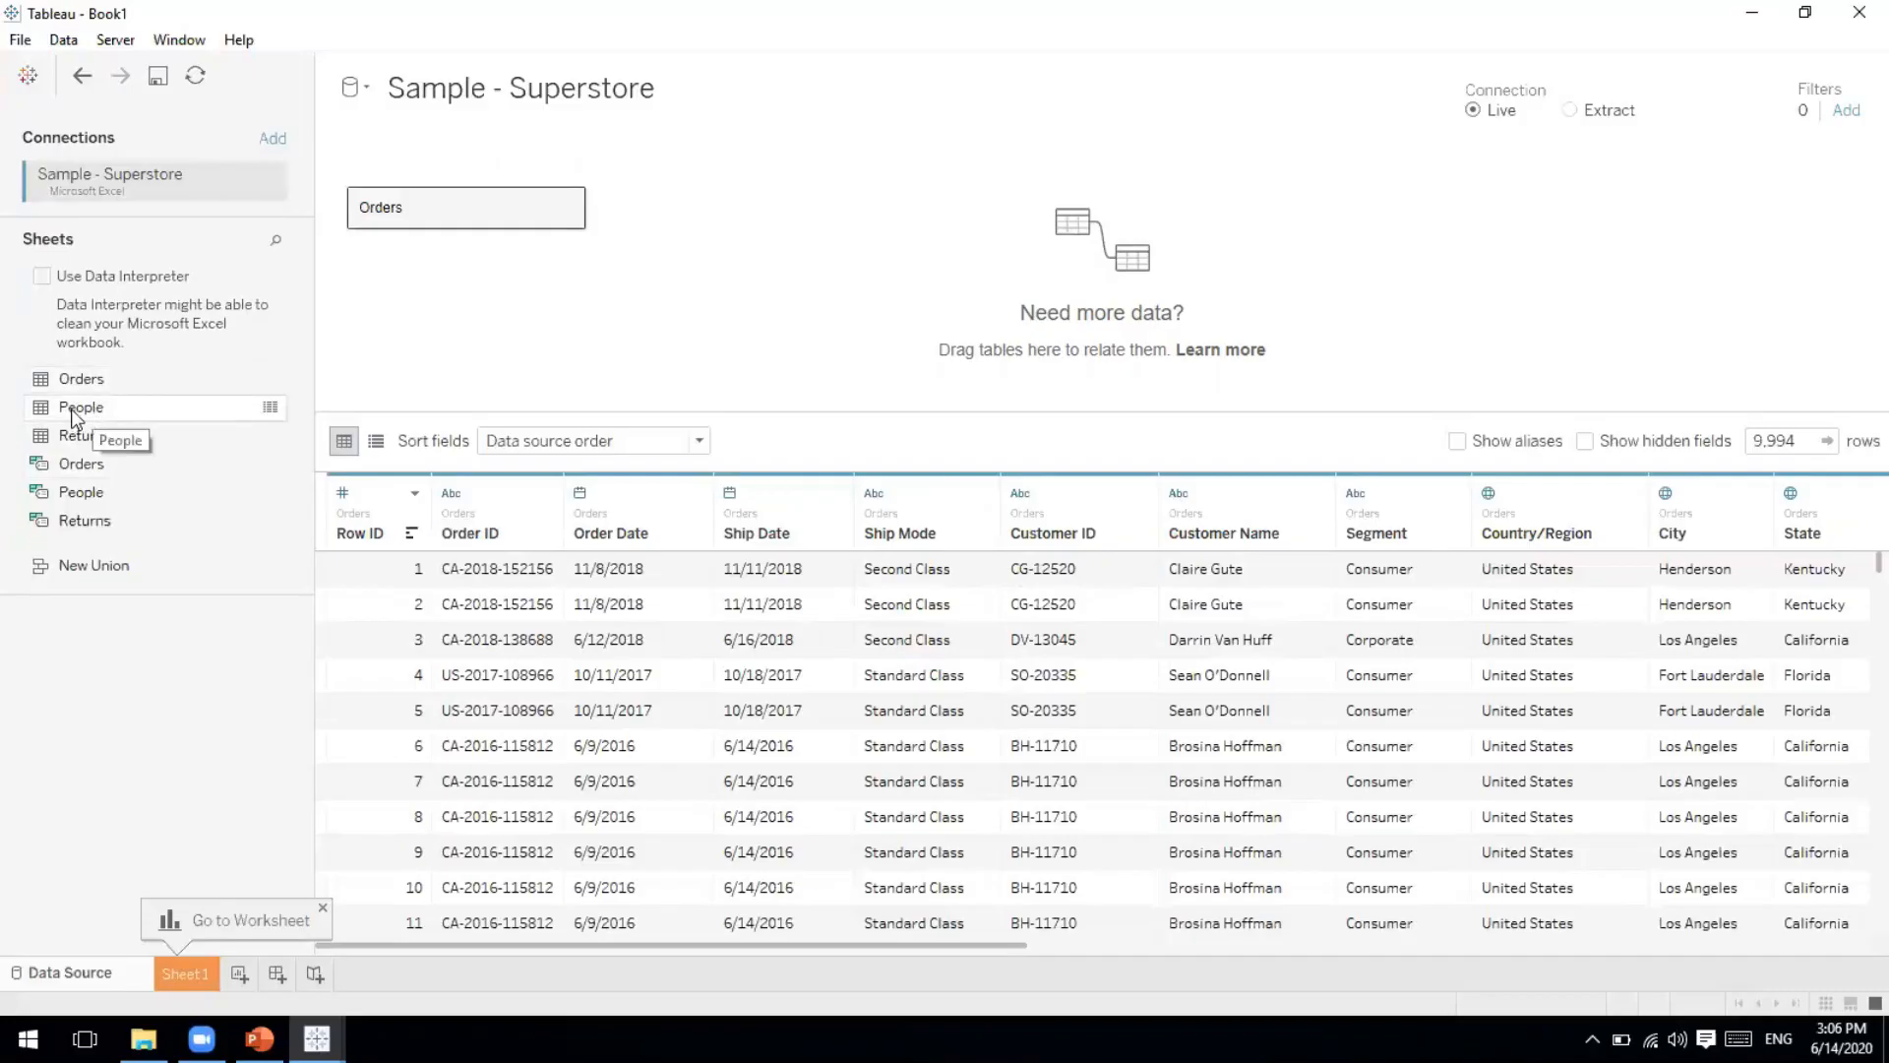
Relate the People sheet to the Orders table on Region and check the link between them.
drag(96, 416, 728, 204)
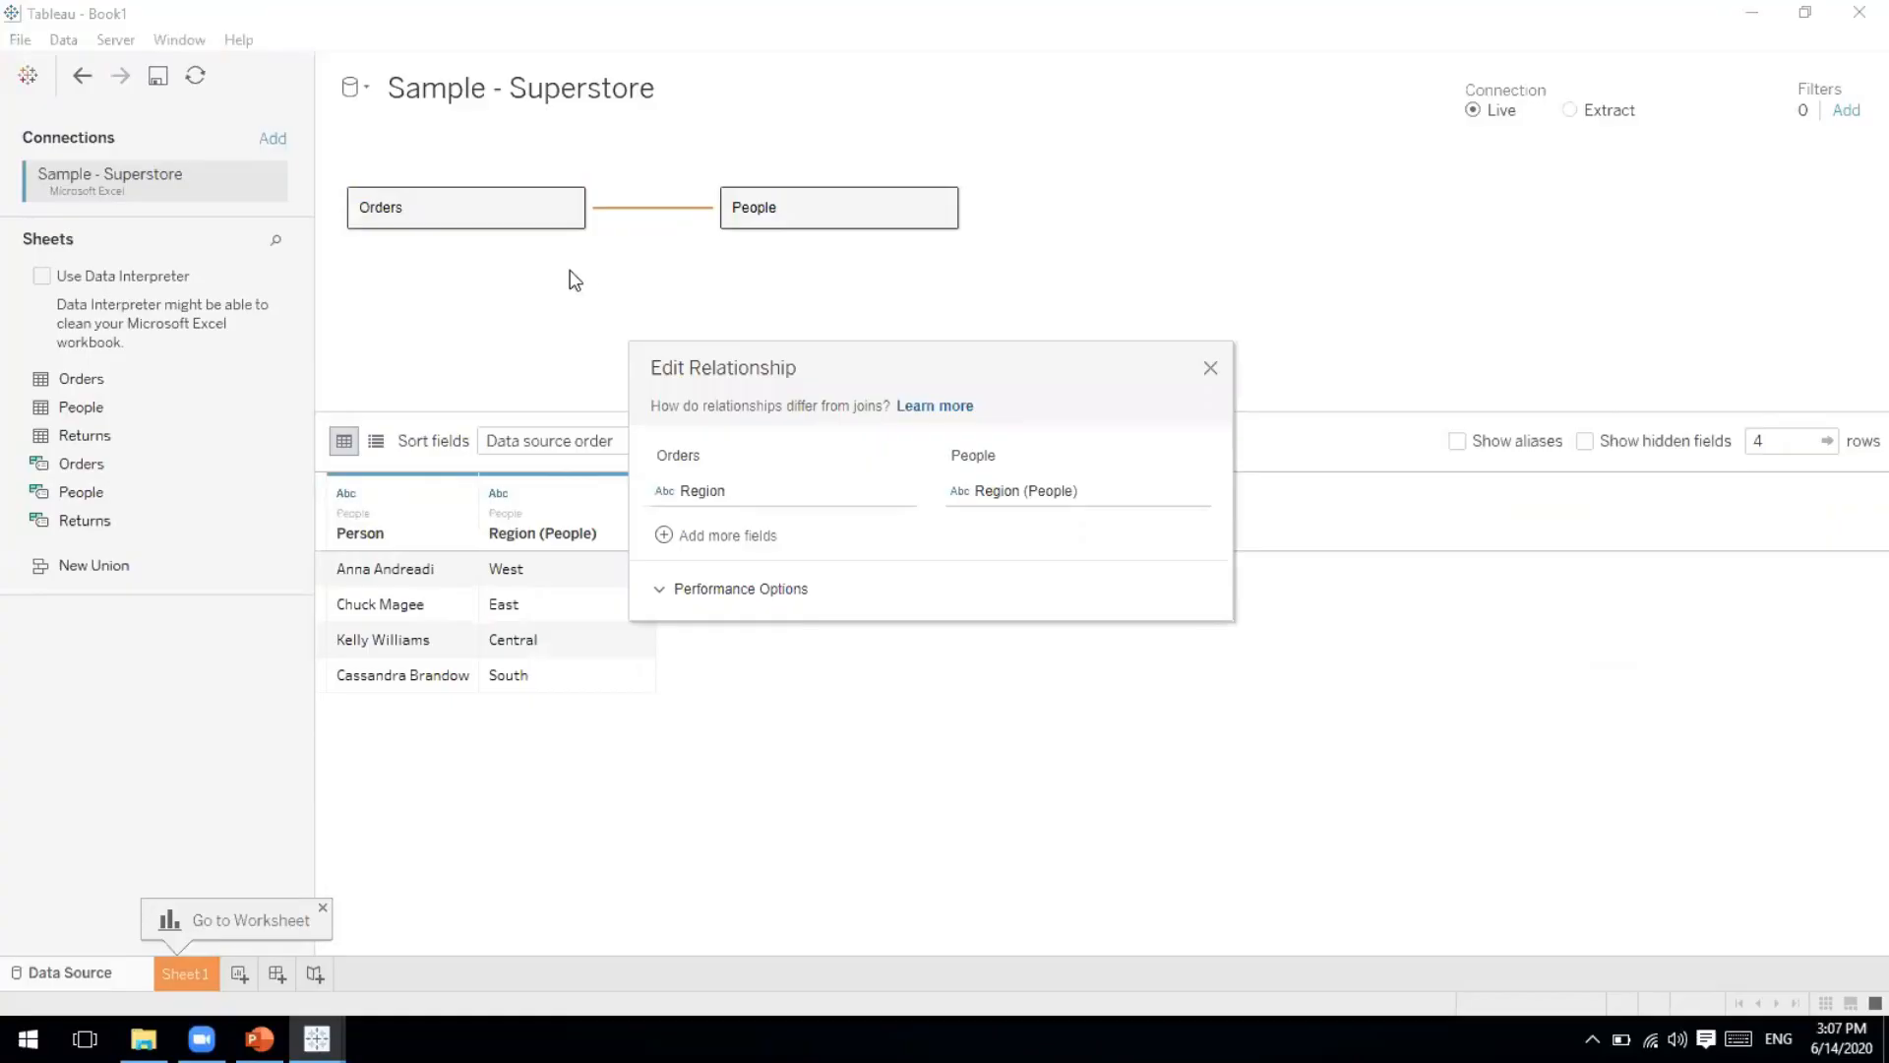
click(1212, 368)
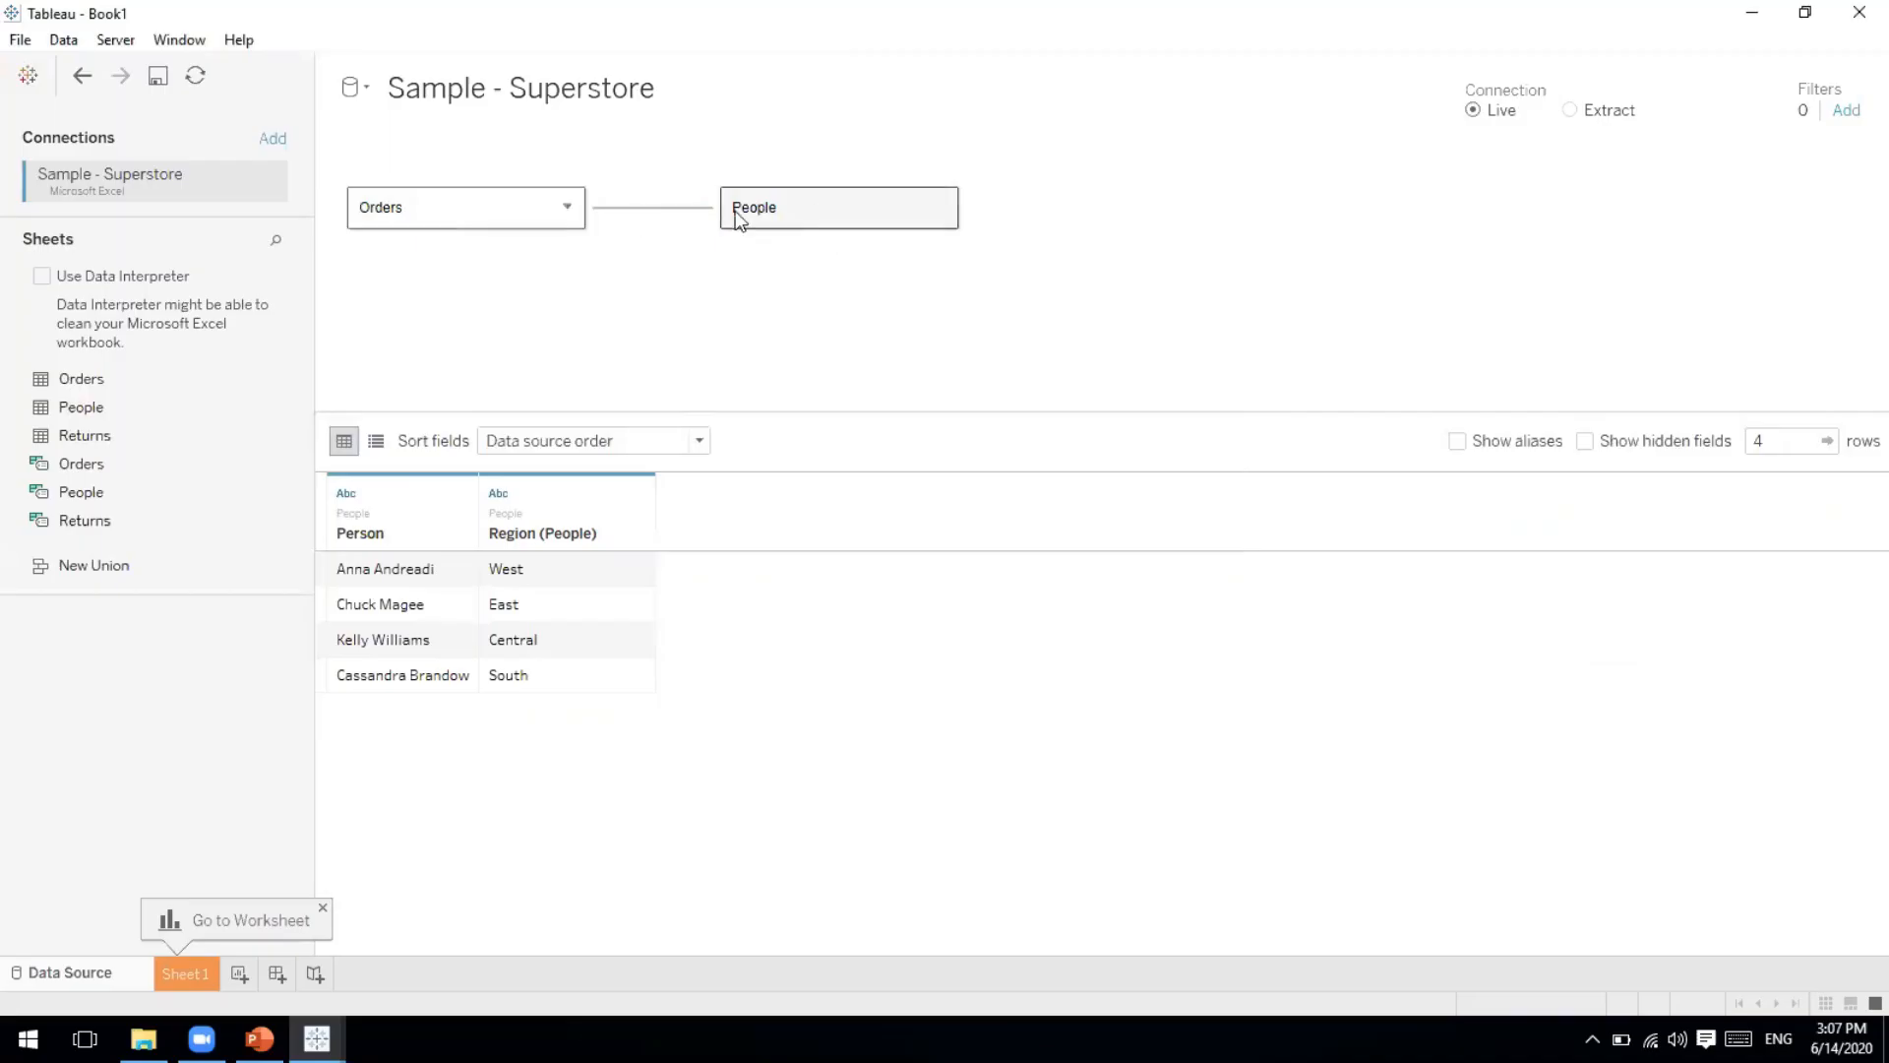
mouse_move(652, 211)
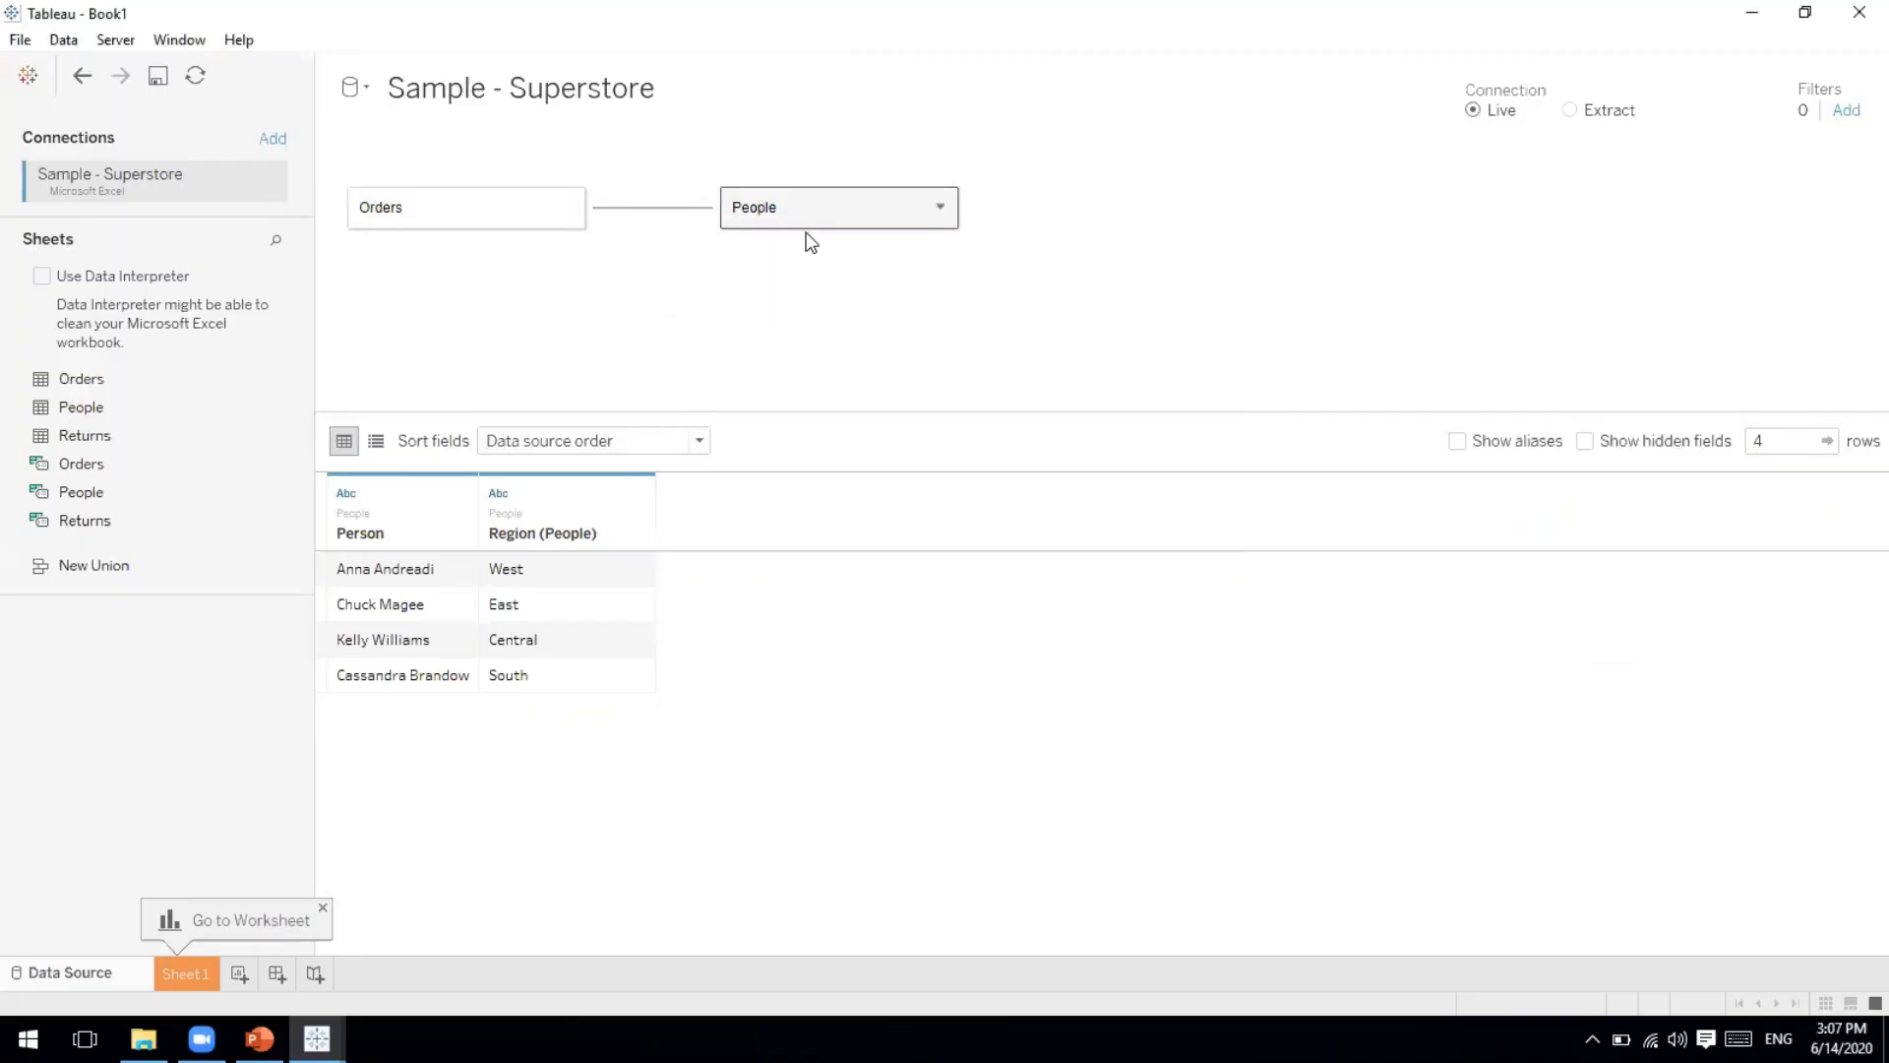
Remove People from the data model and relate the Returns sheet to Orders on Order ID.
mouse_move(810, 243)
drag(810, 218, 193, 708)
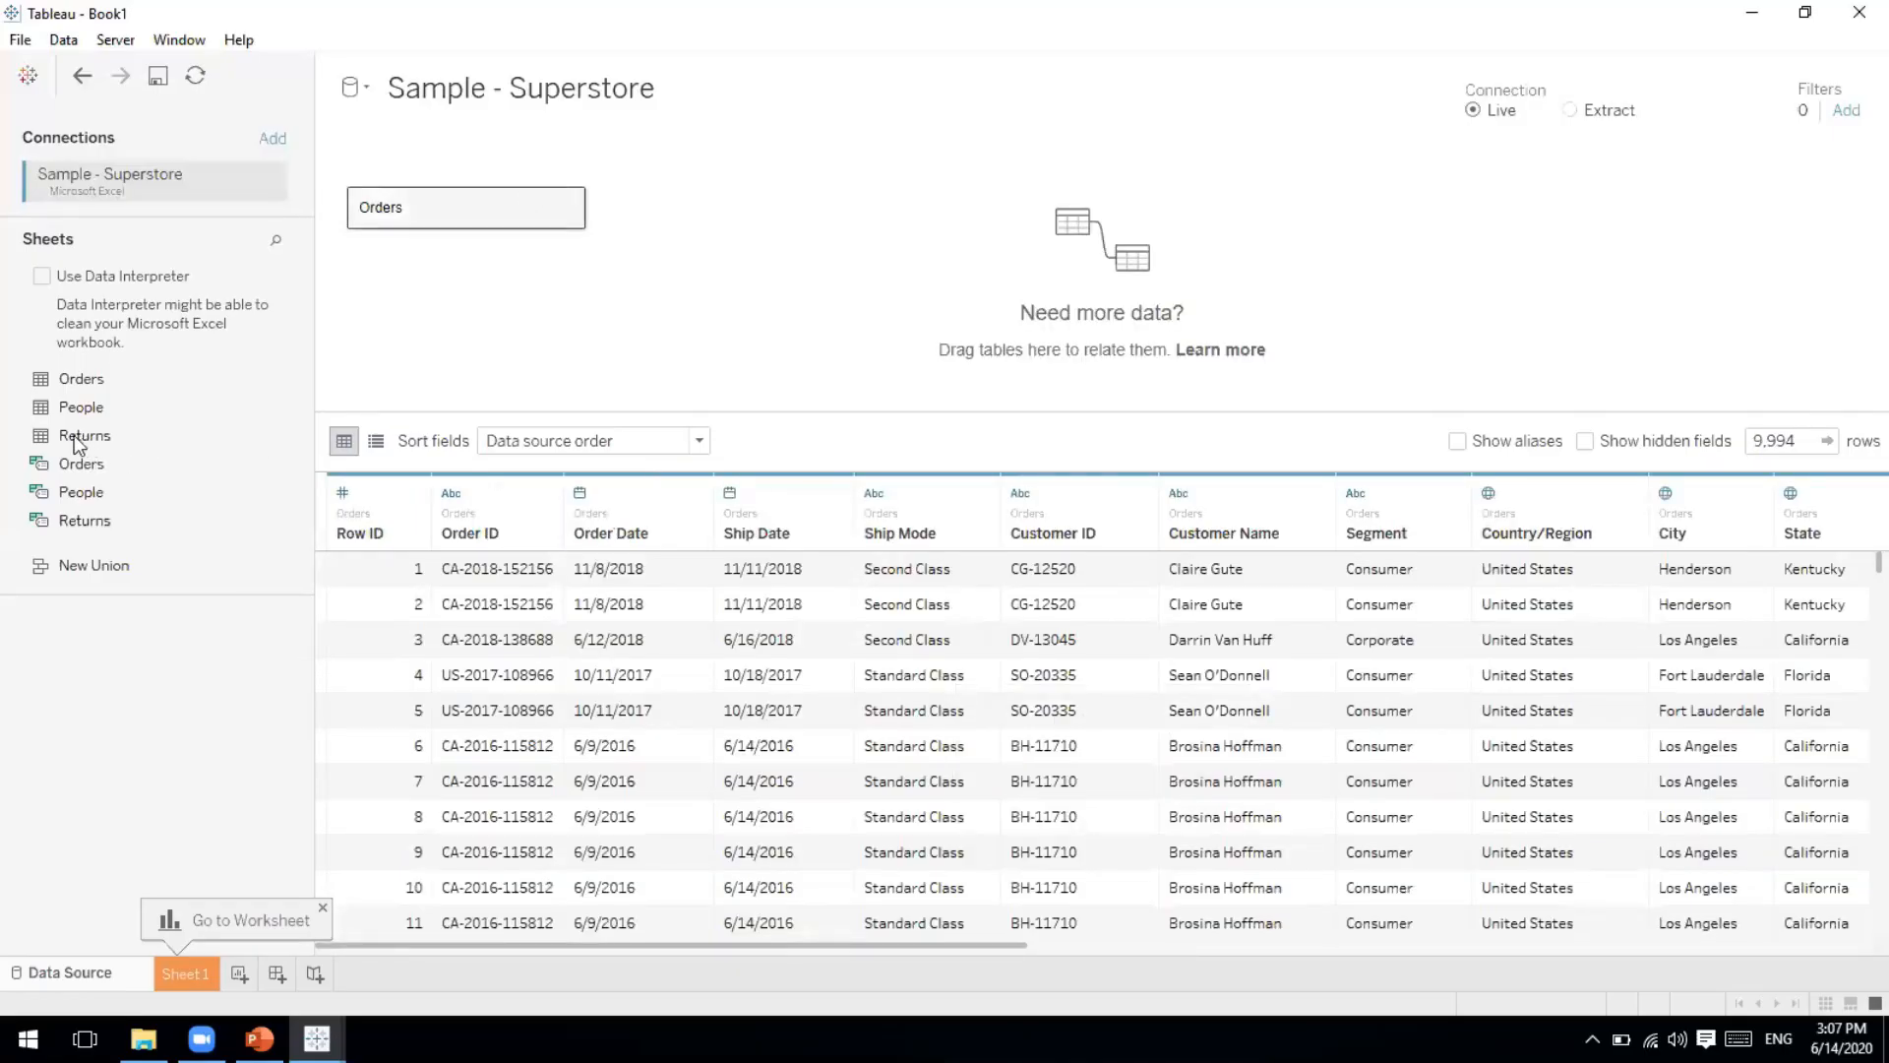
drag(78, 435, 705, 217)
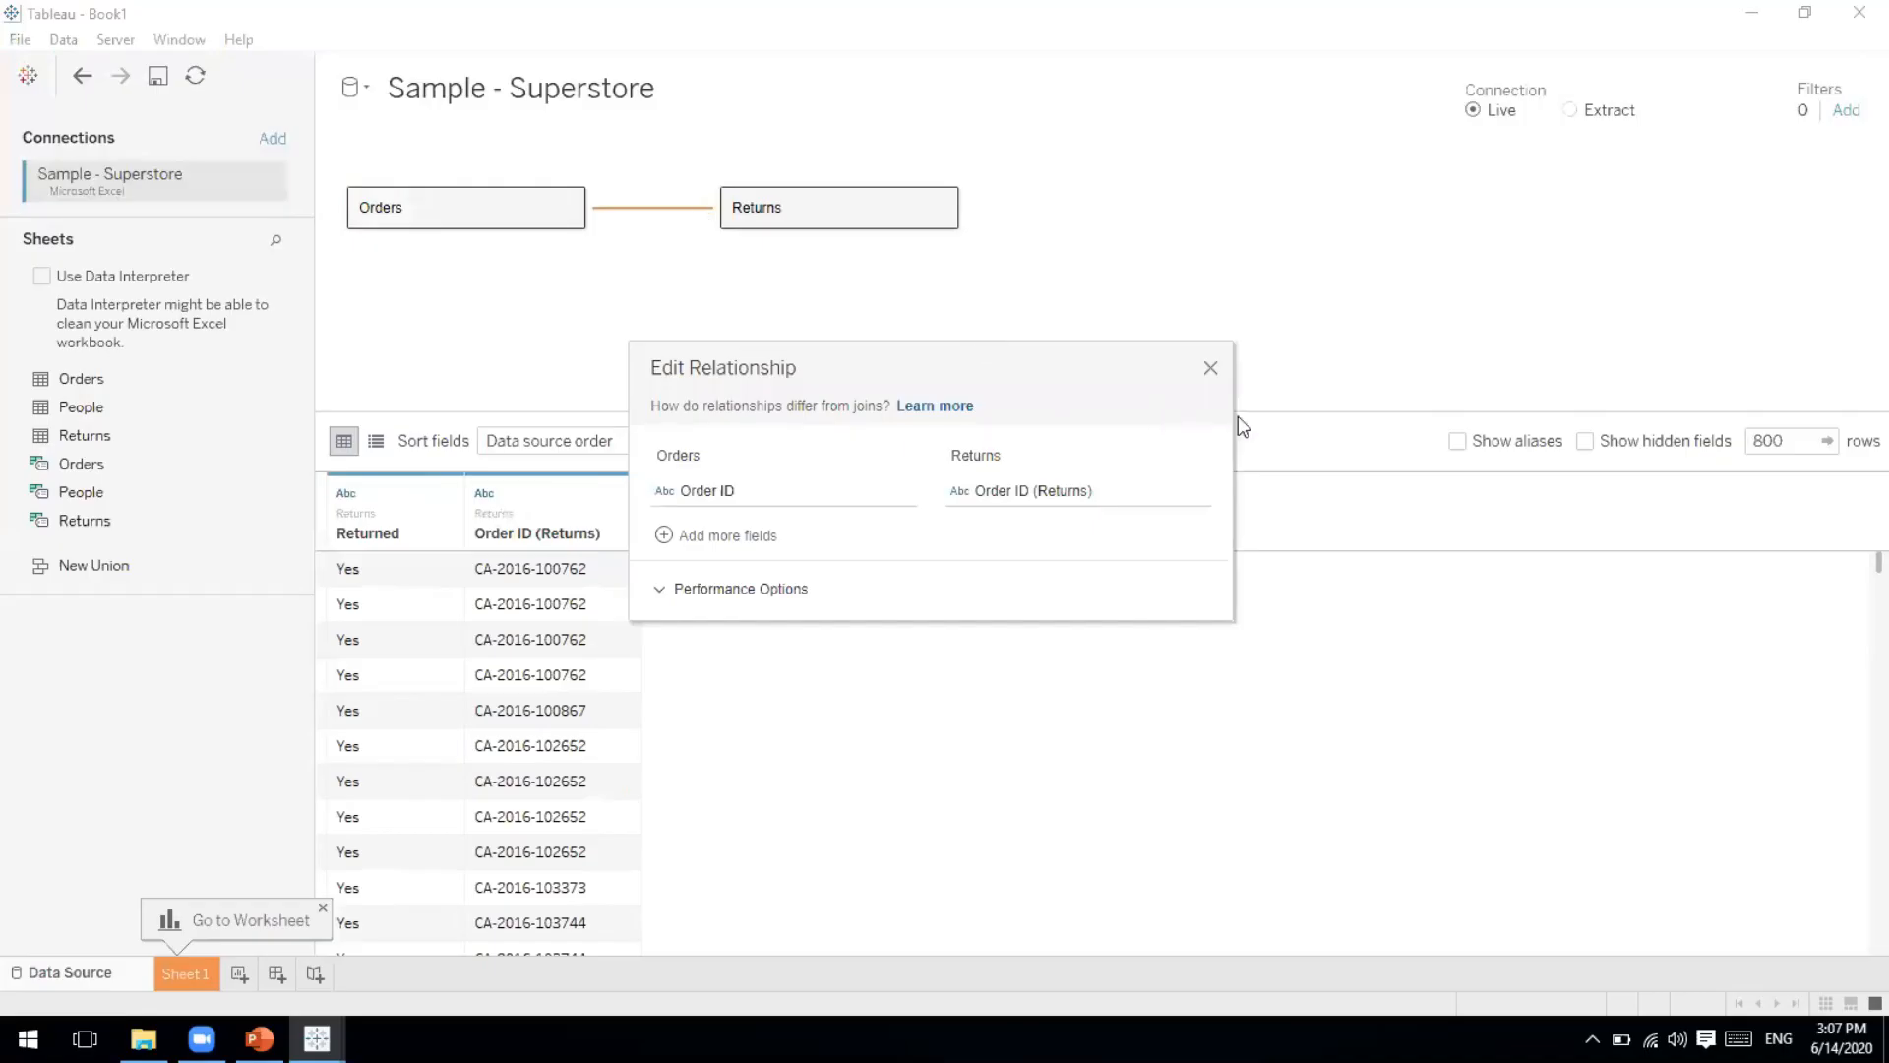
drag(893, 381, 1045, 328)
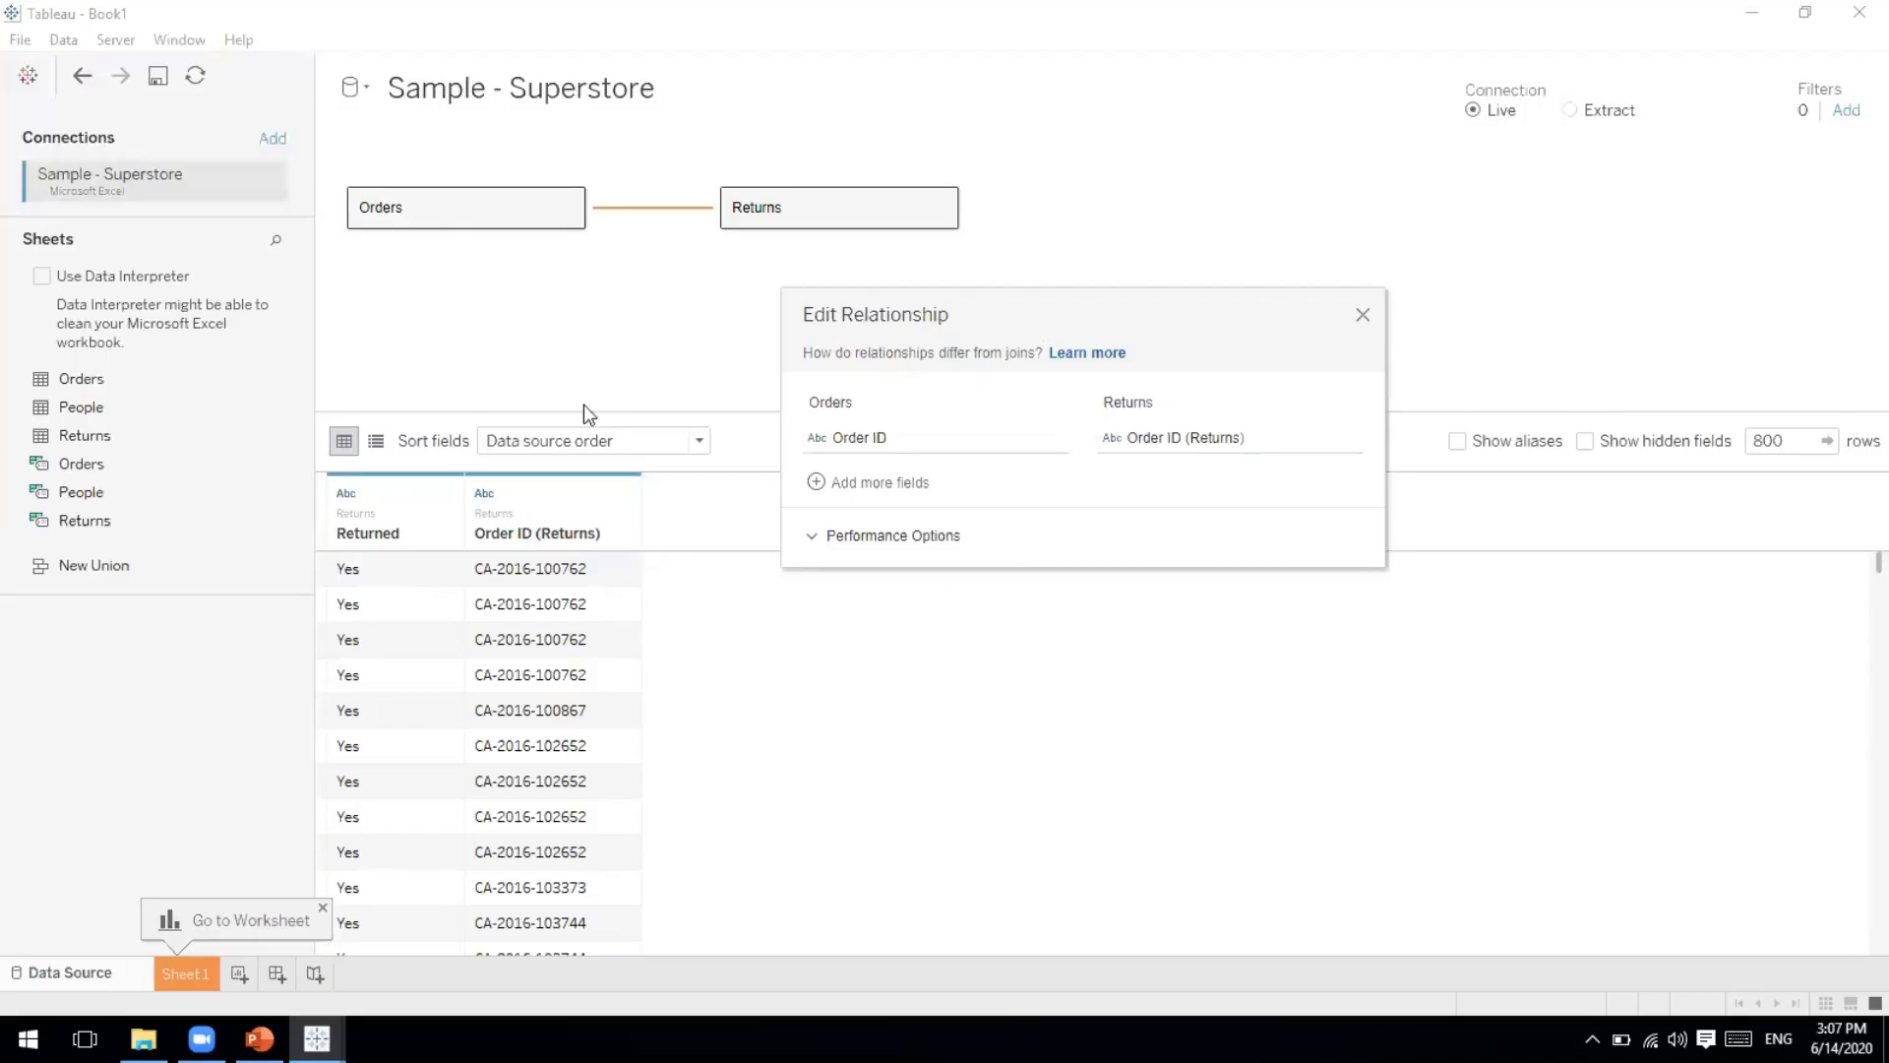
click(1362, 316)
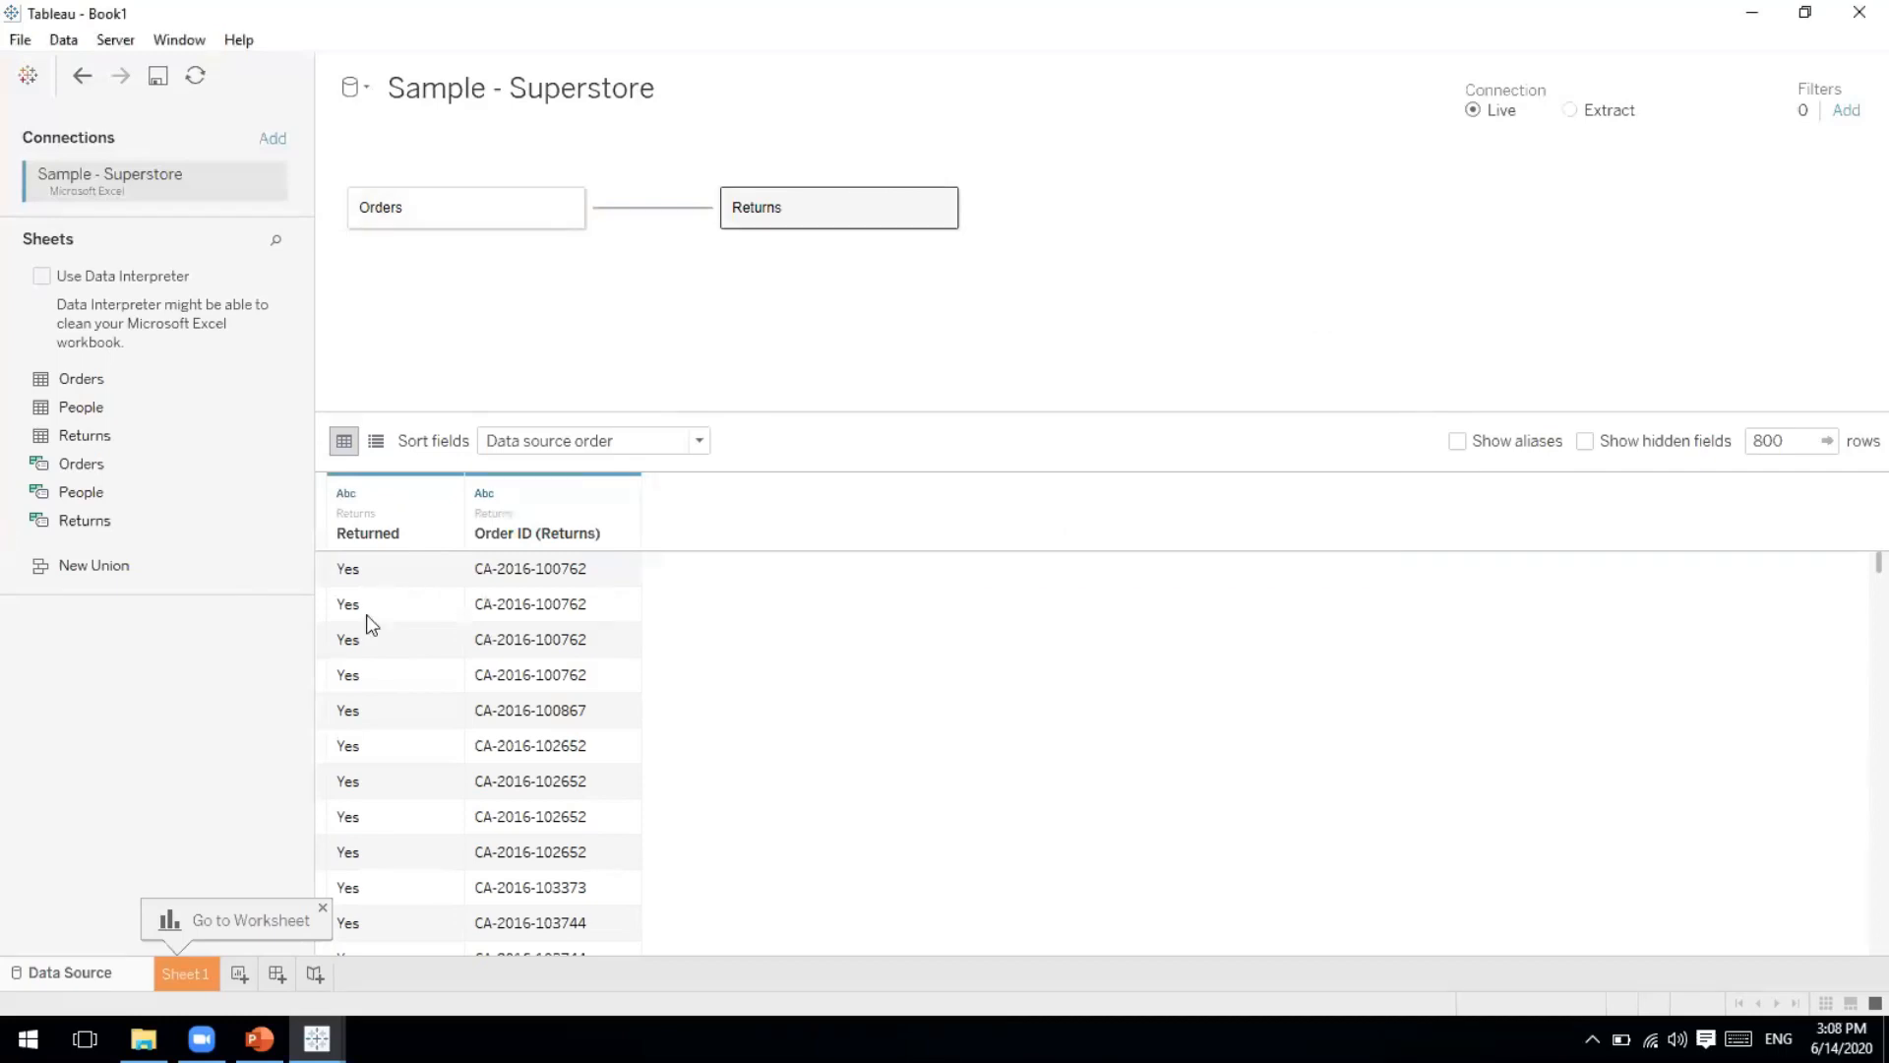
Replace Returns in the data model with the People sheet, related to Orders on Region.
drag(755, 218, 452, 205)
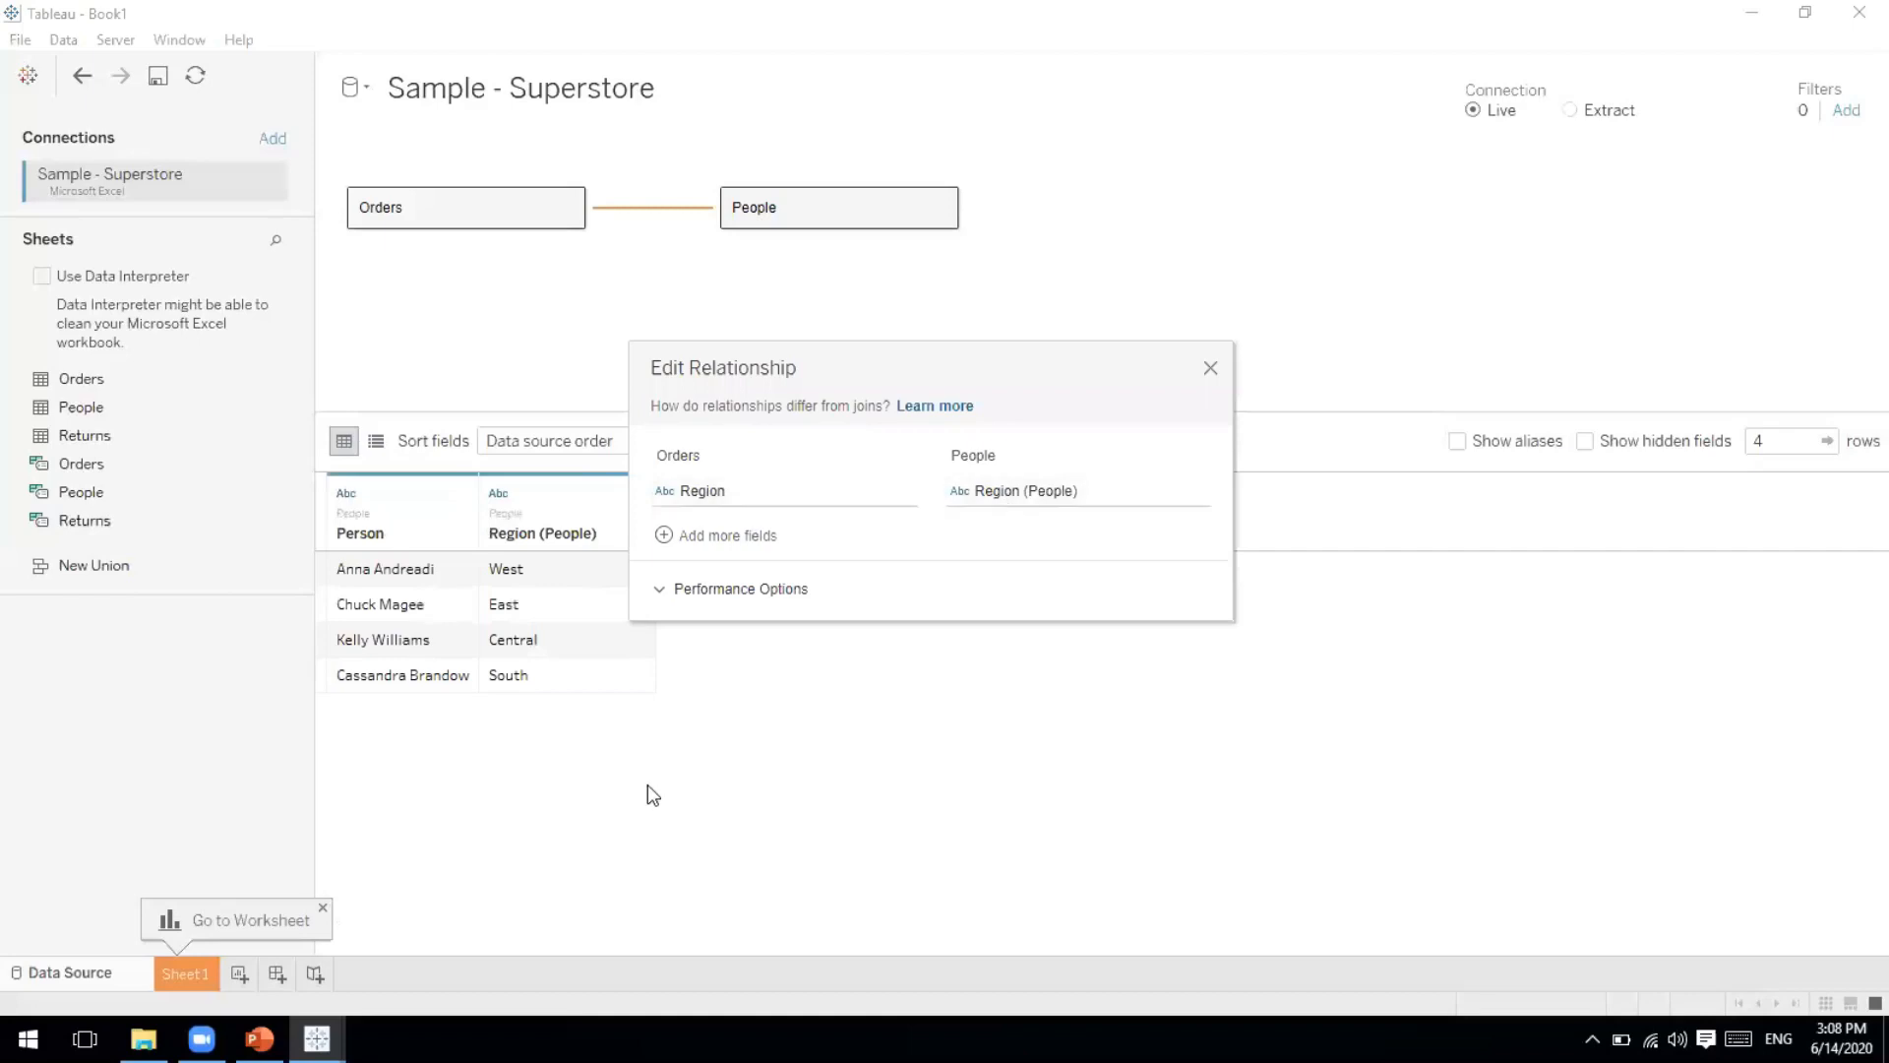
click(1212, 367)
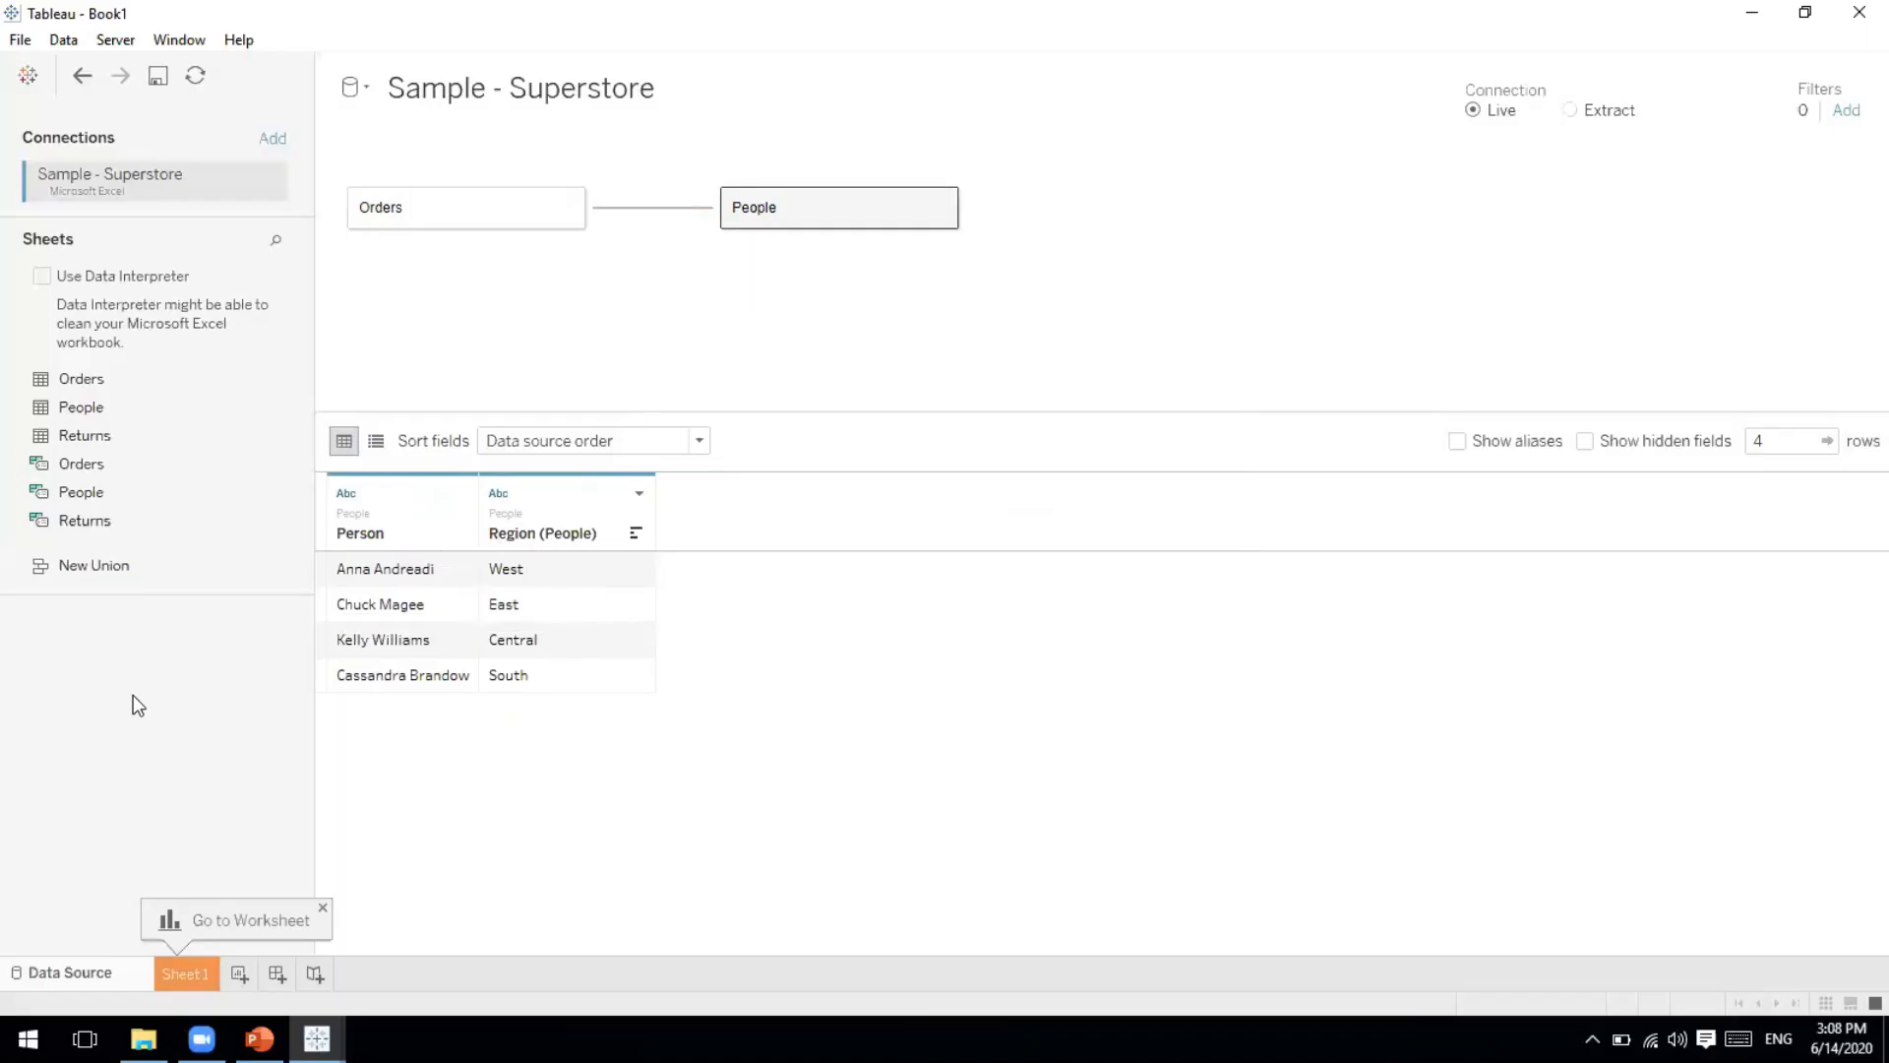
Replace People in the data model with the Returns sheet, related to Orders on Order ID.
drag(823, 198, 239, 418)
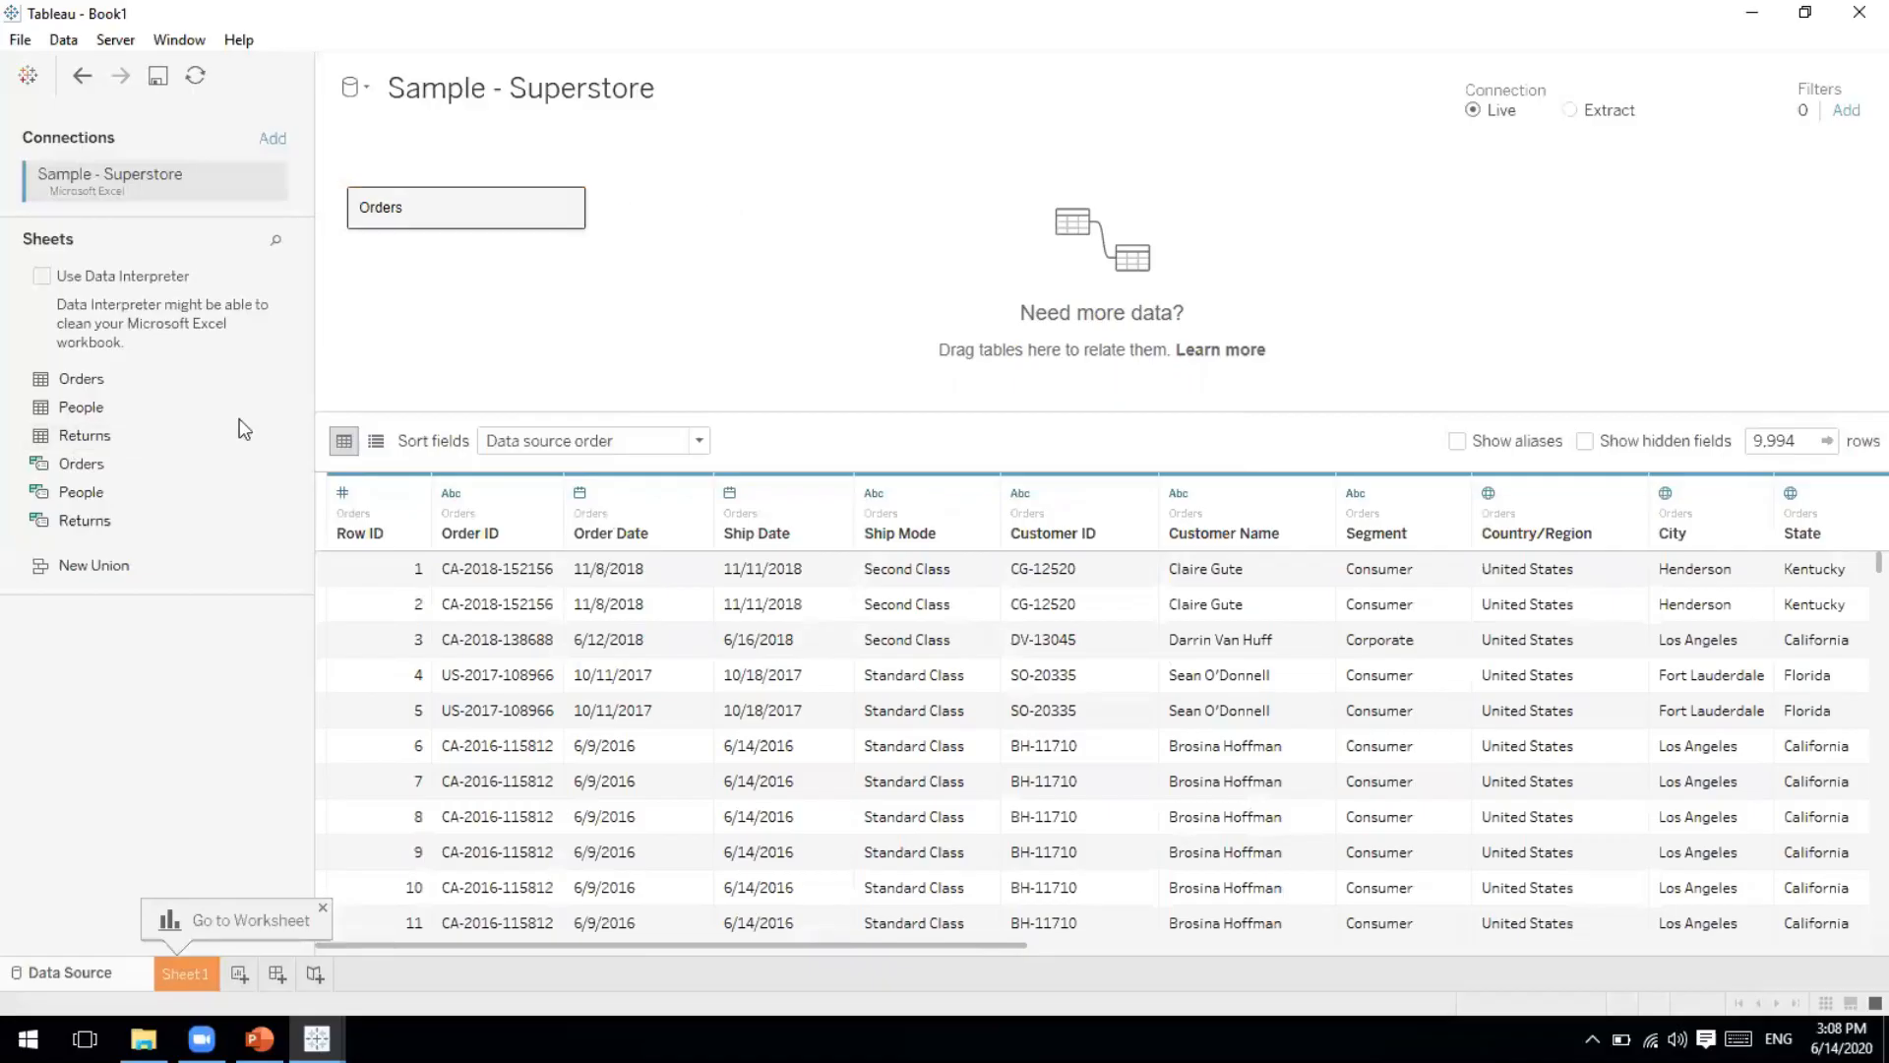
double_click(82, 441)
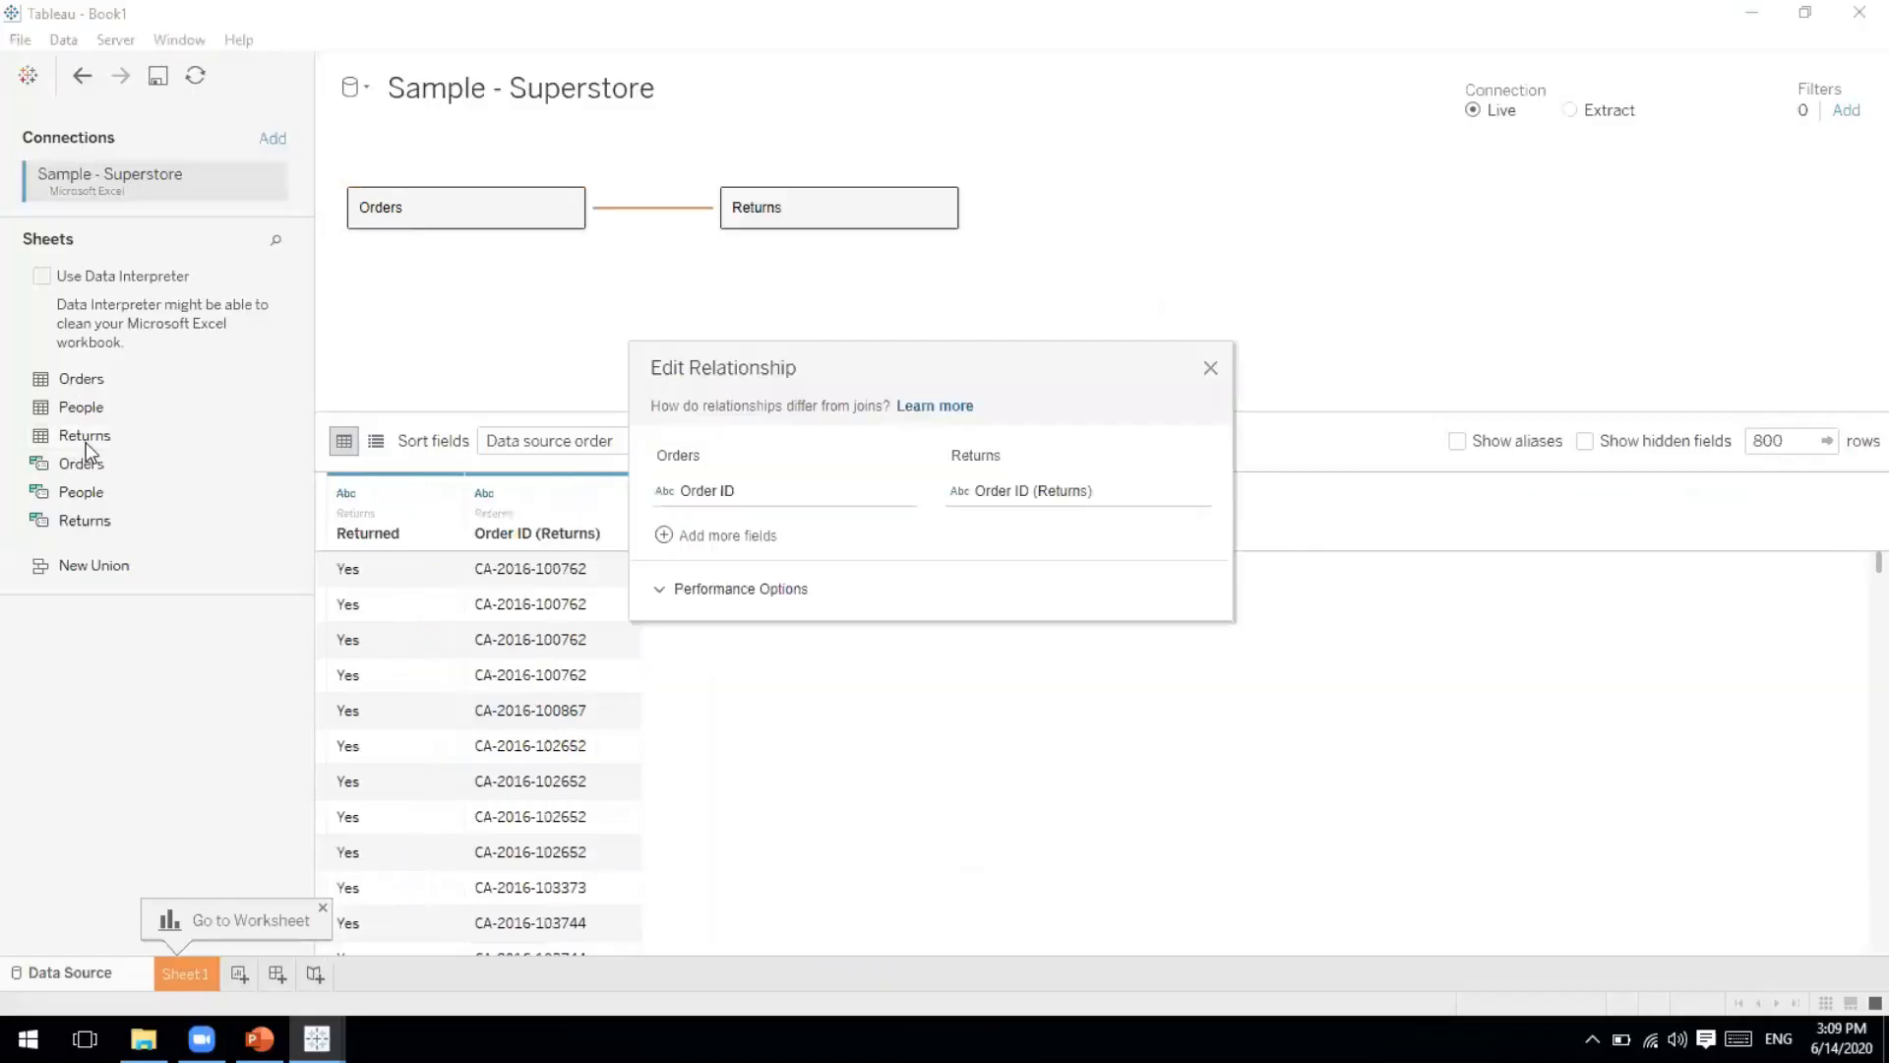
drag(717, 370, 814, 314)
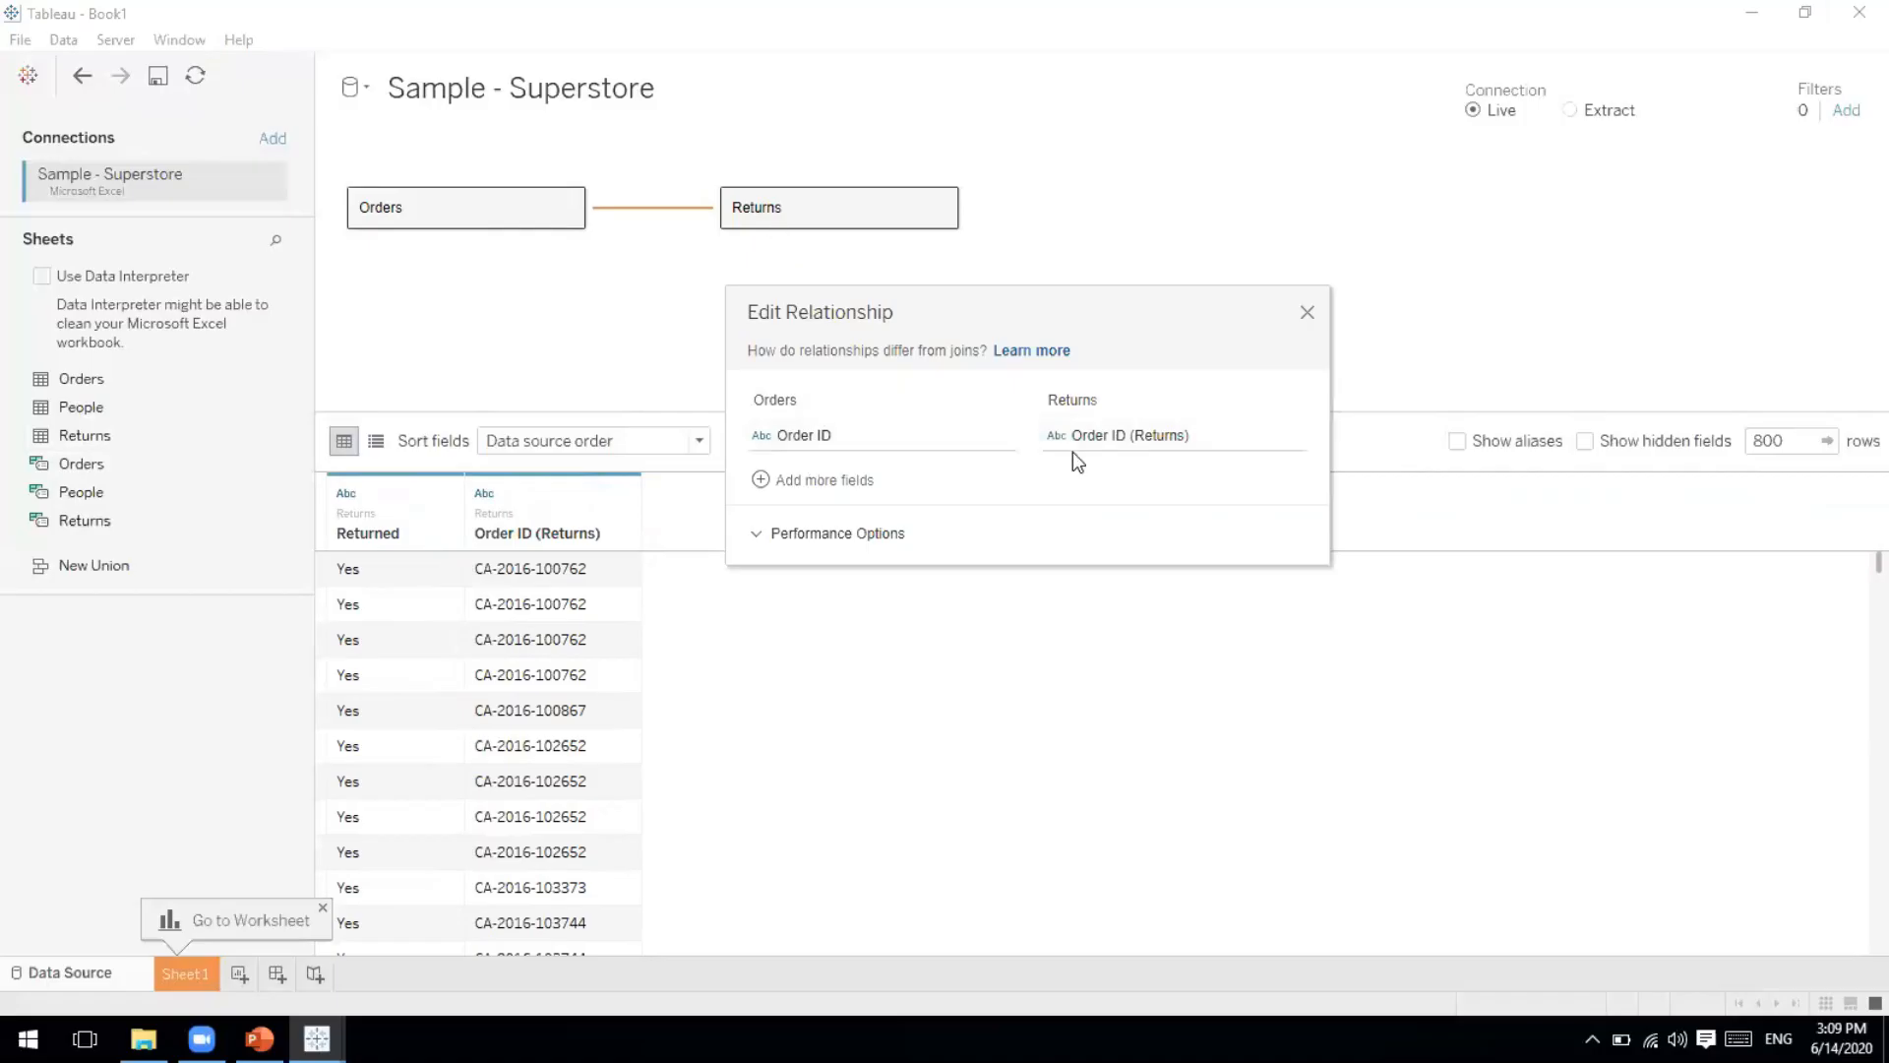
click(1303, 313)
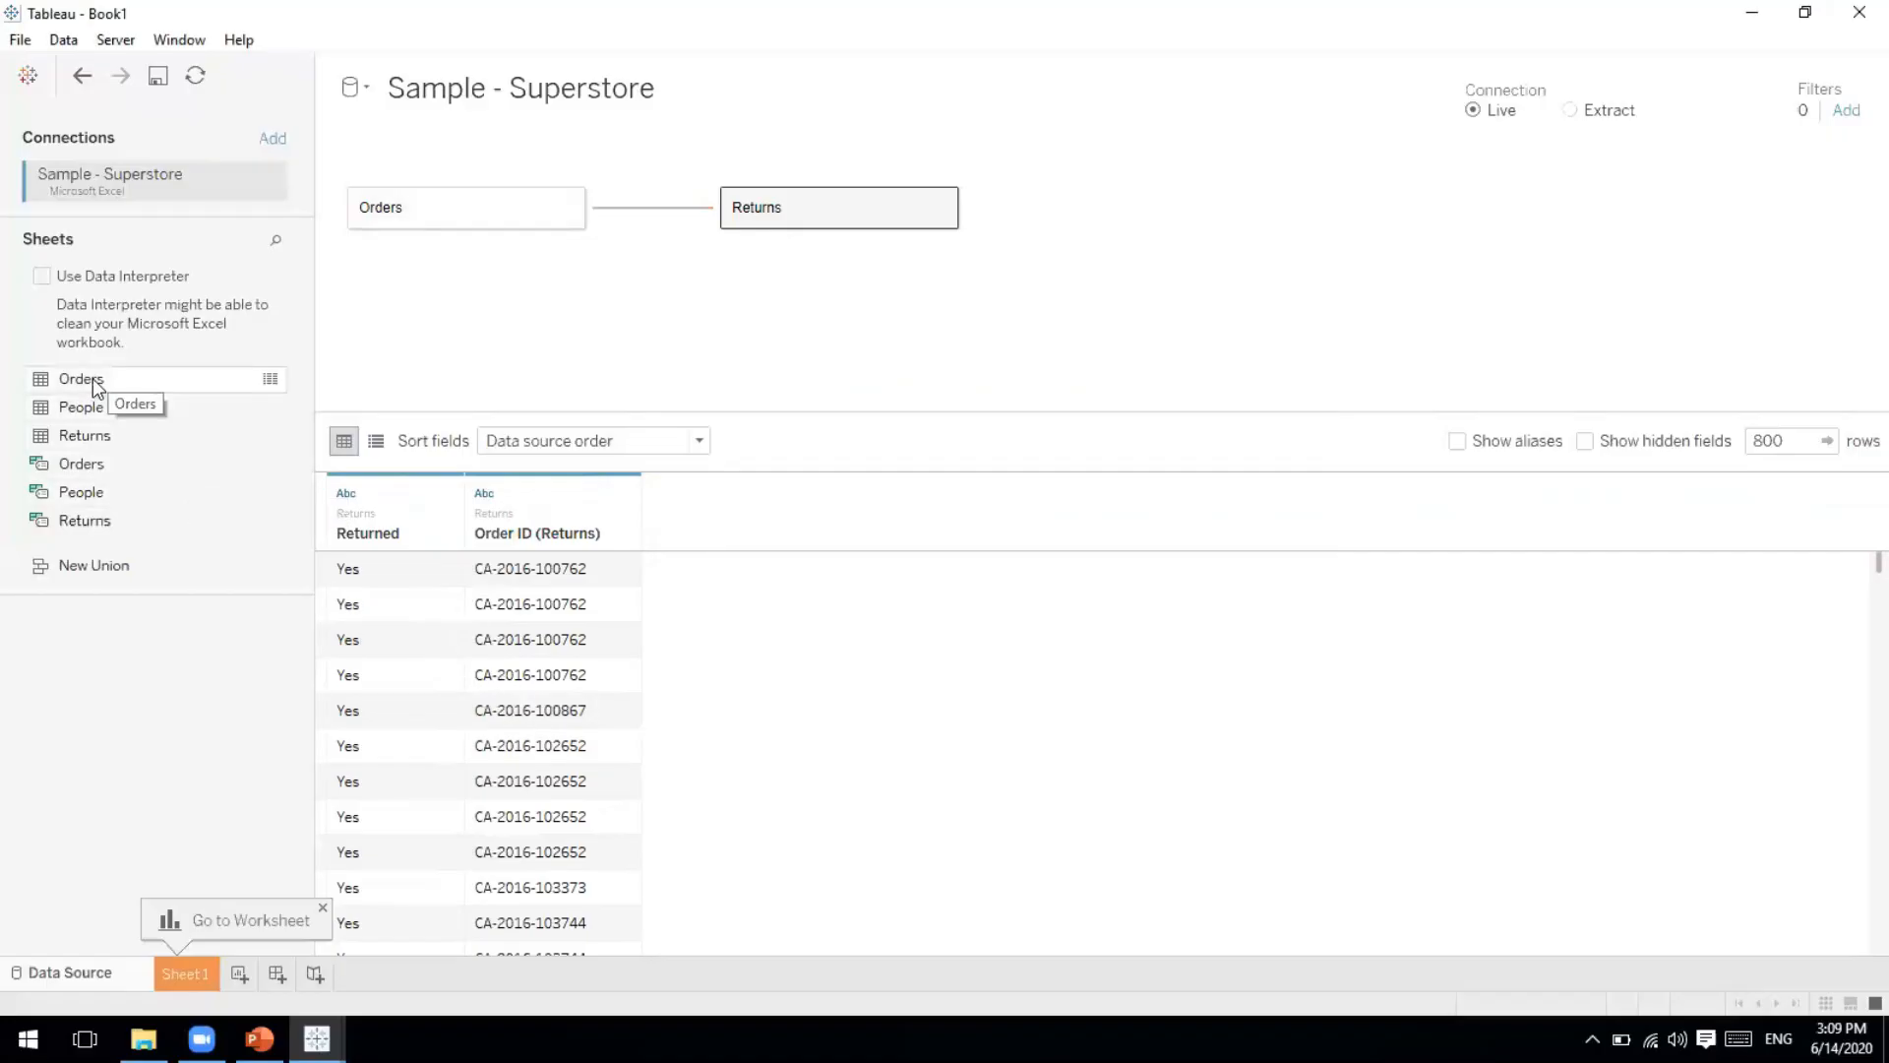
Examine the Order ID values of the returned orders in the Returns data preview and go back to the first row.
click(544, 644)
key(Down)
key(Down)
key(Down)
key(Down)
key(Down)
key(Down)
key(Down)
key(Down)
key(Down)
key(Down)
key(Down)
key(Down)
key(Down)
key(Down)
key(Down)
key(Down)
key(Down)
key(Down)
key(Down)
key(Down)
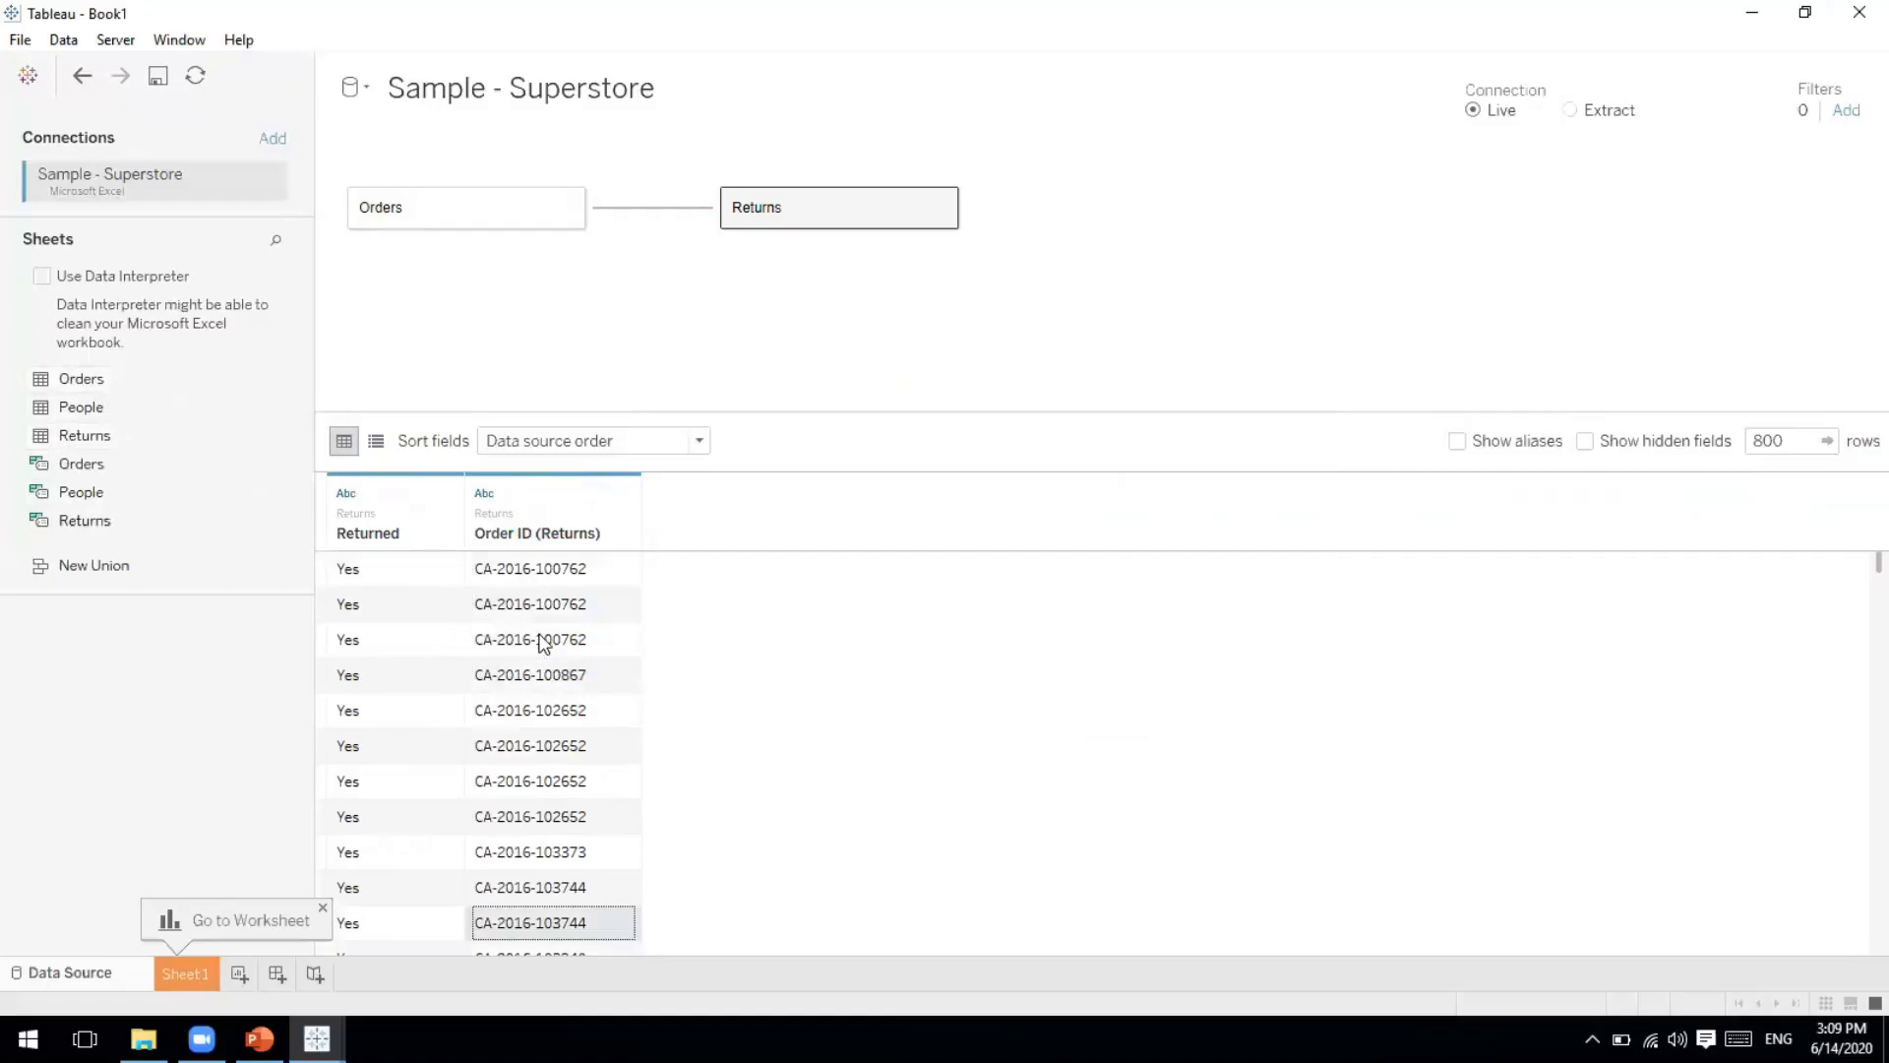
key(Down)
key(Down)
key(Down)
key(Down)
key(Down)
key(Down)
key(Down)
key(Down)
key(Down)
key(Down)
key(Down)
key(Down)
key(Down)
key(Down)
key(Down)
key(Down)
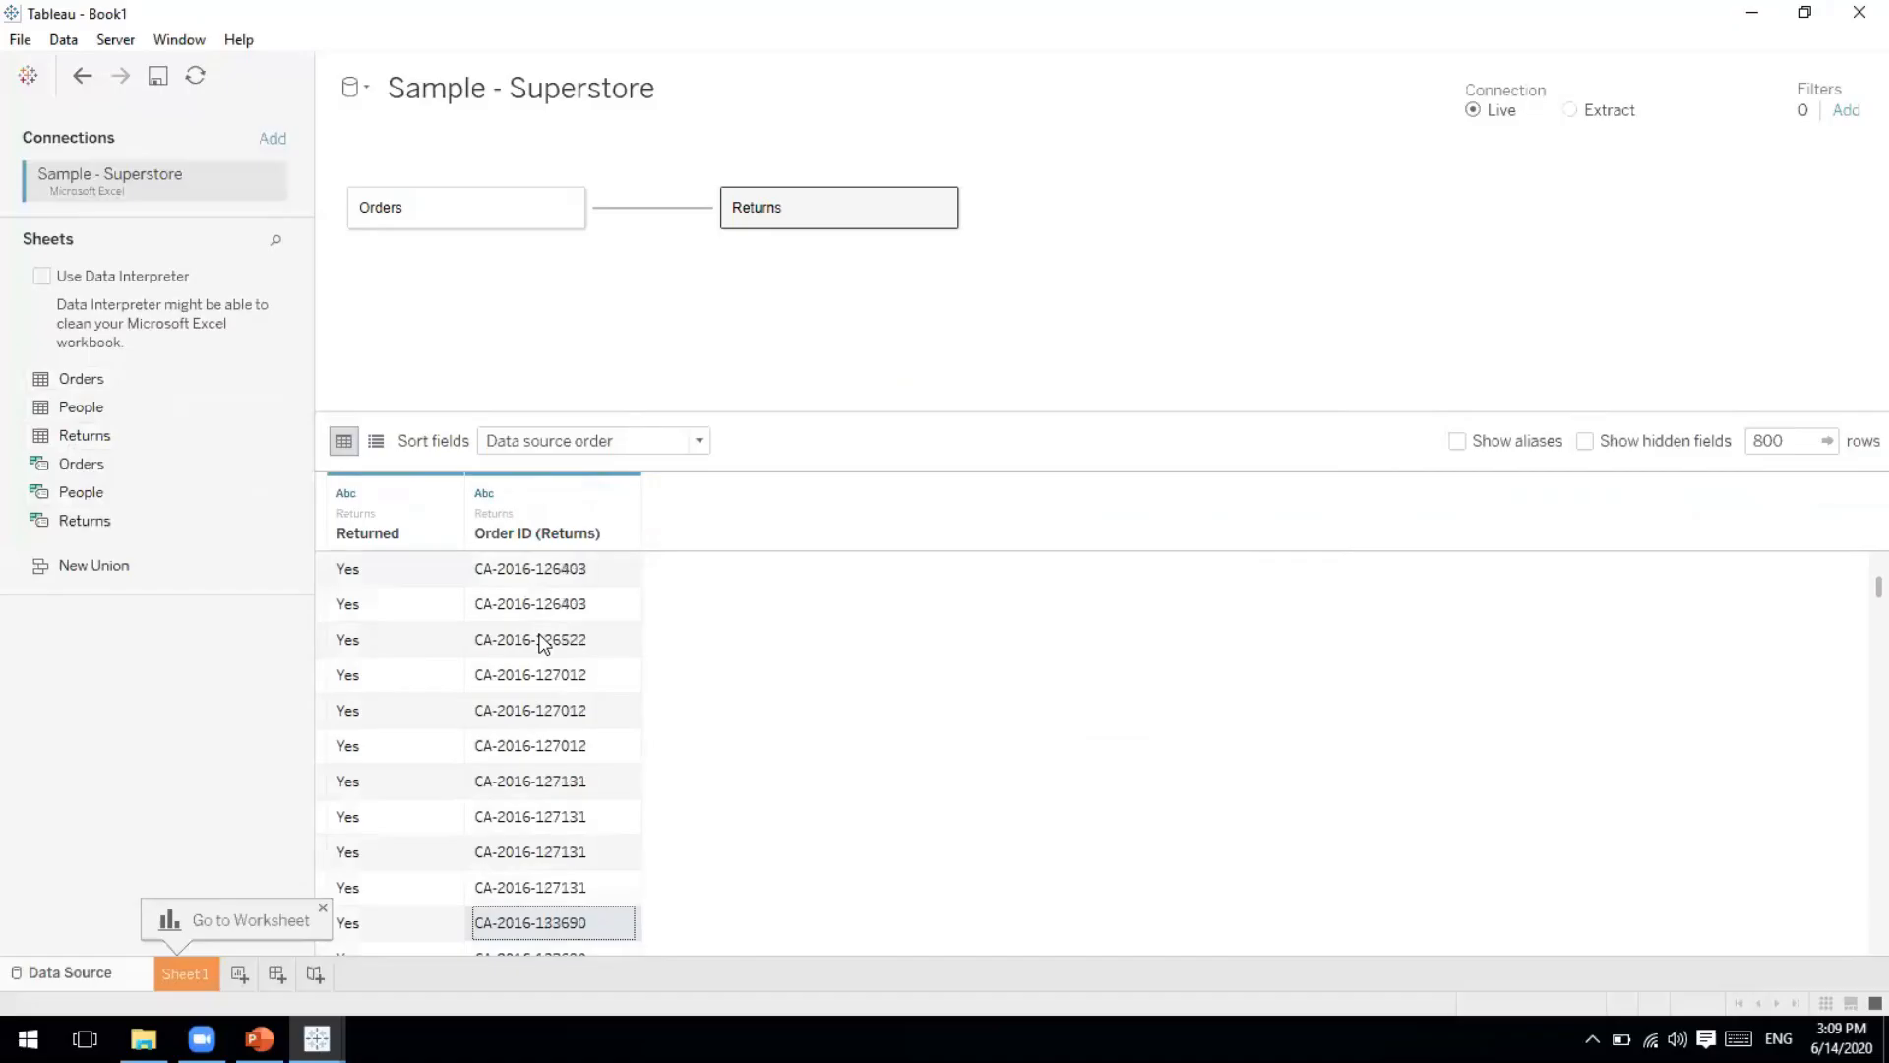
key(ctrl+Home)
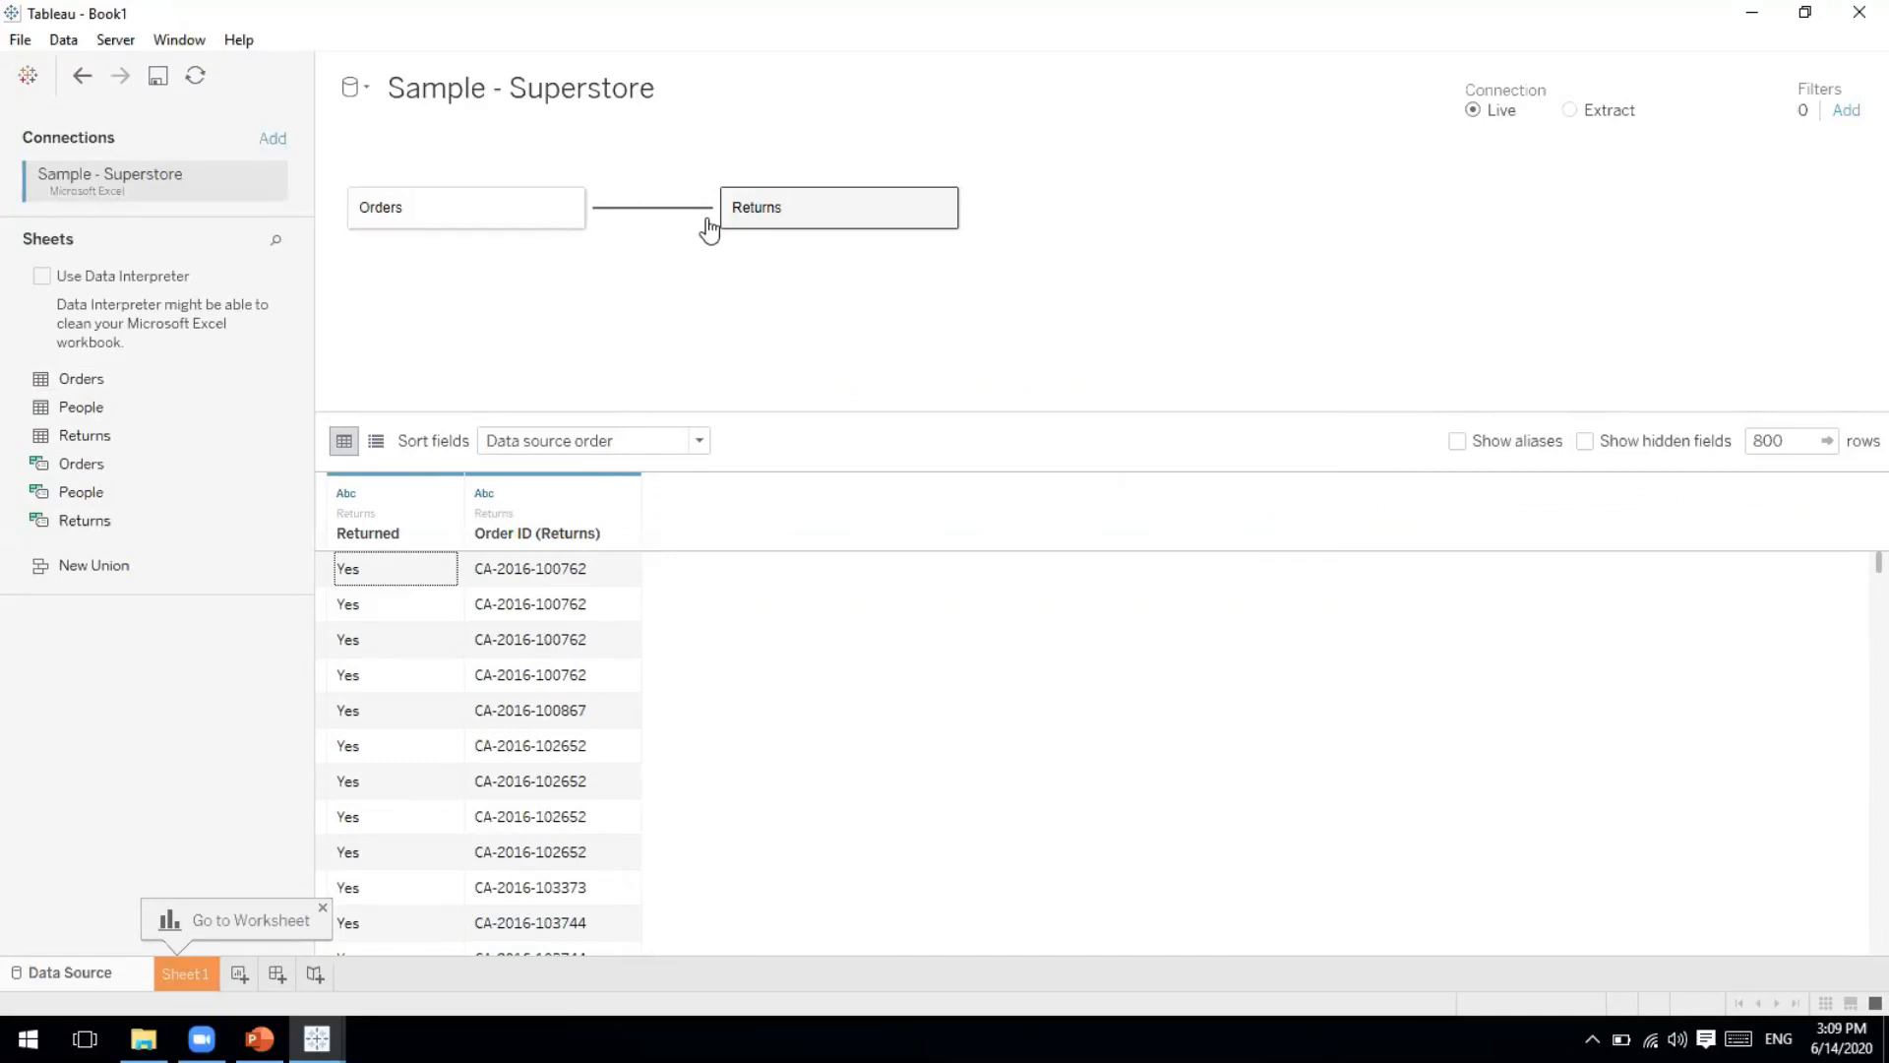
Add the People sheet as a second table related to Orders on Region, alongside Returns.
mouse_move(708, 228)
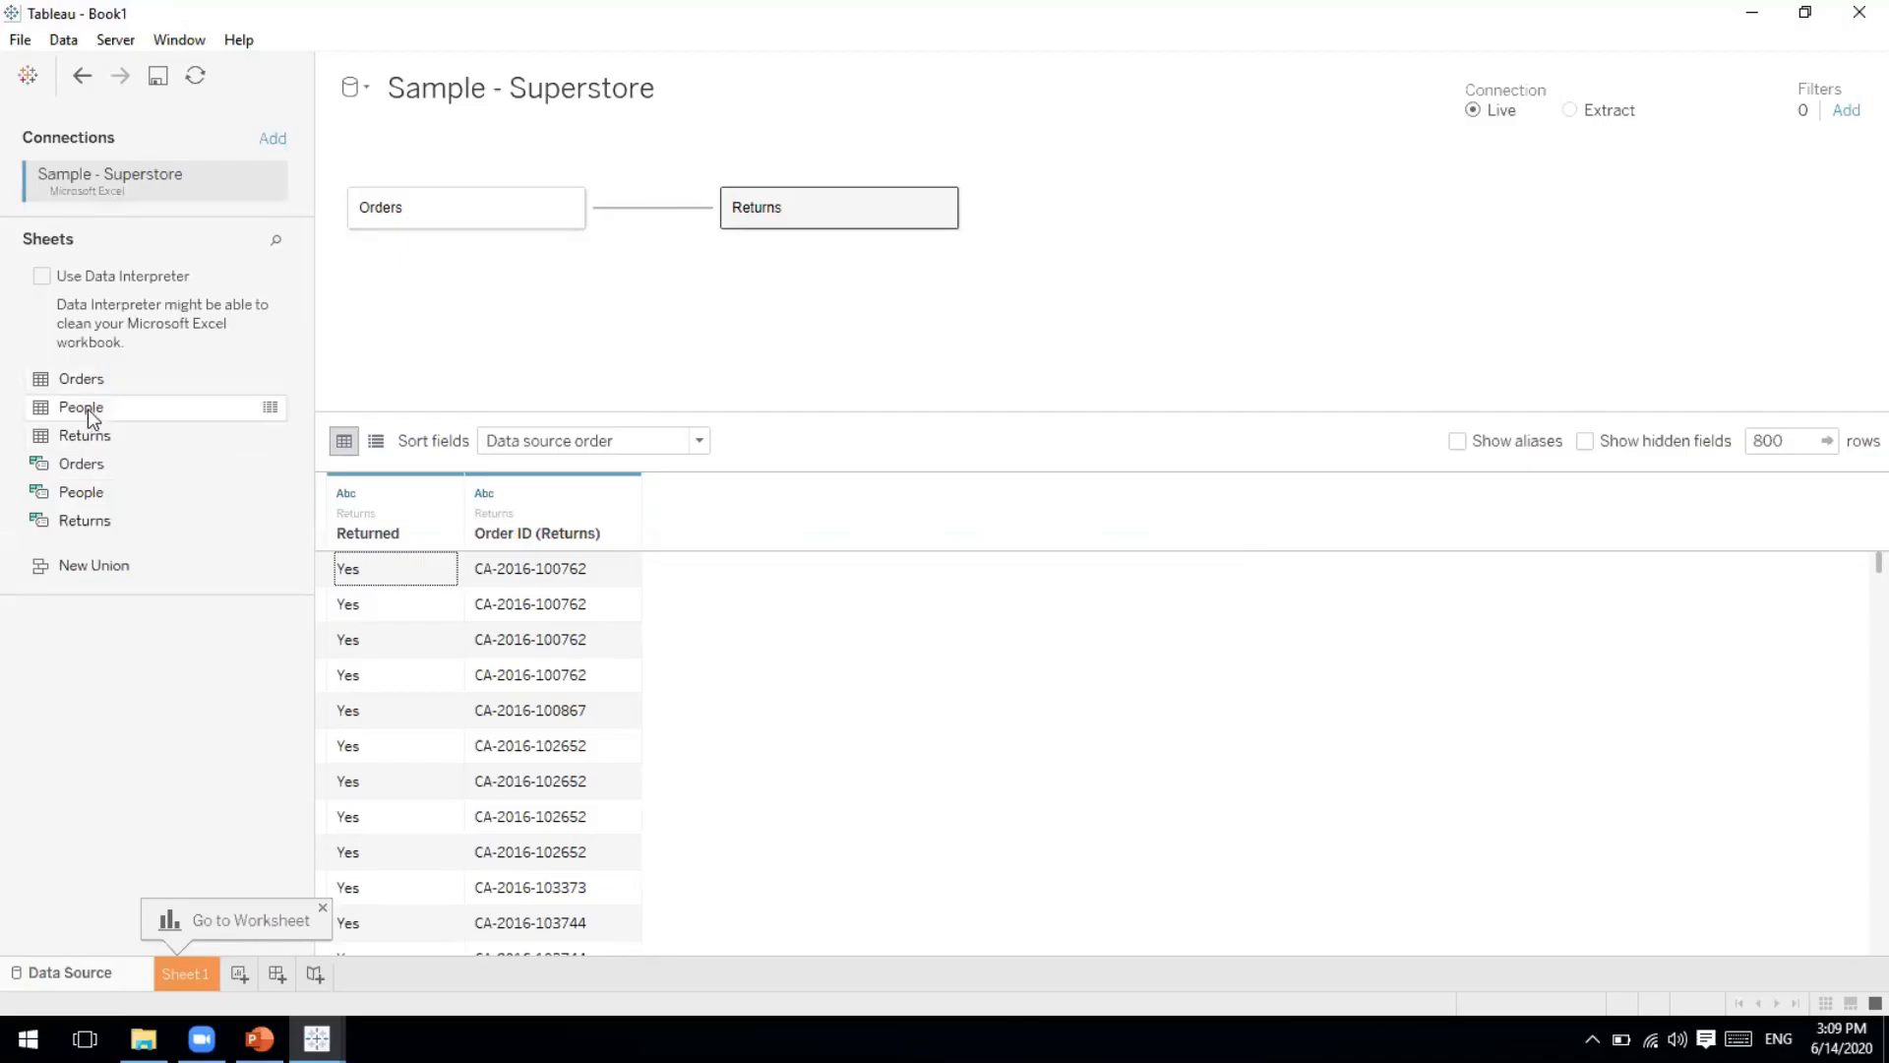
drag(83, 410, 756, 285)
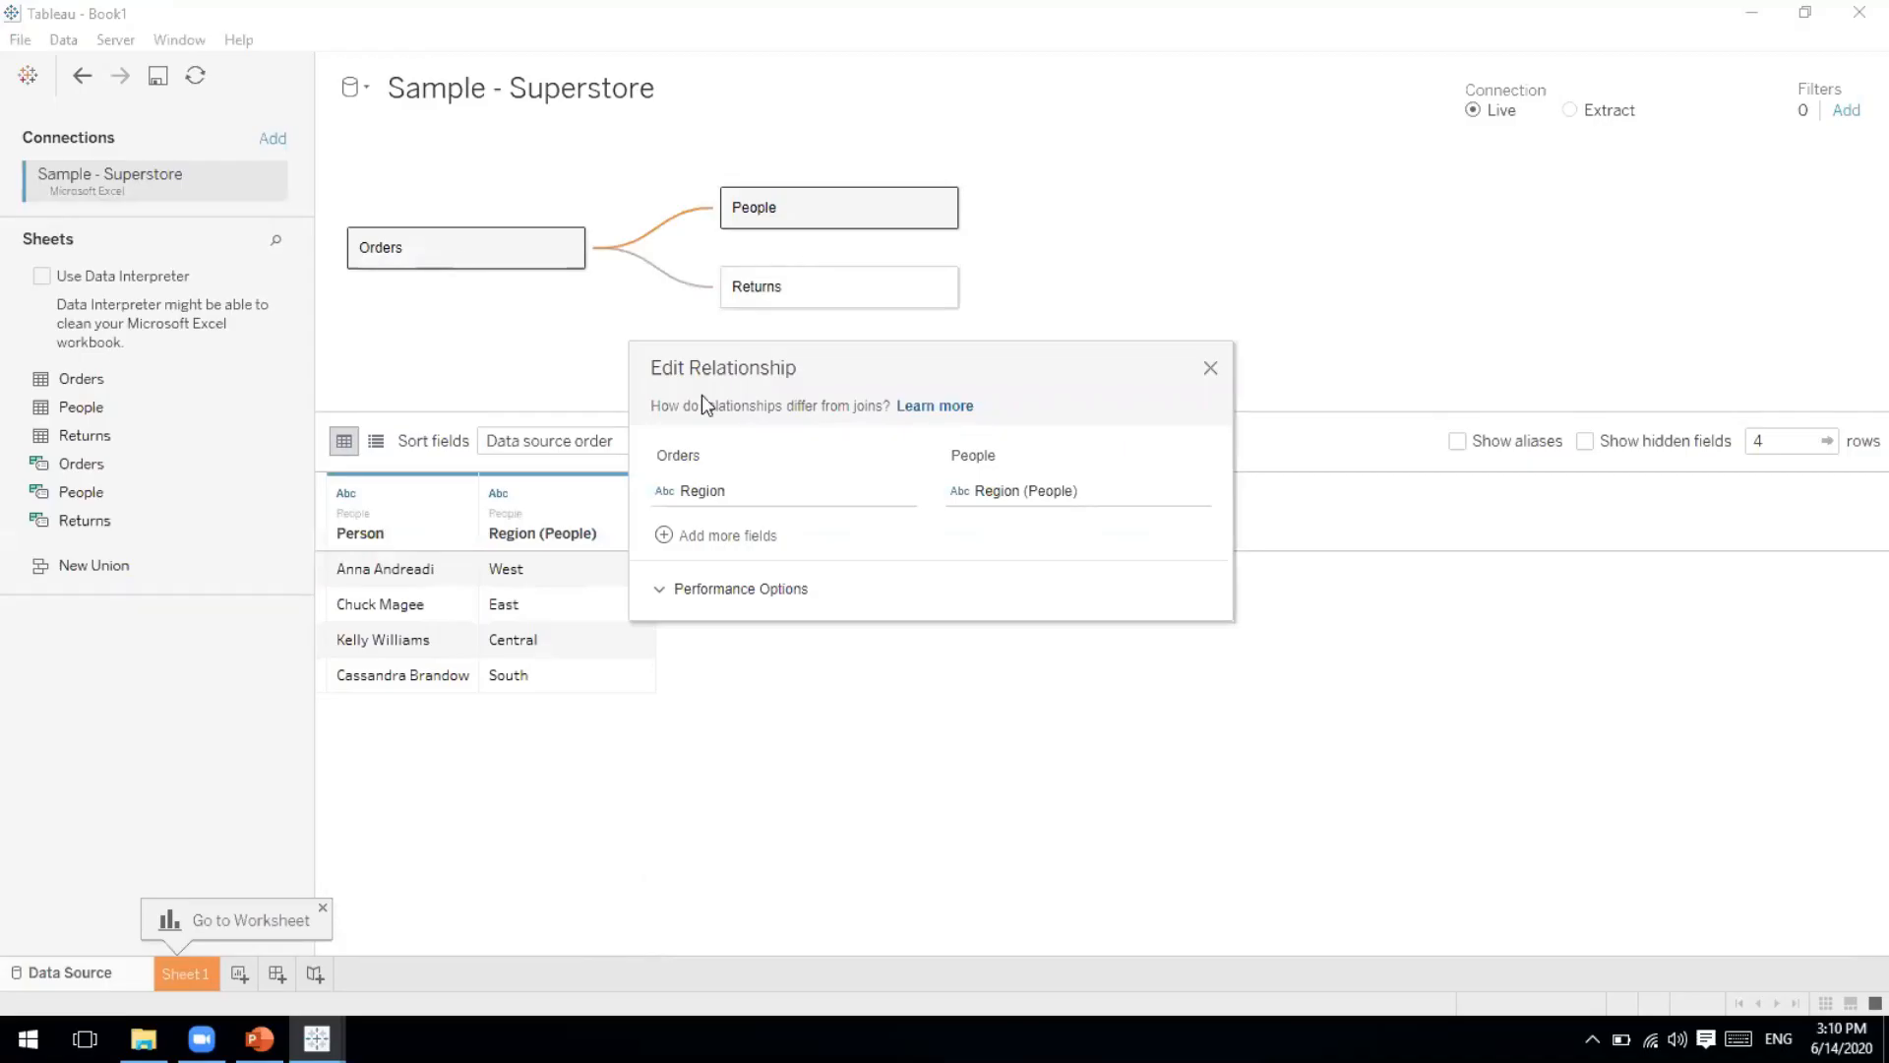
click(1209, 368)
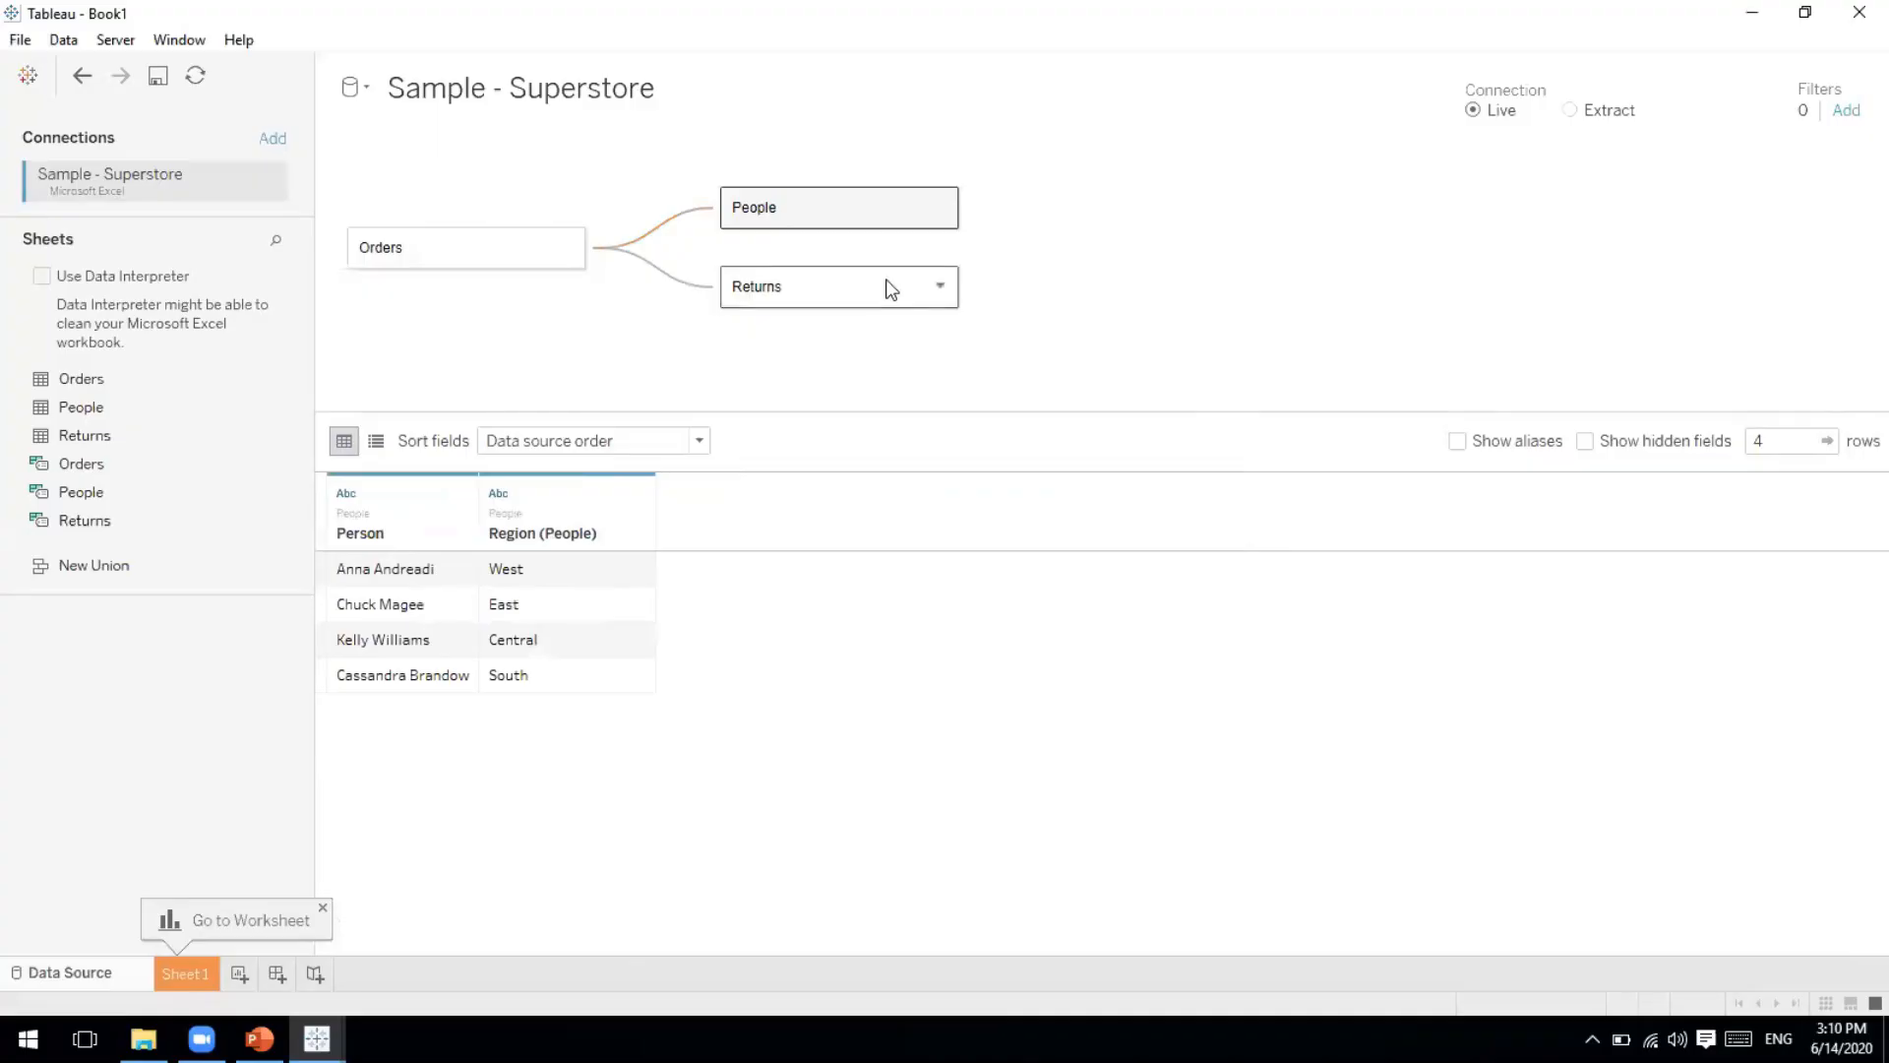
Compare the data previews of the Orders, People and Returns tables in the model.
click(761, 295)
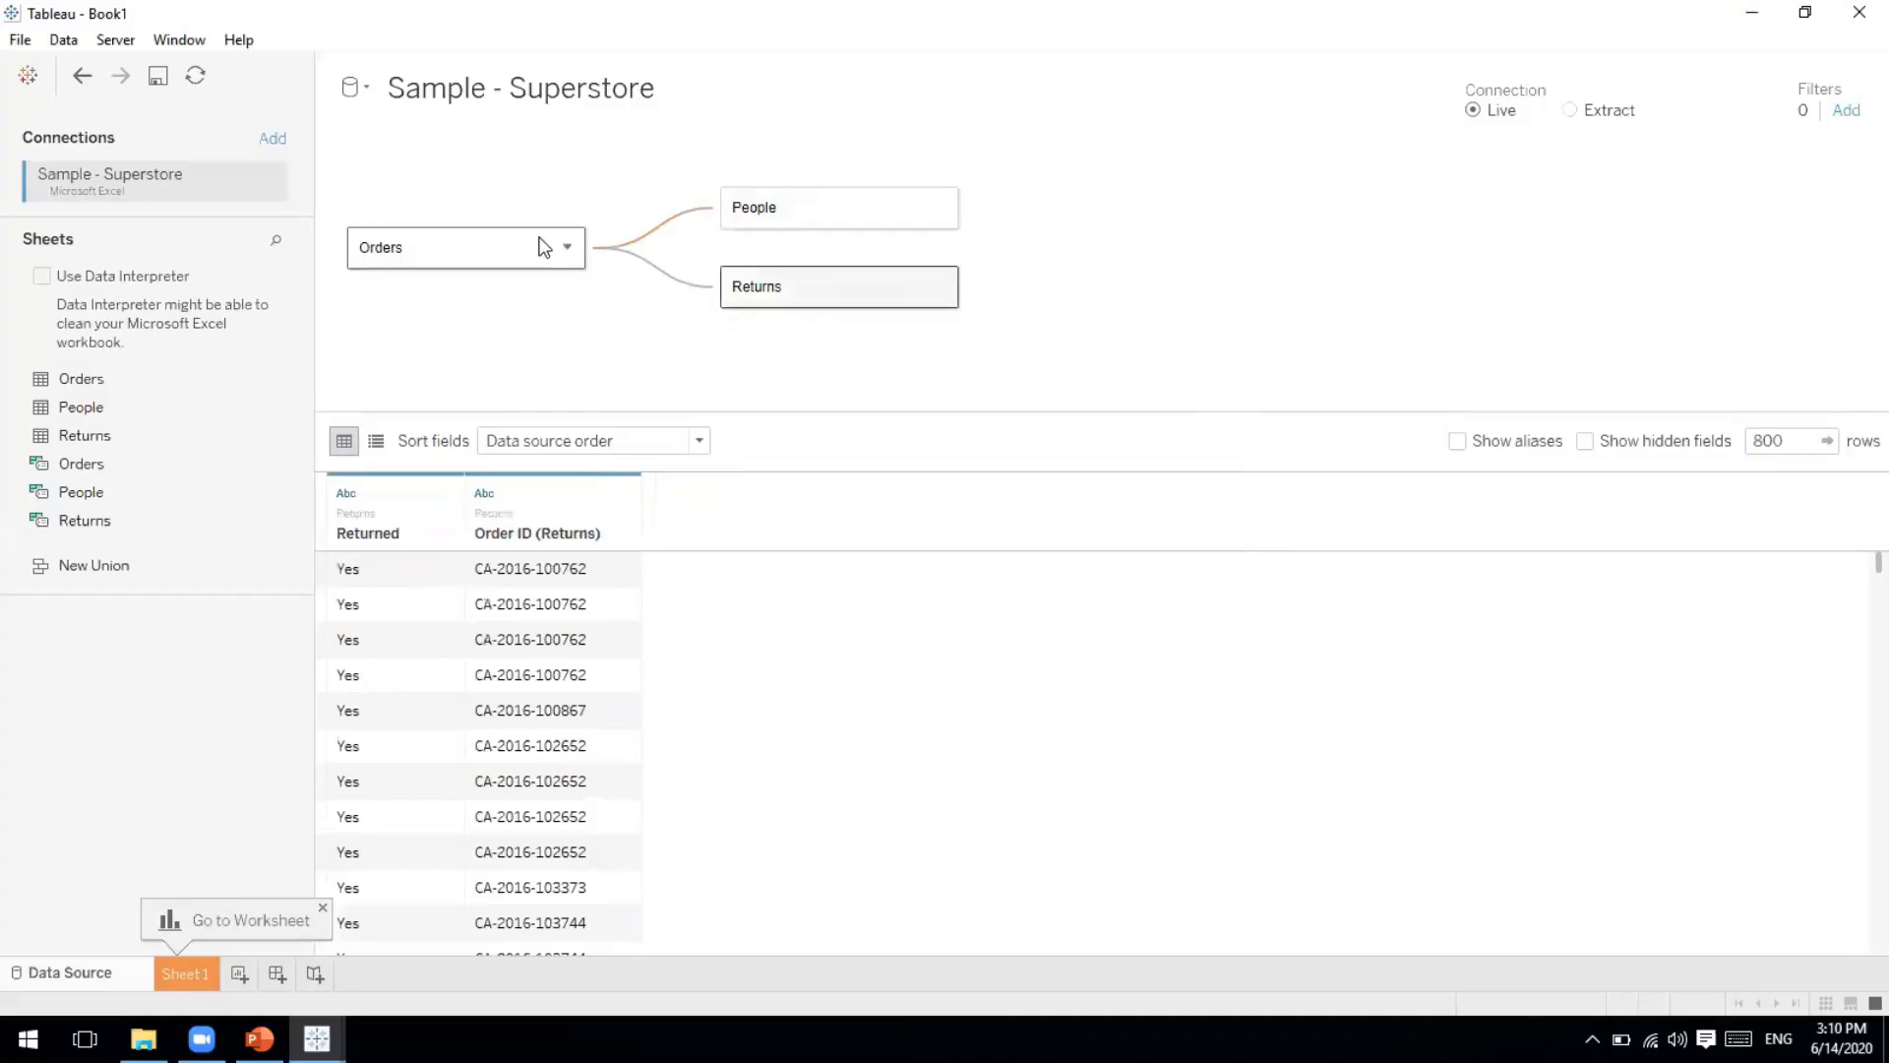
click(579, 246)
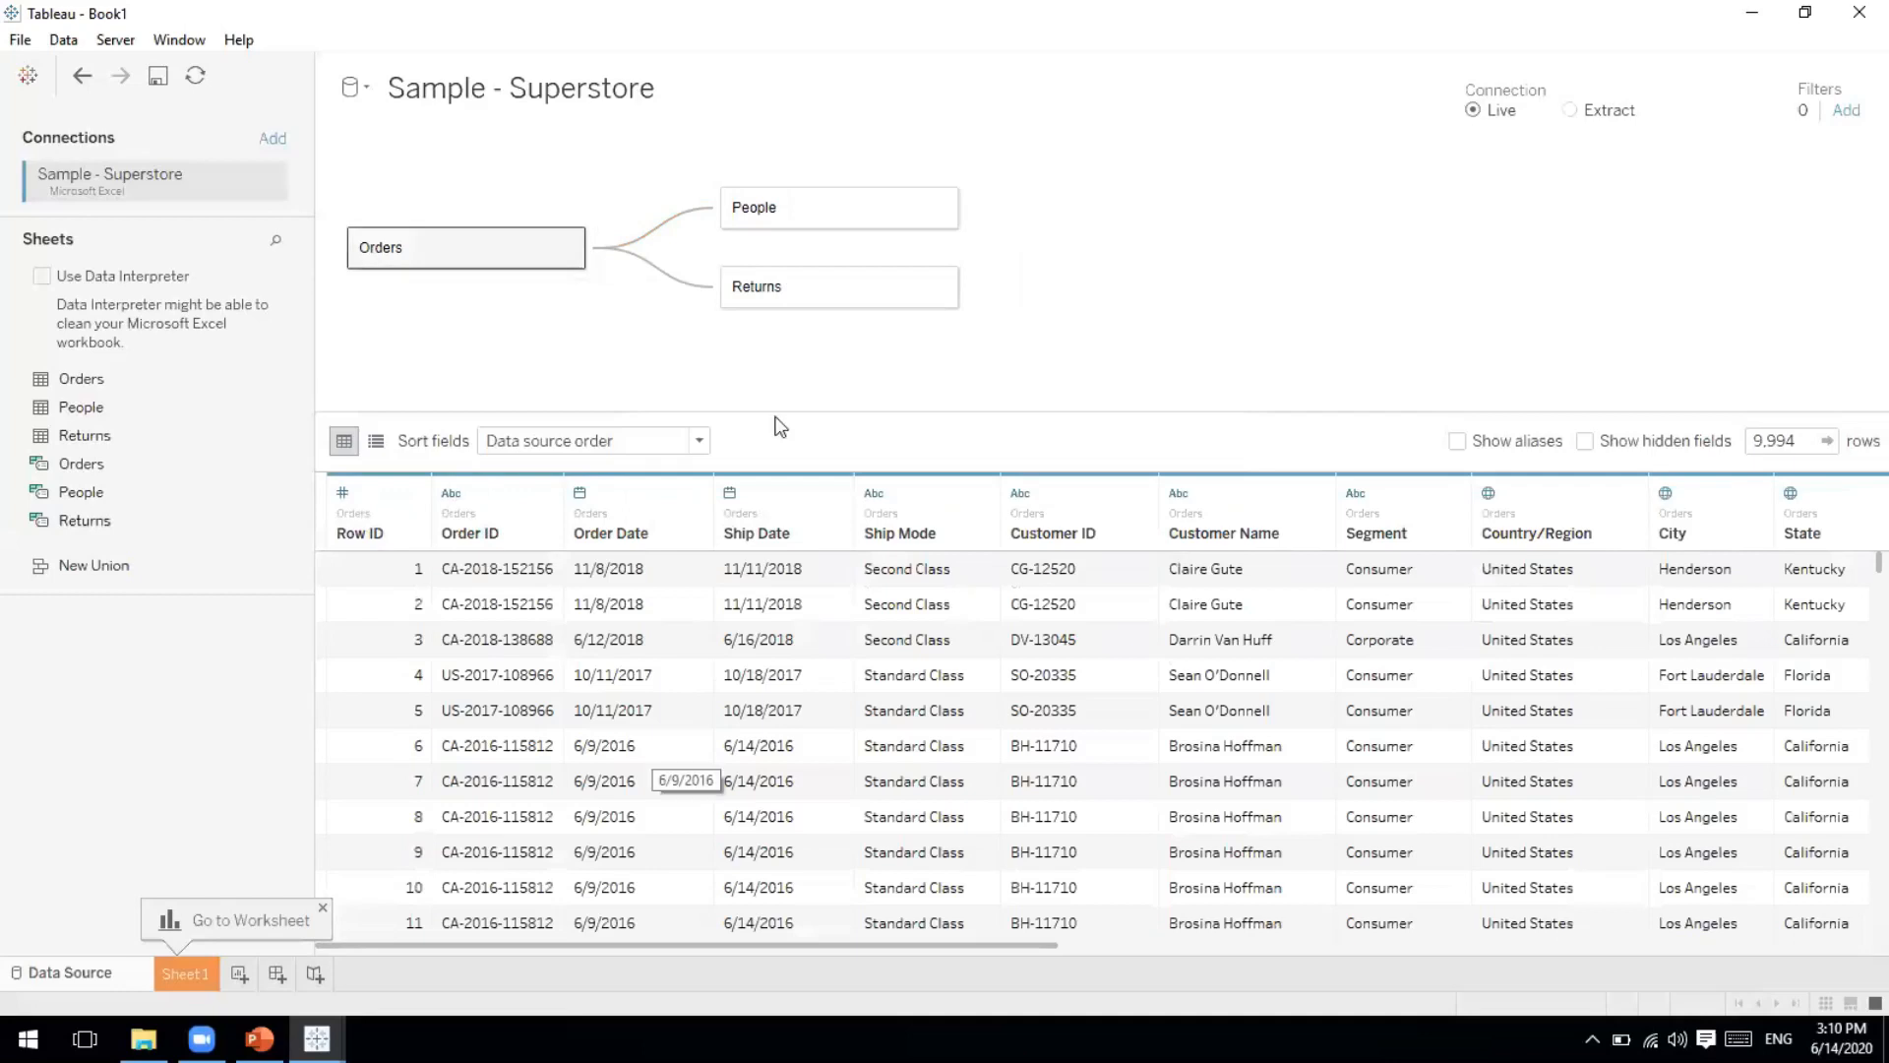
click(810, 219)
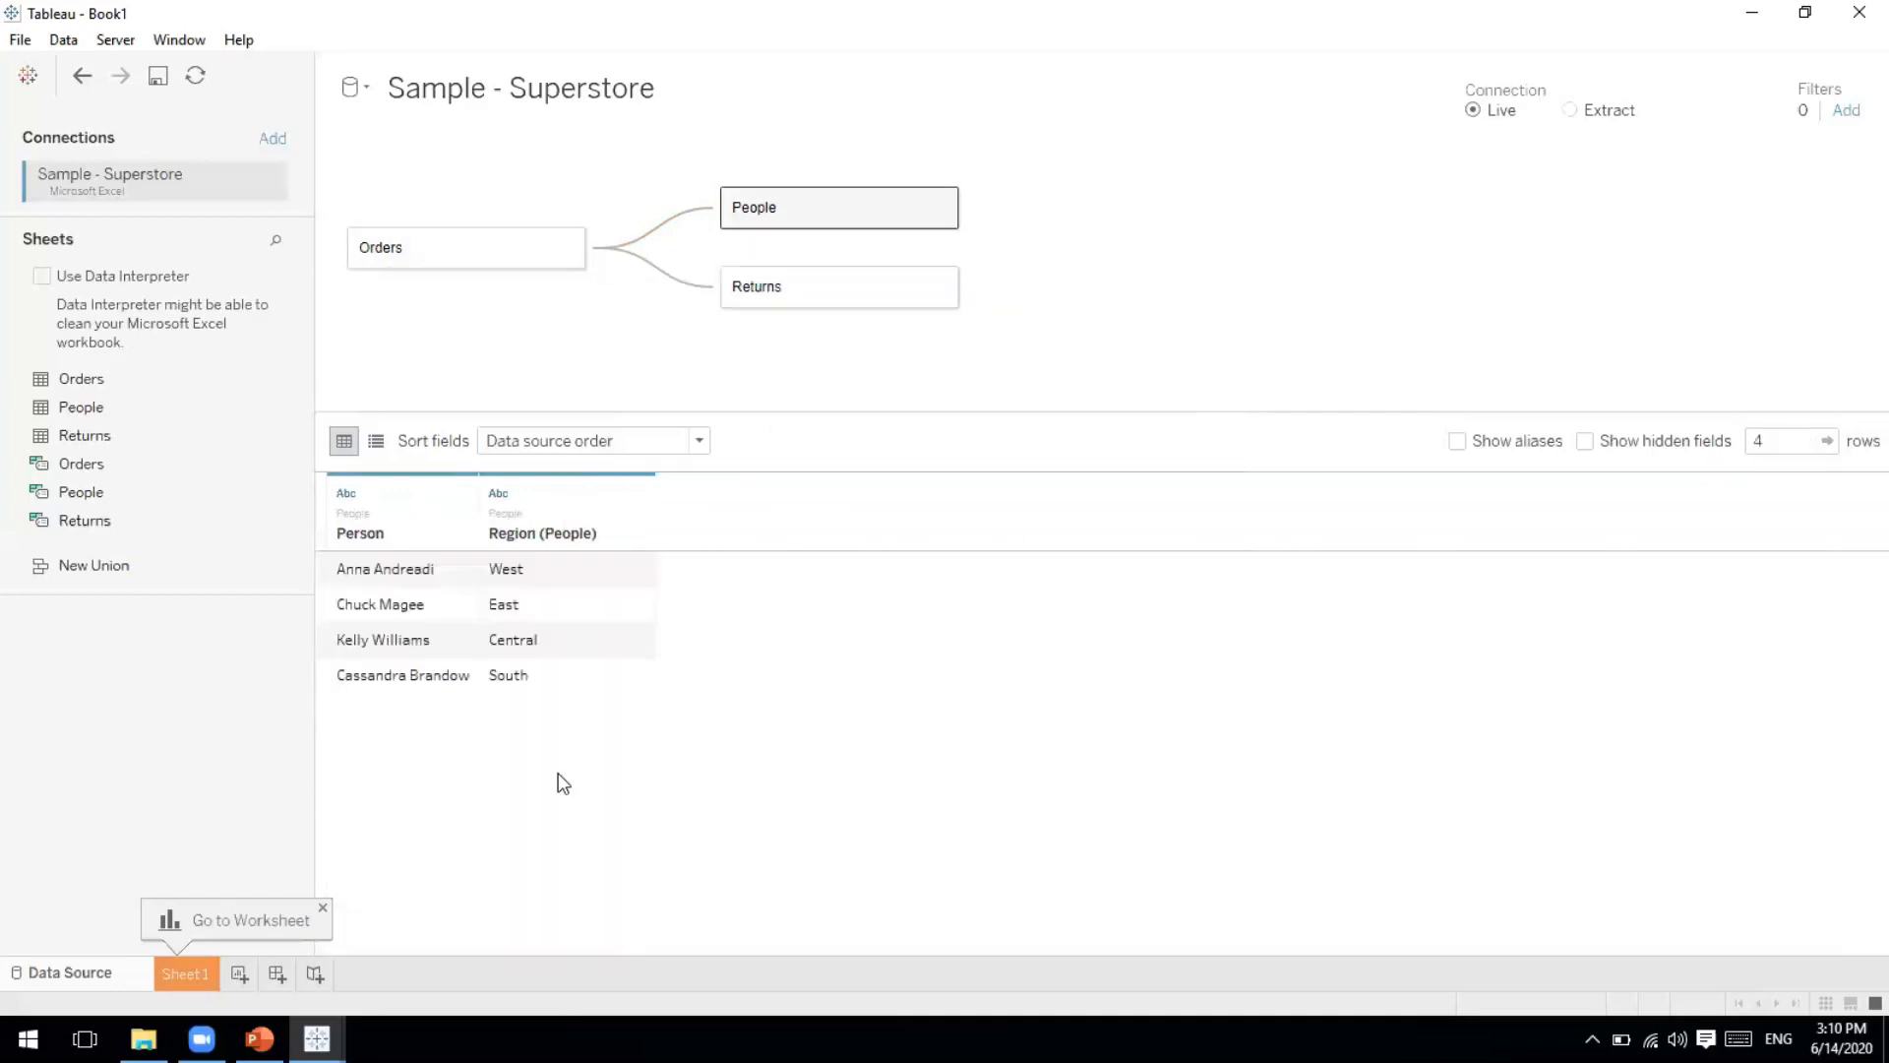
click(778, 290)
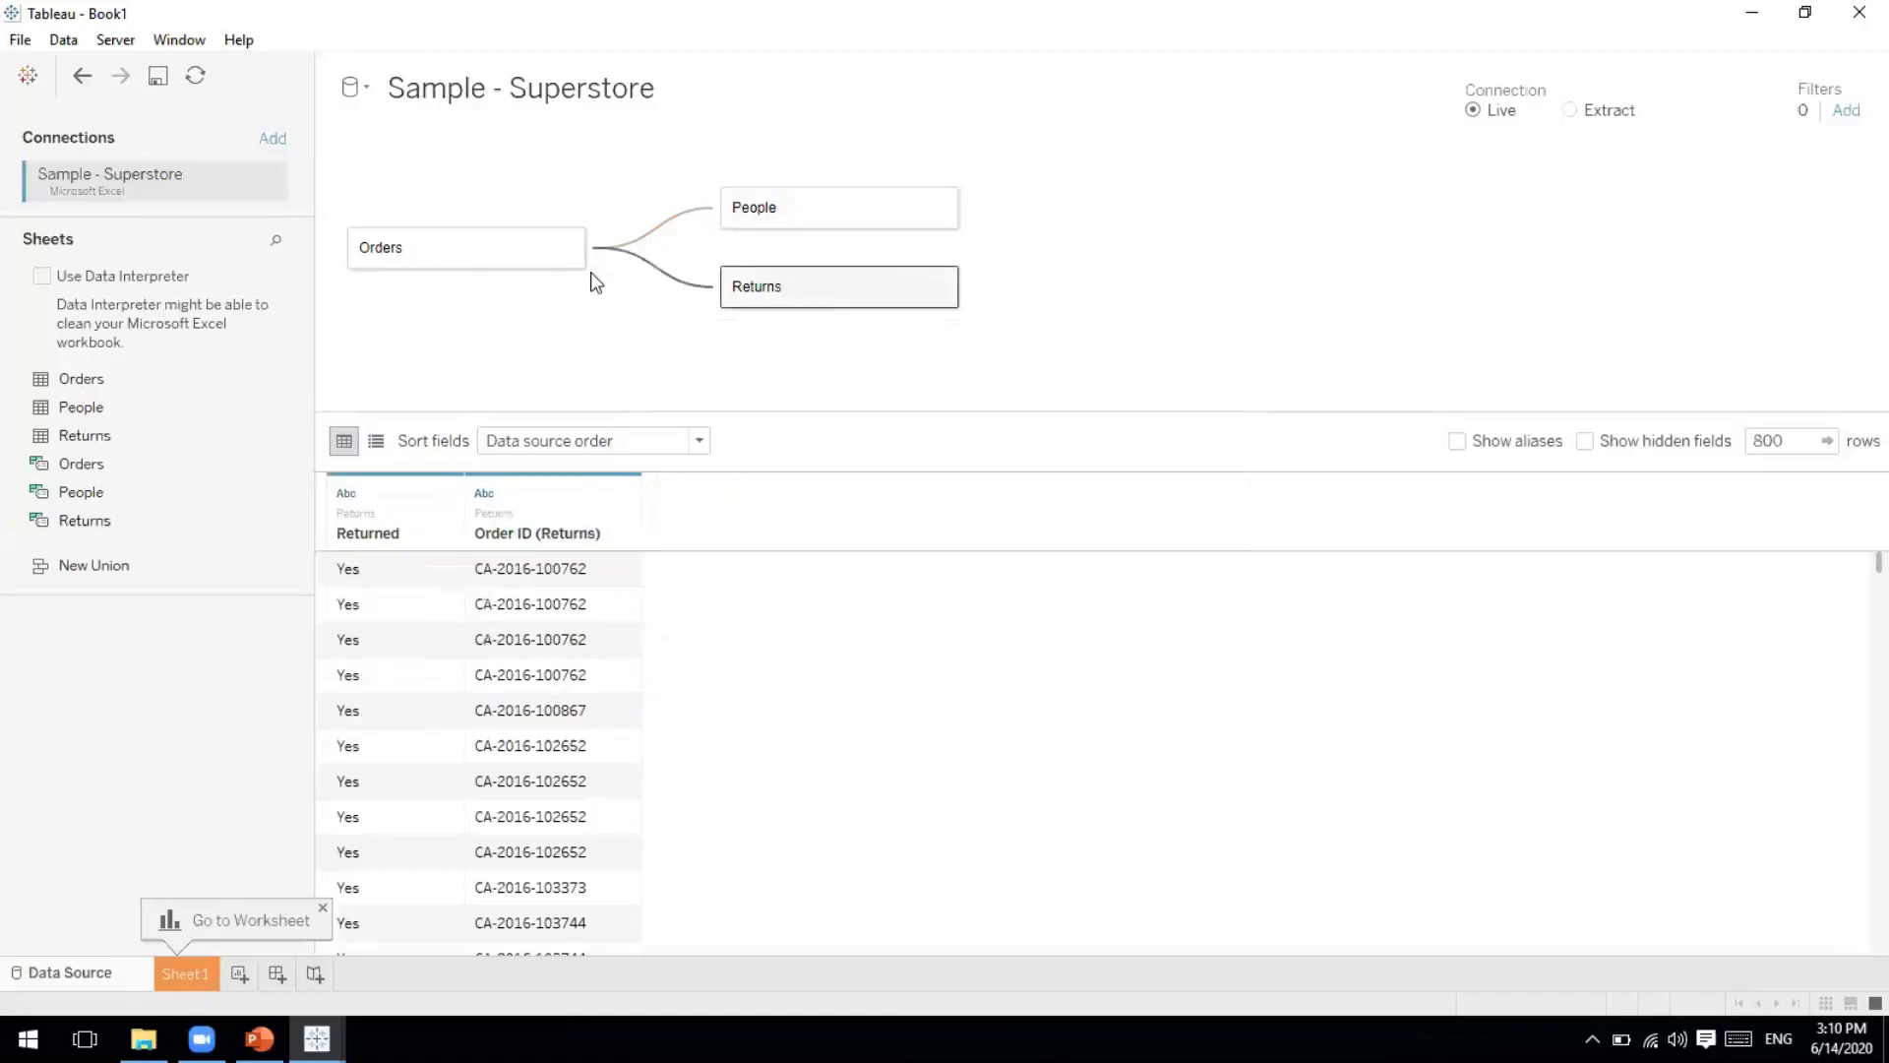
click(469, 260)
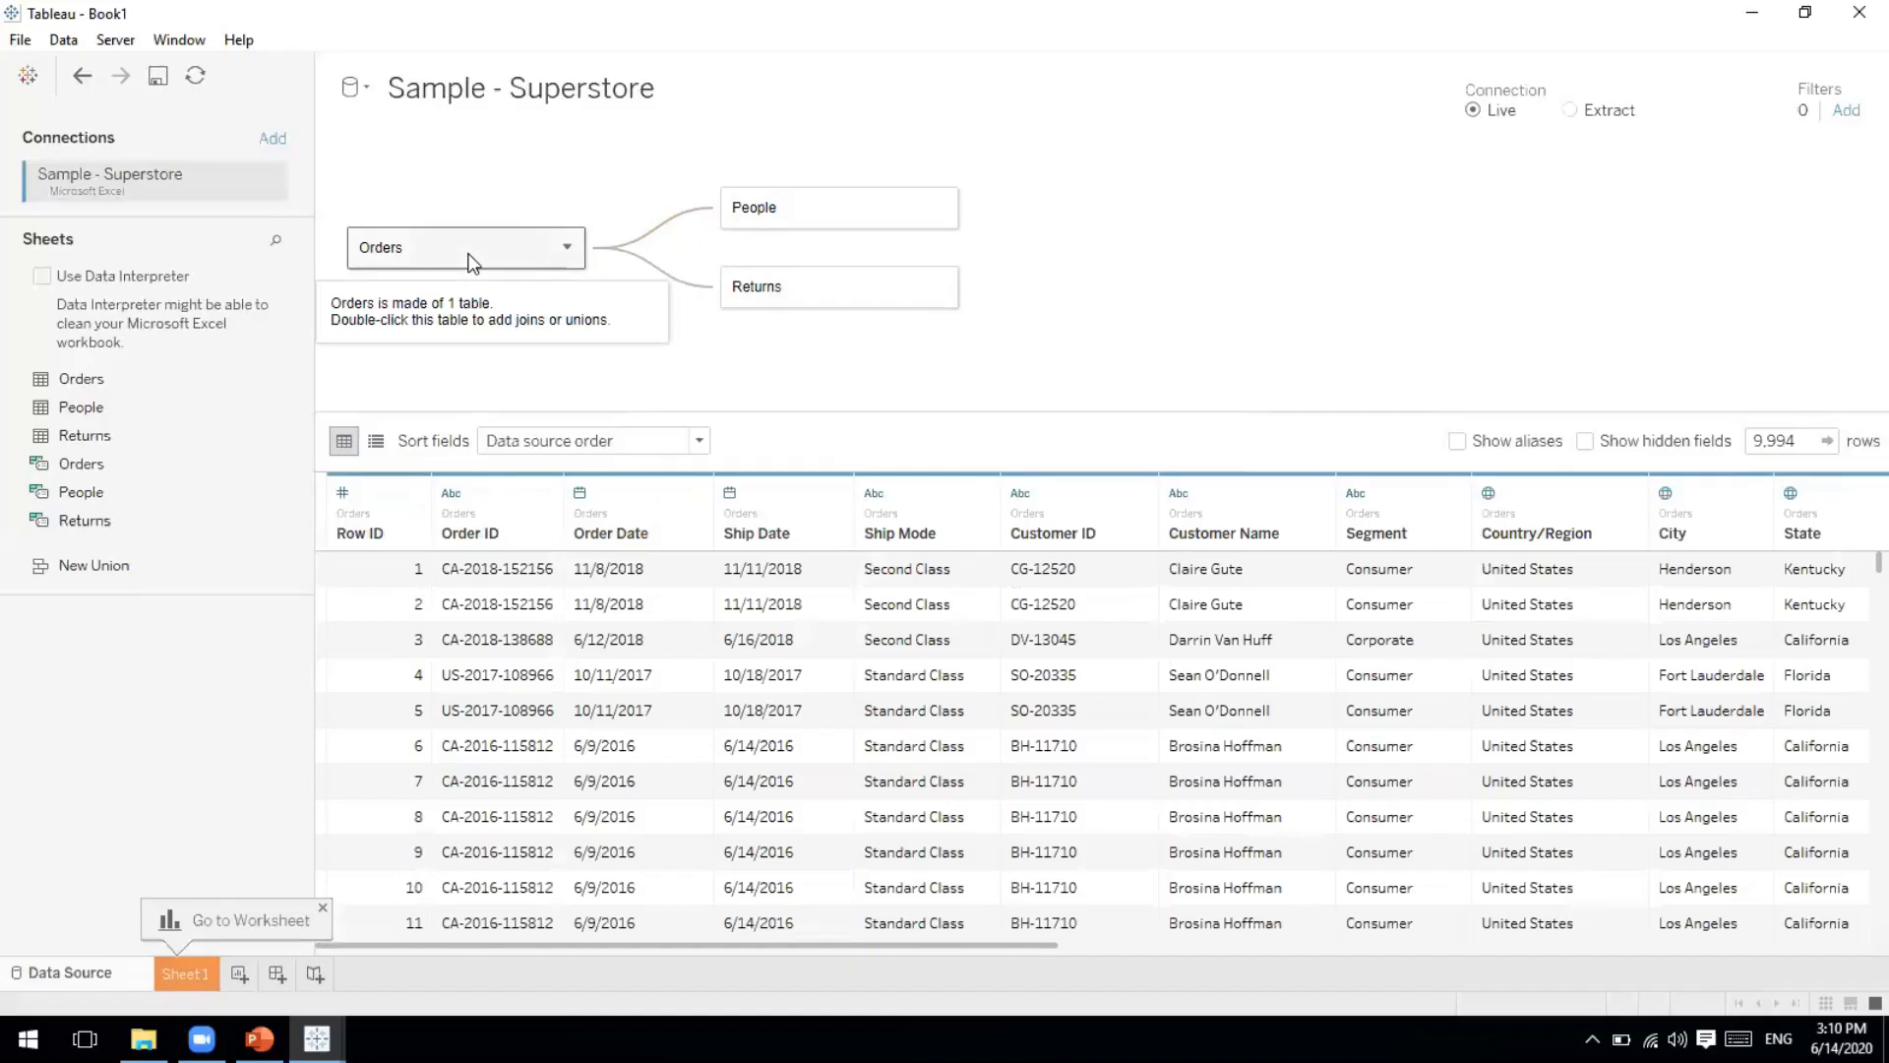
click(761, 295)
Detach Returns from Orders and try to relate it to the People table instead.
drag(846, 293, 1168, 210)
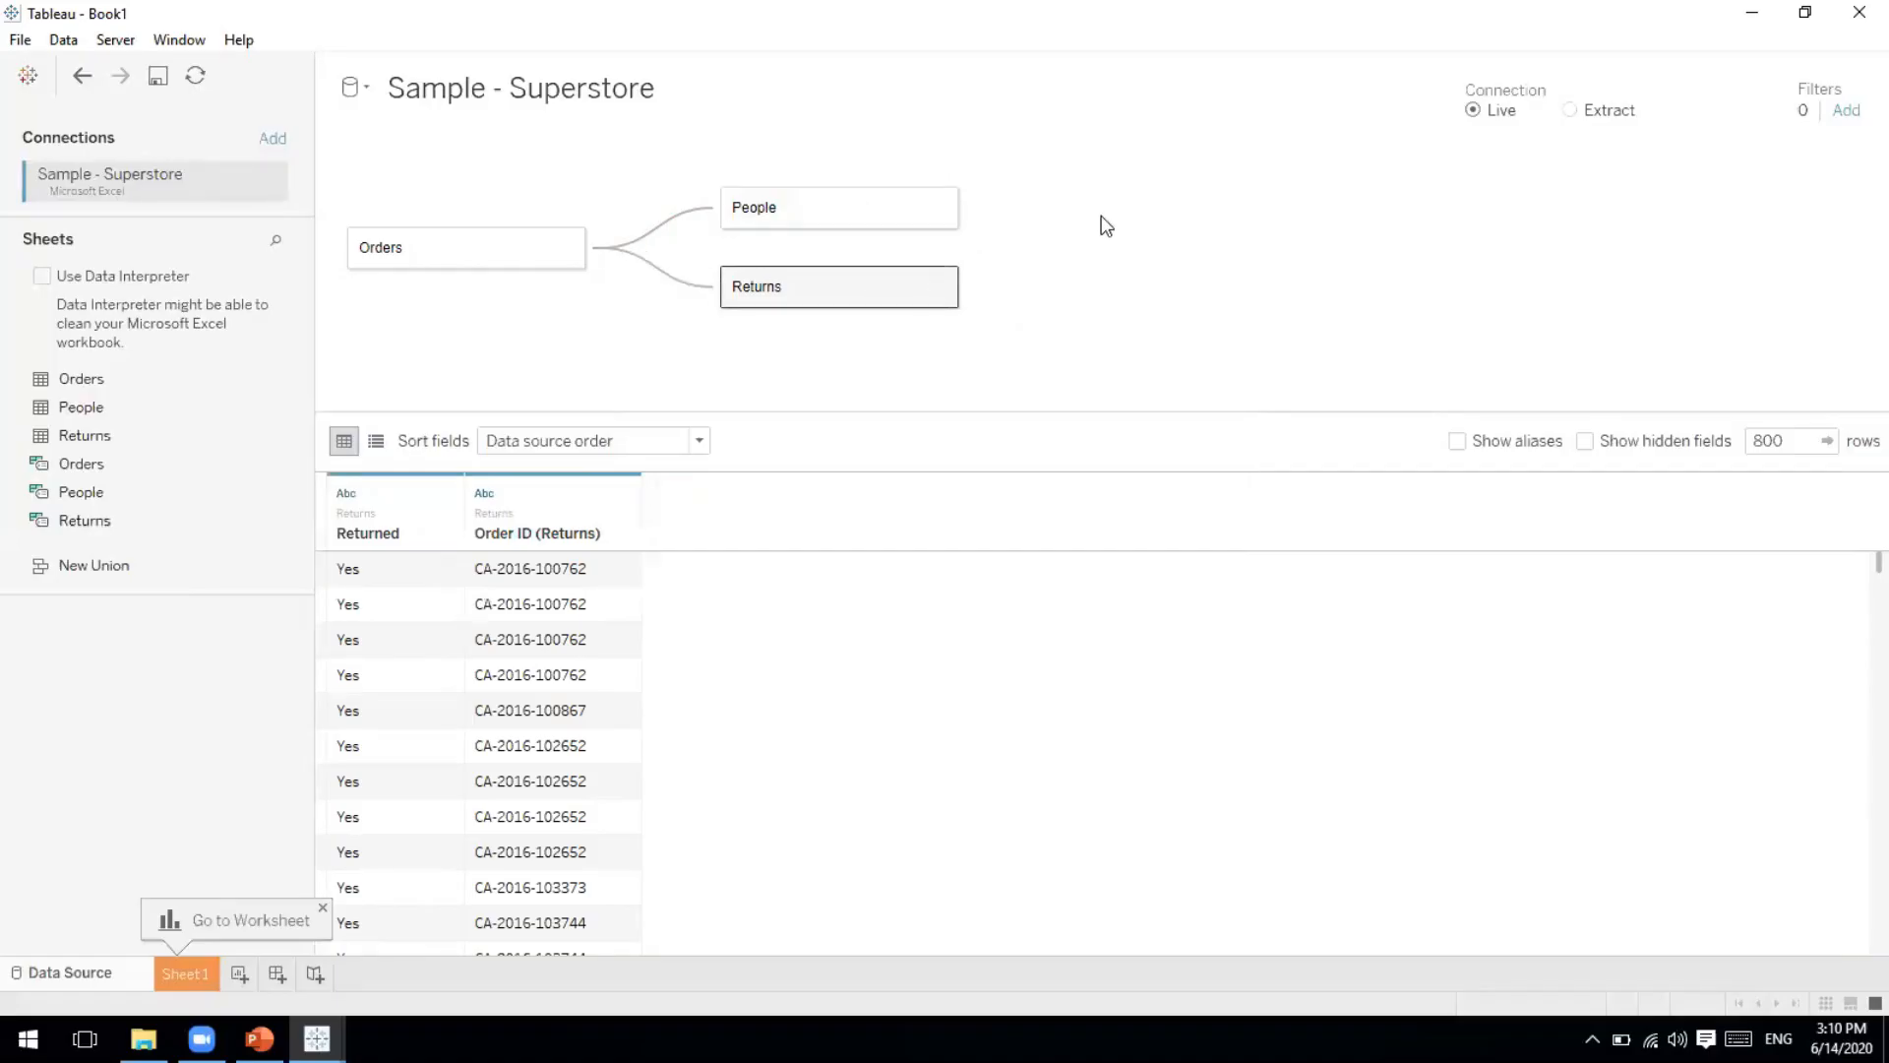
drag(854, 288, 286, 620)
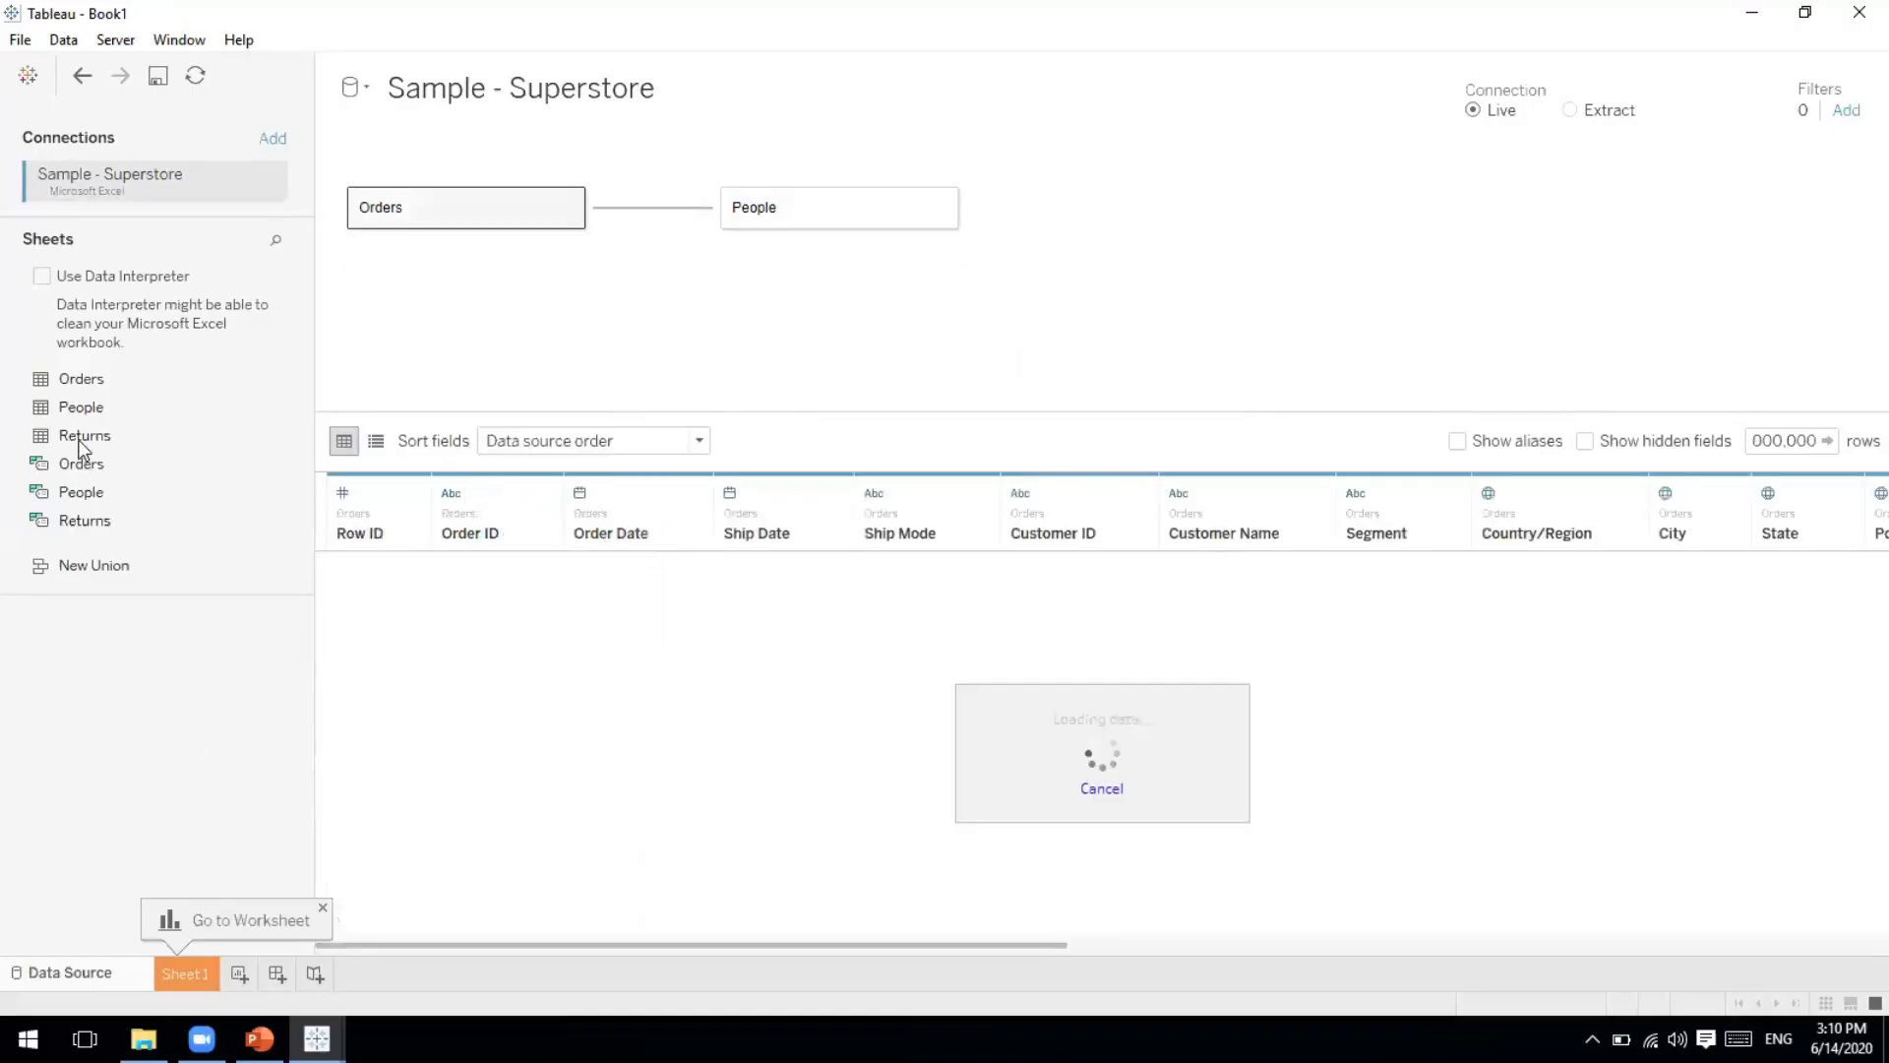
drag(85, 435, 1093, 218)
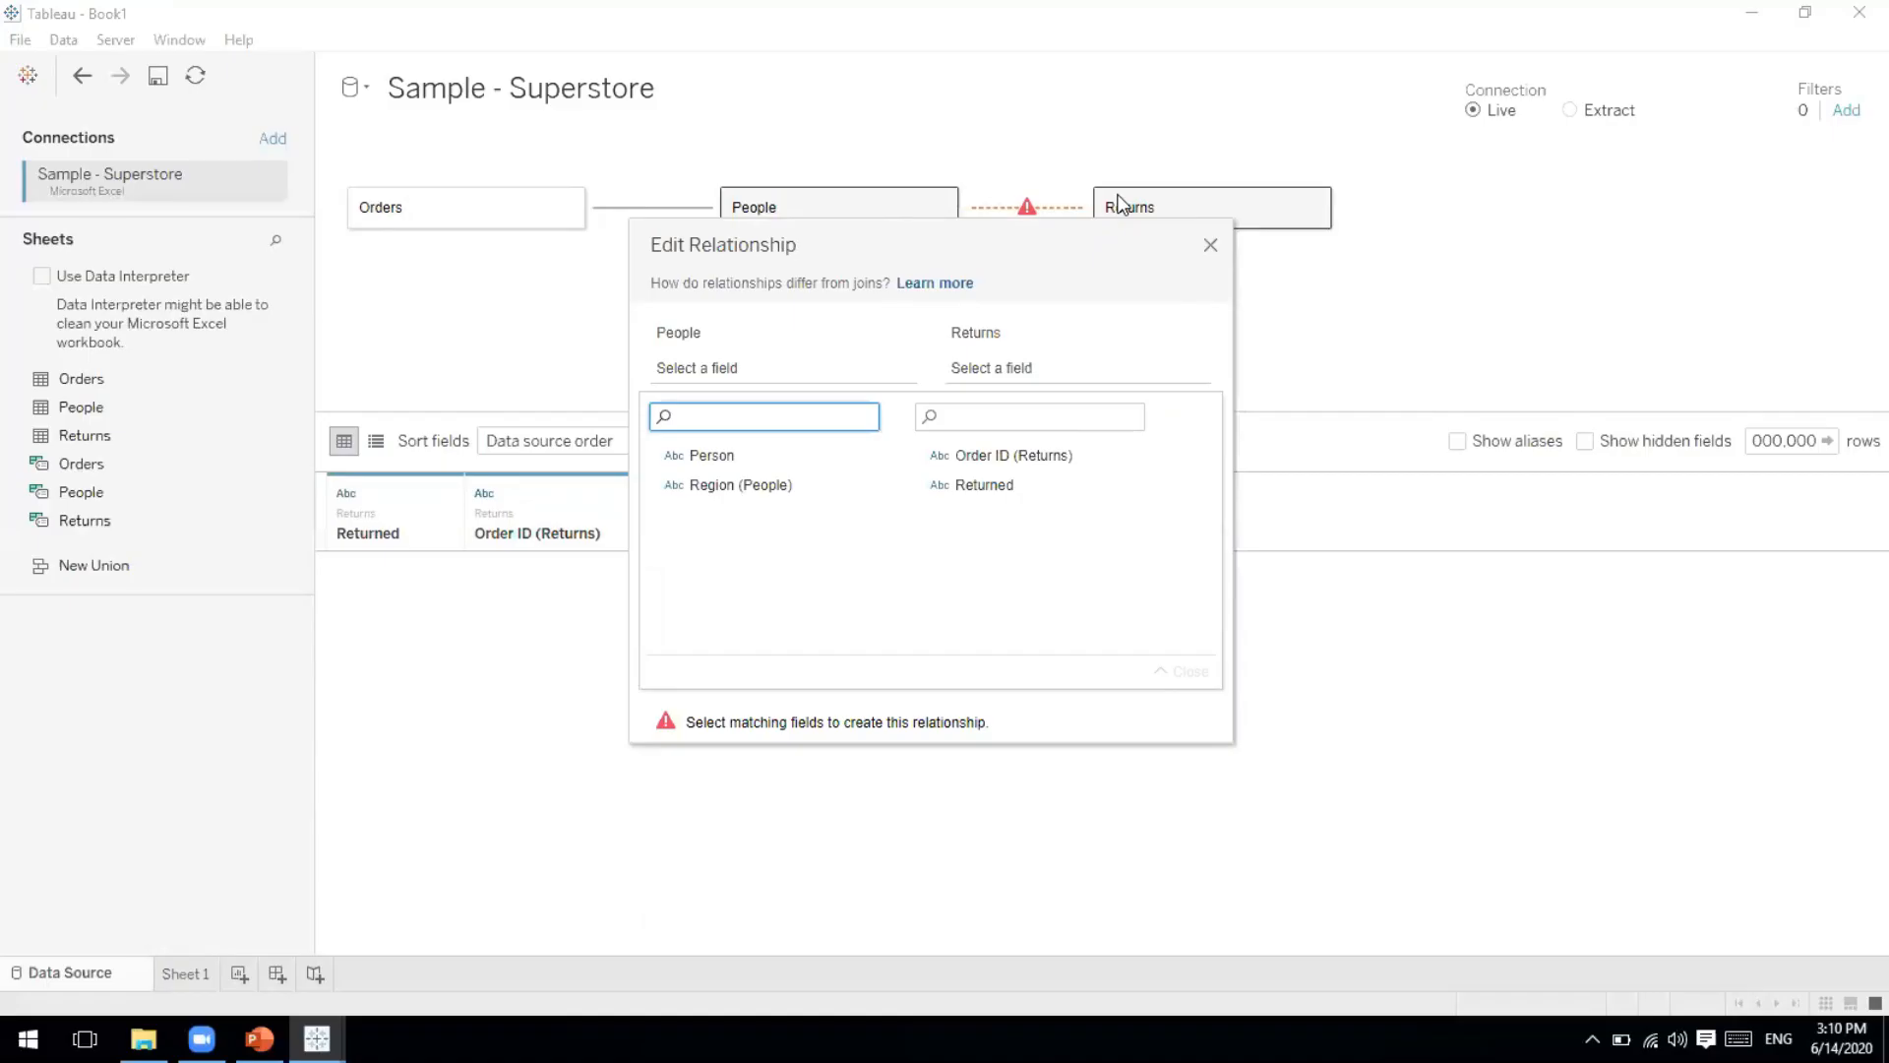
click(1210, 251)
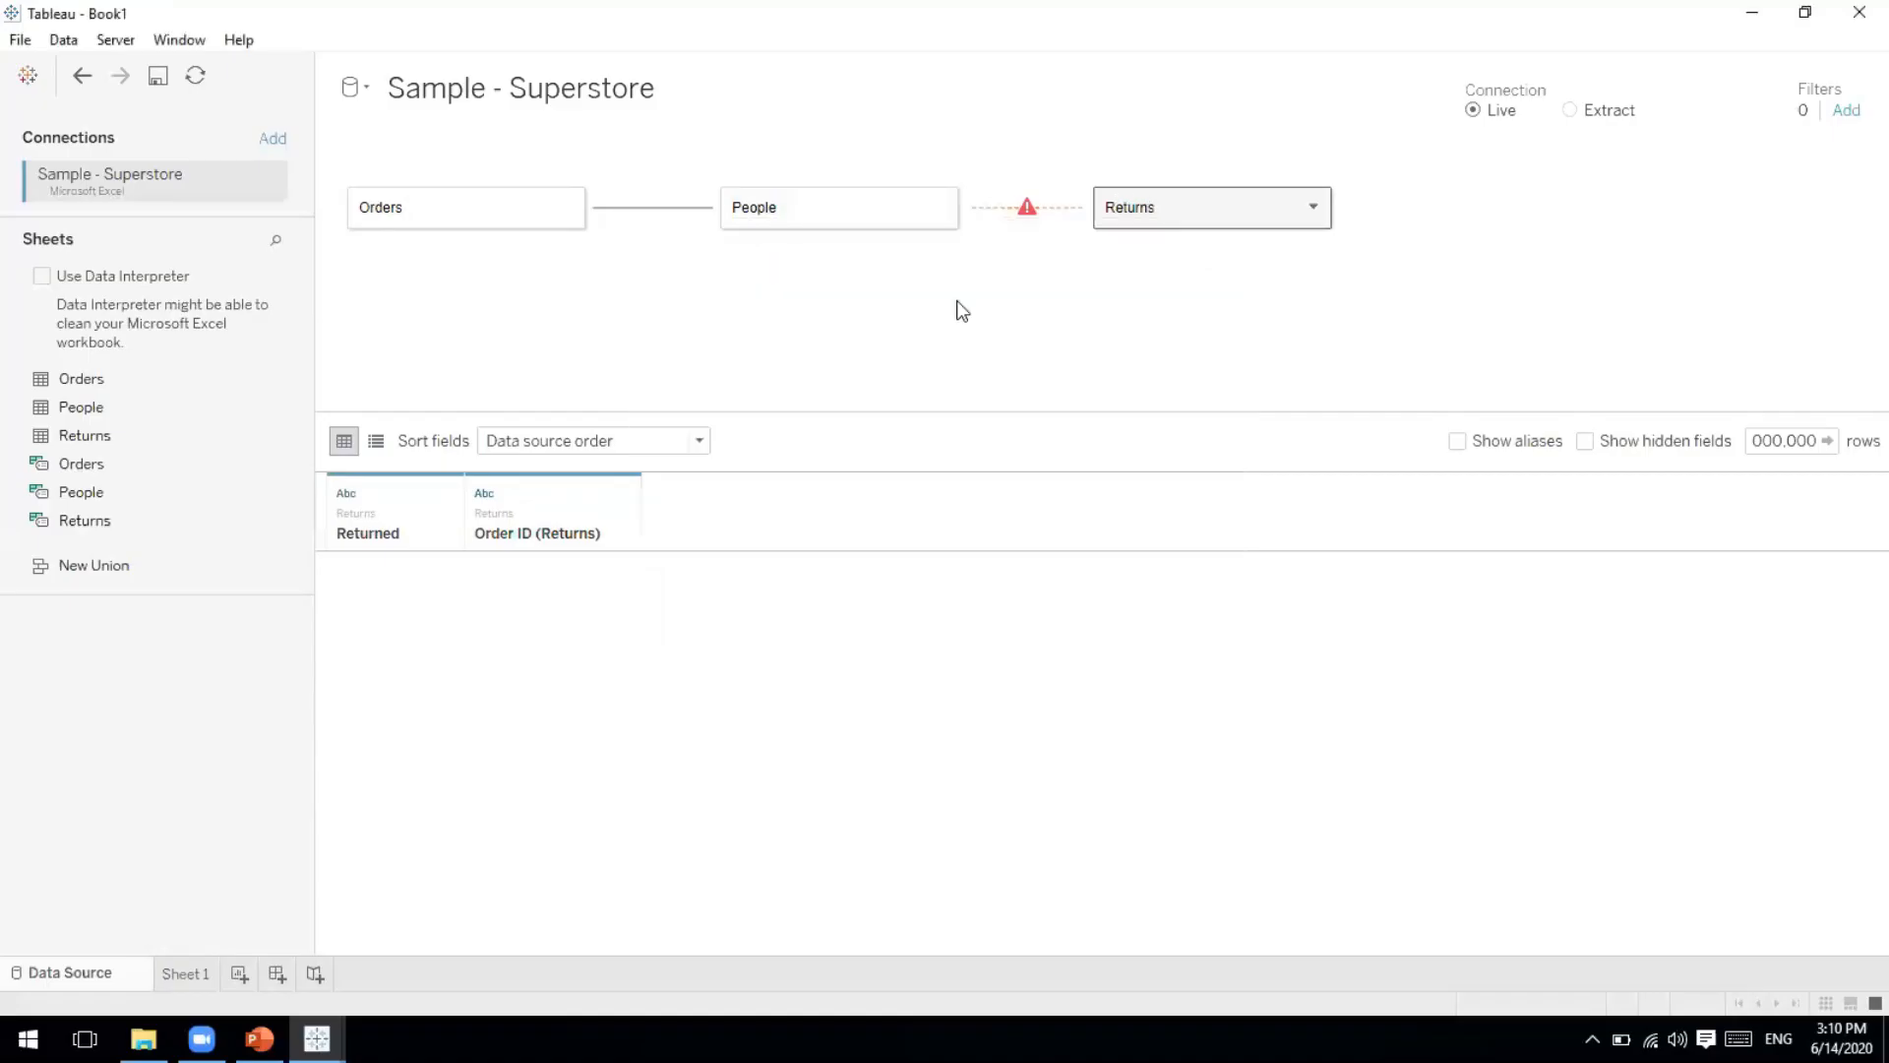
Remove Returns from People and relate it directly to Orders on Order ID.
drag(1131, 216, 262, 691)
drag(79, 440, 754, 147)
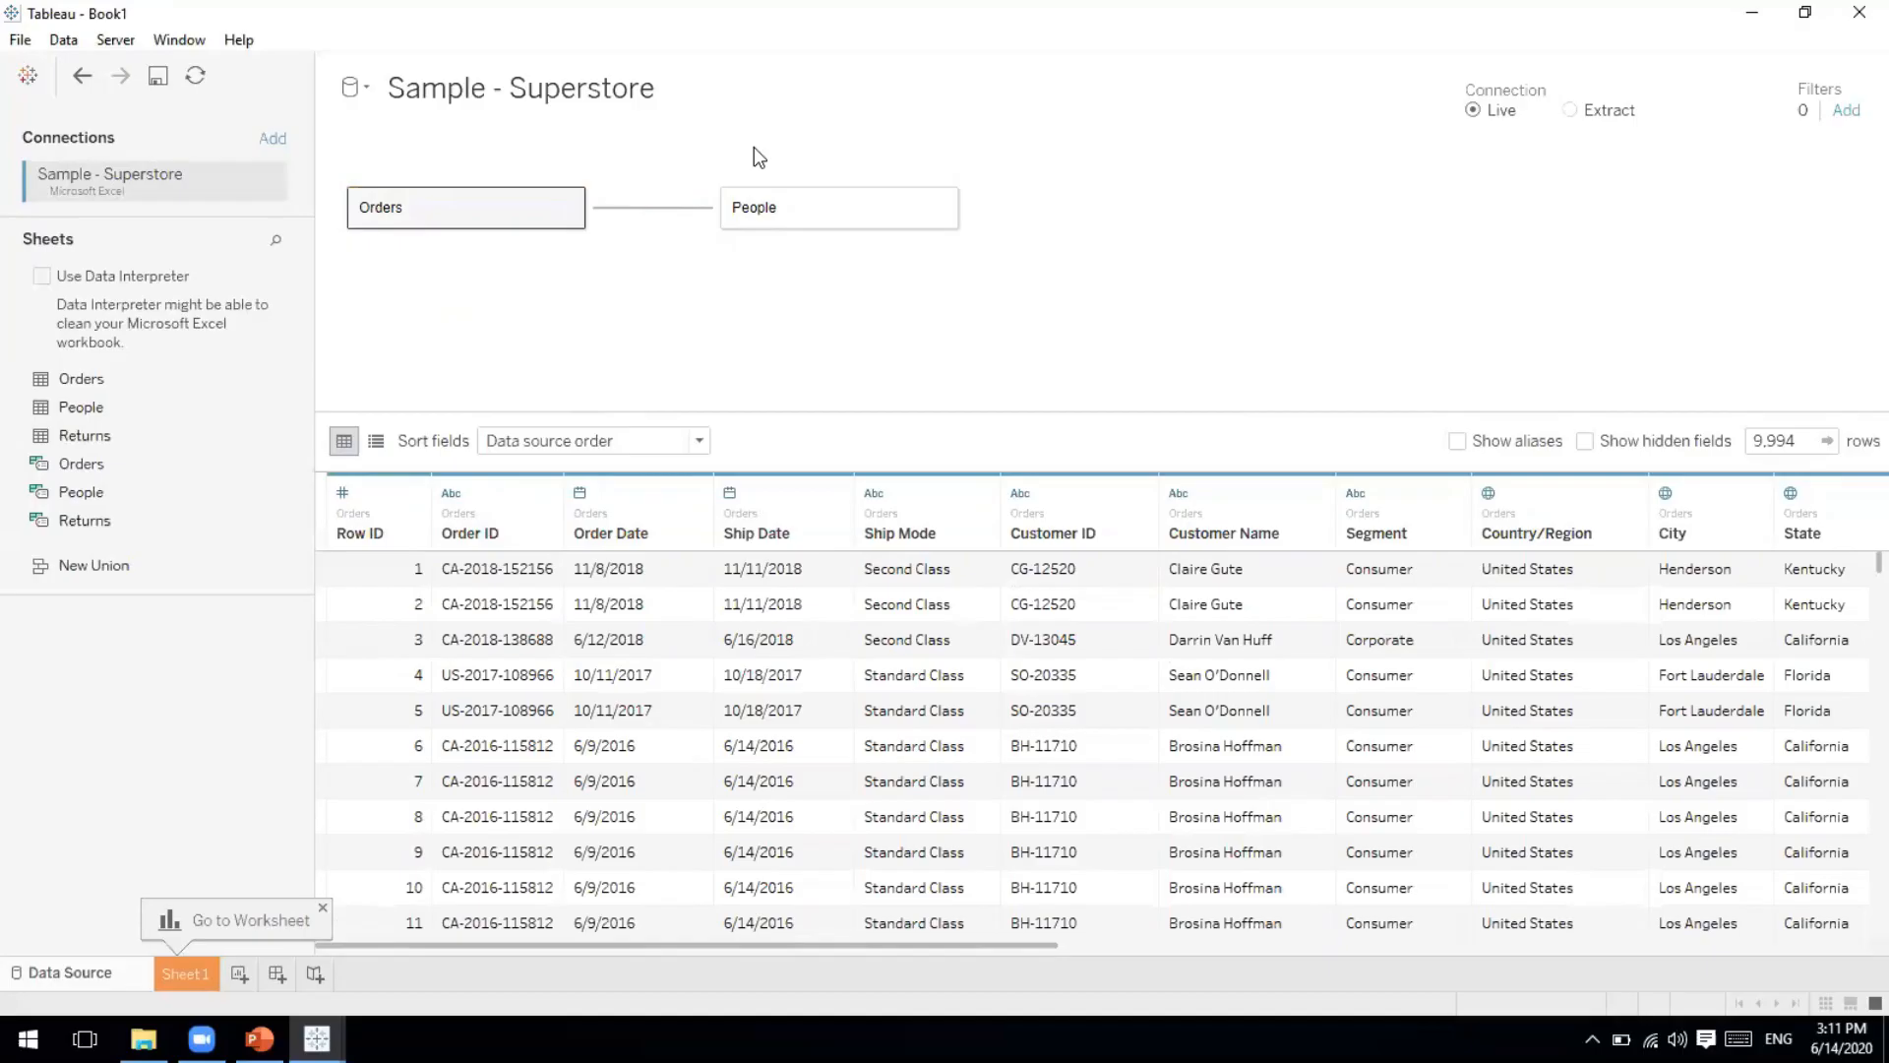
drag(70, 409, 155, 656)
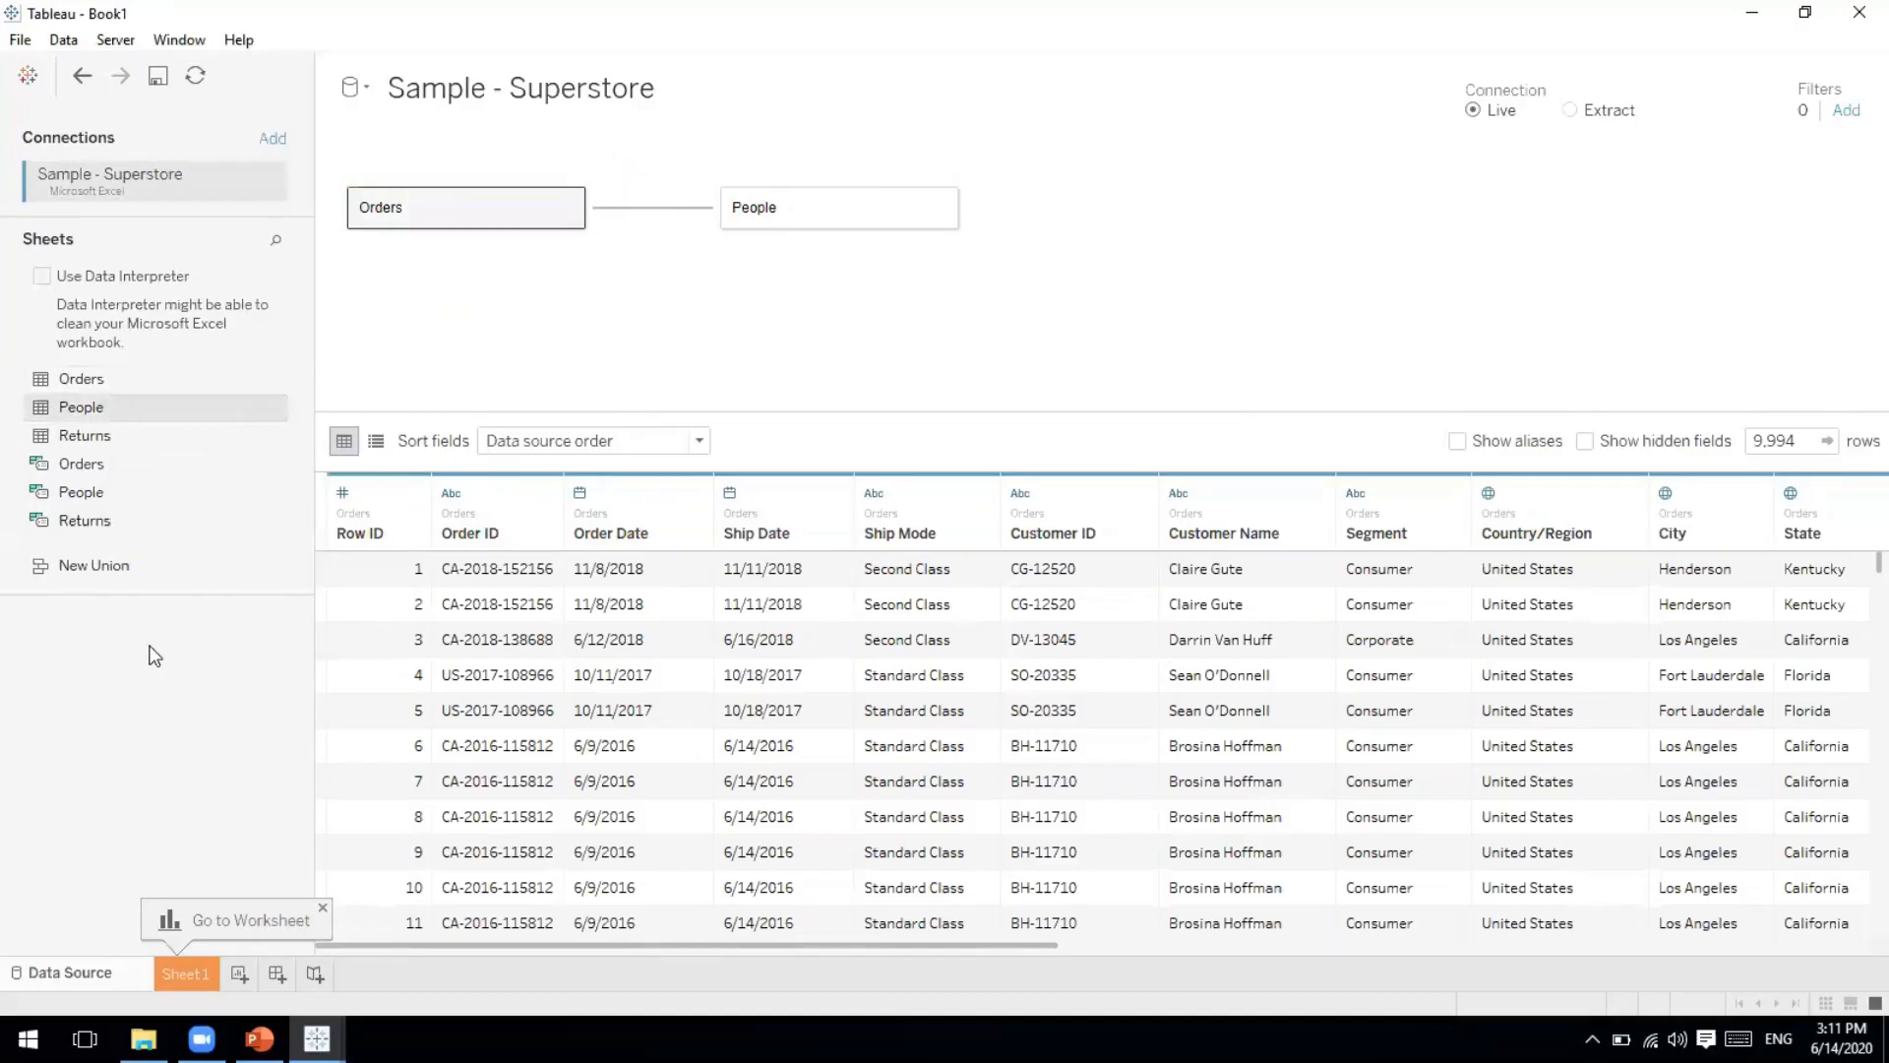
drag(83, 435, 745, 165)
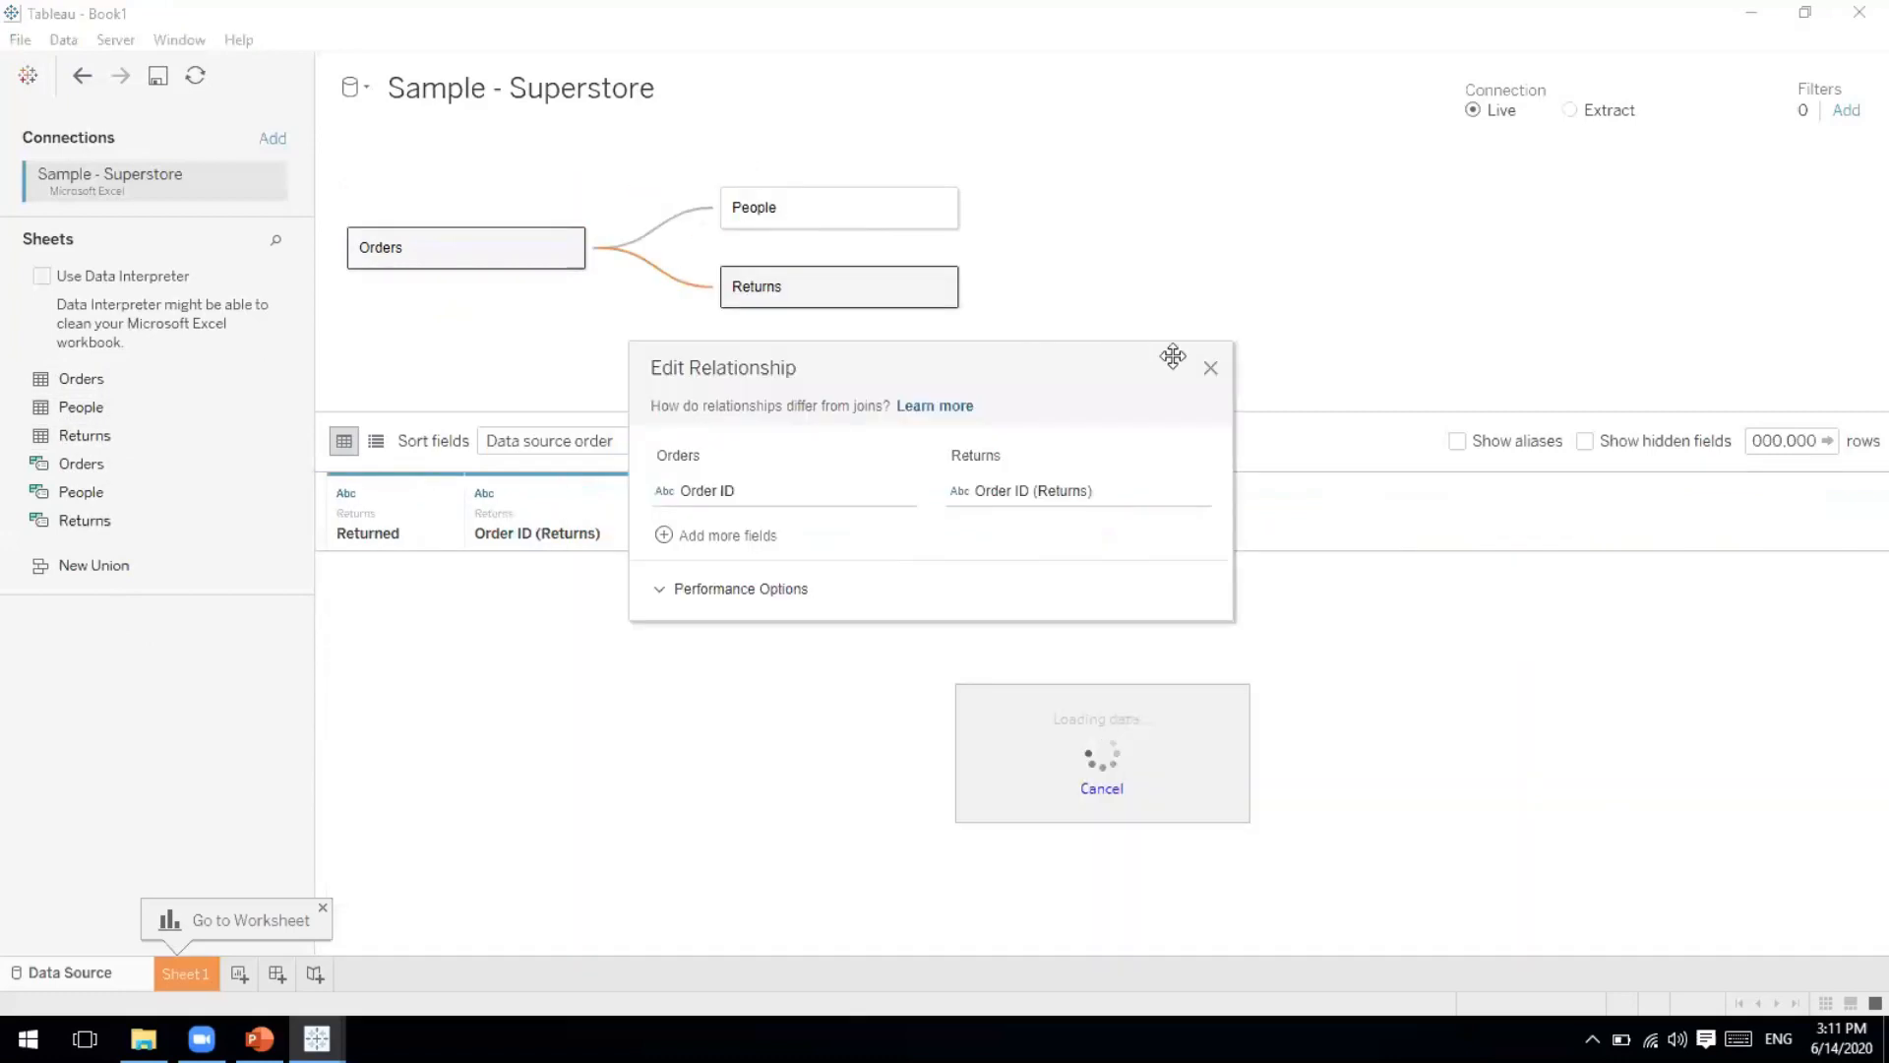
click(1209, 369)
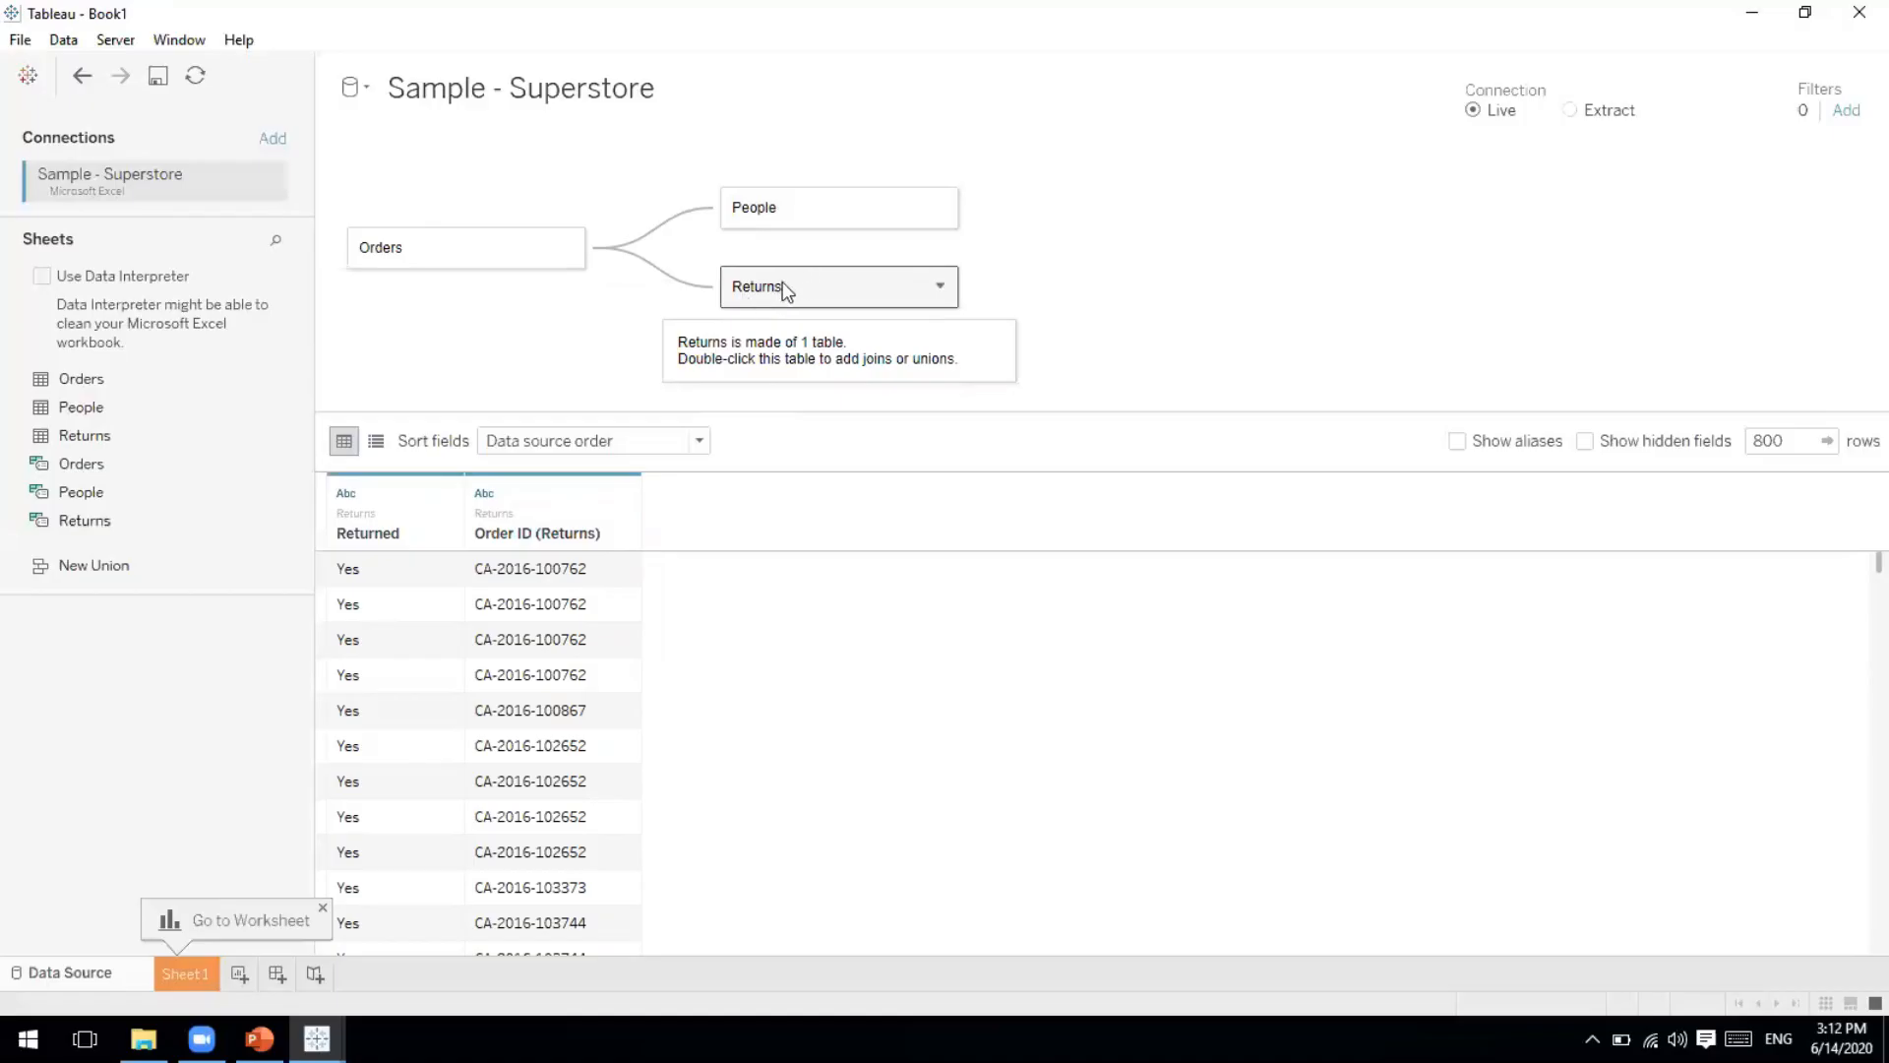
Remove the related Returns and People tables from the model and union the Returns sheet with Orders.
drag(783, 281, 154, 715)
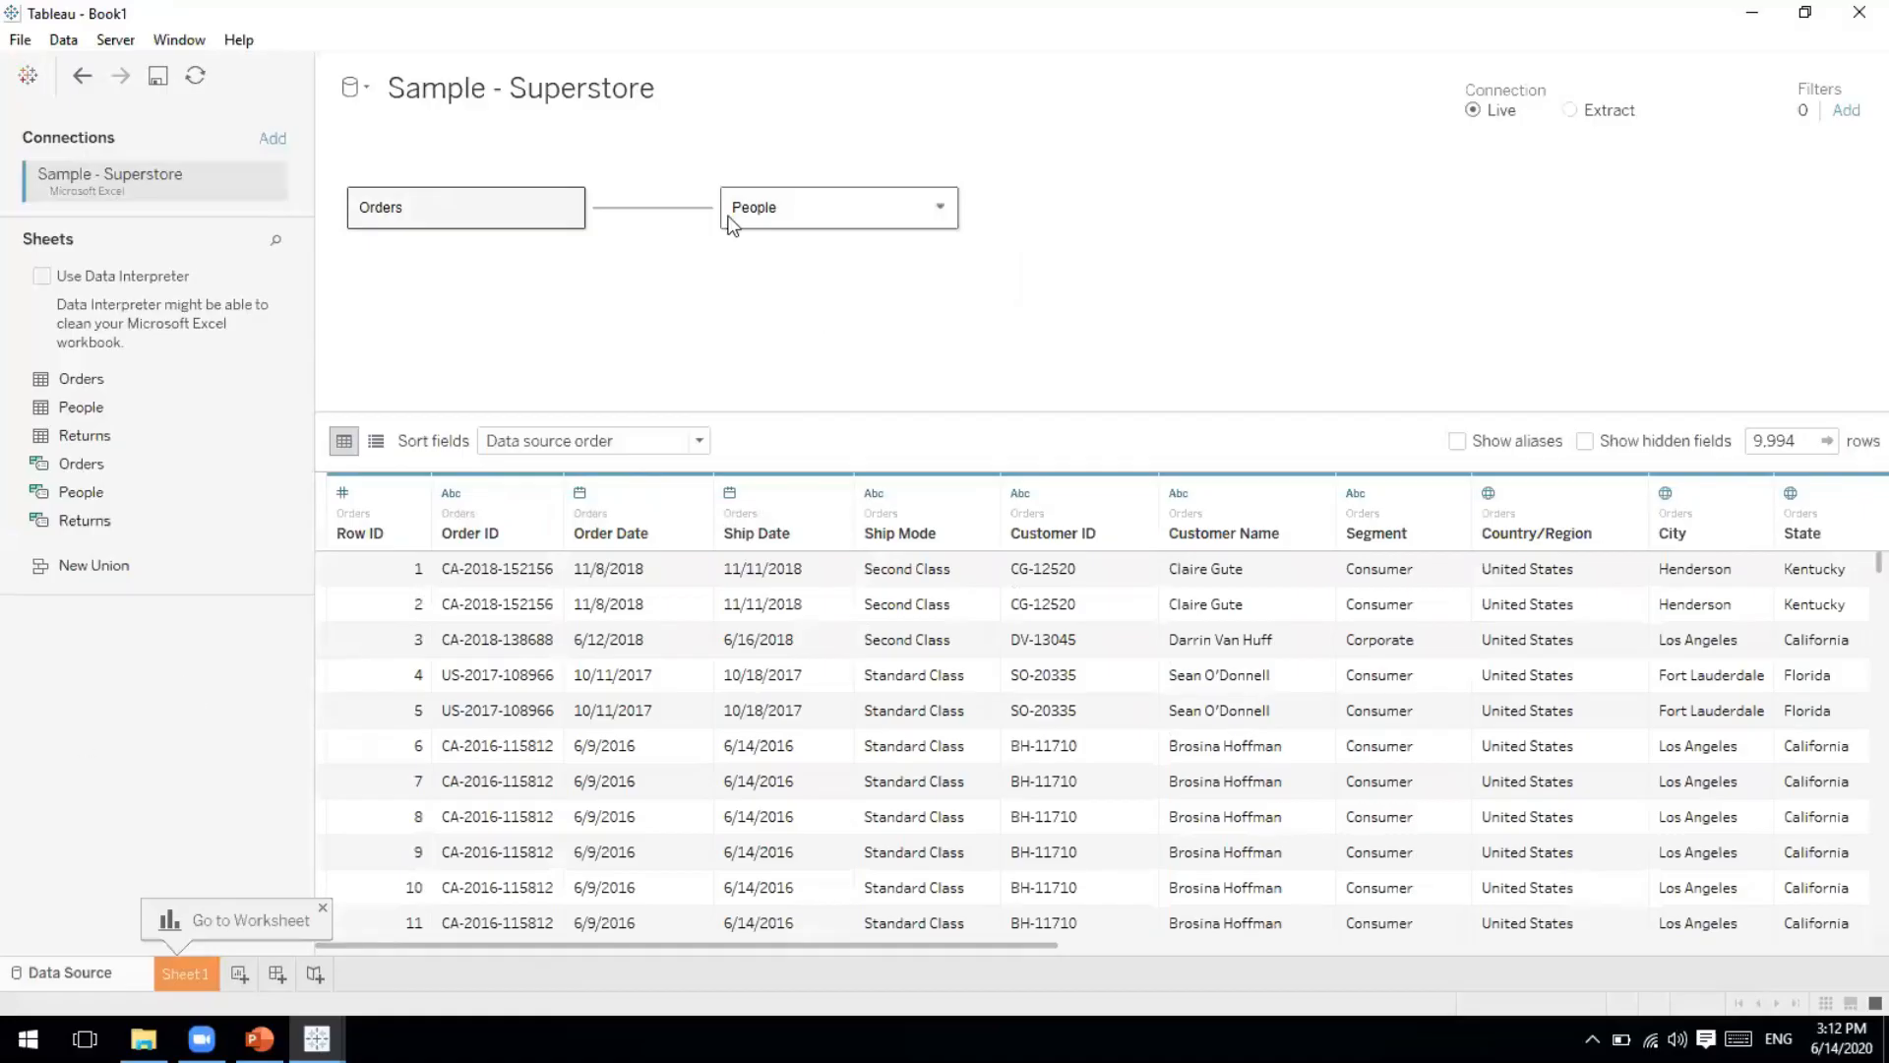
drag(729, 224, 166, 716)
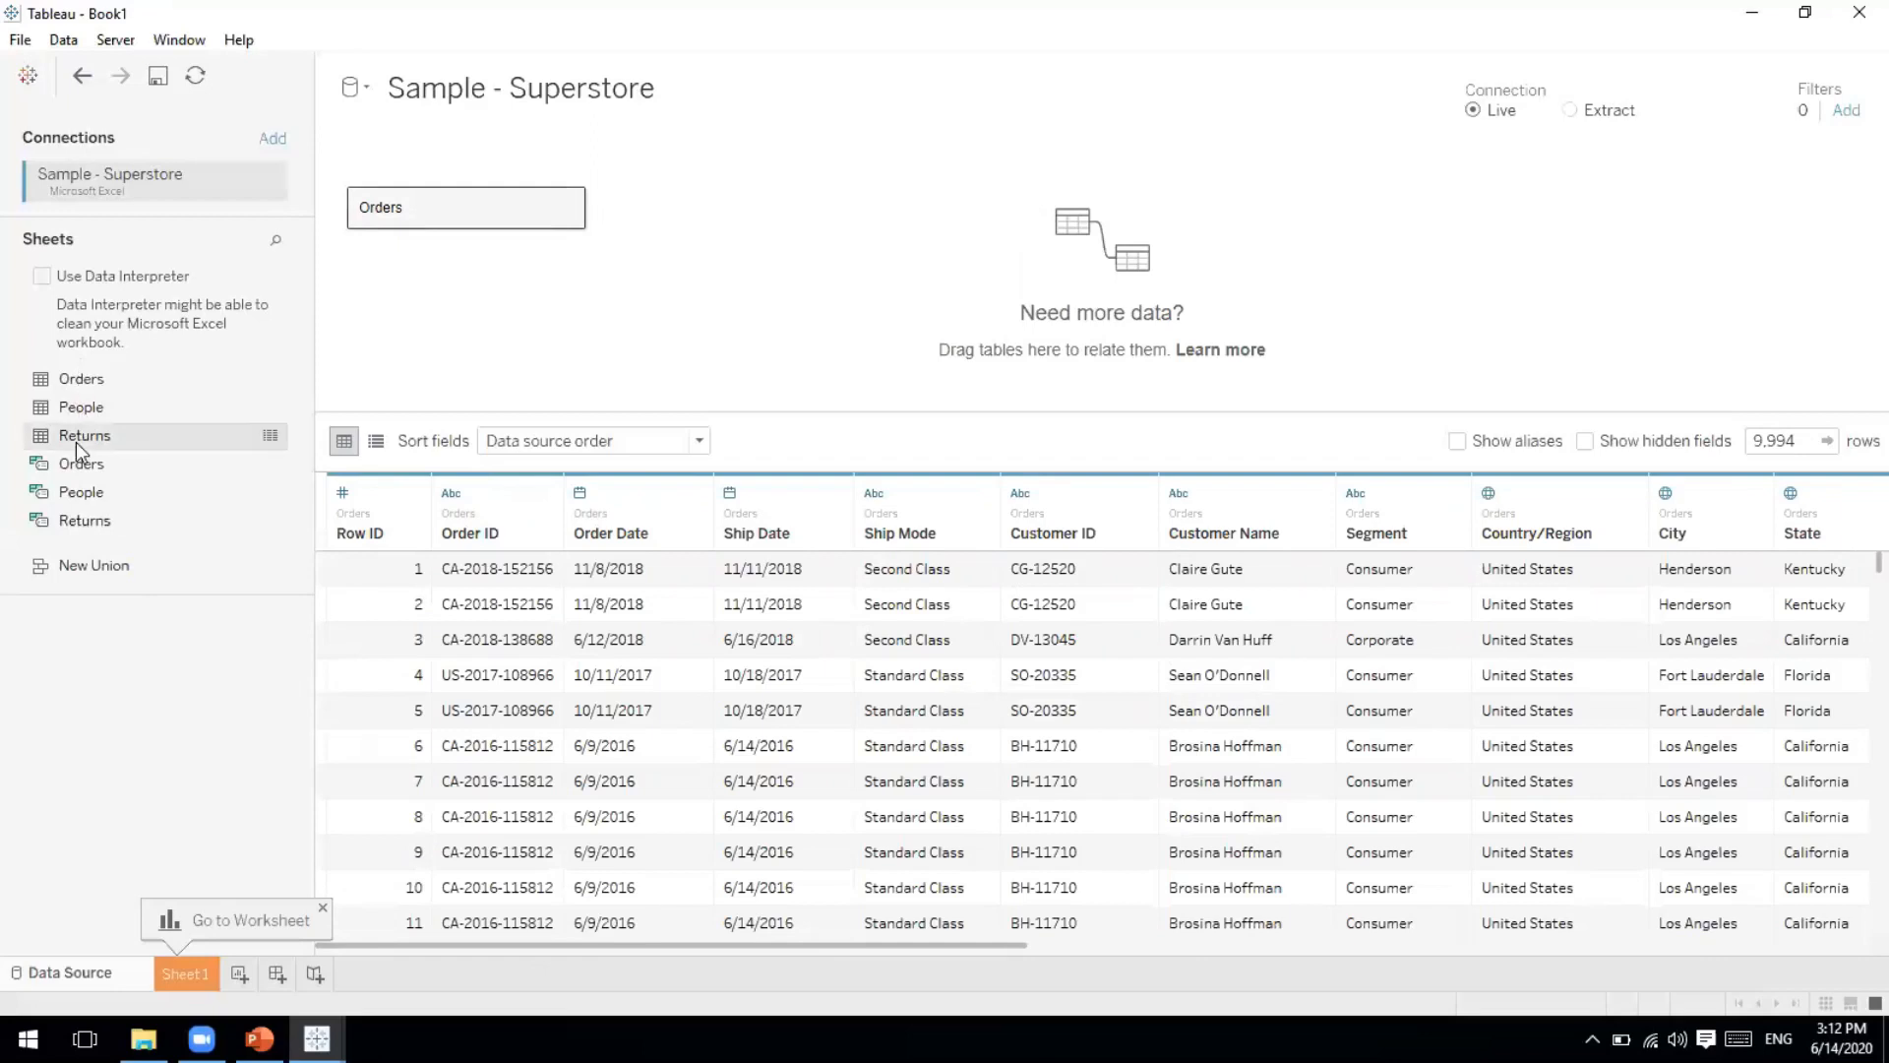
drag(77, 443, 393, 233)
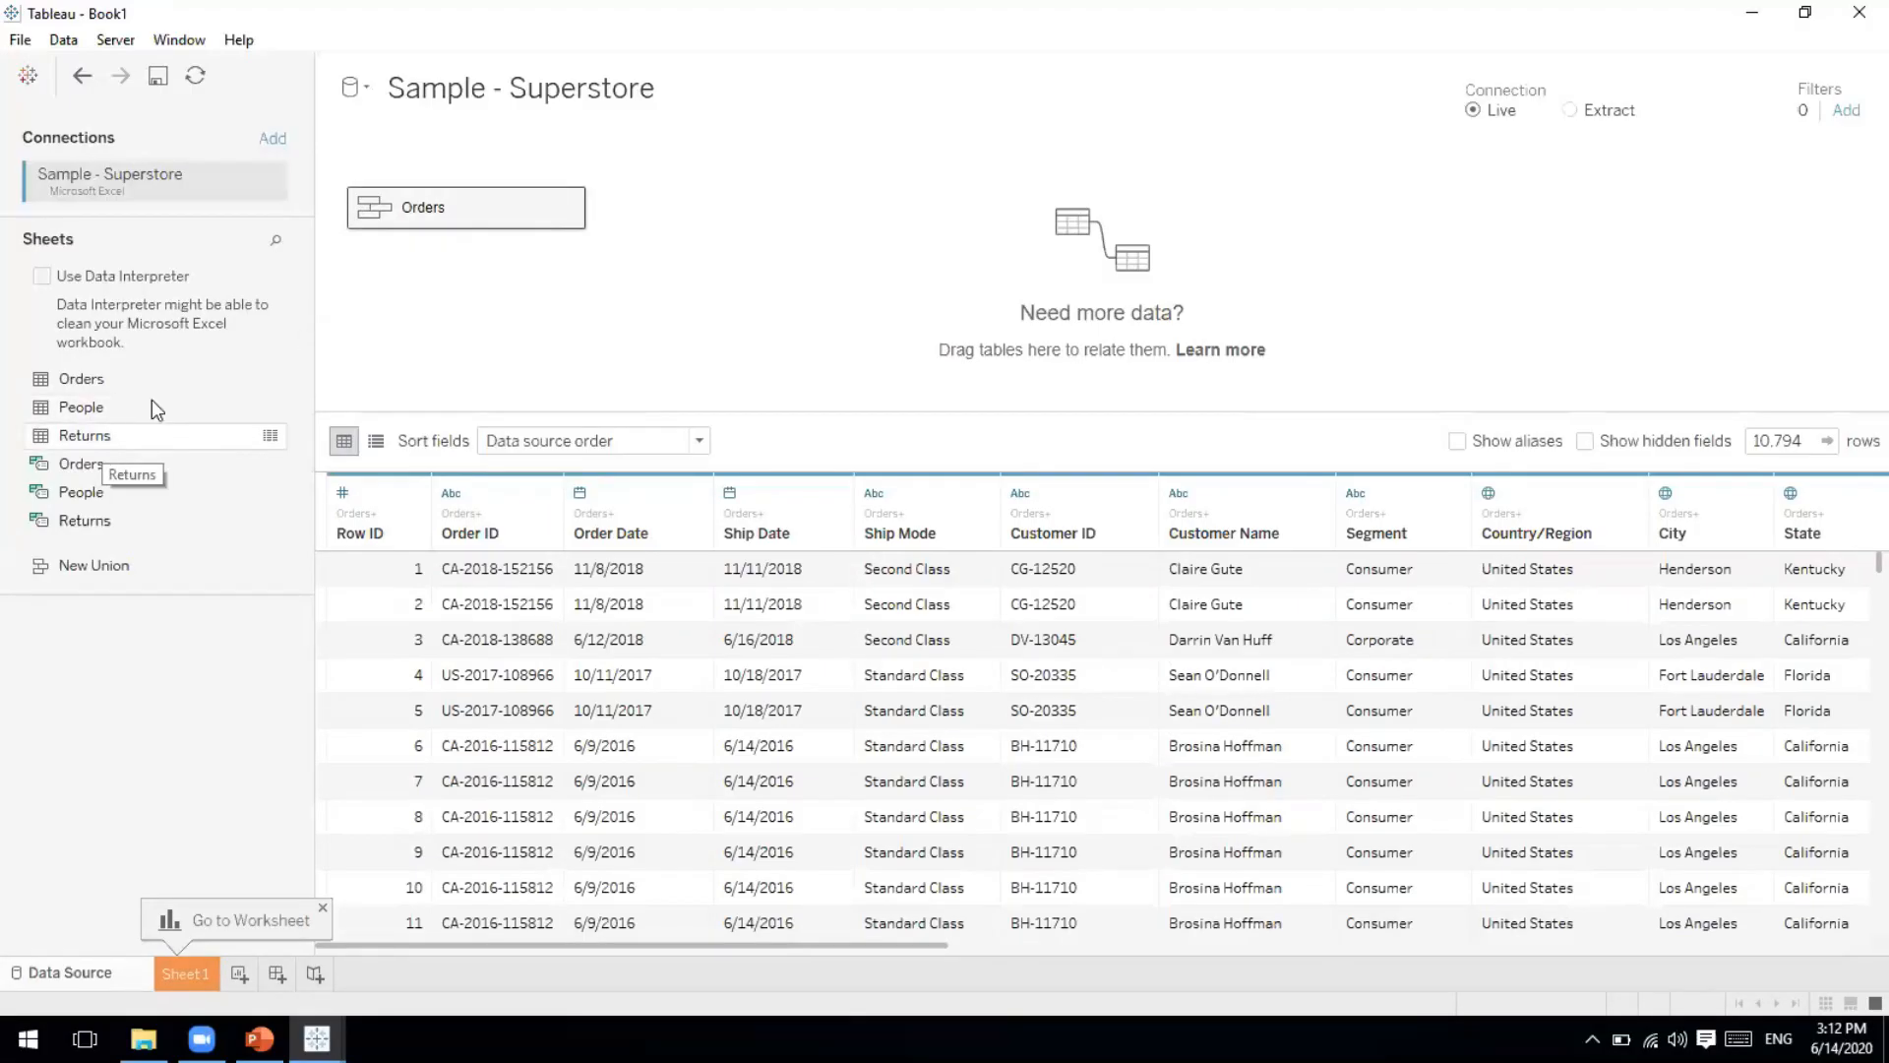
Browse the first rows of the unioned Orders and Returns data in the preview, following the Order ID column.
click(547, 624)
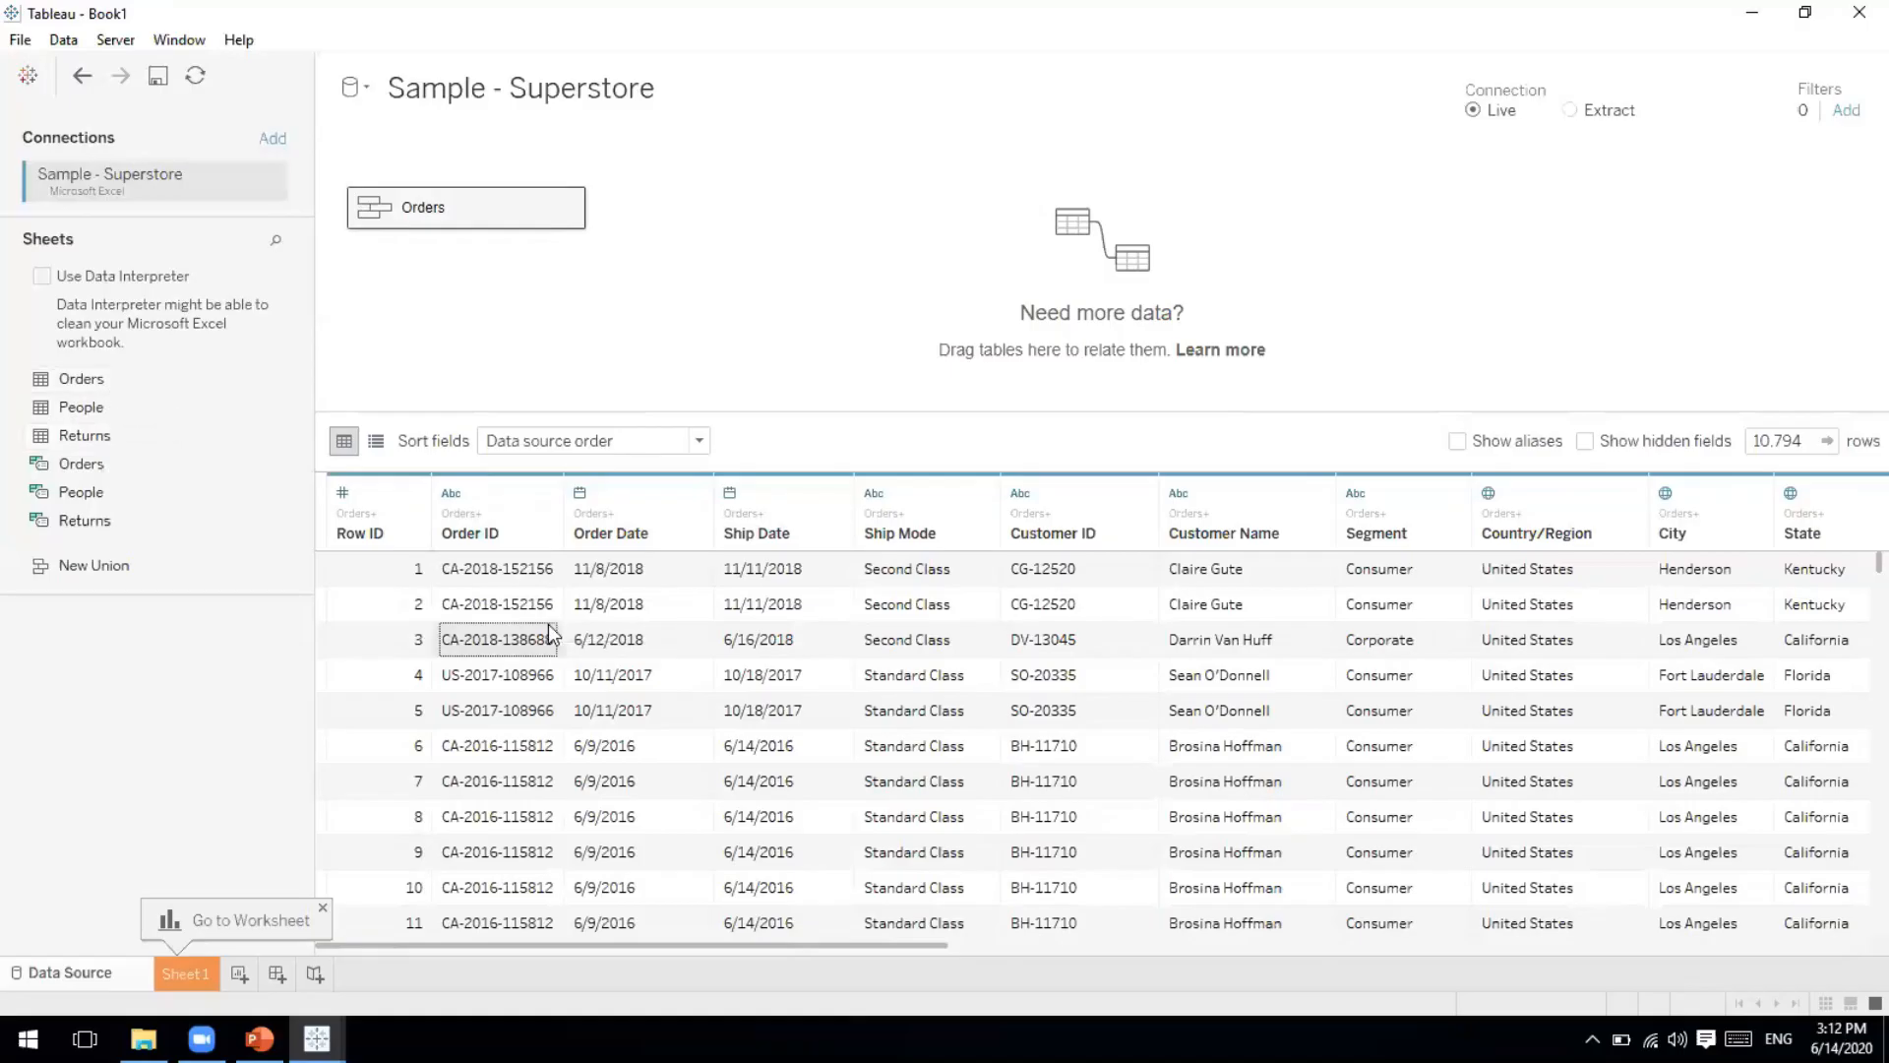
key(Down)
key(Down)
key(Down)
key(Down)
key(Down)
key(Down)
key(Down)
key(Down)
key(Down)
key(Down)
key(Down)
key(Down)
key(Down)
key(Down)
key(Down)
key(Down)
key(Down)
key(Down)
key(Down)
key(Down)
key(Down)
key(Down)
key(Down)
key(Down)
key(Down)
key(Down)
key(Down)
key(Down)
key(Down)
key(Down)
key(Down)
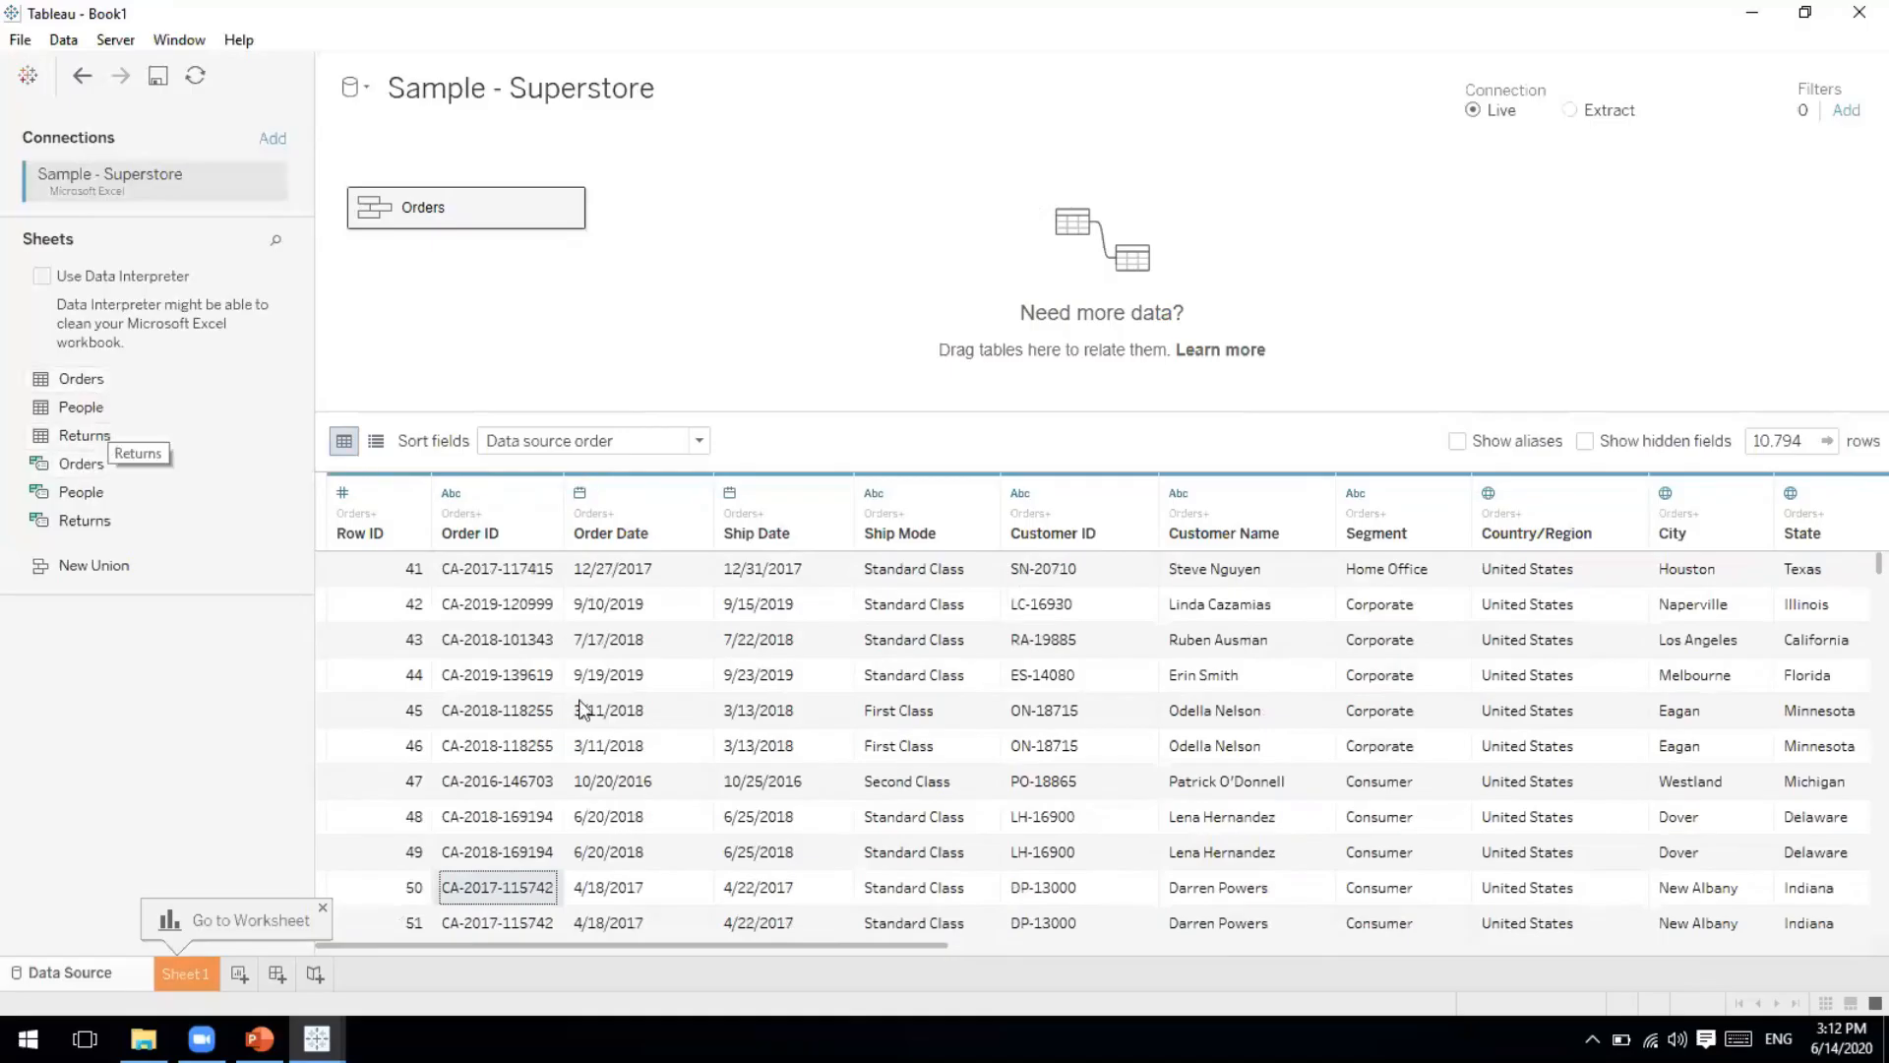
scroll(521, 823, down, 8)
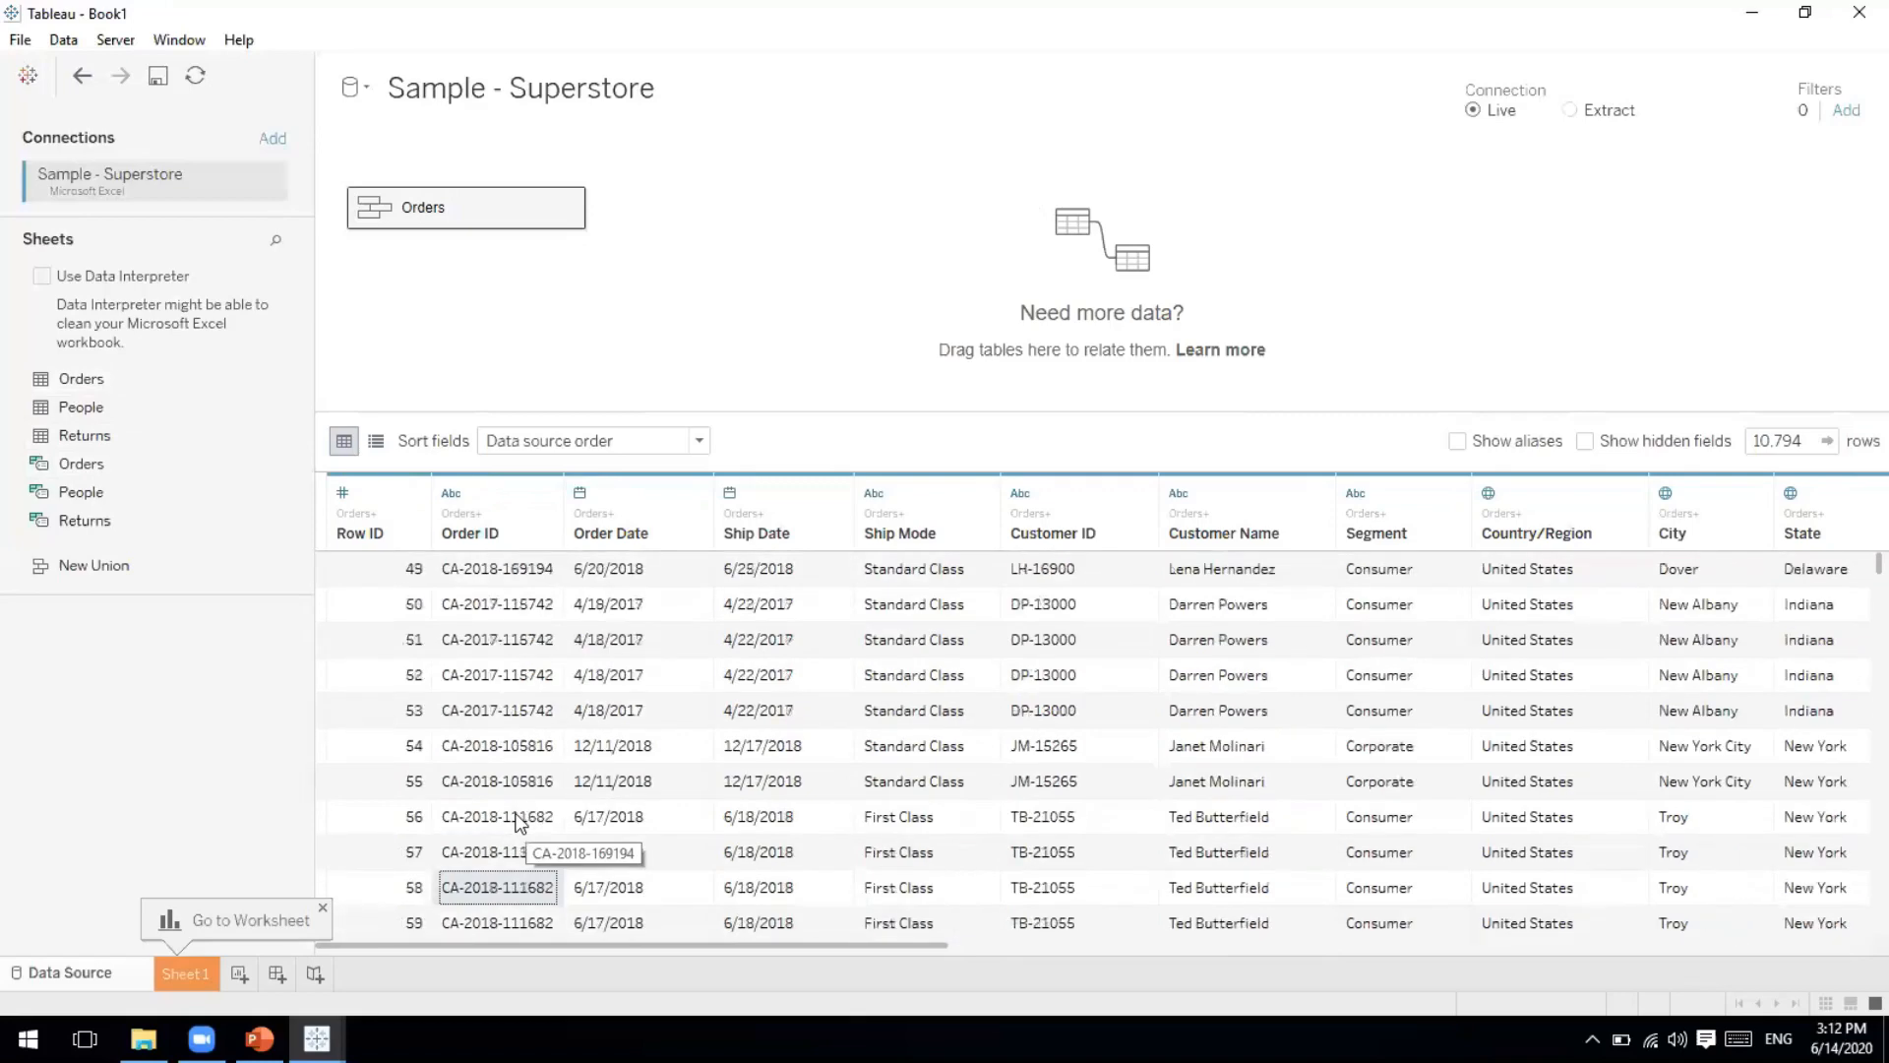
scroll(520, 822, down, 1)
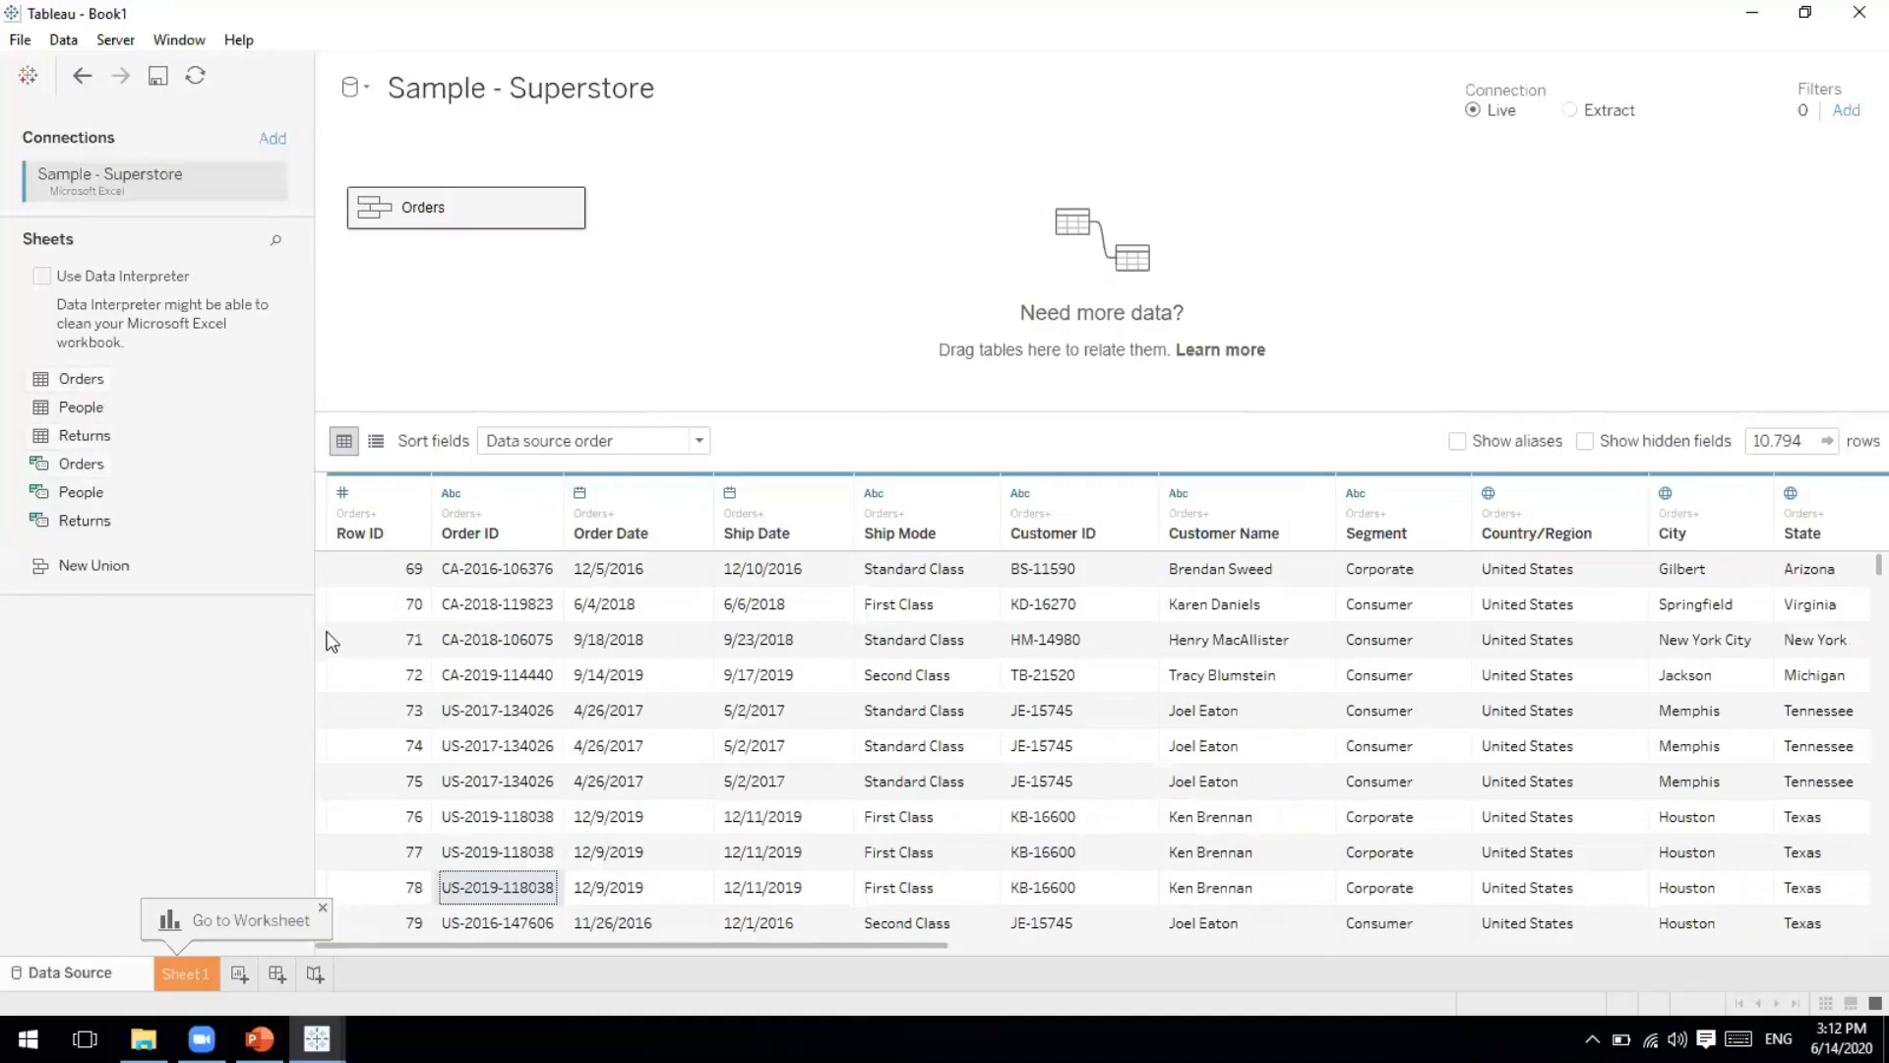
Set the number of rows in the data preview to 100000.
click(1803, 442)
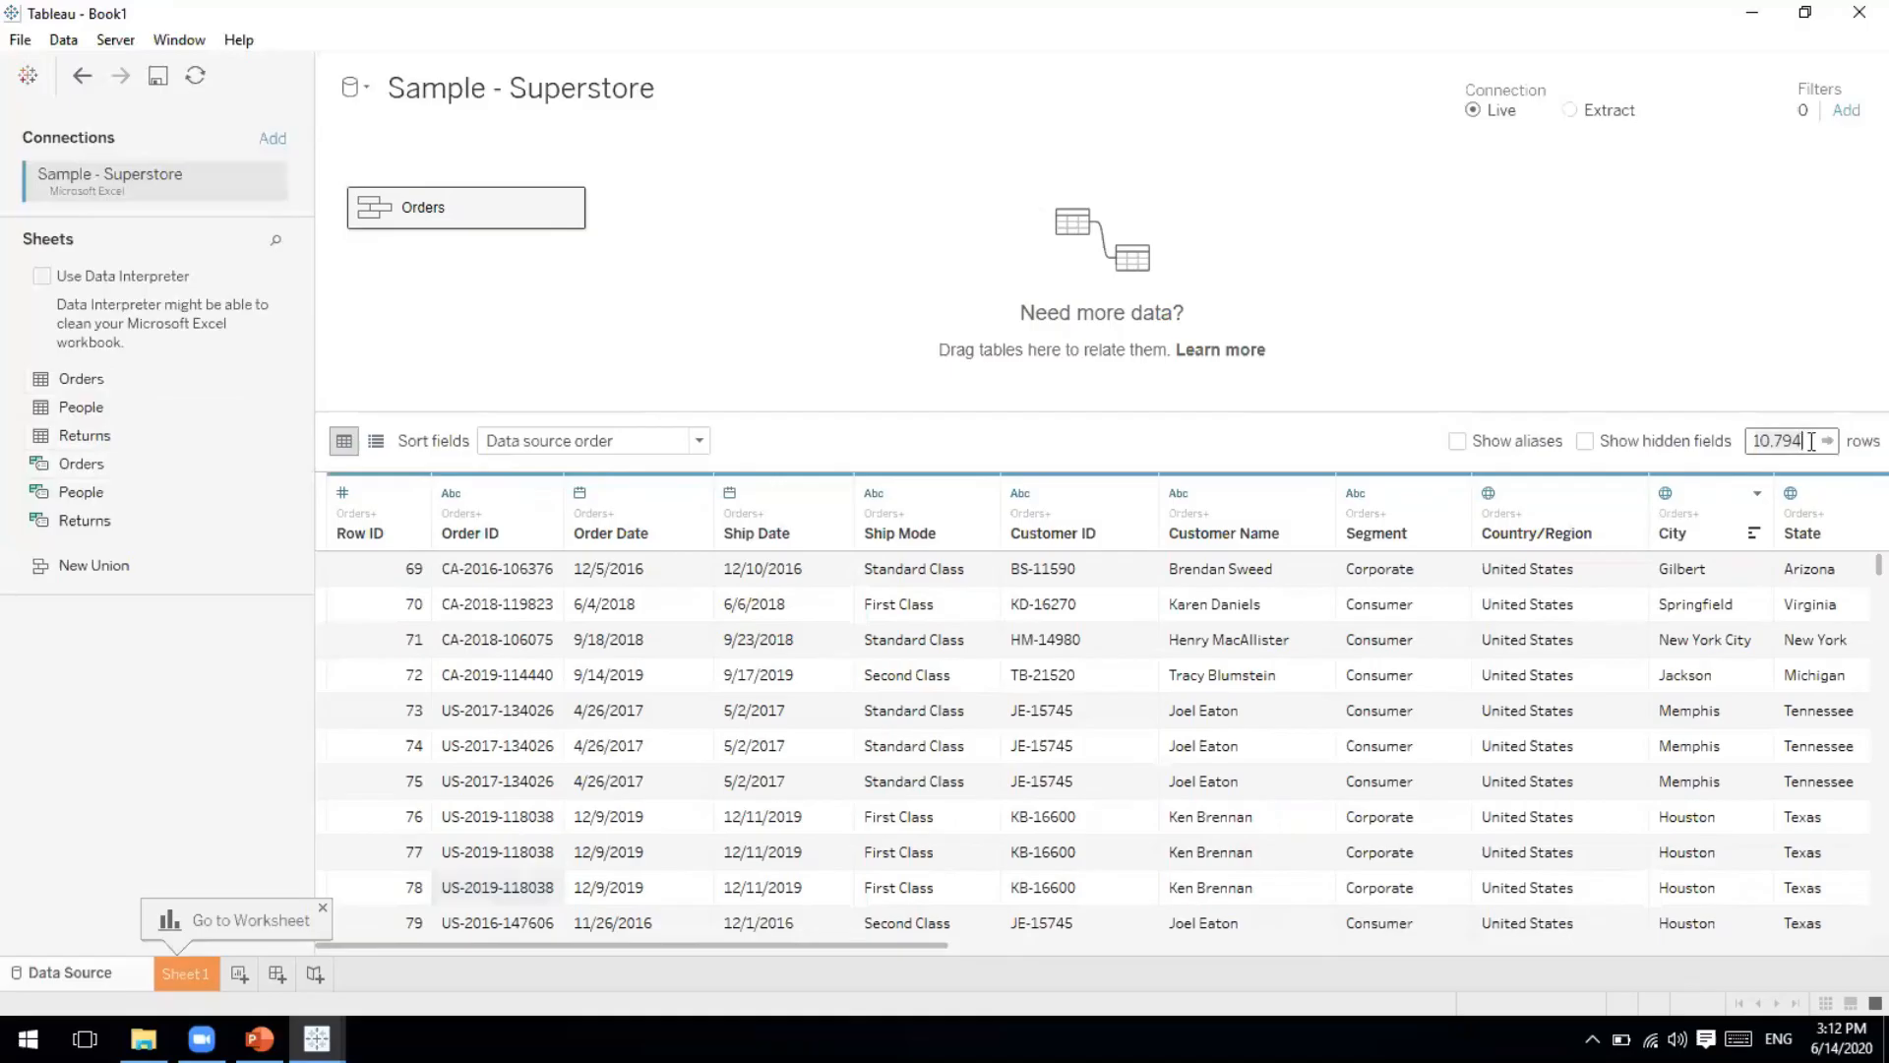
key(BackSpace)
key(BackSpace)
key(BackSpace)
key(BackSpace)
key(BackSpace)
key(BackSpace)
text(100000)
key(Return)
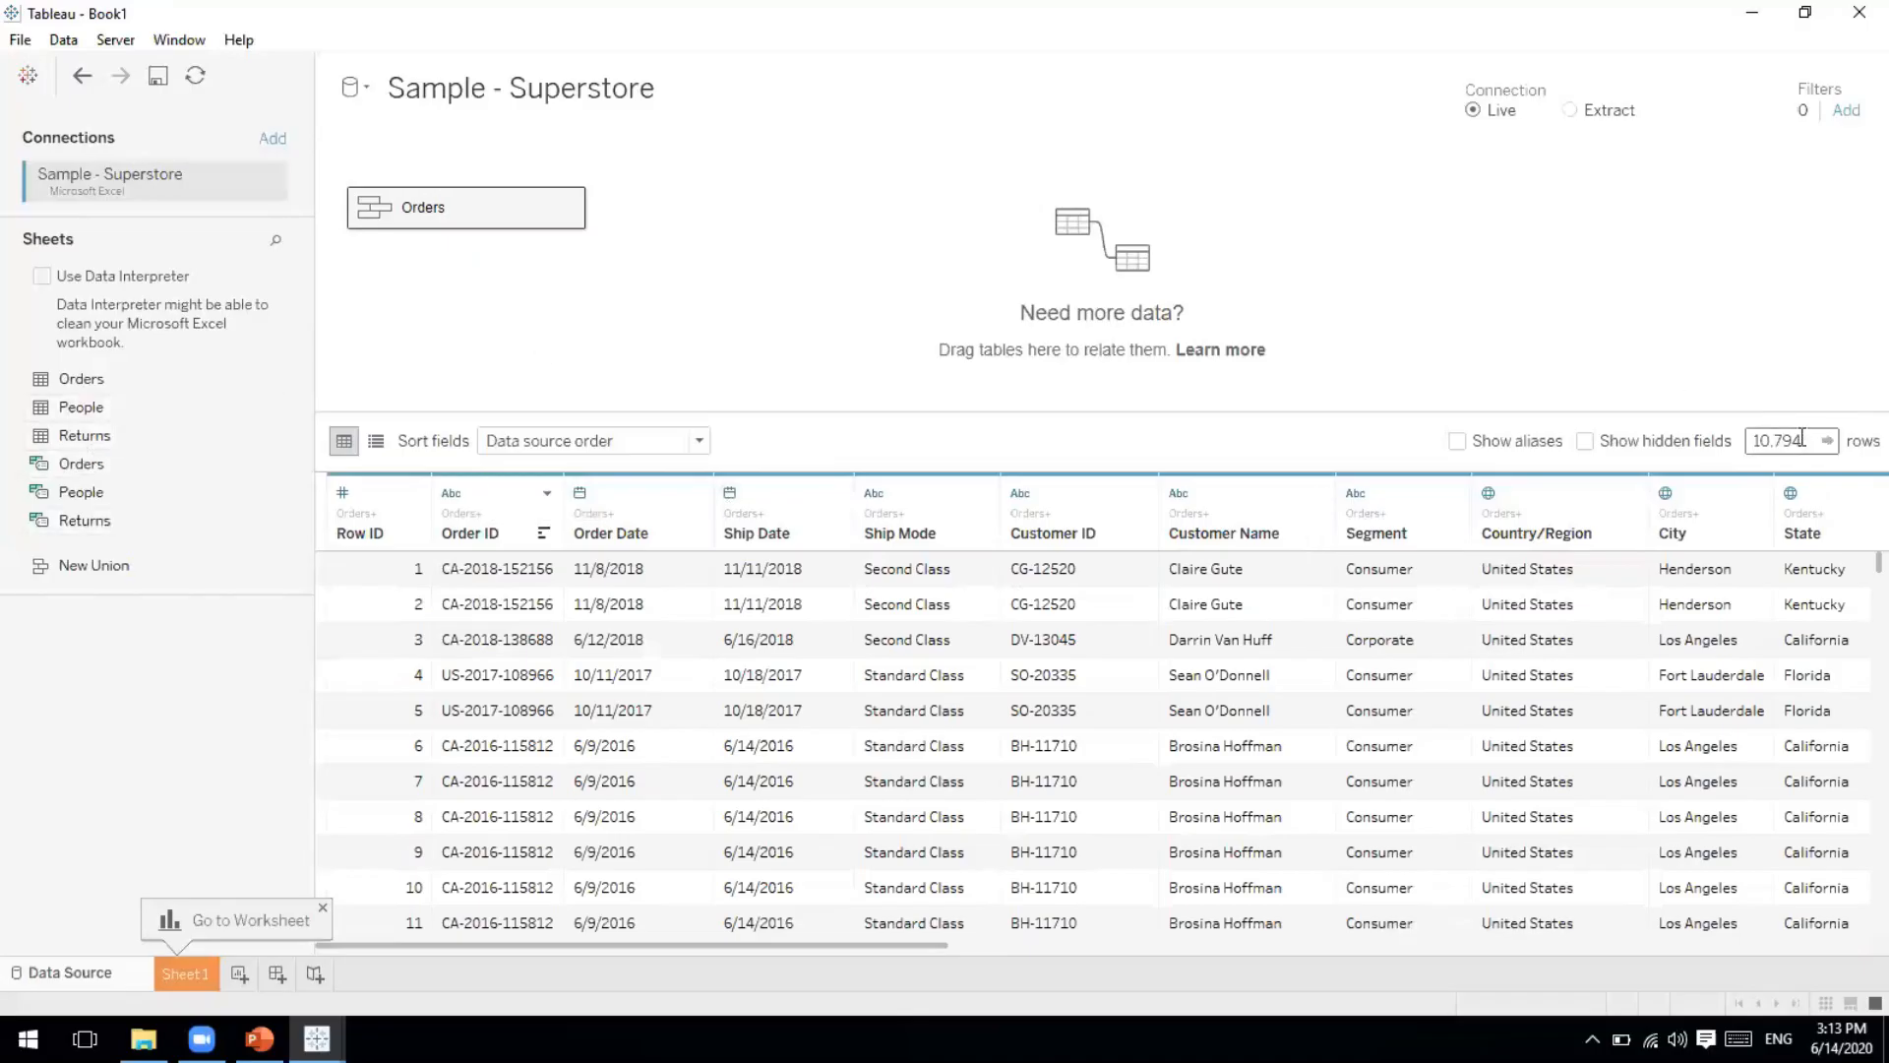
Examine the end of the preview where the Orders rows stop and the appended Returns rows begin.
drag(1856, 571, 1853, 897)
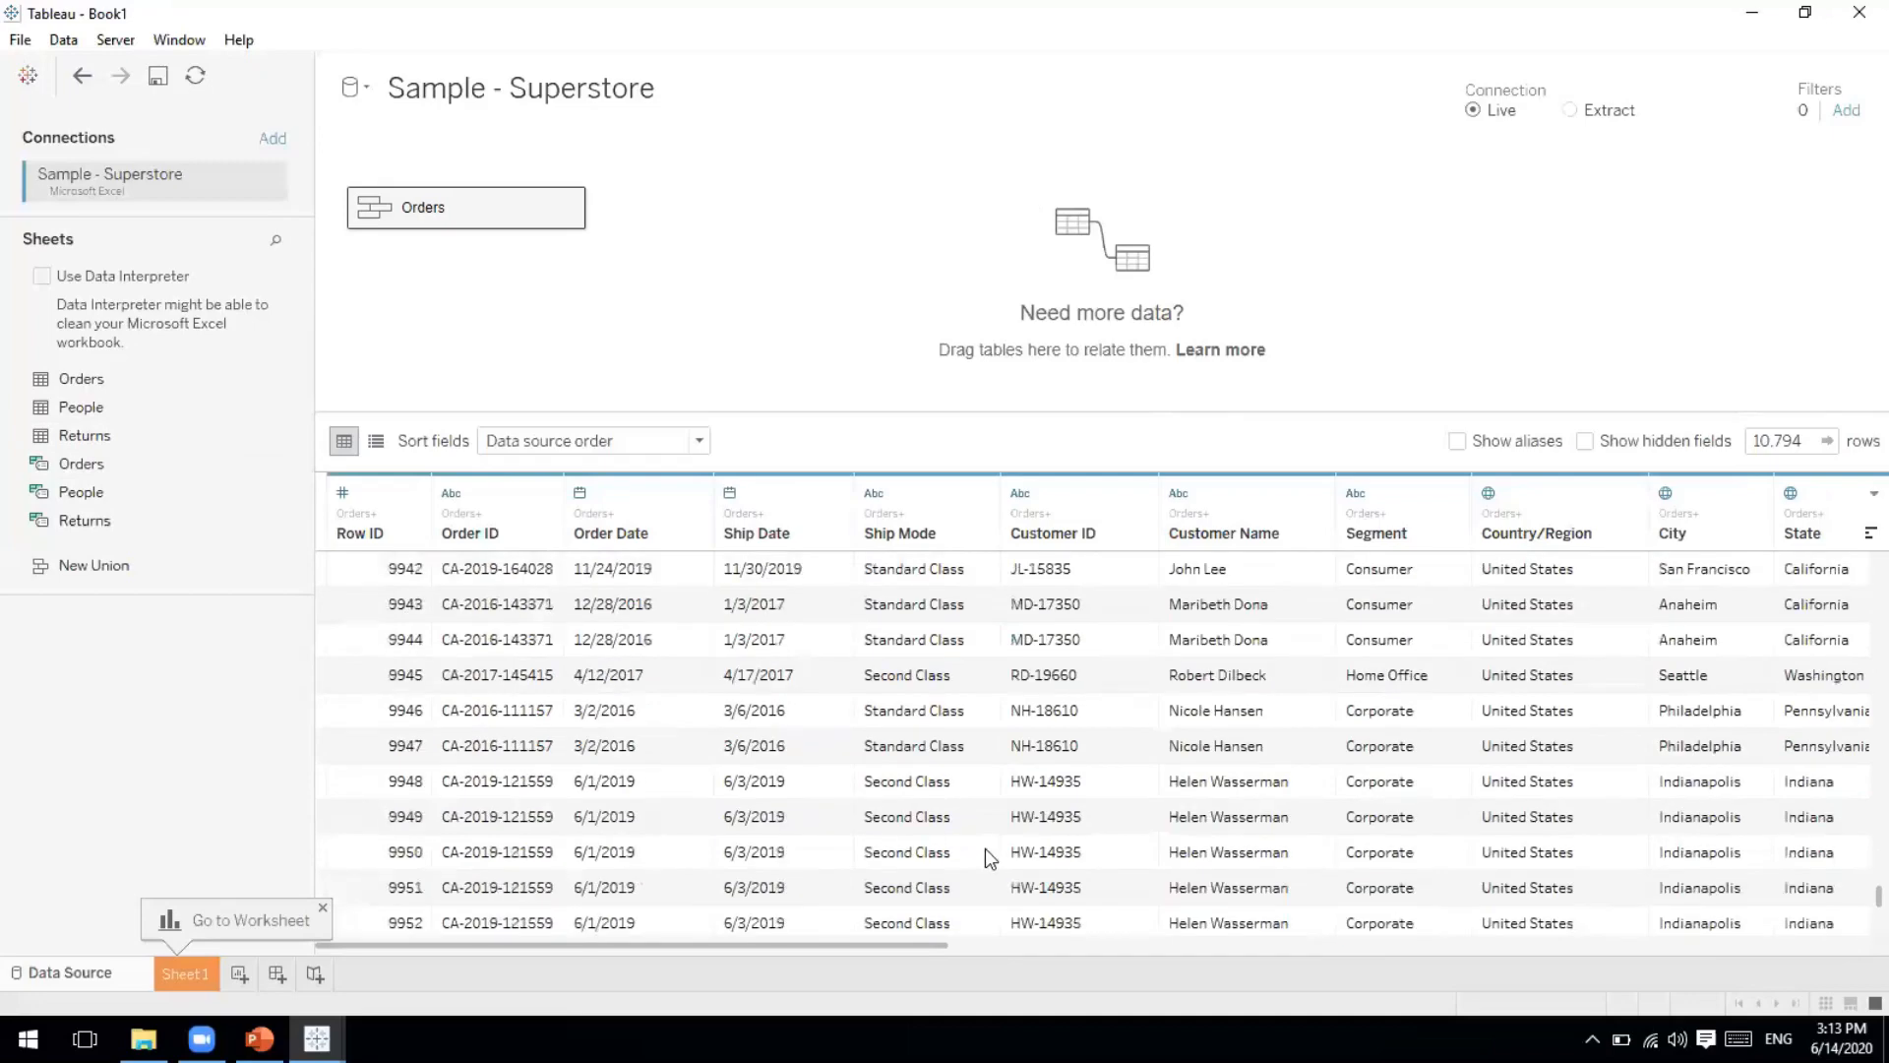
click(452, 818)
key(Down)
key(Down)
key(Down)
key(Down)
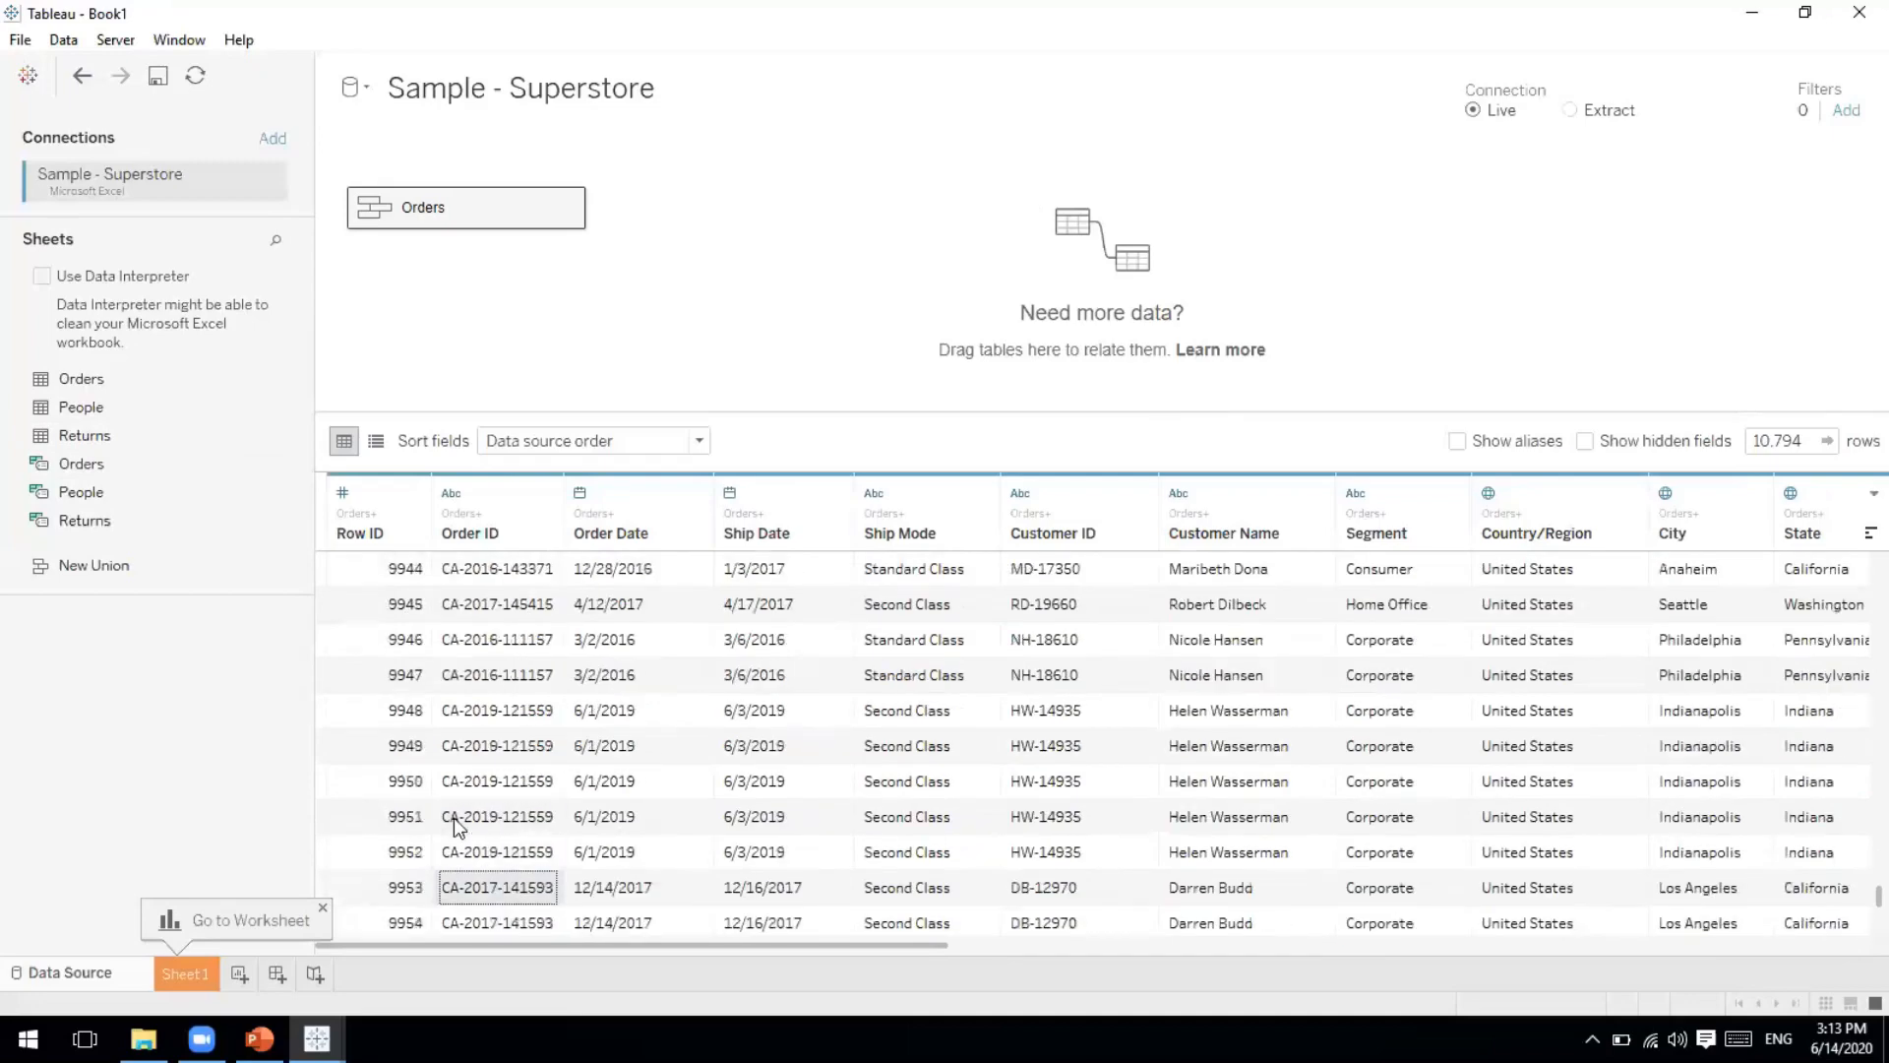
key(Down)
key(Down)
key(Down)
key(Down)
key(Down)
key(Down)
key(Down)
key(Down)
key(Down)
key(Down)
key(Down)
key(Down)
key(Down)
key(Down)
key(Down)
key(Down)
key(Down)
key(Down)
key(Down)
key(Down)
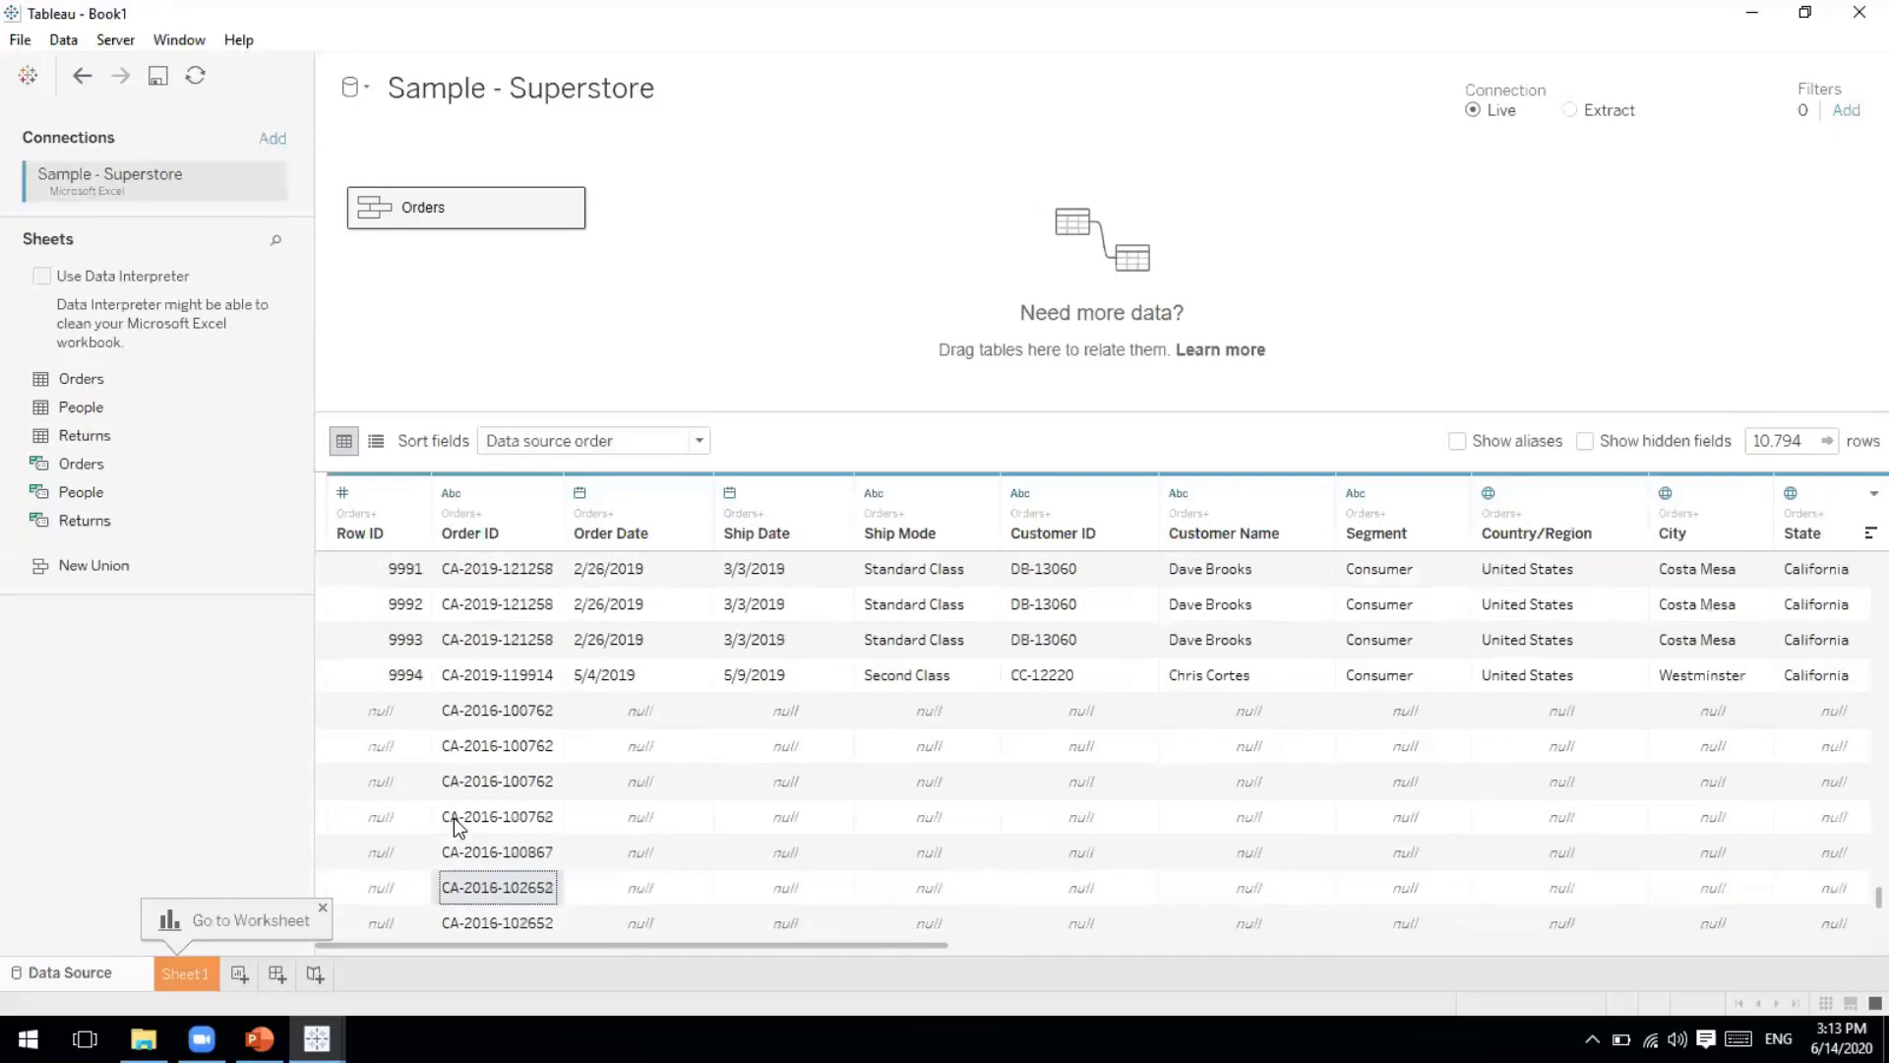
key(Down)
key(Down)
key(Down)
key(Down)
key(Up)
key(Up)
key(Up)
key(Up)
key(Up)
key(Up)
key(Up)
key(Up)
key(Up)
key(Up)
key(Up)
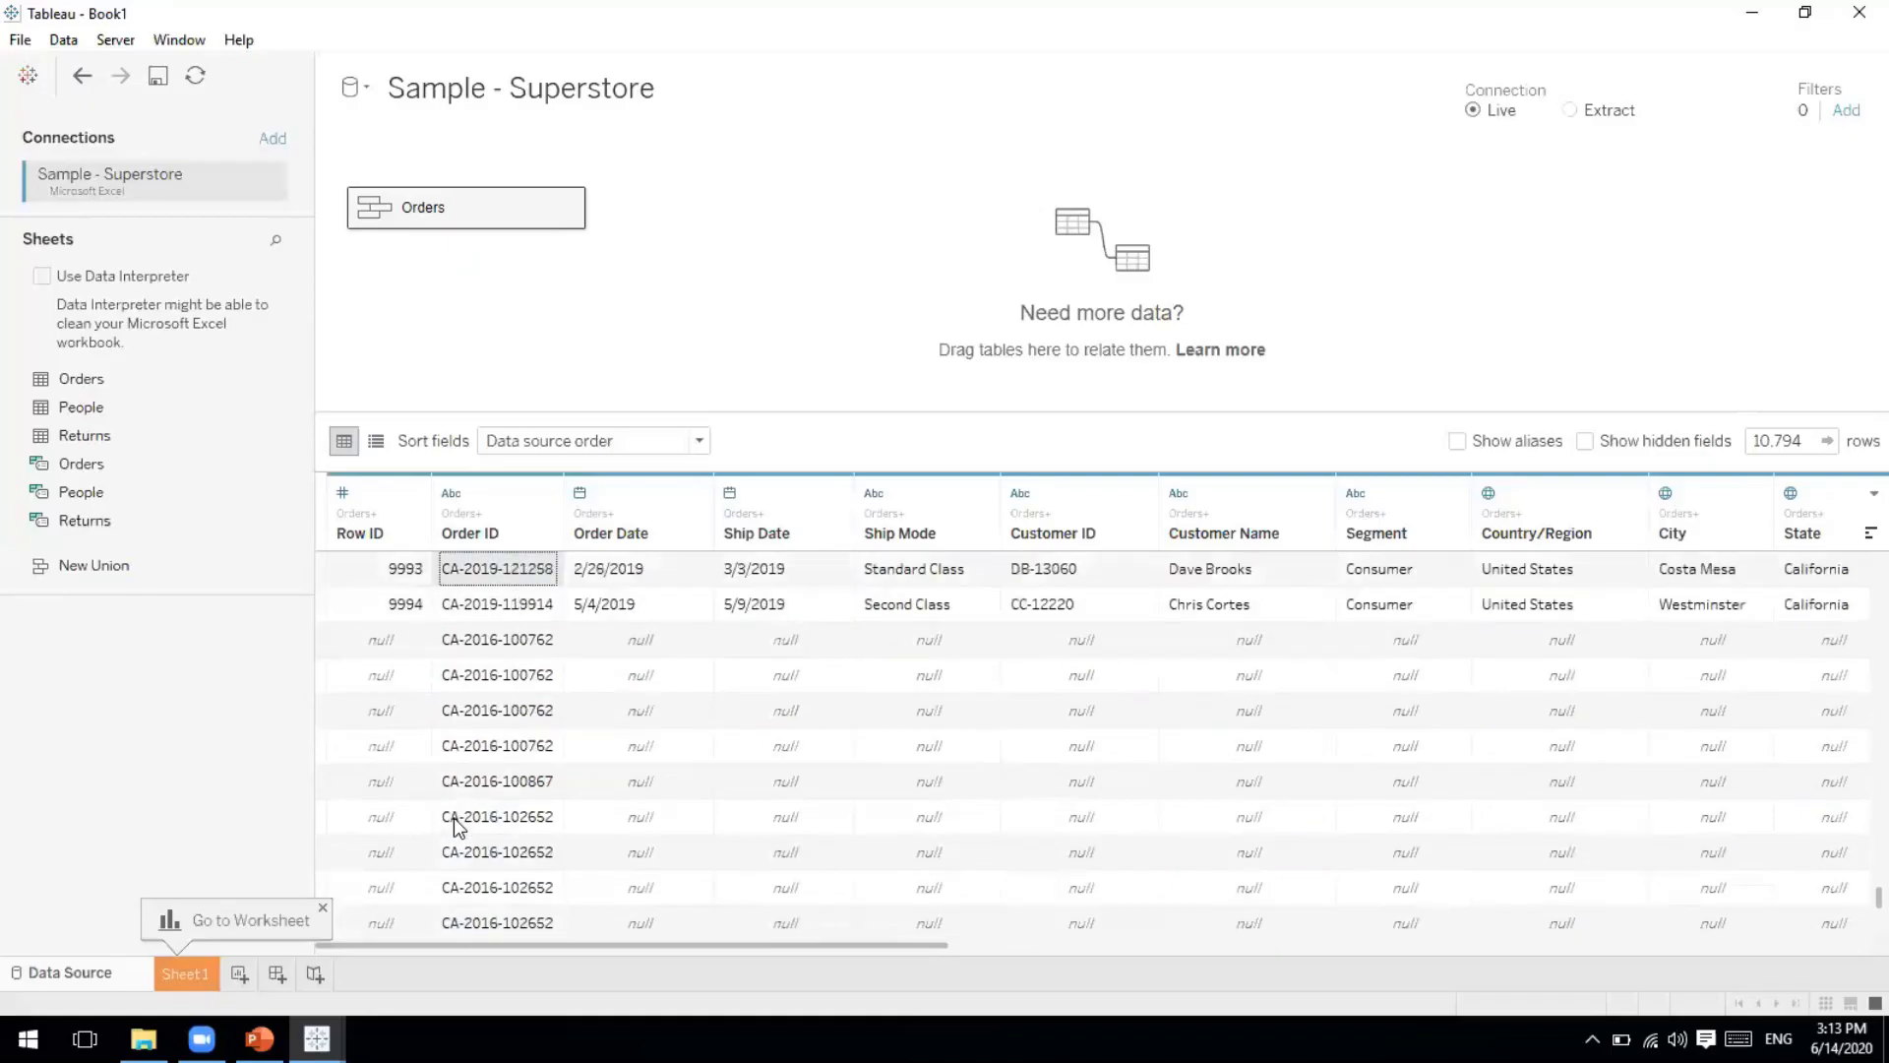
key(Down)
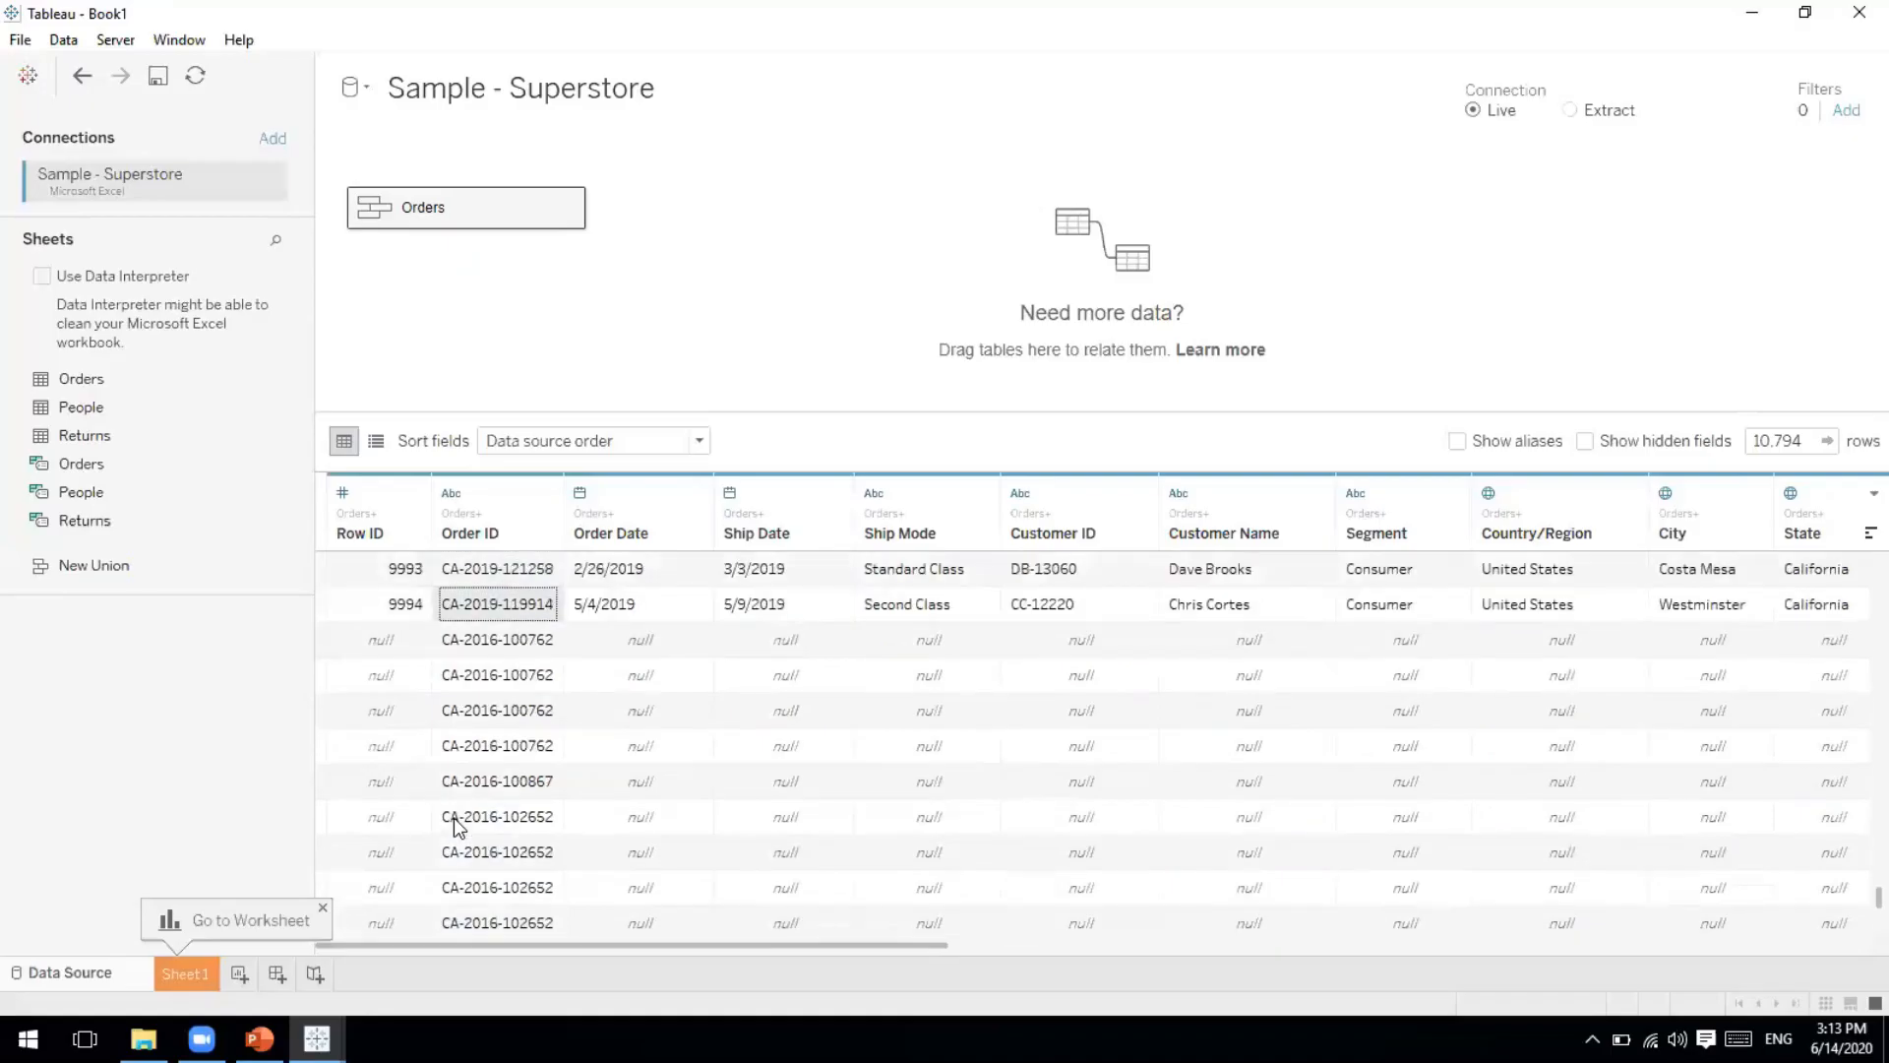
key(Down)
key(Down)
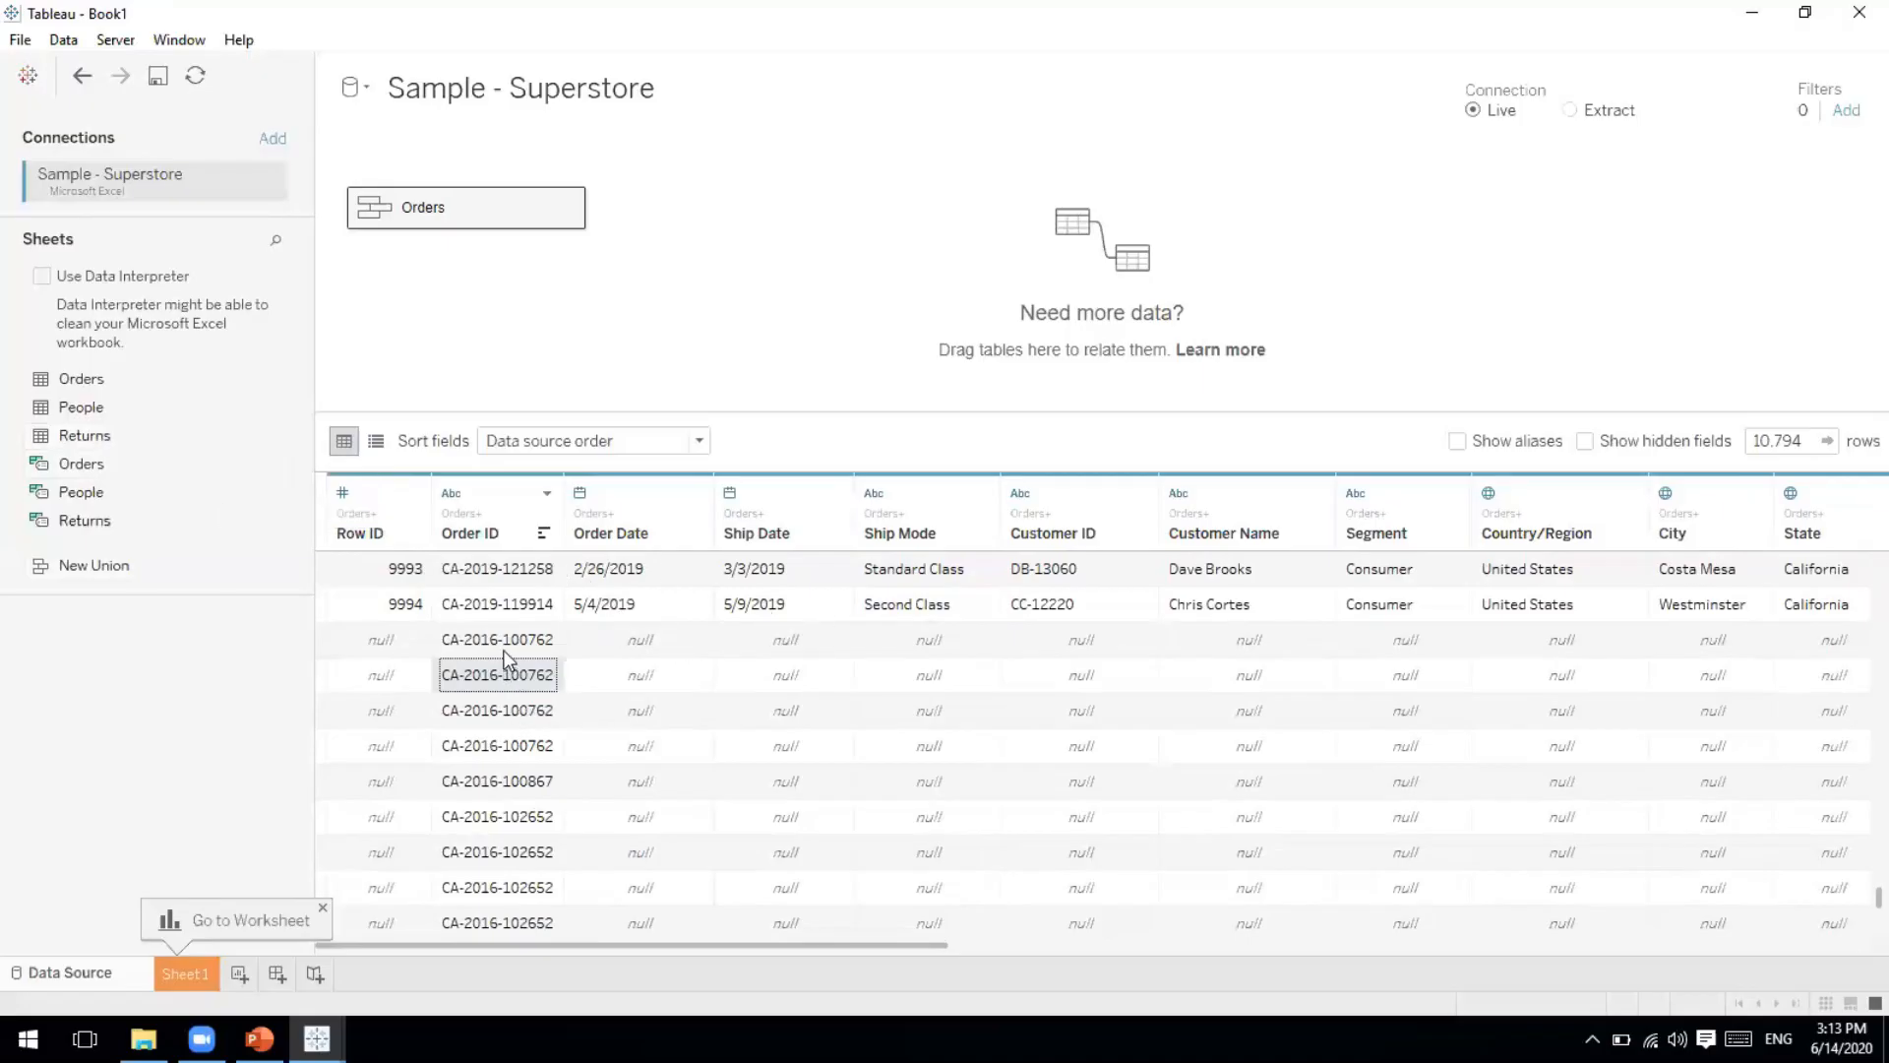
Examine the Returned, Sheet and Table Name columns to compare the Orders rows with the appended Returns rows.
key(Right)
key(Right)
key(Right)
key(Right)
key(Right)
key(Right)
key(Right)
key(Right)
key(Right)
key(Right)
key(Right)
key(Right)
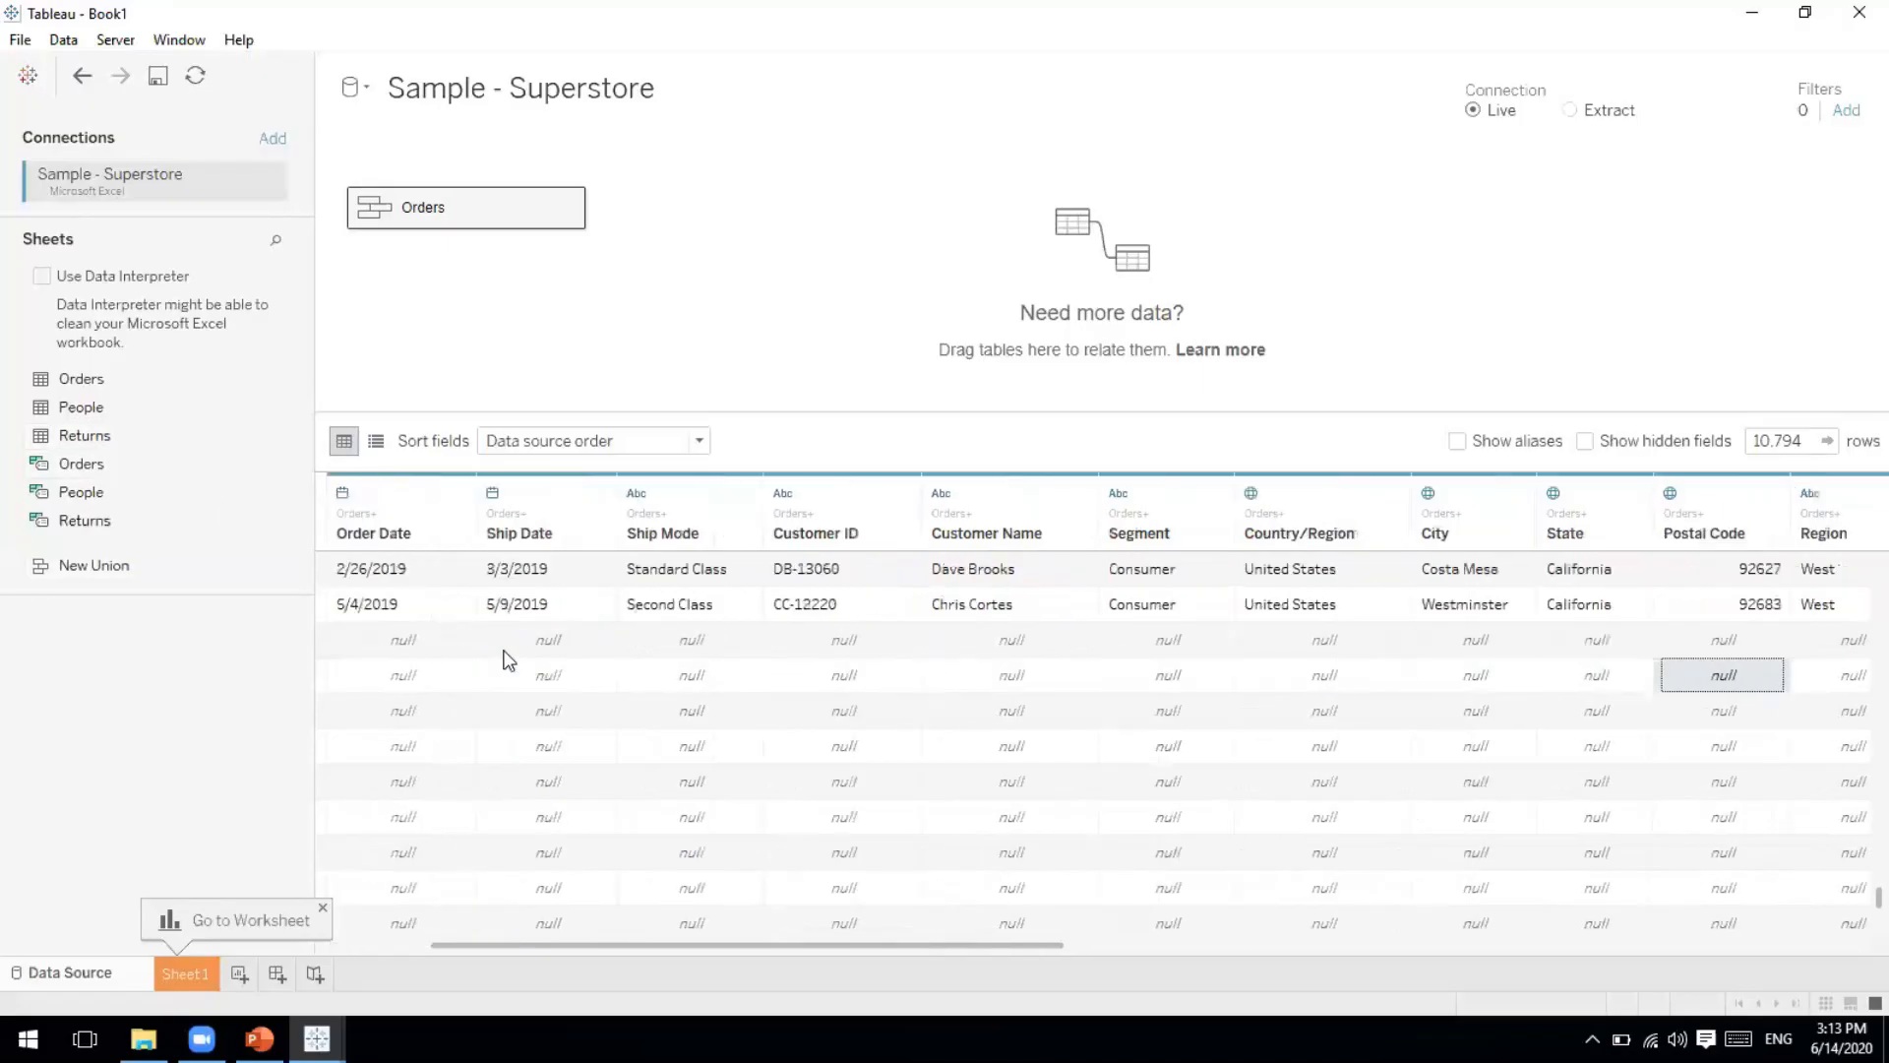
key(Right)
key(Right)
key(Right)
key(Right)
key(Right)
key(Right)
key(Right)
key(Right)
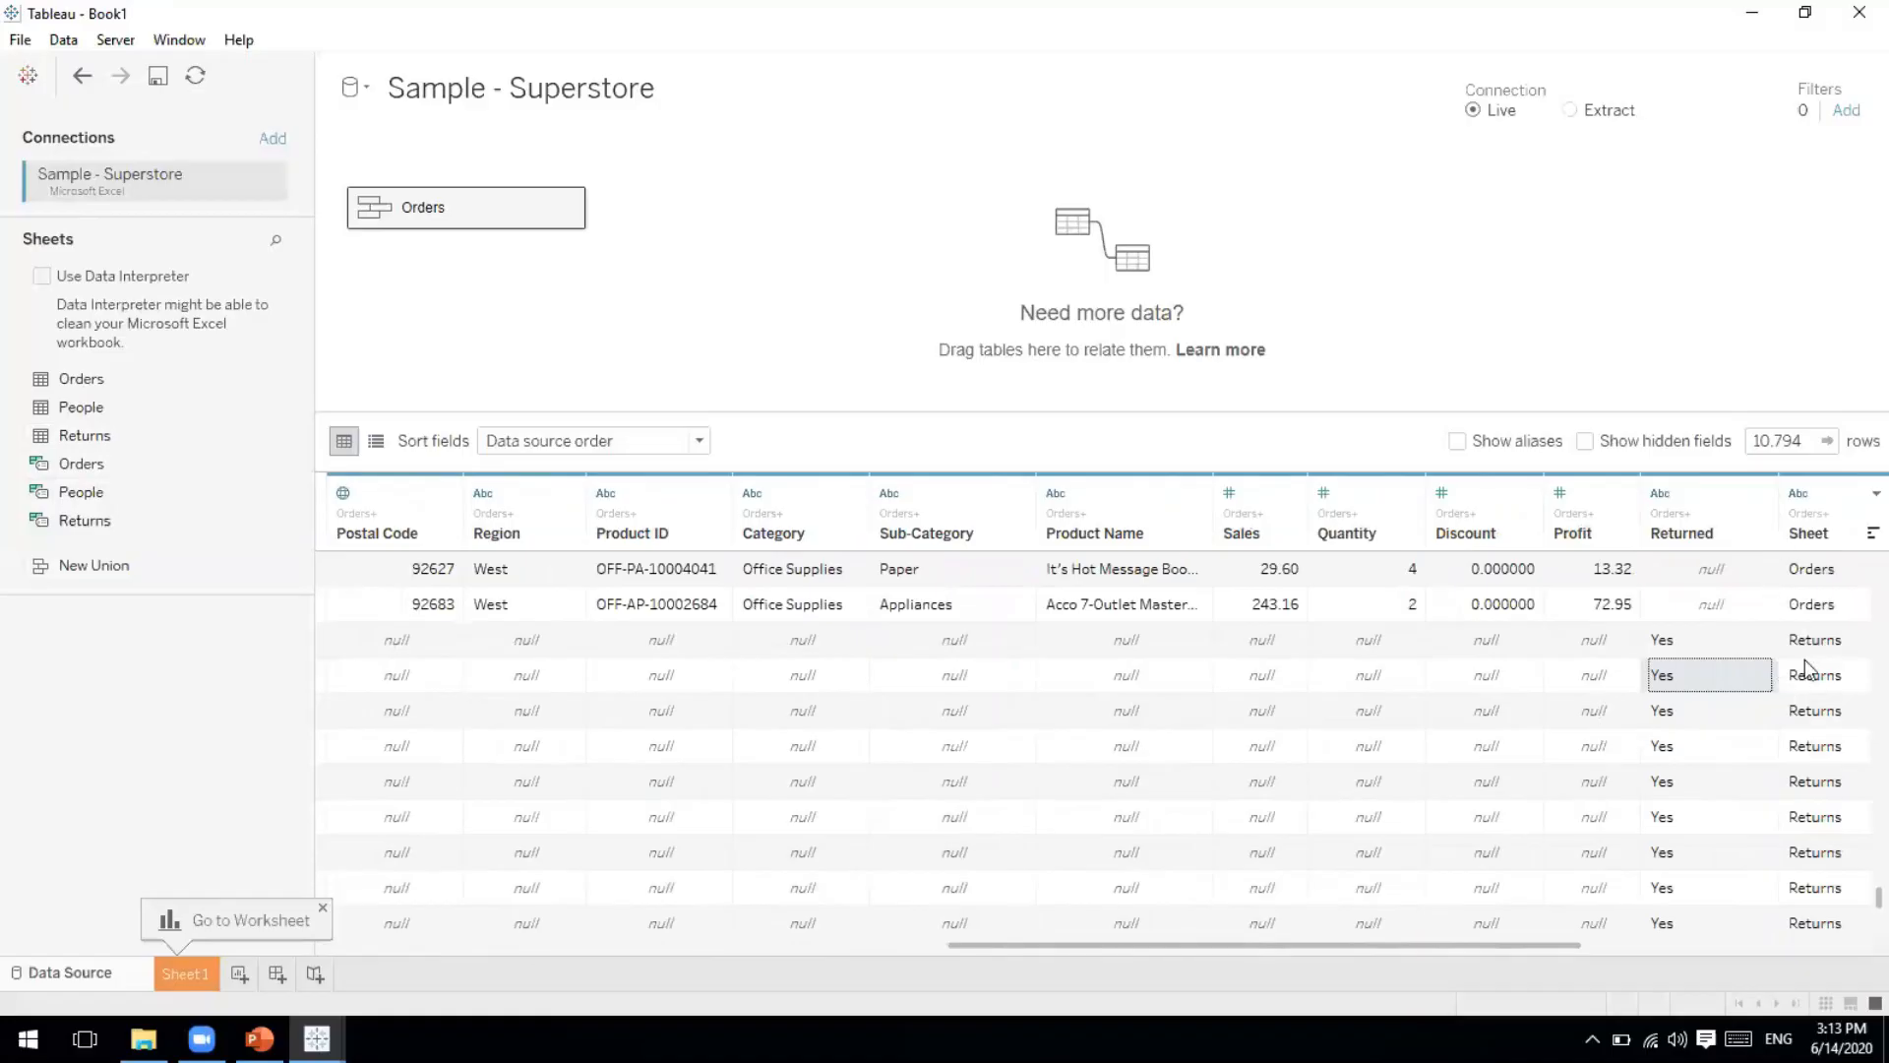
click(1810, 606)
scroll(1606, 616, right, 1)
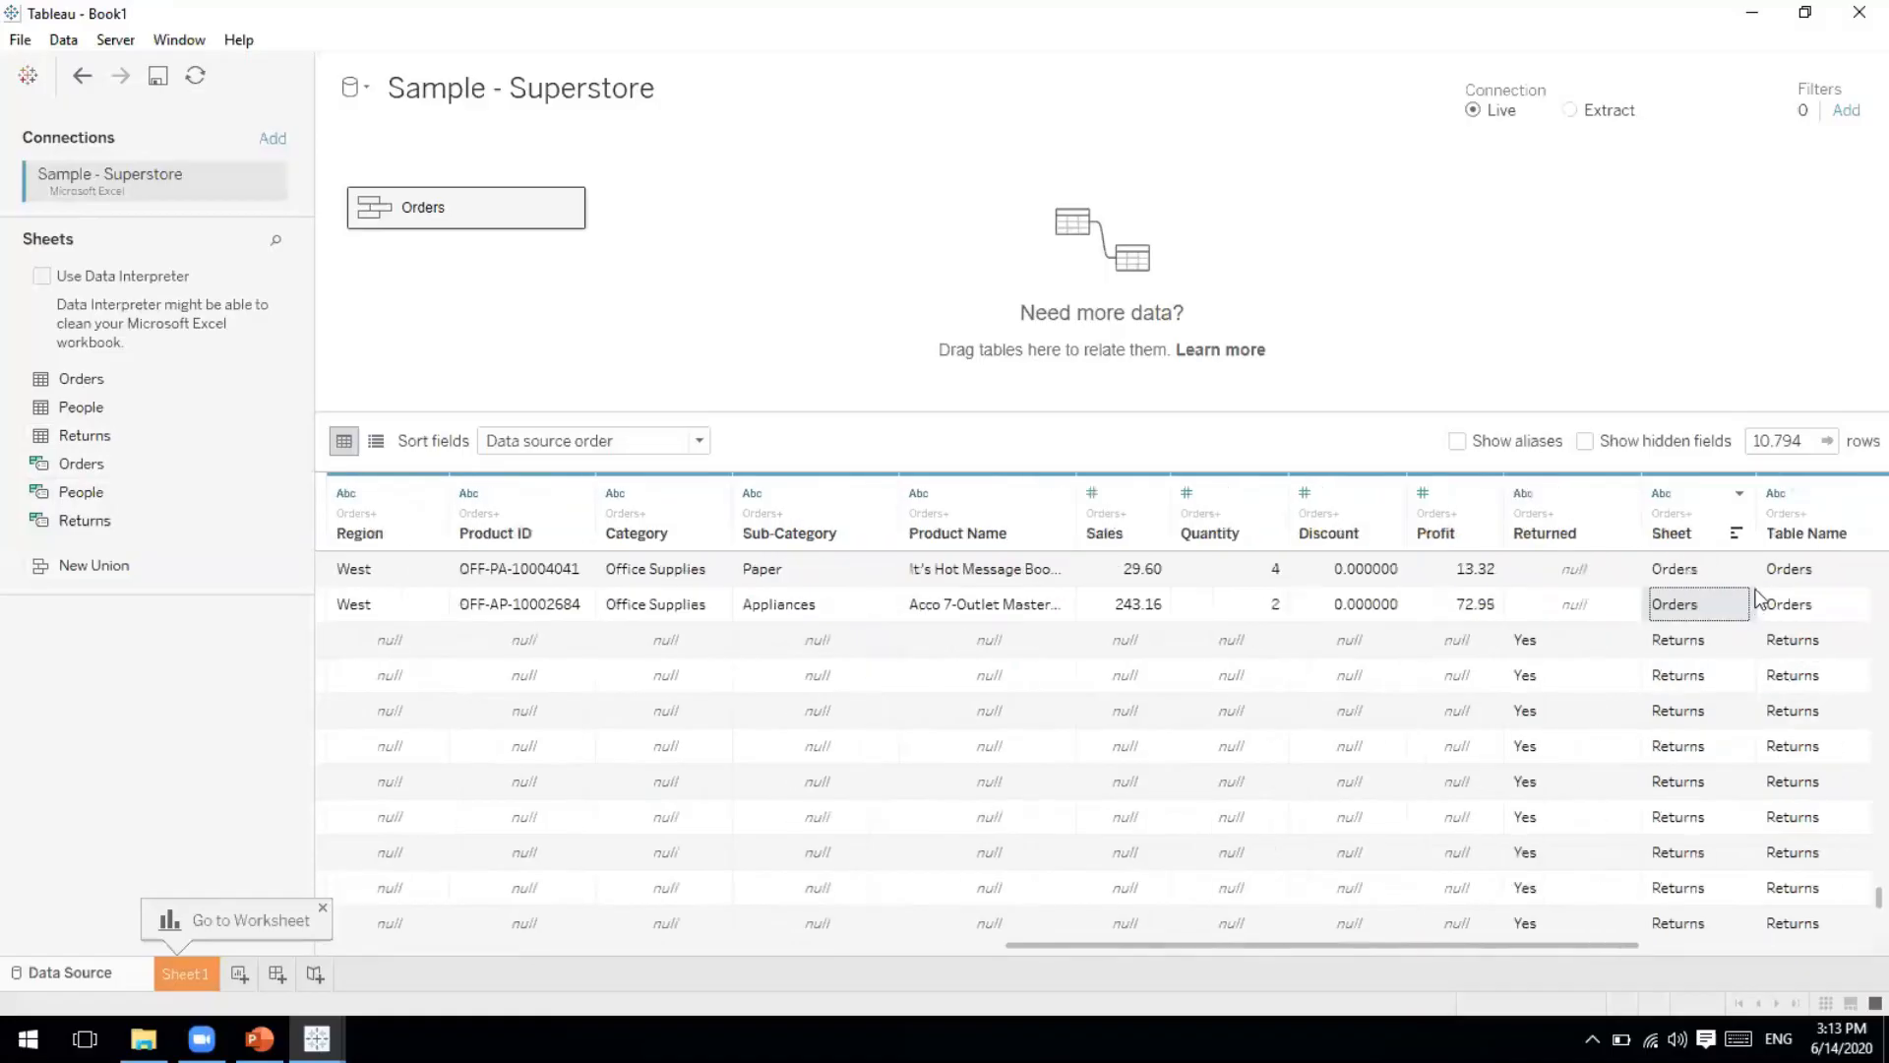
click(1699, 667)
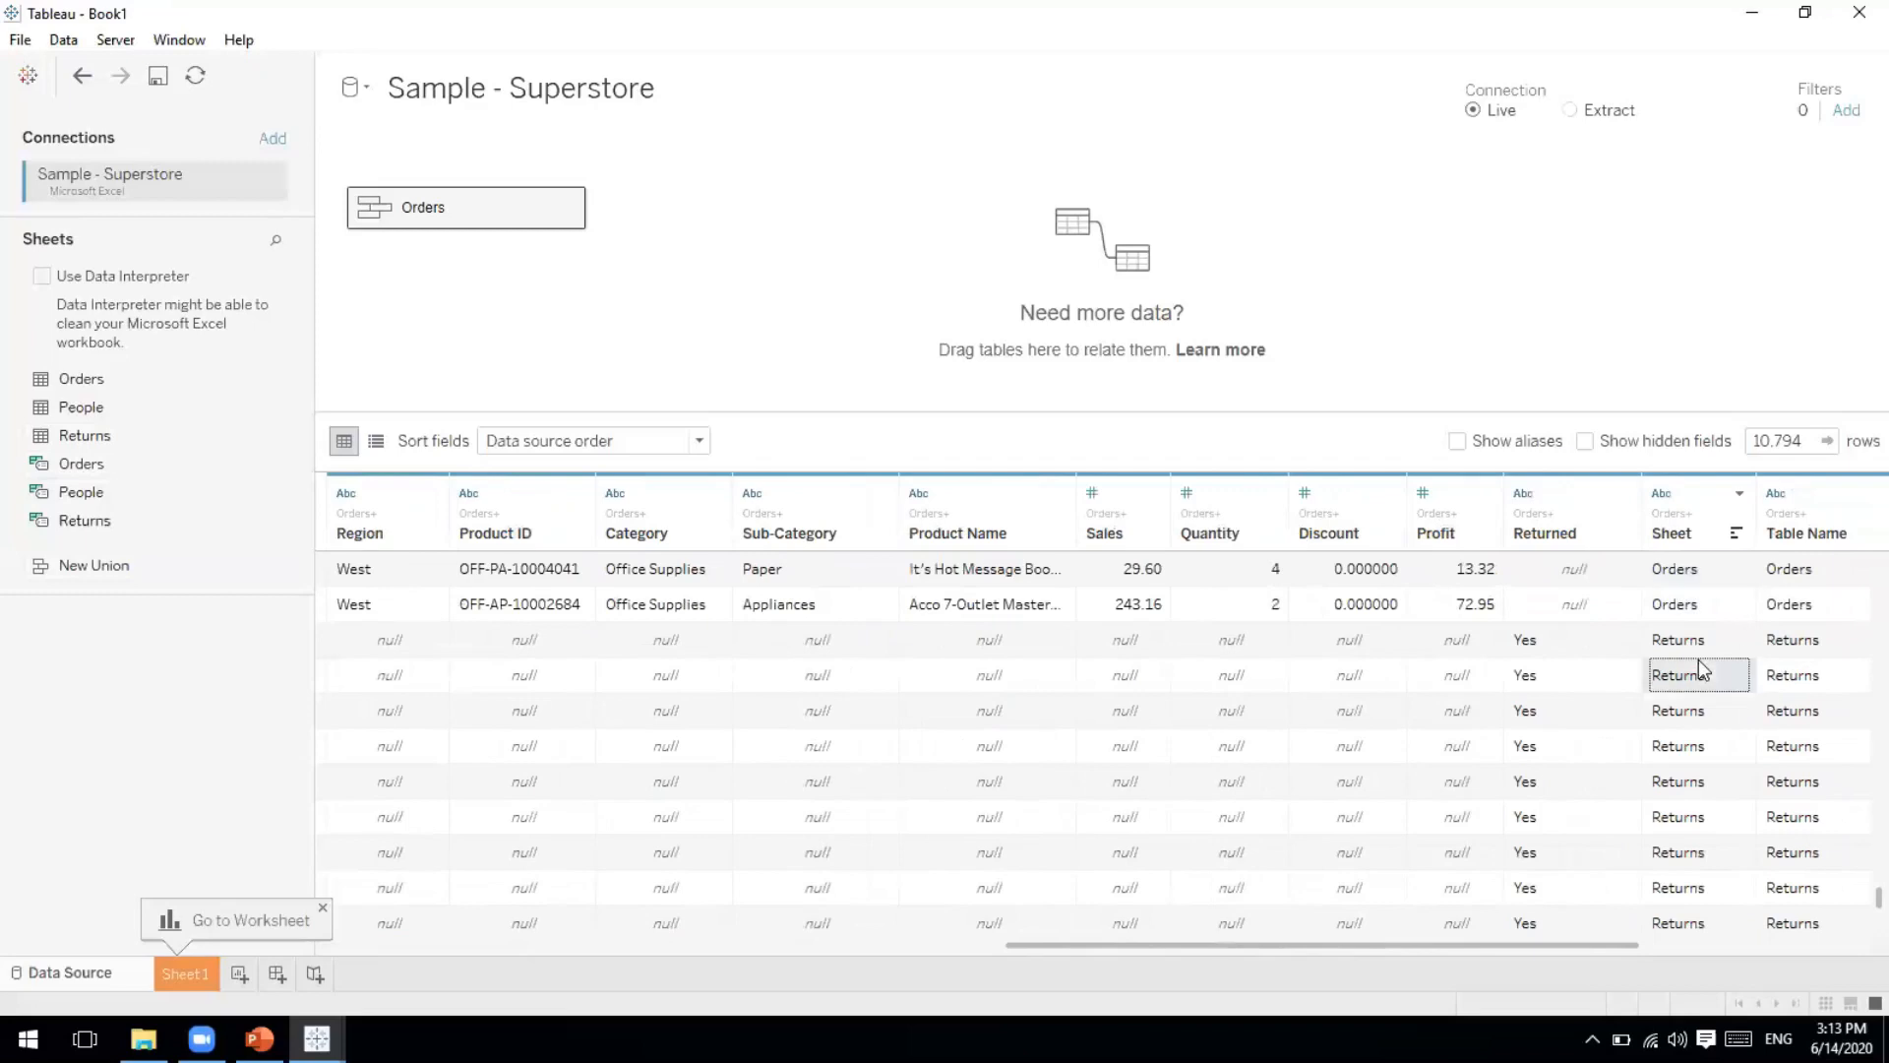
key(Down)
key(Down)
key(Down)
key(Down)
key(Down)
key(Down)
key(Down)
key(Down)
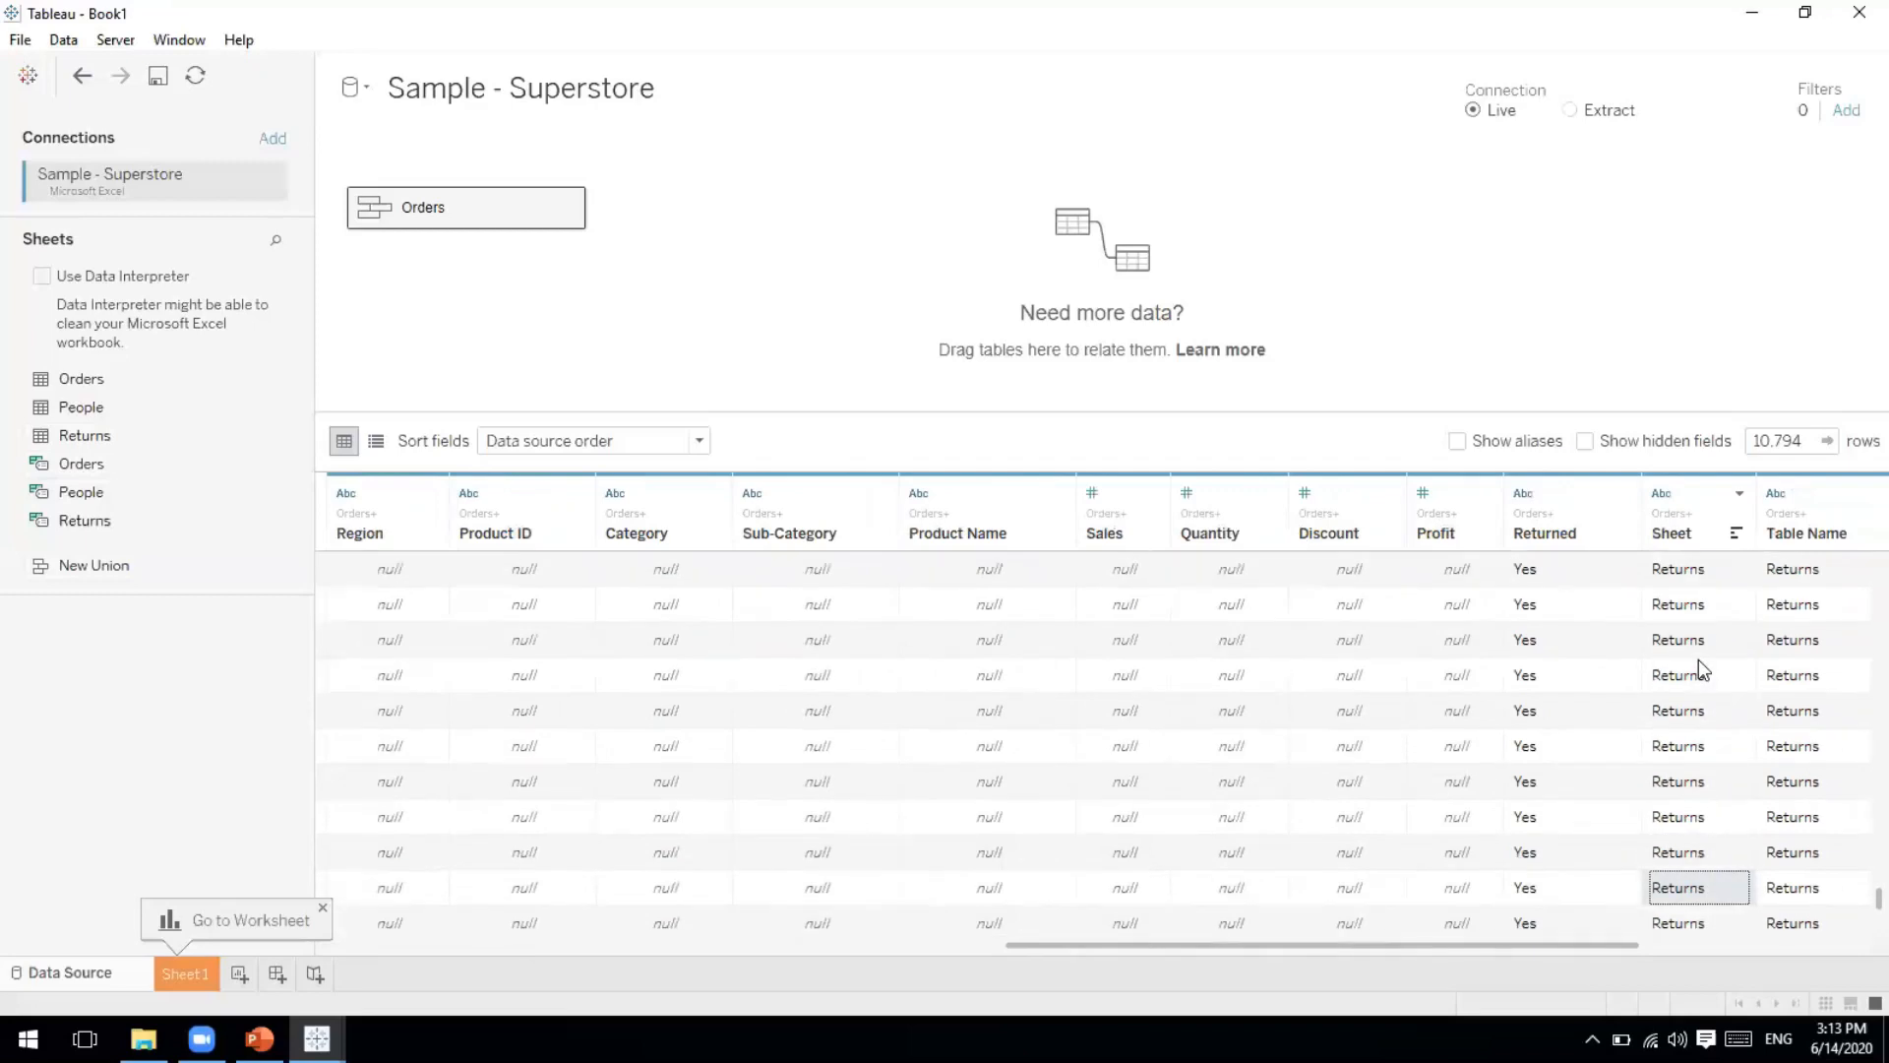
Check the Row ID and Order ID columns of the appended Returns rows.
key(Left)
key(Left)
key(Left)
key(Left)
key(Left)
key(Left)
key(Left)
key(Left)
key(Left)
key(Left)
key(Left)
key(Left)
key(Left)
key(Left)
key(Left)
key(Left)
key(Left)
key(Left)
key(Left)
key(Left)
key(Left)
key(Left)
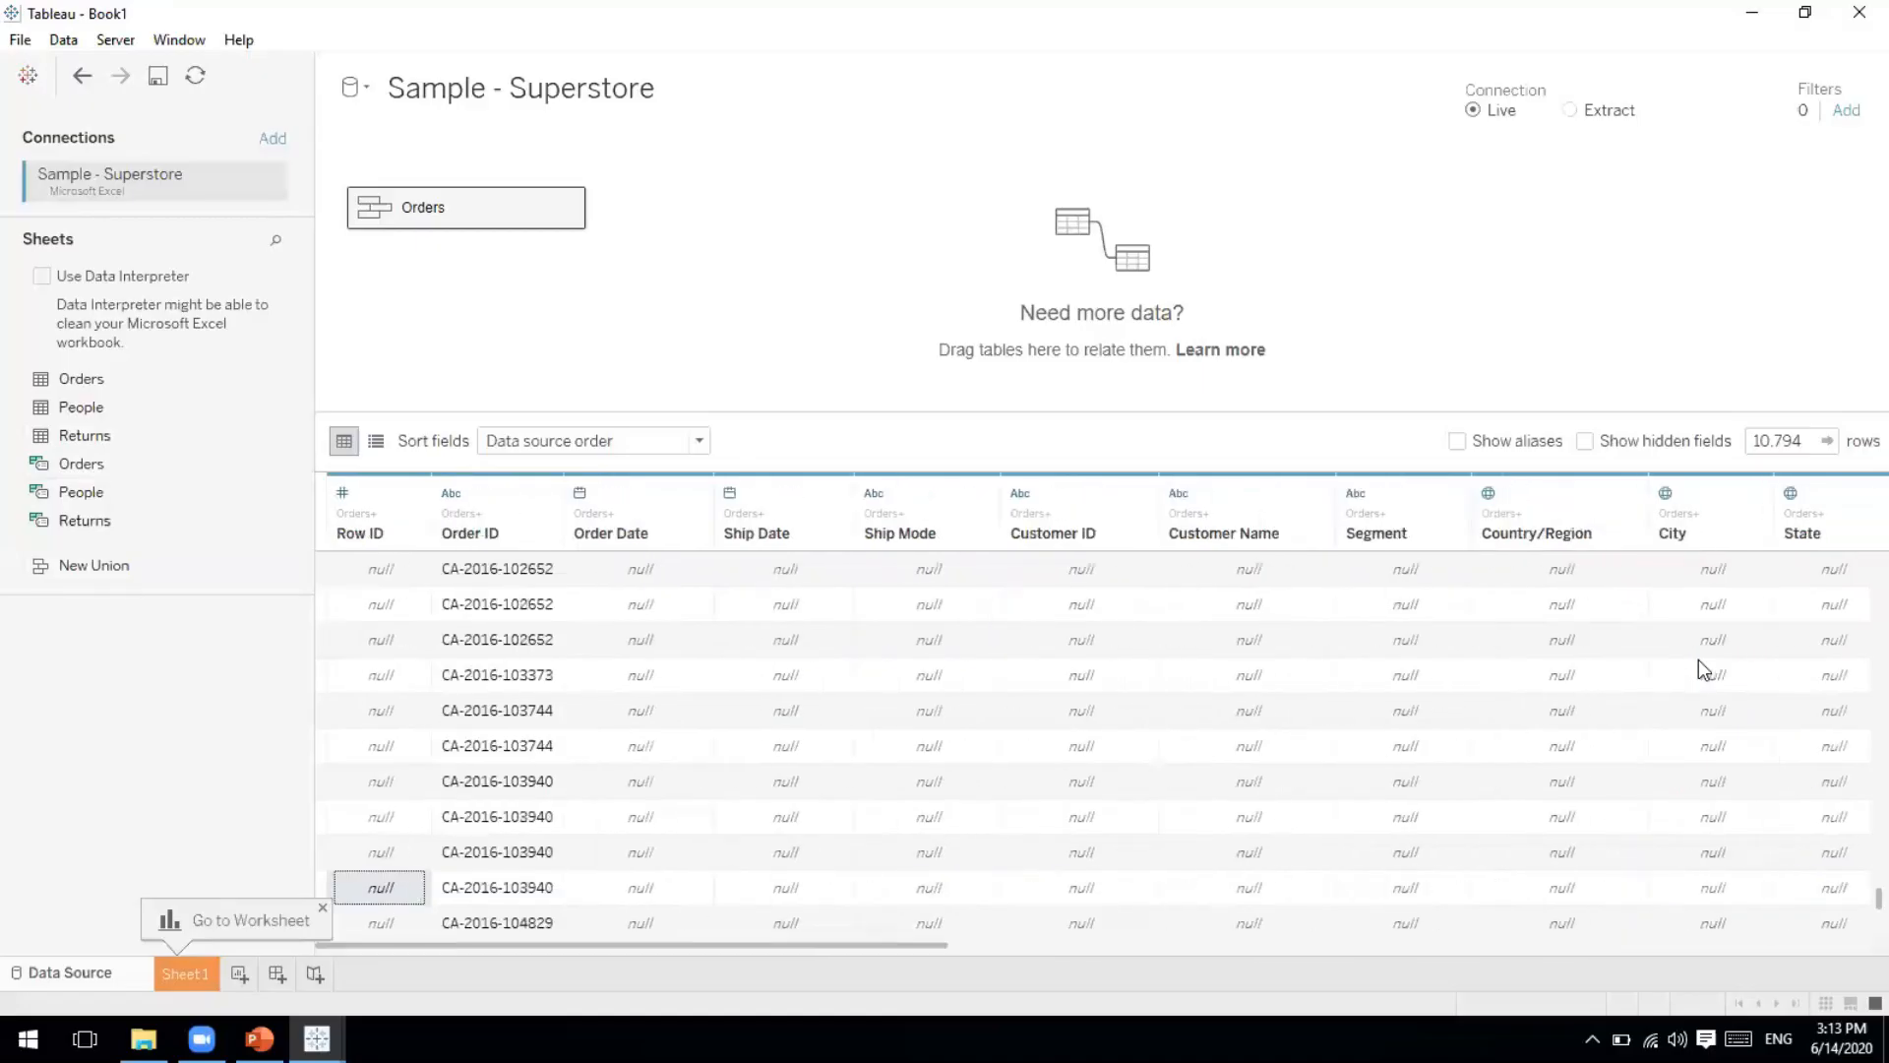
key(Right)
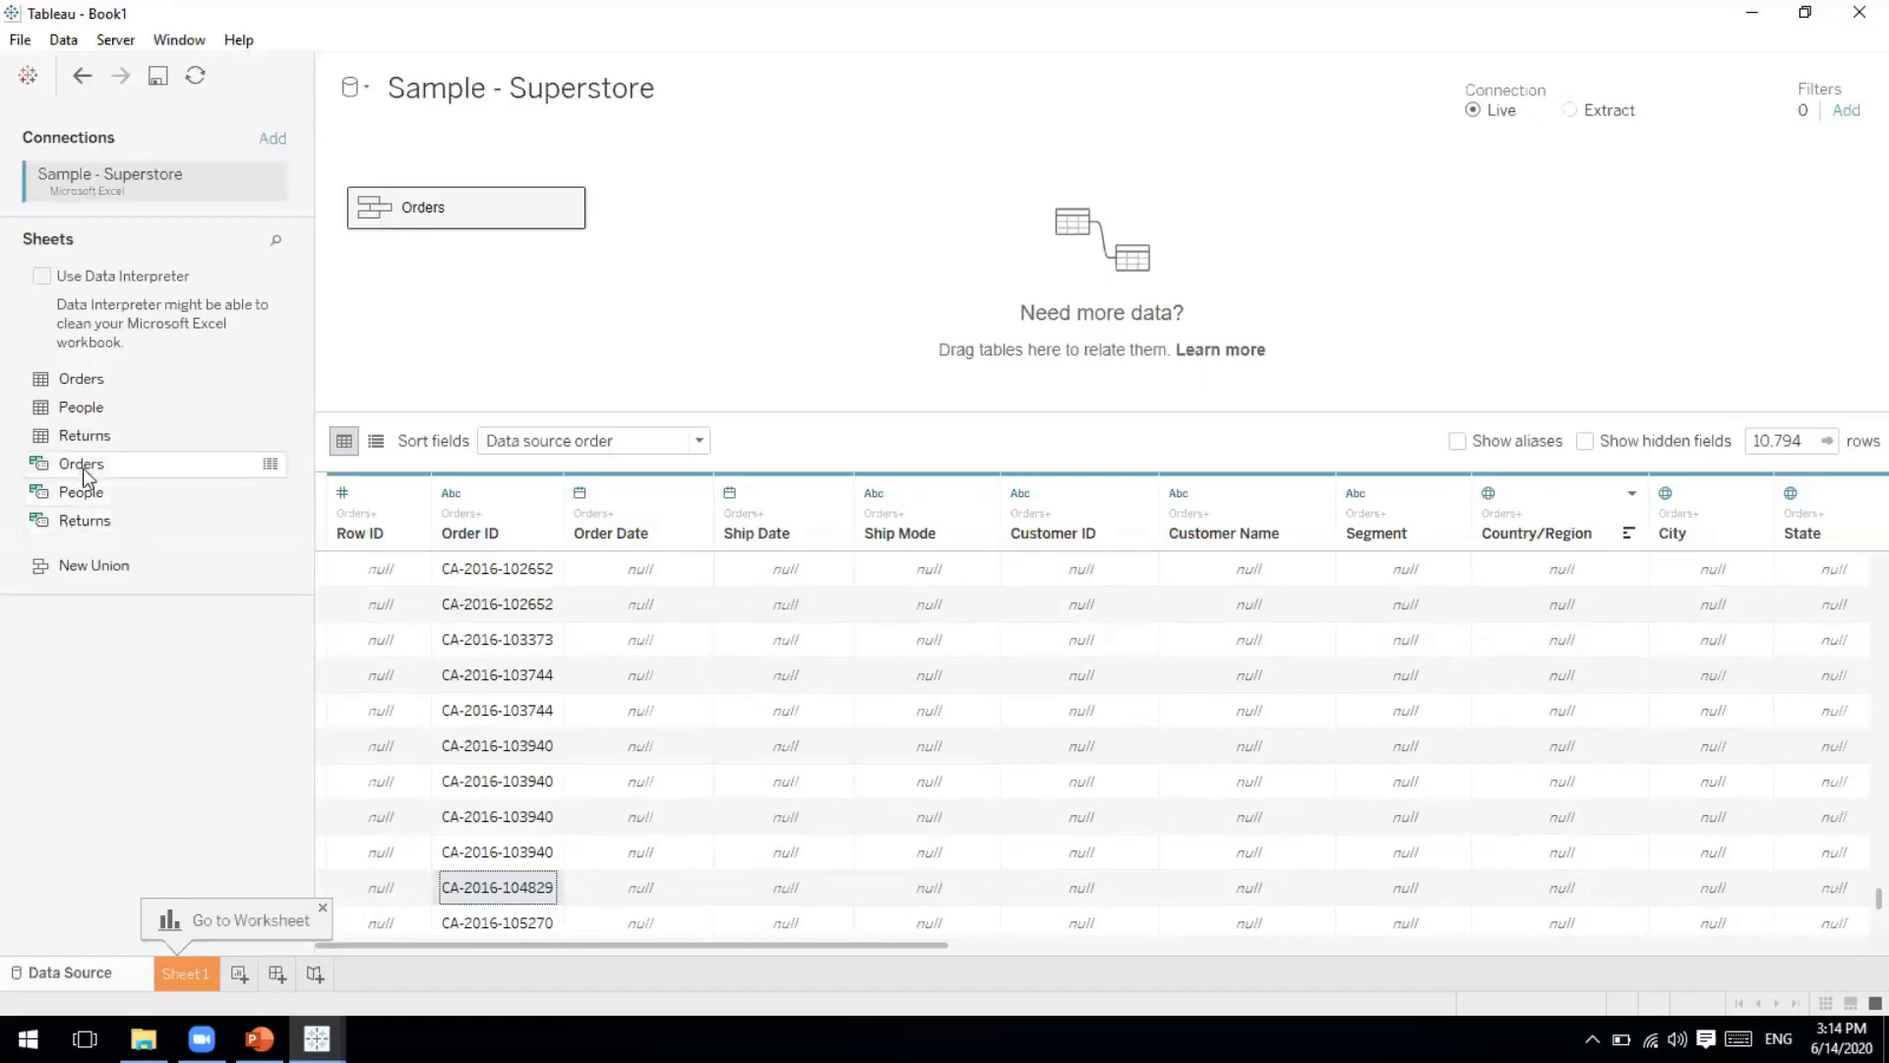
Add the Orders named range to the existing Orders union and look through the combined rows.
drag(237, 463, 405, 229)
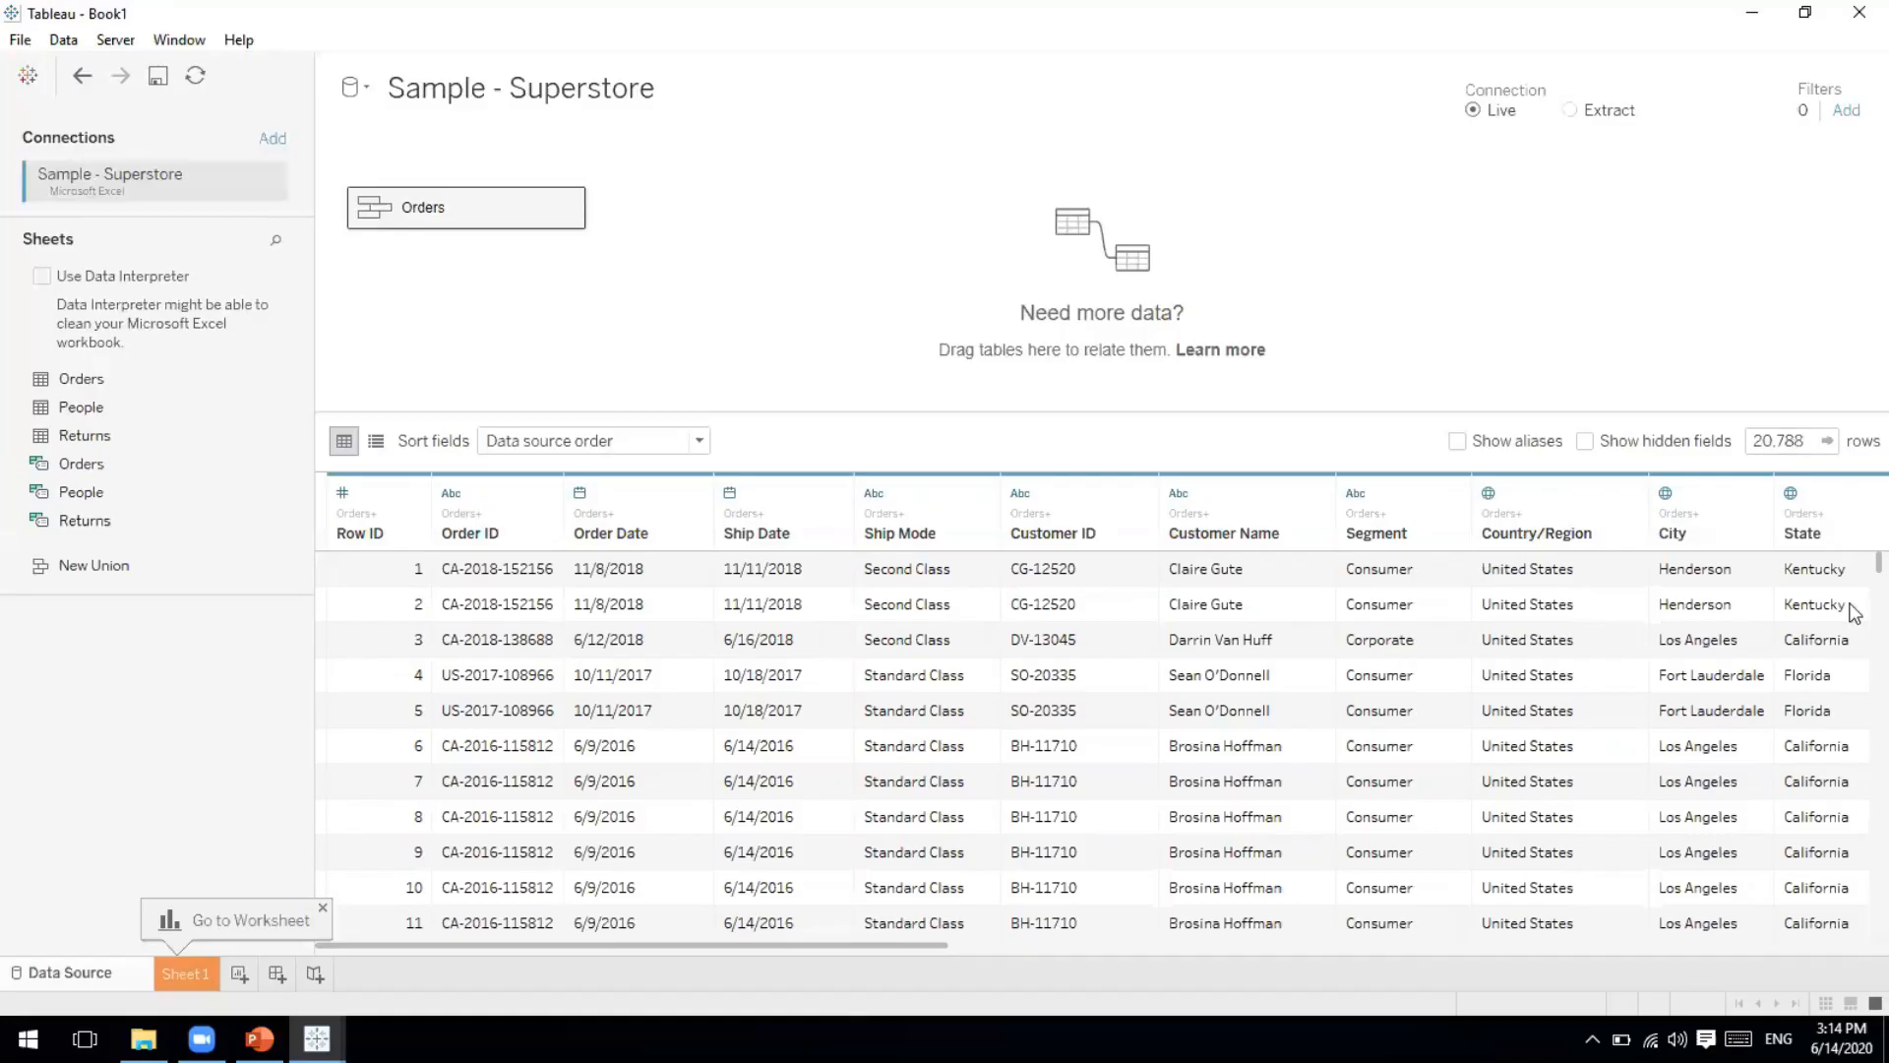
drag(1852, 578, 1857, 864)
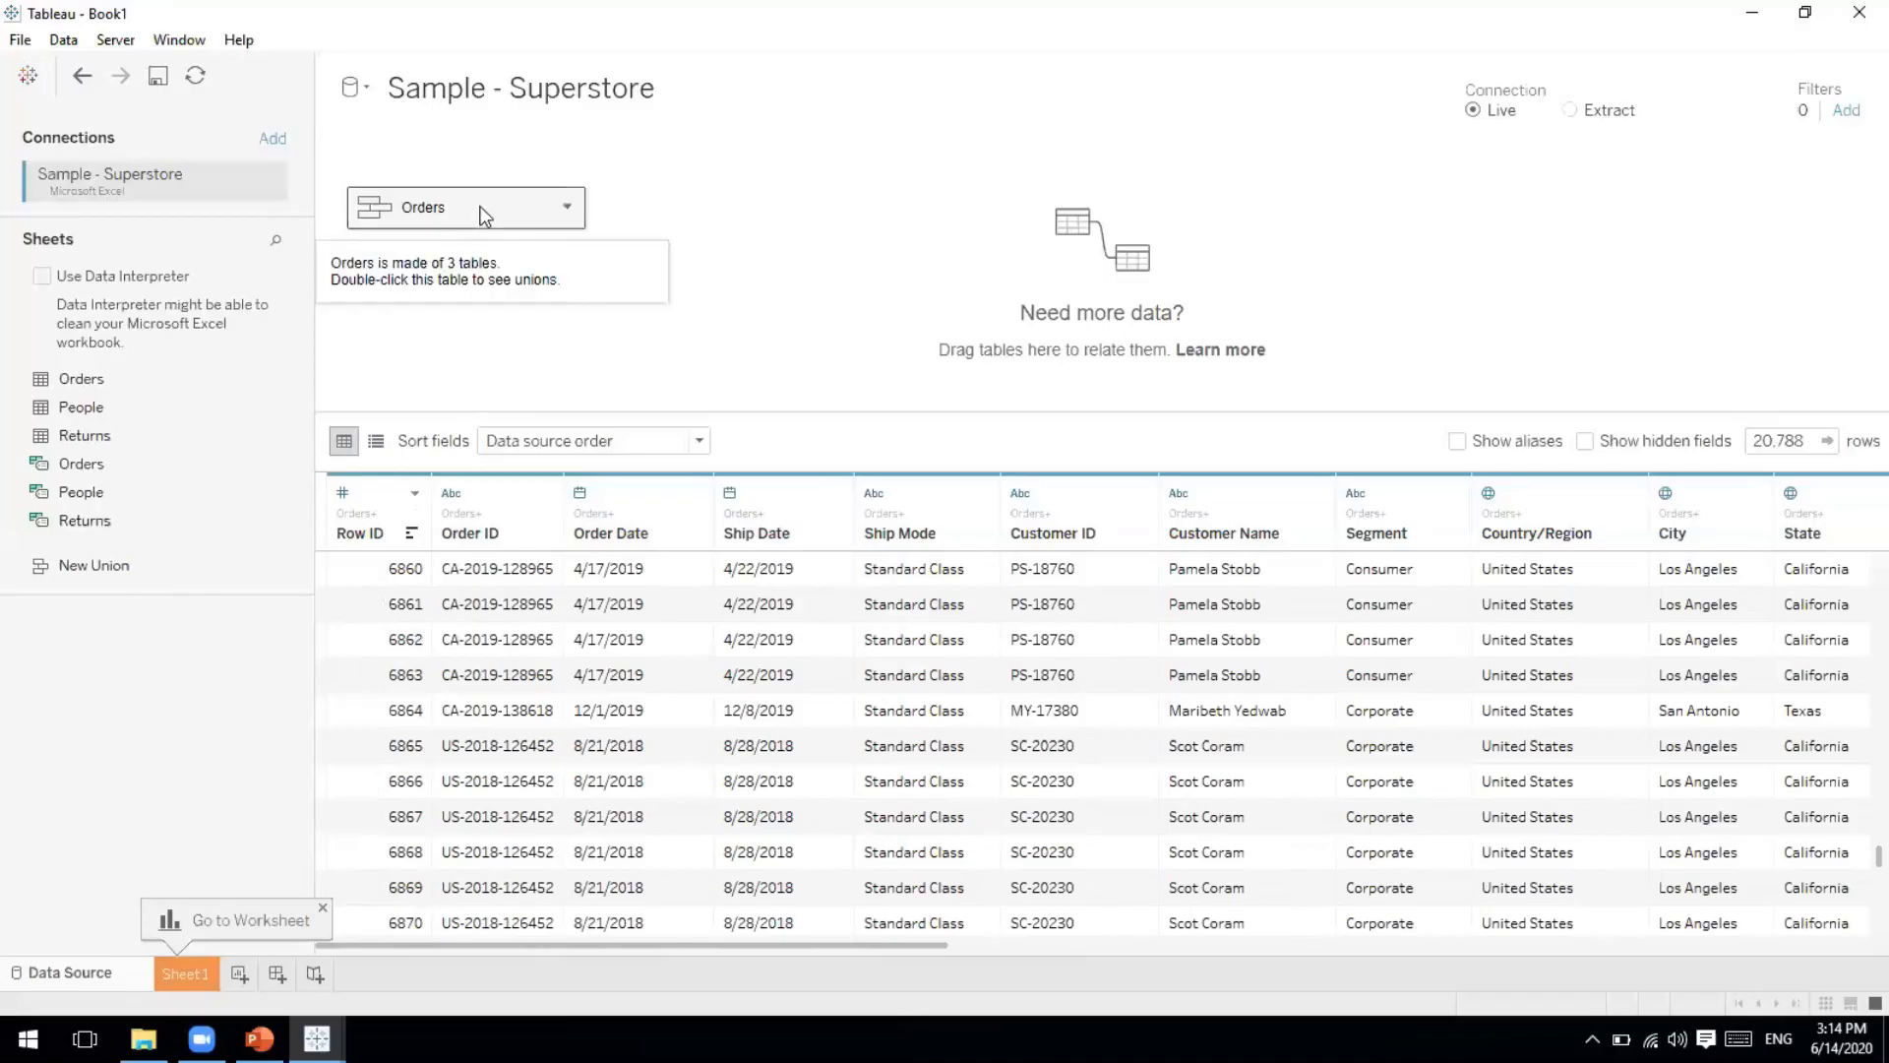
Remove the Orders union from the model and add the plain Orders sheet as the only table.
drag(482, 215, 93, 709)
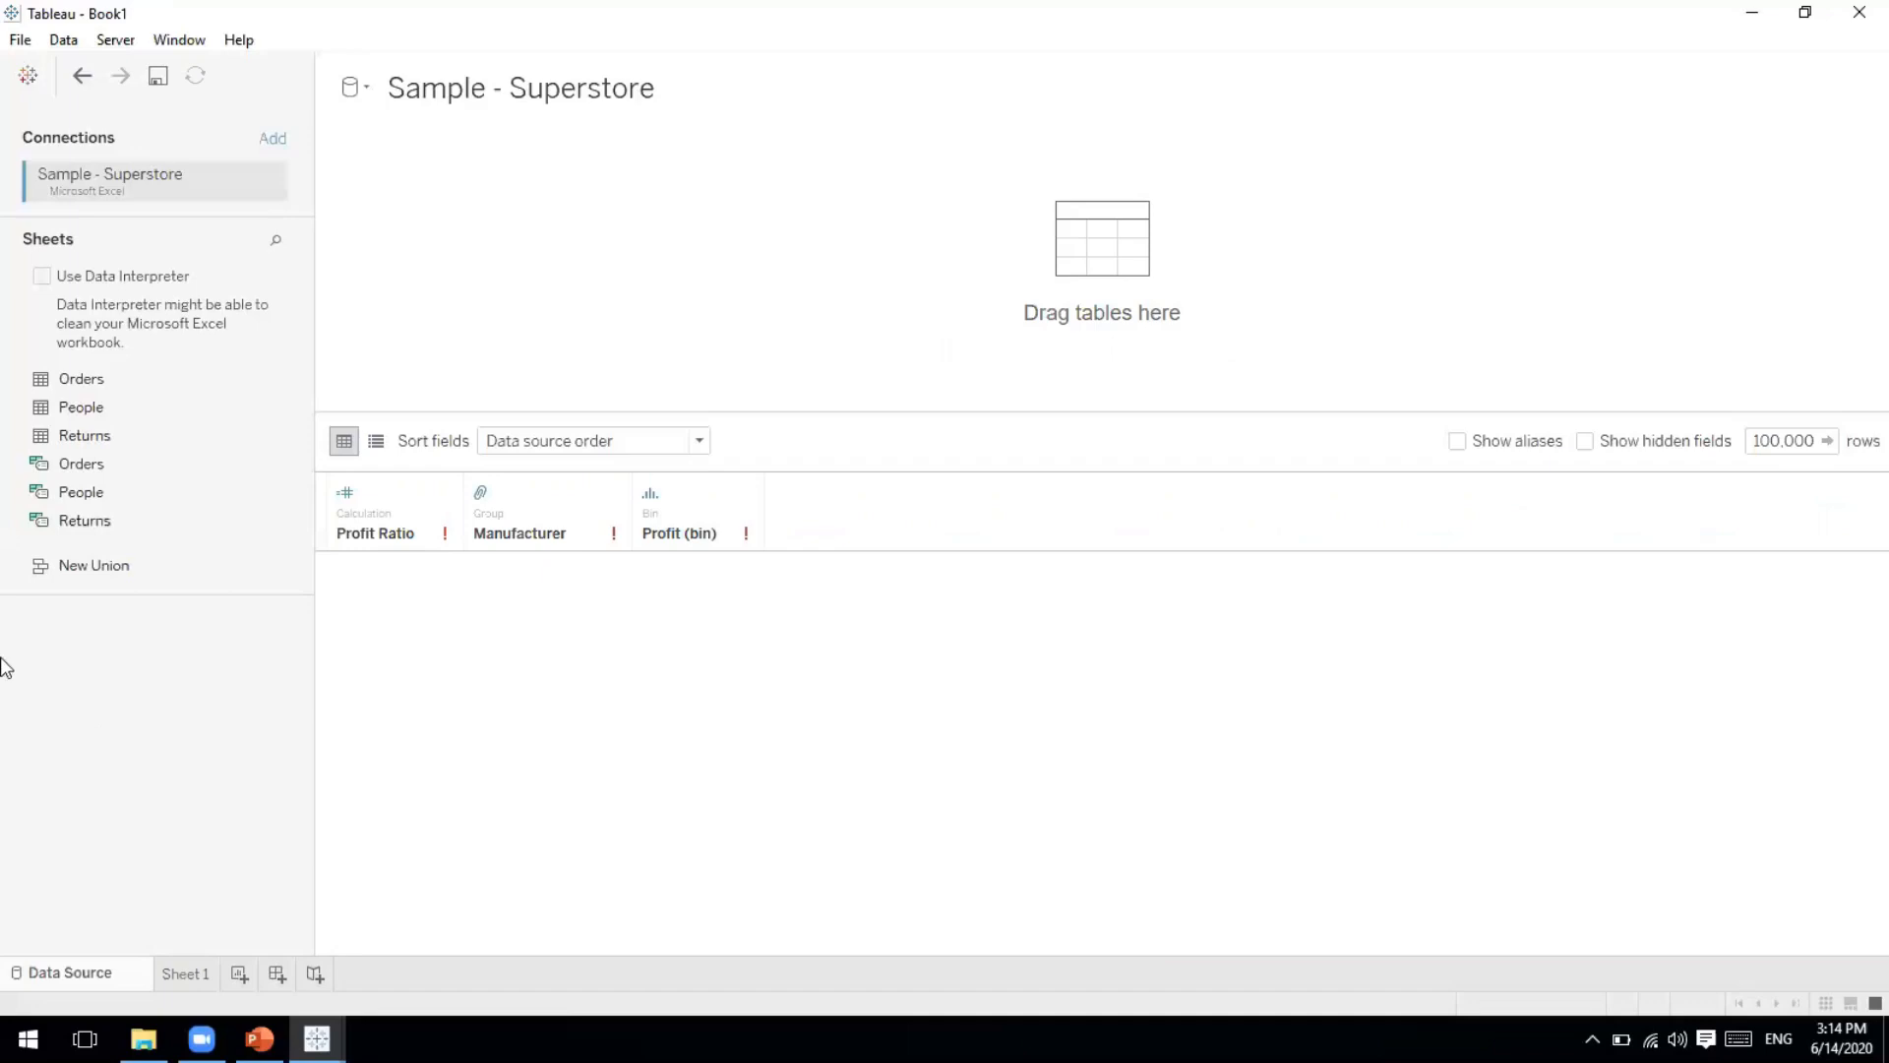
drag(80, 381, 585, 317)
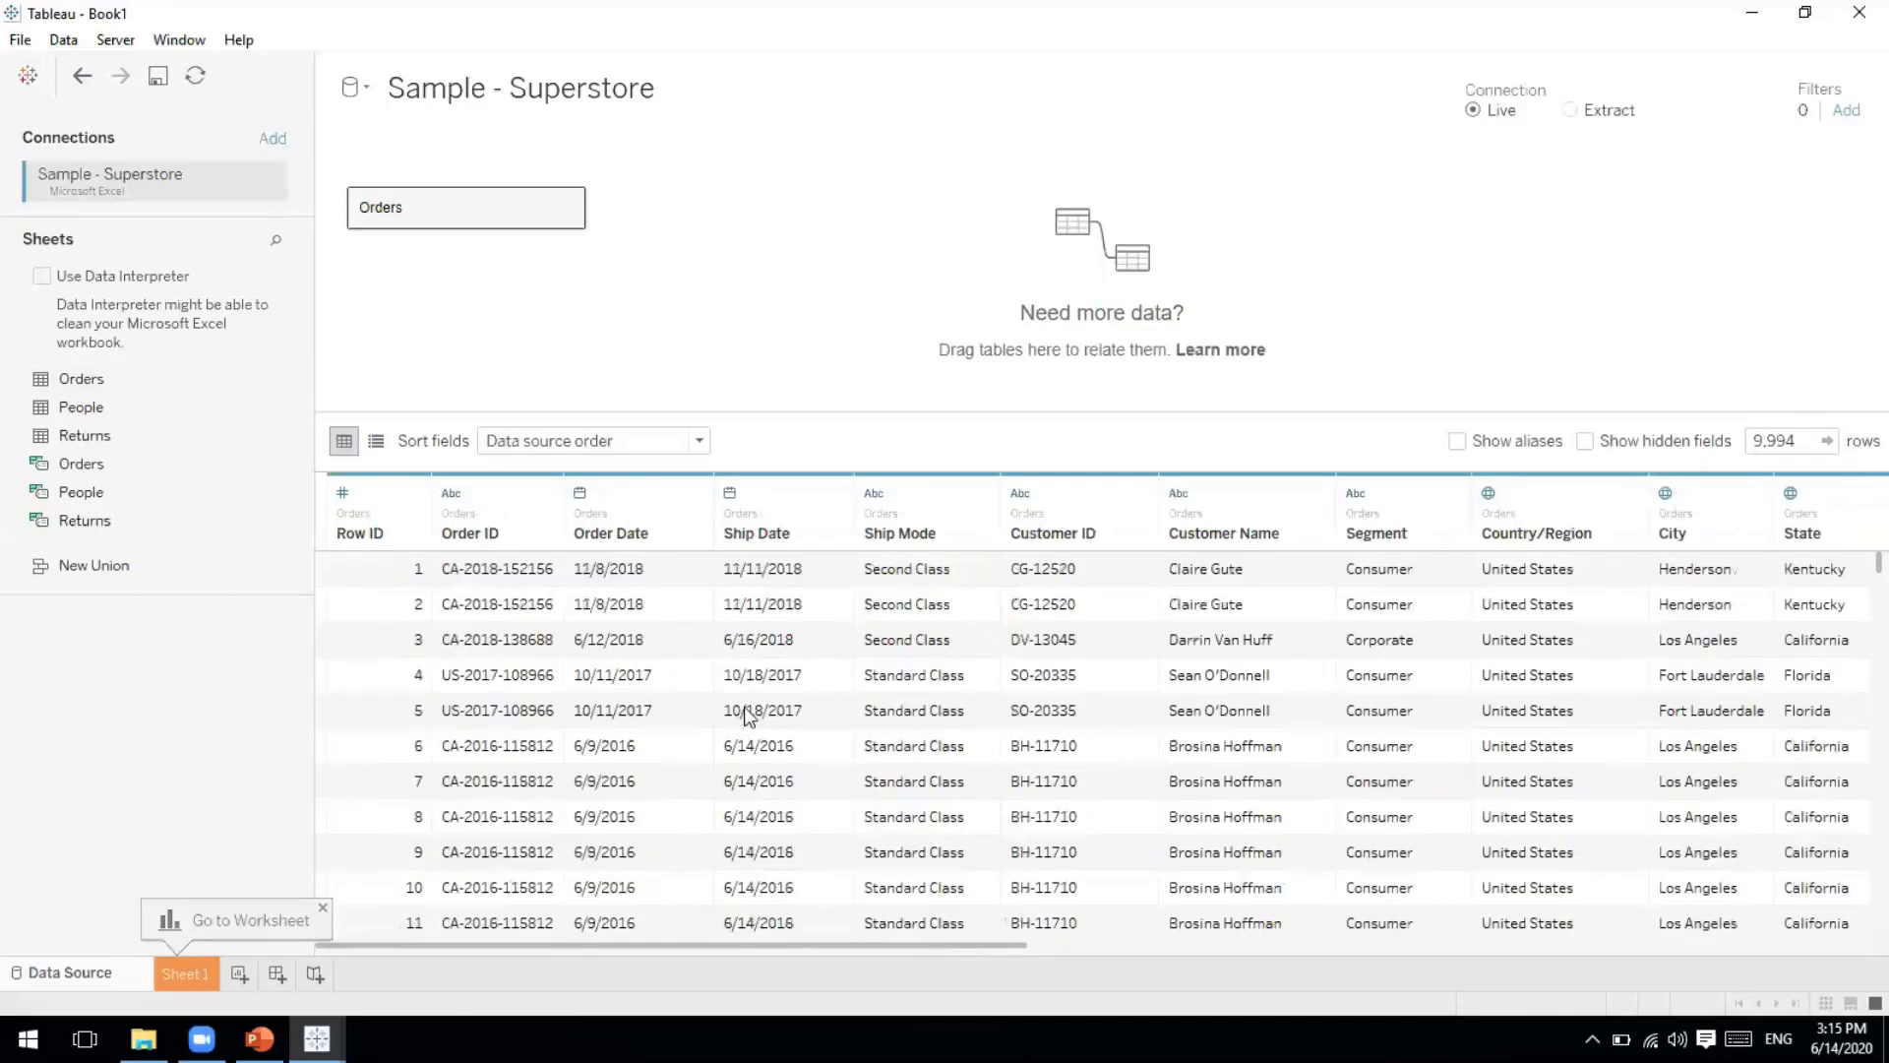
Switch to the PowerPoint session slide and point out the topics Join and Union and Live Vs Extract.
click(259, 1038)
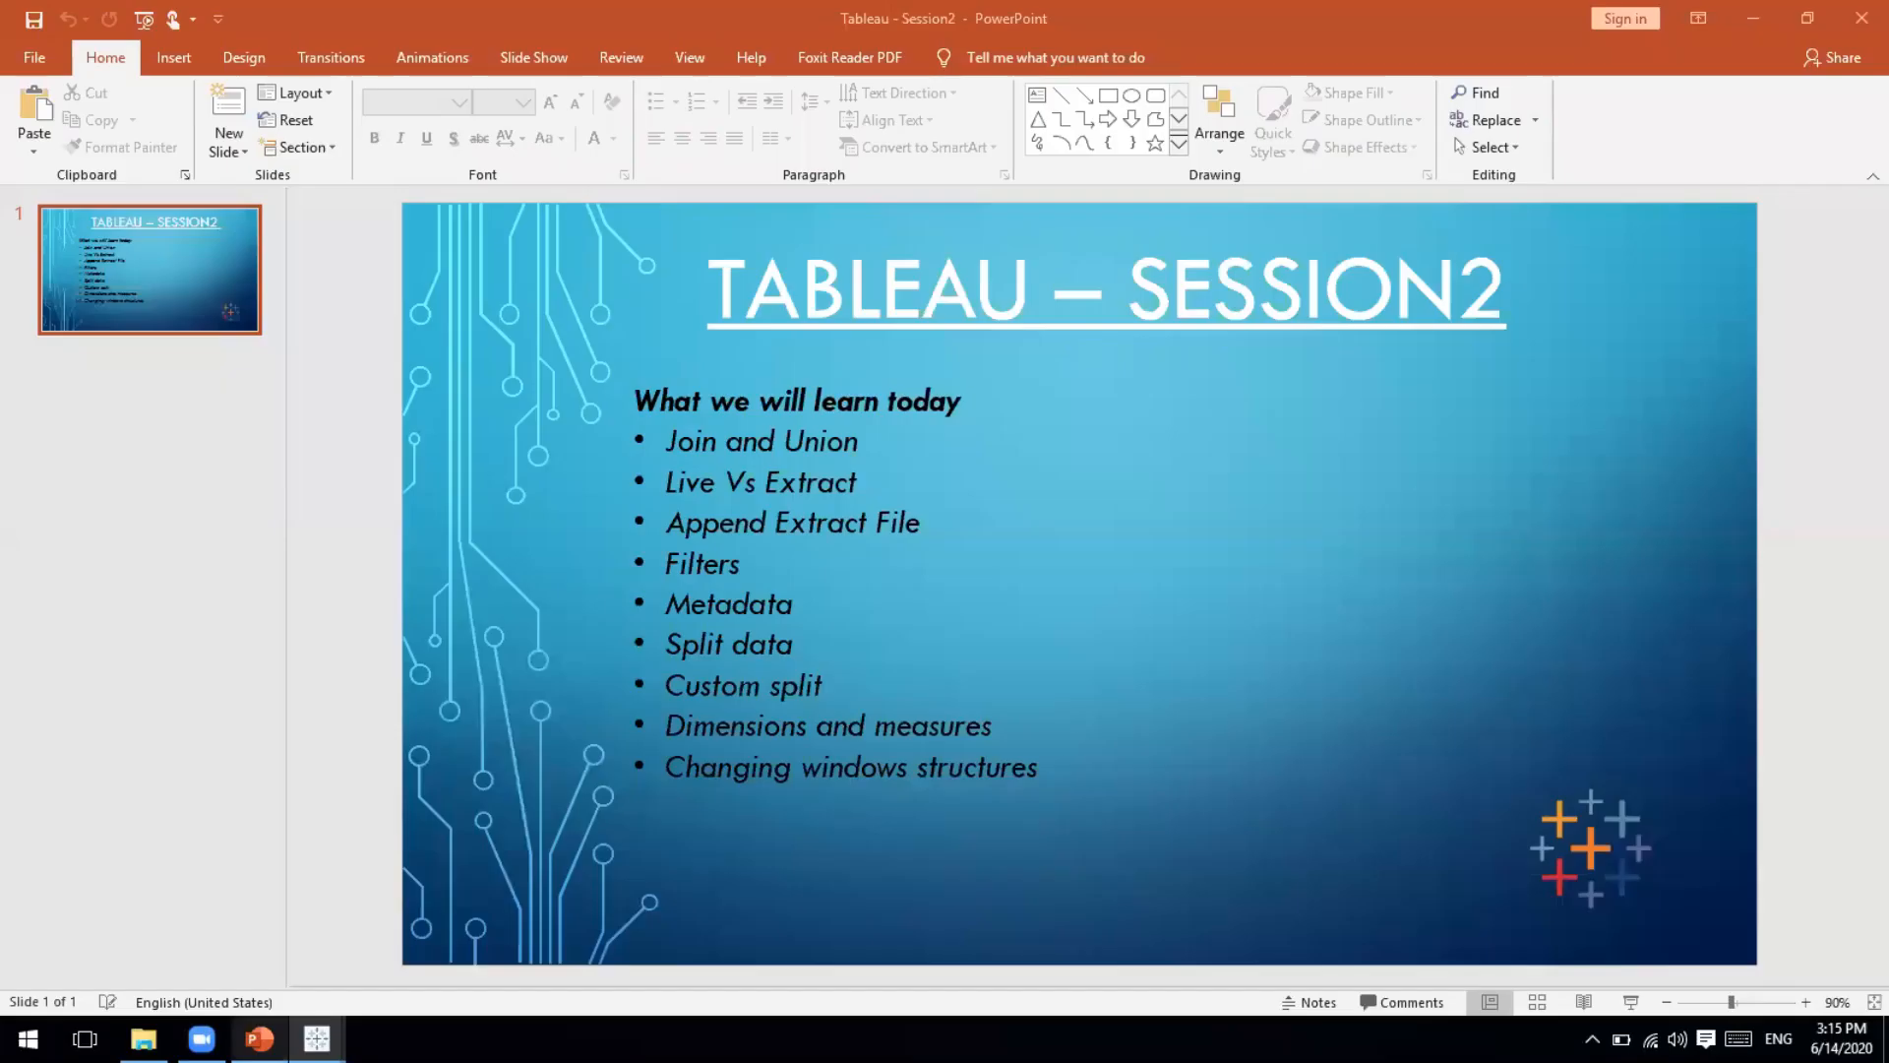
click(695, 430)
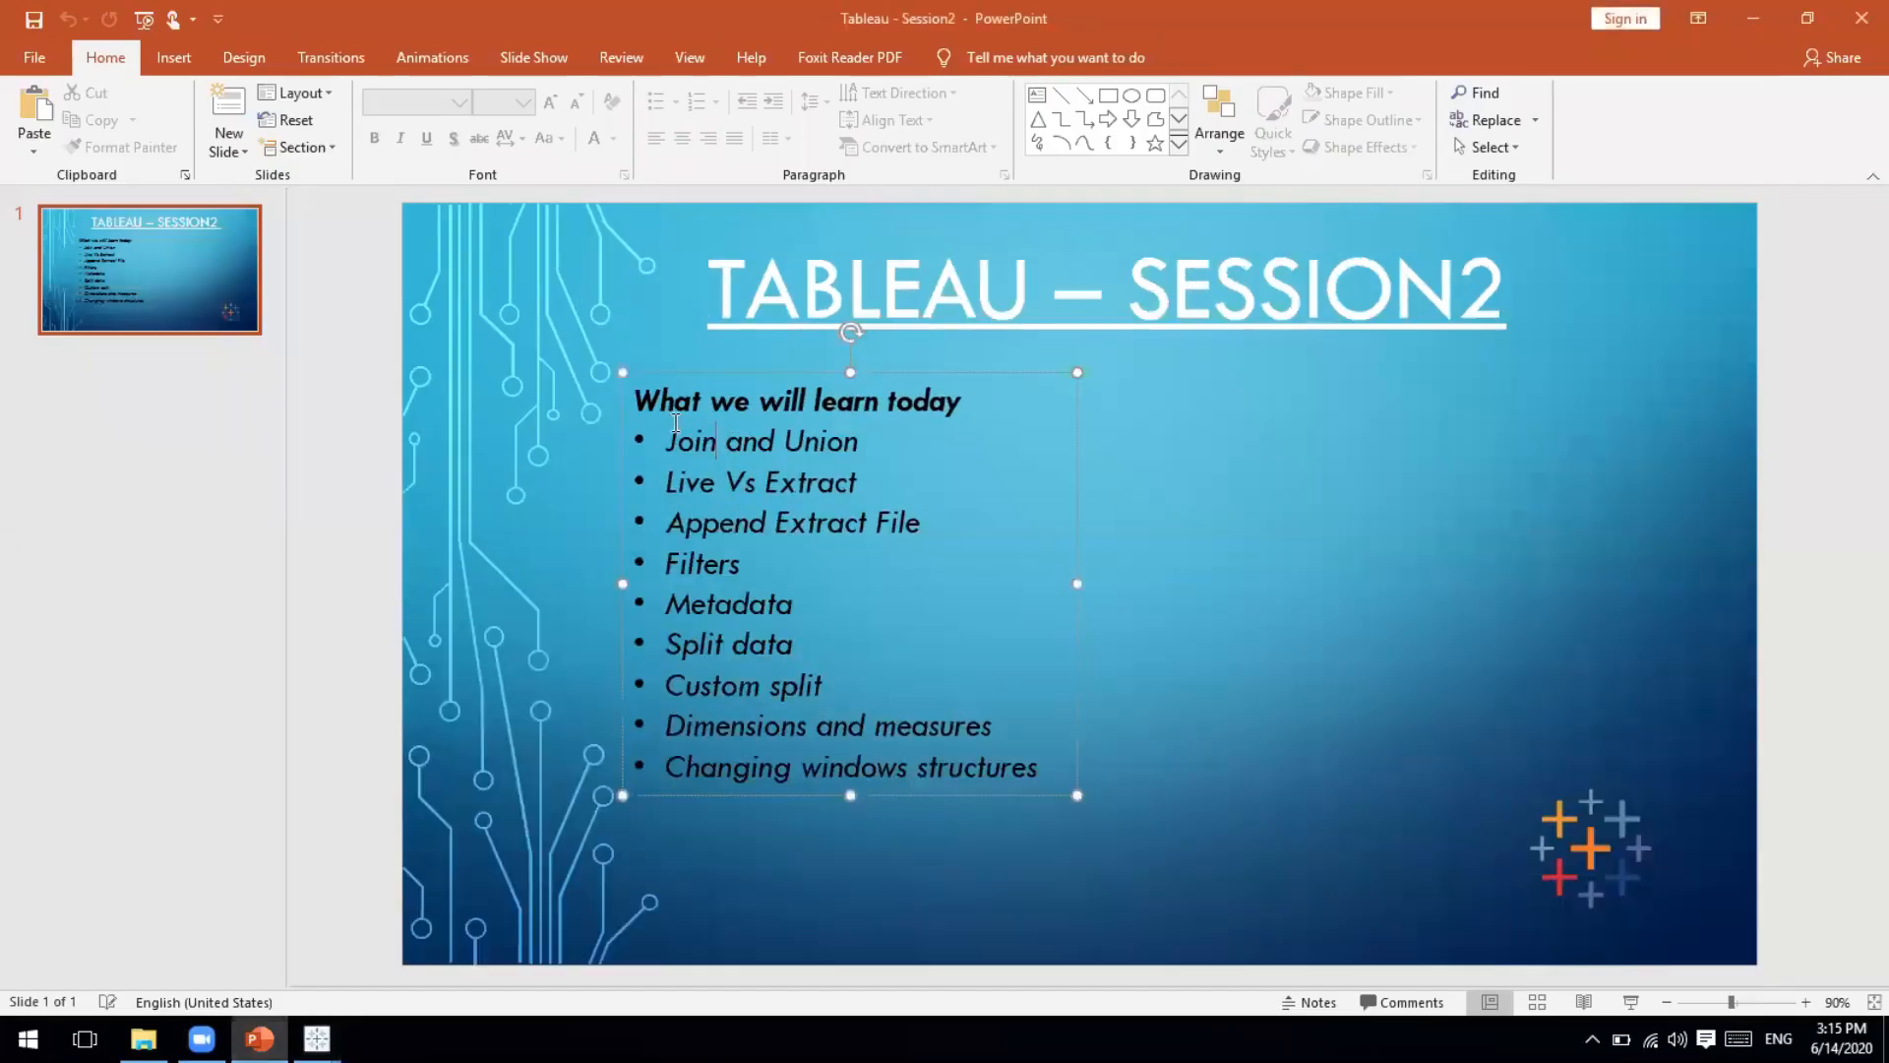
drag(701, 437, 888, 444)
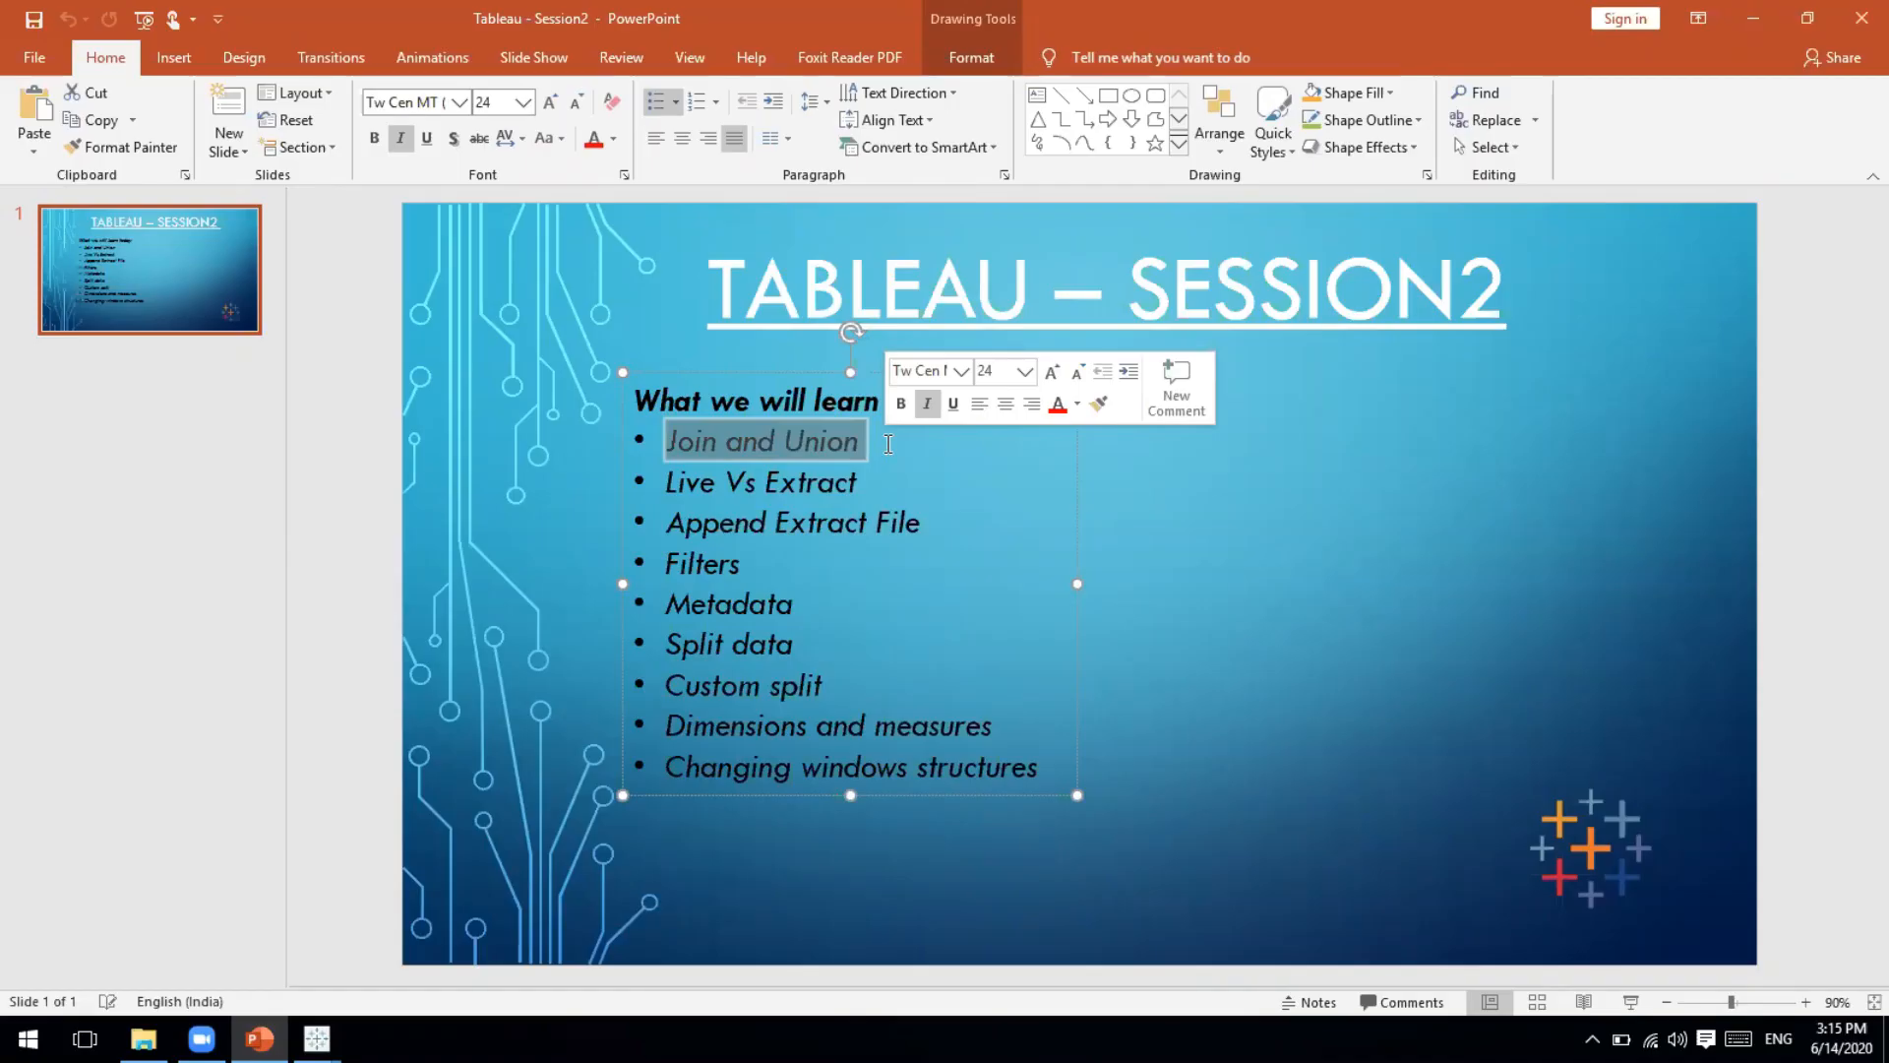
click(820, 486)
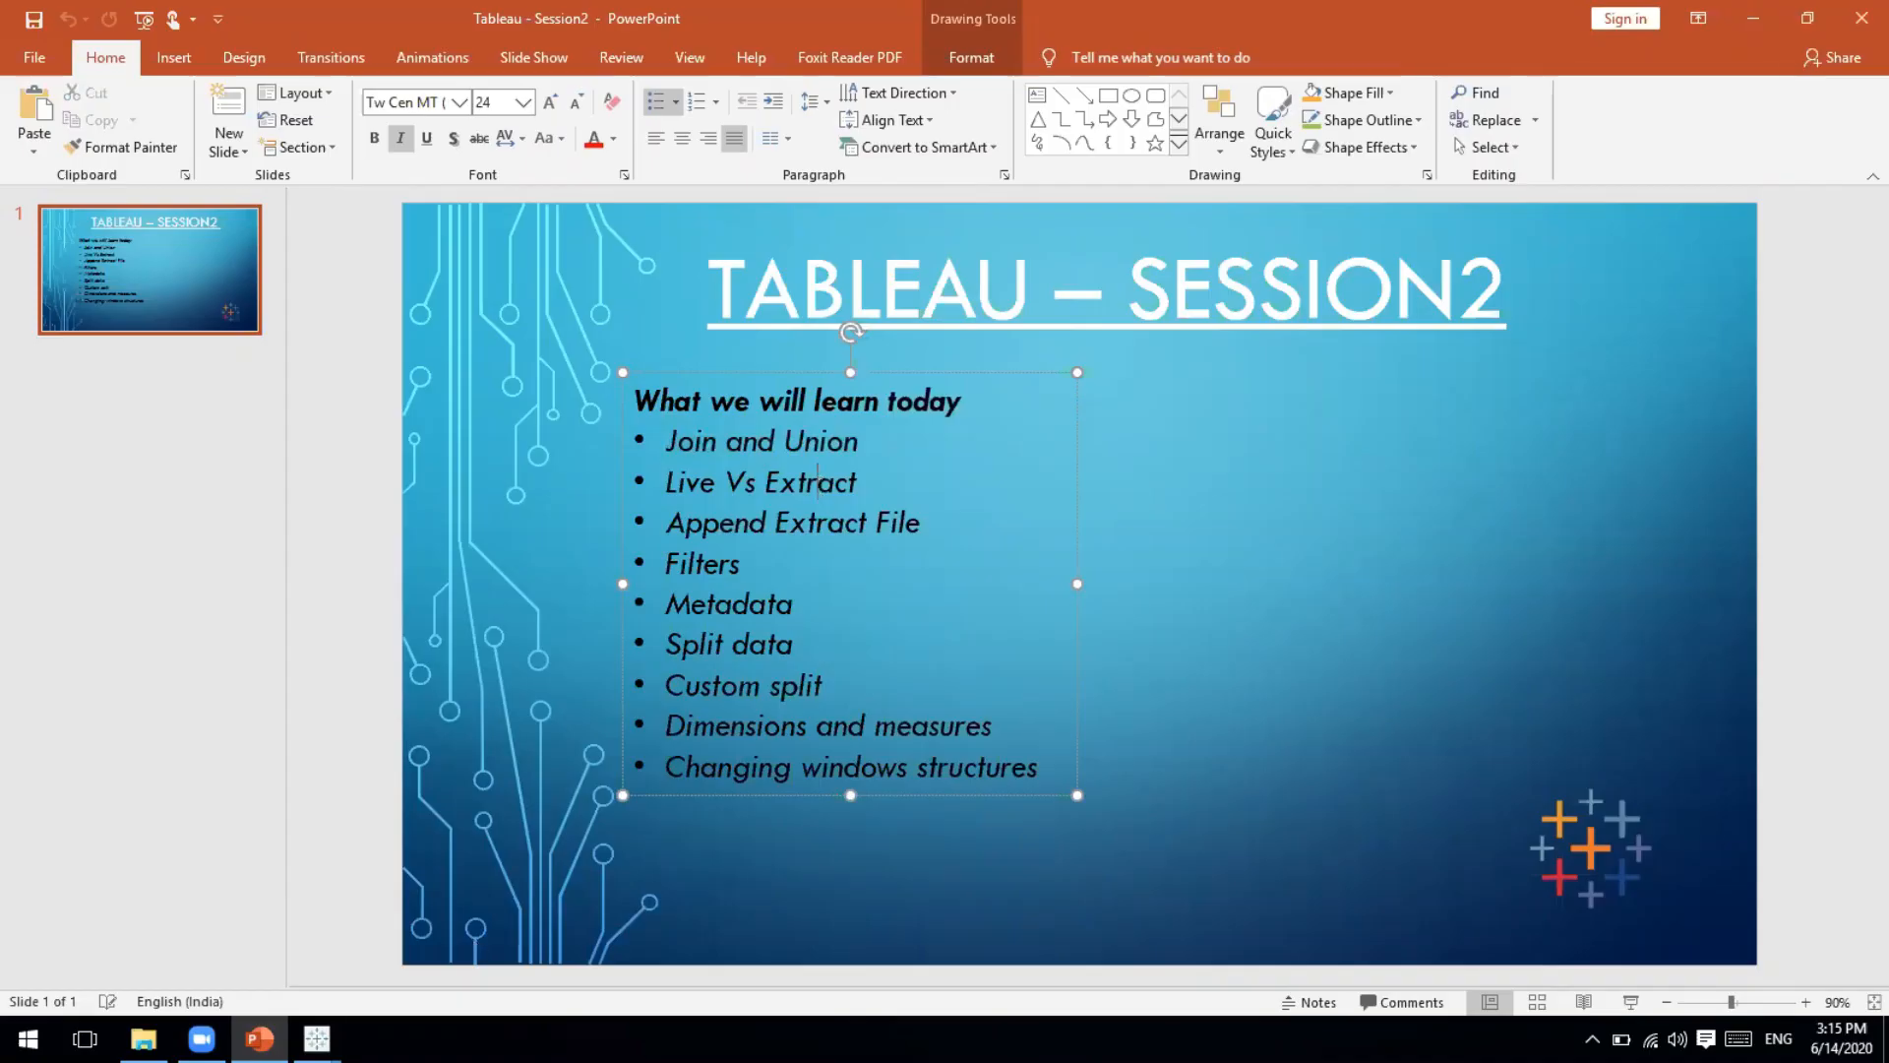
Switch back to Tableau and place Order Date by year on Columns in Sheet 1.
mouse_move(316, 1038)
click(606, 931)
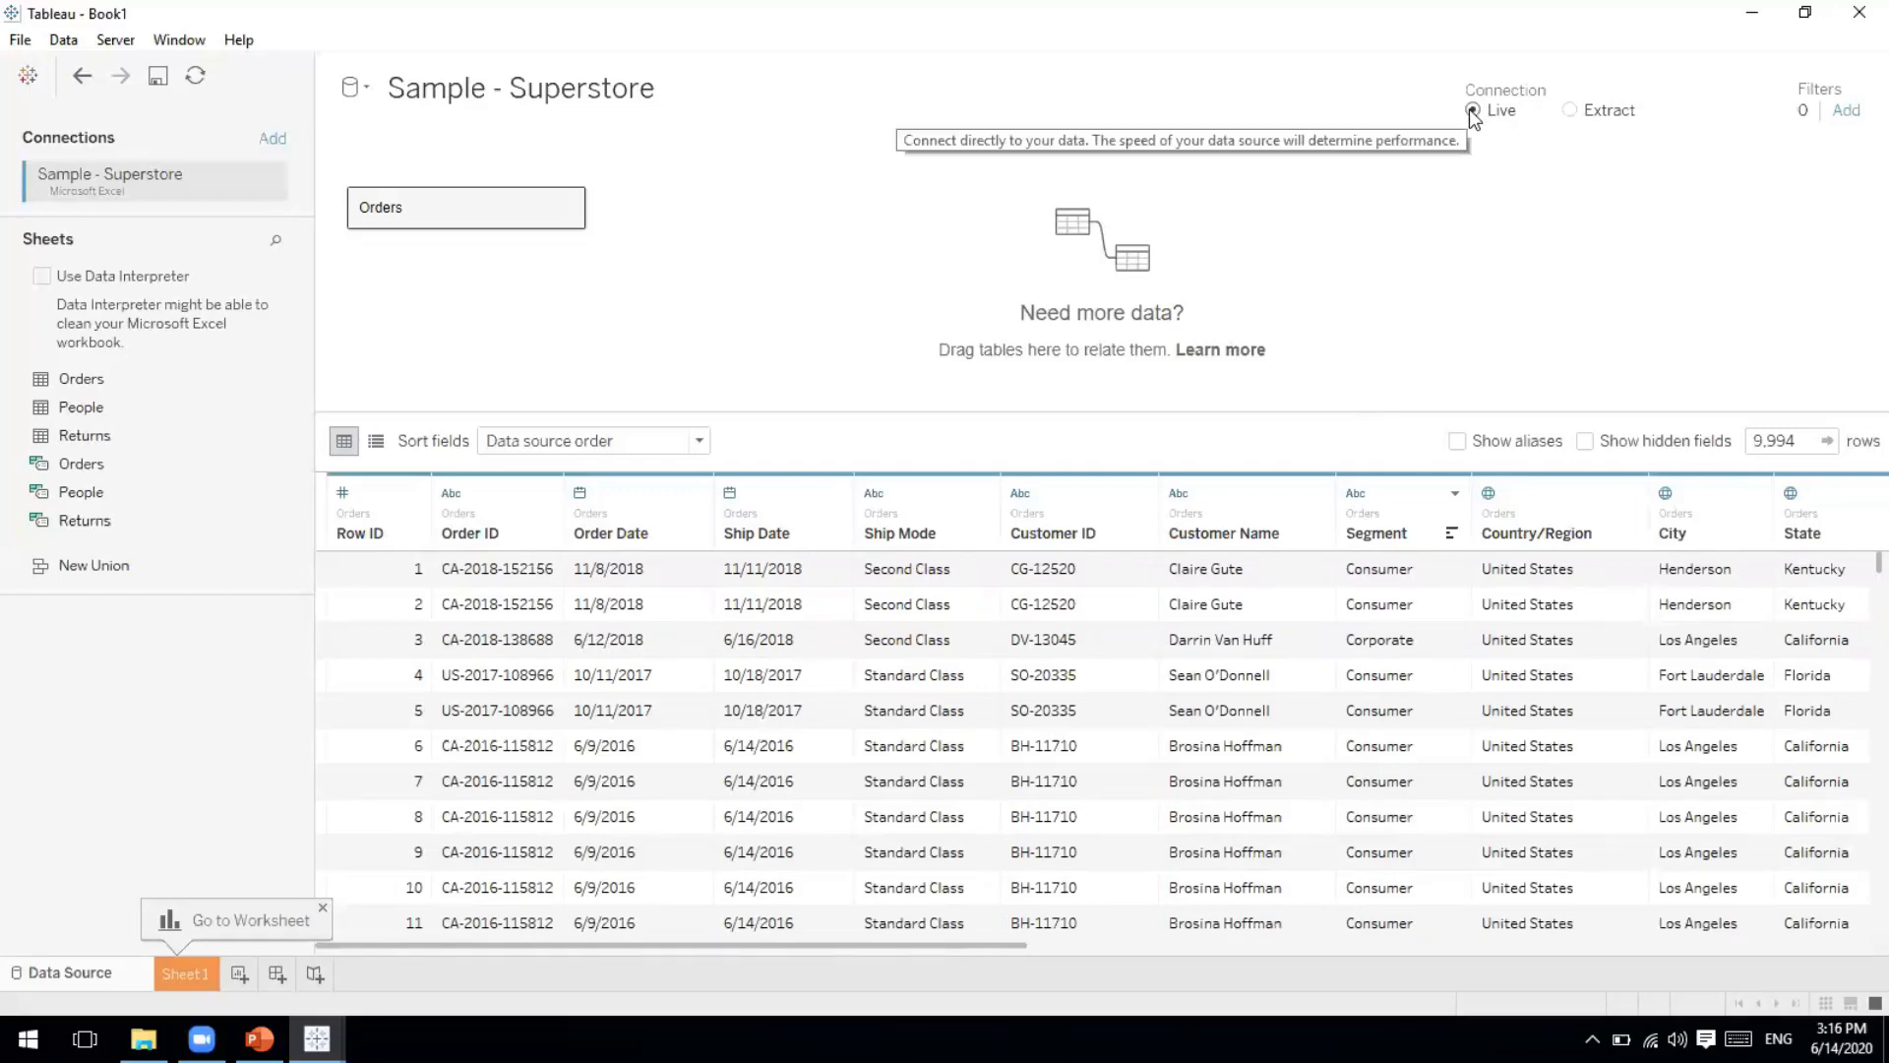
click(187, 972)
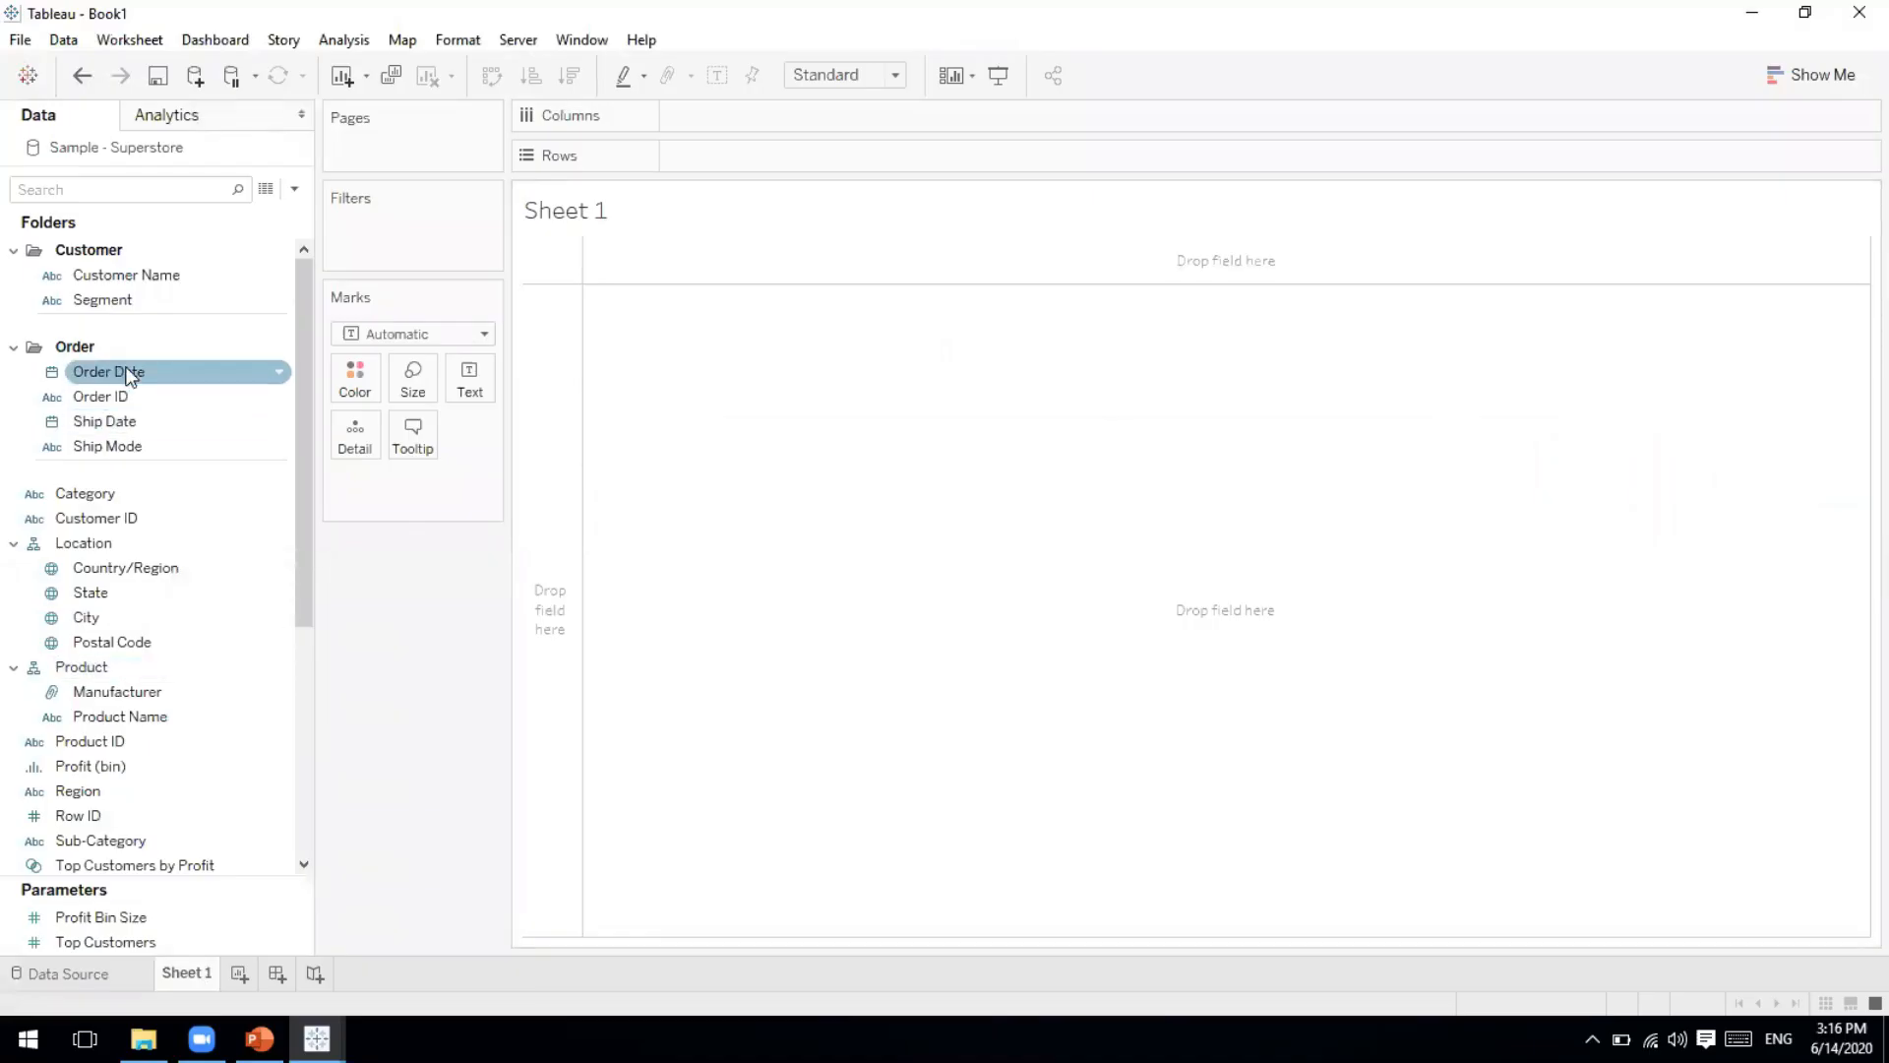
drag(126, 376, 766, 118)
mouse_move(562, 286)
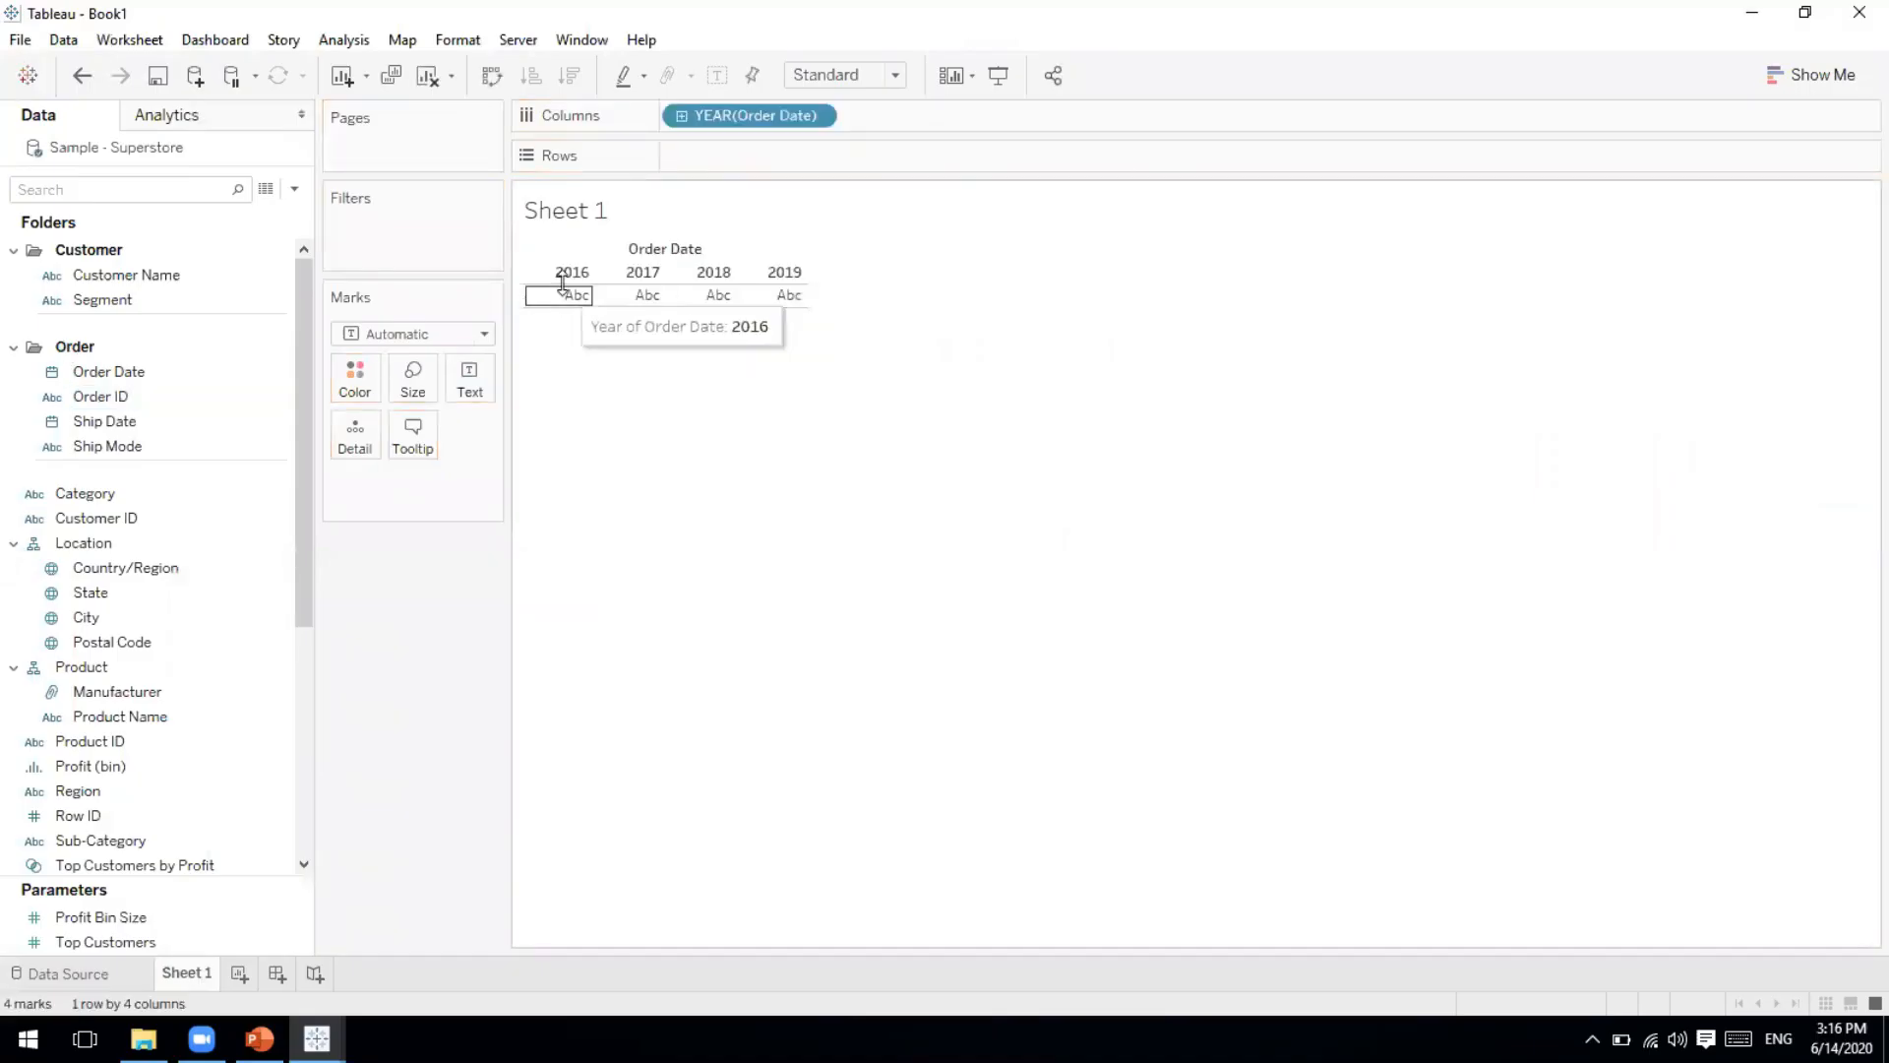
mouse_move(771, 284)
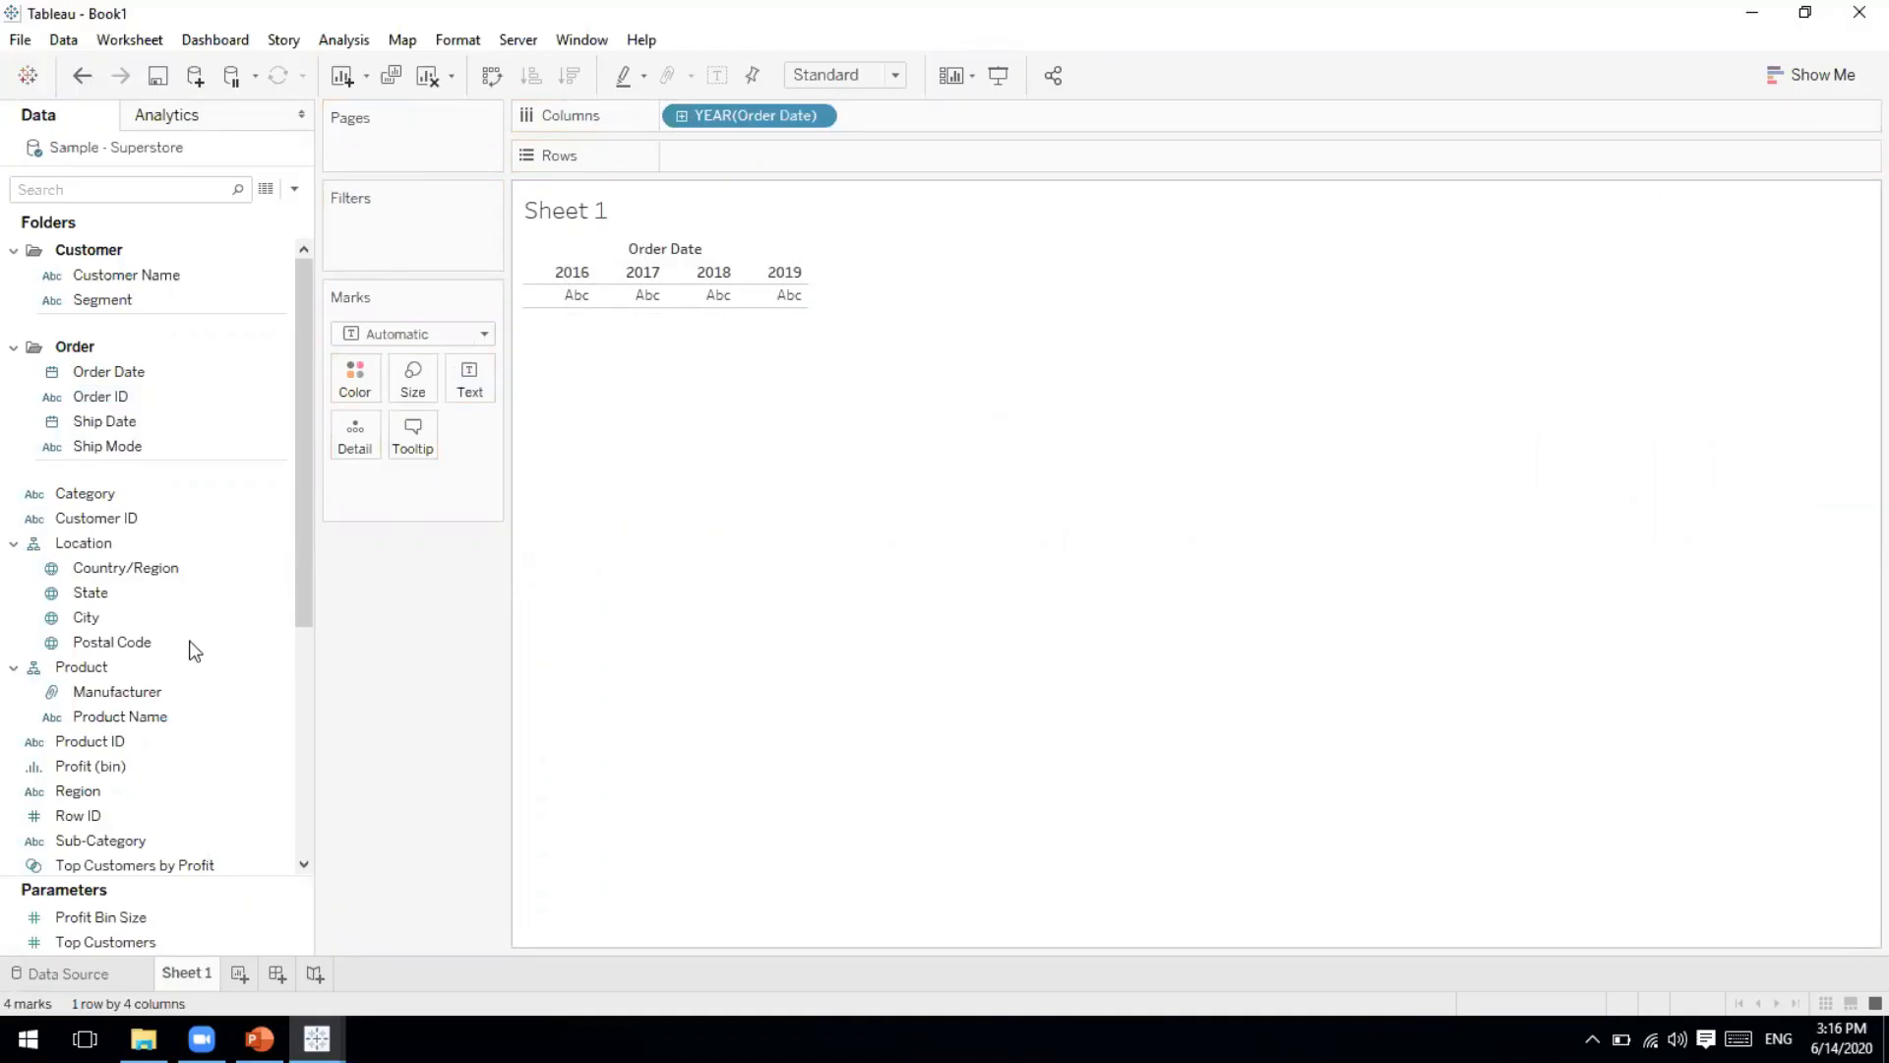
Add Sales to the view as a sum and place it on Rows against the order years.
click(94, 736)
drag(305, 588, 305, 728)
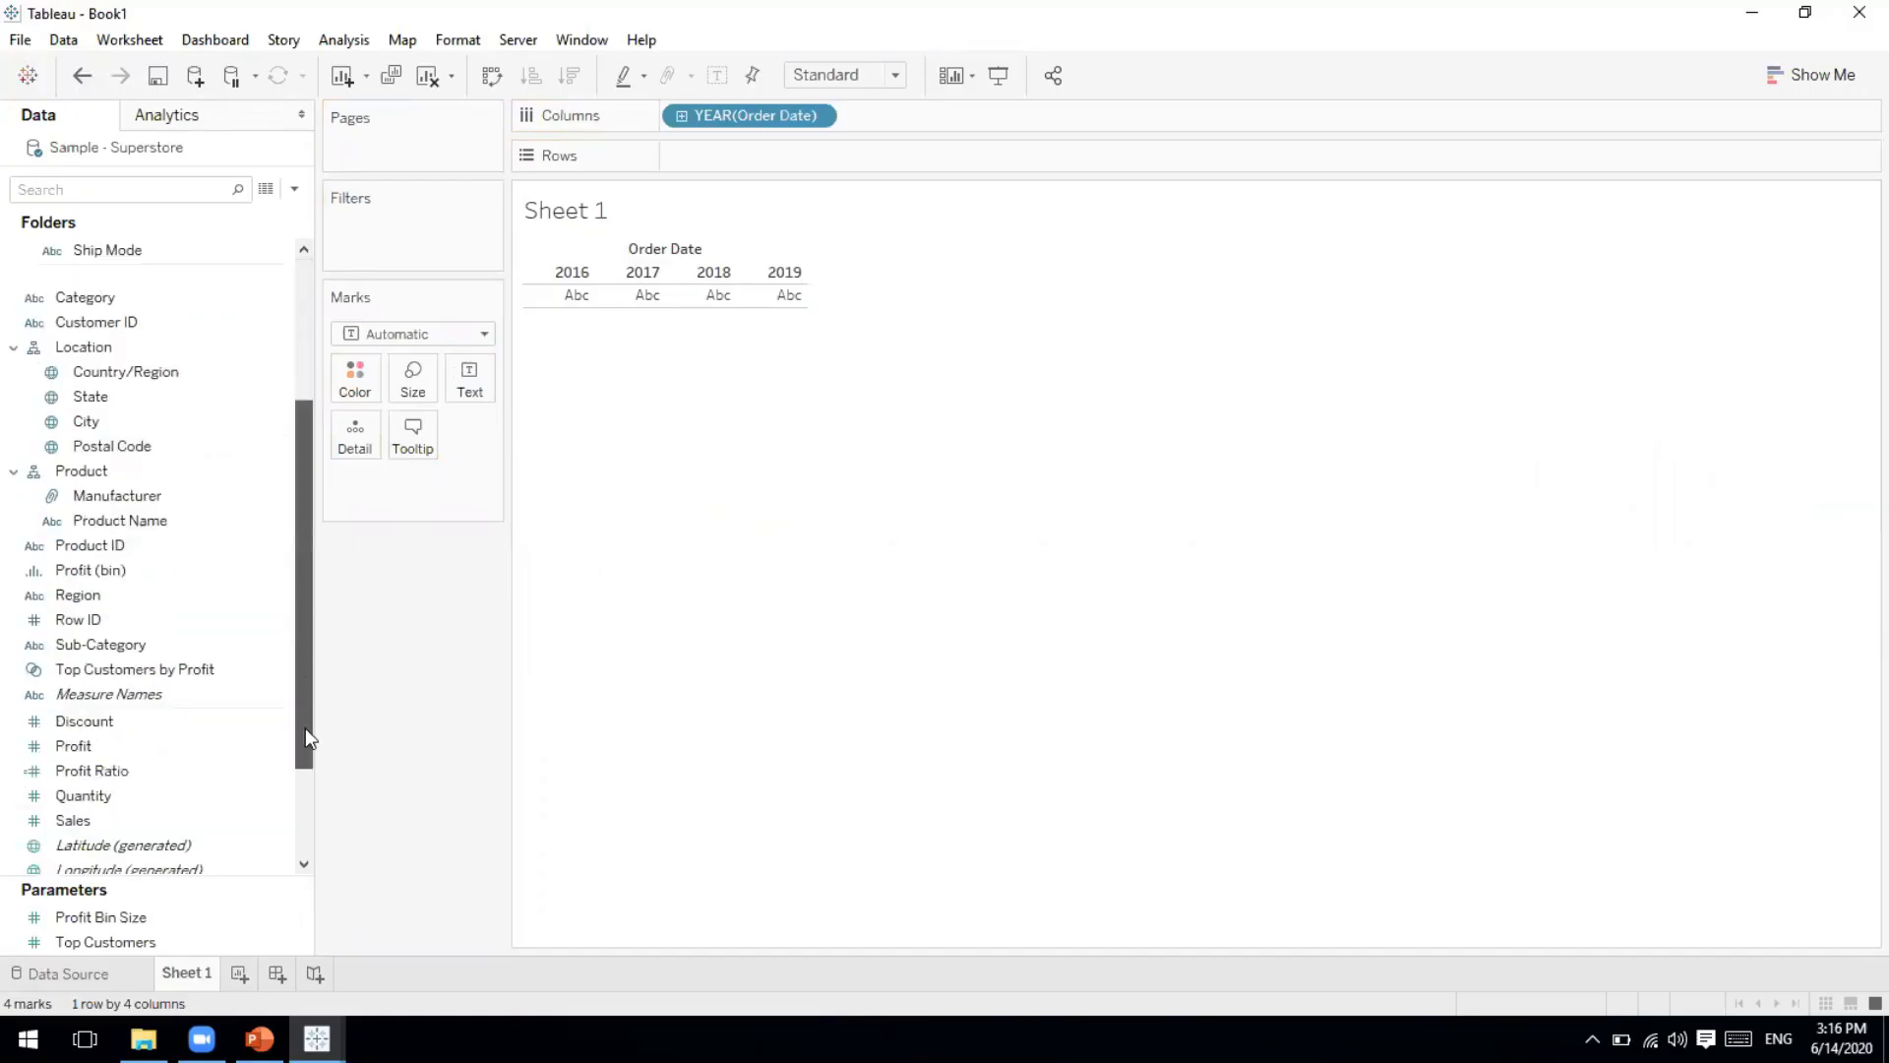
click(45, 799)
drag(40, 817, 580, 308)
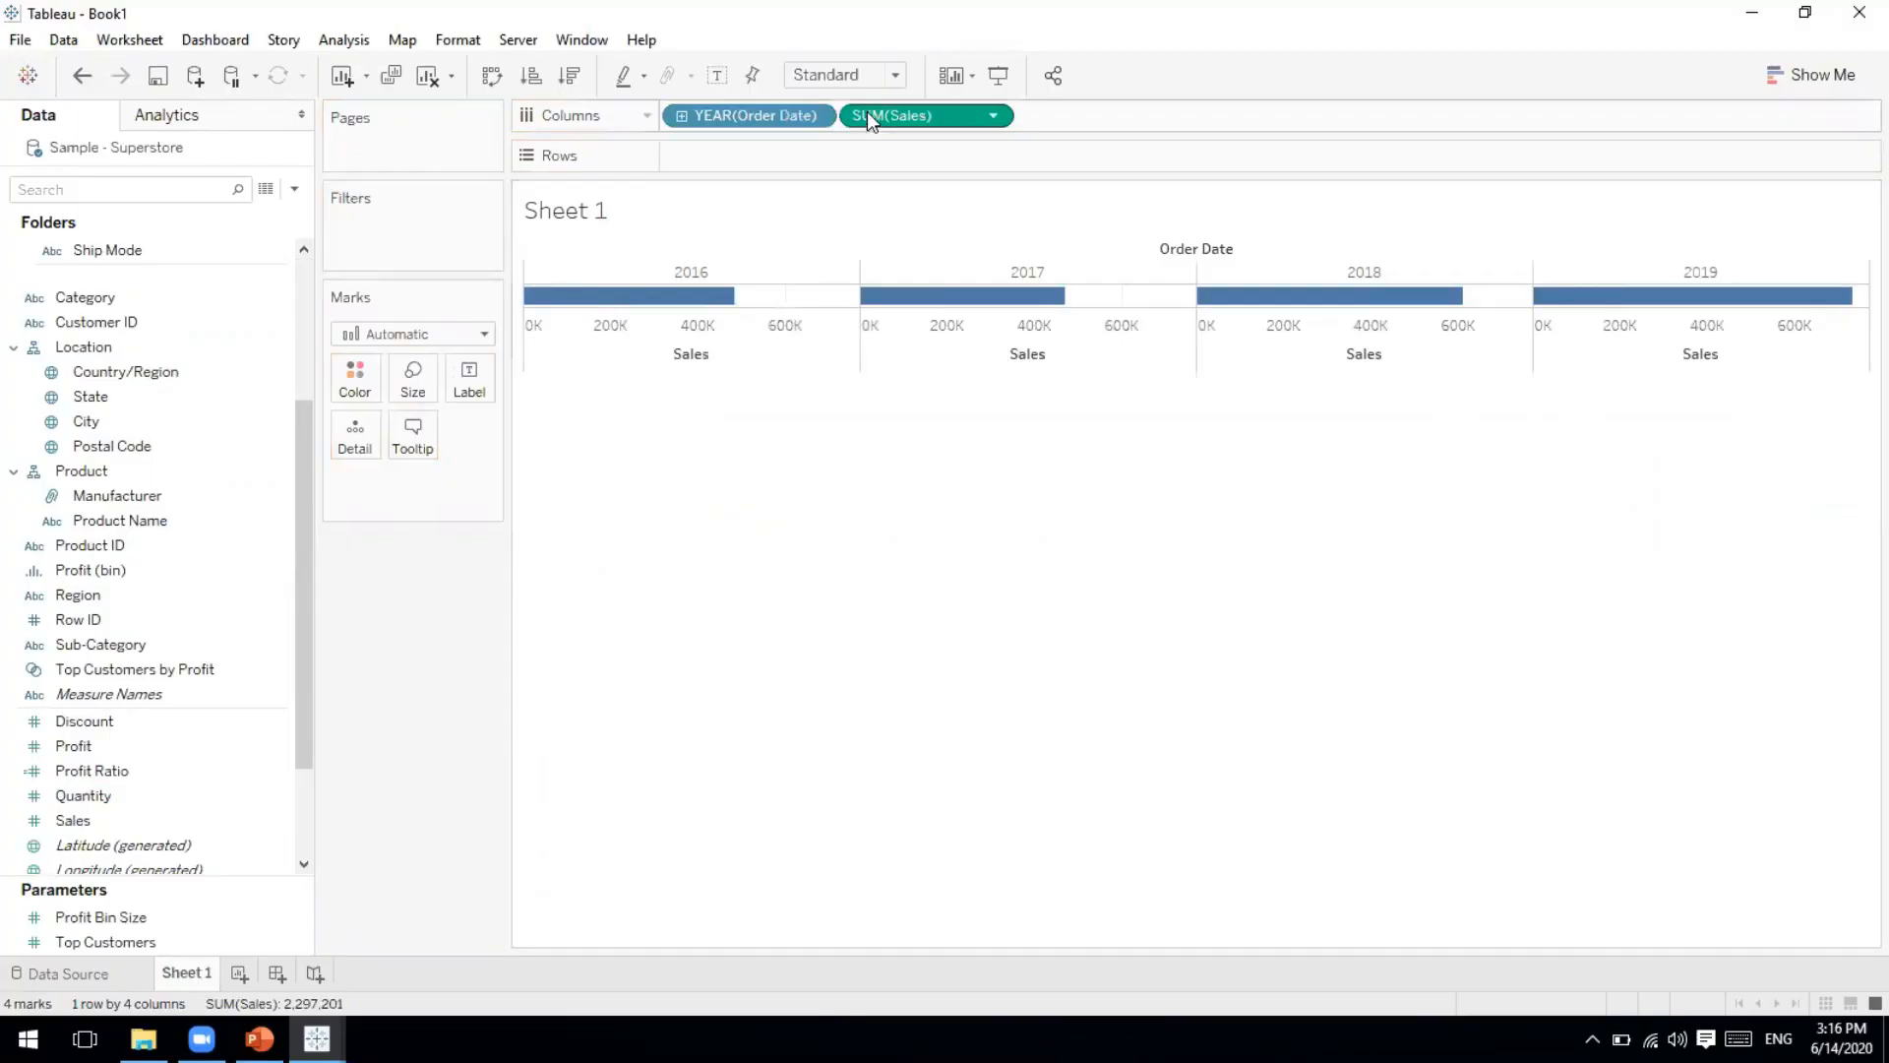
drag(866, 113, 726, 155)
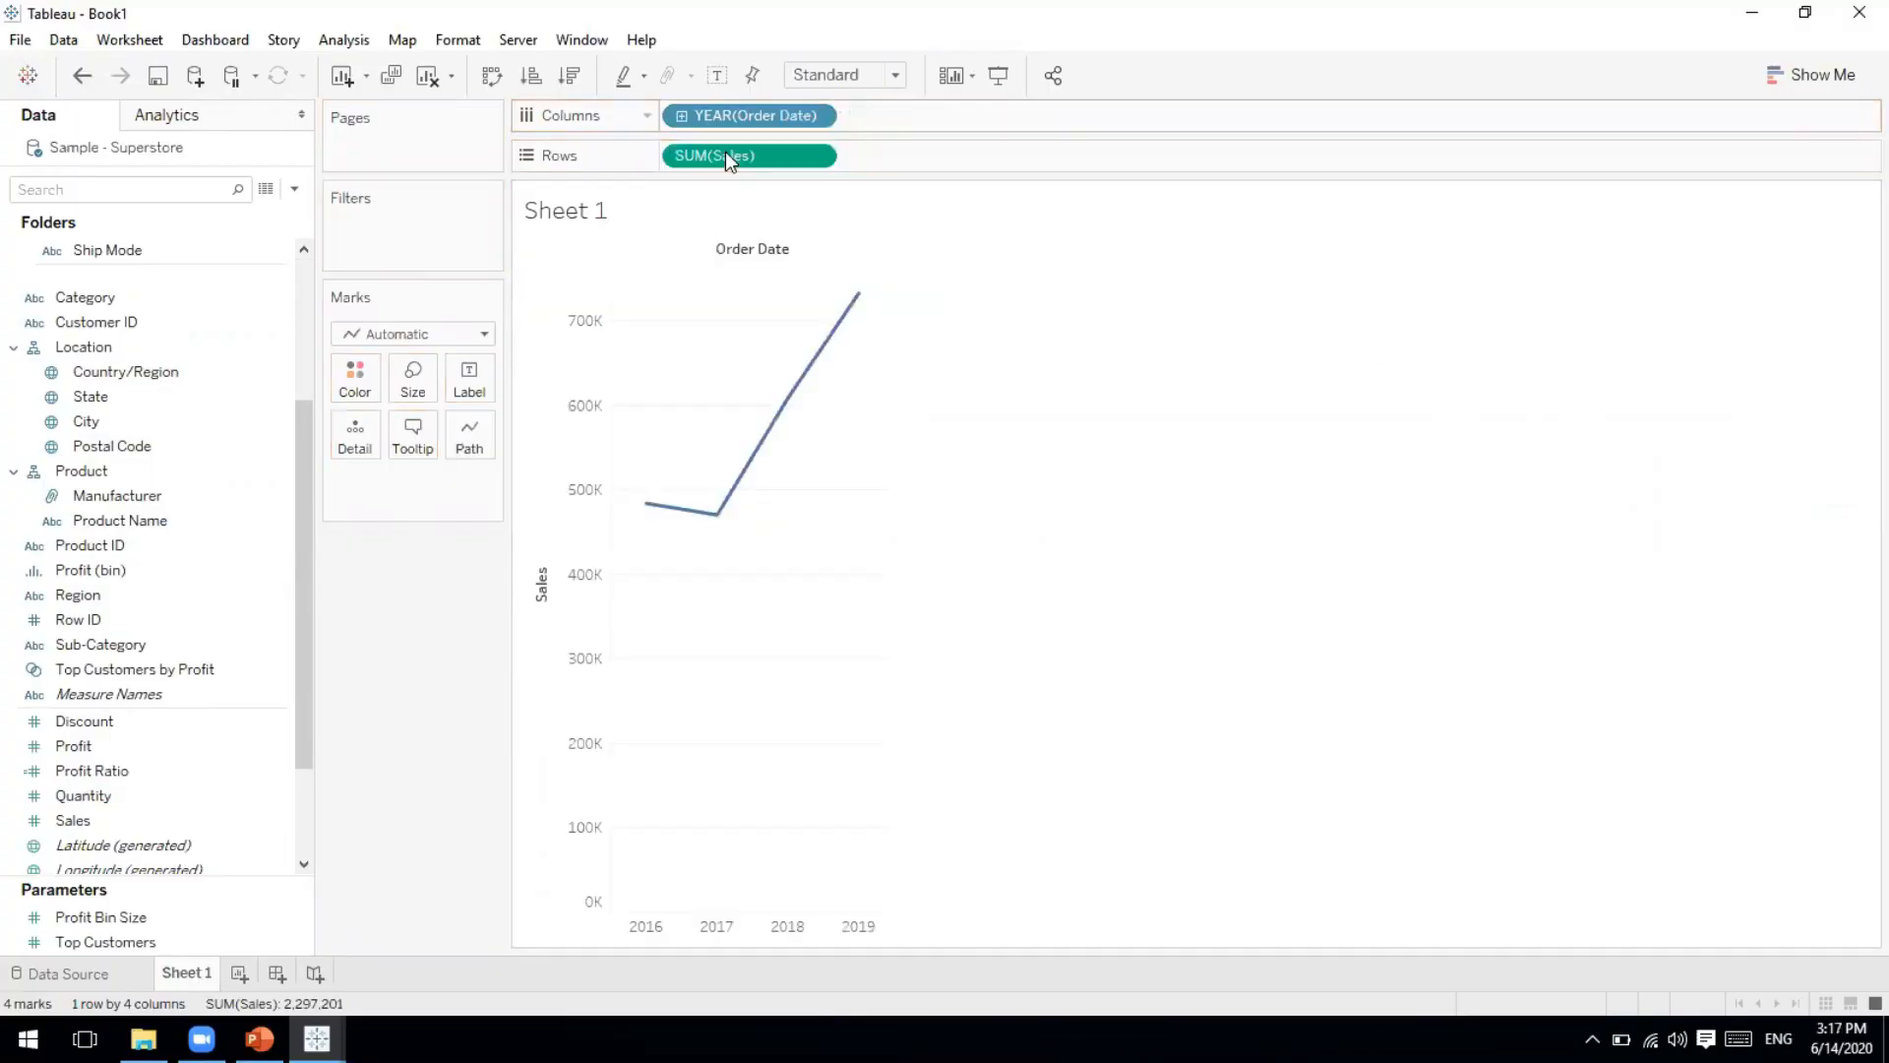
Change the mark type of the yearly Sales chart to Bar and inspect the bars for the individual years.
click(481, 335)
click(411, 390)
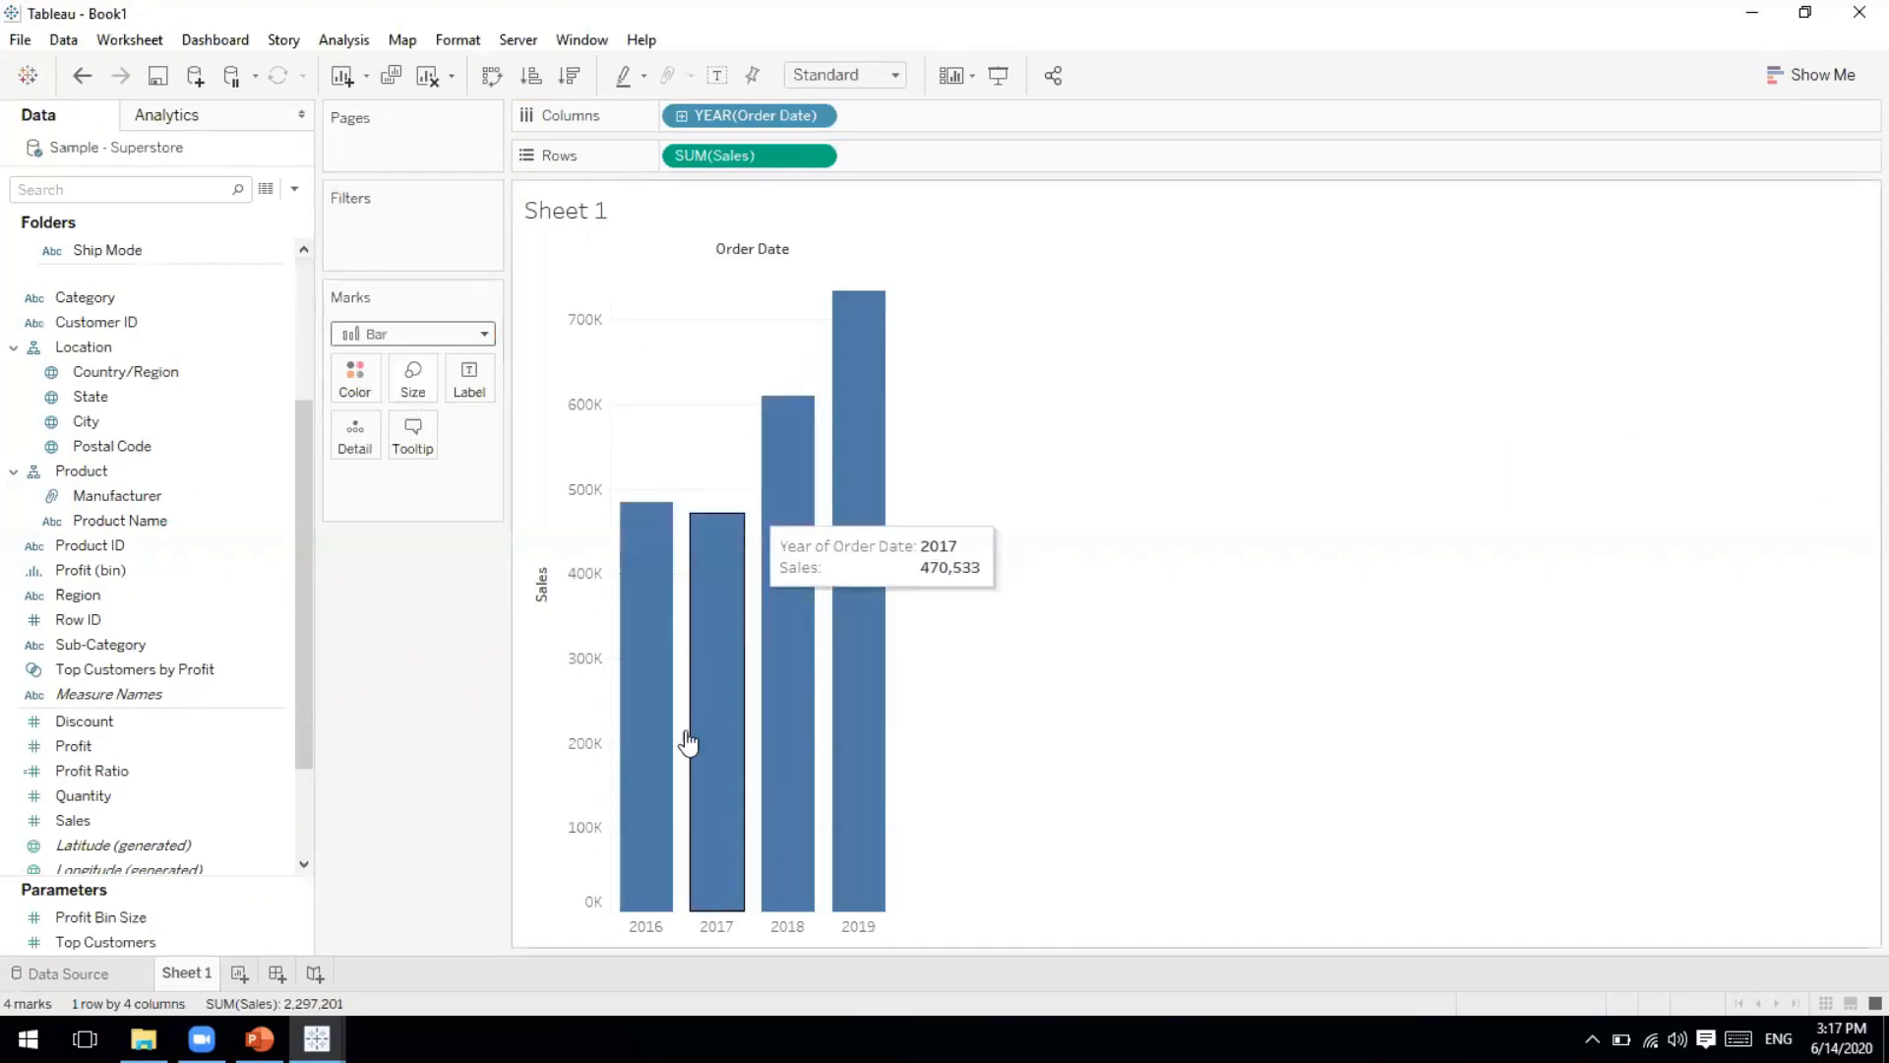
mouse_move(652, 858)
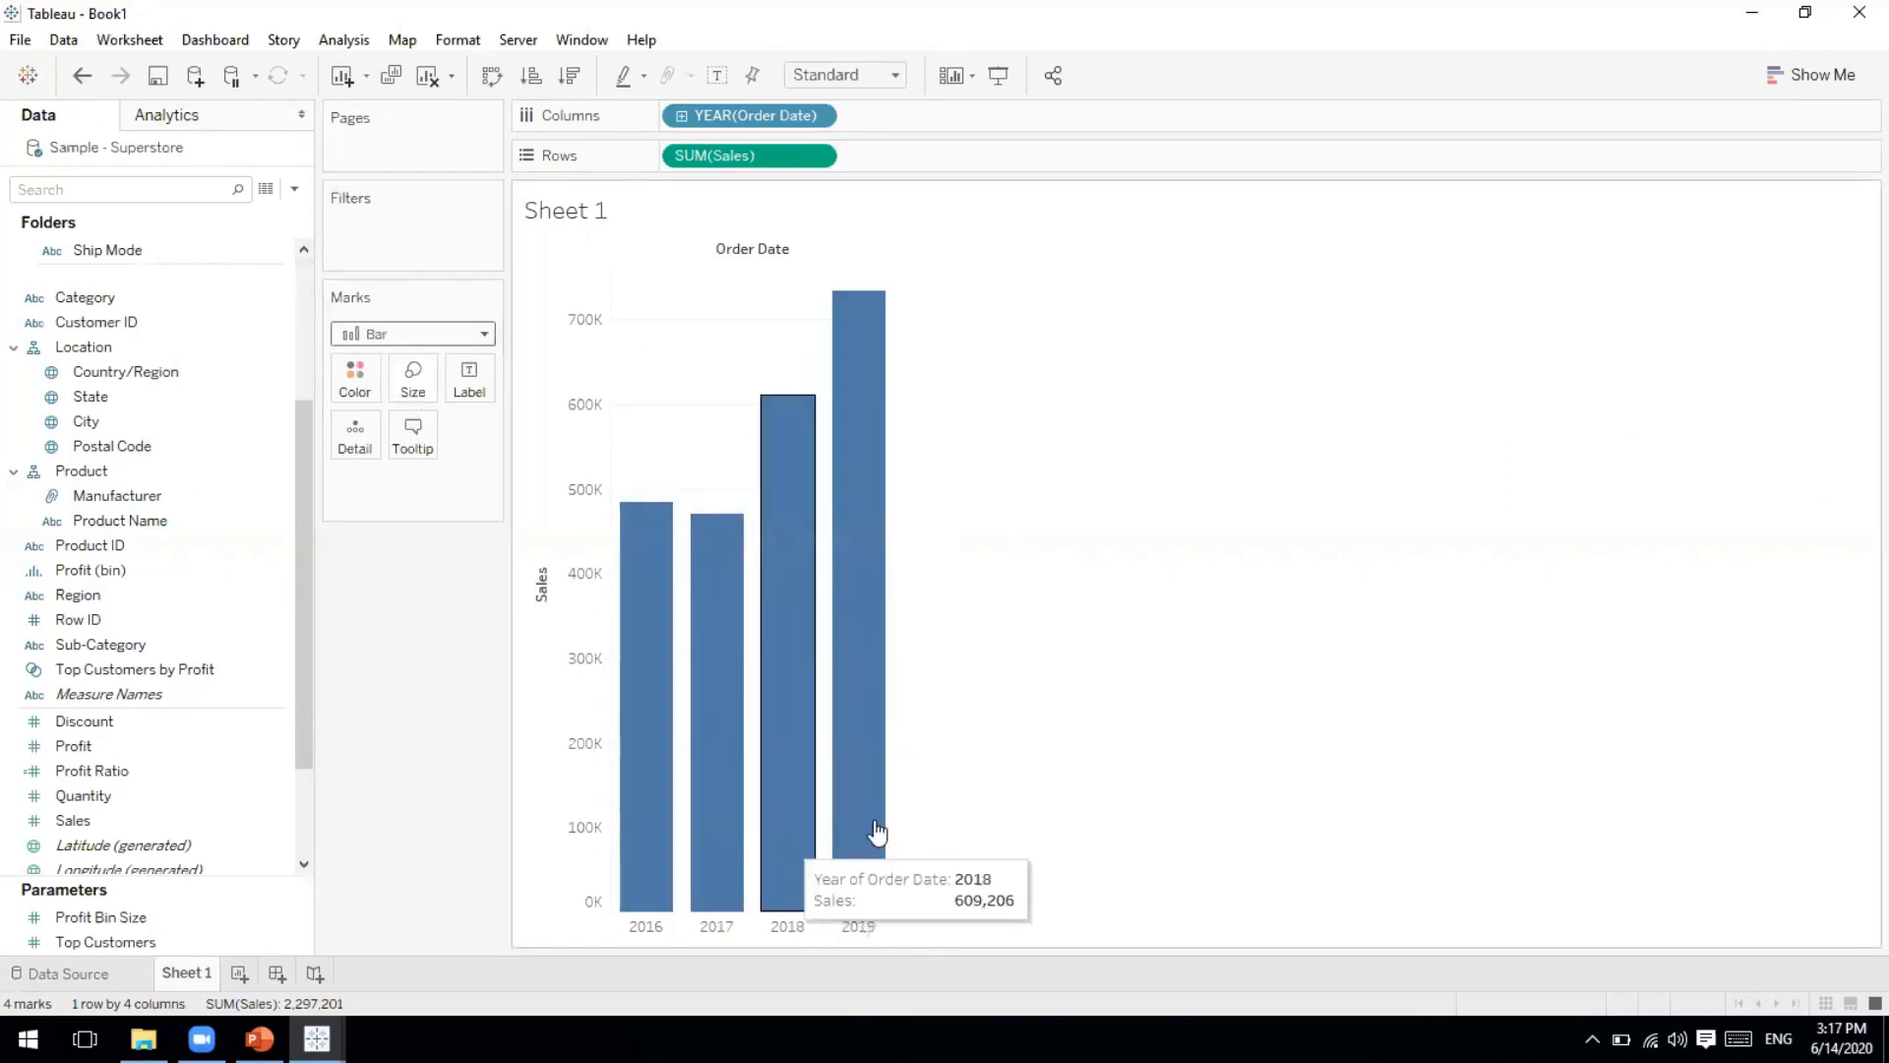
mouse_move(860, 777)
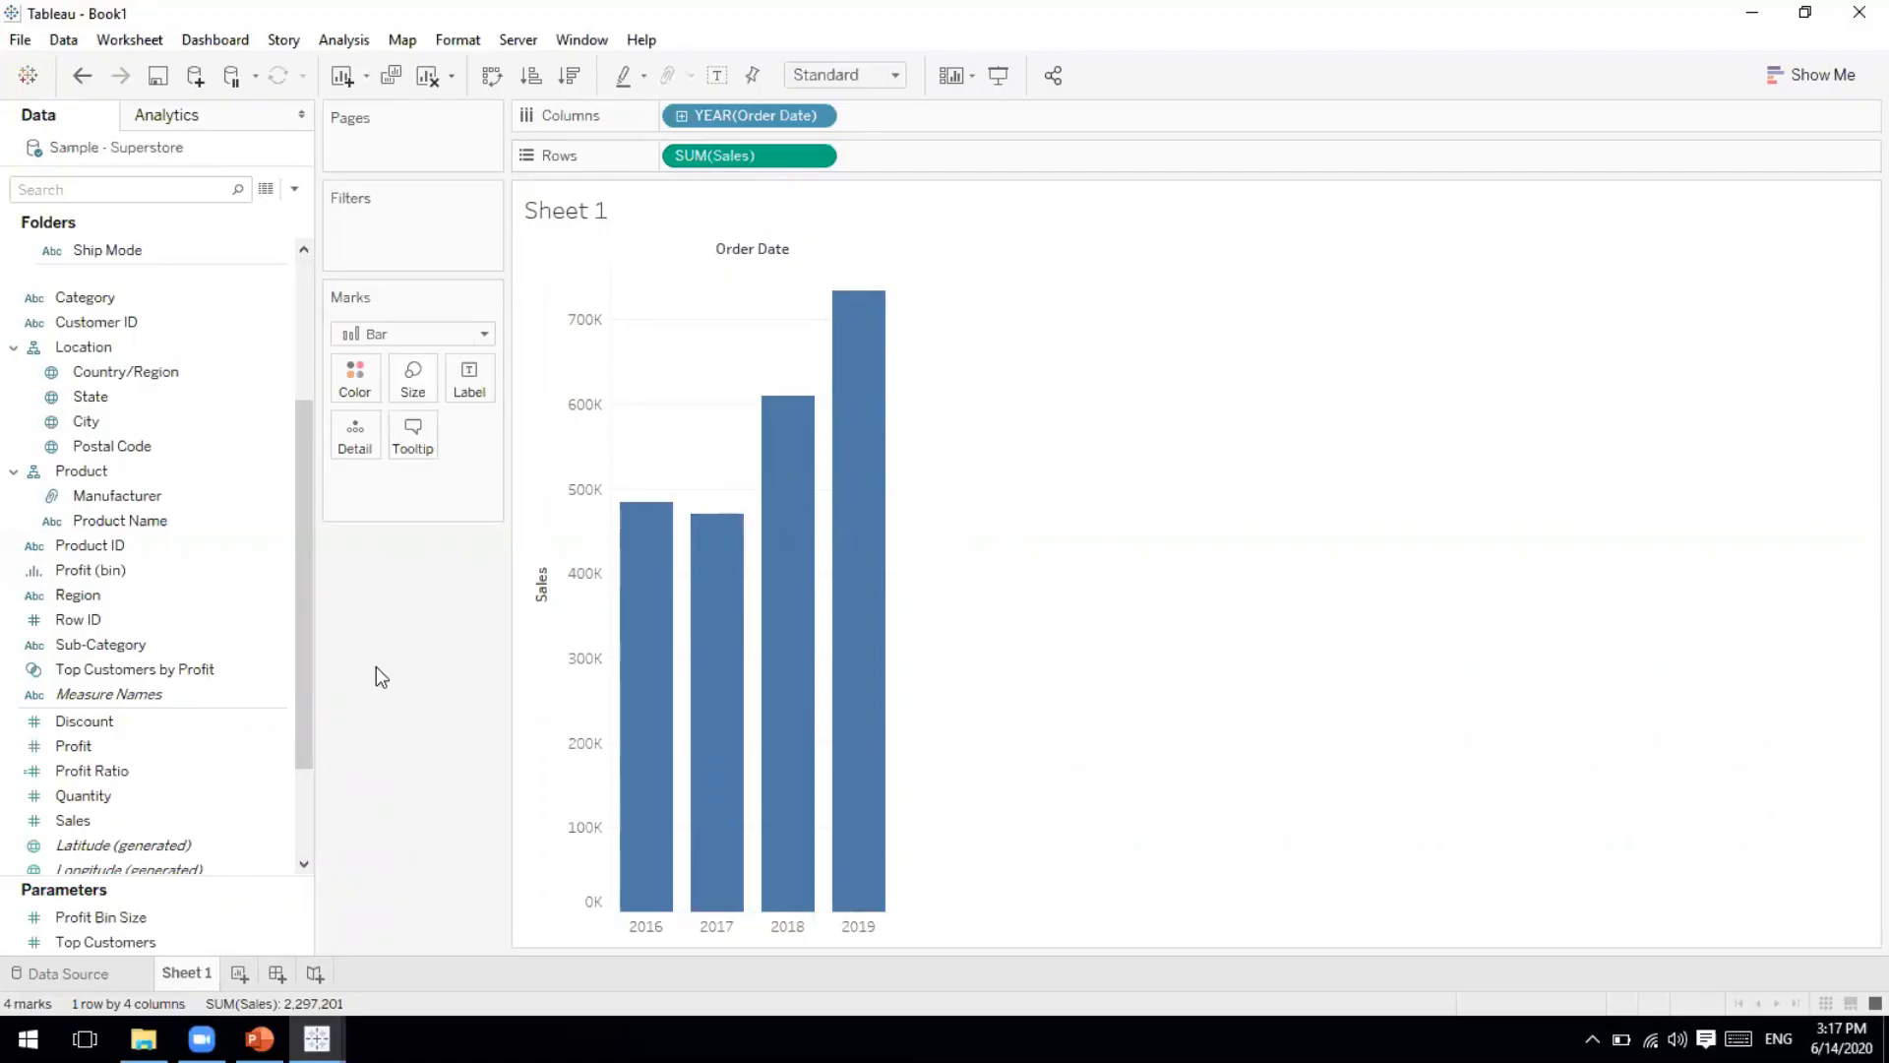
Save the workbook to the Desktop as "demo file" in the Tableau Workbook (*.twb) format.
key(ctrl+s)
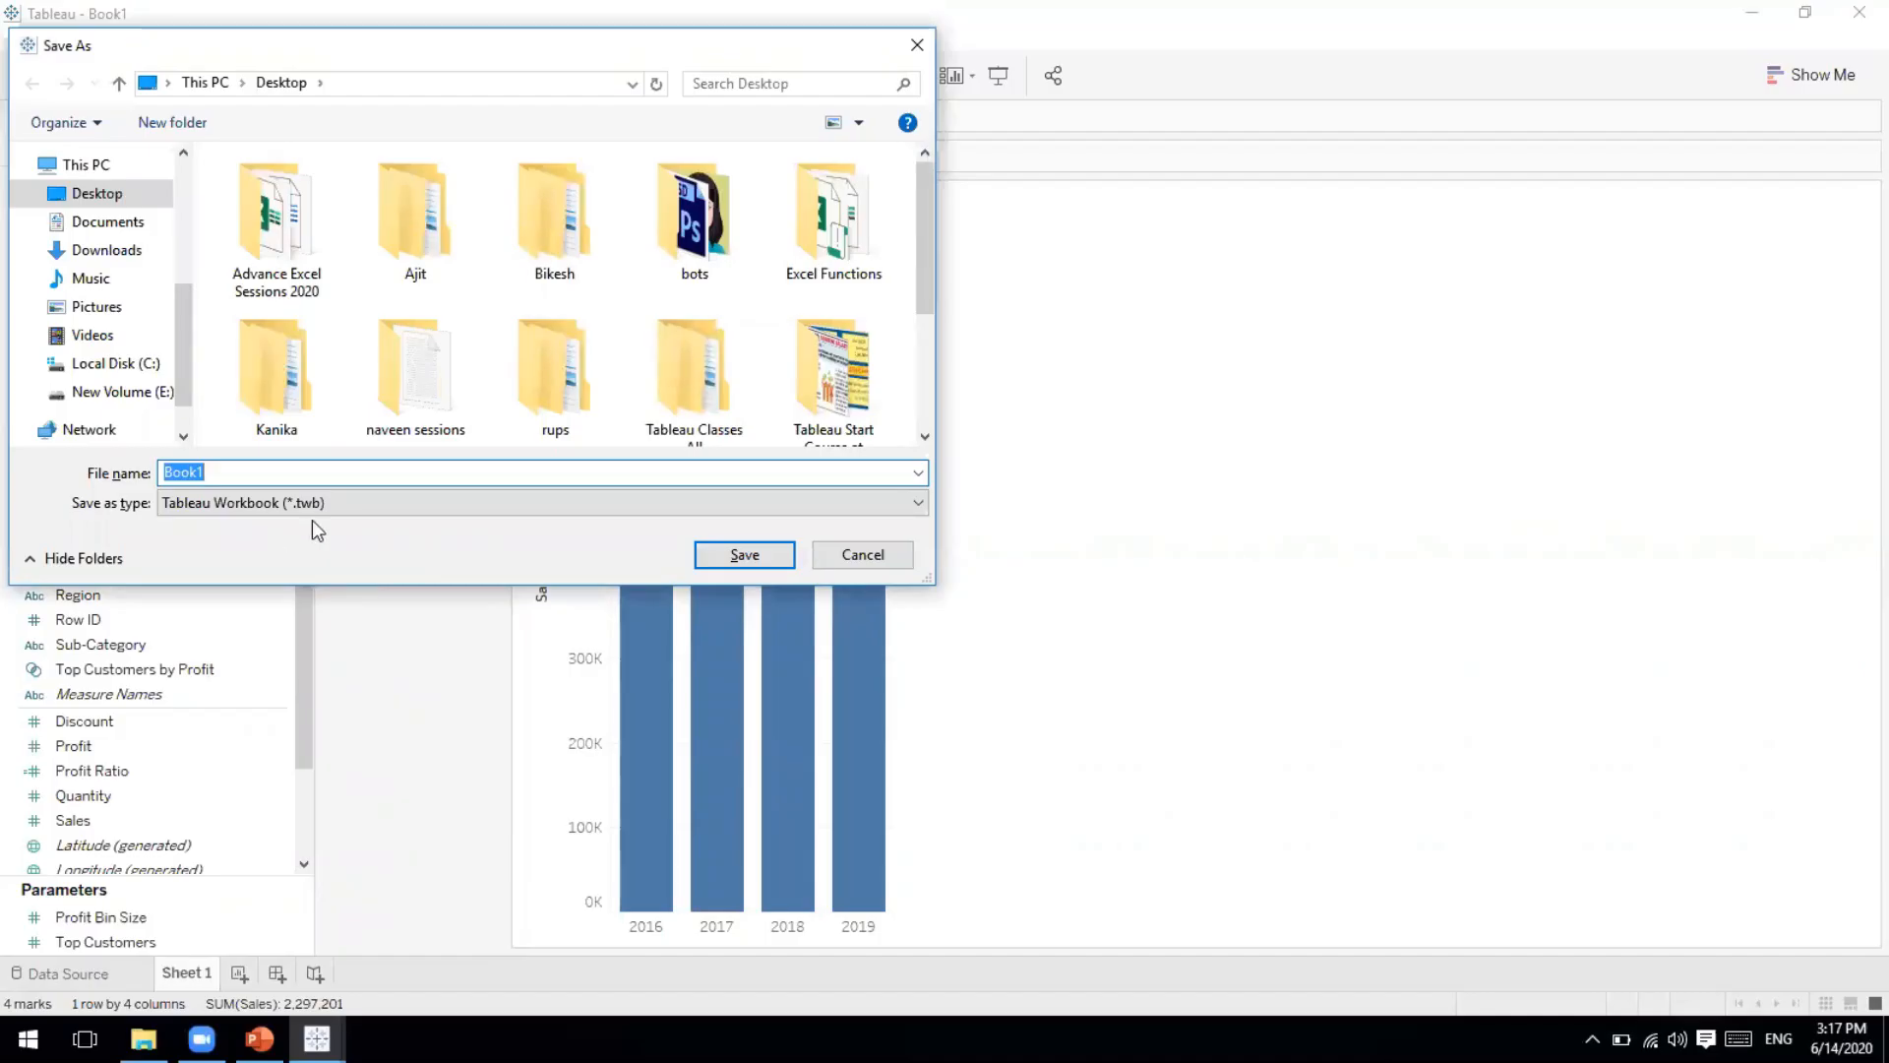
drag(189, 362, 189, 329)
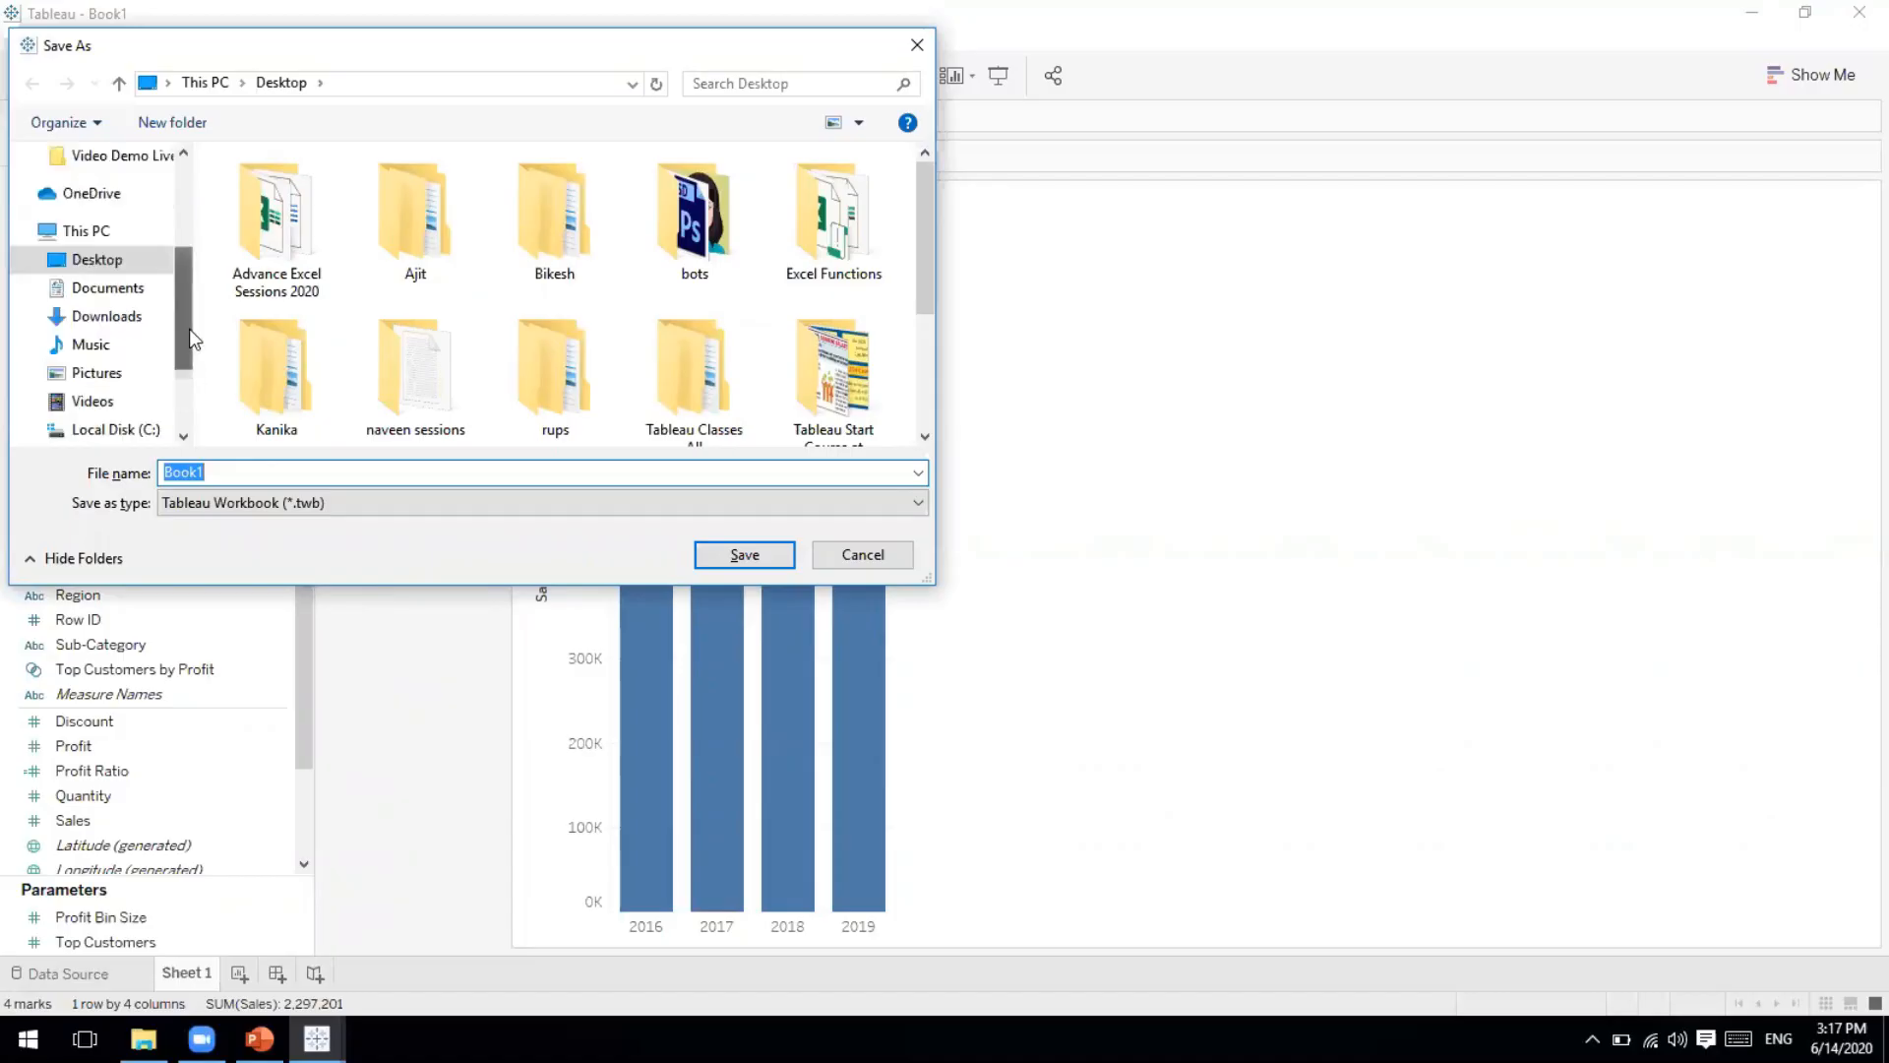
click(251, 500)
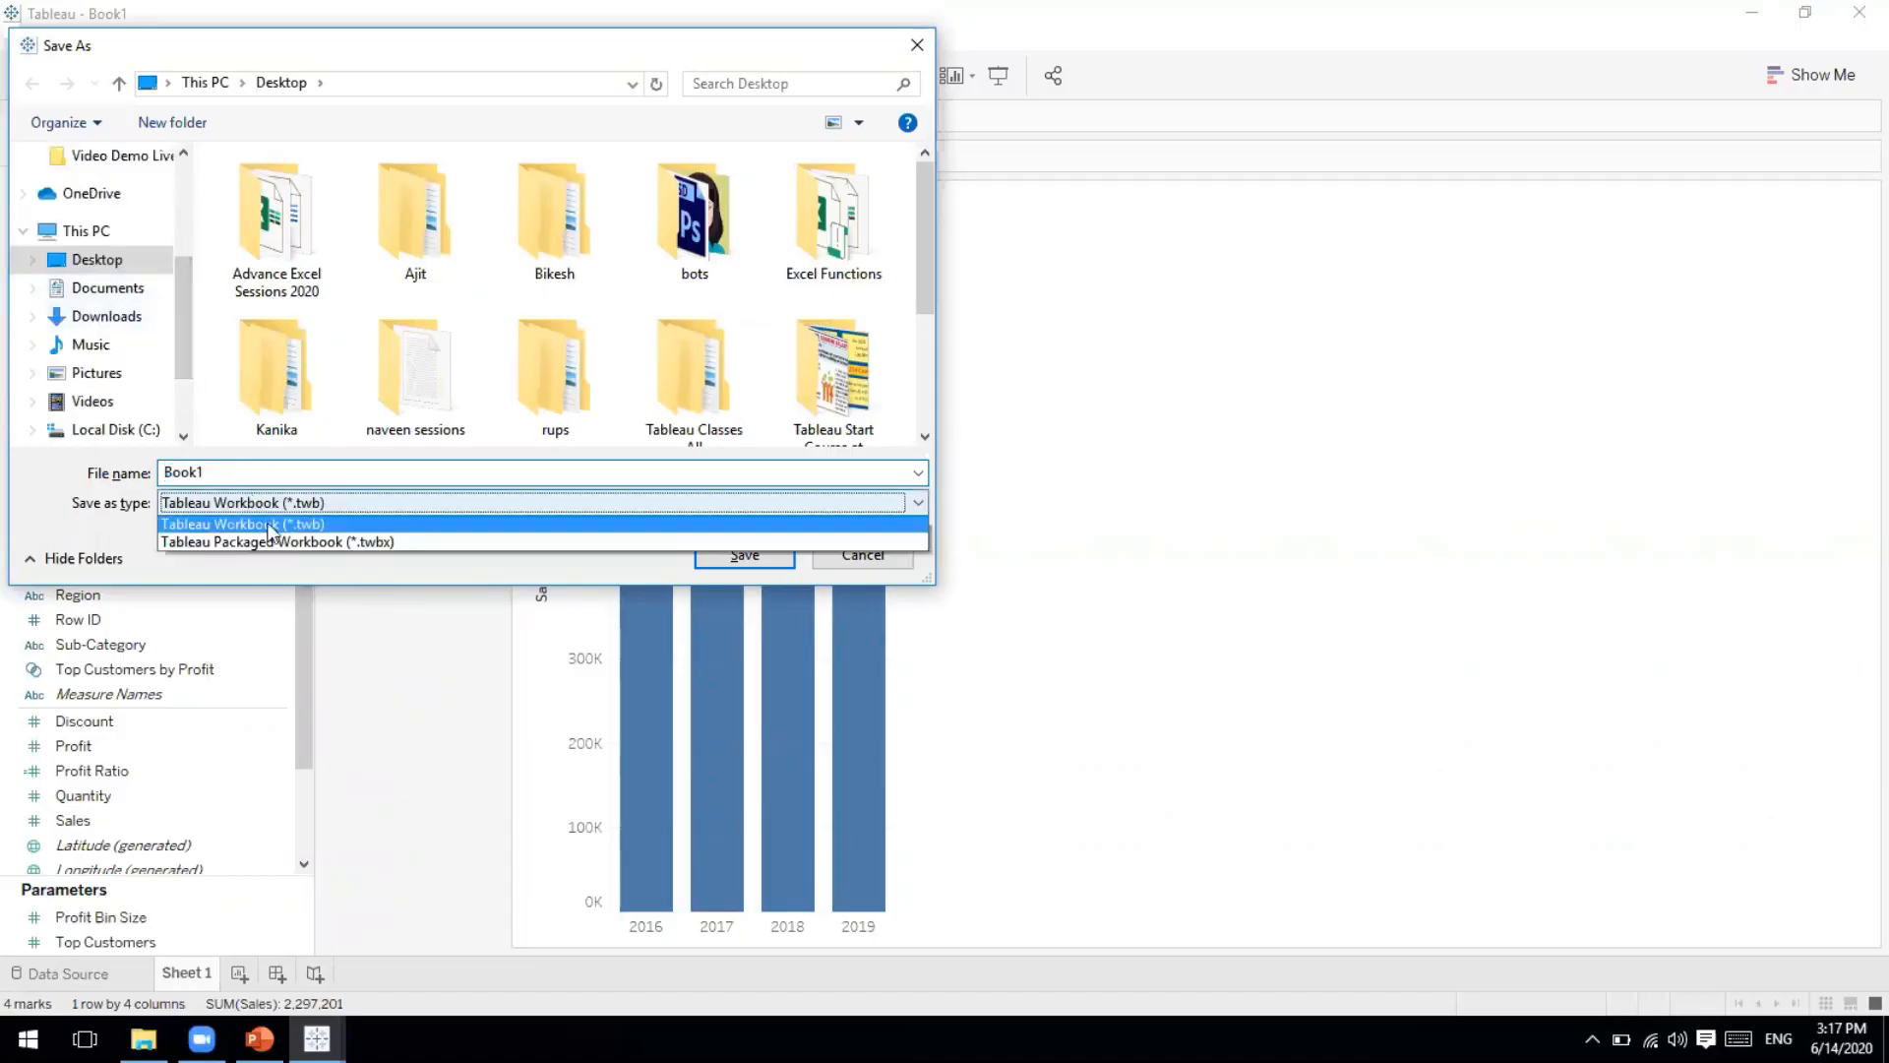
click(275, 519)
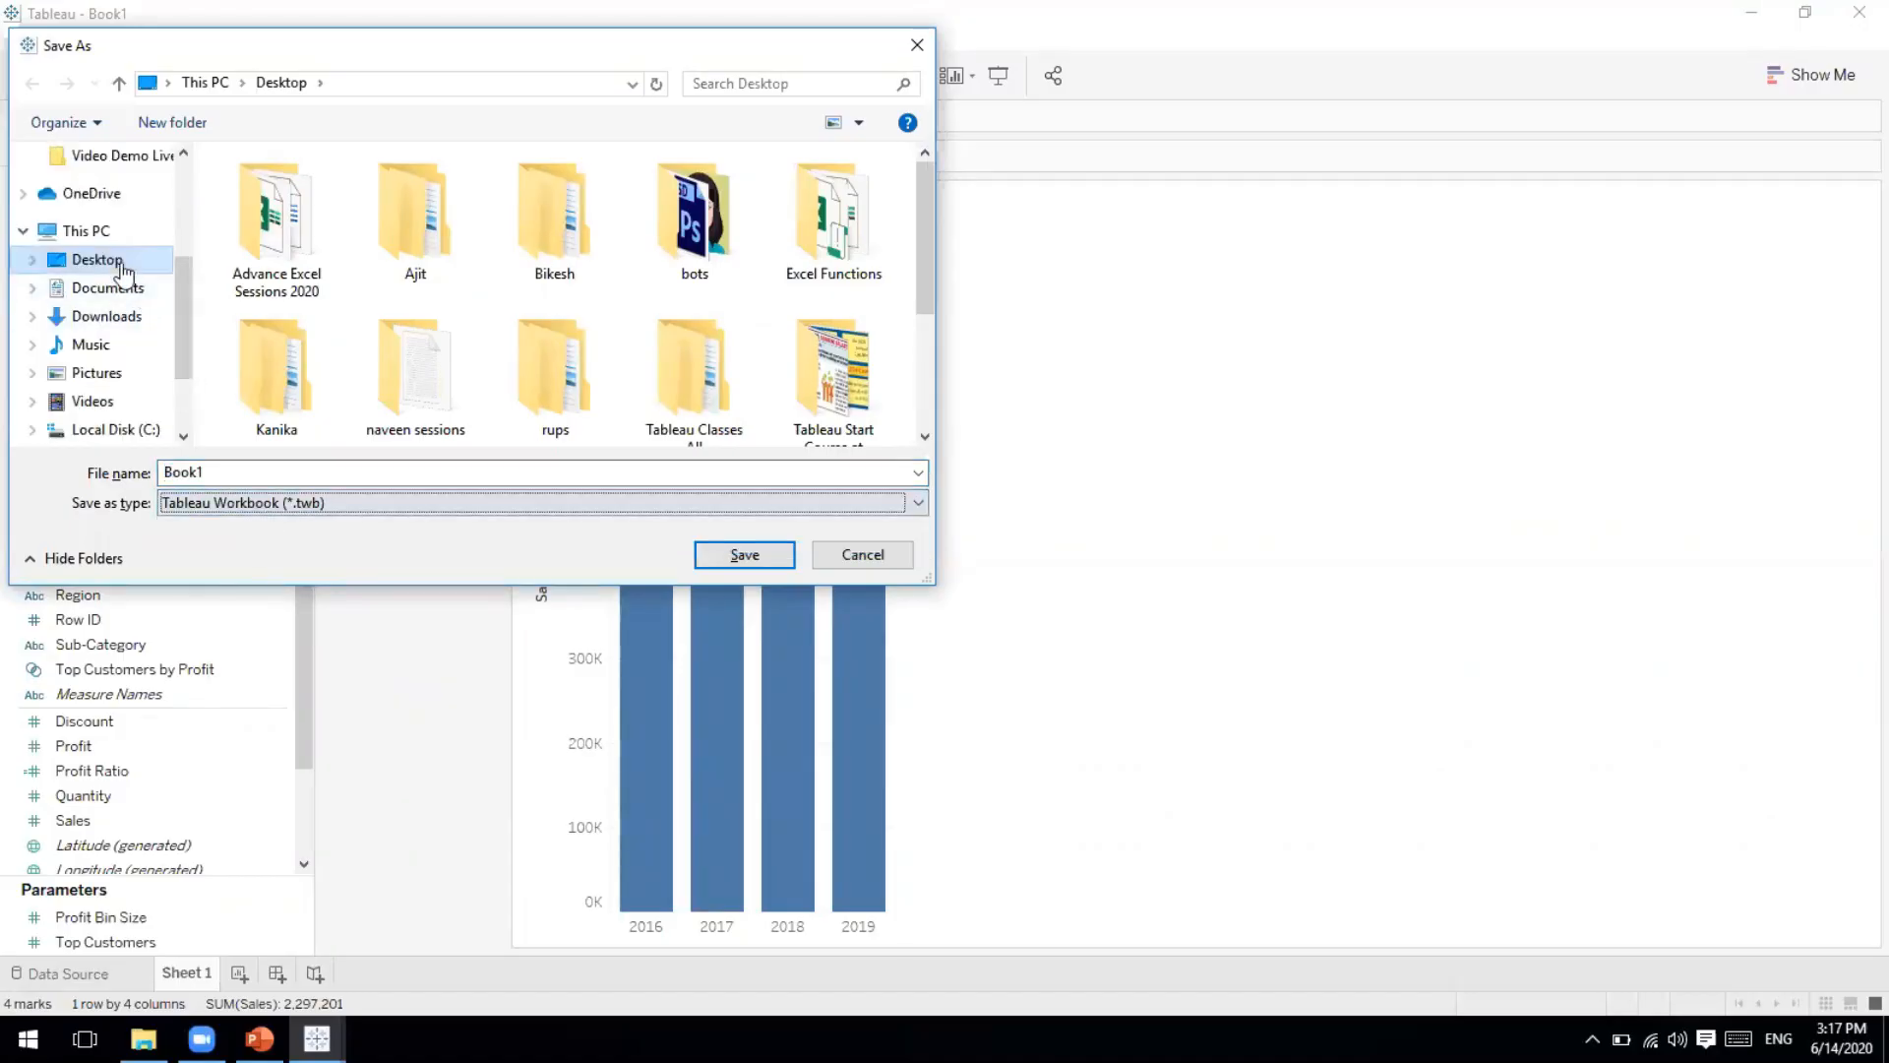
click(224, 481)
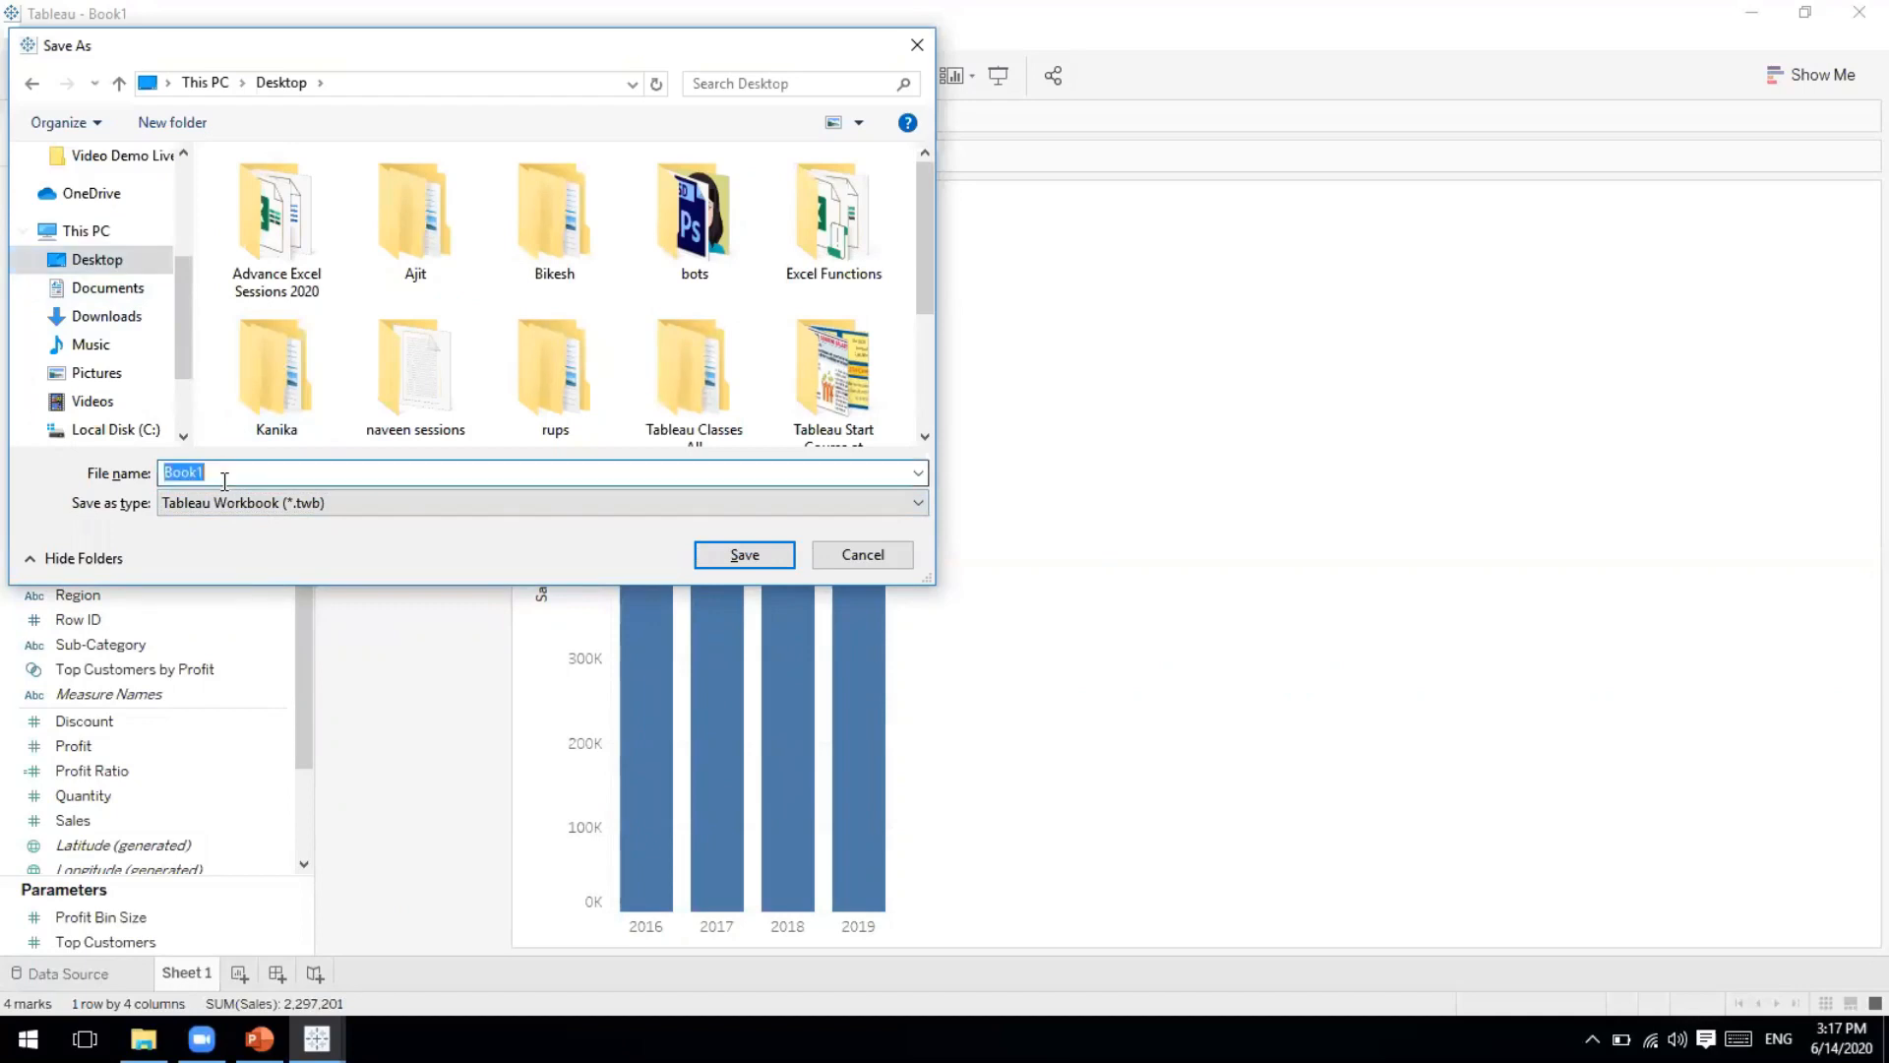
text(demo file)
click(745, 554)
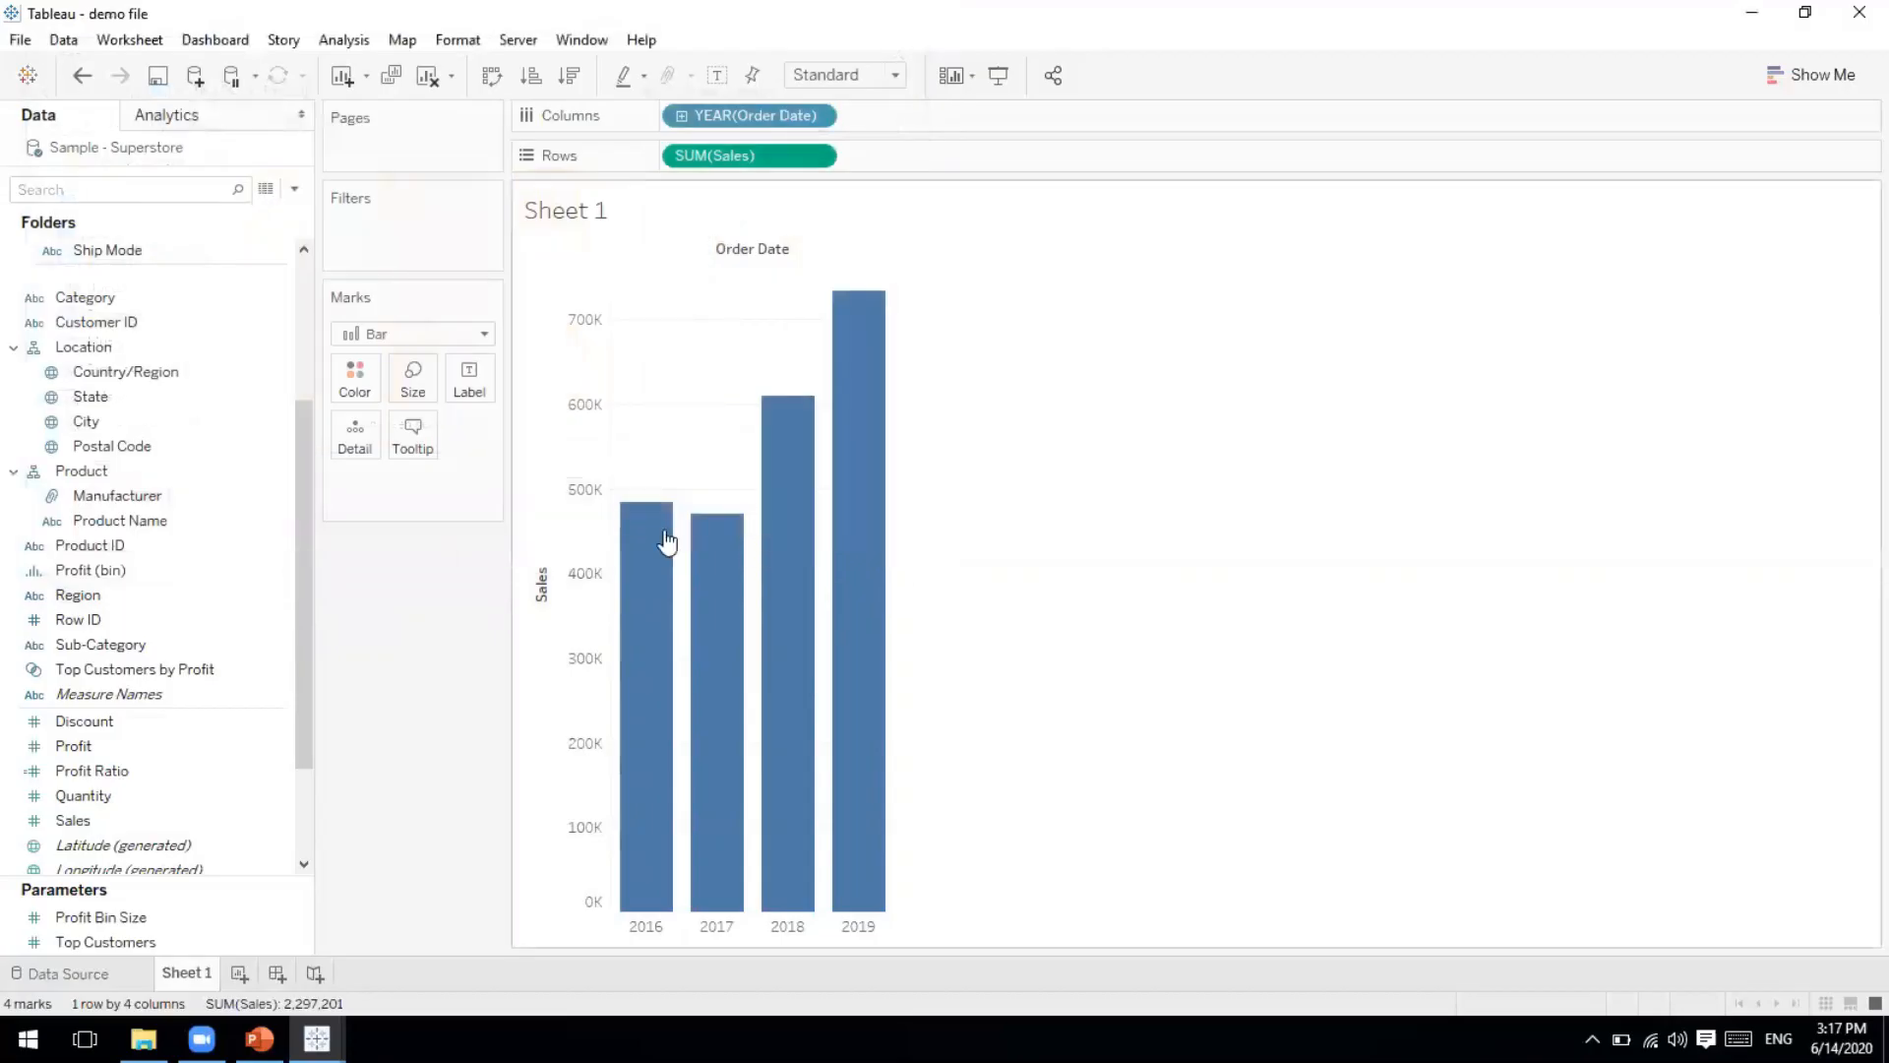
Check the Sample - Superstore connection on the data source page and return to Sheet 1.
mouse_move(665, 539)
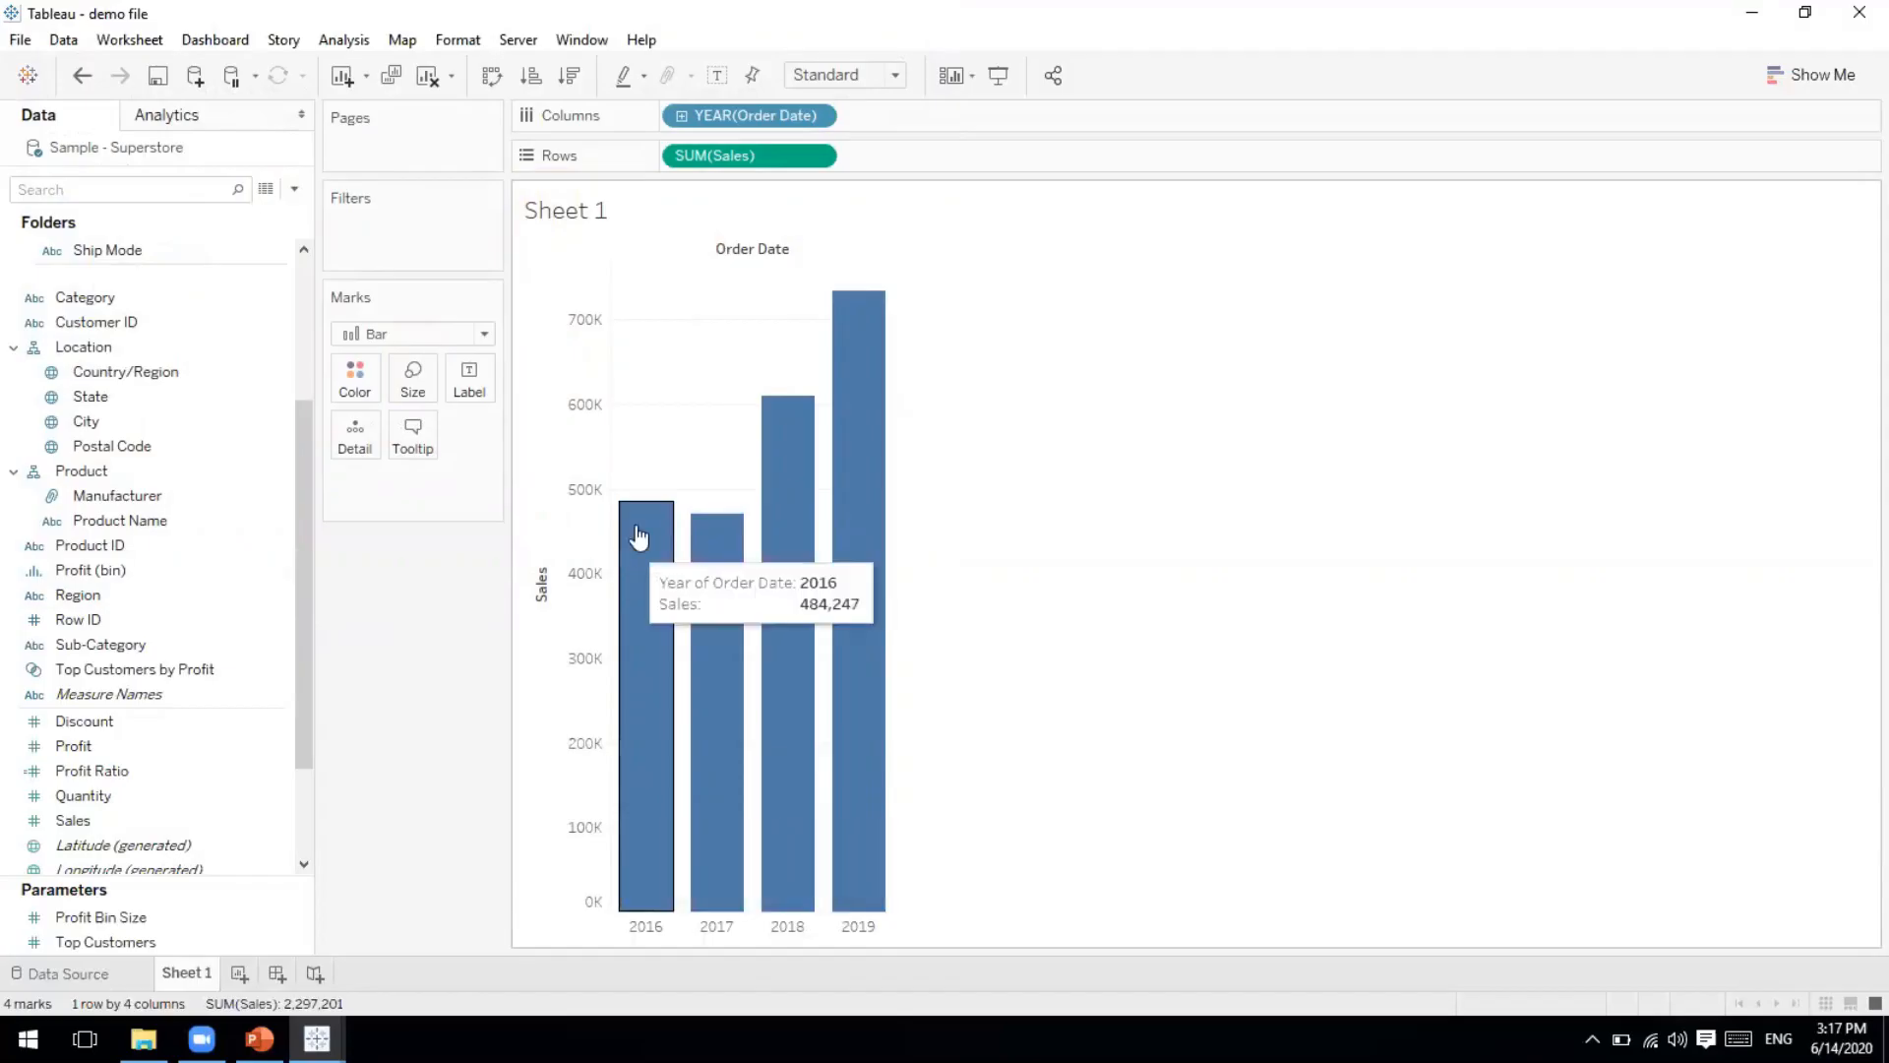
mouse_move(813, 473)
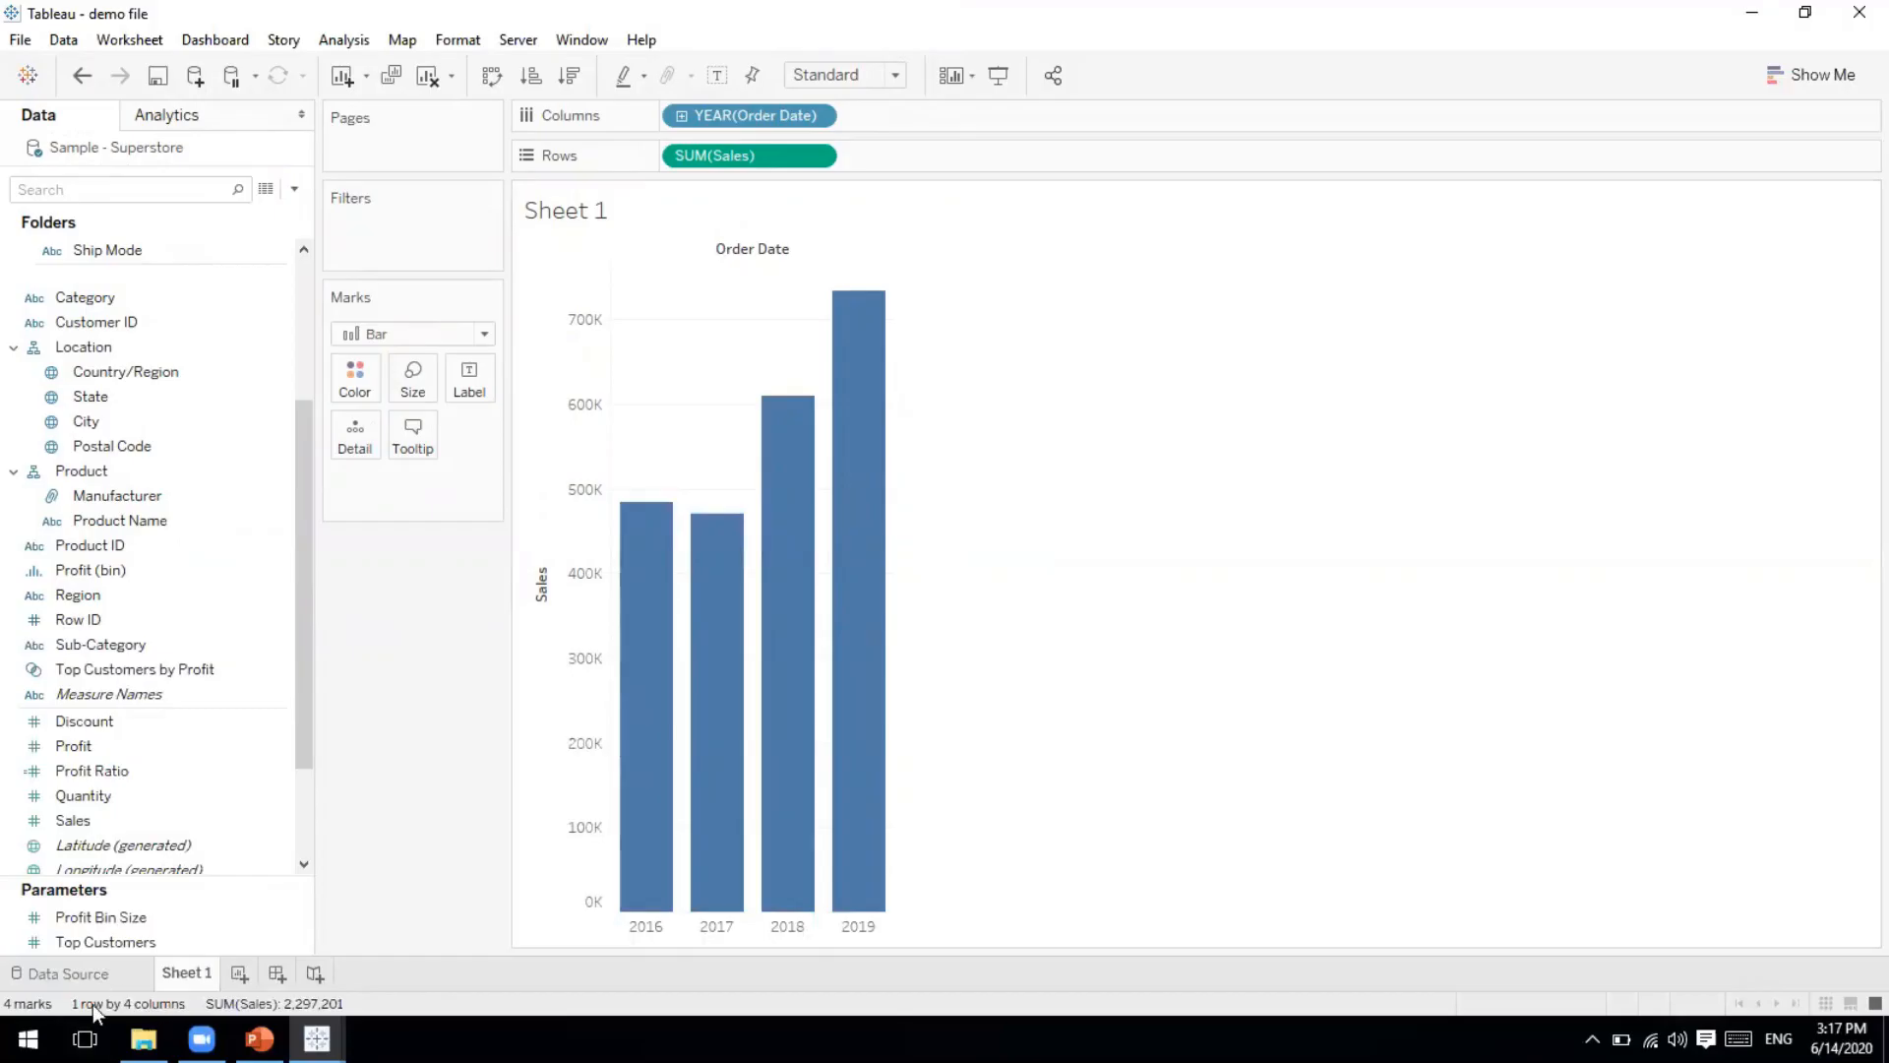
click(74, 973)
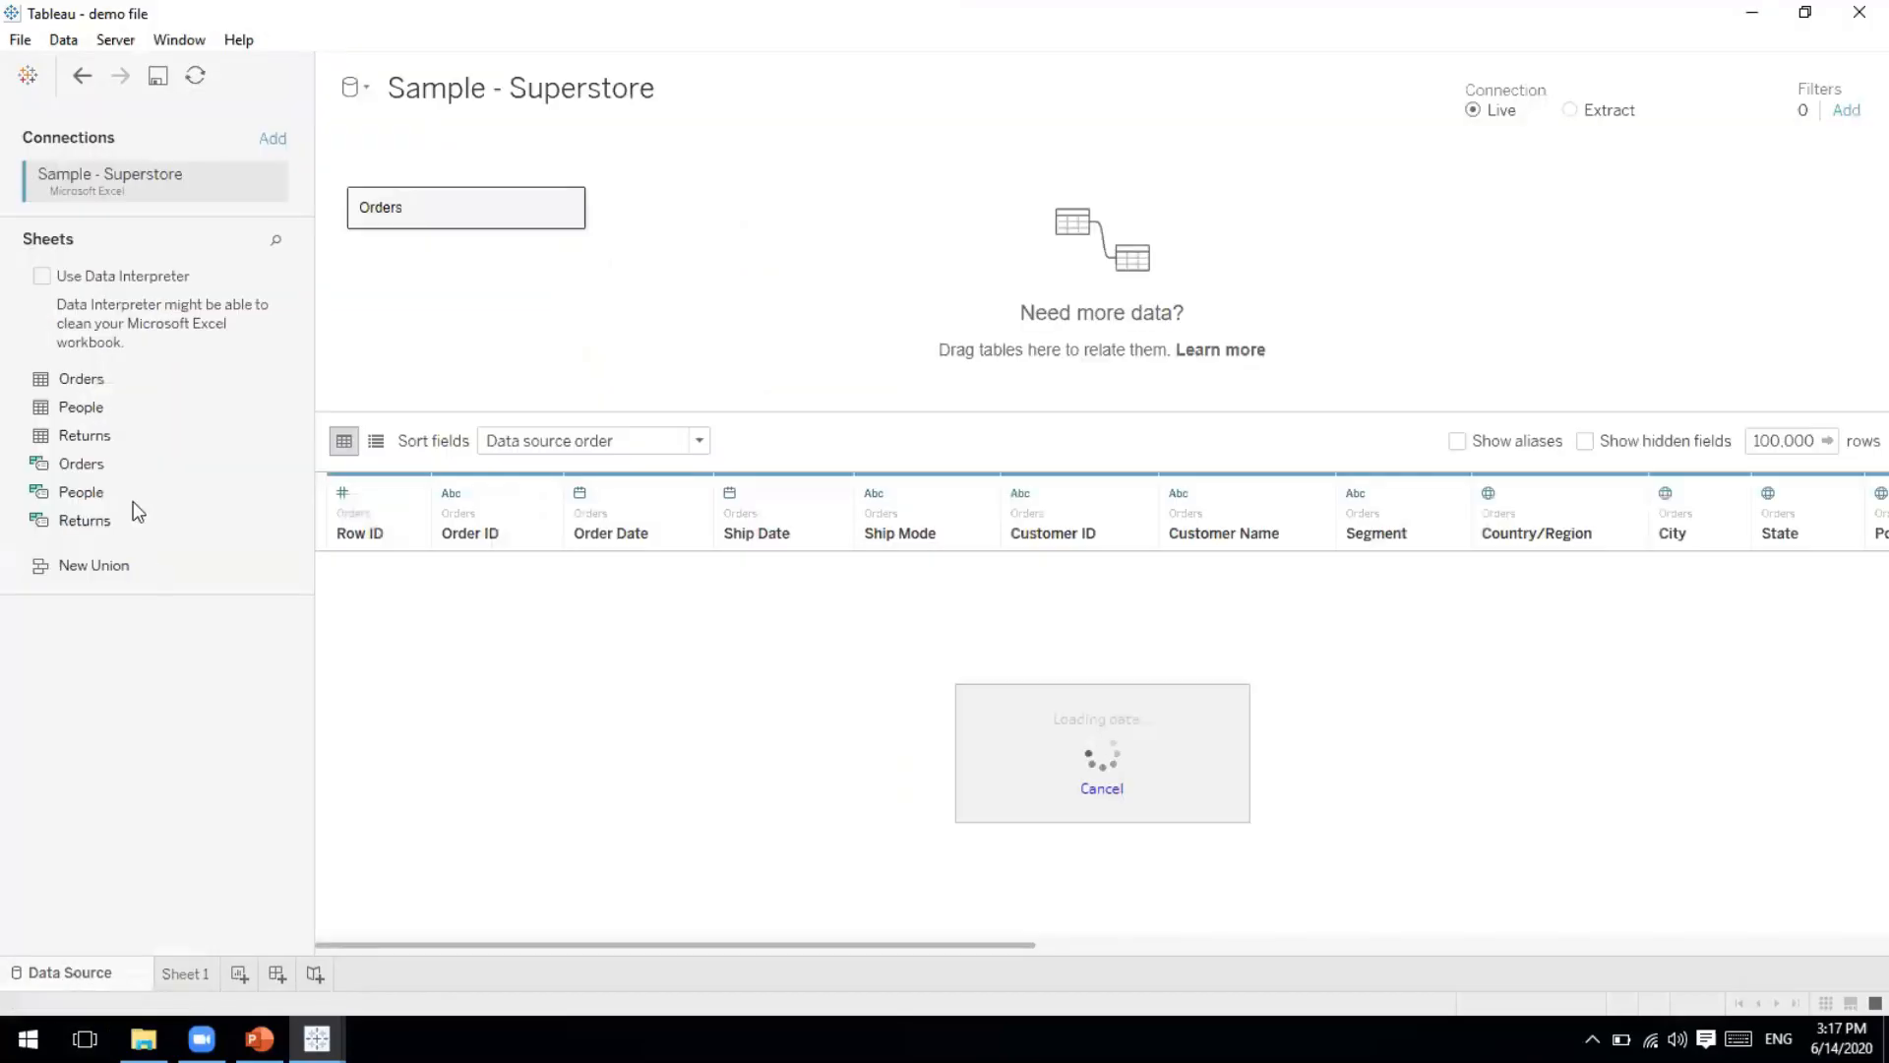
right_click(139, 180)
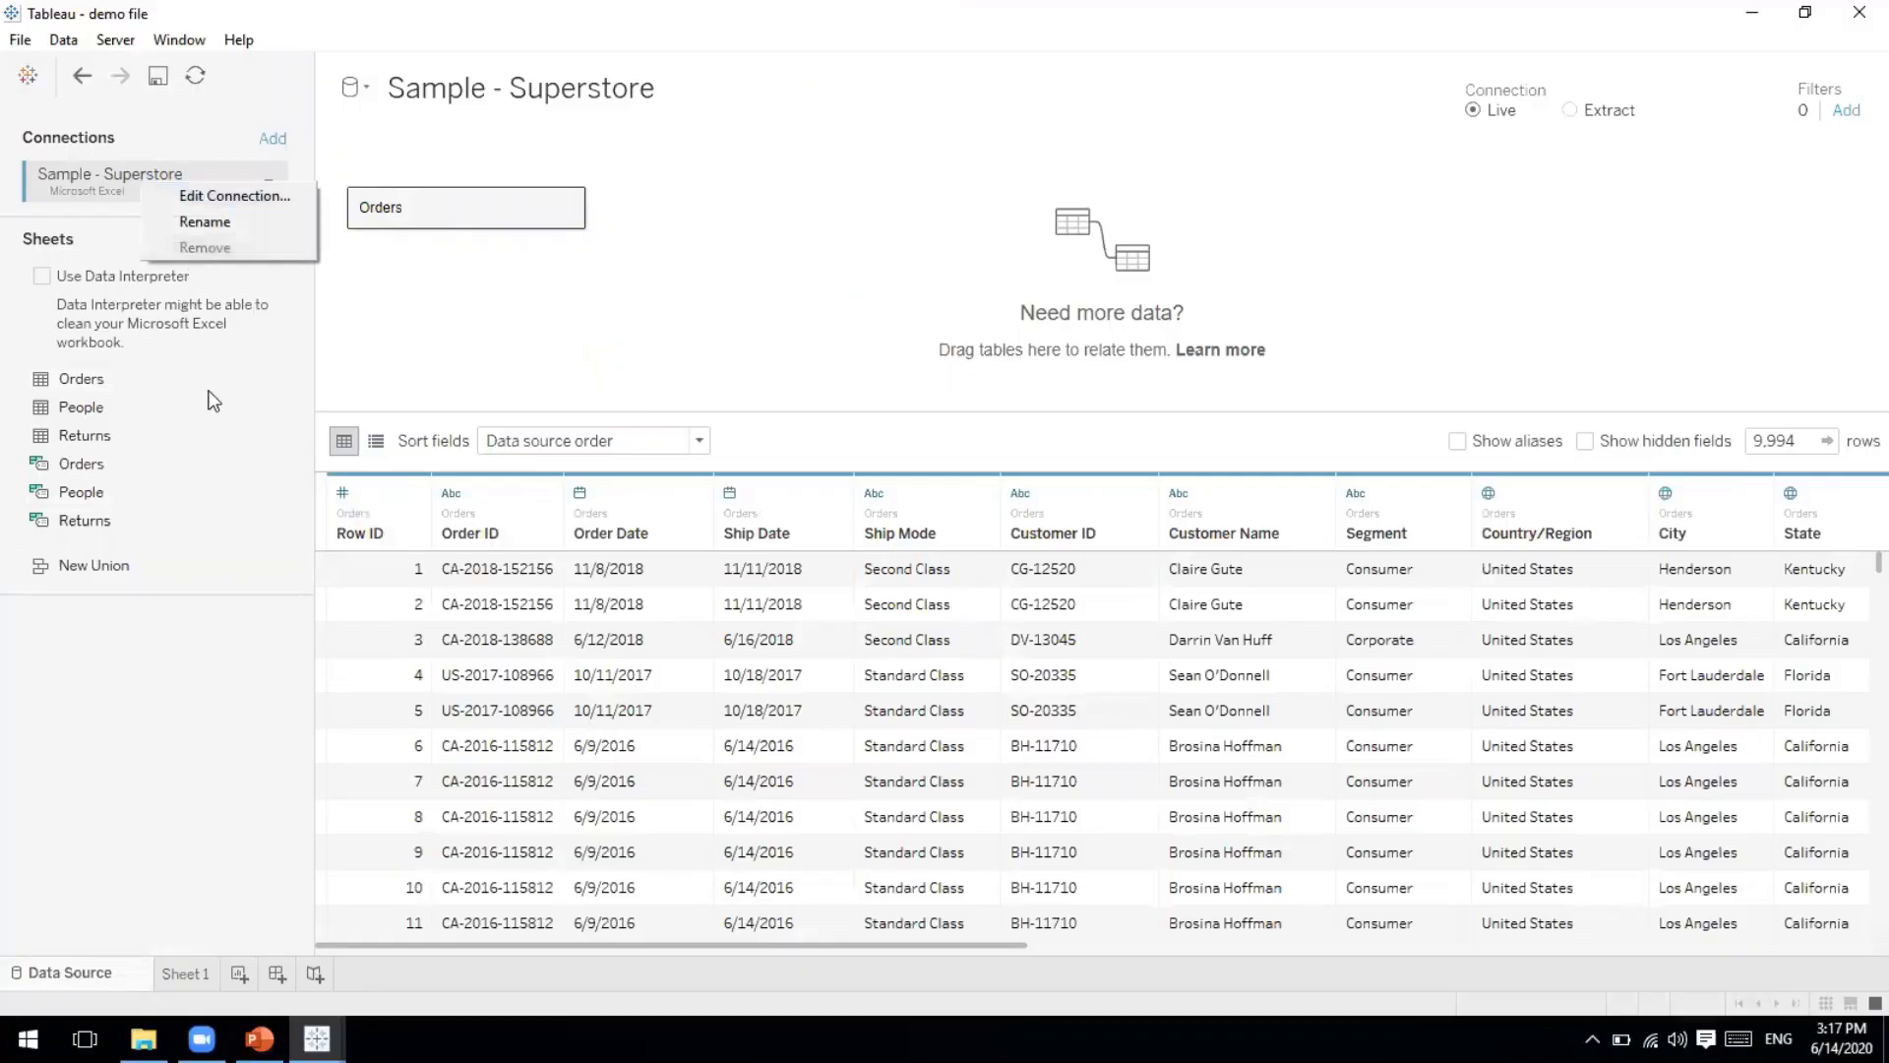
click(192, 653)
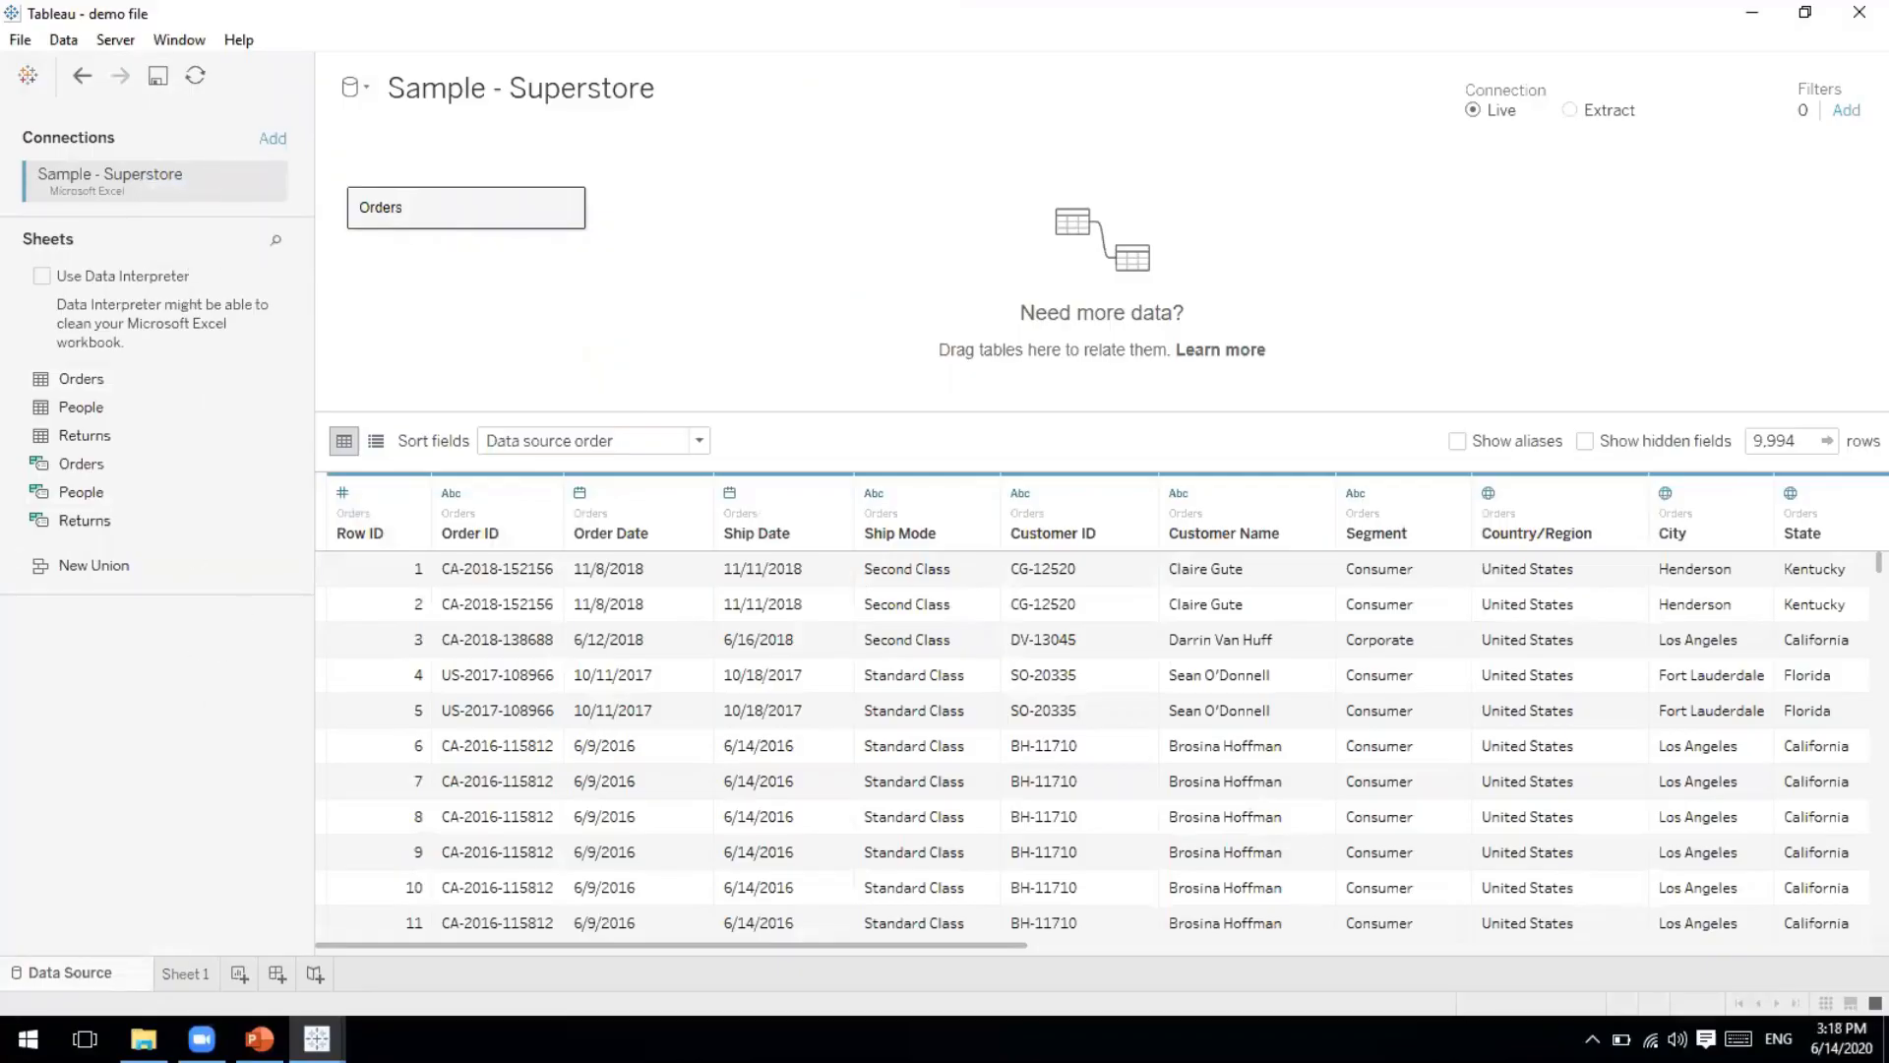
click(175, 973)
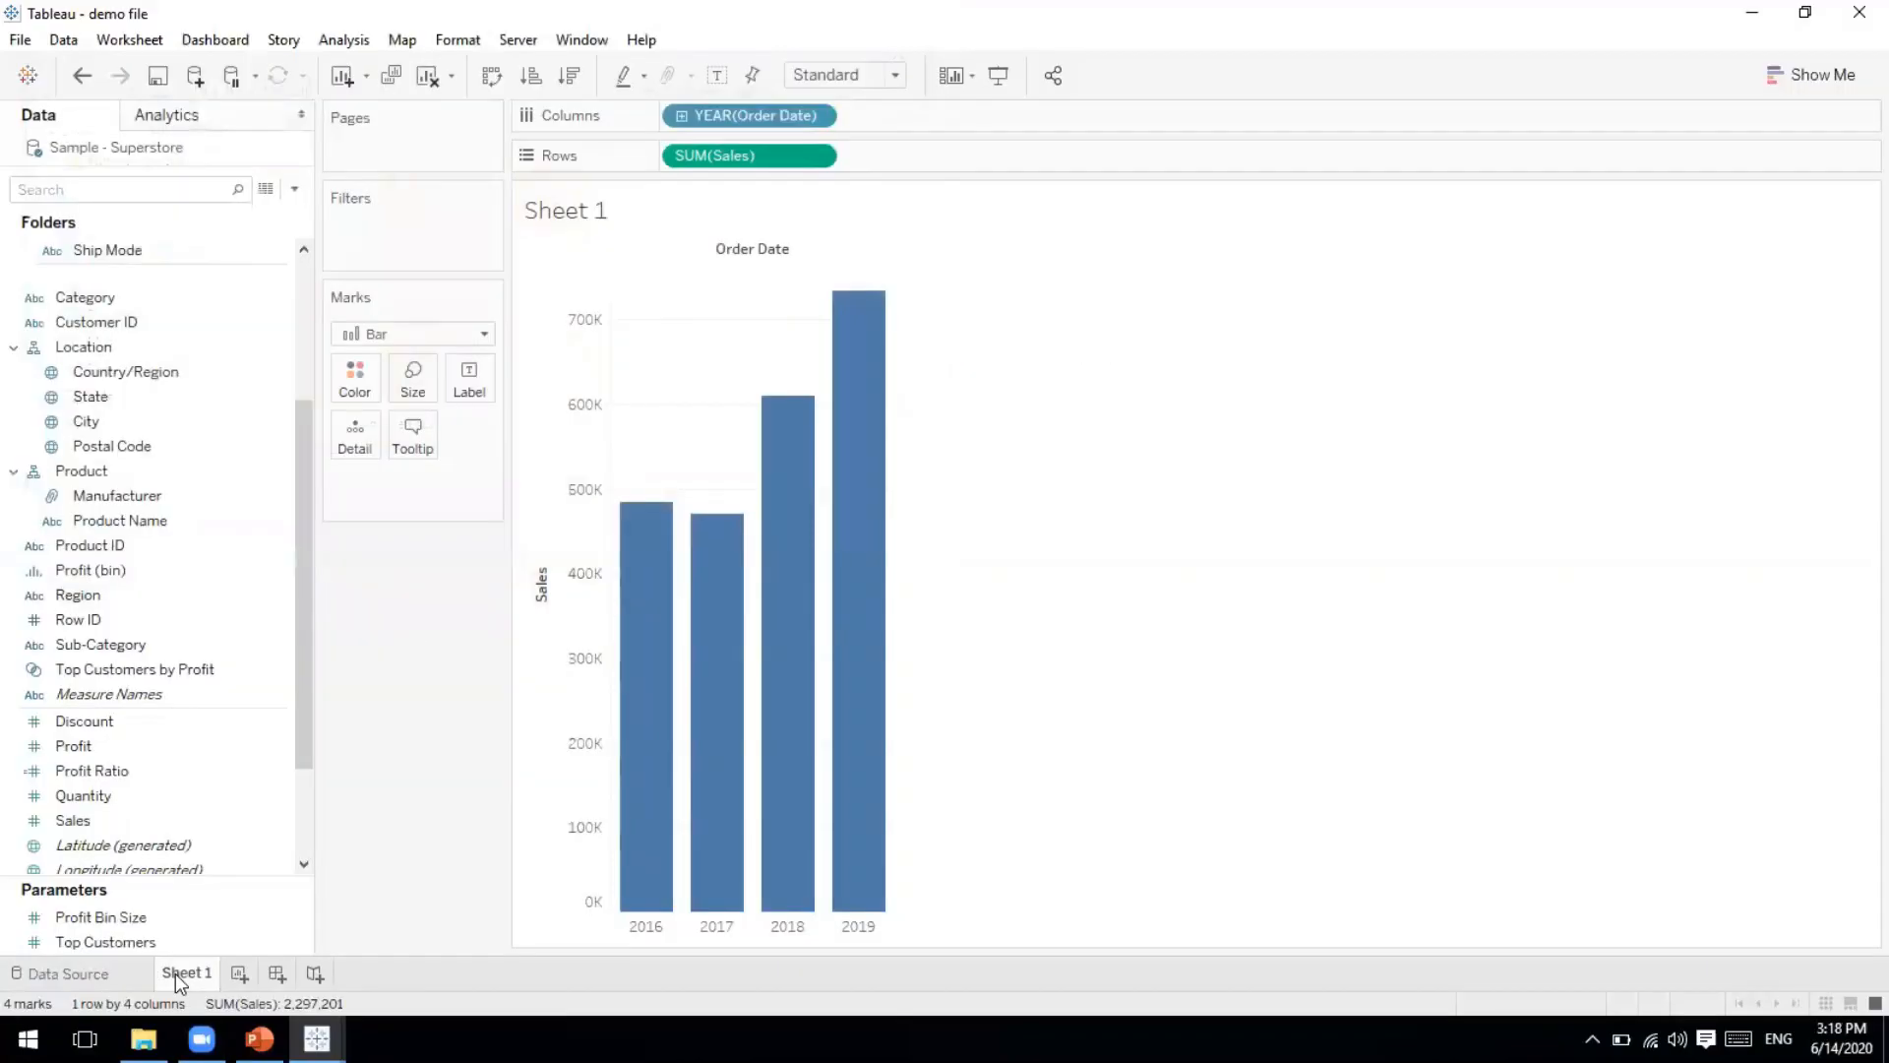
View the connection properties of the Sample - Superstore data source and examine the source file path.
right_click(82, 154)
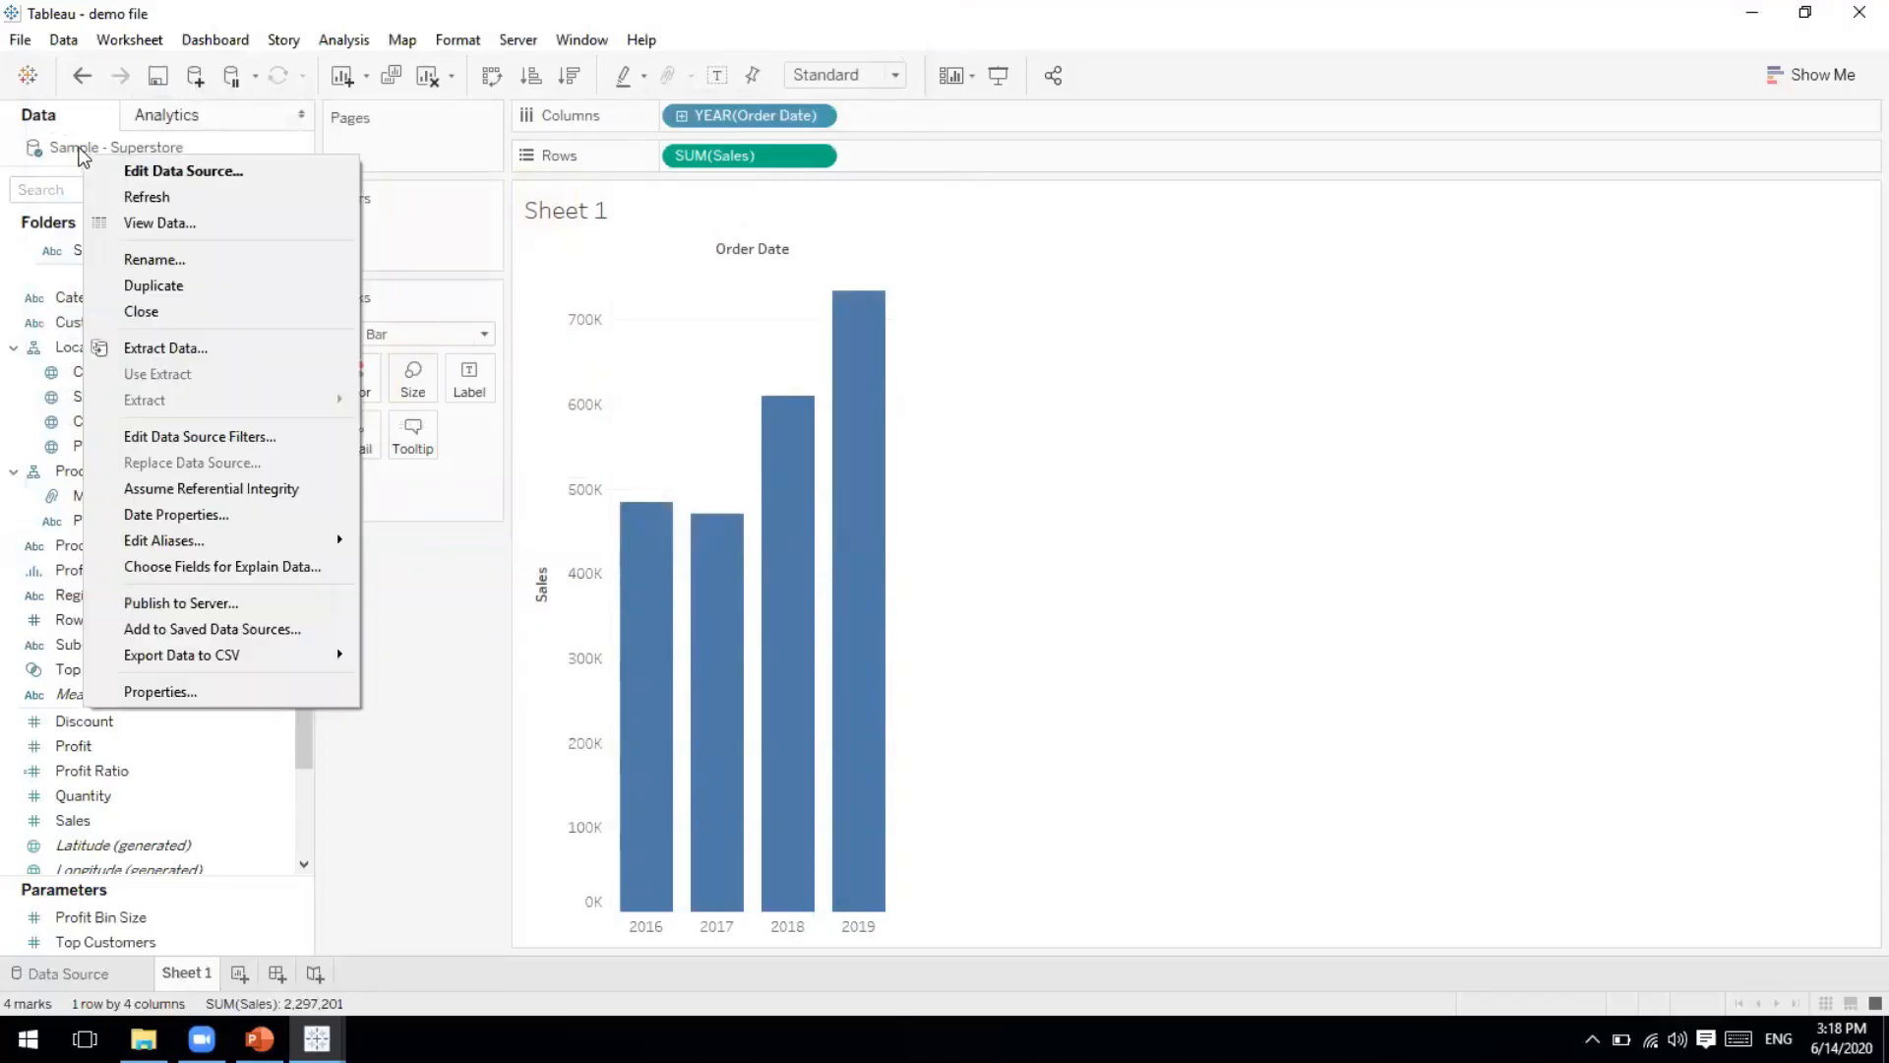
key(Escape)
right_click(81, 152)
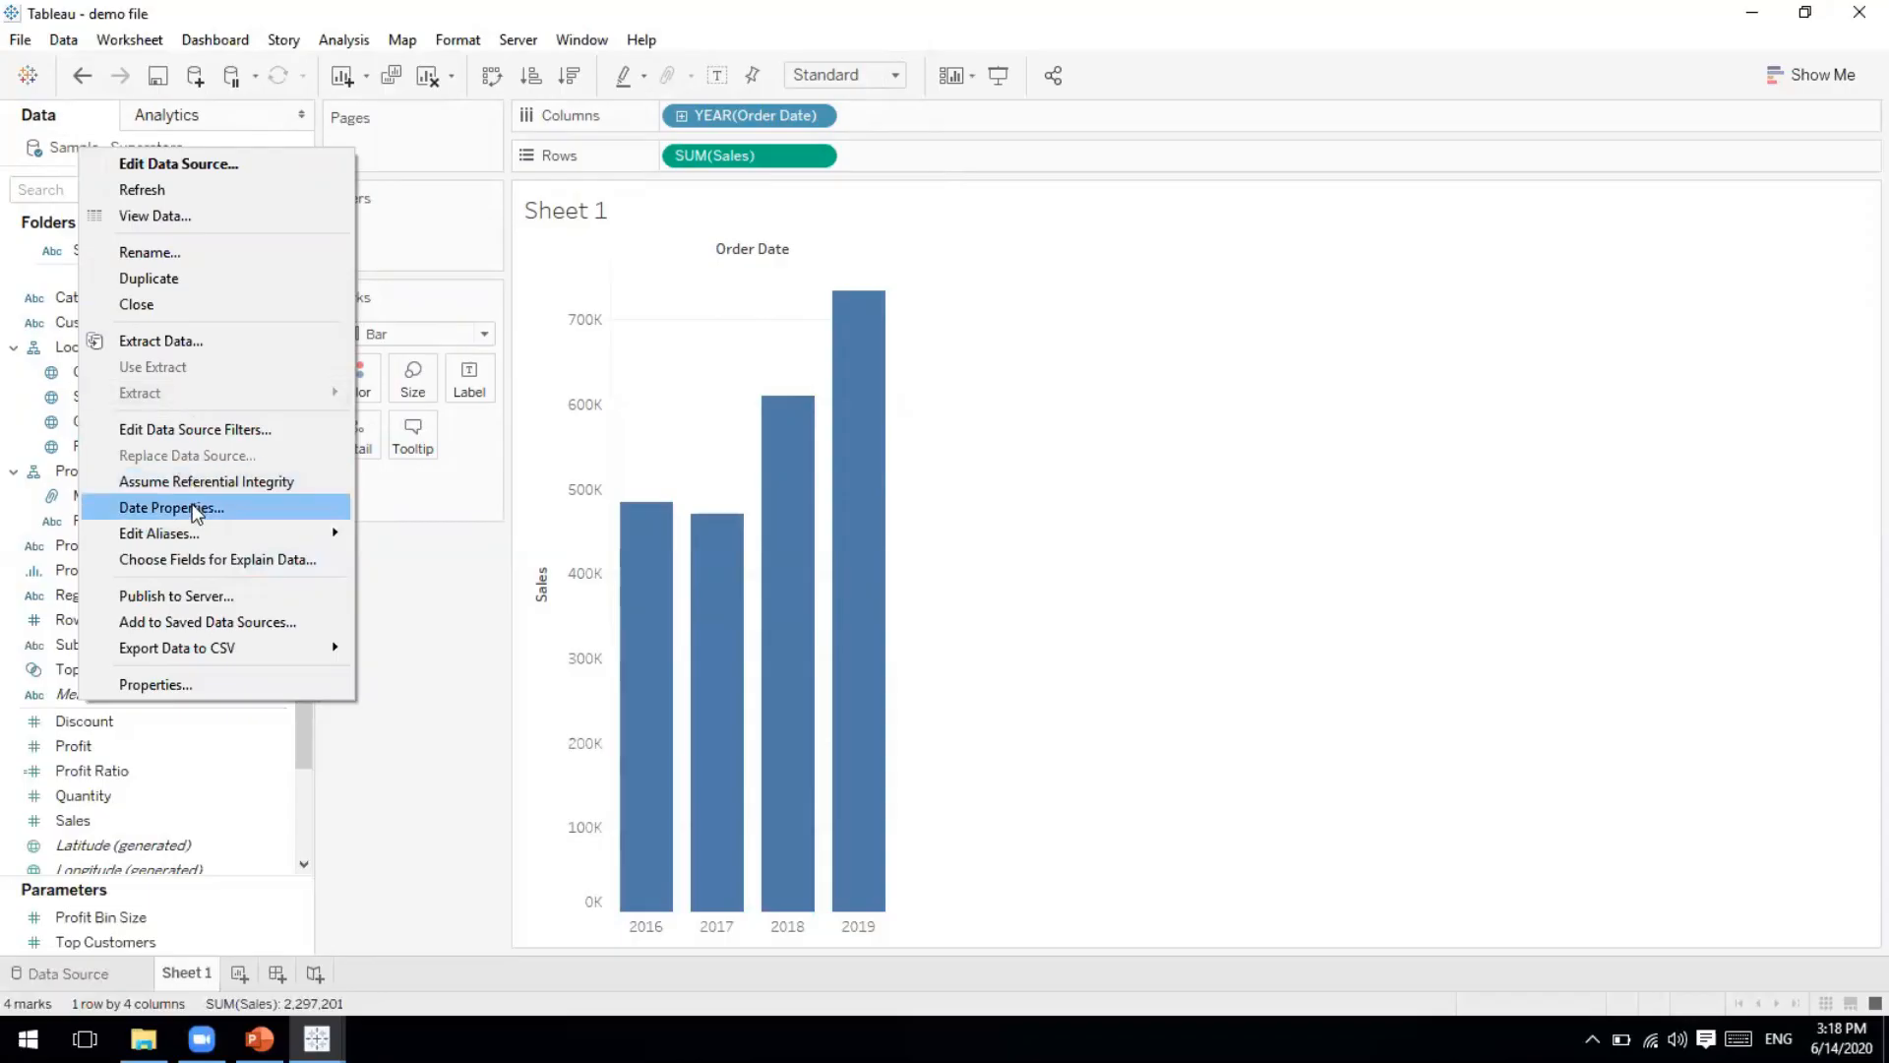
click(174, 684)
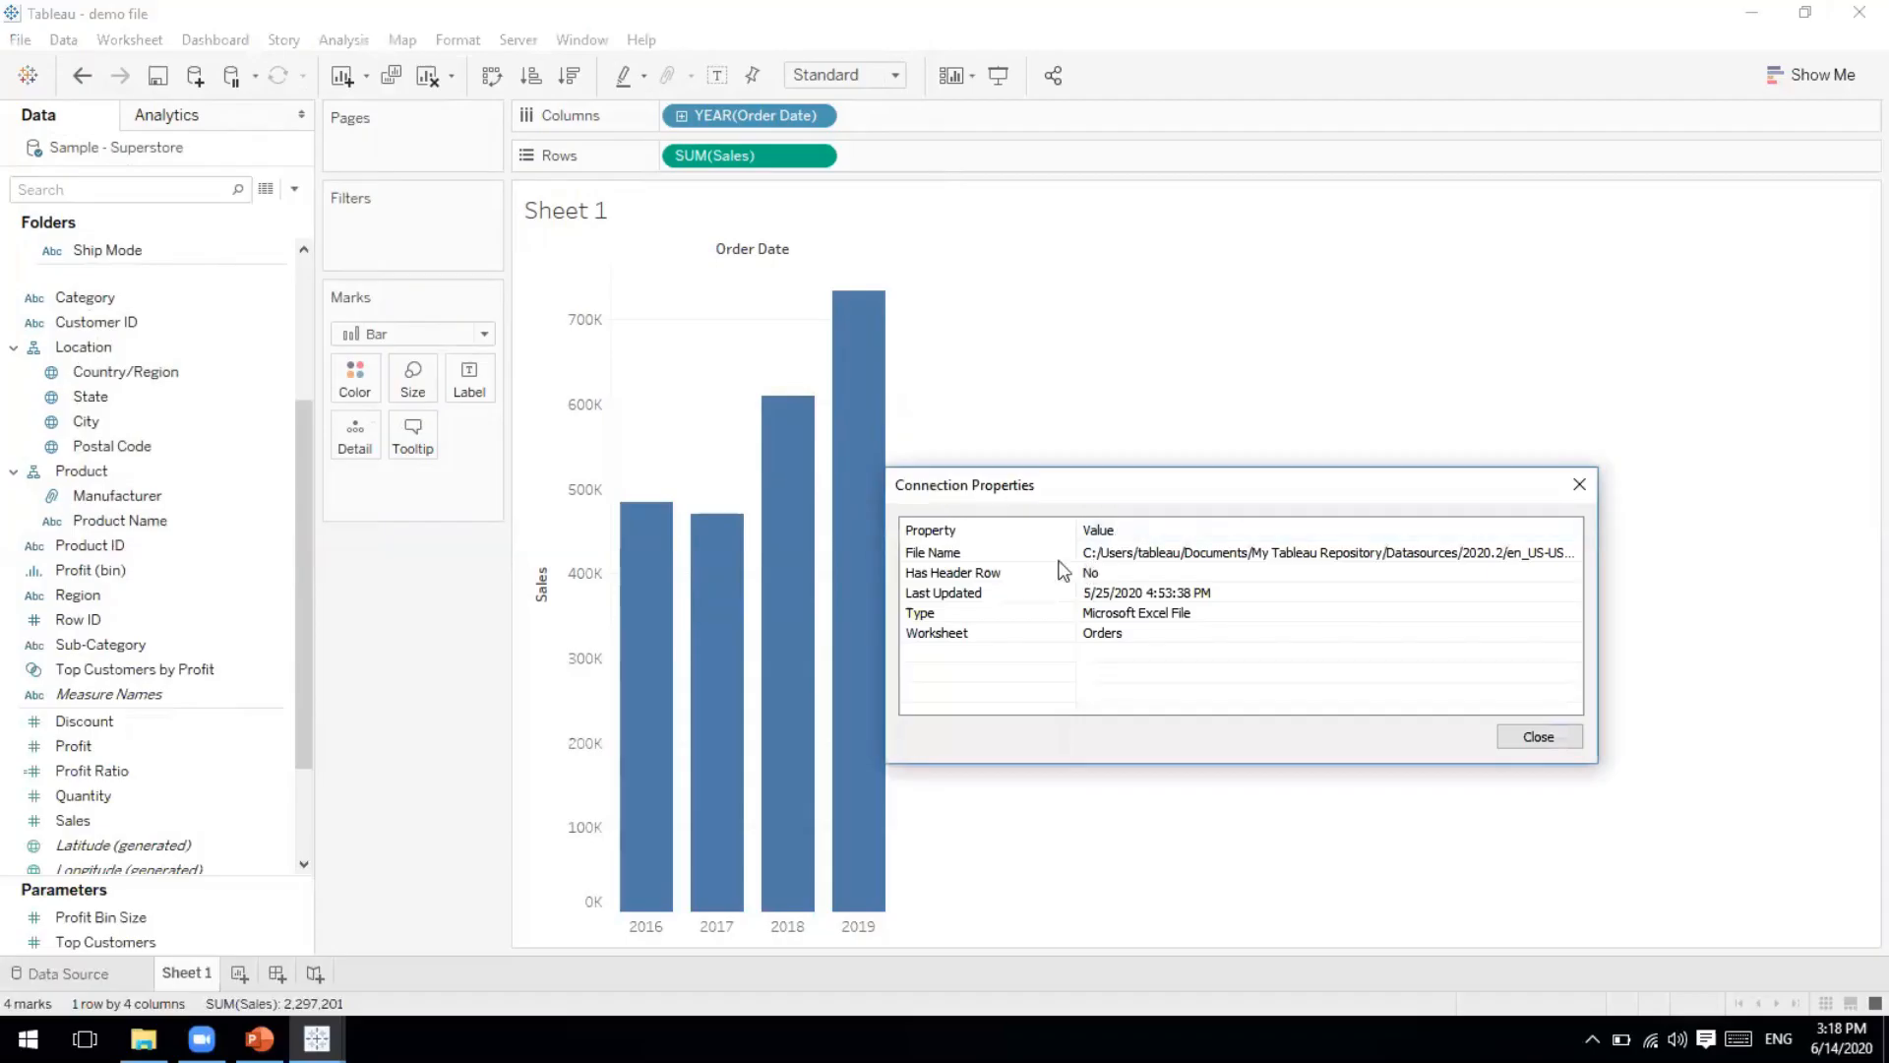
click(1120, 555)
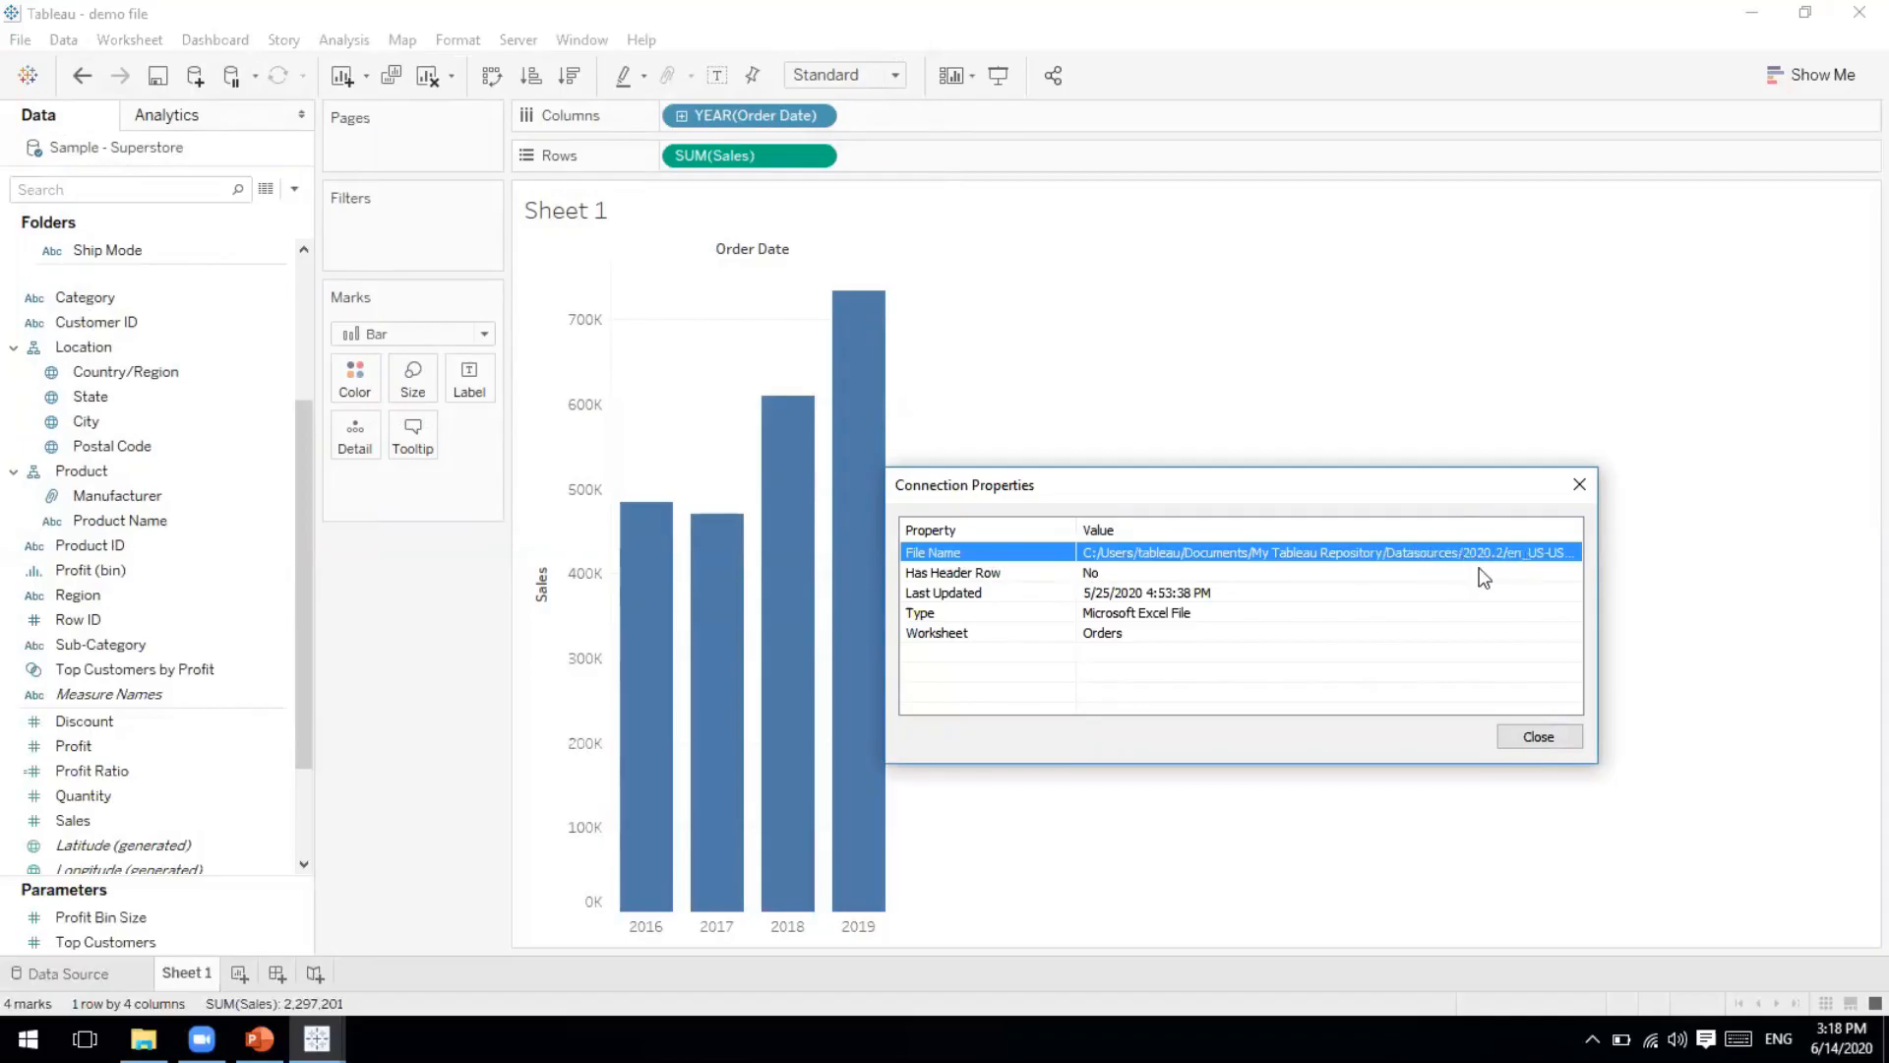
click(1538, 738)
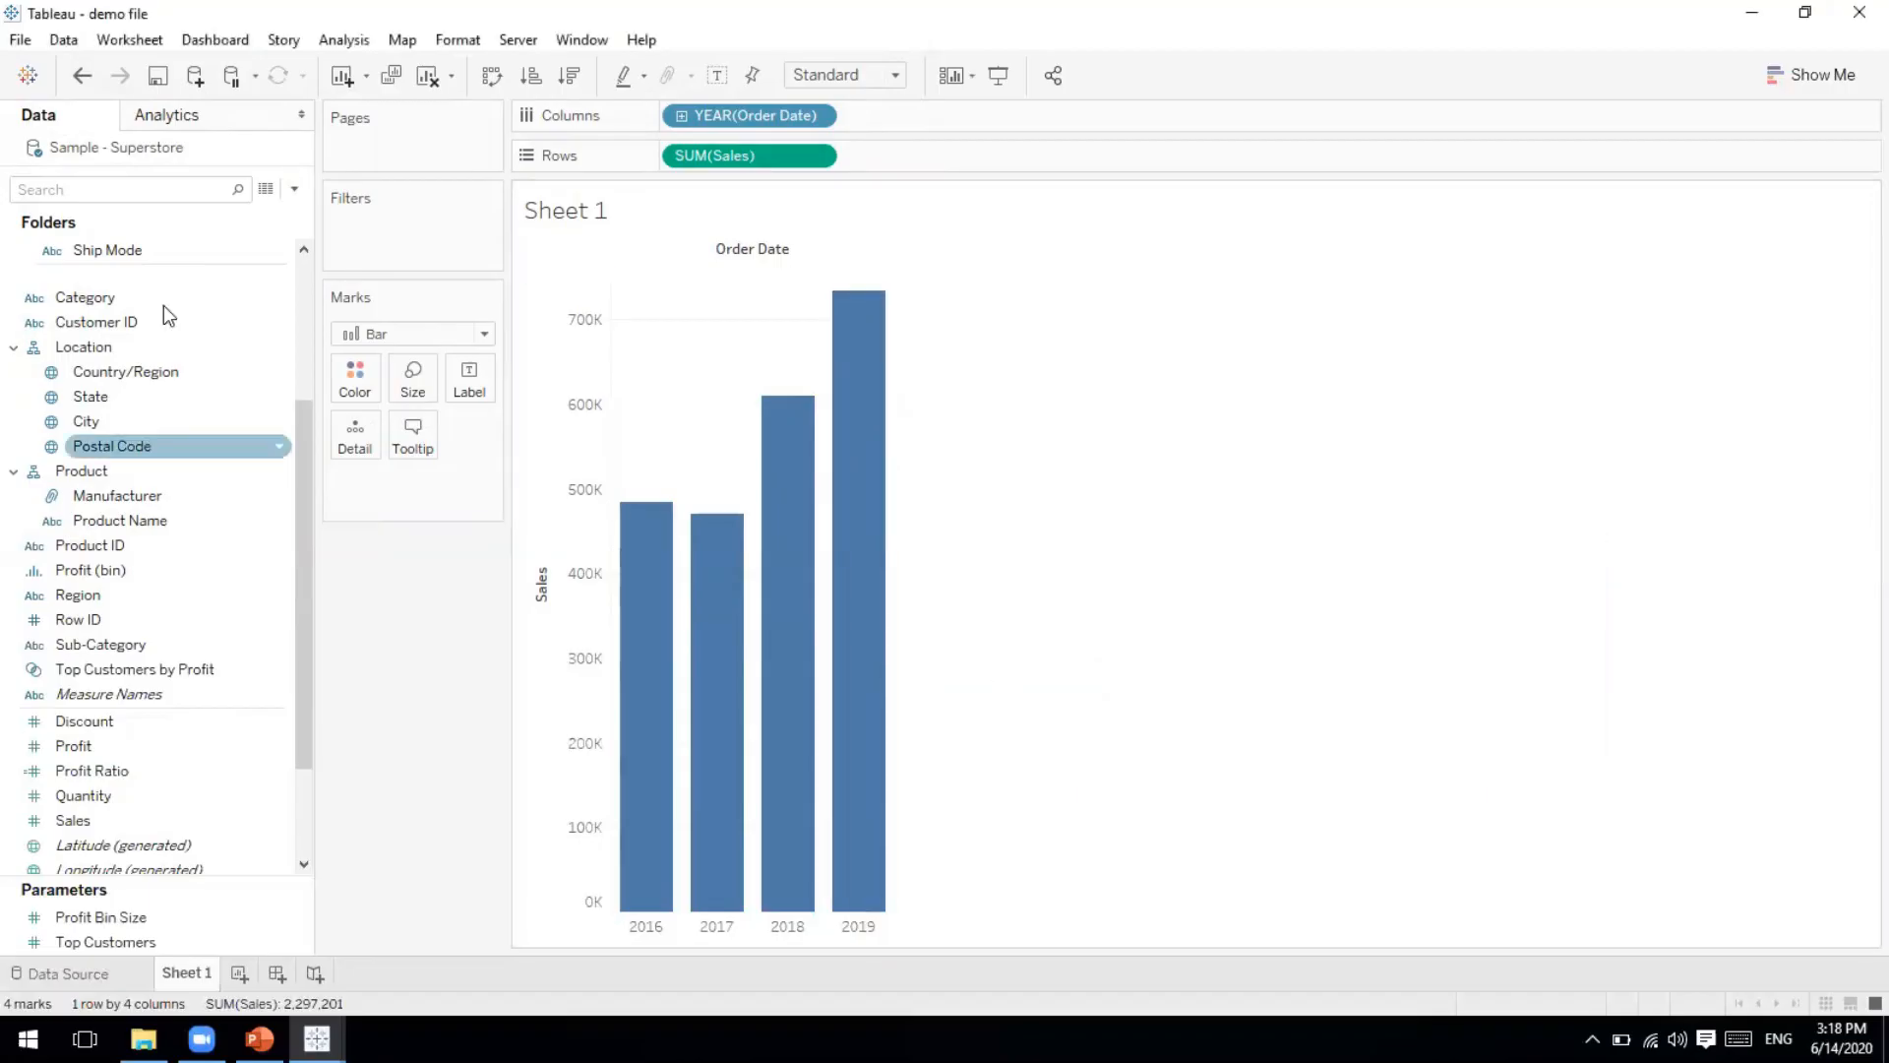
View the underlying rows of the Sample - Superstore data source and close the data window.
right_click(163, 157)
click(270, 210)
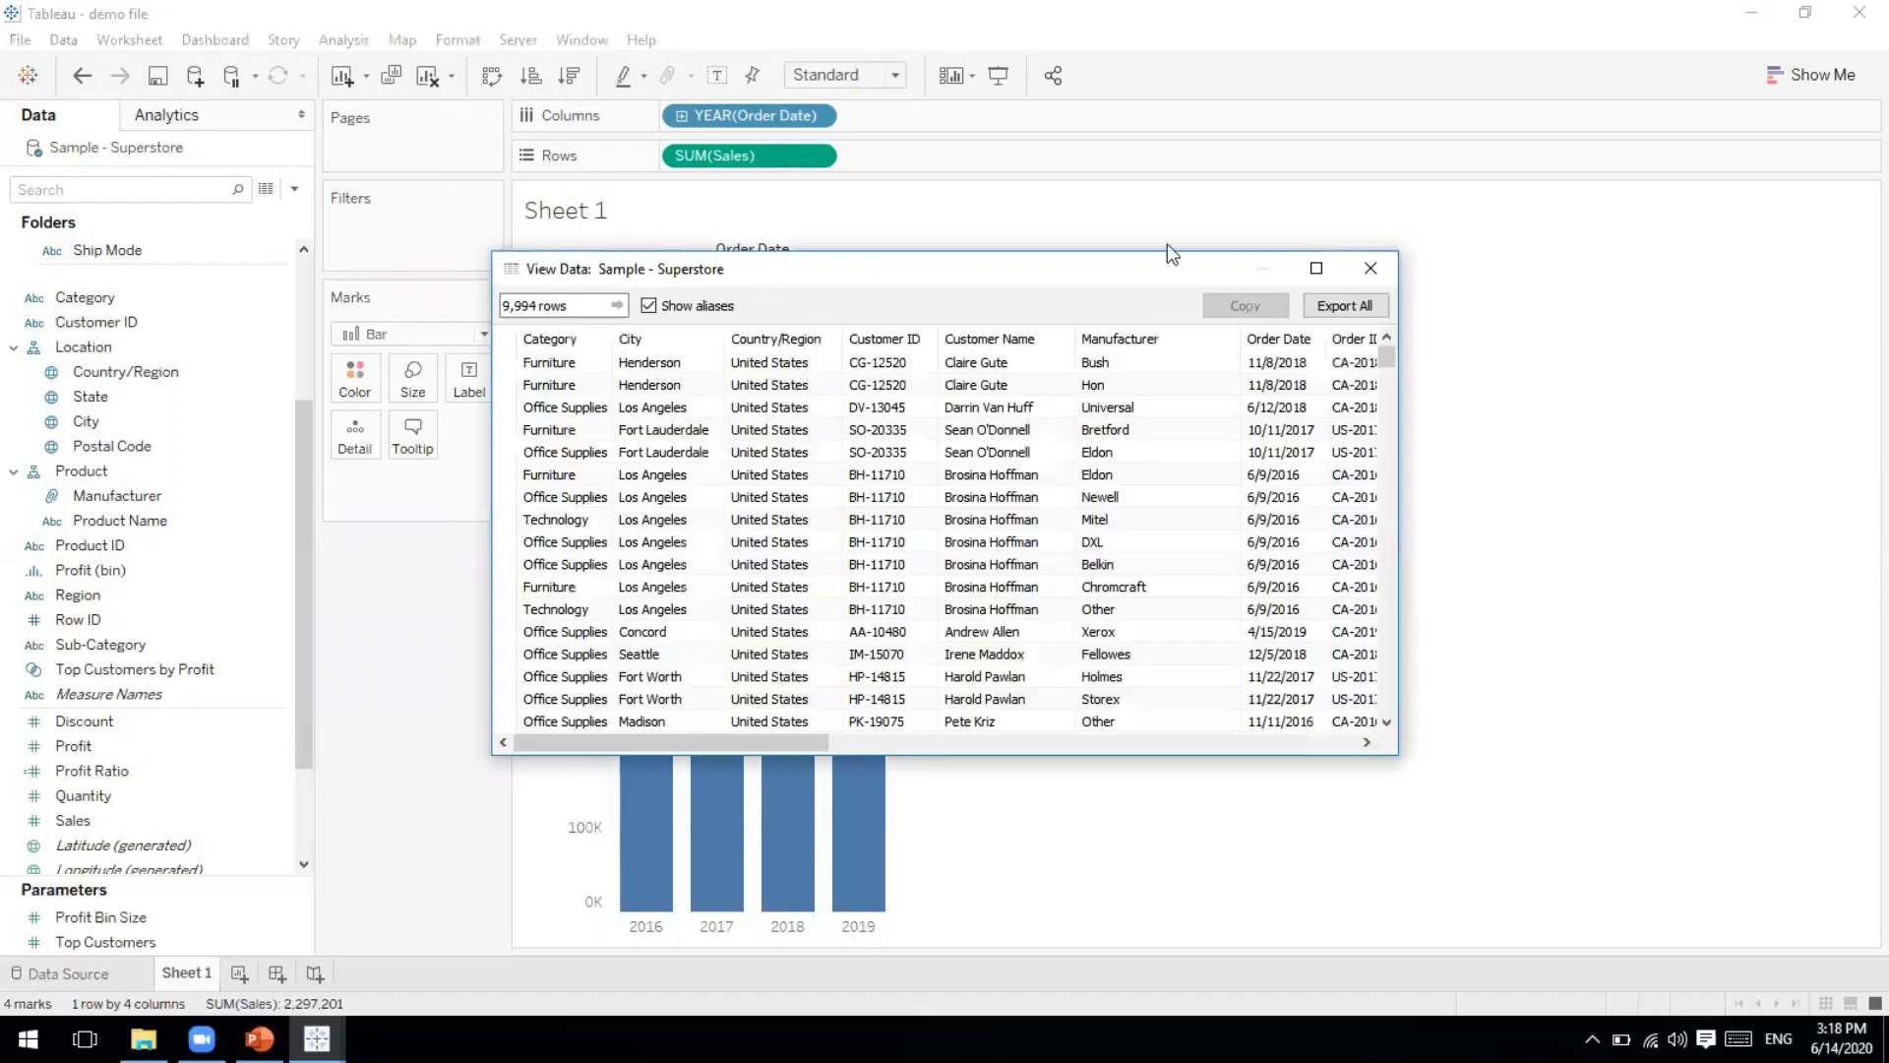
click(1368, 268)
Switch to File Explorer and browse to the source folder Documents > My Tableau Repository > Datasources > 2020.2 > en_US-US.
click(143, 1038)
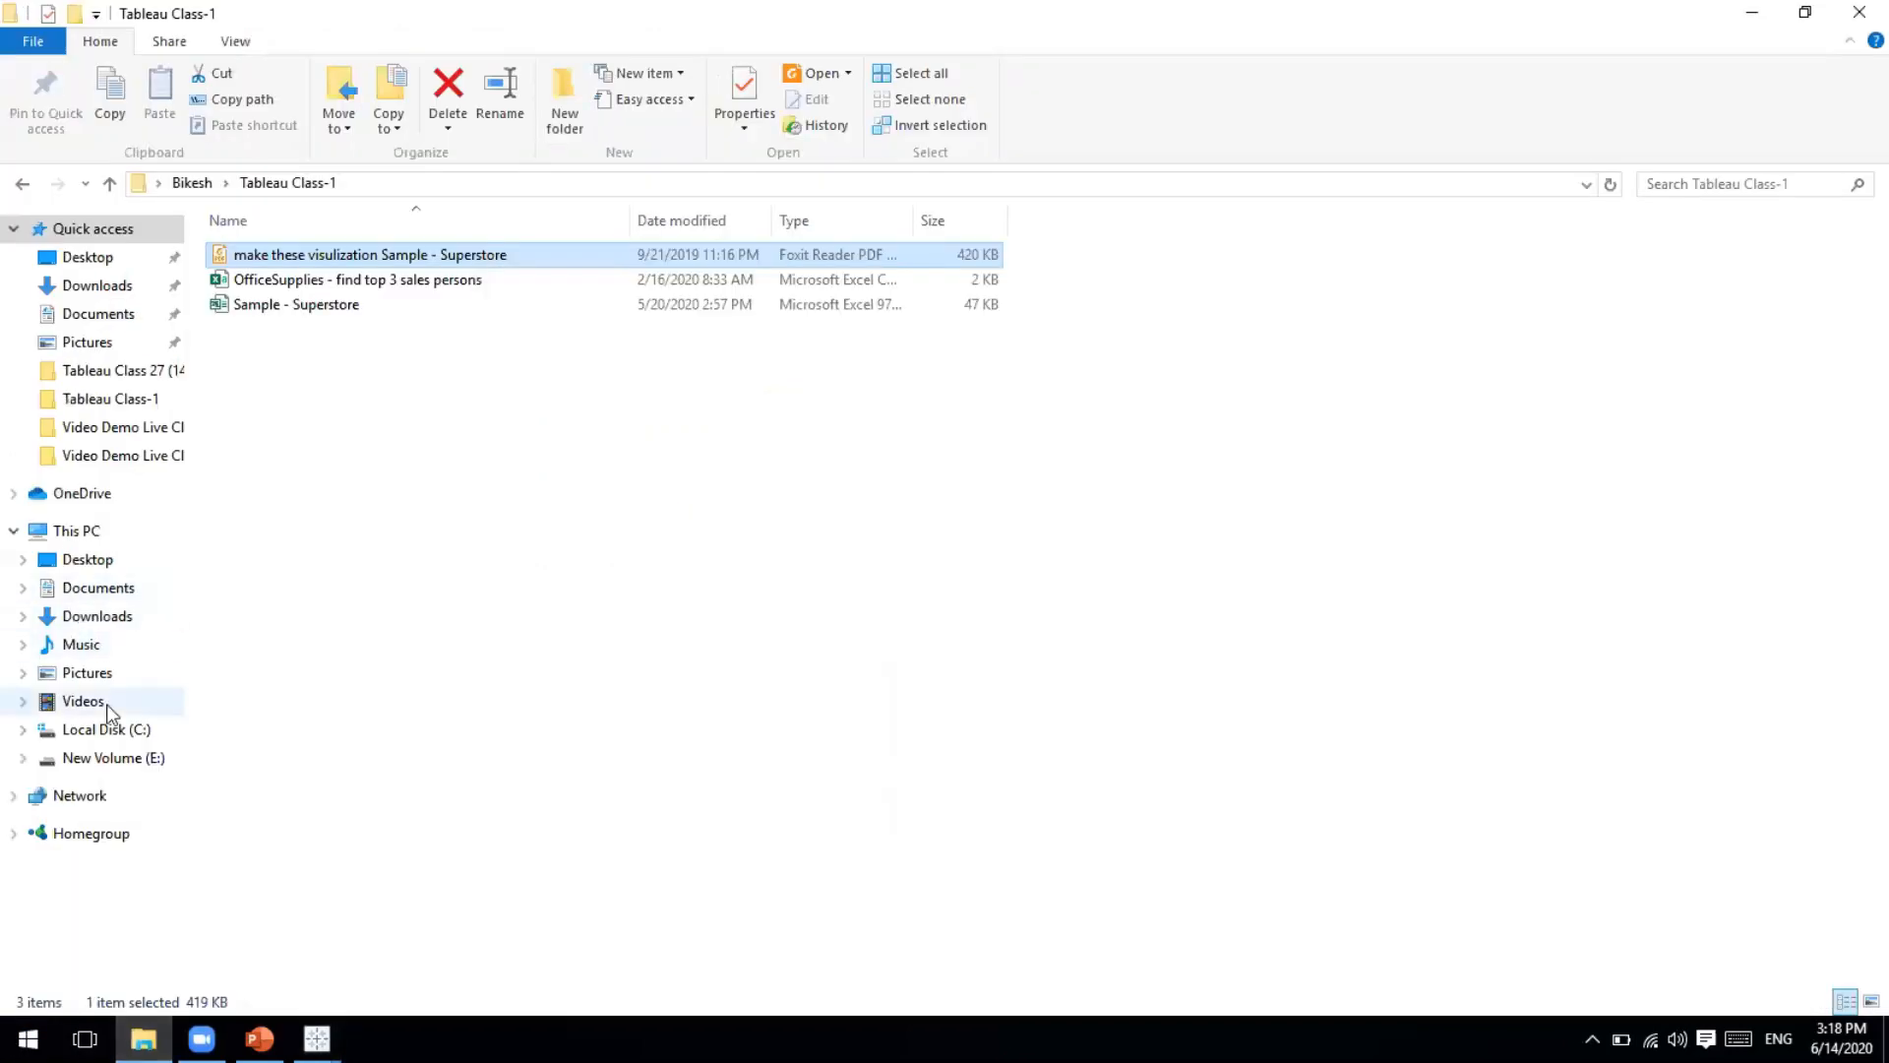
click(108, 729)
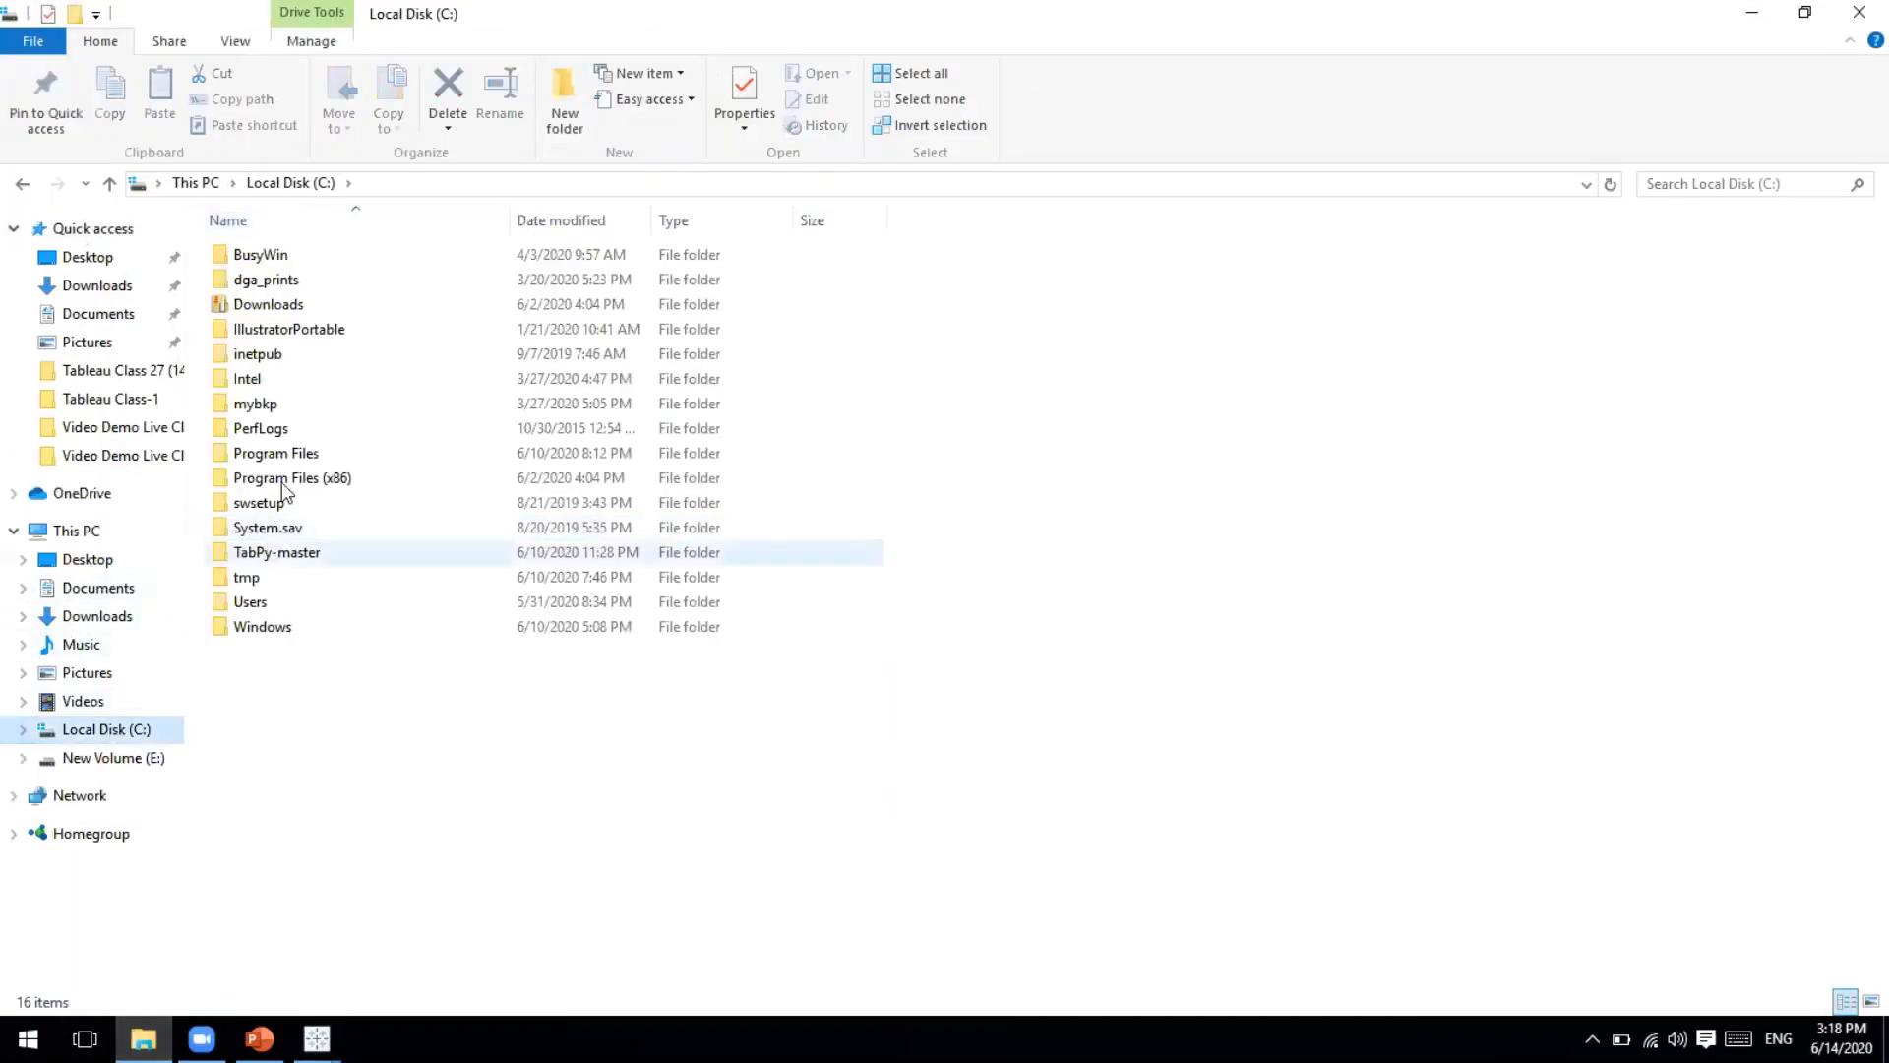
click(108, 312)
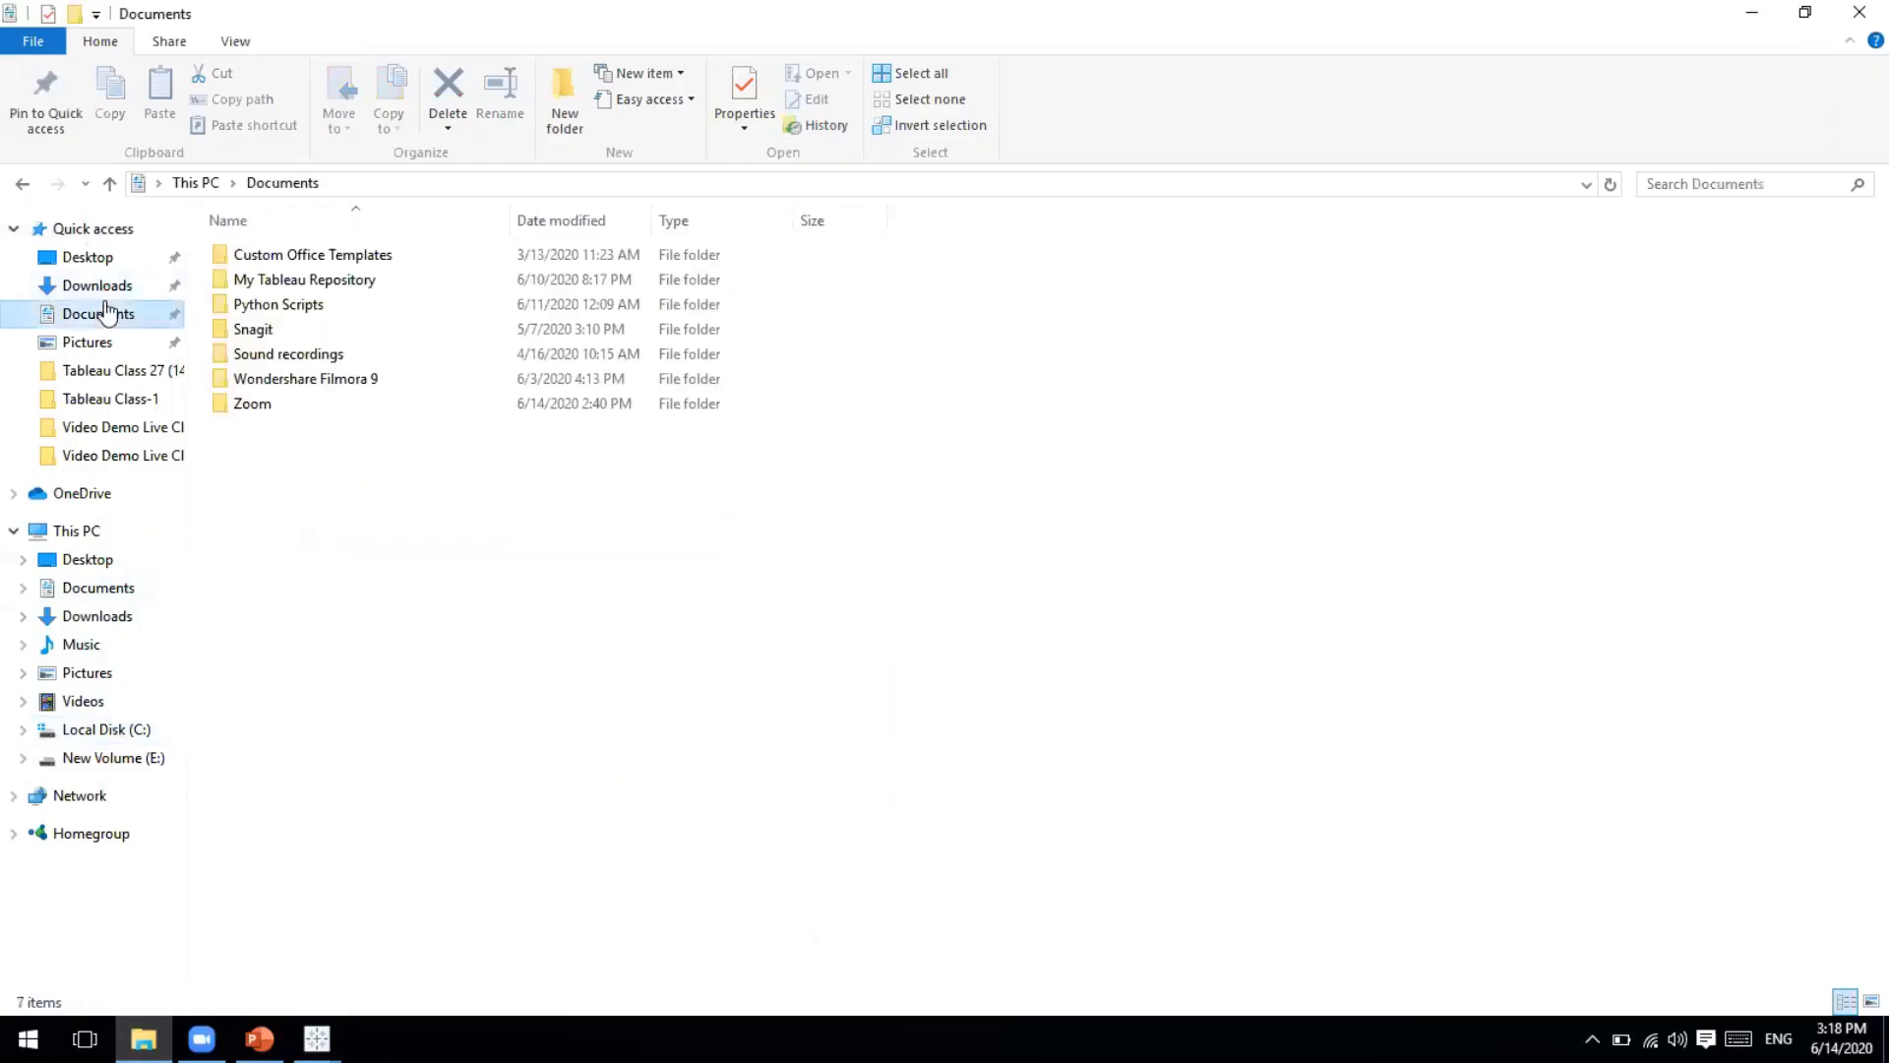
double_click(290, 281)
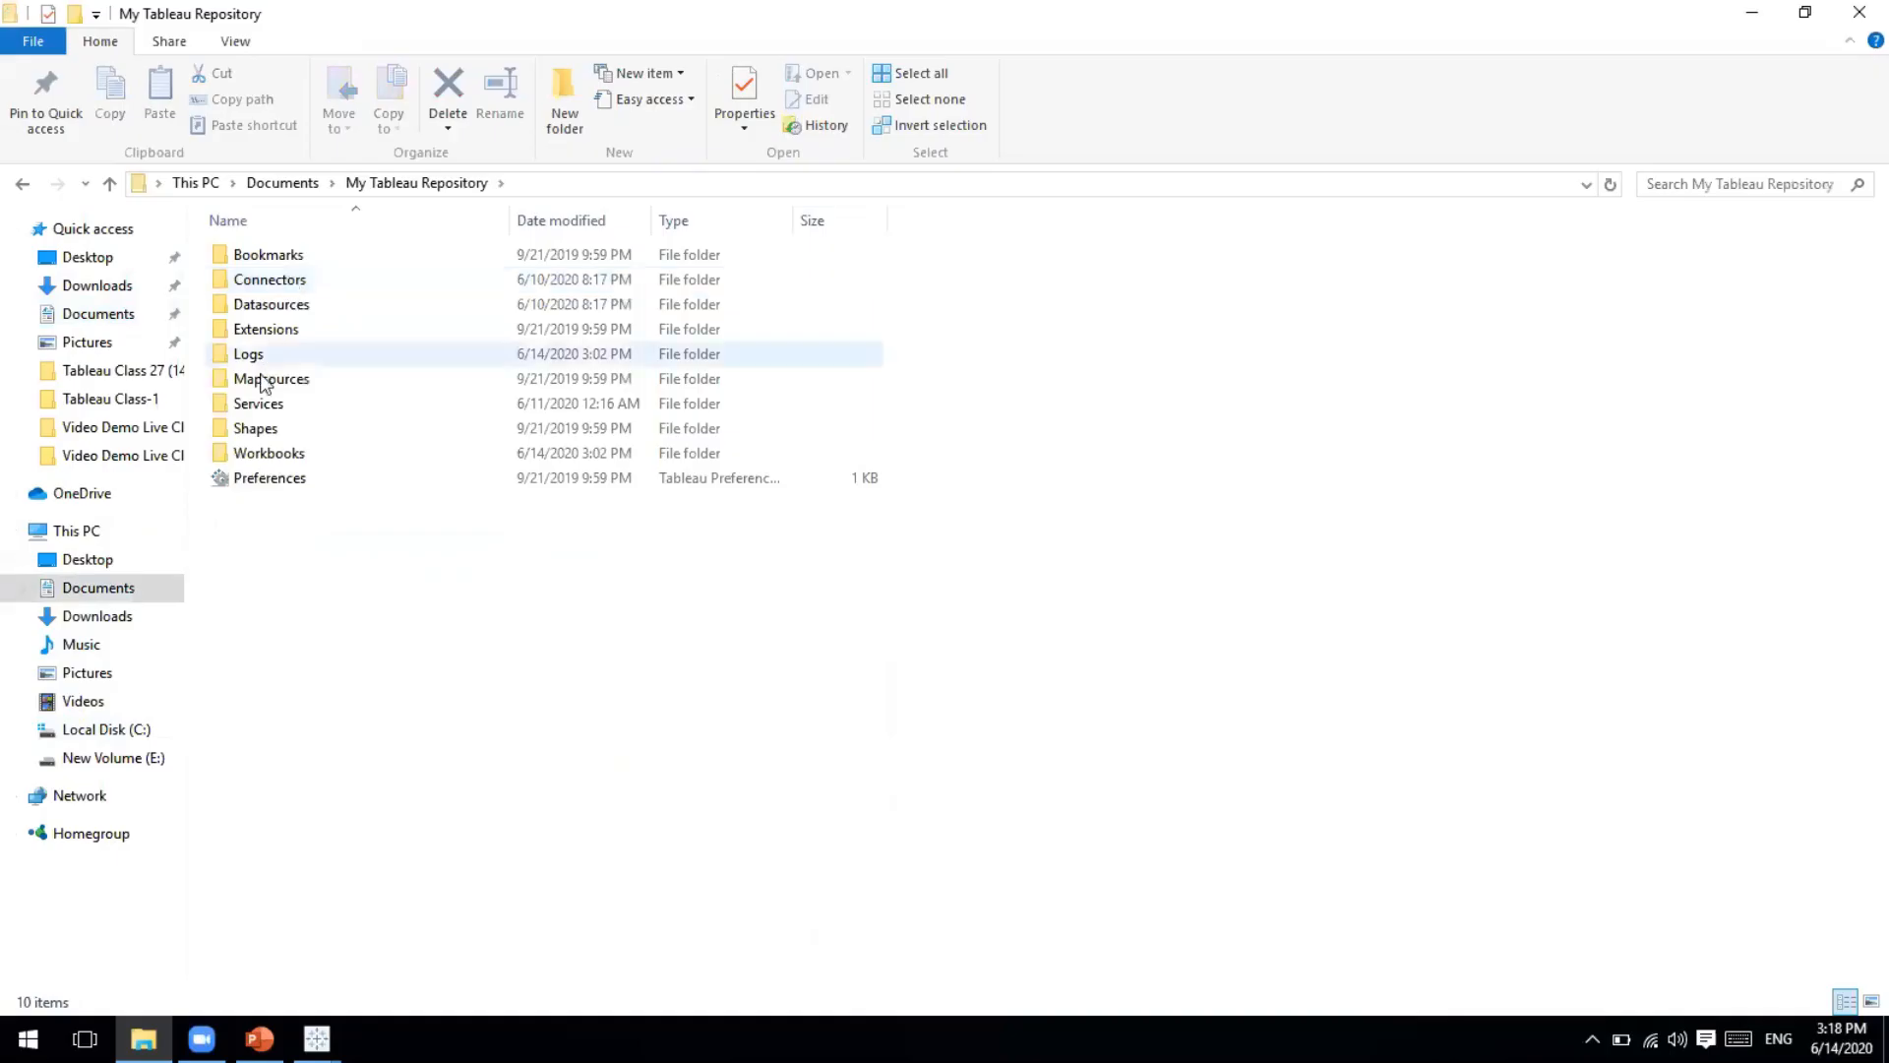
double_click(282, 307)
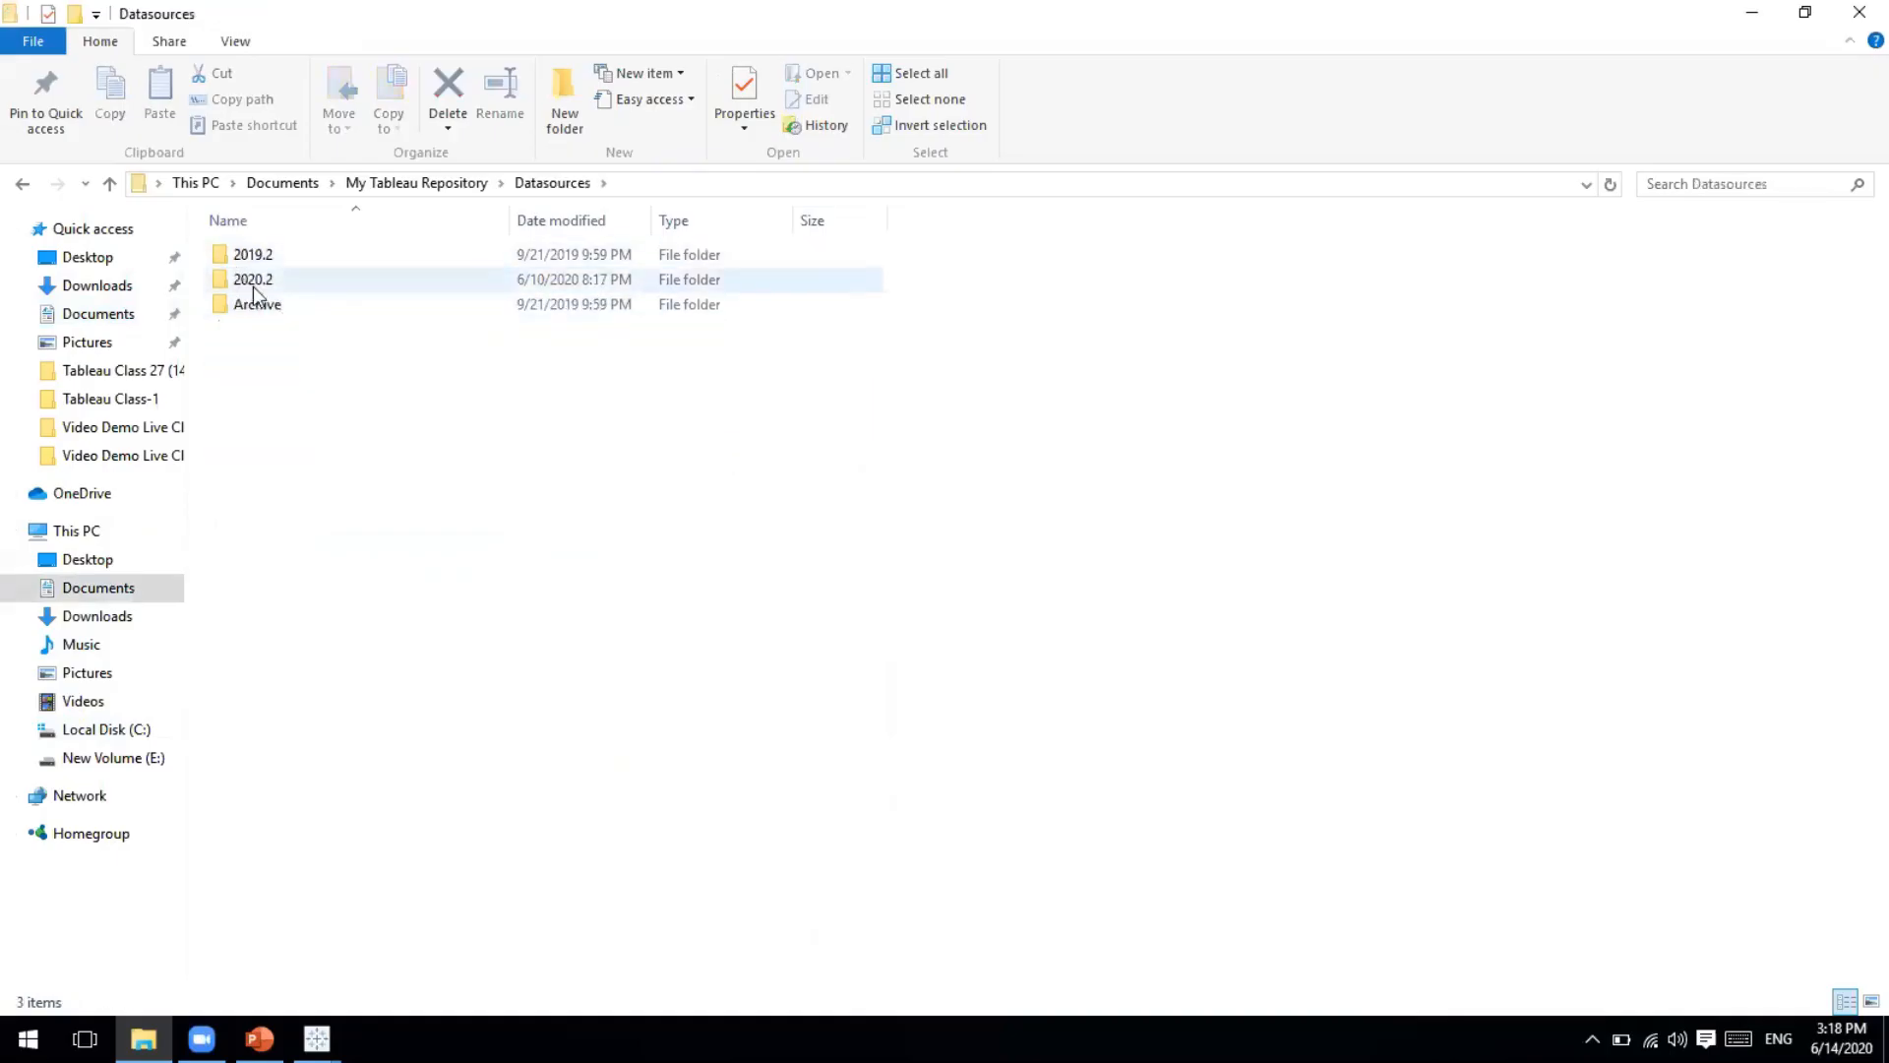
click(257, 285)
double_click(258, 283)
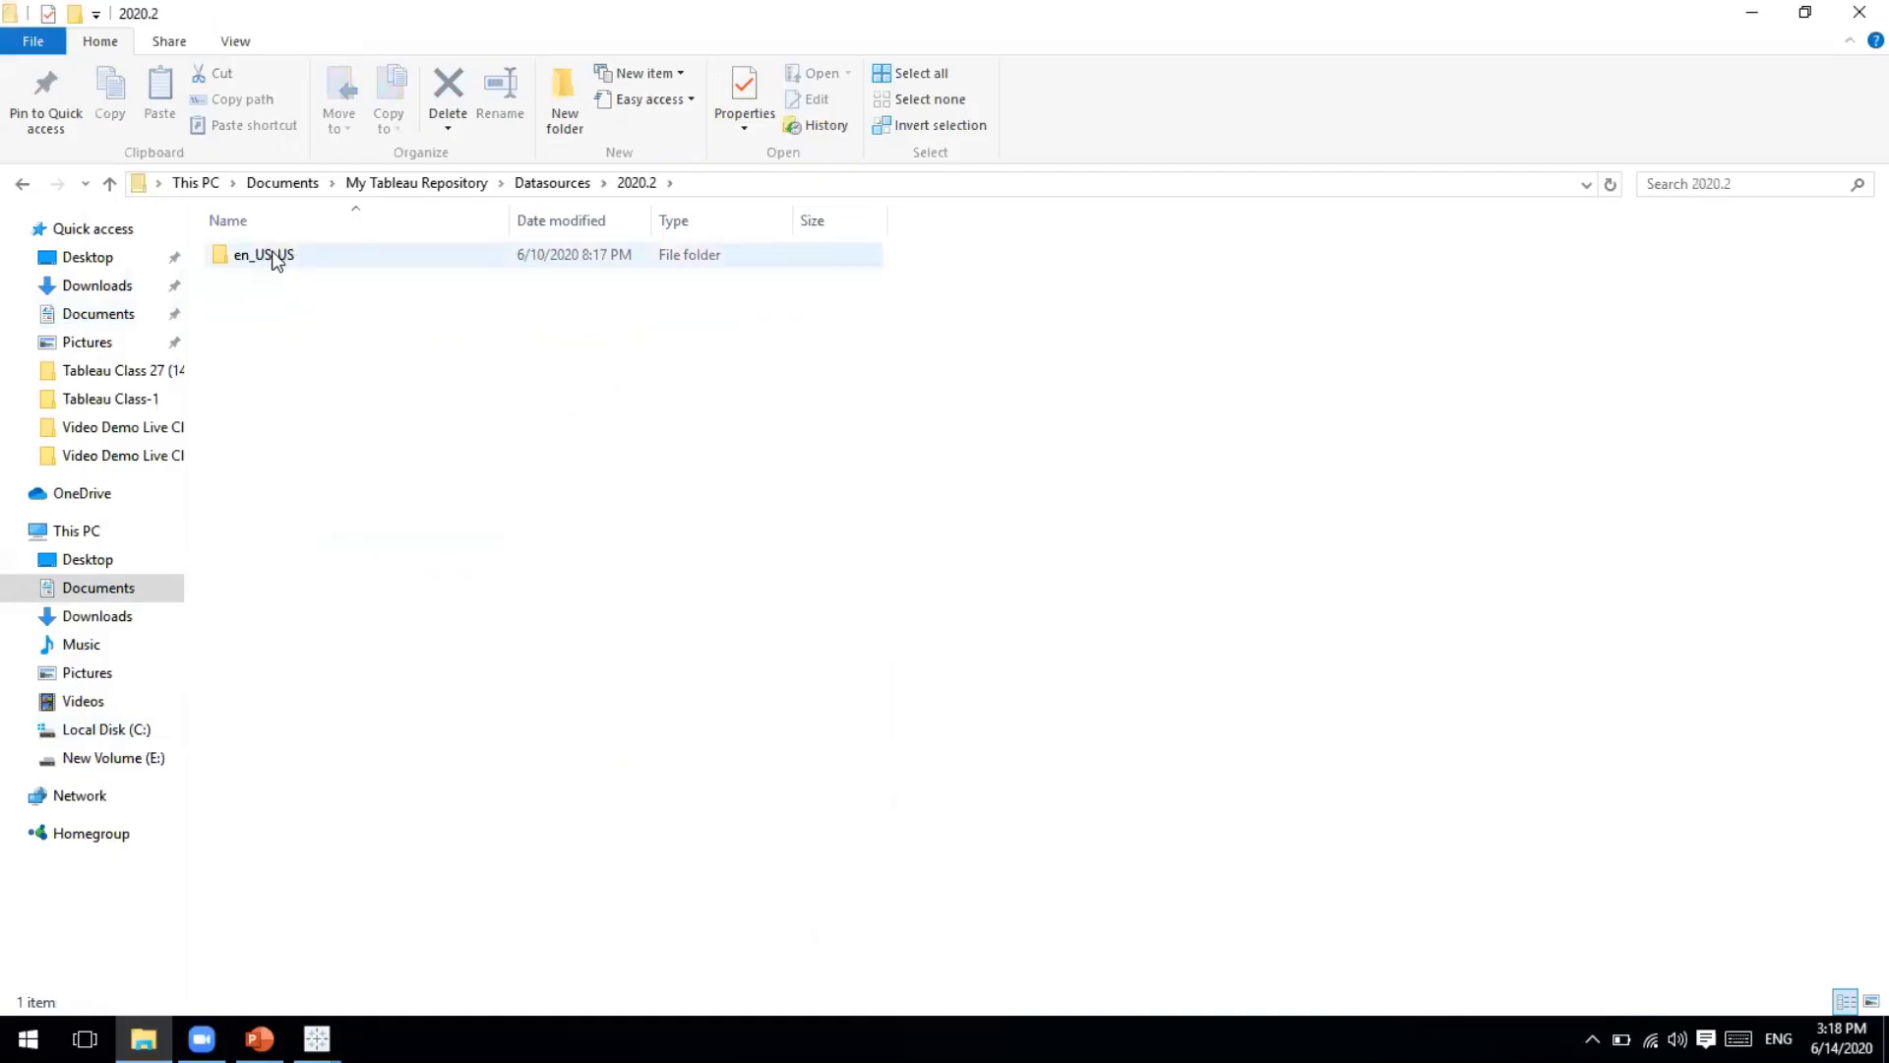
double_click(275, 258)
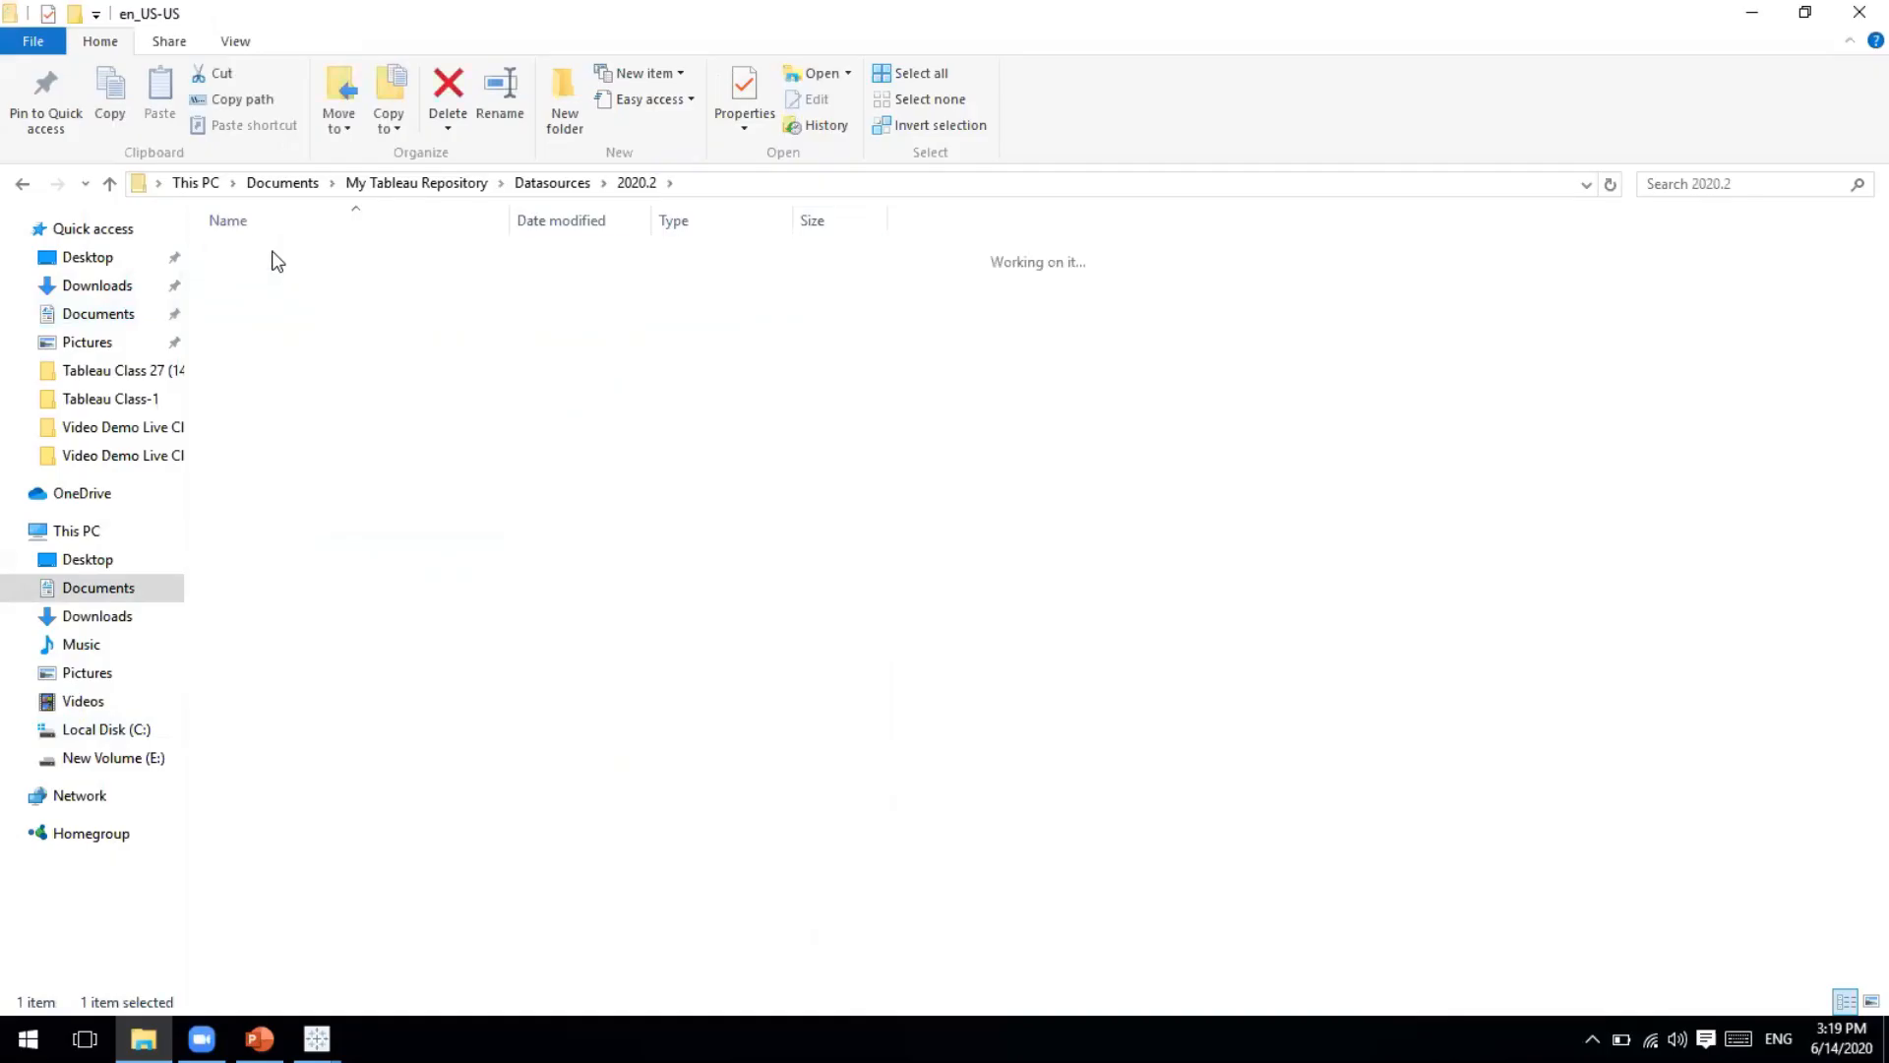
Open the Sample - Superstore Excel workbook from the en_US-US folder and maximize its window on the Orders sheet.
click(306, 283)
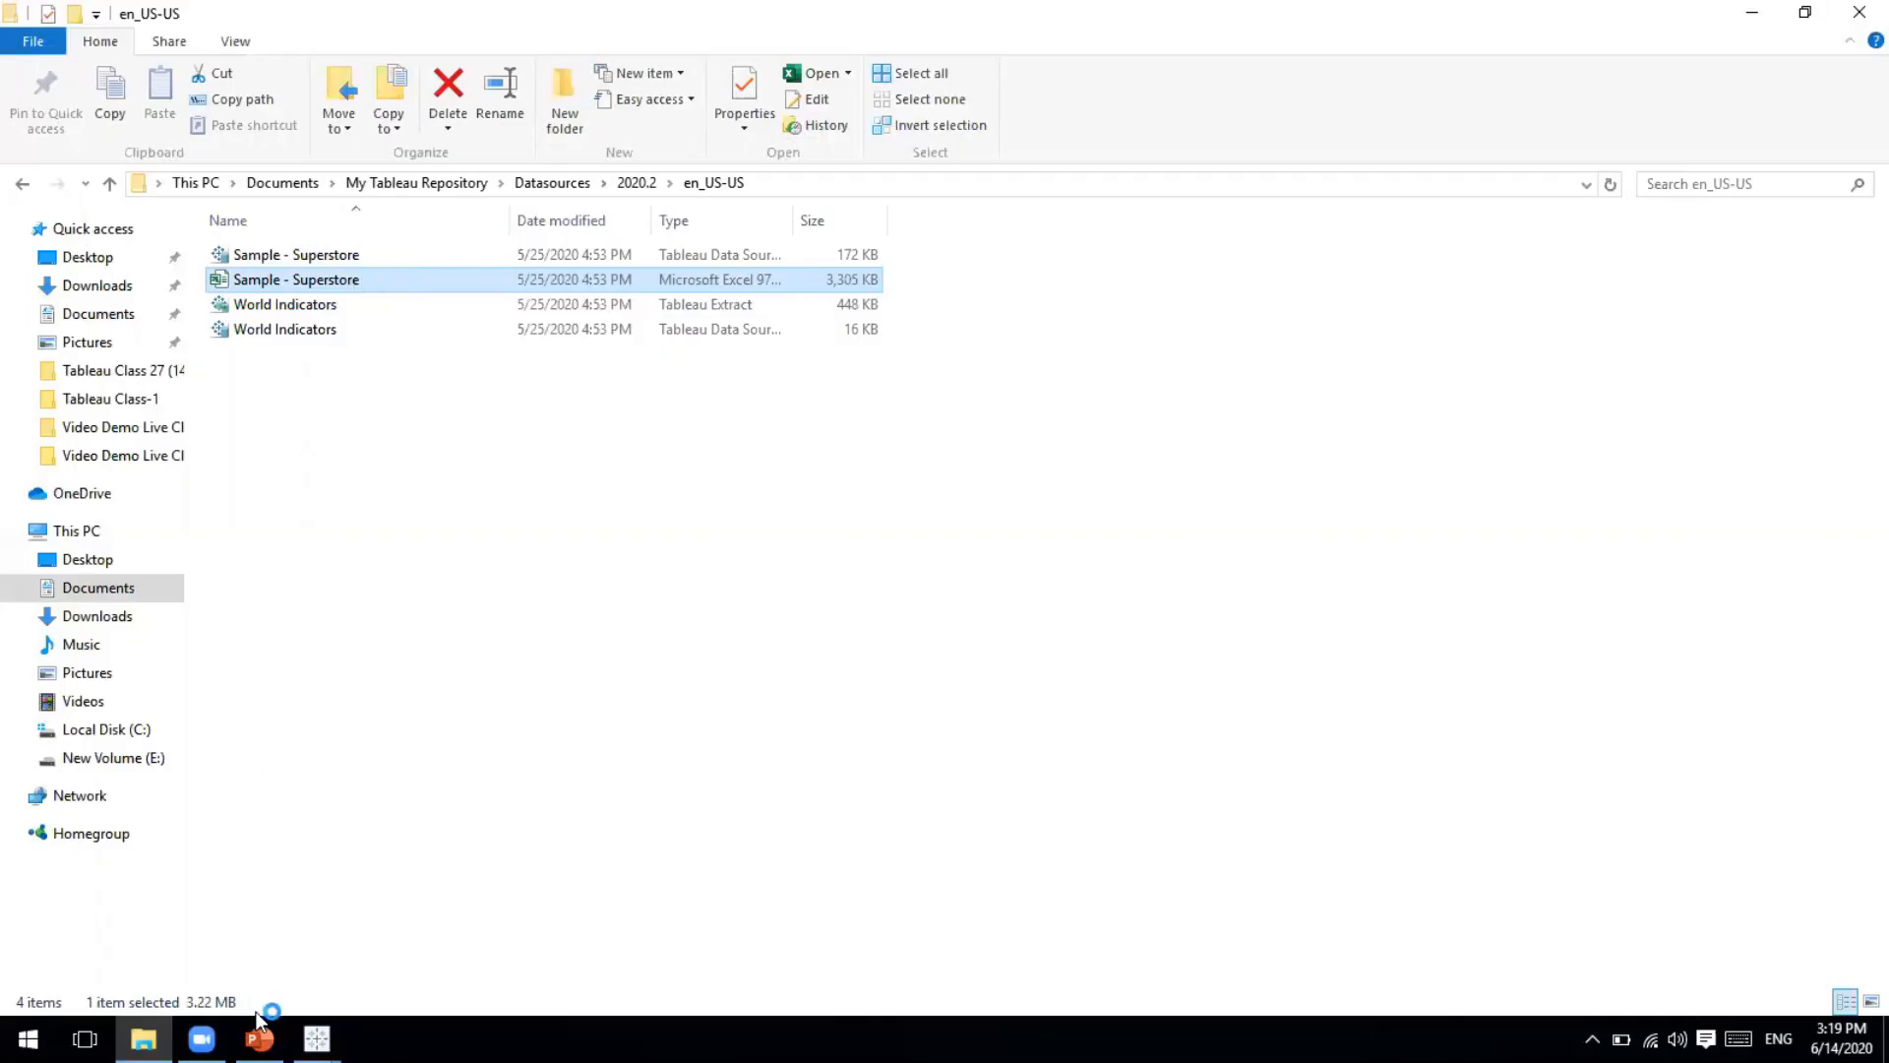
double_click(286, 279)
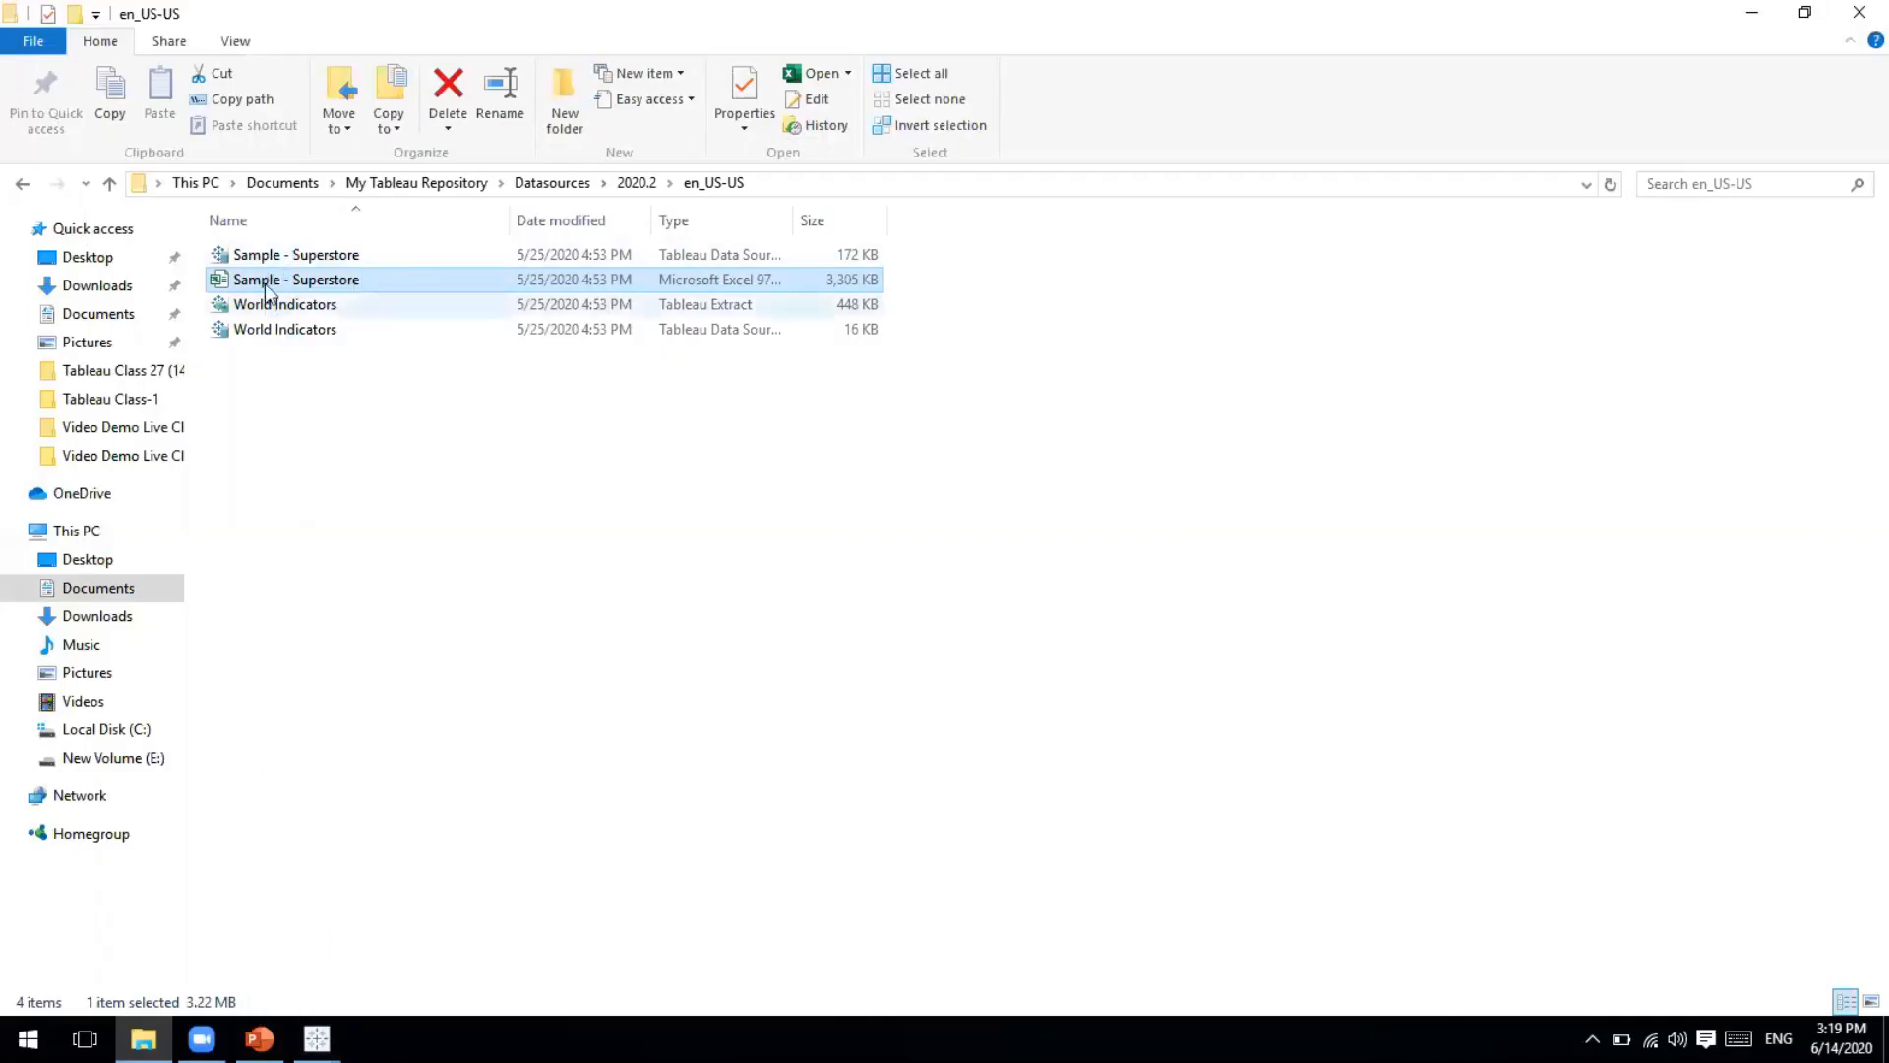
mouse_move(317, 1038)
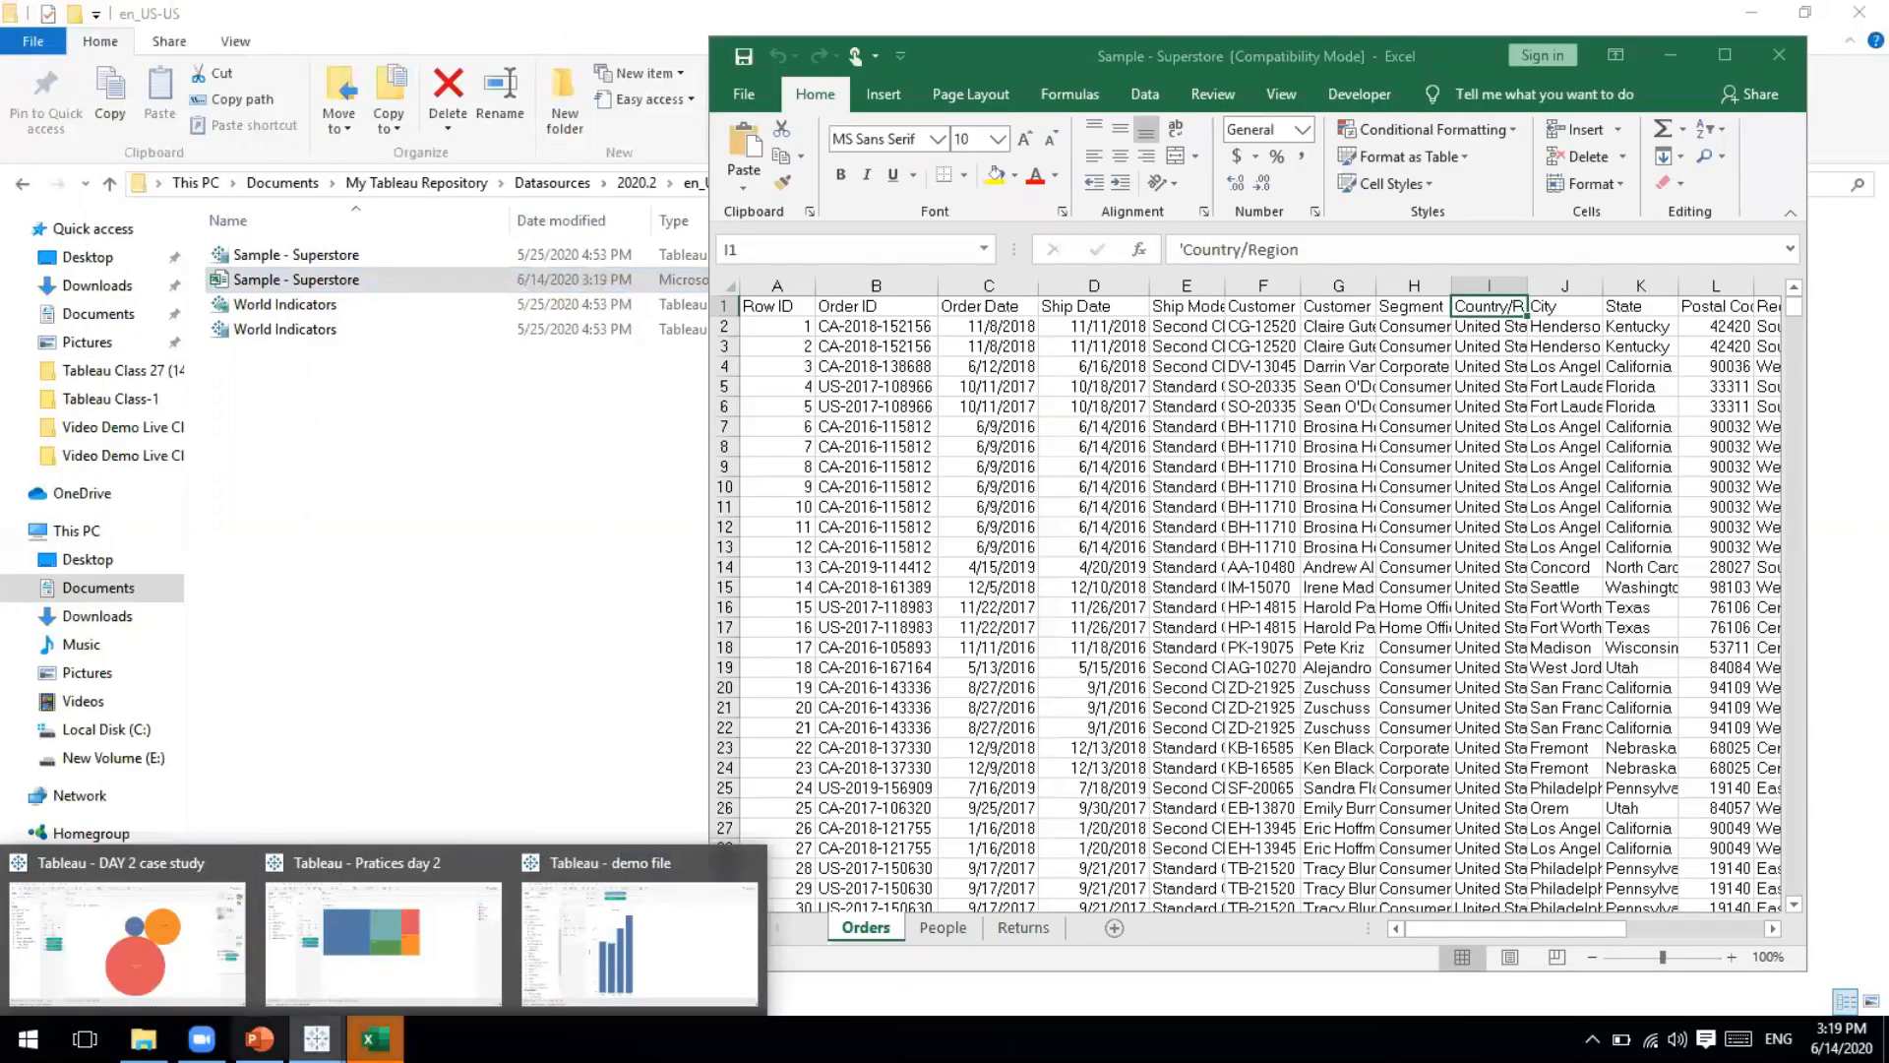
click(144, 1038)
click(508, 588)
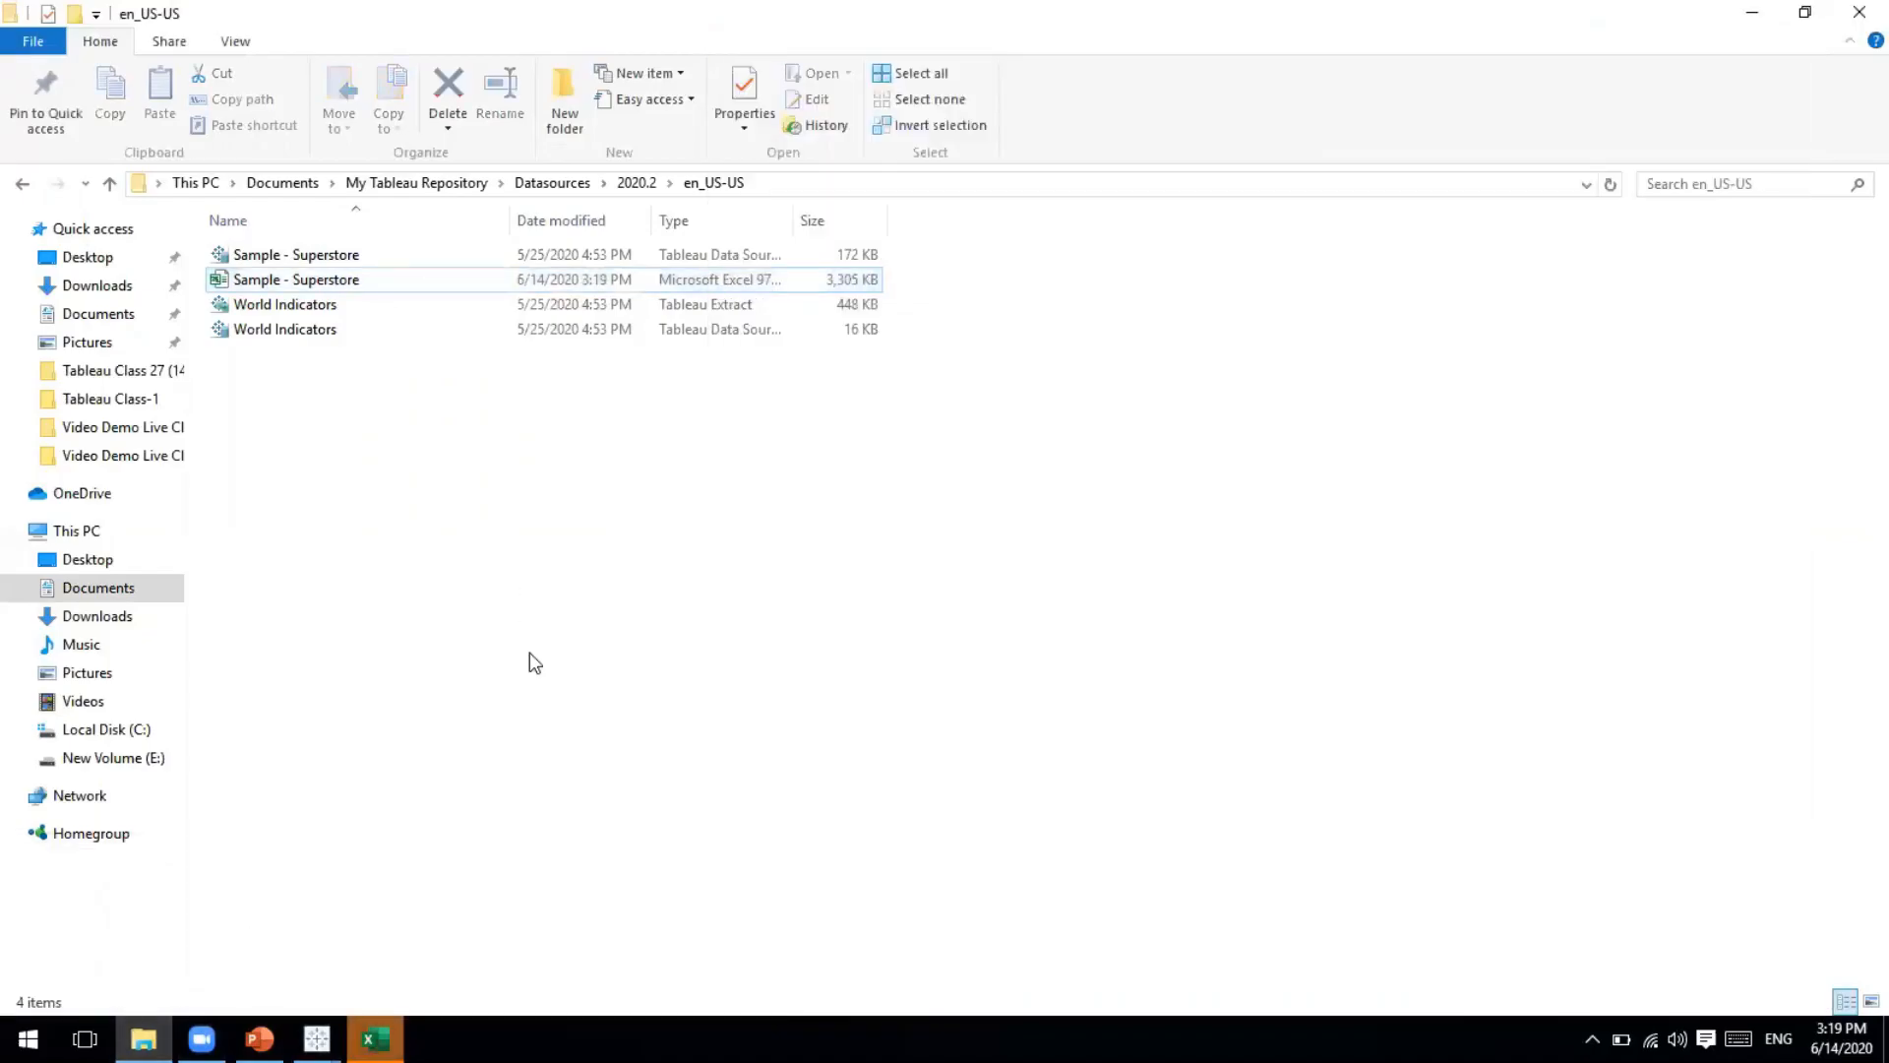
click(375, 1038)
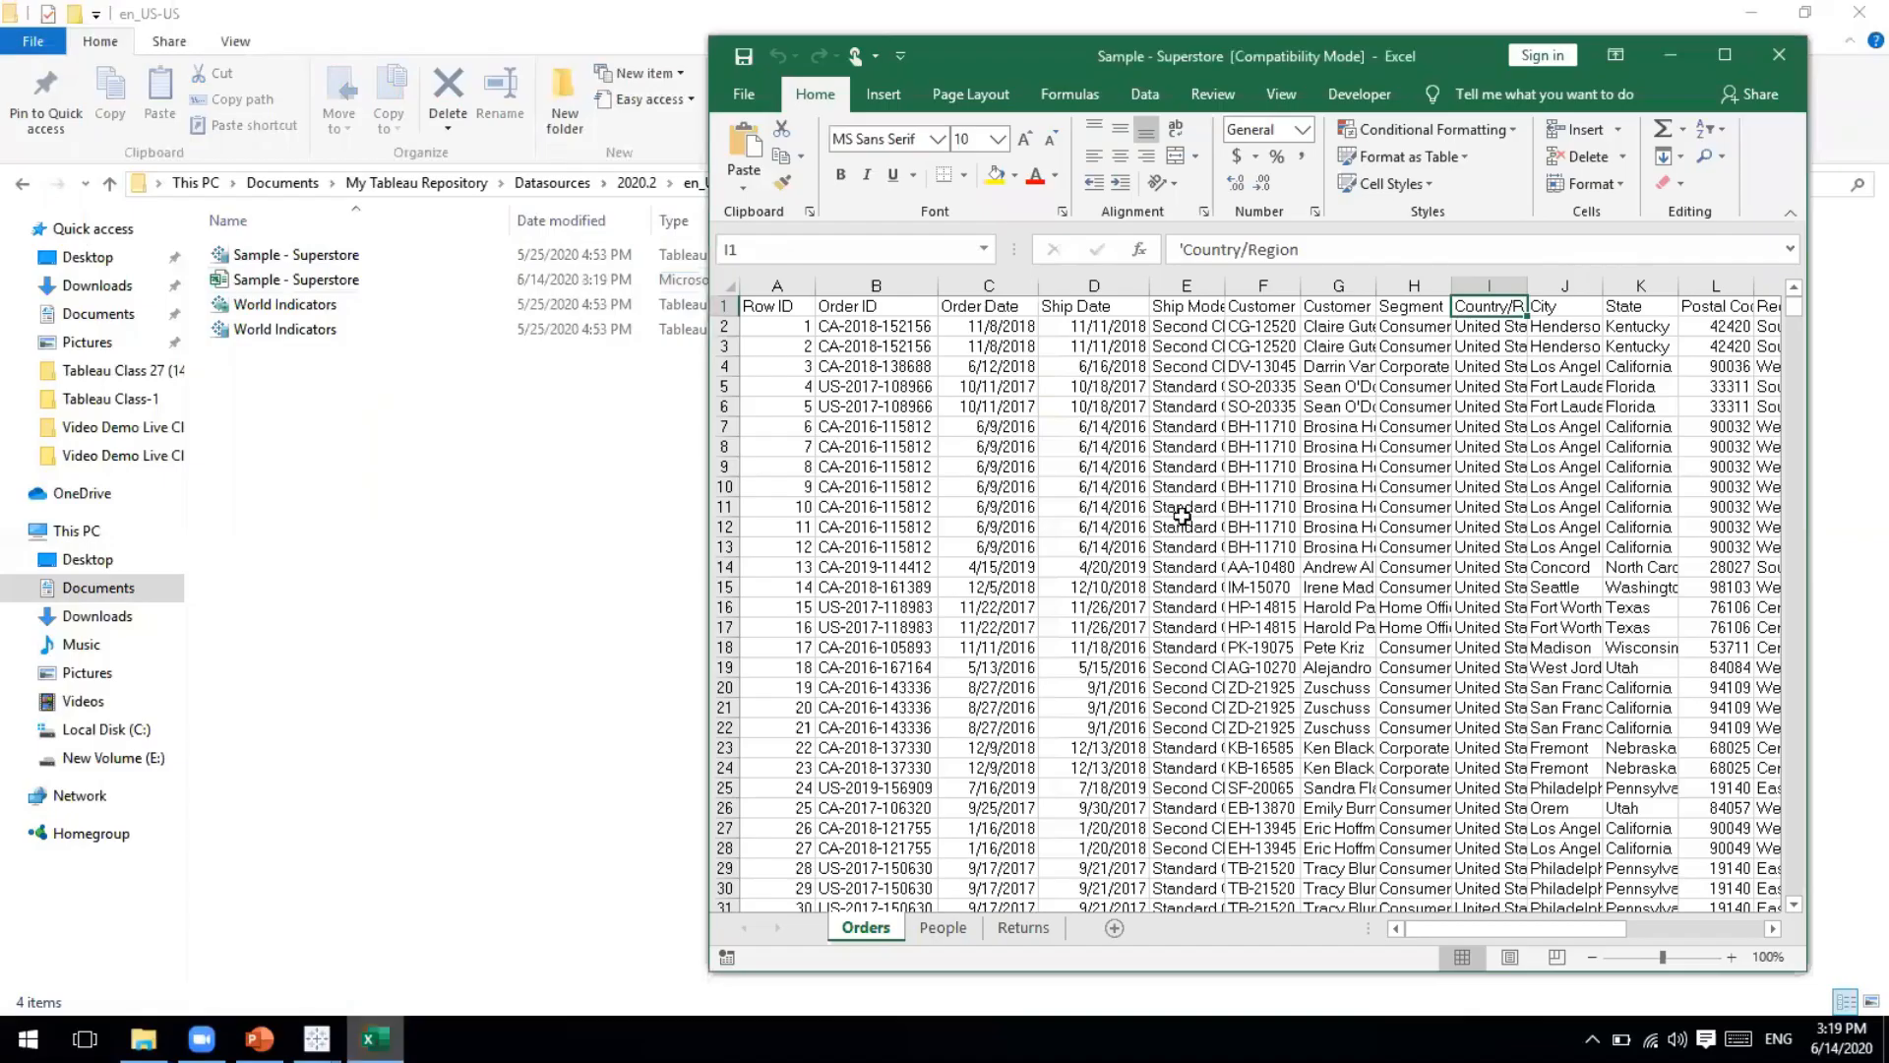
click(1723, 56)
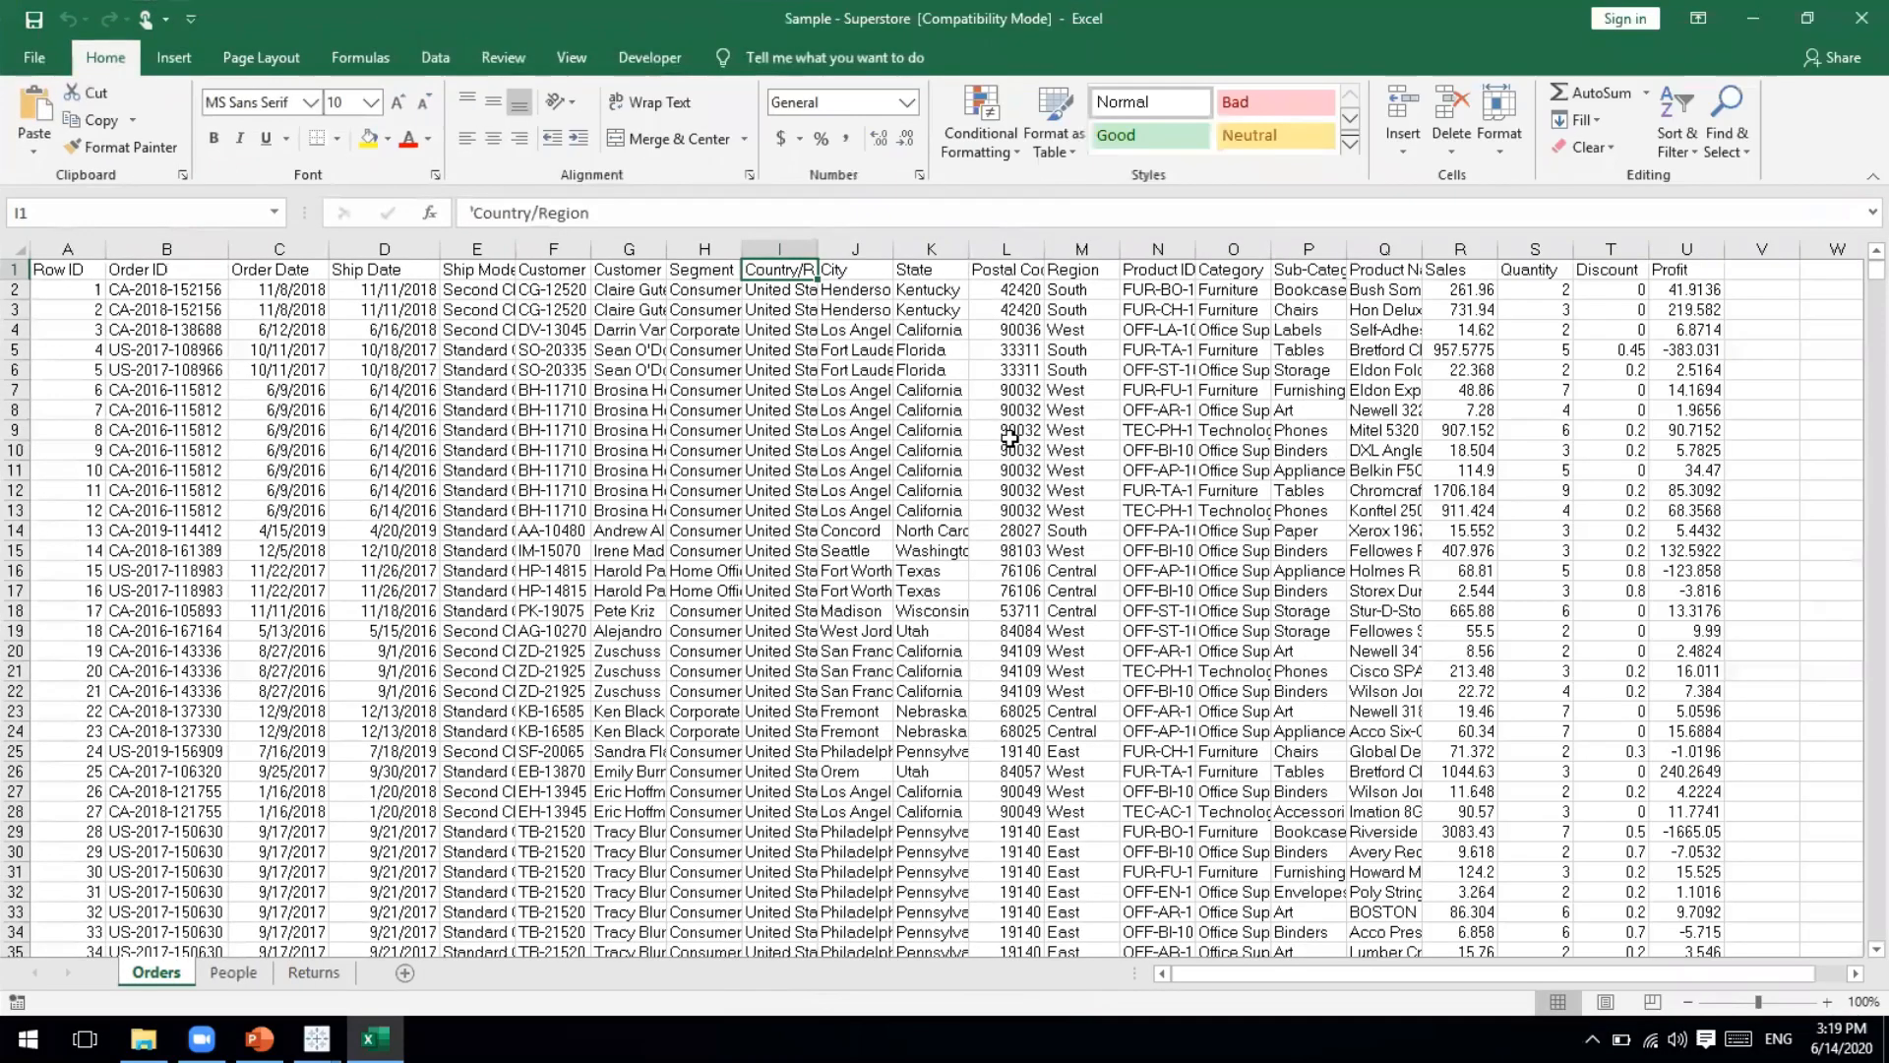
click(154, 773)
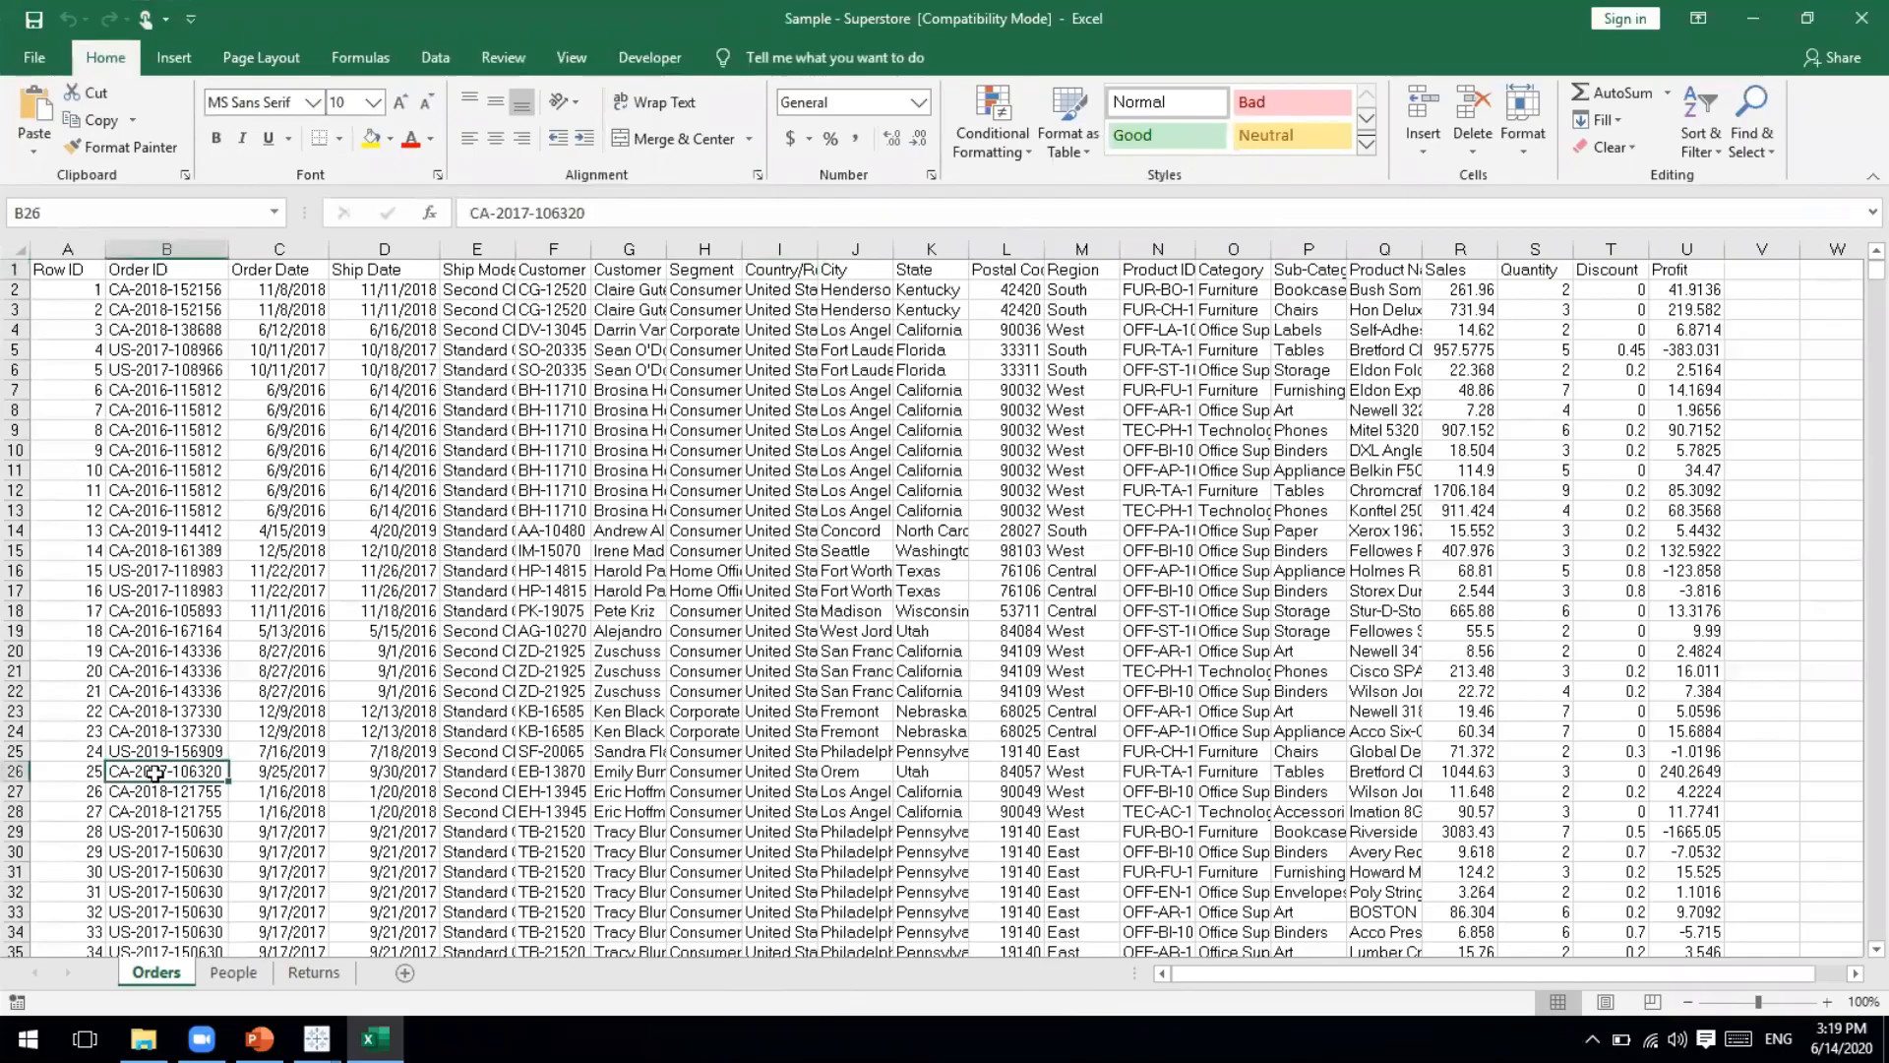
Add filters to the Orders sheet and filter the Order Date column to show only 2019.
click(280, 267)
key(ctrl+shift+l)
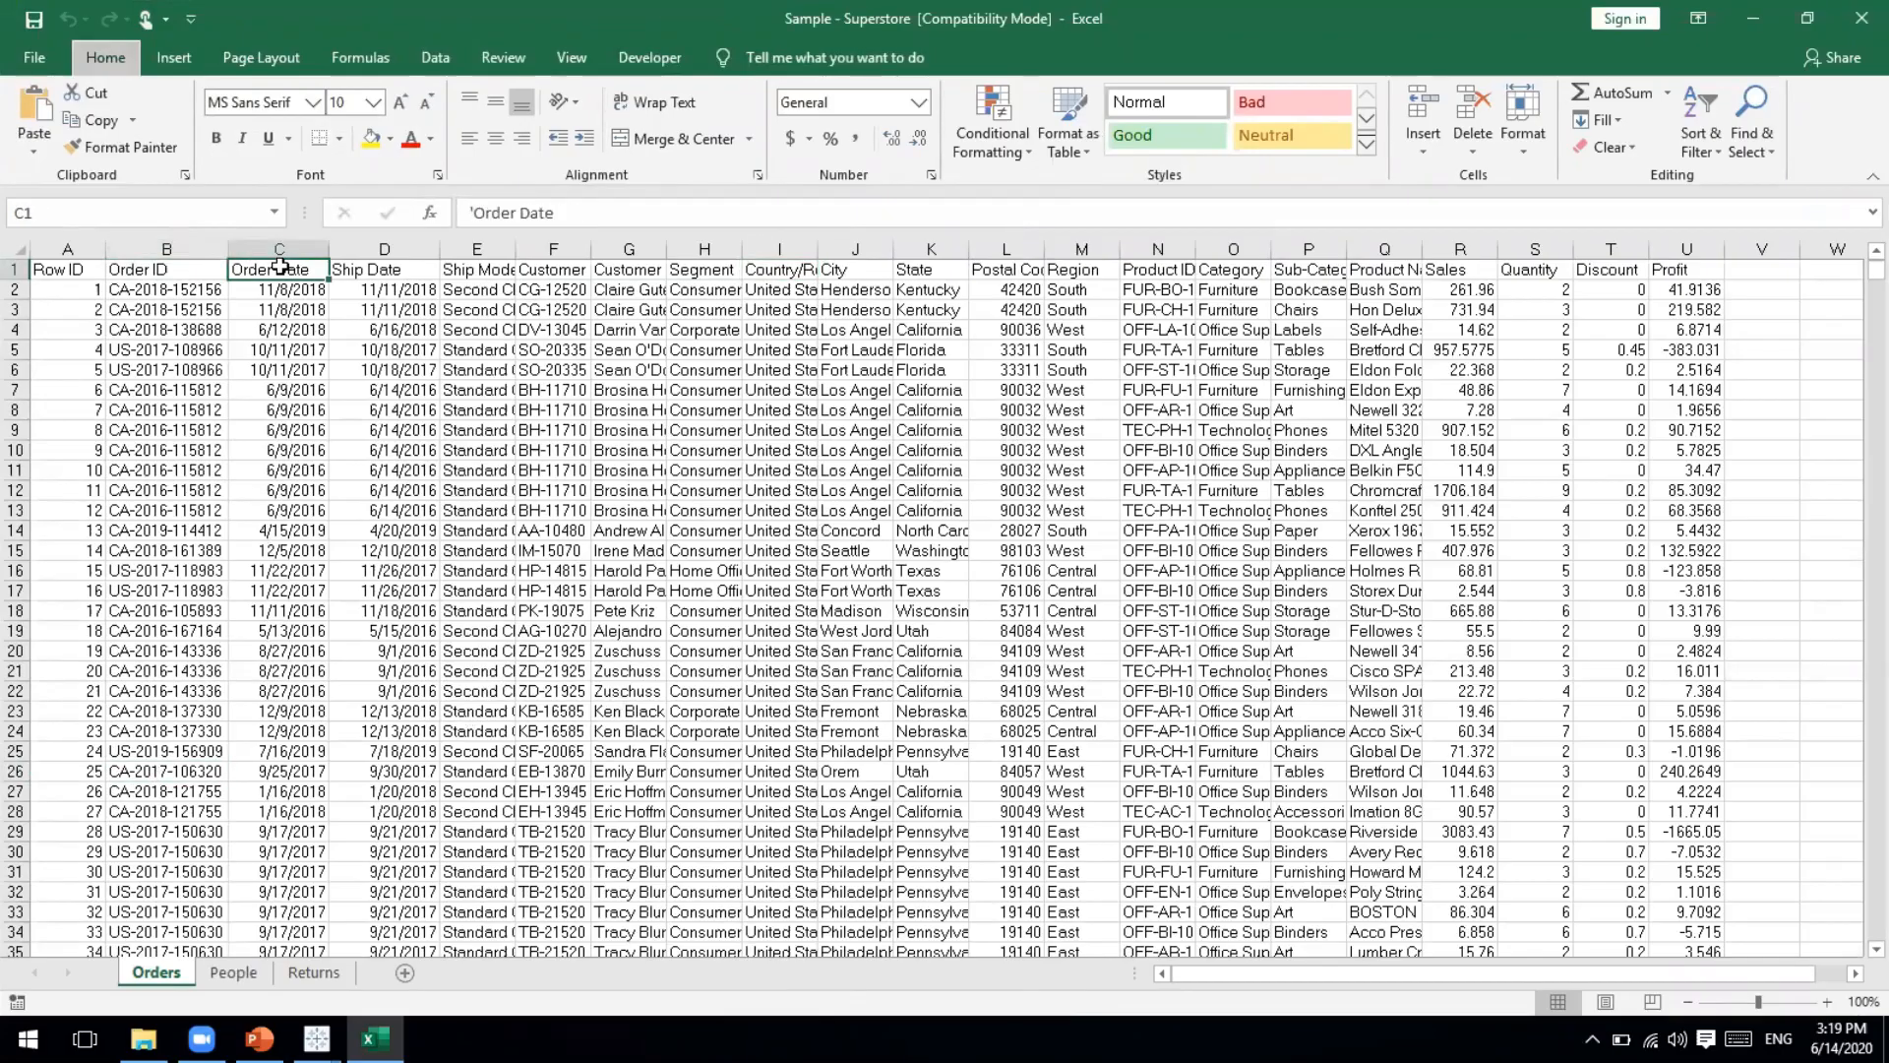
click(317, 271)
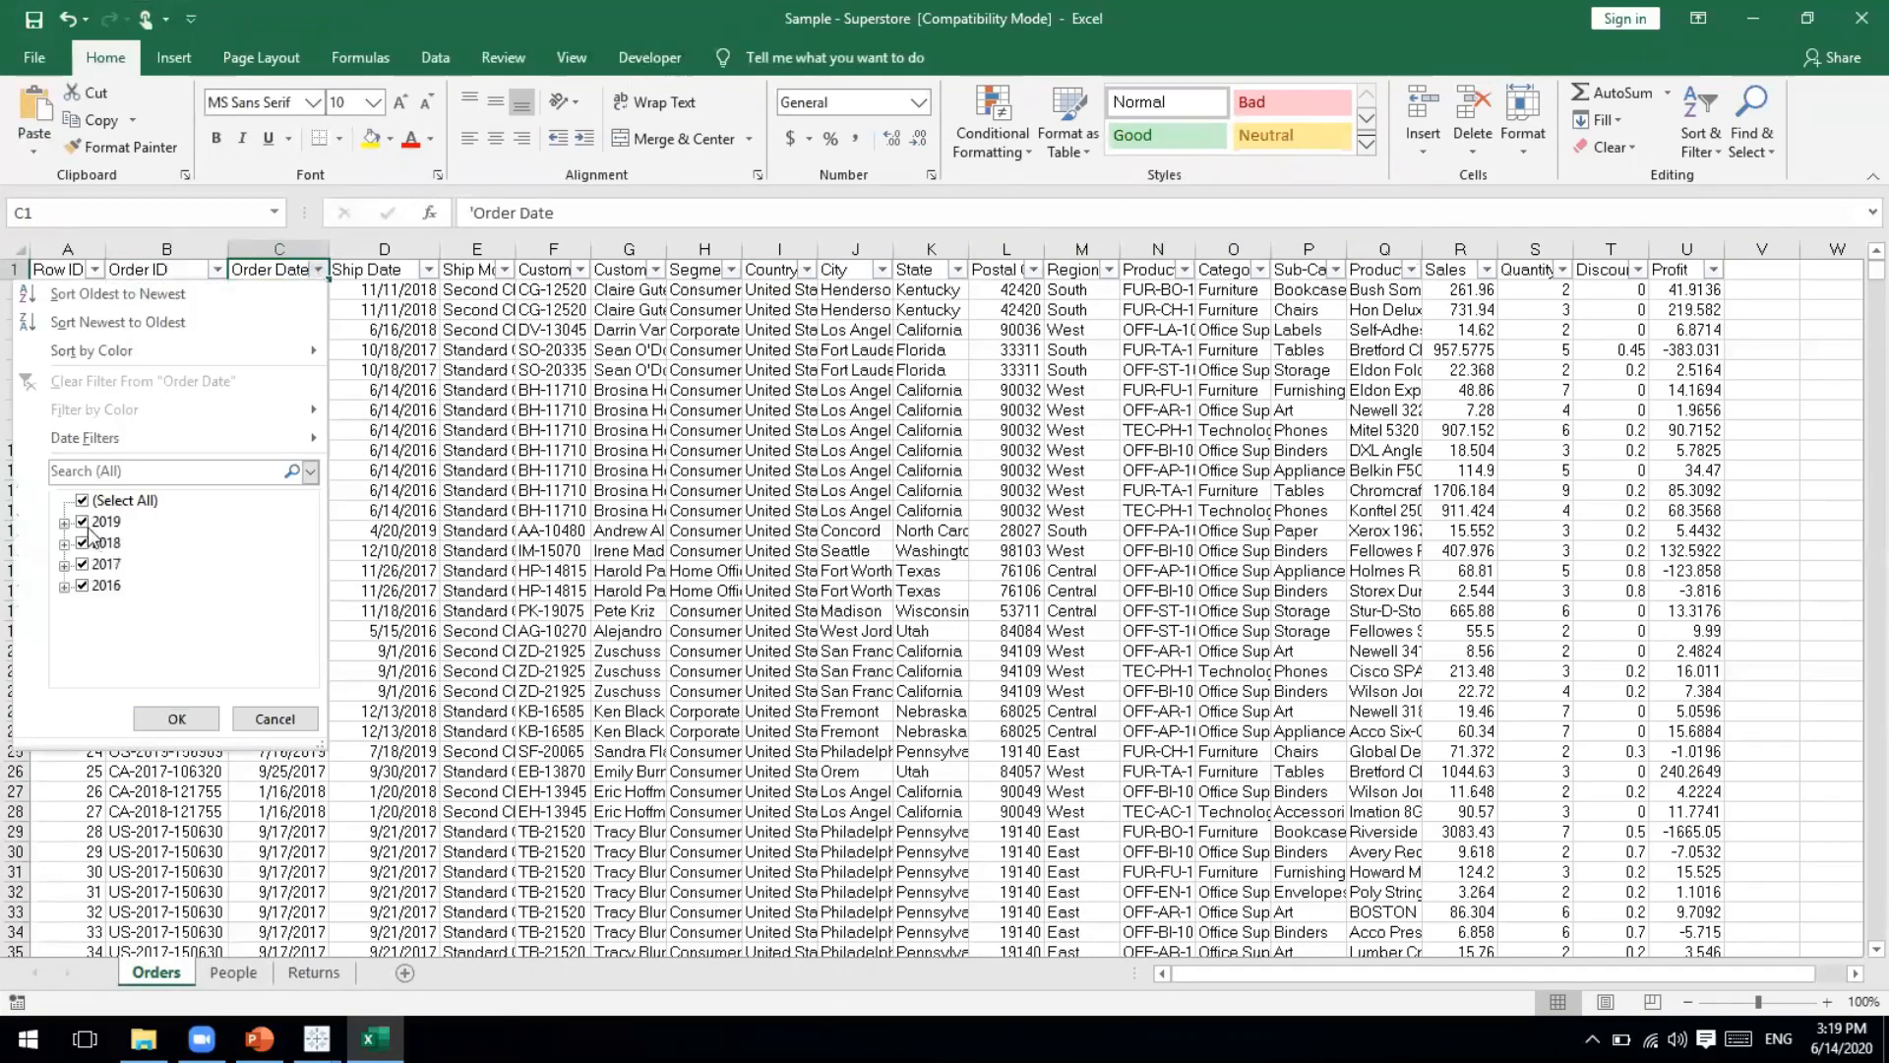
click(83, 543)
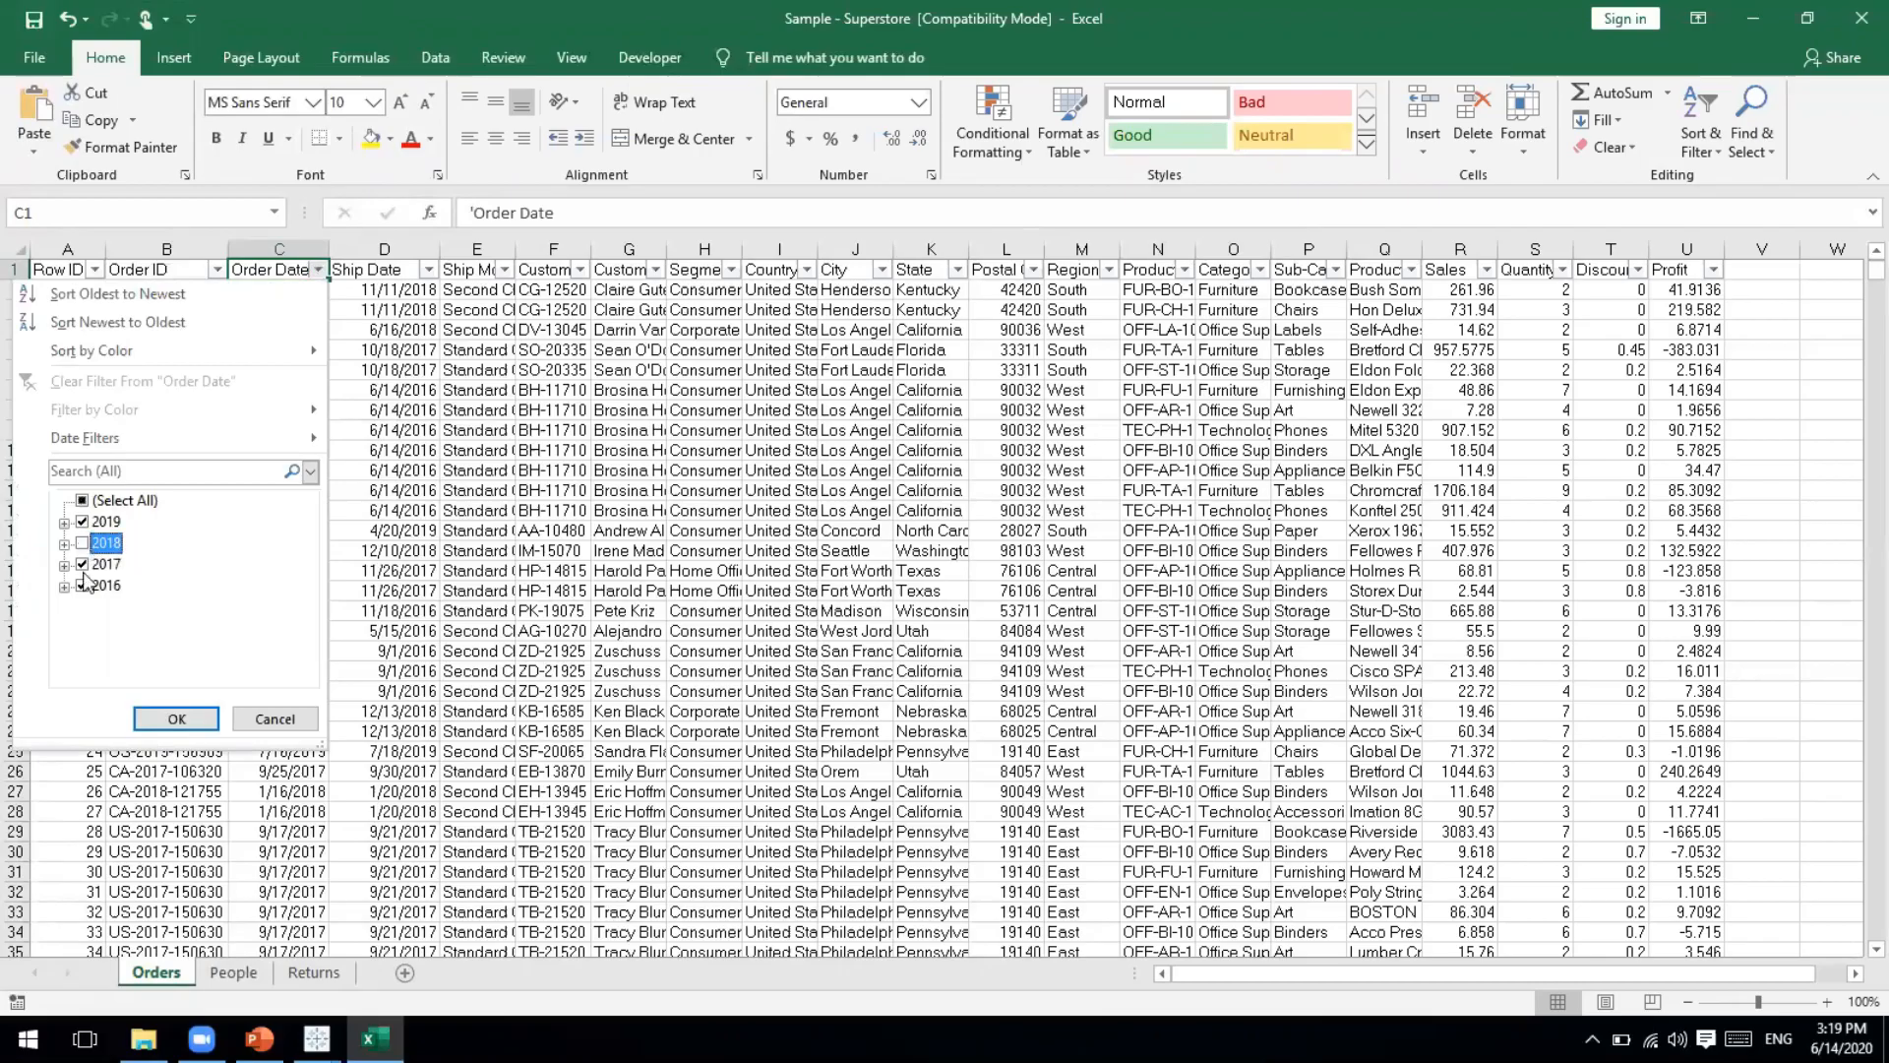
click(82, 564)
click(83, 585)
click(160, 716)
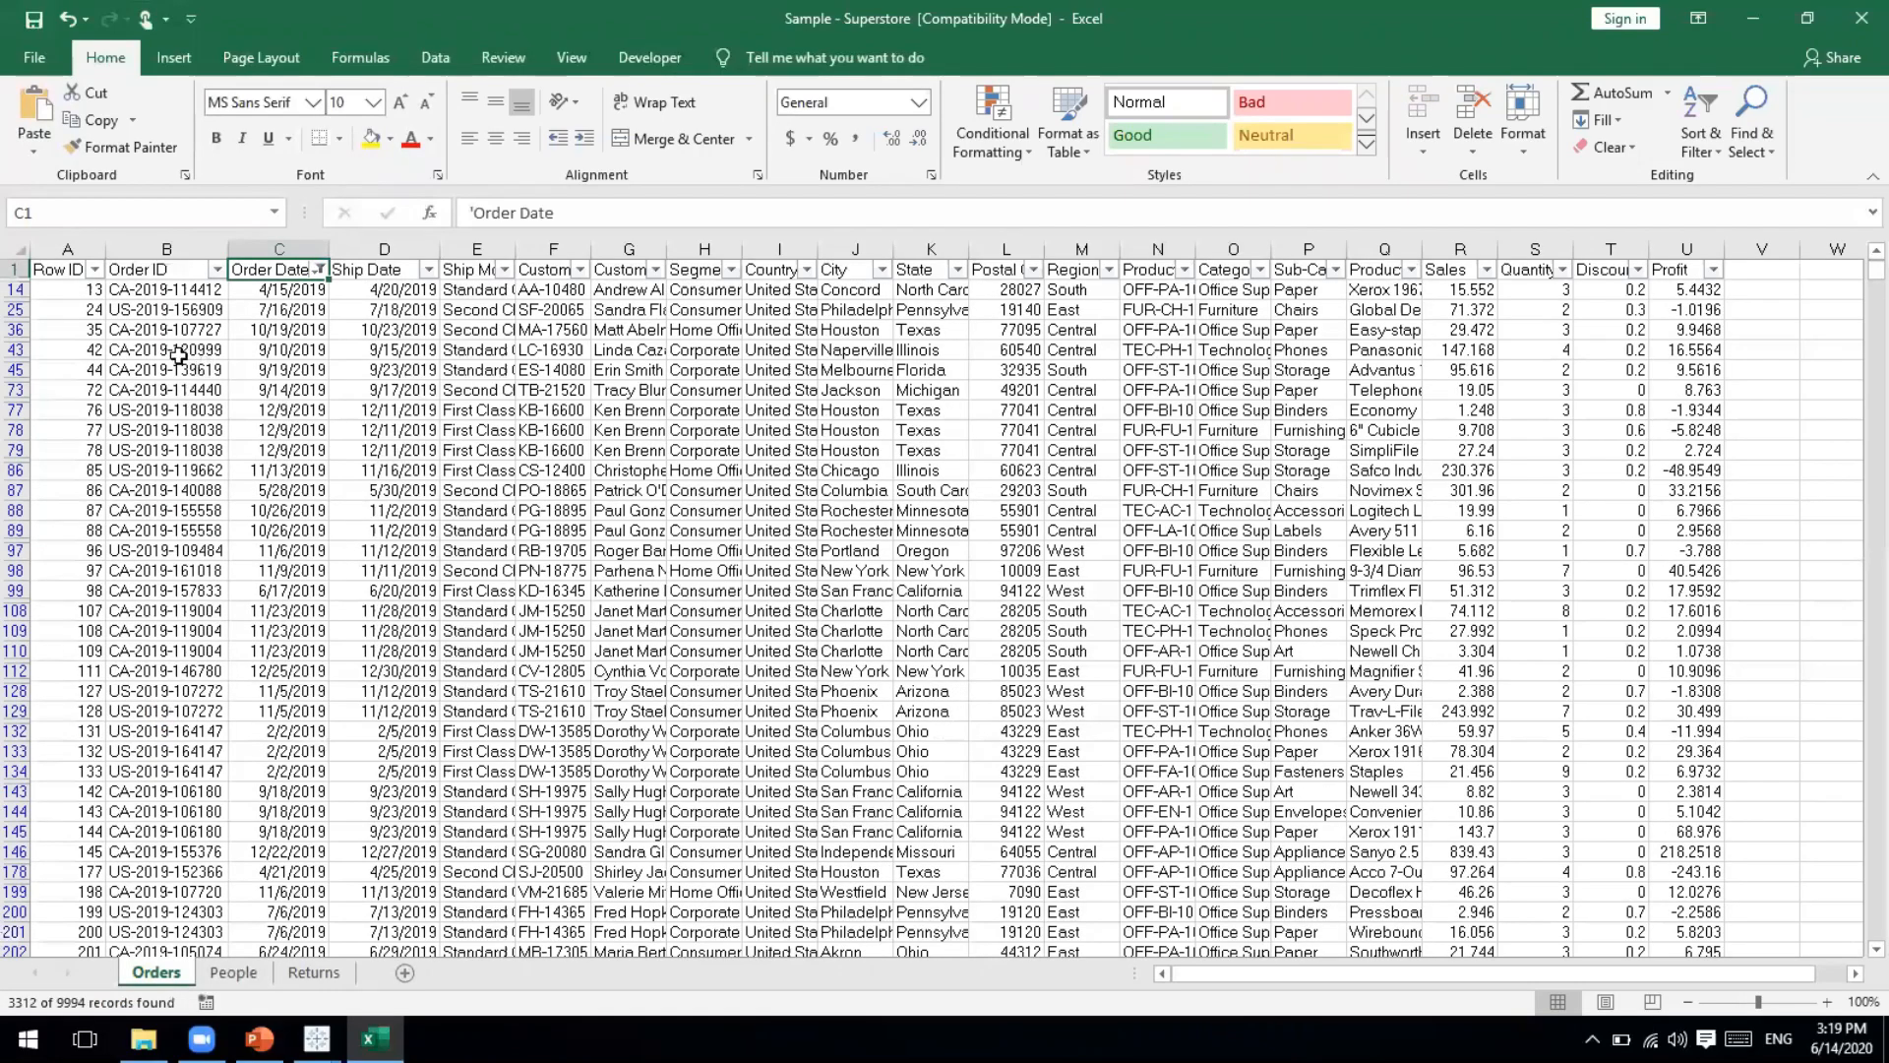
Select all filtered 2019 rows from the Row ID column through the Profit column and clear their contents.
click(87, 290)
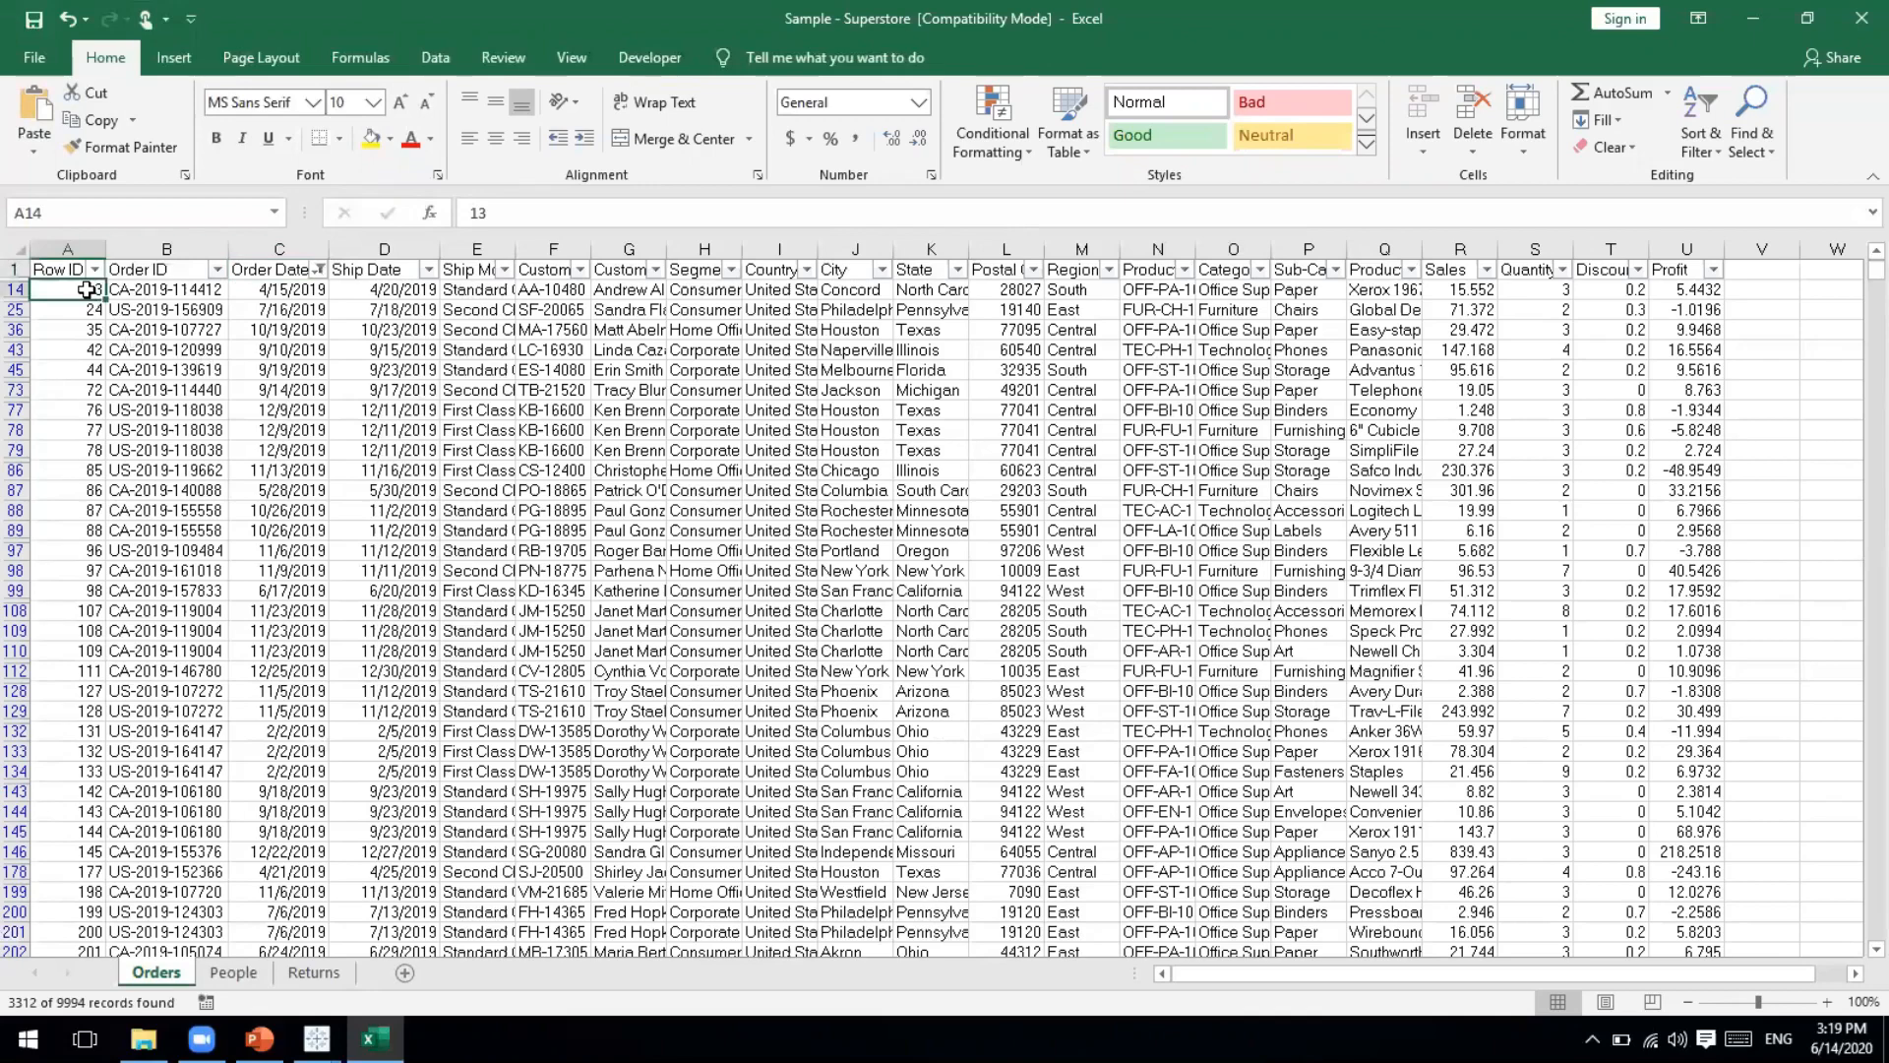
key(shift+Right)
key(shift+Right)
key(shift+Right)
key(shift+Right)
key(shift+Right)
key(shift+Right)
key(shift+Right)
key(shift+Right)
key(shift+Right)
key(shift+Right)
key(shift+Right)
key(shift+Right)
key(shift+Right)
key(shift+Right)
key(shift+Right)
key(shift+Right)
key(shift+Right)
key(shift+Right)
key(shift+Right)
key(shift+Right)
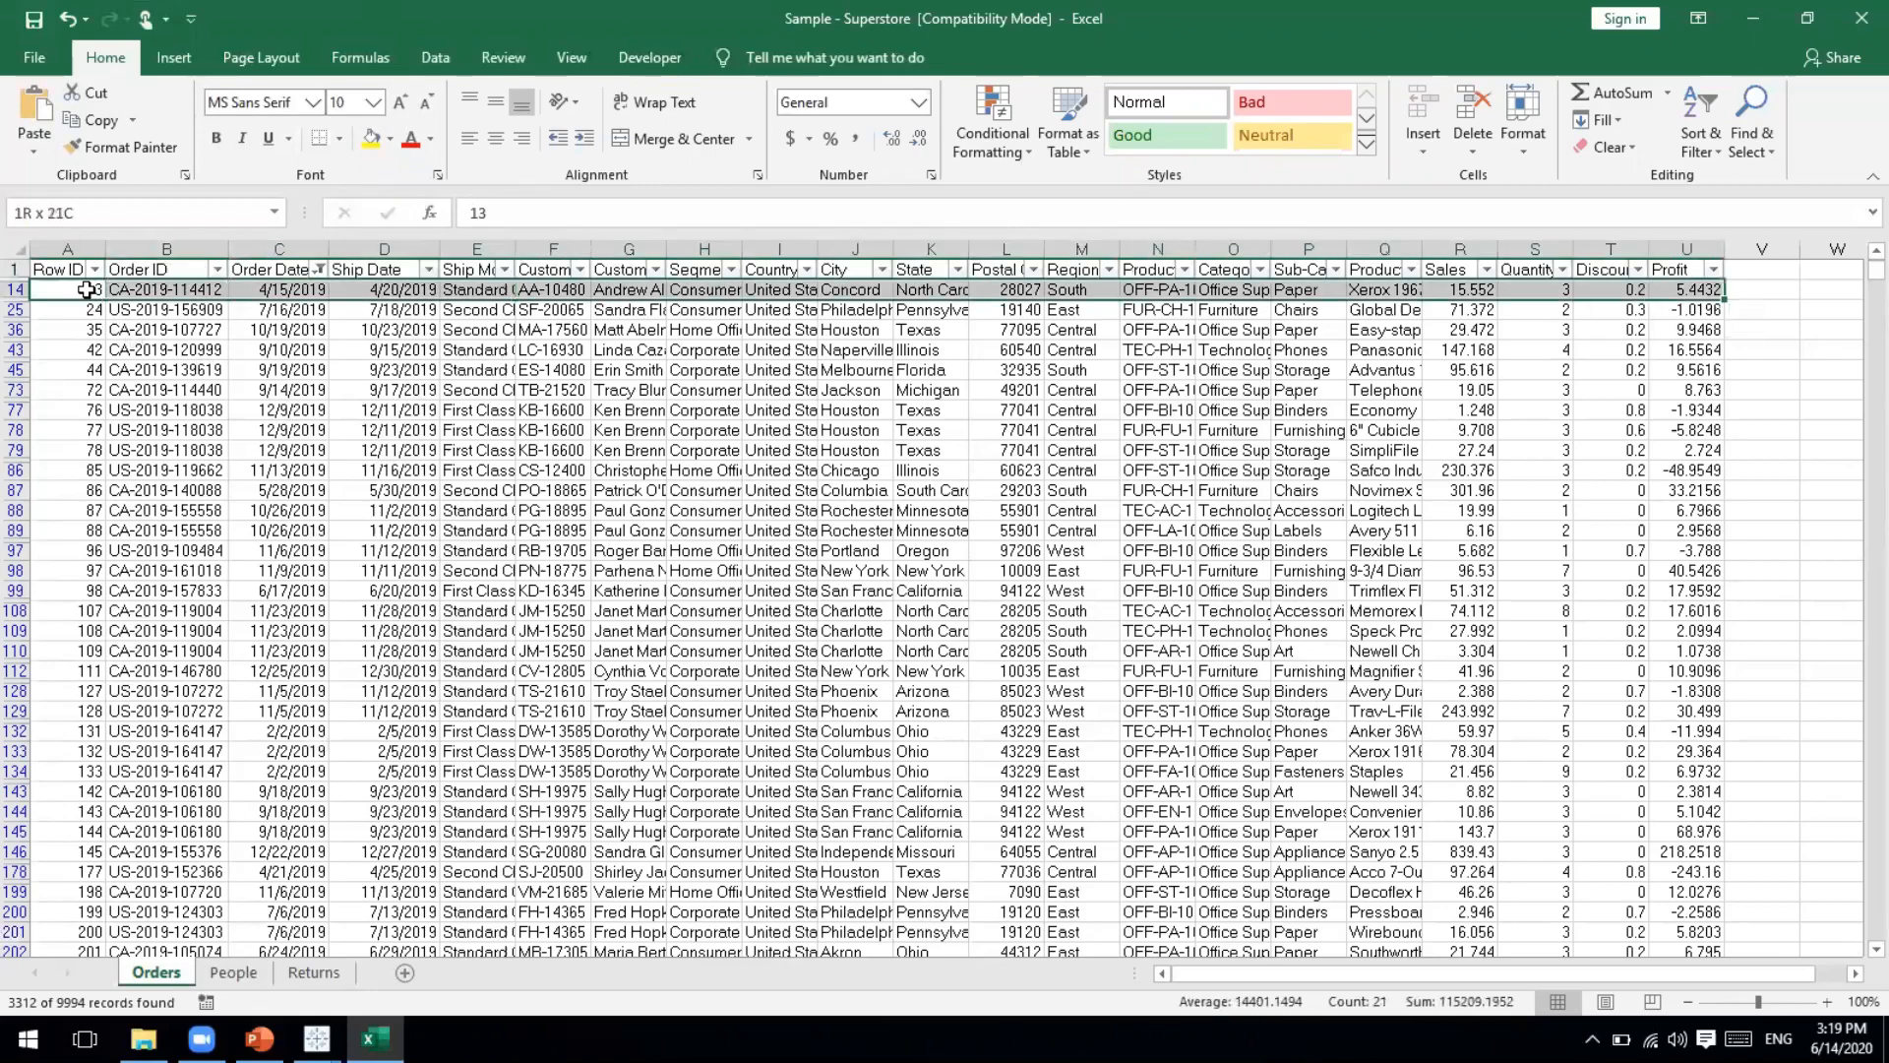
key(ctrl+shift+Down)
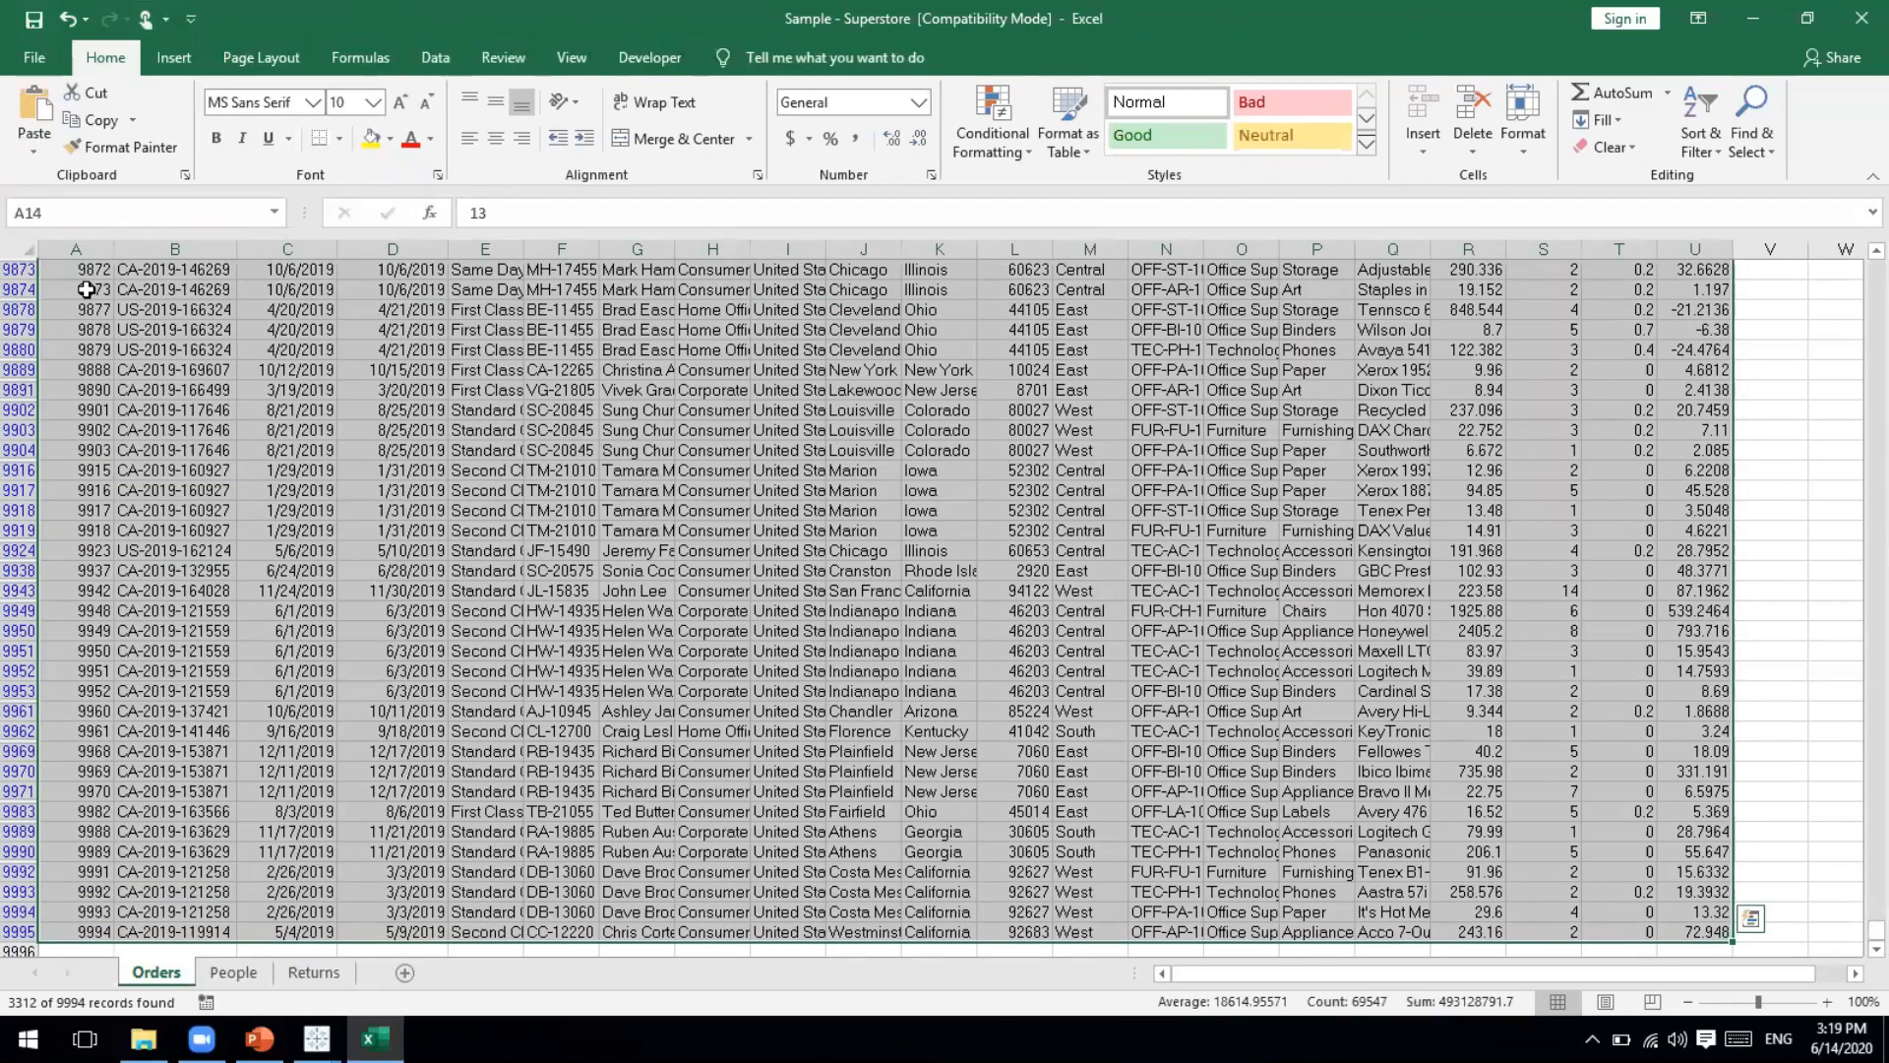
key(Delete)
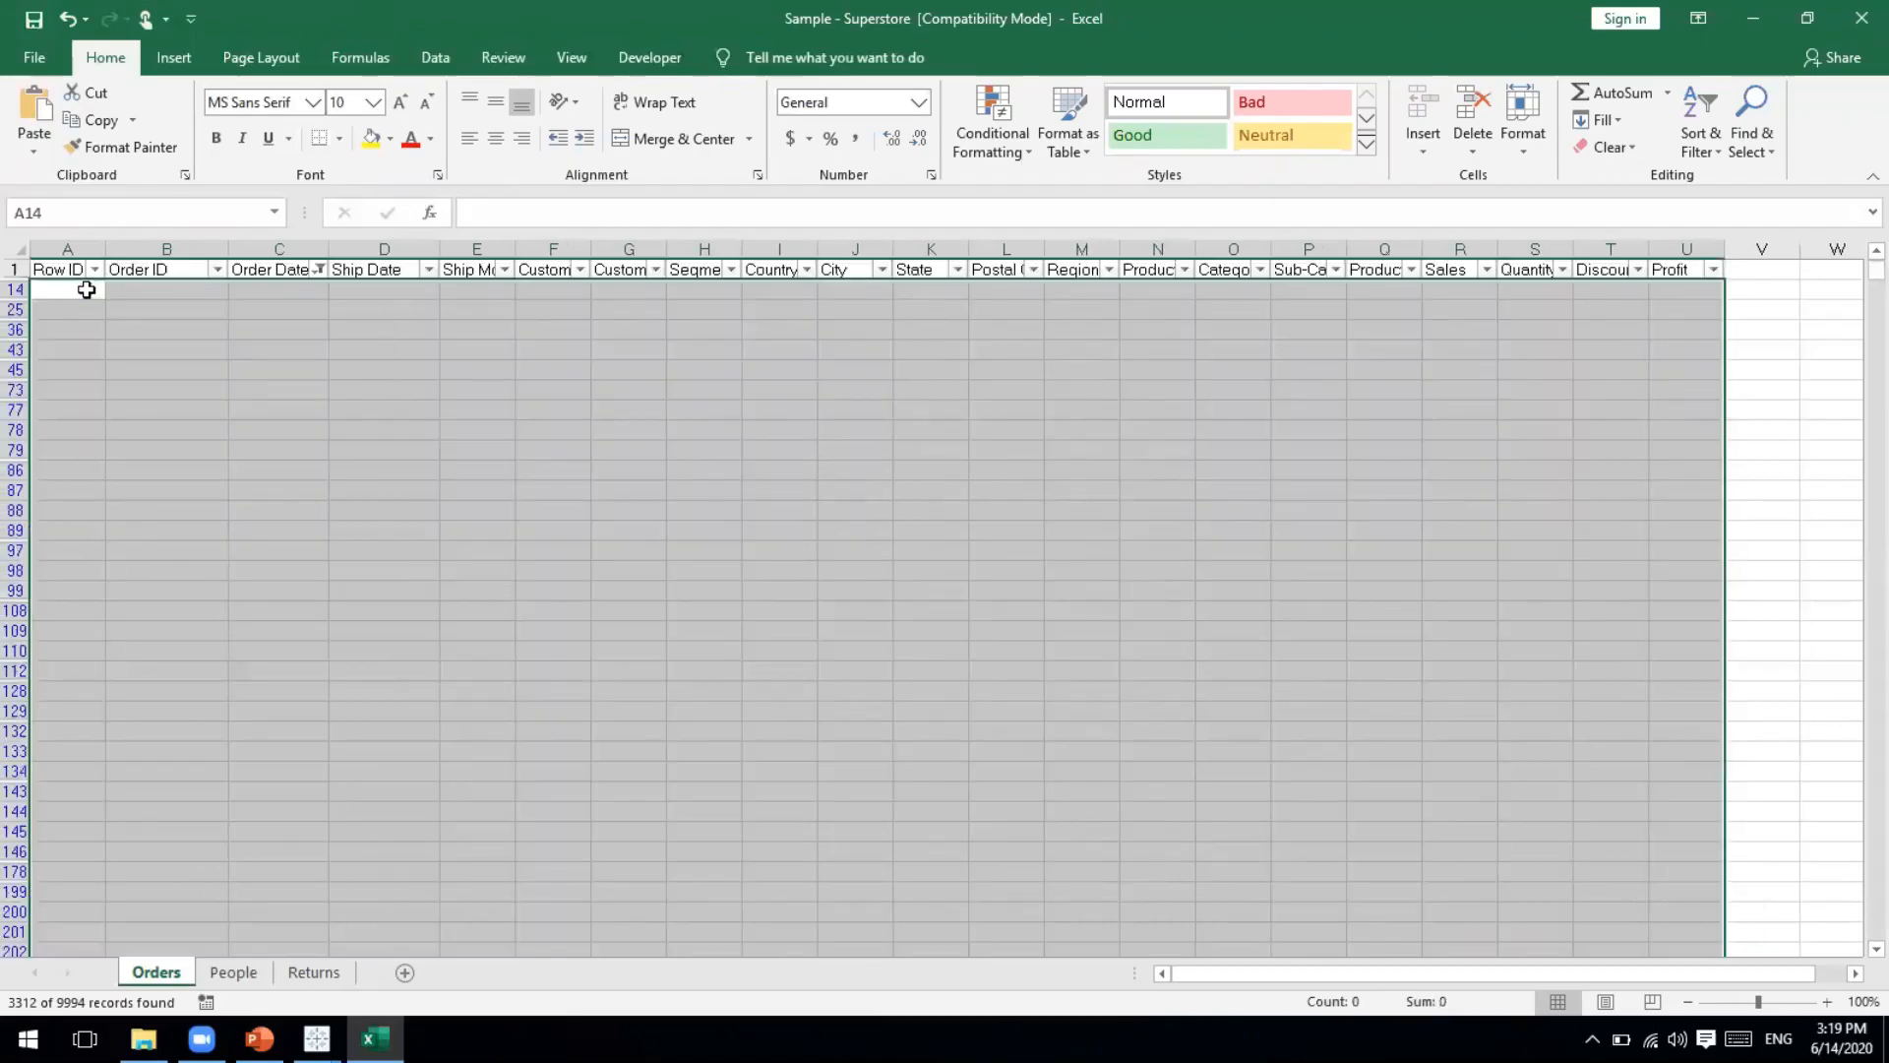
Save the Sample - Superstore workbook and continue past the compatibility check.
click(405, 445)
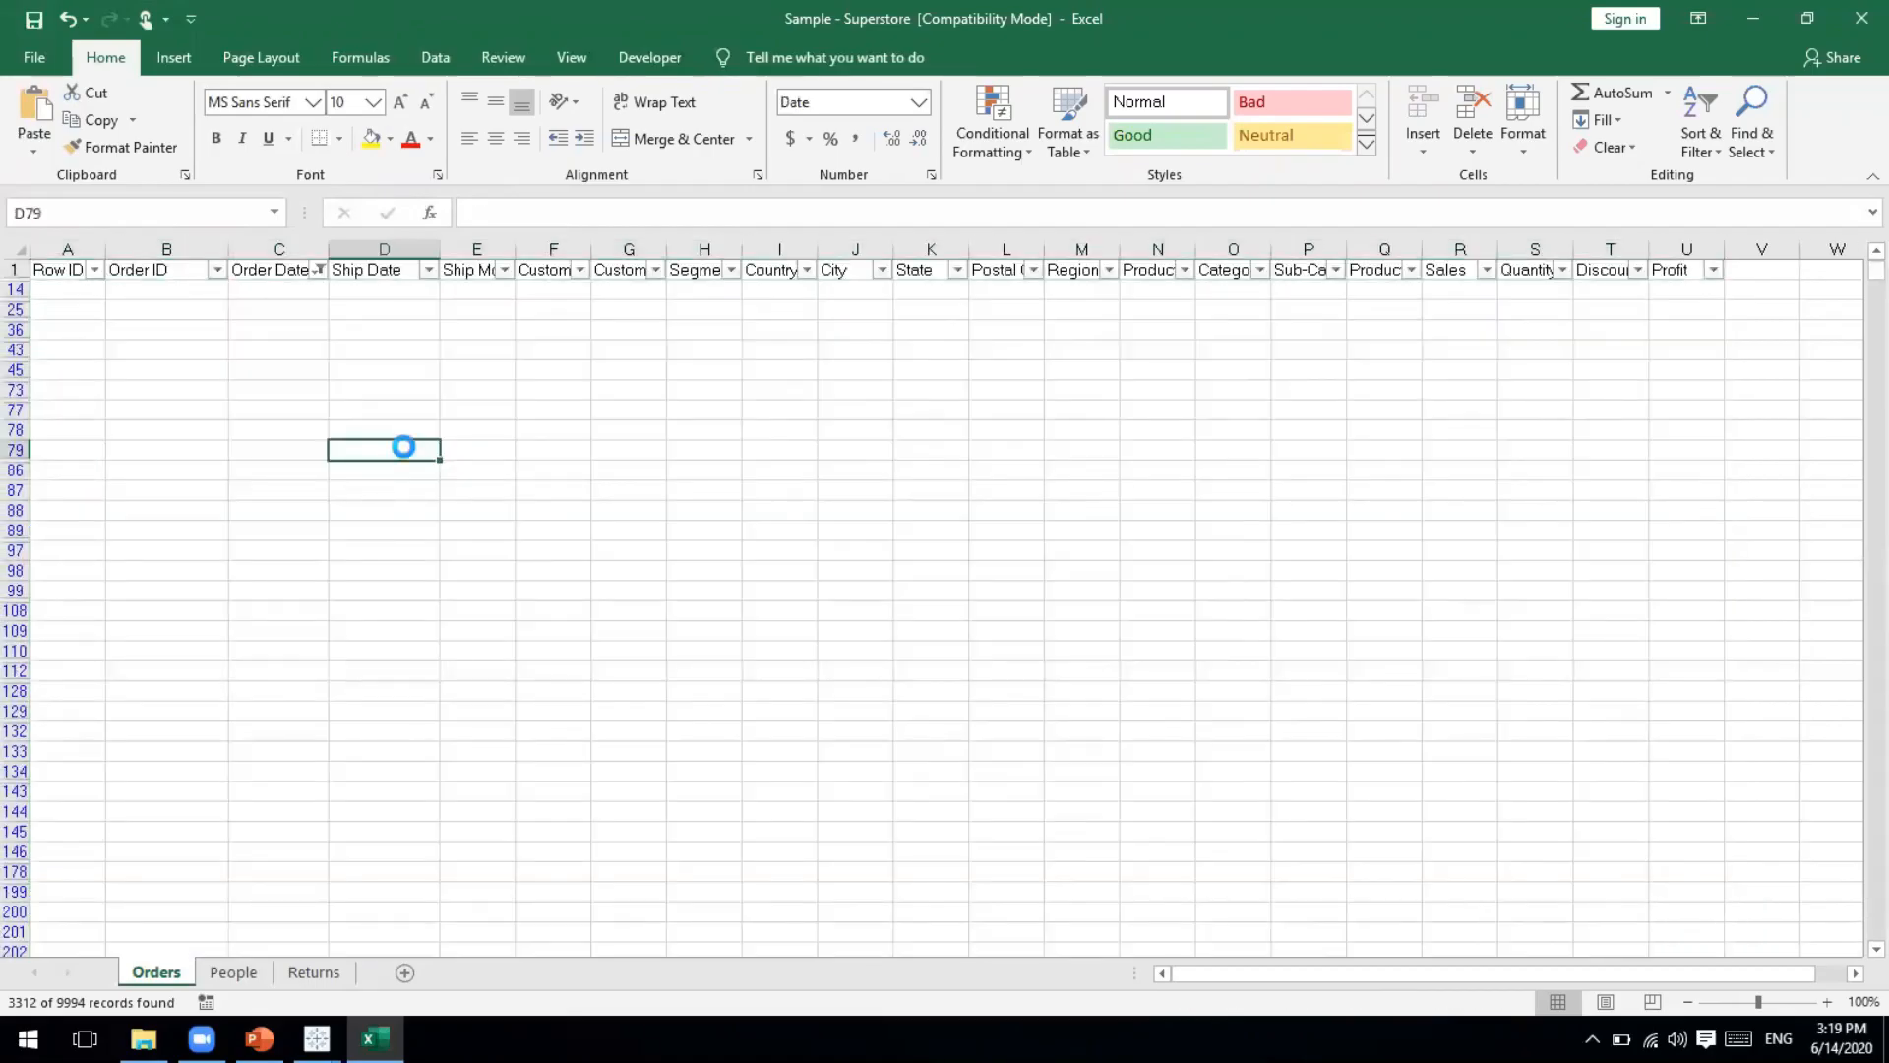
key(ctrl+s)
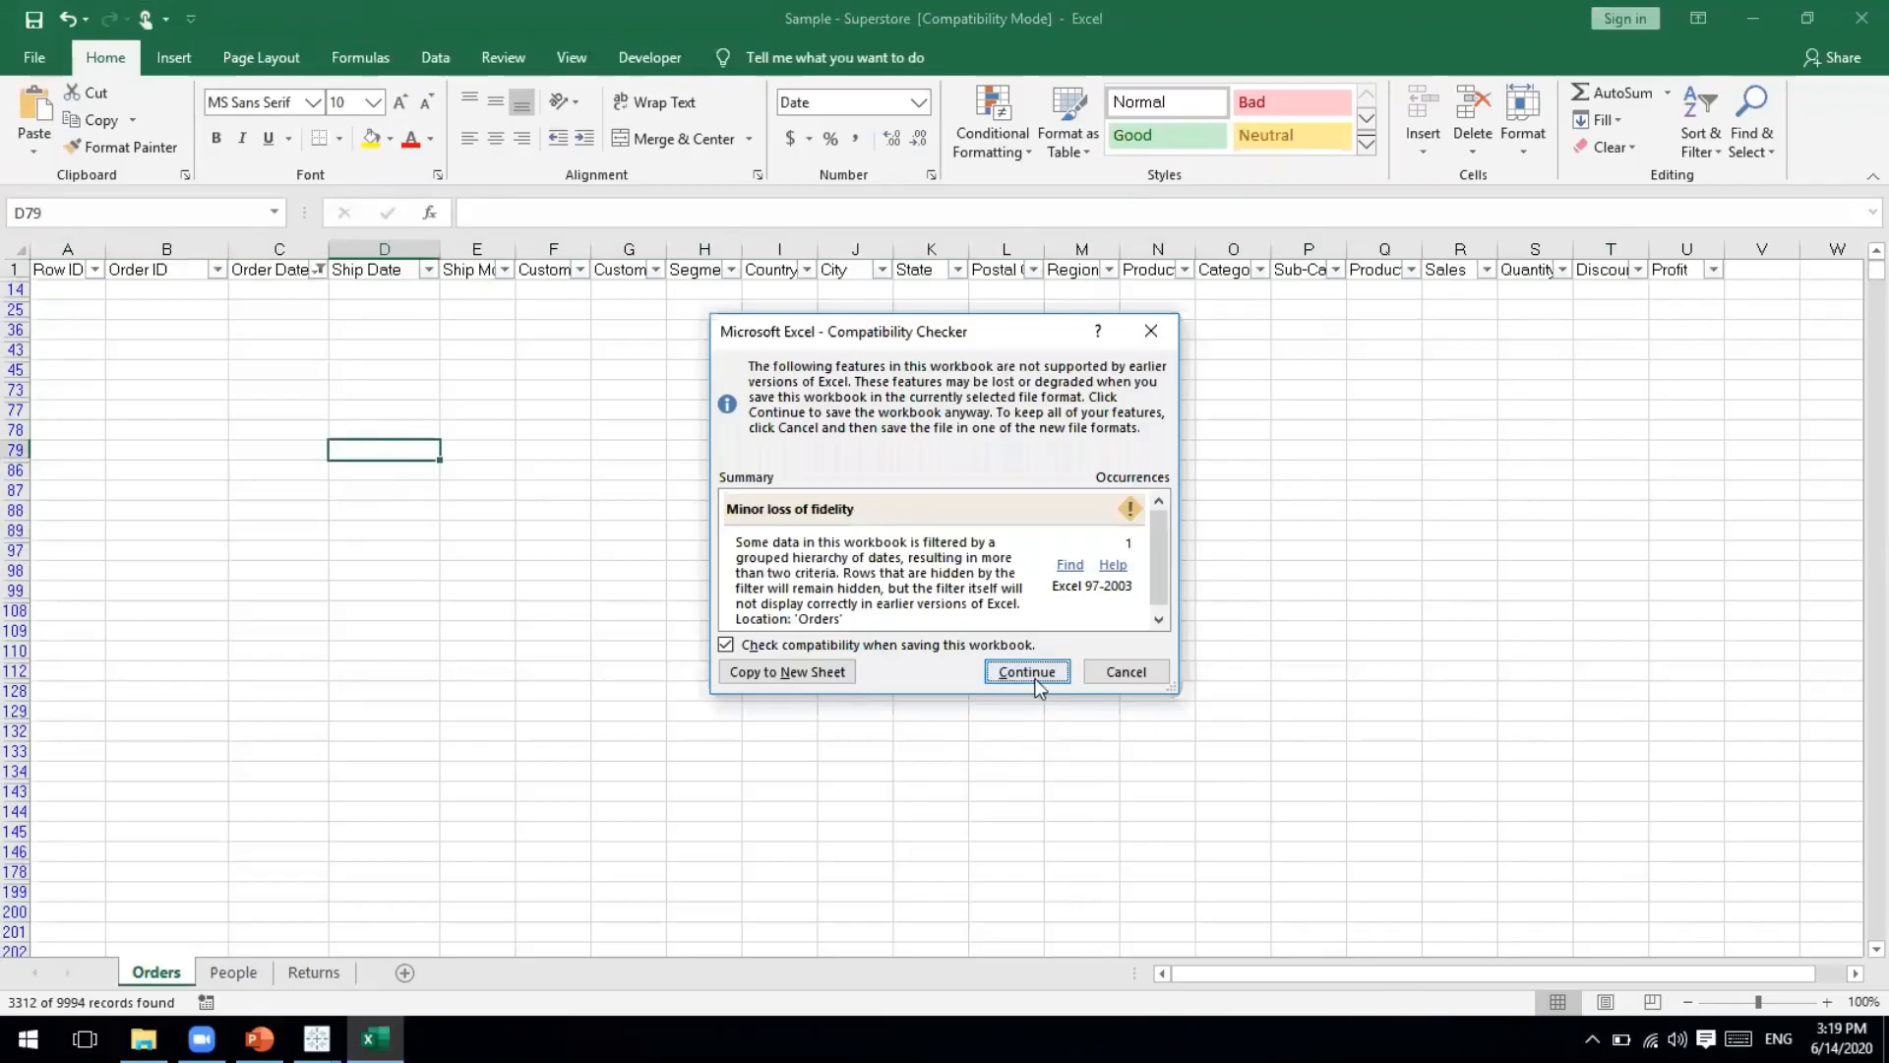
click(1026, 672)
Remove the filter from the Orders sheet so that rows of all years are shown.
click(273, 268)
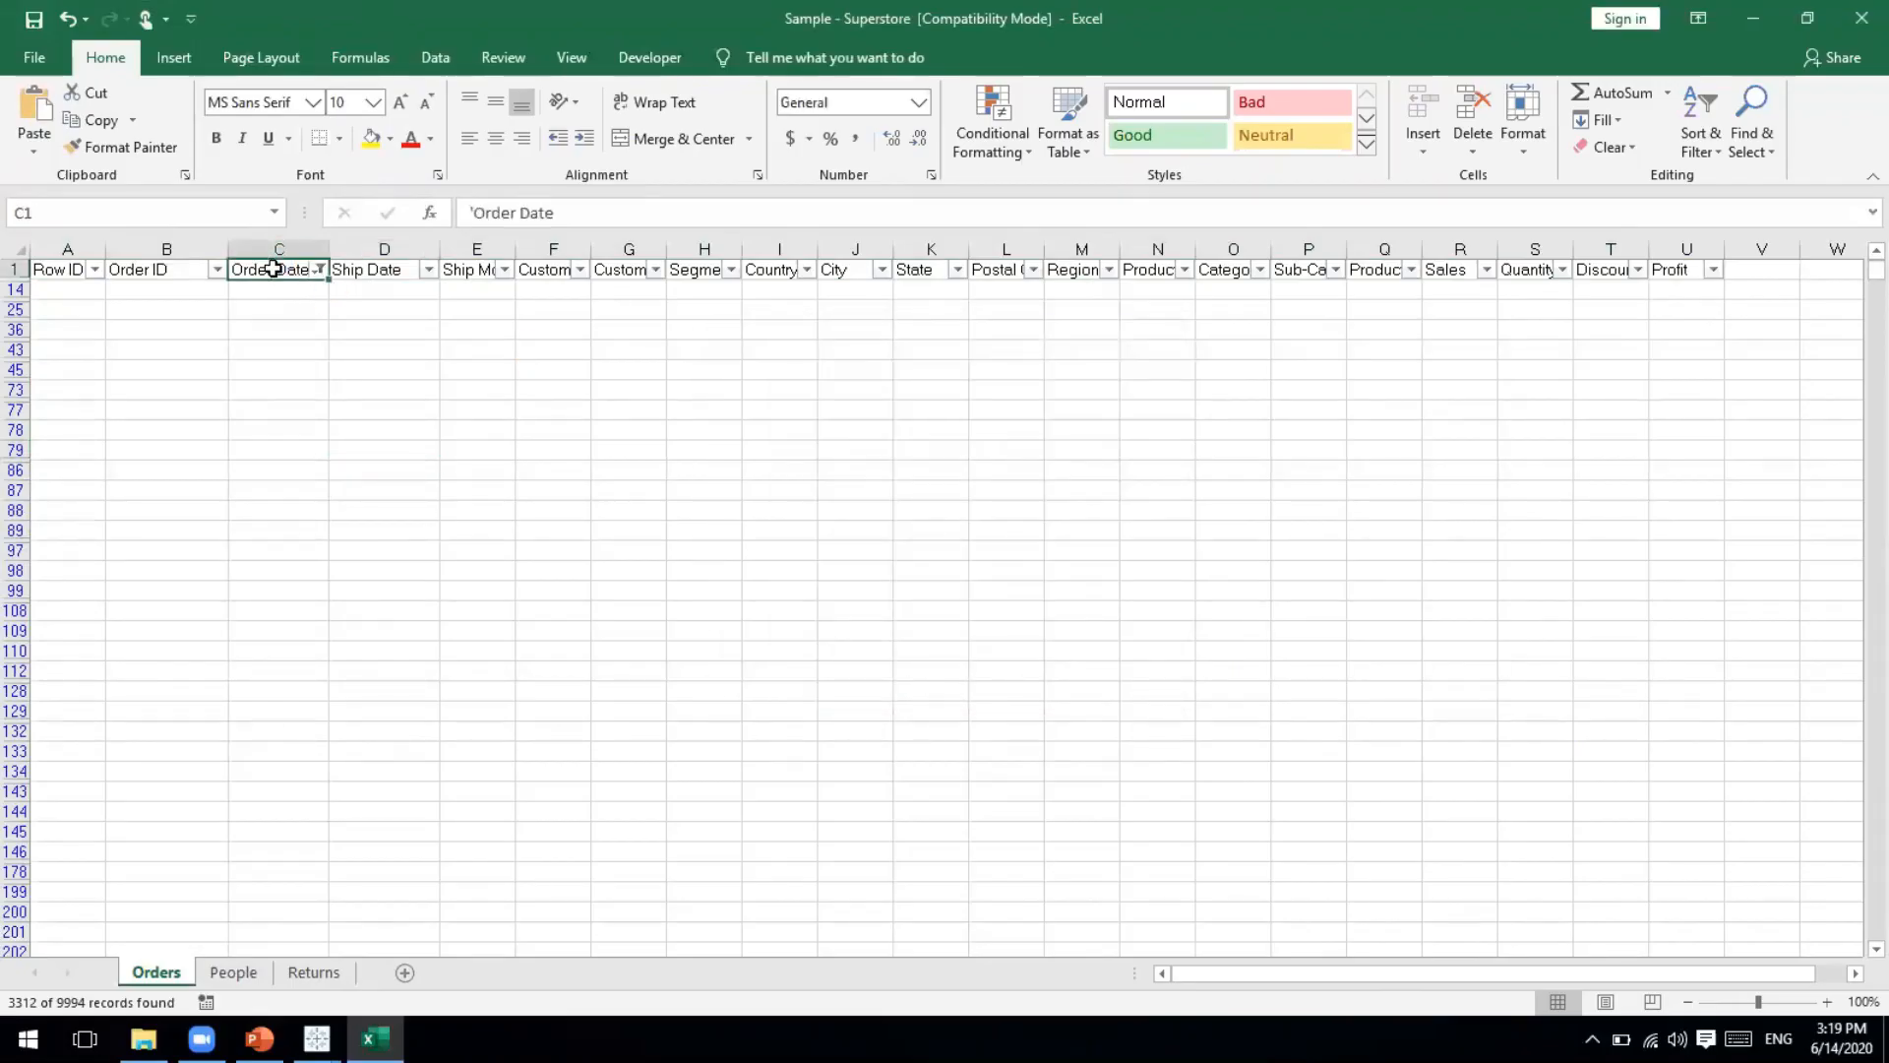
key(alt+d)
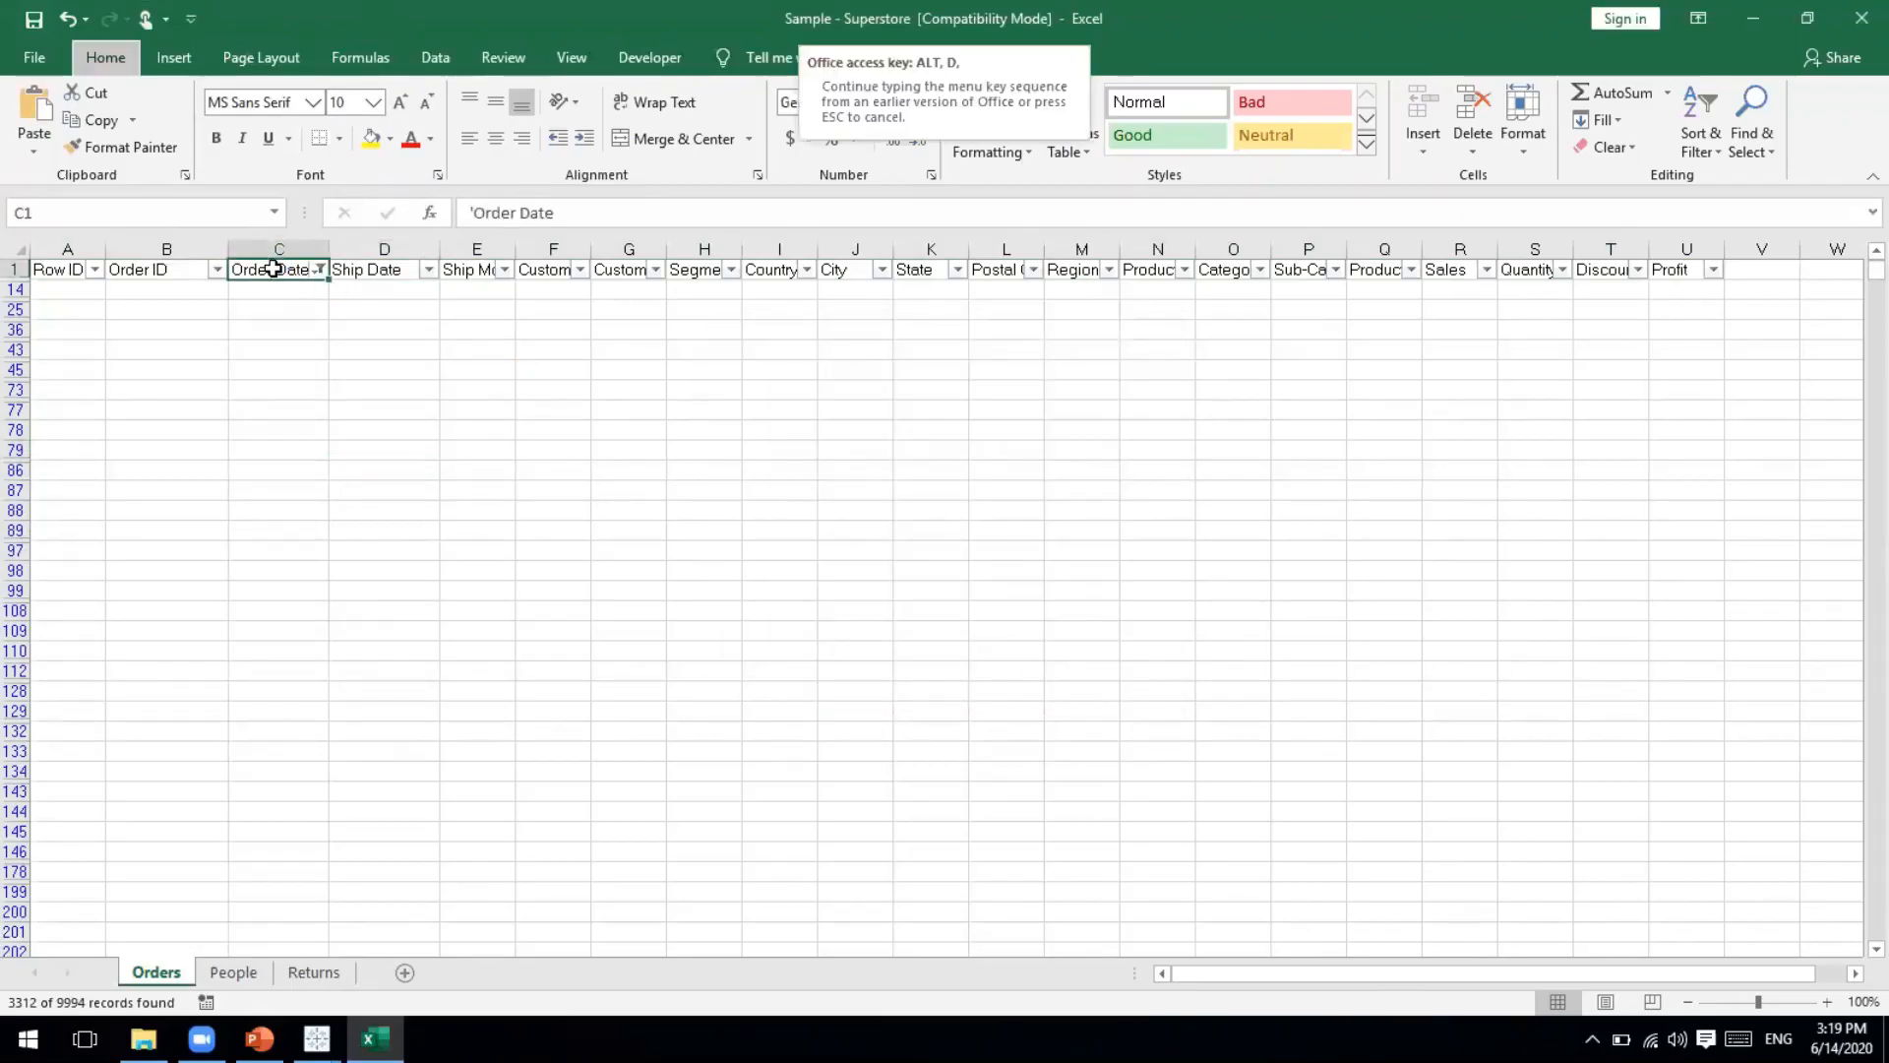
key(f)
key(f)
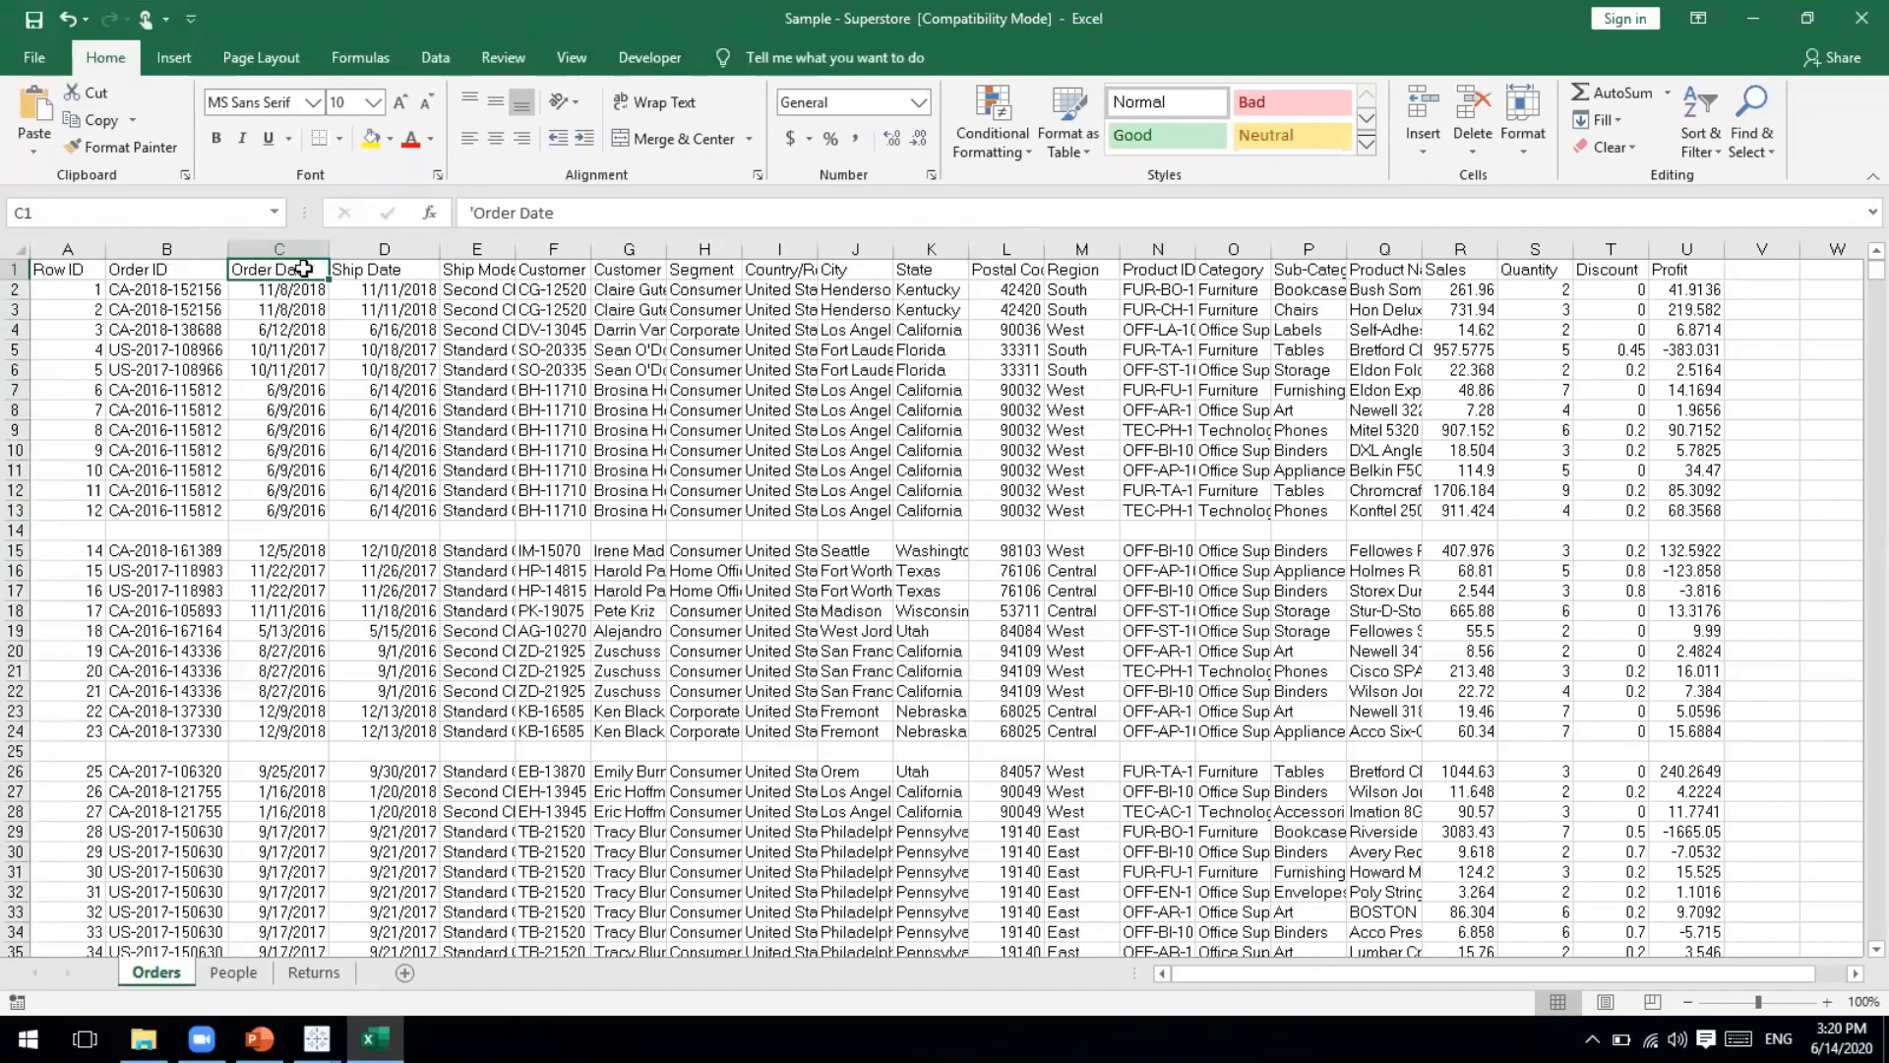
click(190, 369)
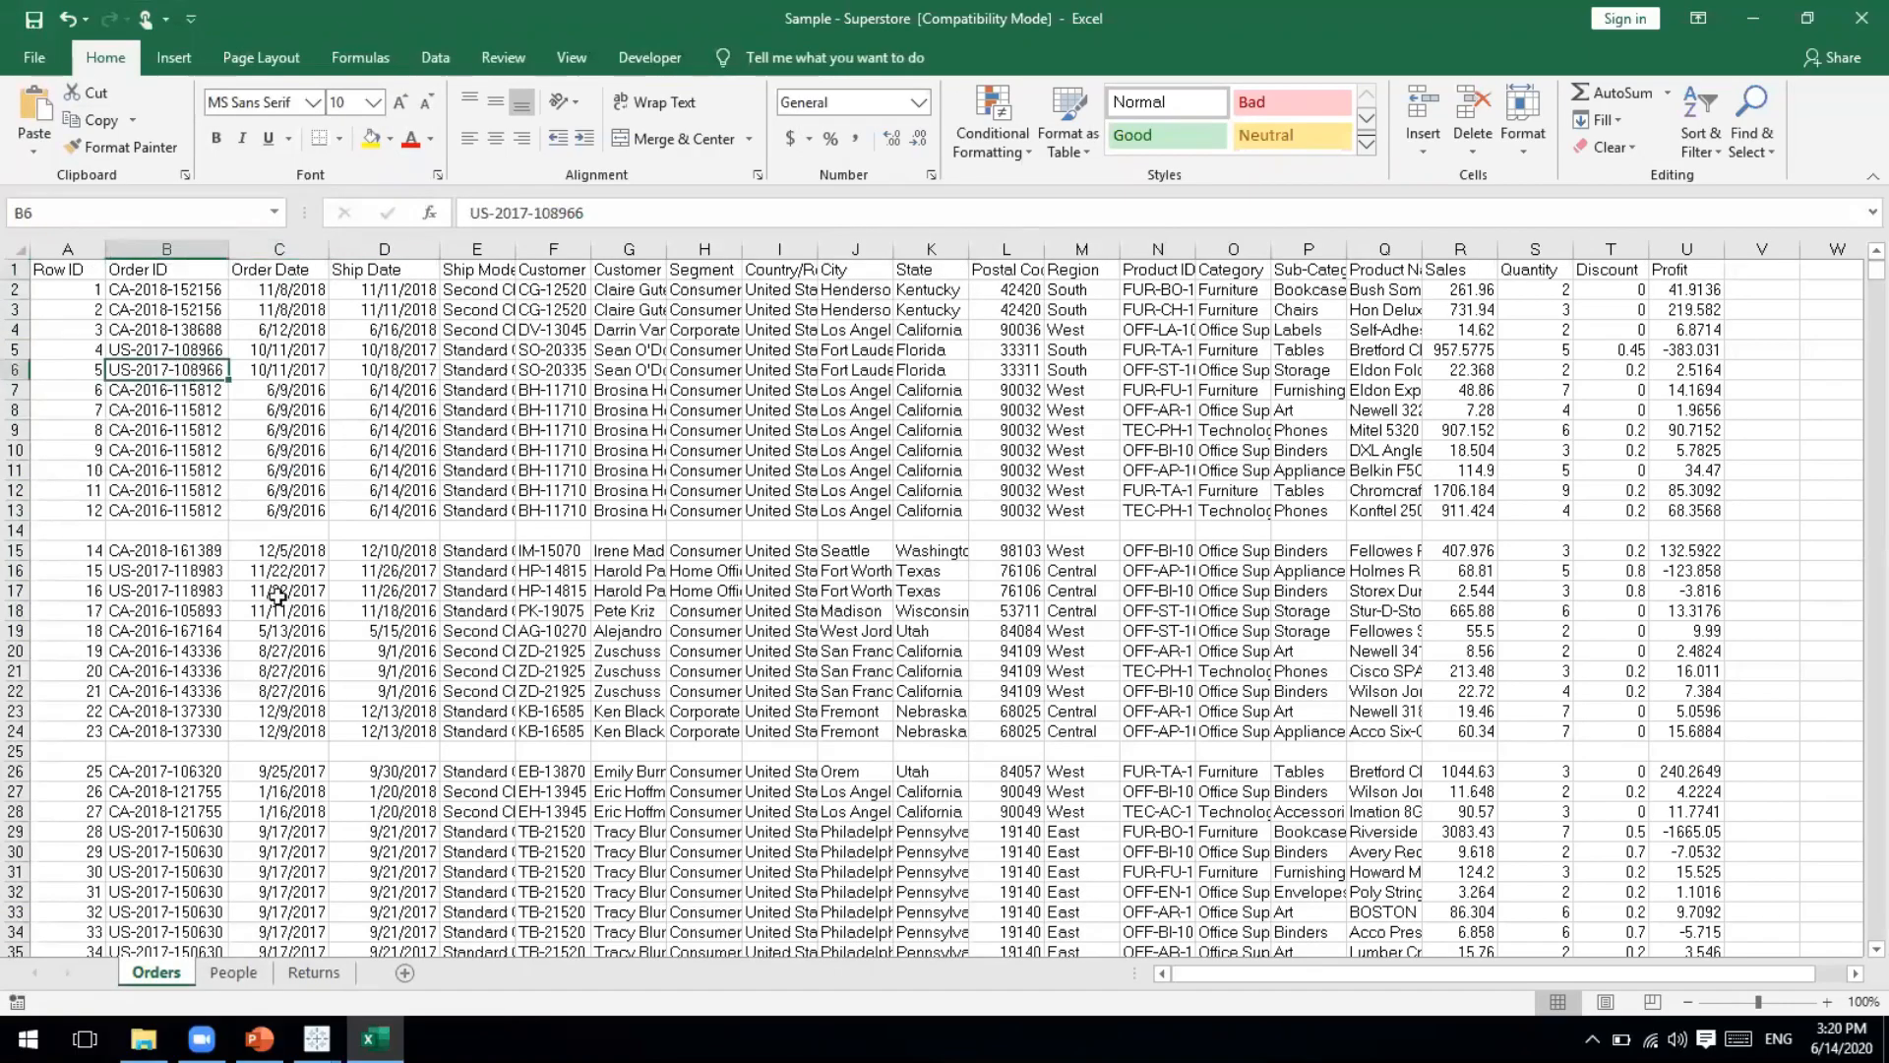
Switch to Tableau, reload the live data source and examine the yearly Sales bars on Sheet 1.
click(1748, 19)
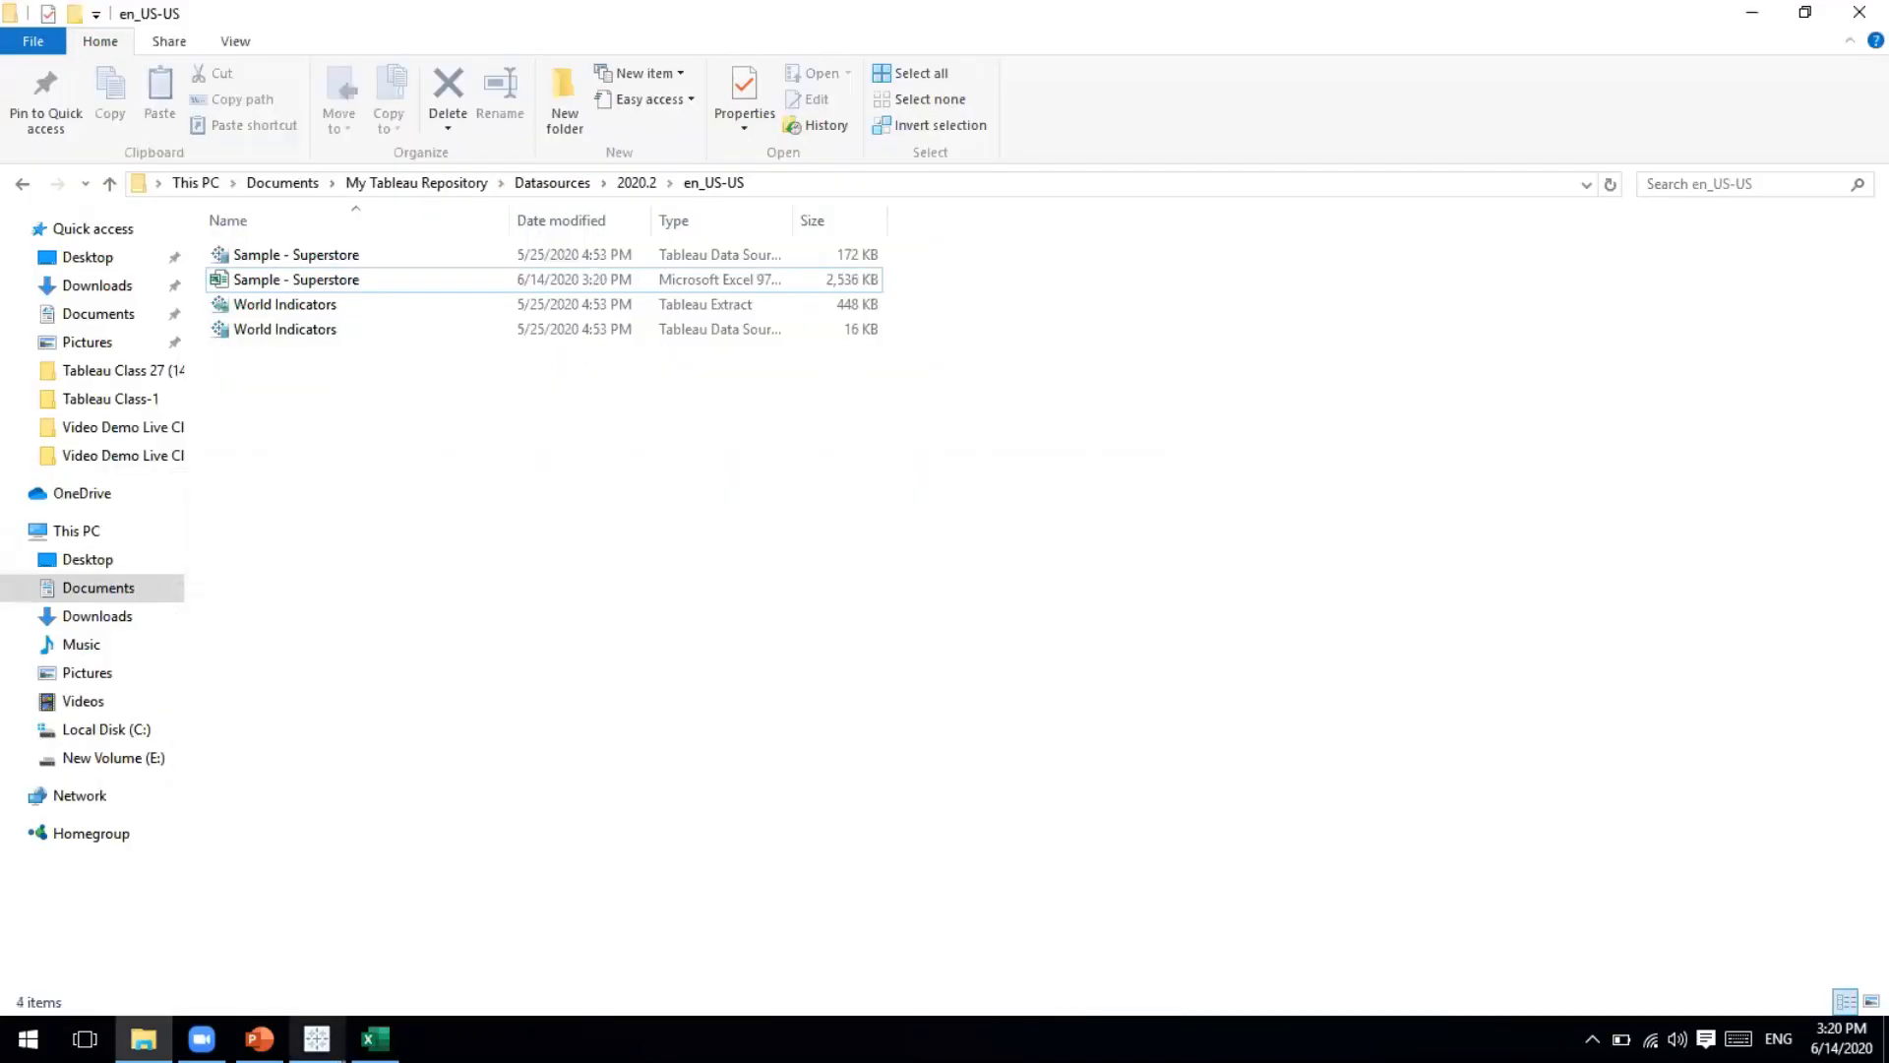
mouse_move(317, 1039)
click(641, 967)
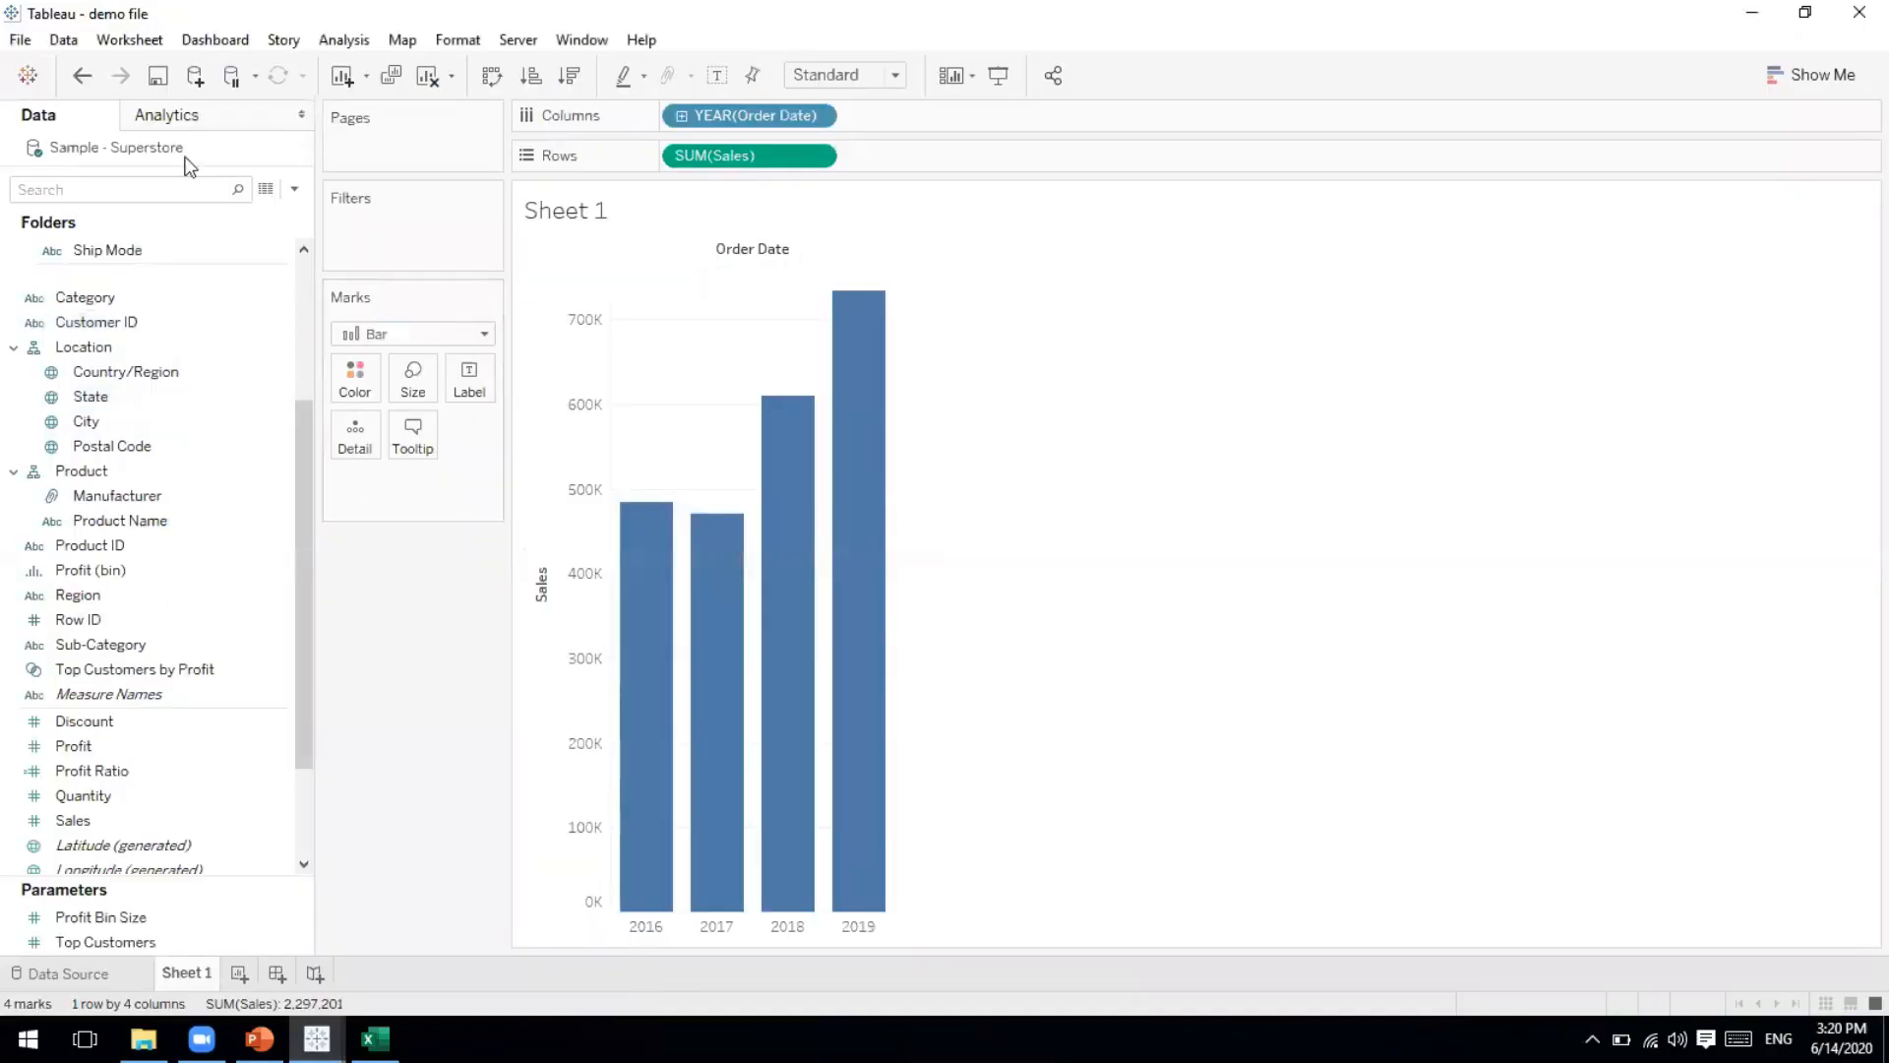
click(97, 976)
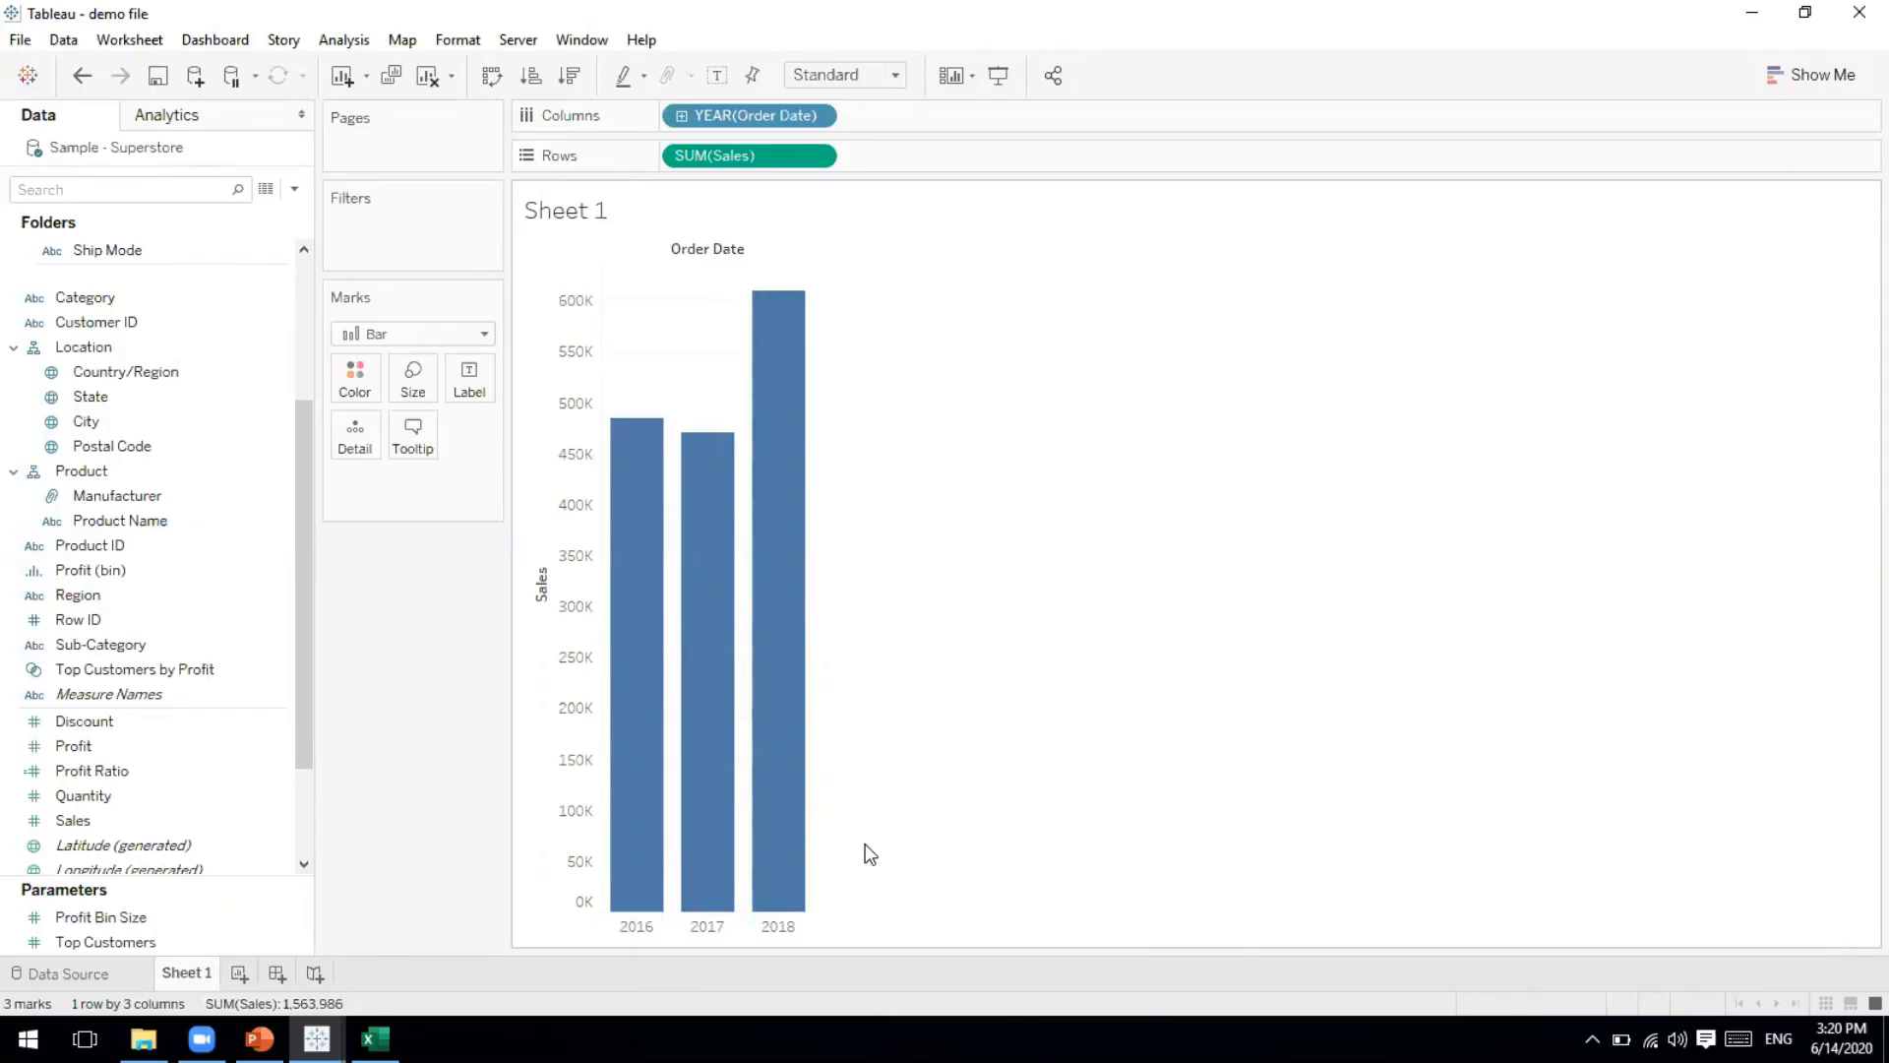
Switch back to Excel, undo the filtering and the clearing of the 2019 rows, and close the workbook.
key(alt+Tab)
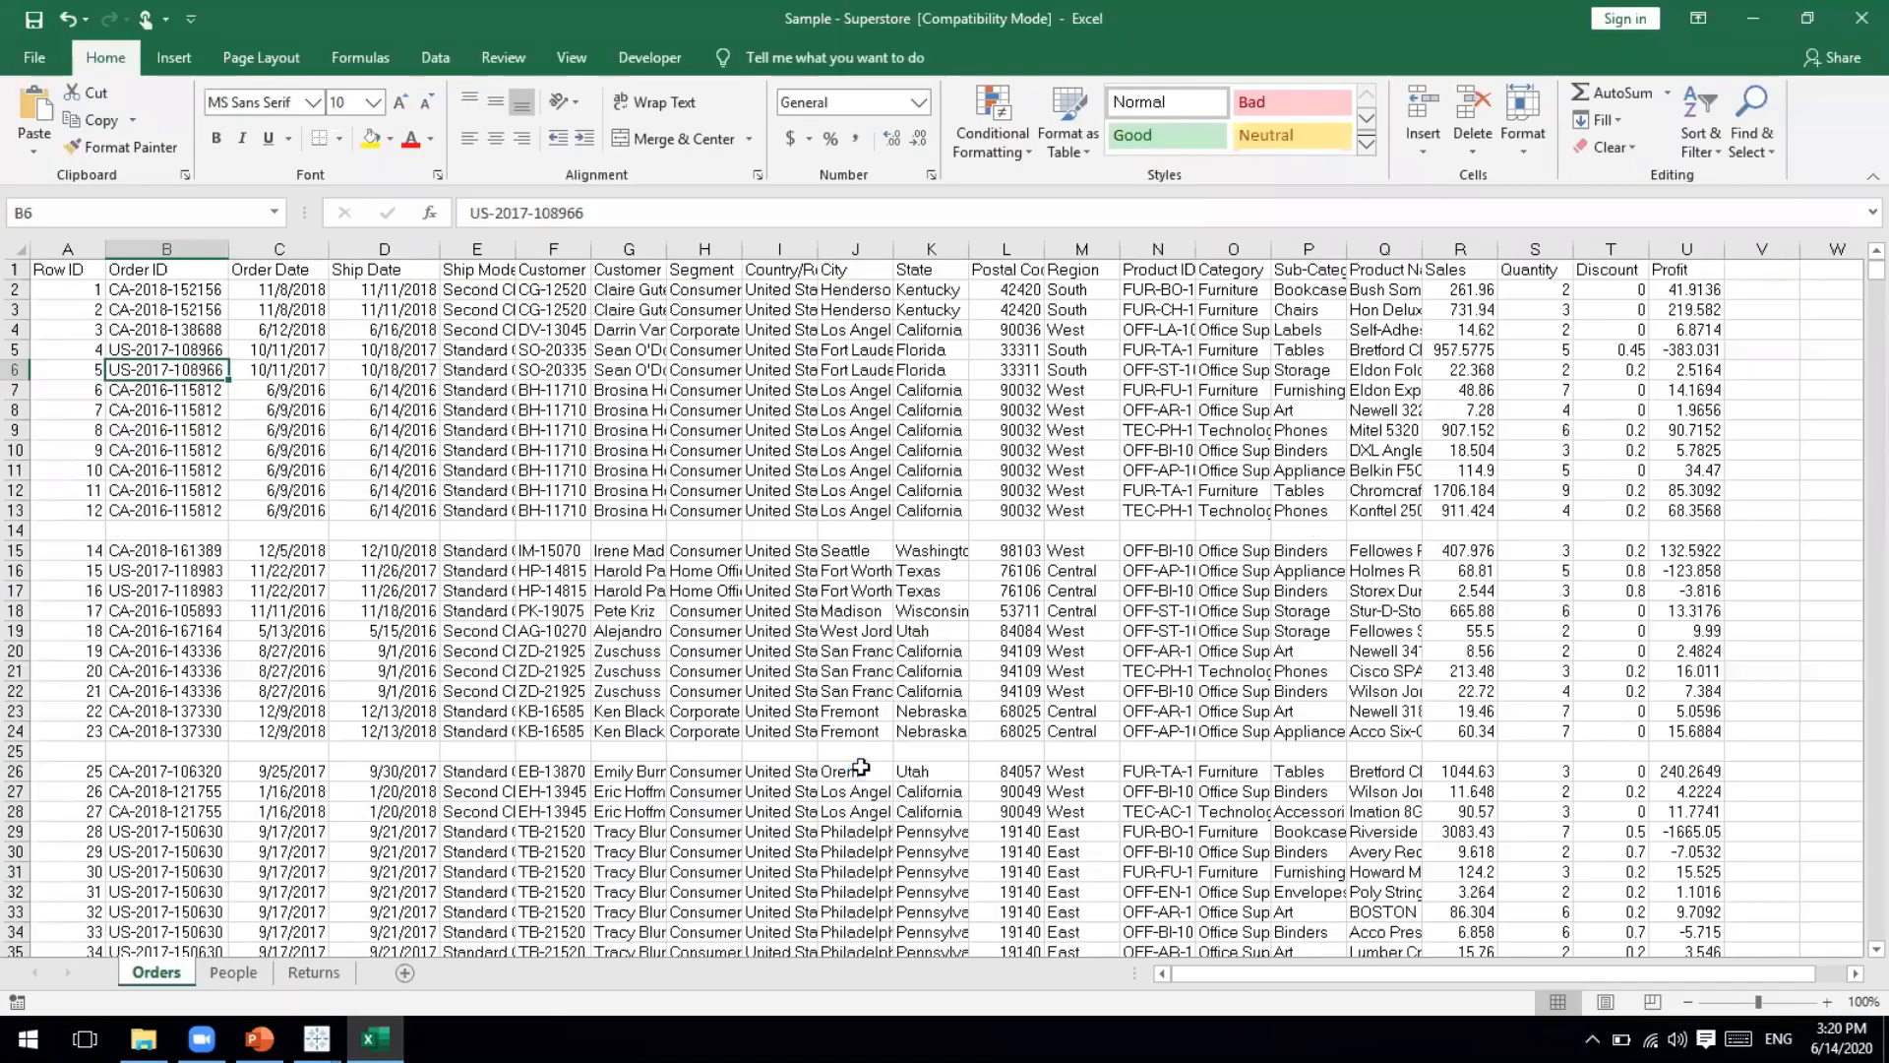
key(ctrl+z)
key(ctrl+z)
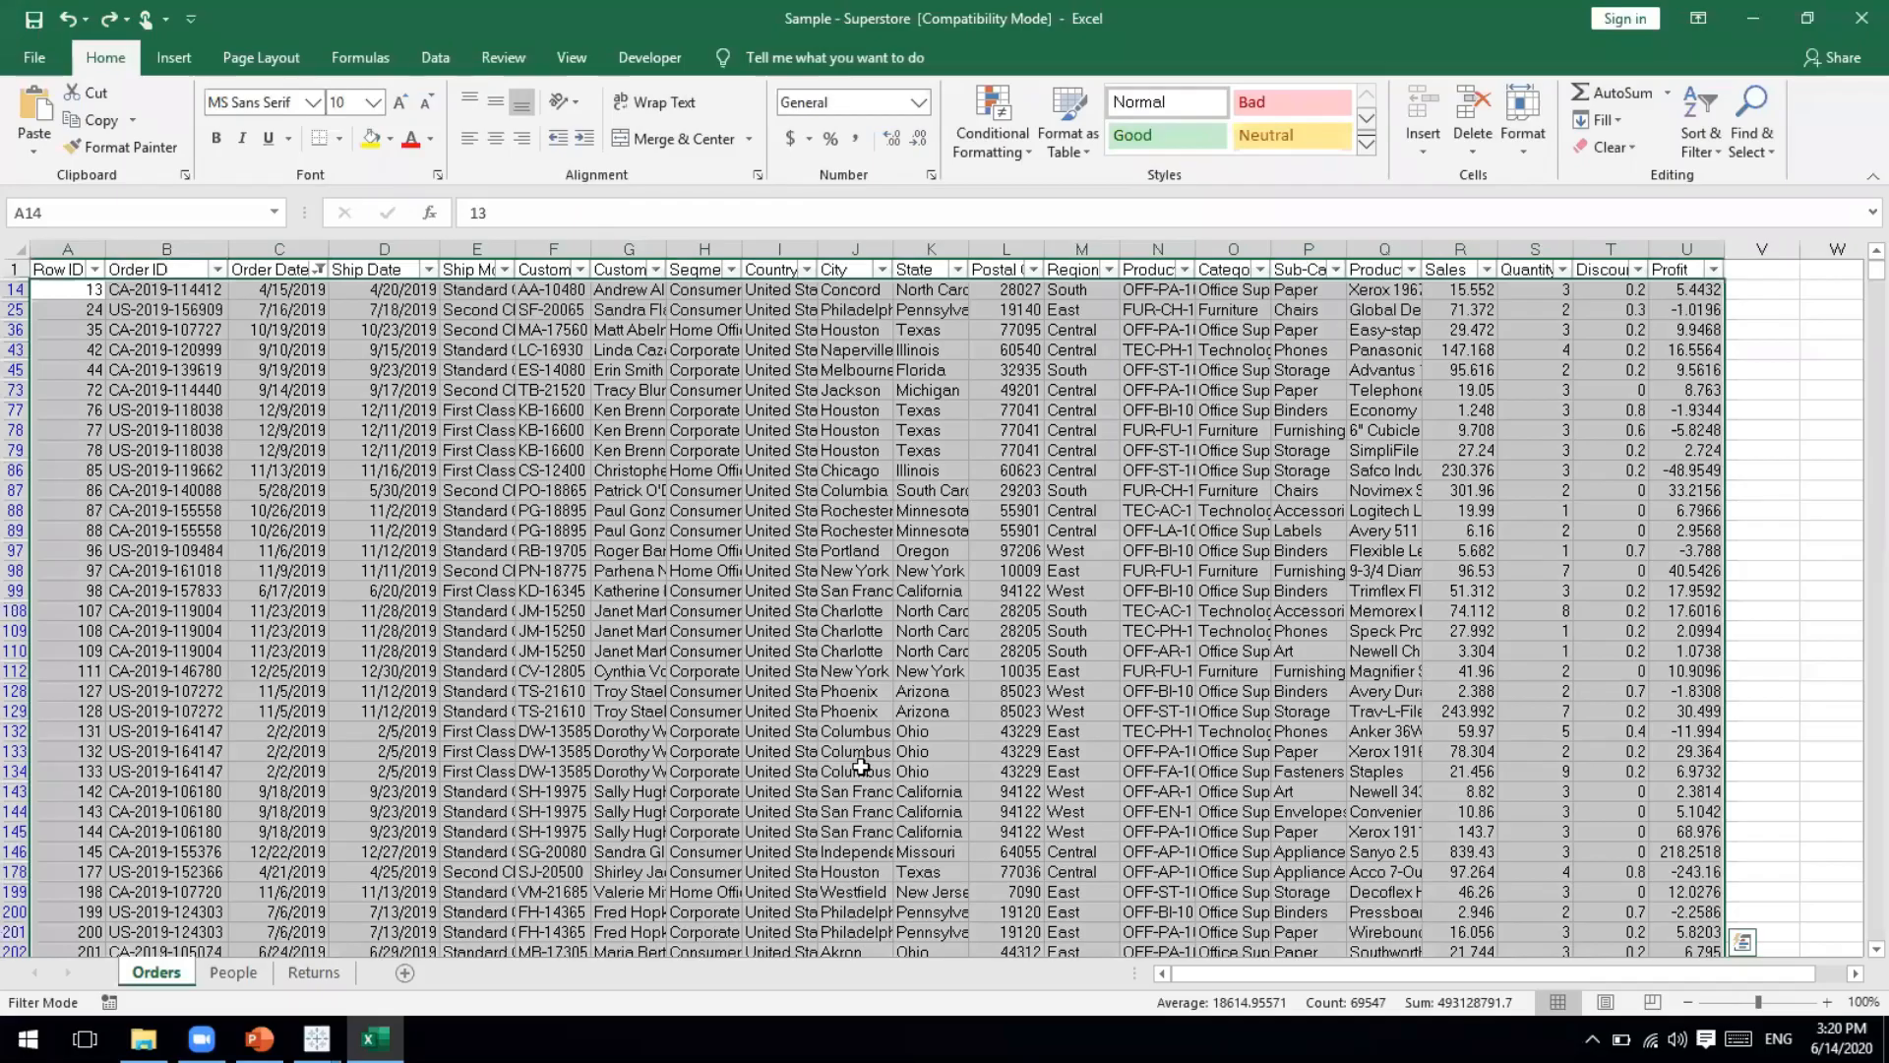
key(ctrl+z)
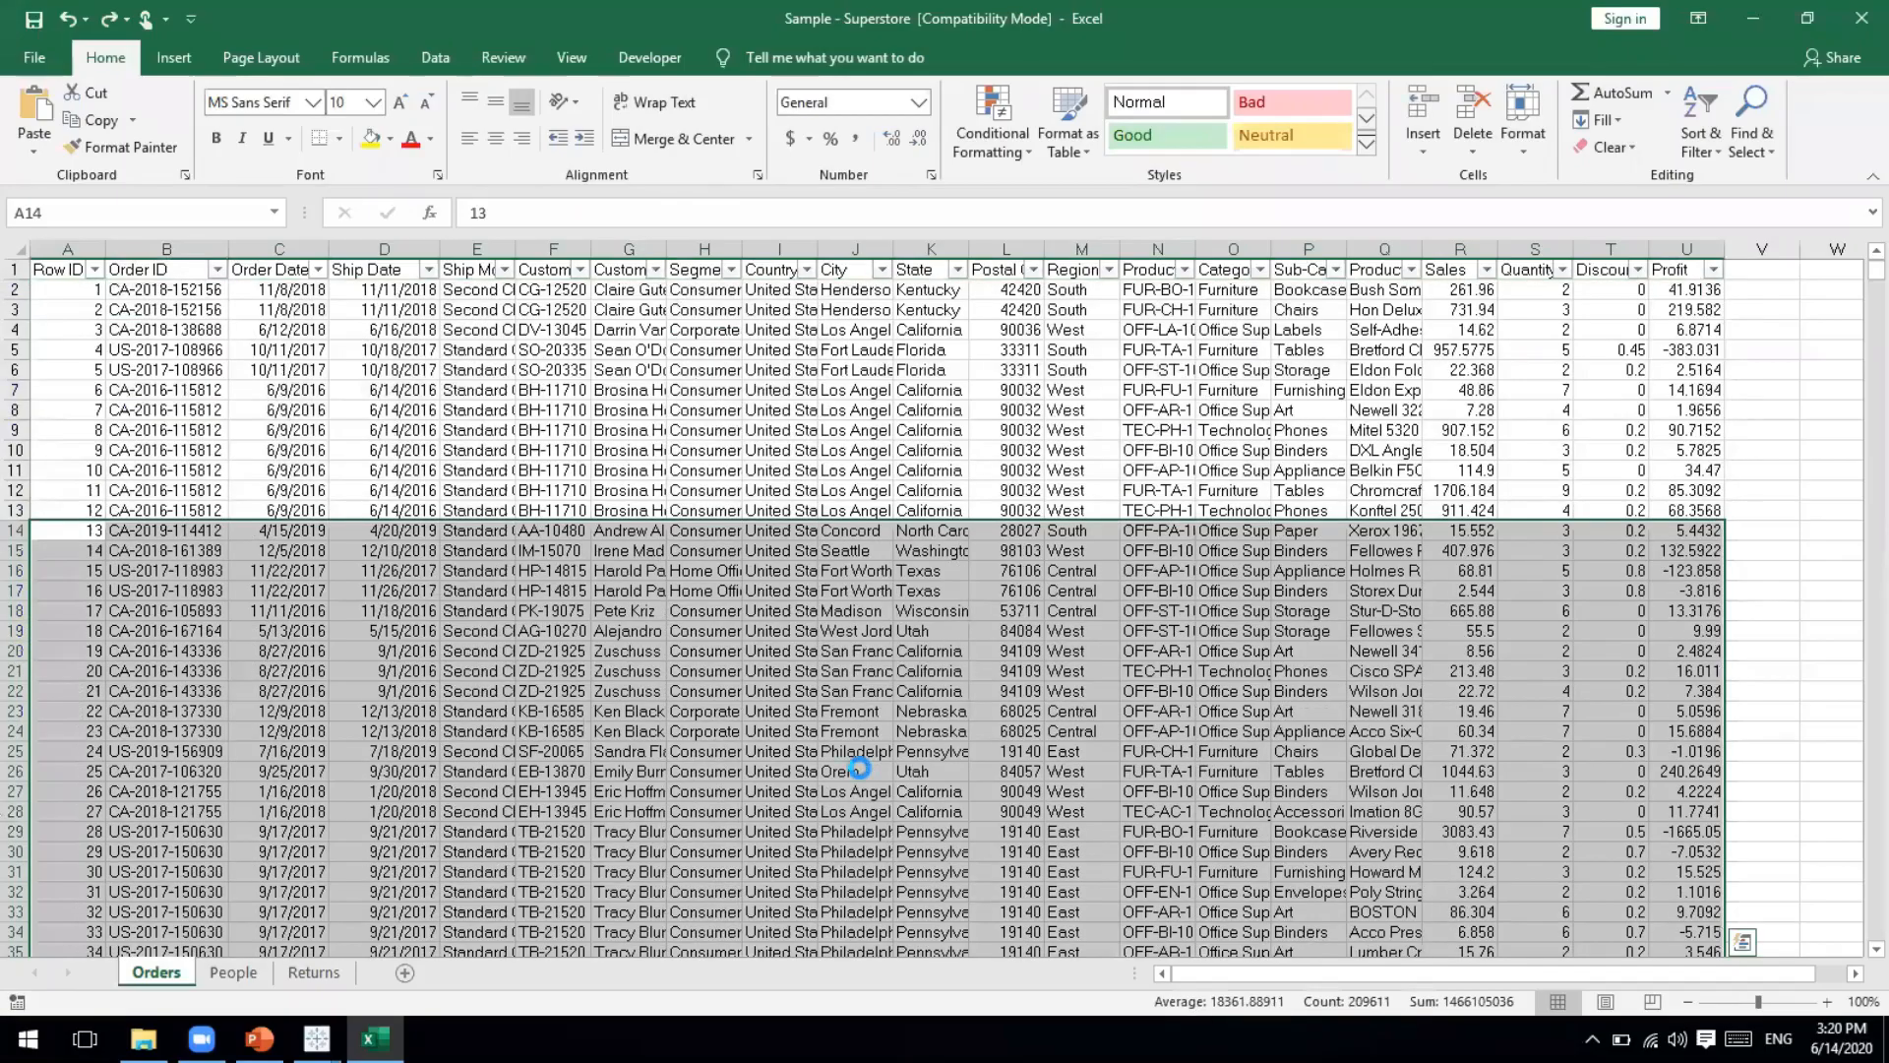
key(ctrl+z)
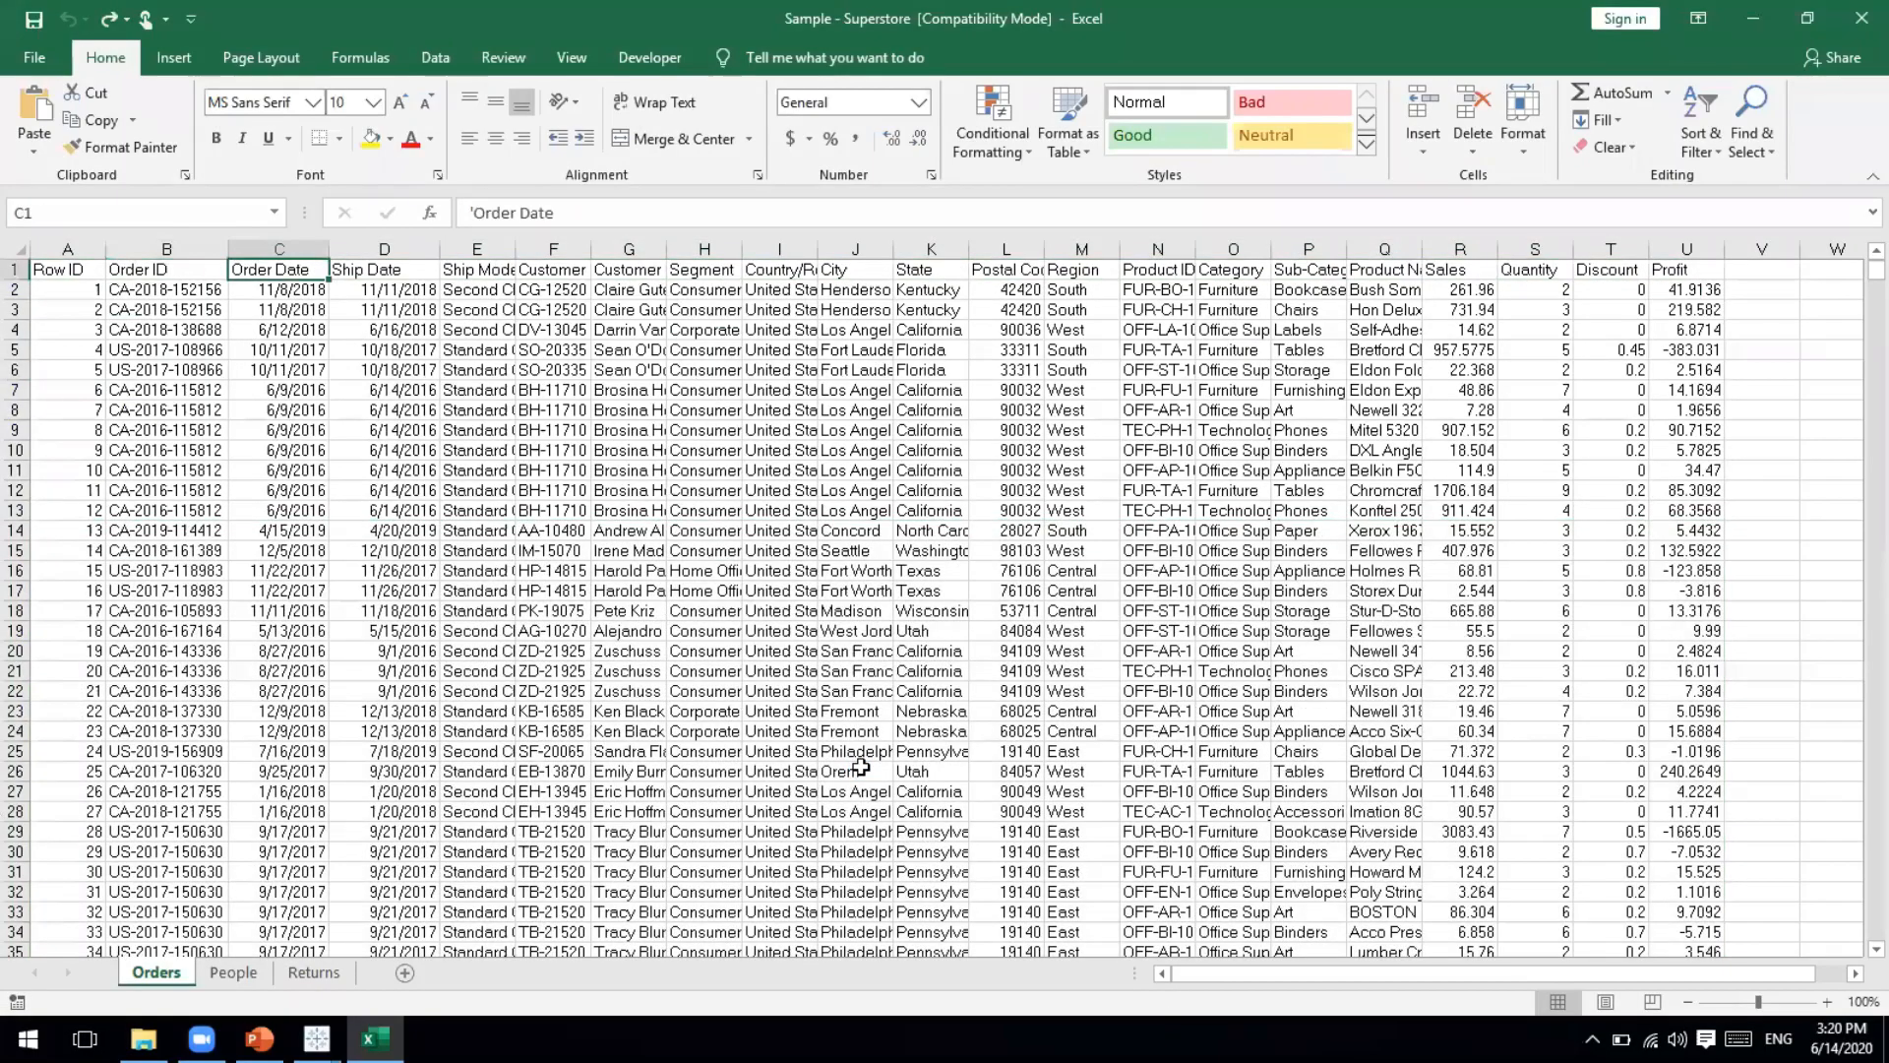
click(1863, 17)
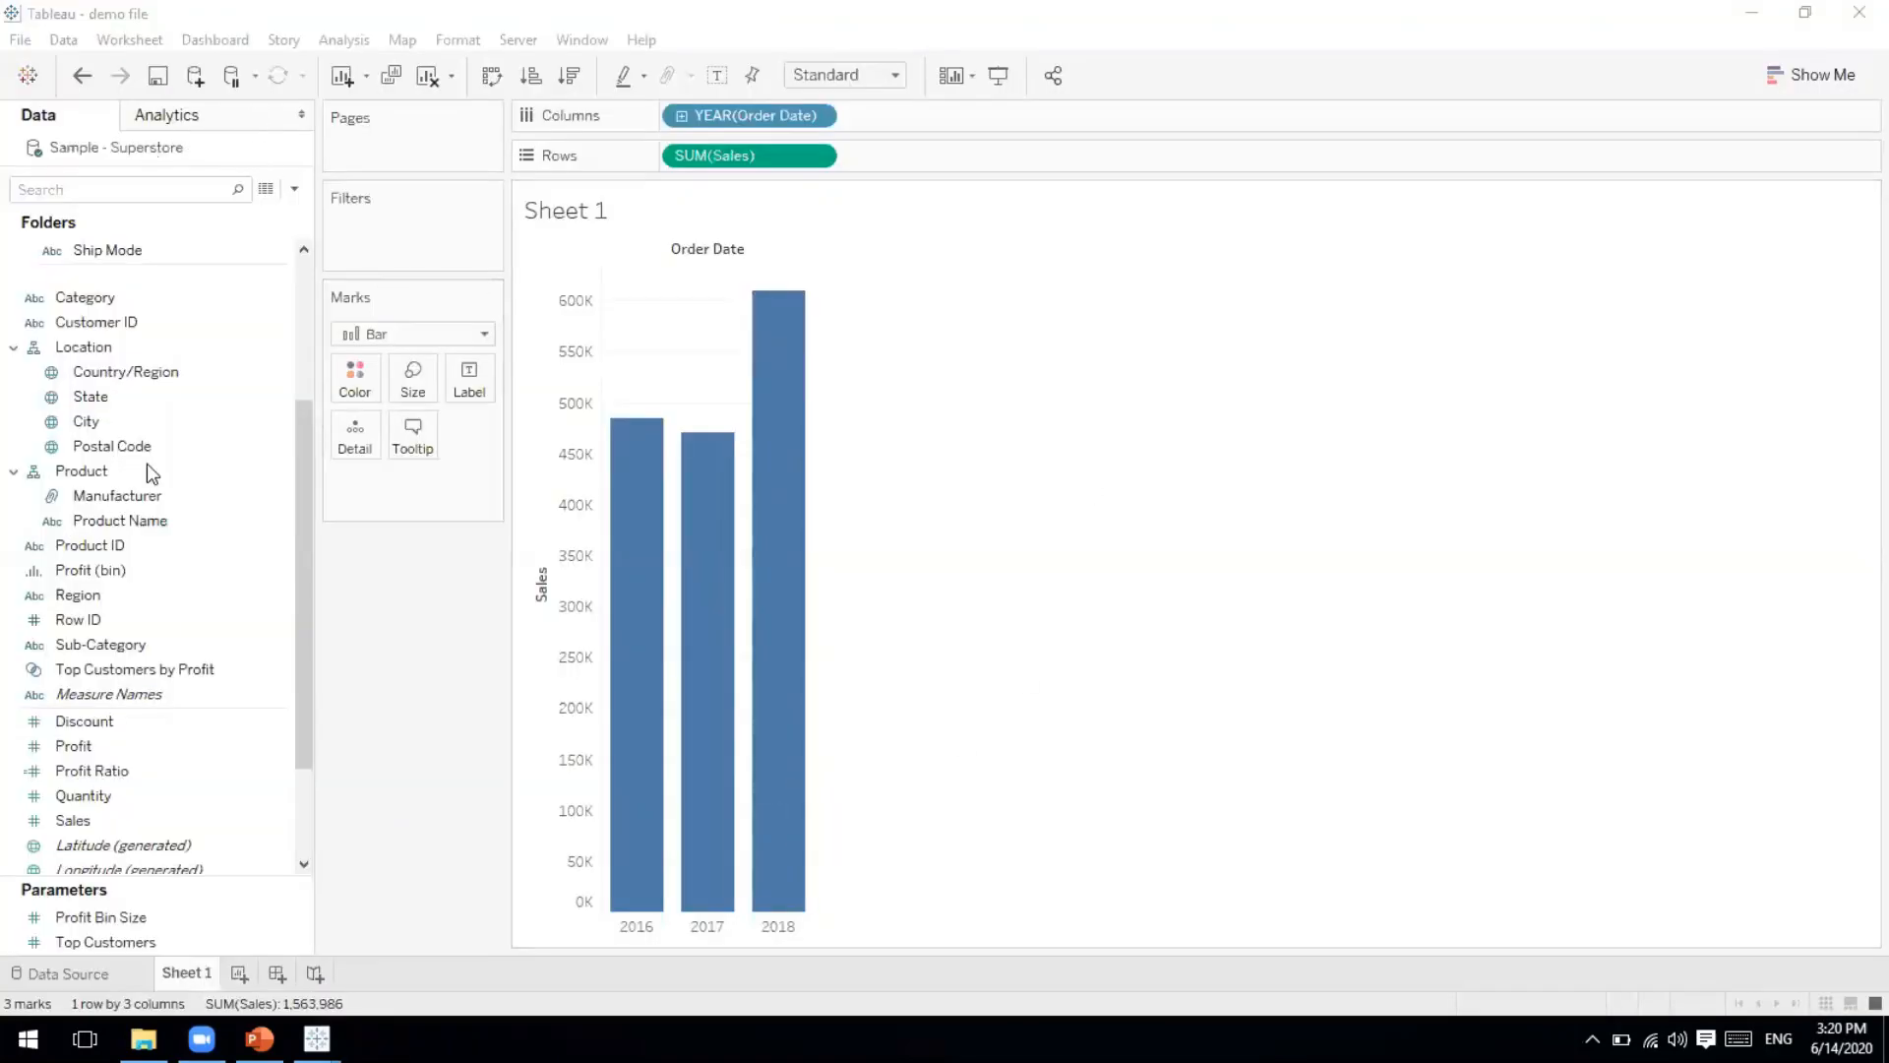
Refresh the live Sample - Superstore data source in Tableau and check the yearly Sales bars on Sheet 1.
click(83, 977)
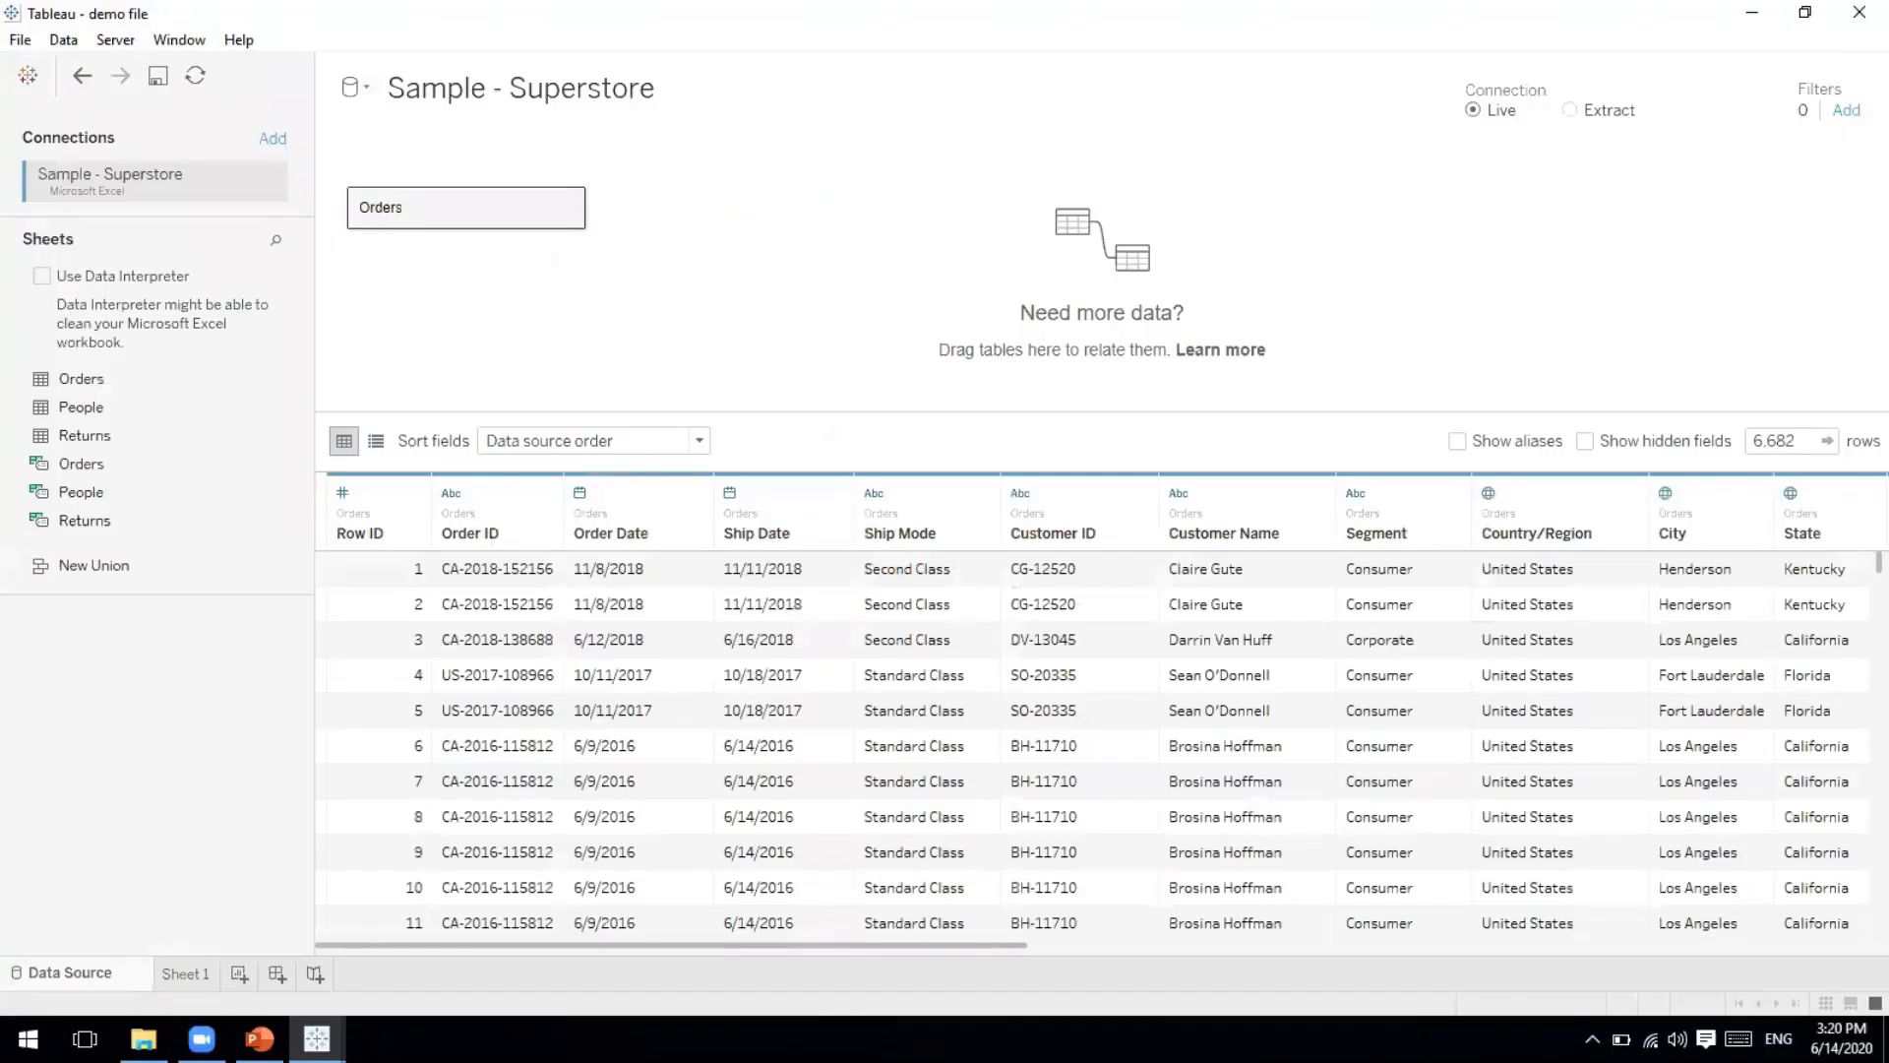
click(181, 972)
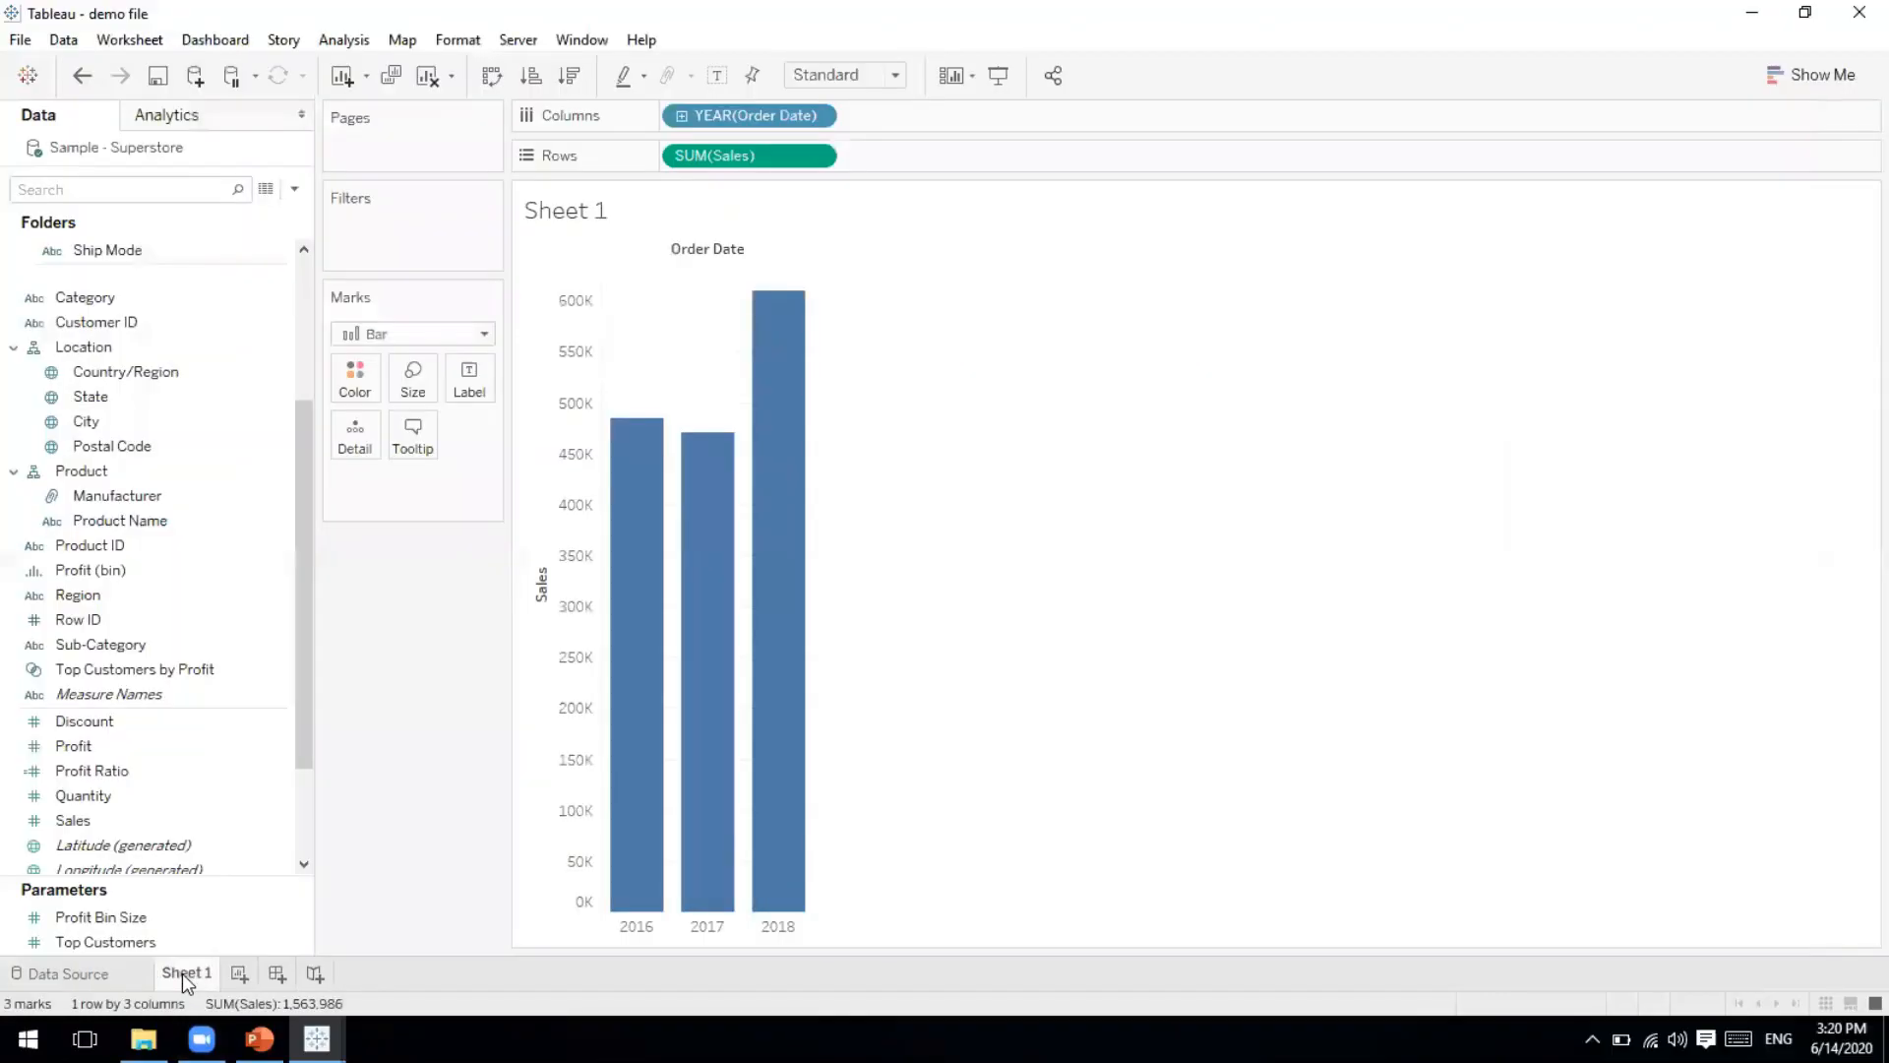
click(97, 978)
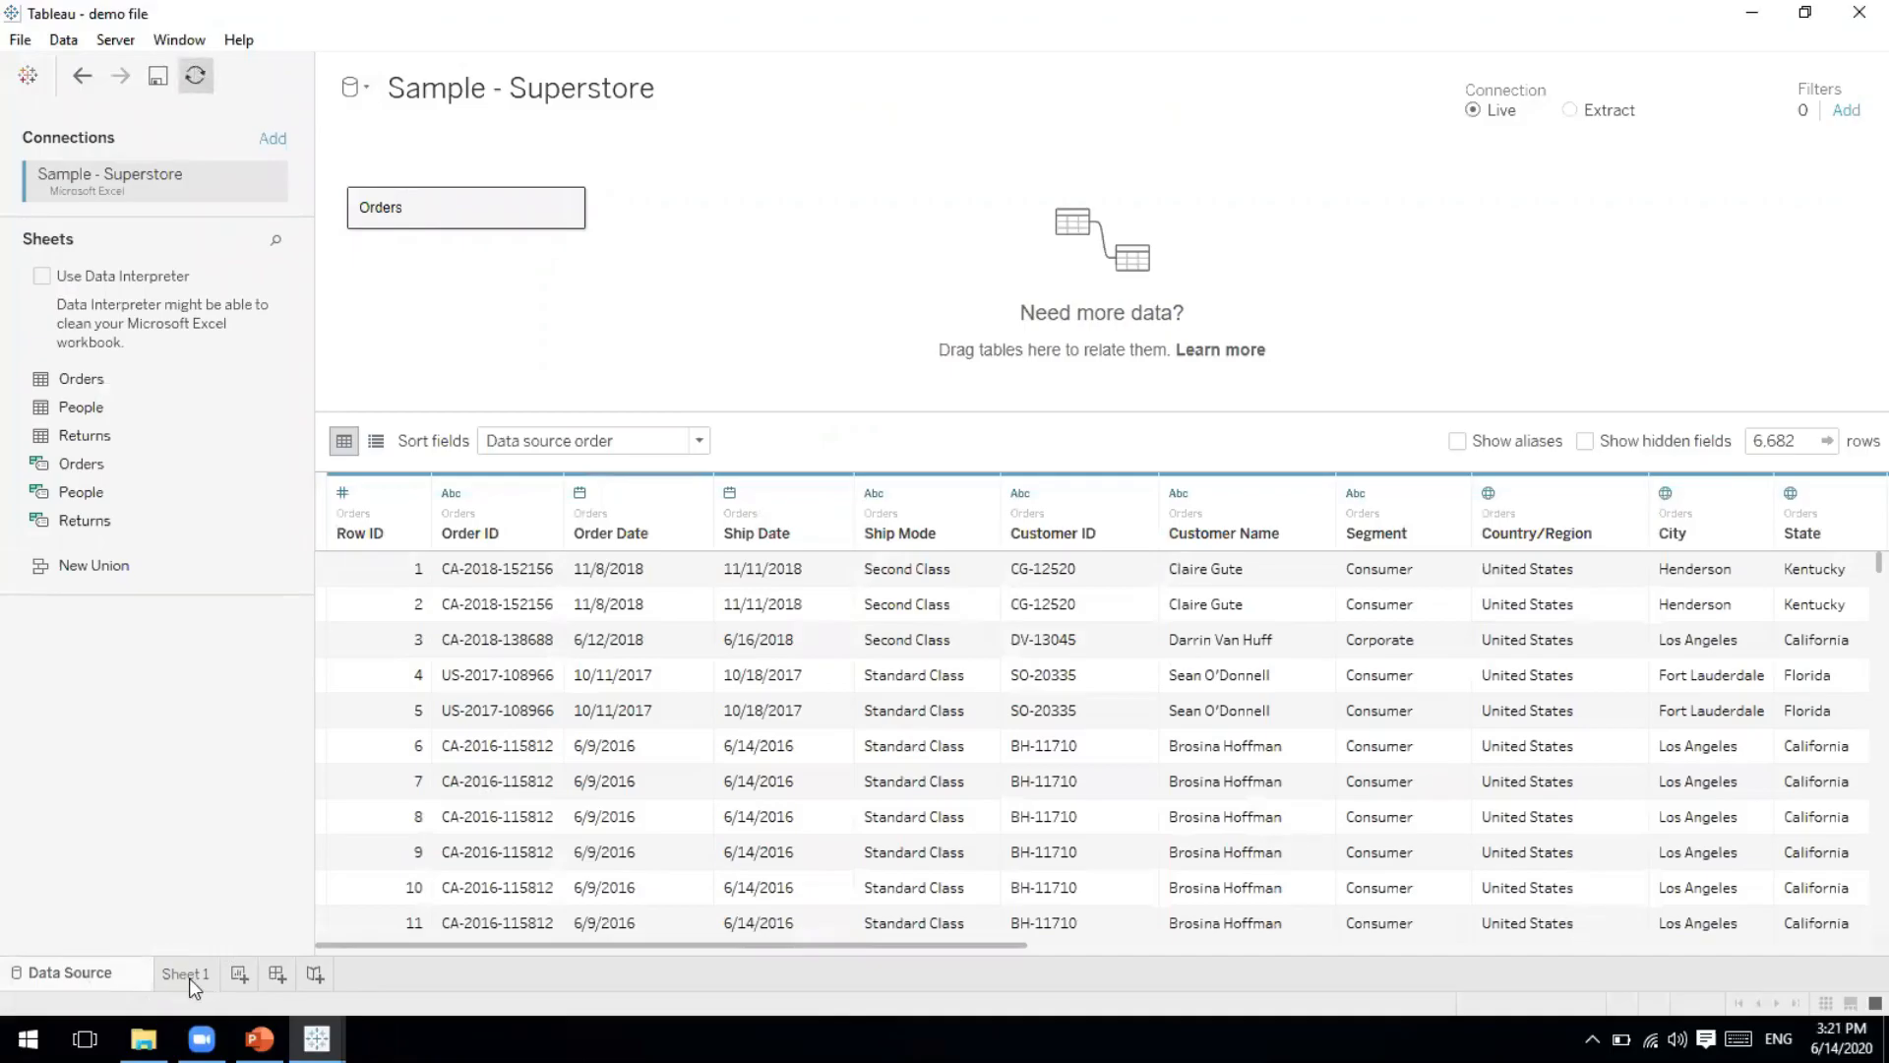
mouse_move(189, 978)
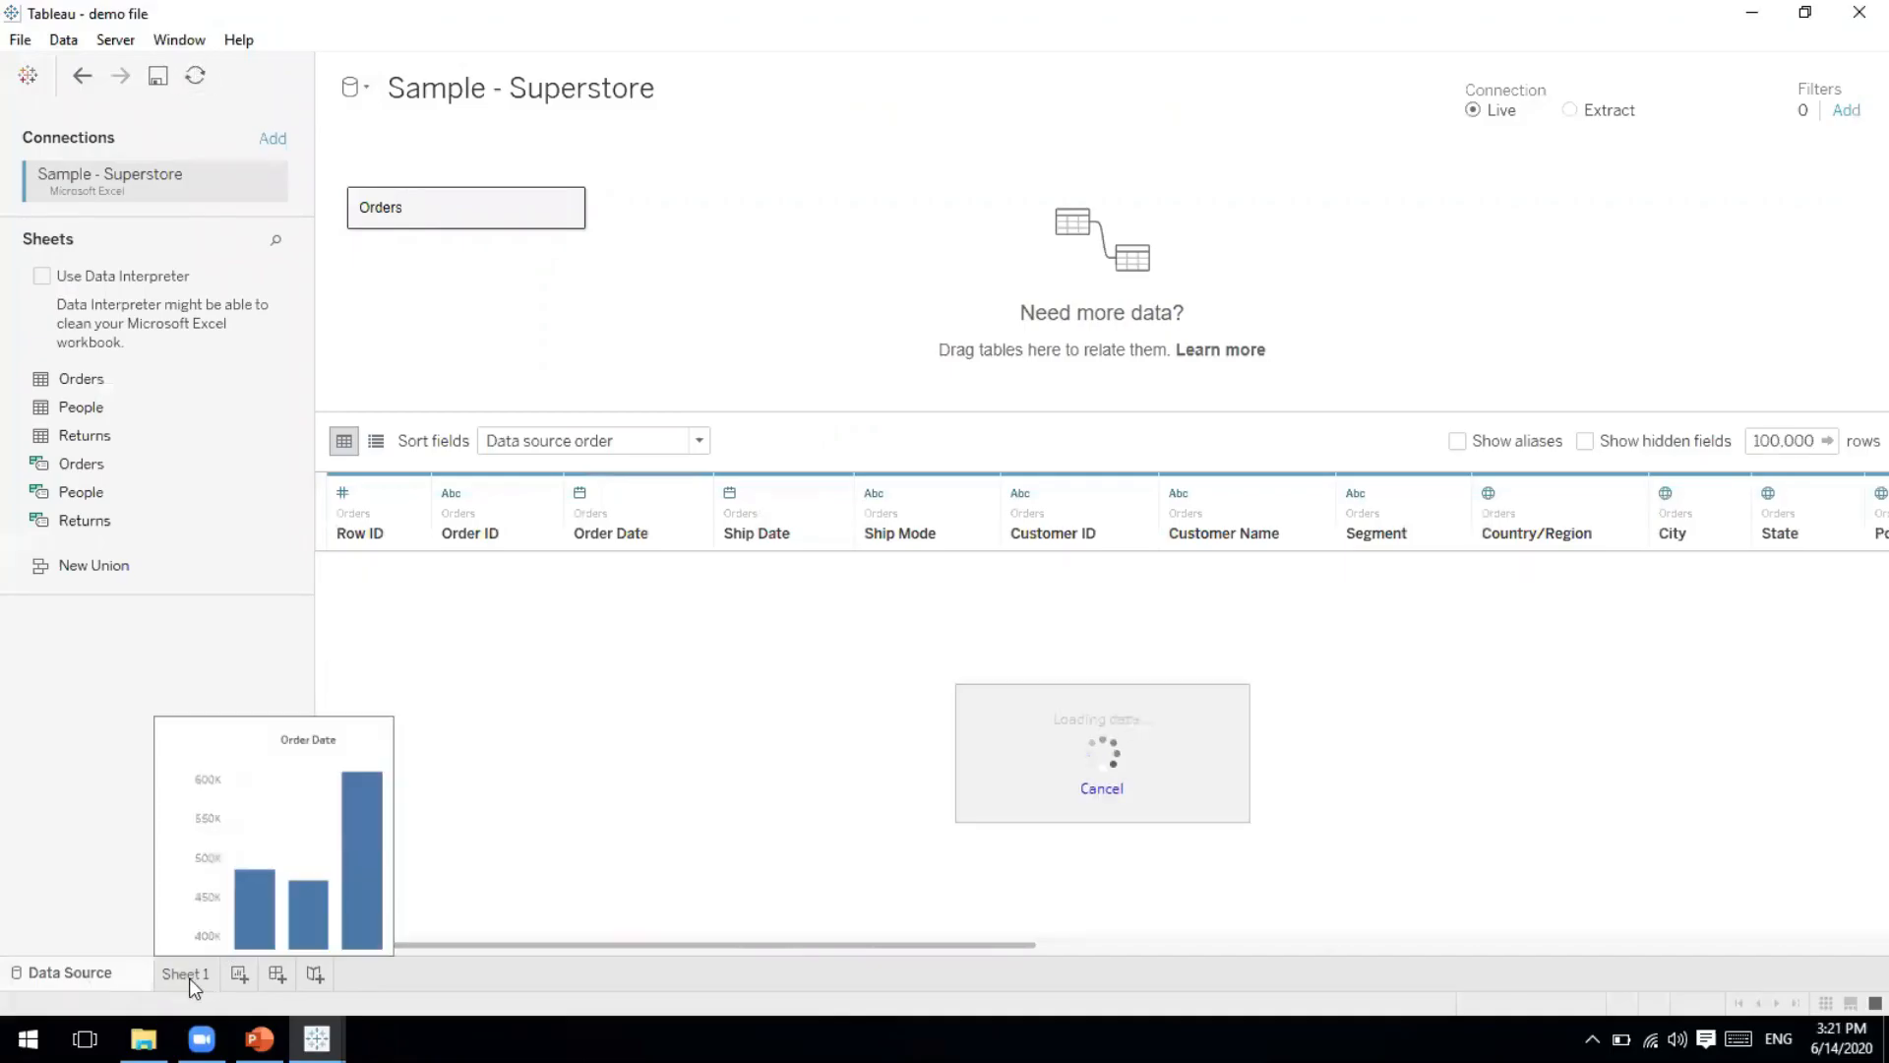
click(189, 978)
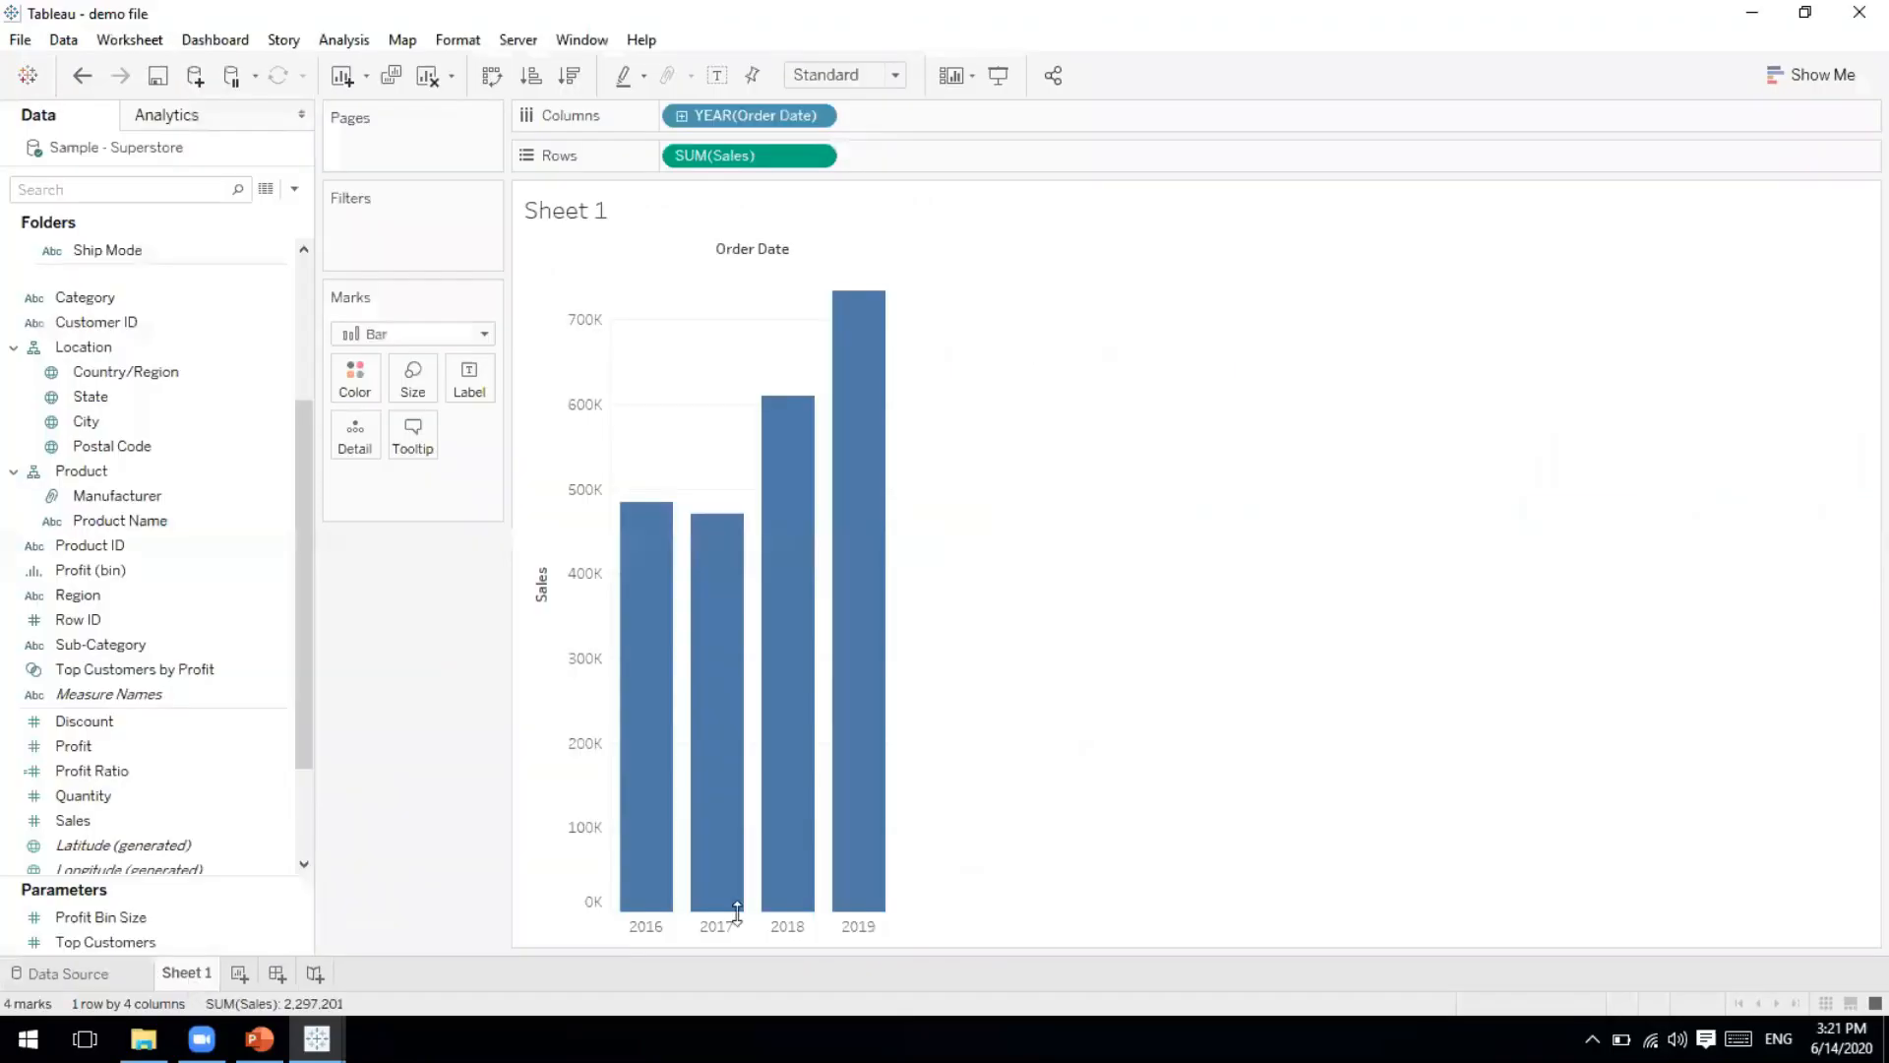
mouse_move(848, 649)
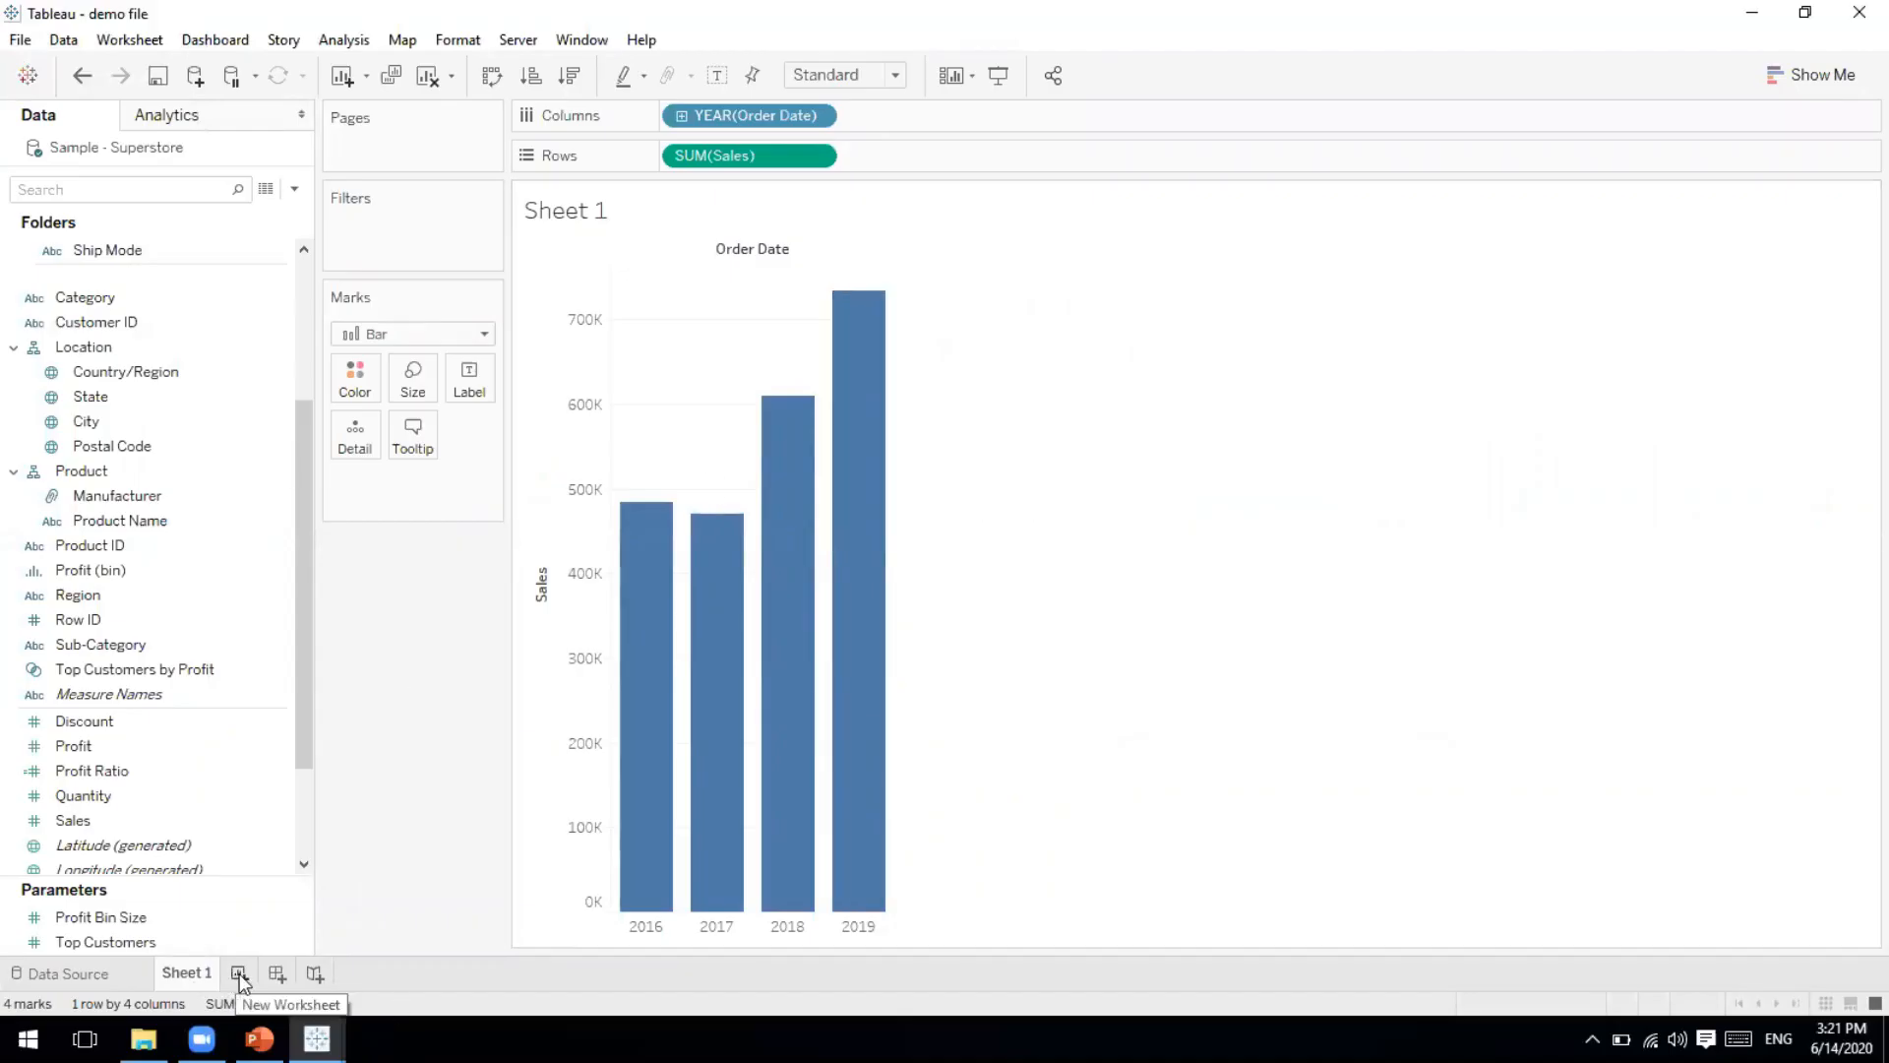
Change the Sample - Superstore connection to Extract and save the extract on the Desktop as "Sample - Superstore - extracted" in .hyper format.
click(107, 980)
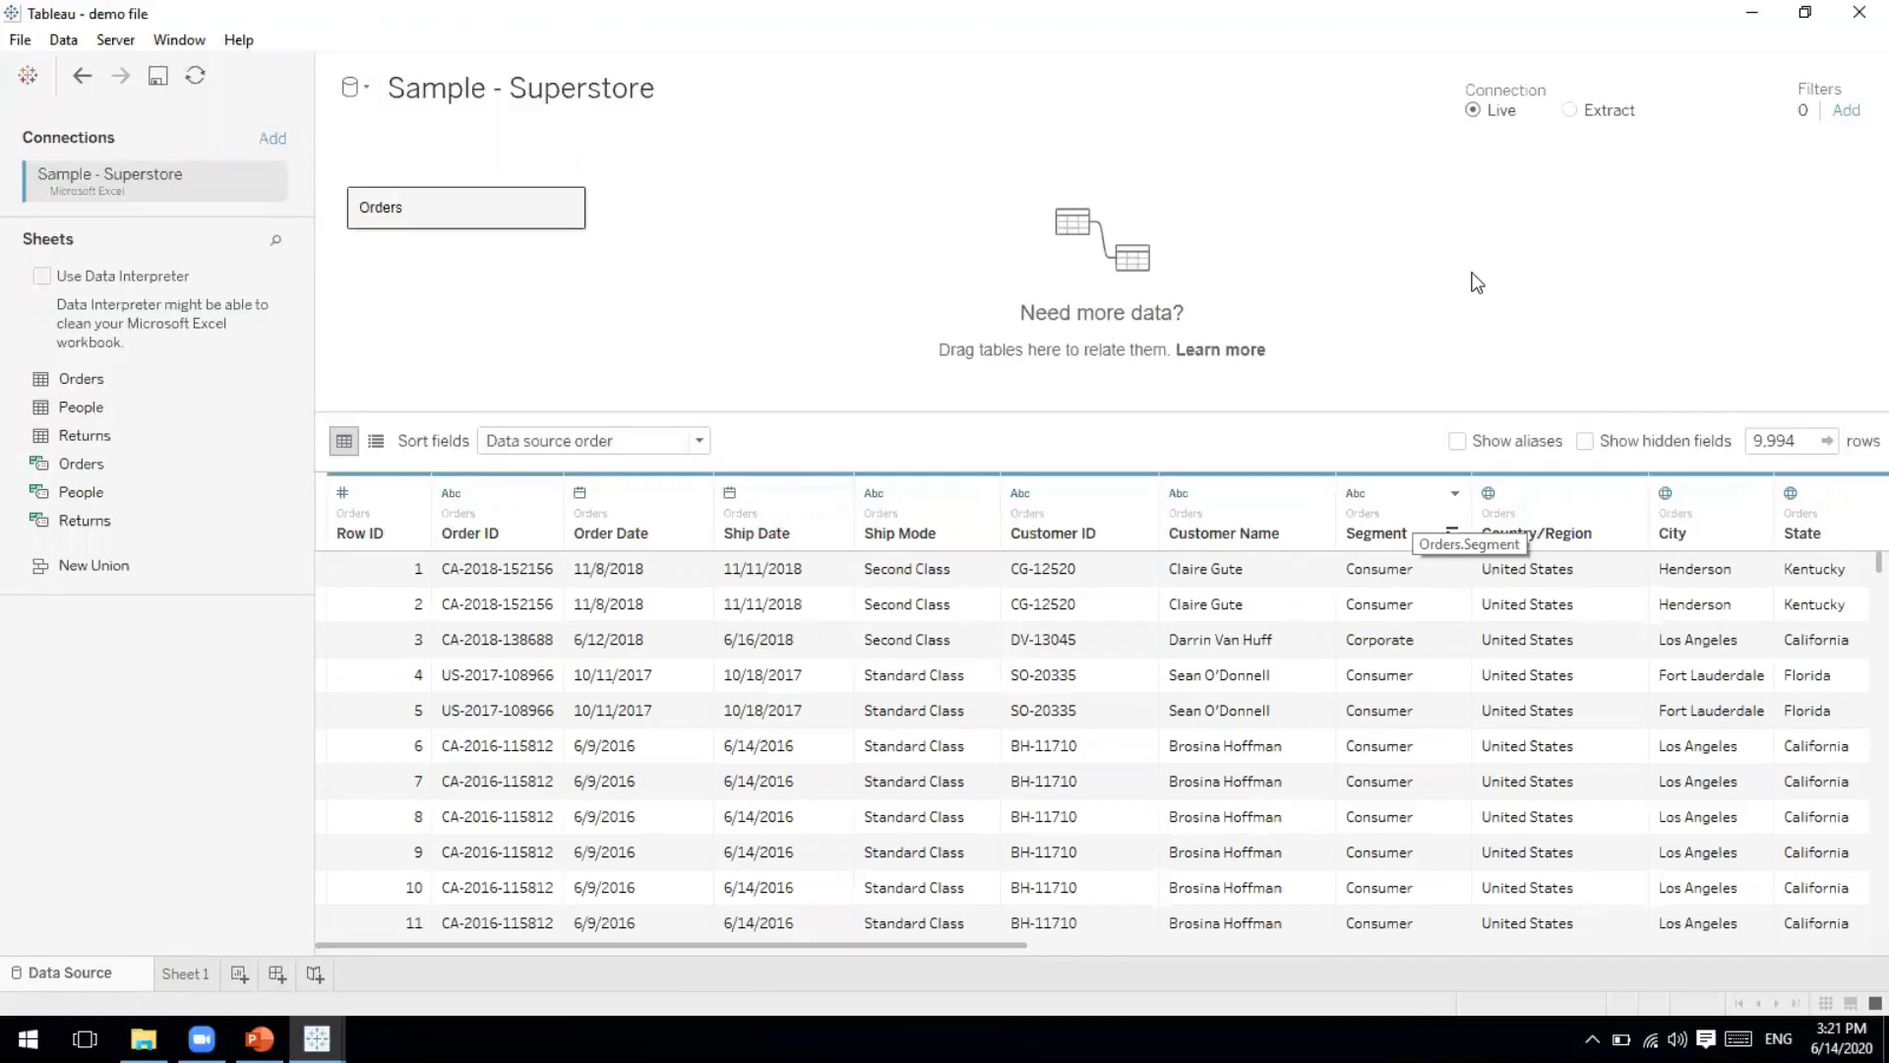
click(1570, 110)
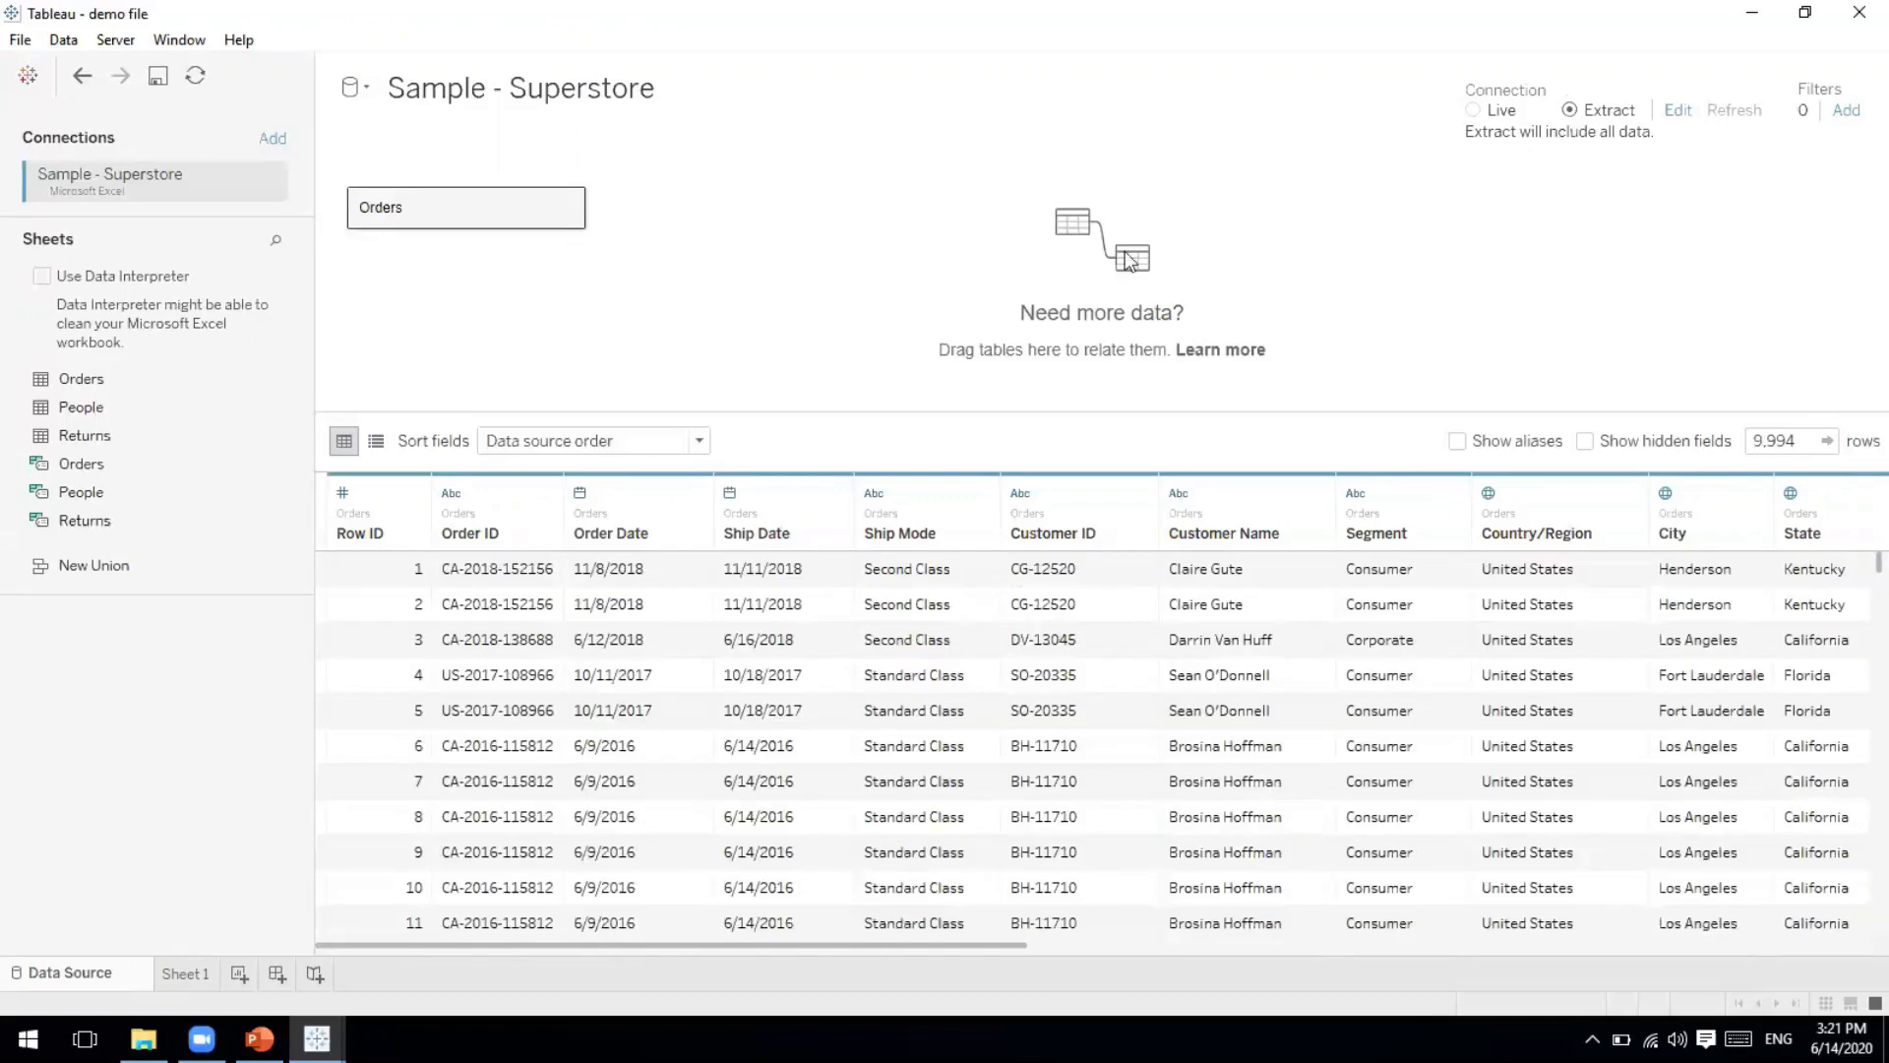
click(187, 976)
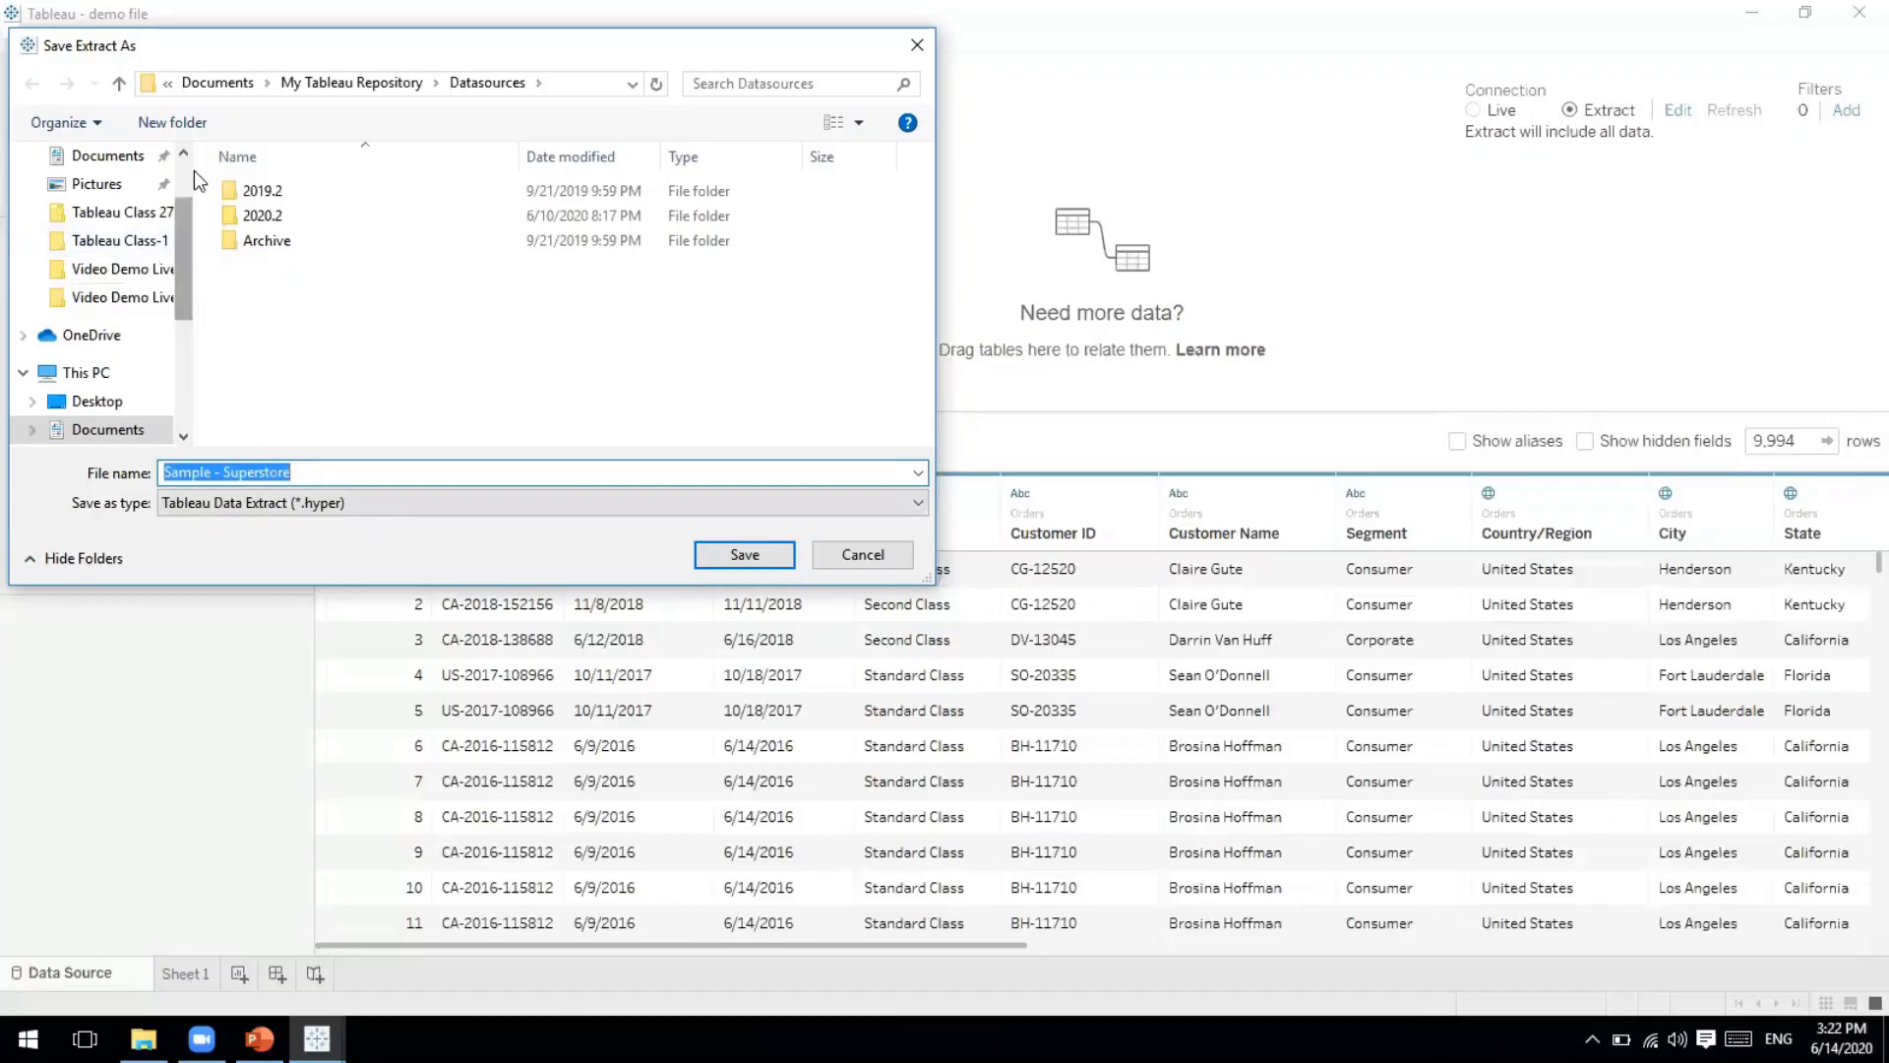
scroll(147, 187, up, 2)
click(118, 192)
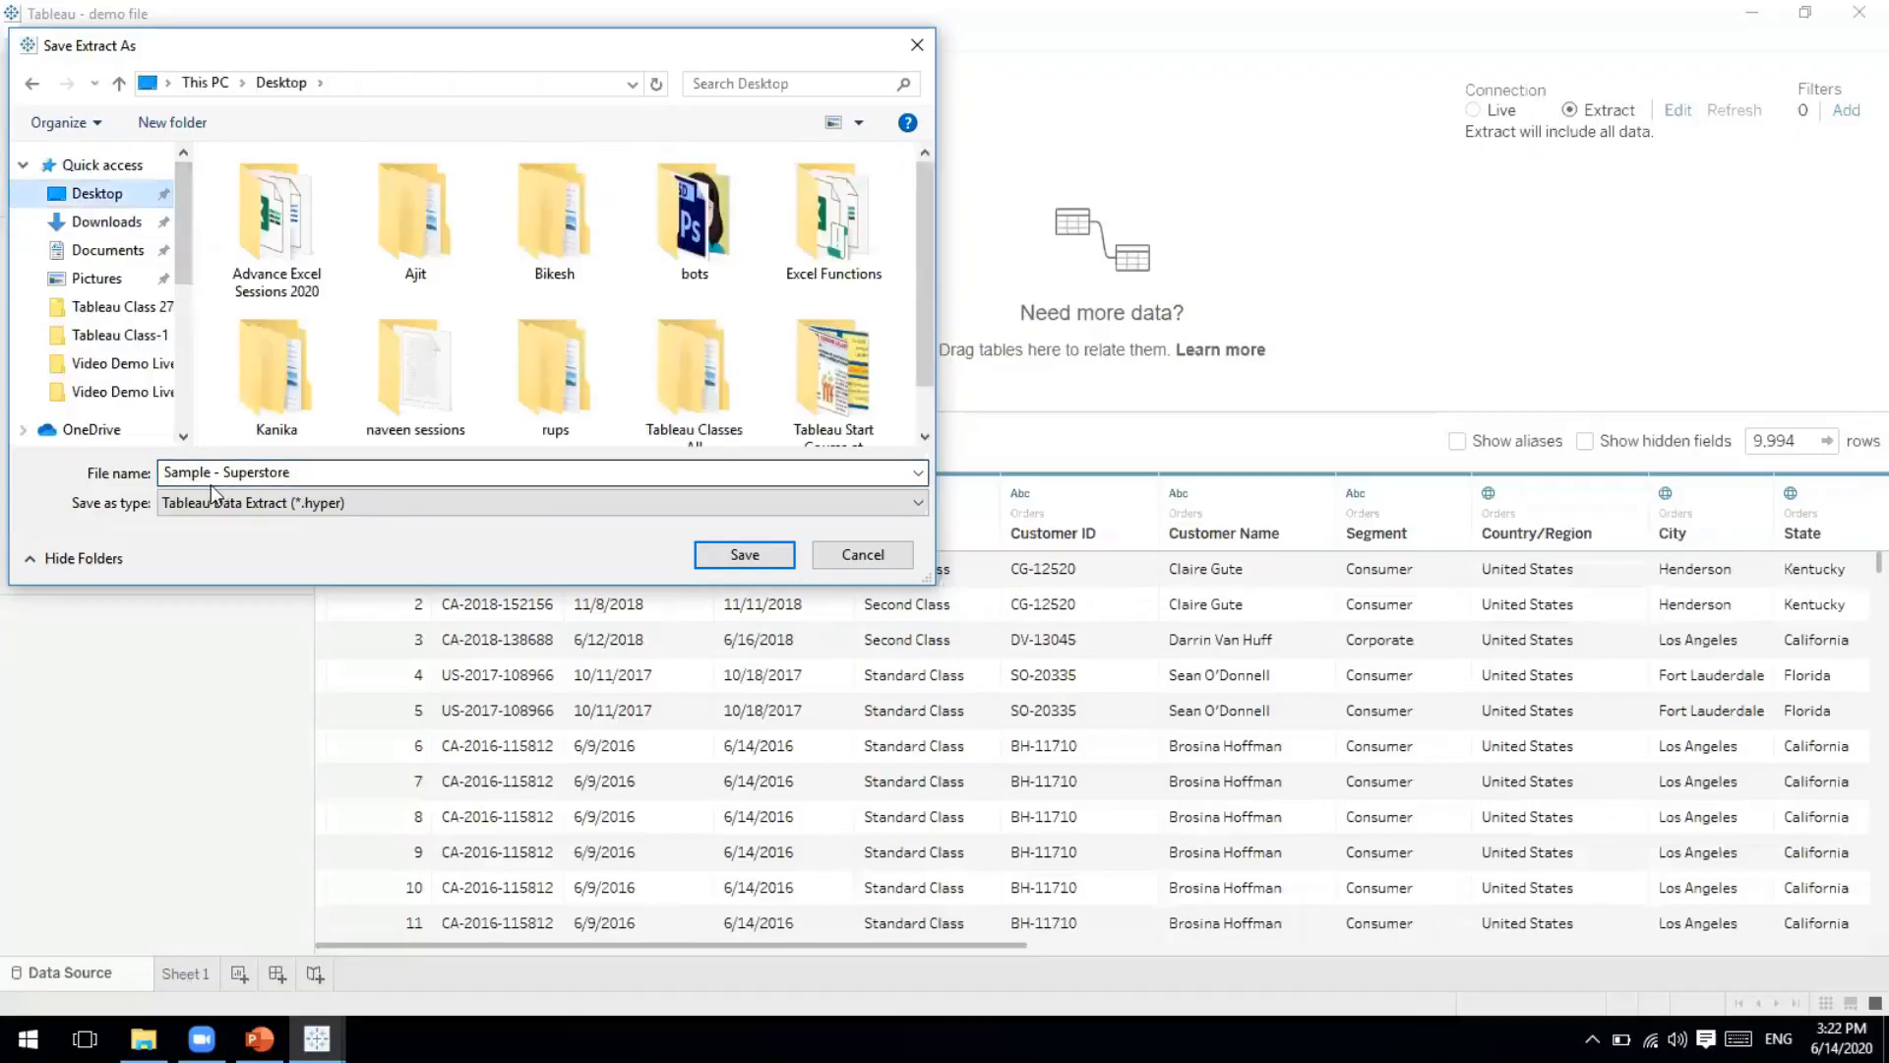
click(325, 474)
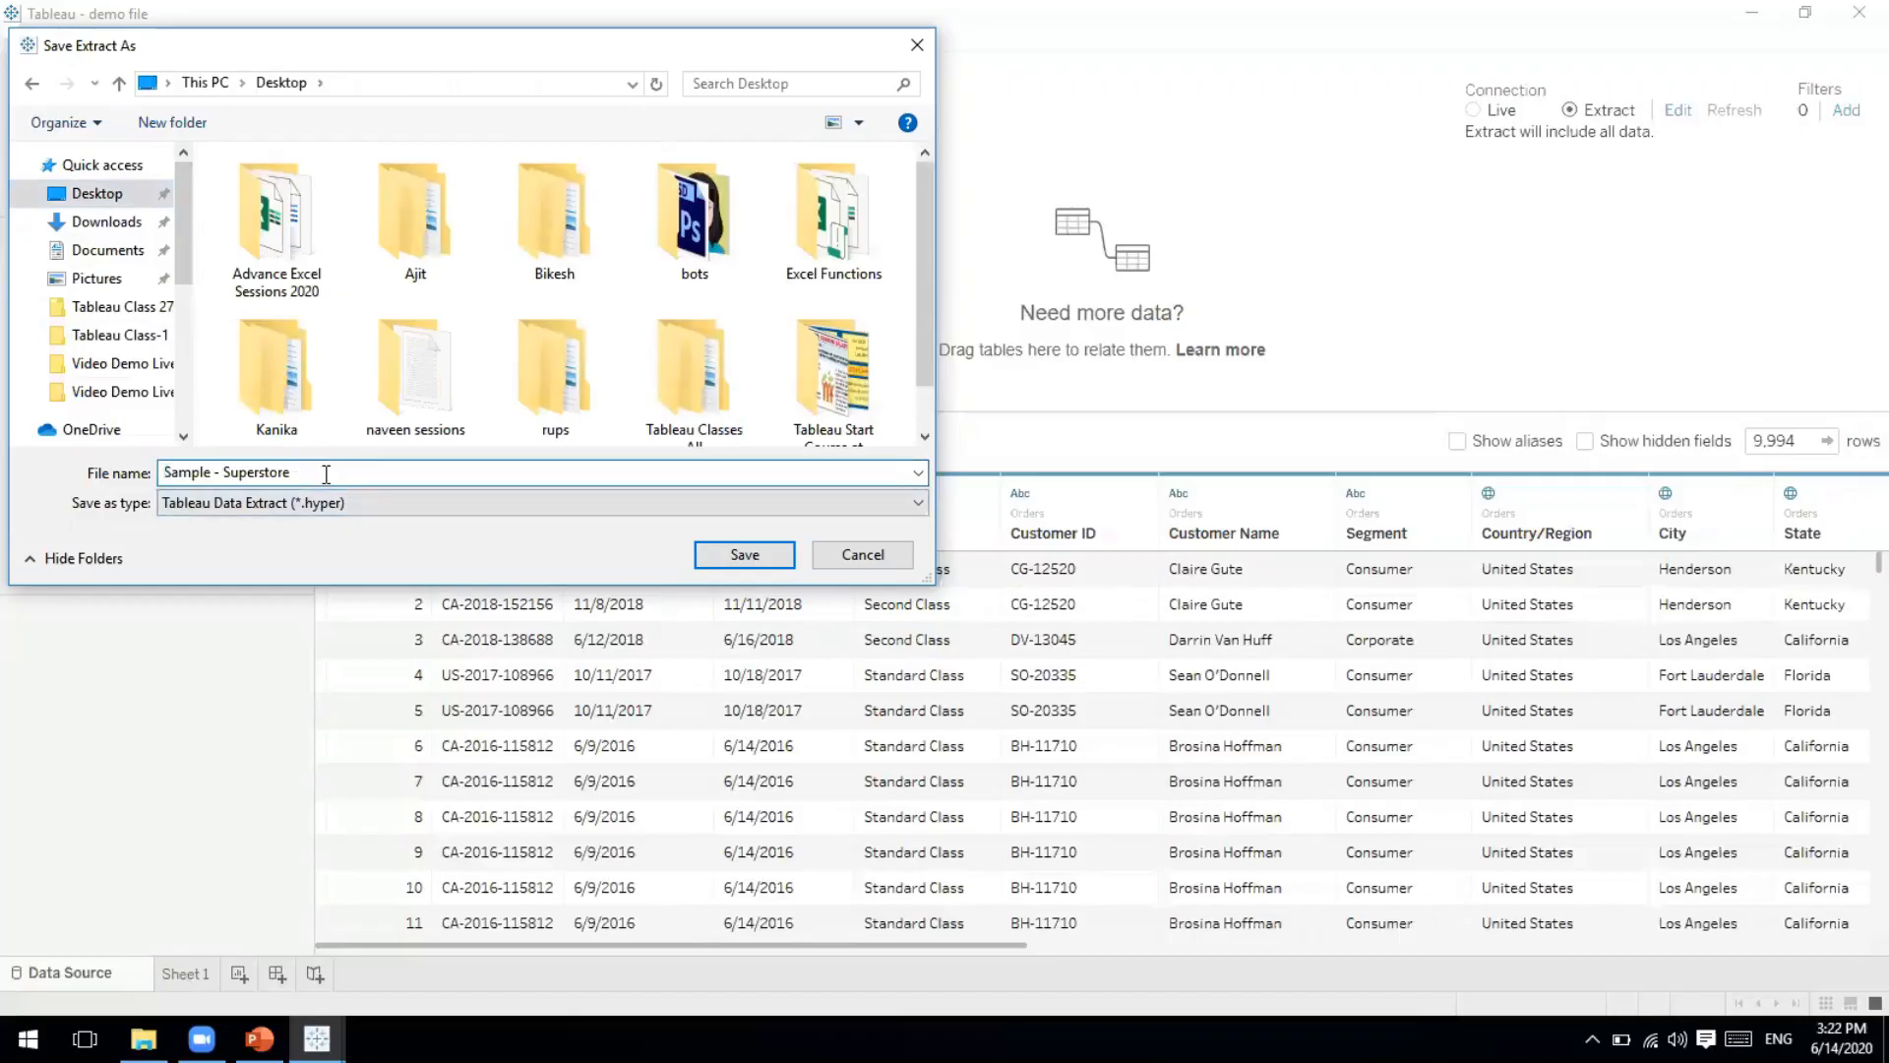
text(- extrac)
key(BackSpace)
text(cted)
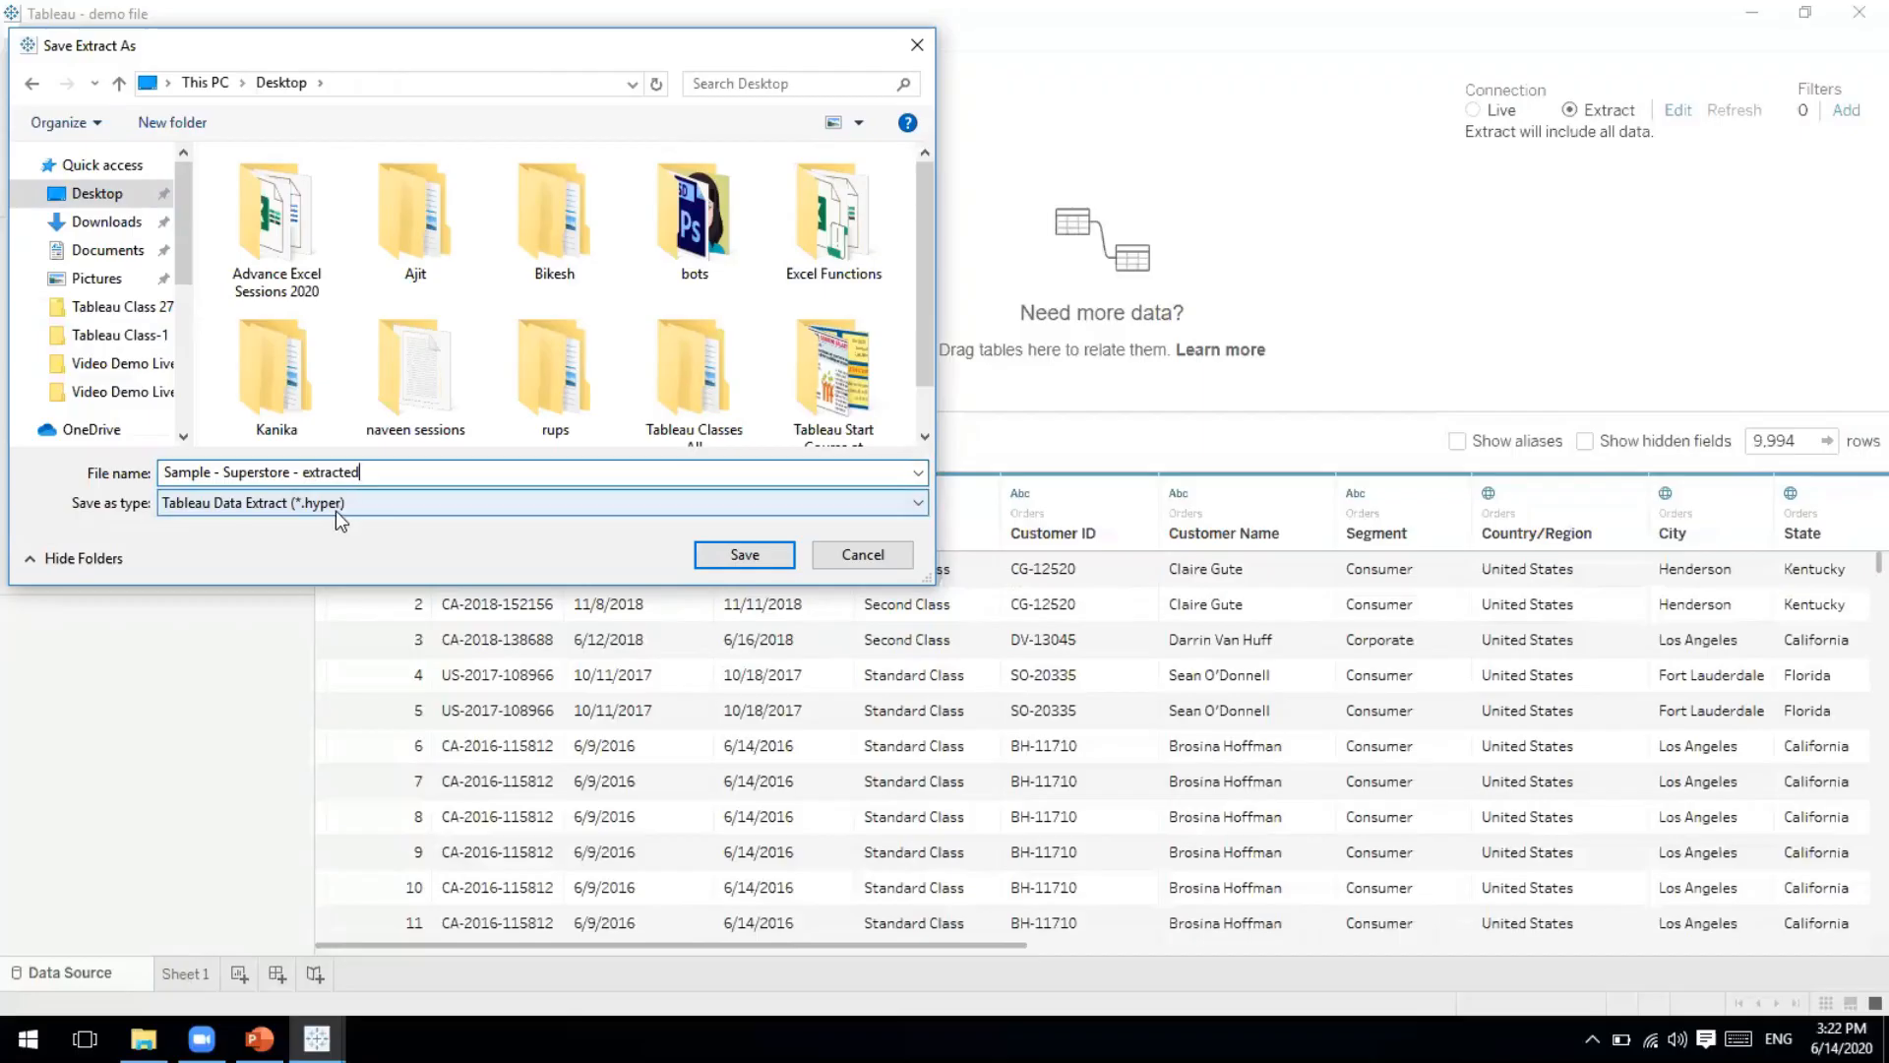
click(746, 559)
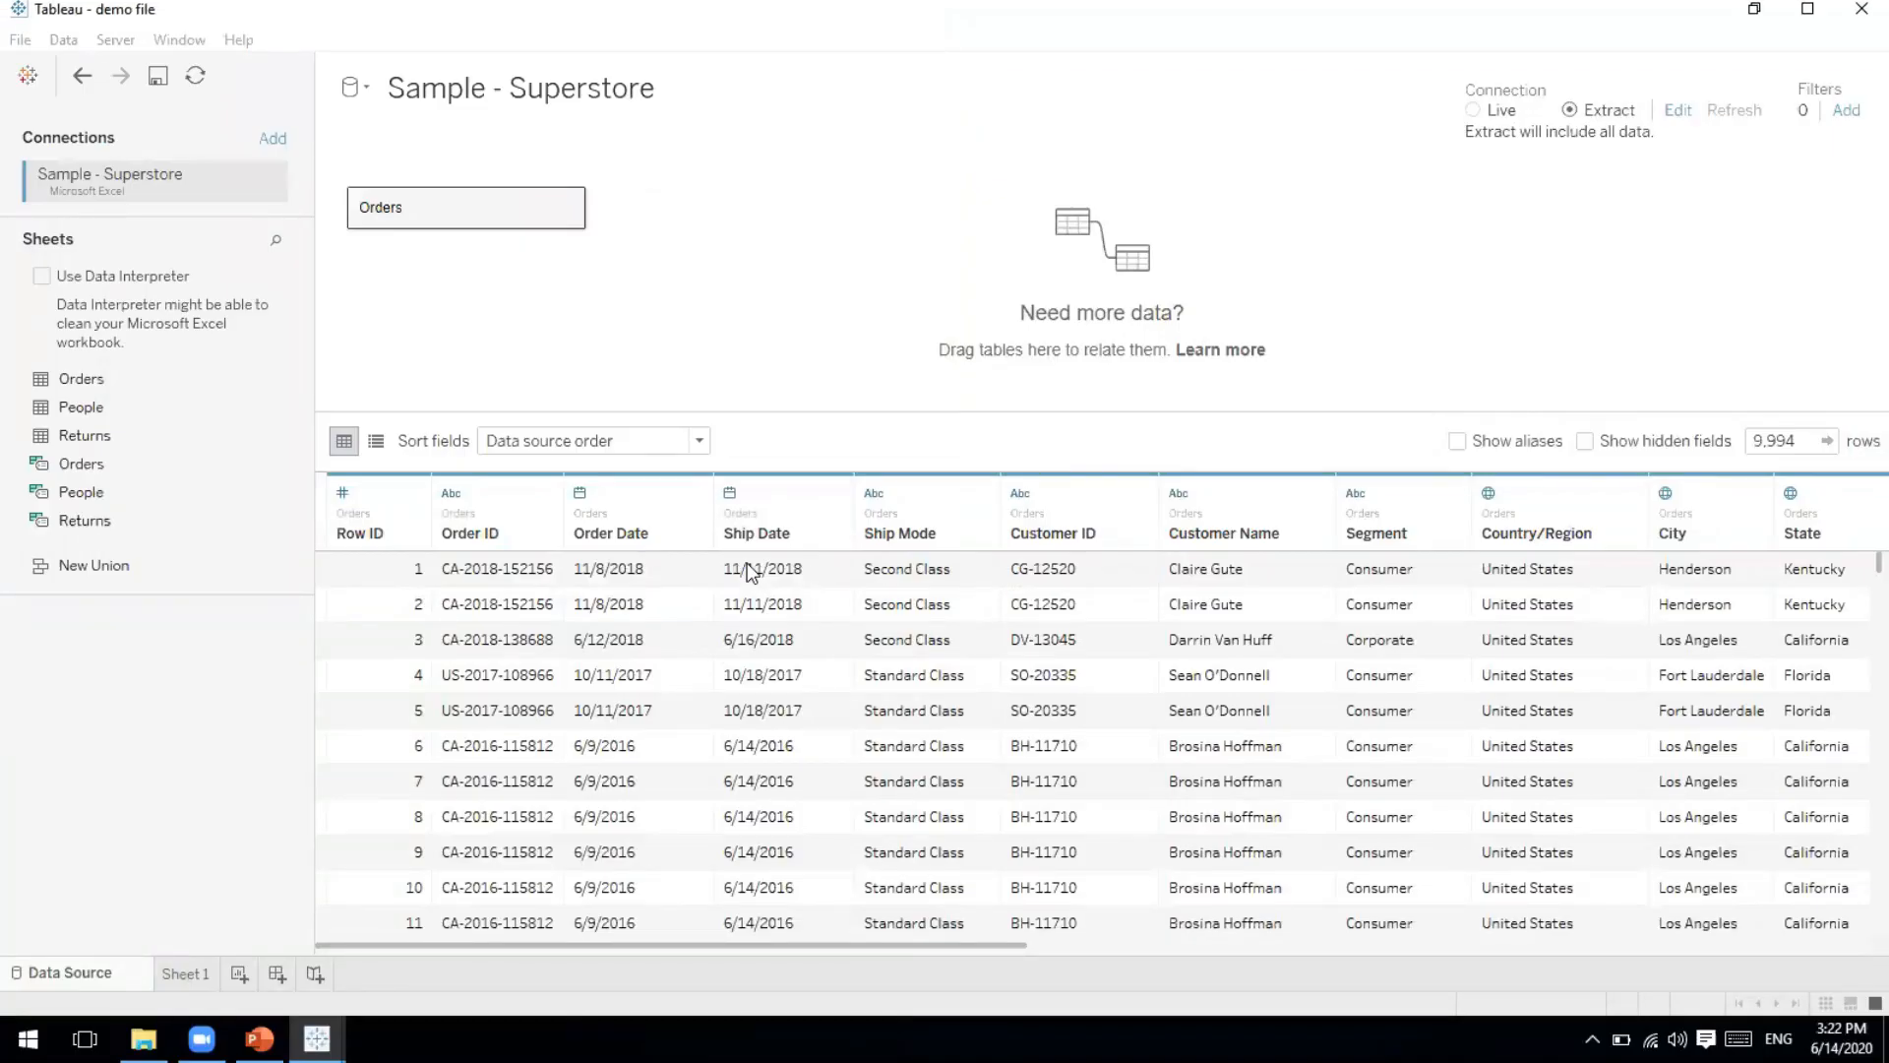
Show the desktop and line up the extracted Sample - Superstore, Project-2 and DAY 2 case study files side by side to compare their types.
key(super+d)
drag(40, 978, 223, 748)
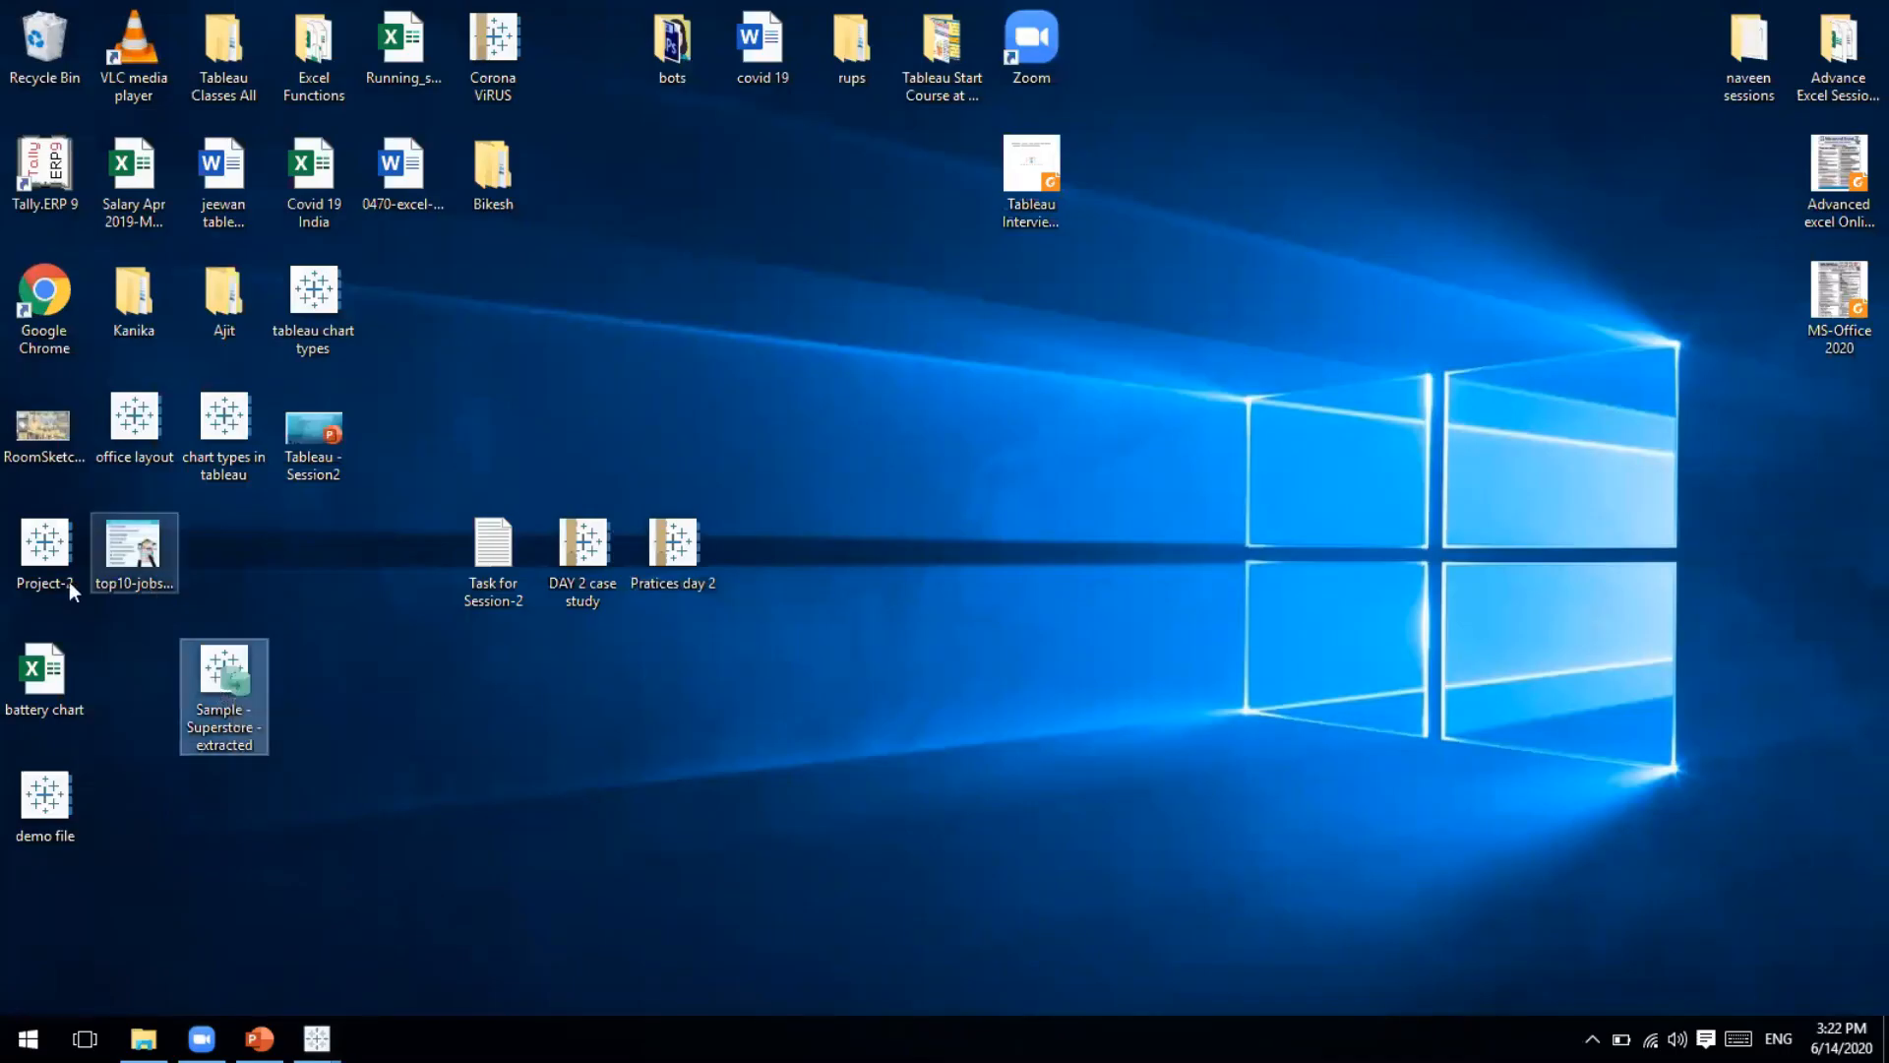
drag(81, 585, 376, 704)
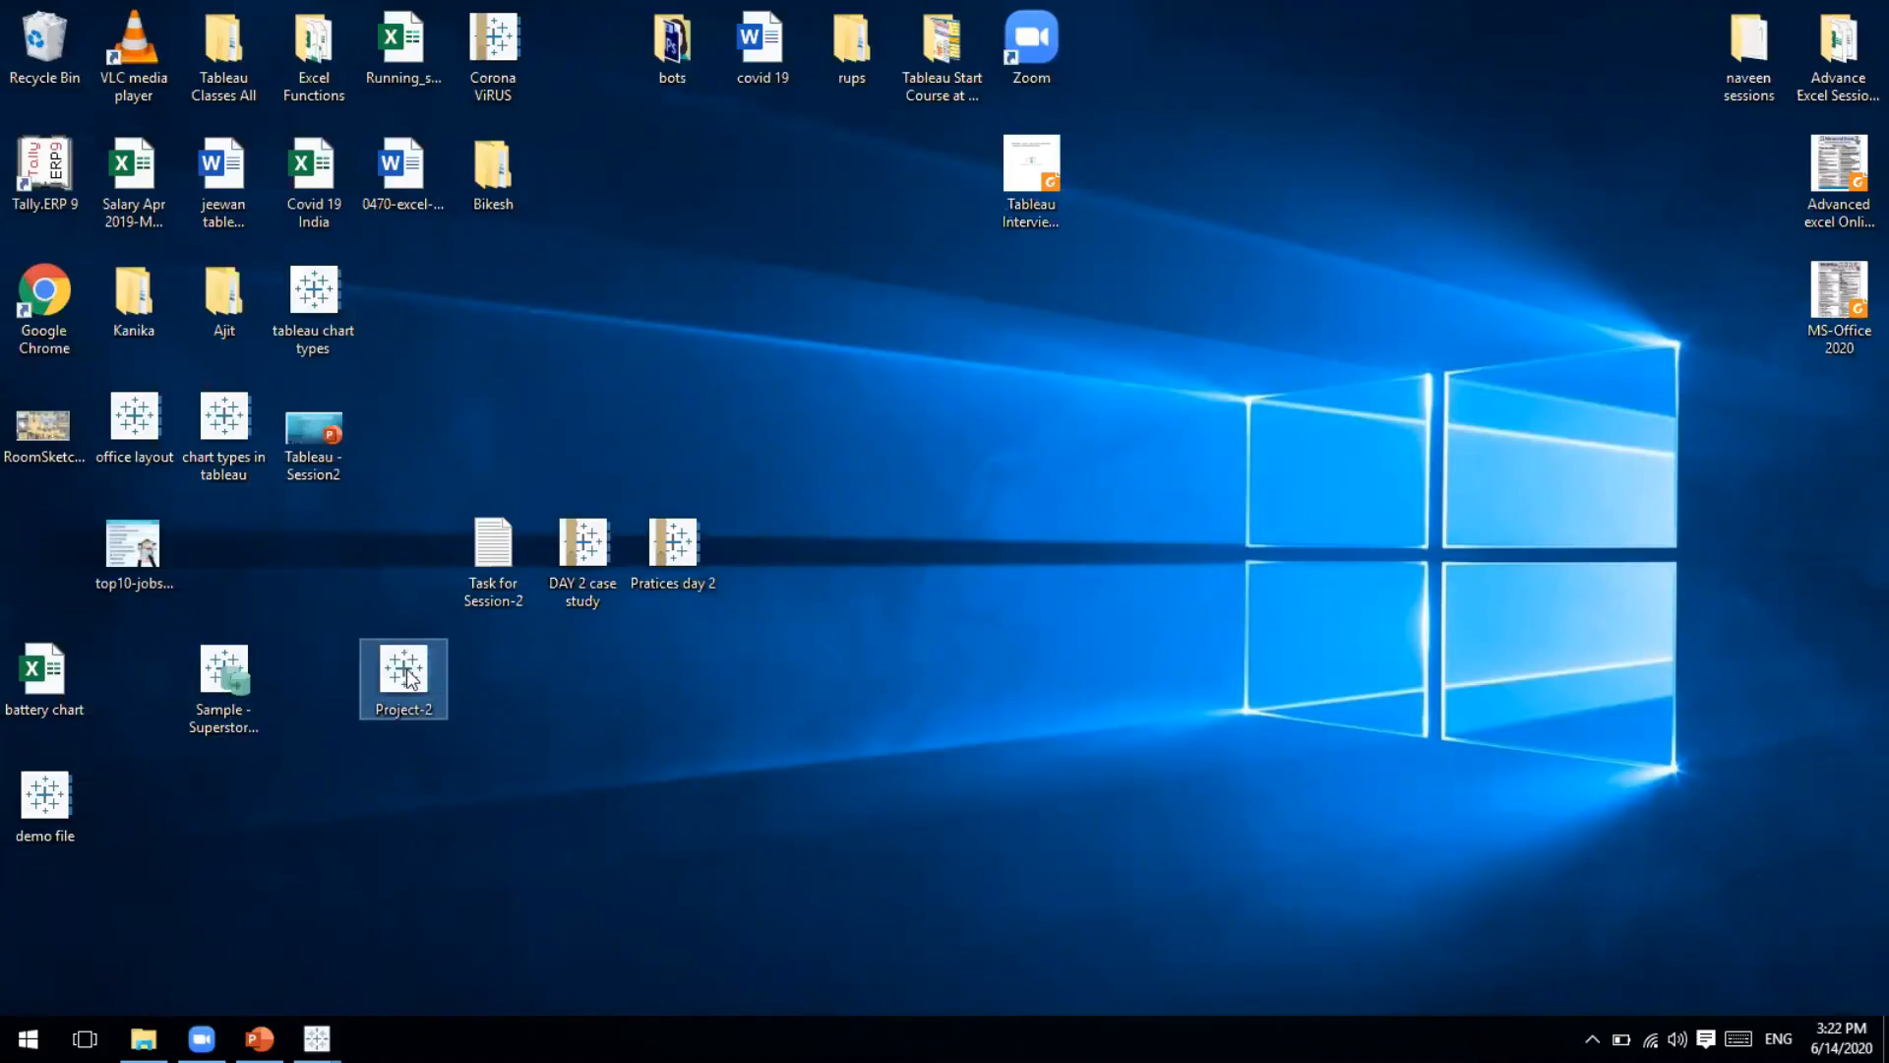
drag(563, 593, 470, 683)
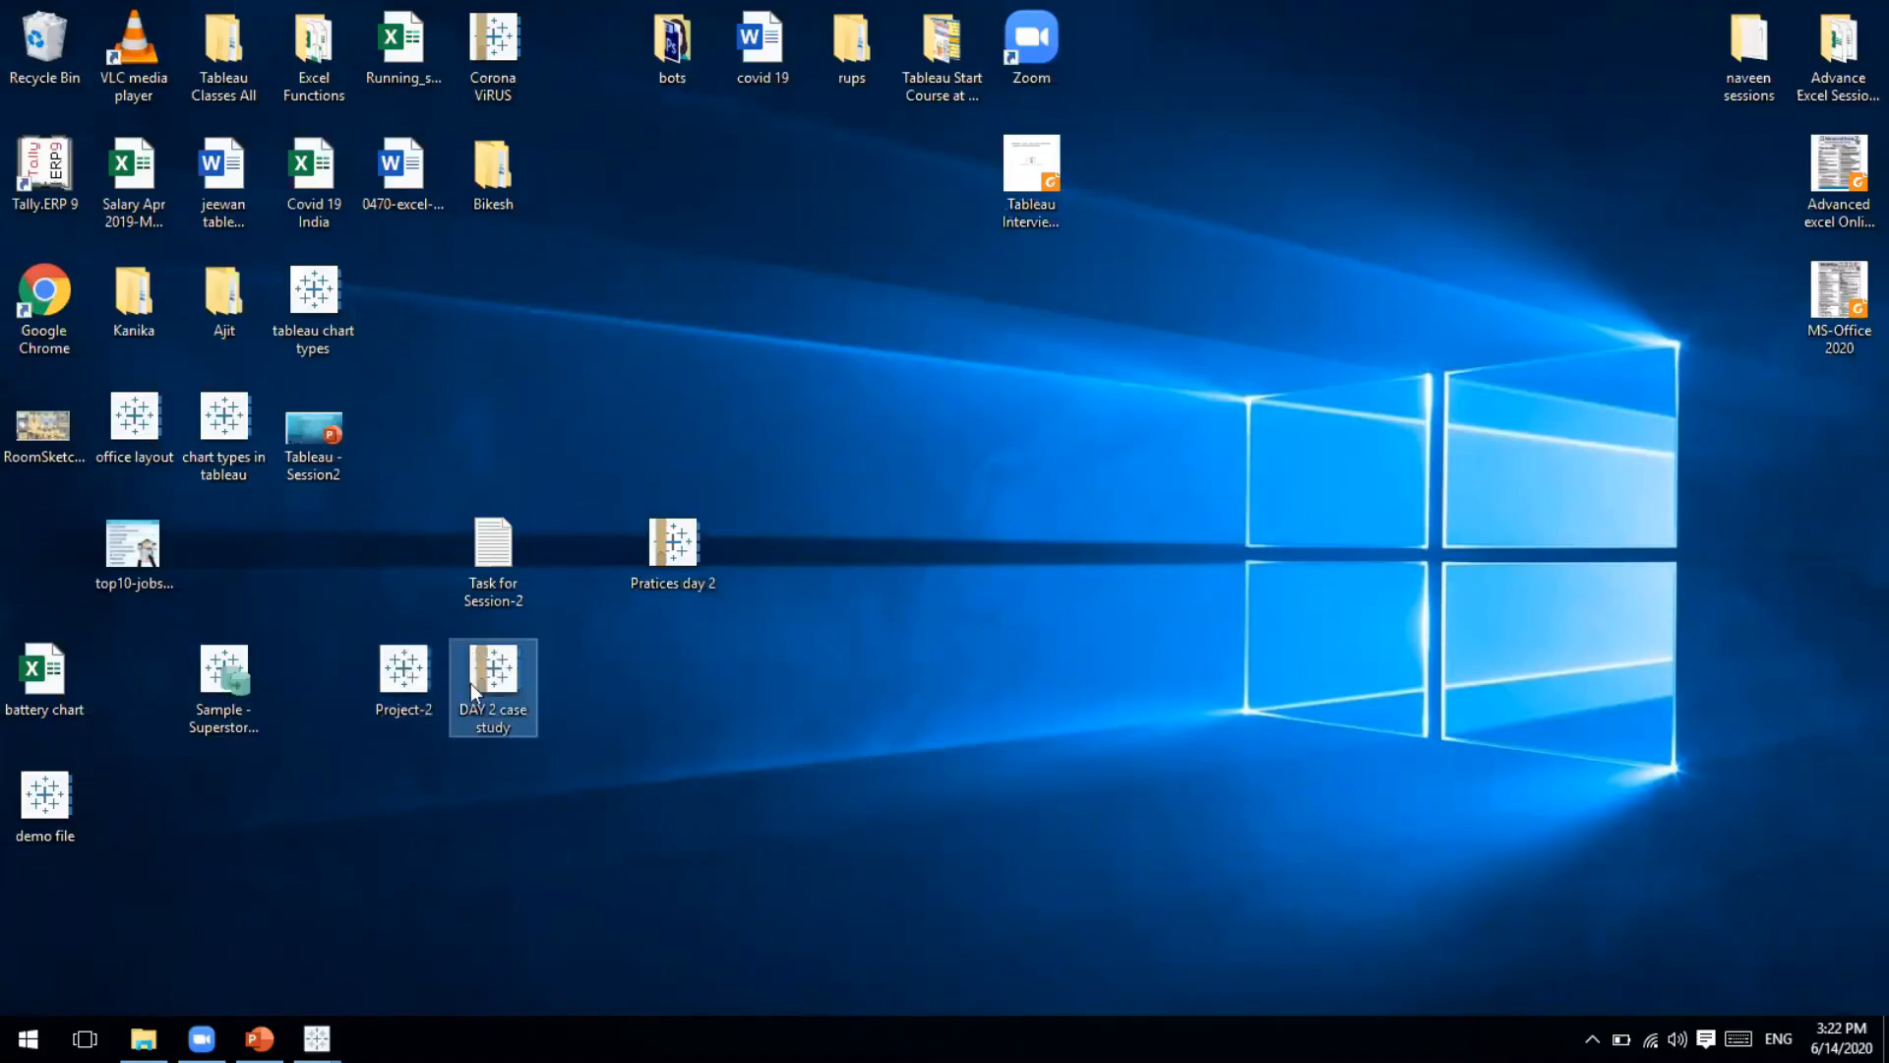
click(482, 679)
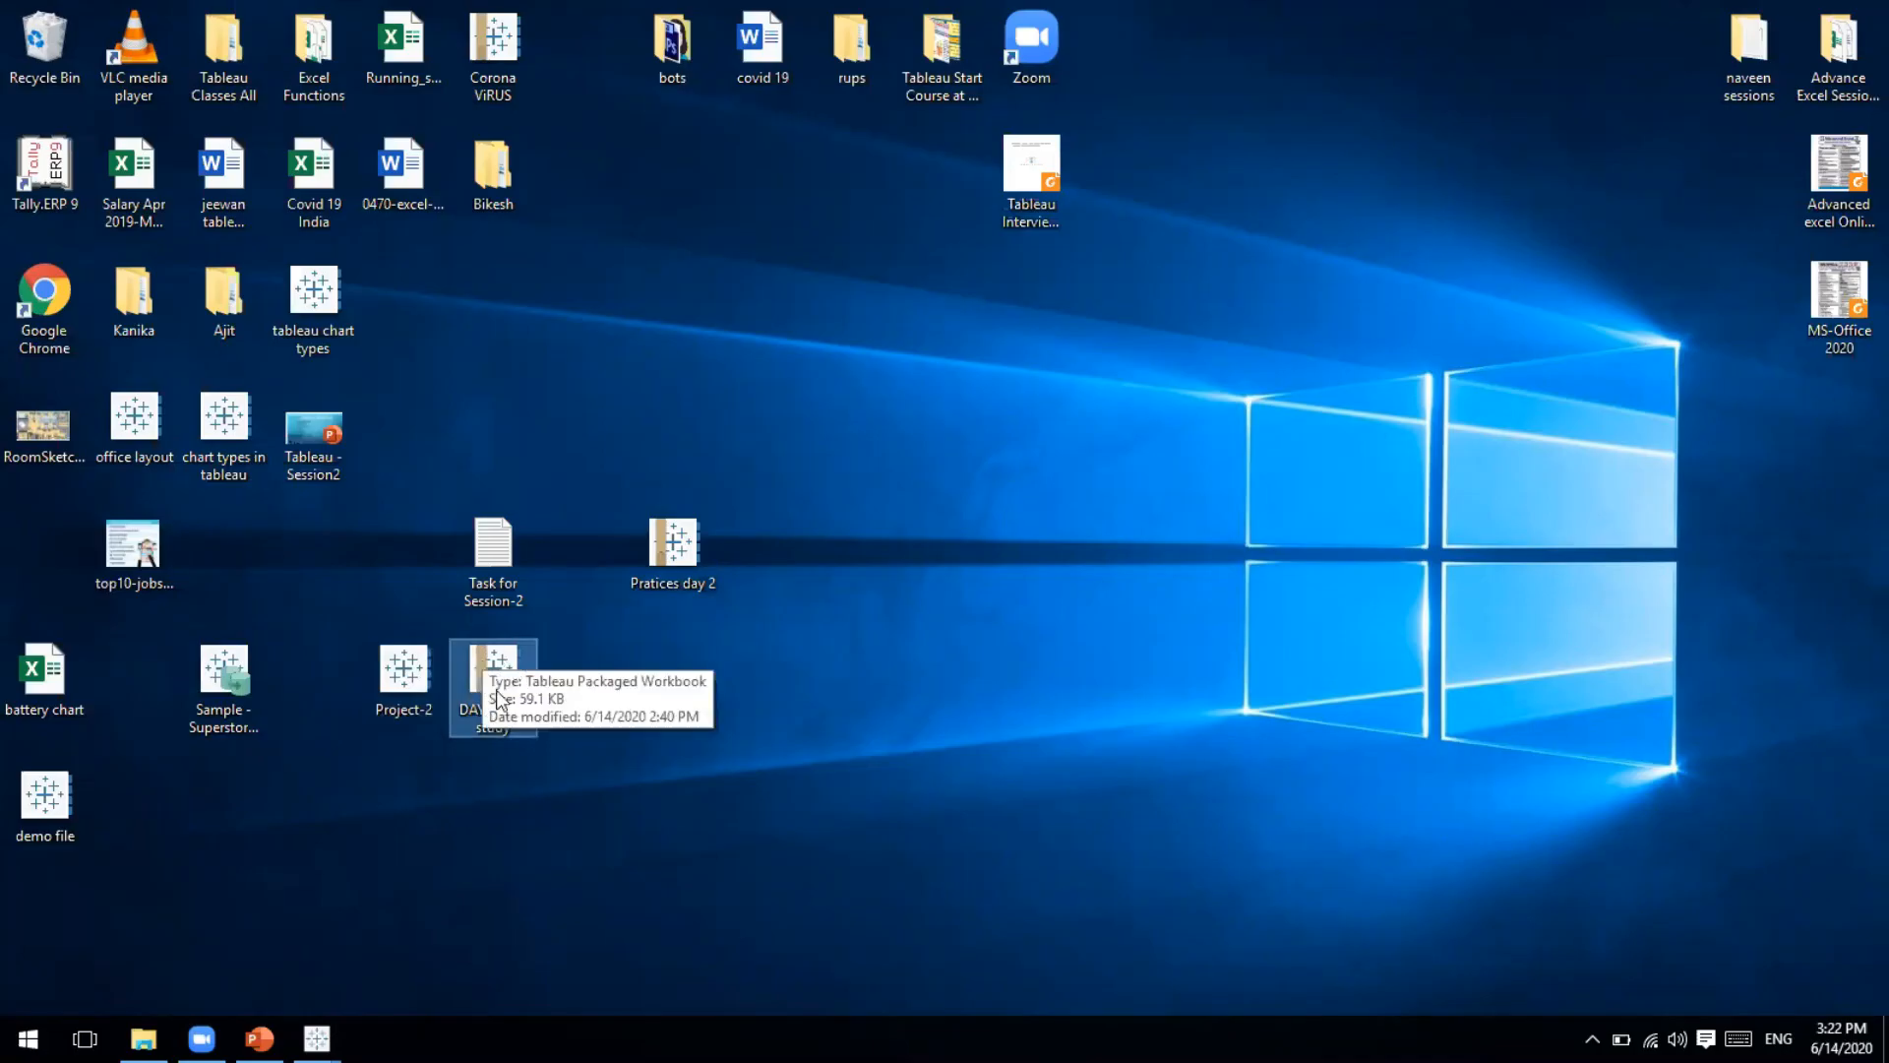
drag(225, 709, 299, 710)
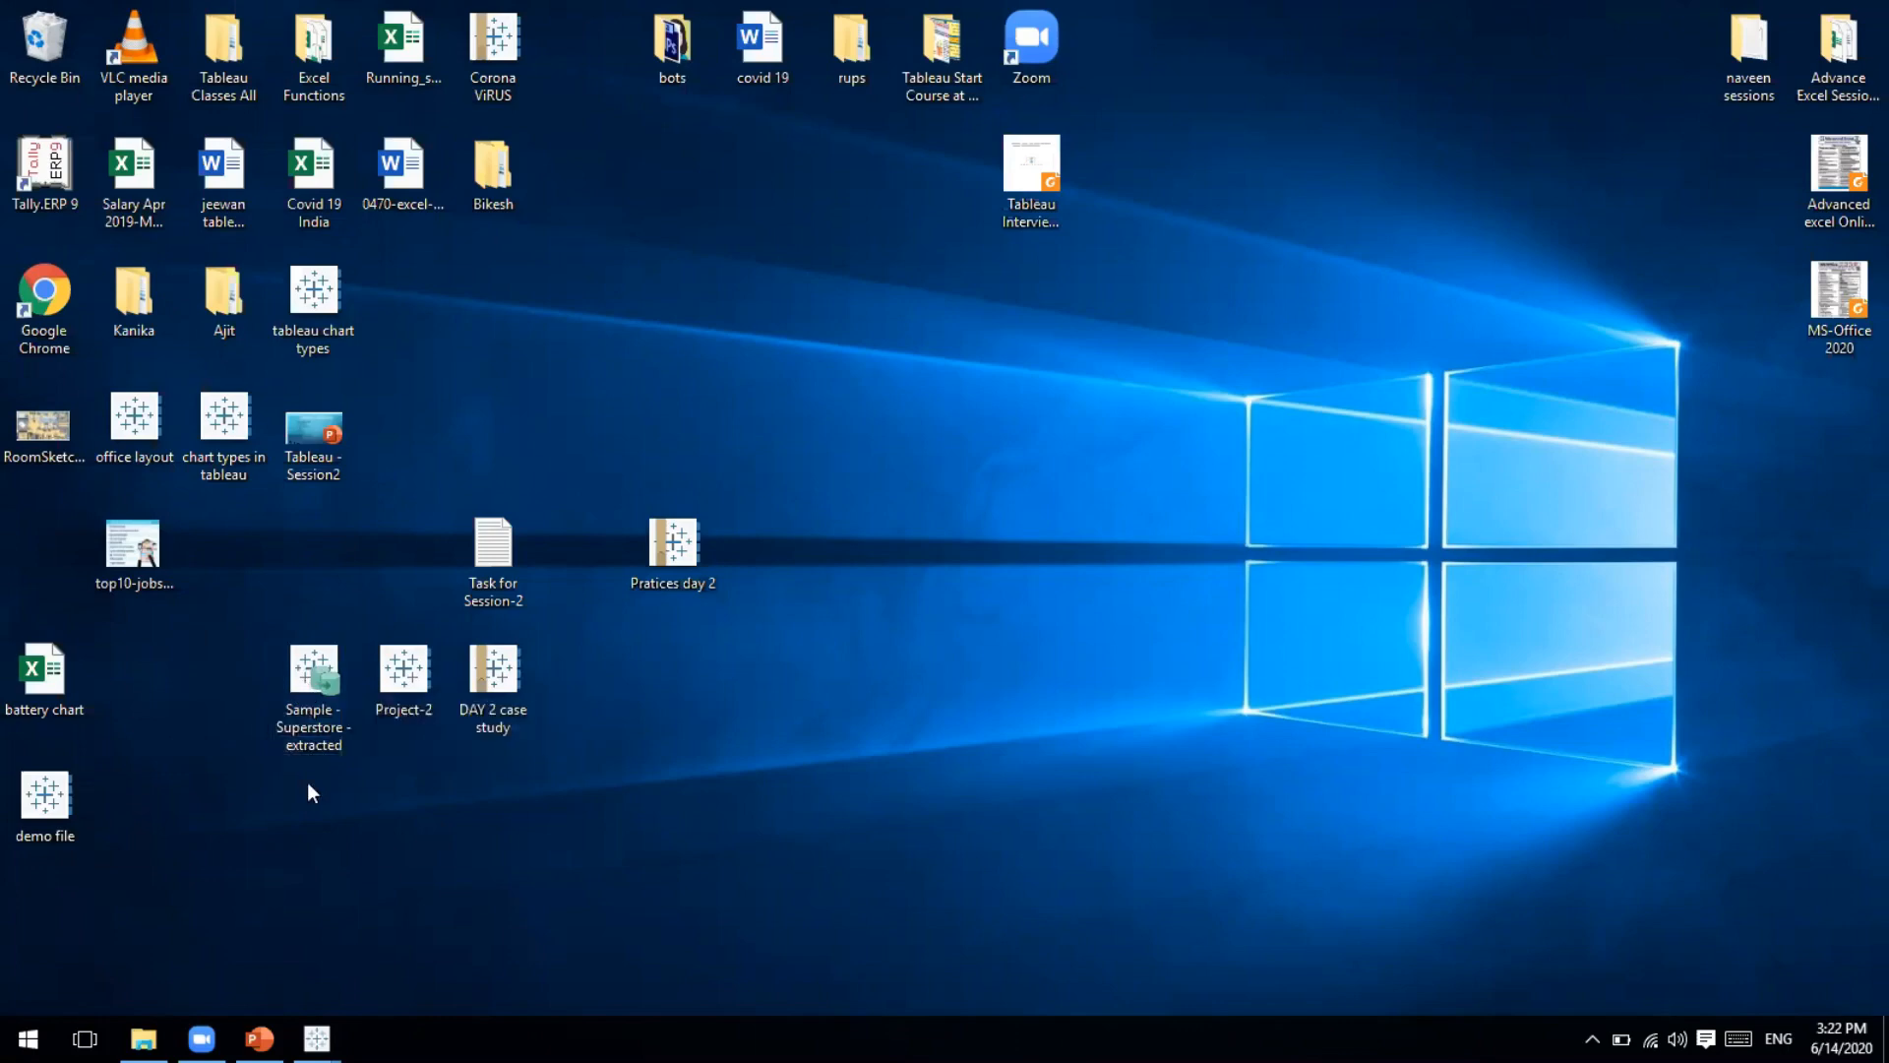
click(410, 693)
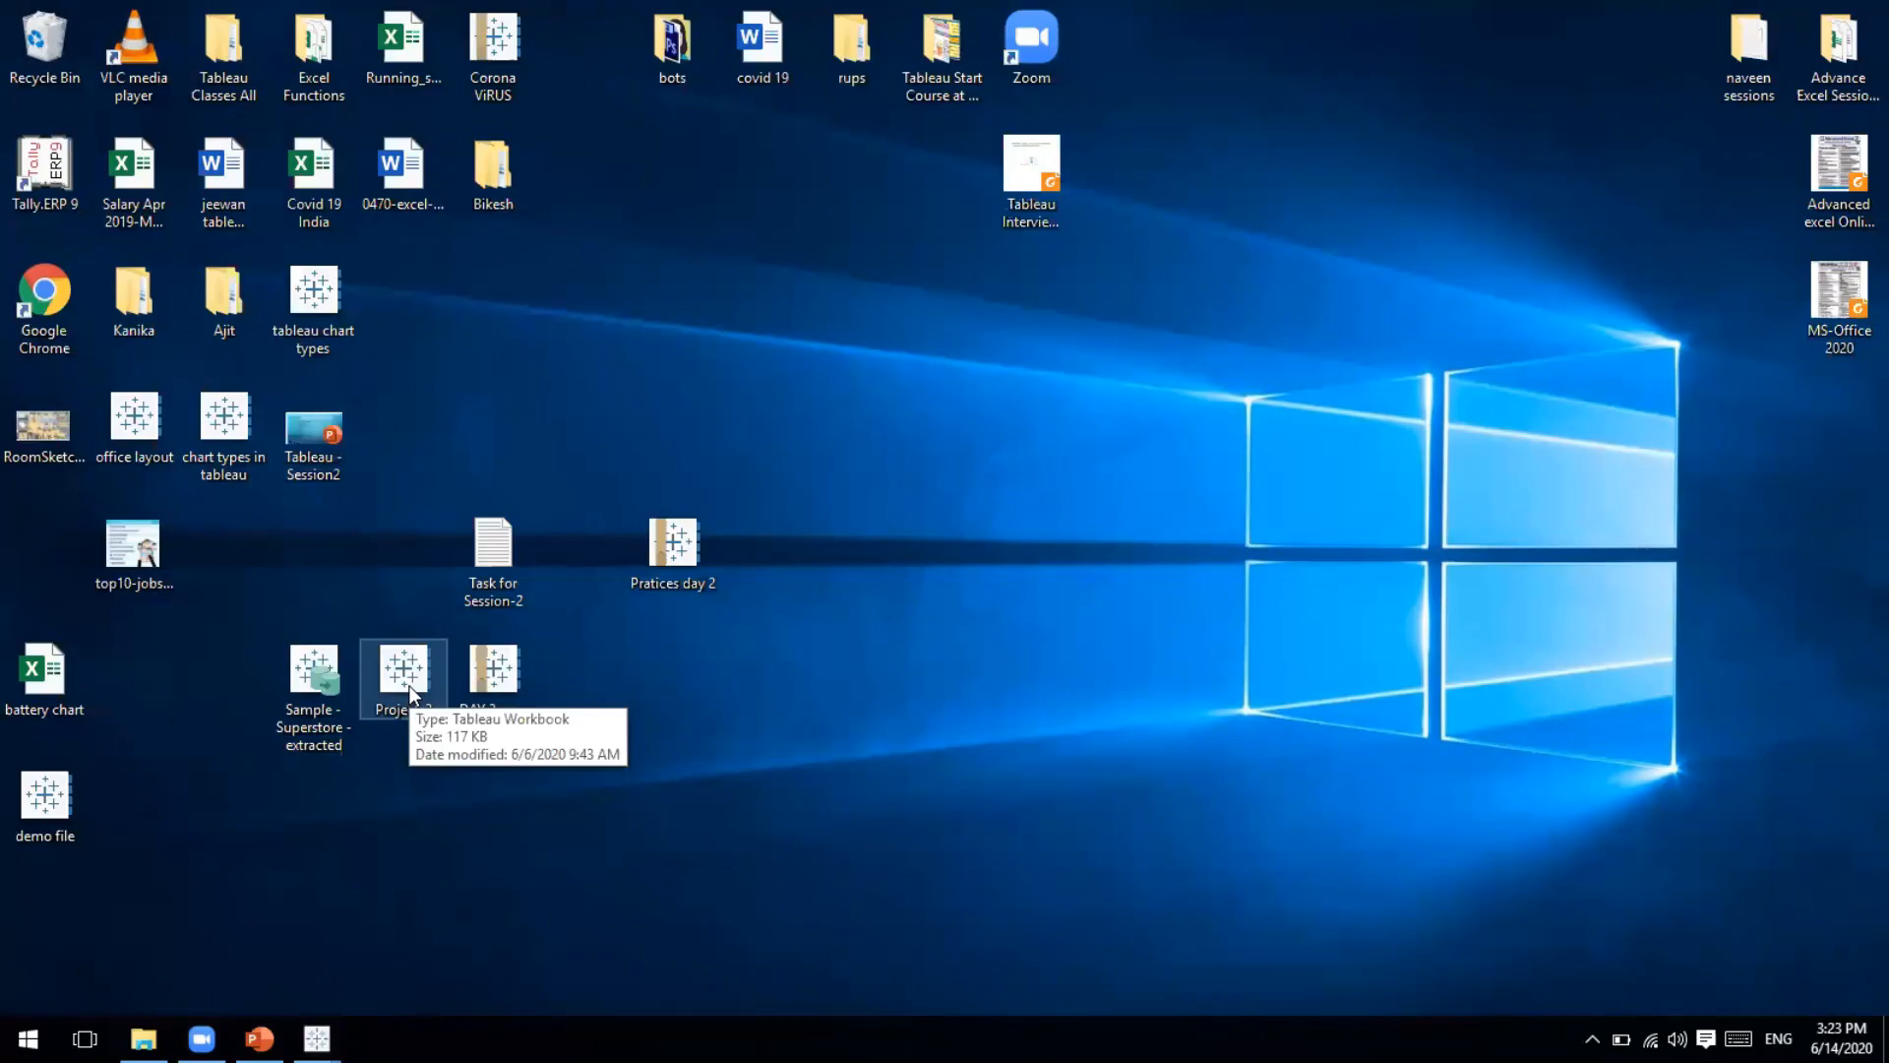
click(484, 681)
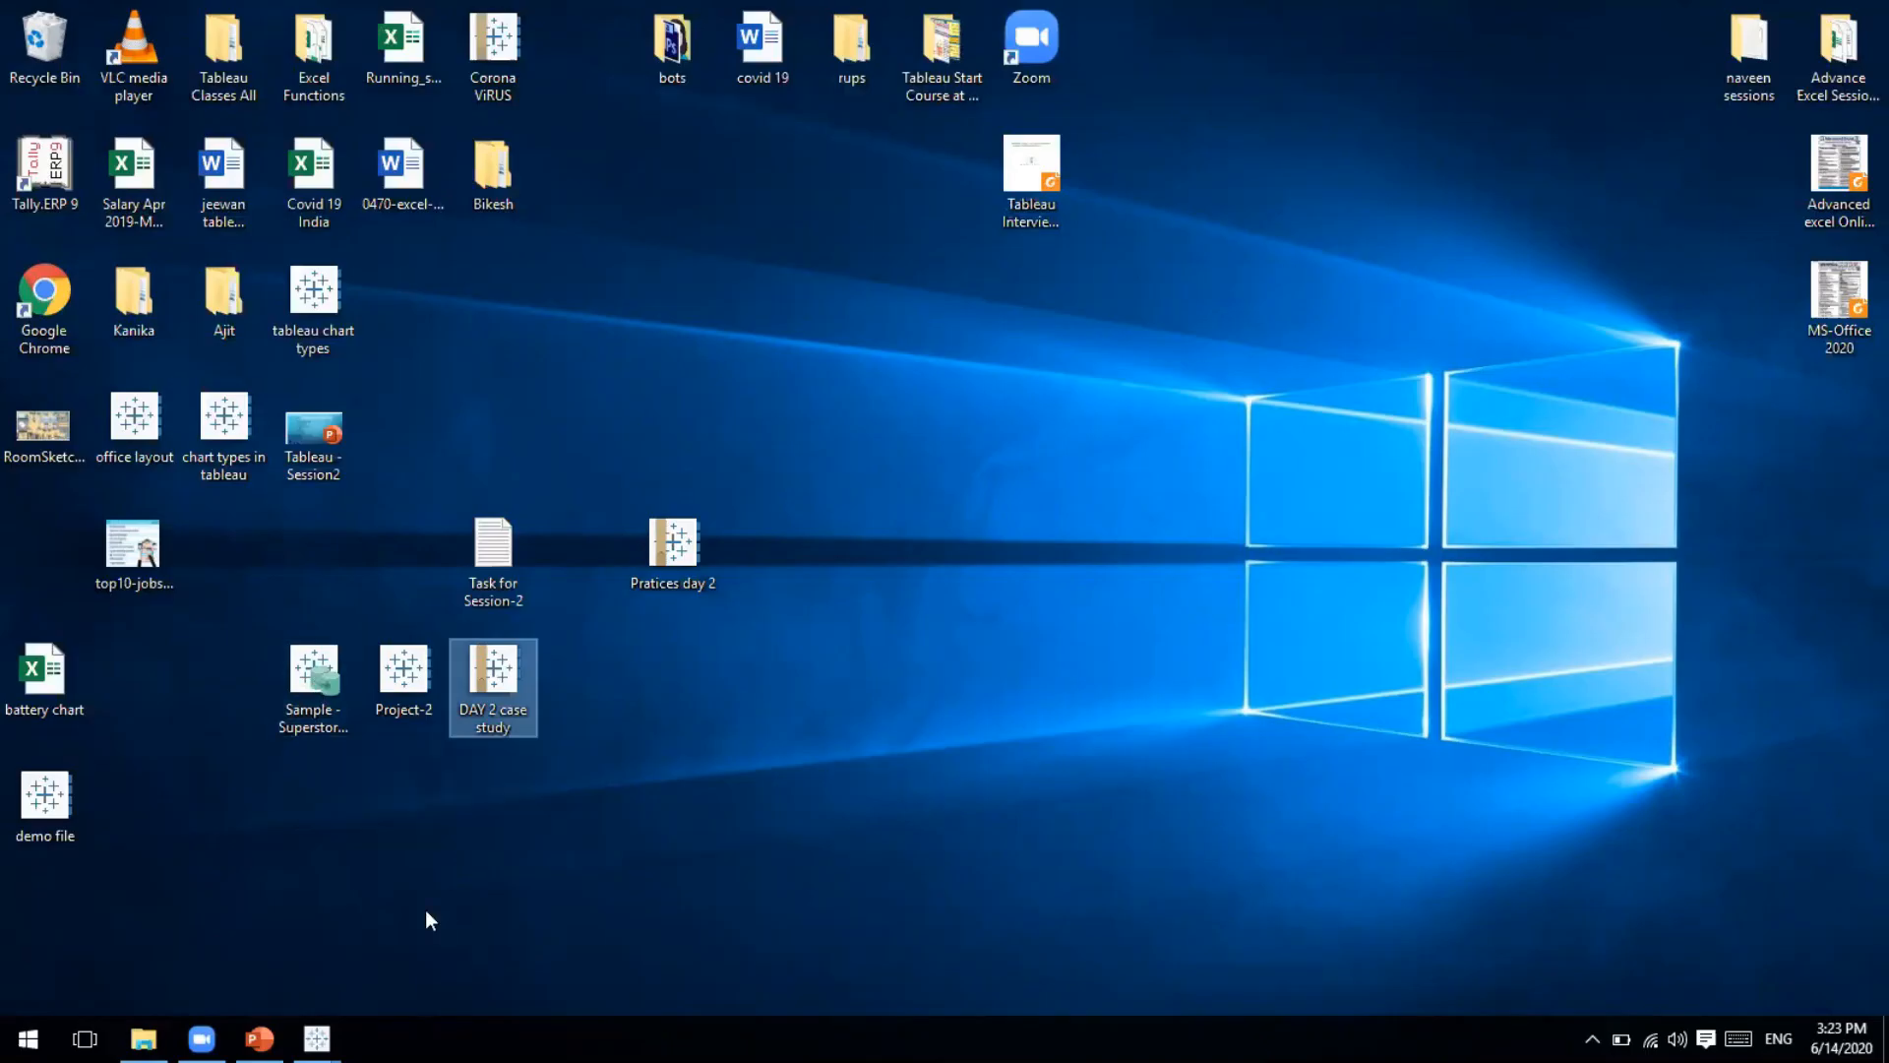
Switch back to the demo file workbook in Tableau and review the Sheet 1 Sales chart and the Extract connection on the data source page.
click(317, 1038)
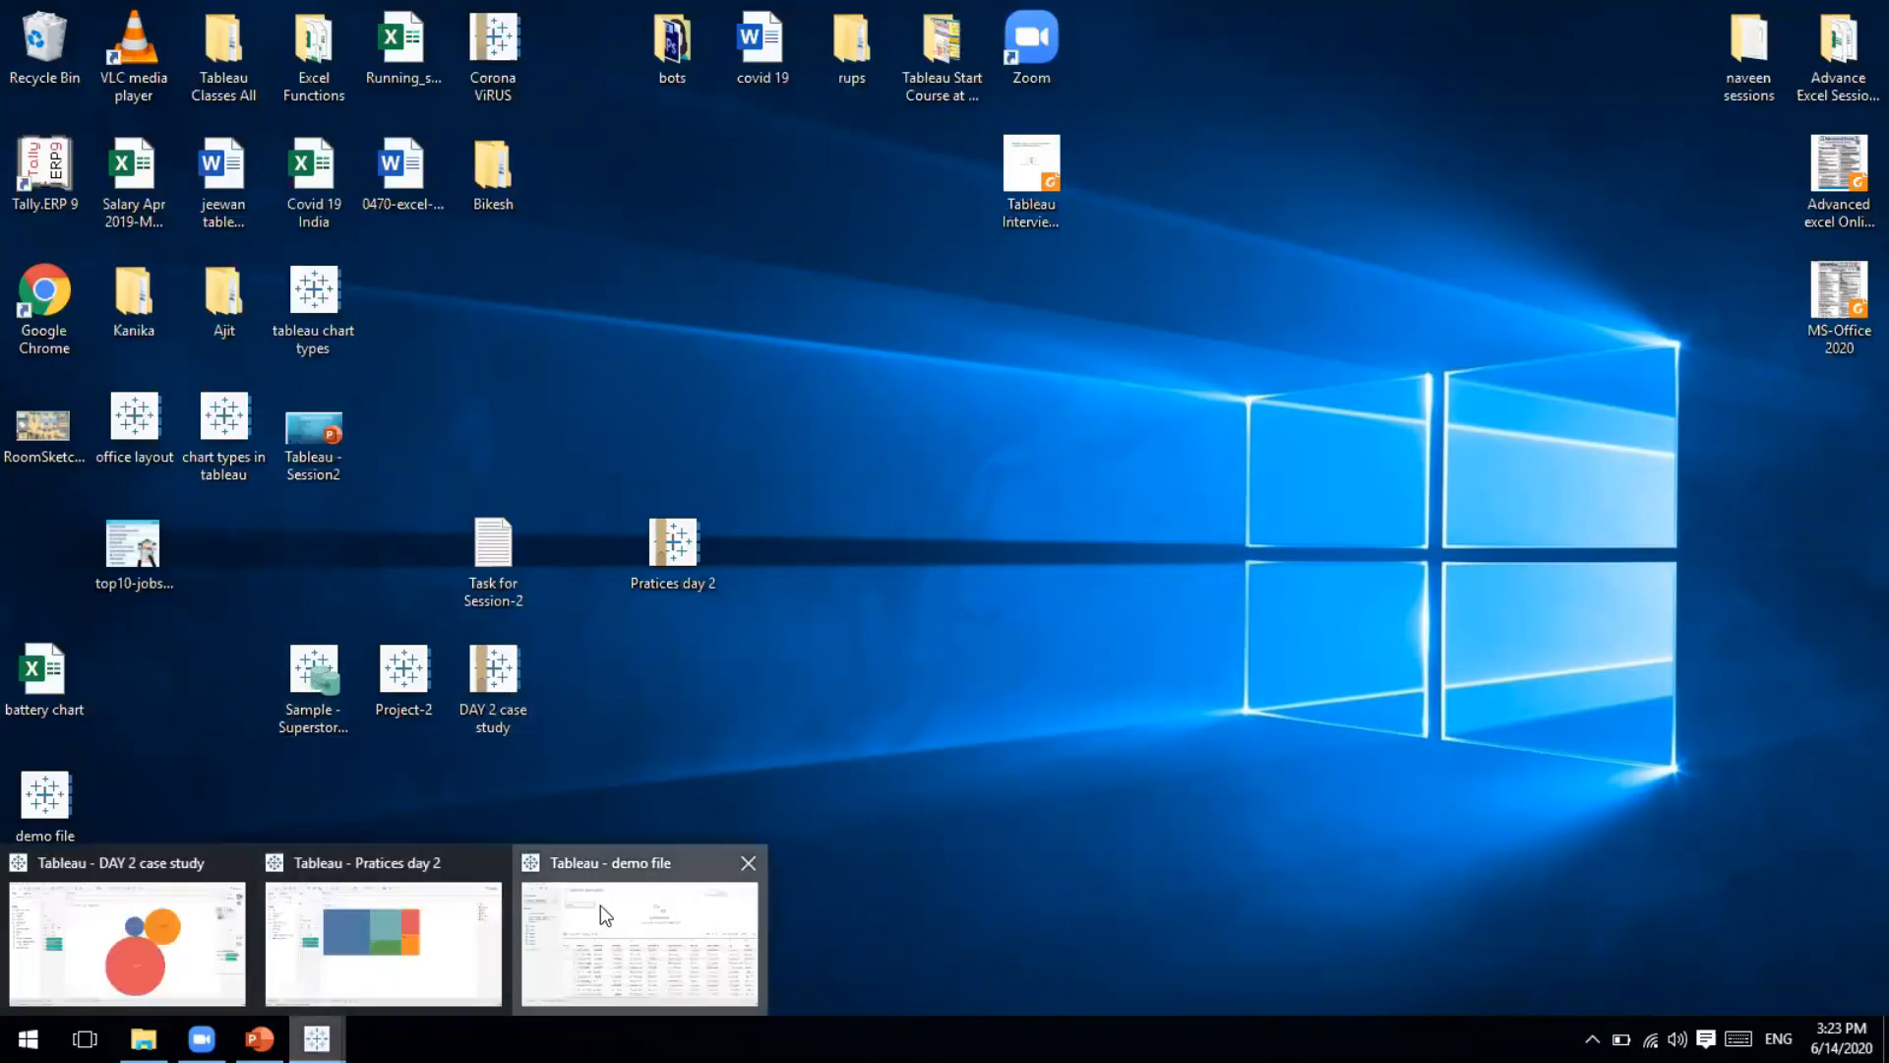
click(600, 906)
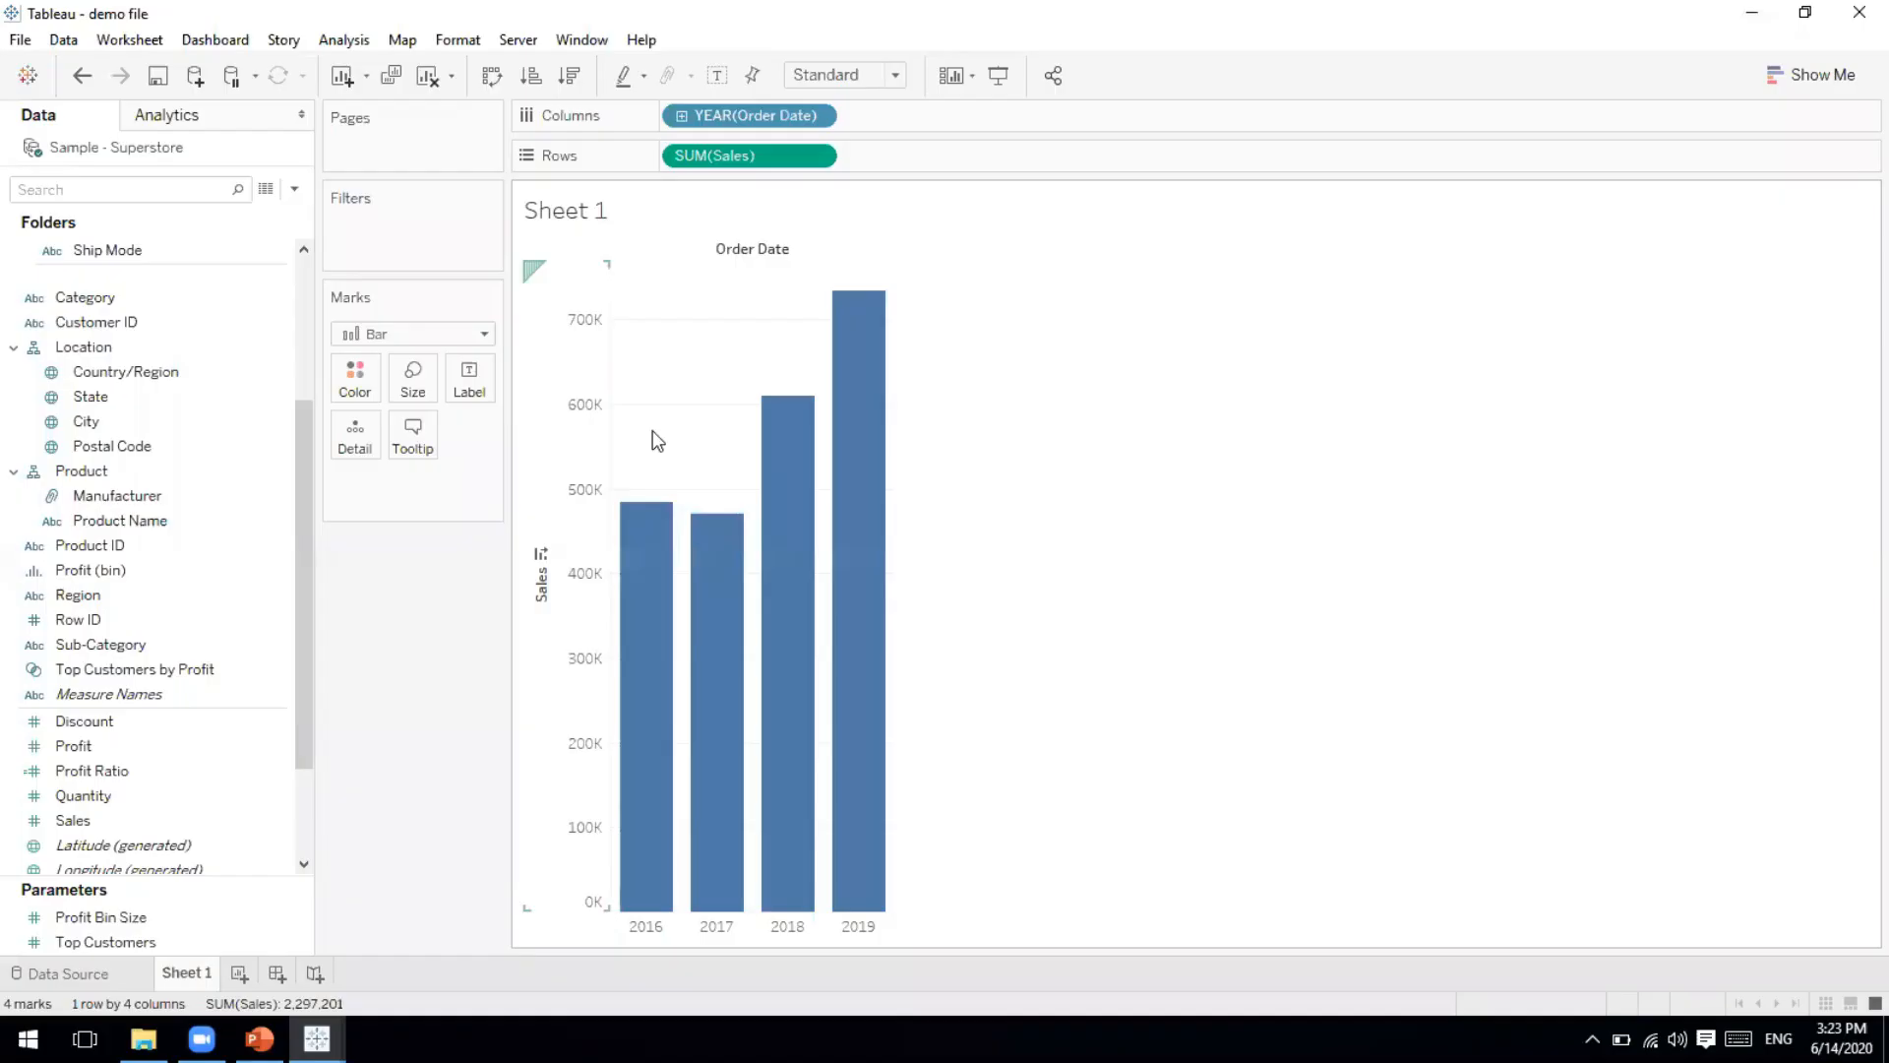
click(86, 971)
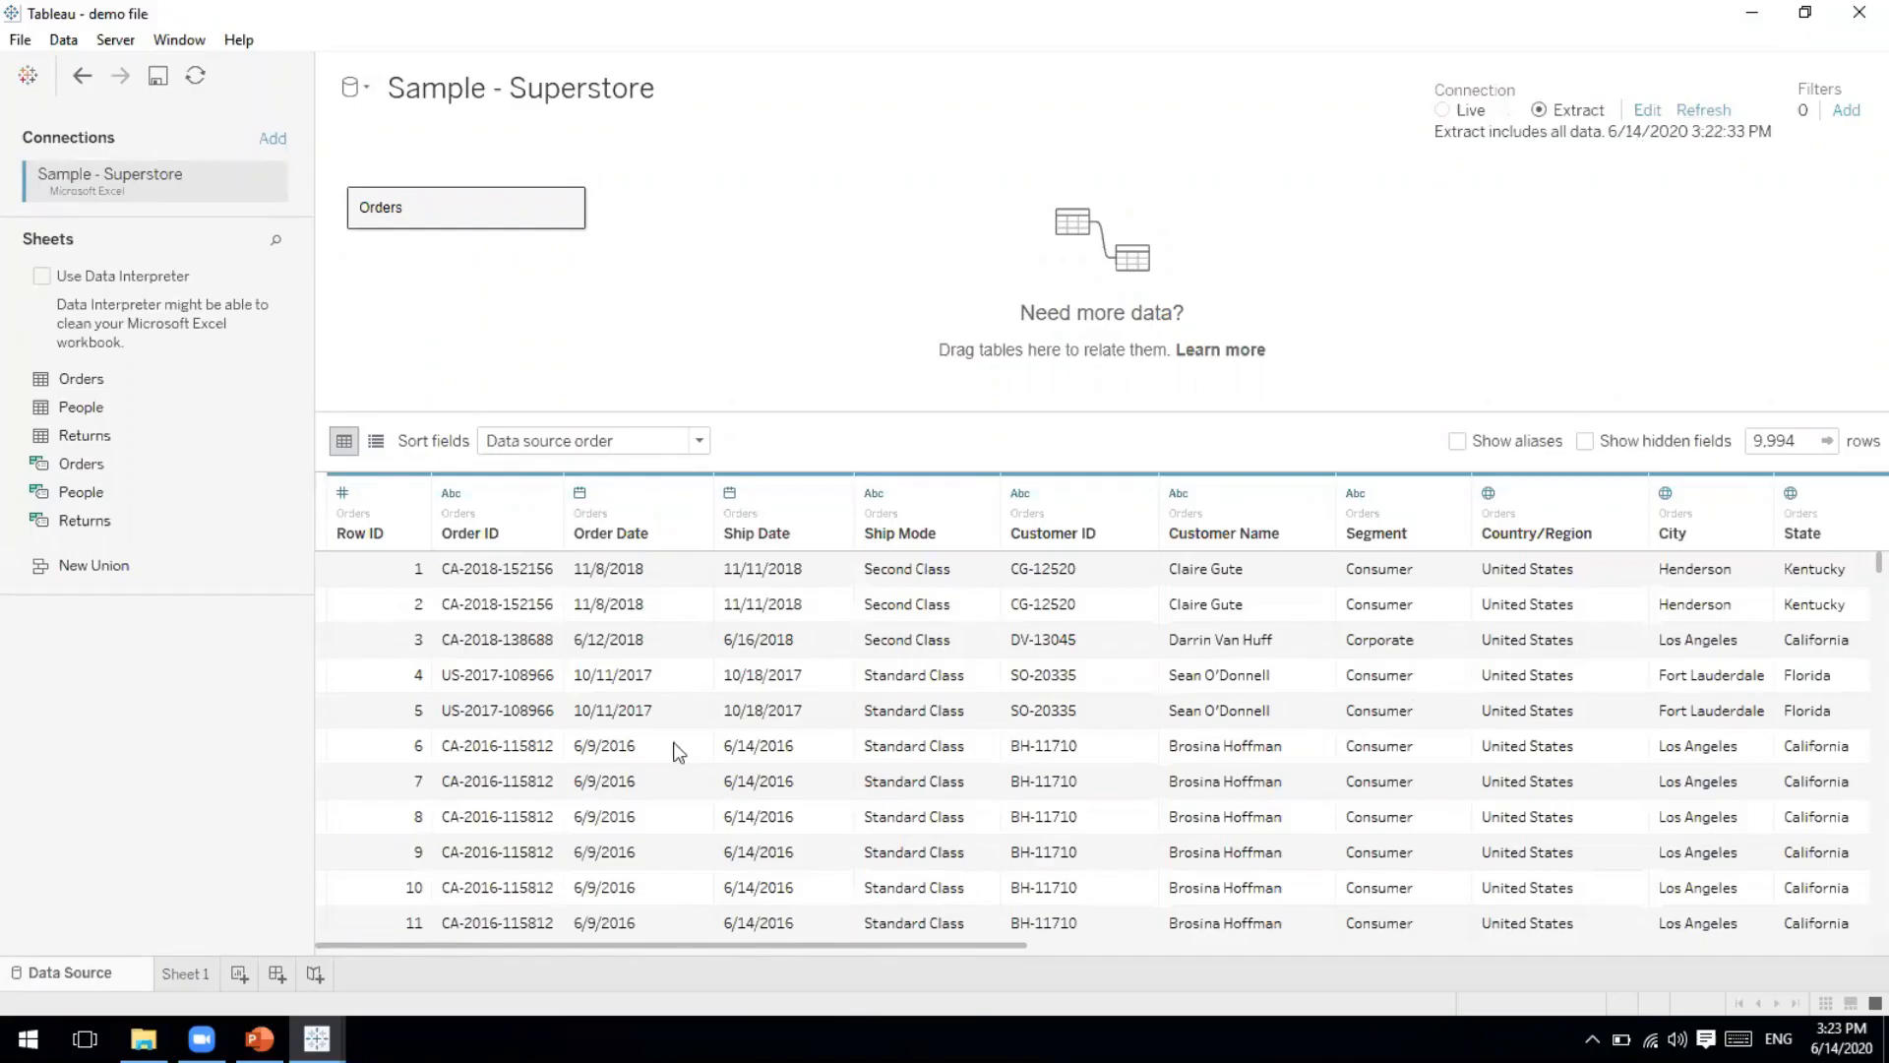
click(179, 972)
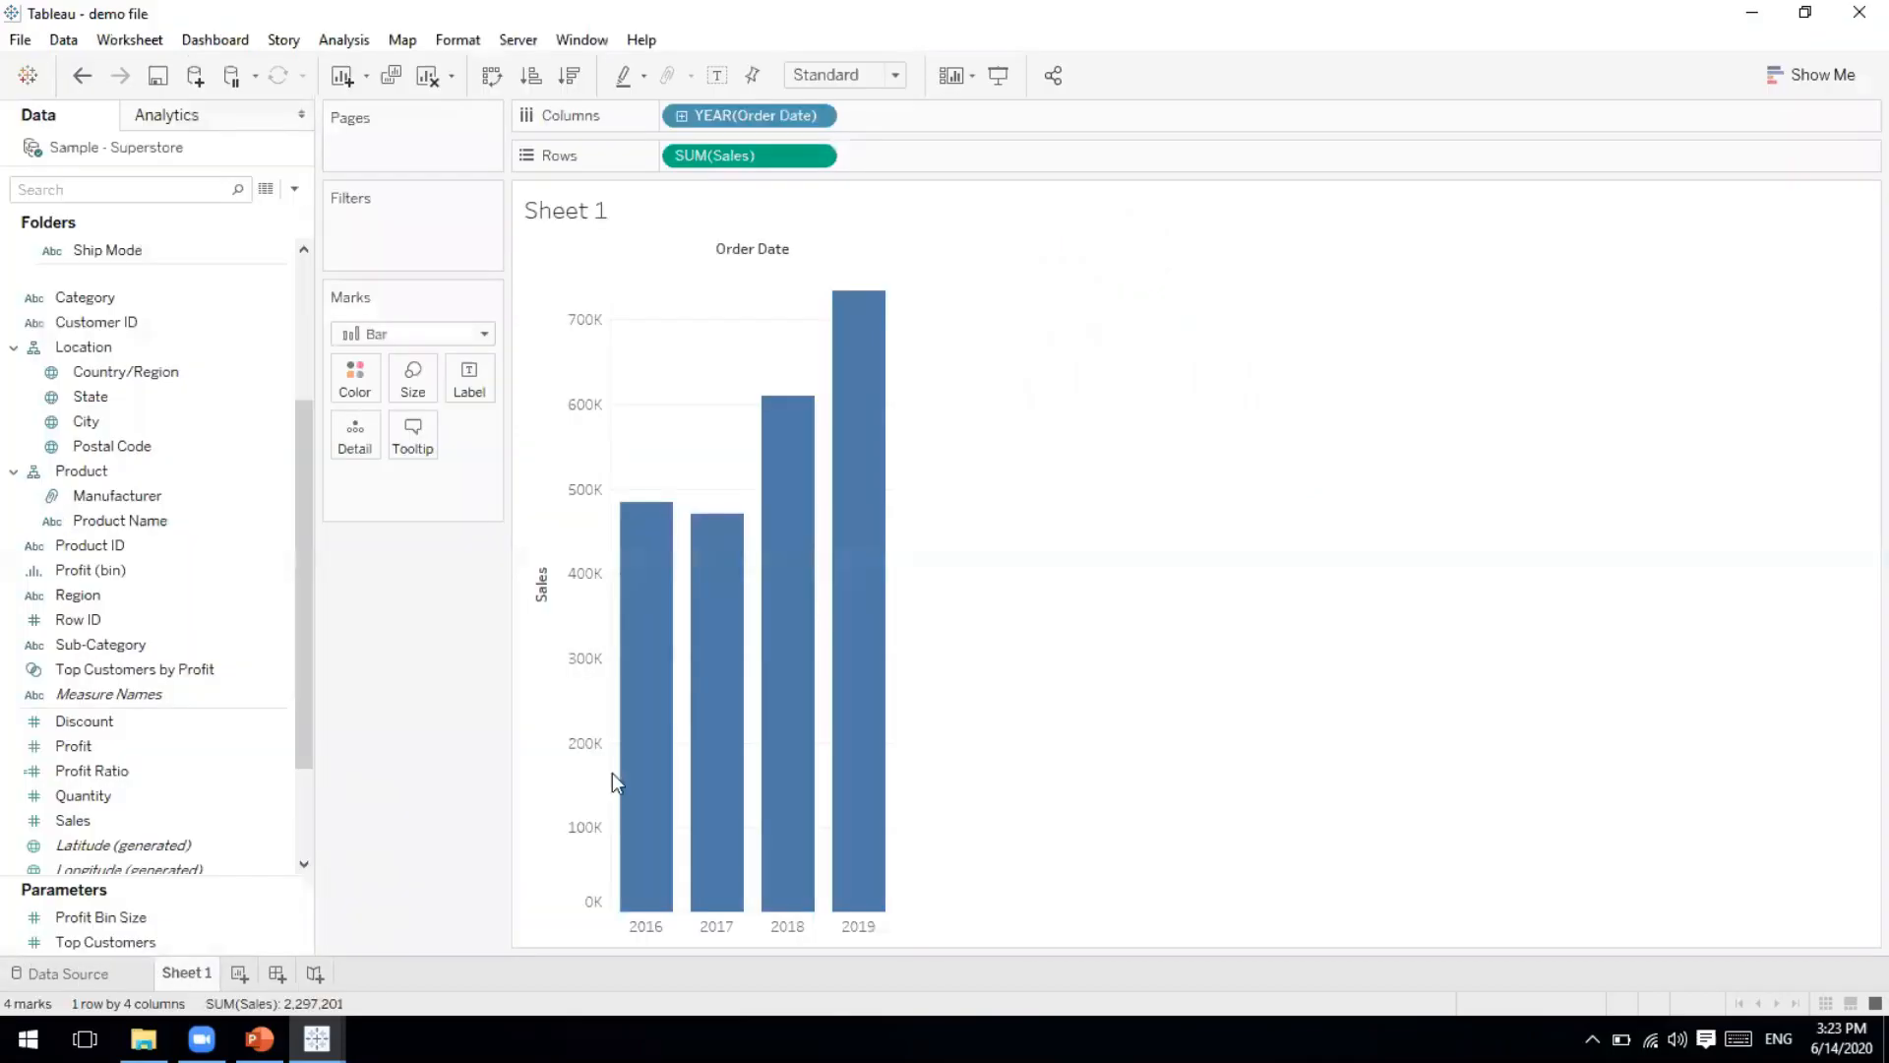
click(92, 423)
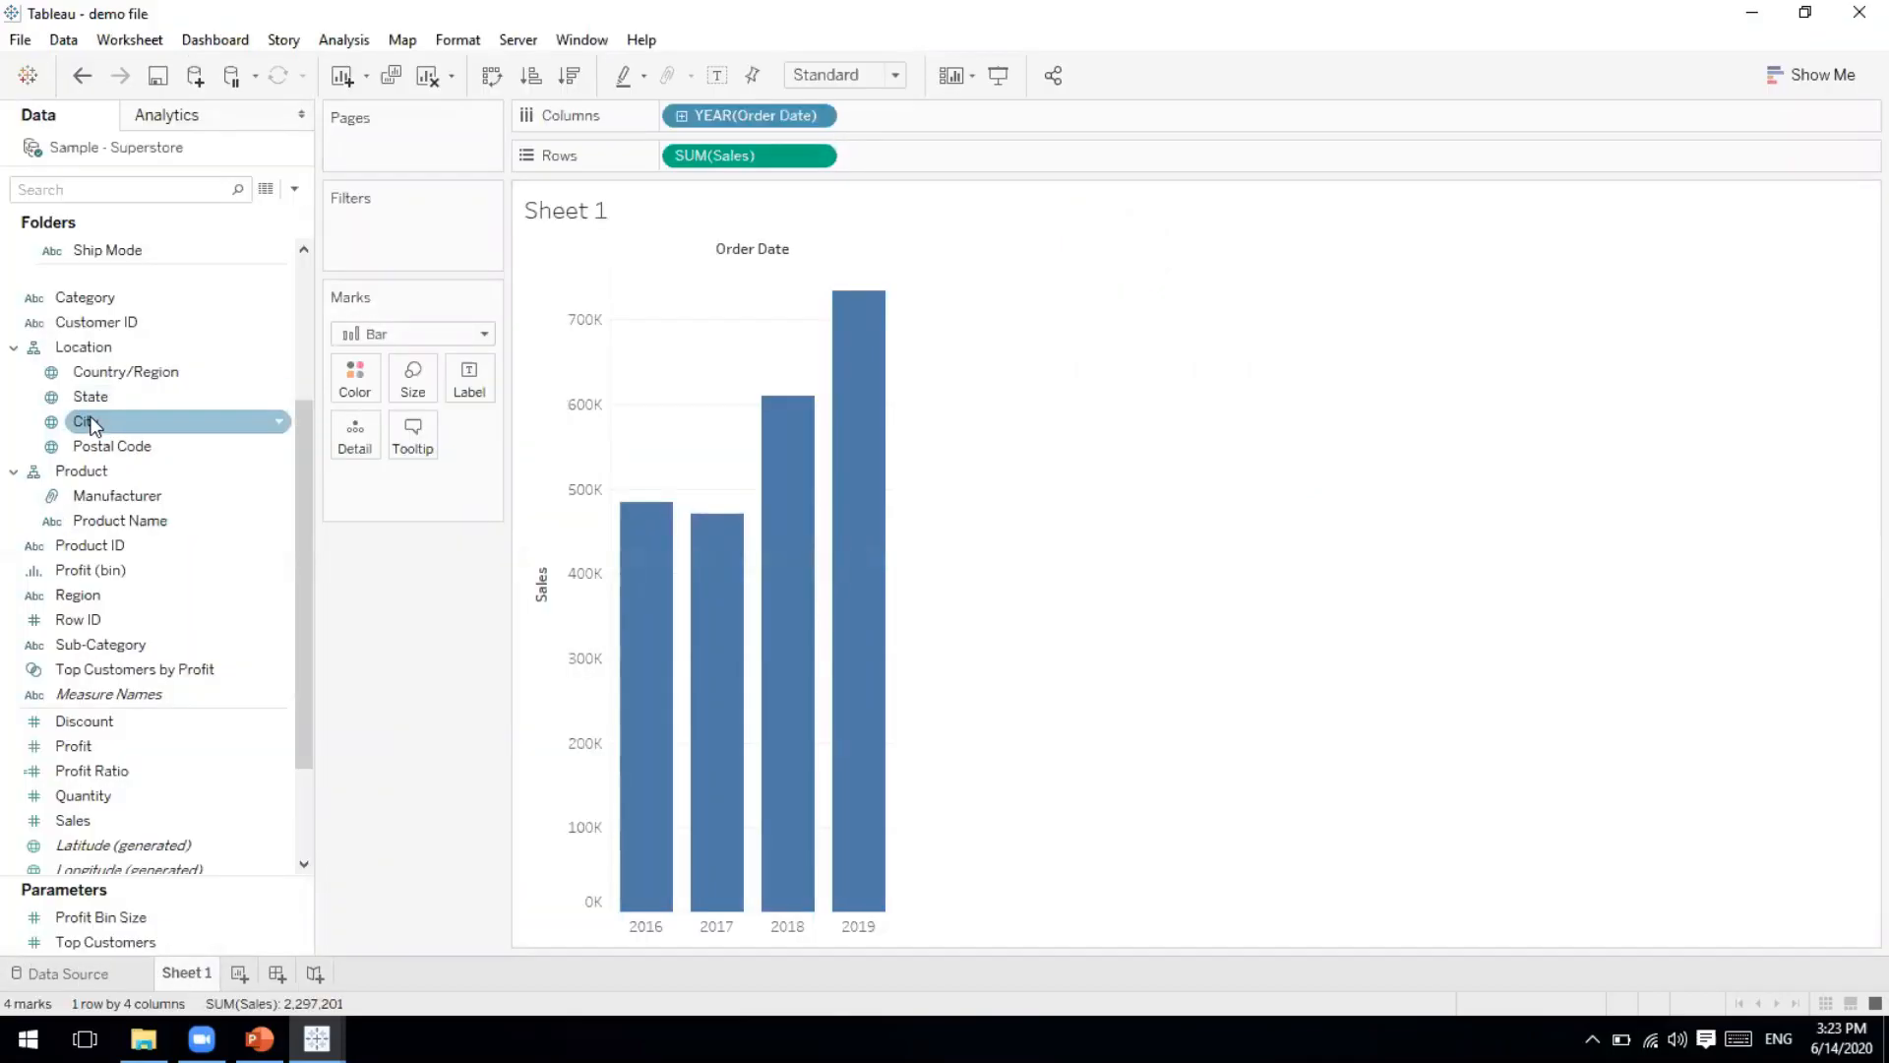
click(67, 974)
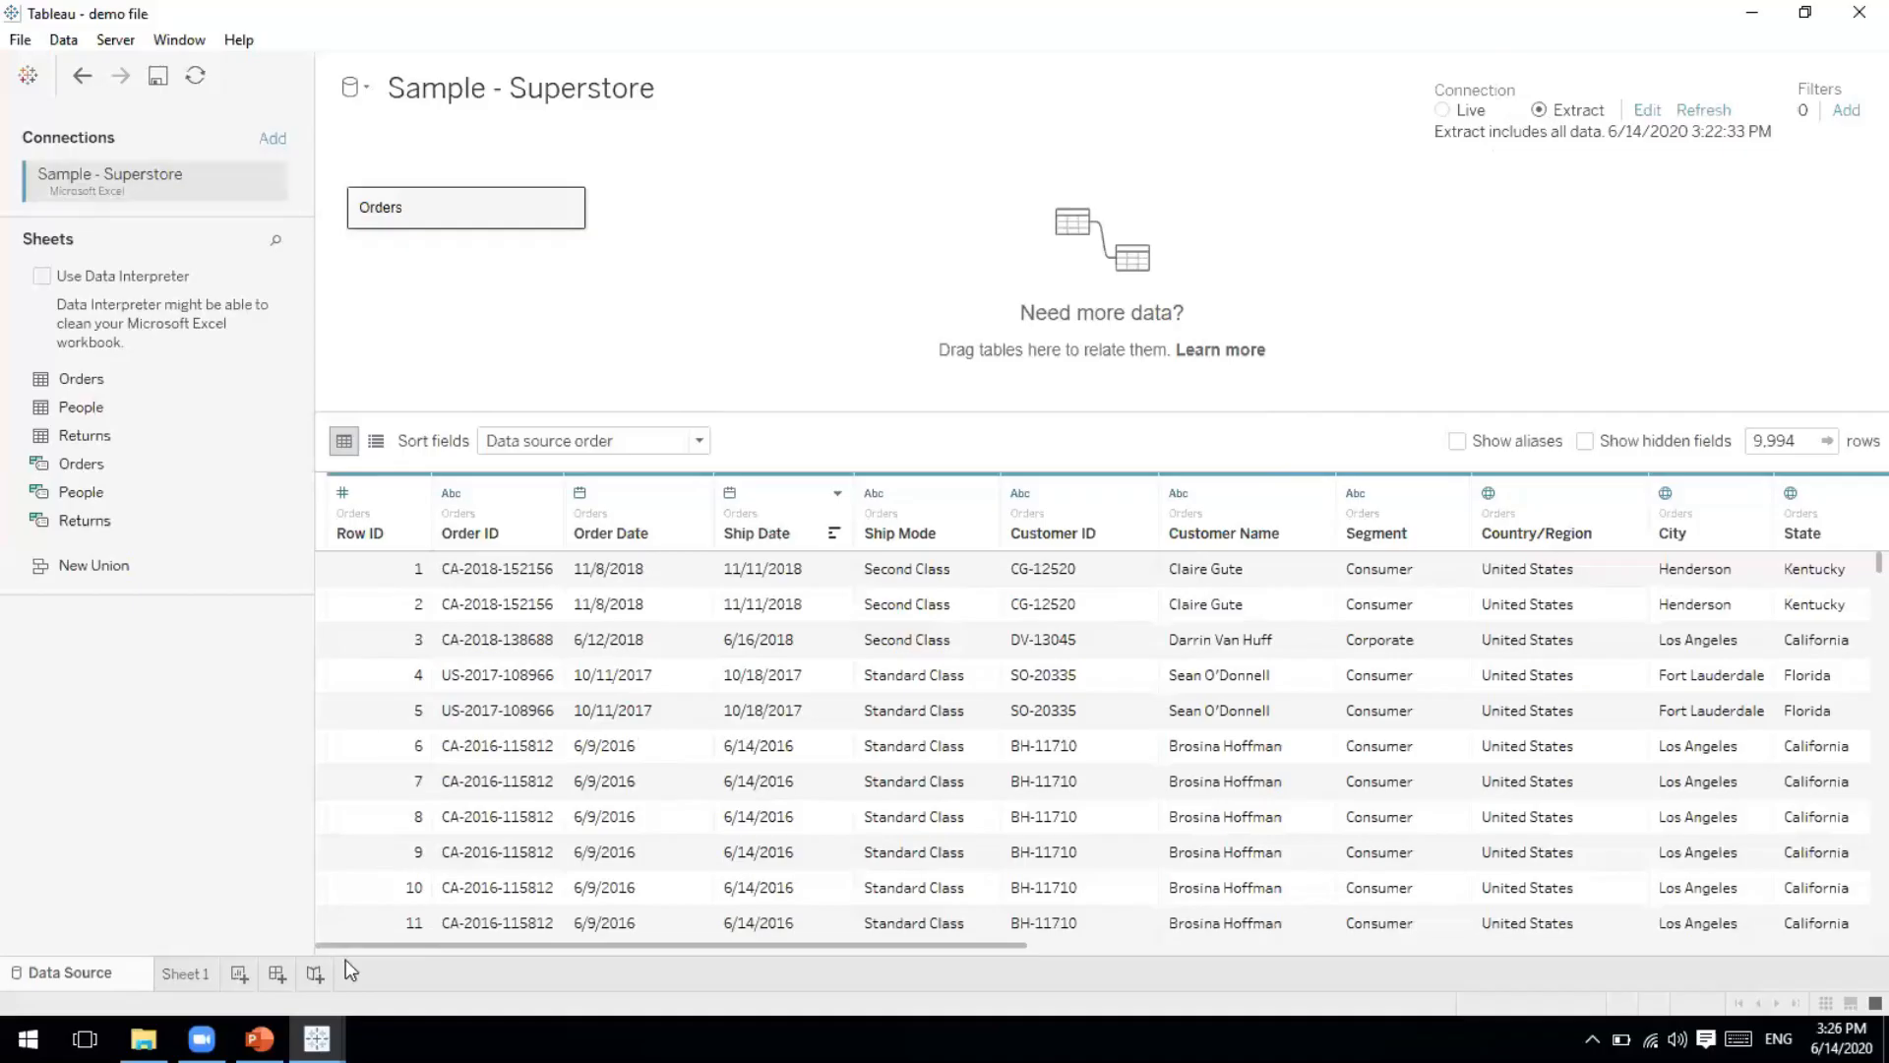
Check the session topics slide in PowerPoint, return to Tableau, and view Sheet 1 and the data source page again.
mouse_move(317, 1038)
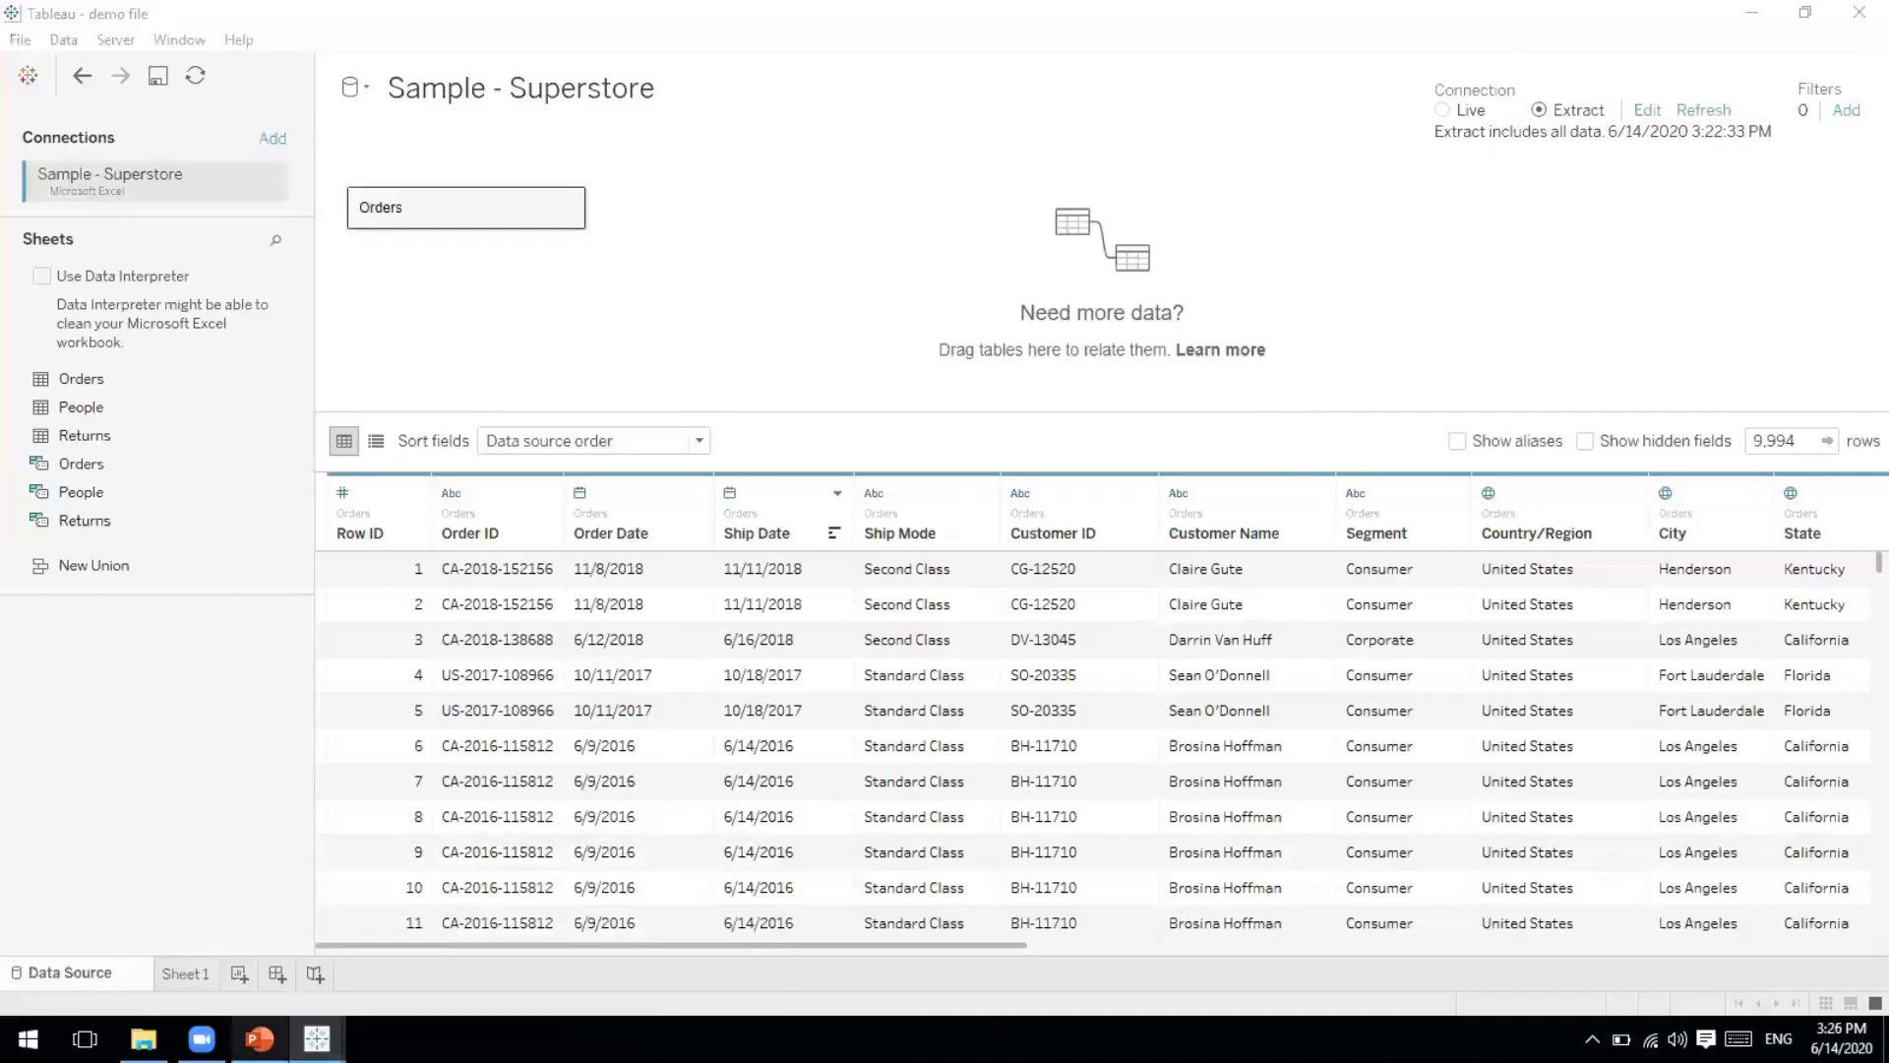
click(259, 1038)
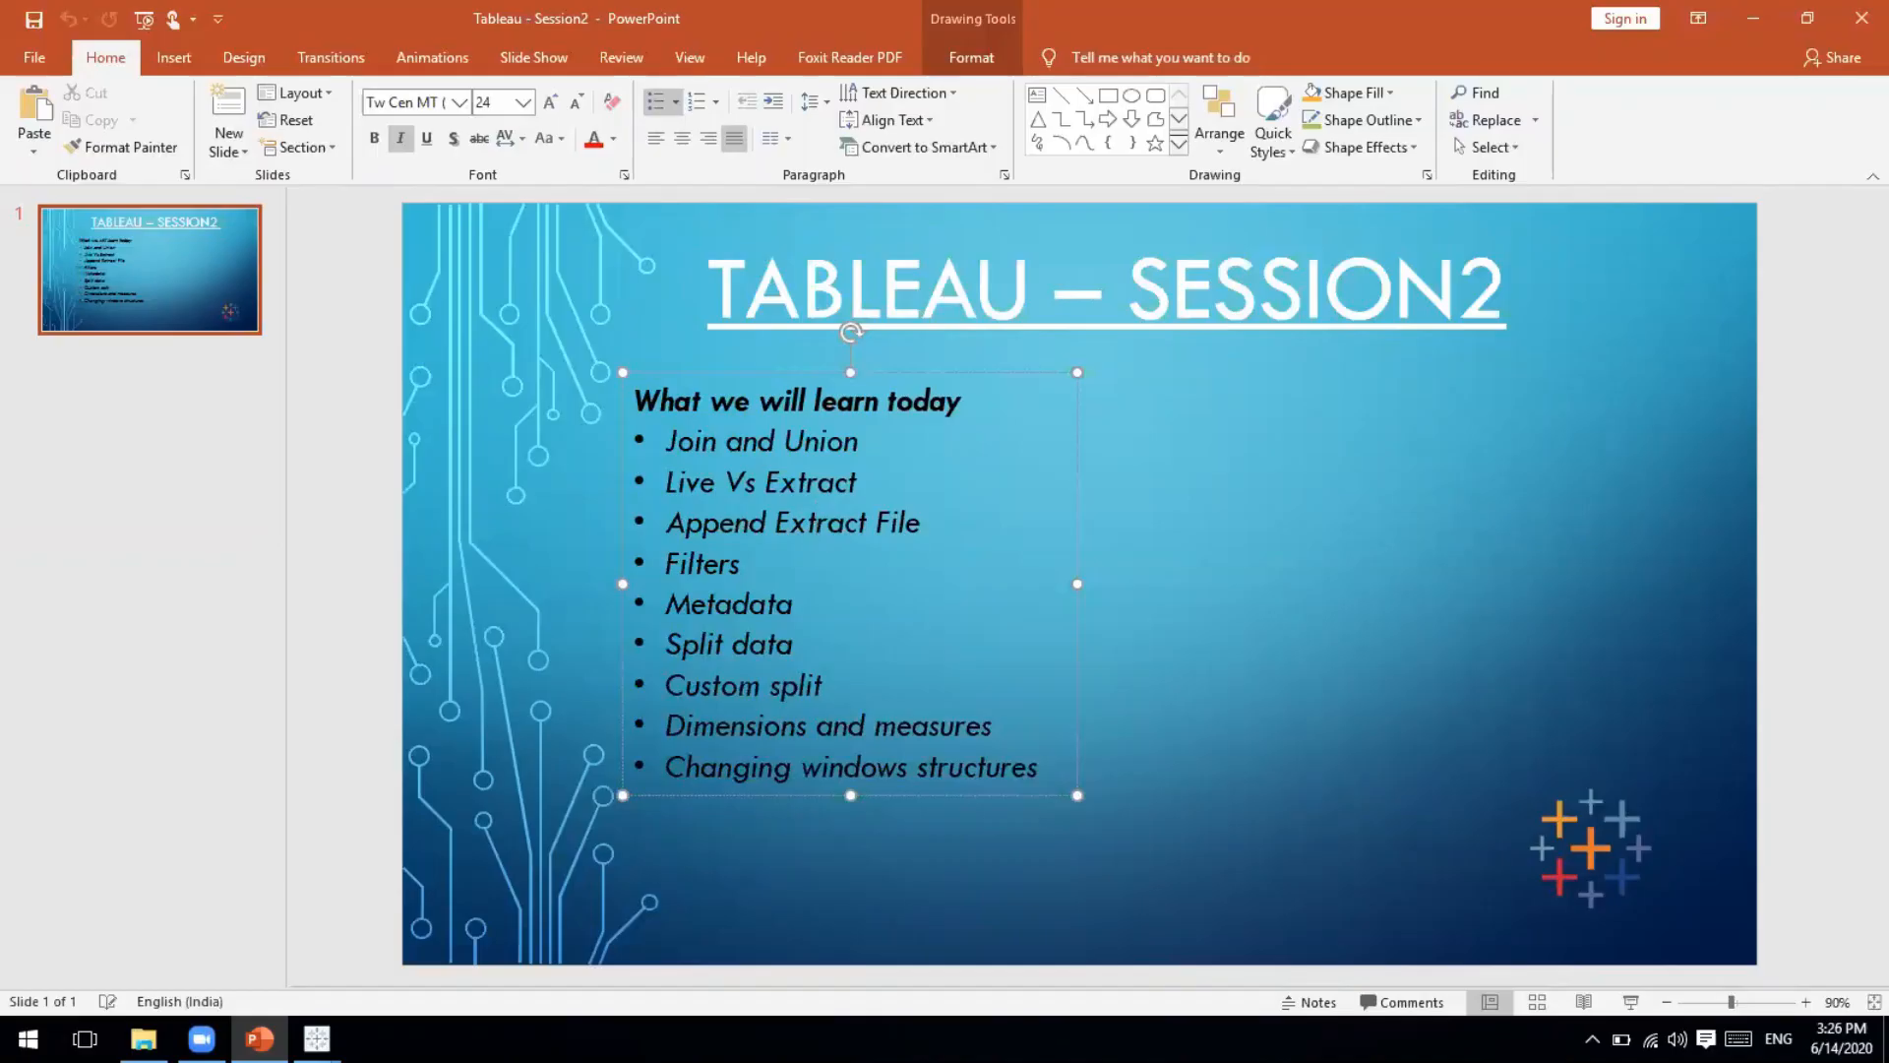
mouse_move(317, 1039)
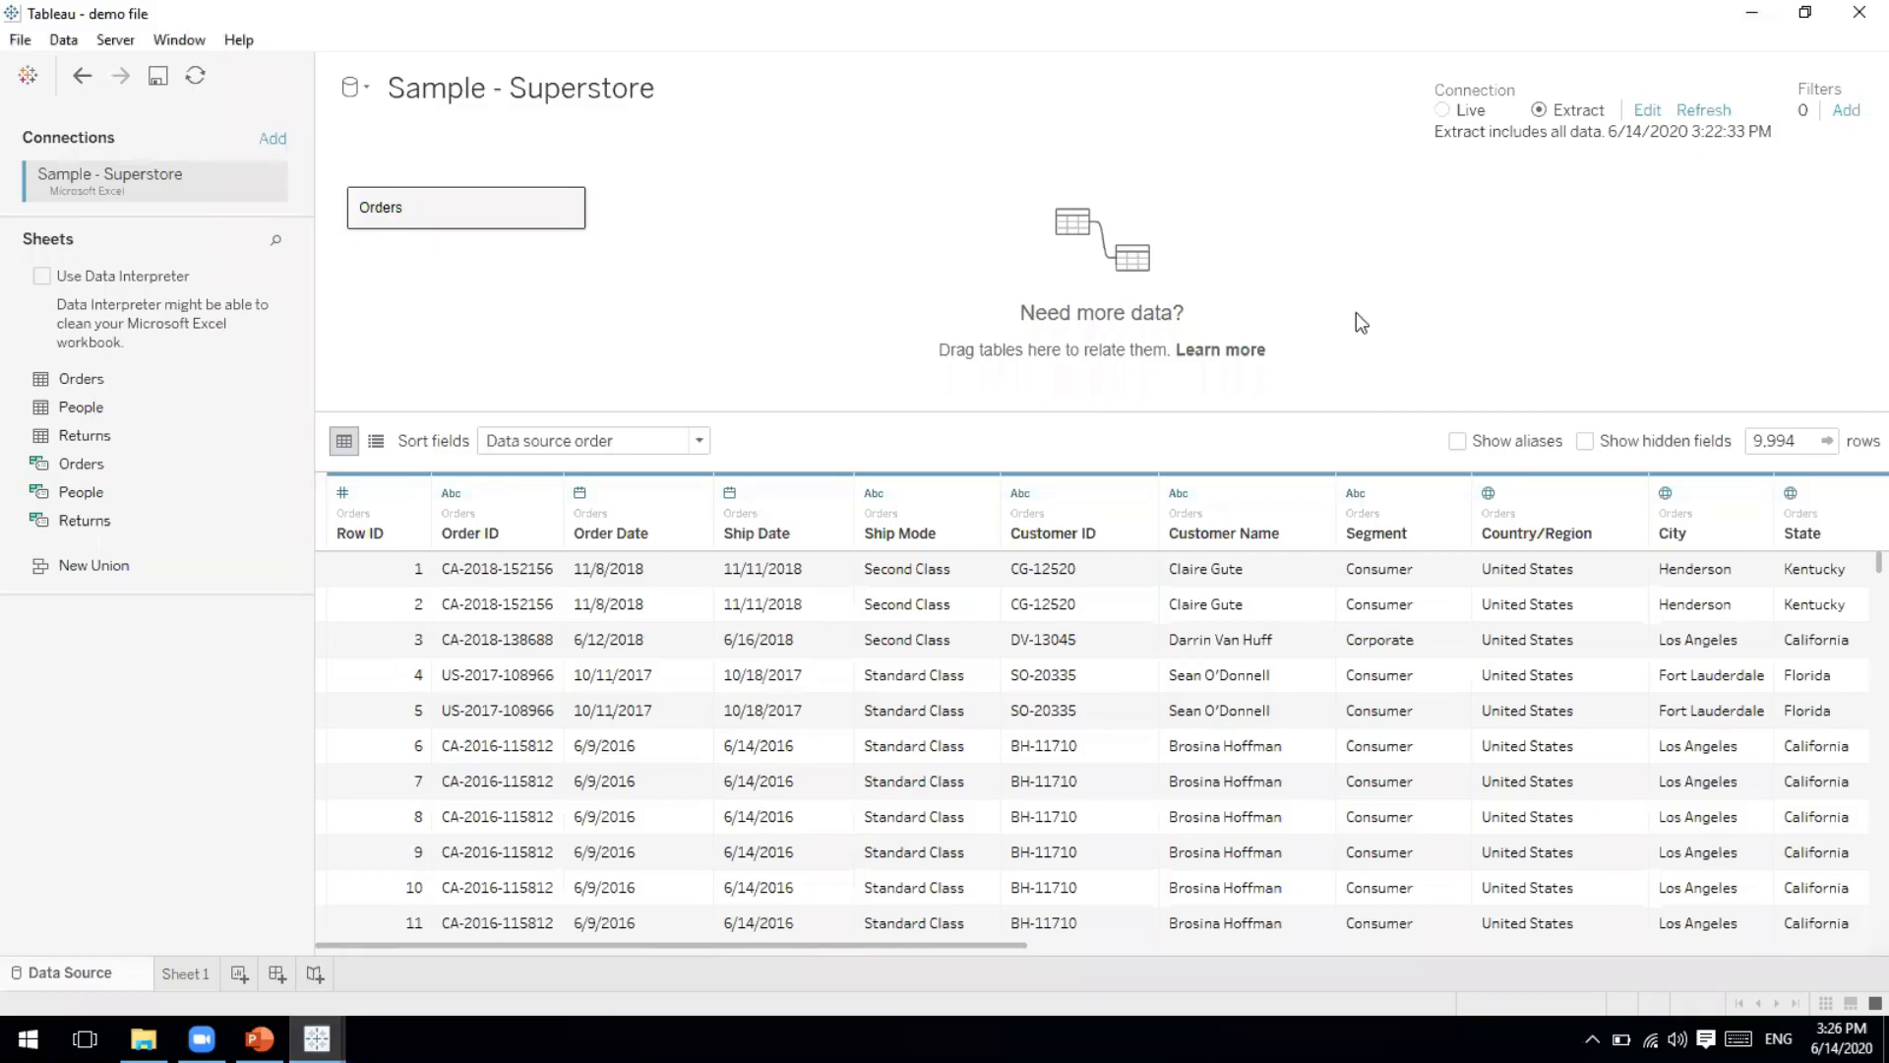
click(169, 975)
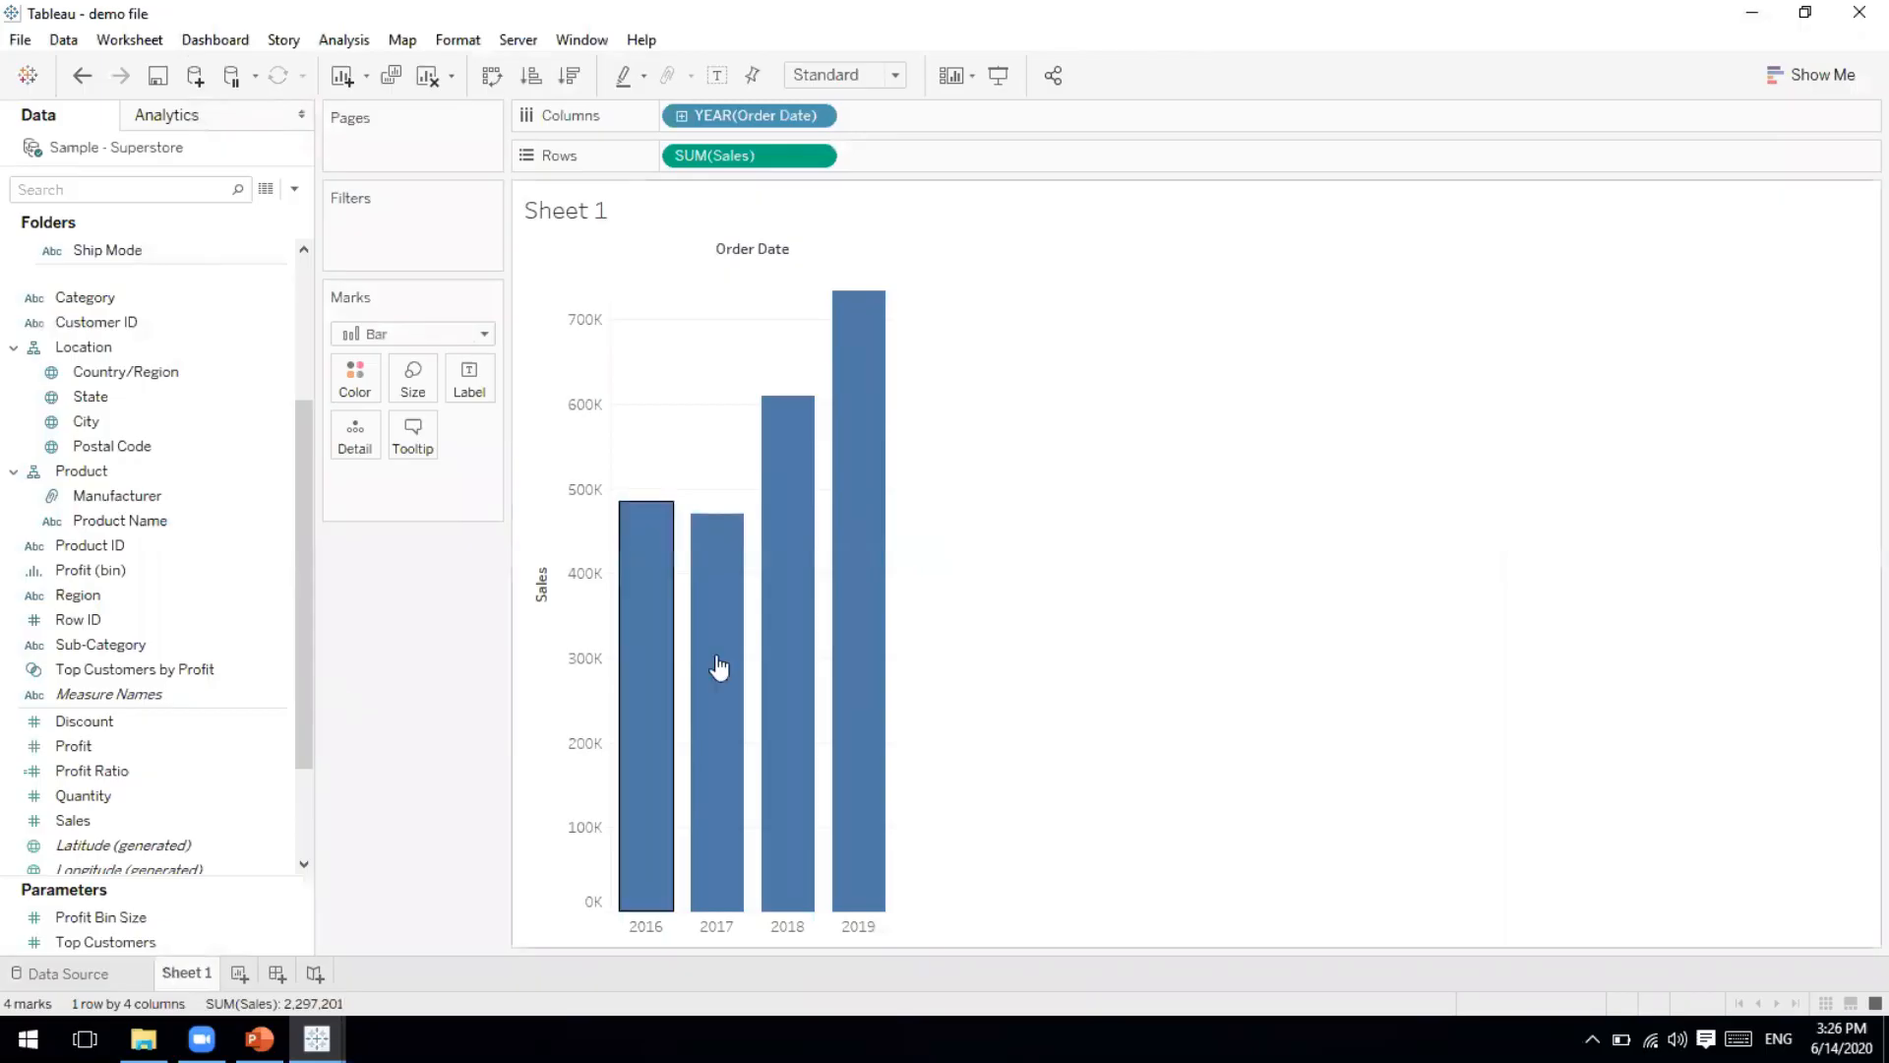
click(61, 974)
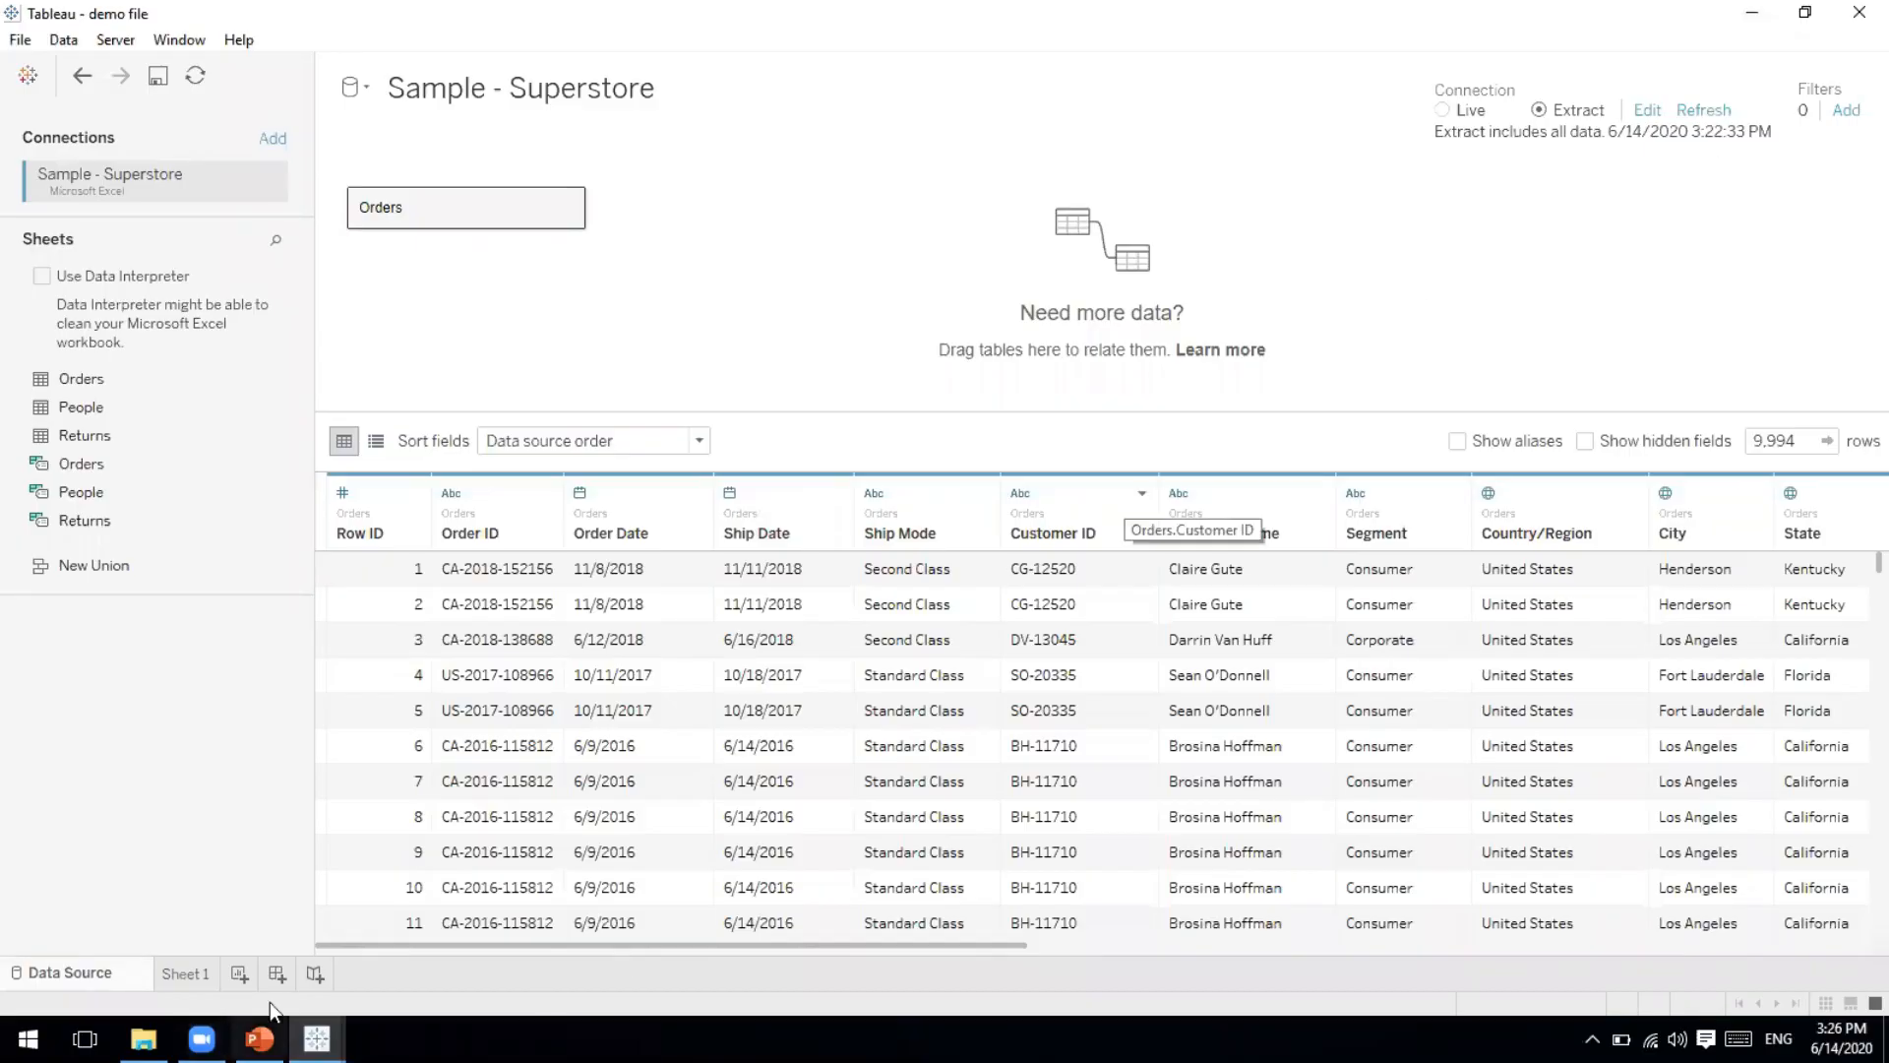
Add a new worksheet and plot the sum of Profit on rows against City on columns.
click(241, 972)
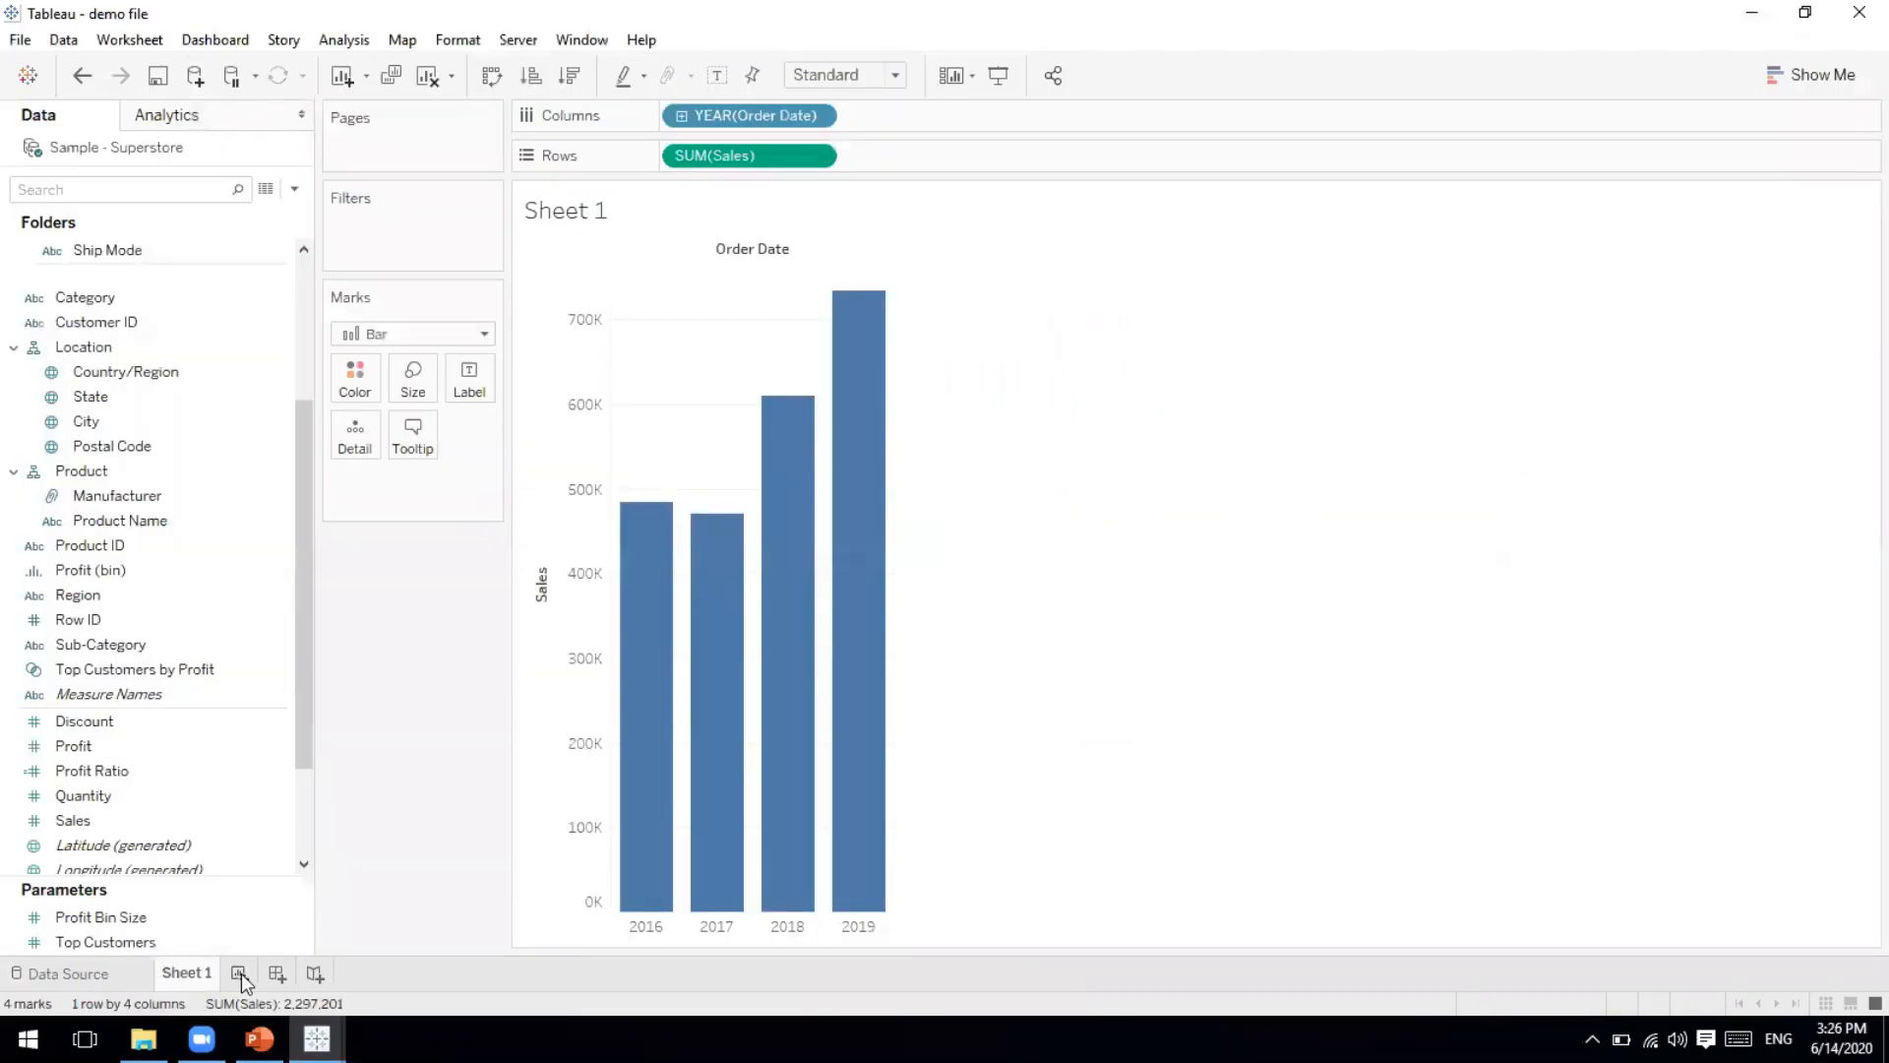
click(192, 519)
drag(102, 425, 770, 120)
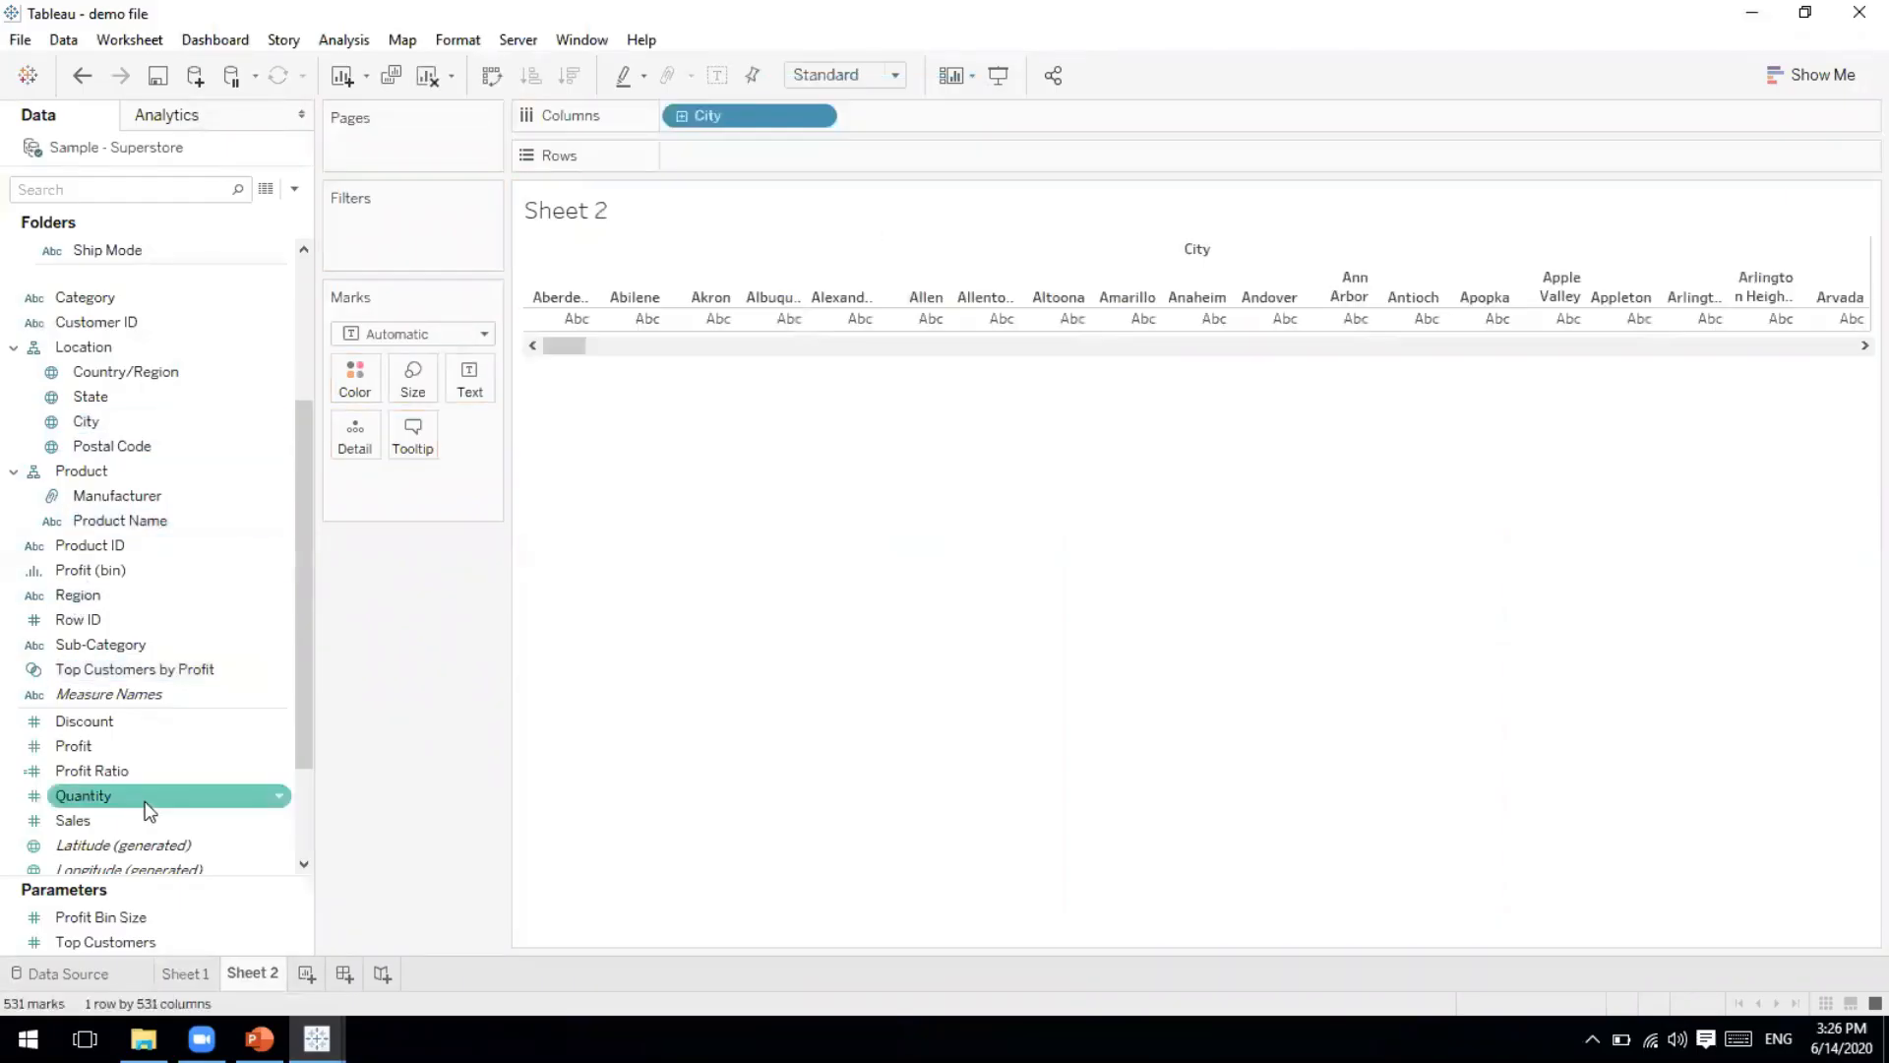
drag(121, 743, 709, 157)
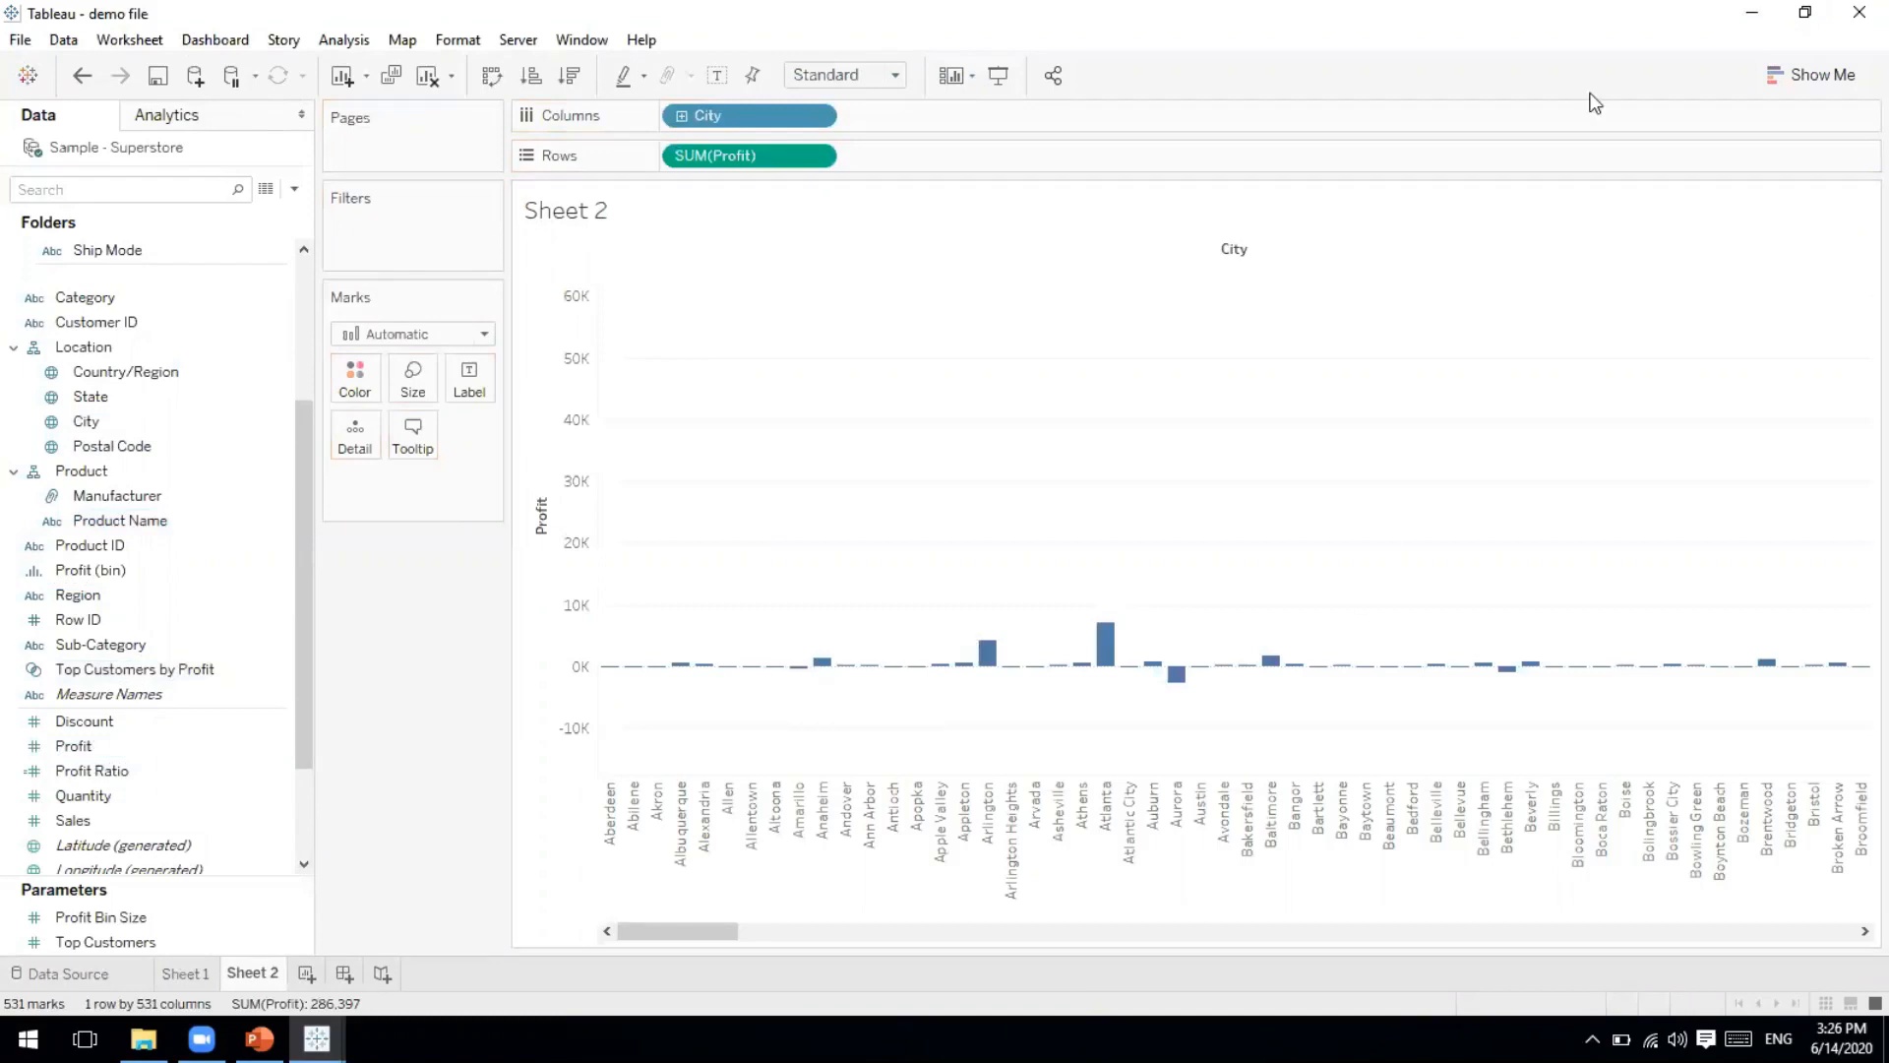
Convert the Sheet 2 profit chart to a treemap and color its tiles by City.
click(1815, 75)
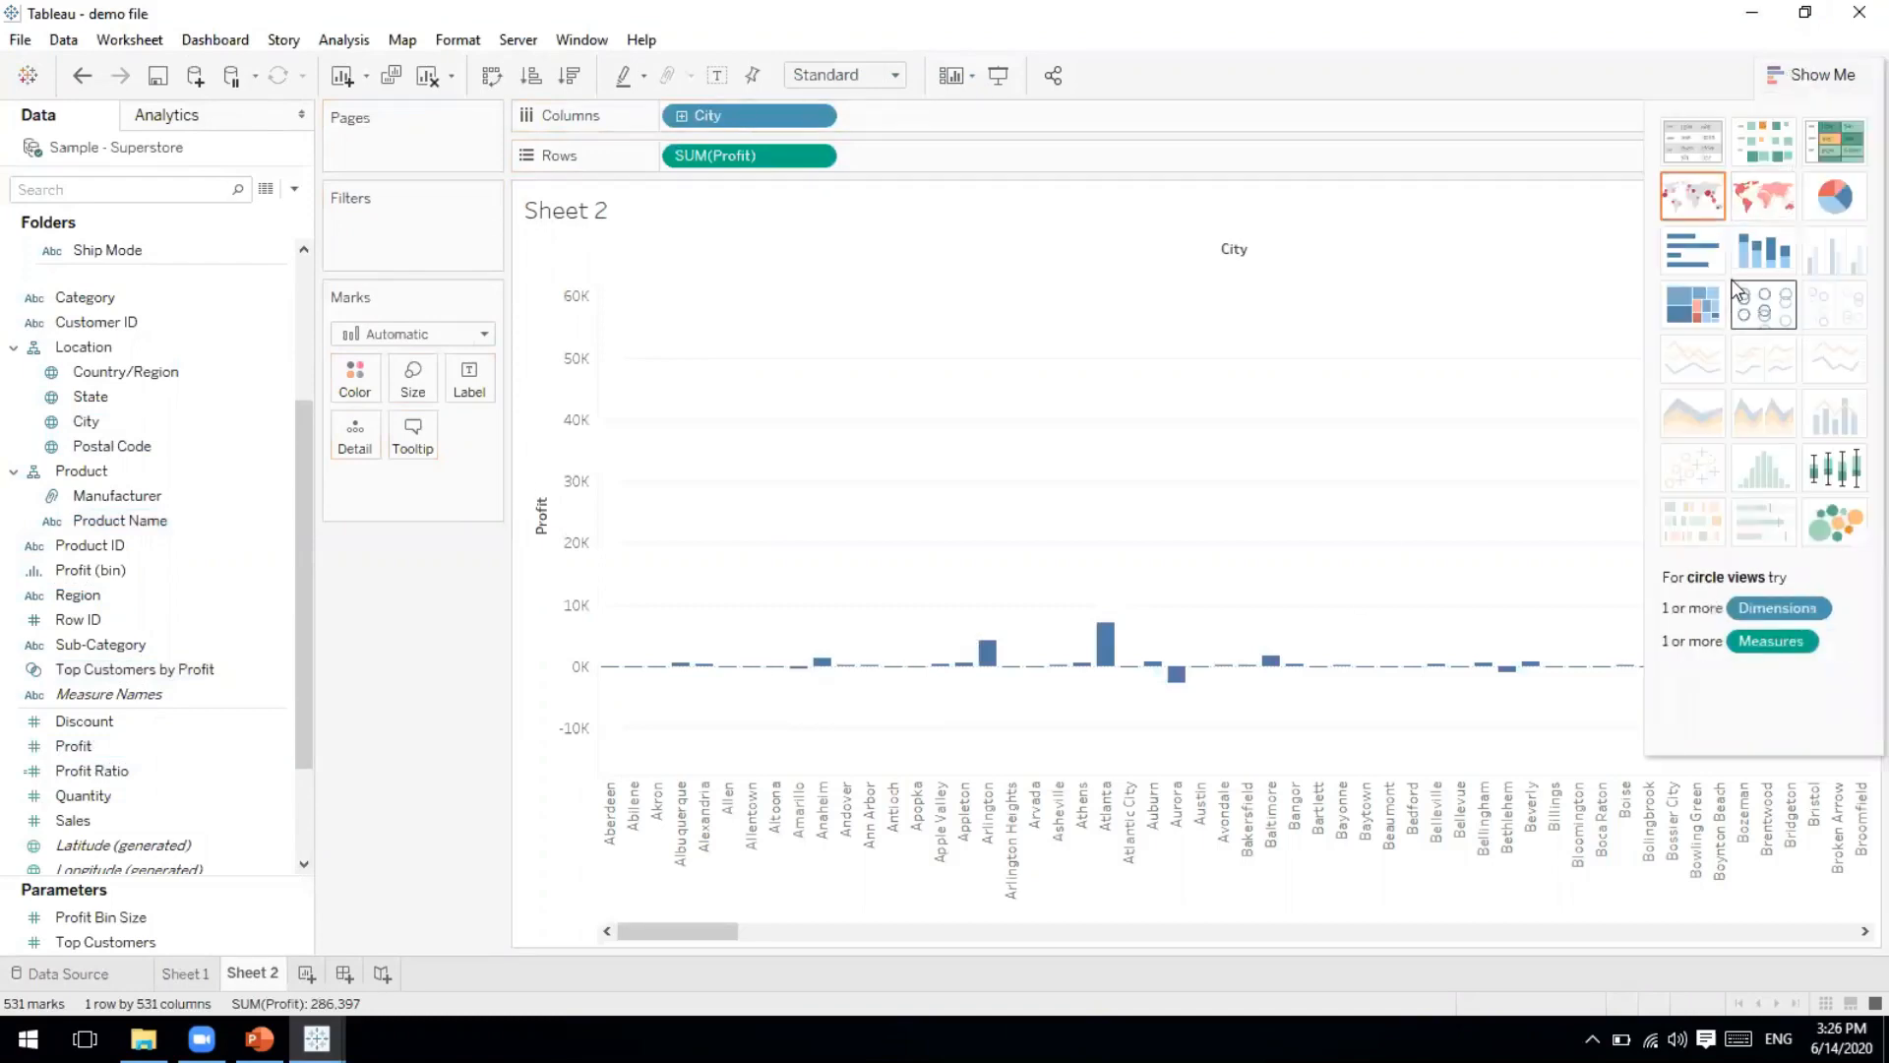
click(1693, 313)
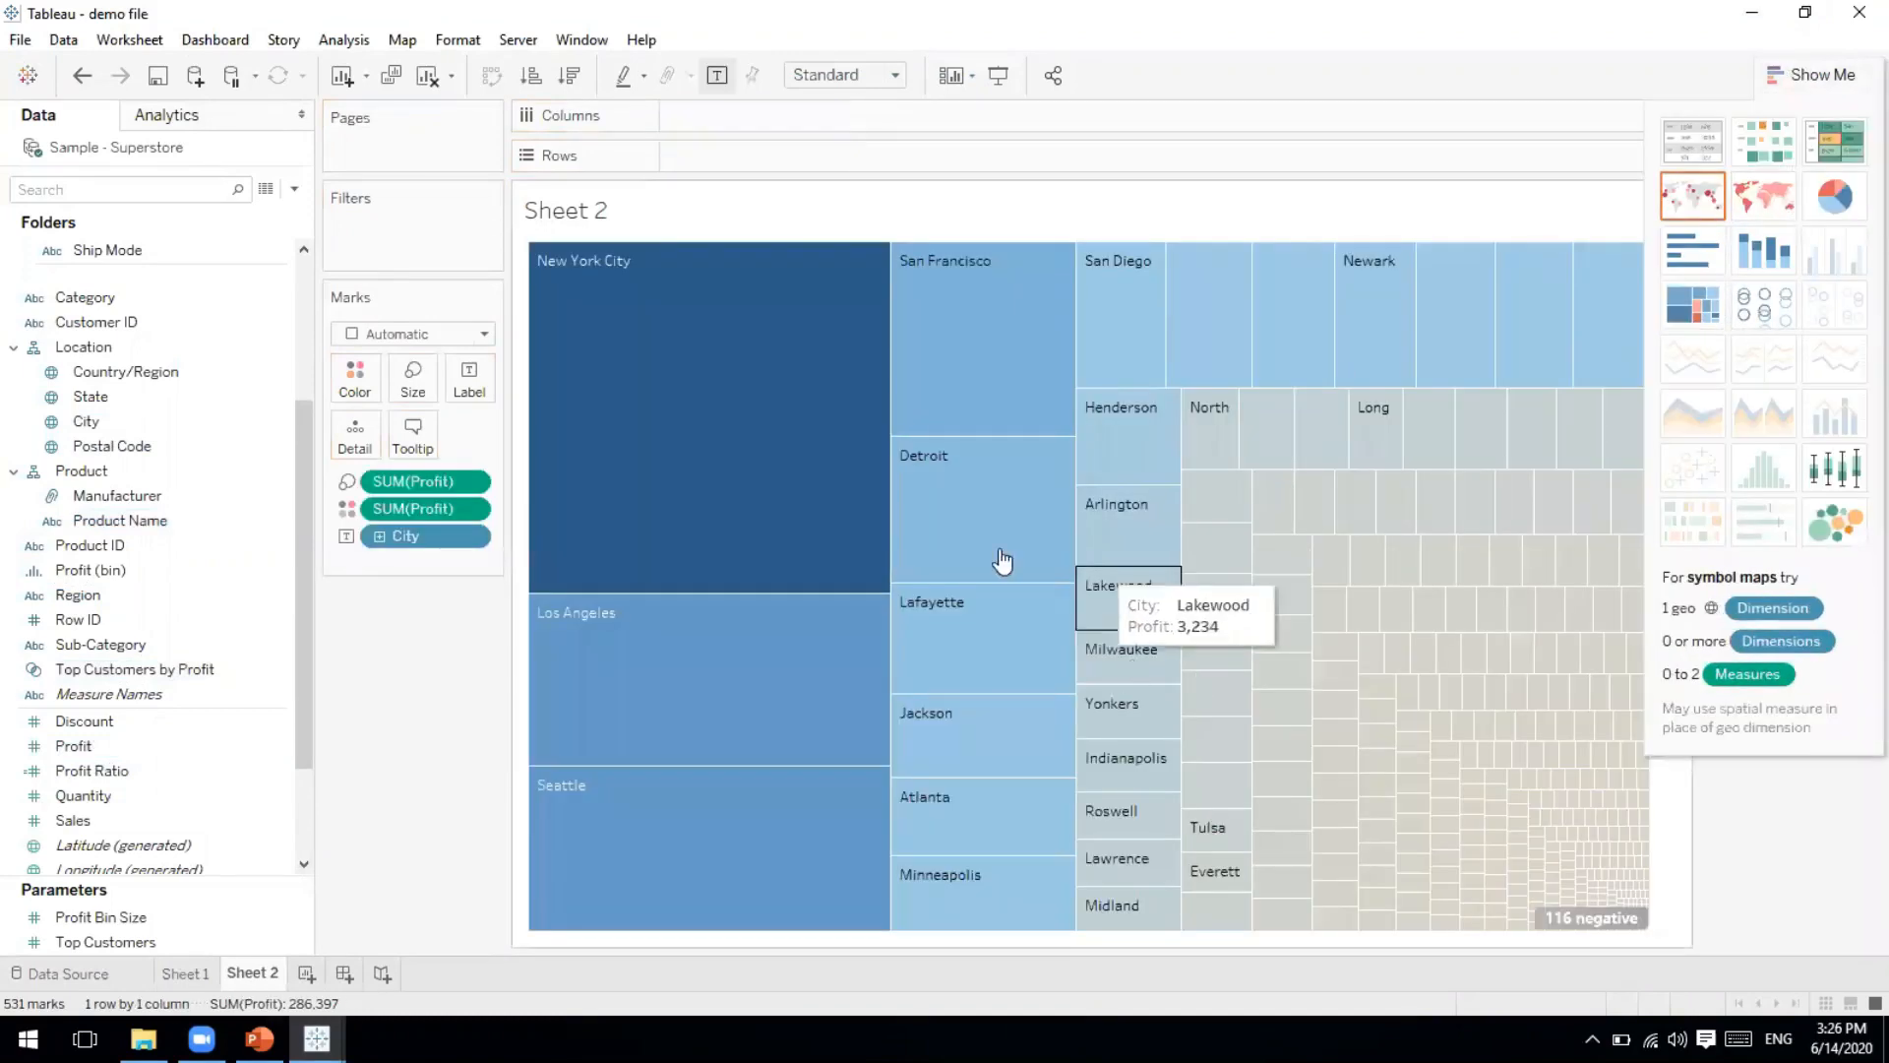
click(1814, 75)
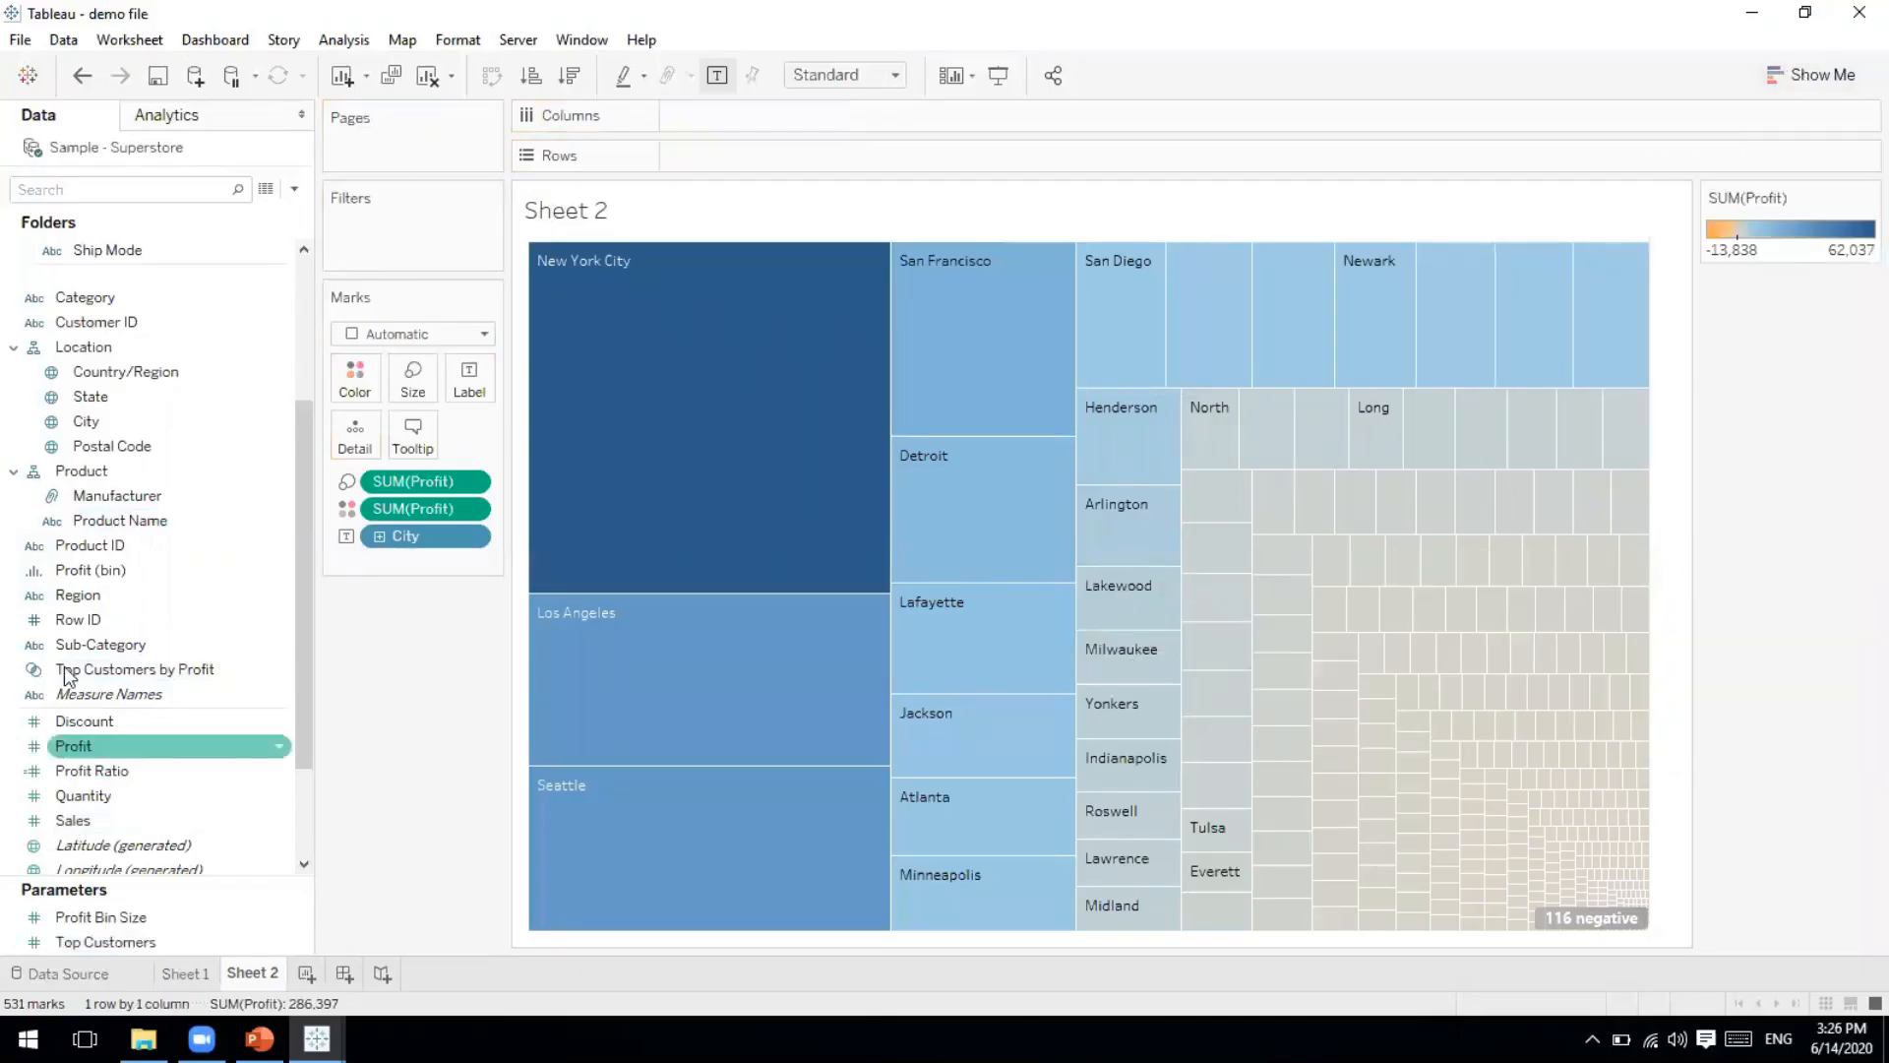
drag(84, 442, 992, 430)
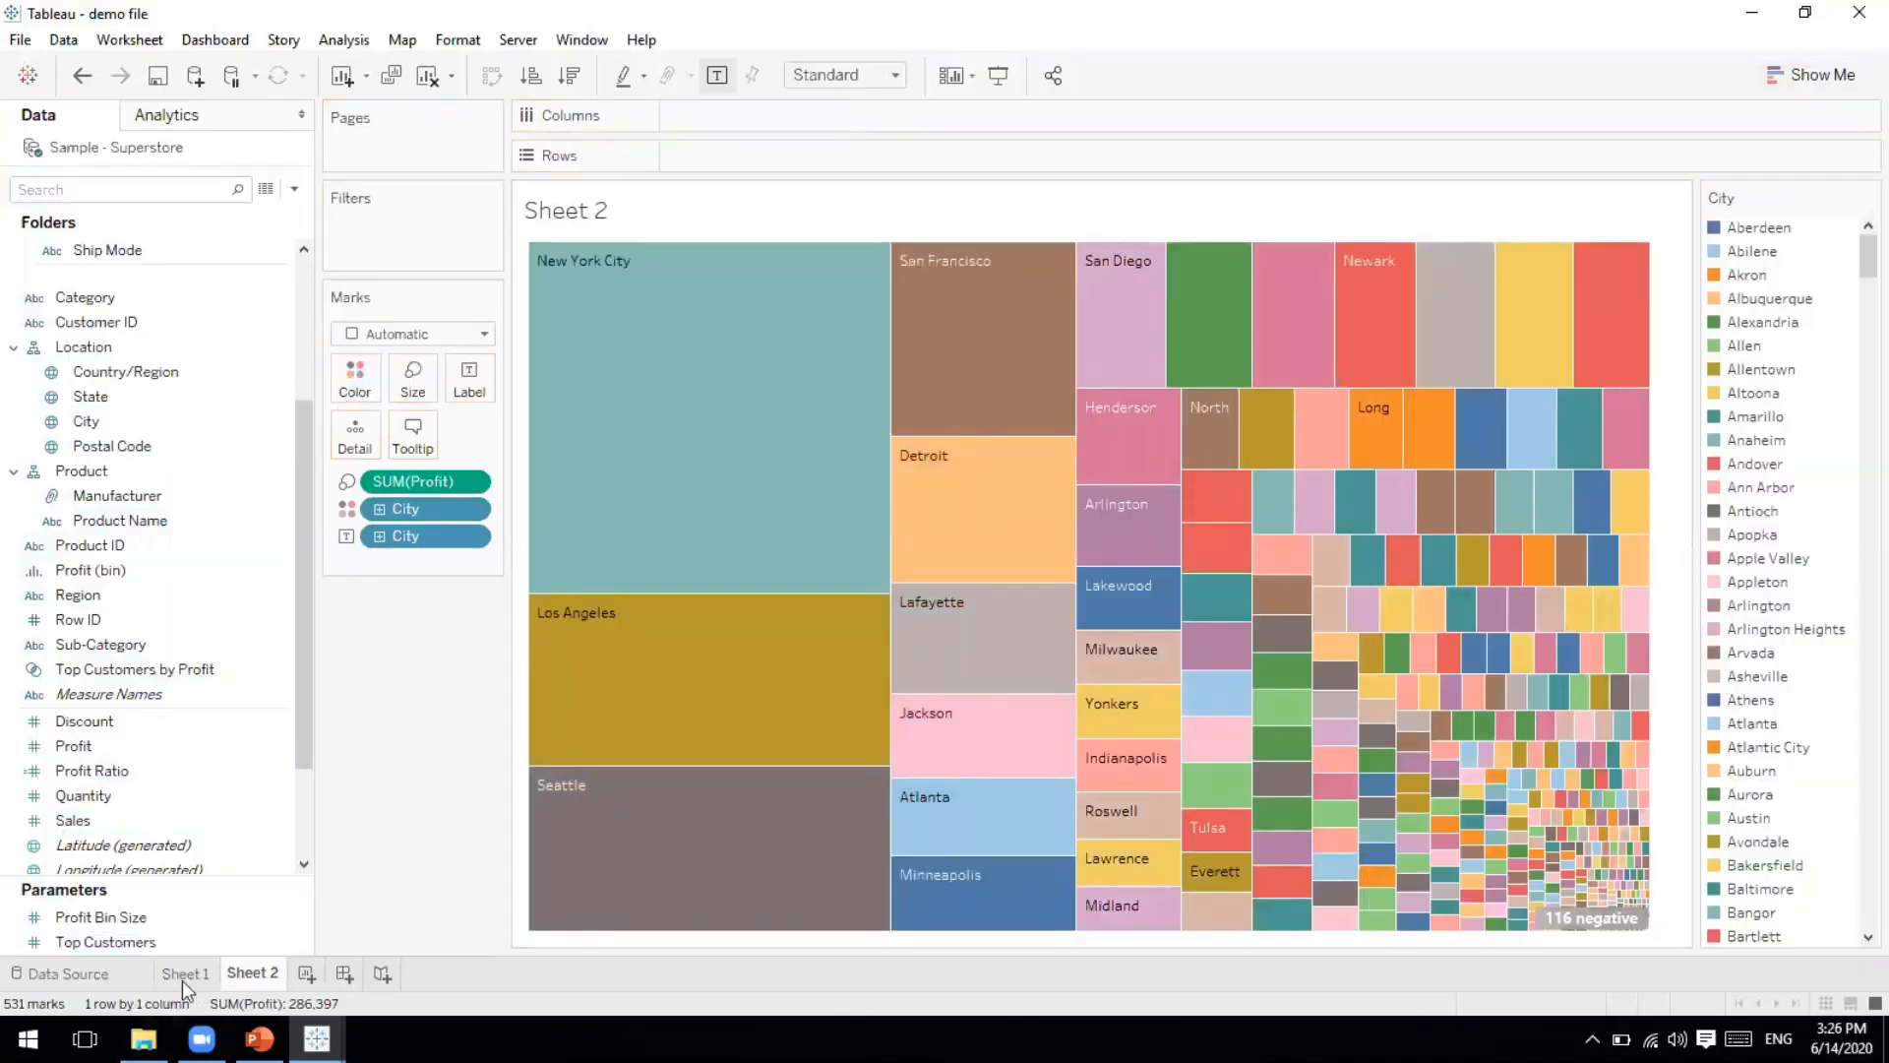
Set the Sample - Superstore connection to Live and check the charts on Sheet 2 and Sheet 1.
click(62, 970)
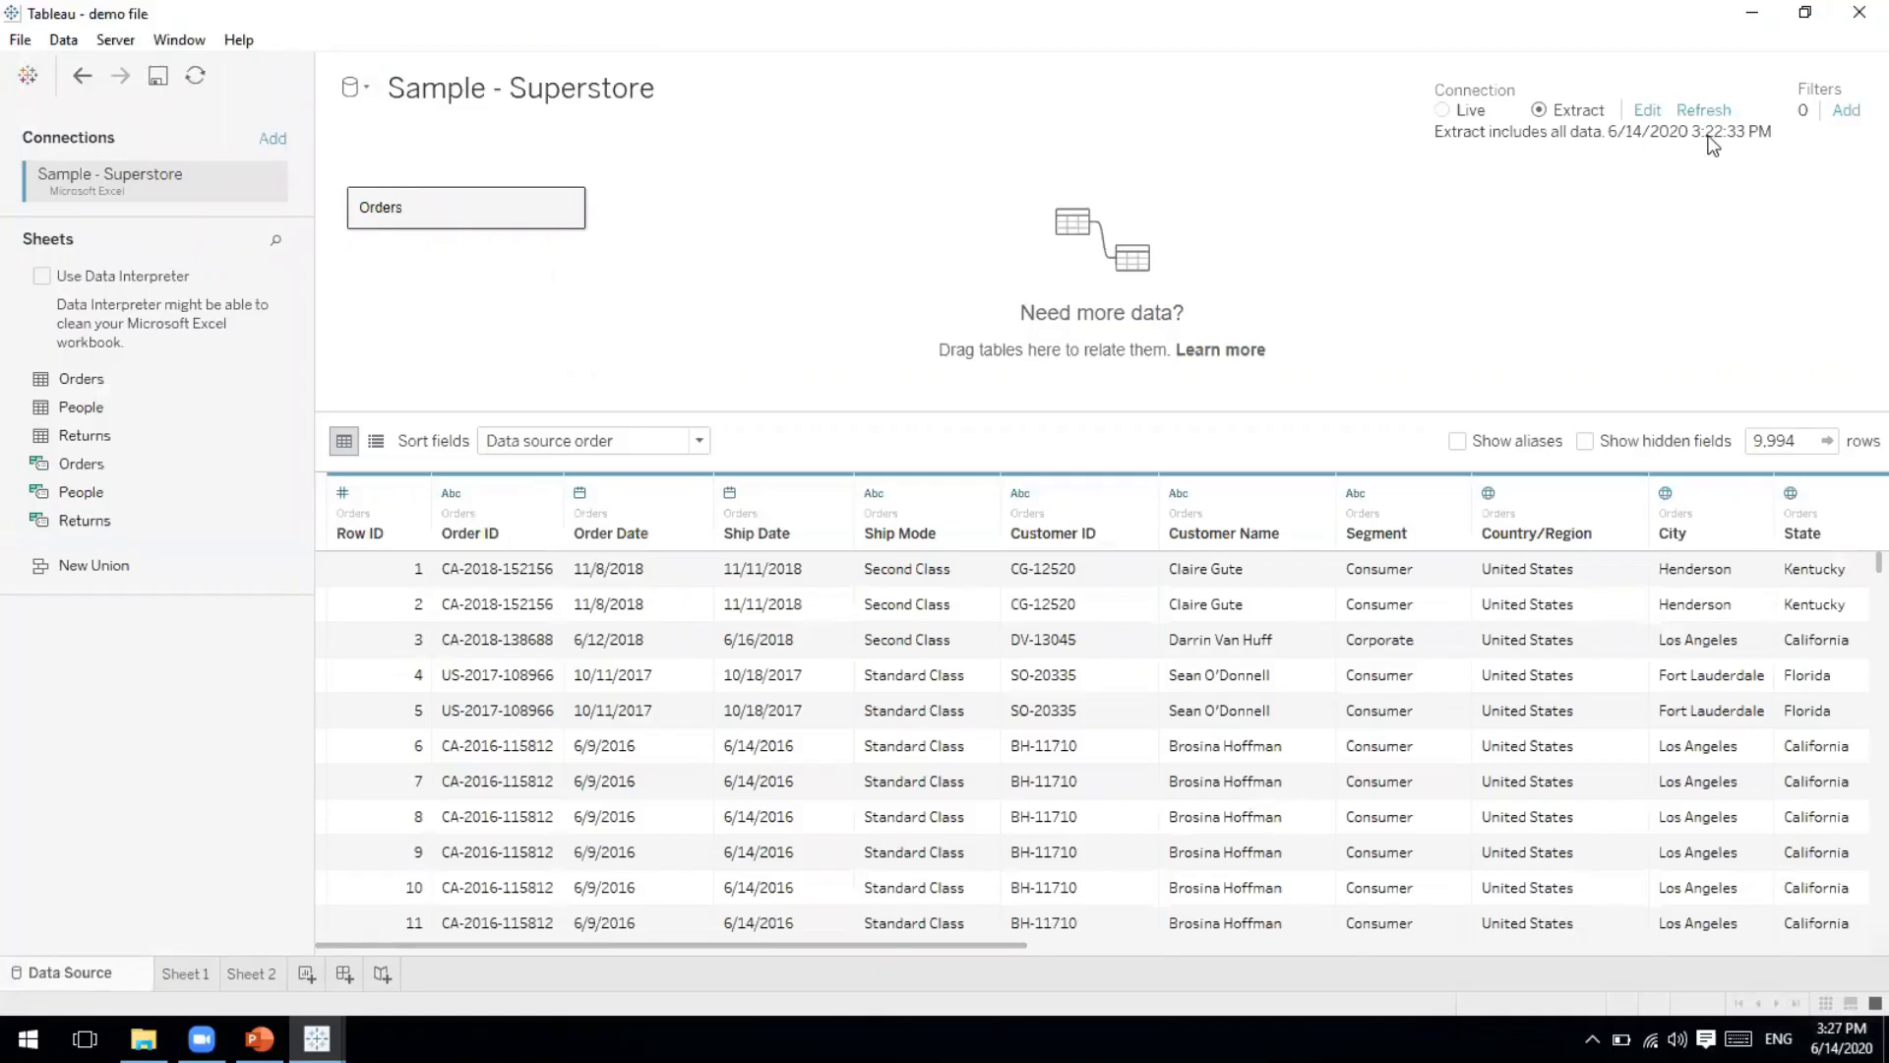
click(1443, 111)
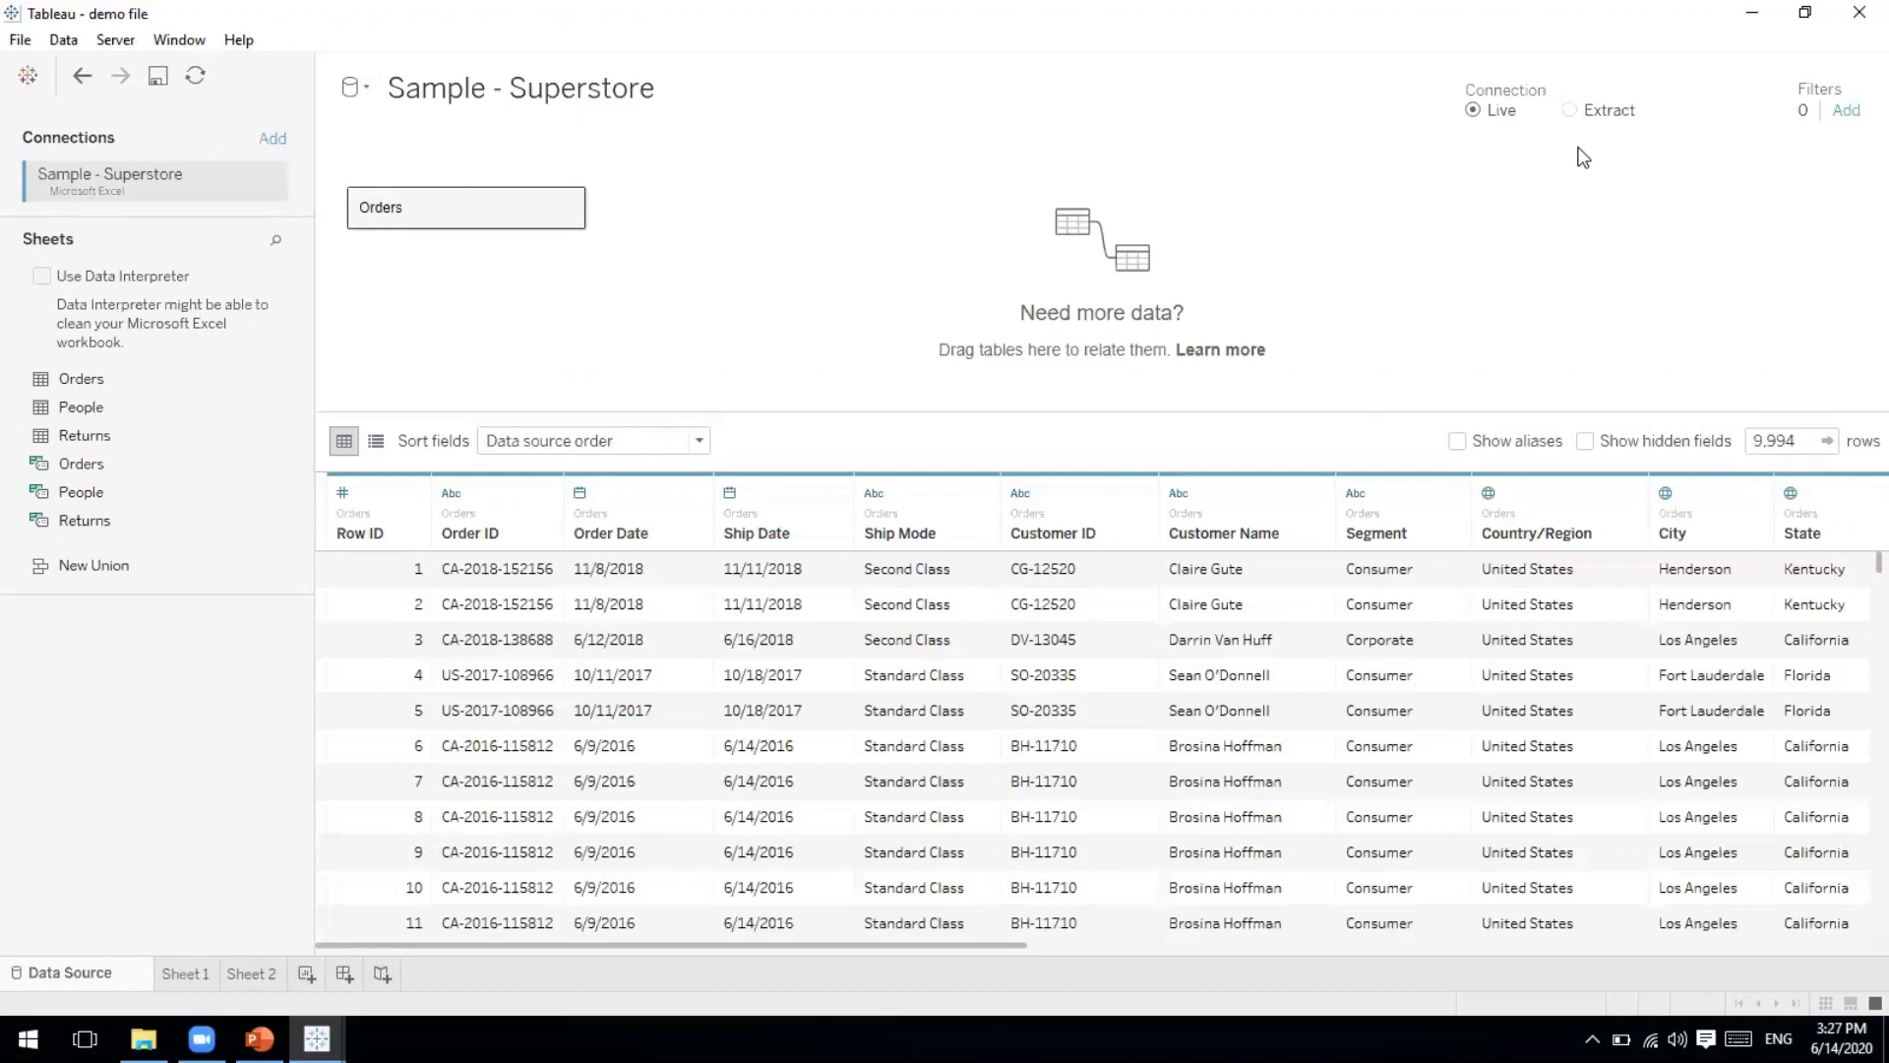
click(259, 972)
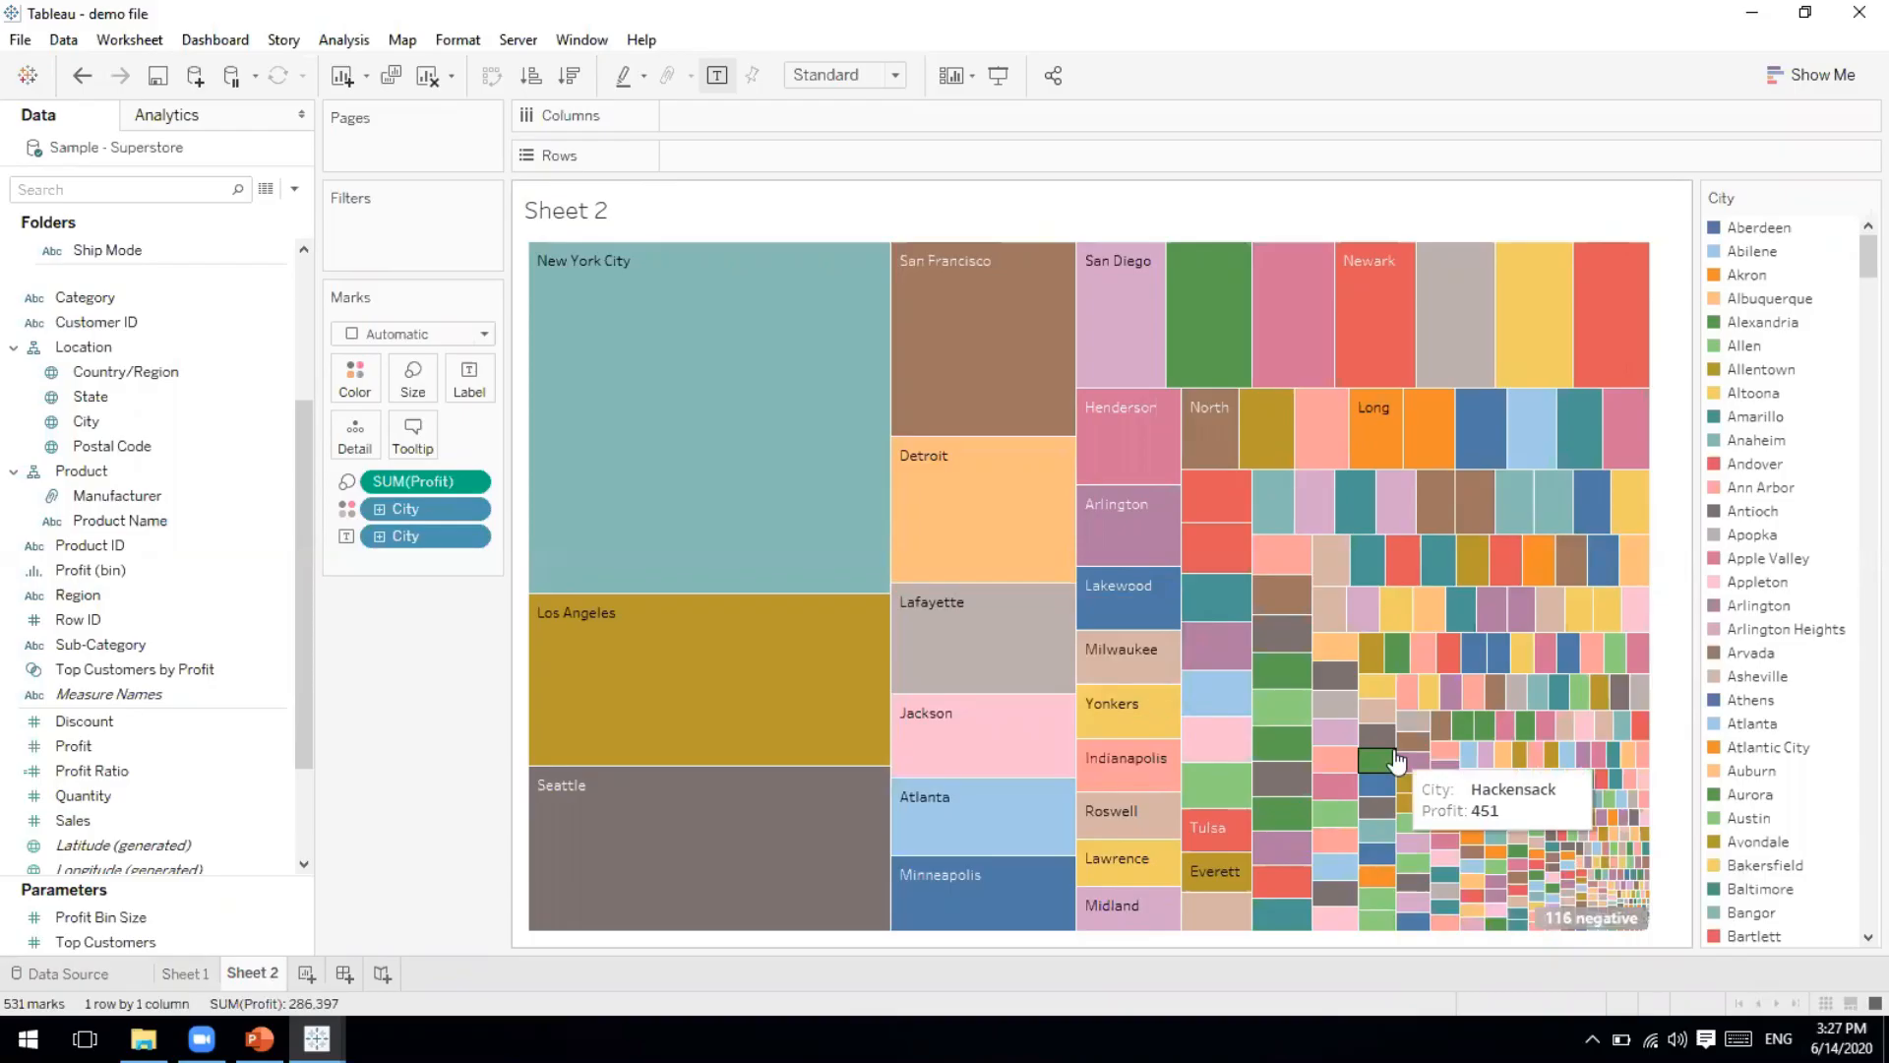
click(195, 973)
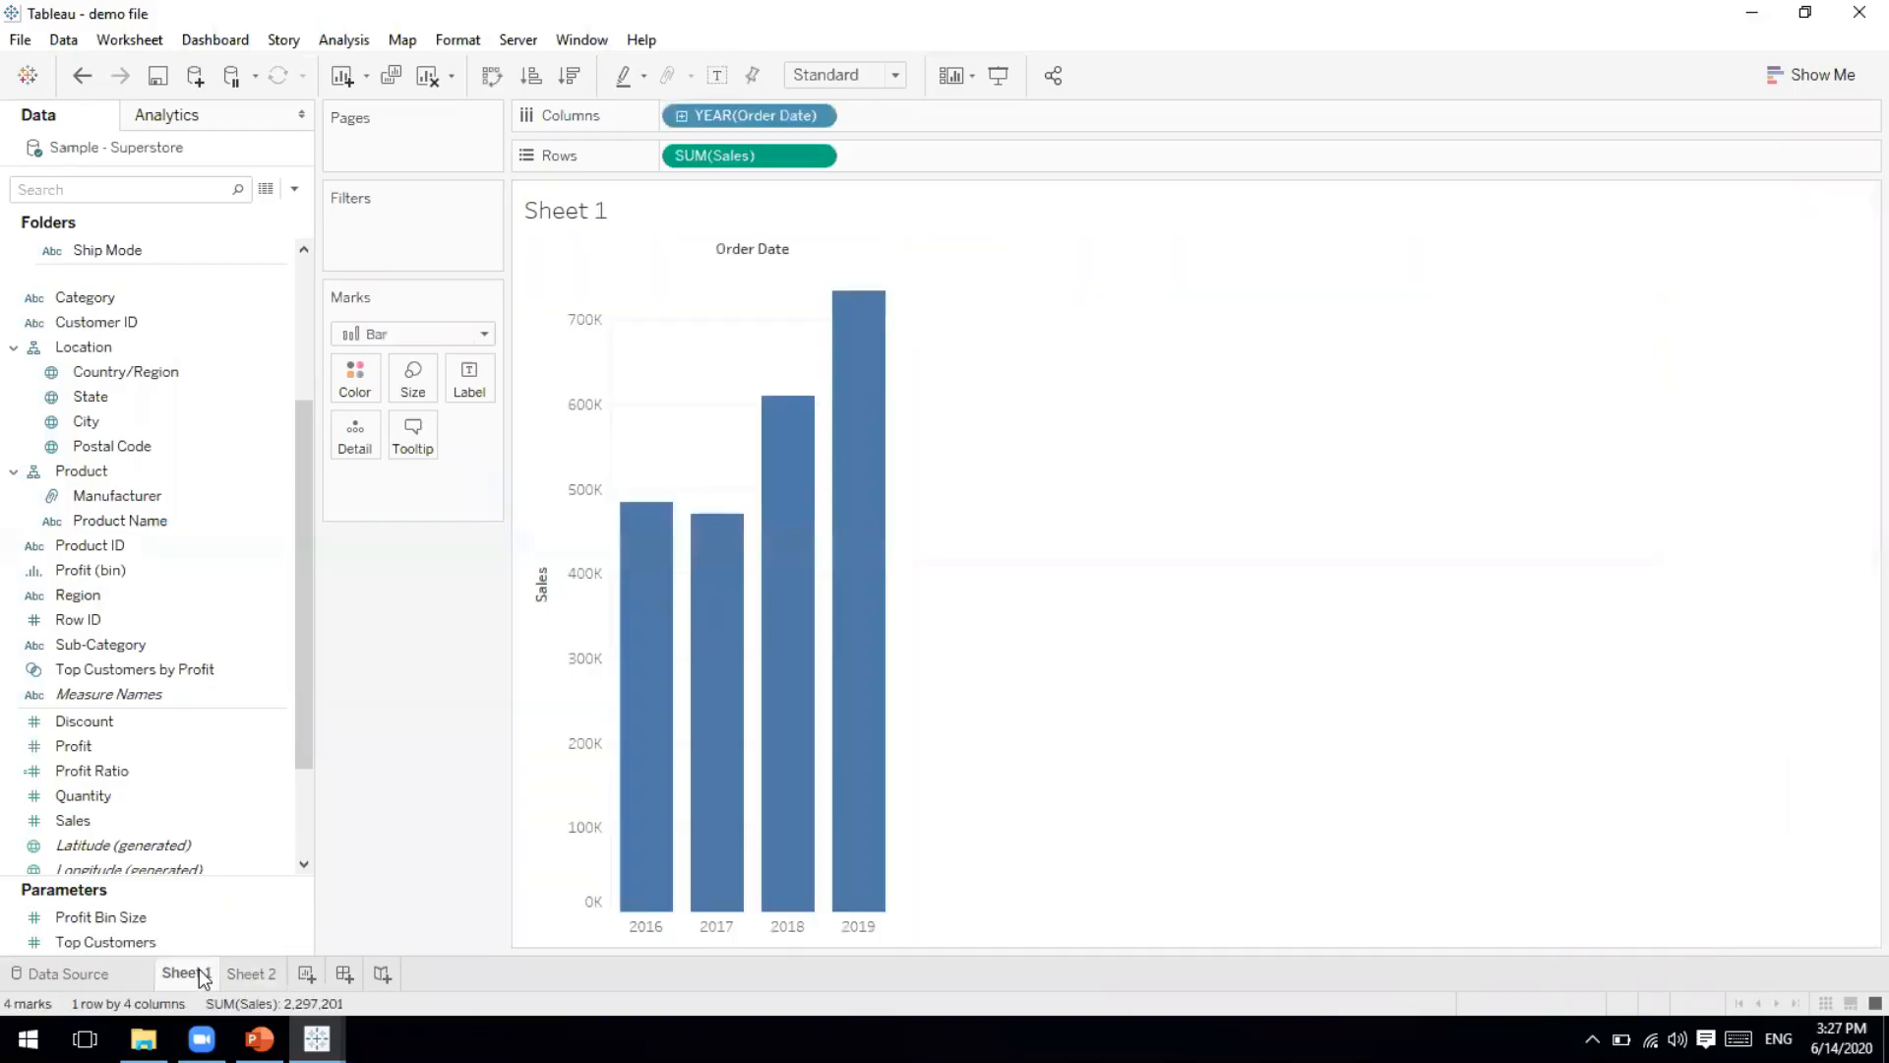
Examine the 2016 Sales bar on Sheet 1 against the order rows on the live data source page.
click(99, 974)
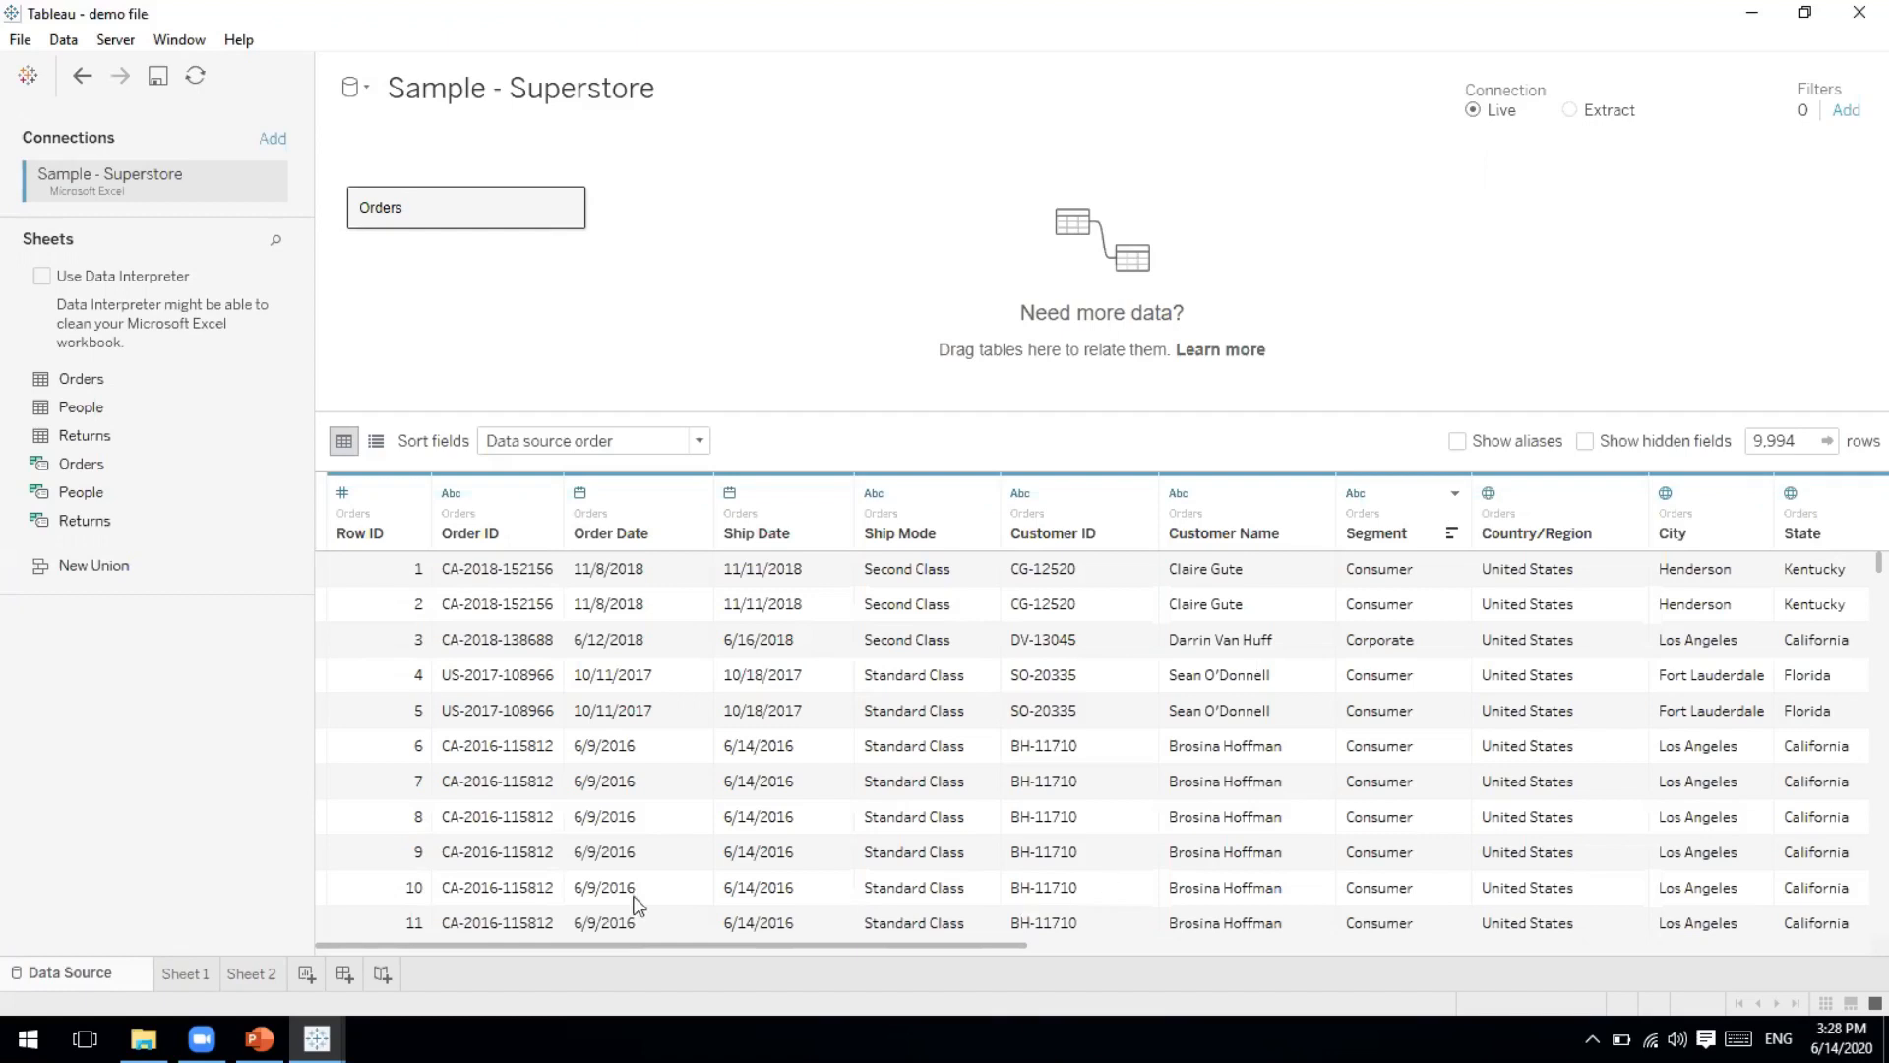
click(186, 974)
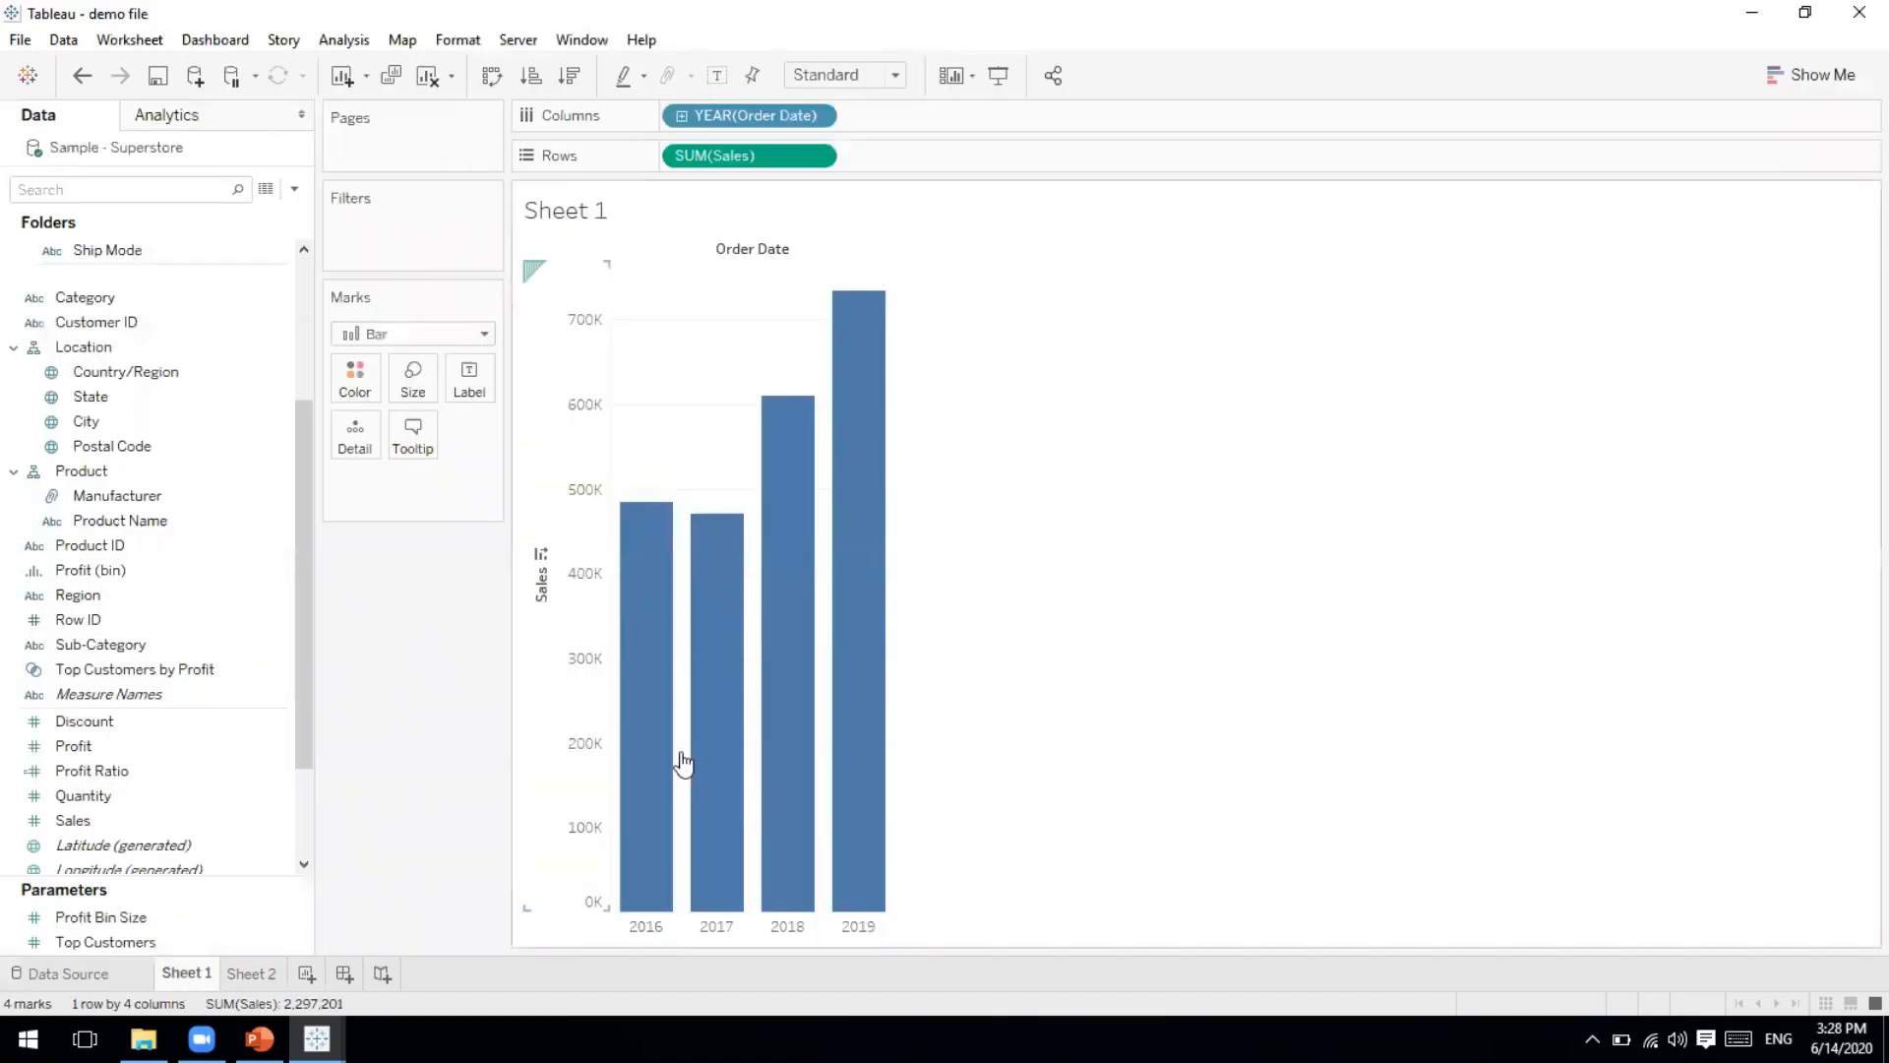
mouse_move(646, 646)
mouse_move(655, 597)
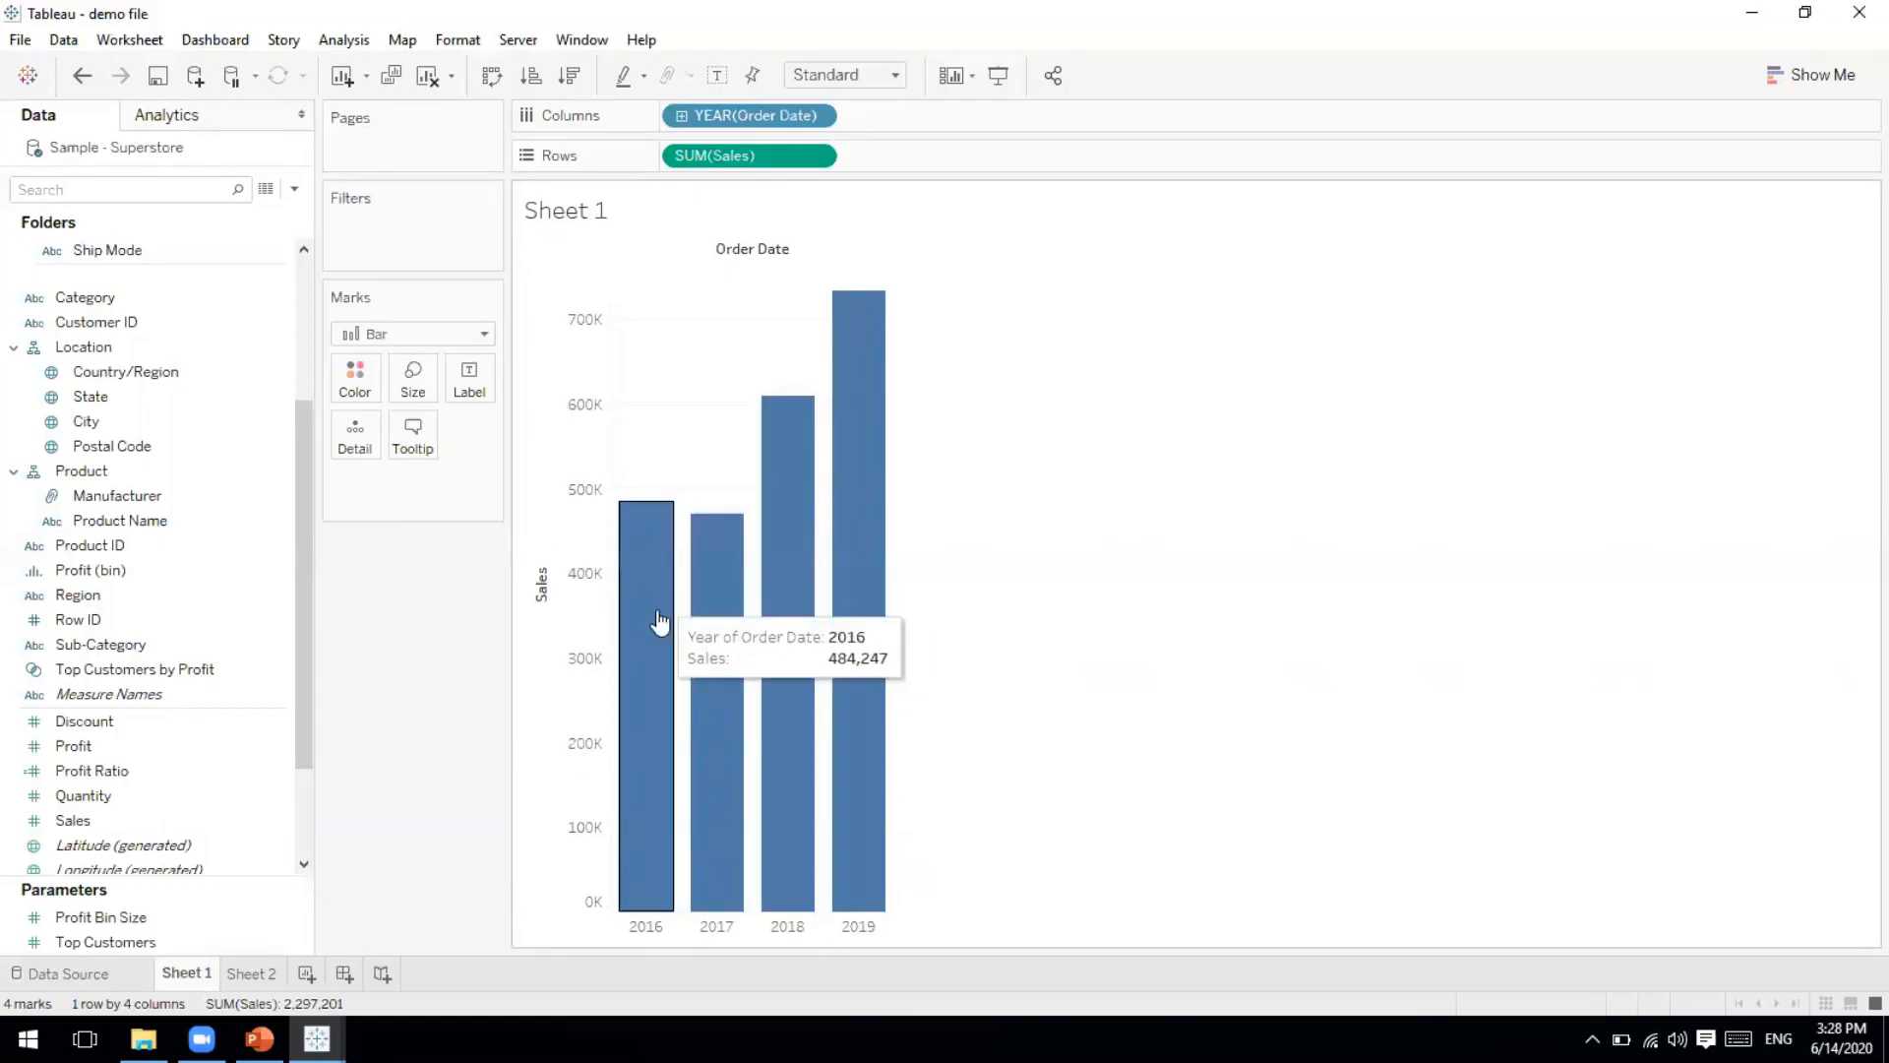
click(635, 768)
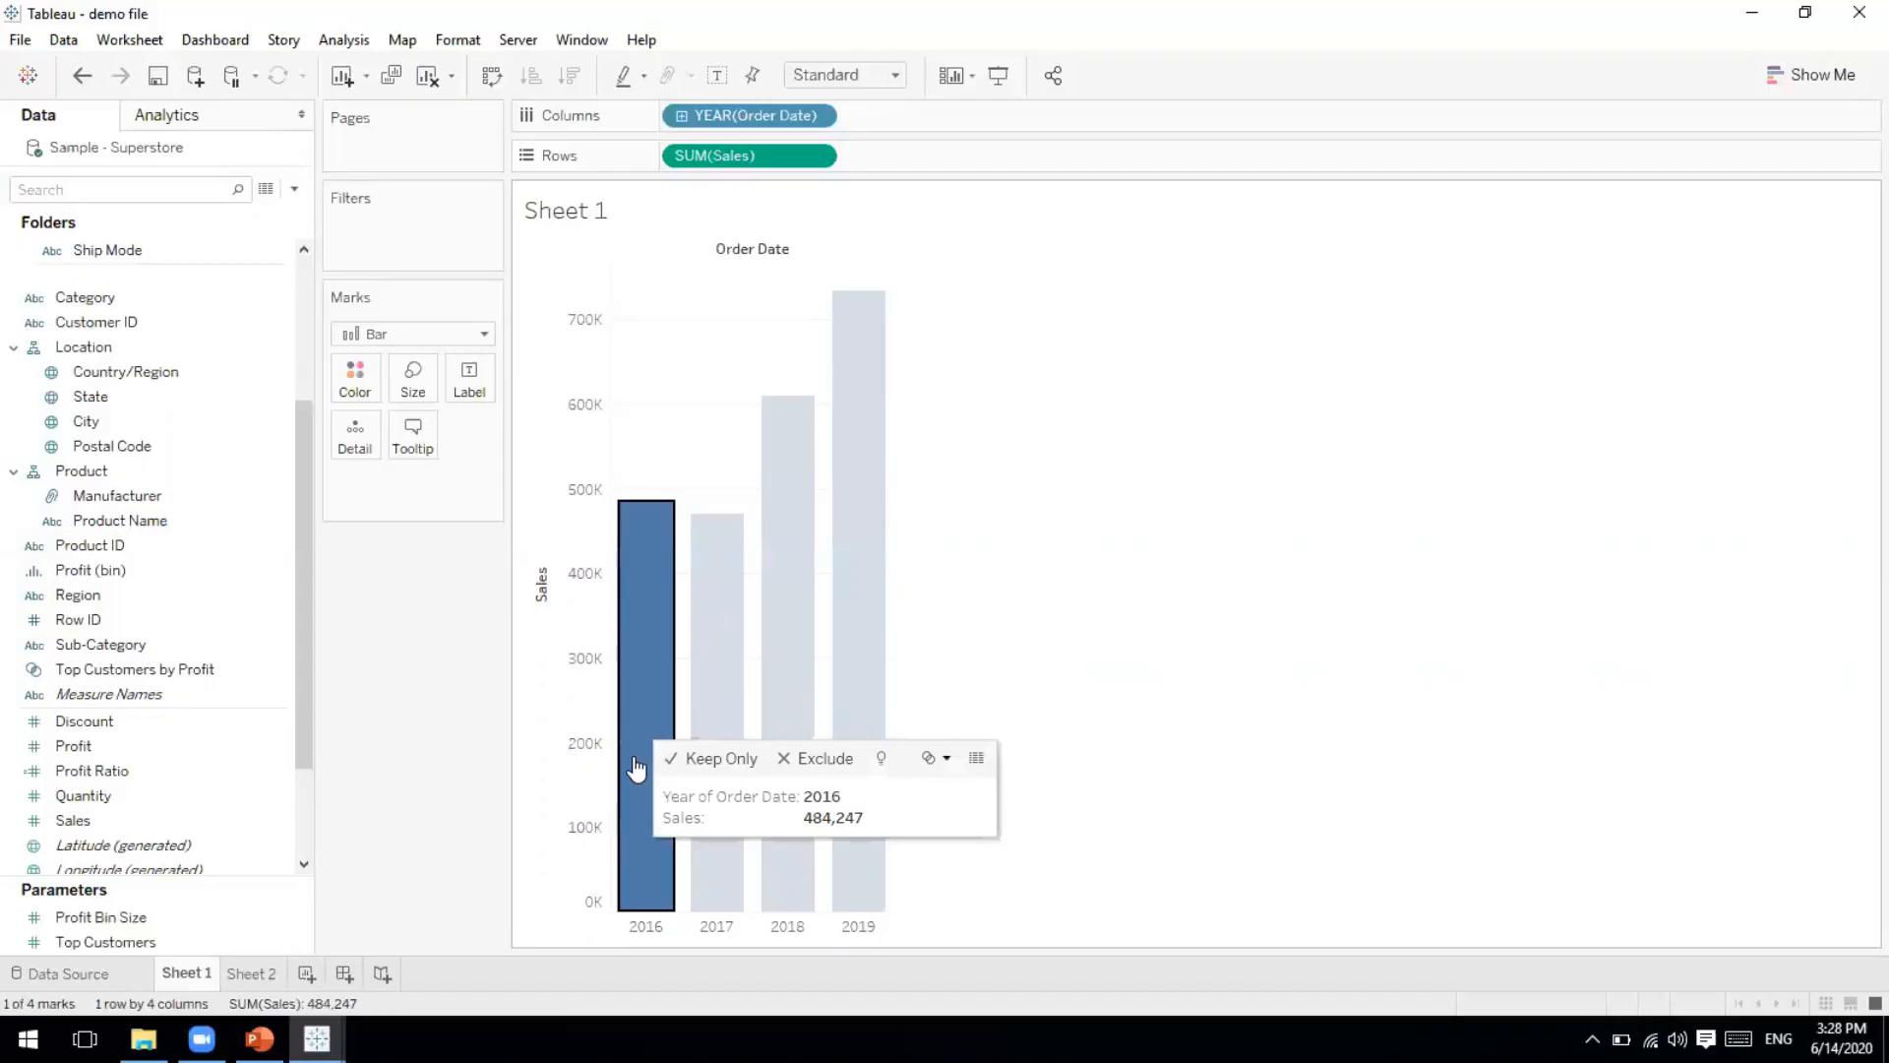
click(108, 976)
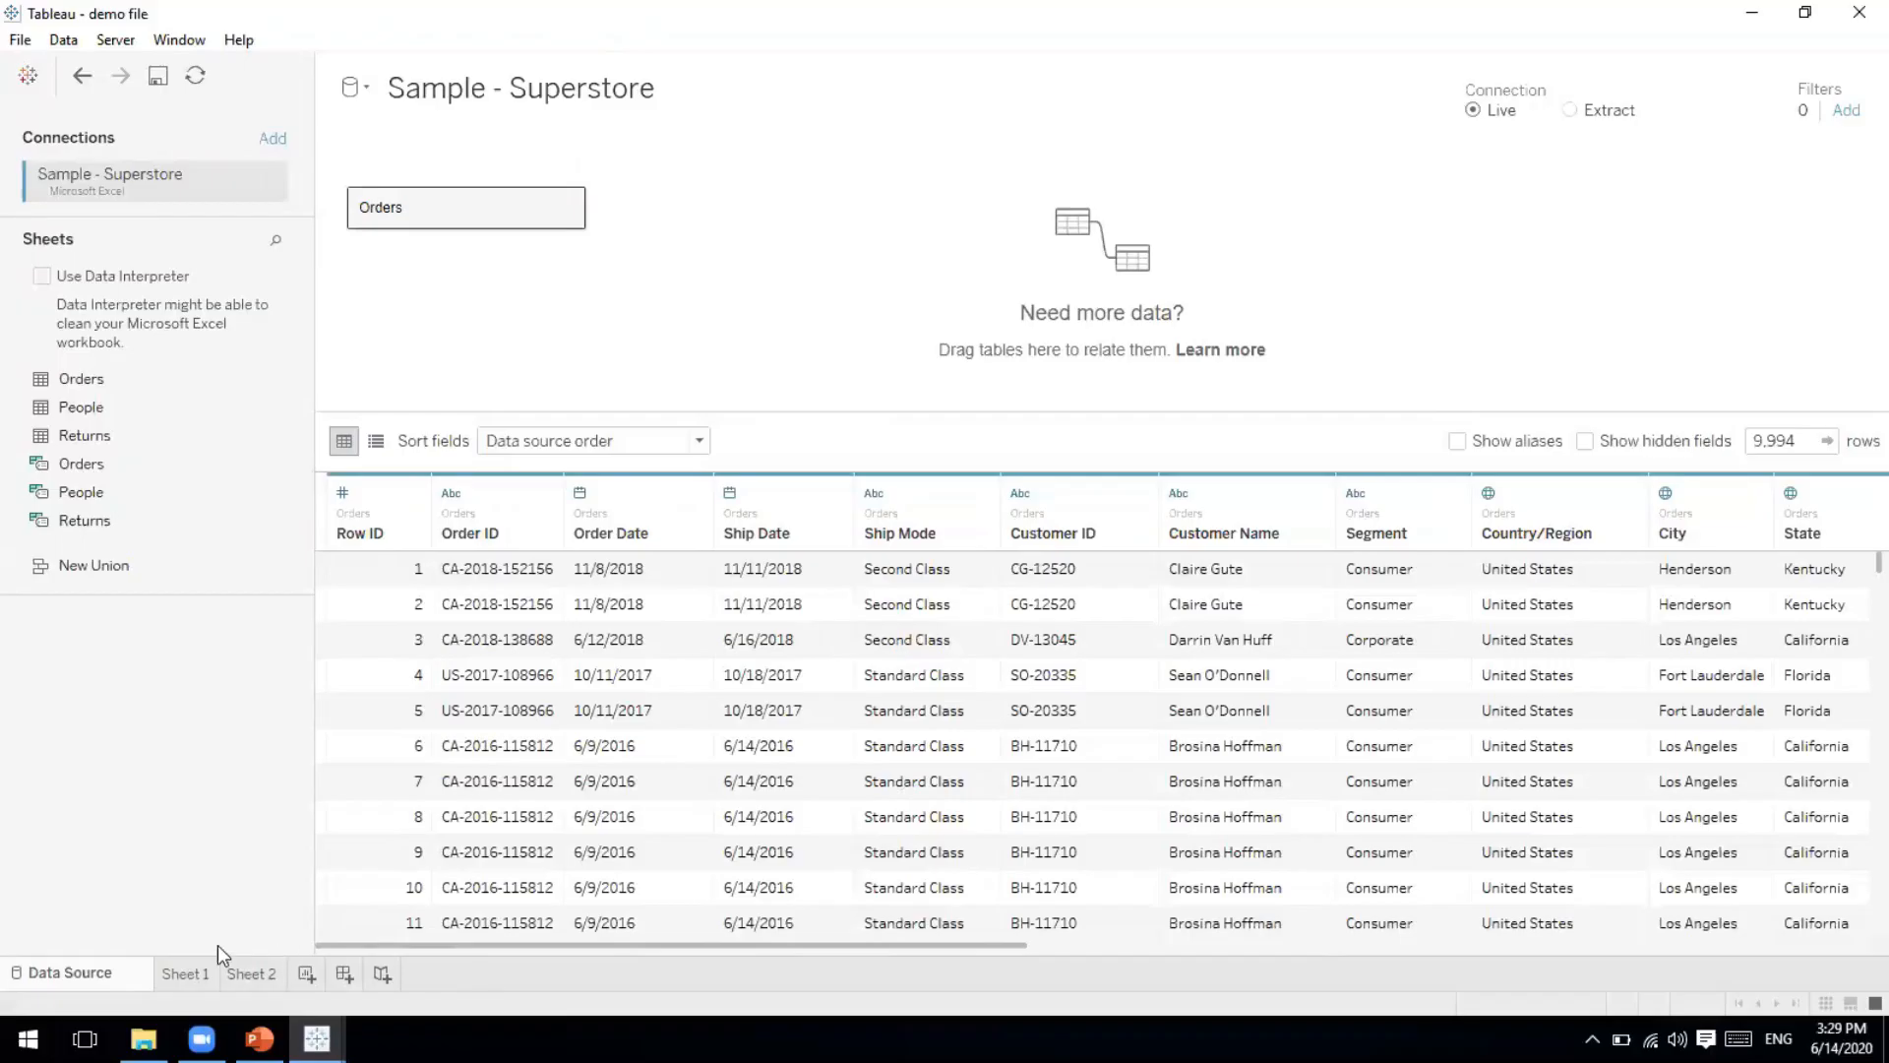
mouse_move(196, 963)
click(189, 980)
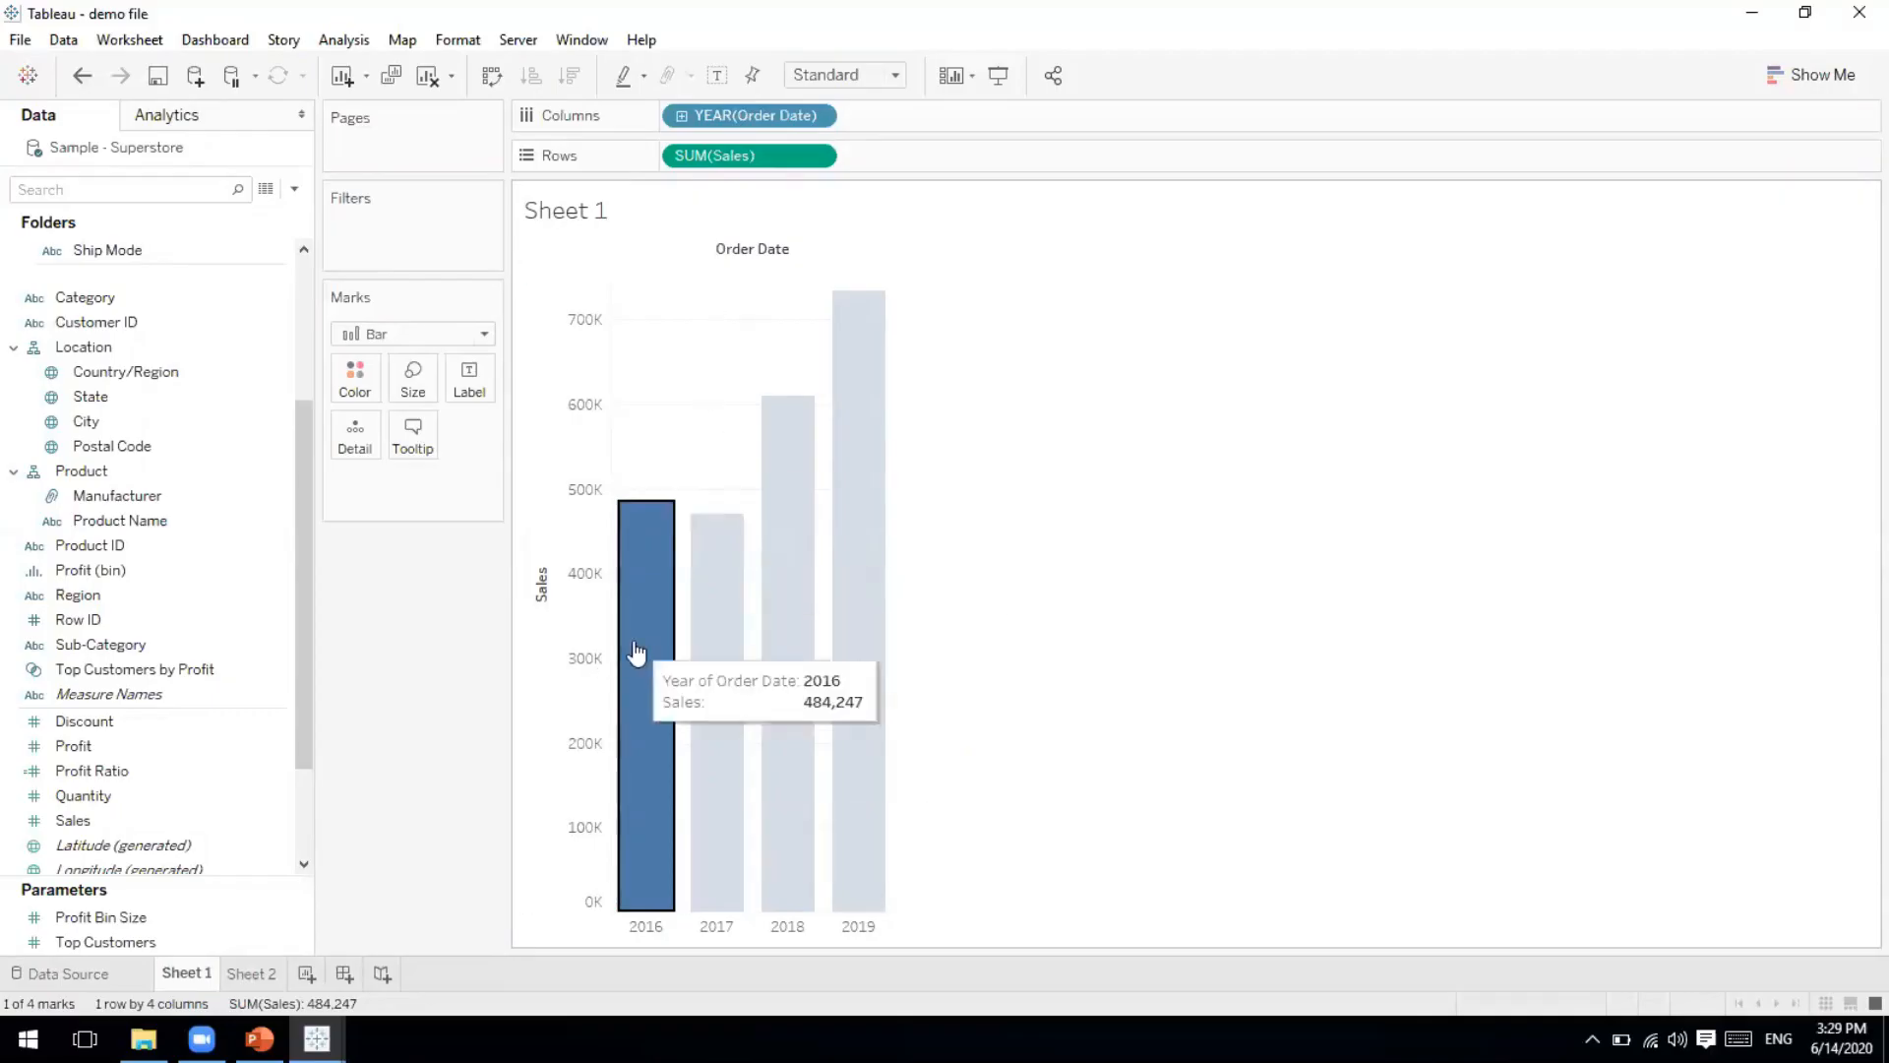
Review the session agenda slide in PowerPoint and return to the Sample - Superstore data source page in Tableau.
mouse_move(636, 653)
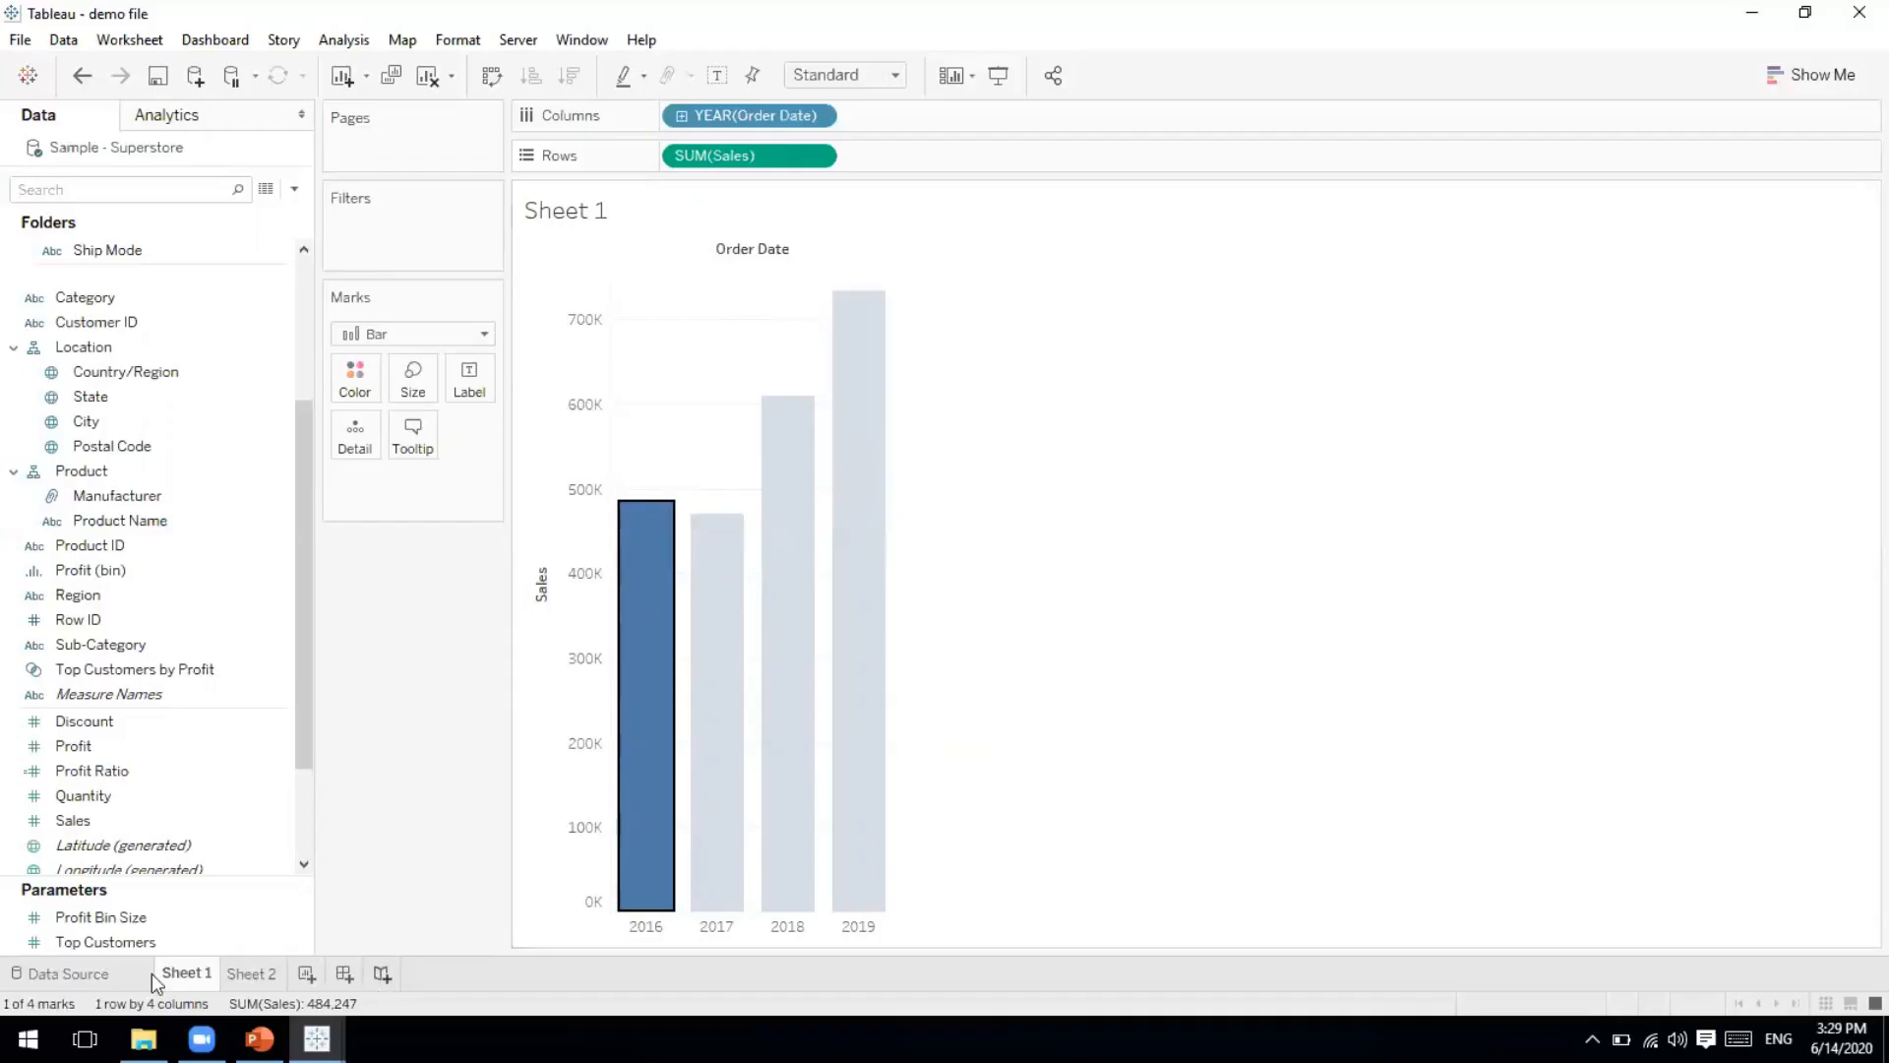
click(83, 980)
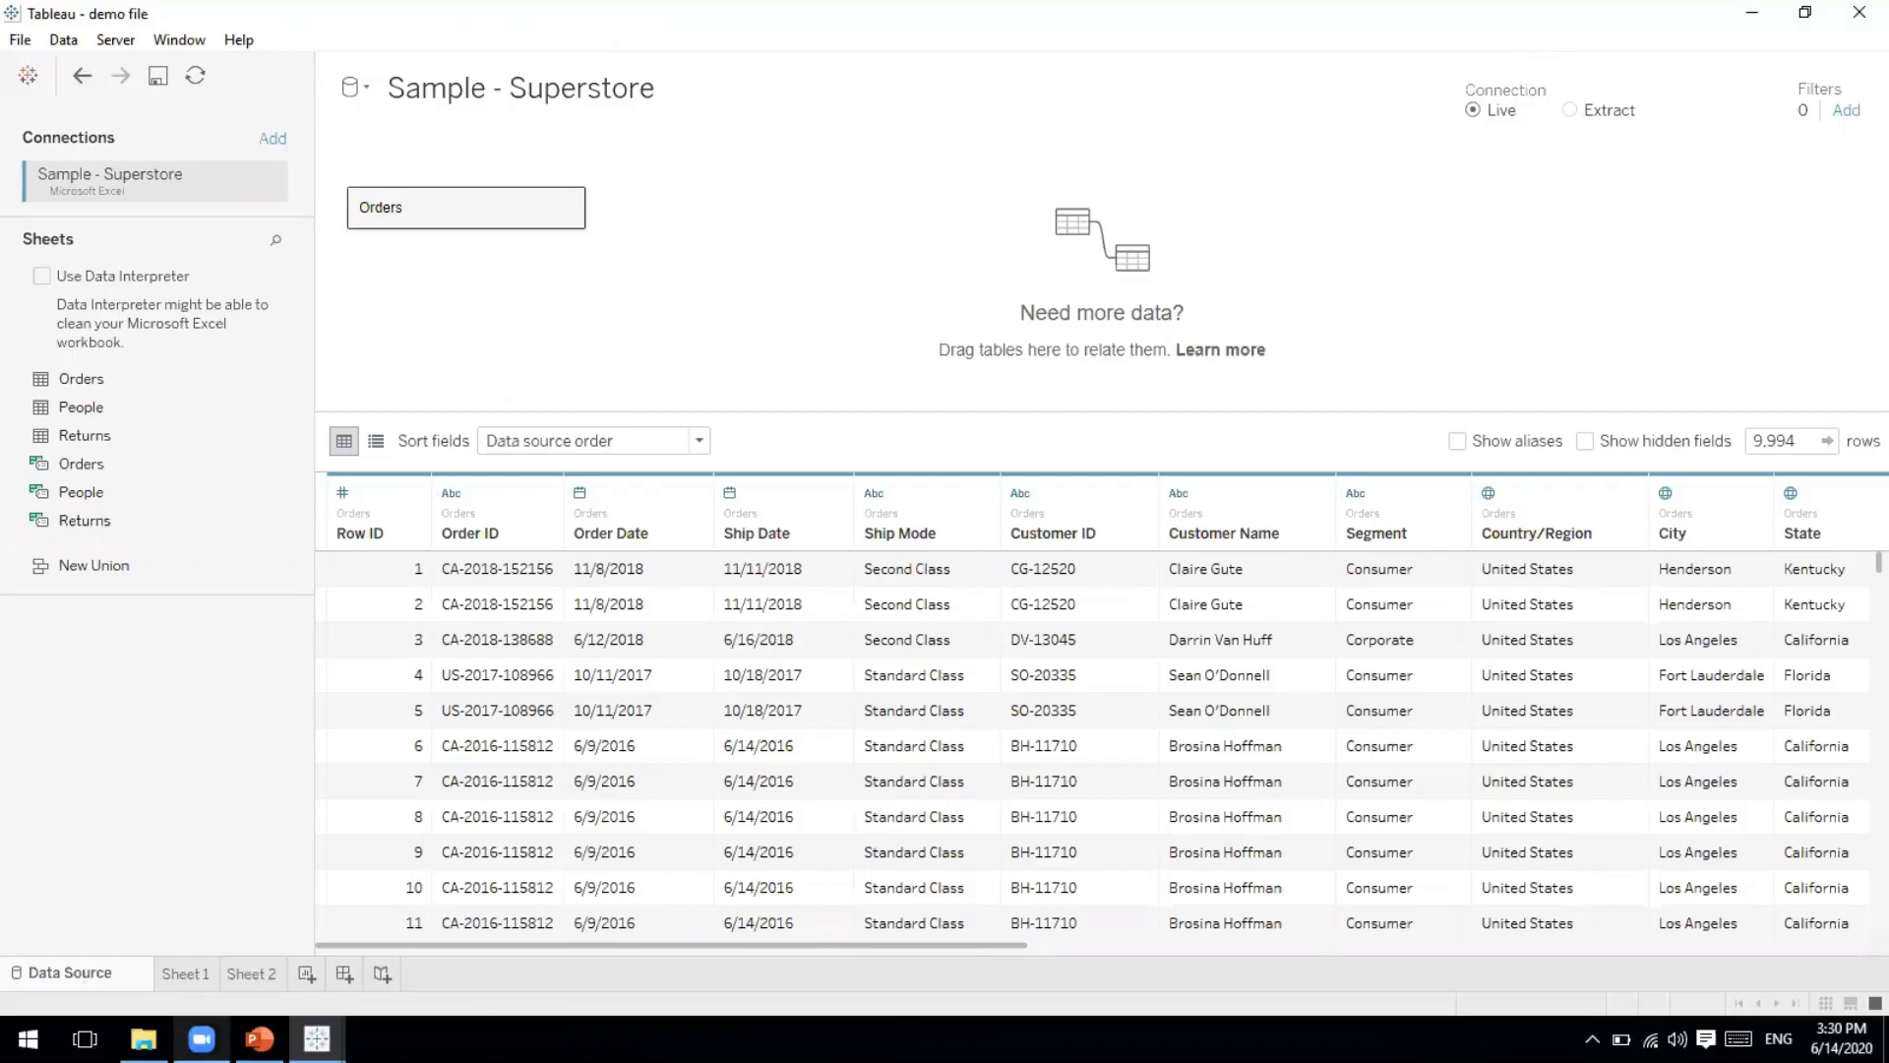
click(259, 1038)
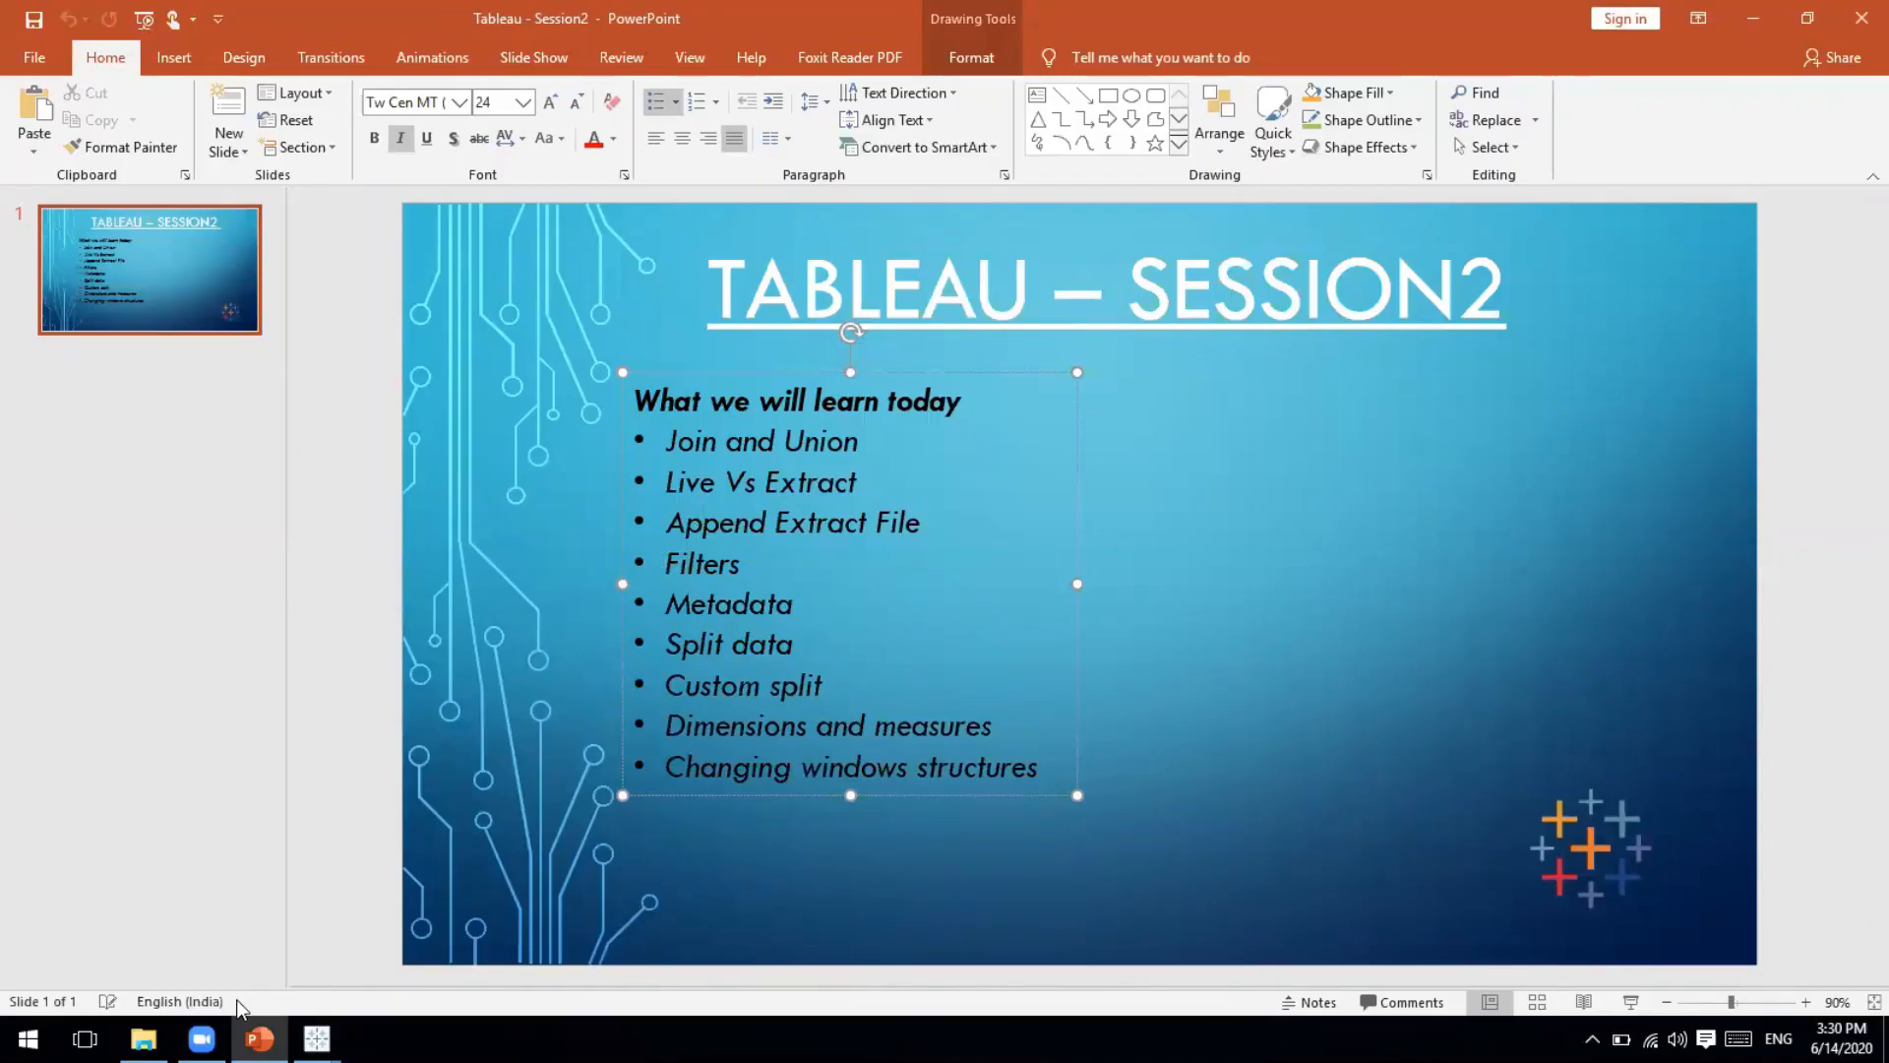
mouse_move(256, 1038)
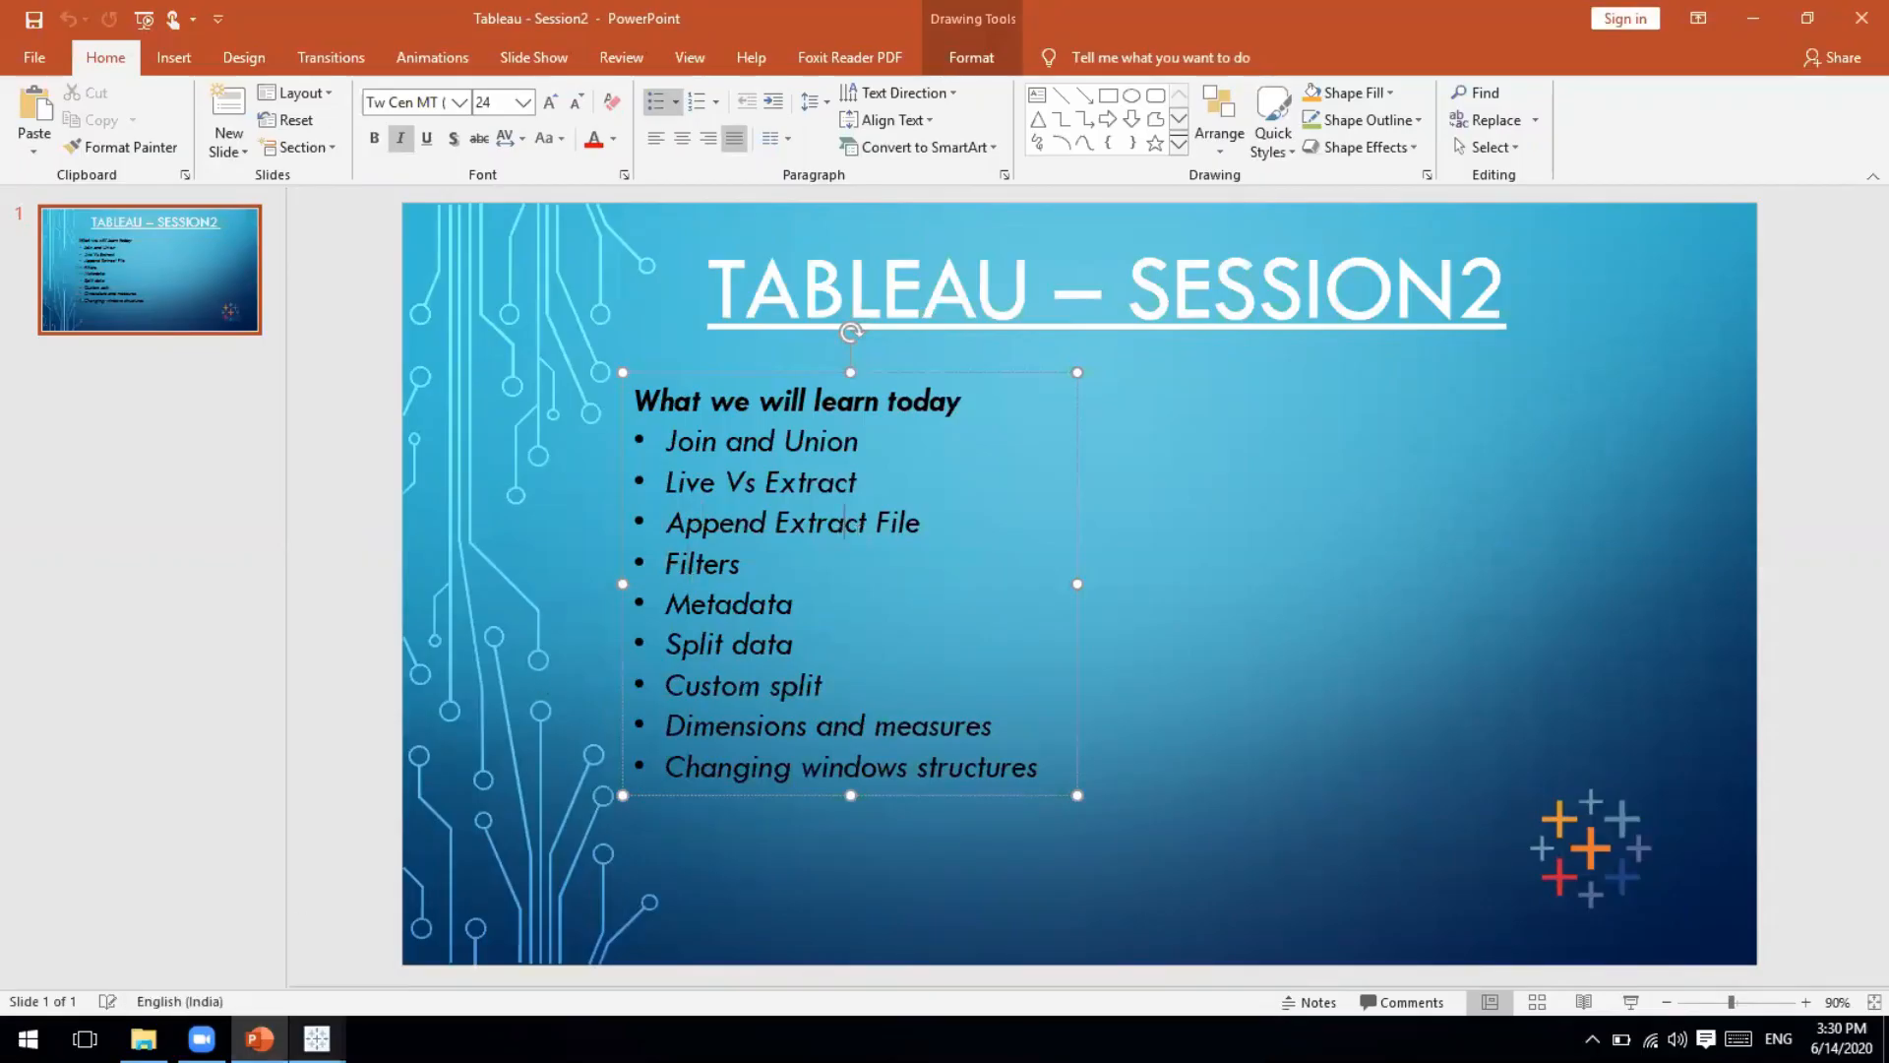
mouse_move(317, 1038)
click(634, 935)
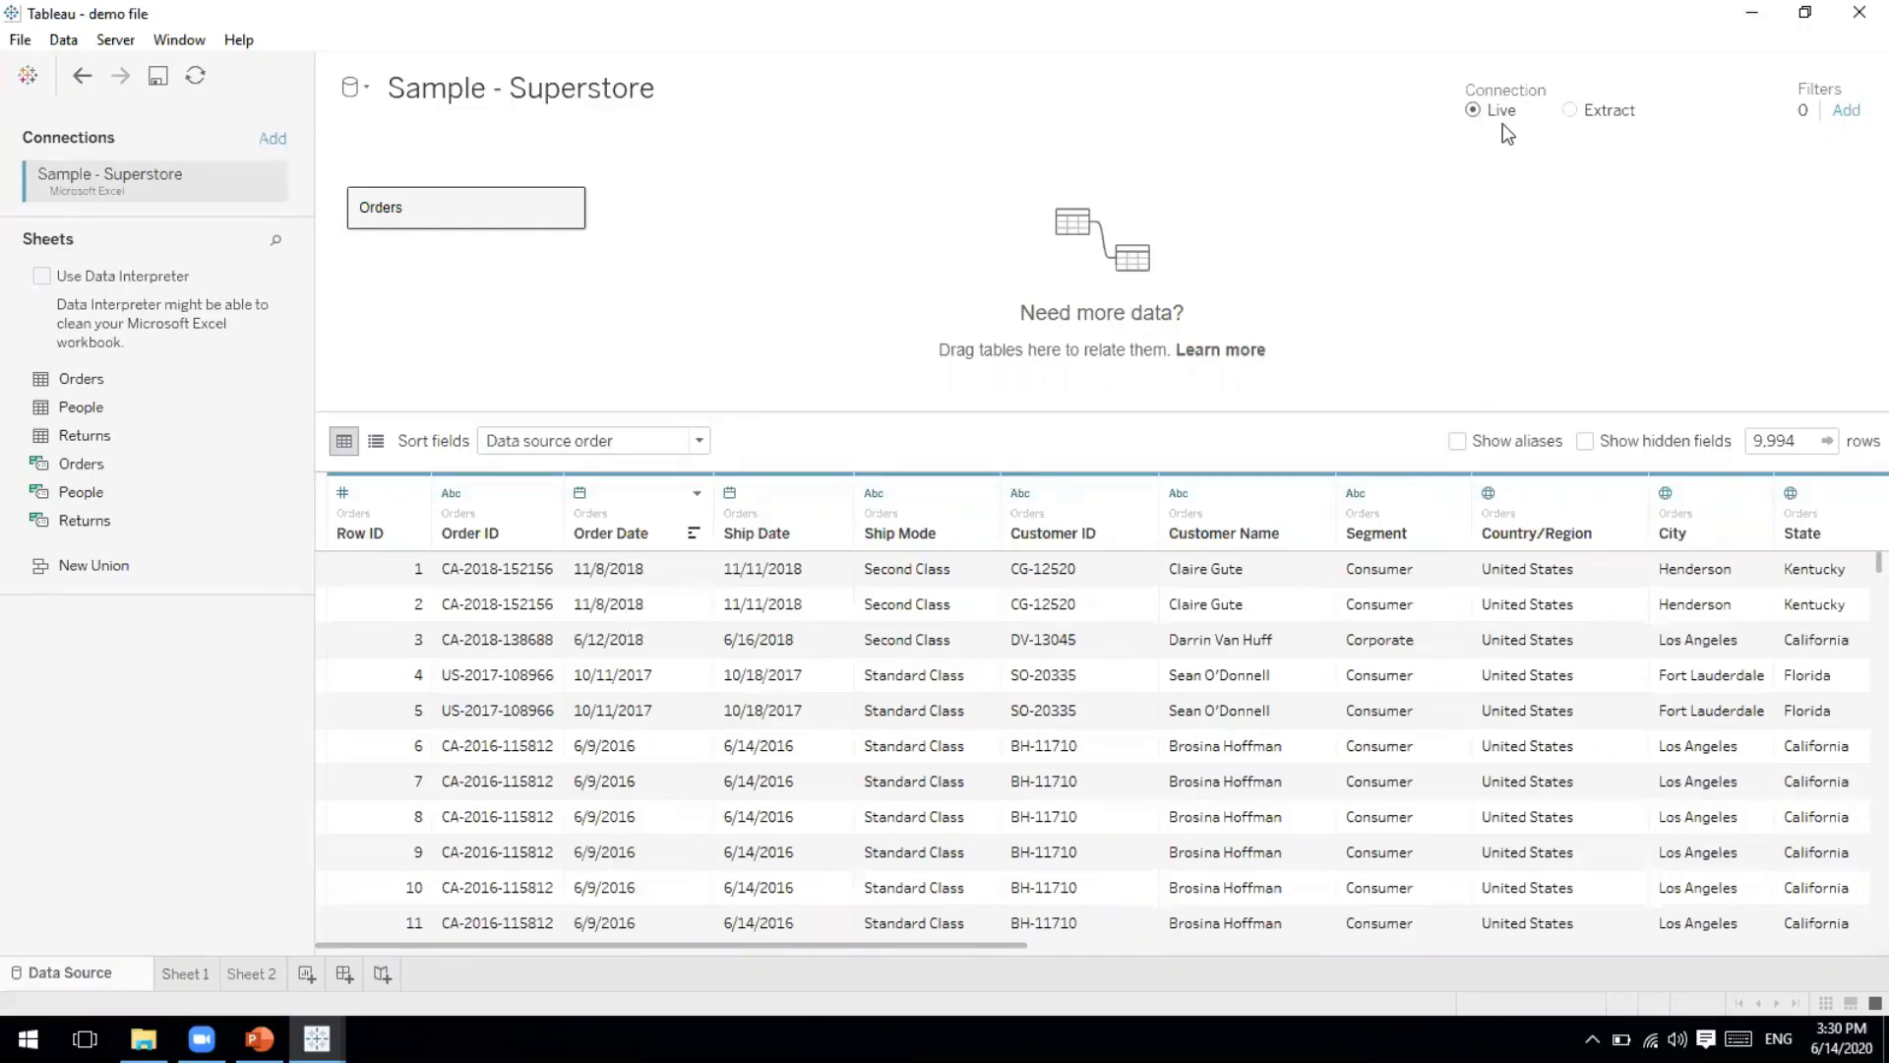
Add a data source filter on Order Date by Years that keeps only 2016.
click(1847, 111)
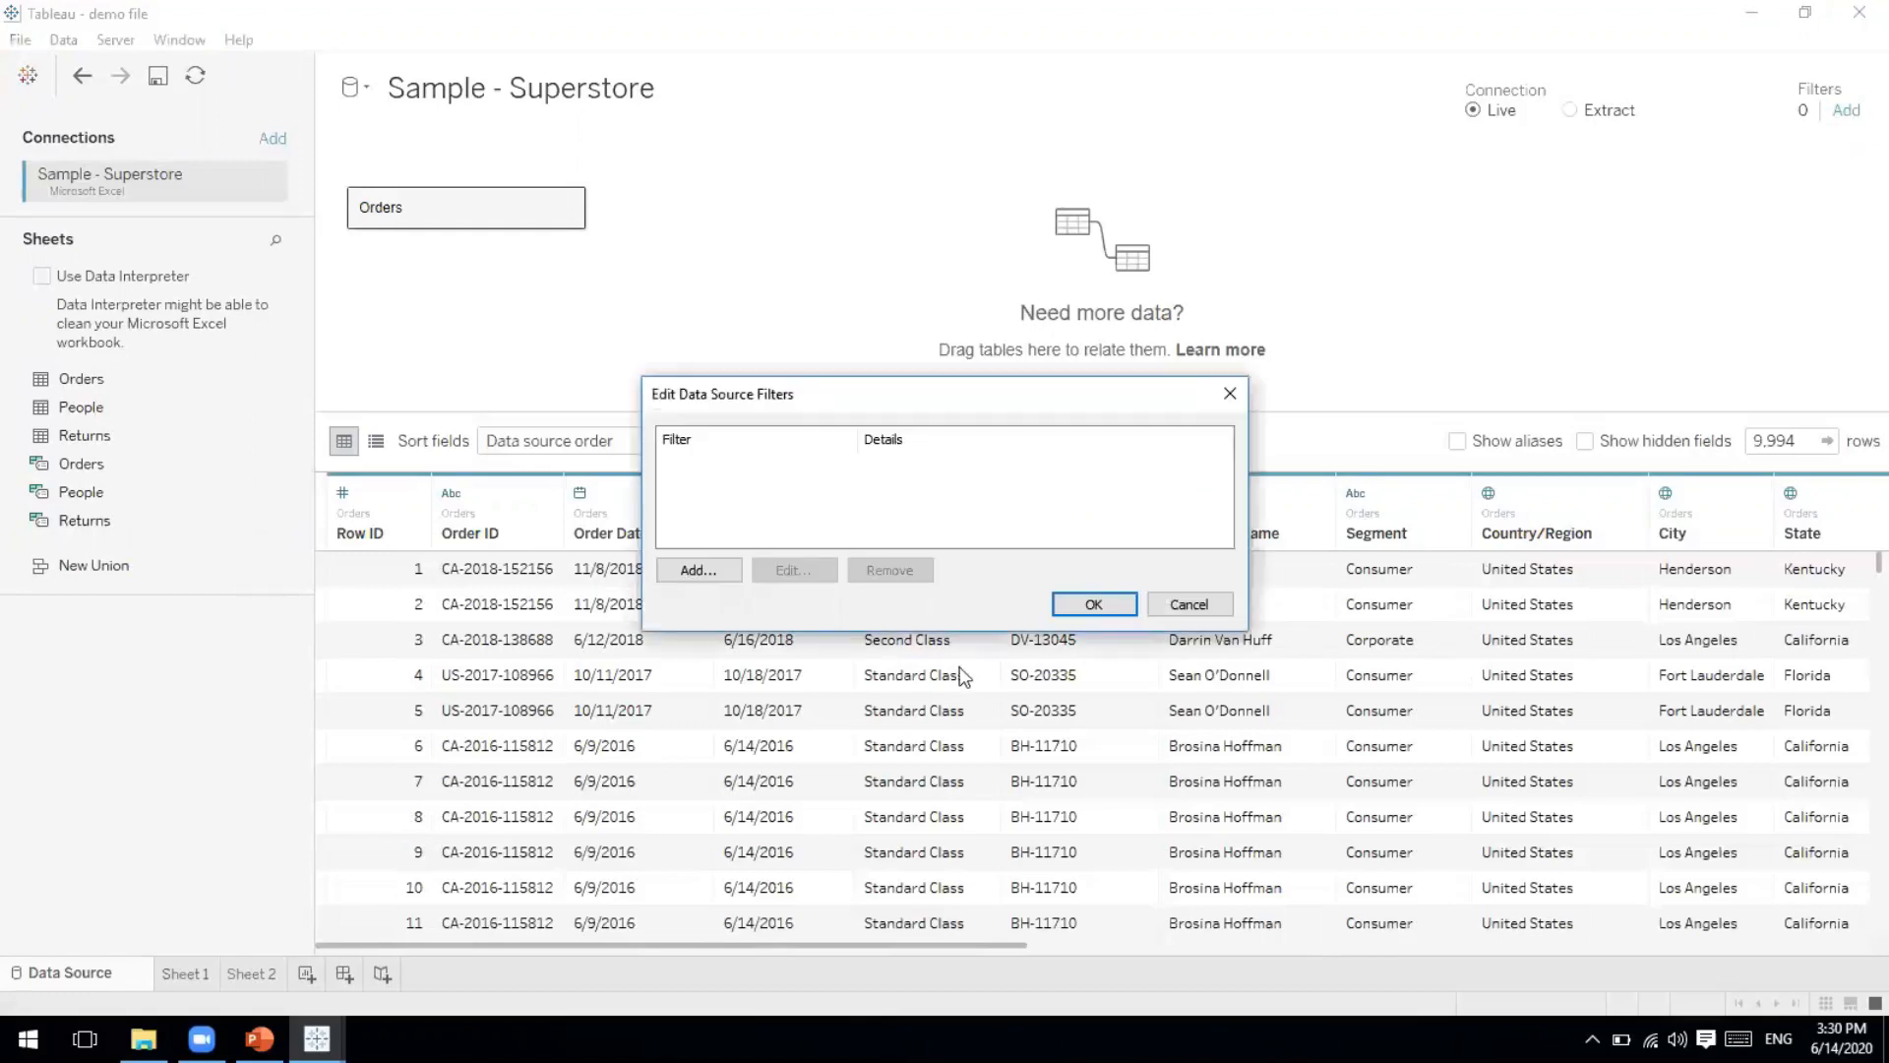
click(694, 571)
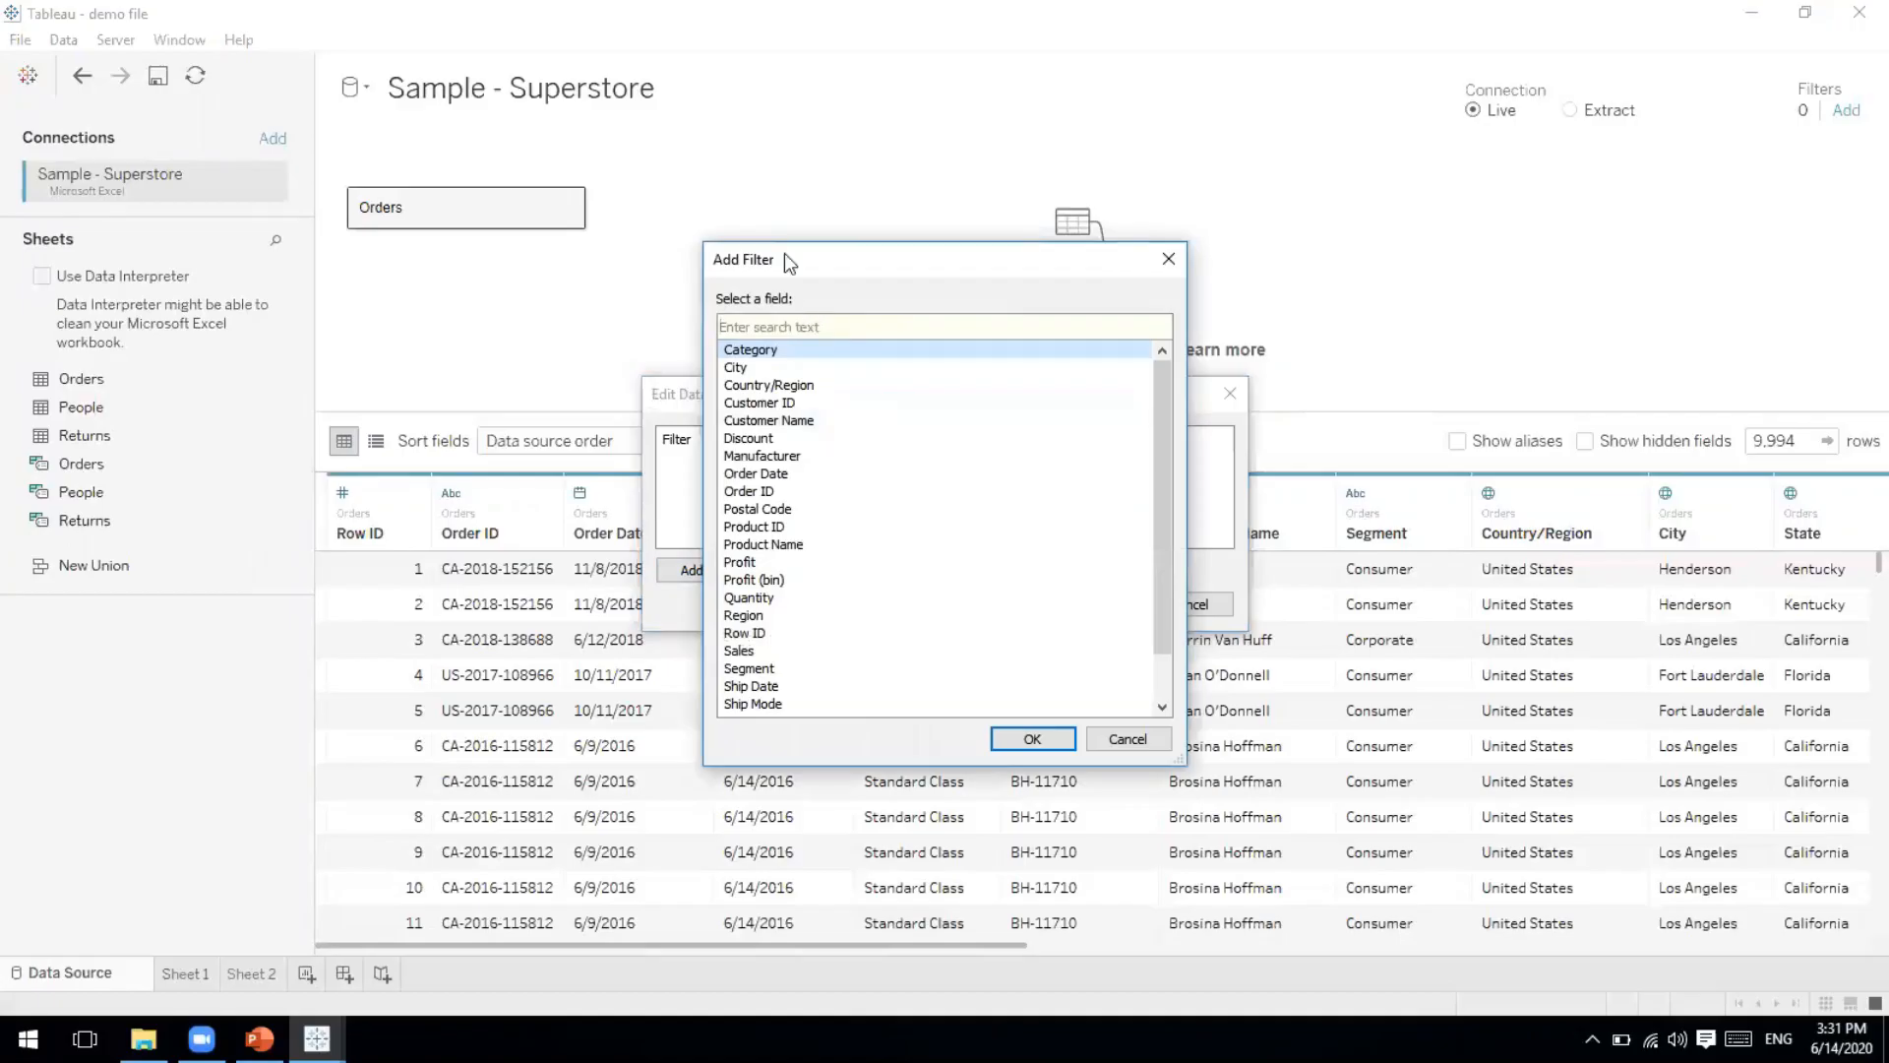
drag(784, 252, 1185, 199)
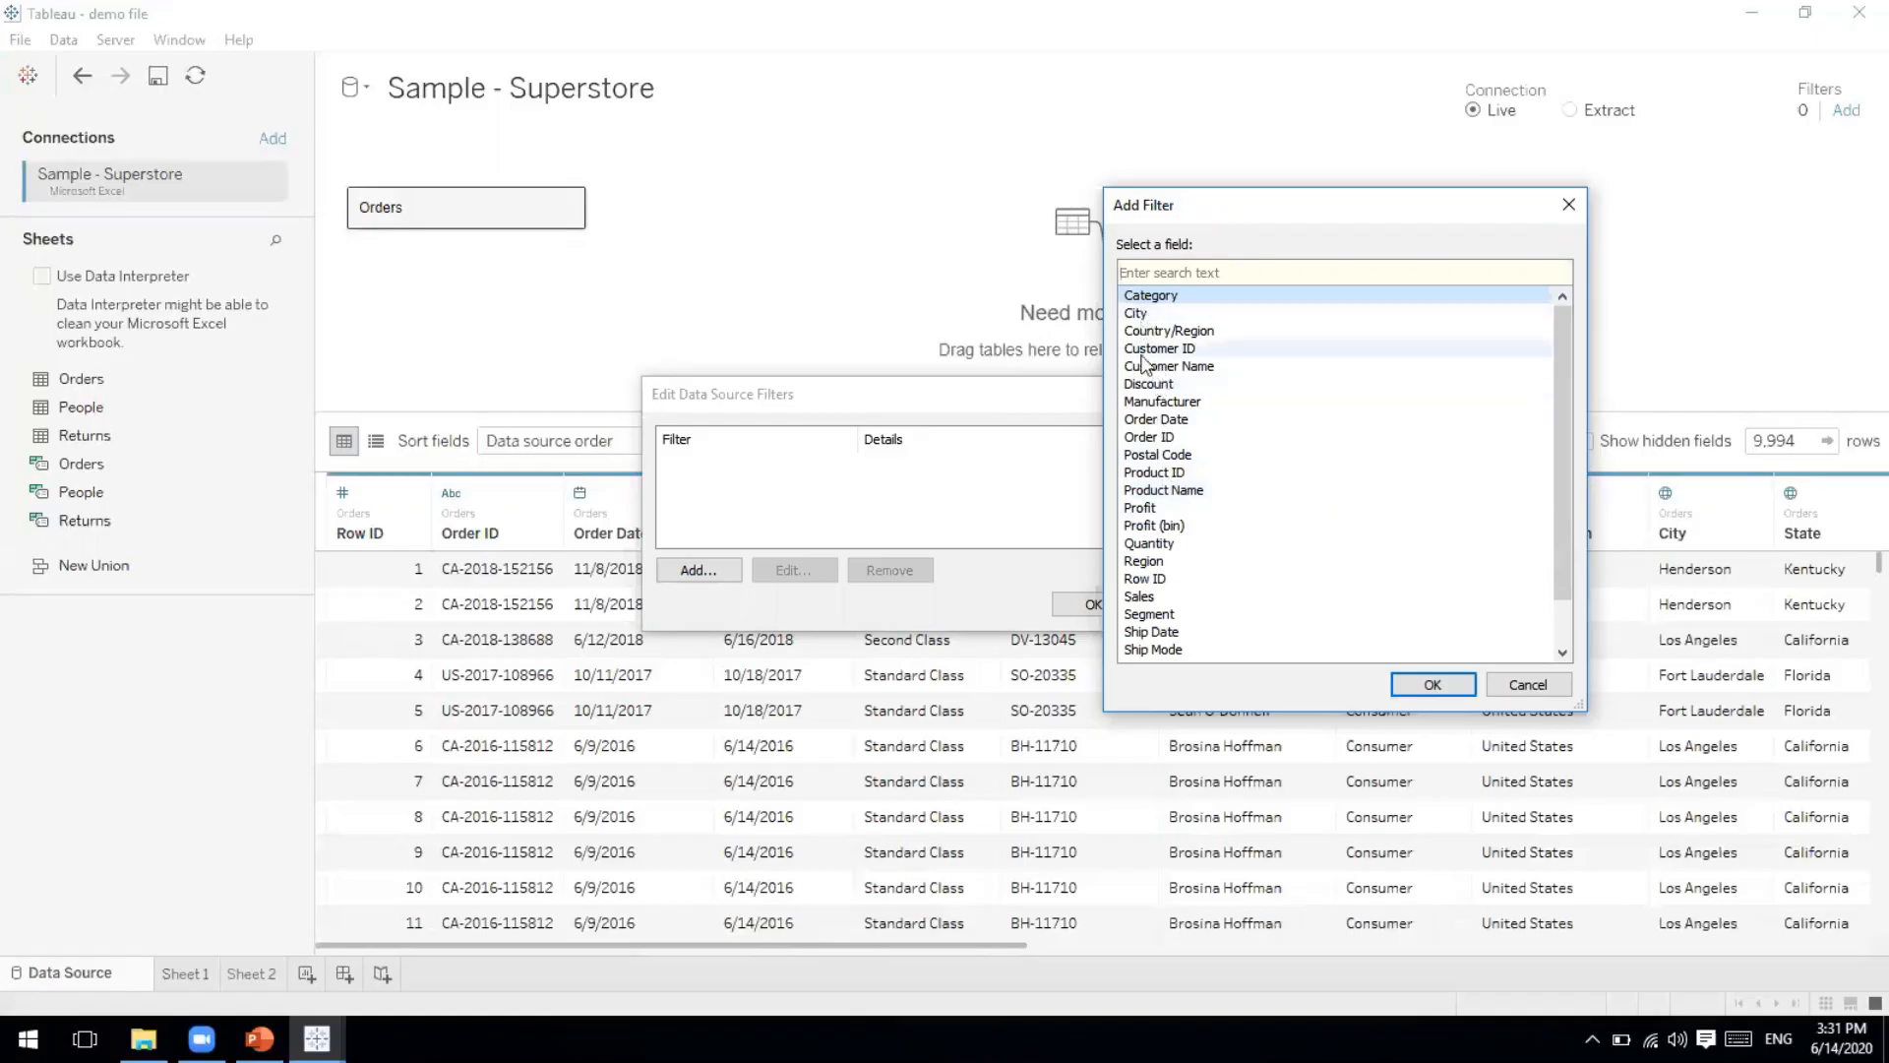
click(1143, 423)
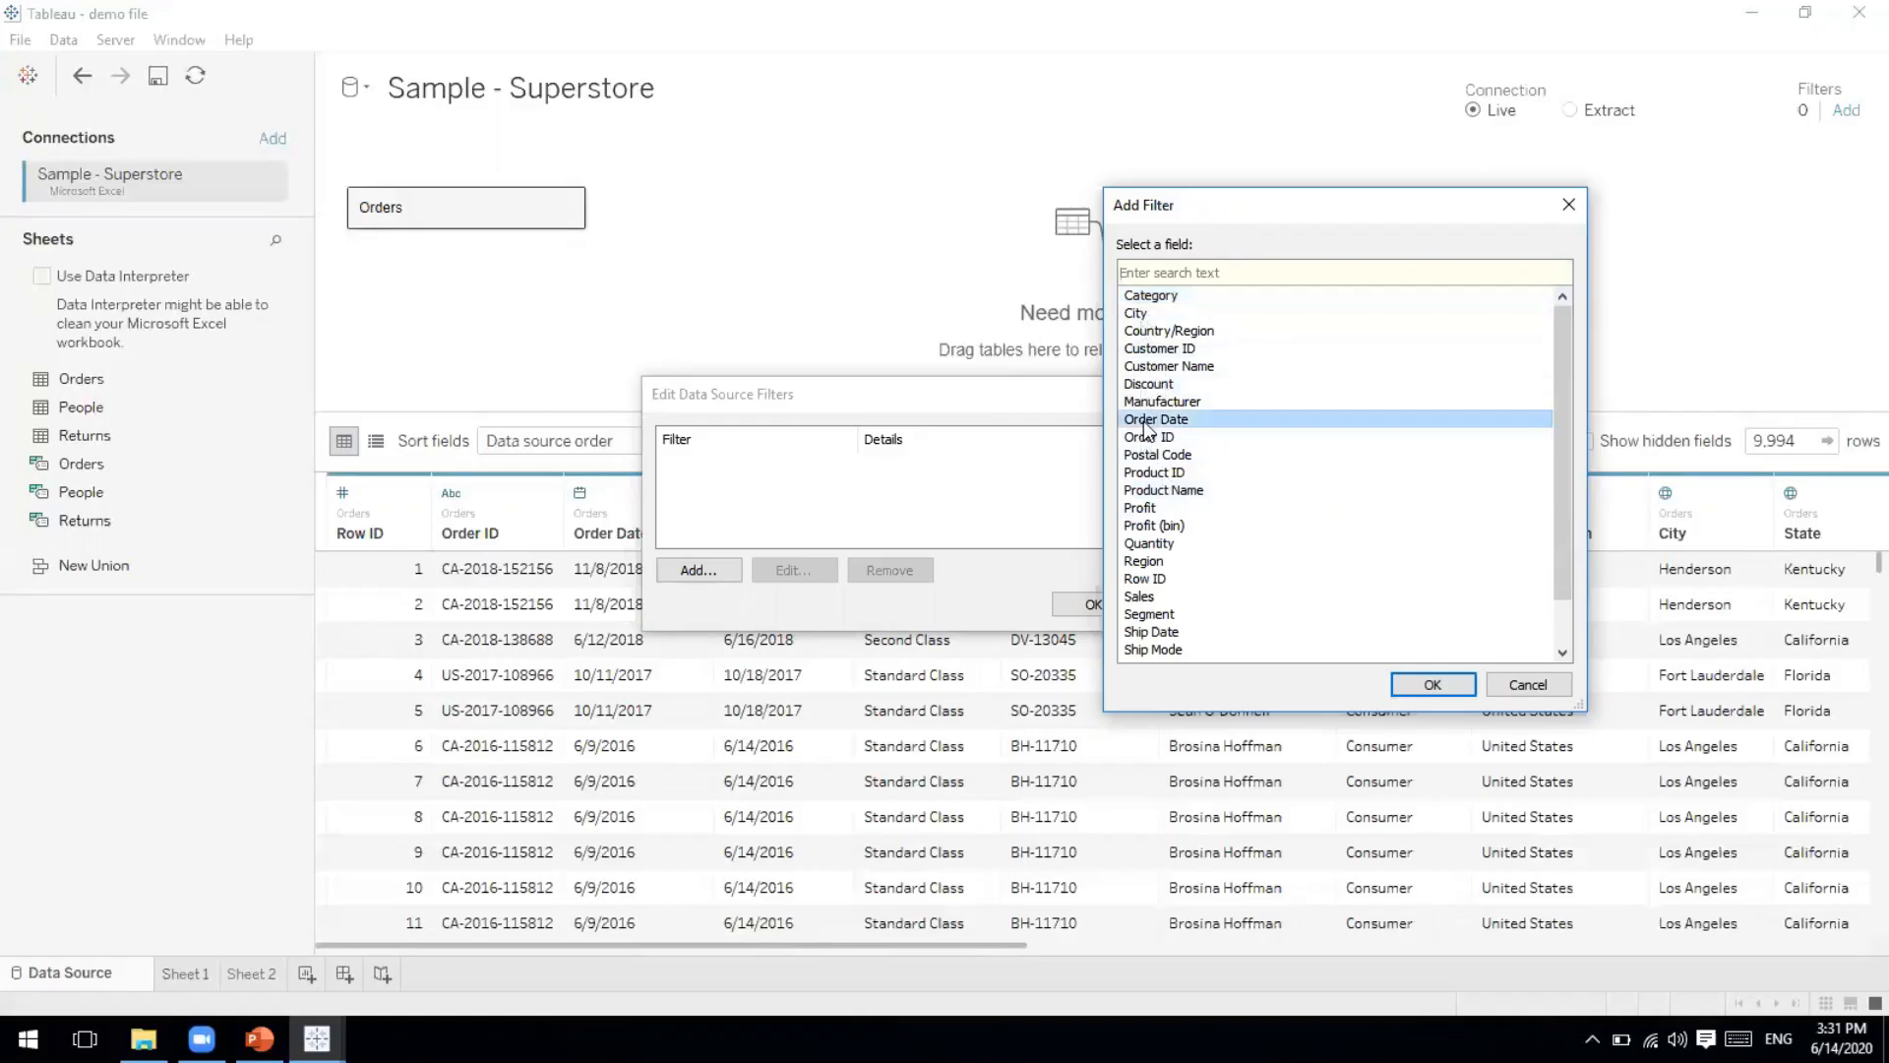
click(1435, 686)
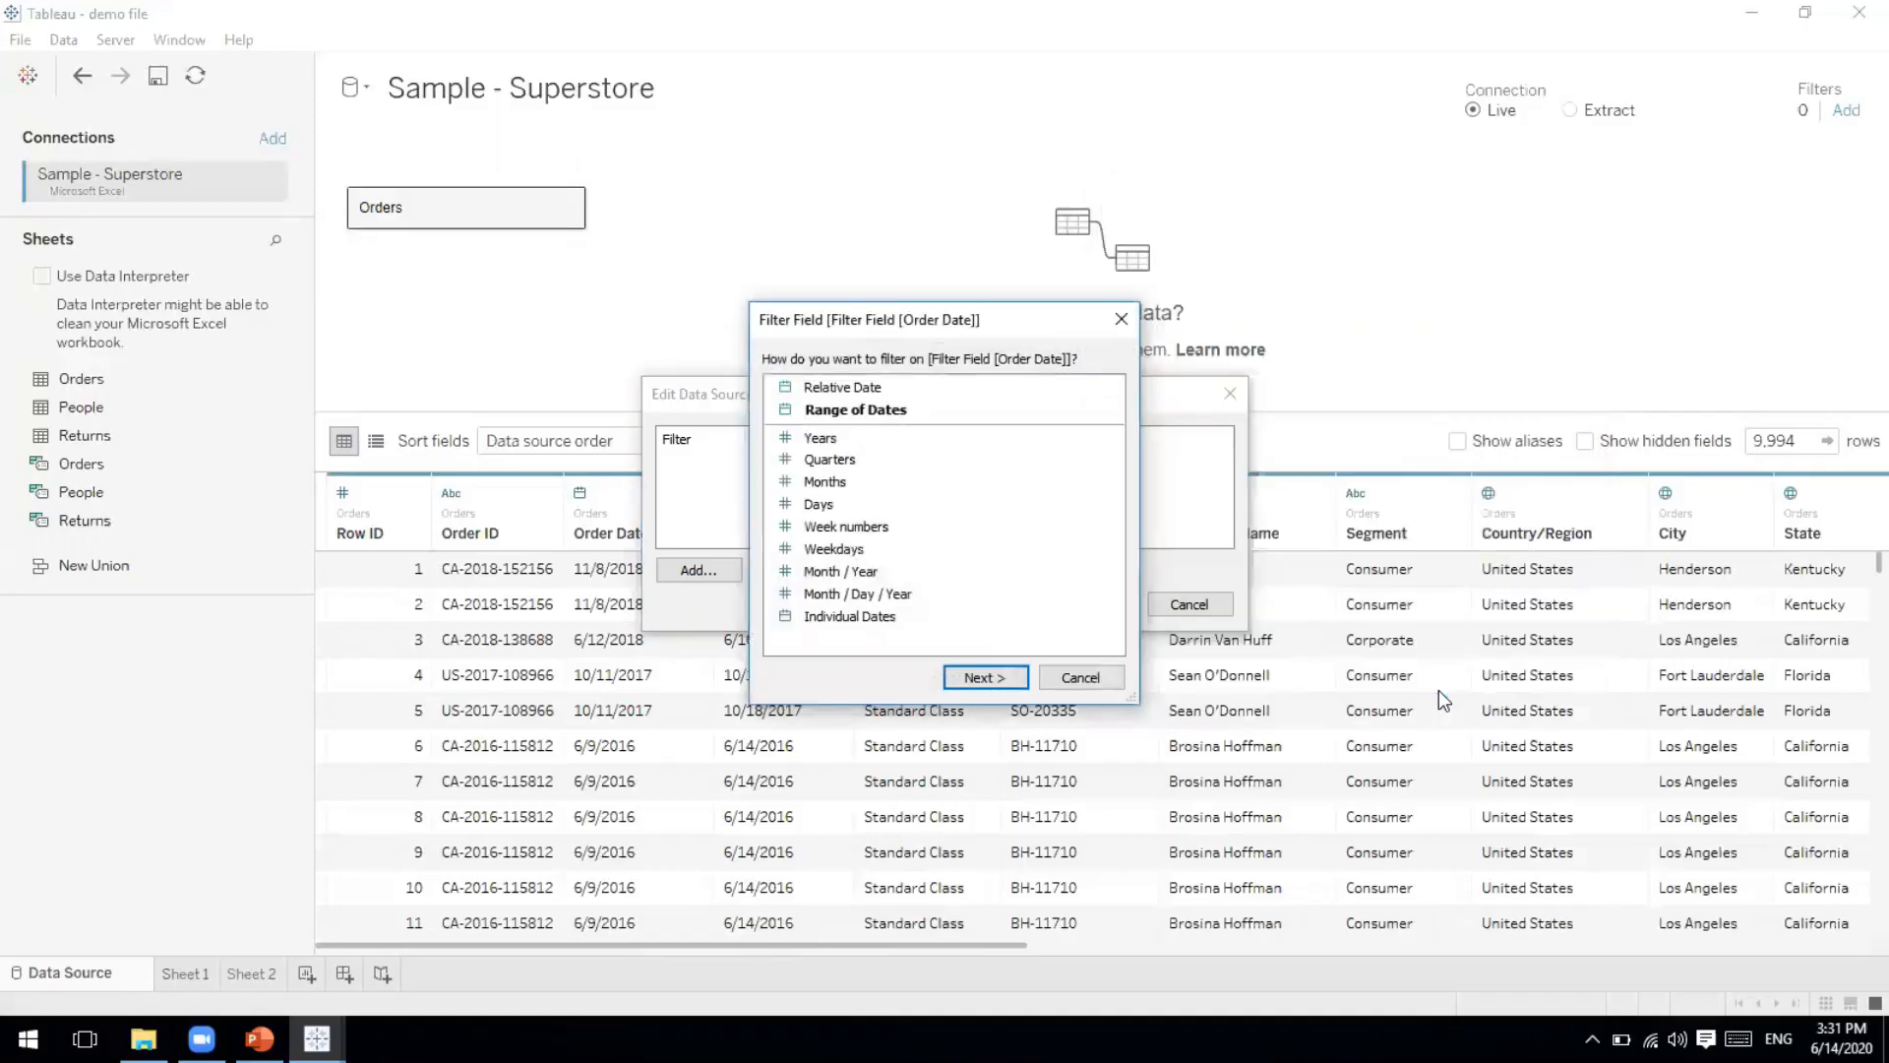
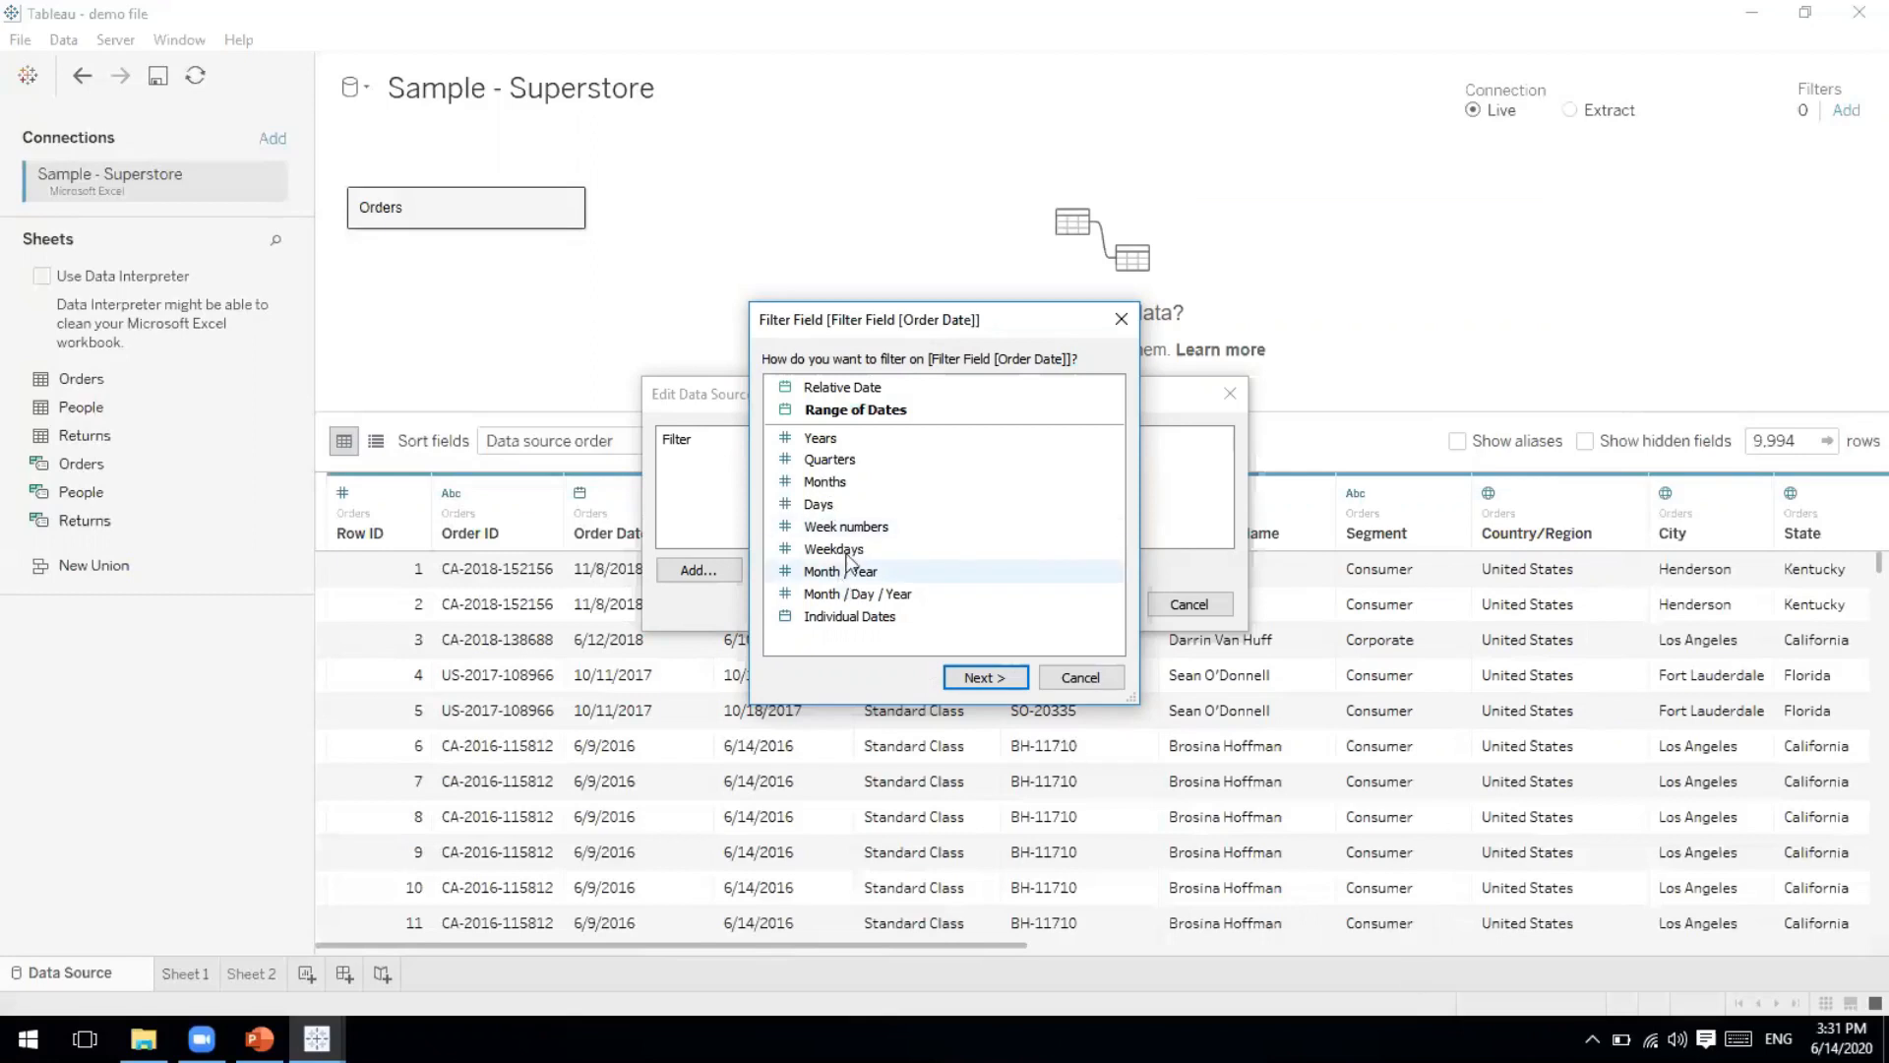
click(820, 441)
click(986, 677)
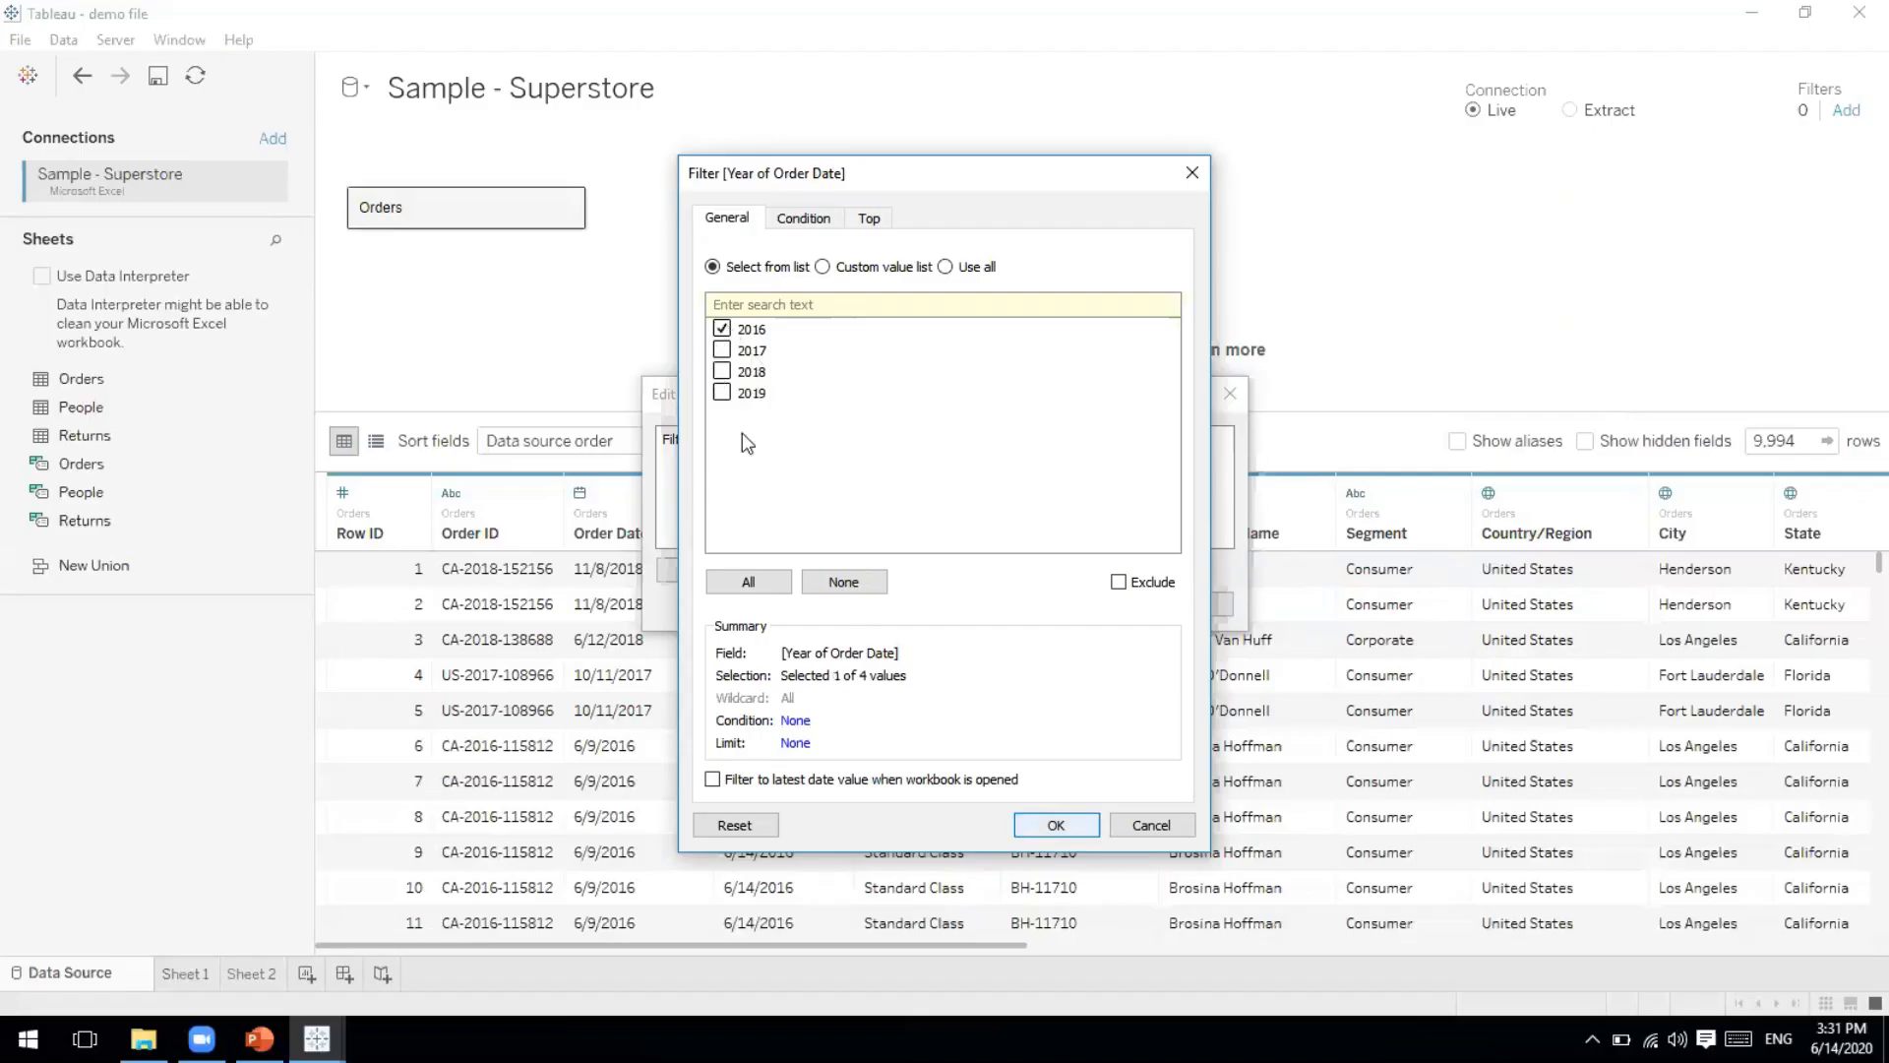
click(1056, 825)
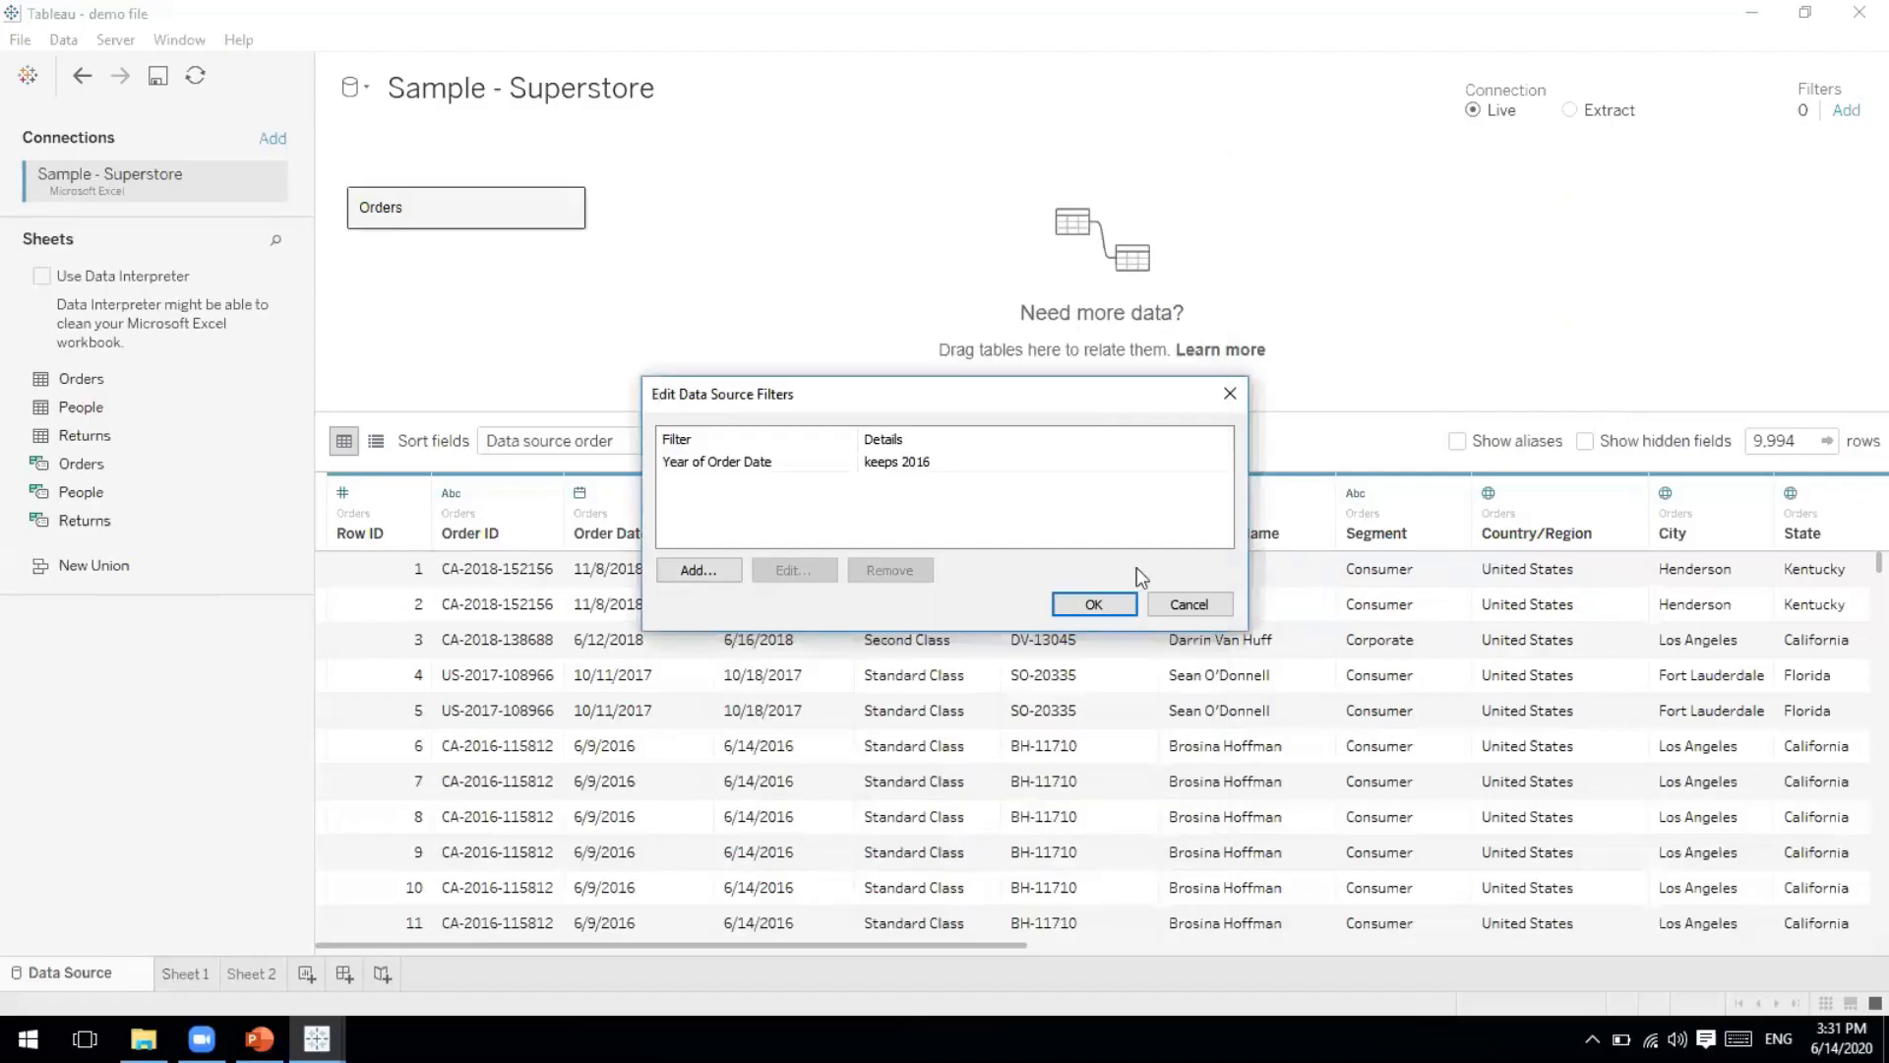
click(1095, 605)
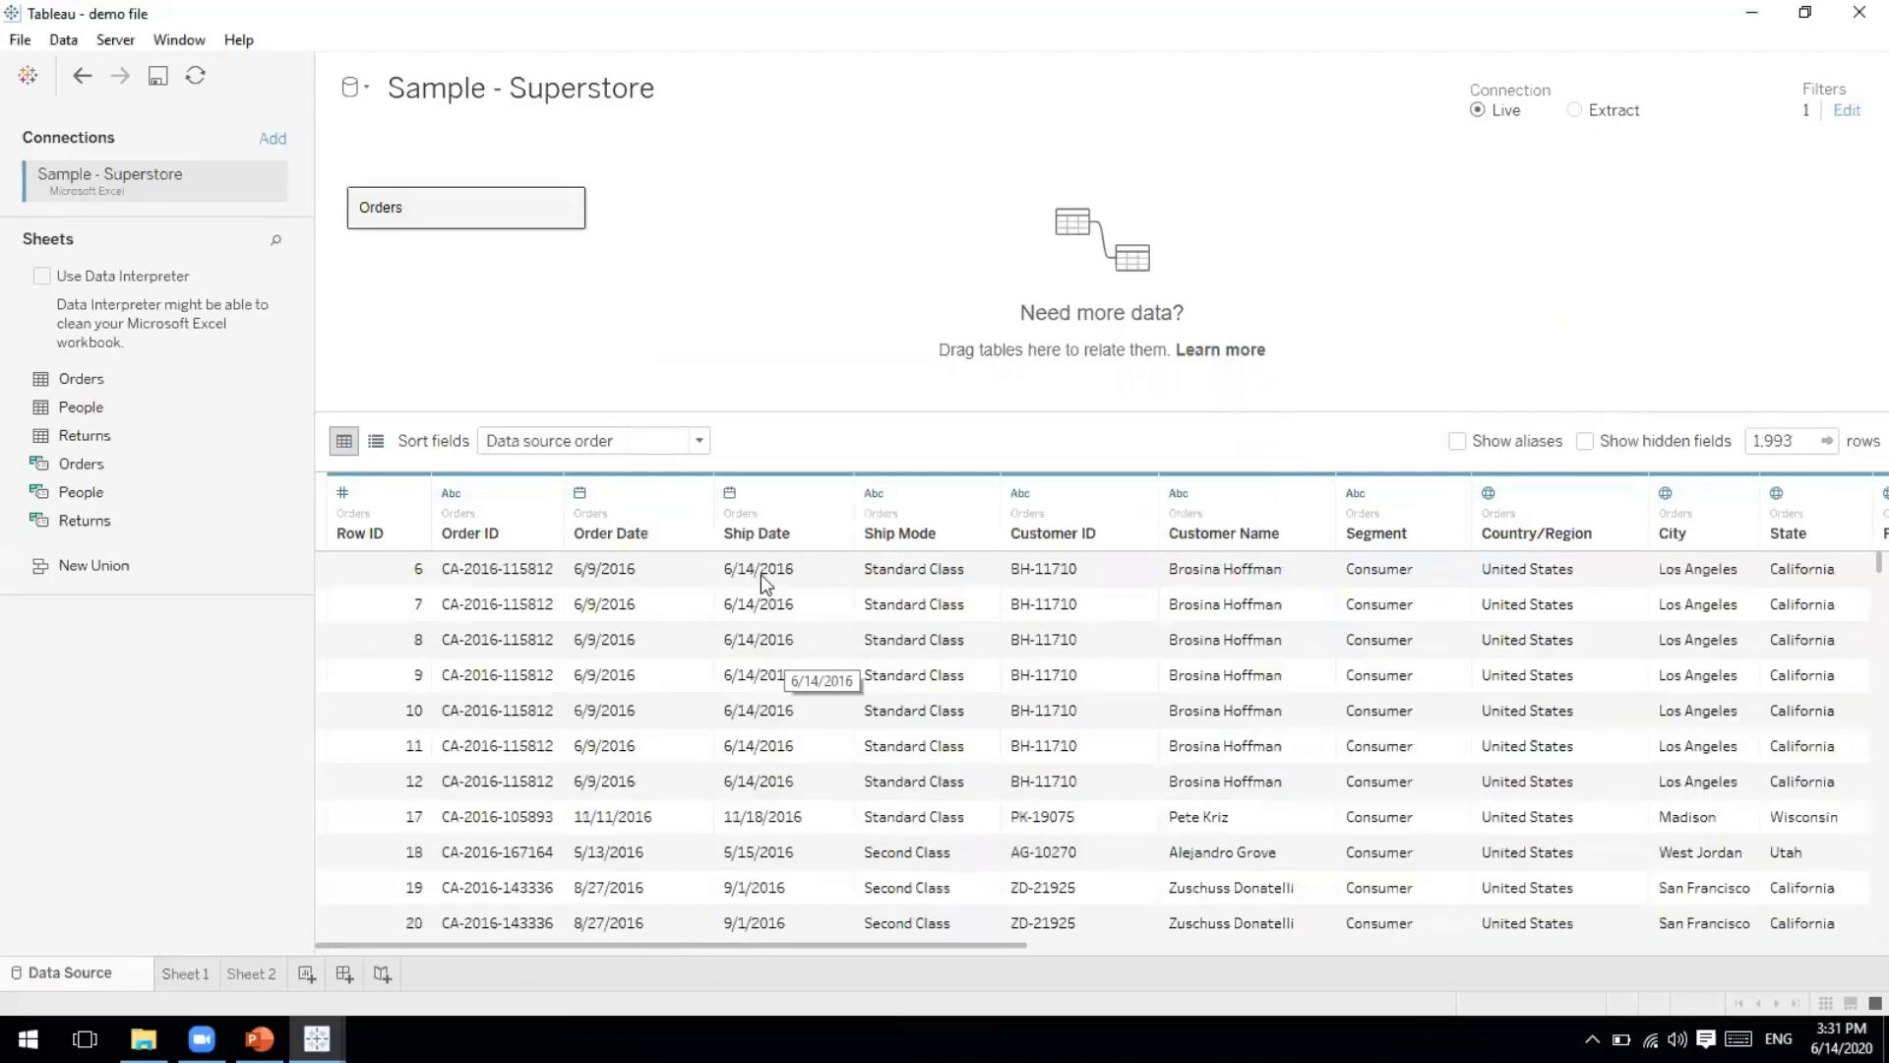
Check the filtered order rows on the data source page and the yearly Sales bar chart on Sheet 1.
scroll(759, 575, down, 3)
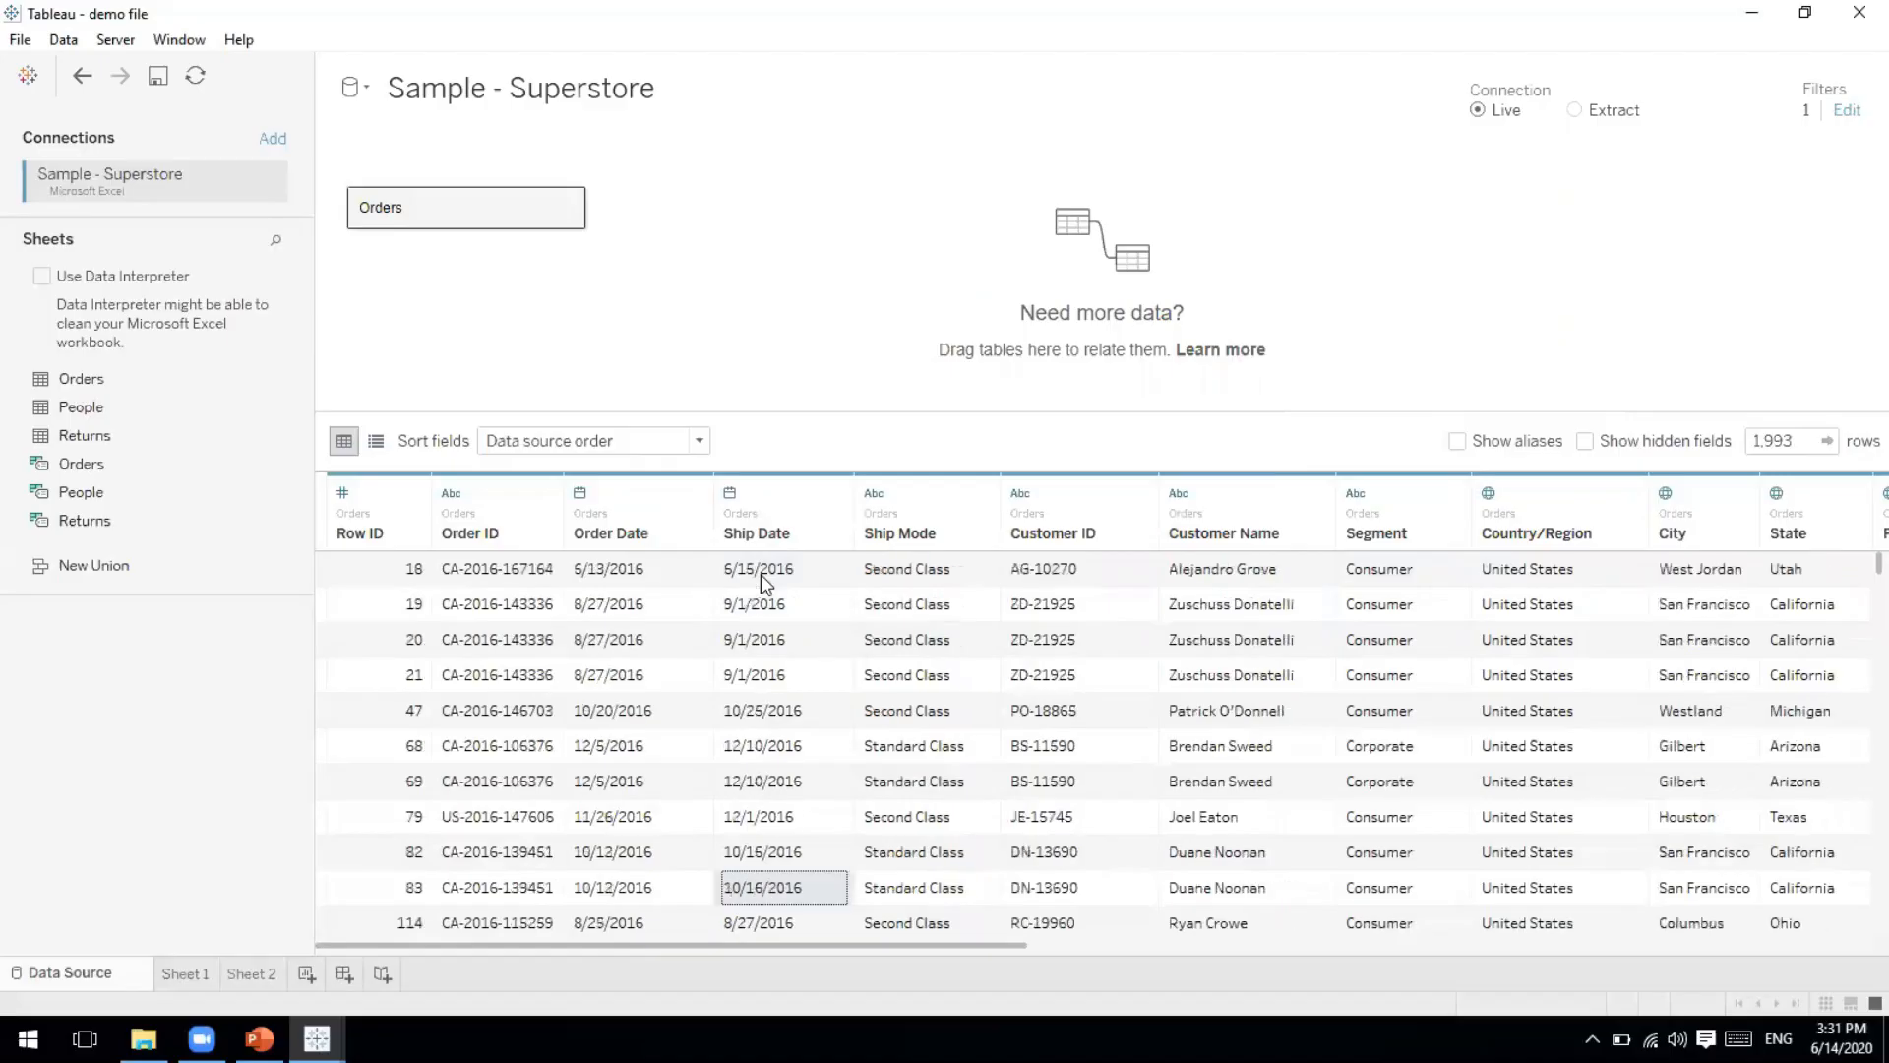
scroll(760, 574, down, 10)
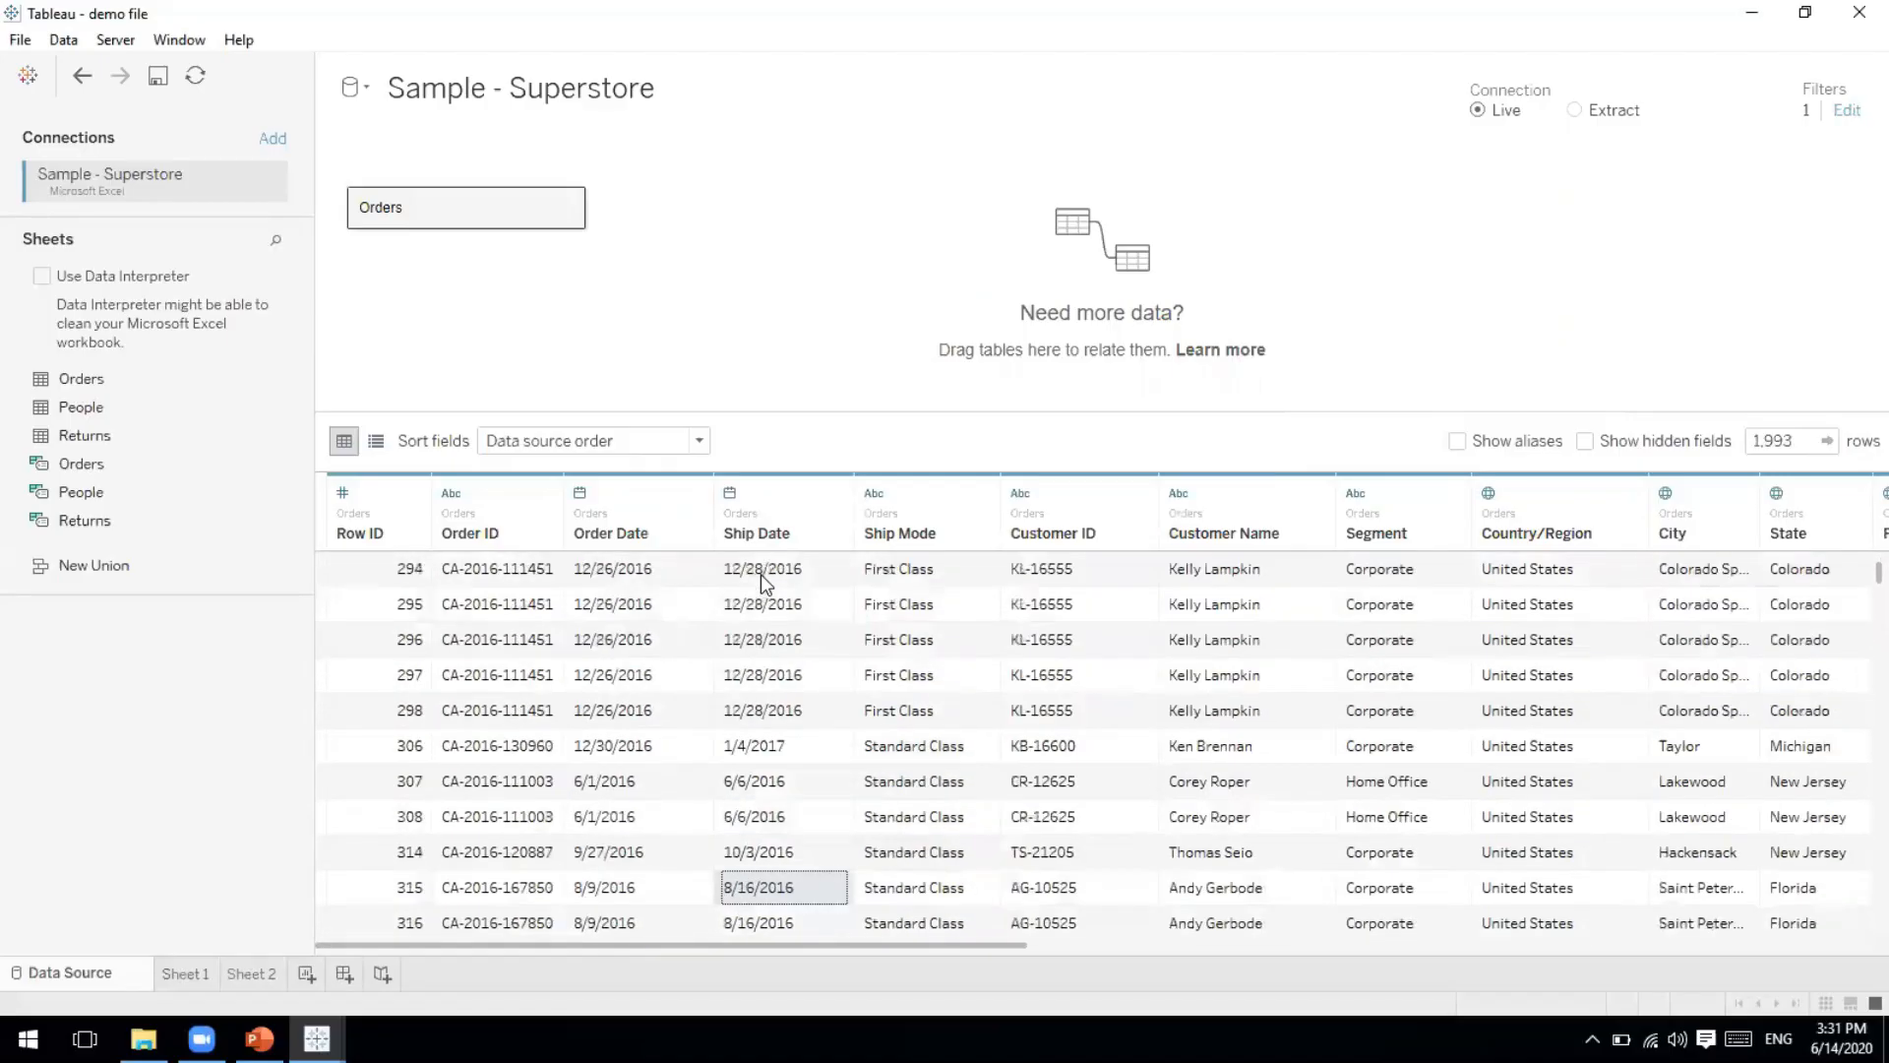
scroll(760, 575, down, 8)
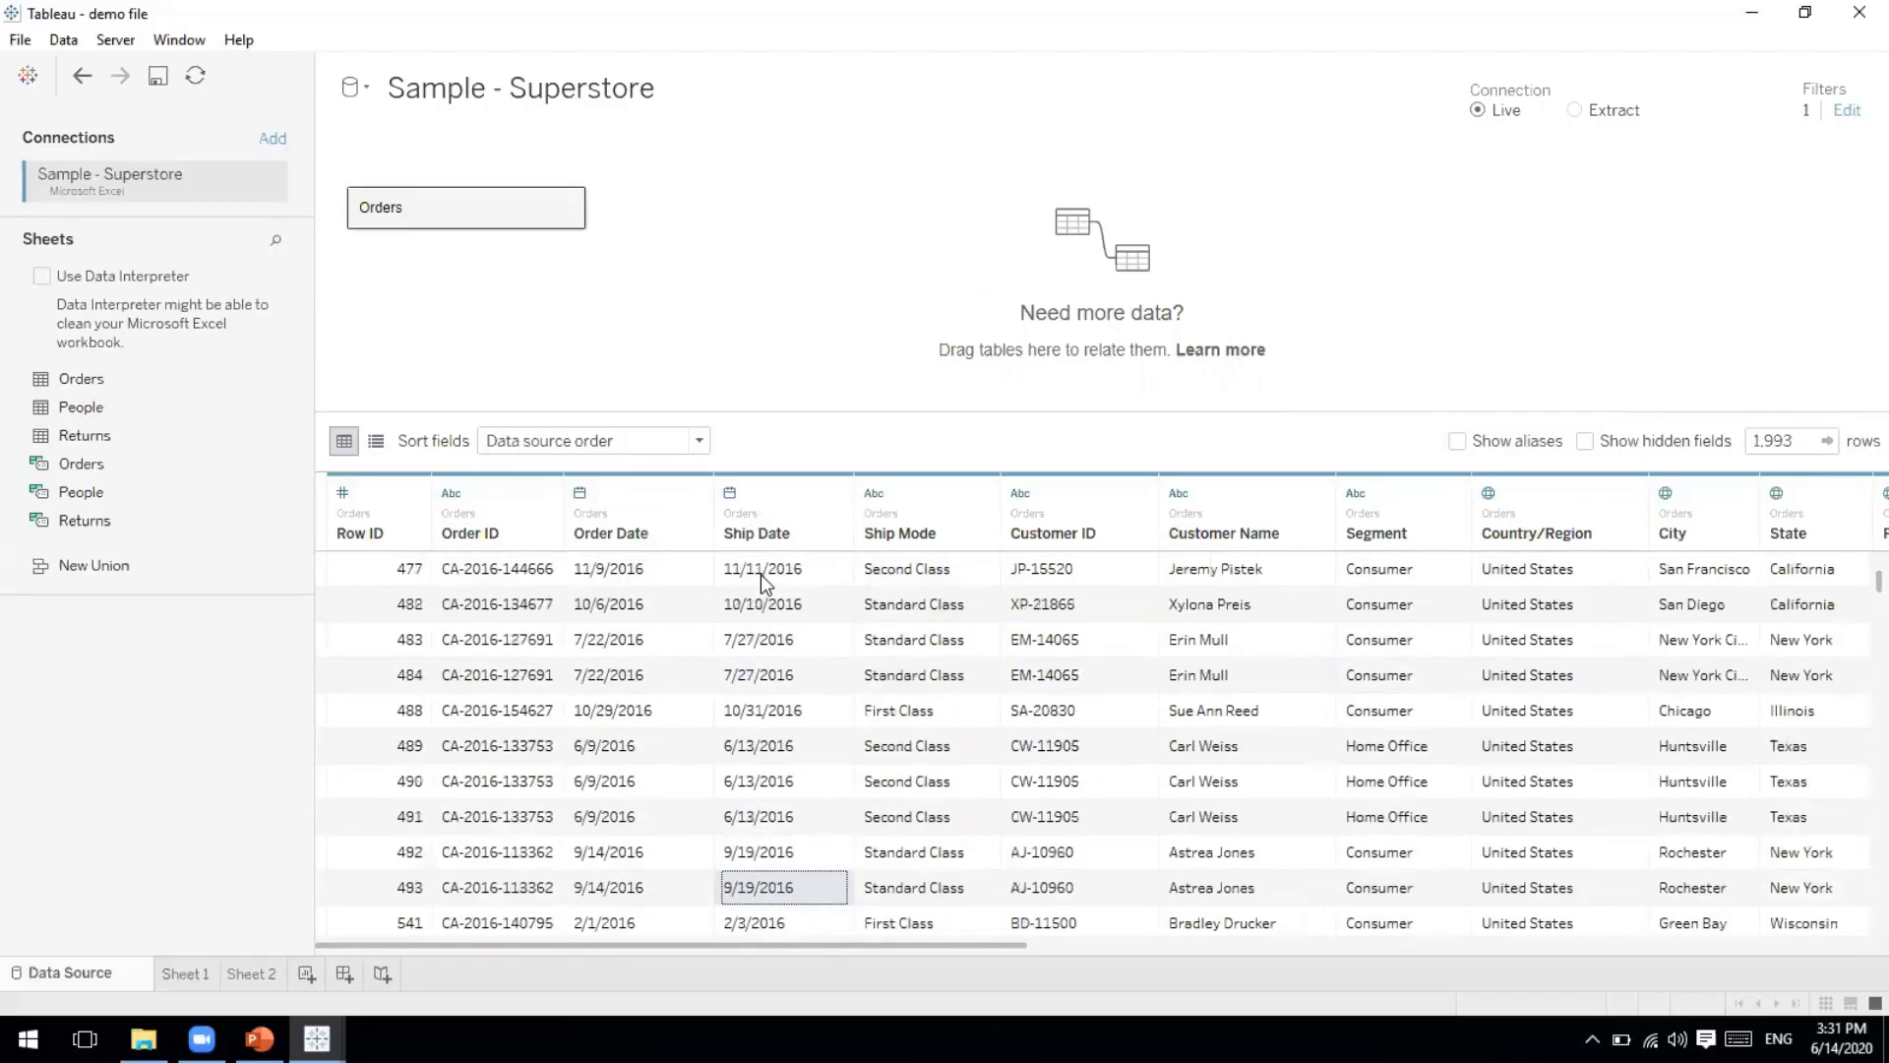
scroll(760, 575, down, 2)
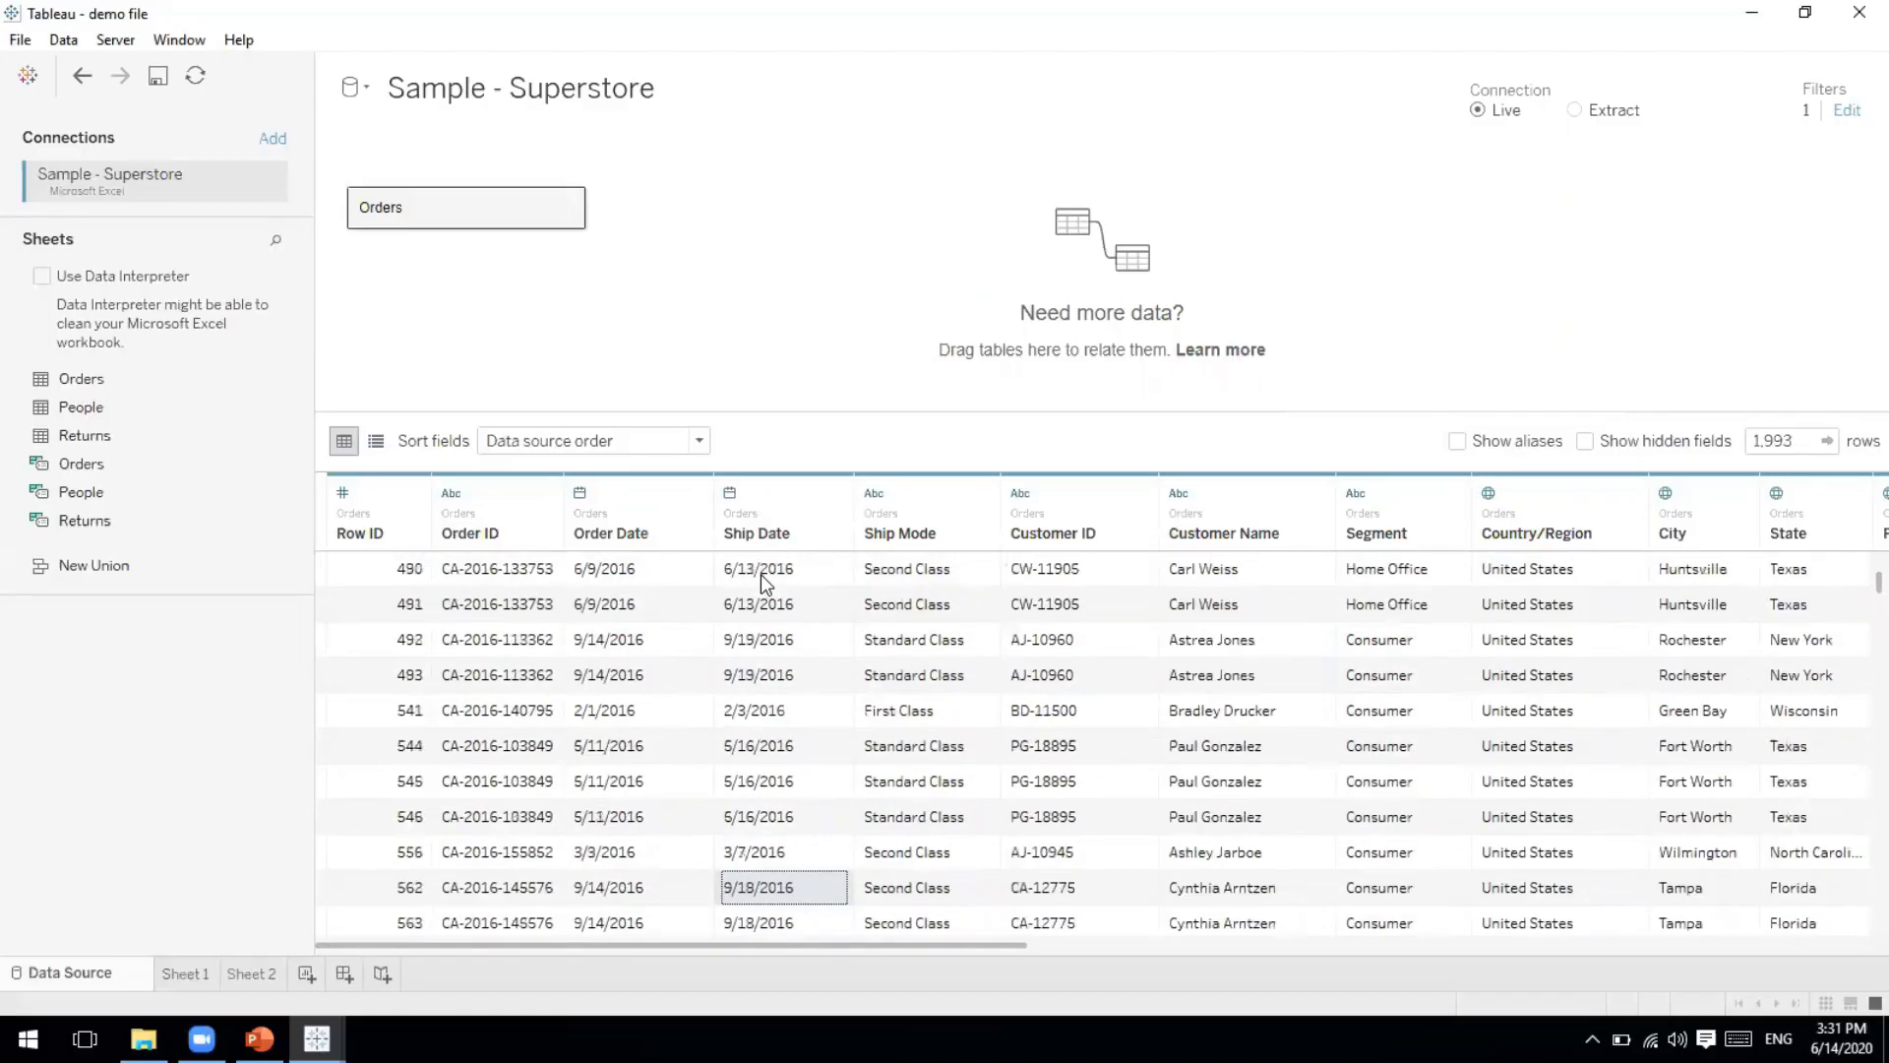
click(189, 968)
mouse_move(644, 743)
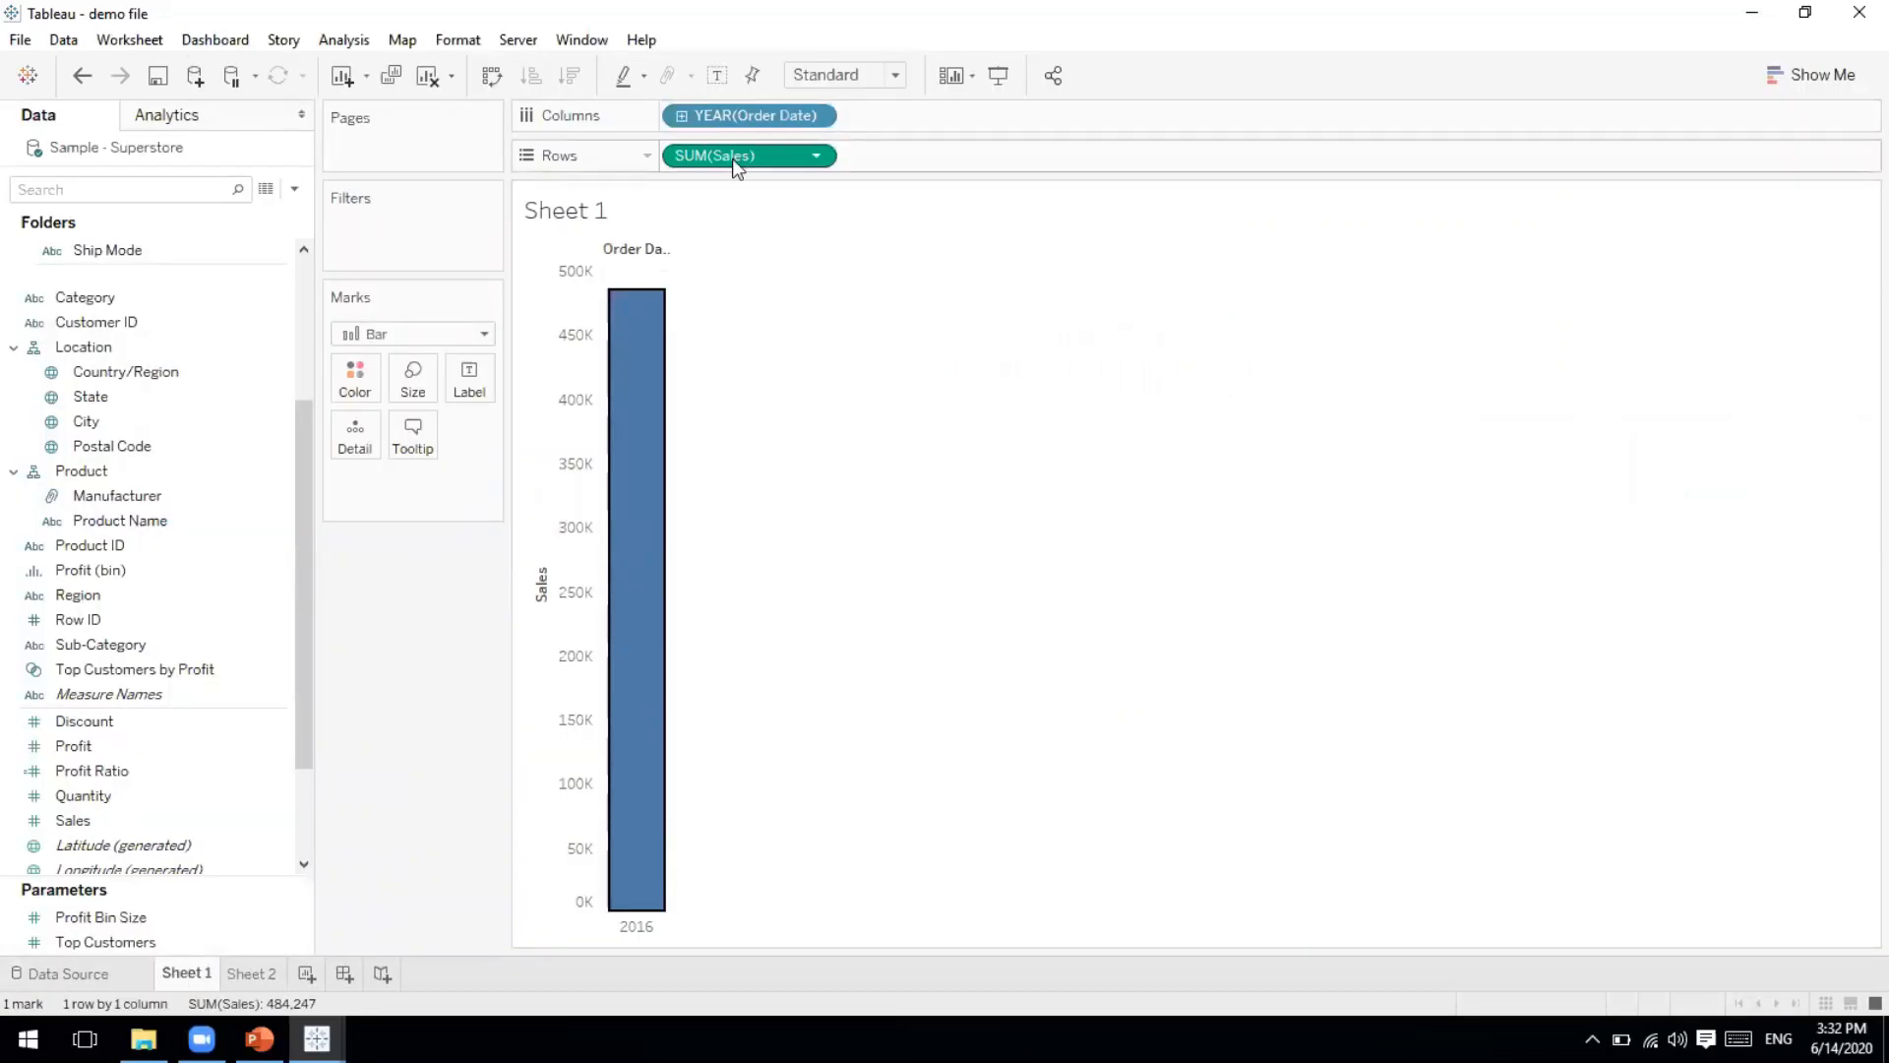
Clear Sheet 1 by removing SUM(Sales) from rows and YEAR(Order Date) from columns.
drag(732, 158, 449, 630)
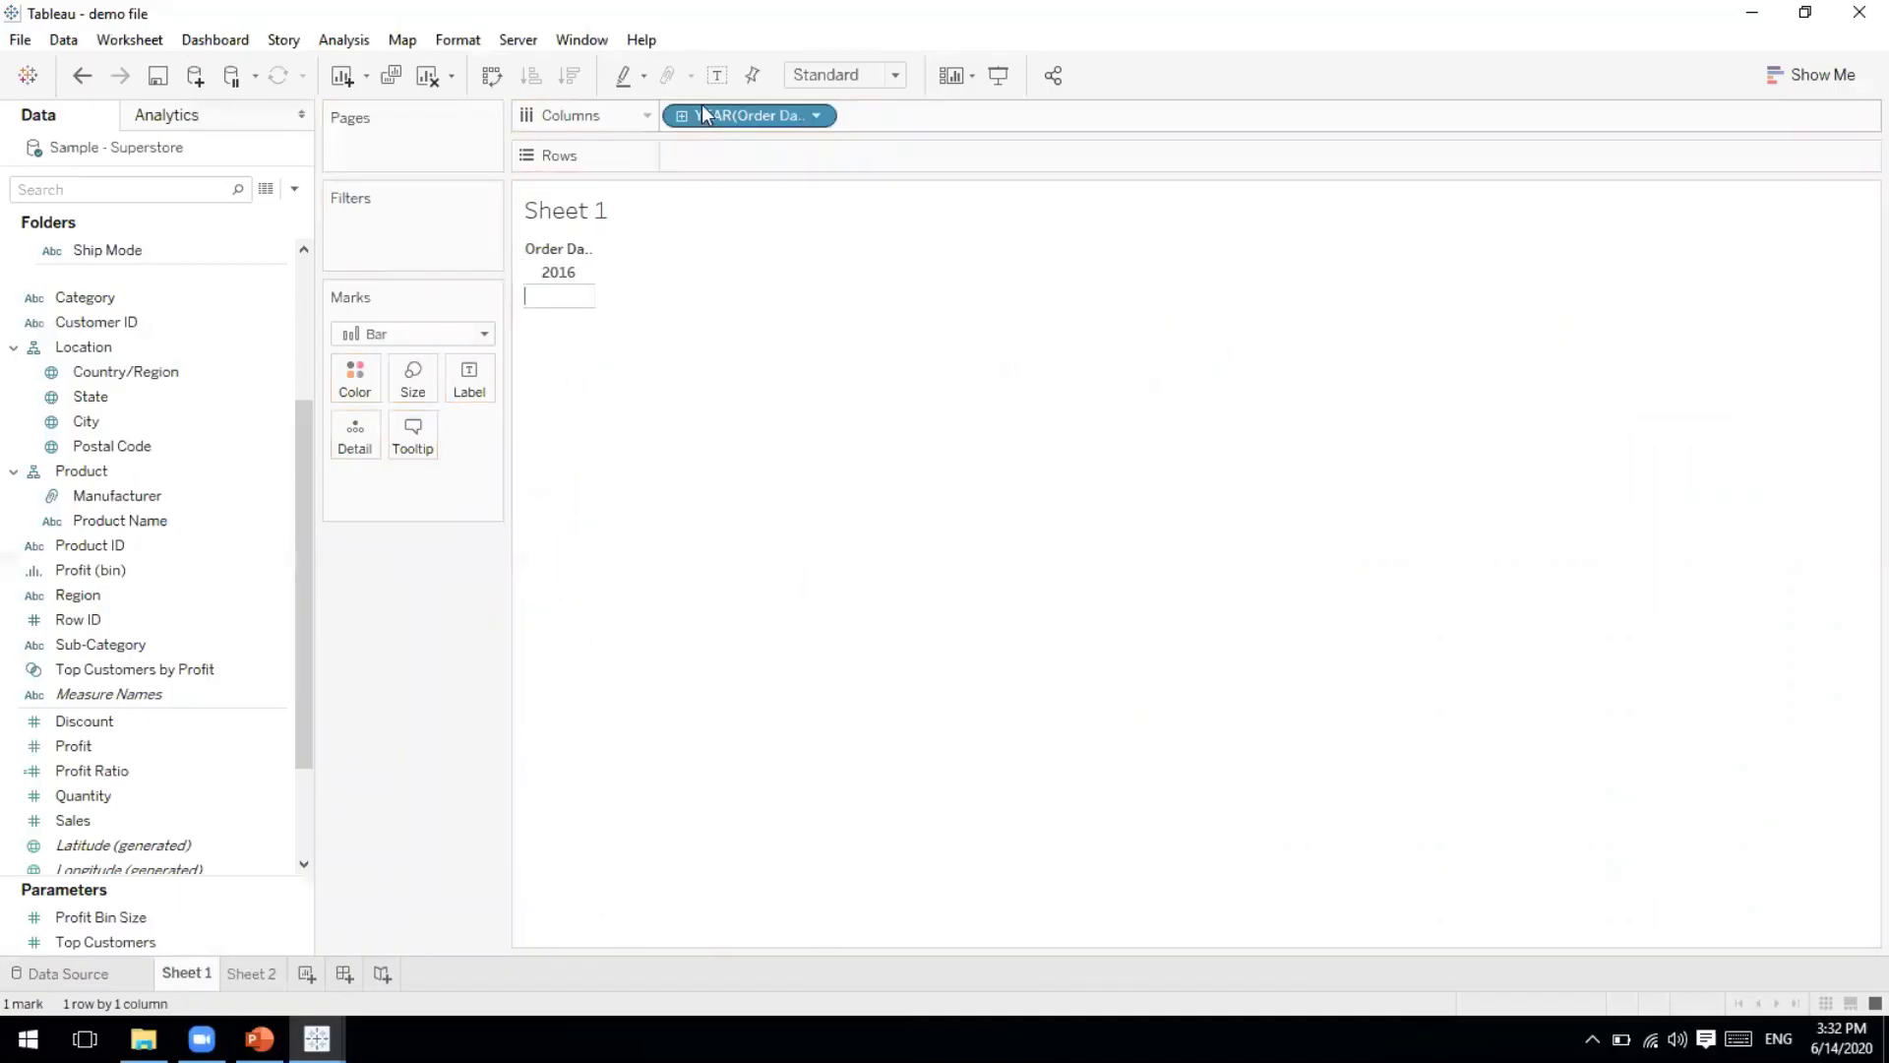
drag(701, 114, 358, 661)
click(168, 495)
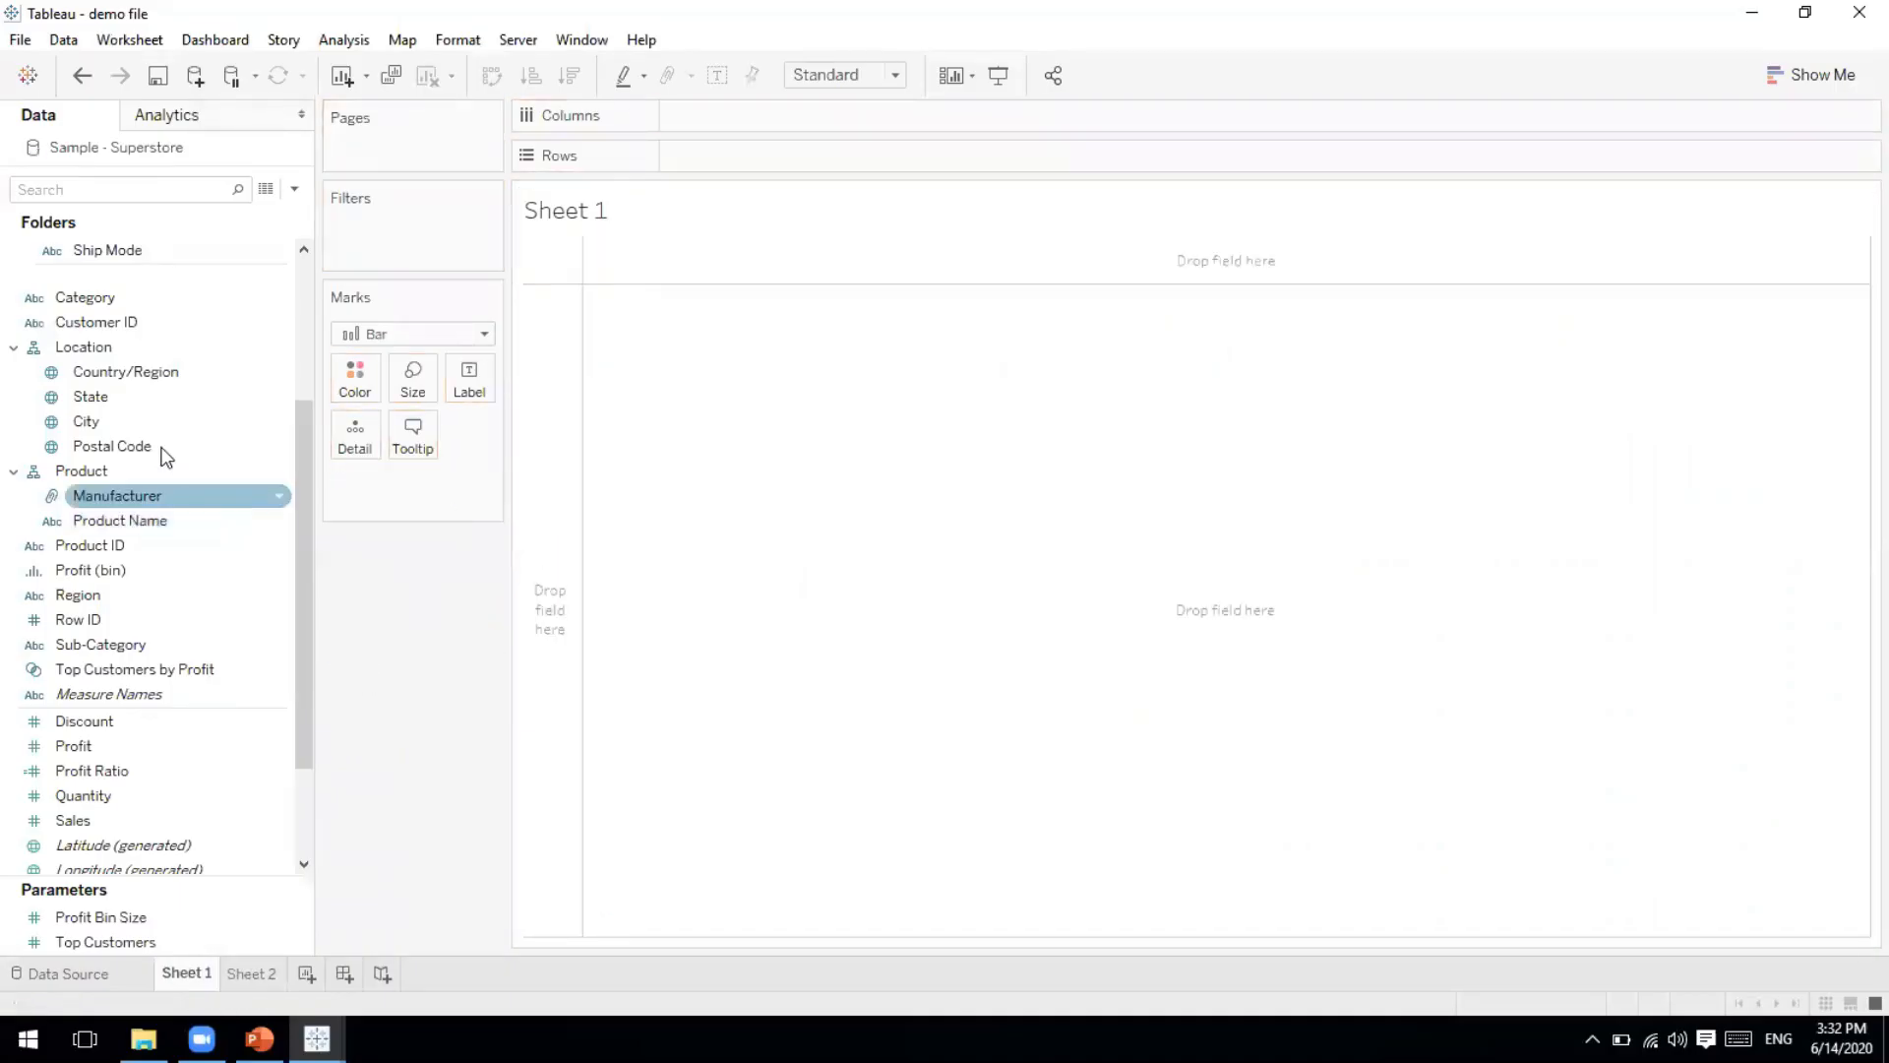
Try plotting State on Sheet 1 as a map, and remove the generated Latitude and Longitude fields.
drag(93, 398, 782, 379)
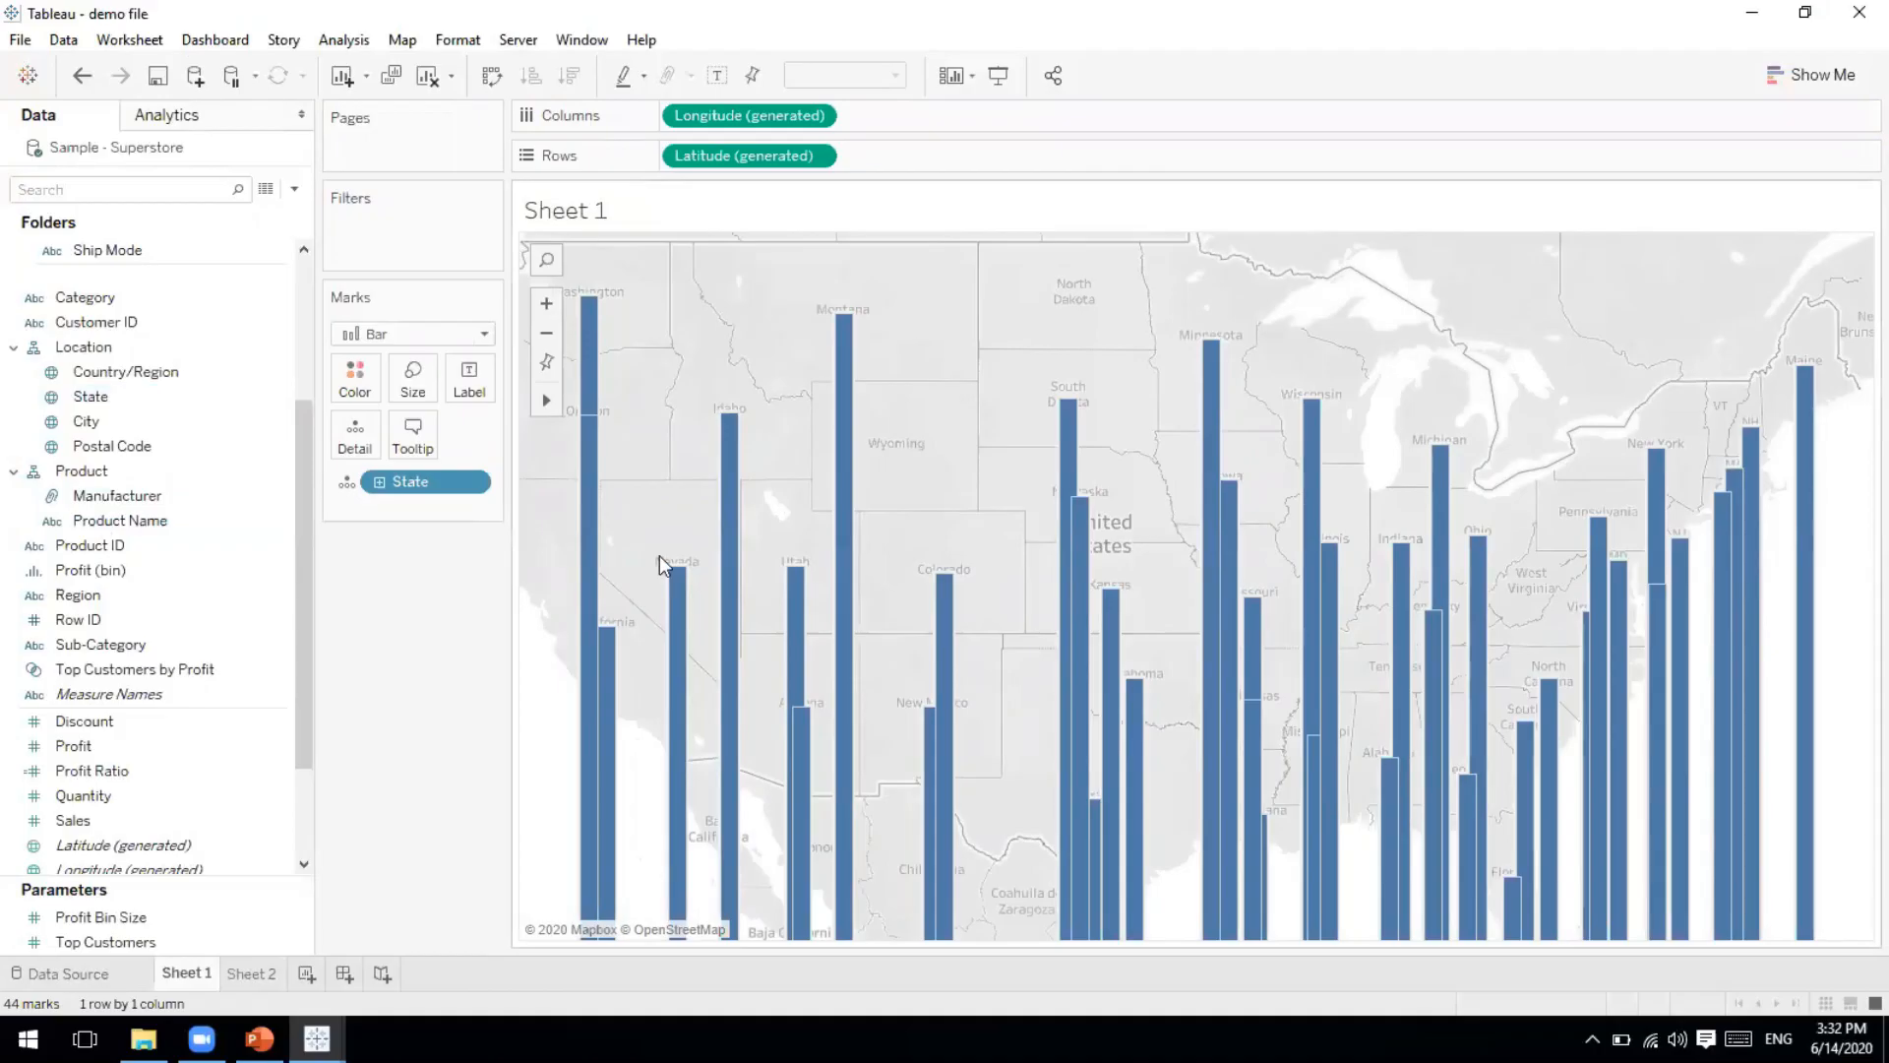
drag(700, 154, 445, 604)
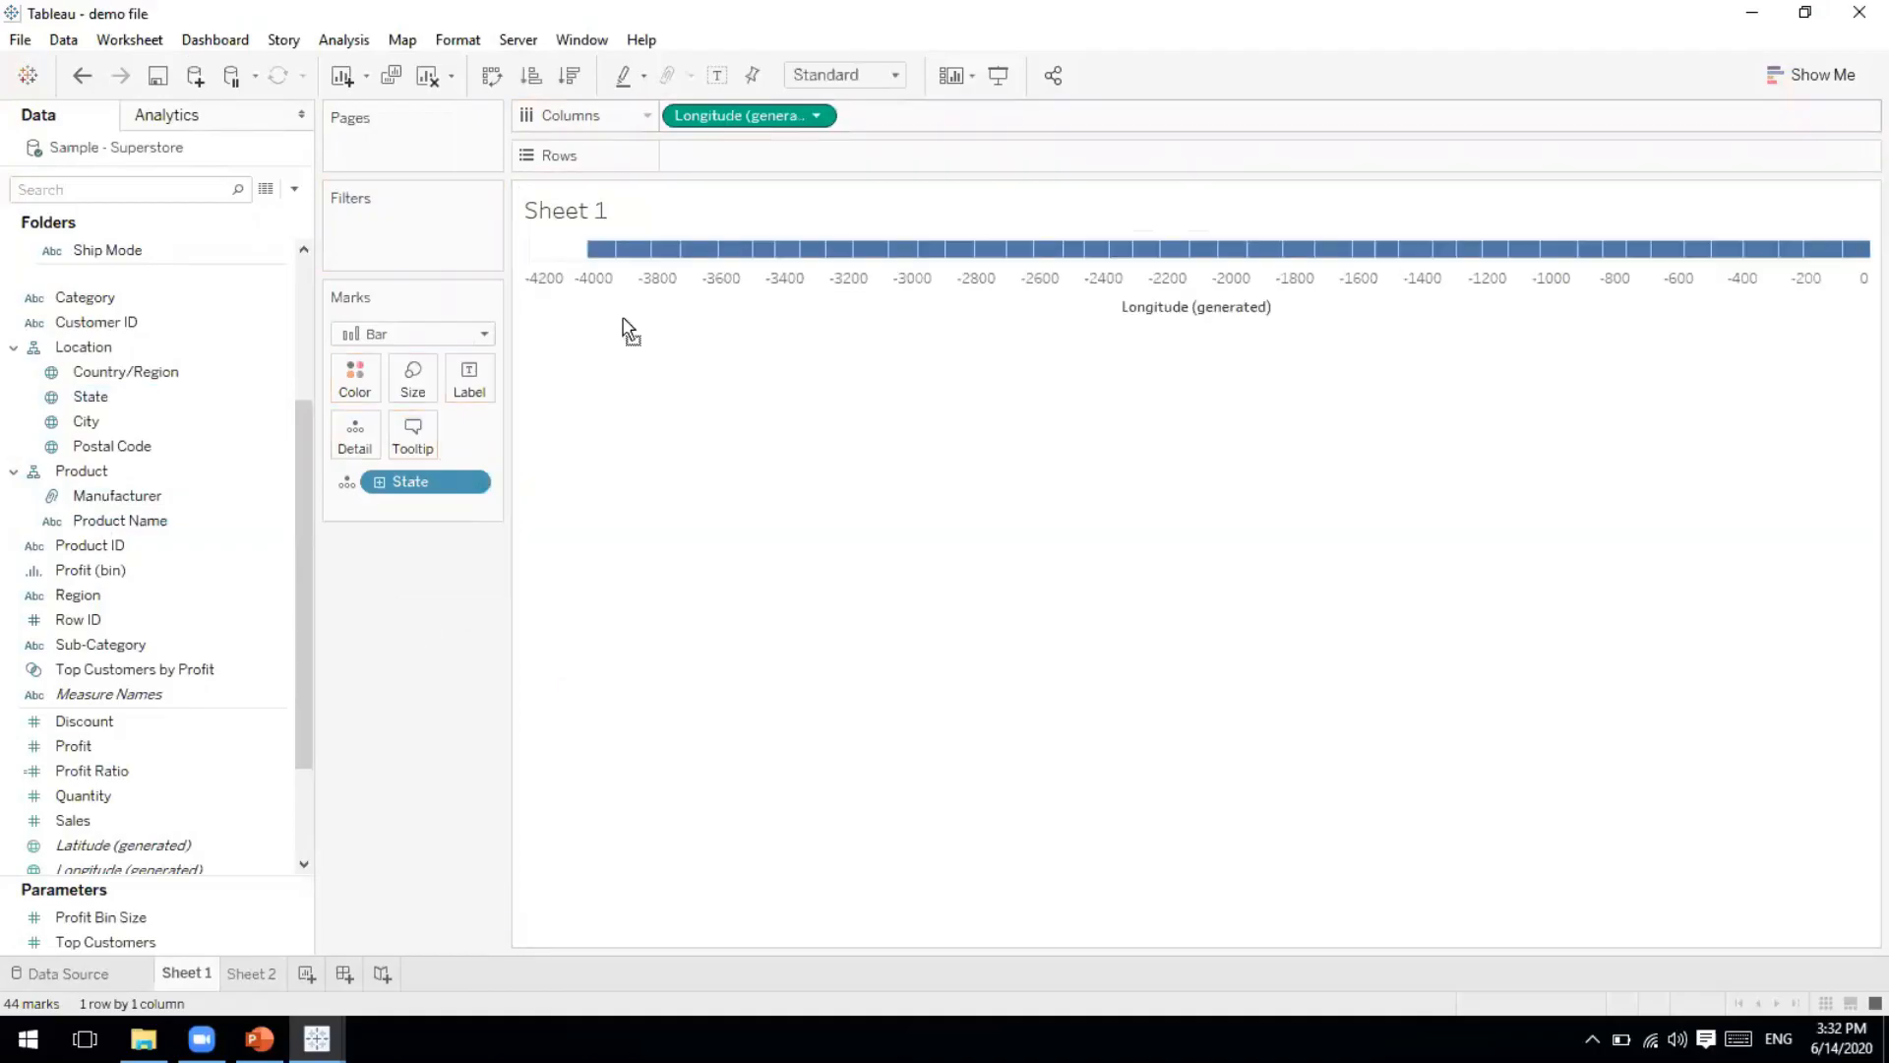
drag(748, 115, 292, 797)
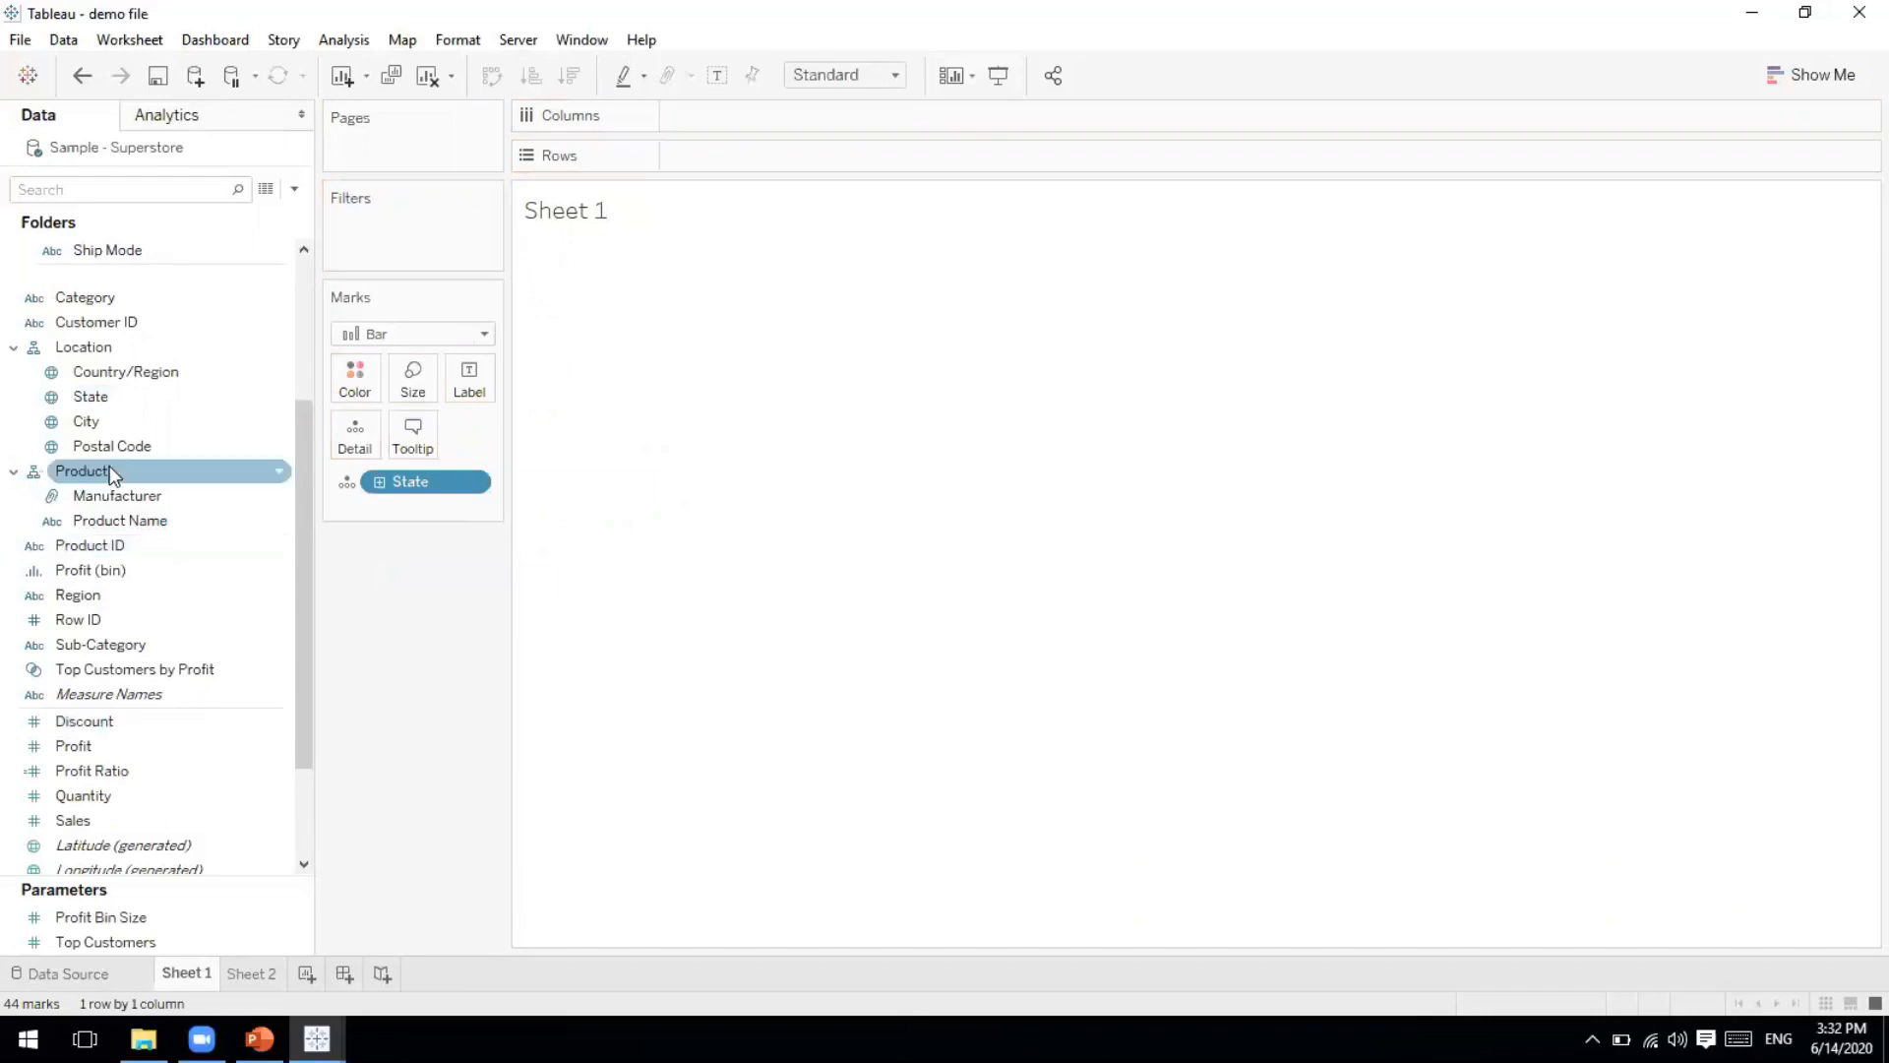
Assign the State/Province geographic role to the State field.
click(81, 400)
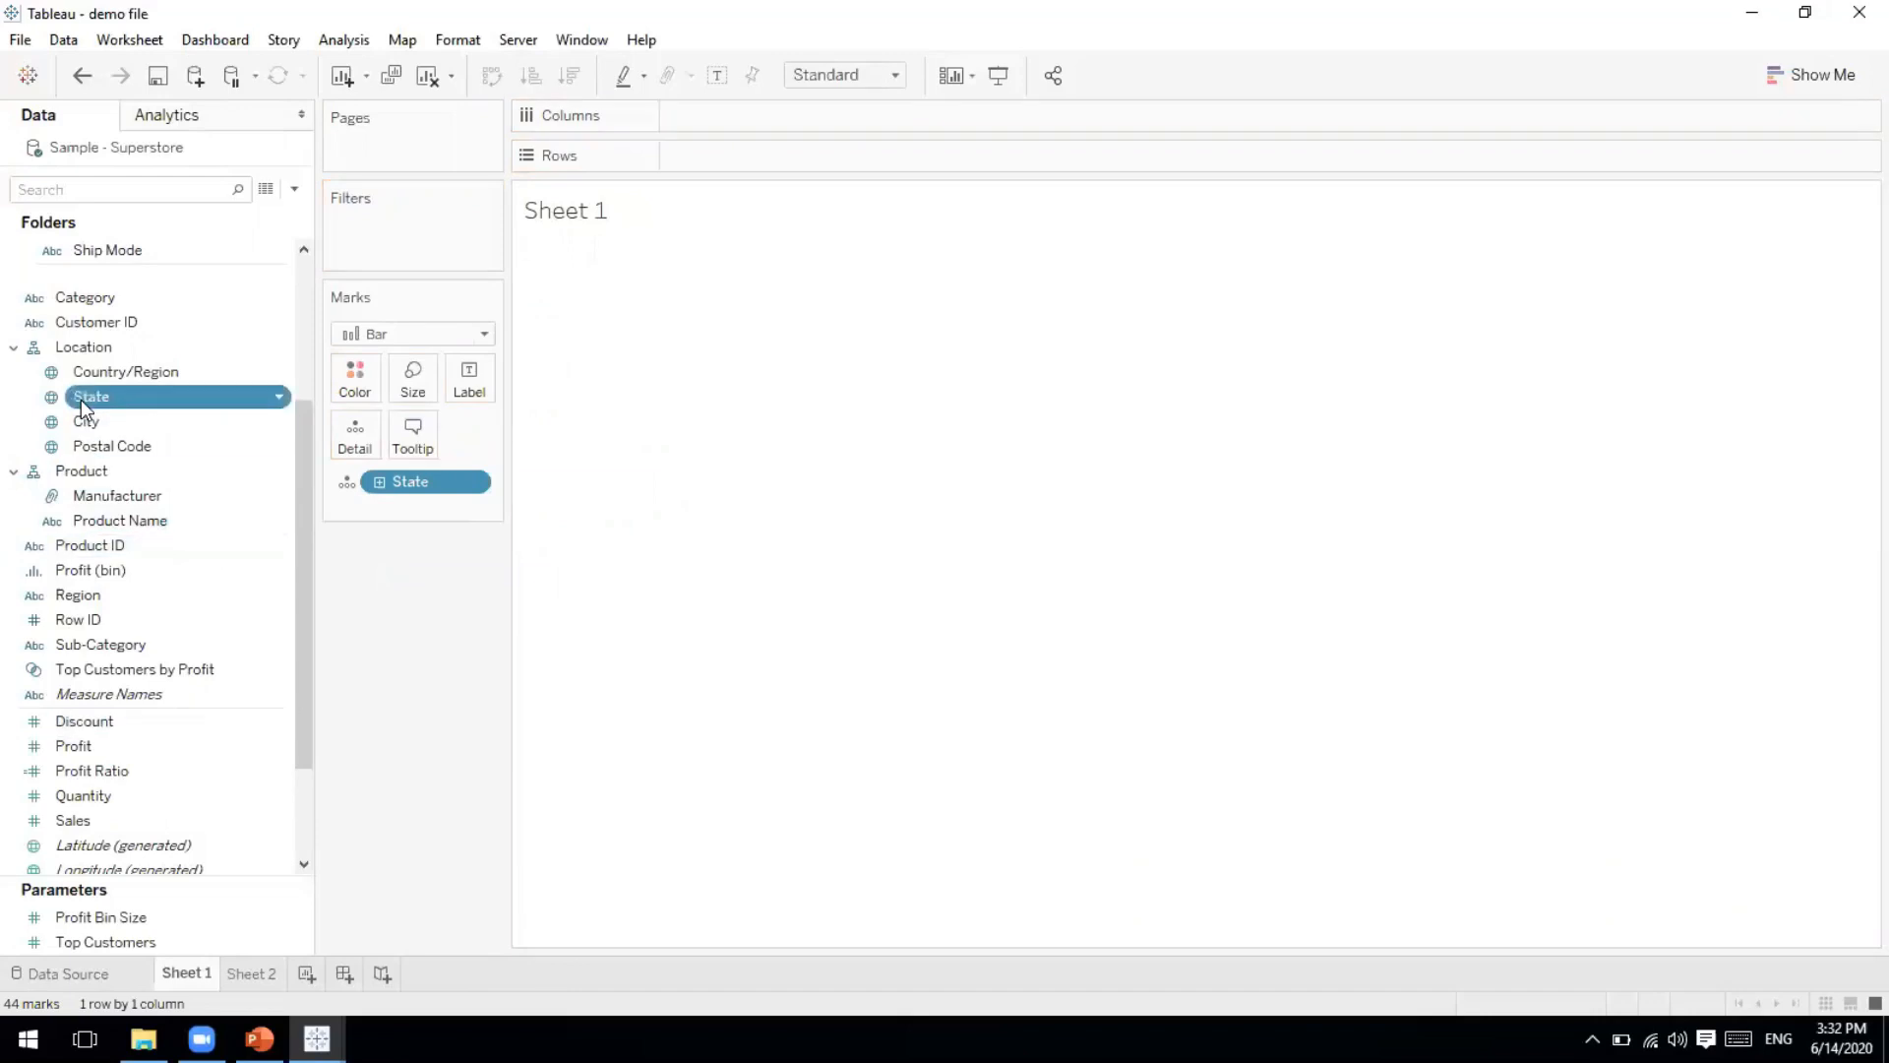
right_click(81, 399)
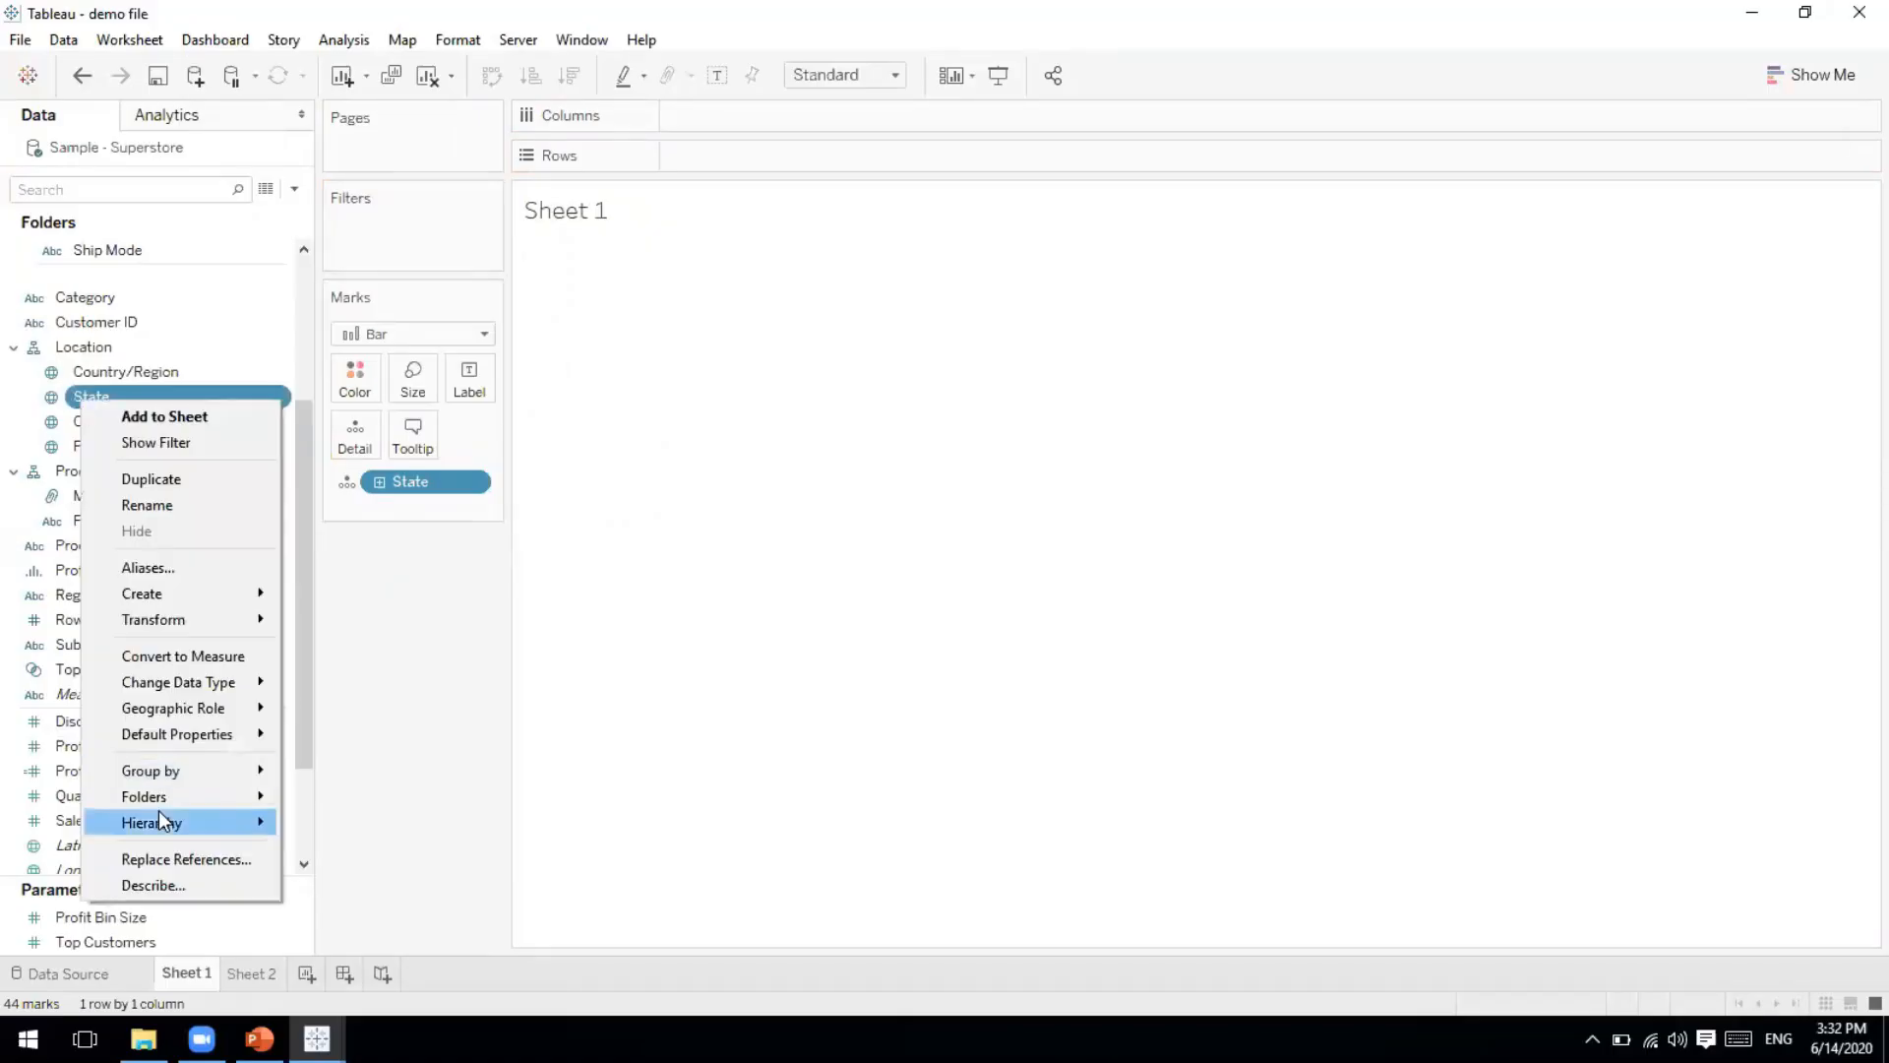
mouse_move(156, 770)
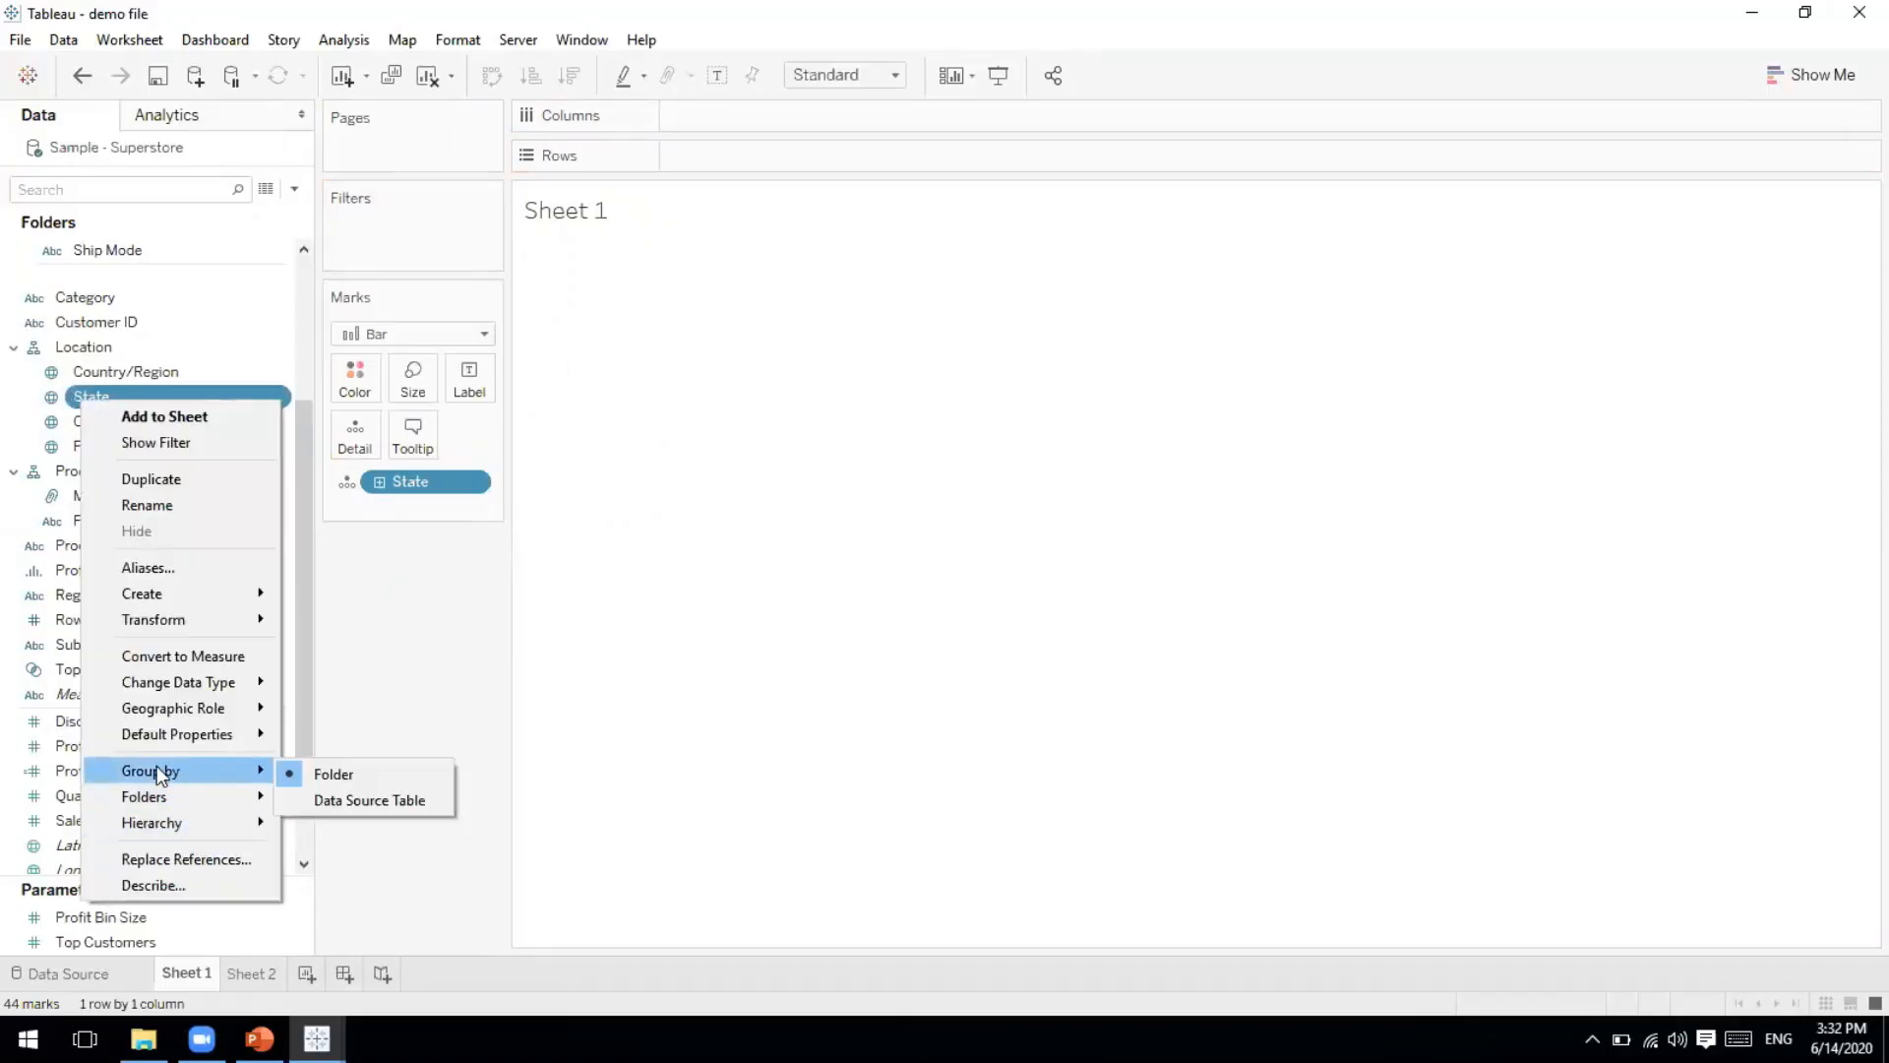
mouse_move(169, 711)
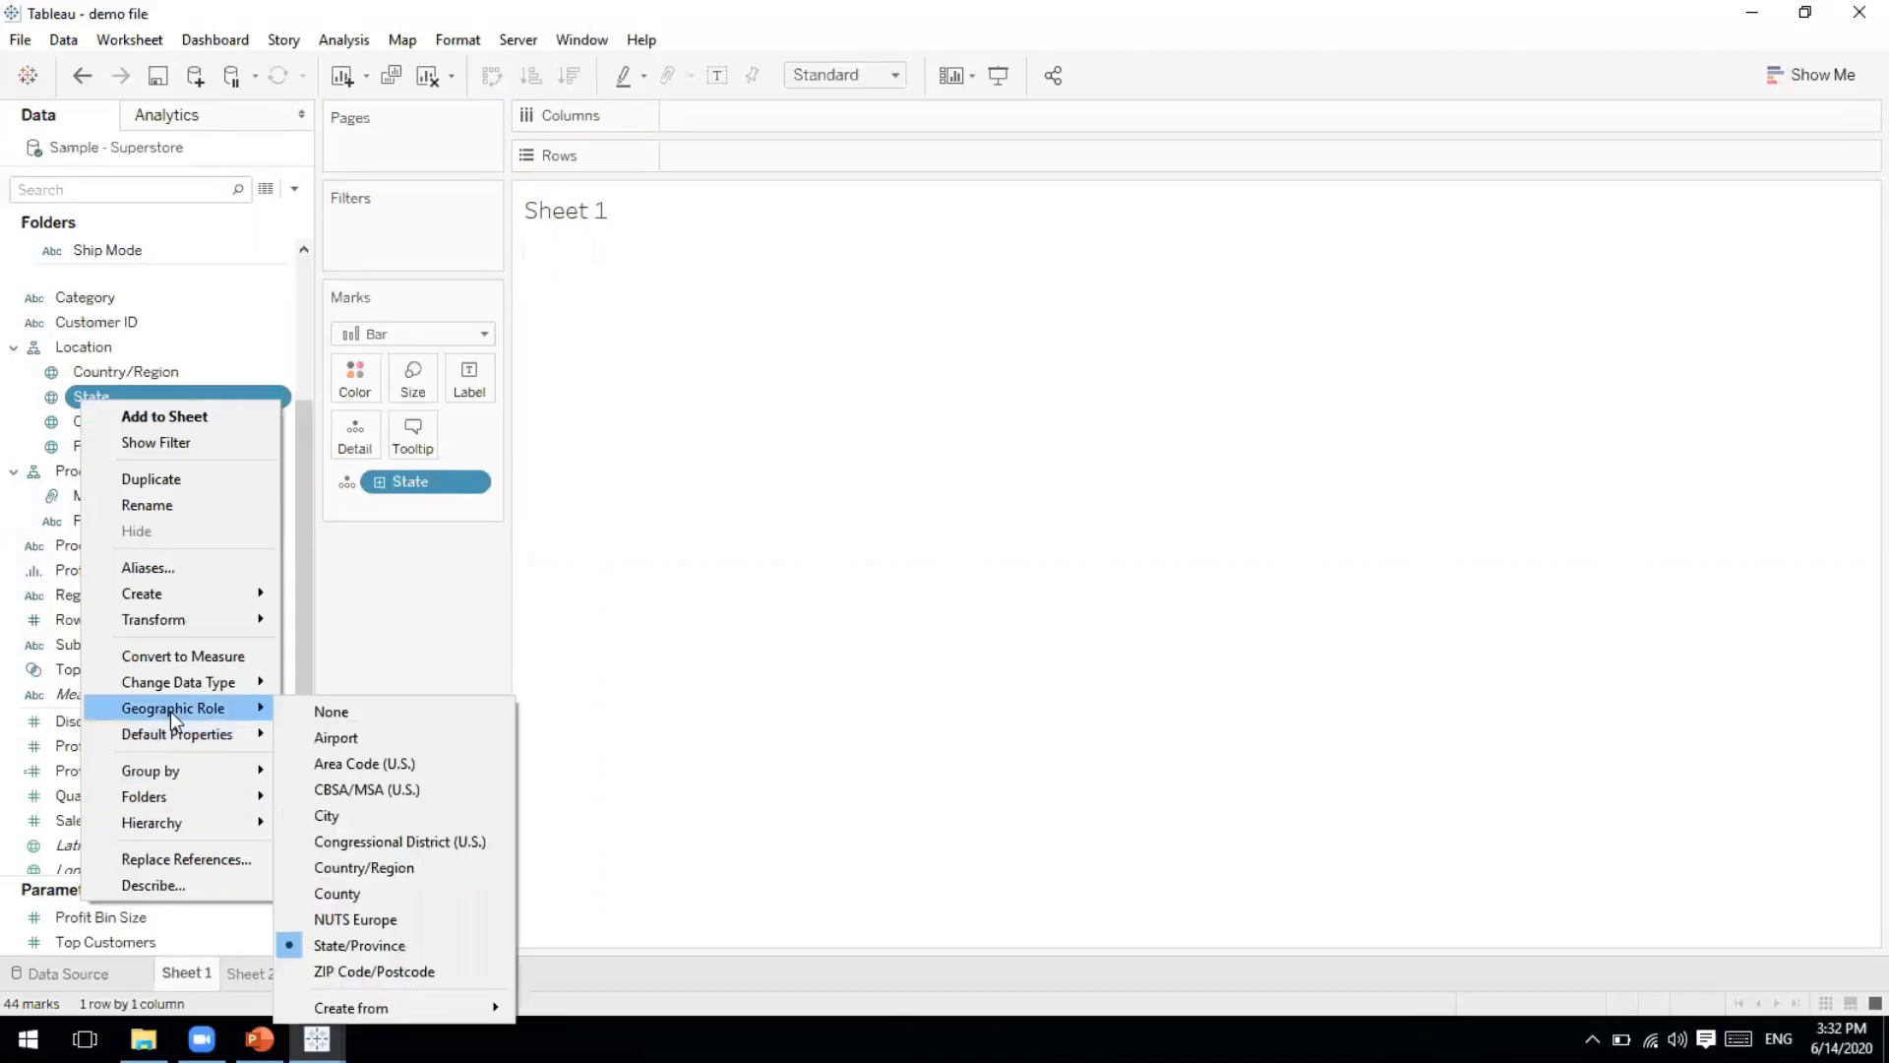
click(345, 945)
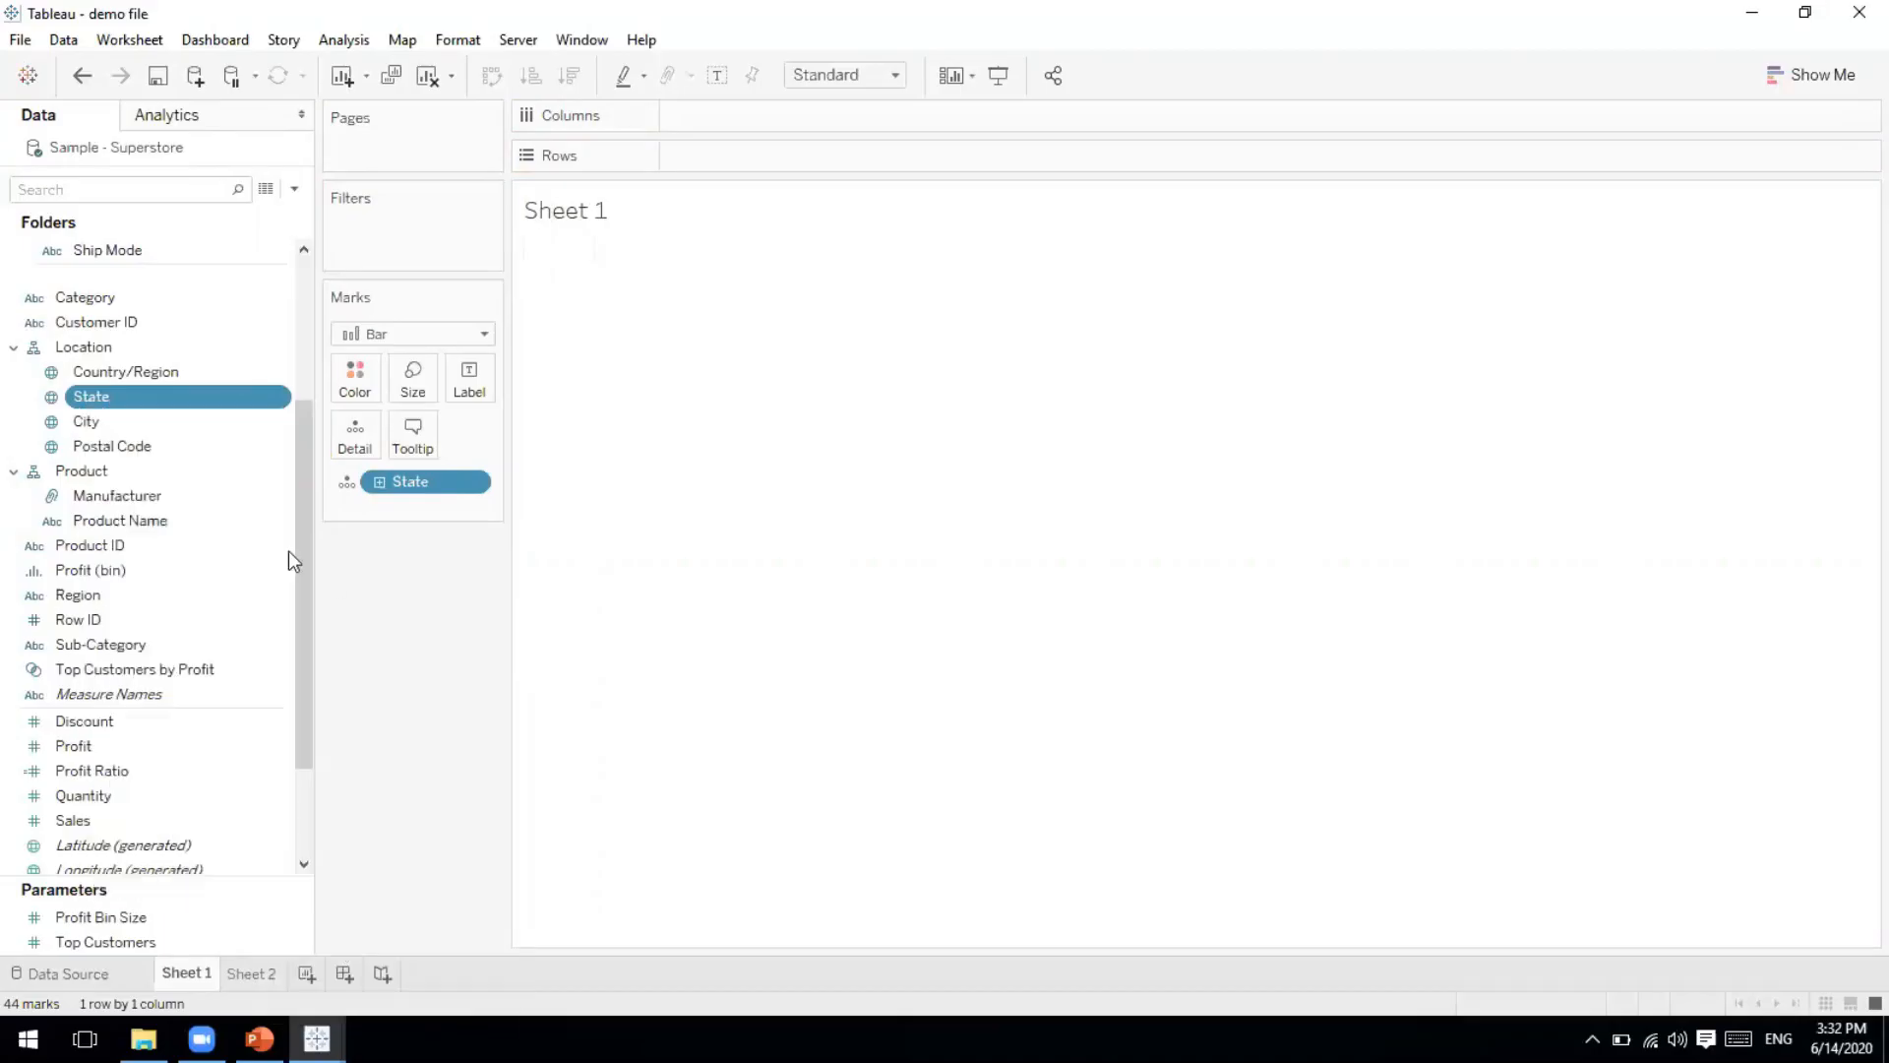
Try to add the Location hierarchy and its Country/Region field to the Sheet 1 view, collapsing the Product hierarchy.
click(104, 378)
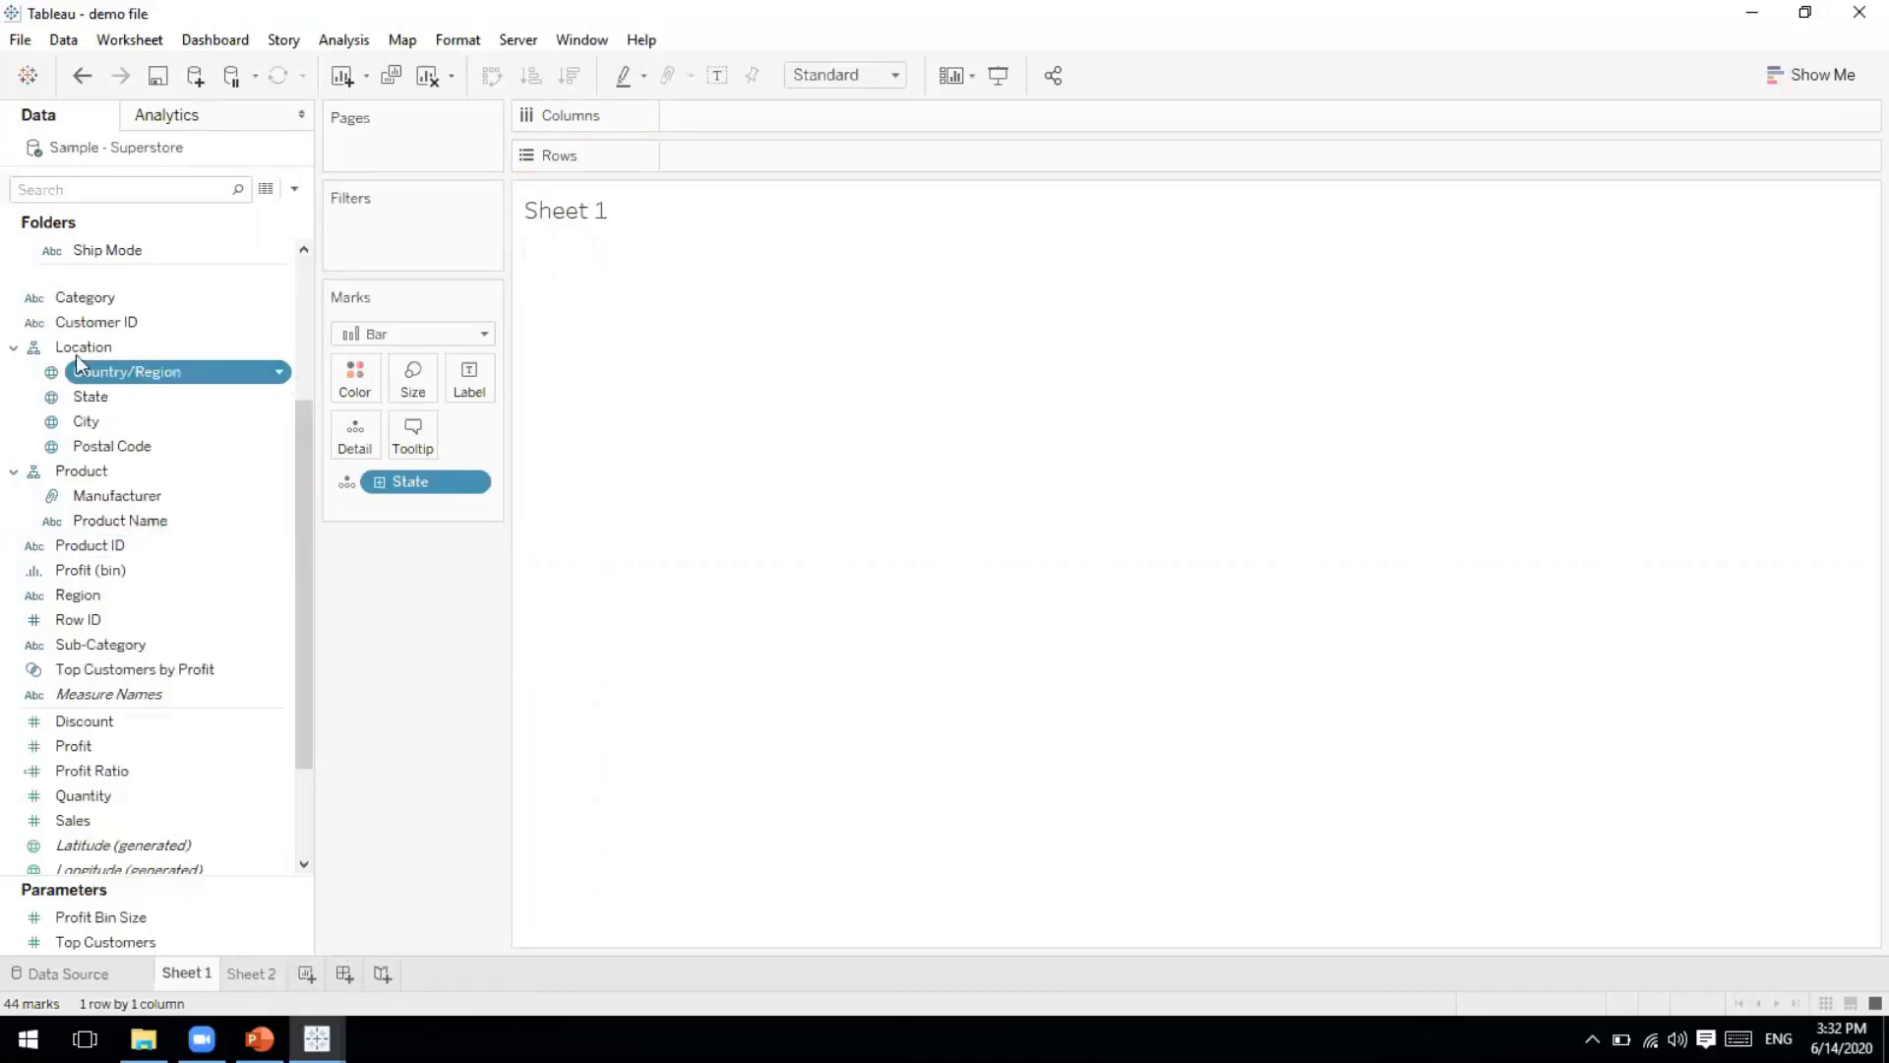
click(13, 347)
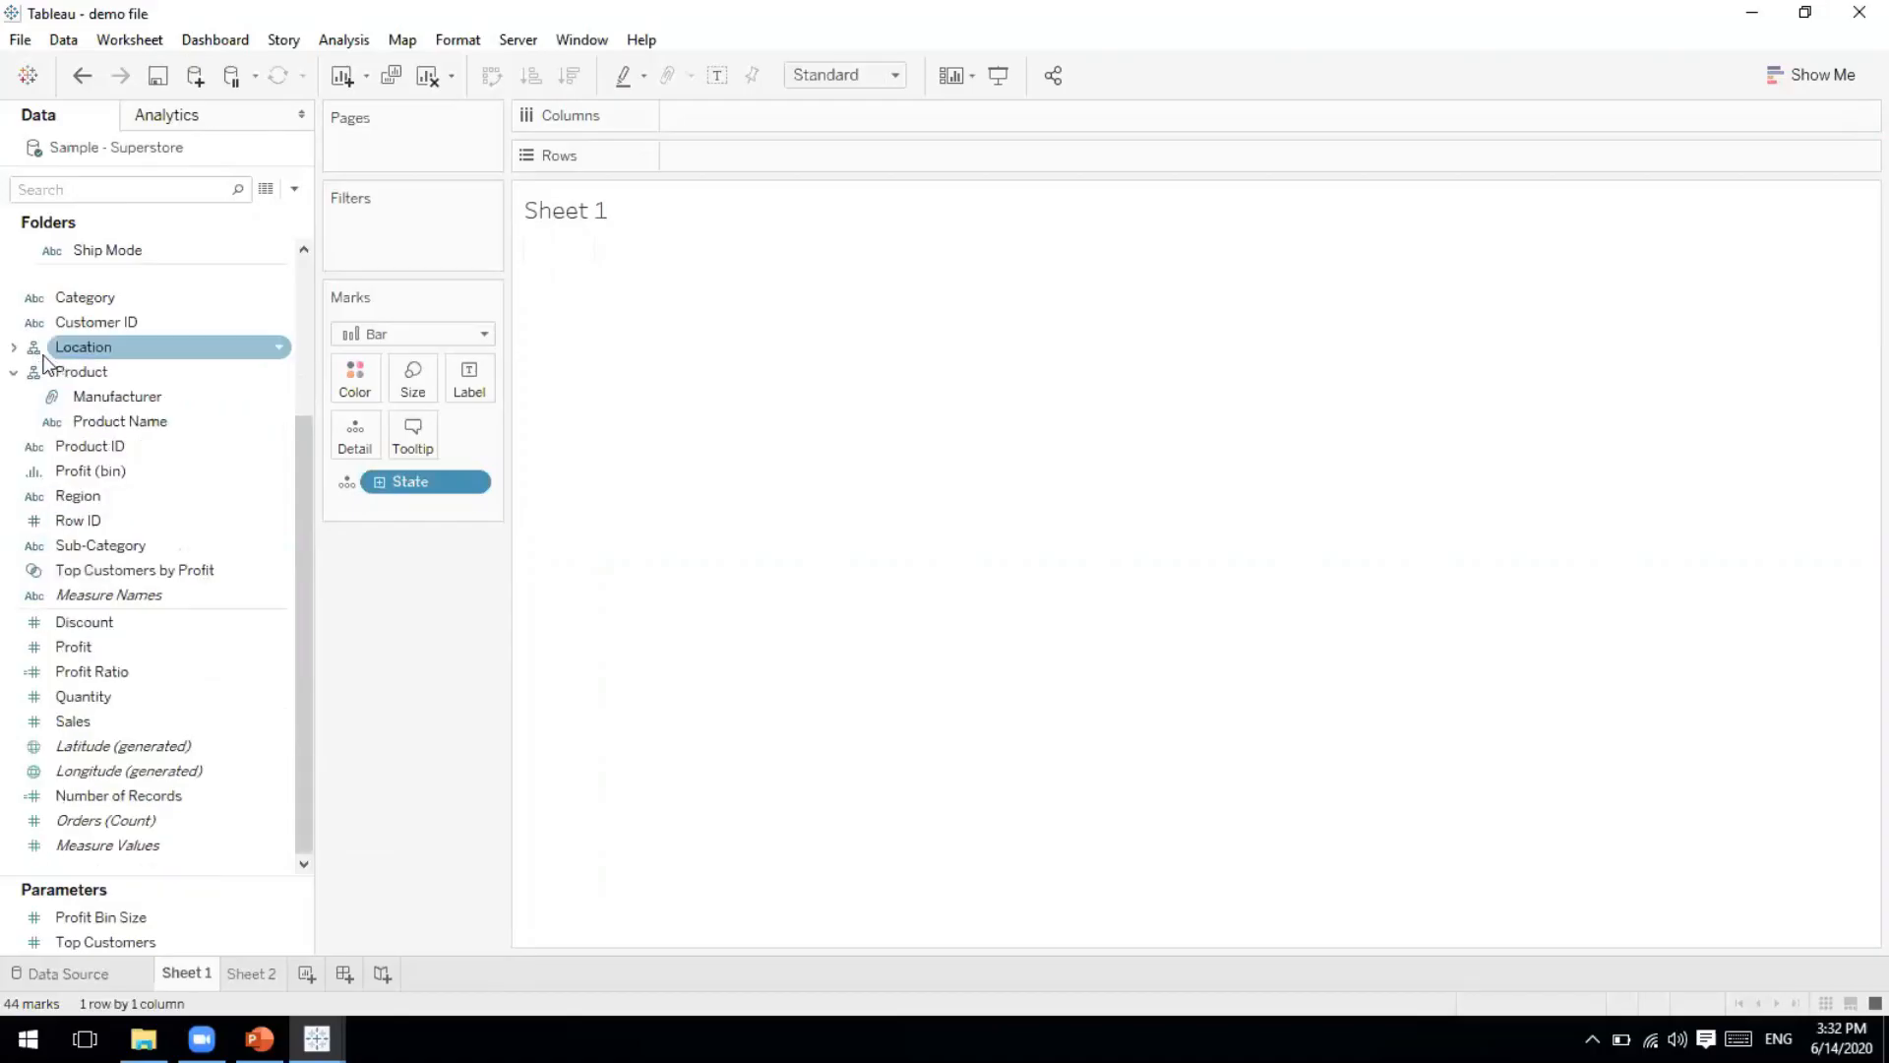
drag(81, 346, 856, 487)
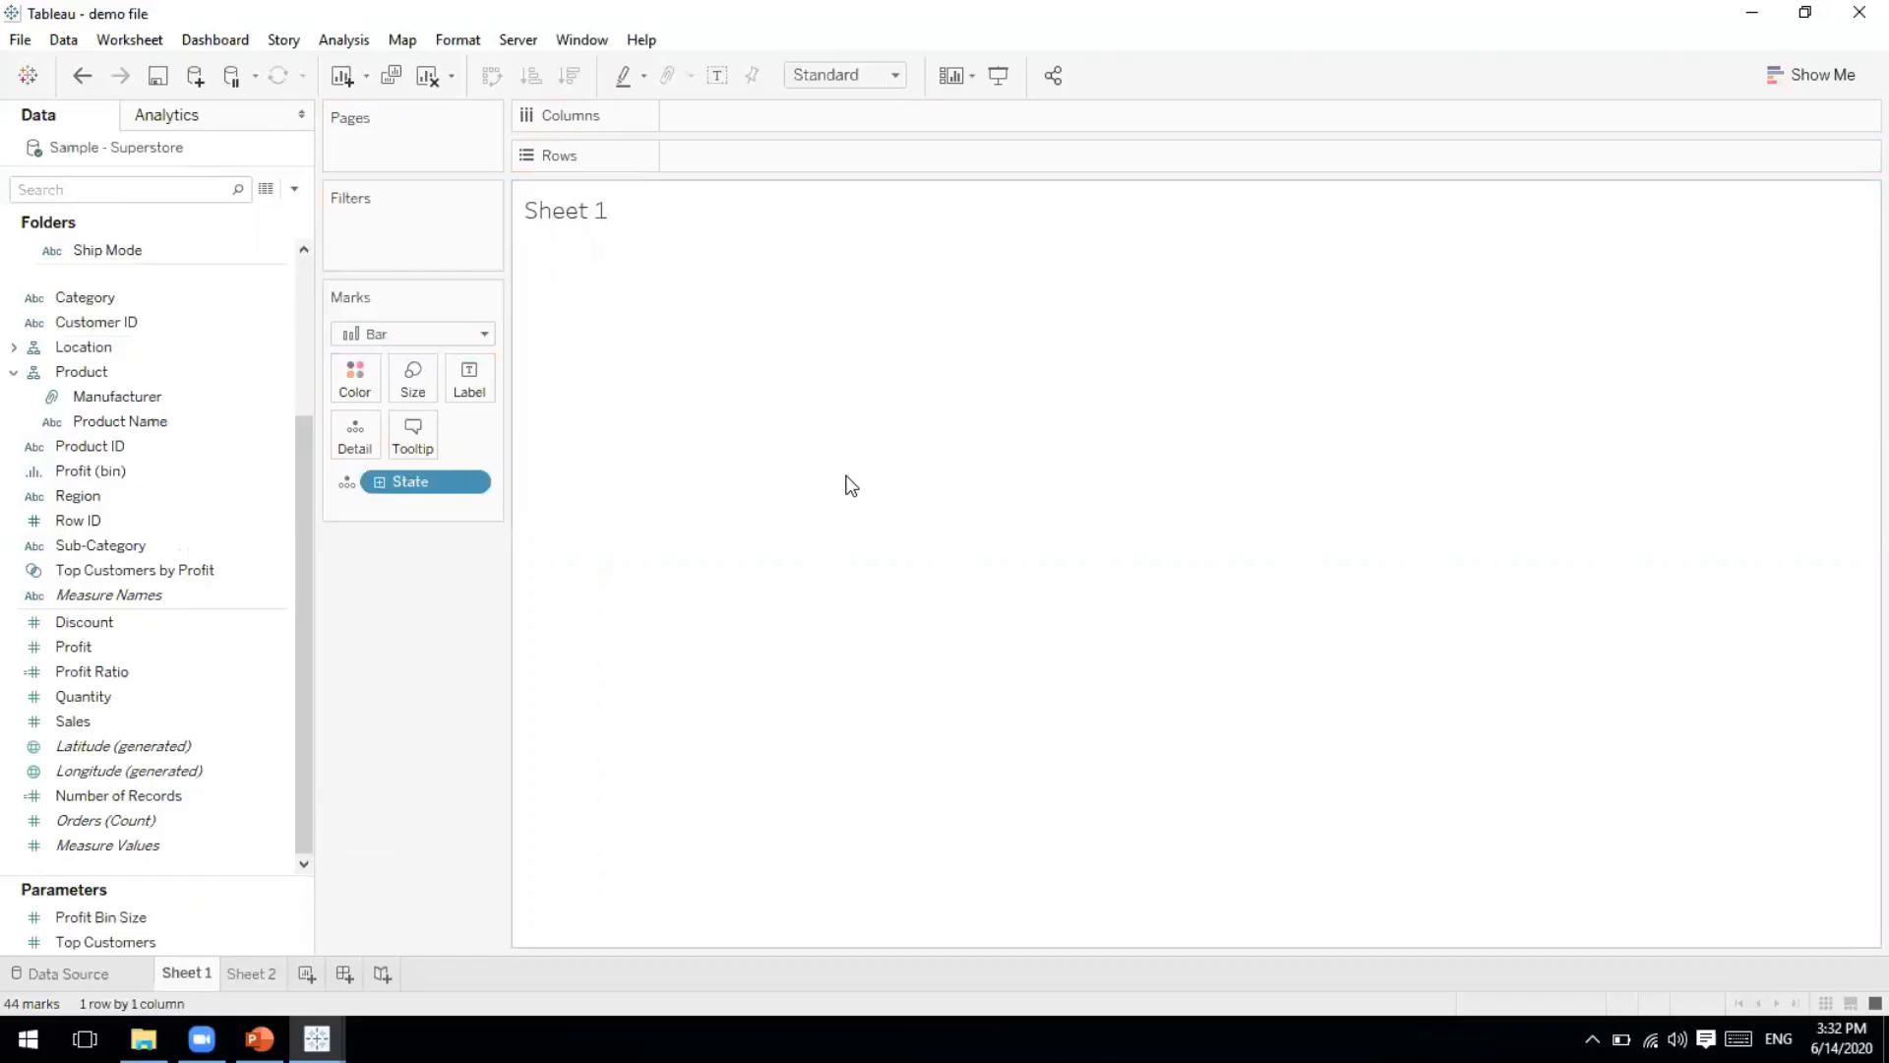
click(13, 371)
click(14, 397)
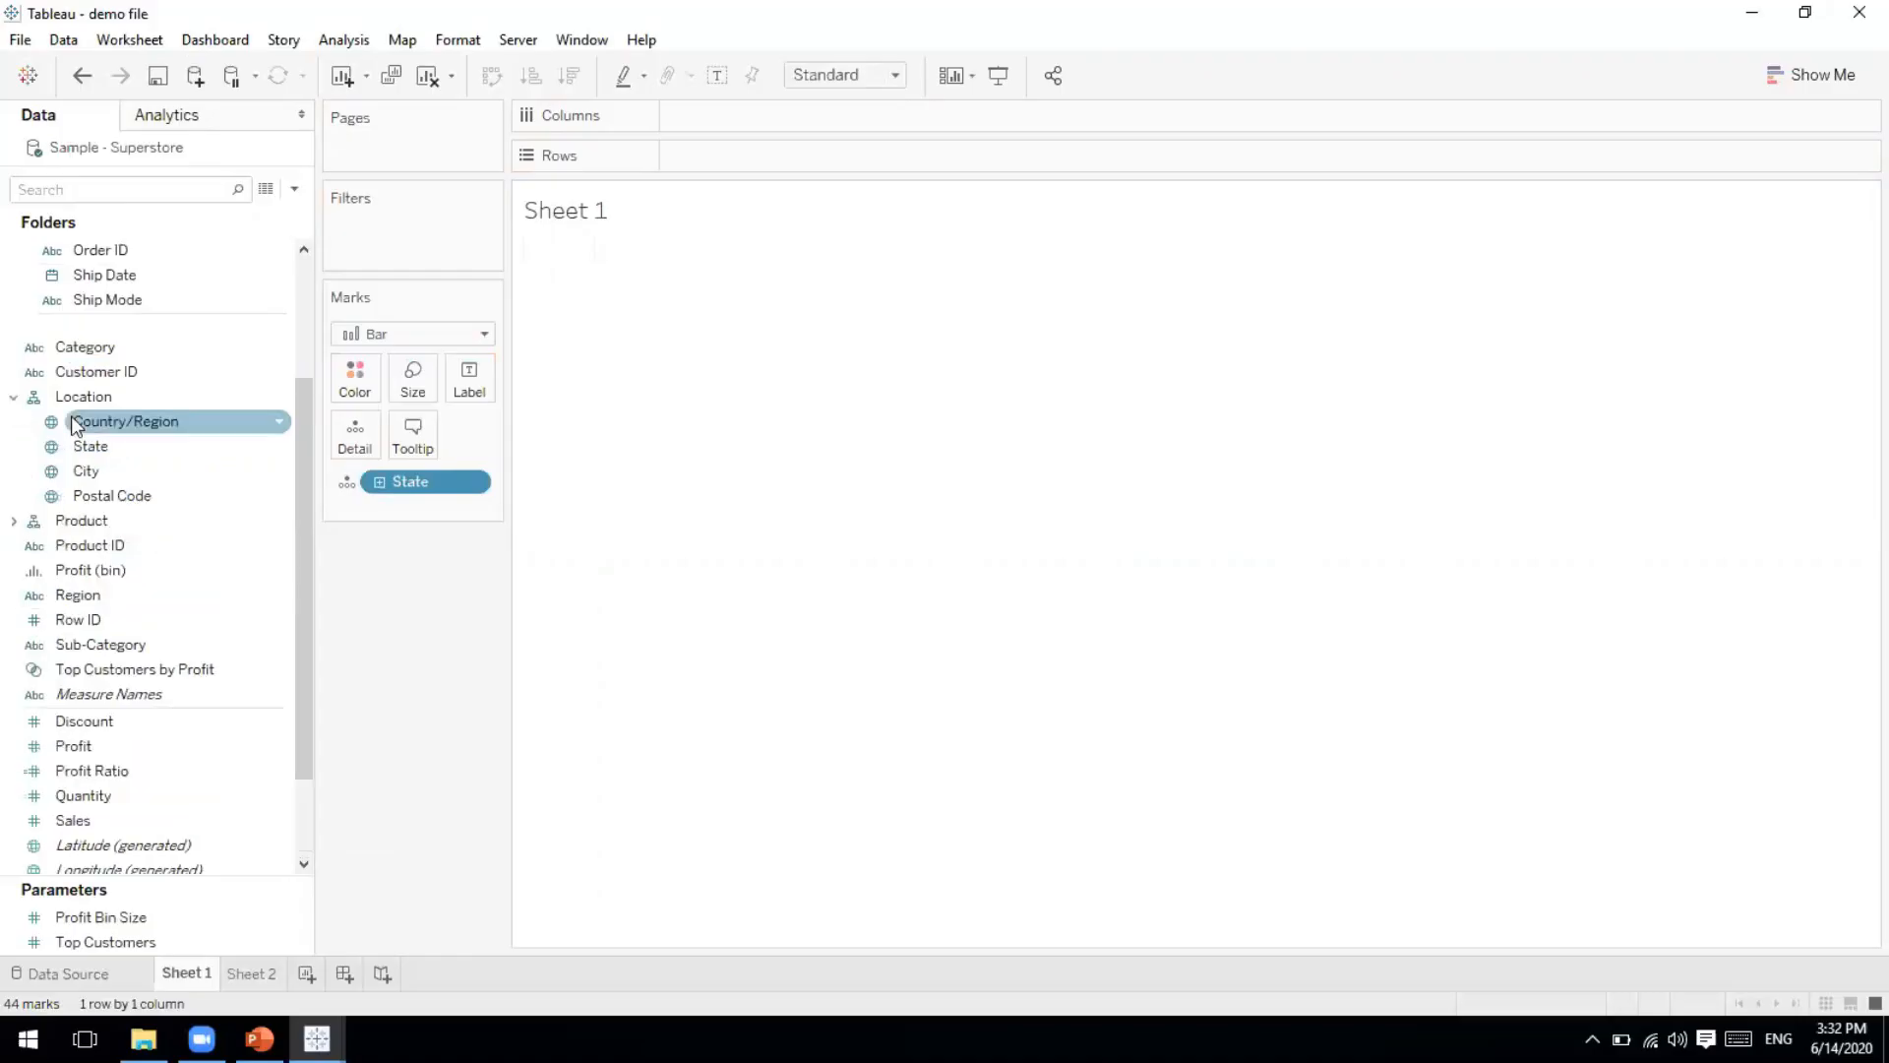
drag(80, 422, 885, 490)
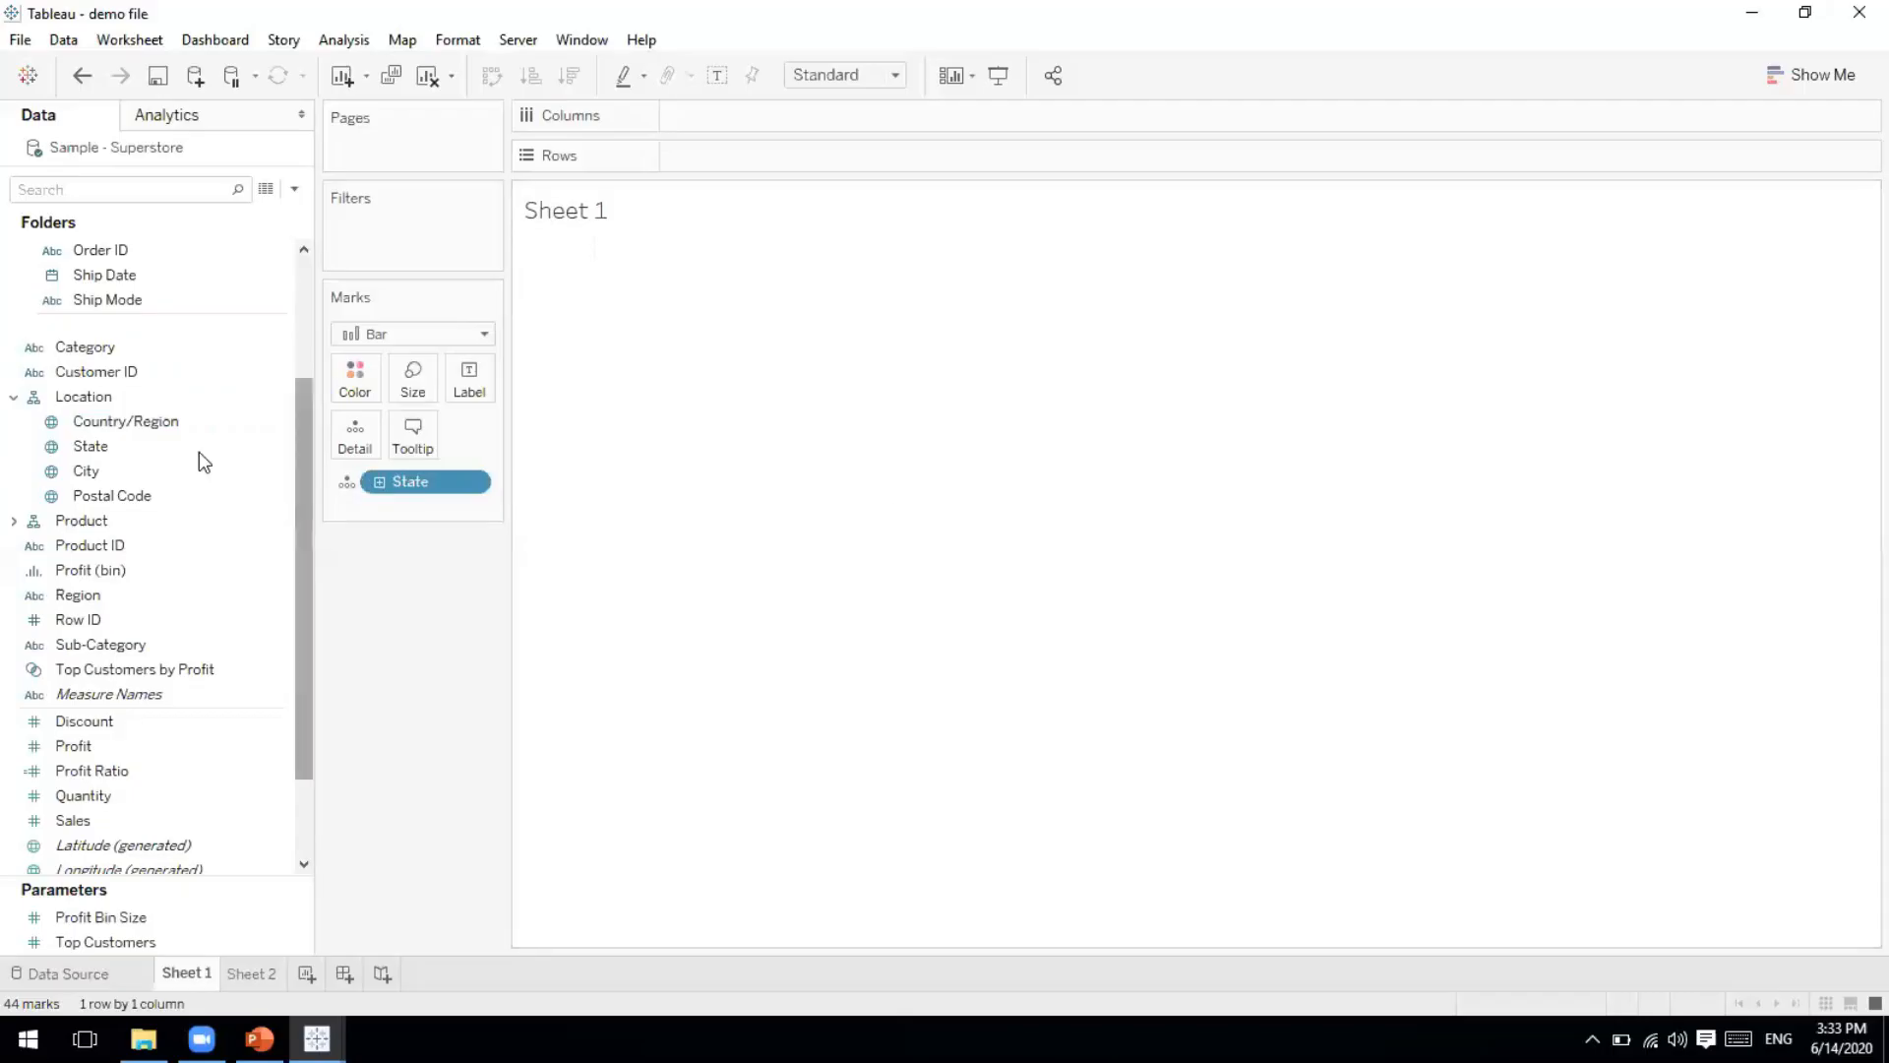
Try placing Country/Region in the view again and remove State from the Marks card.
click(159, 424)
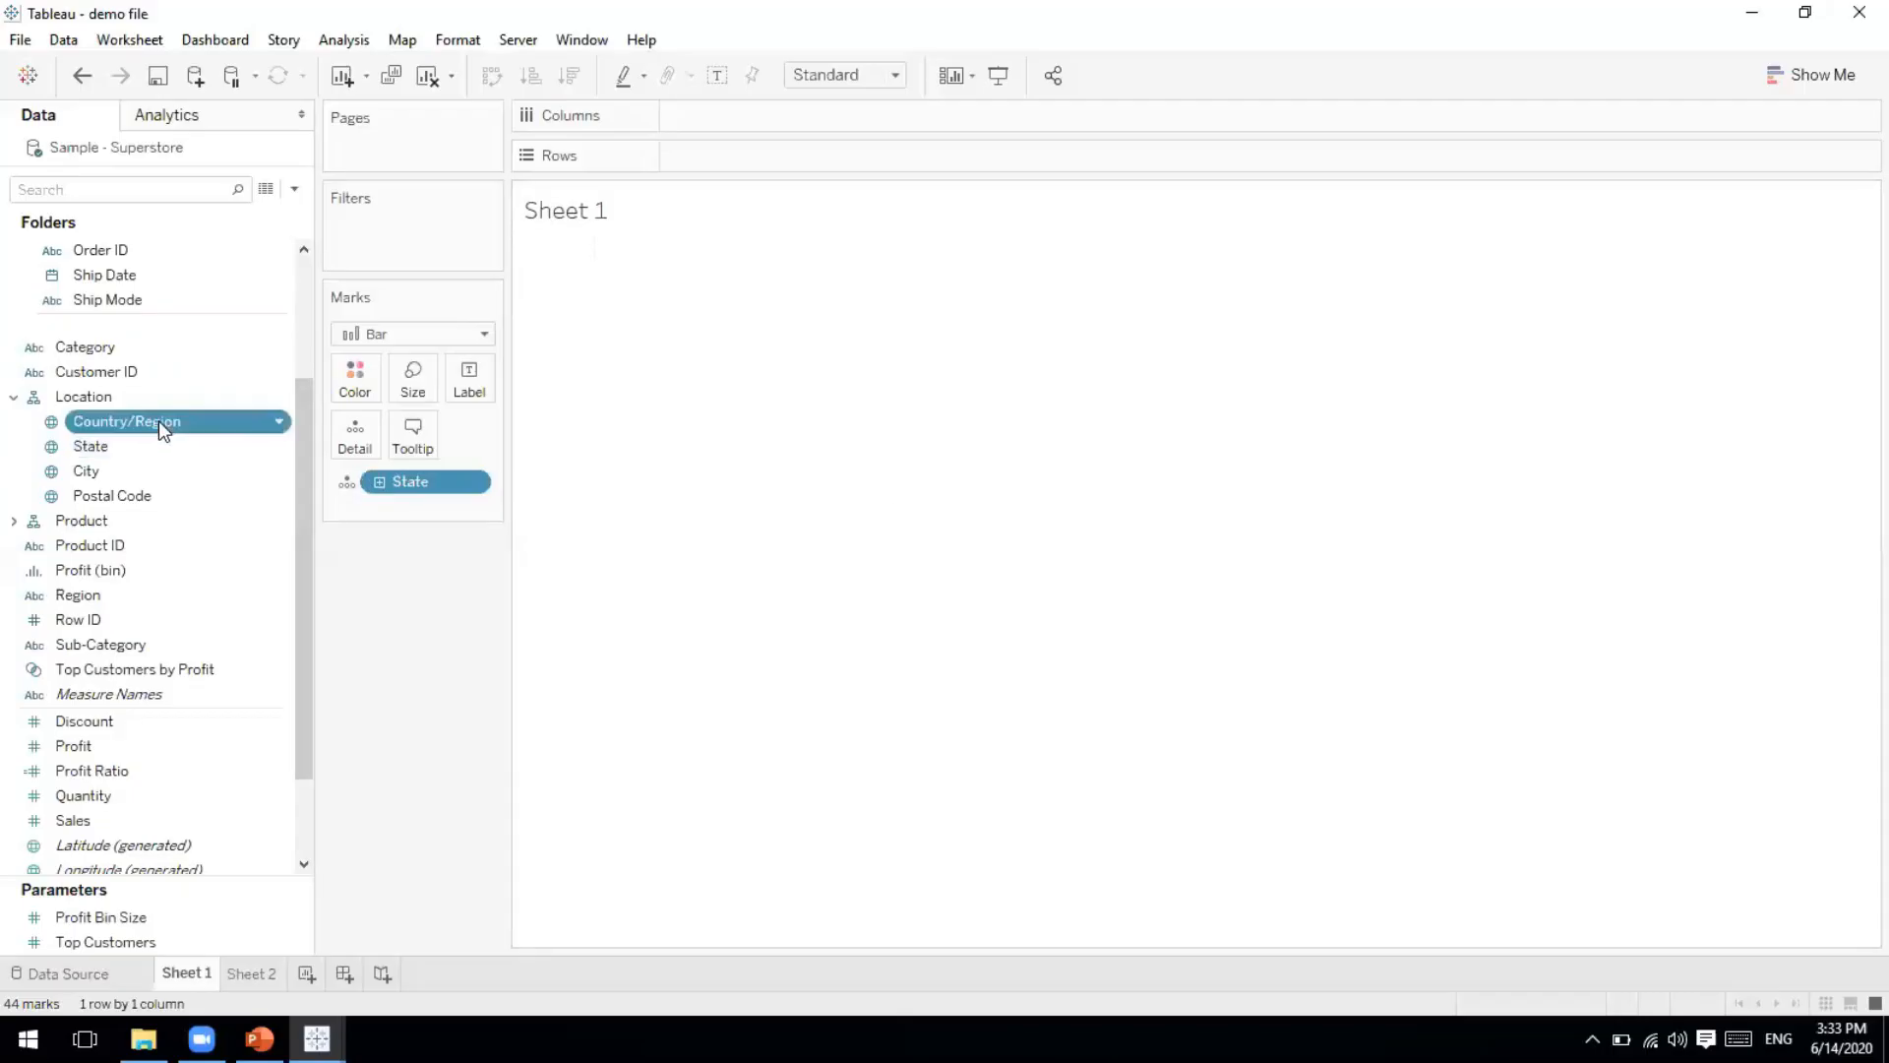
drag(157, 421, 758, 335)
drag(451, 487, 388, 738)
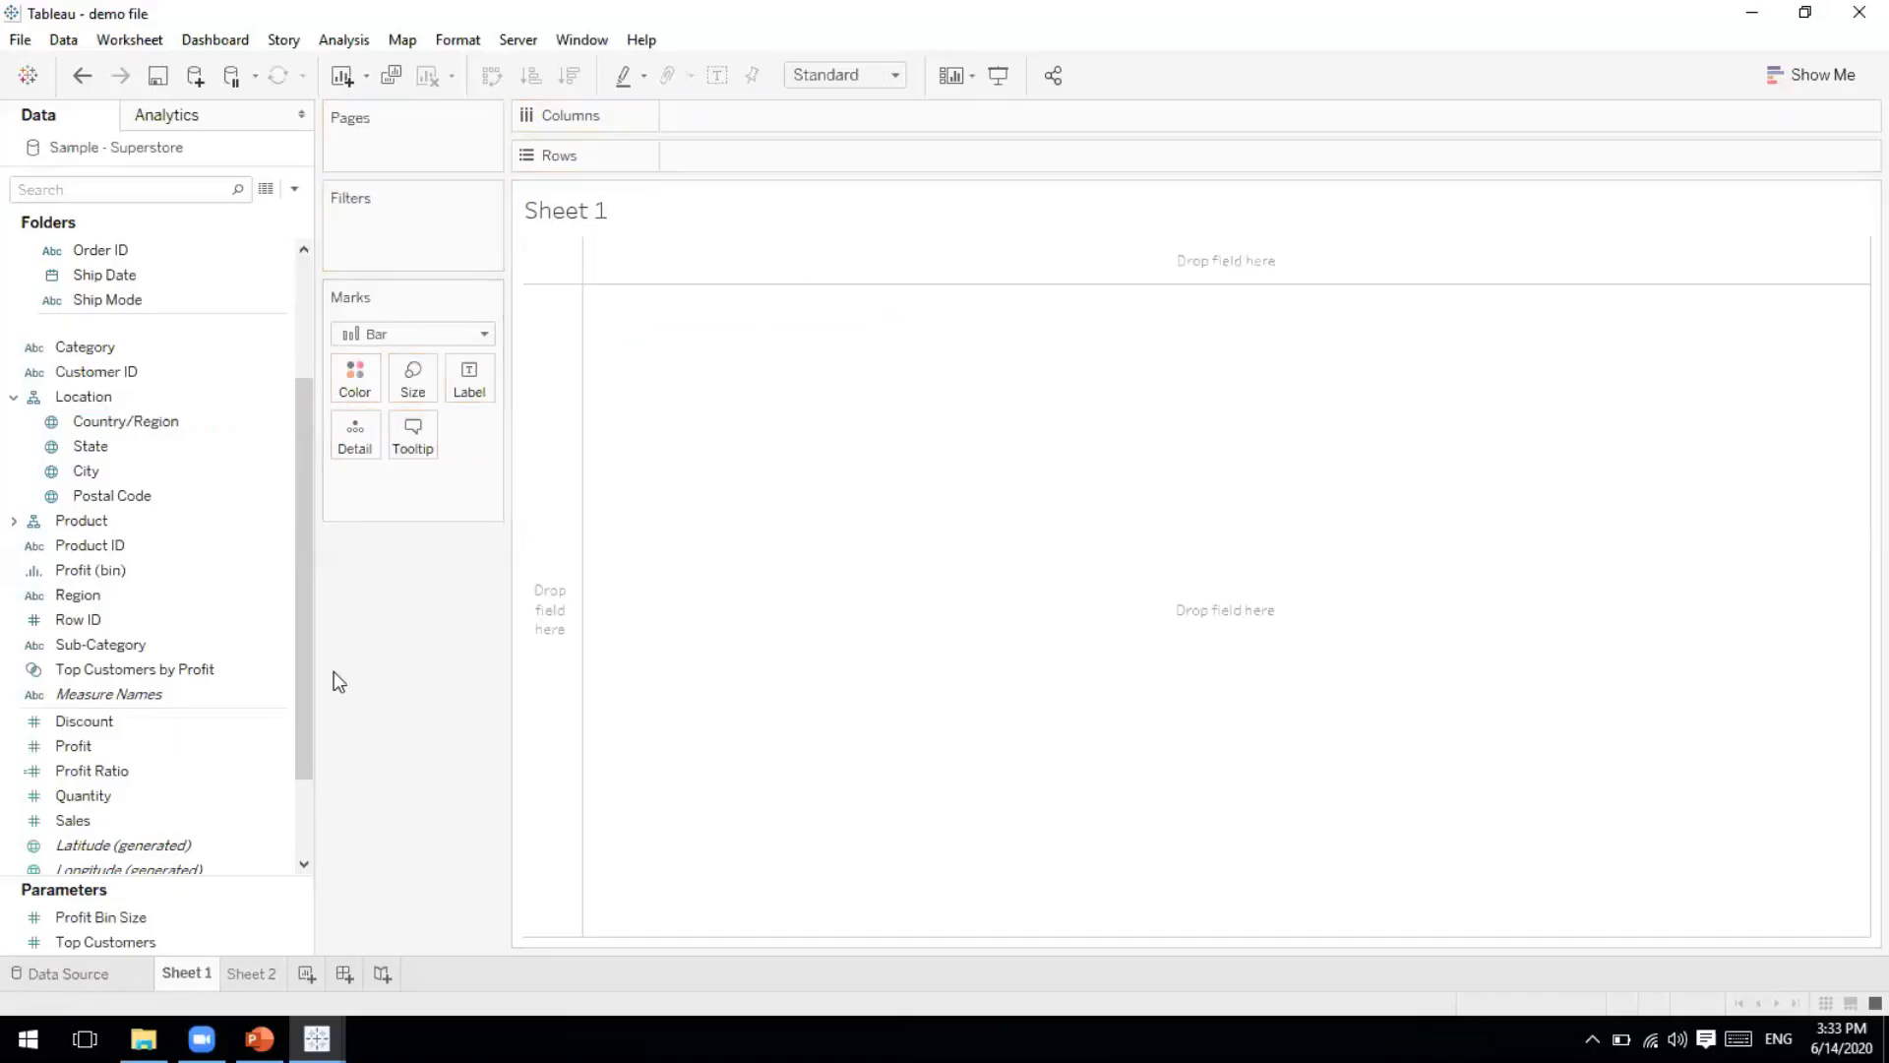
Plot Country/Region in the view, expand it to State level, and set the mark type to Map.
drag(173, 442, 972, 459)
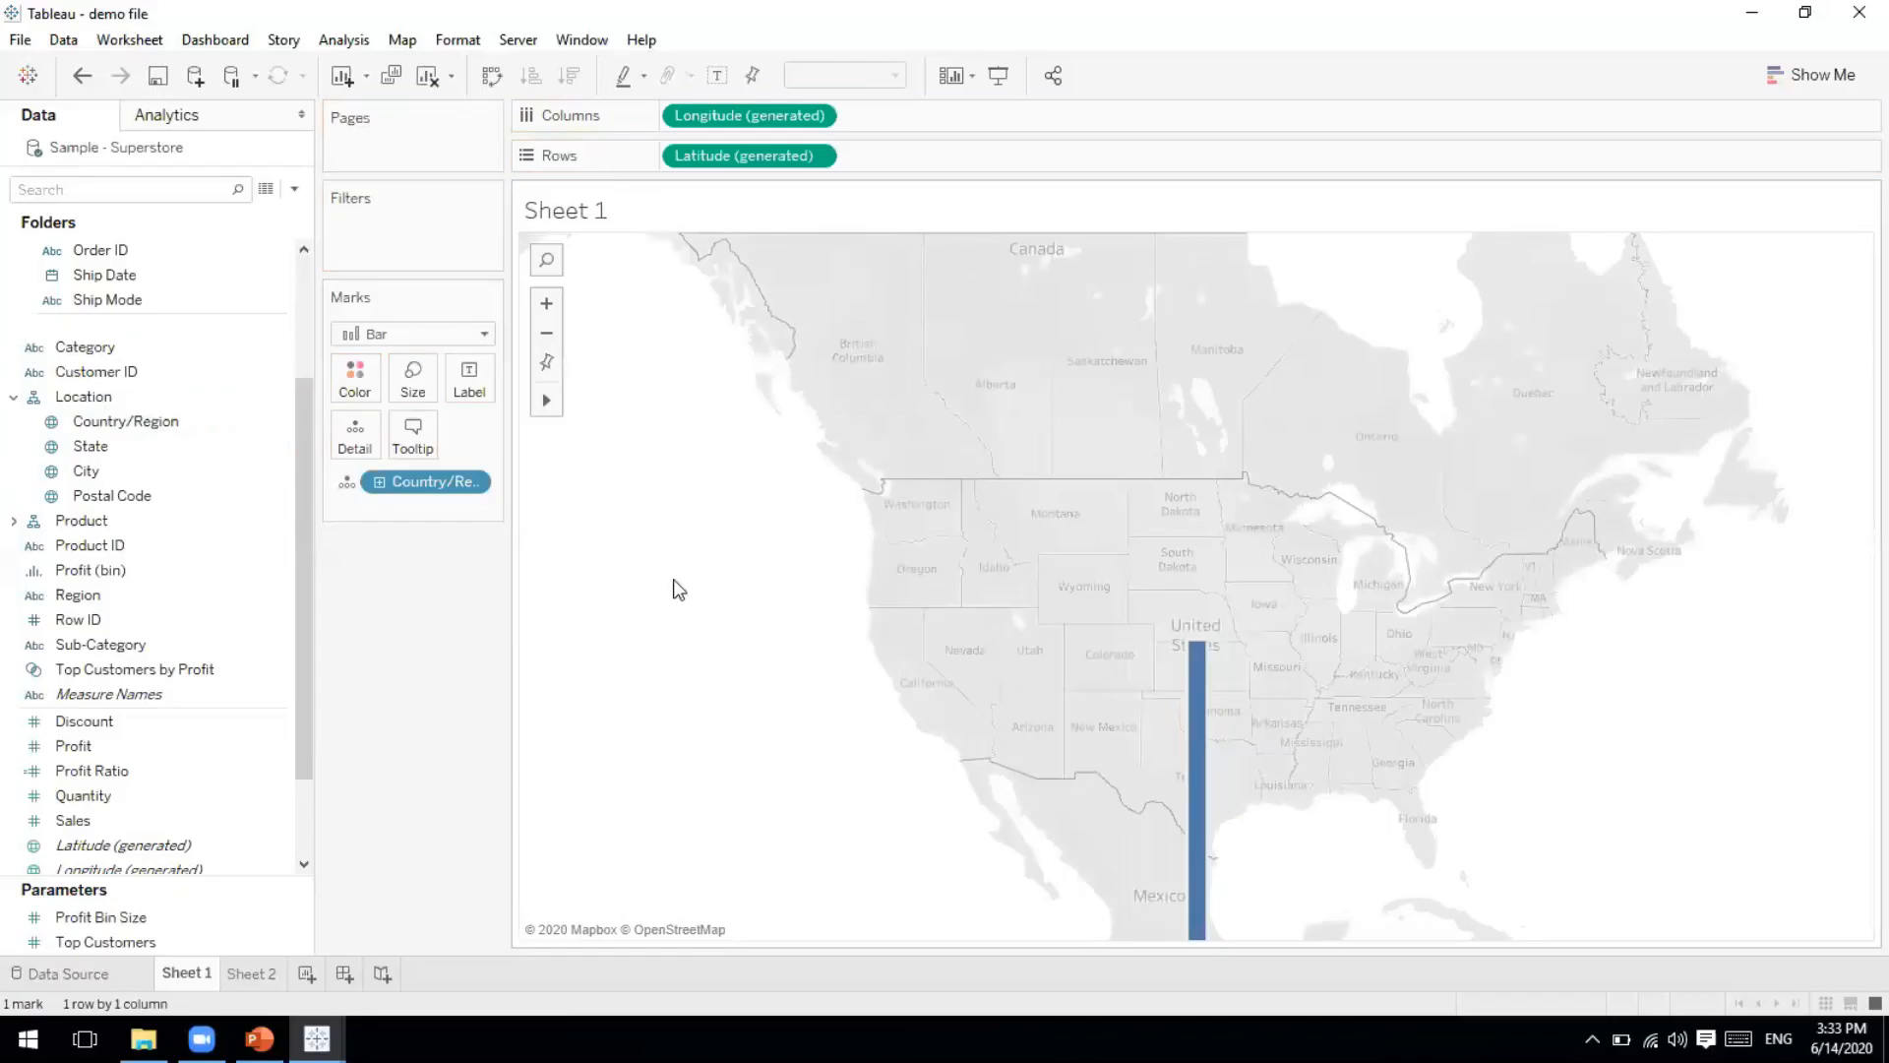
click(378, 482)
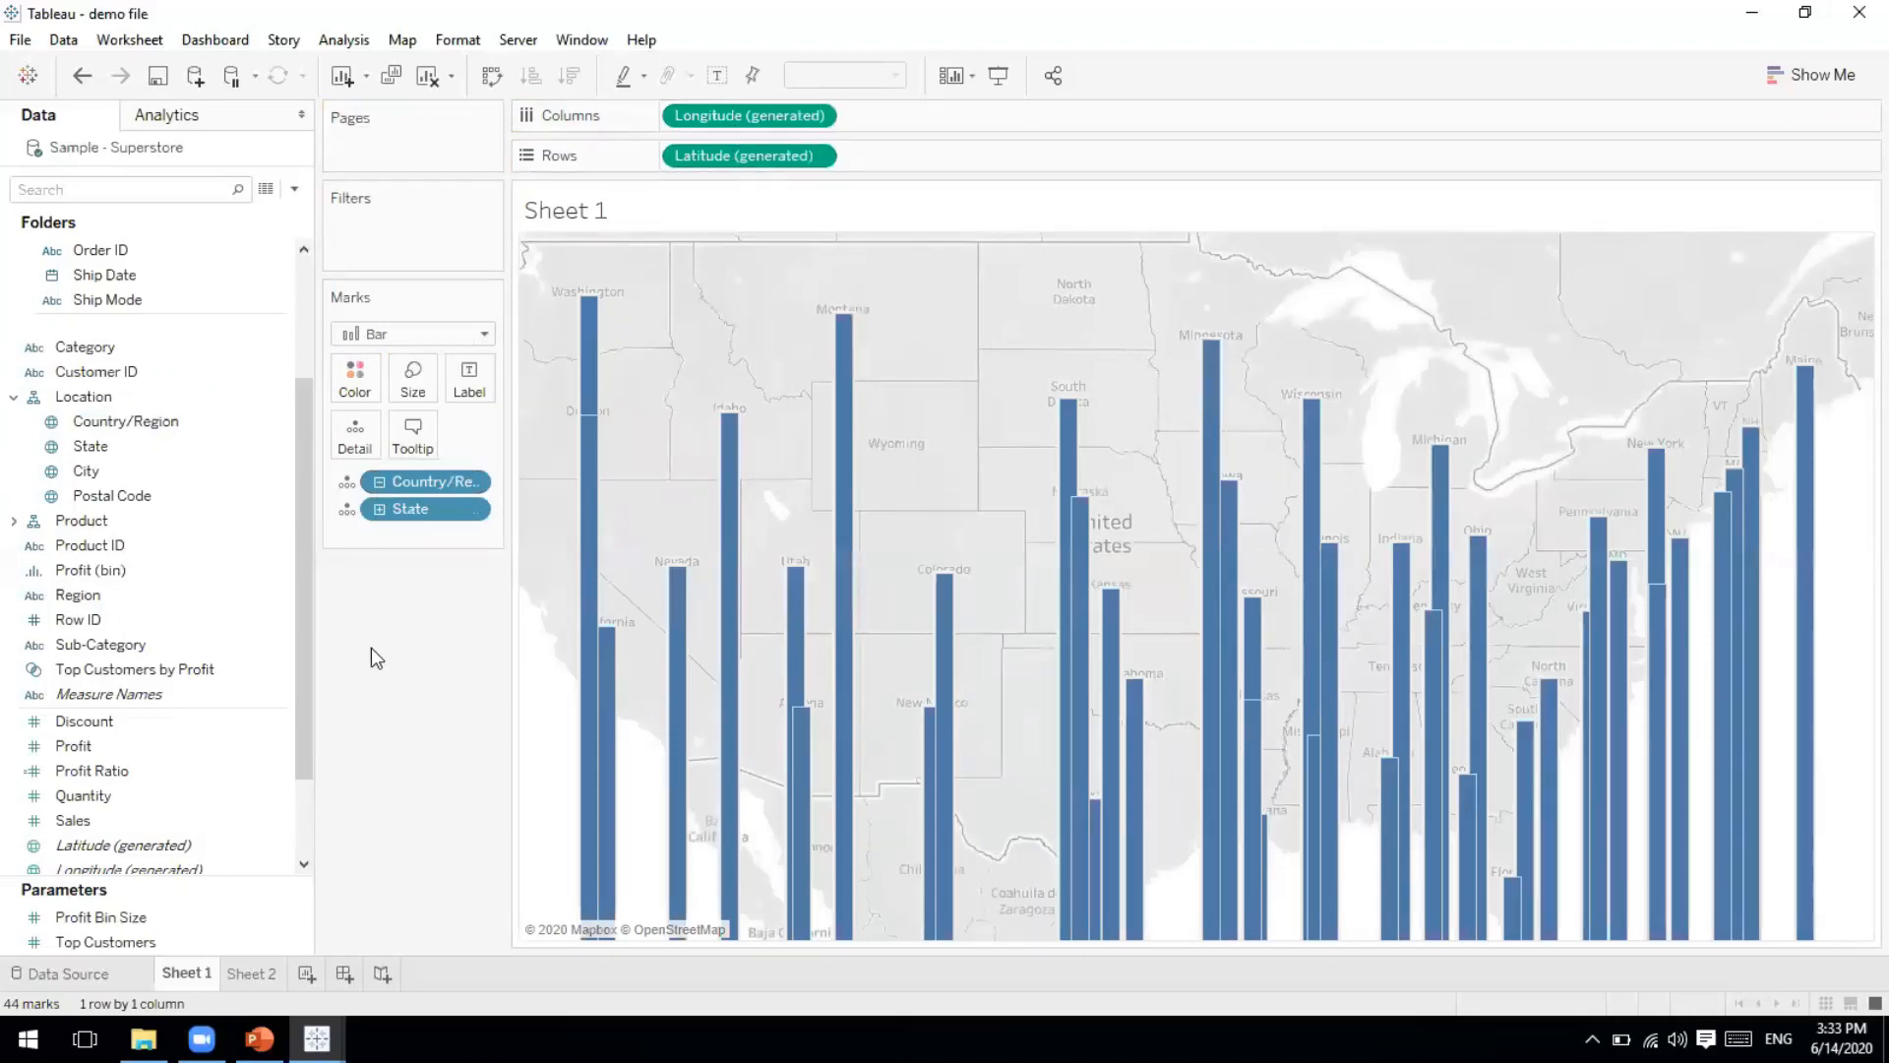
drag(305, 759, 297, 824)
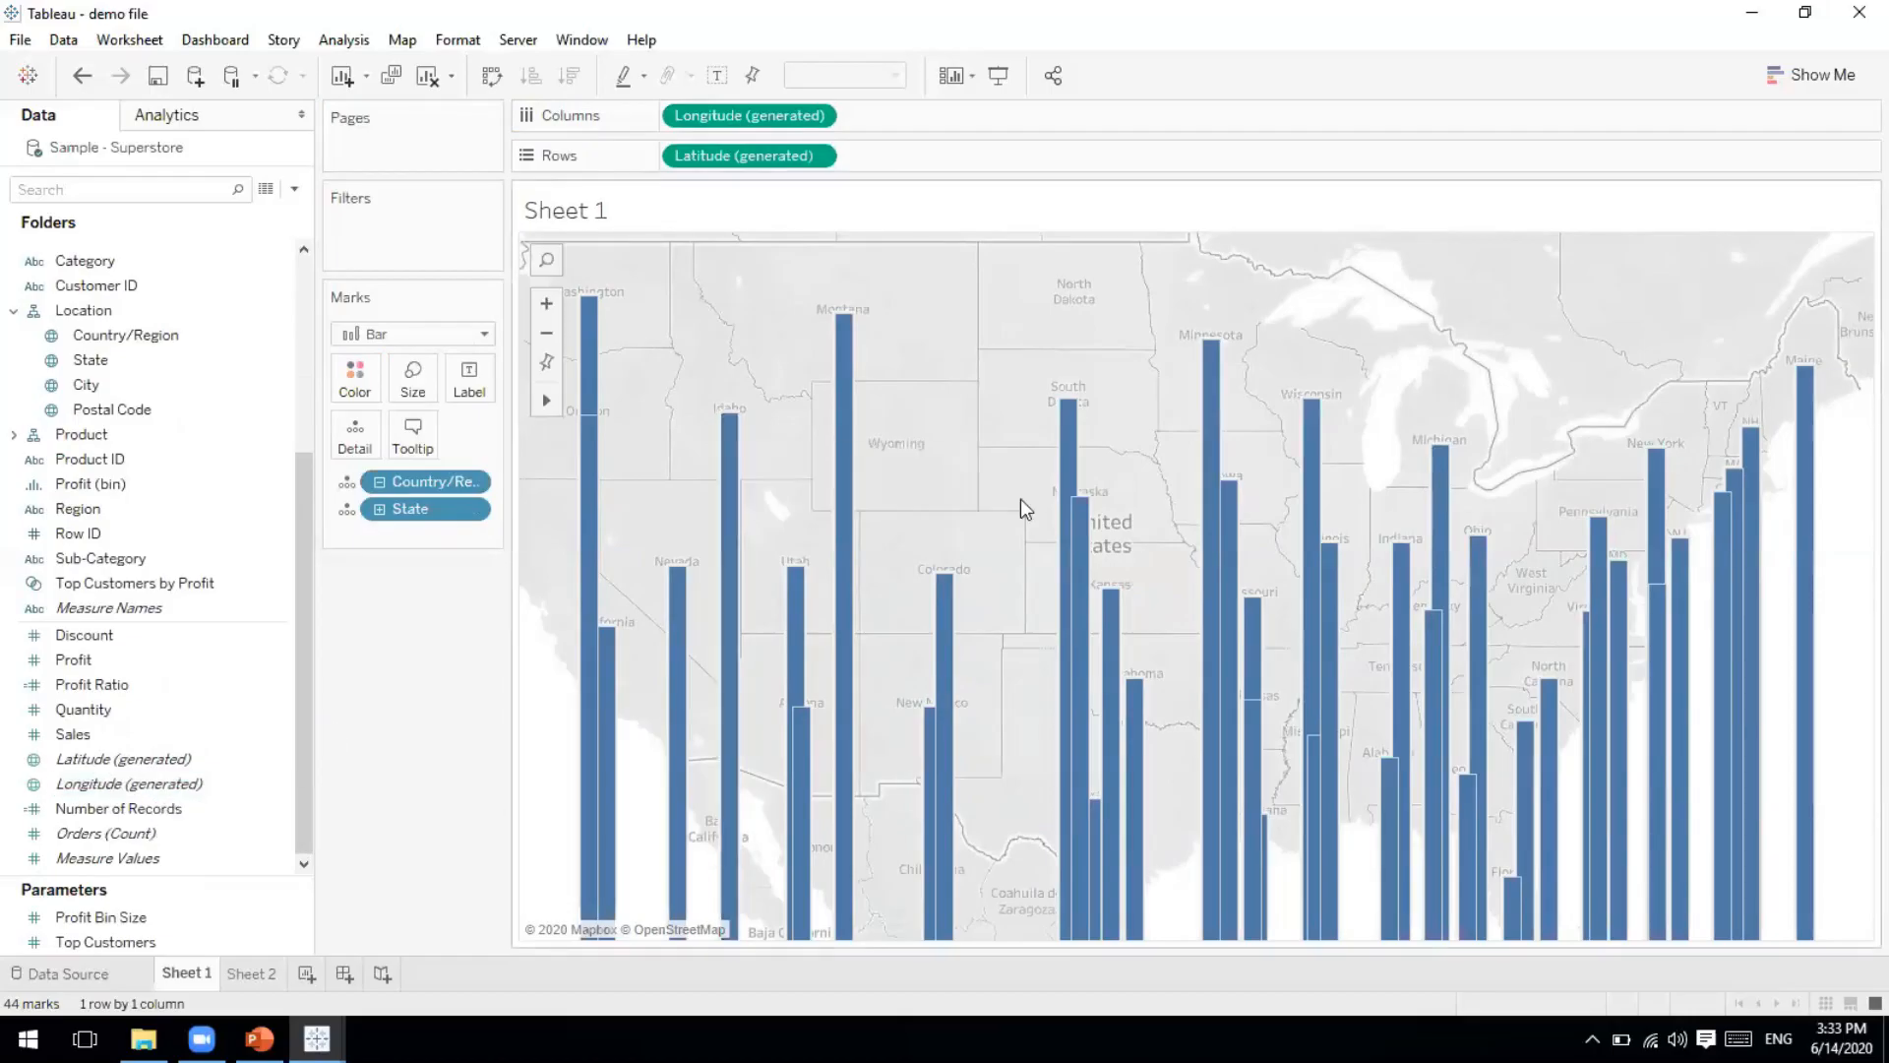
click(484, 335)
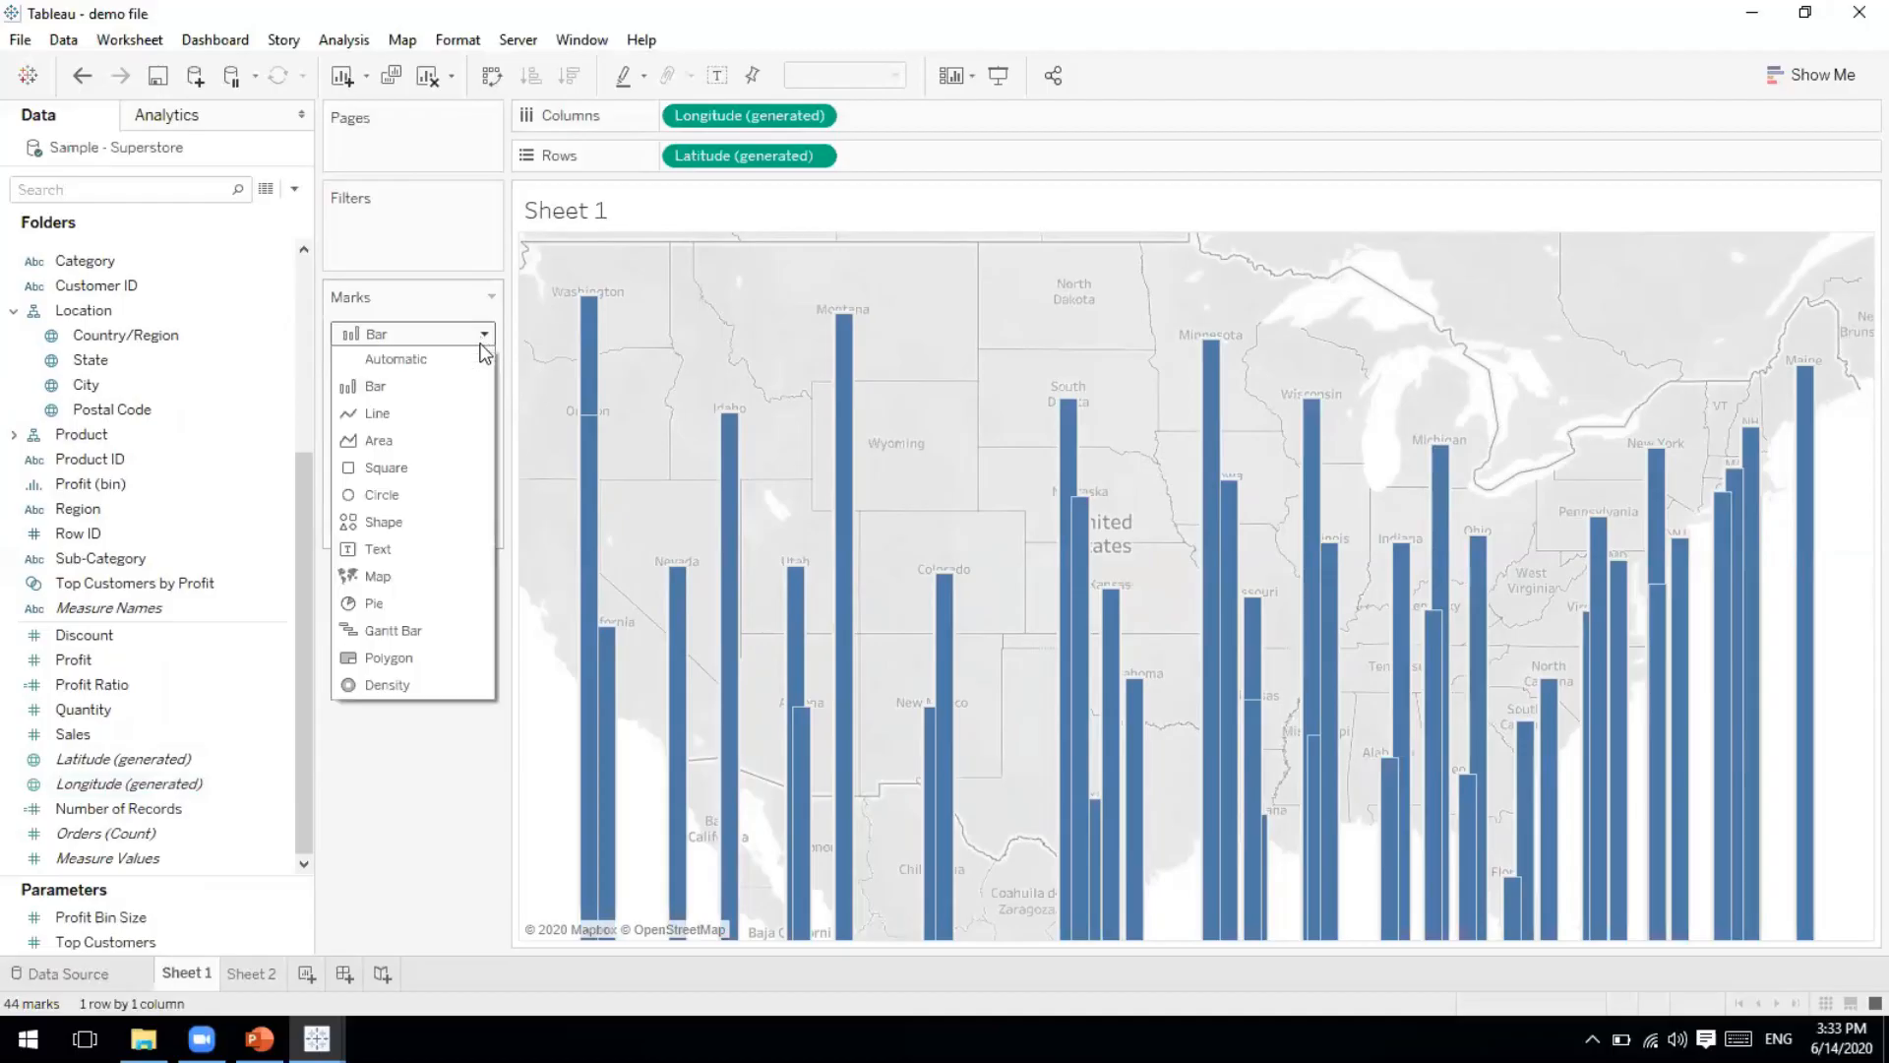
click(375, 577)
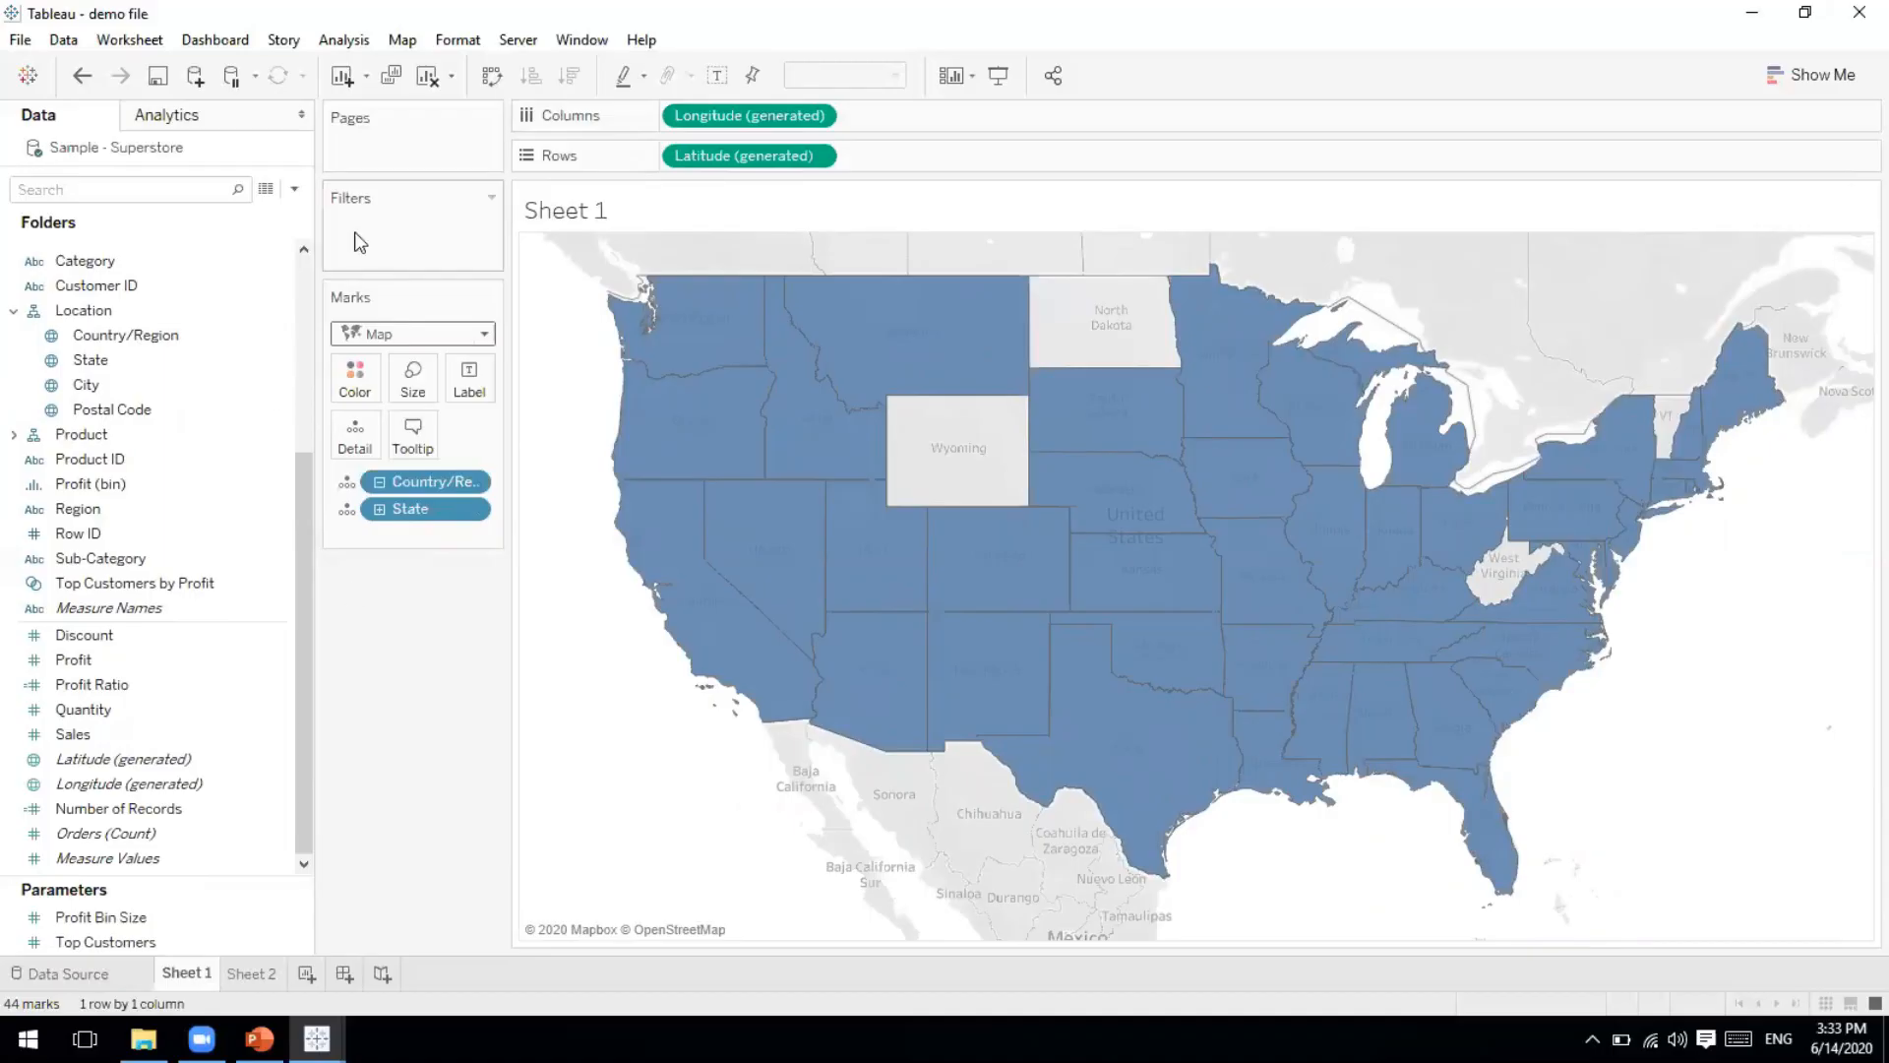
Color the map by State and label each state with its Sales.
click(86, 364)
drag(86, 365, 355, 382)
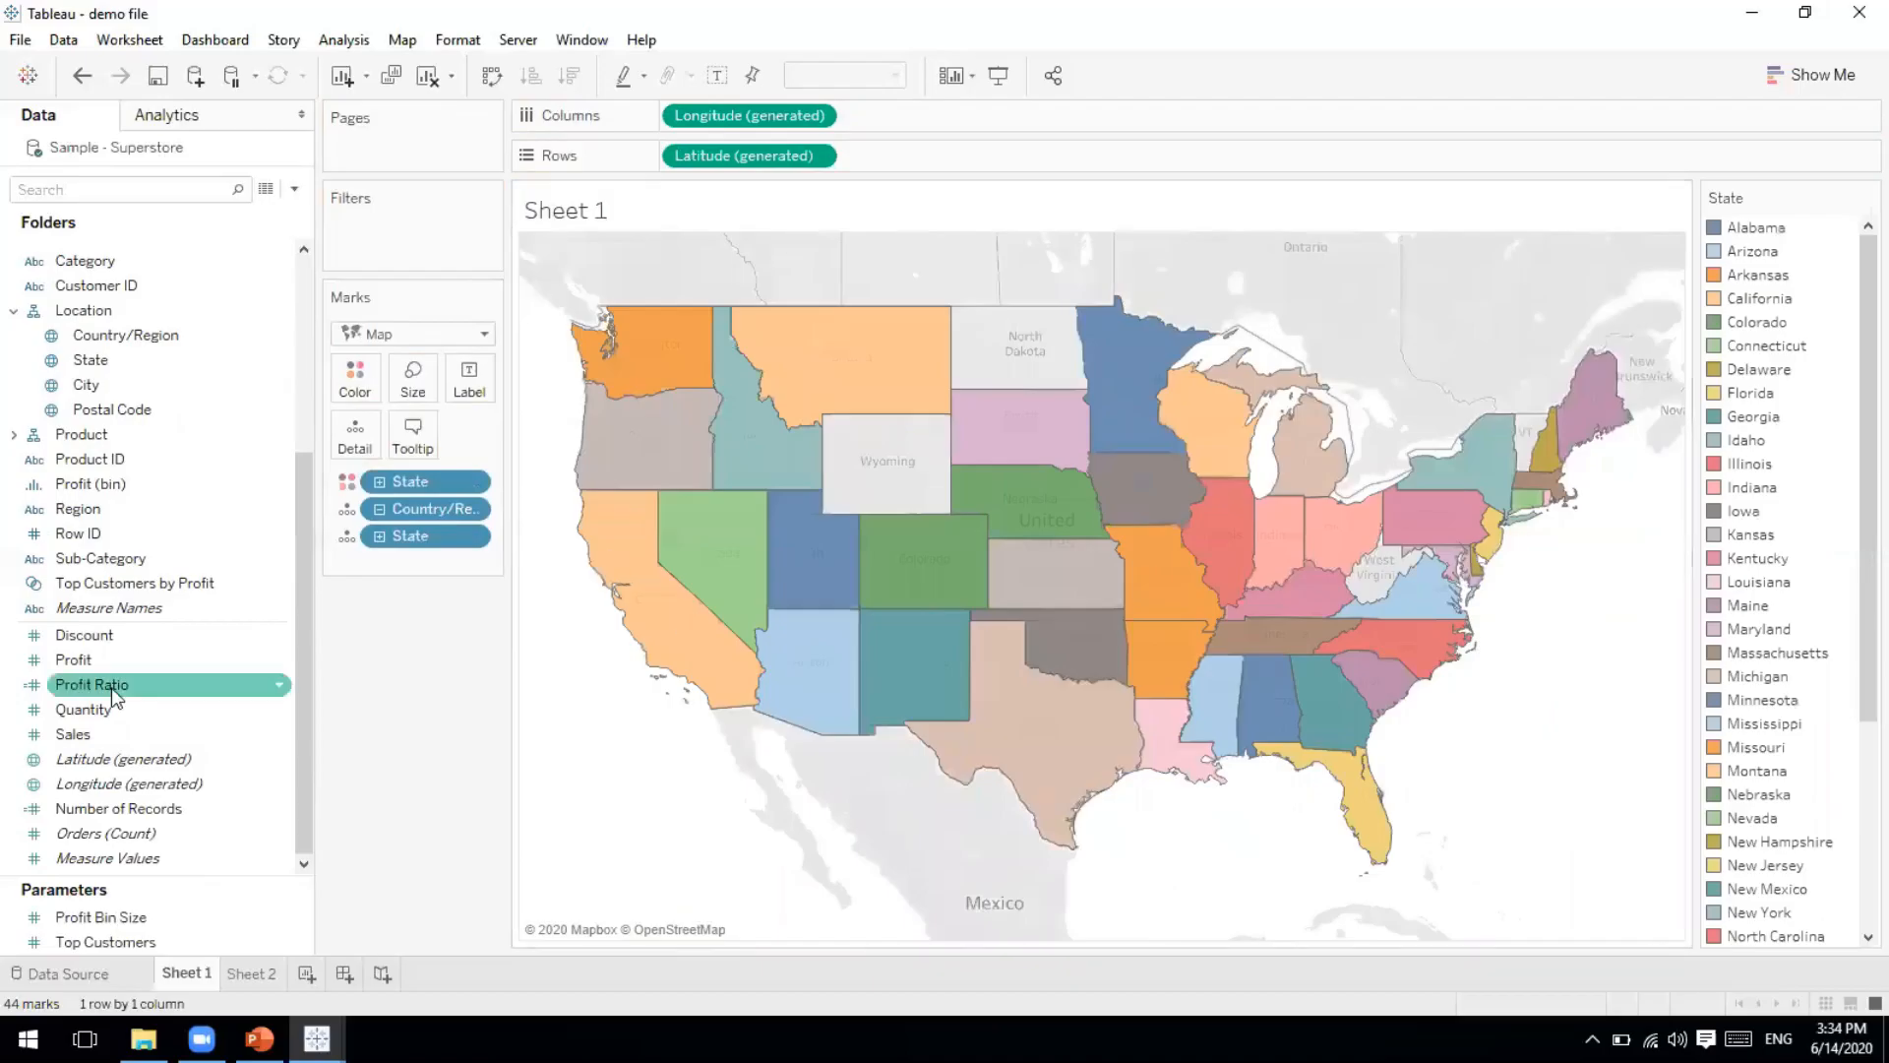
drag(74, 736, 460, 382)
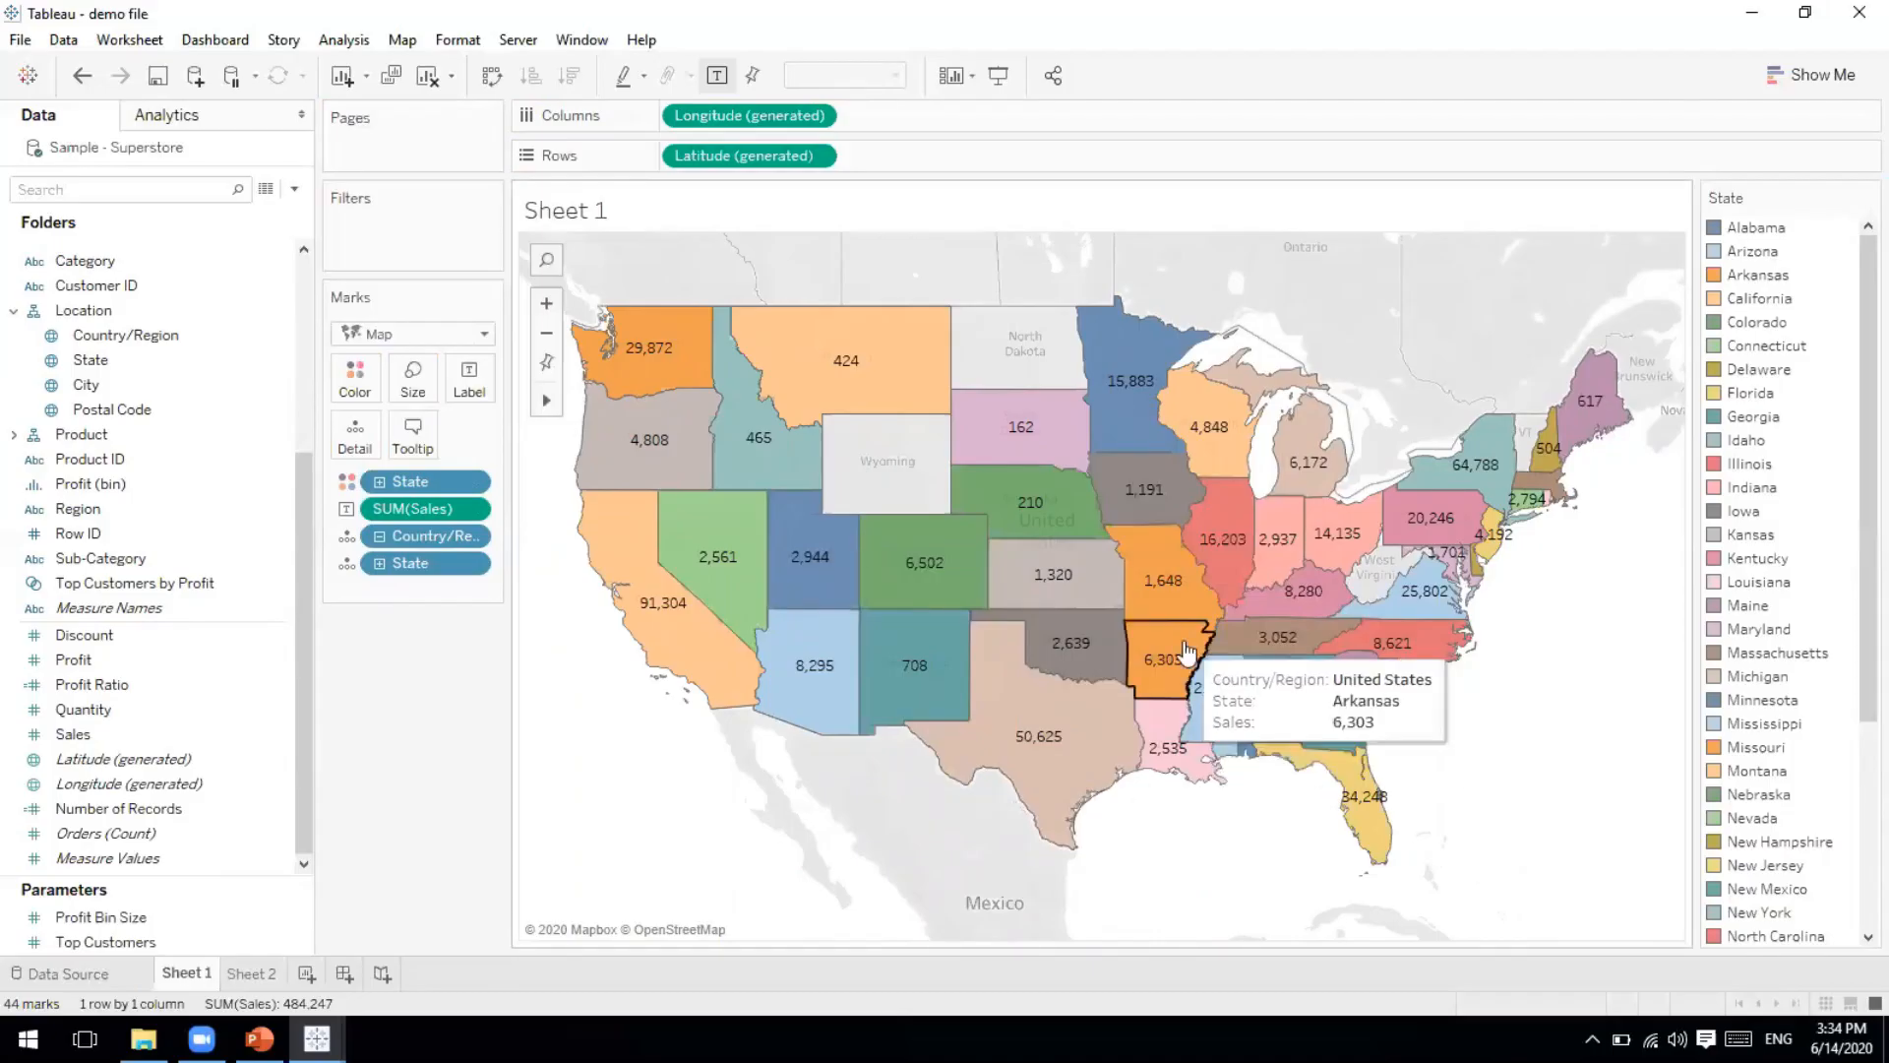
Remove the Year of Order Date filter from the data source and return to Sheet 1.
click(69, 974)
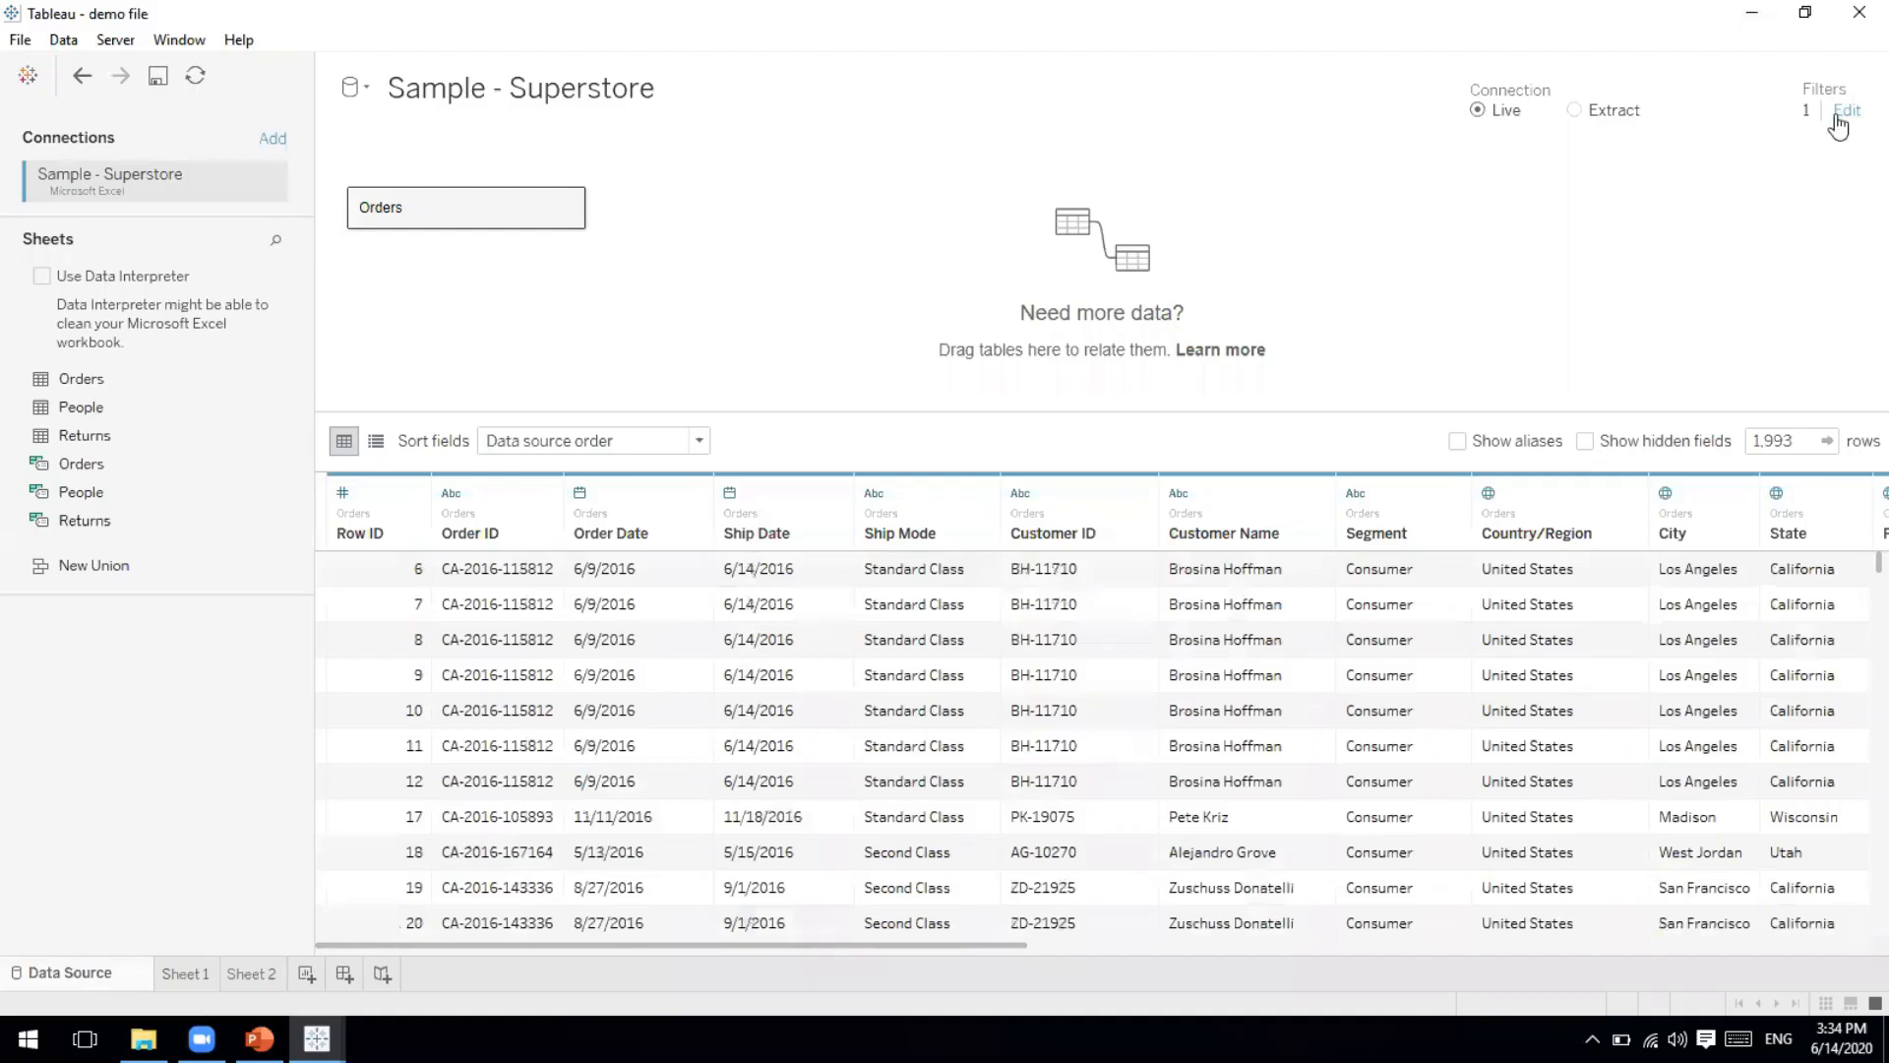
click(1838, 114)
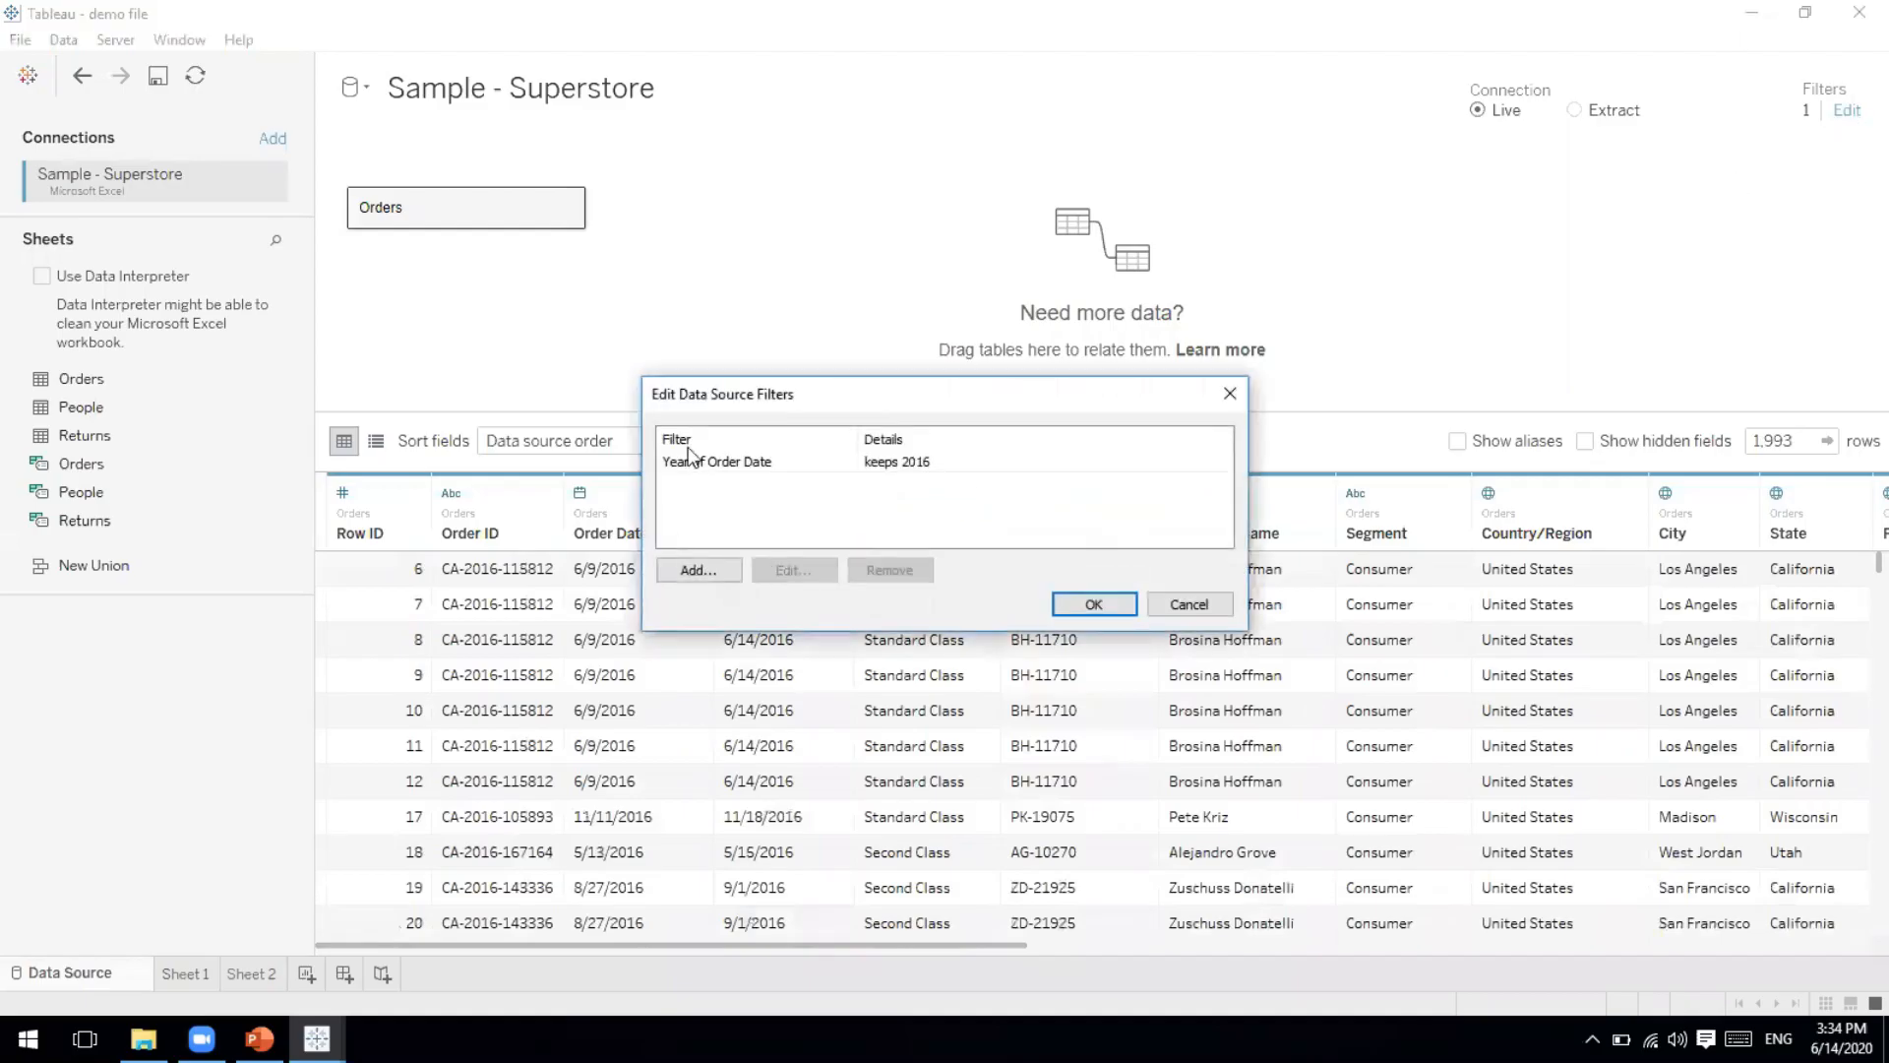
click(751, 461)
click(913, 575)
click(1095, 605)
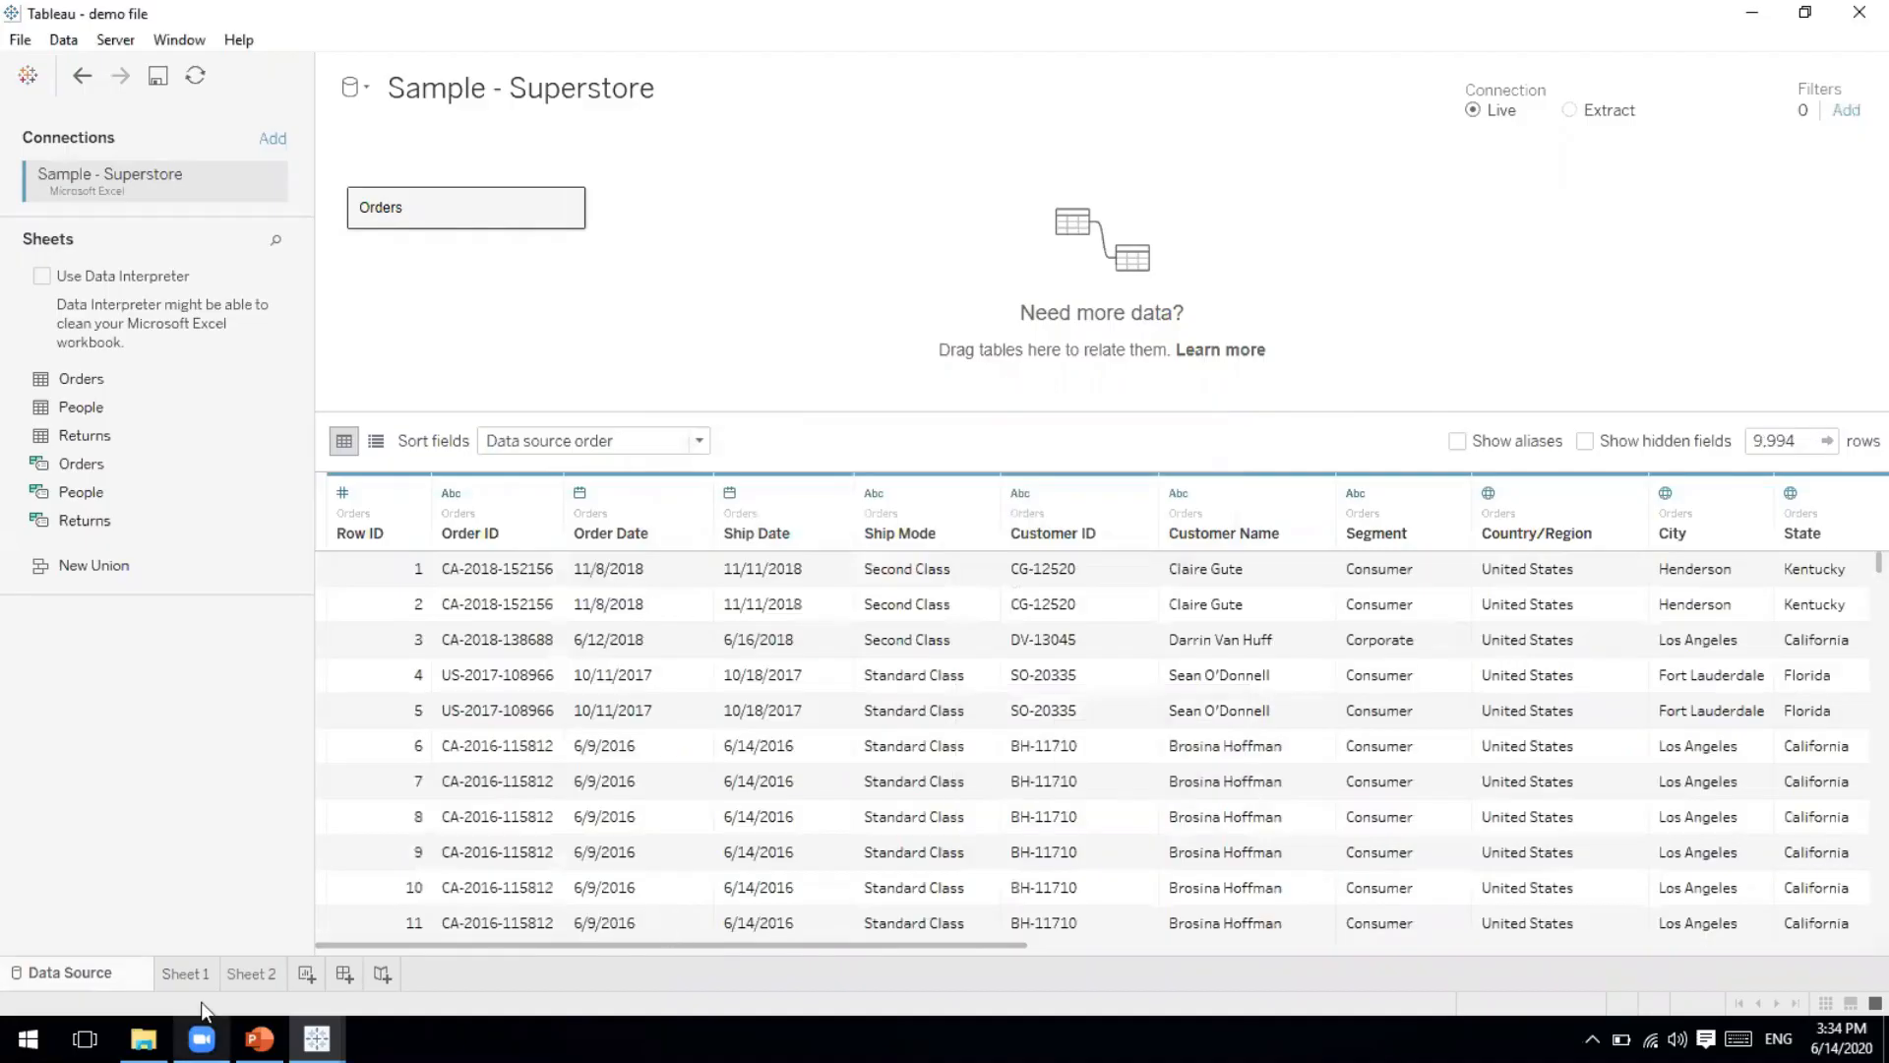
click(199, 975)
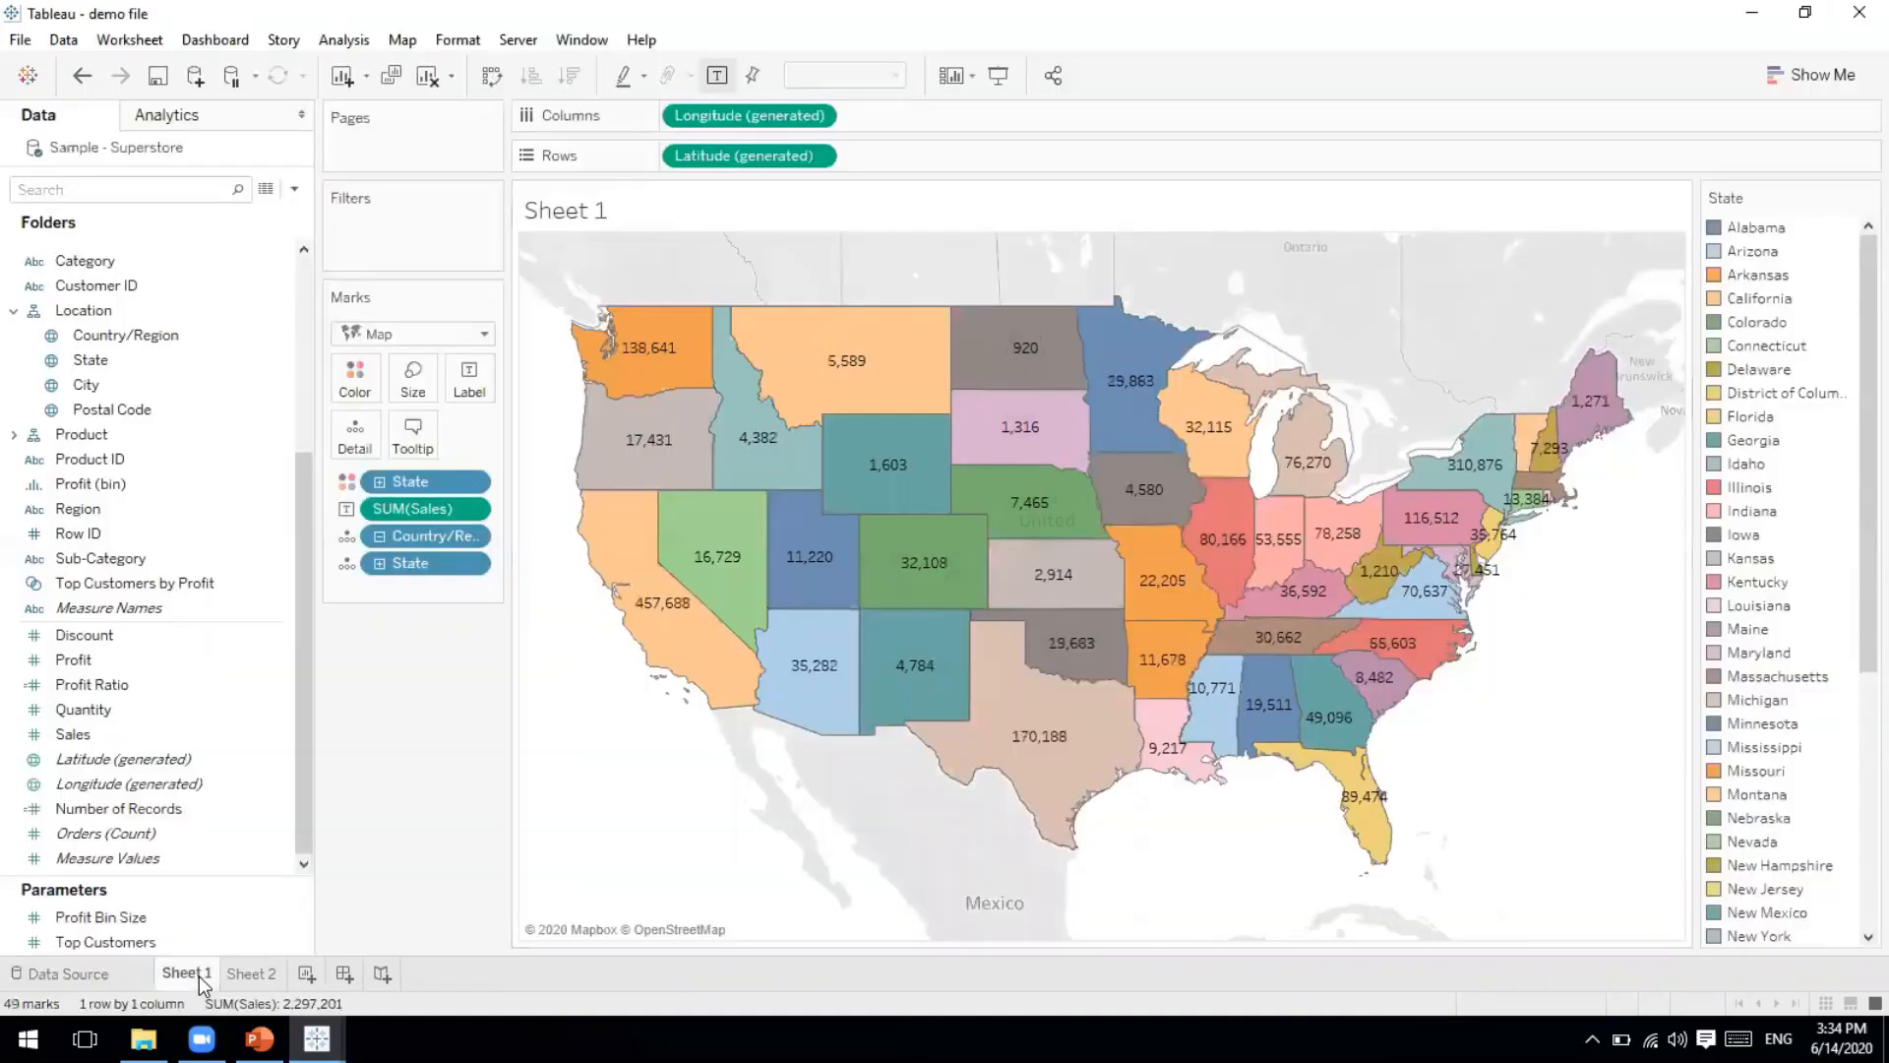
mouse_move(797, 335)
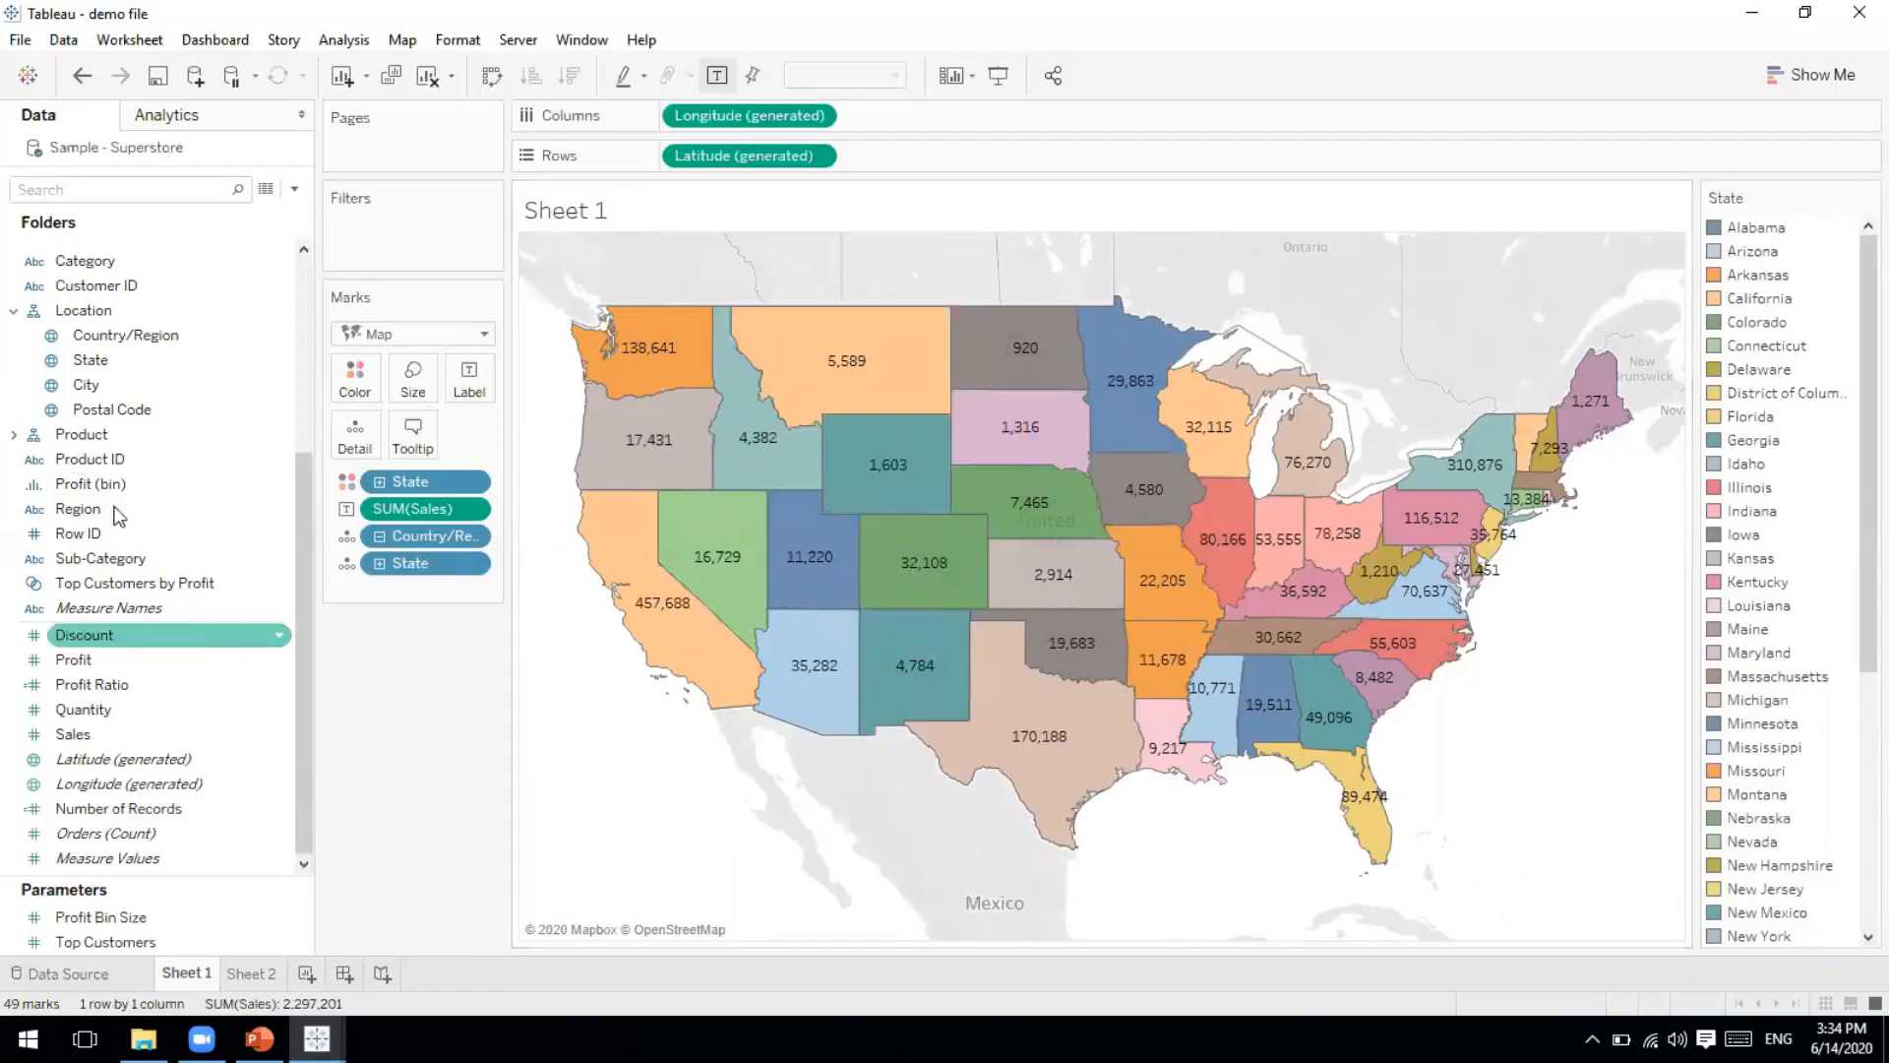
drag(303, 498, 304, 468)
click(67, 974)
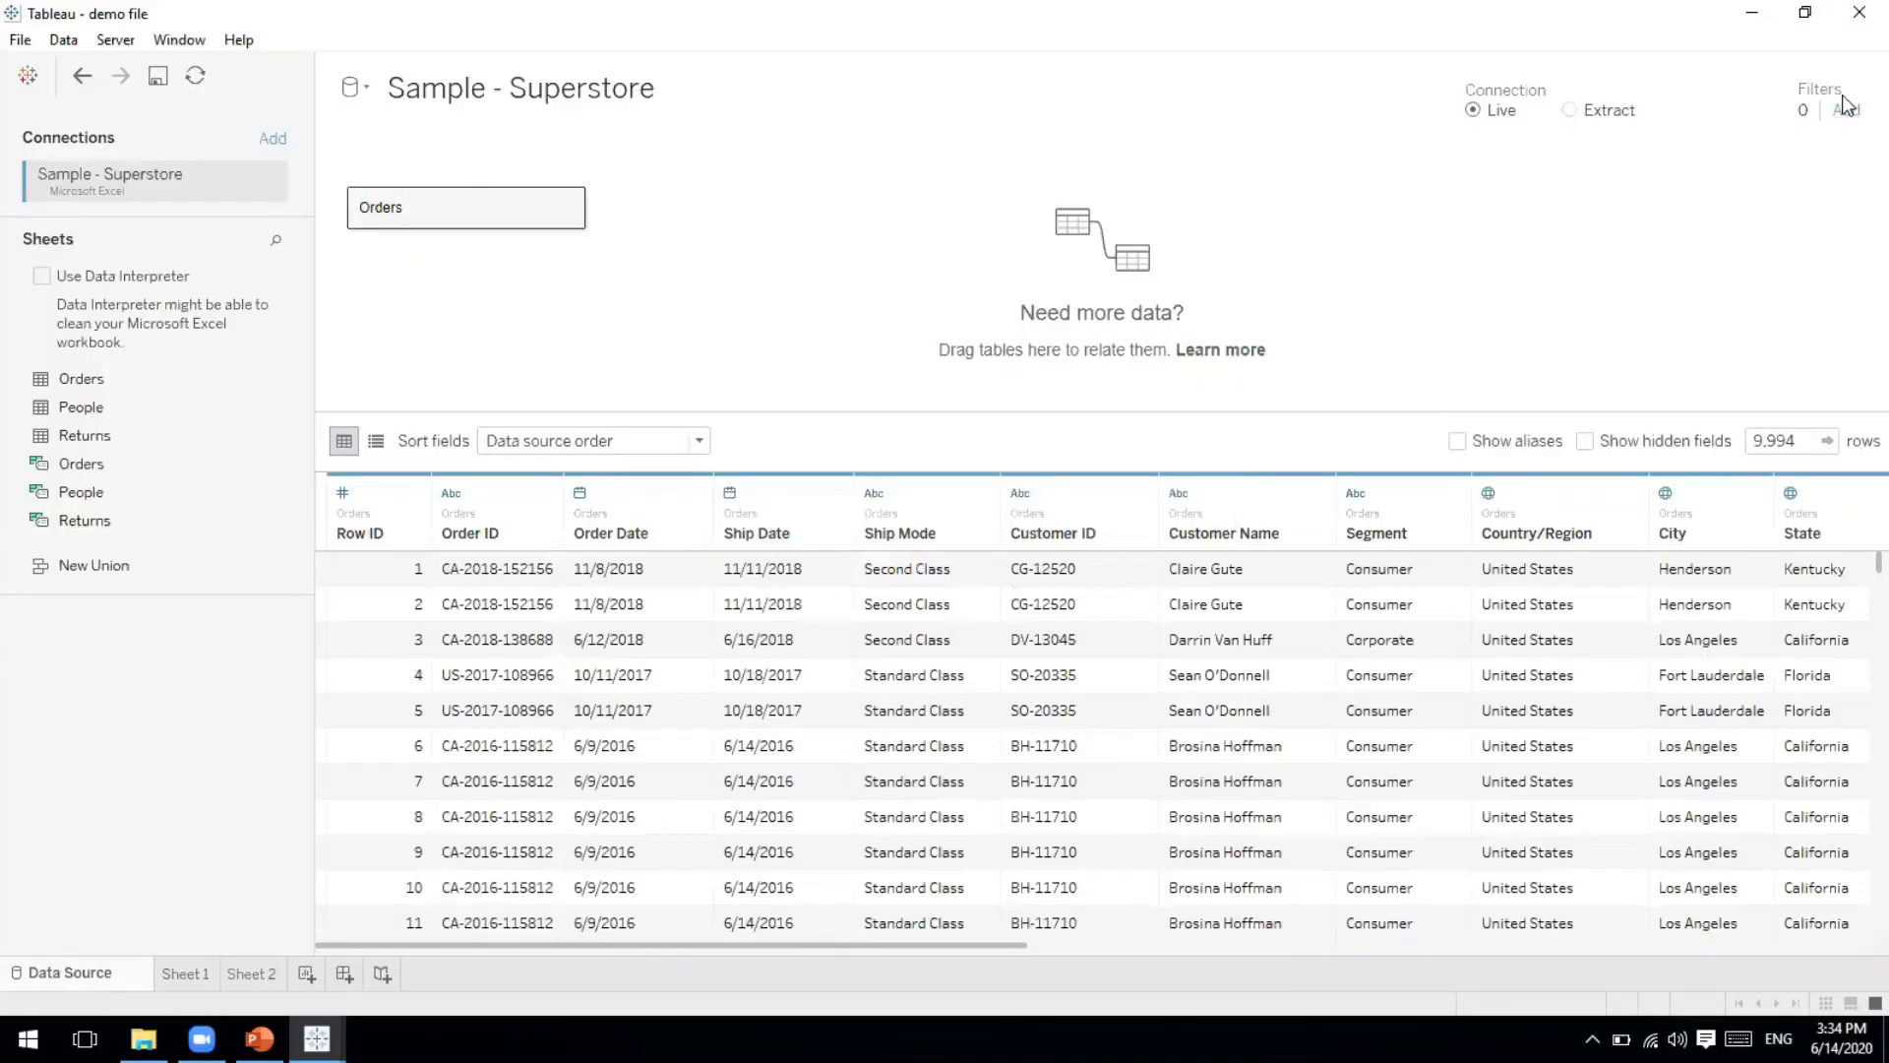
click(183, 974)
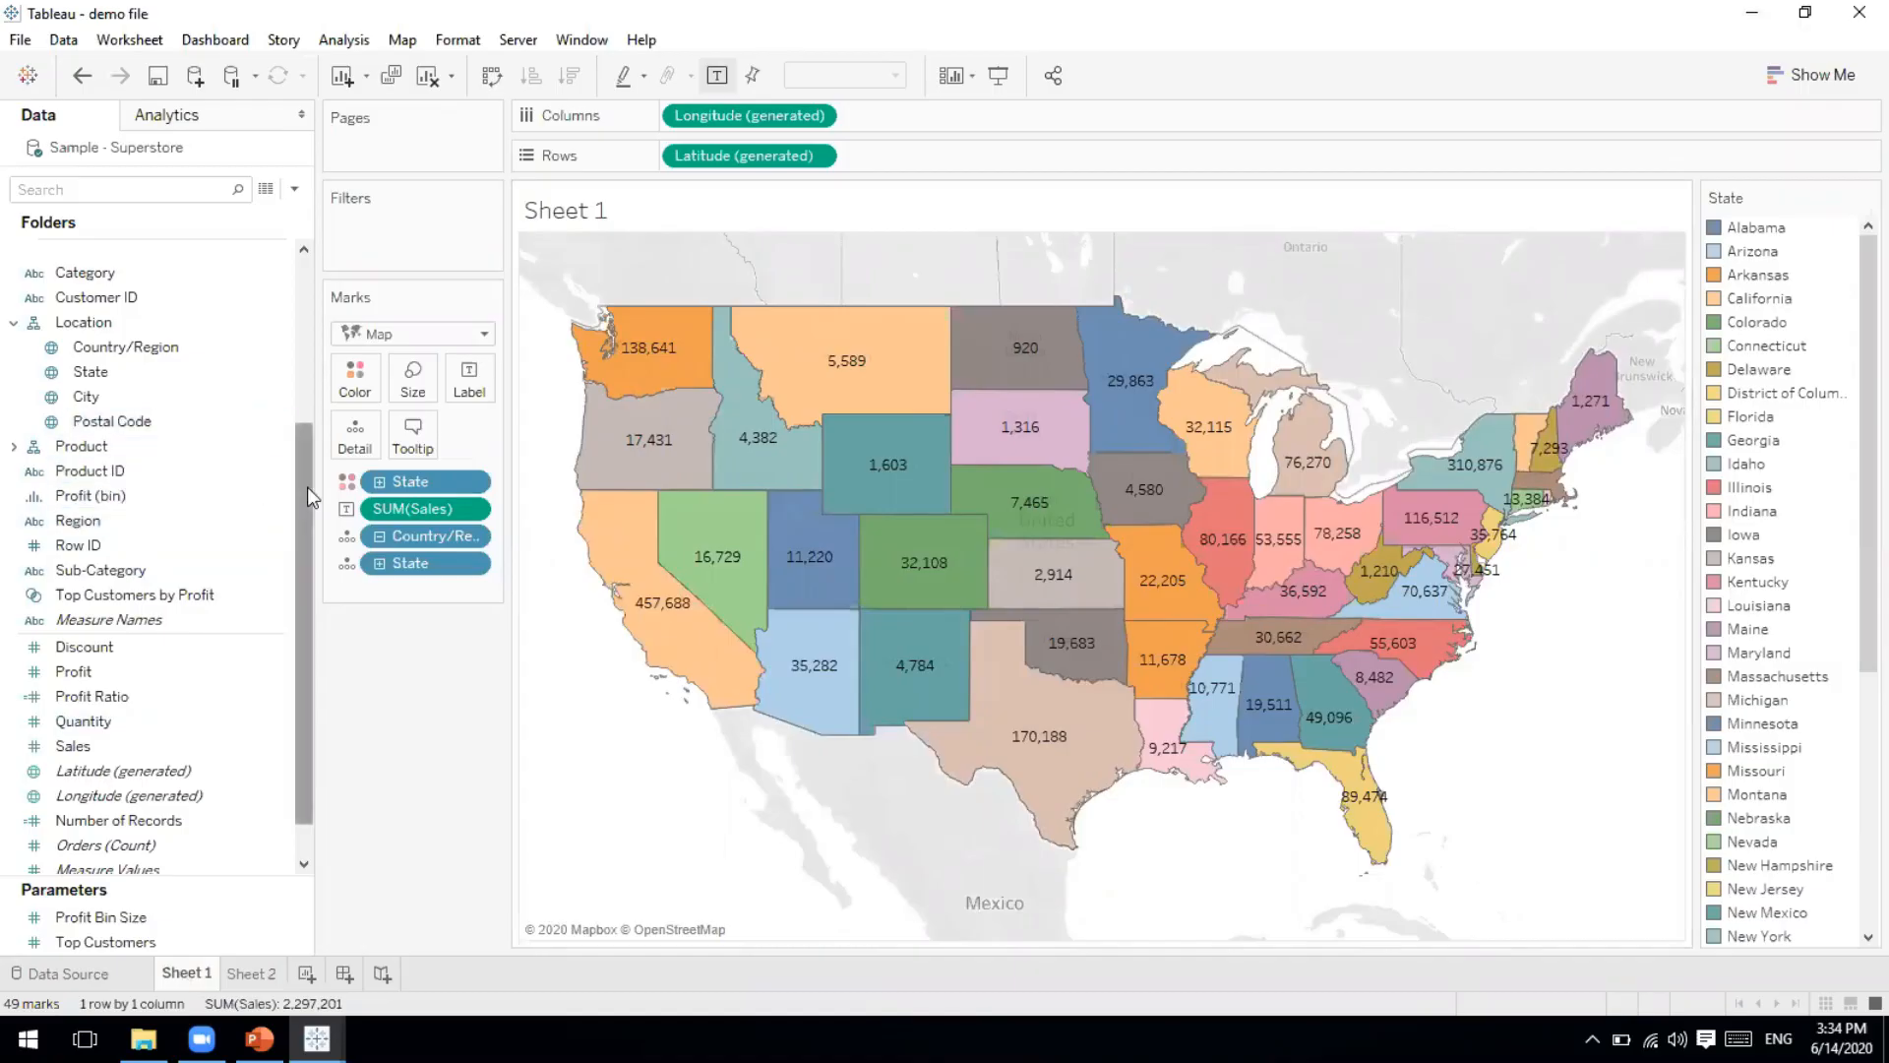
Add a worksheet filter on Order Date by Years with all years from 2016 to 2019 selected.
drag(307, 486, 307, 358)
drag(146, 337, 423, 233)
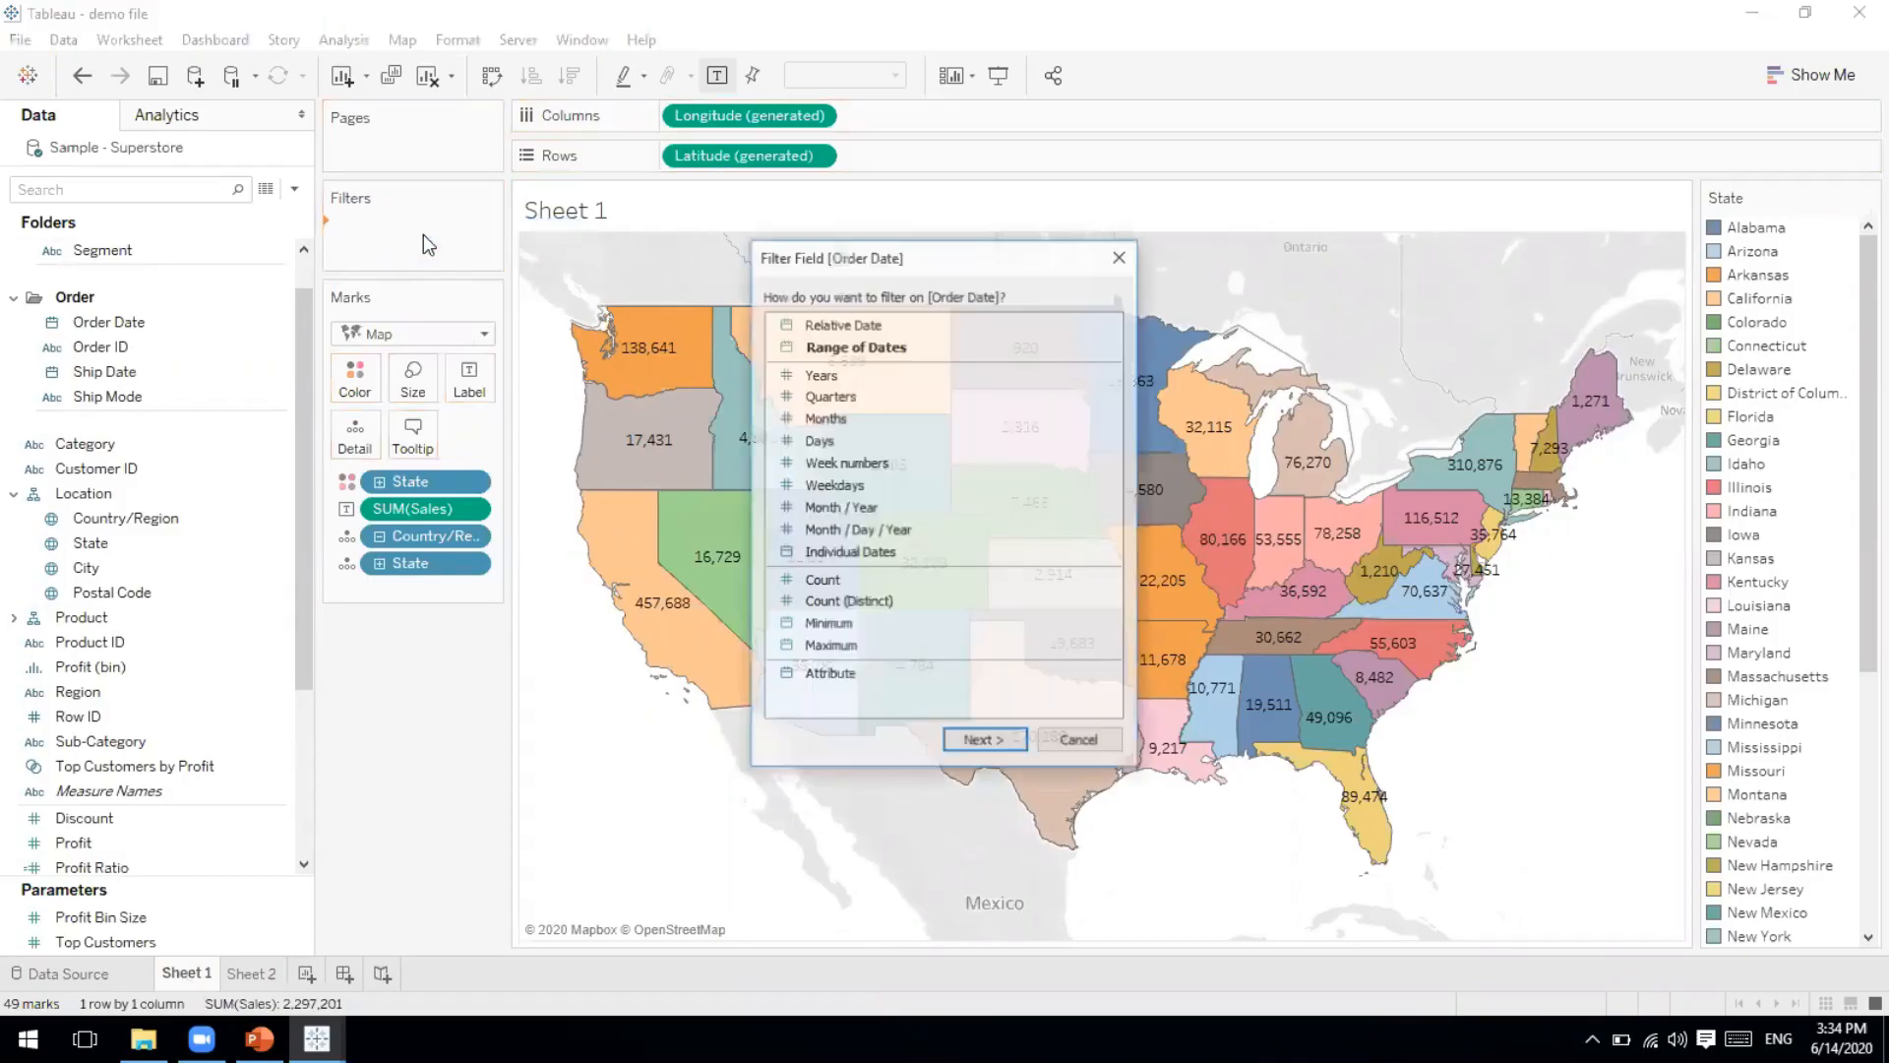
click(821, 379)
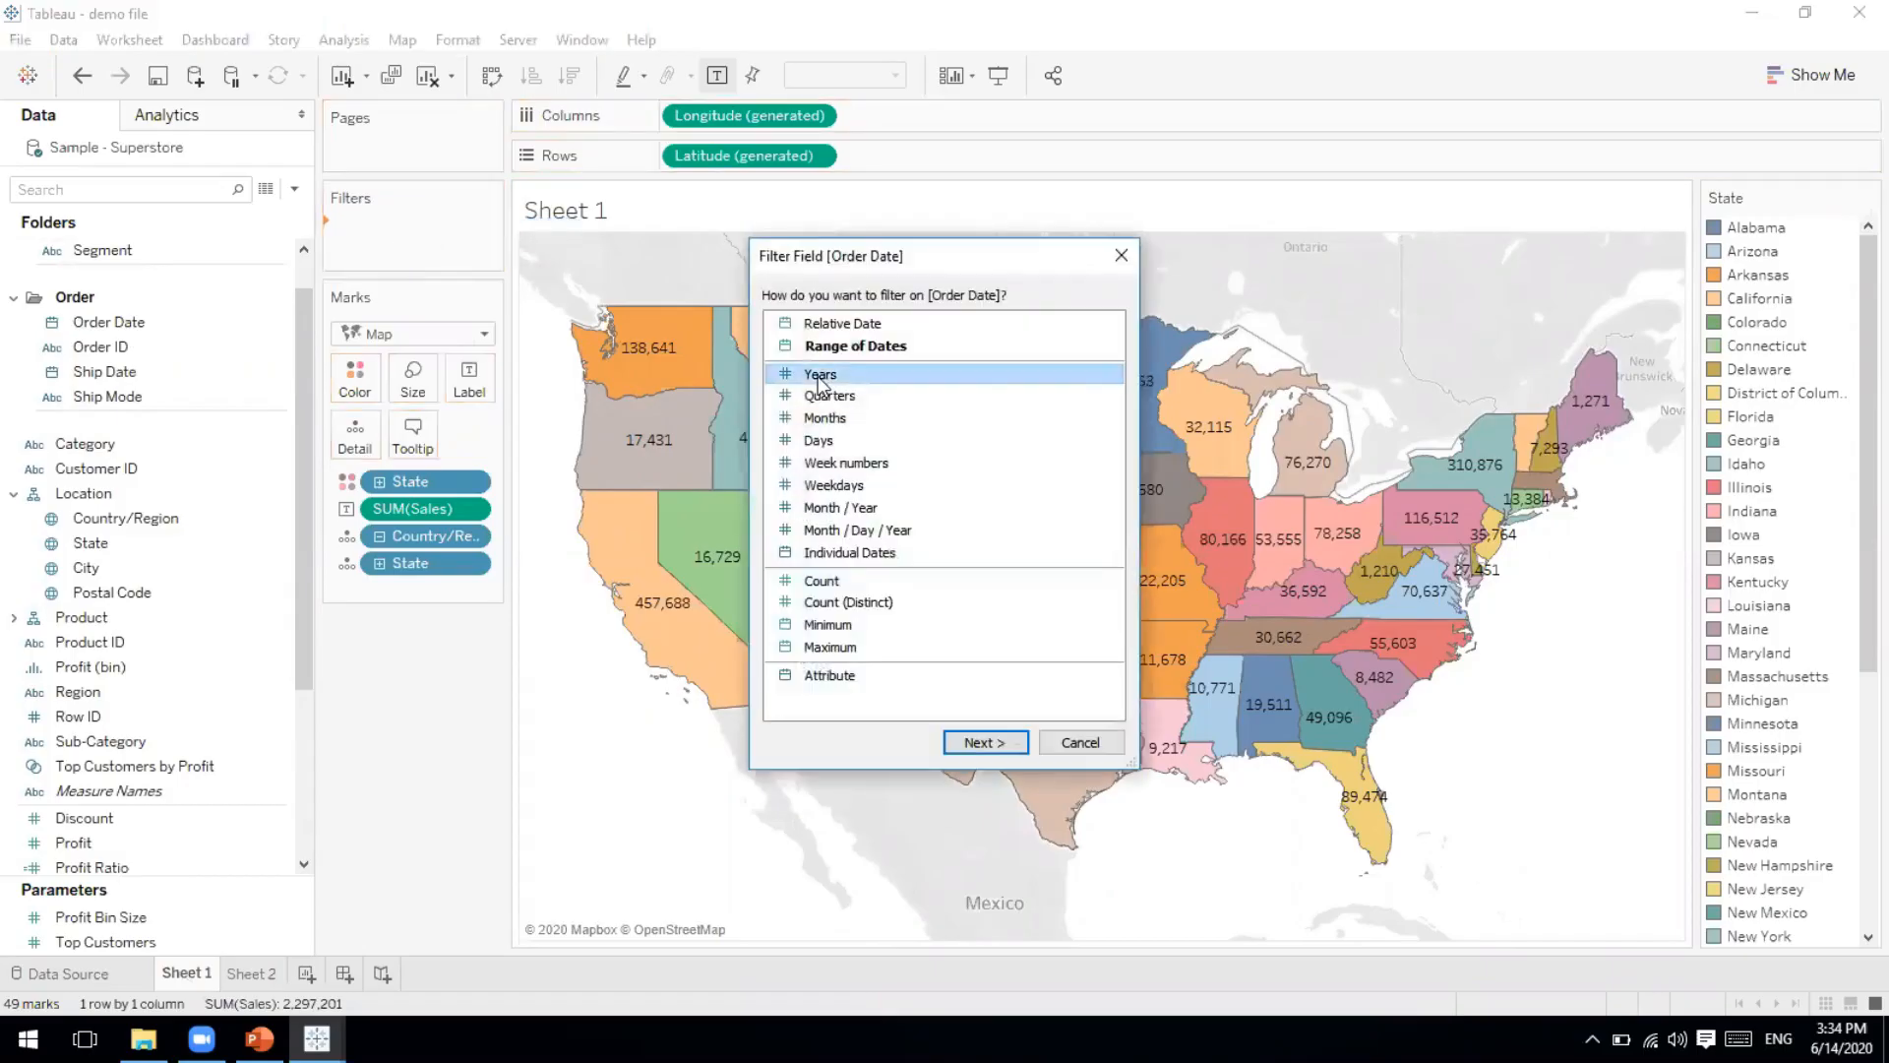
click(985, 742)
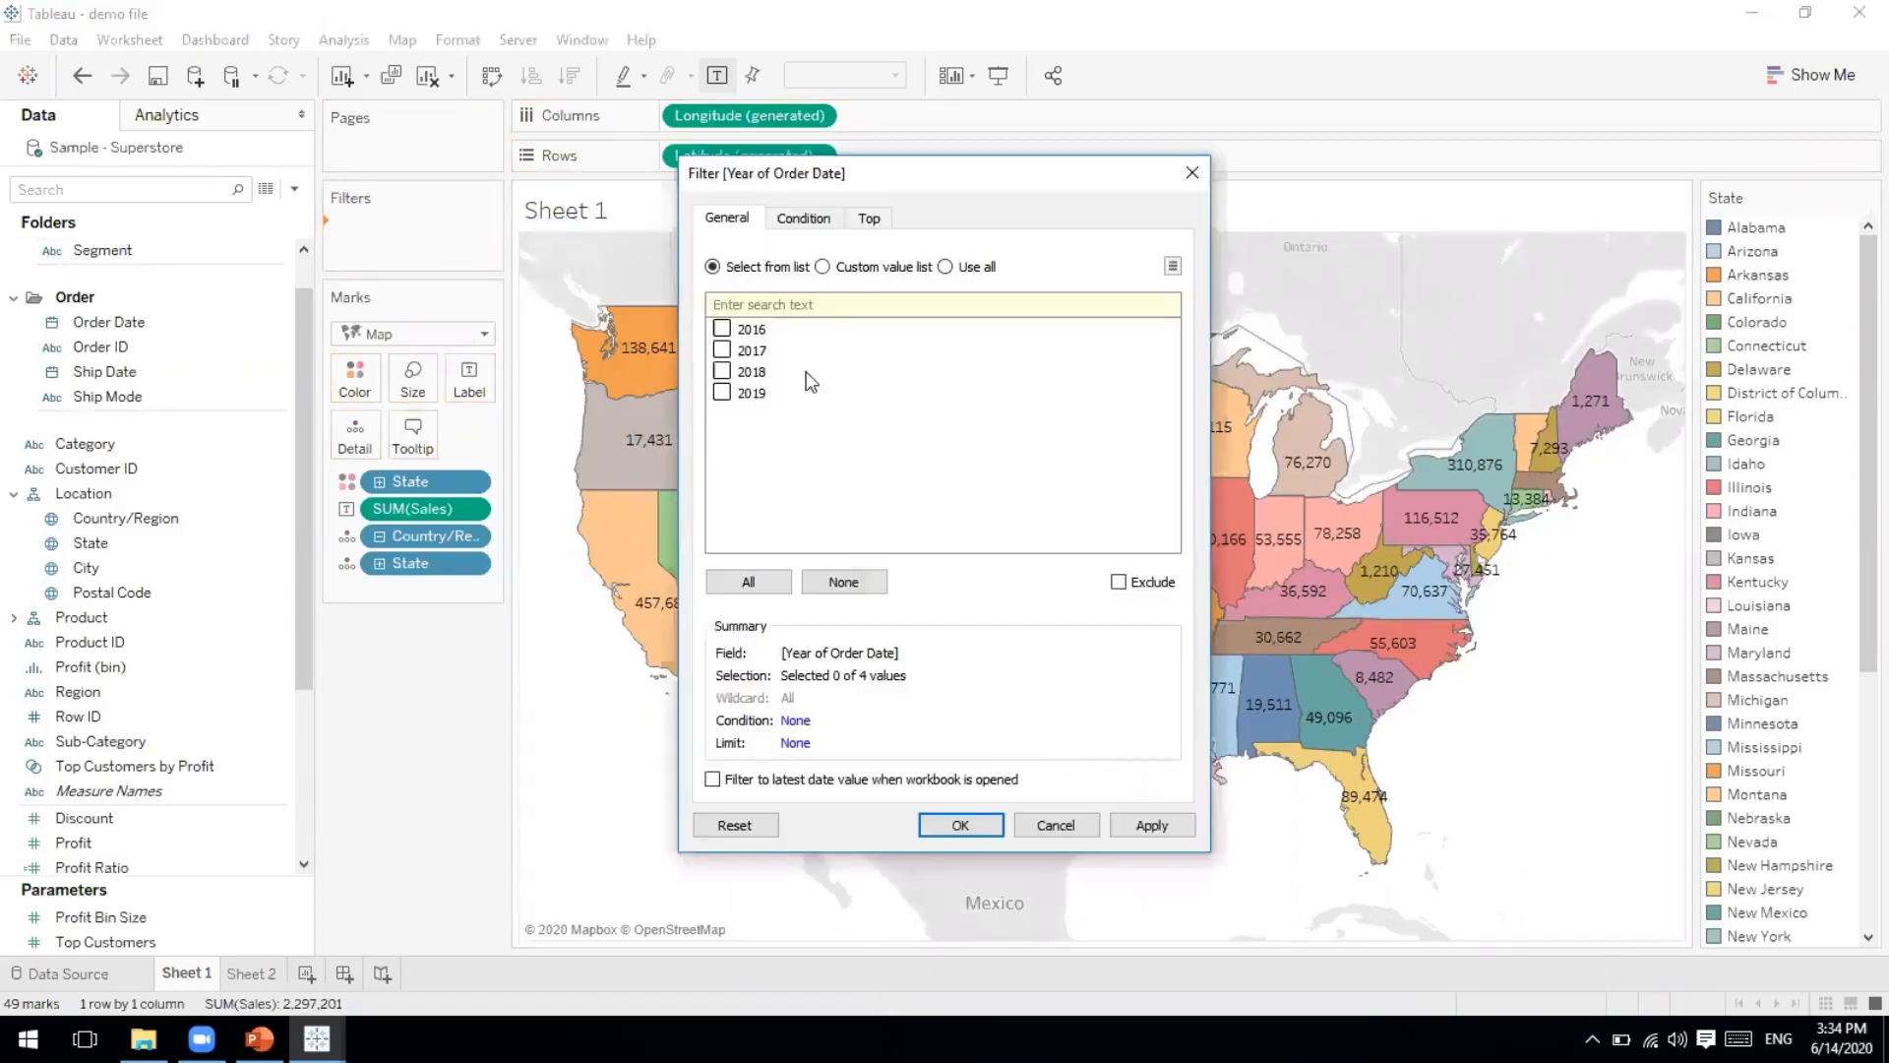
click(749, 581)
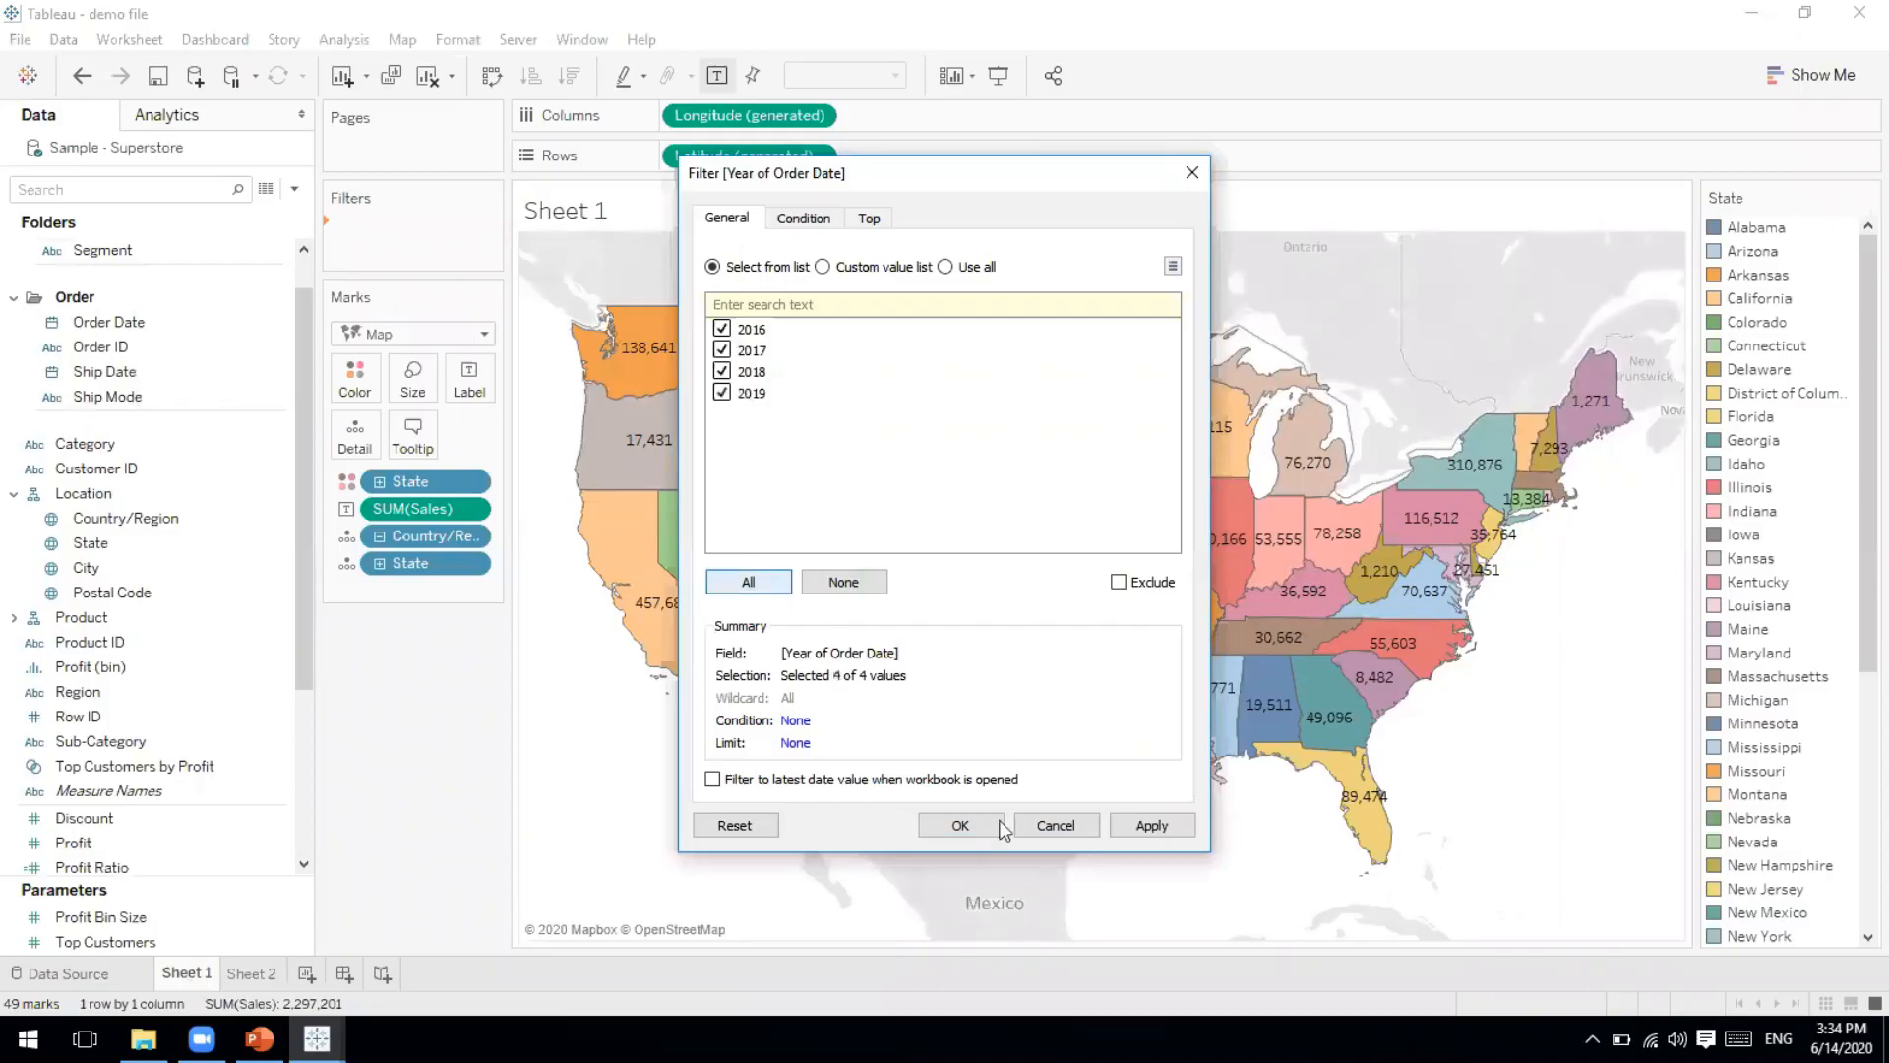
click(1143, 827)
click(977, 832)
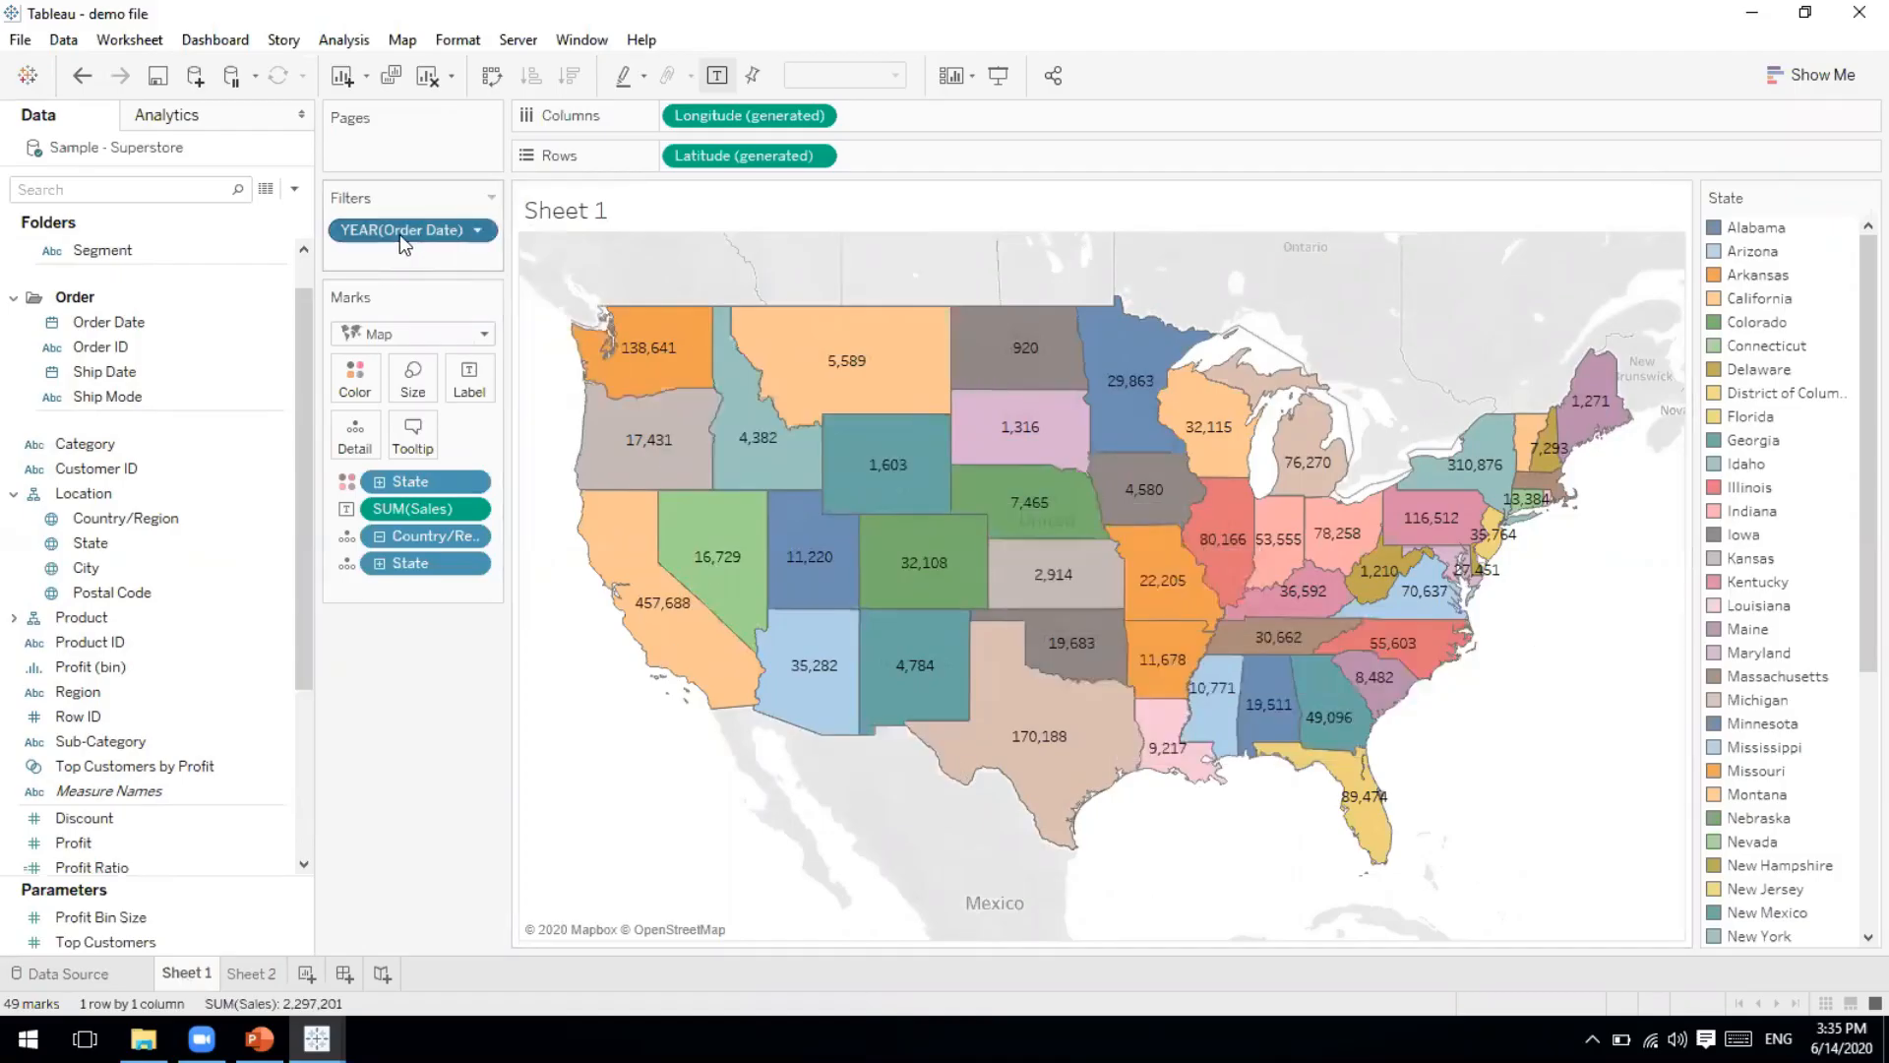
Show the Order Date year filter beside the map and limit it to 2016.
click(479, 232)
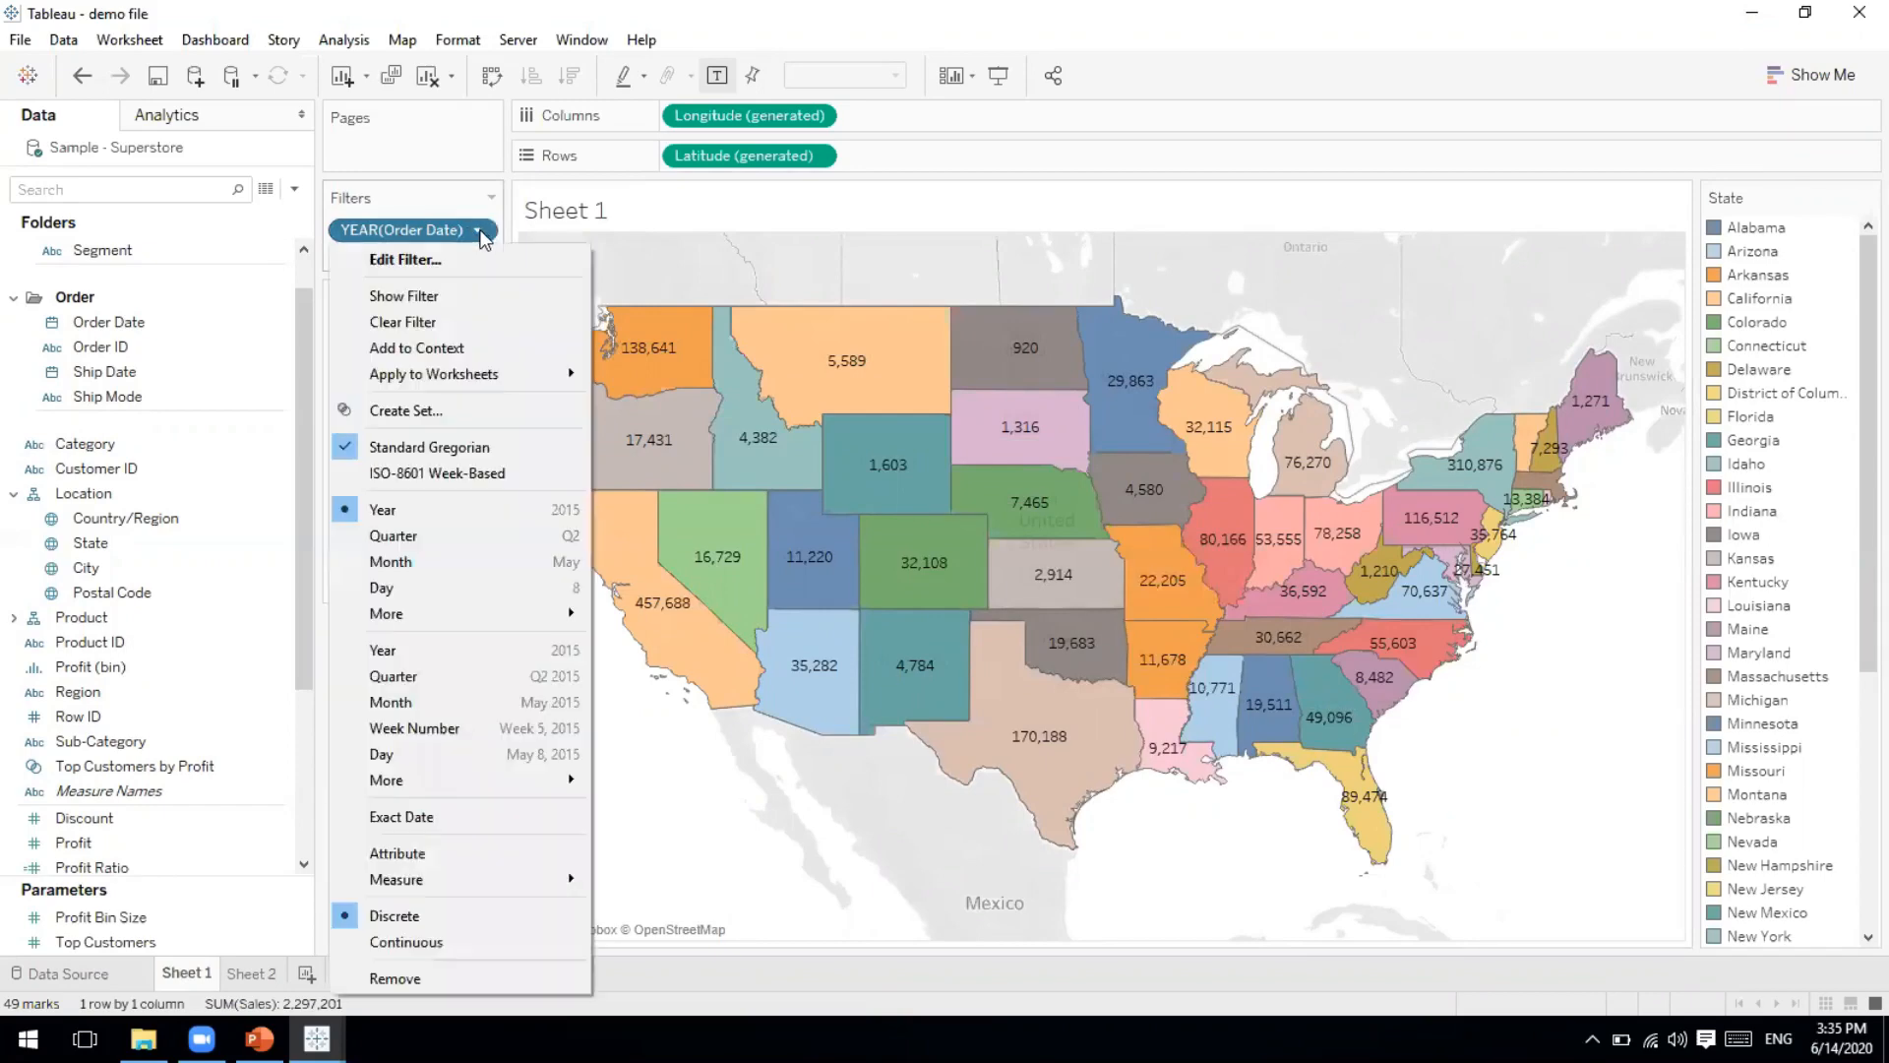
click(419, 303)
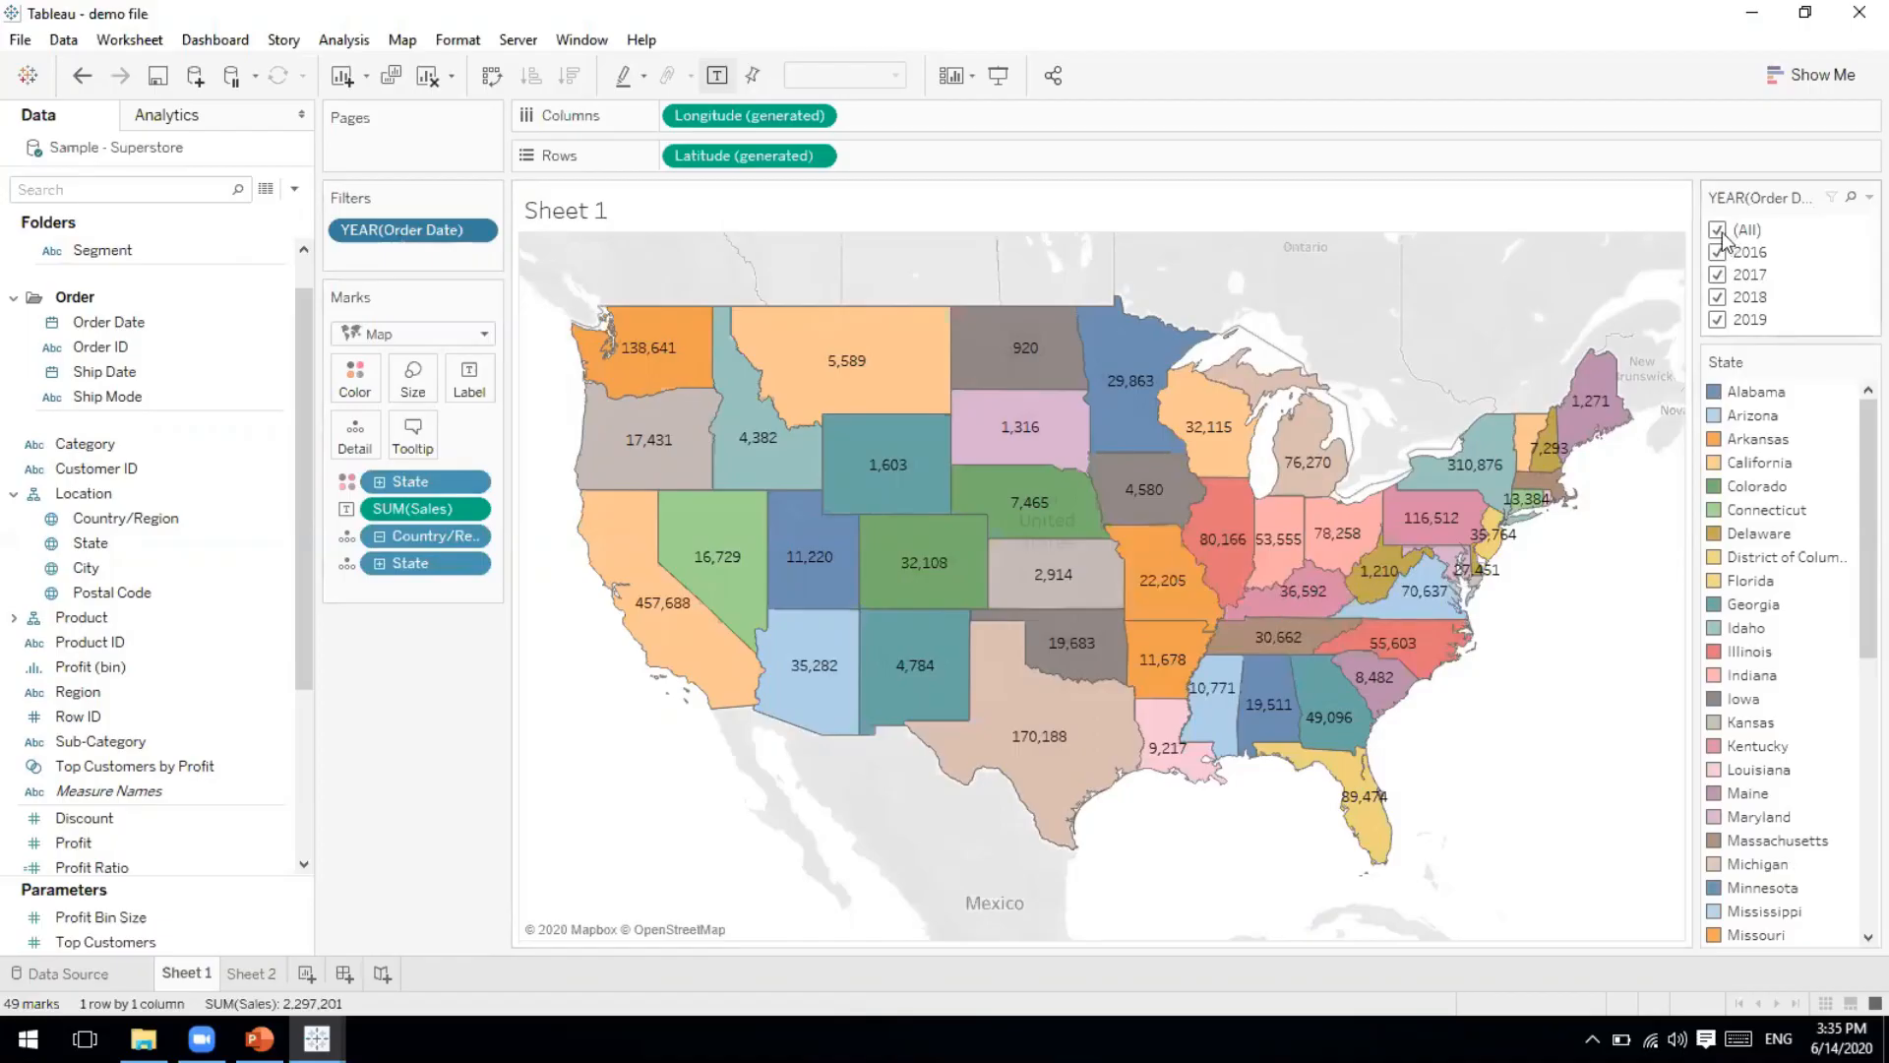
click(1718, 231)
click(1718, 253)
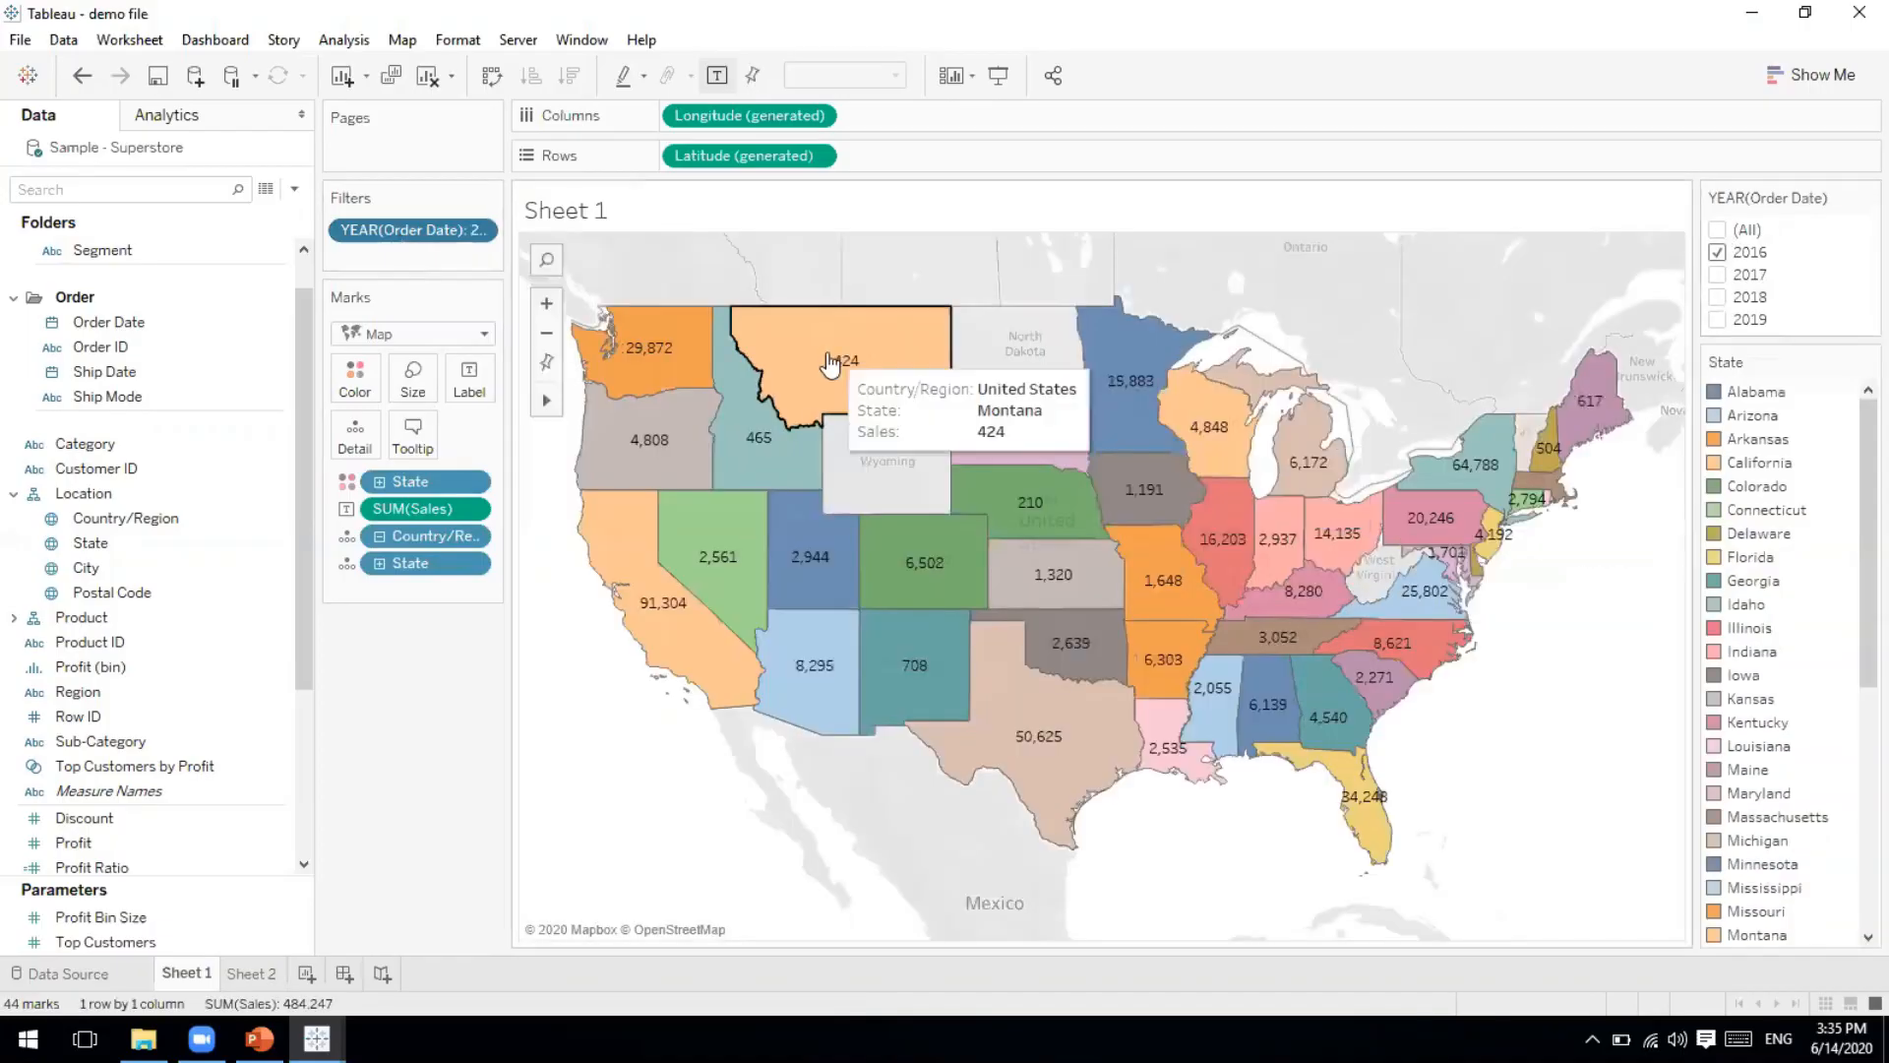
Add 2017, 2018 and 2019 to the years included by the displayed filter.
click(1719, 276)
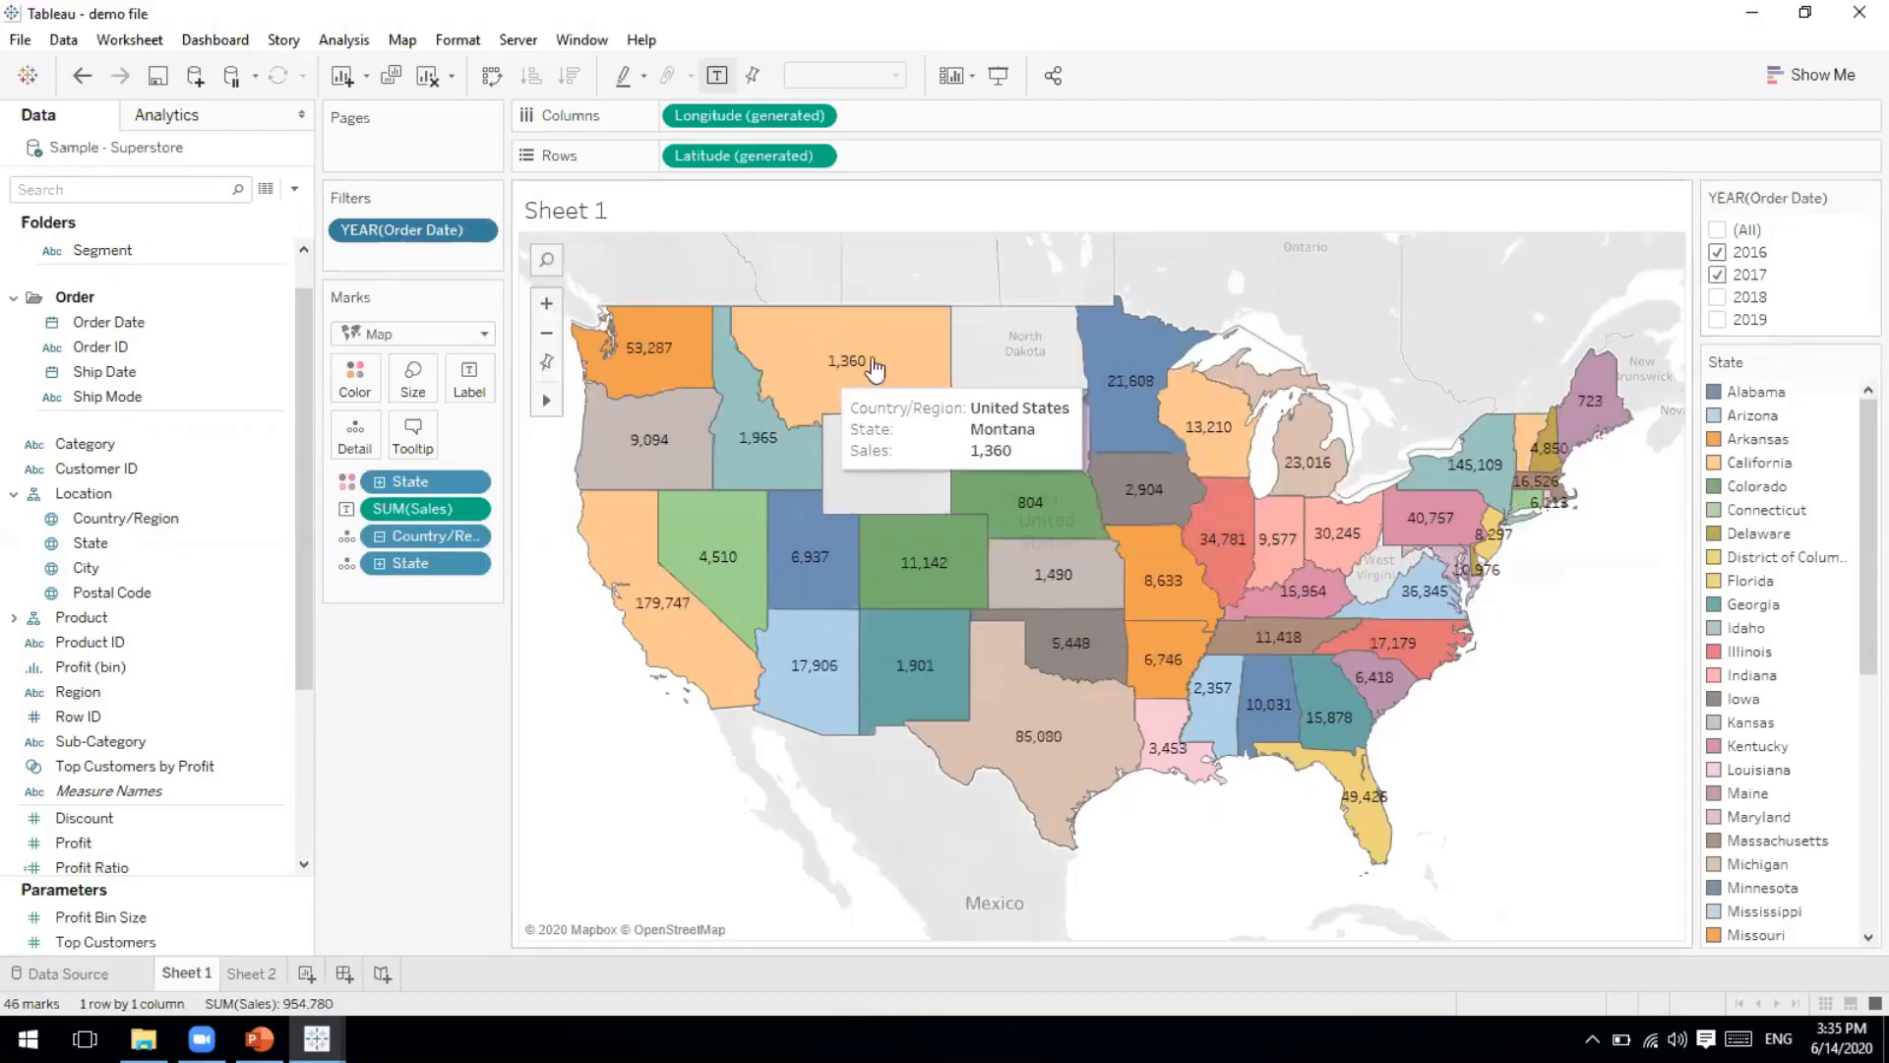
click(1718, 298)
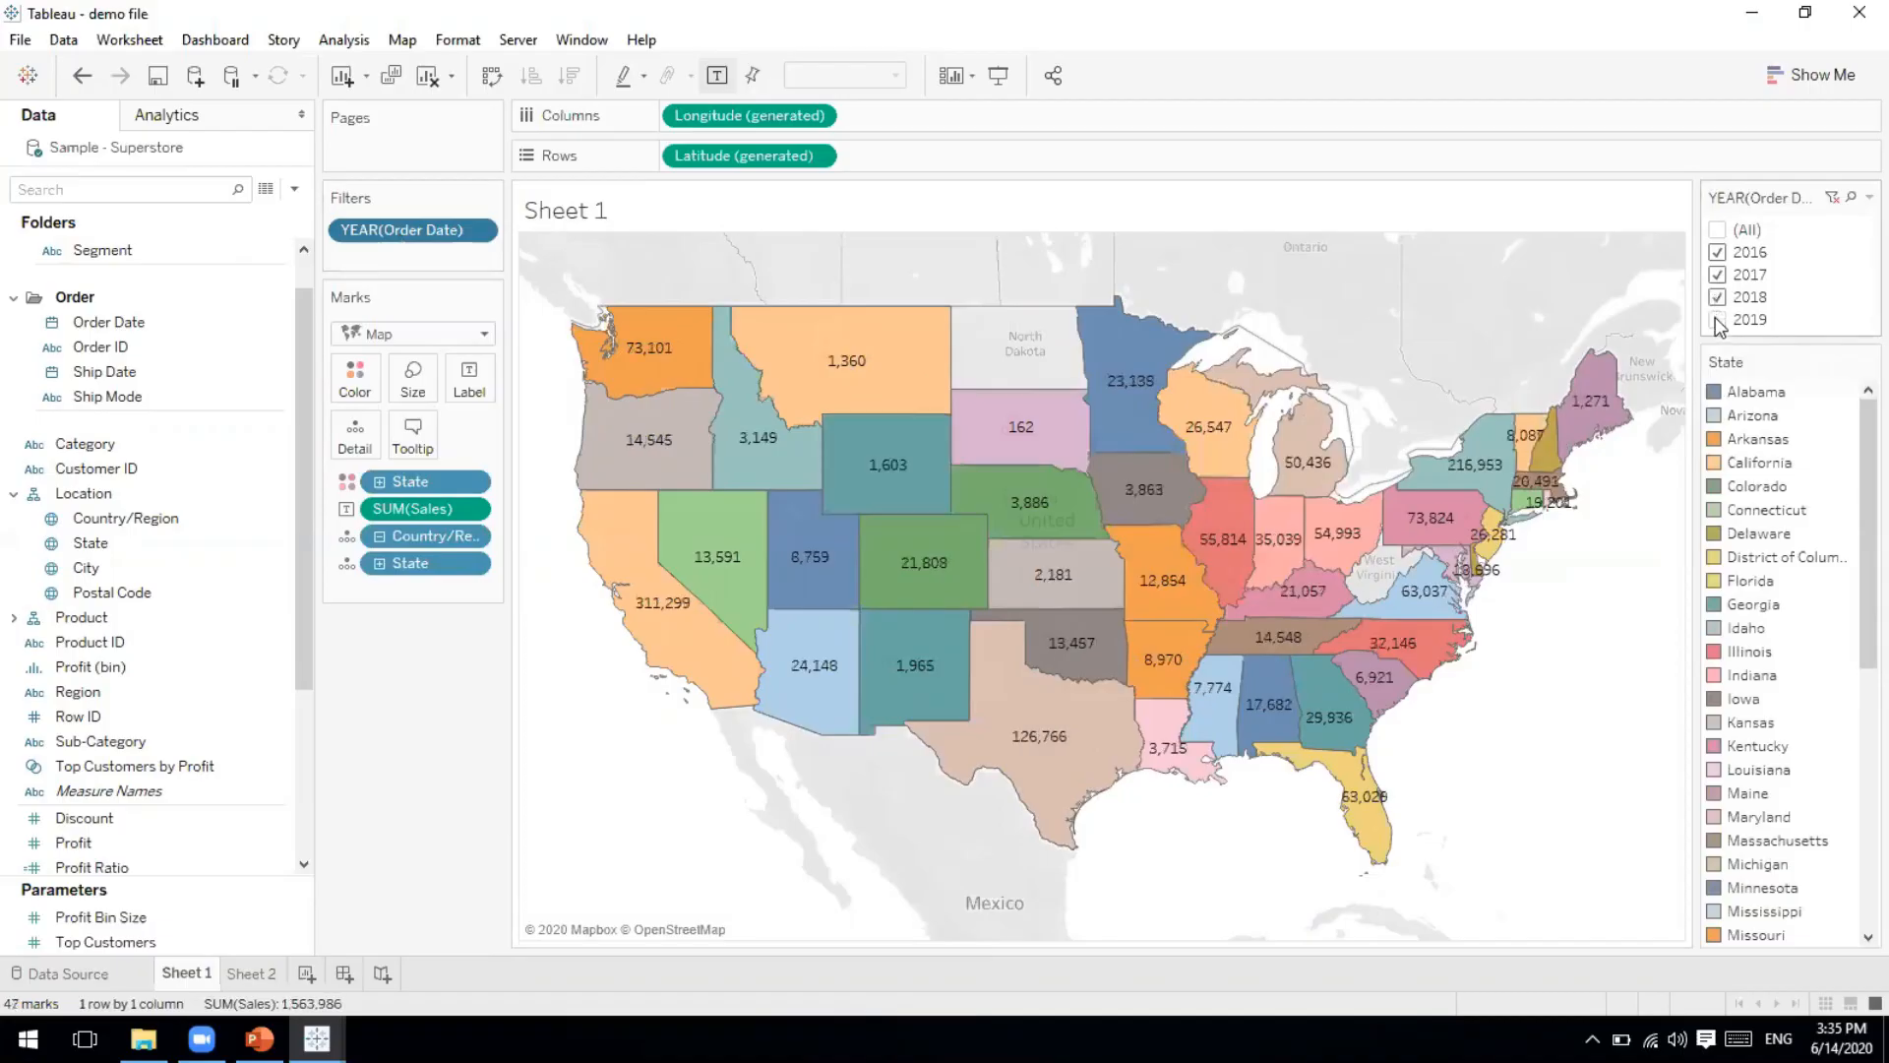
click(1718, 320)
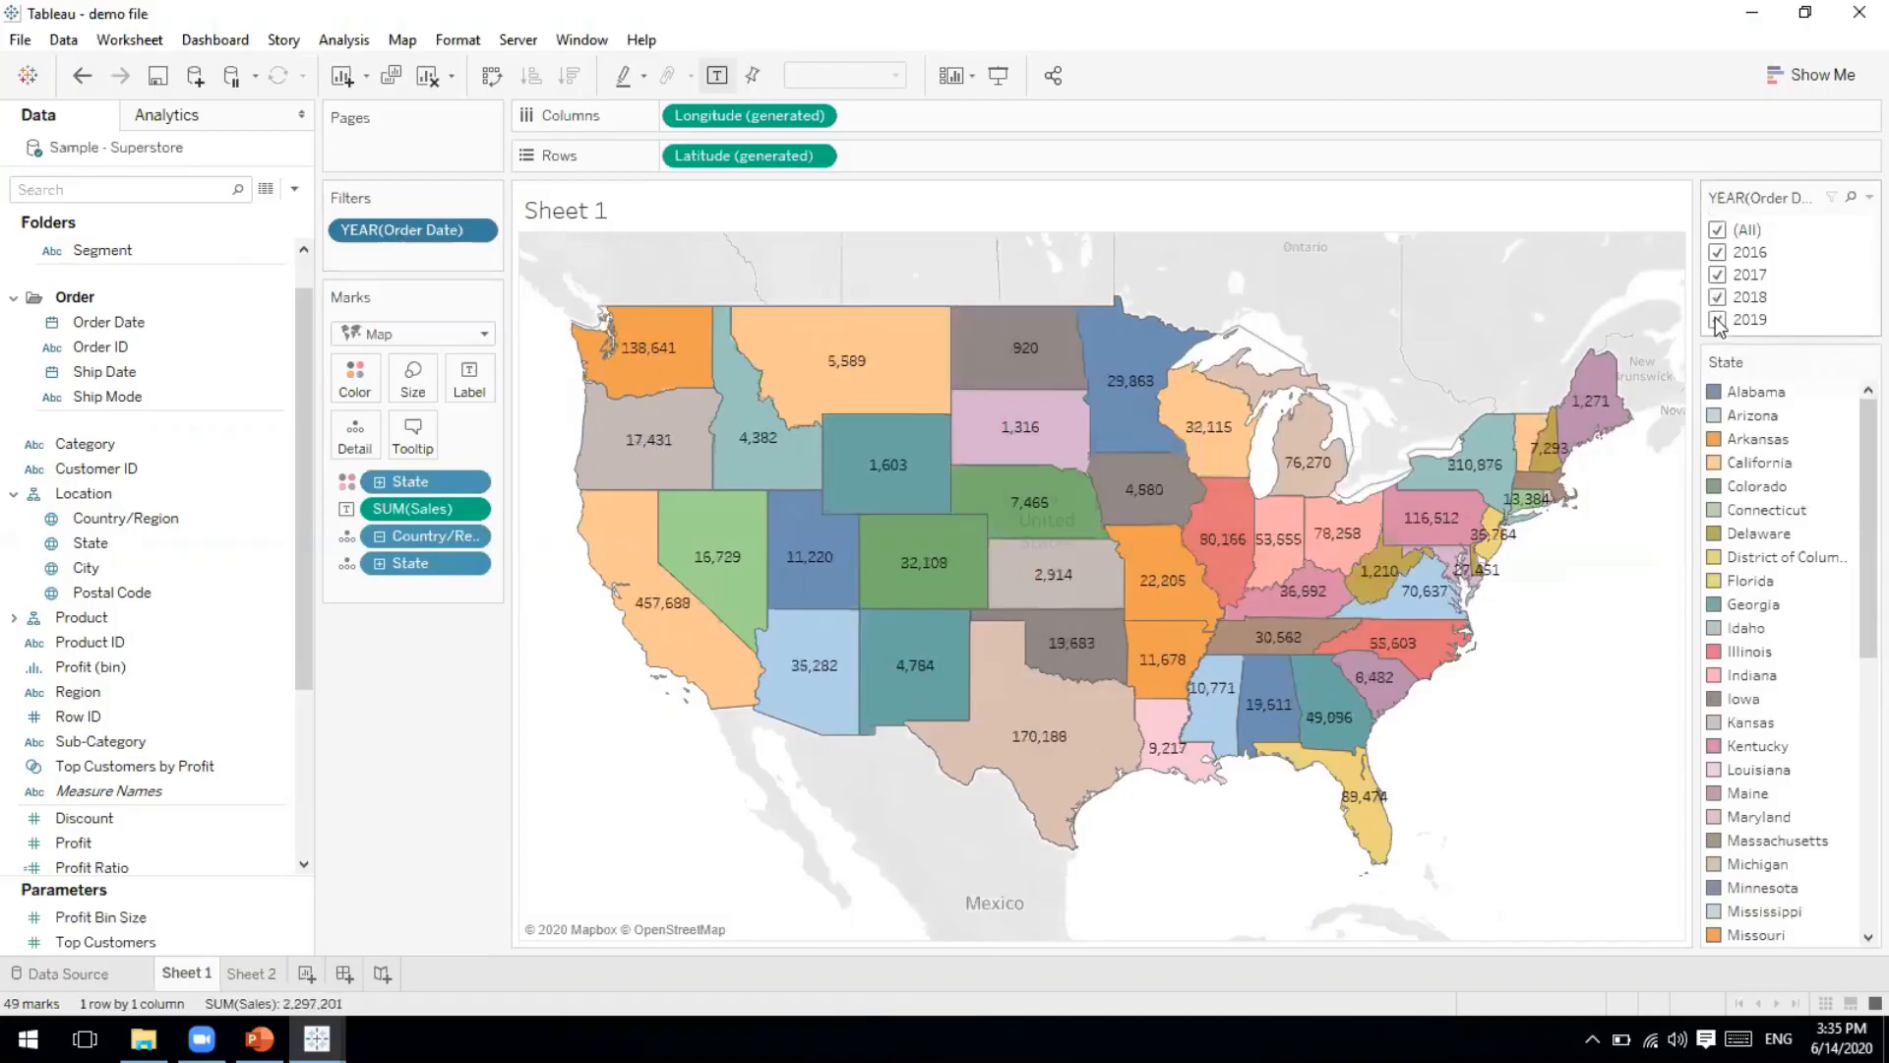
Exclude 2016, 2017 and 2018 from the displayed year filter, keeping only 2019.
click(1718, 253)
click(1718, 275)
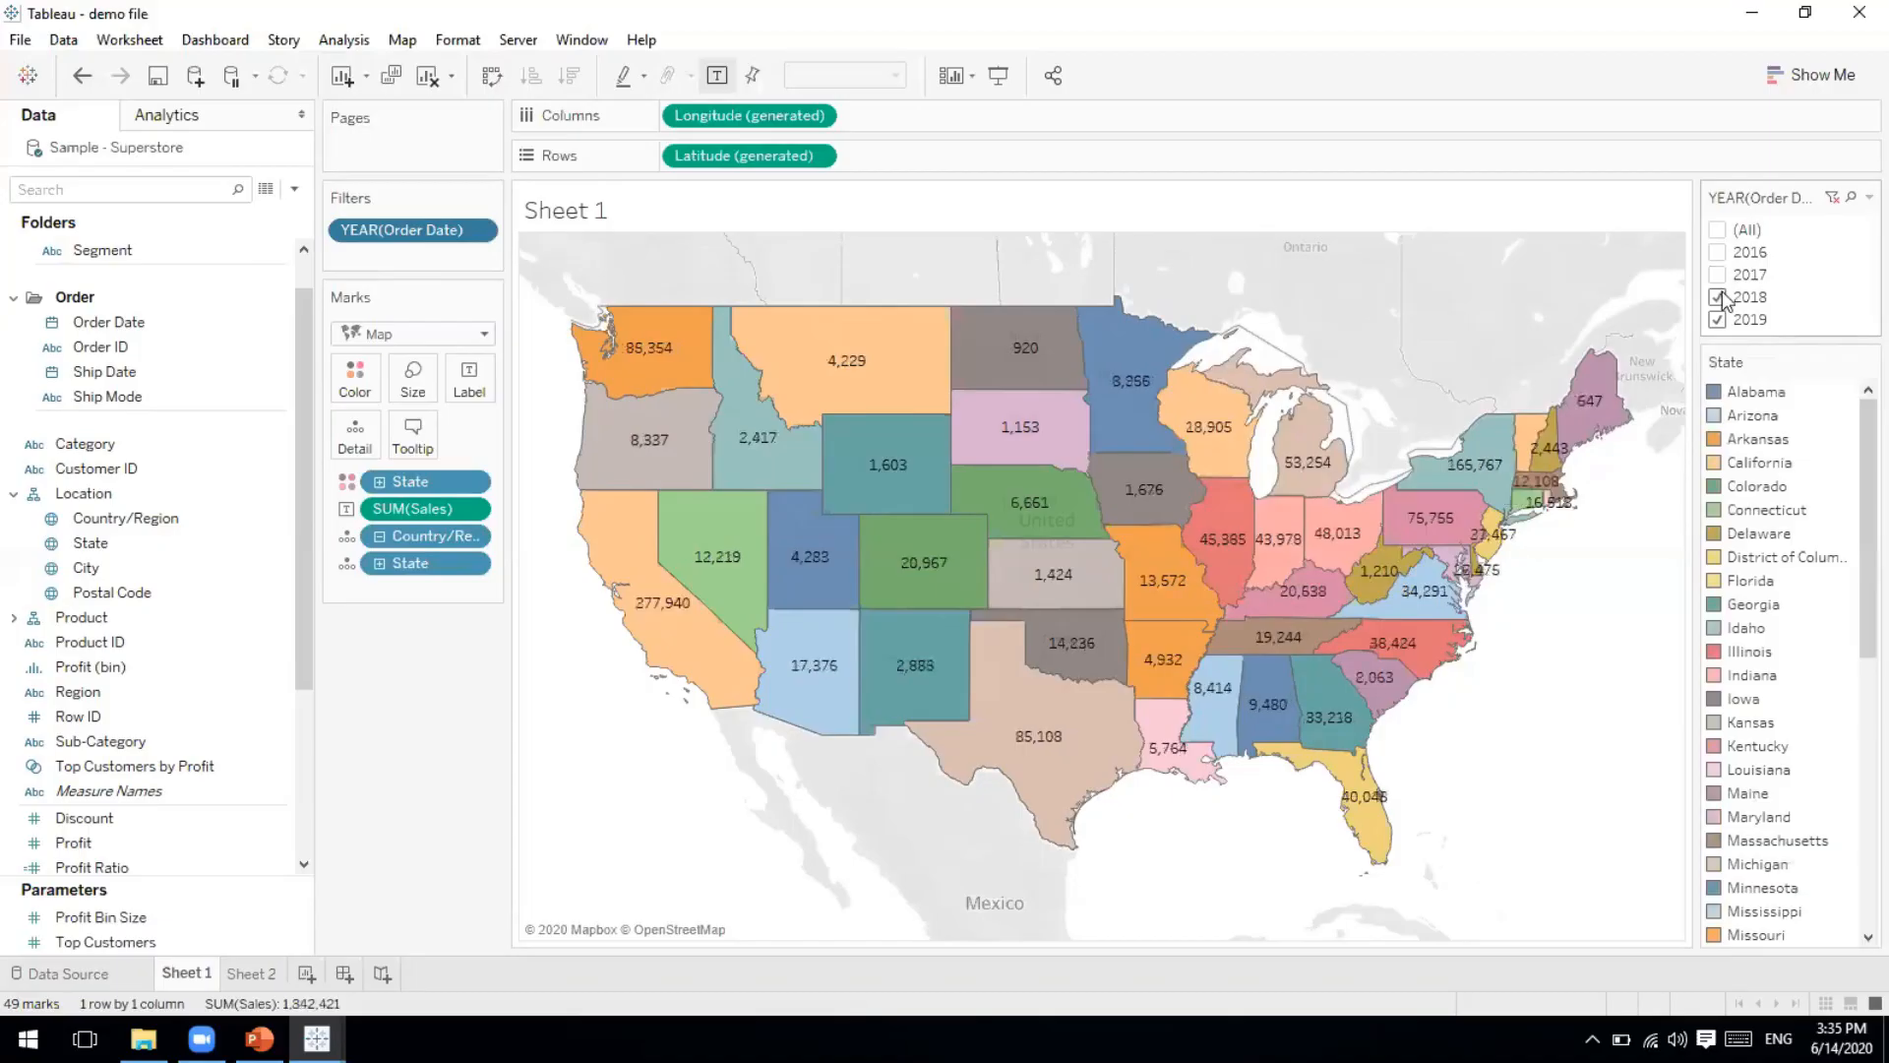
click(1718, 297)
mouse_move(1087, 647)
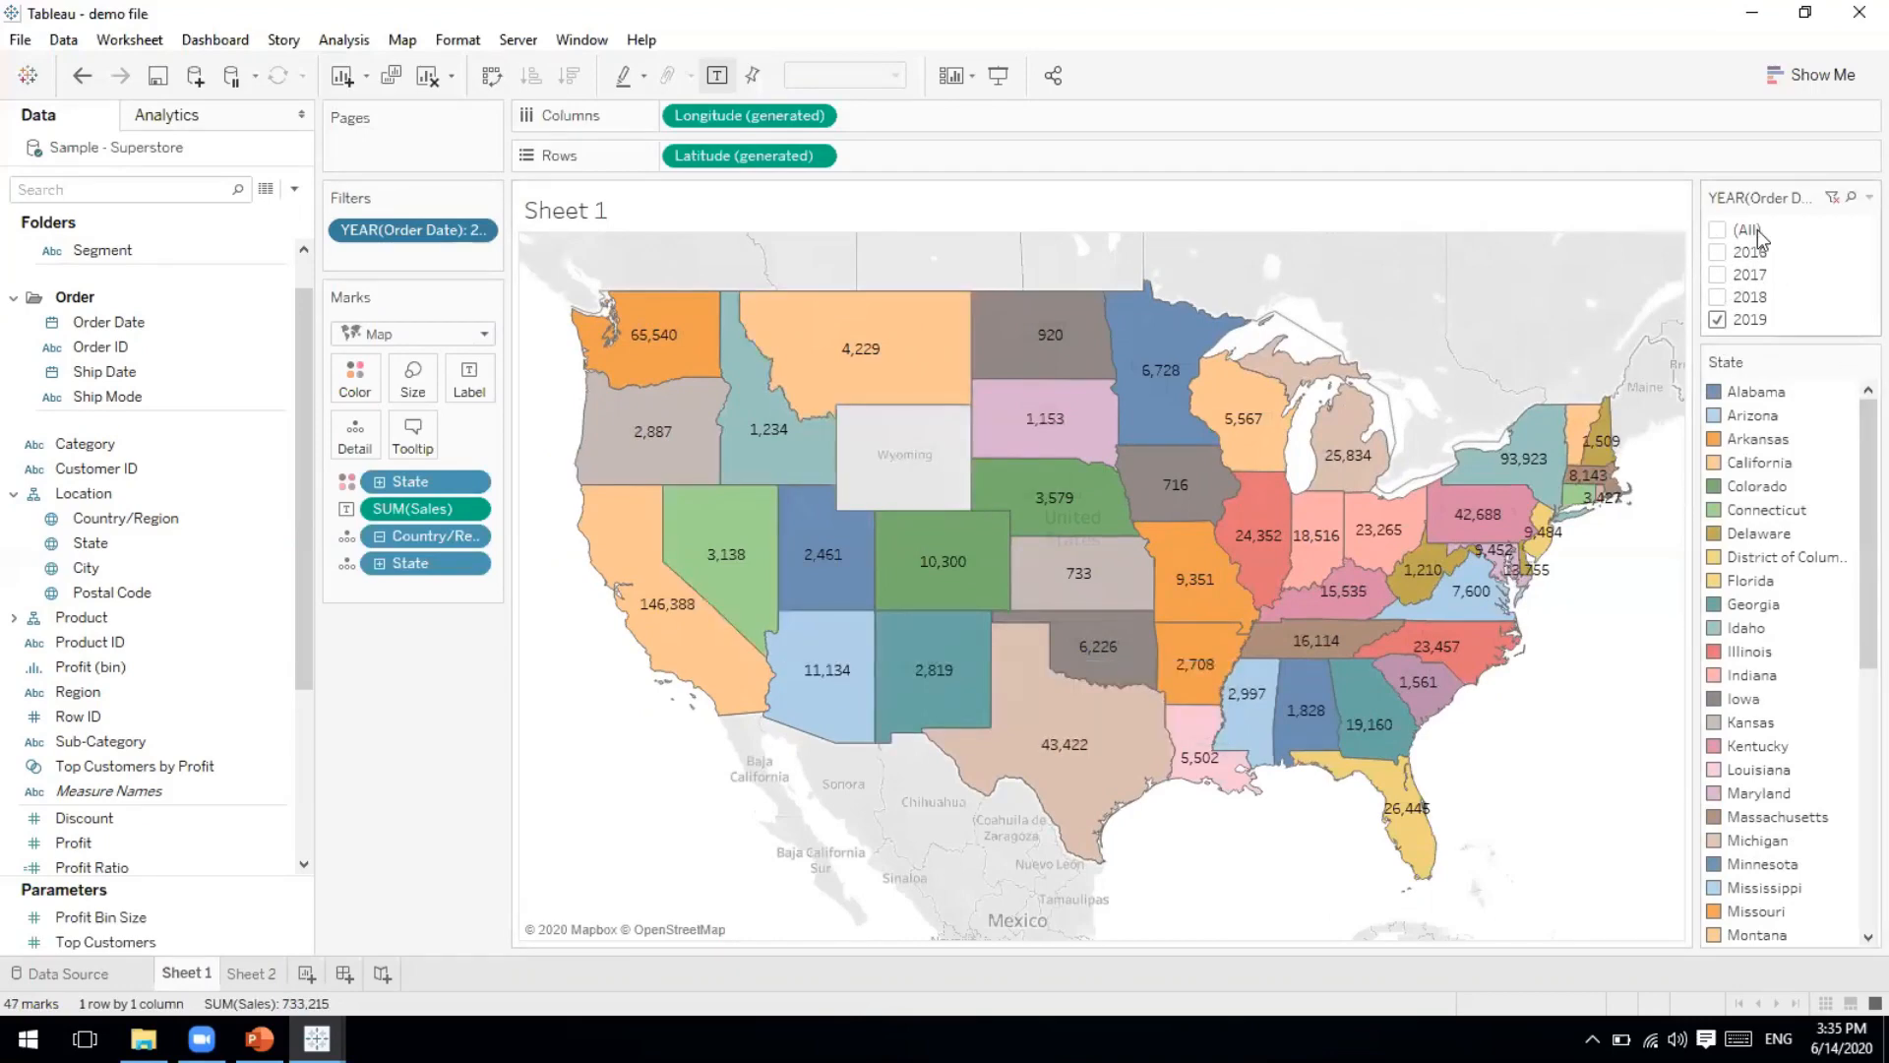
Examine the data source's filter setting and compare the filtered Sheet 1 map with the Sheet 2 city treemap.
click(77, 971)
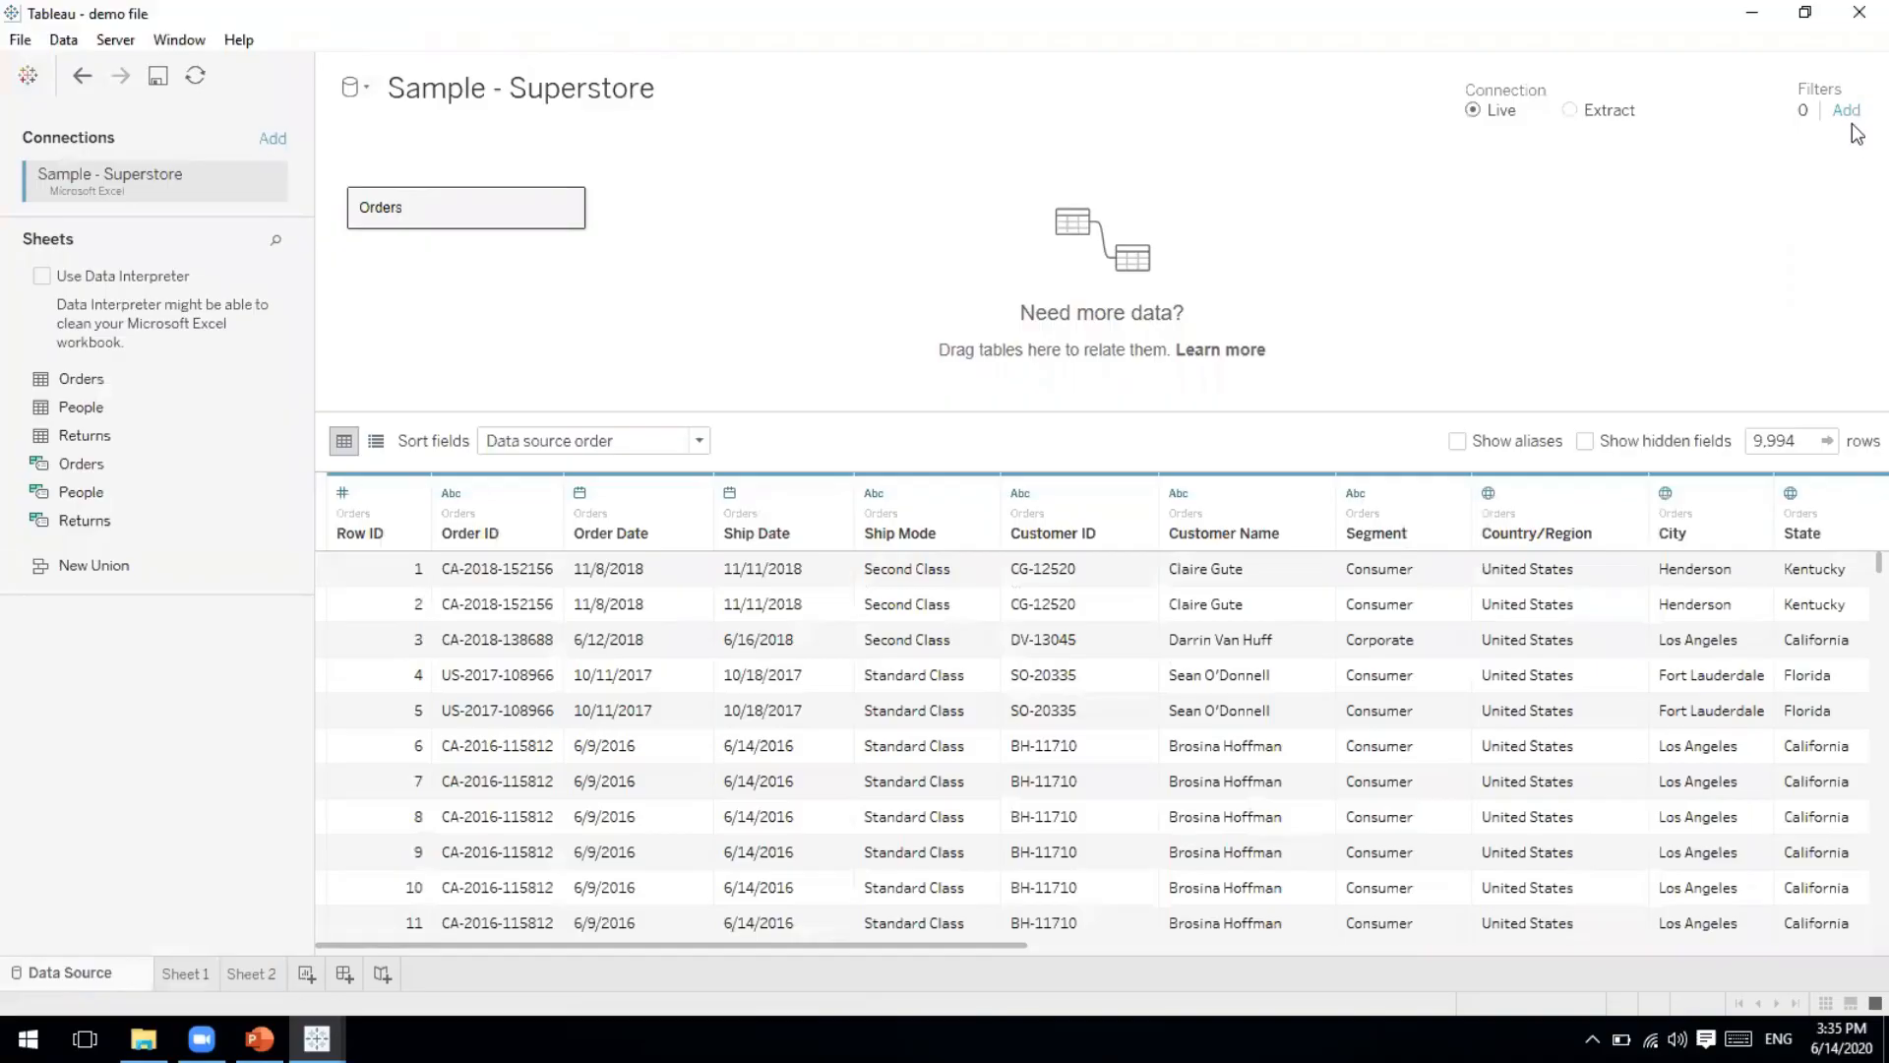
click(187, 974)
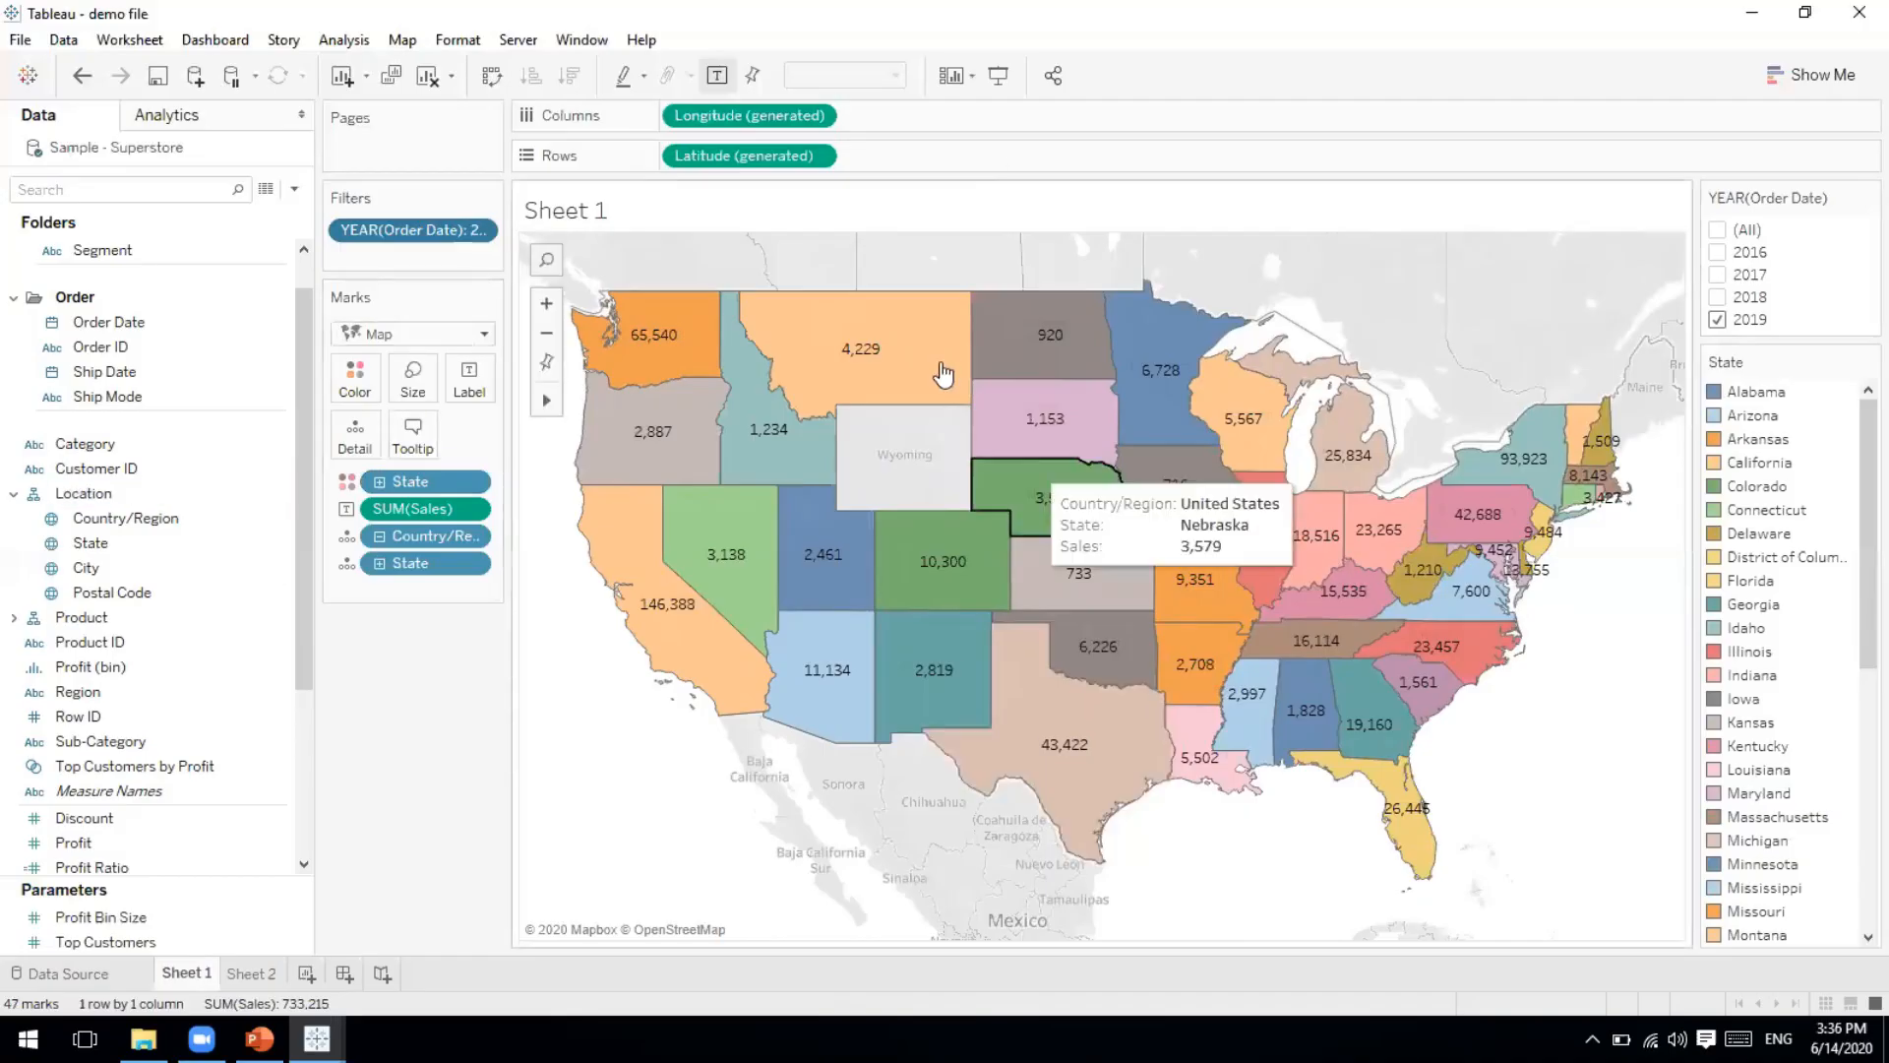
mouse_move(943, 374)
click(253, 973)
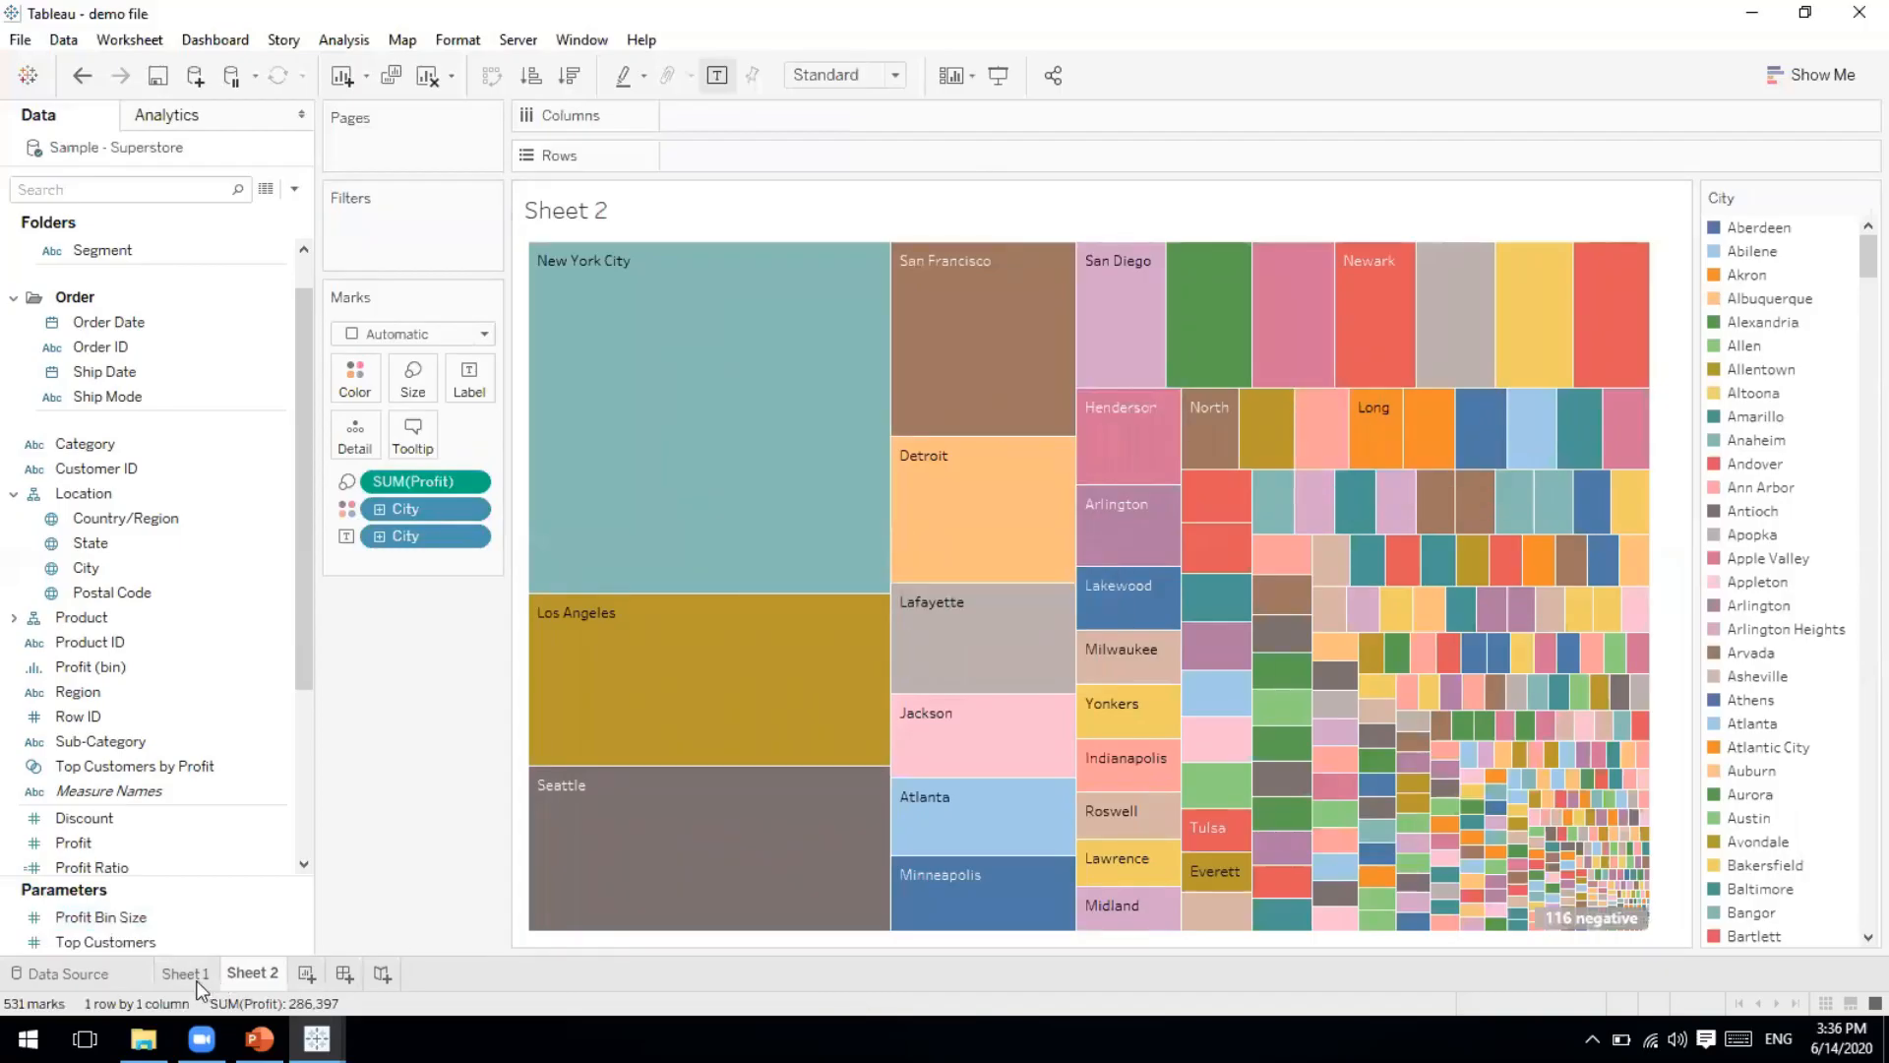
click(40, 976)
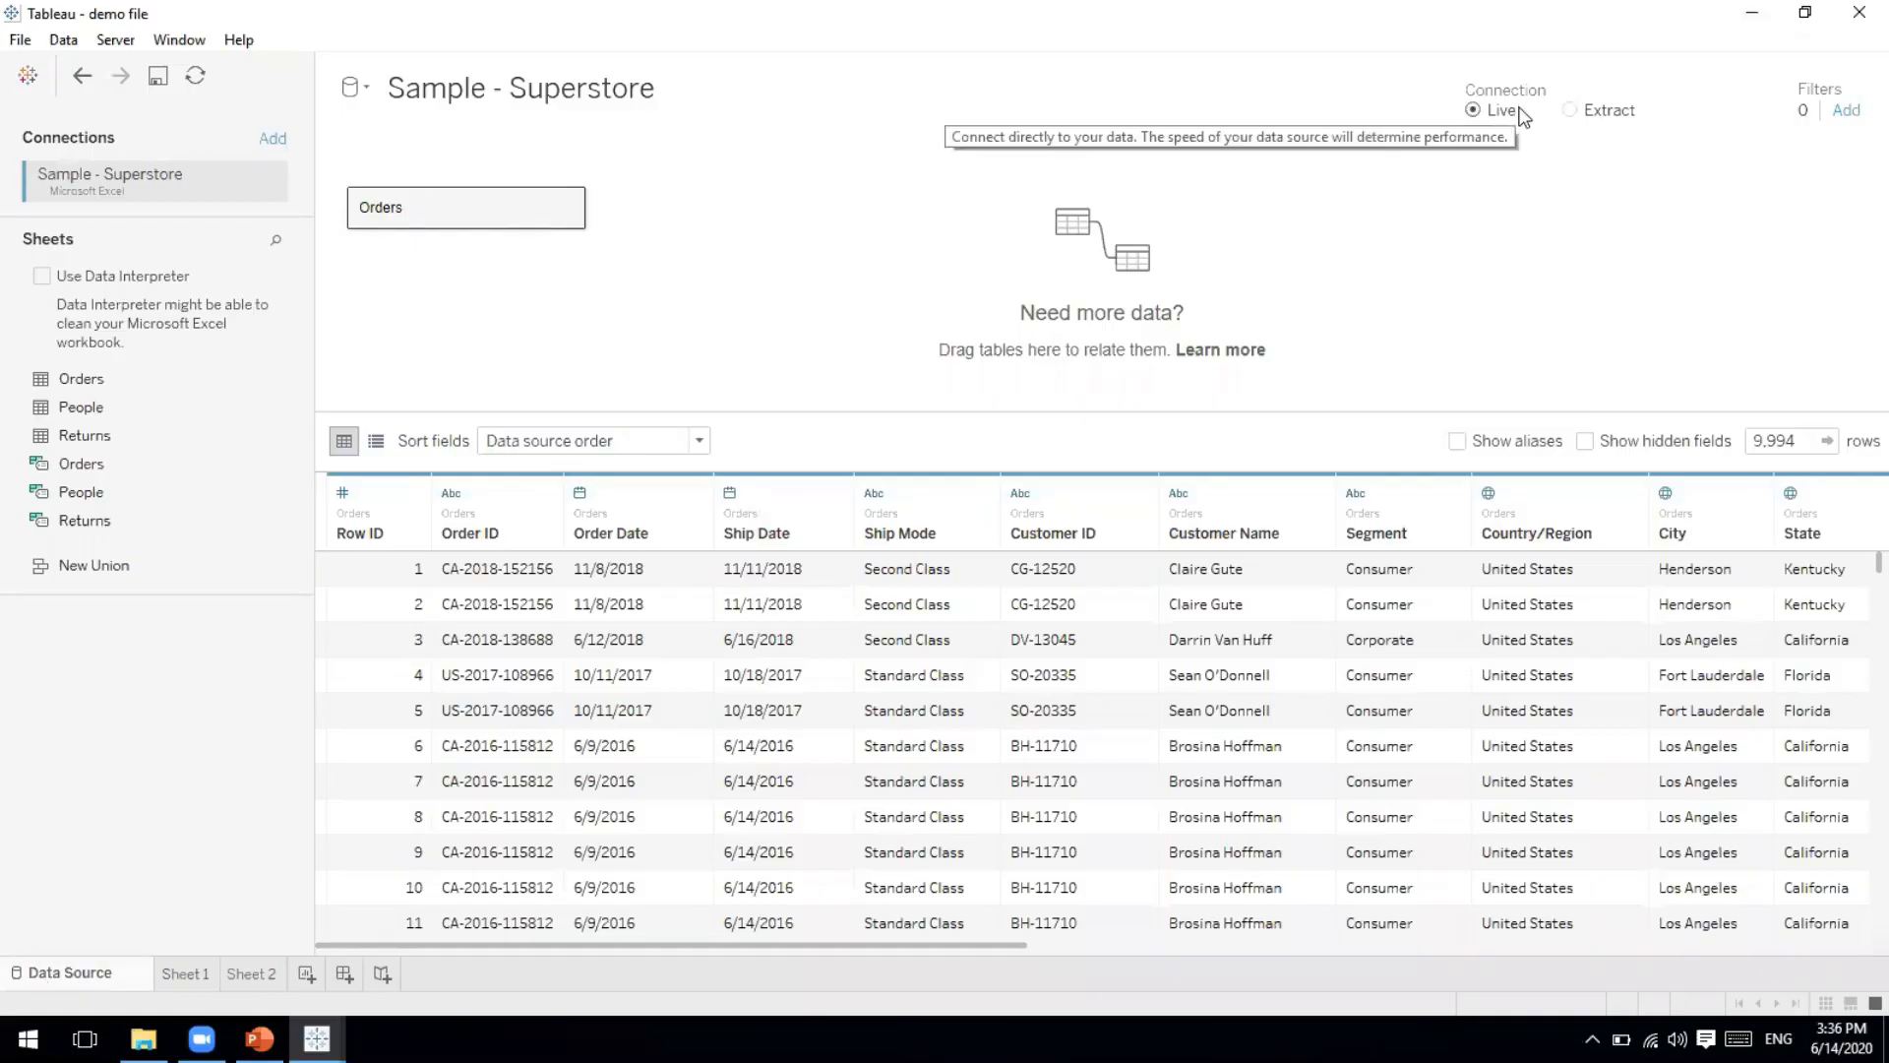
click(204, 979)
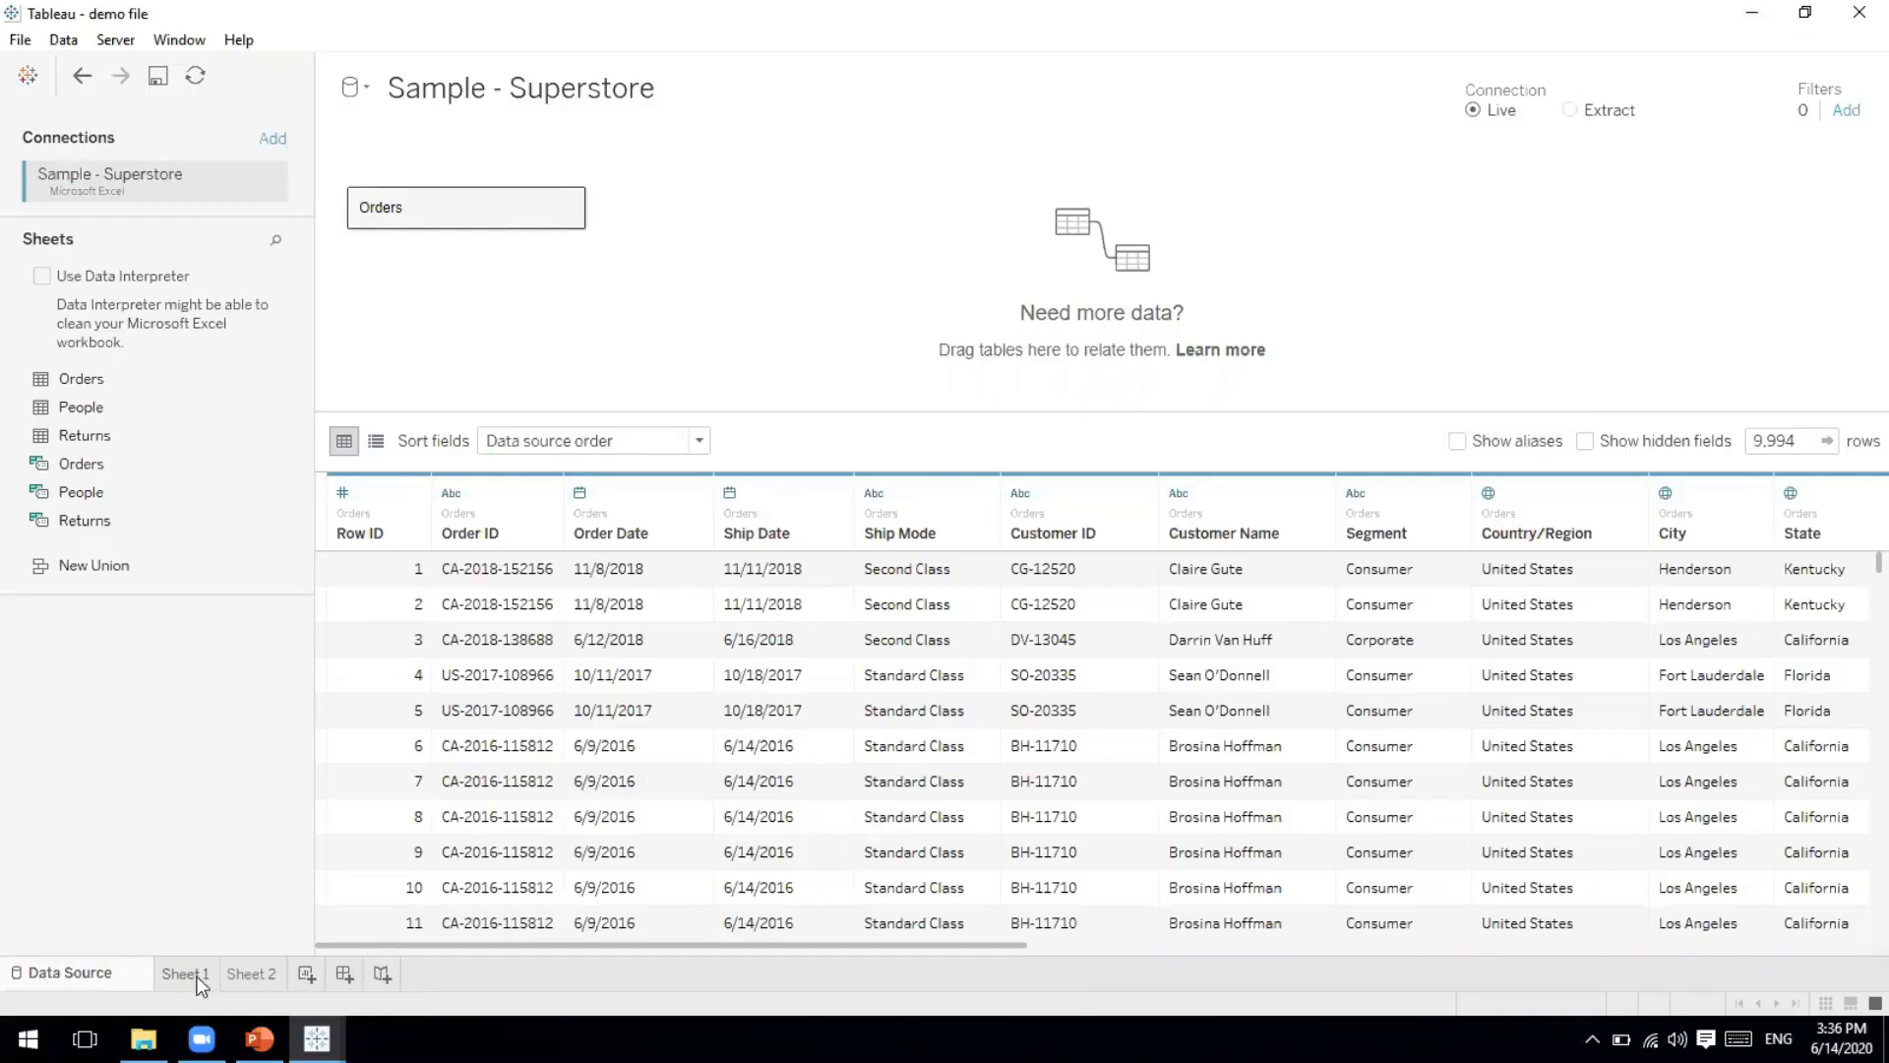
click(246, 975)
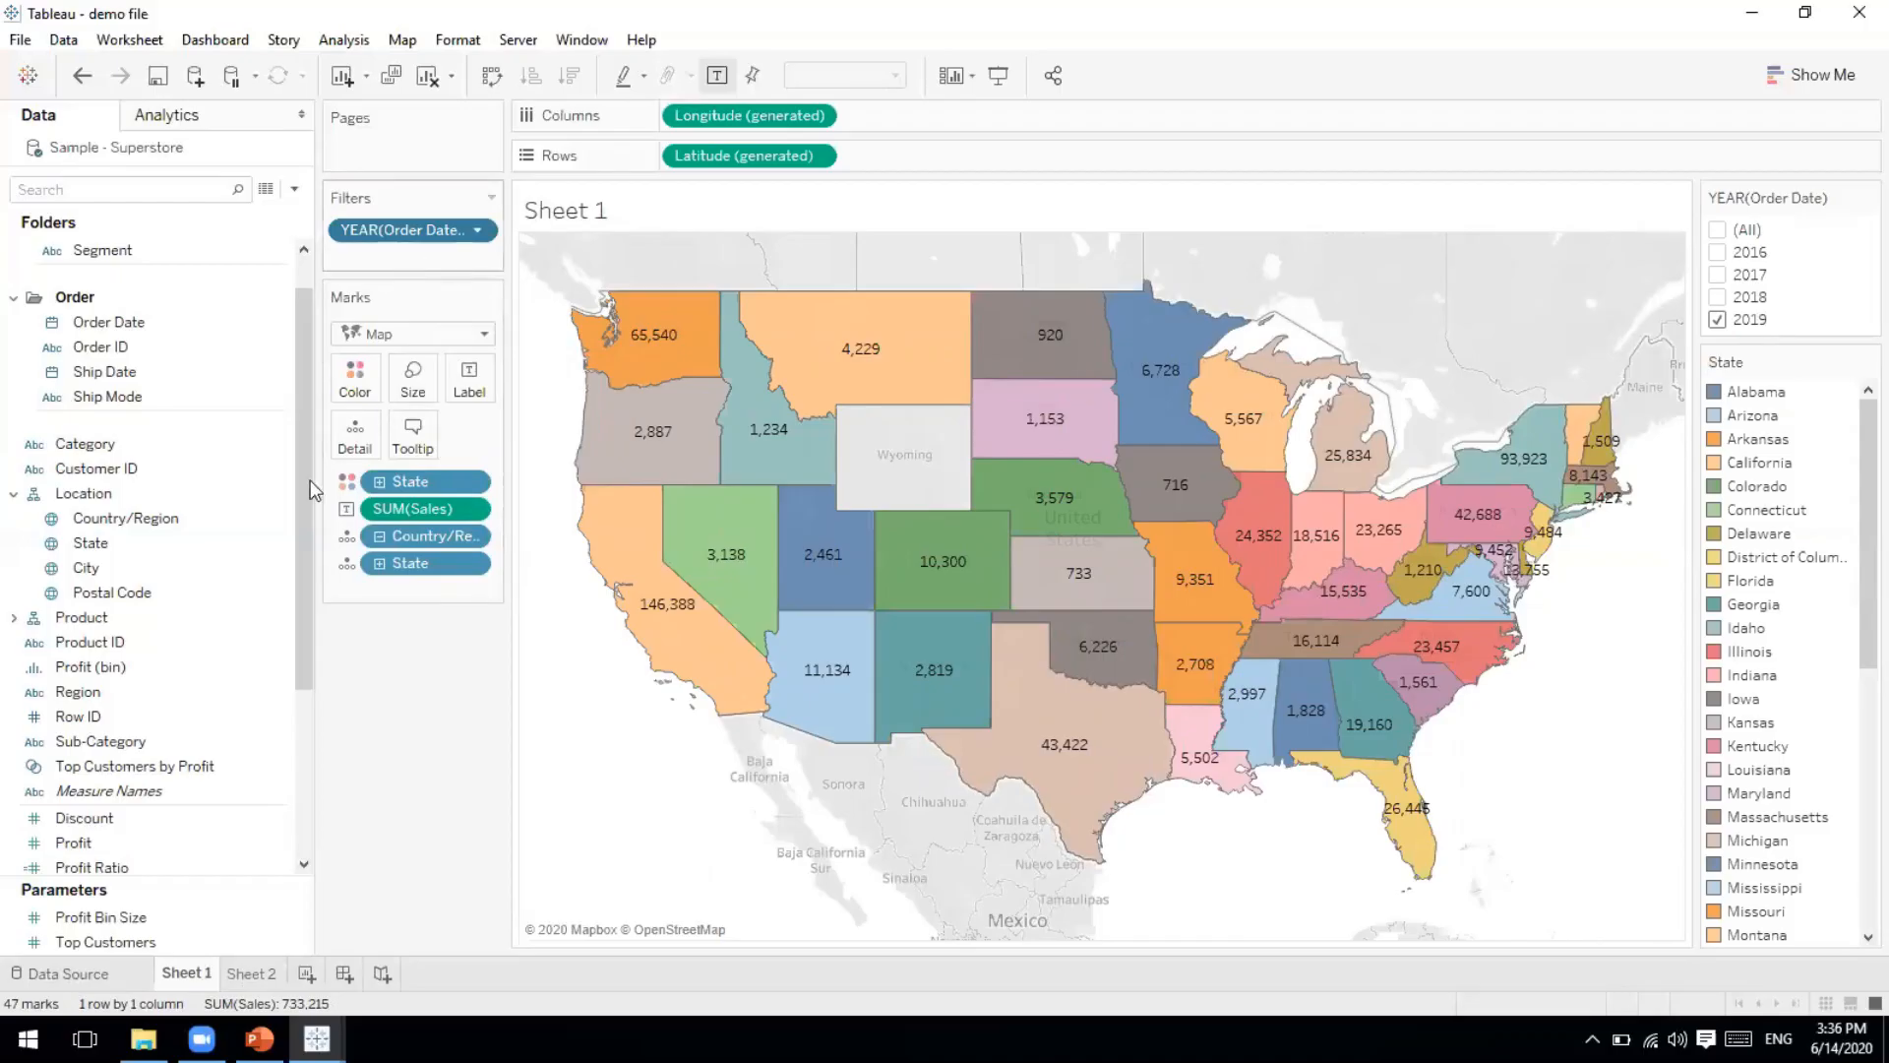
click(78, 843)
Switch to the Tableau - Session2 presentation in PowerPoint and select the Metadata item in the agenda list.
click(50, 988)
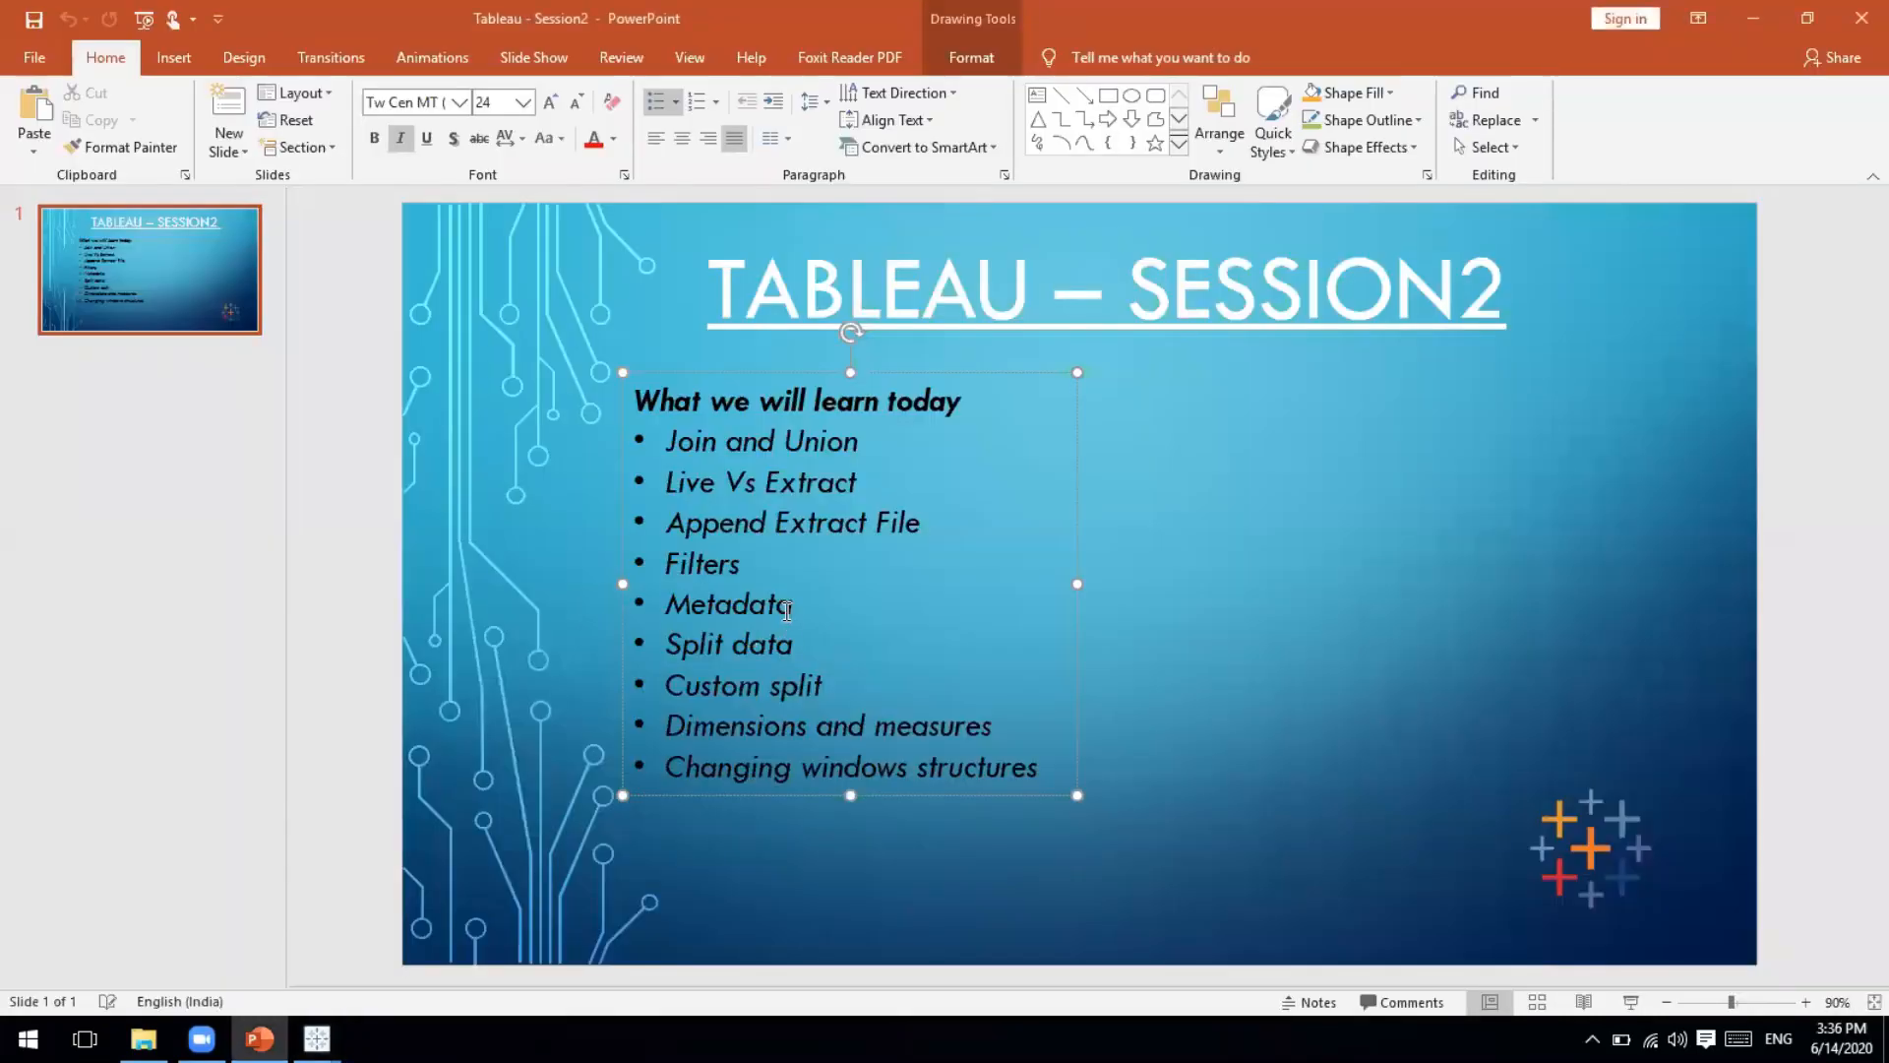
drag(815, 607, 608, 610)
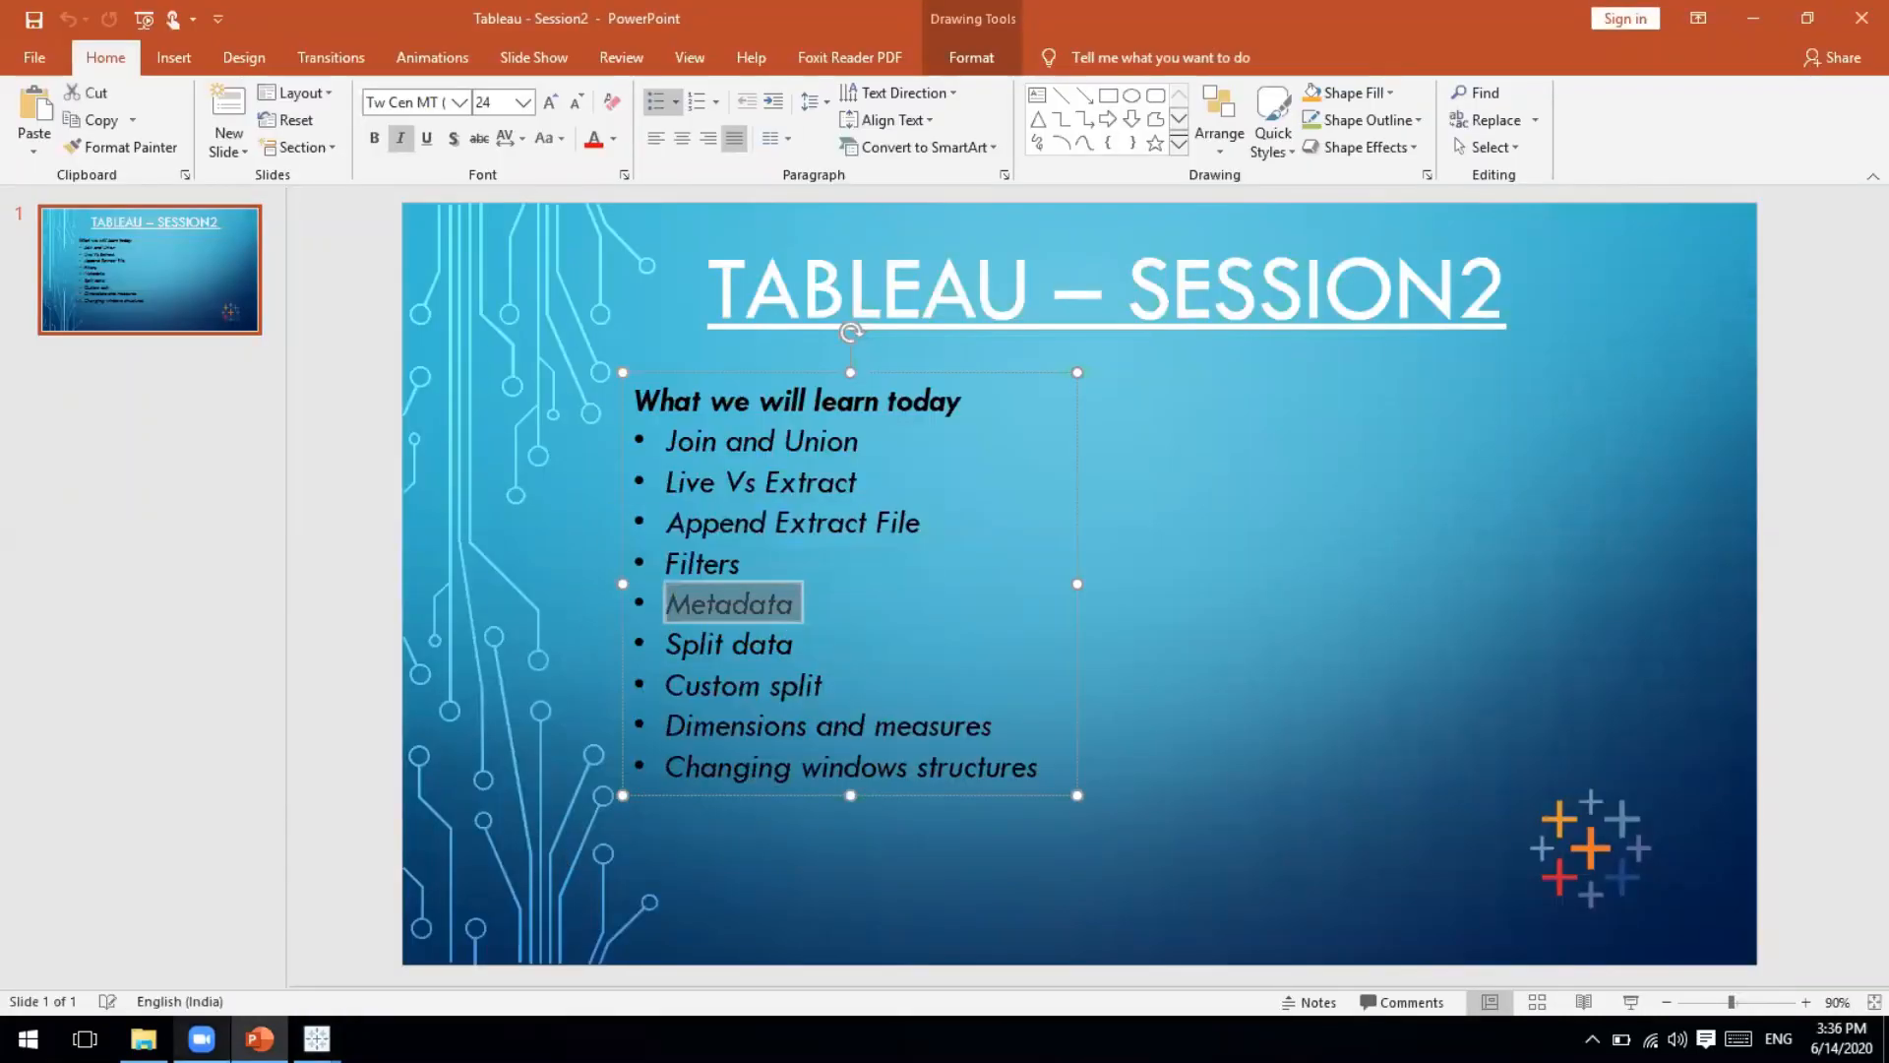
Switch to the Sample - Superstore data source in the Tableau demo file and display its fields as a metadata list.
mouse_move(317, 1038)
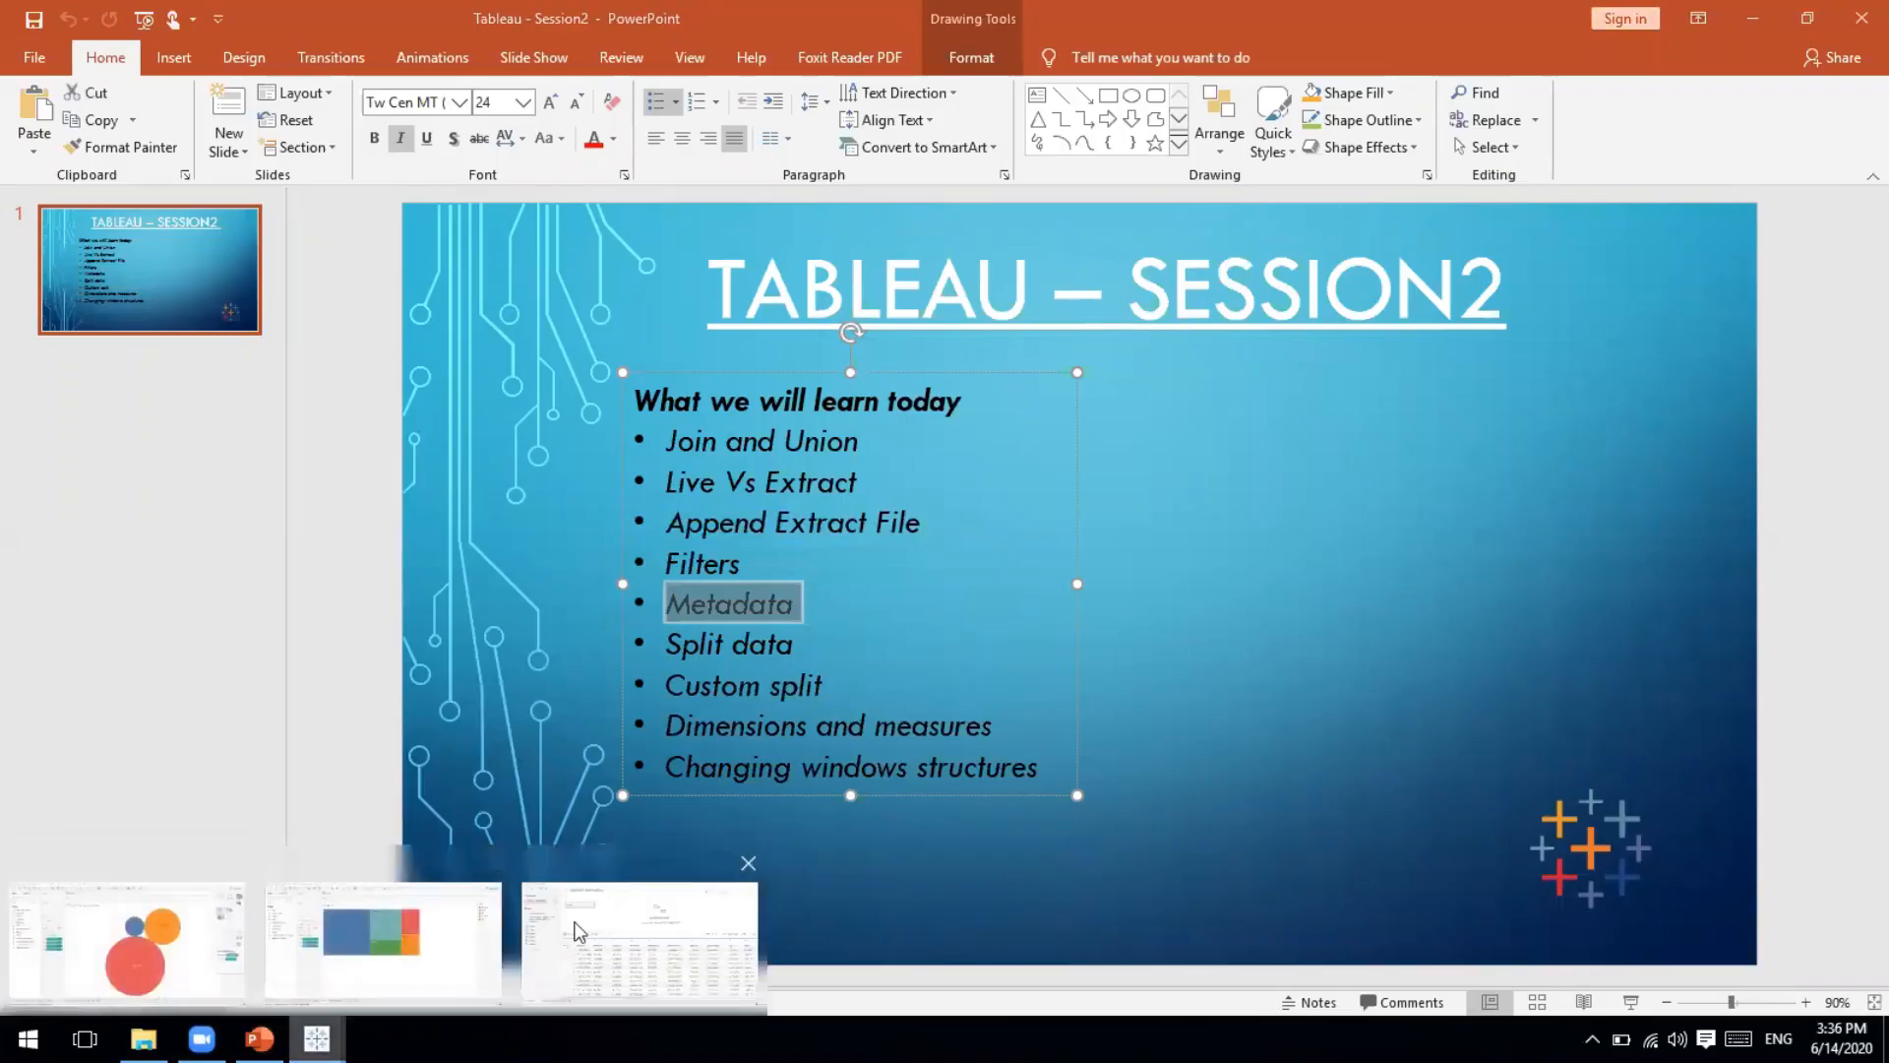
click(640, 935)
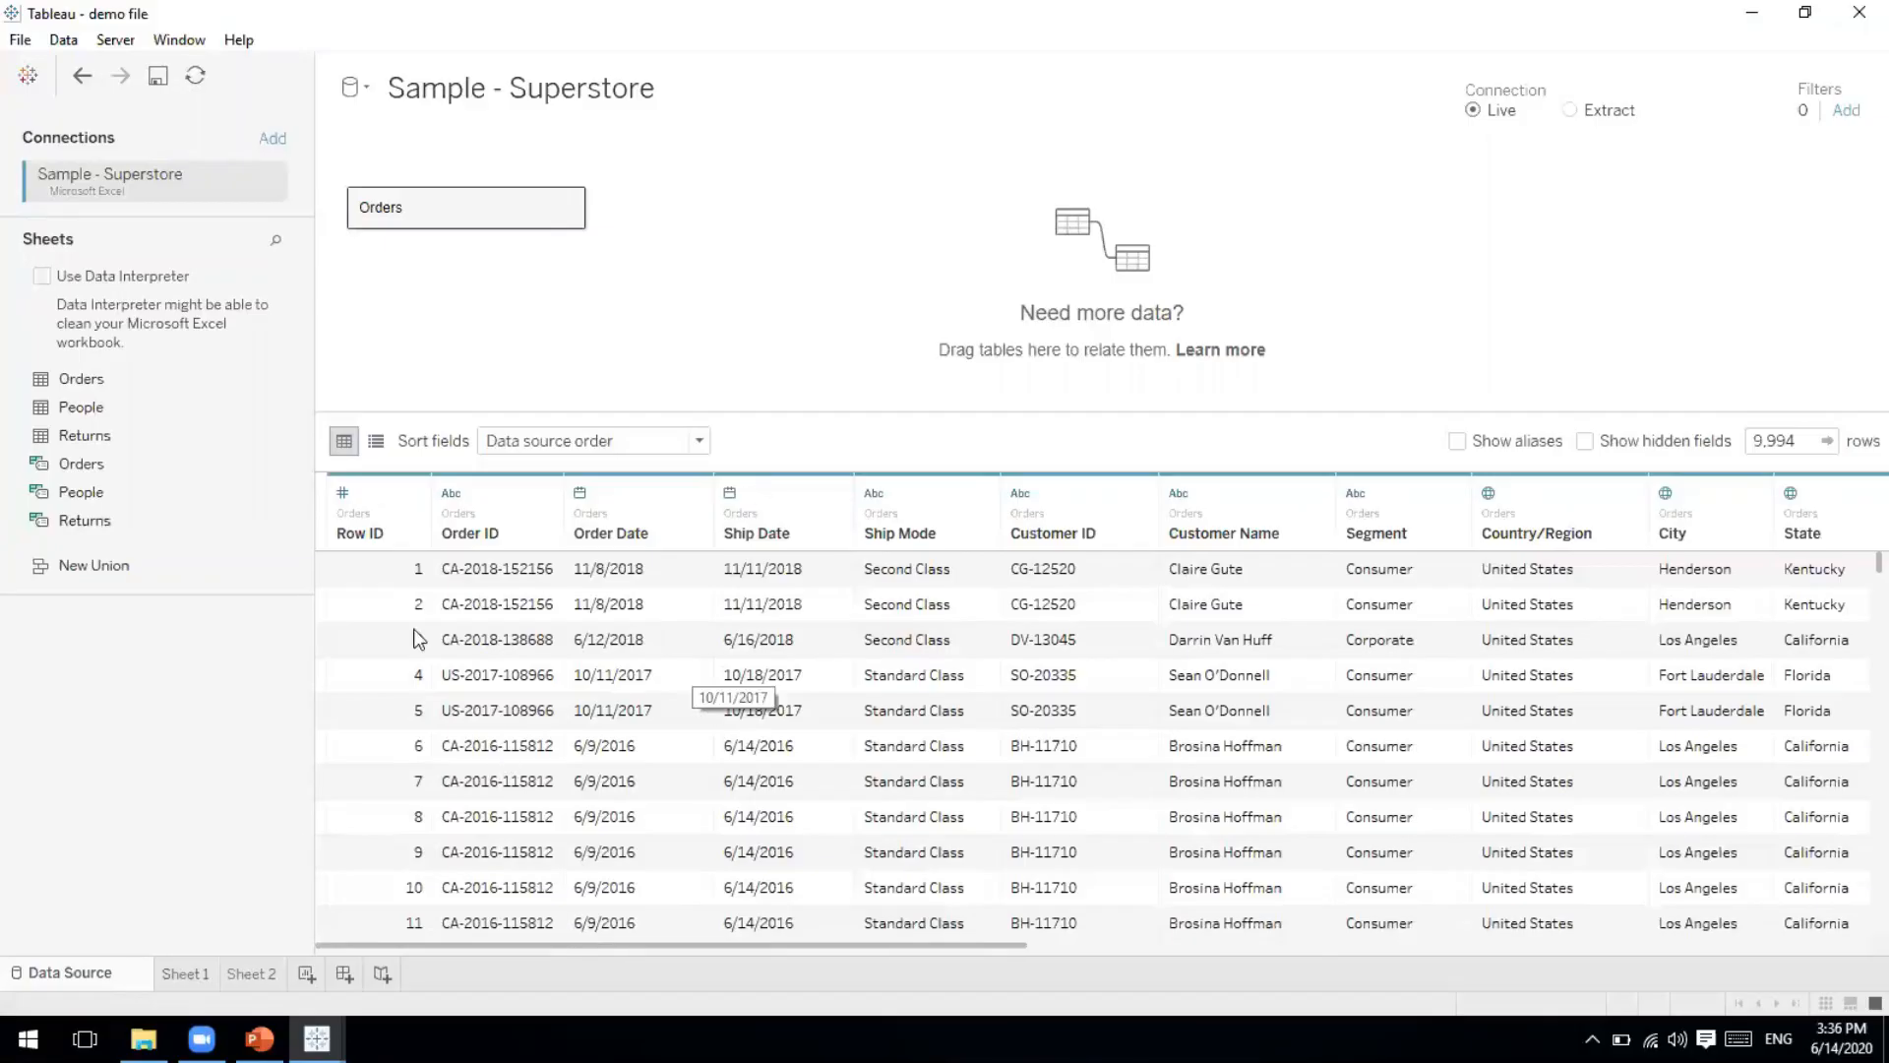
click(464, 642)
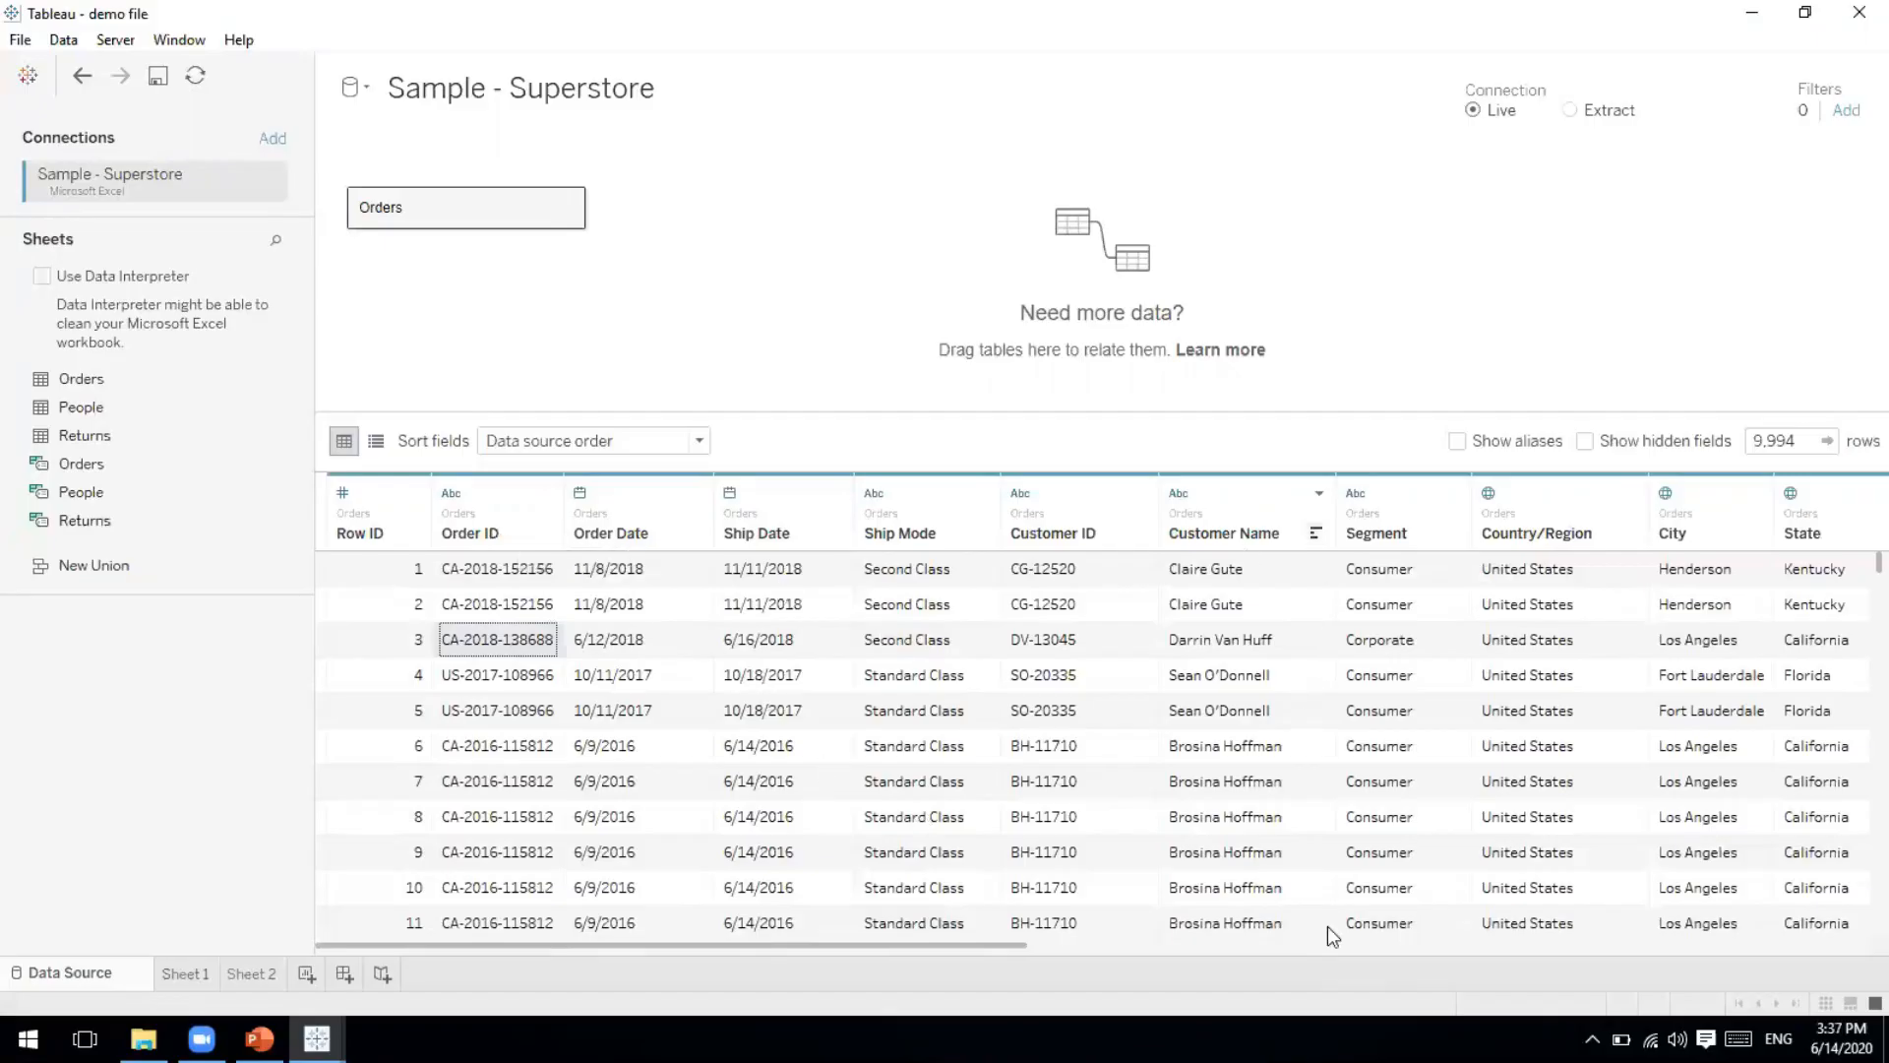
click(377, 442)
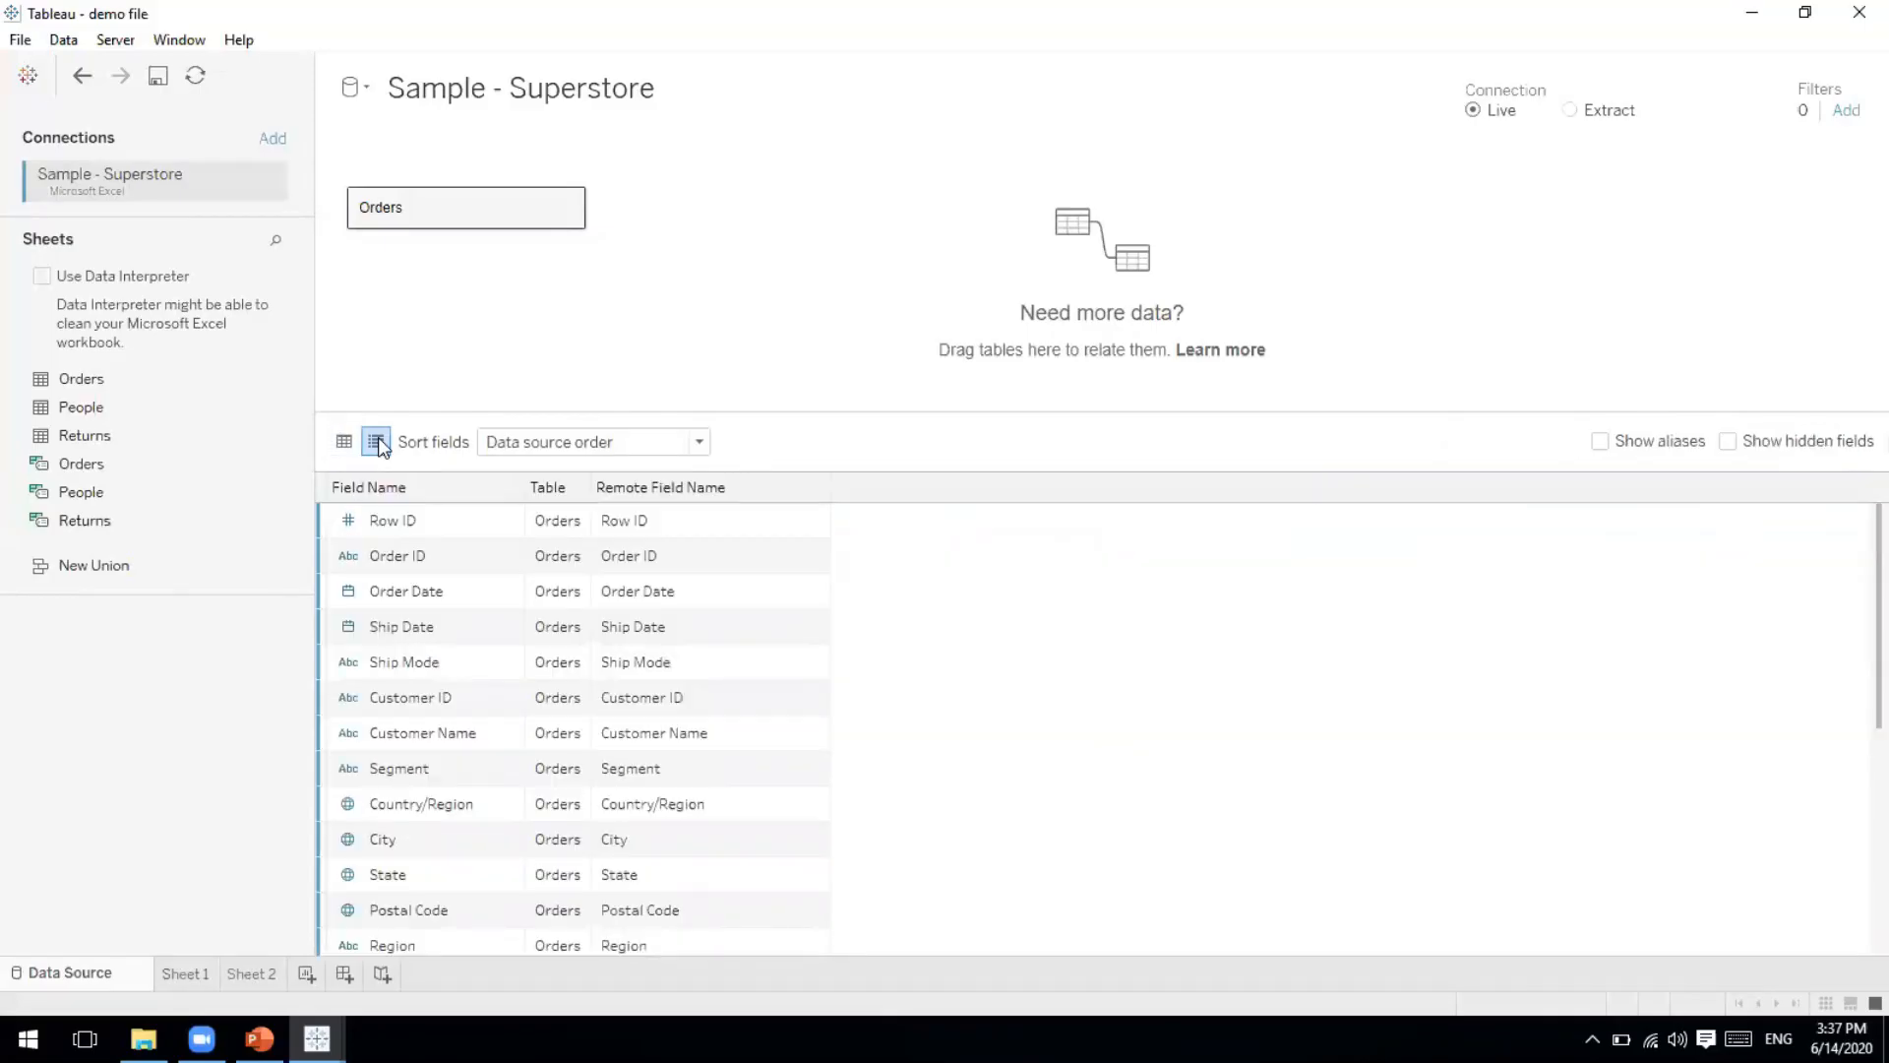
Examine the metadata list from Row ID through Profit (bin), including each field's data type, table and remote field name.
click(417, 520)
key(Down)
key(Down)
key(Down)
key(Down)
key(Down)
key(Down)
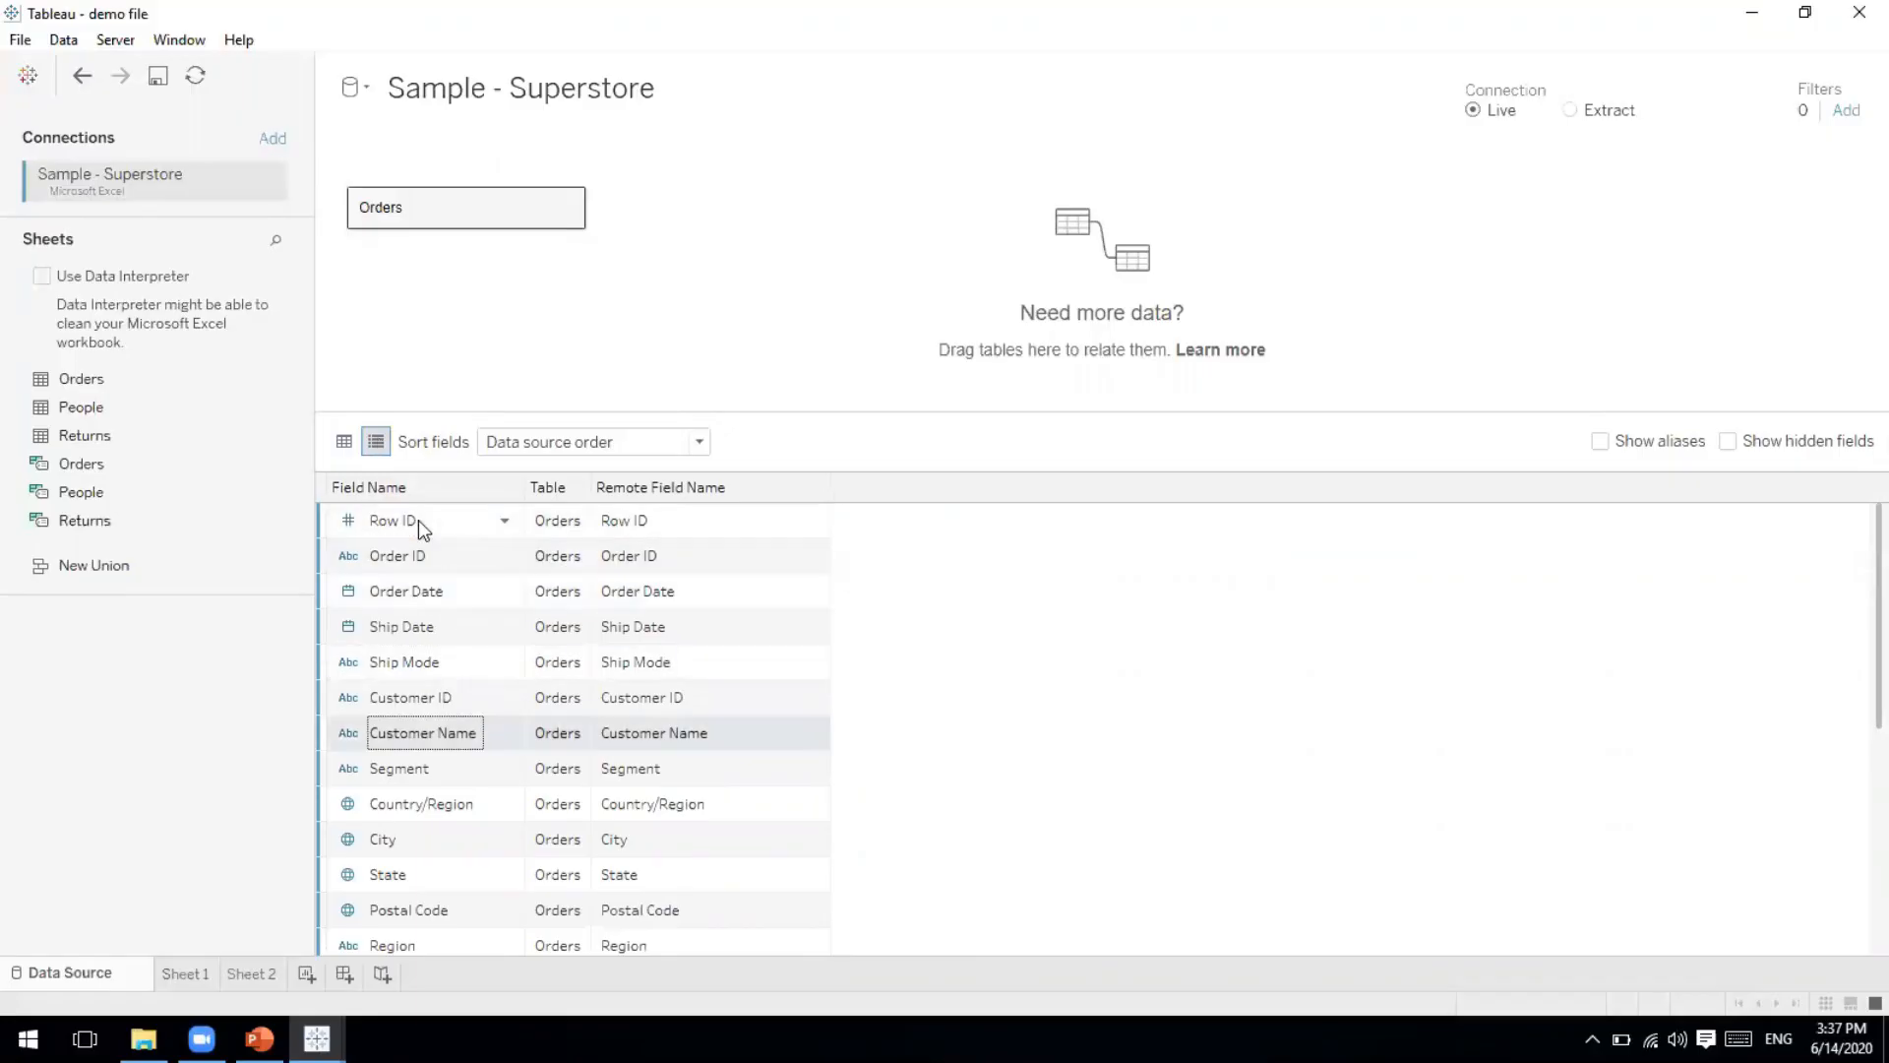
key(Down)
key(Down)
key(Down)
key(Down)
key(Down)
key(Down)
key(Down)
key(Down)
key(Down)
key(Down)
key(Down)
key(Down)
key(Down)
key(Down)
key(Down)
key(Down)
key(Down)
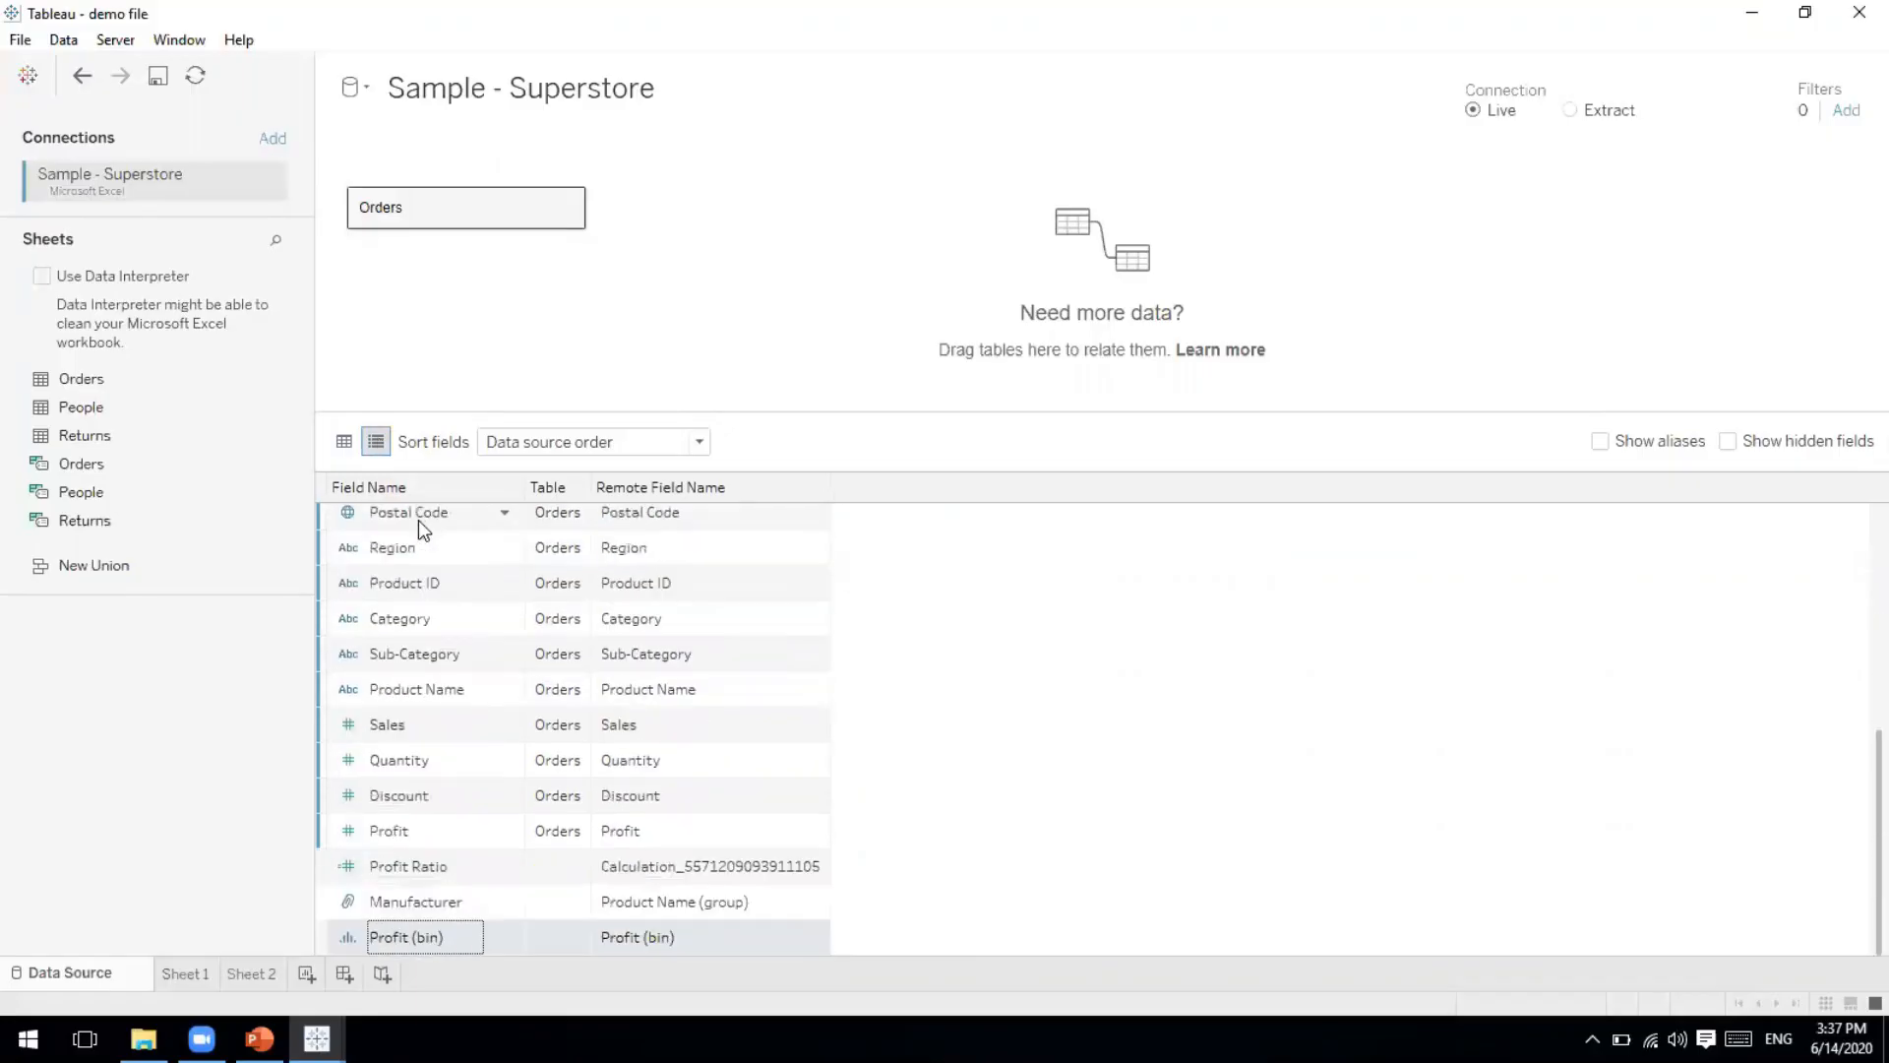
key(Up)
key(Up)
key(Up)
key(Up)
key(Up)
key(Up)
key(Up)
key(Up)
key(Up)
key(Up)
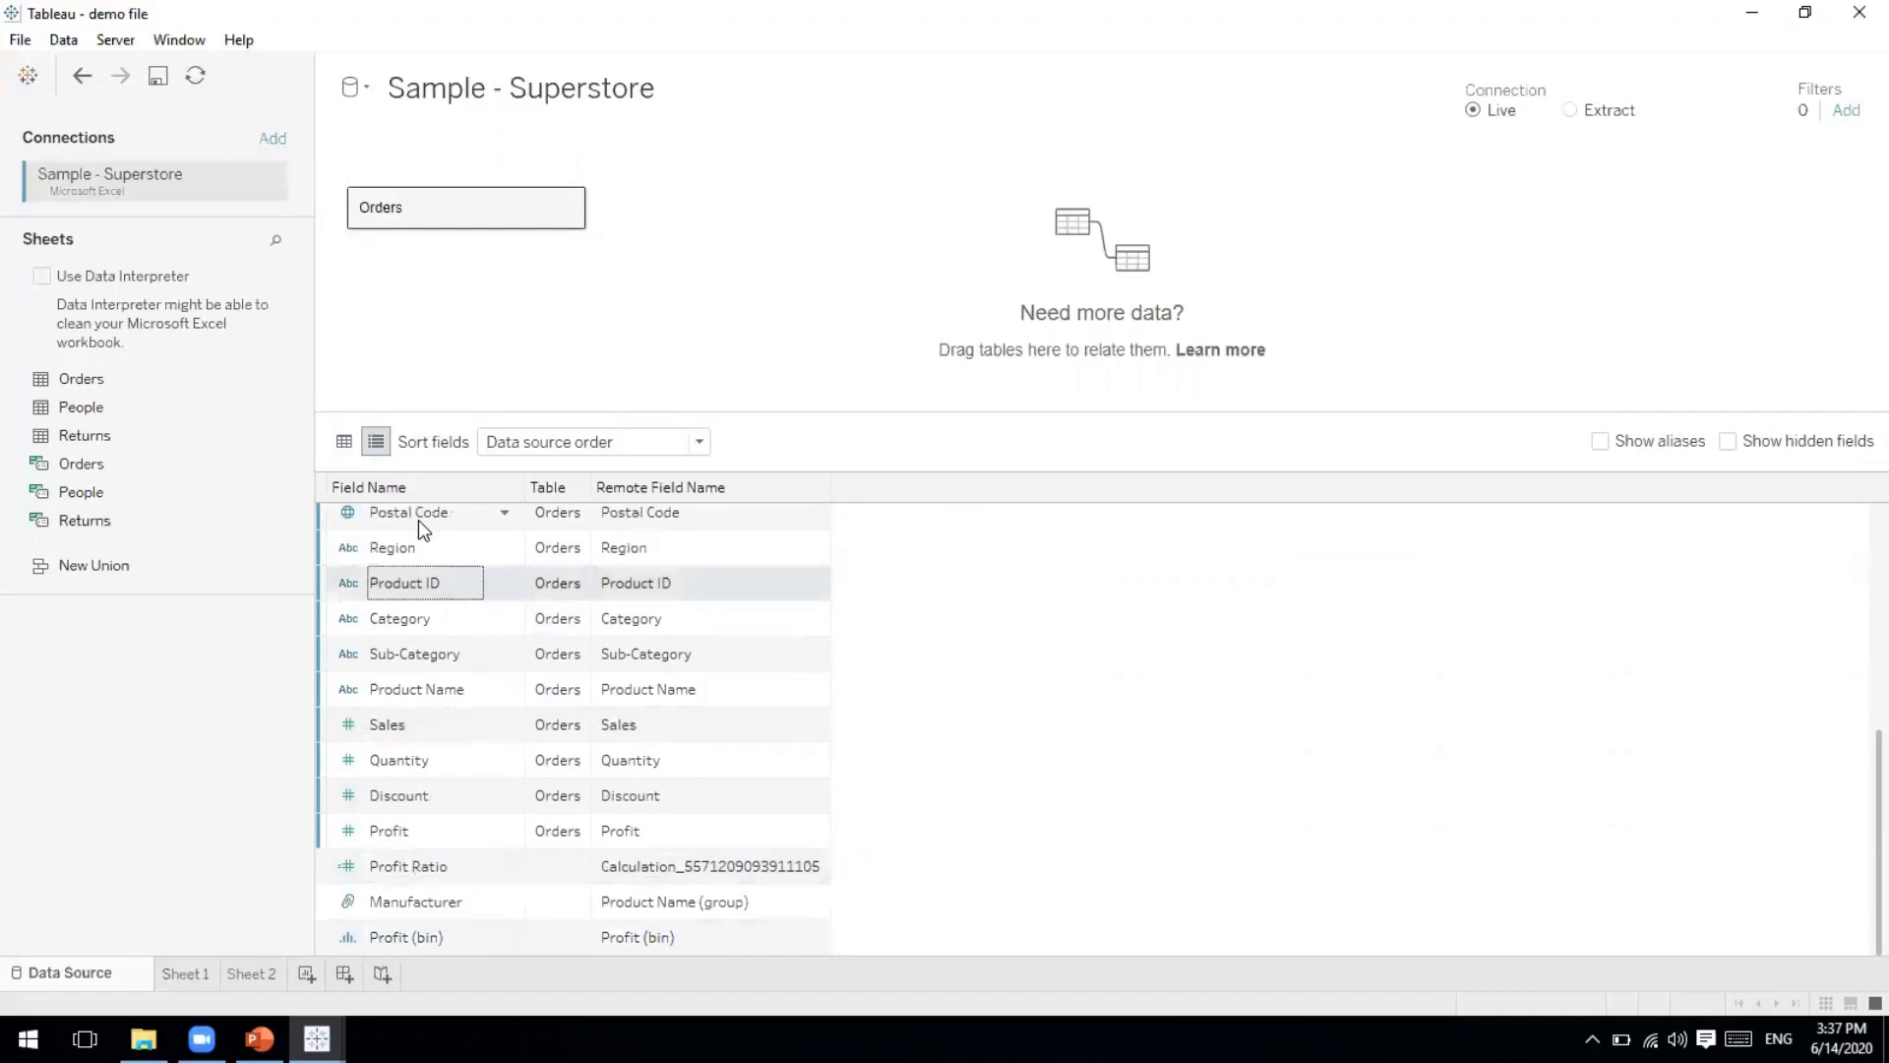
key(Home)
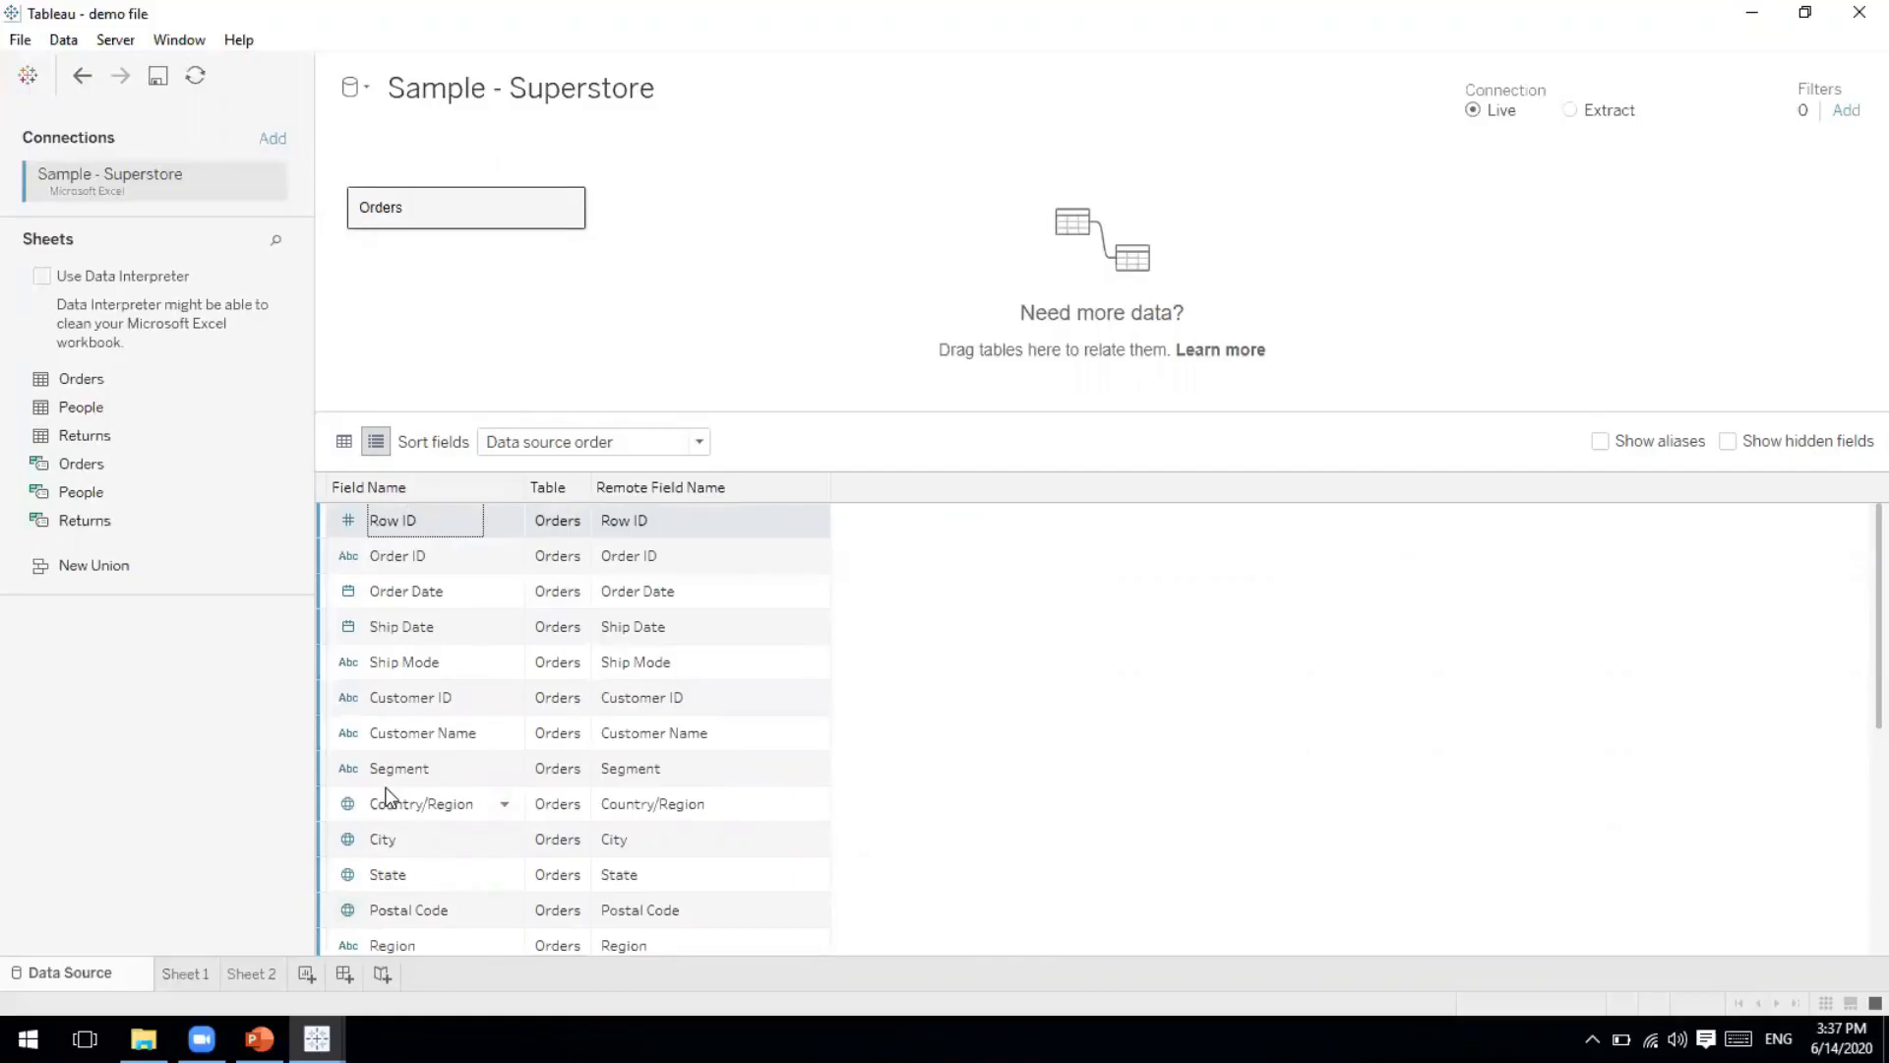
Switch to the Tableau - Session2 presentation in PowerPoint and select the Split data item in the agenda list.
click(259, 1038)
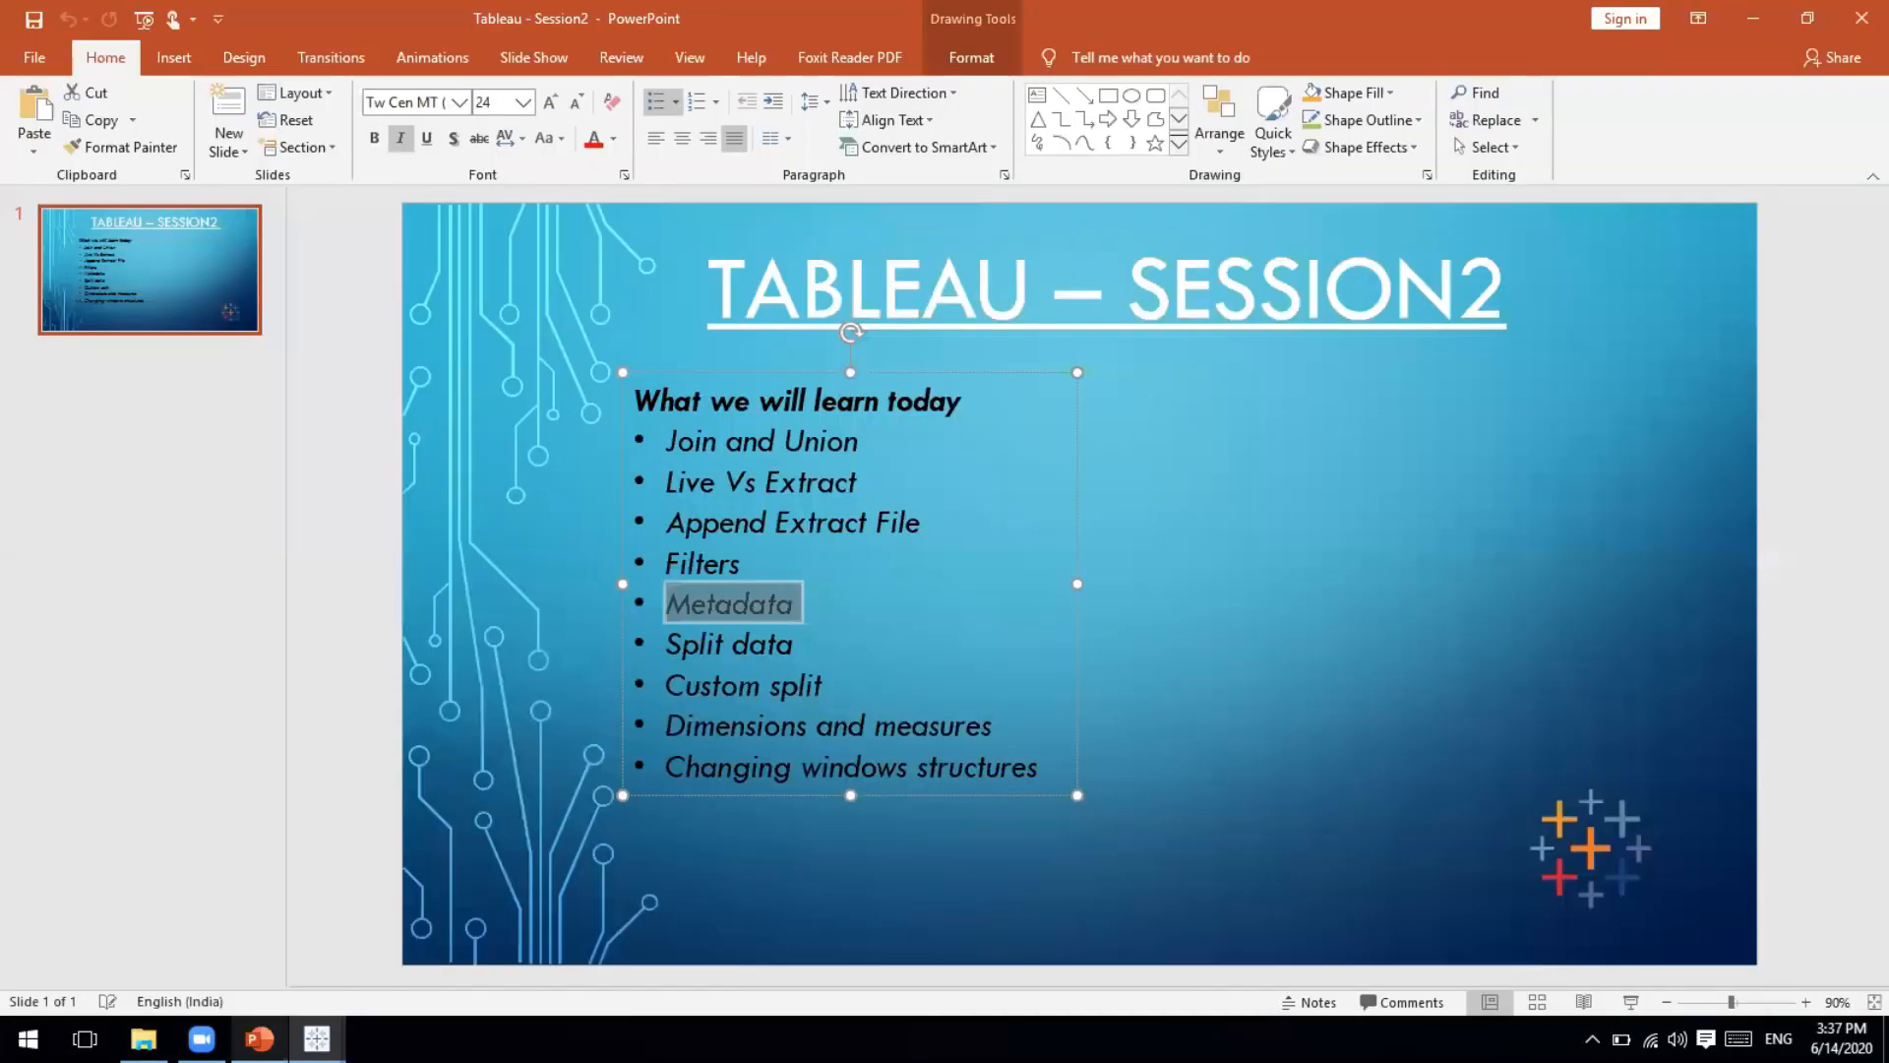
click(753, 645)
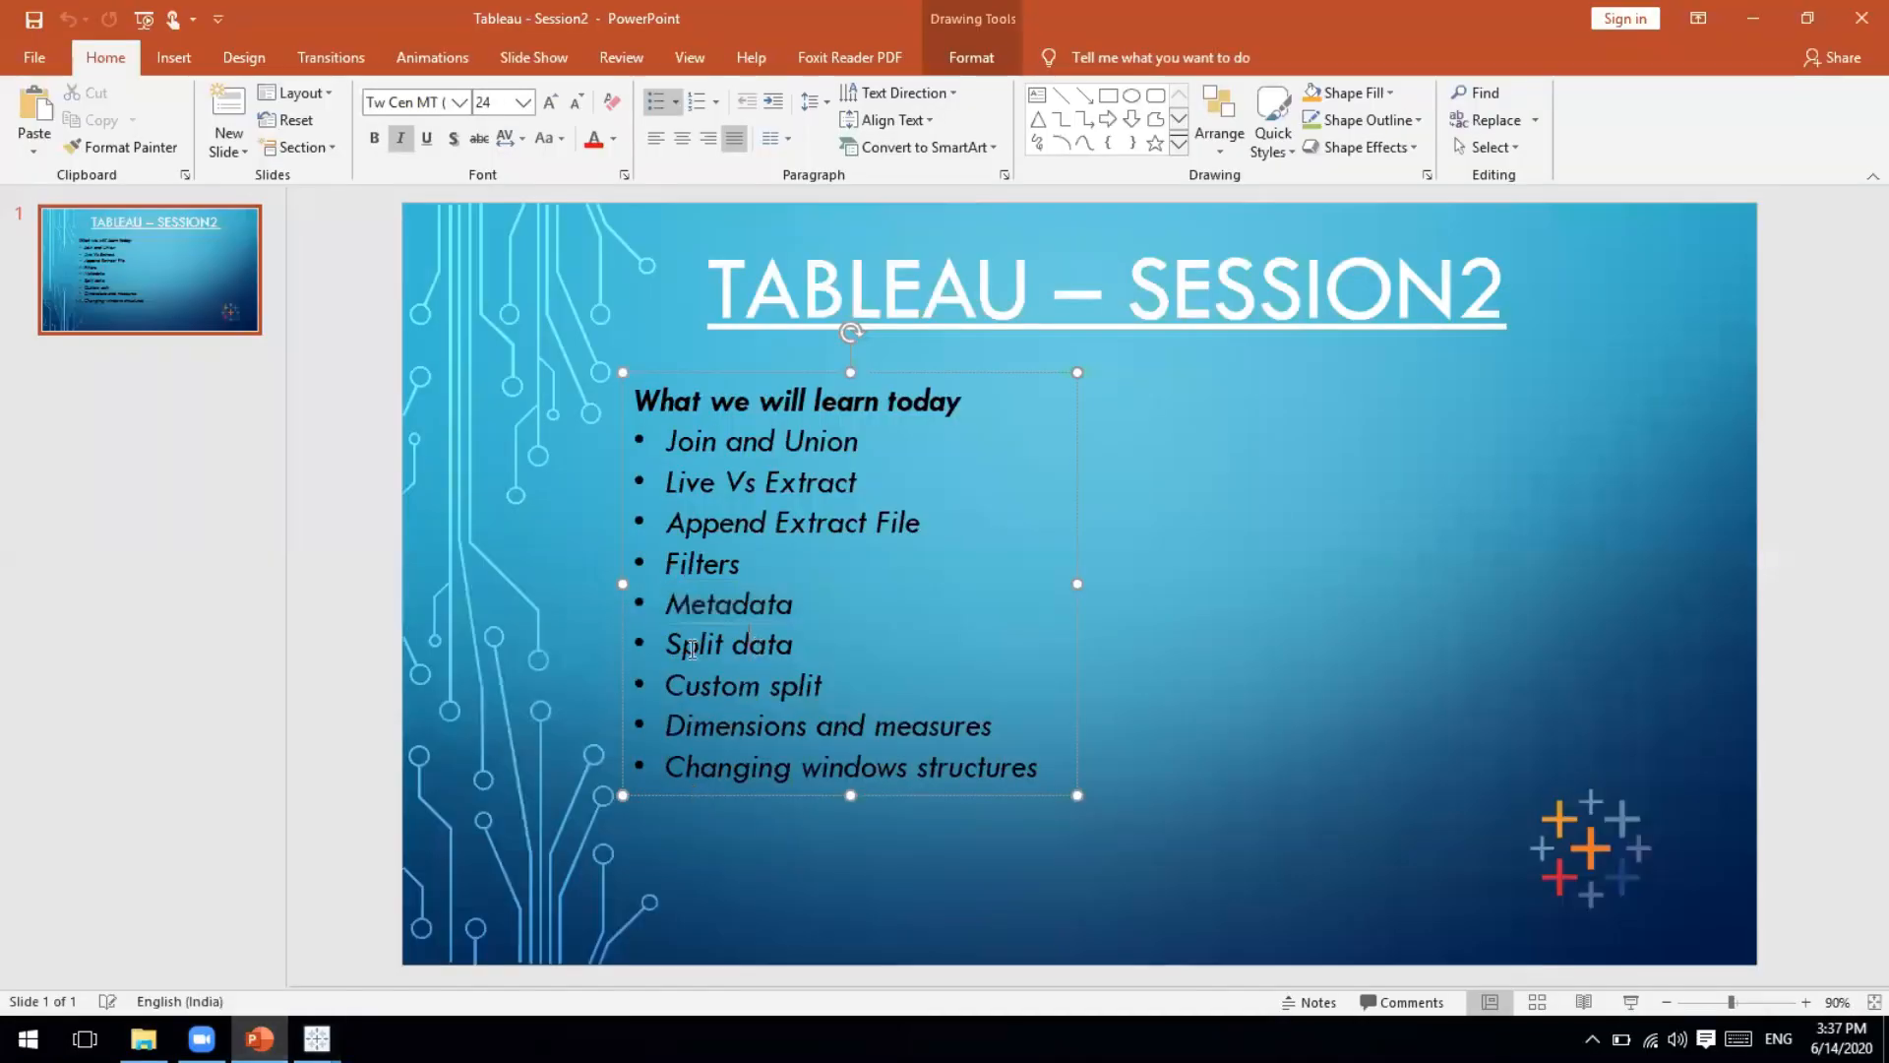
drag(673, 649, 822, 640)
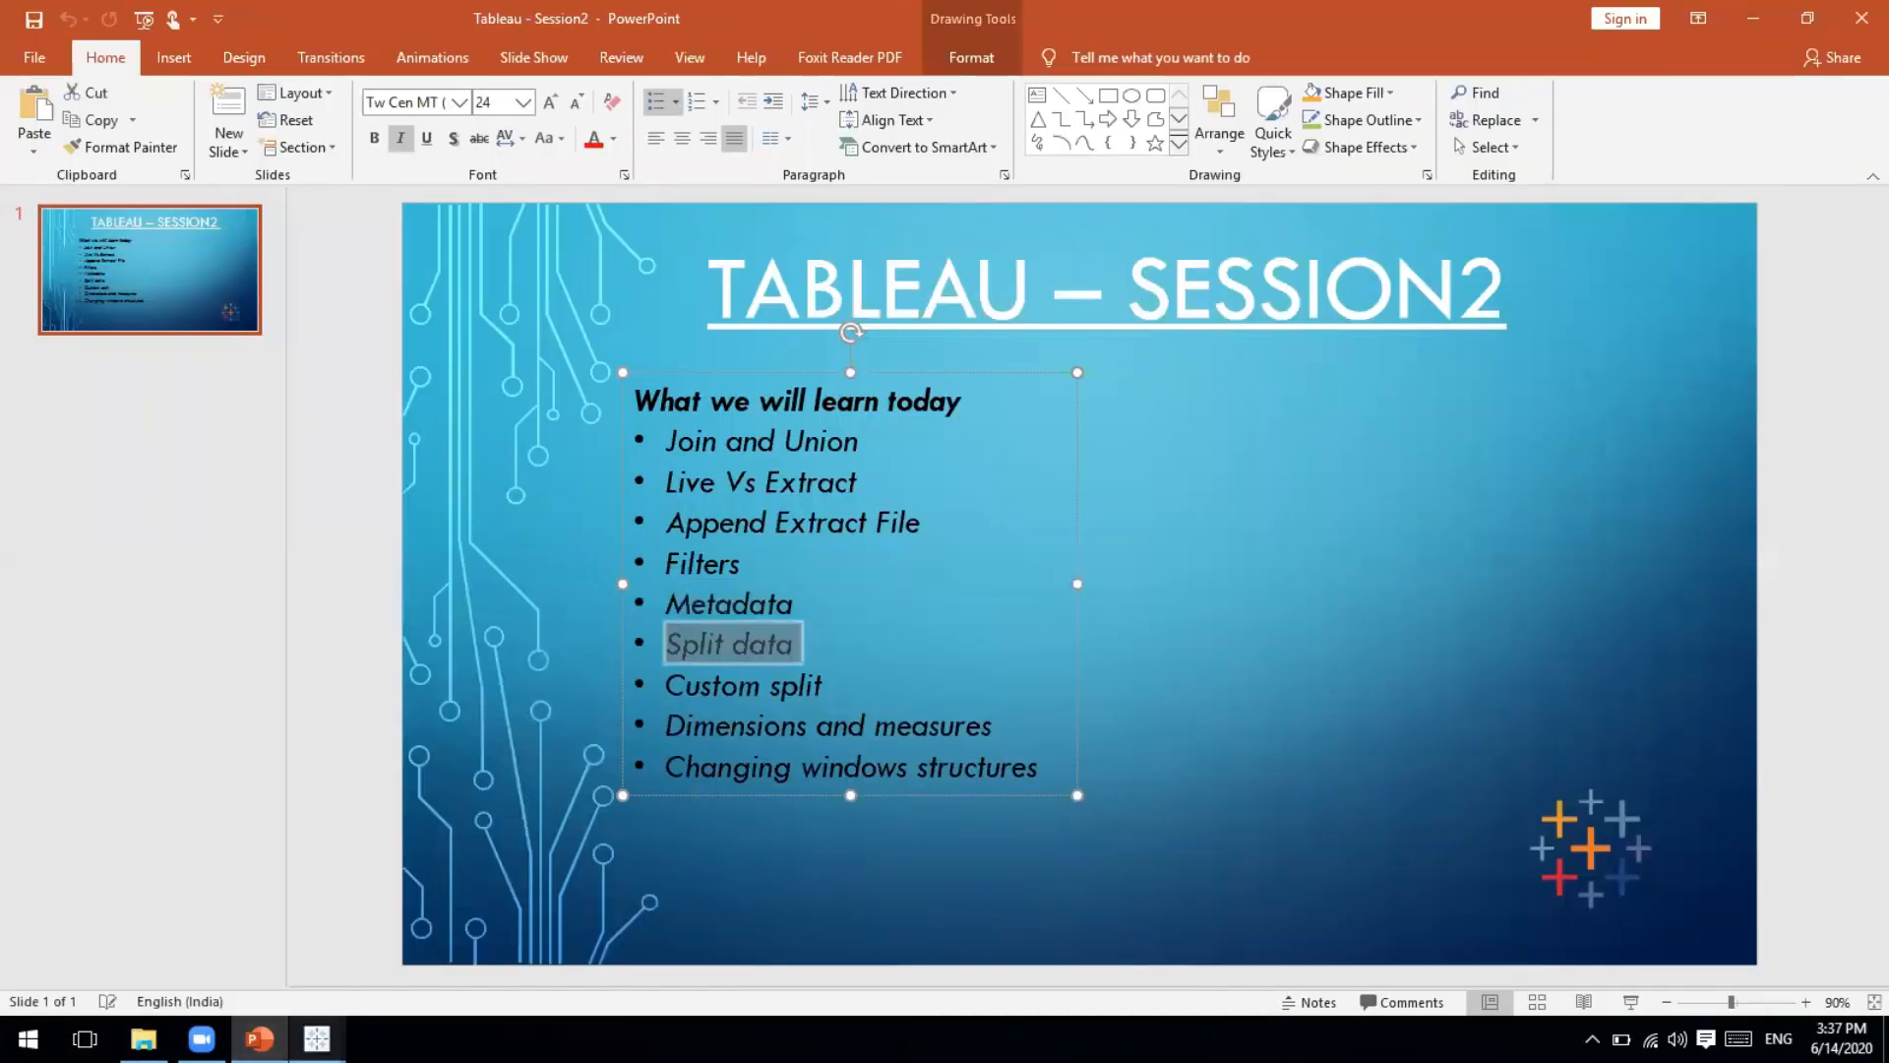
Return to the Tableau data source, display its rows in the data grid, and automatically split the Order ID field.
mouse_move(317, 1038)
click(591, 970)
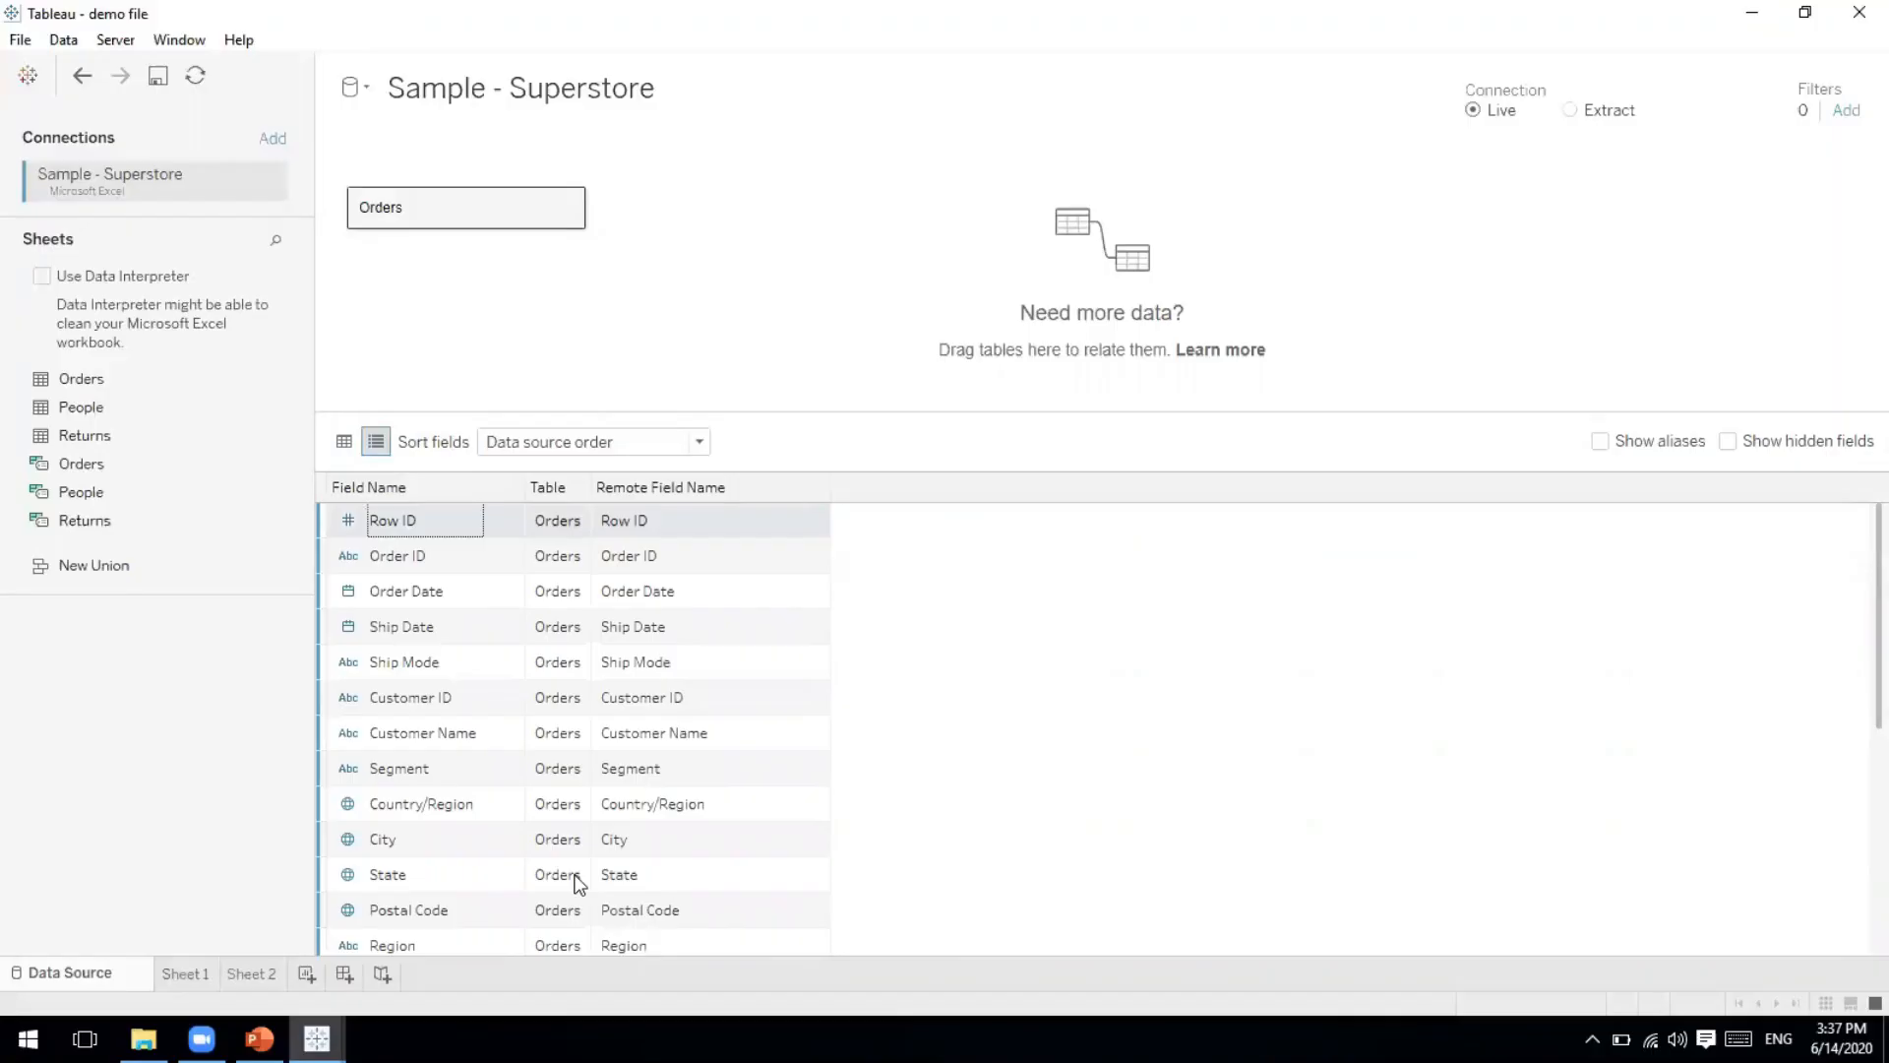
click(343, 441)
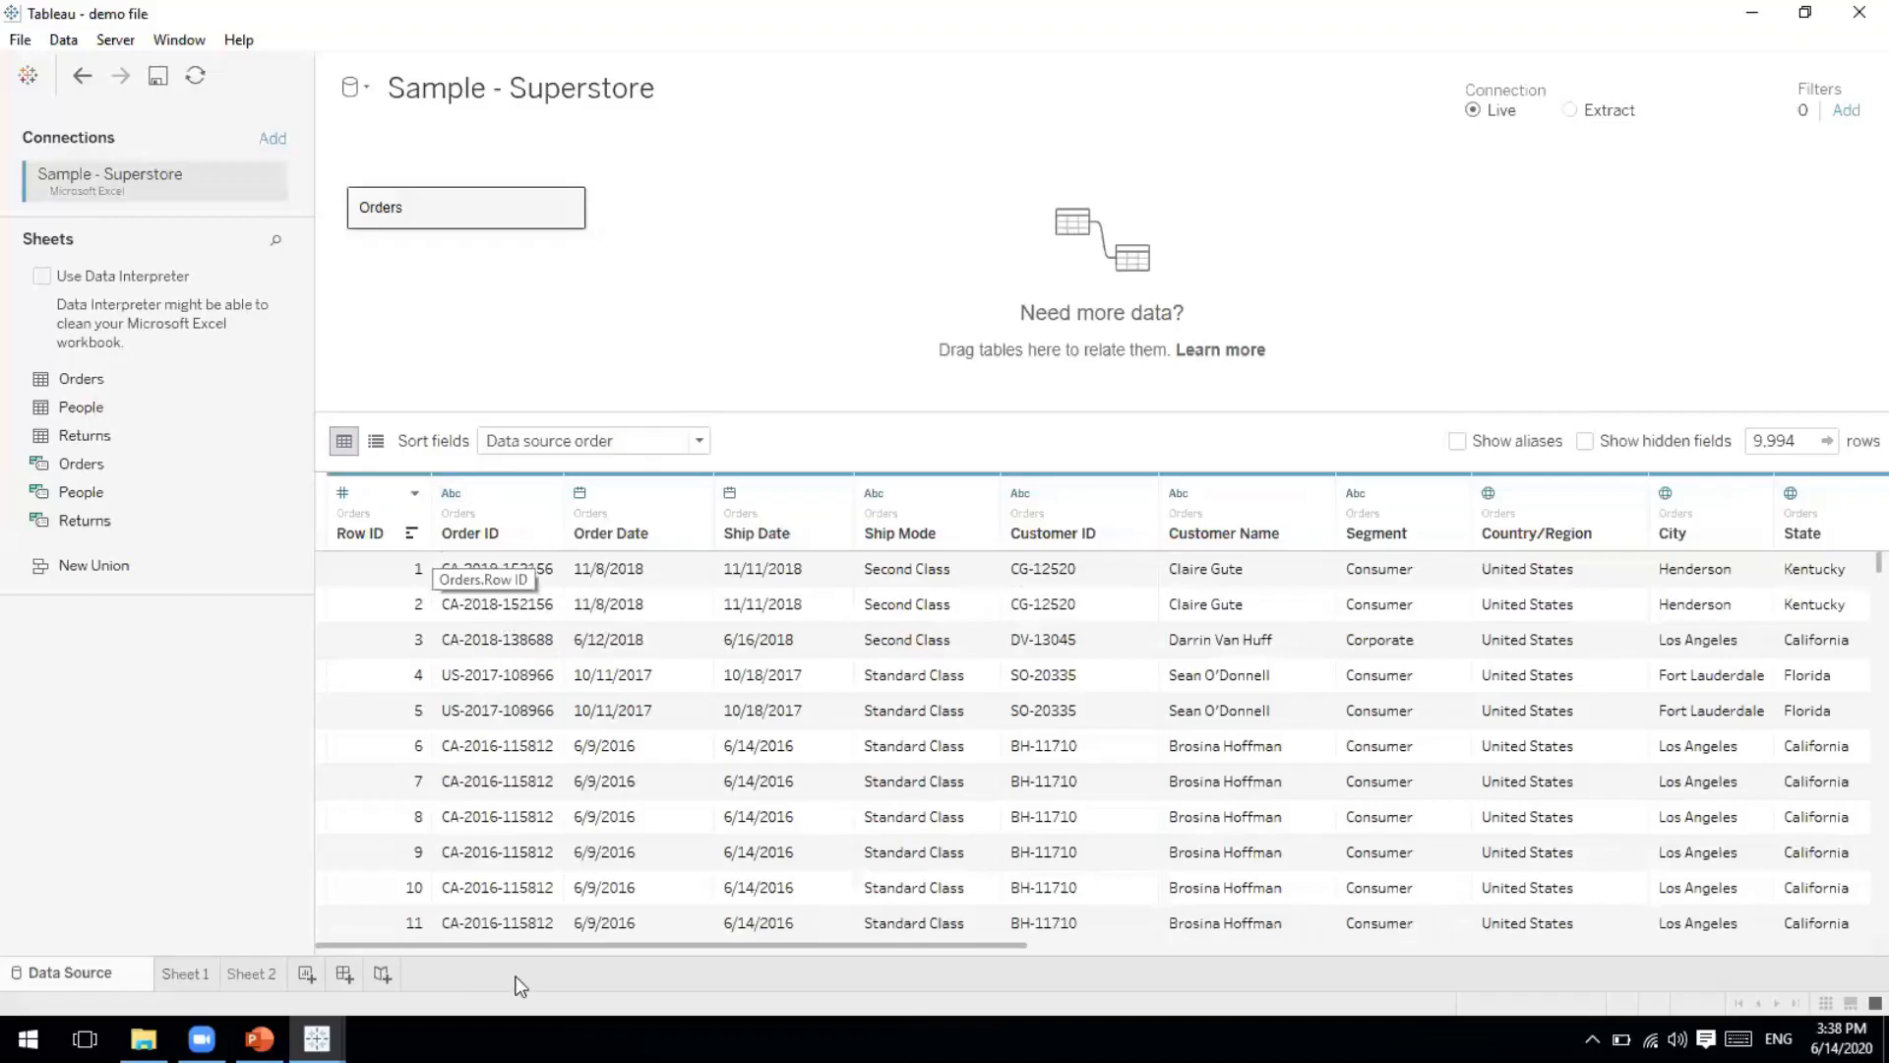
click(502, 537)
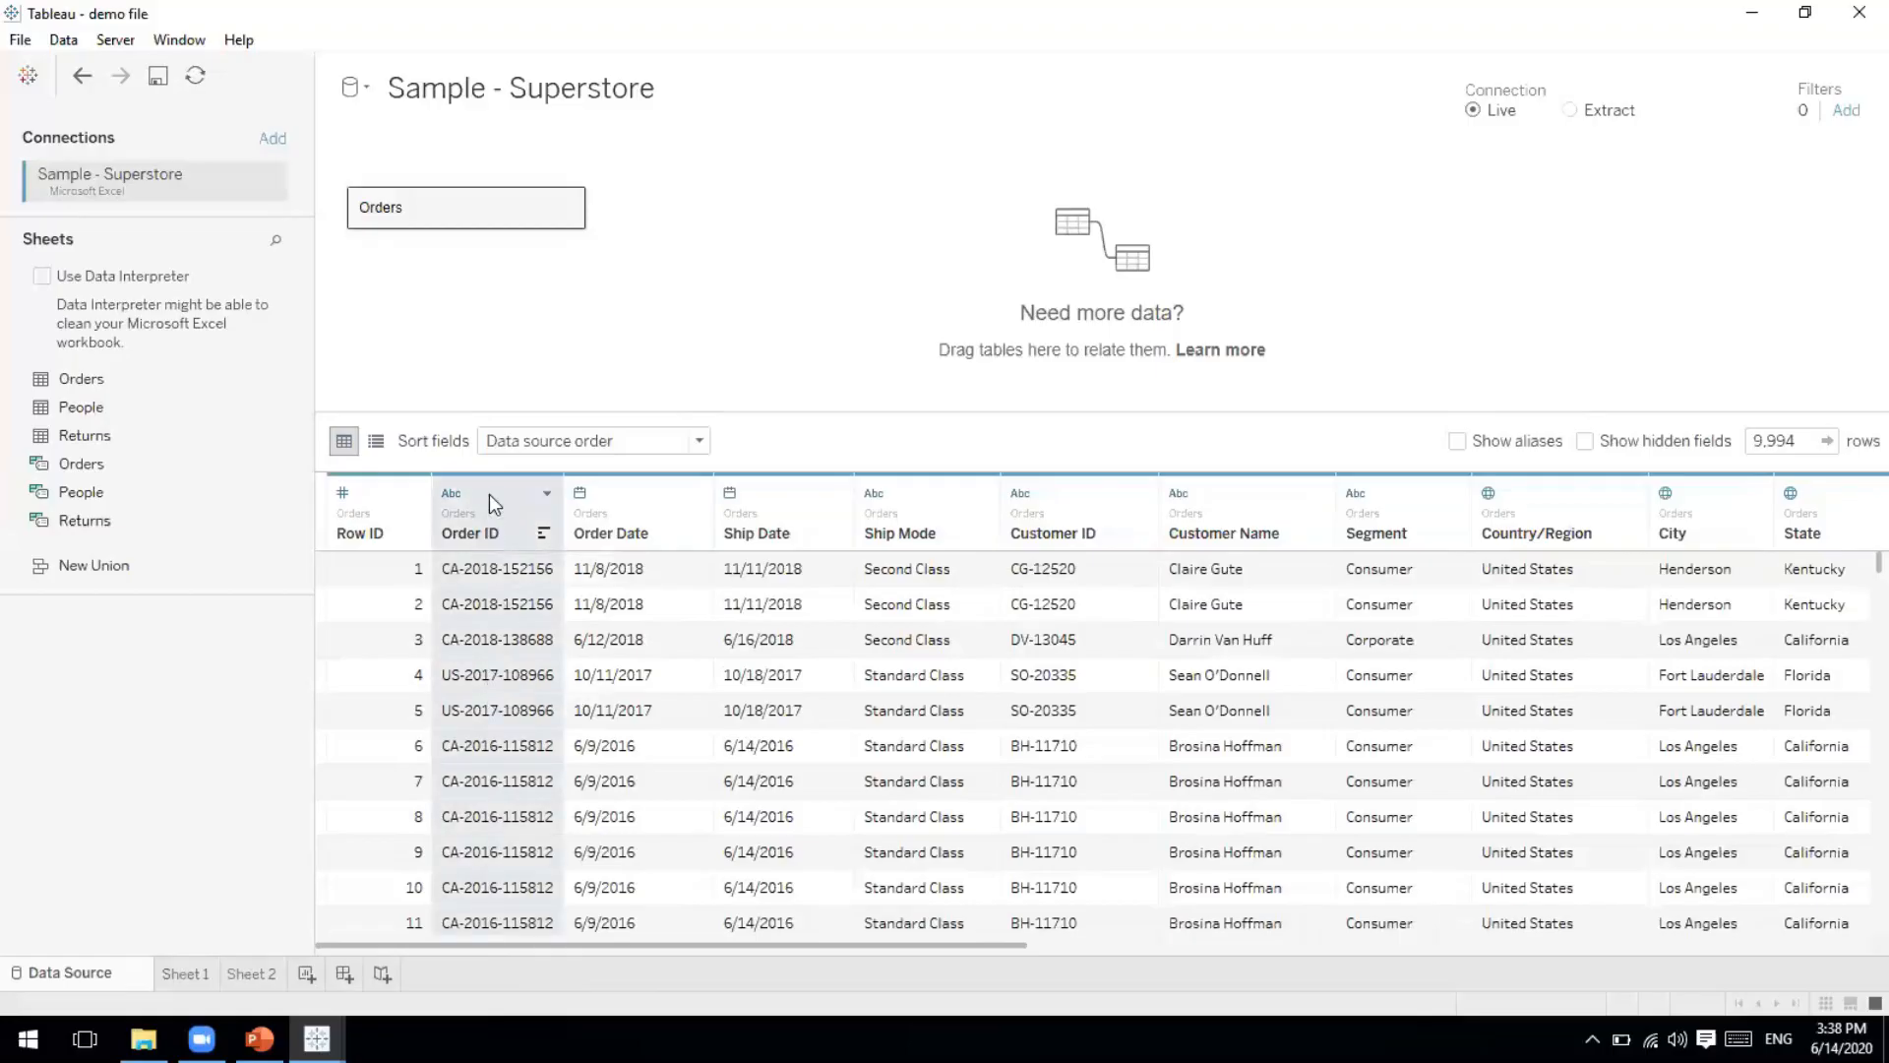
click(547, 494)
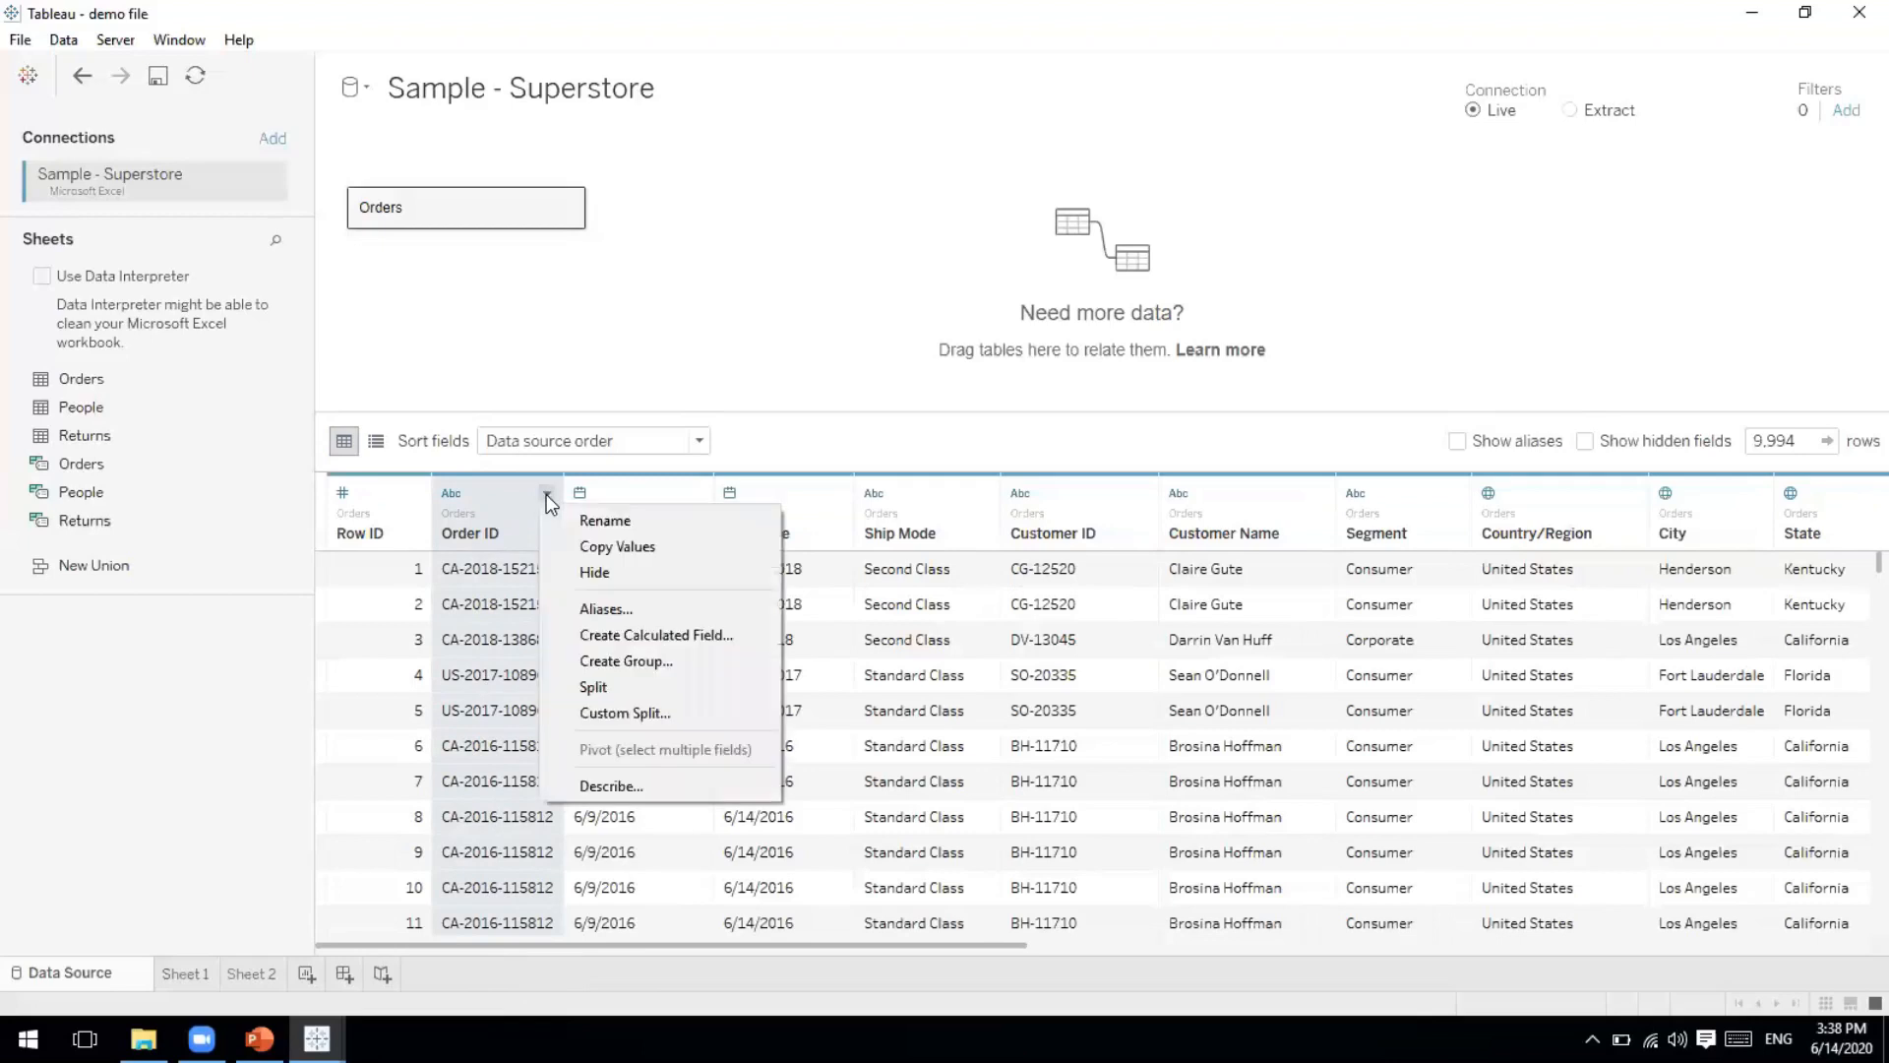
click(595, 687)
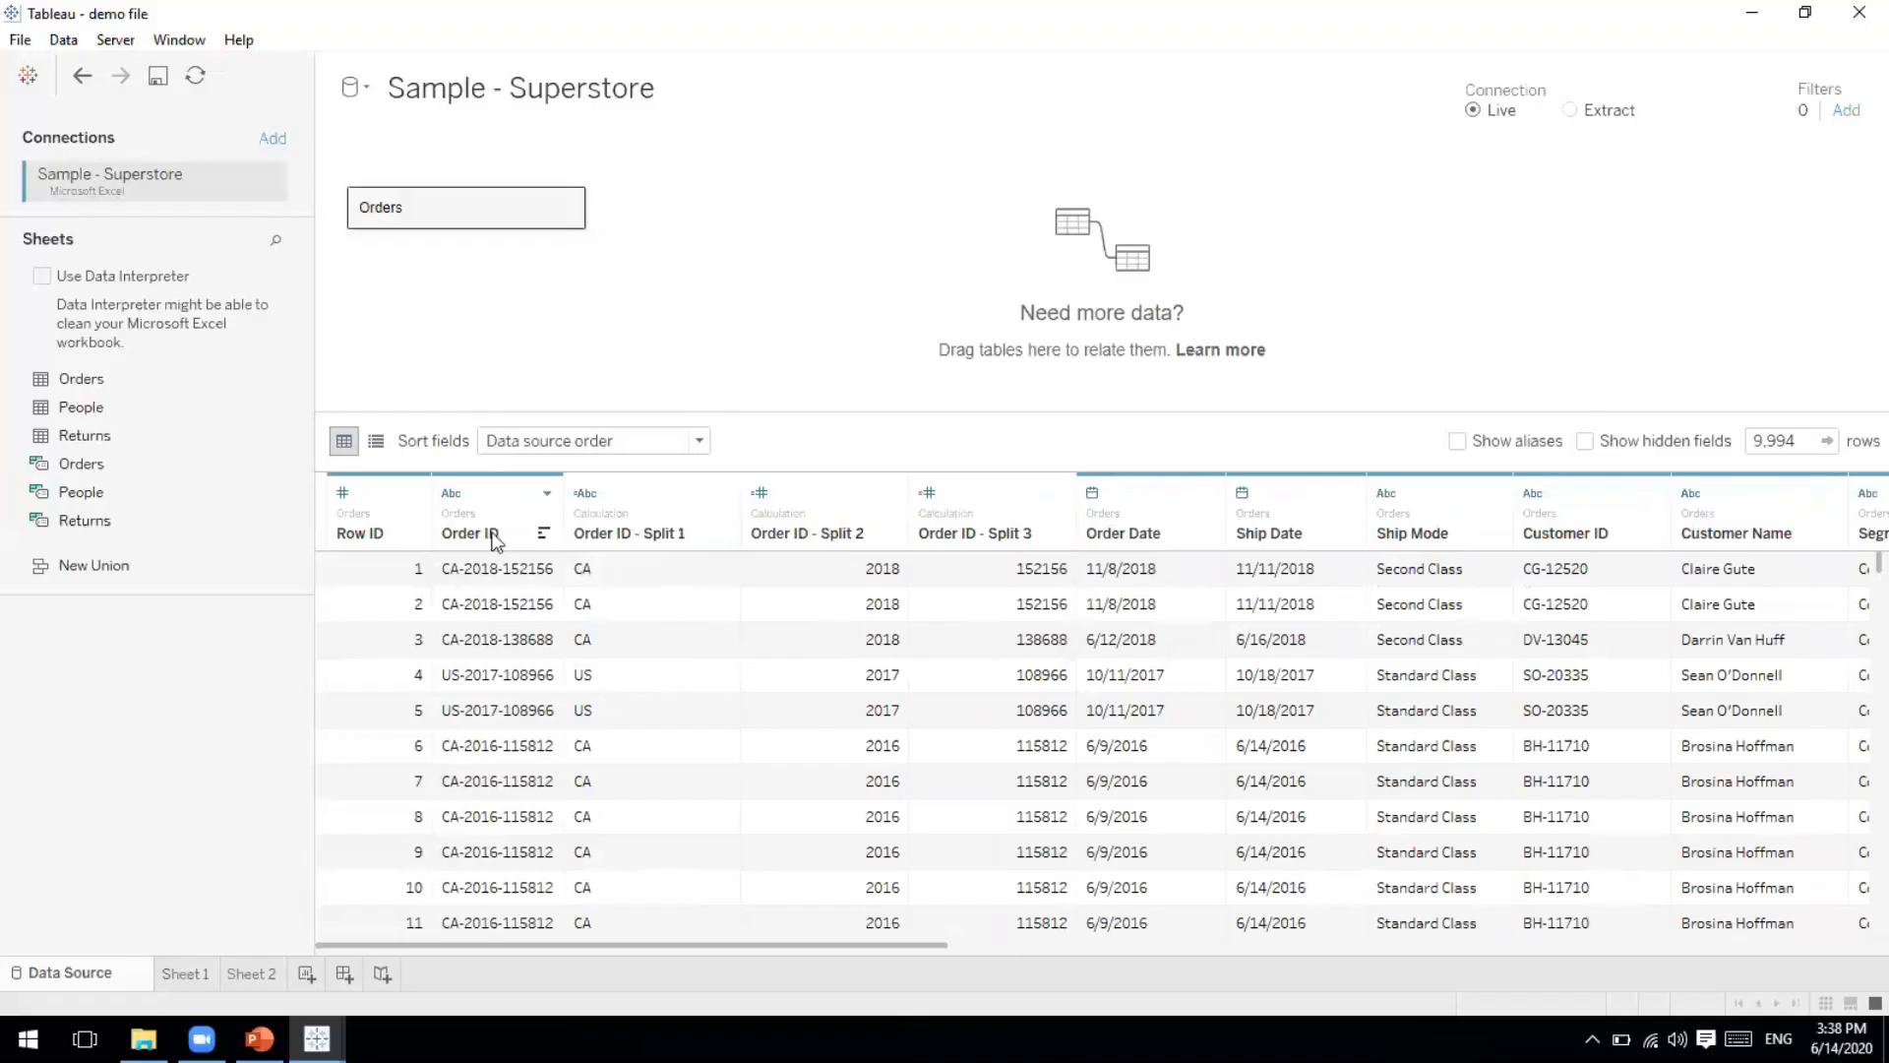
Examine the three Order ID split columns in the data grid and locate them among the fields of Sheet 1.
click(644, 500)
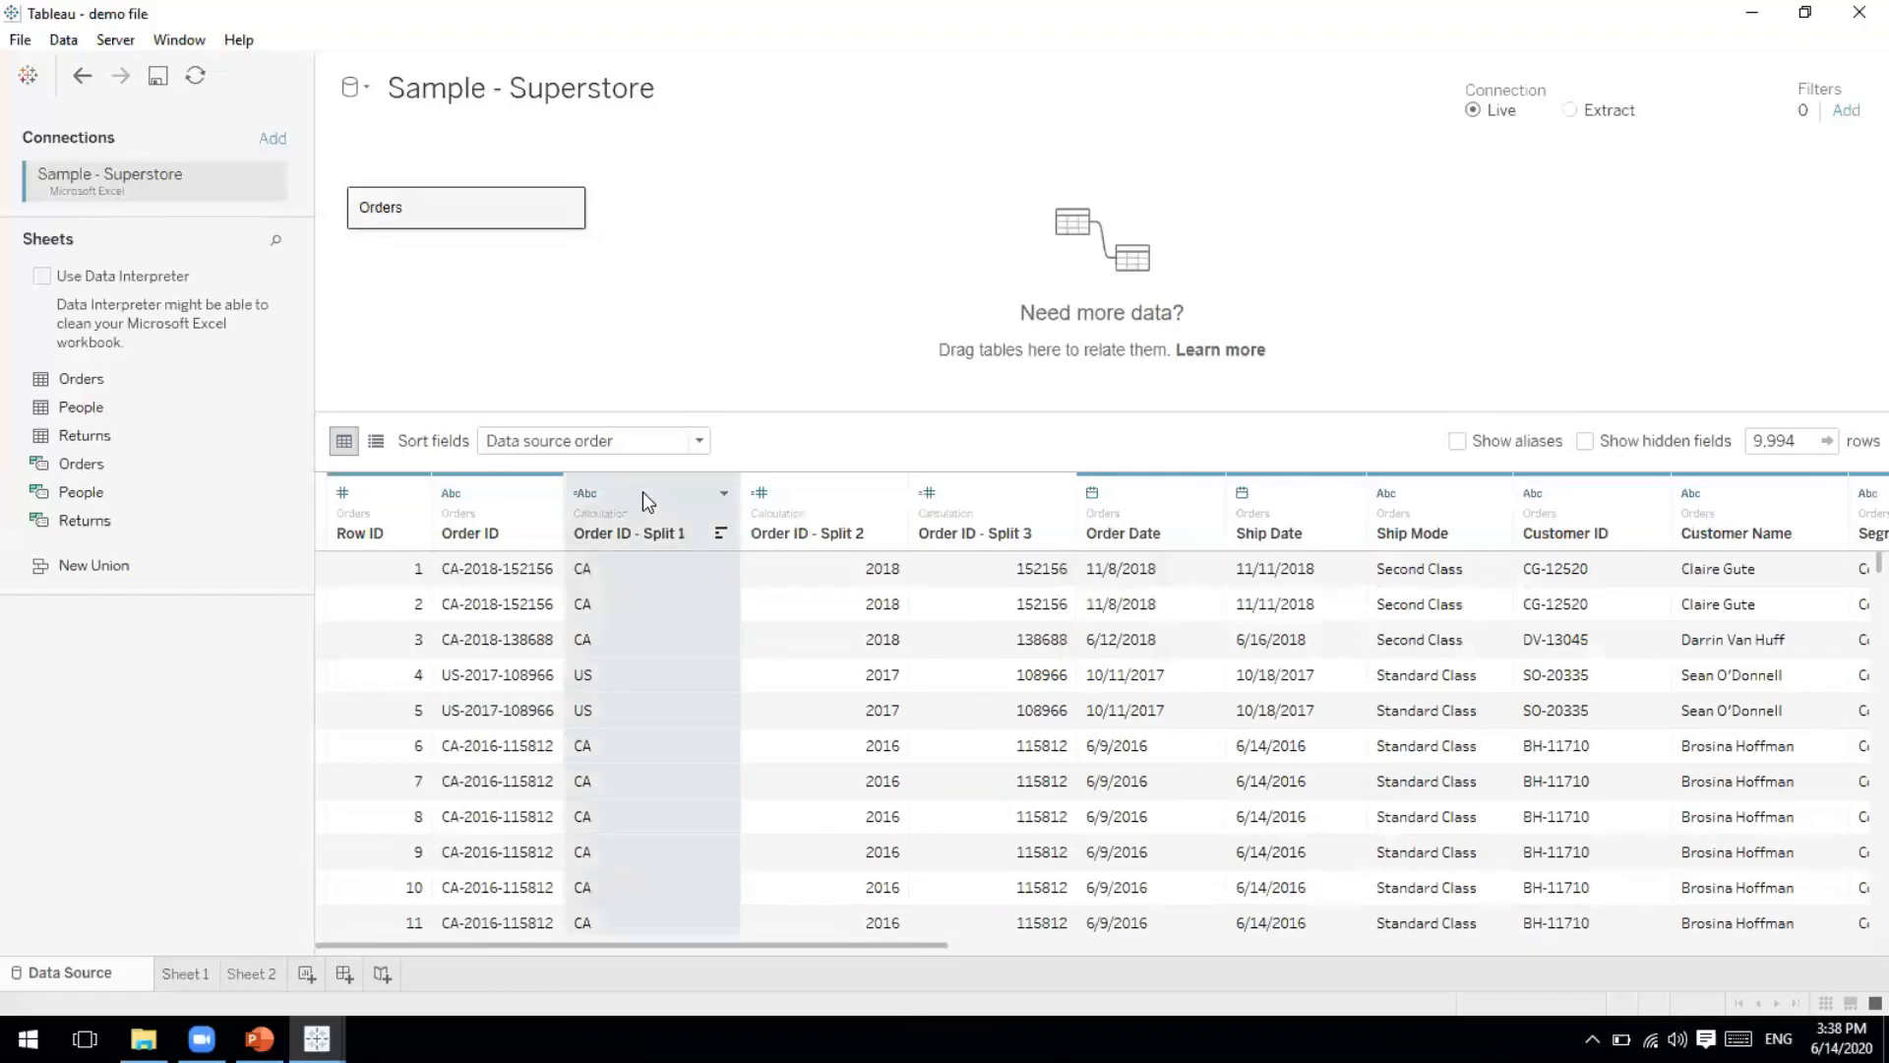
click(838, 506)
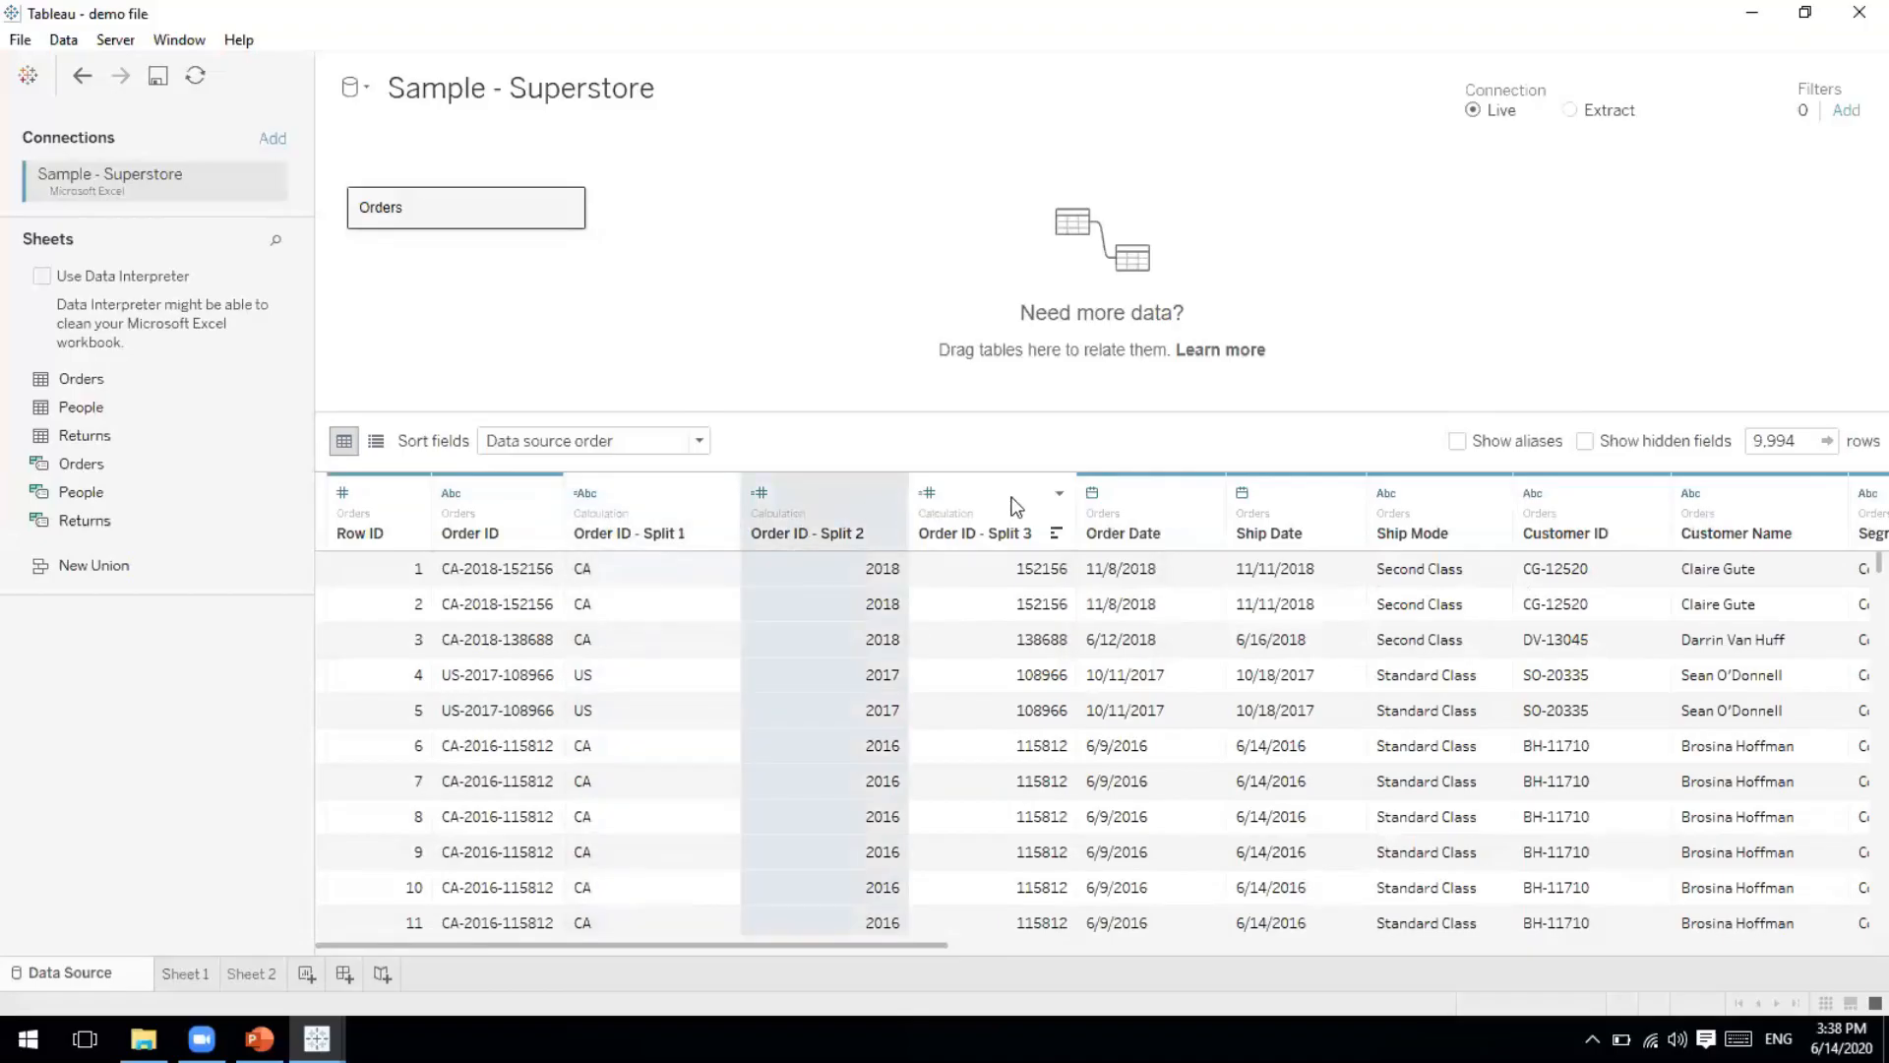
click(1016, 506)
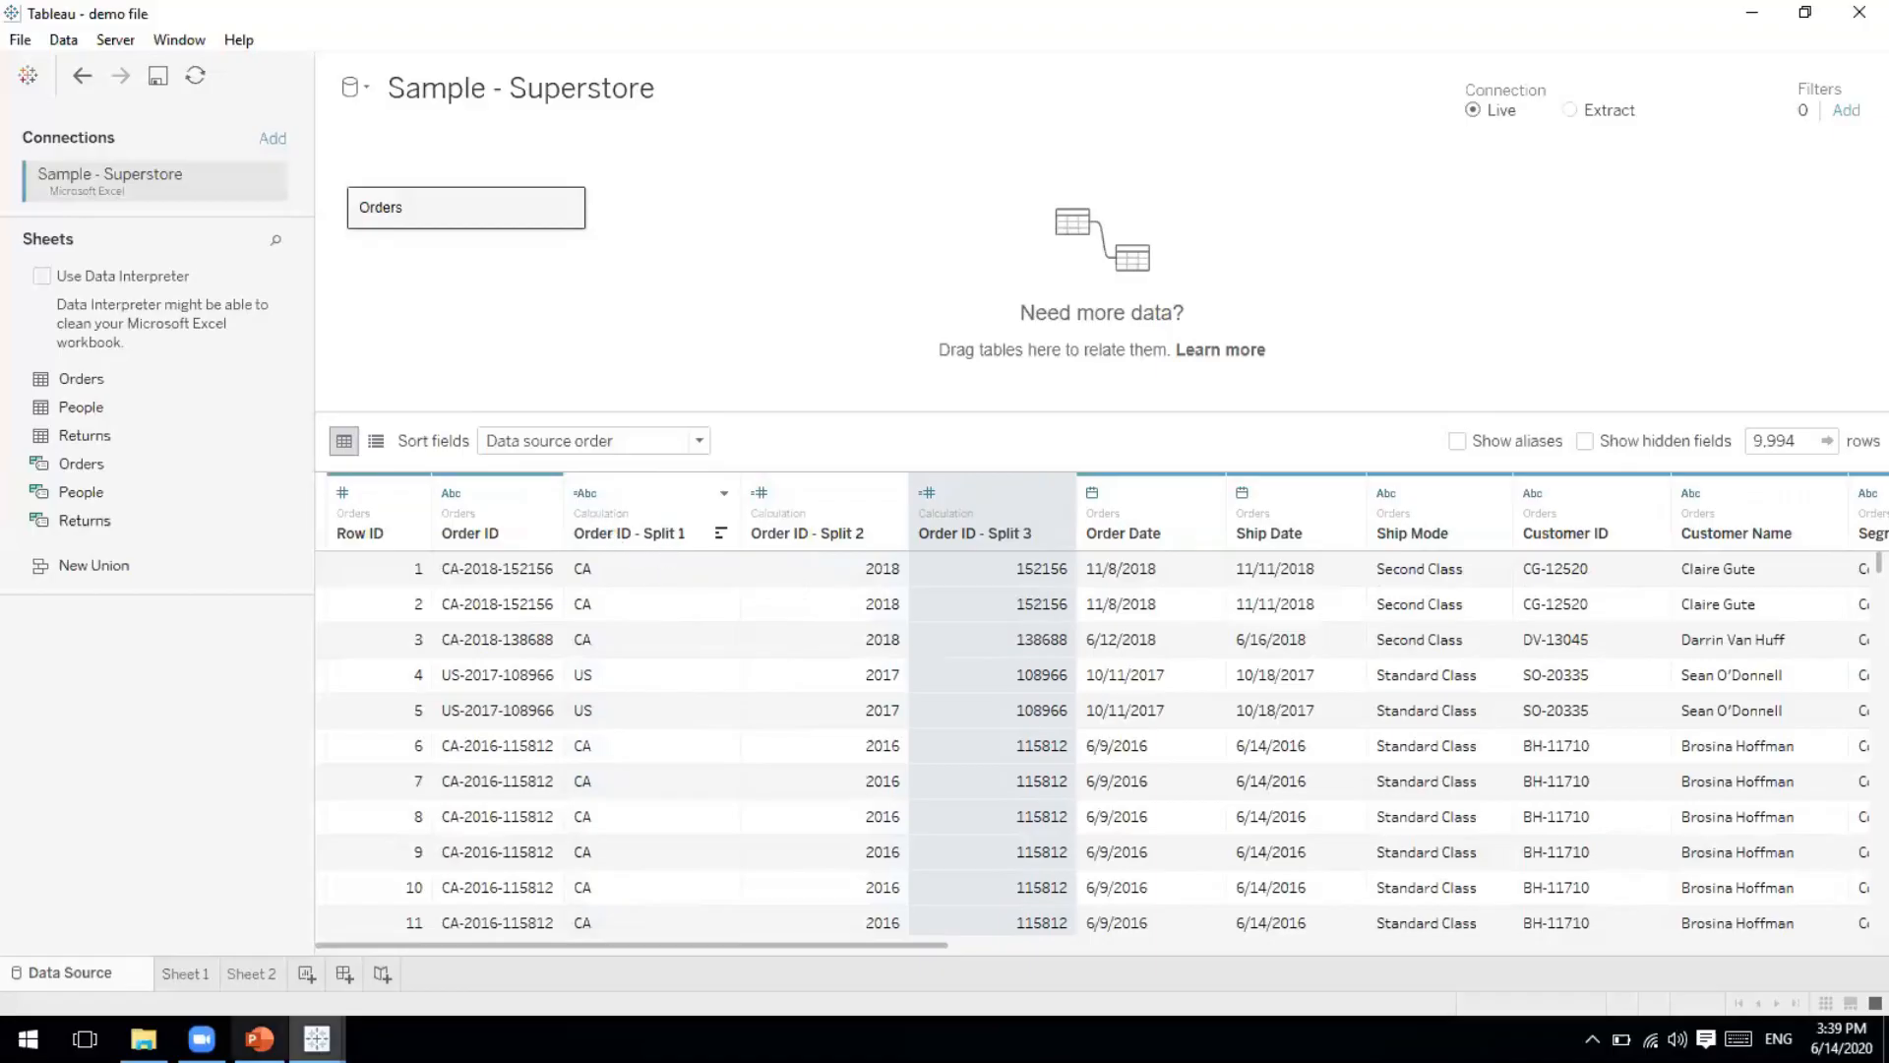
click(192, 980)
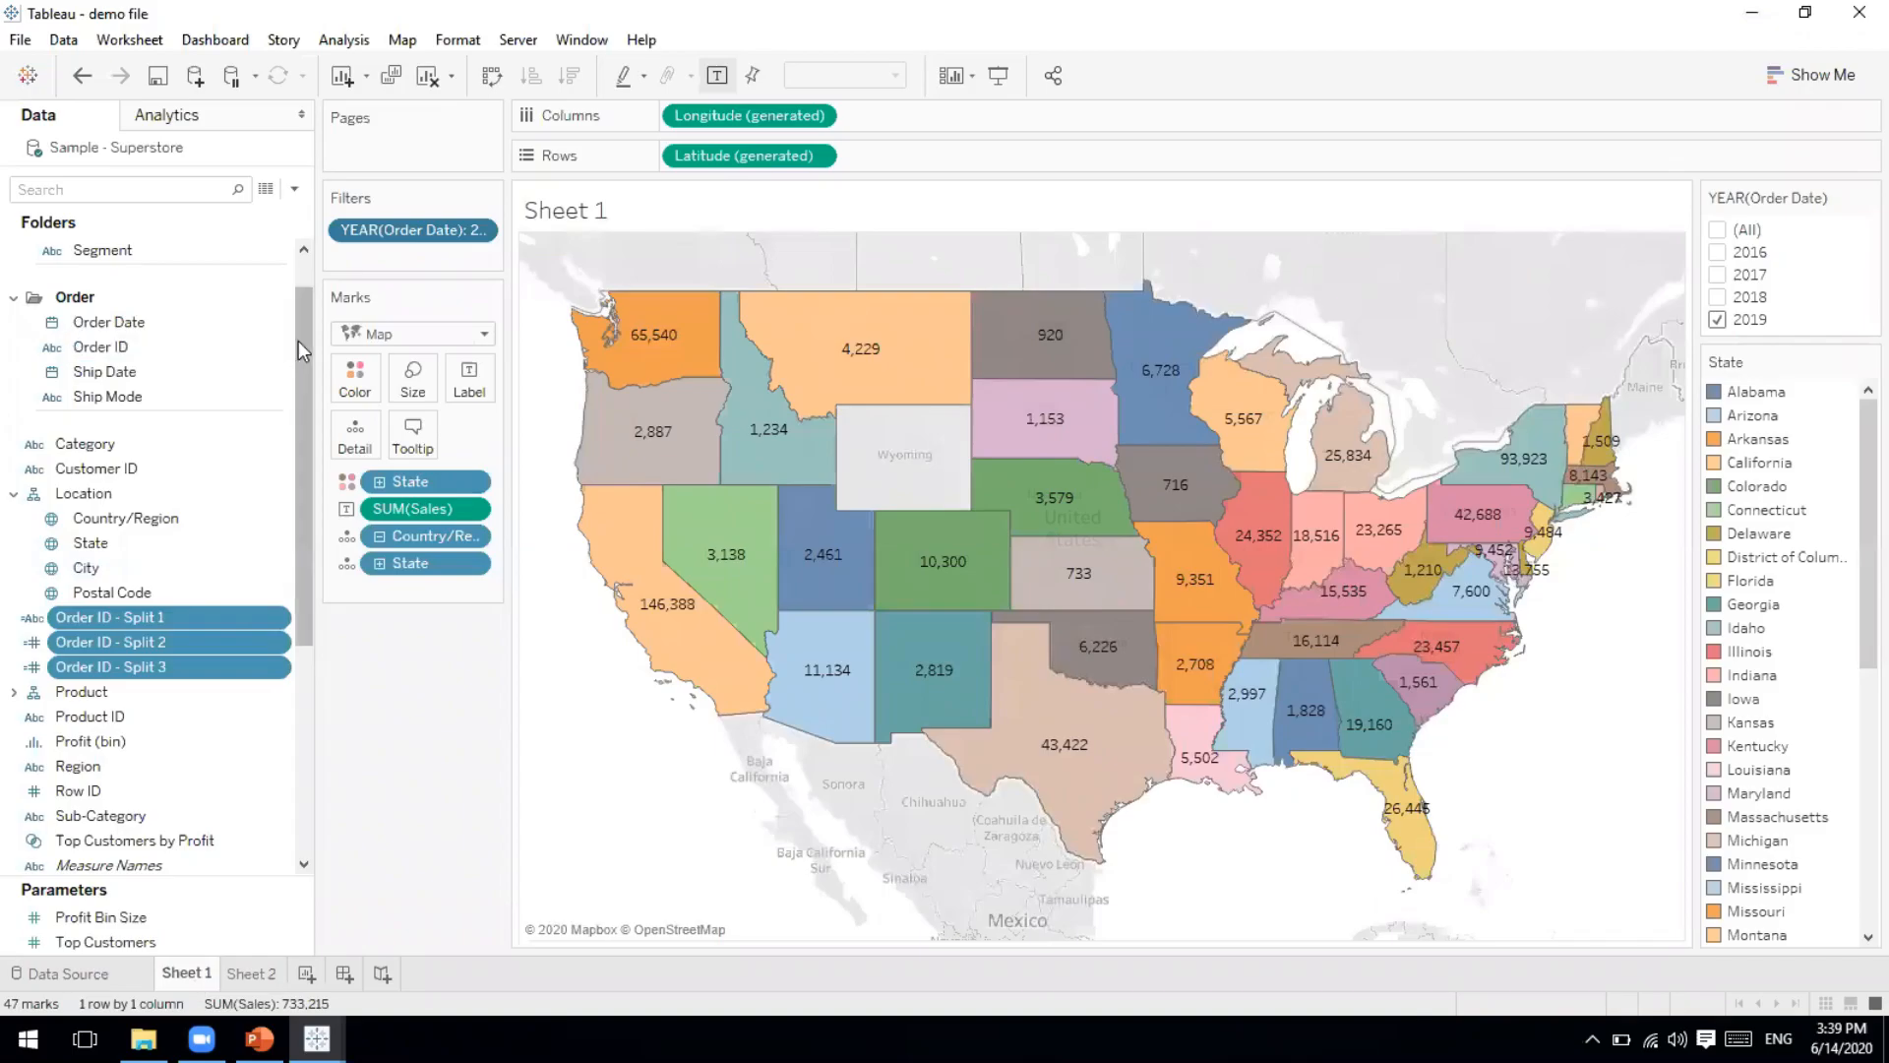
drag(299, 340, 299, 258)
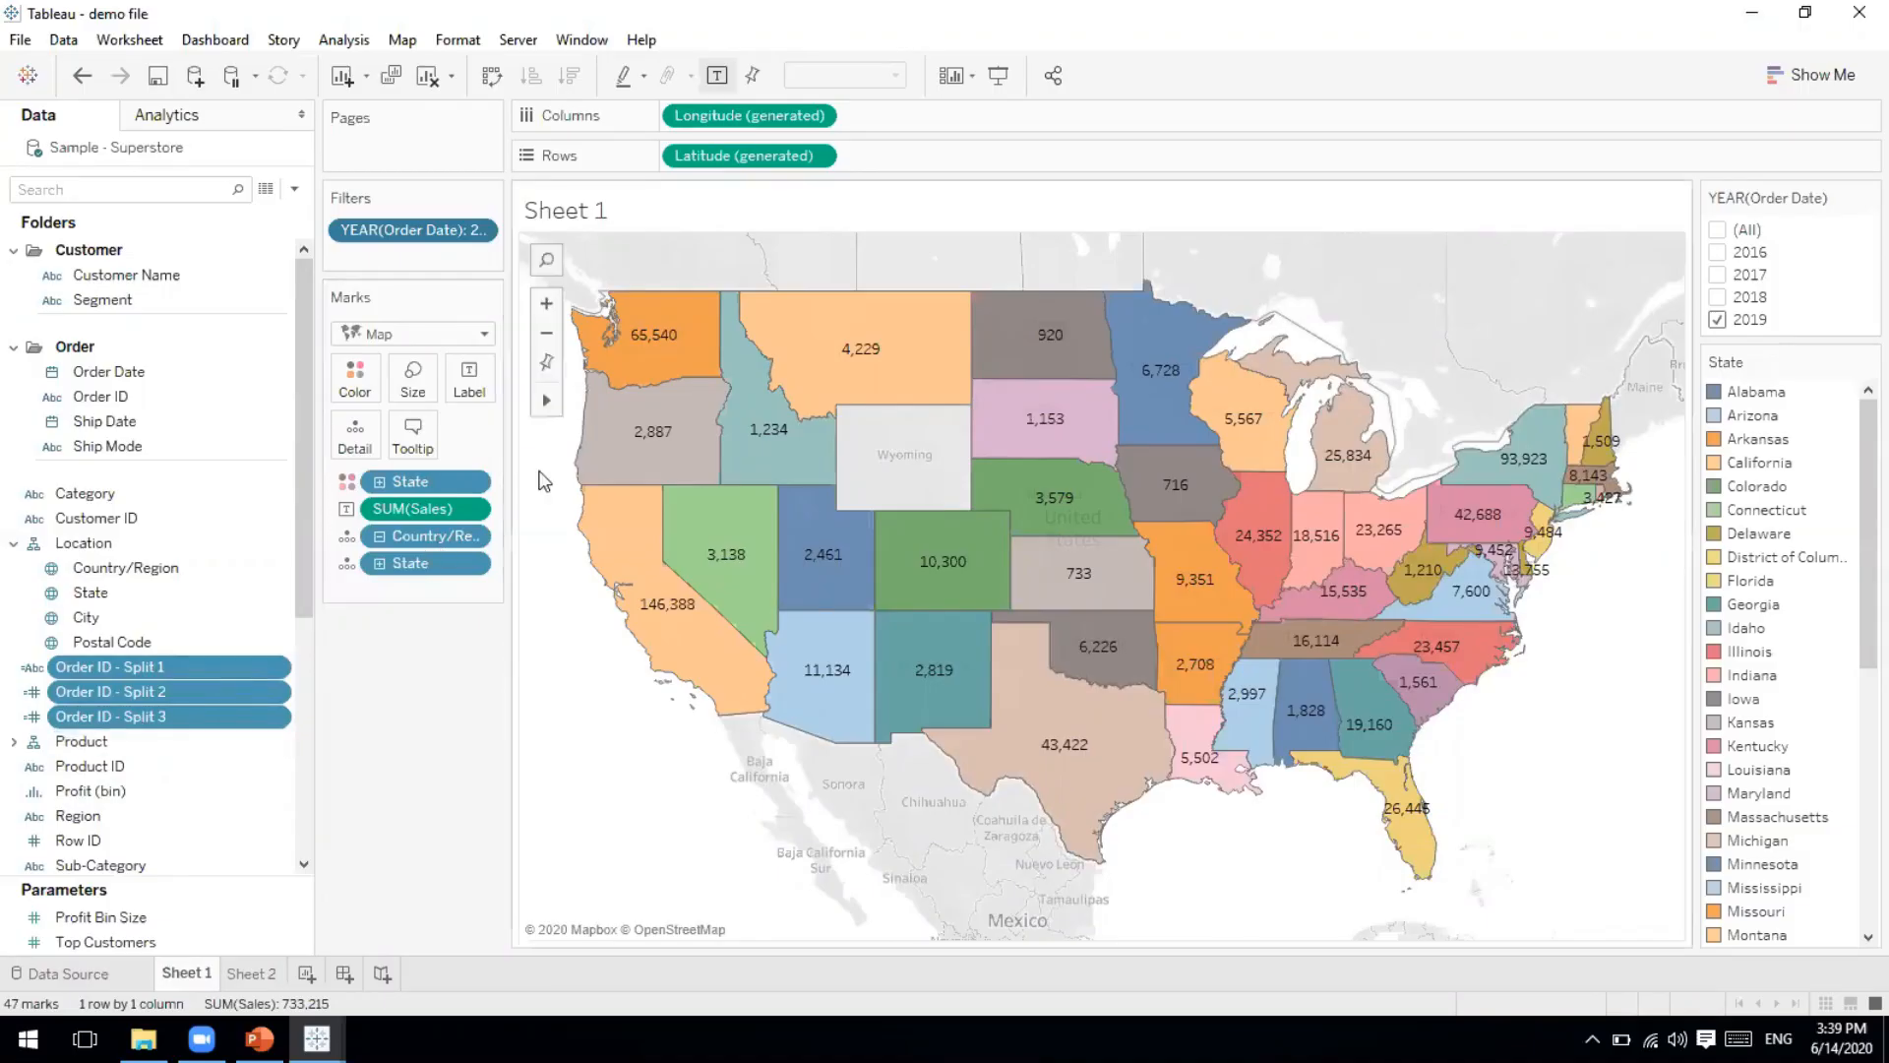
Create a new worksheet, place the three Order ID split fields on Columns, and remove all but Order ID - Split 1.
click(306, 974)
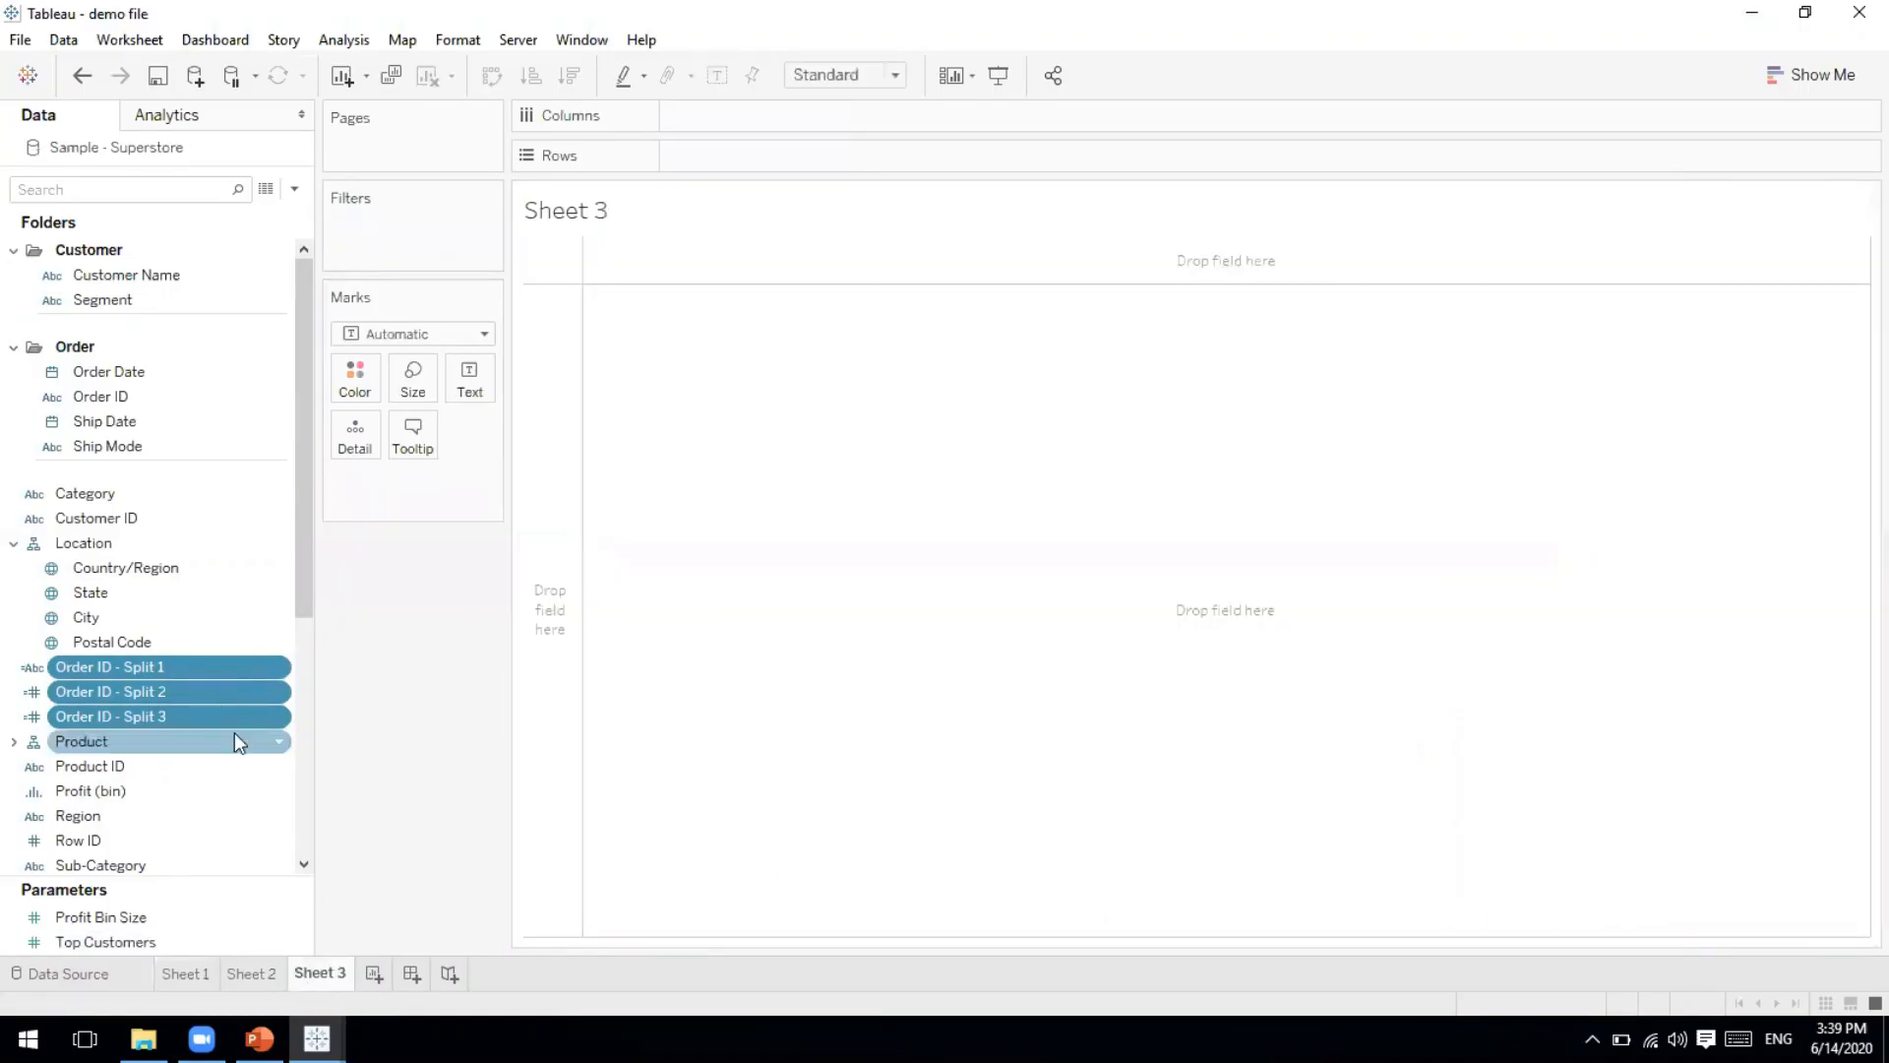
drag(170, 667, 807, 120)
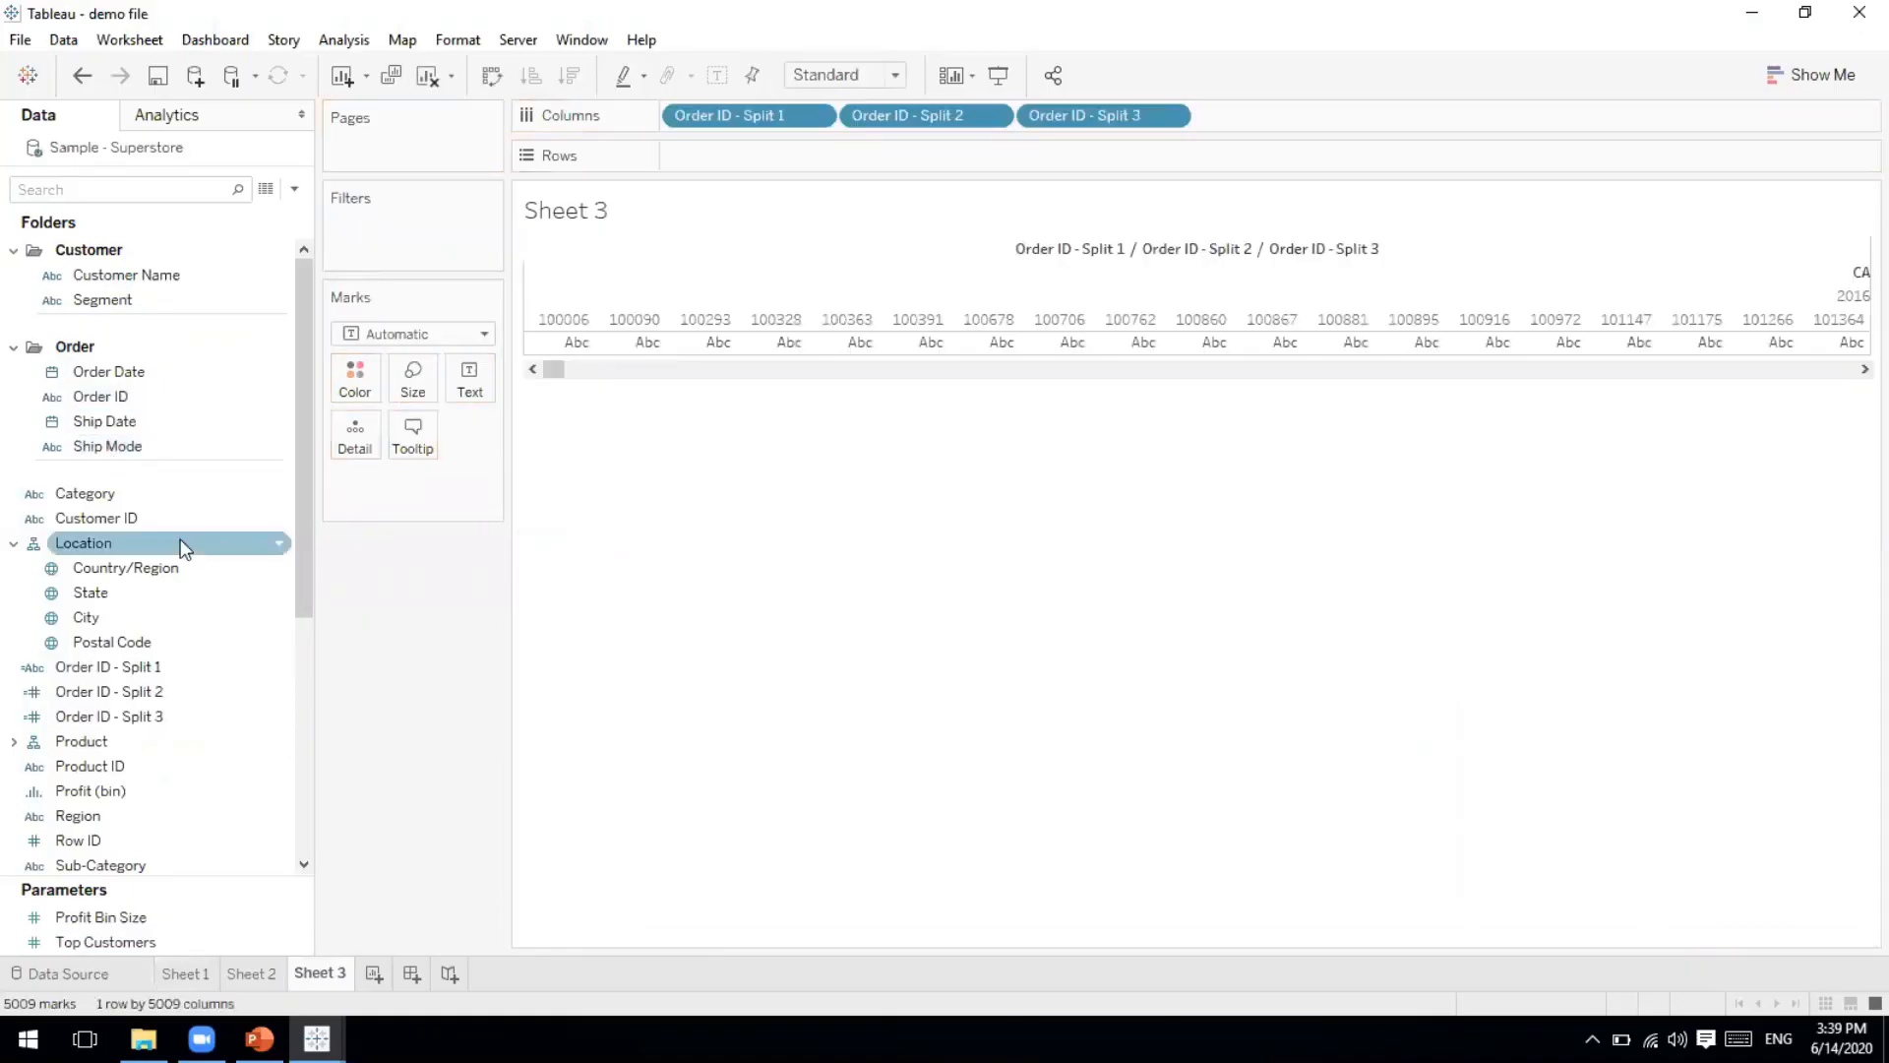
drag(306, 559, 334, 661)
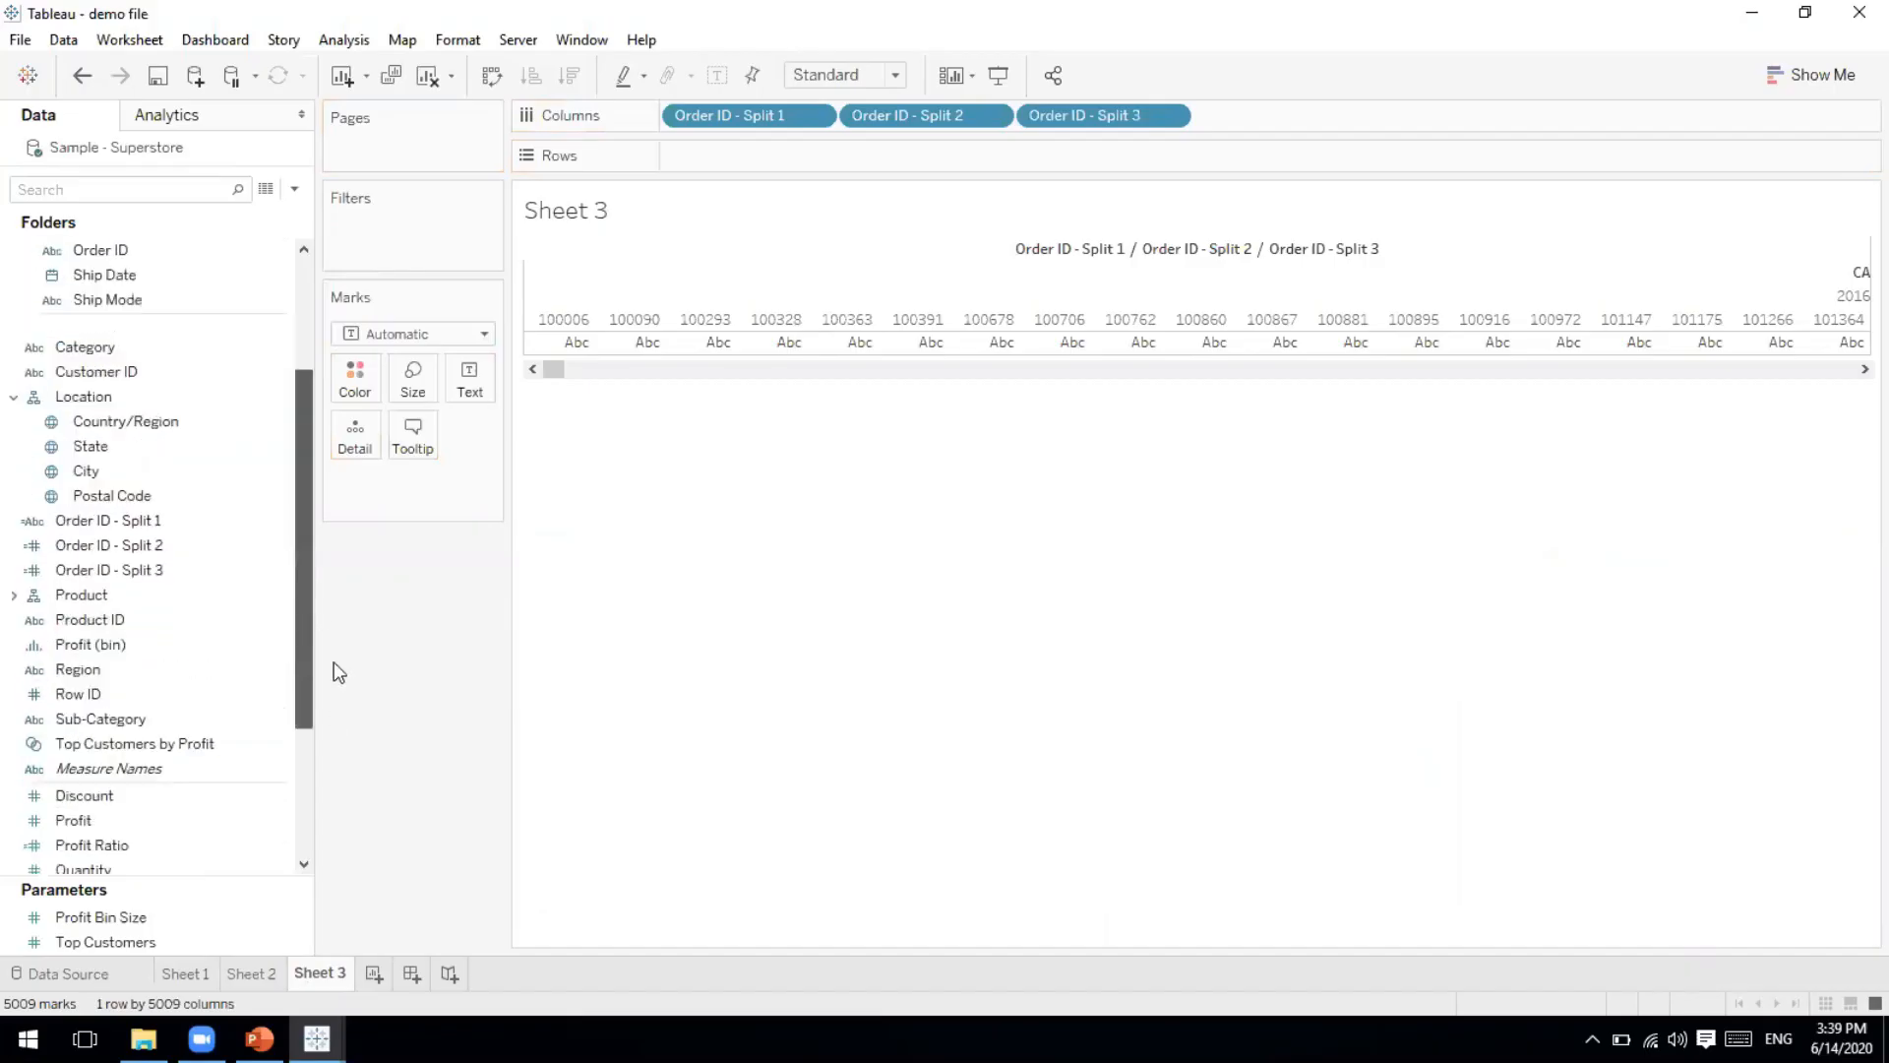
drag(886, 115, 423, 618)
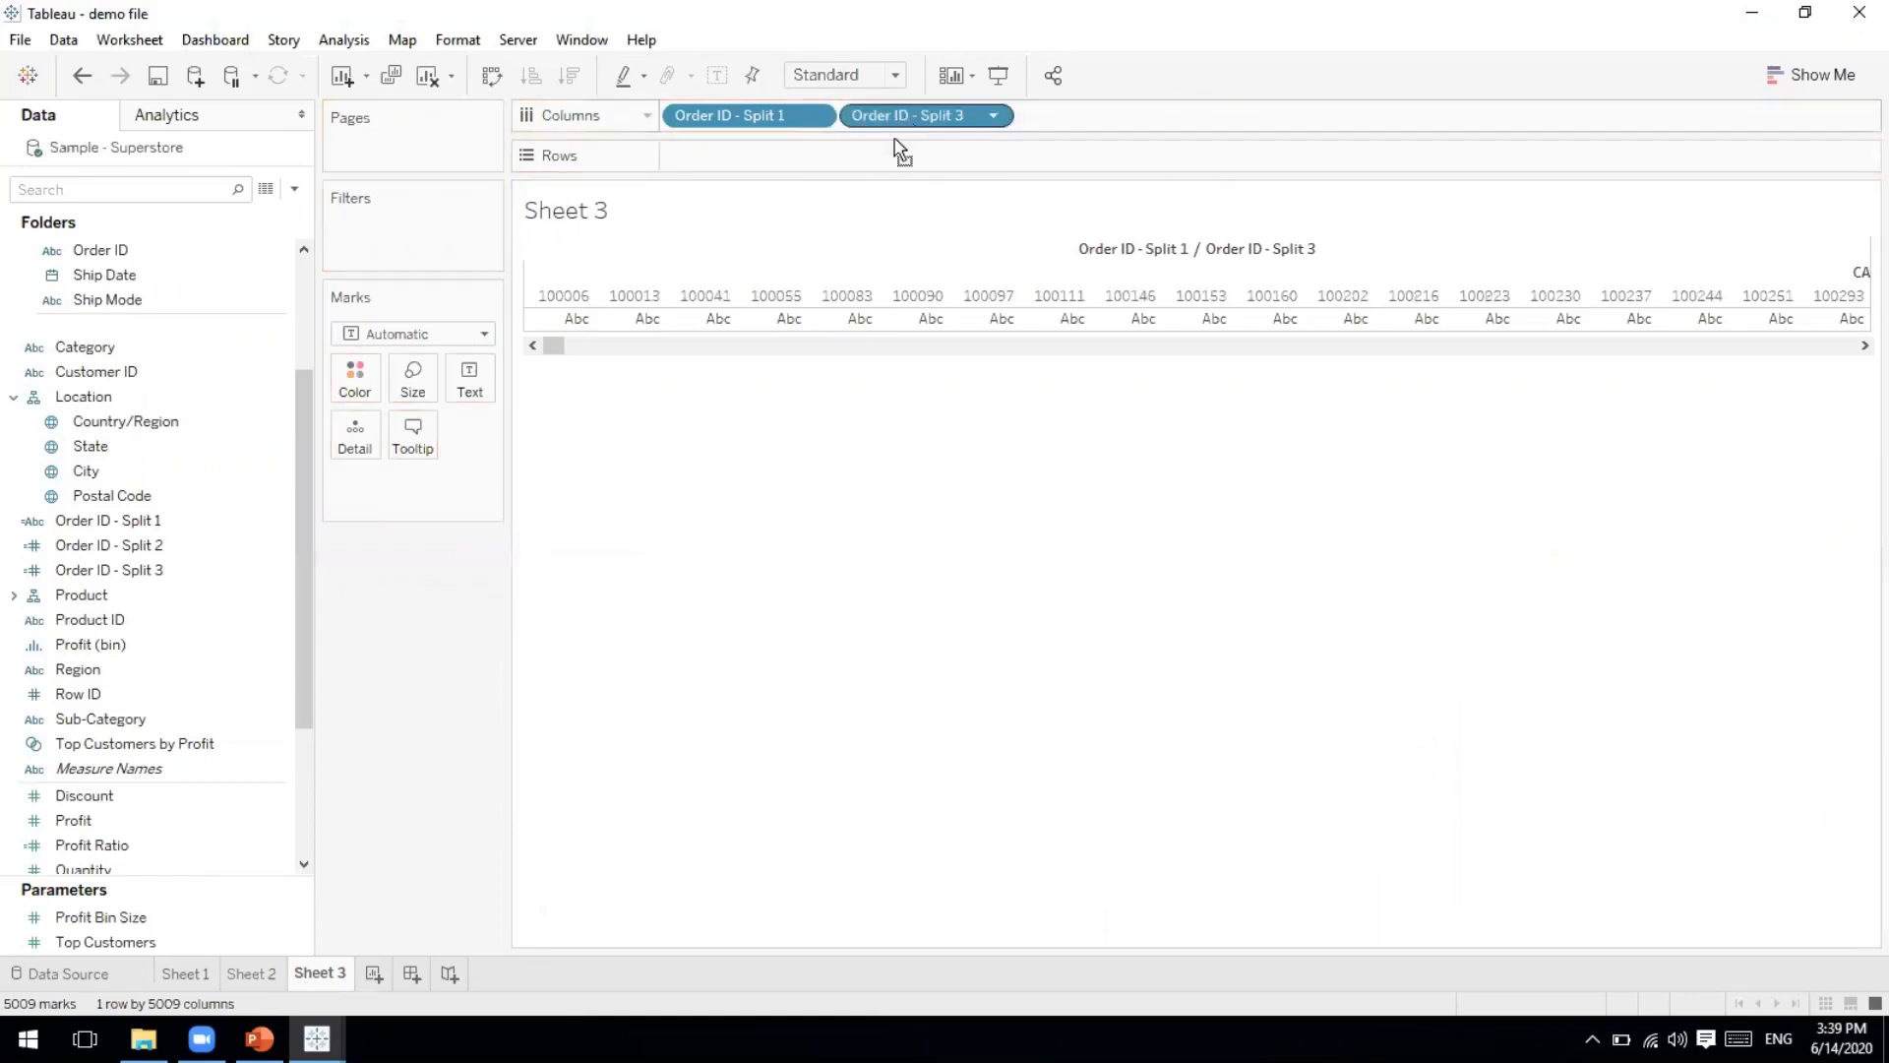
drag(903, 117, 456, 663)
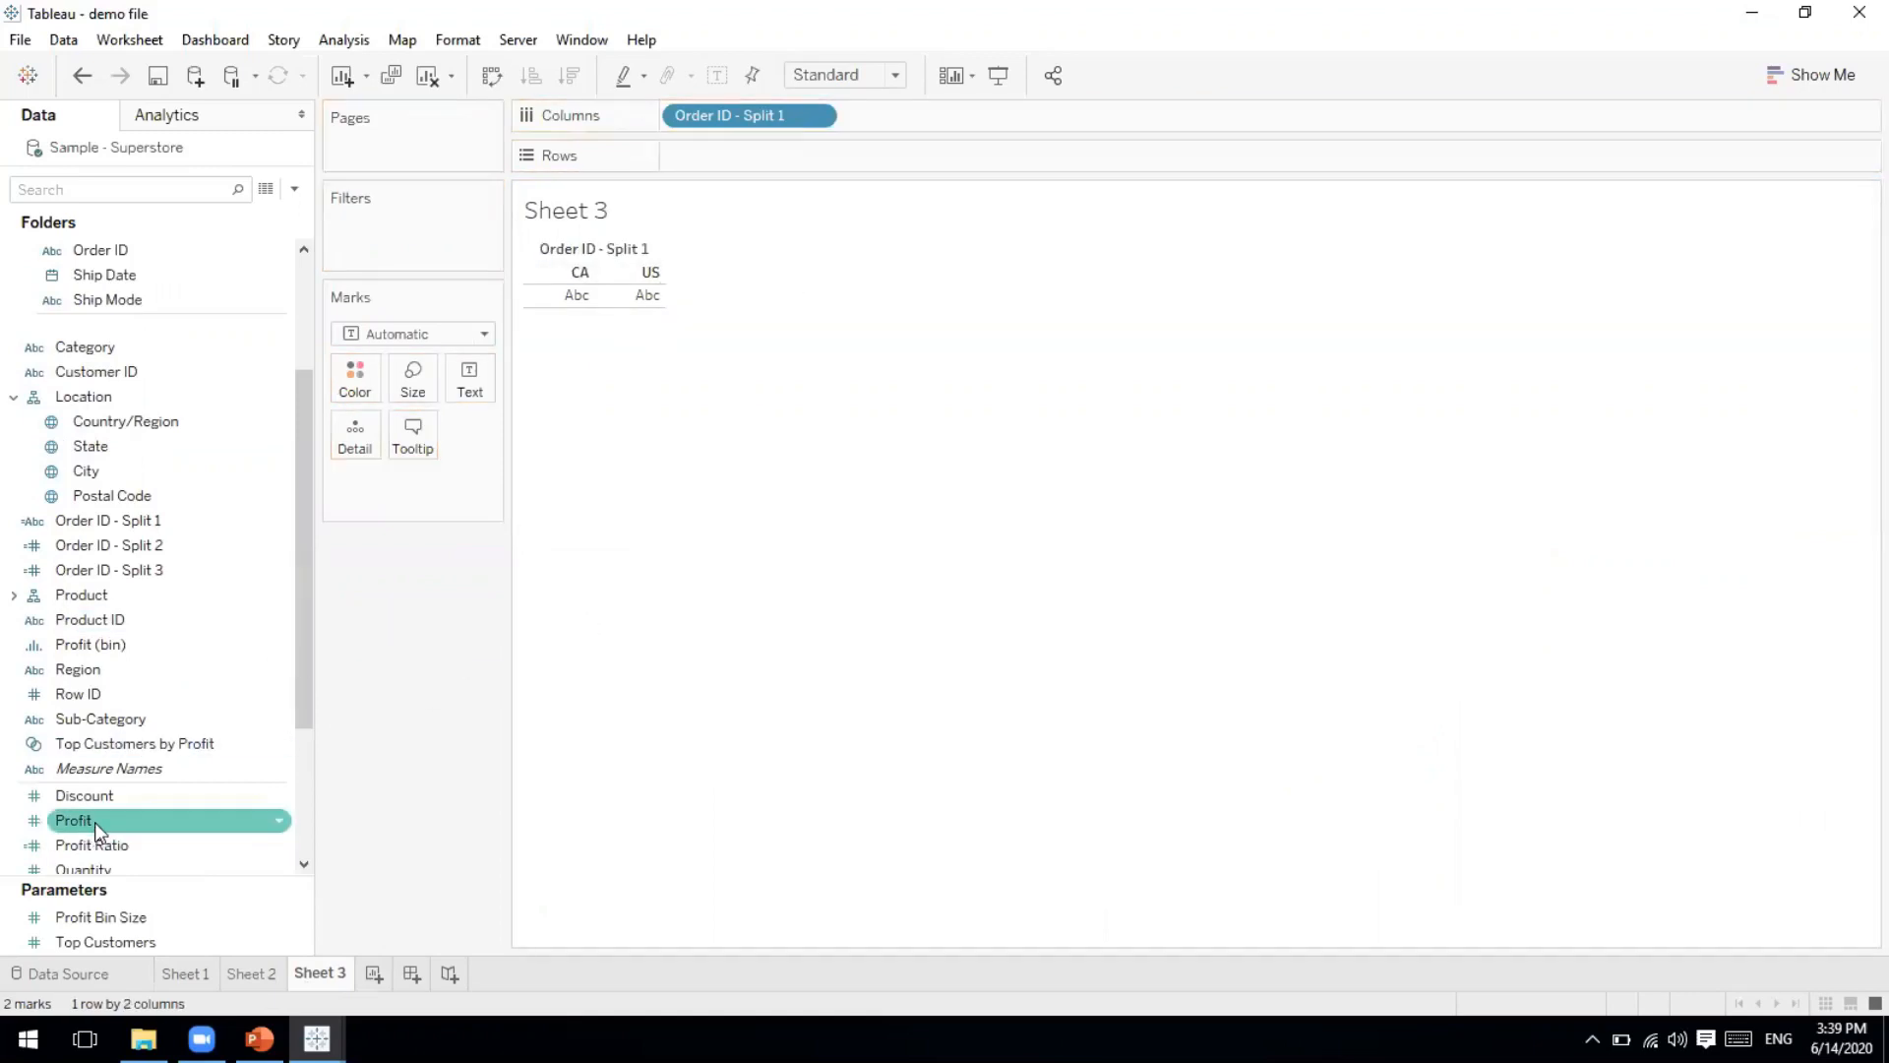
Add Profit to Columns beside Order ID - Split 1 and set the mark type to Bar.
drag(133, 828, 595, 297)
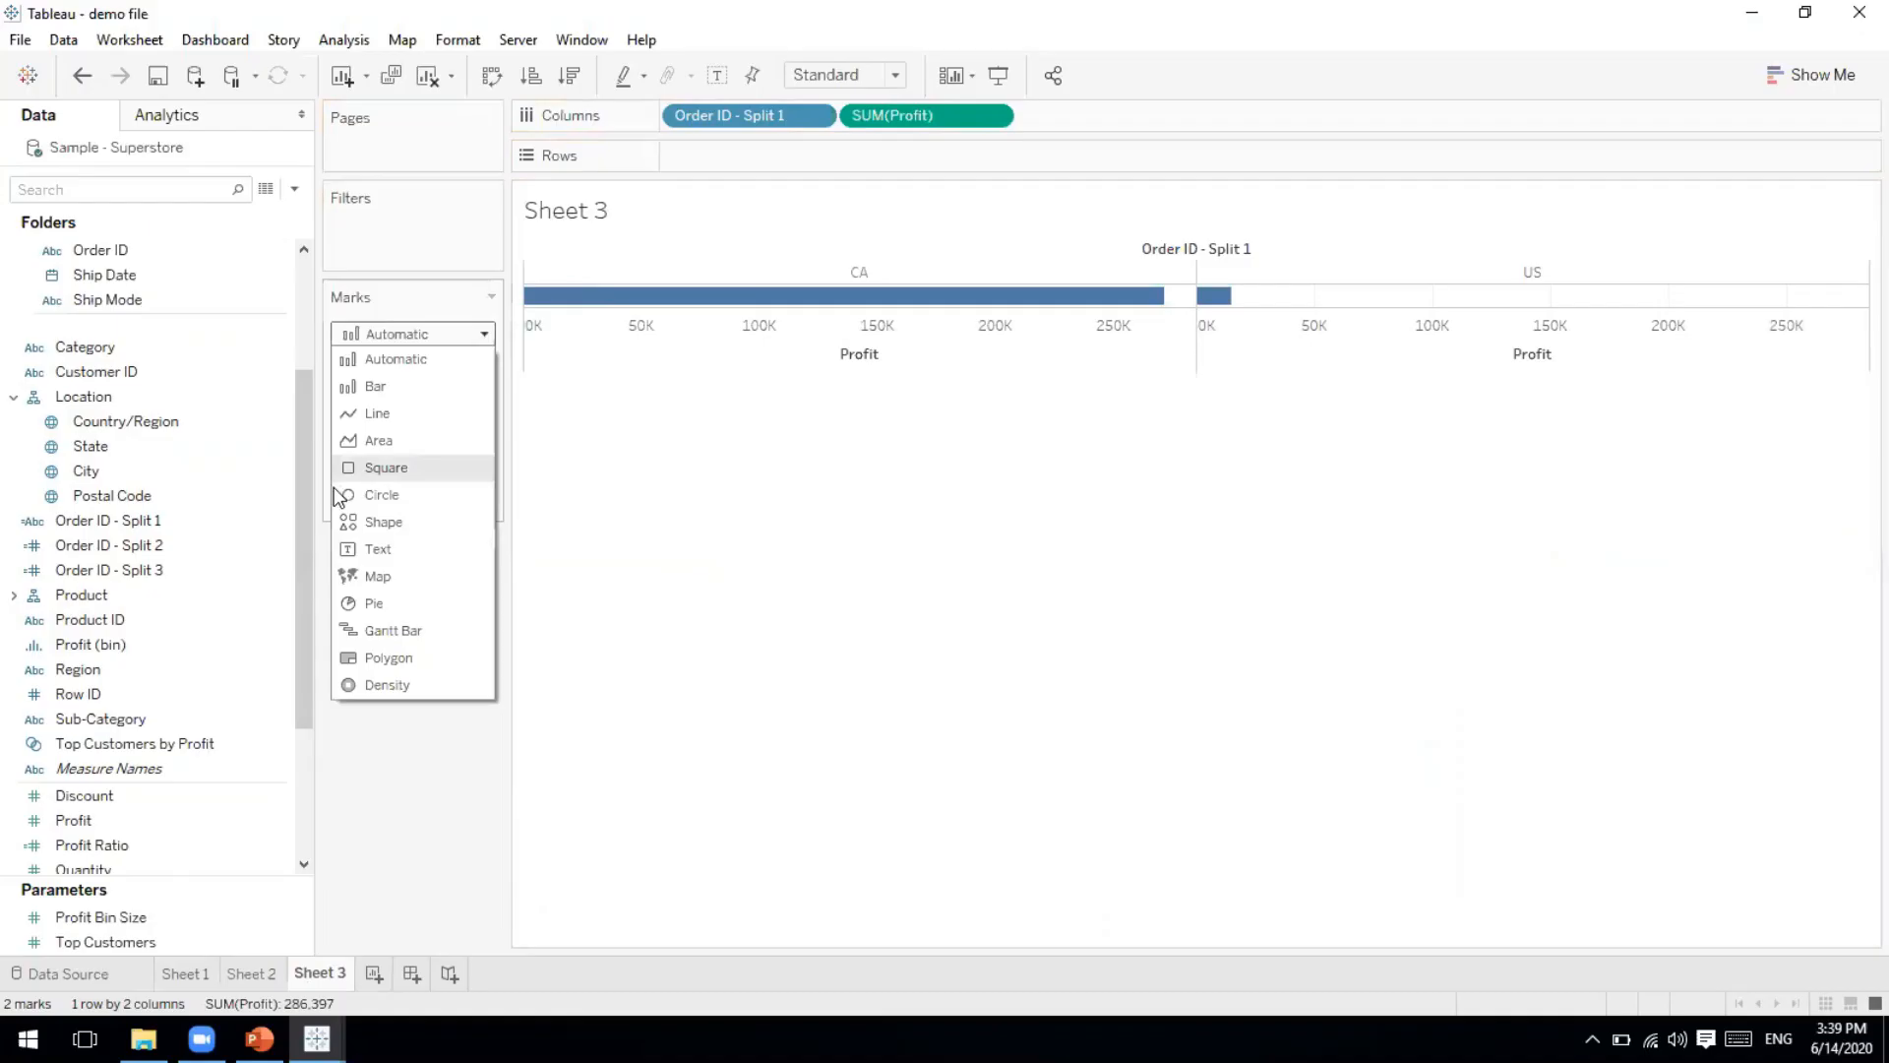
click(372, 386)
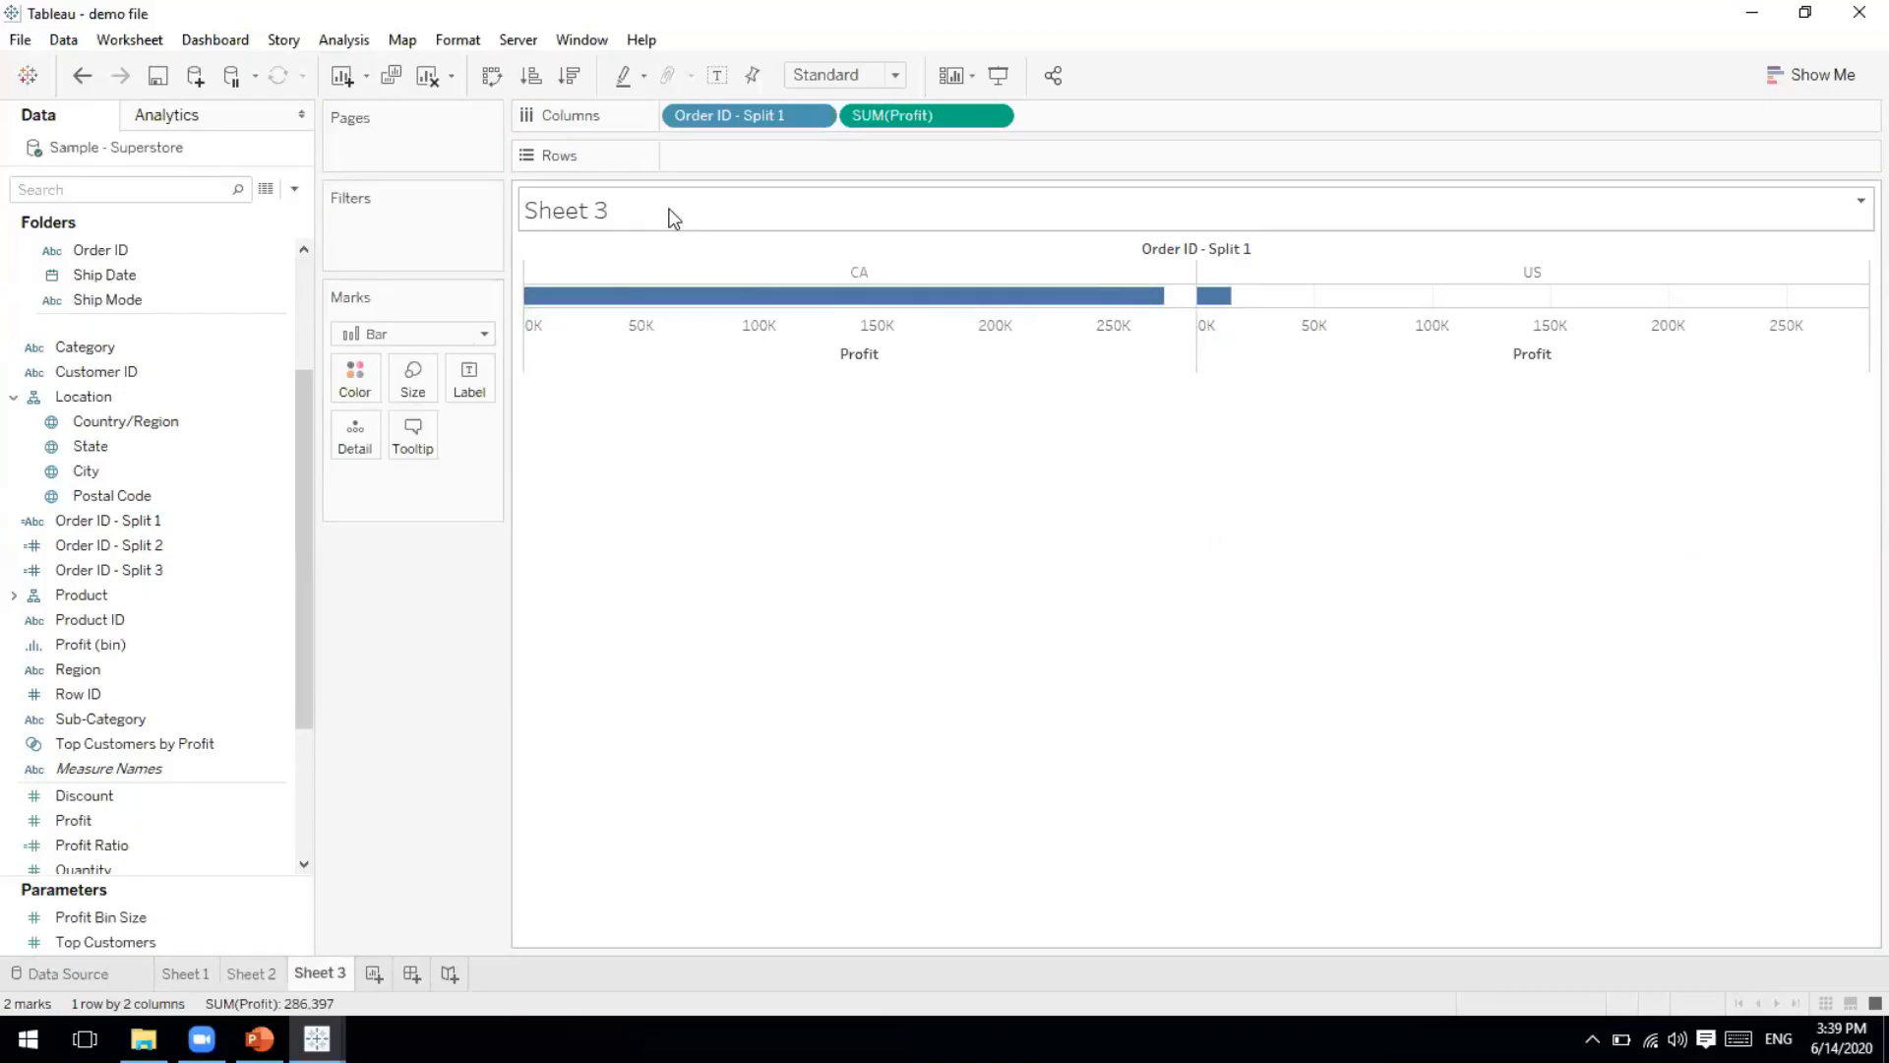
Try stacked bars for profit by Order ID - Split 1, and convert the view to a text table.
click(1806, 79)
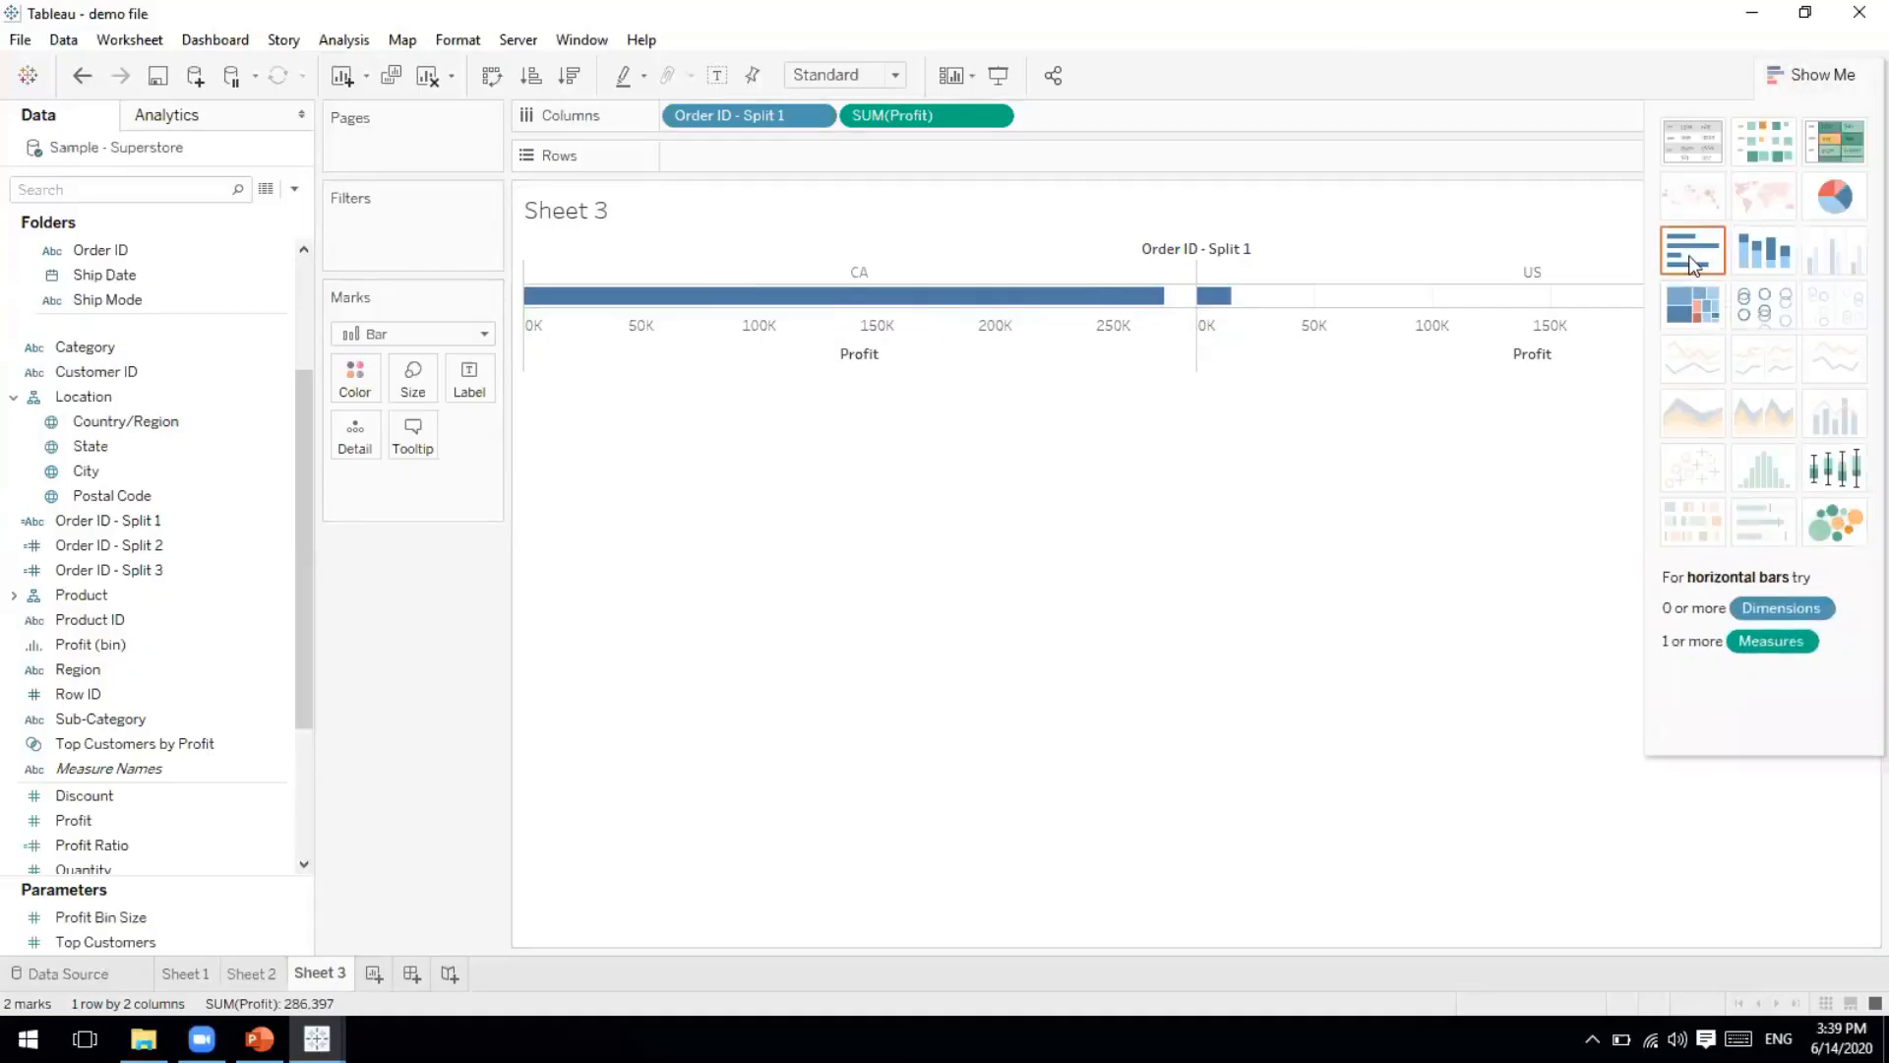
click(1760, 264)
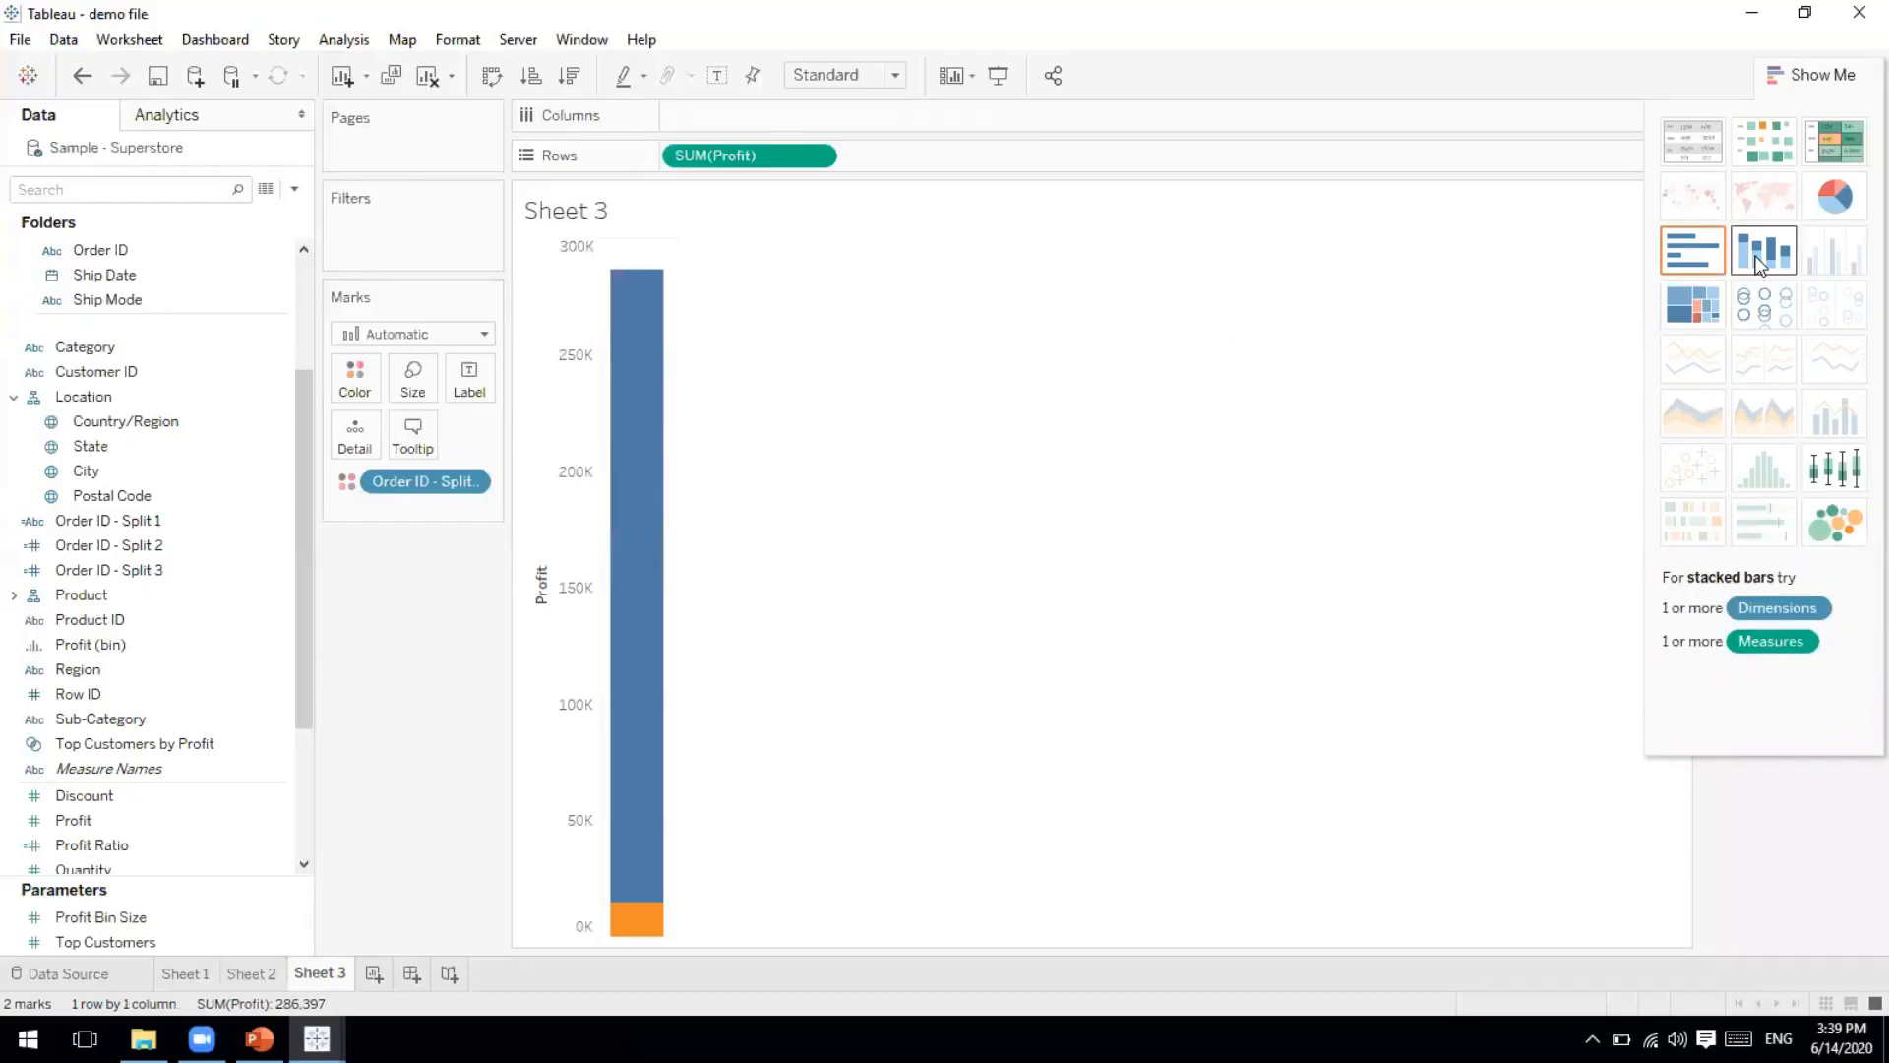
click(1693, 150)
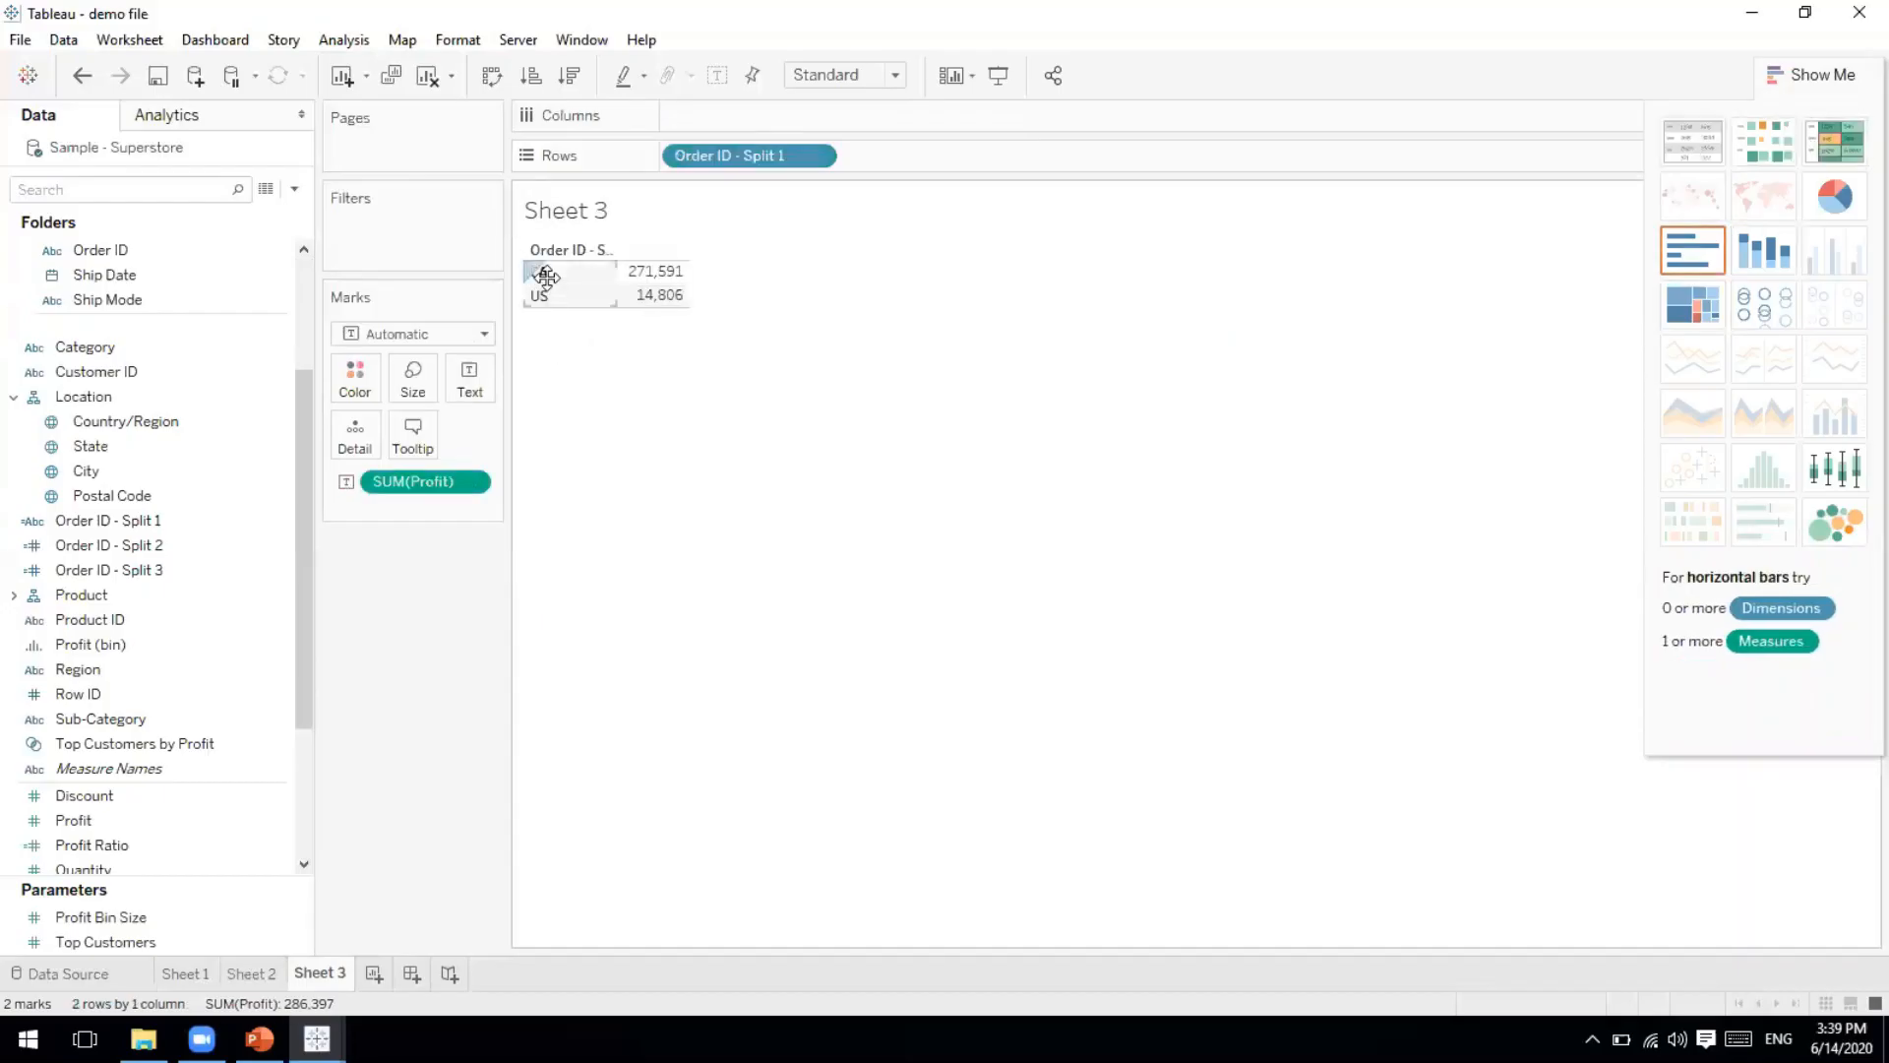
Delete the calculated Order ID - Split 1 field from the data source, accepting the effect on Sheet 3.
mouse_move(651, 289)
click(180, 973)
click(121, 972)
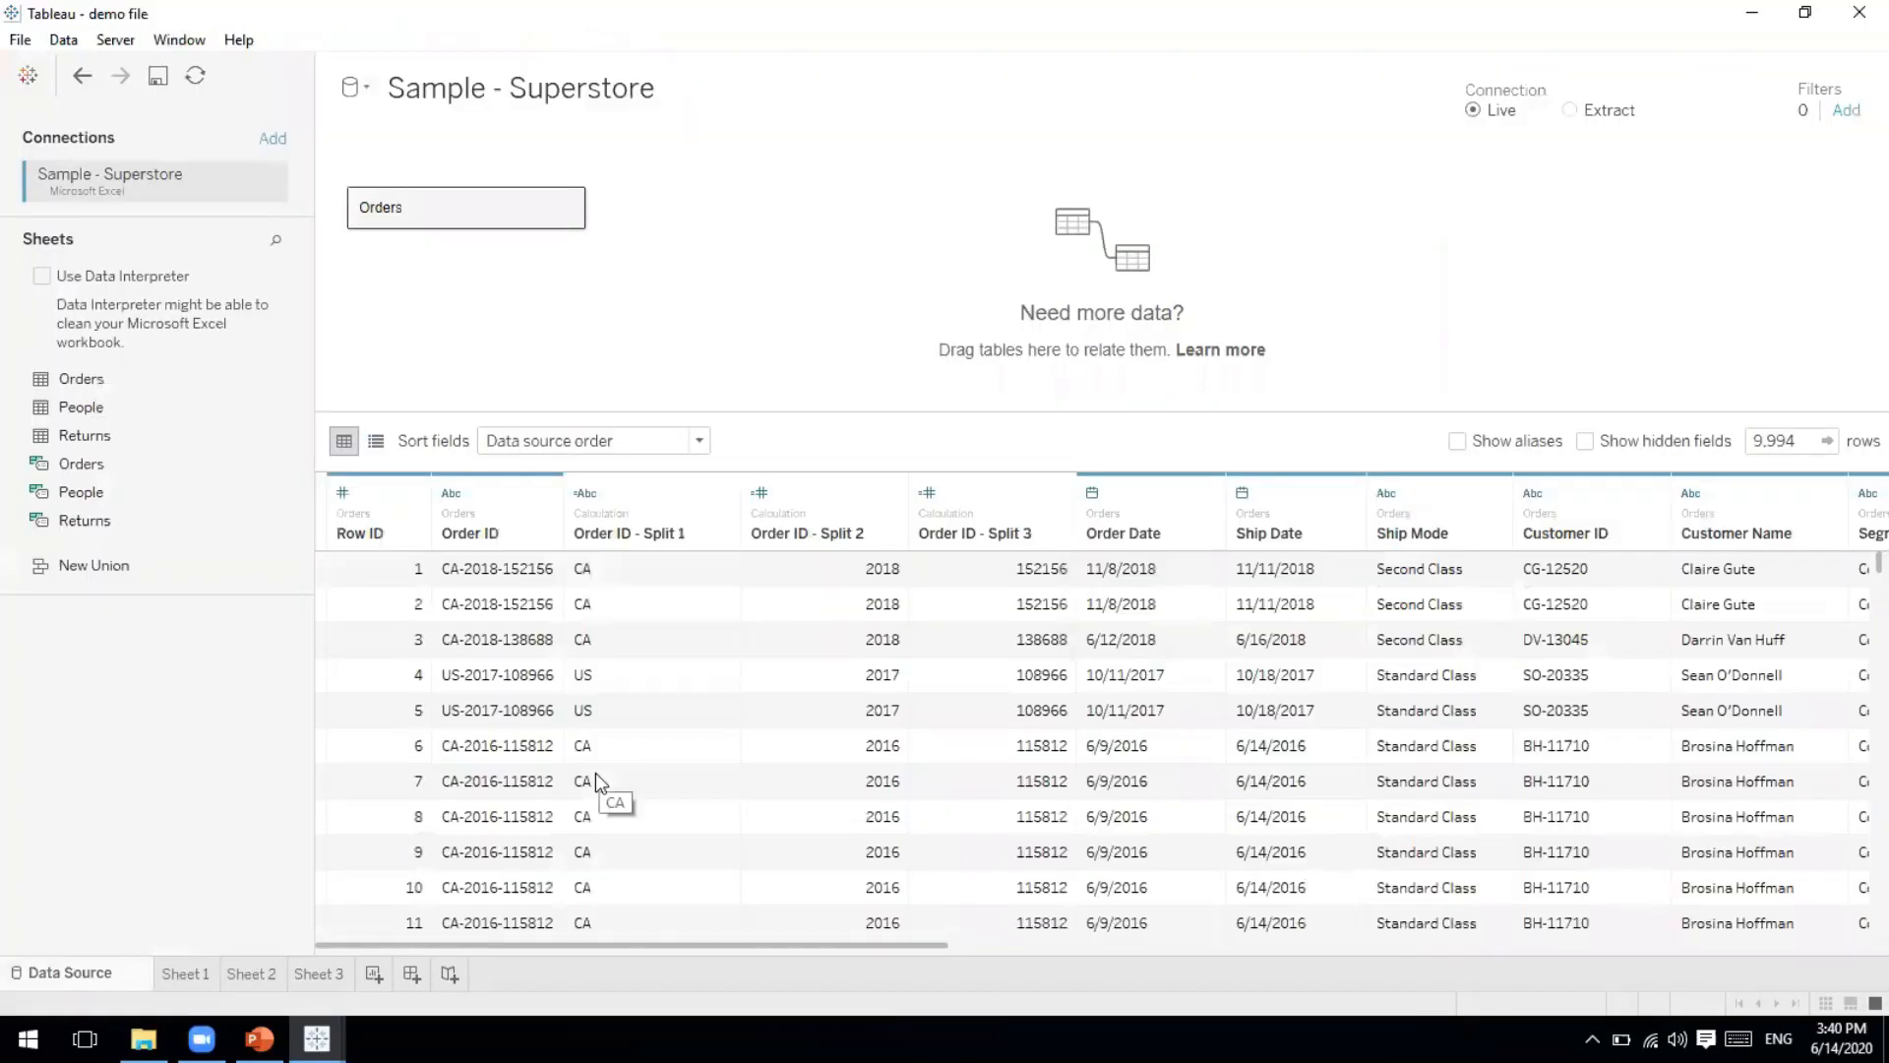
right_click(674, 481)
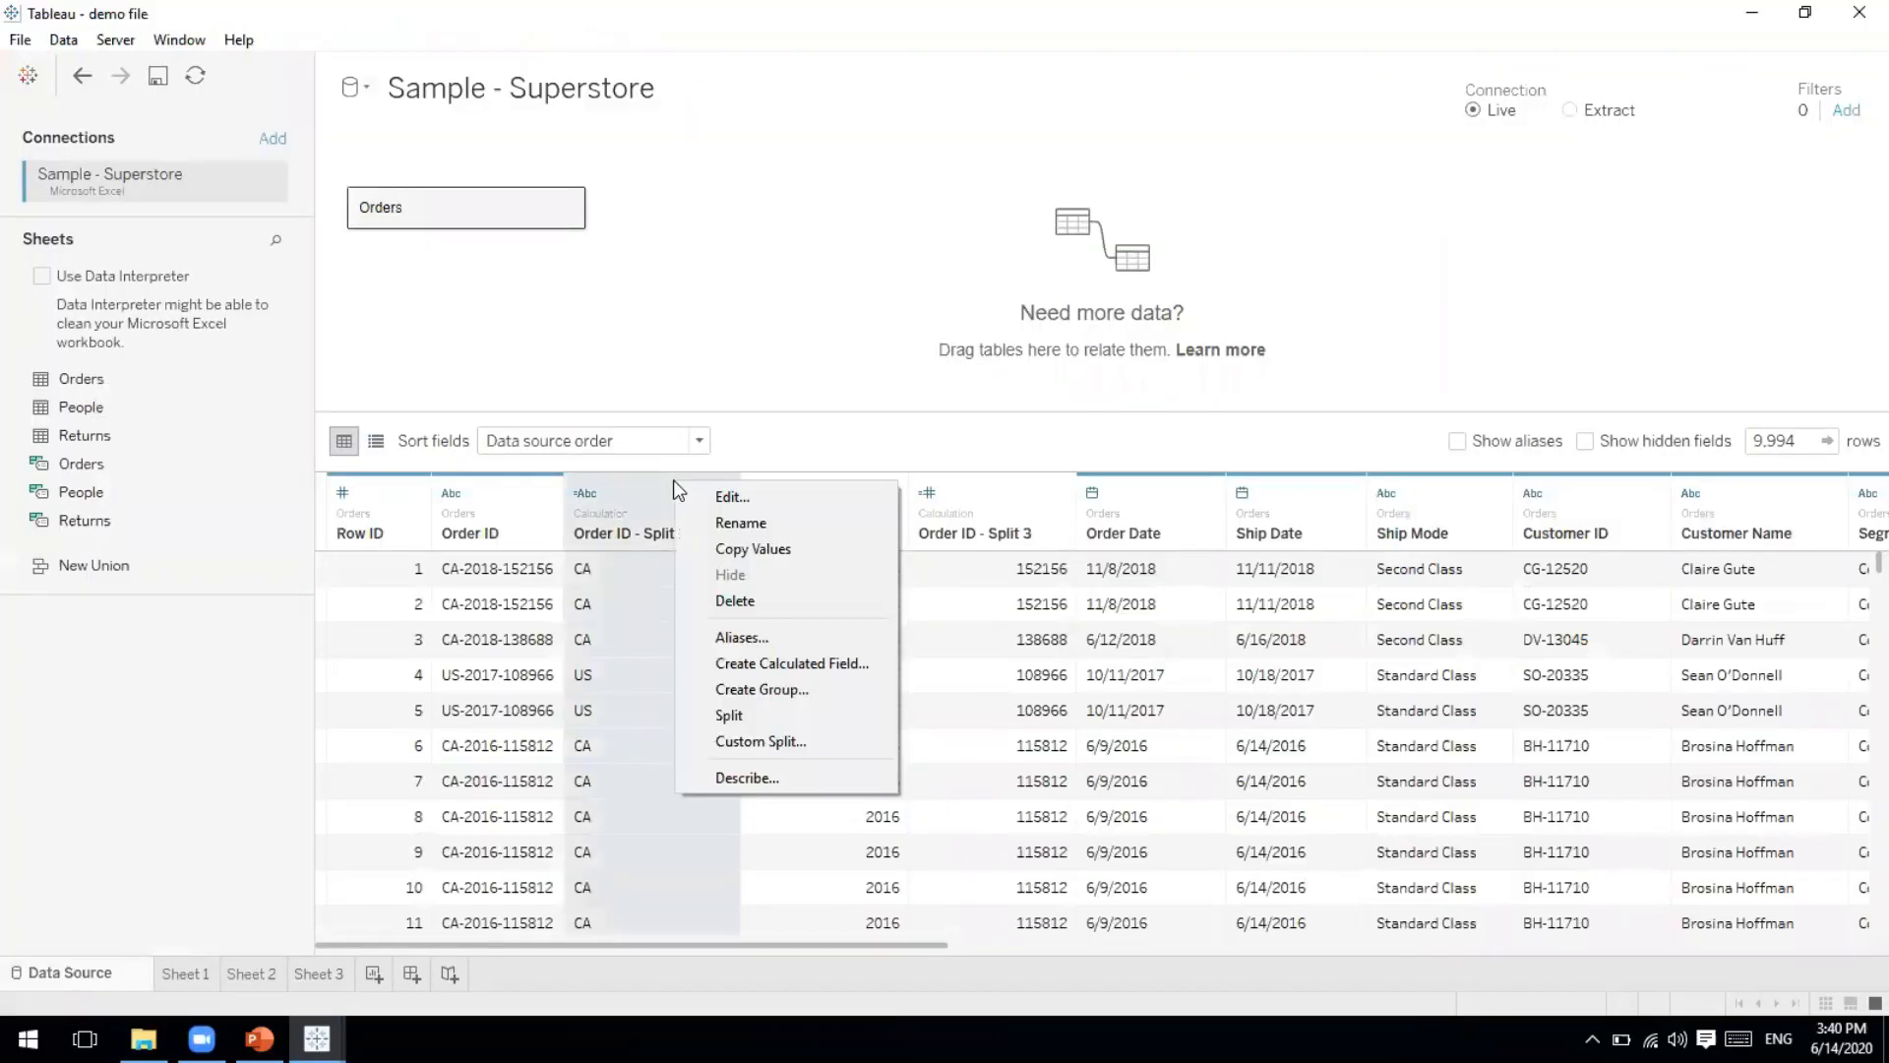
click(744, 599)
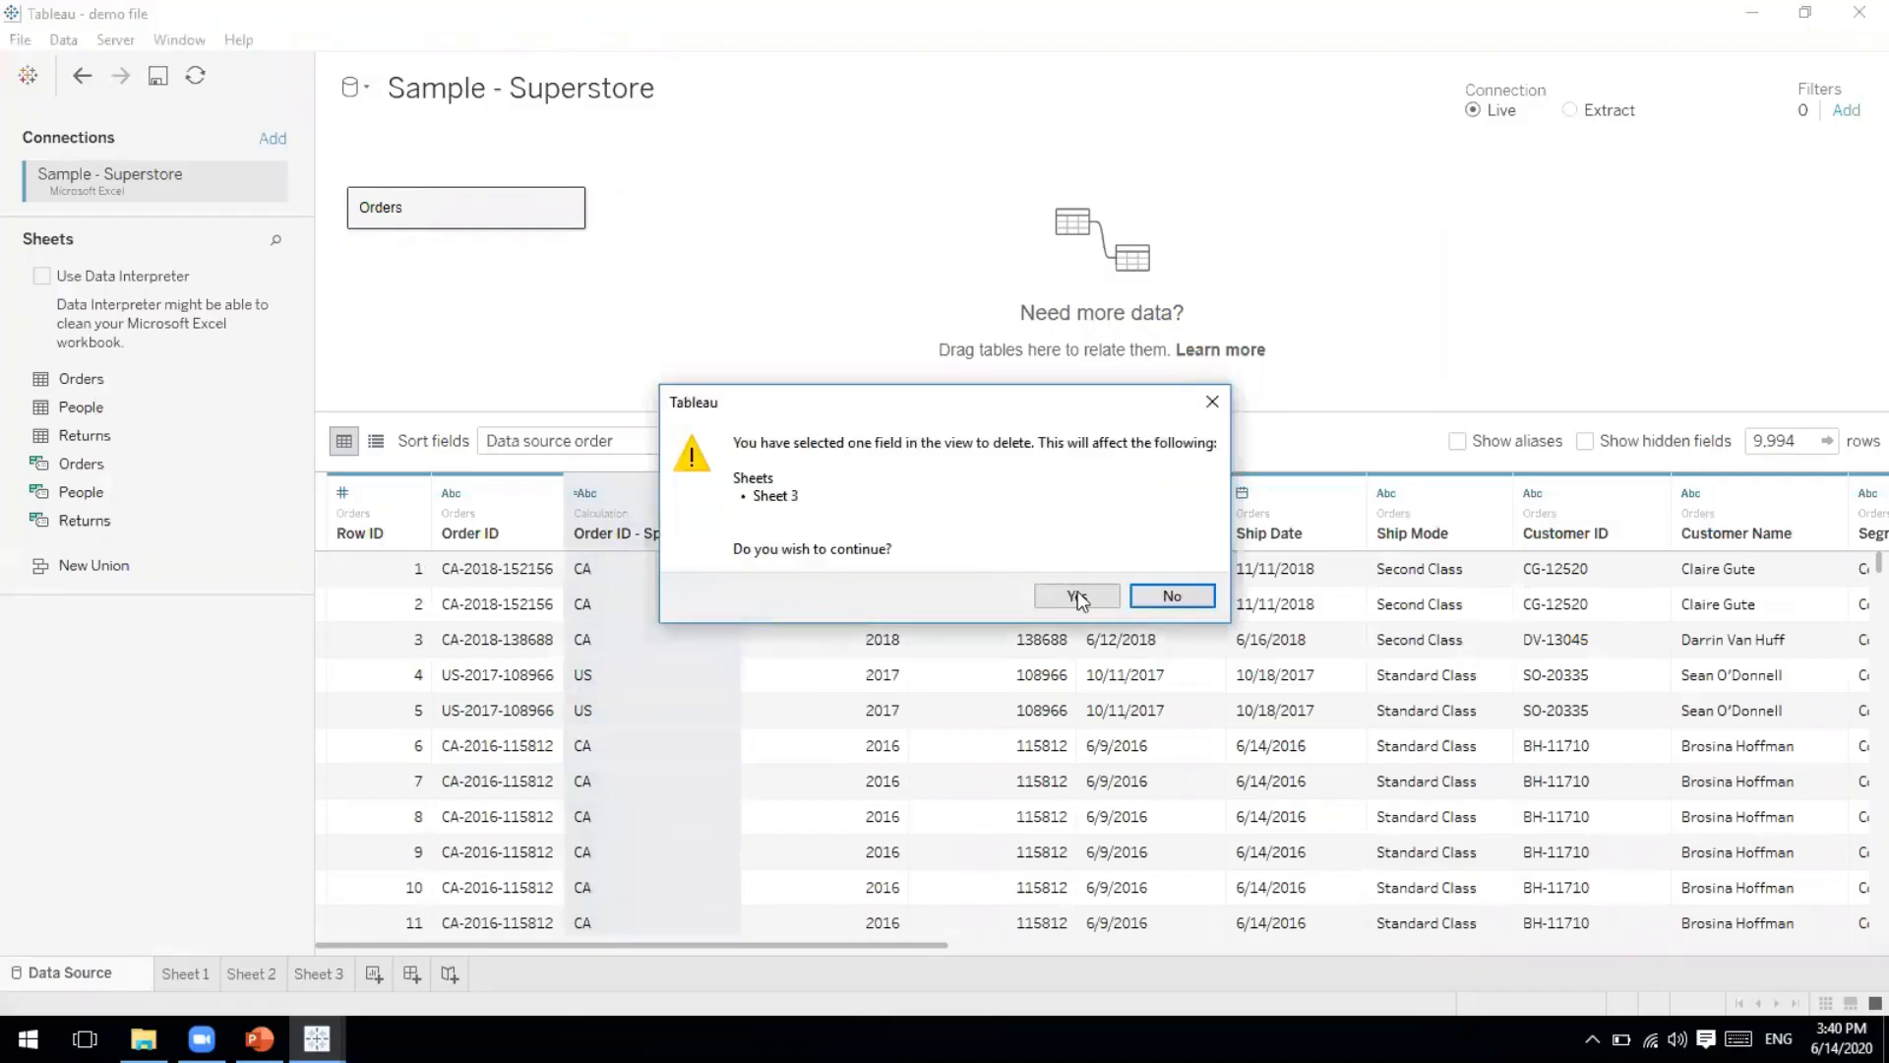
click(1078, 596)
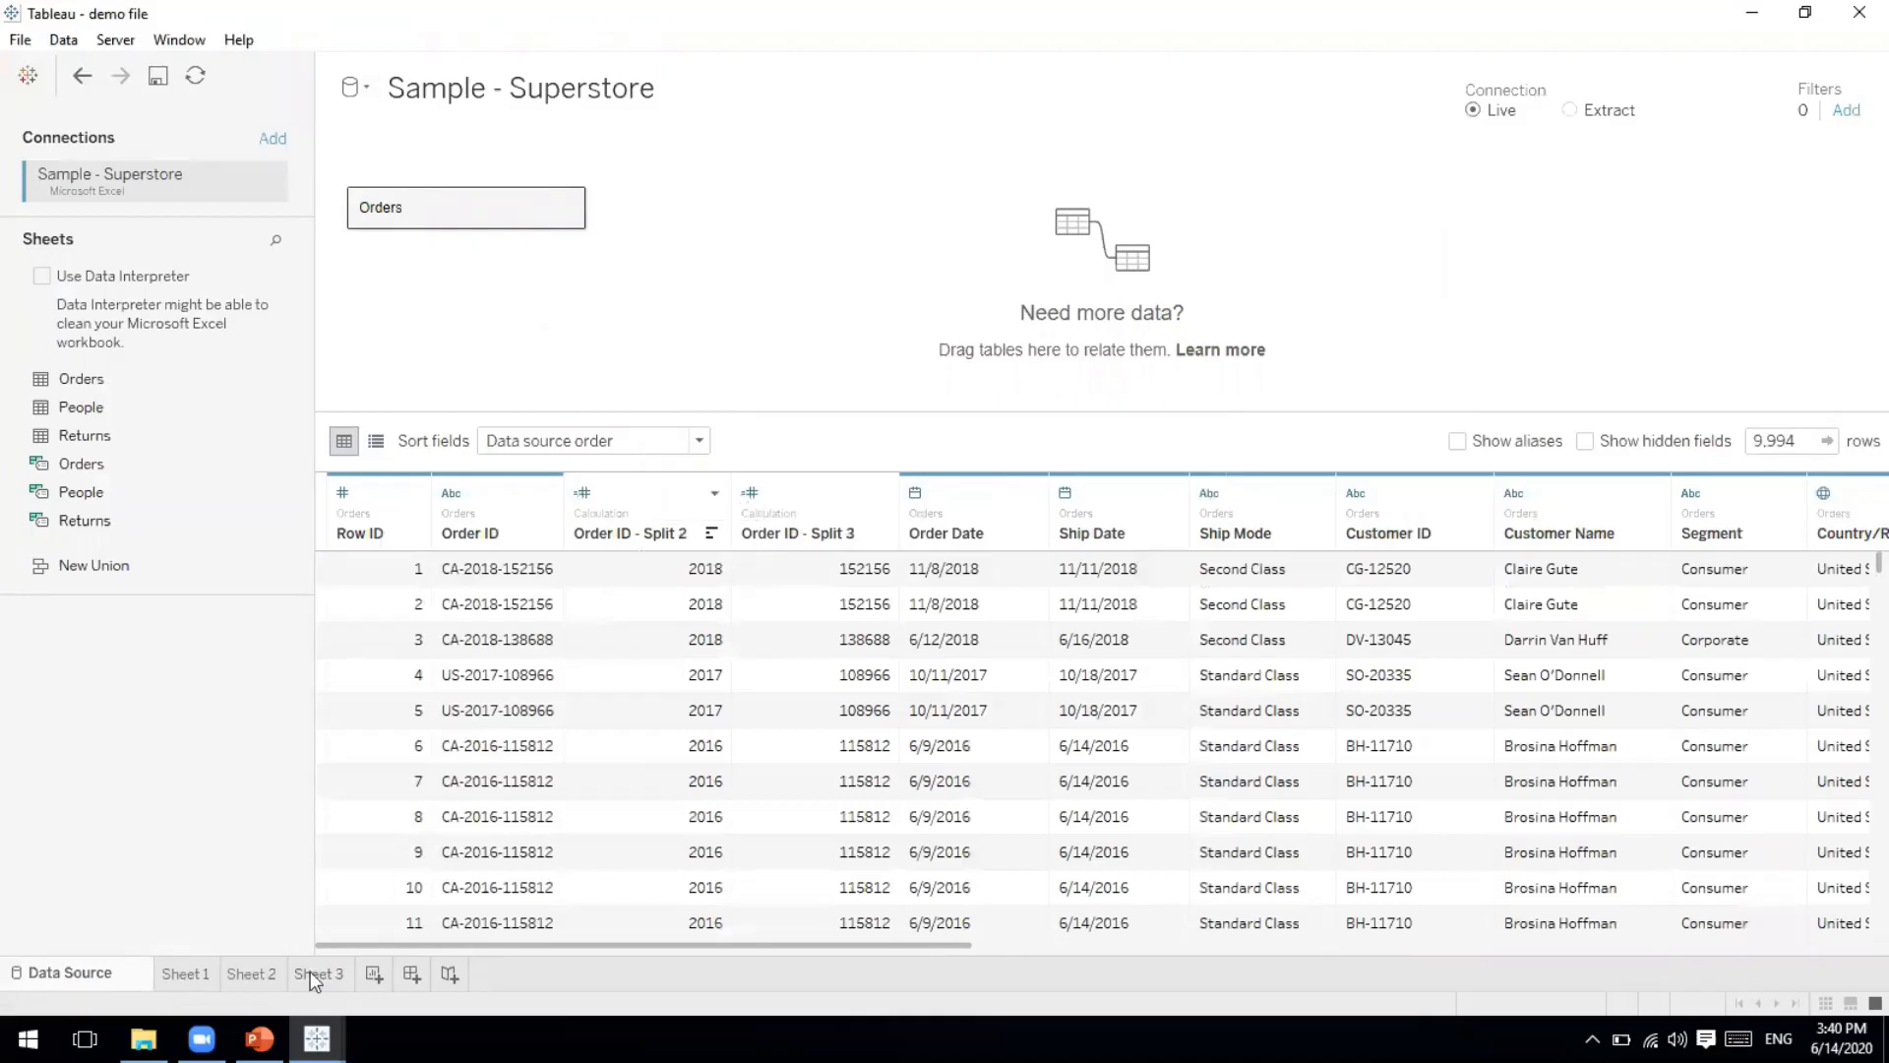
Delete the calculated Order ID - Split 2 and Order ID - Split 3 fields from the data source.
right_click(642, 484)
click(724, 606)
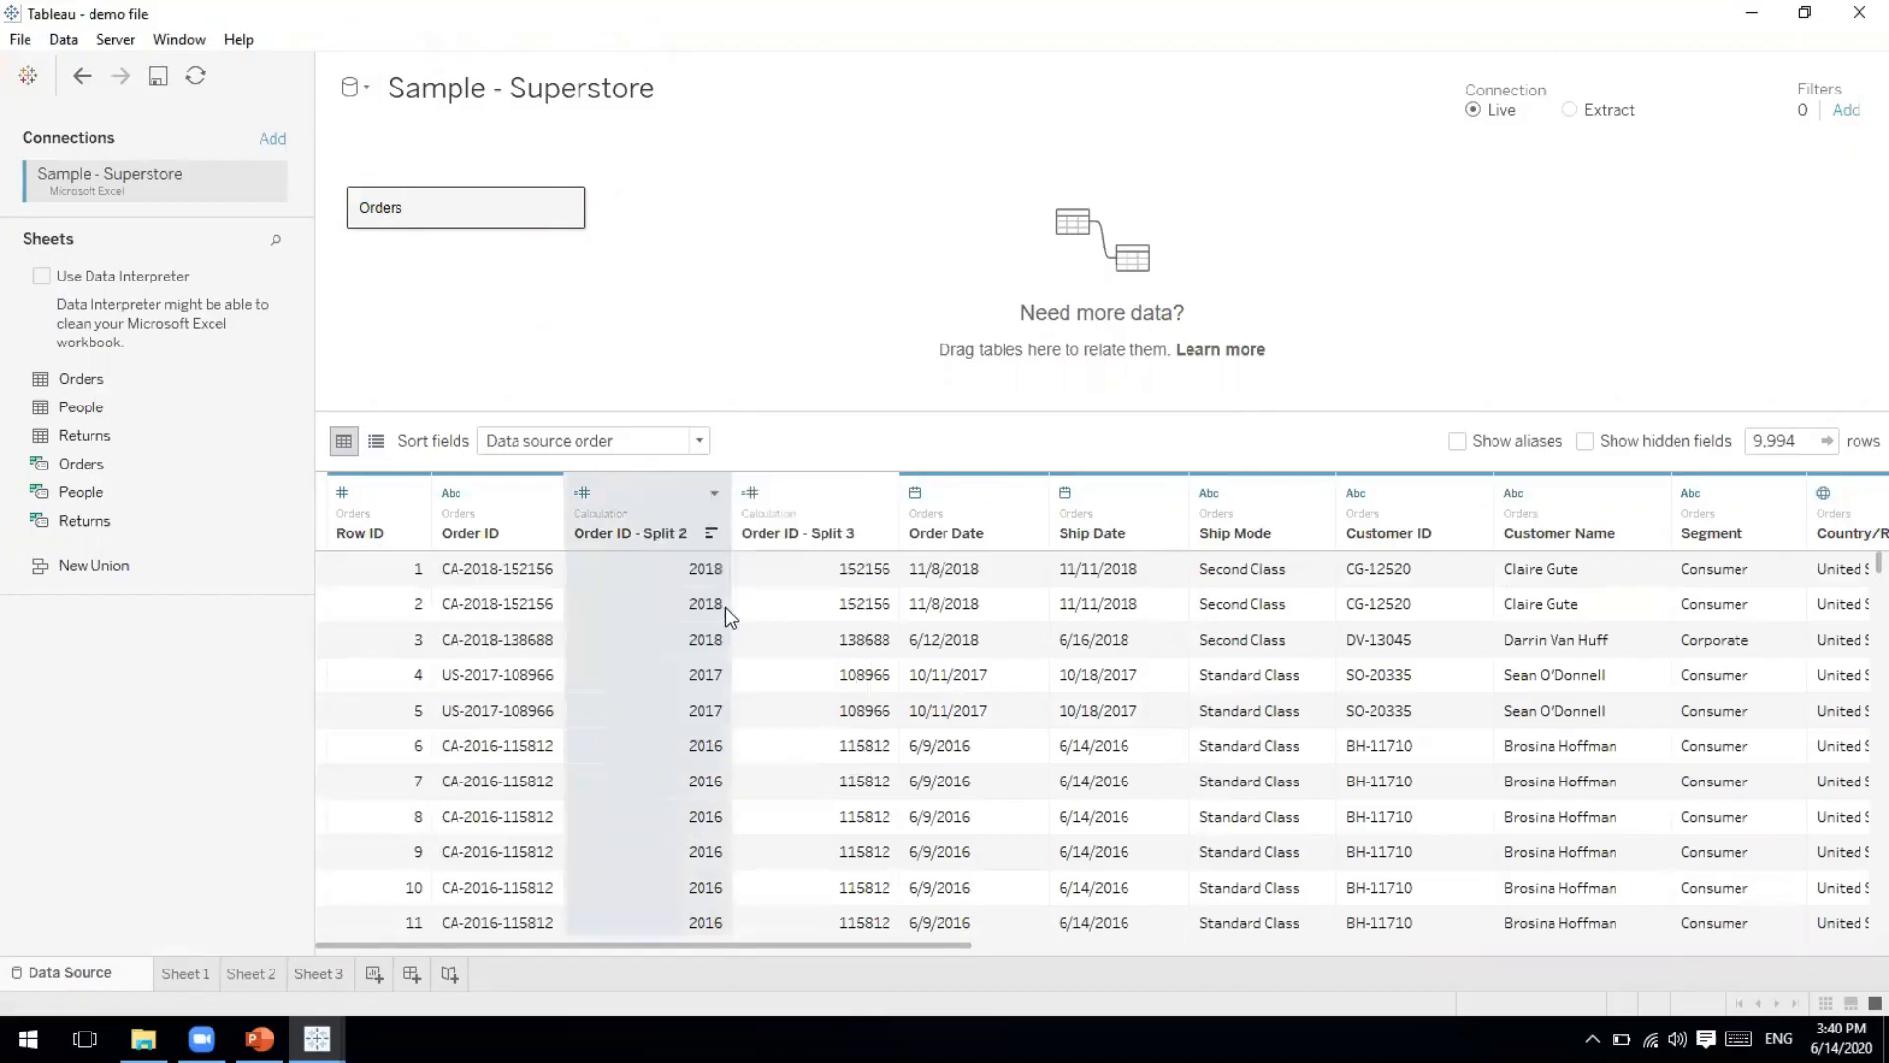
right_click(649, 476)
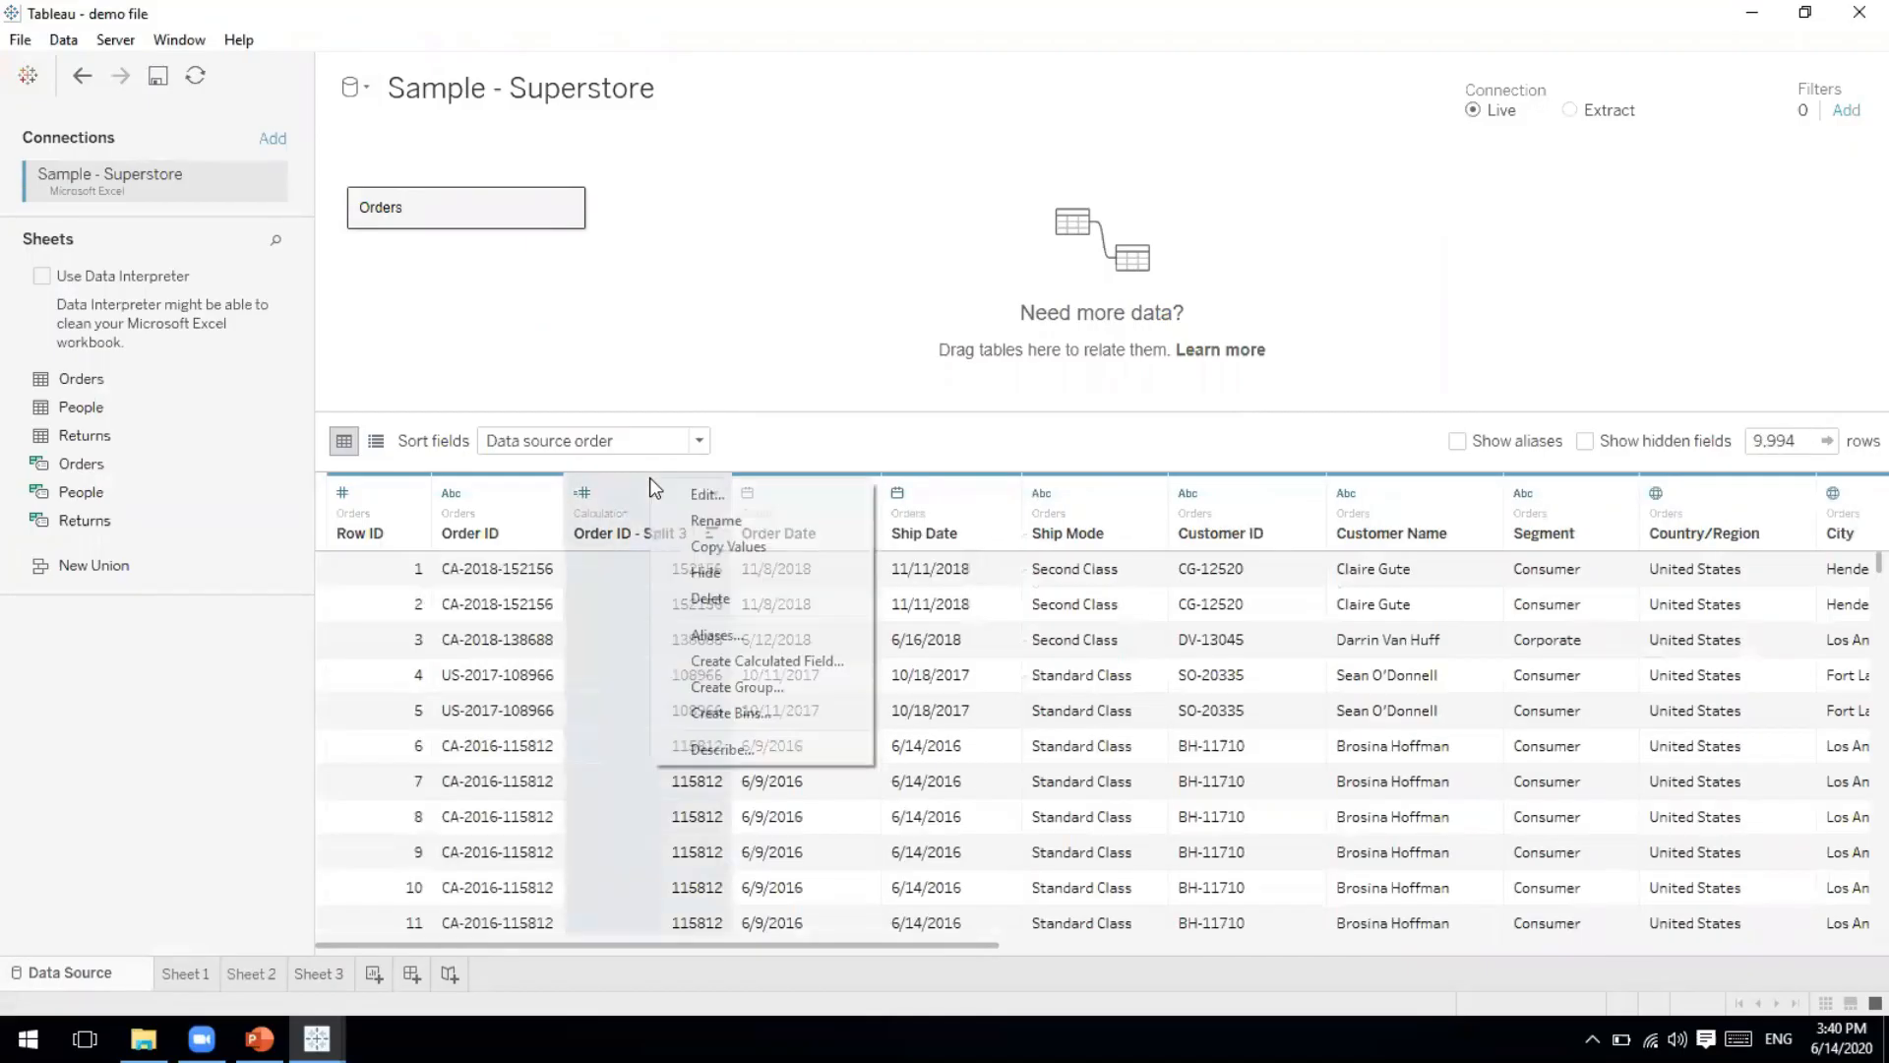
click(710, 598)
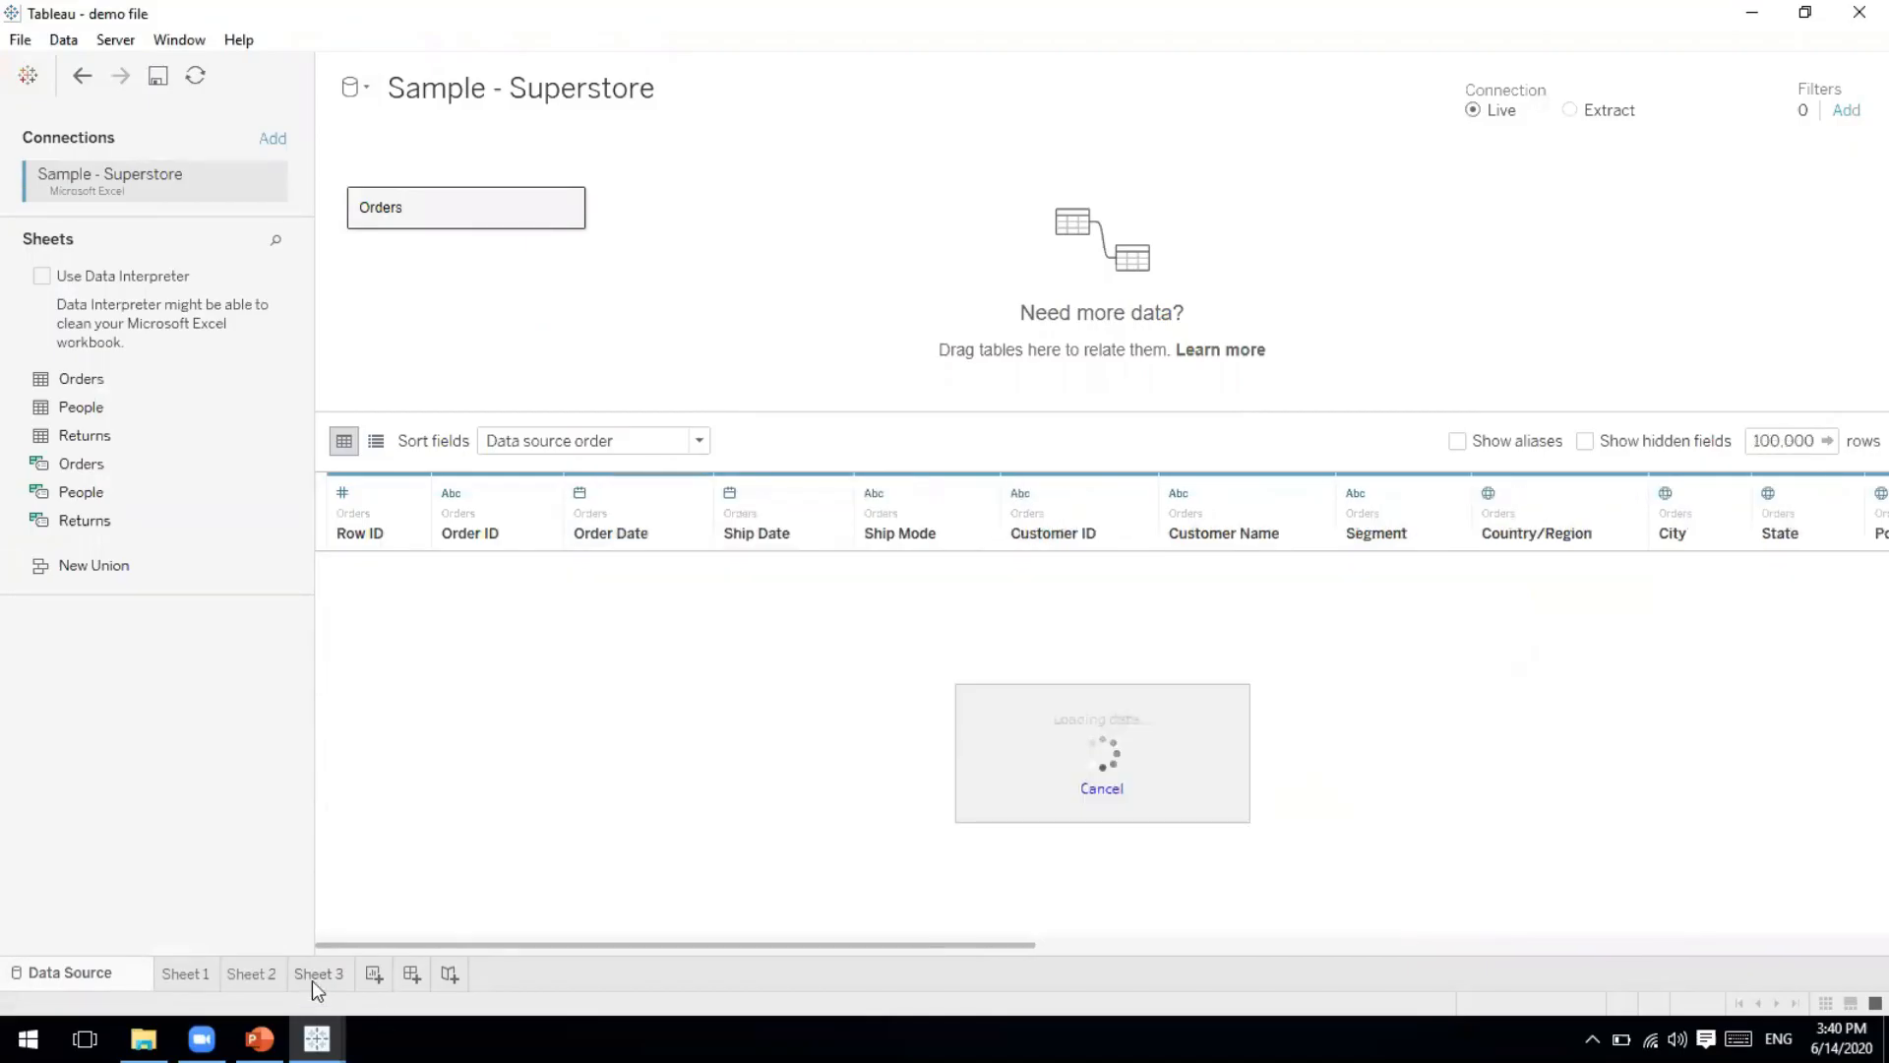
Delete Sheet 3 from the workbook and return to the data source page.
click(313, 976)
right_click(313, 976)
click(394, 733)
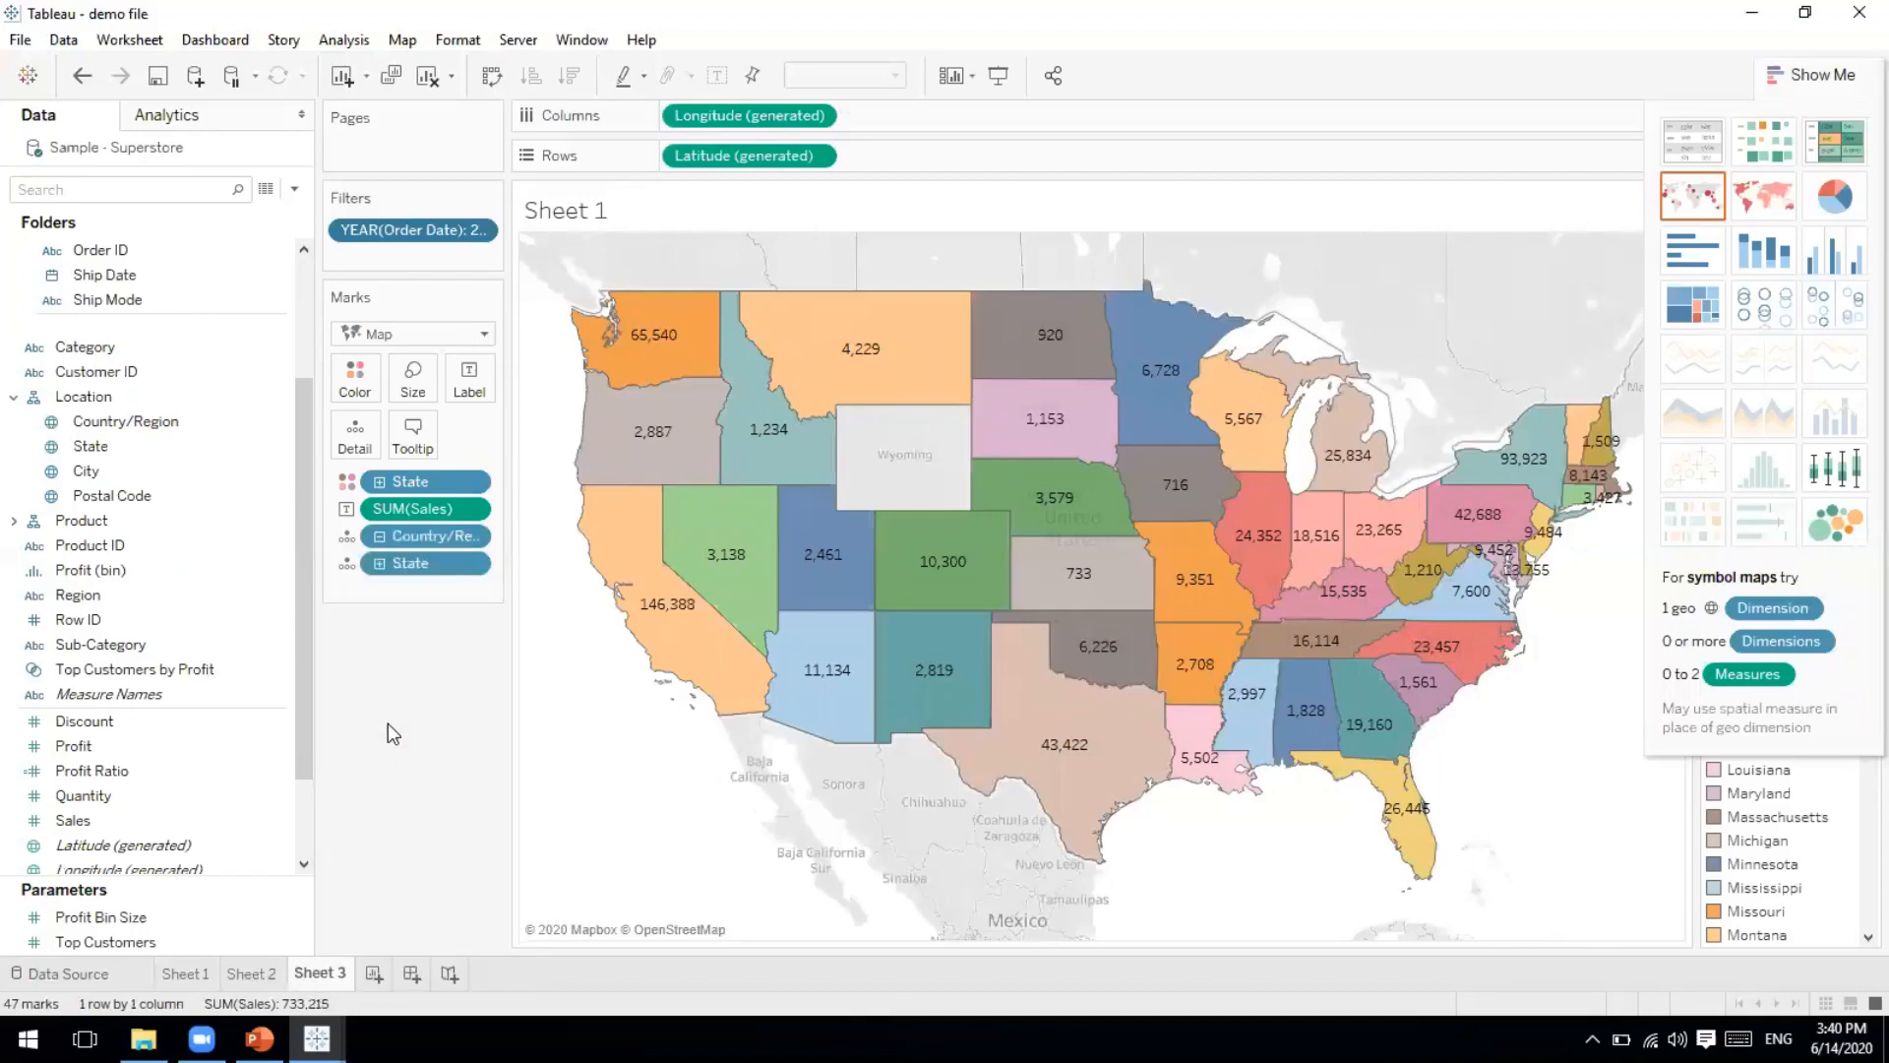
click(126, 977)
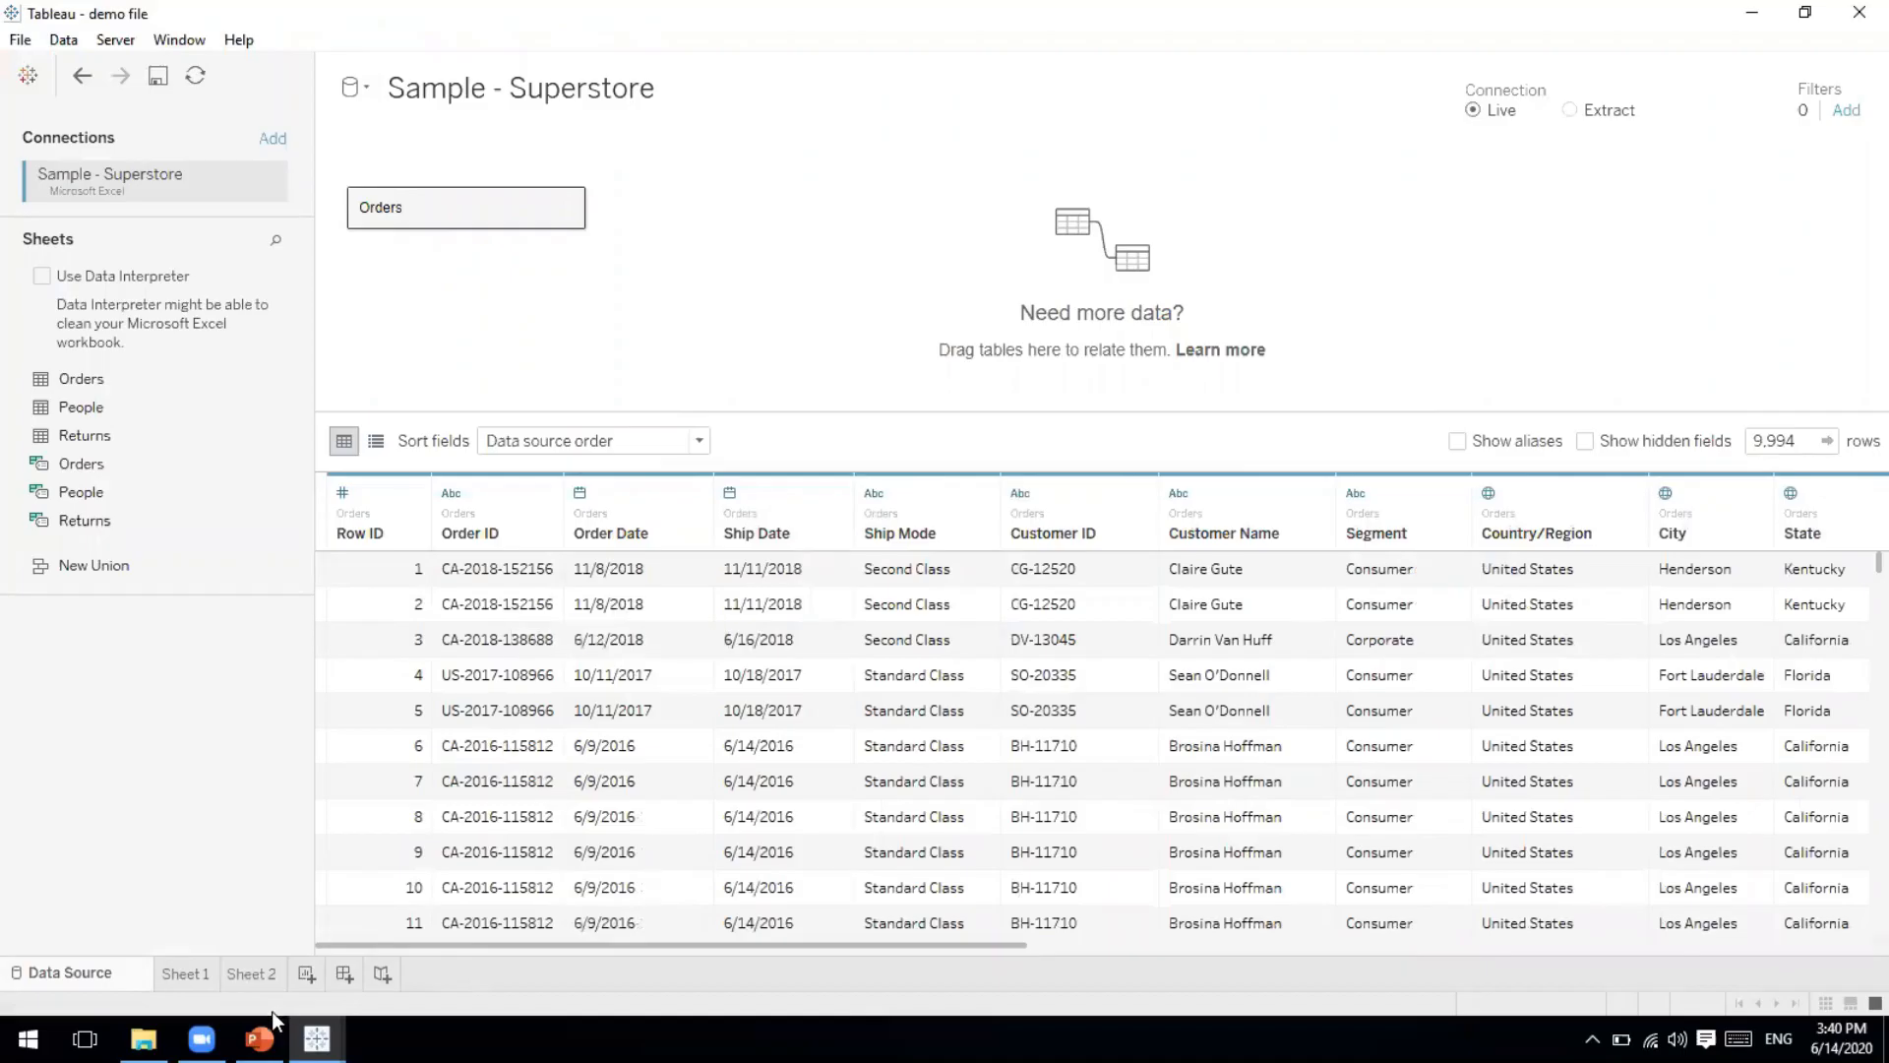
Switch to the PowerPoint slide to check the session's topic list, and return to Tableau.
mouse_move(259, 1039)
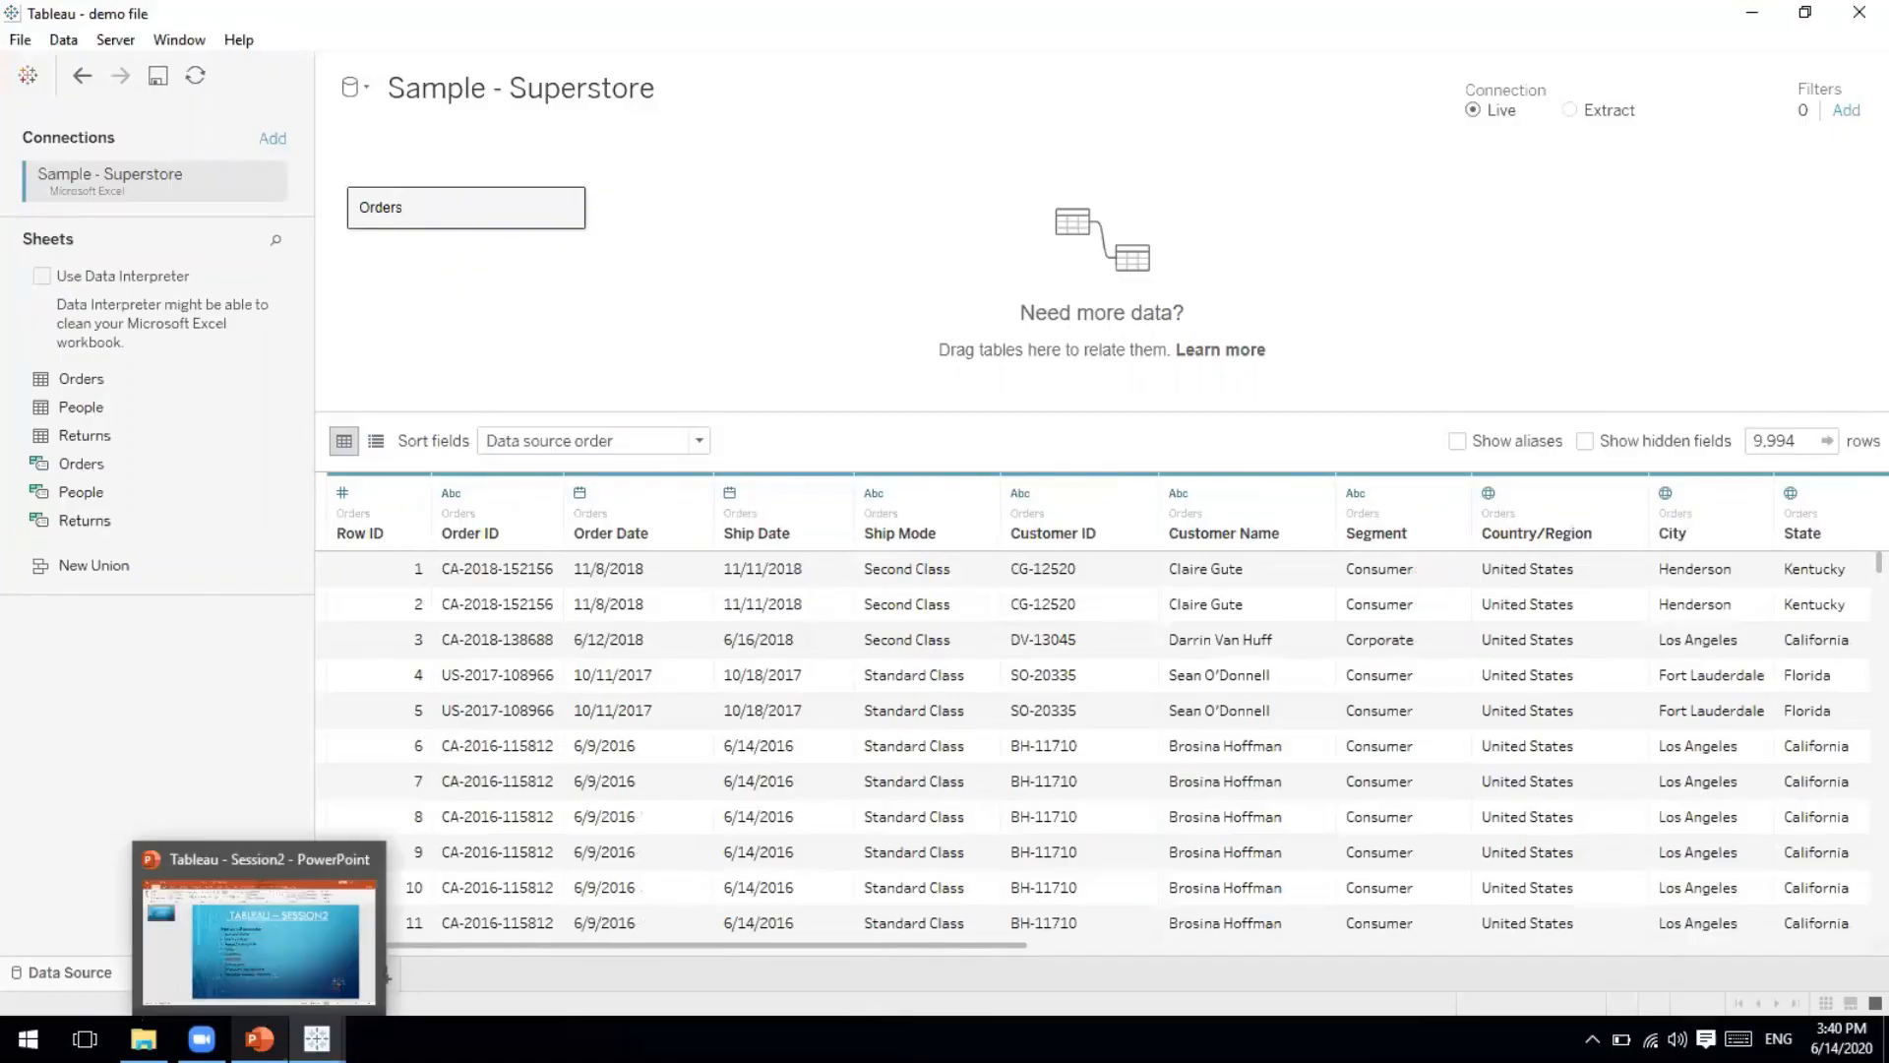
click(259, 1038)
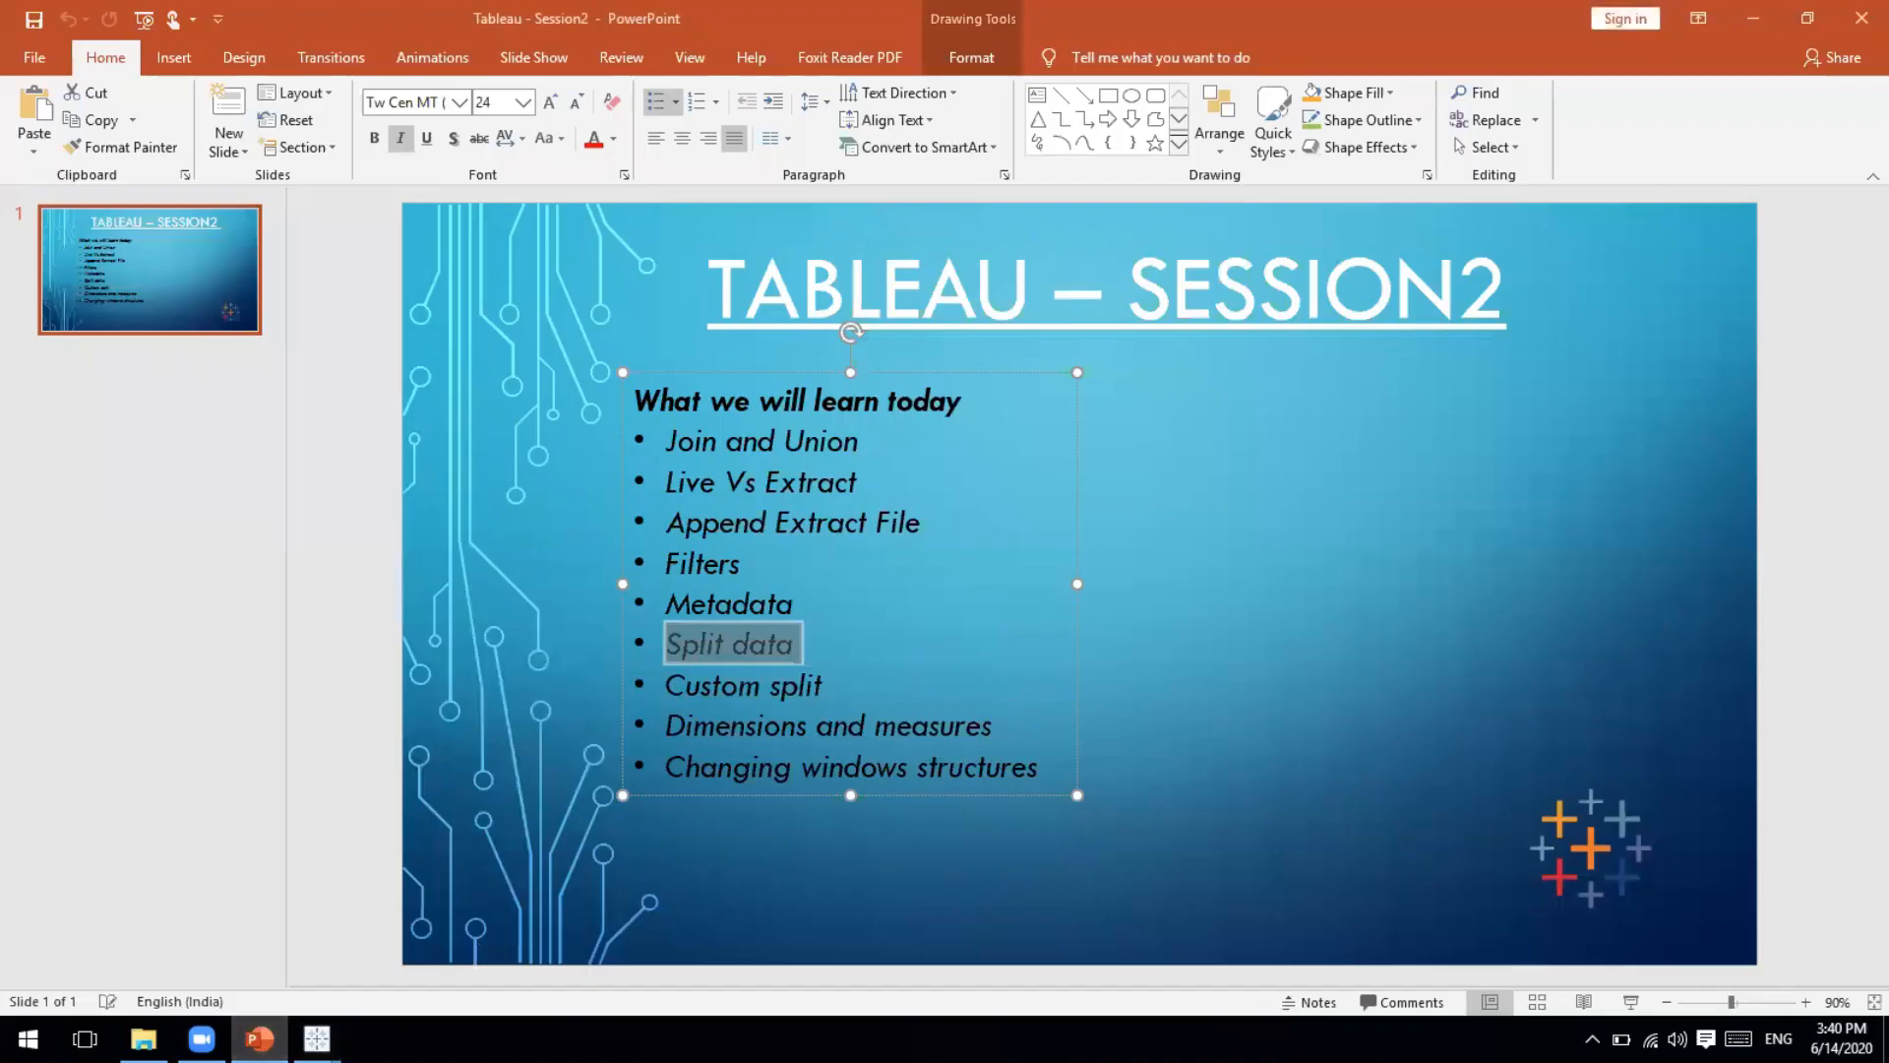
click(259, 1038)
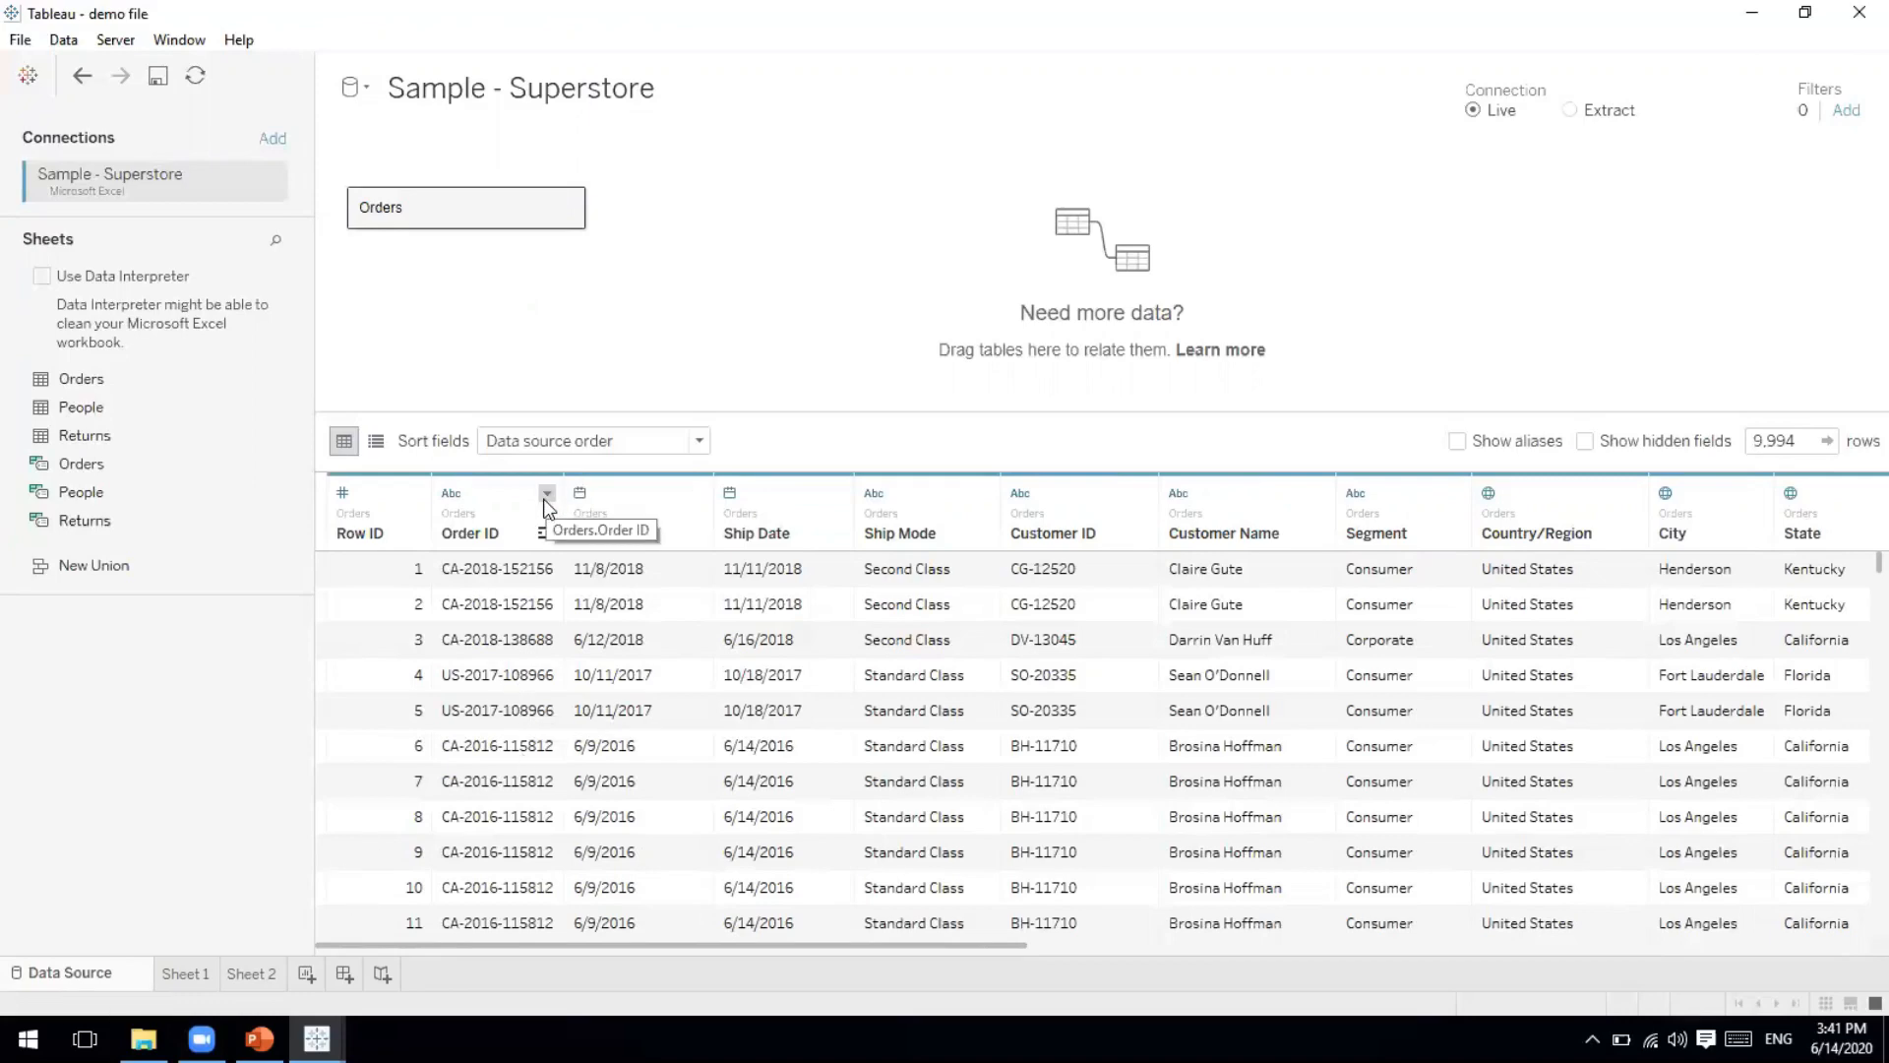
click(547, 493)
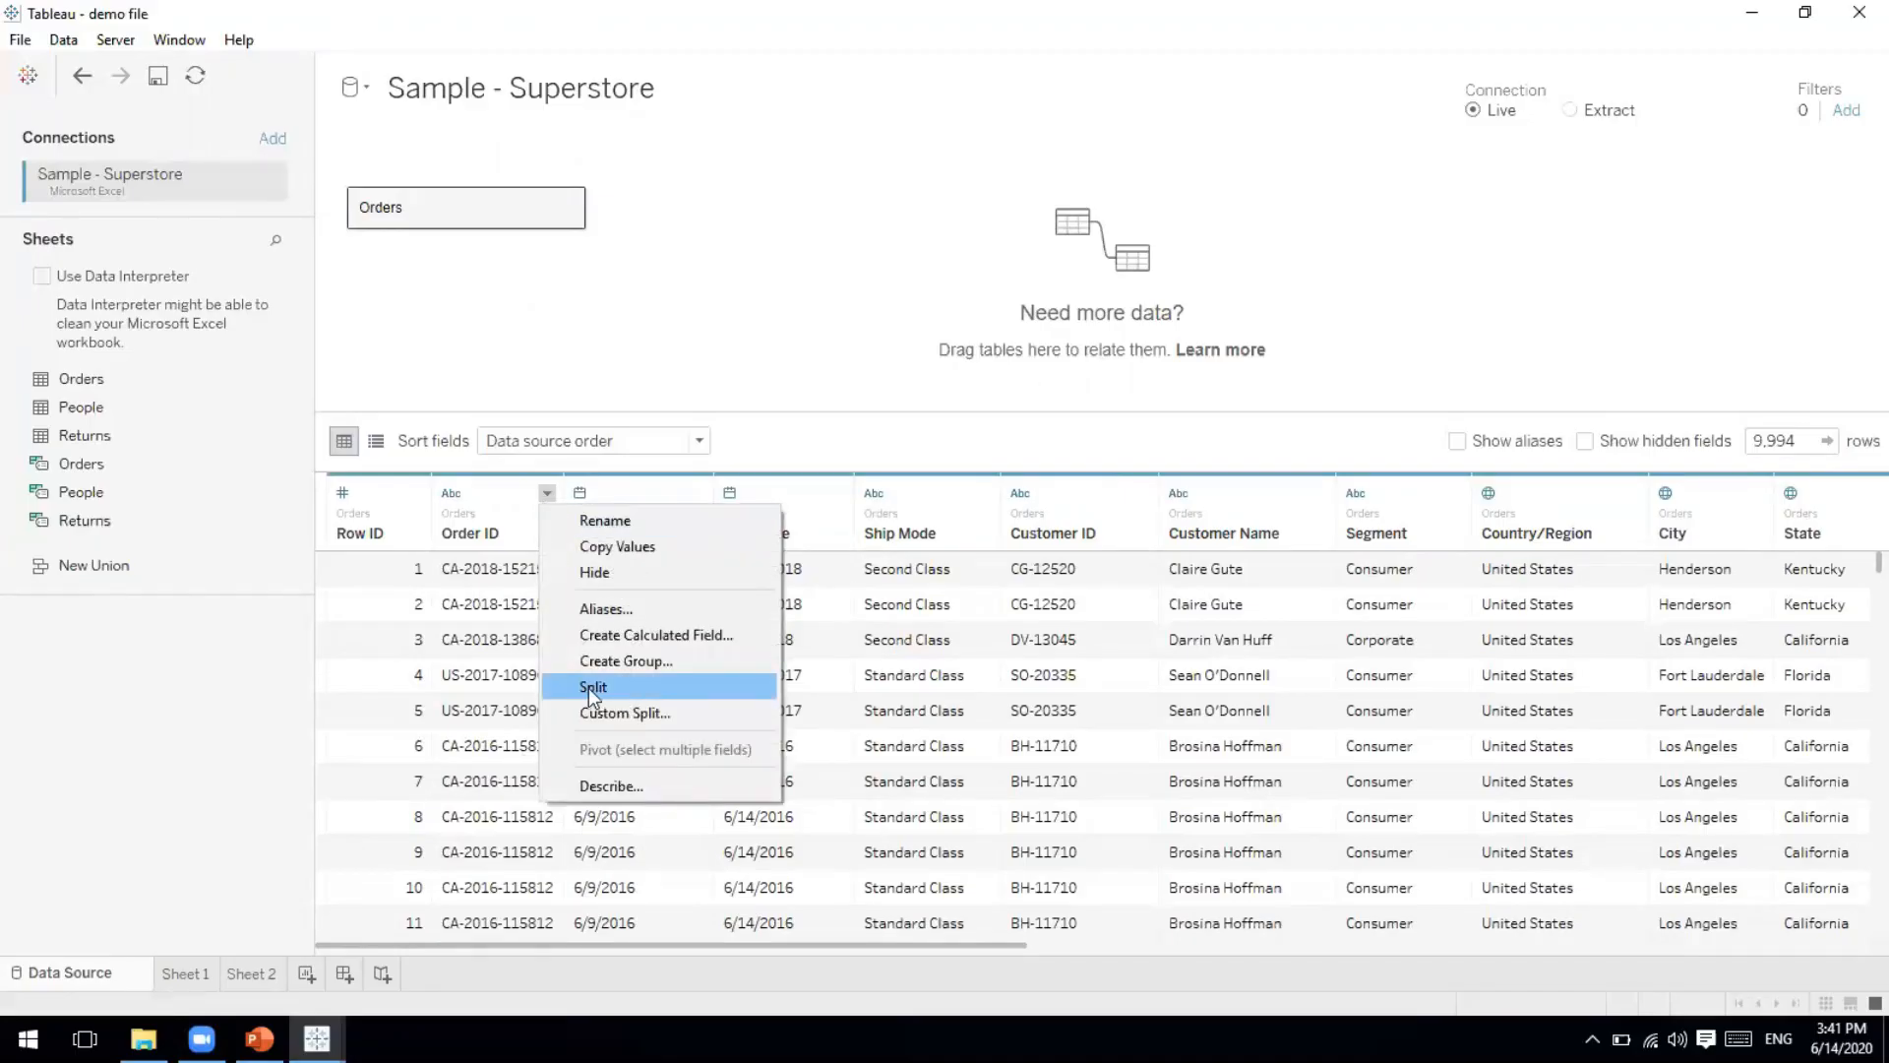
click(616, 715)
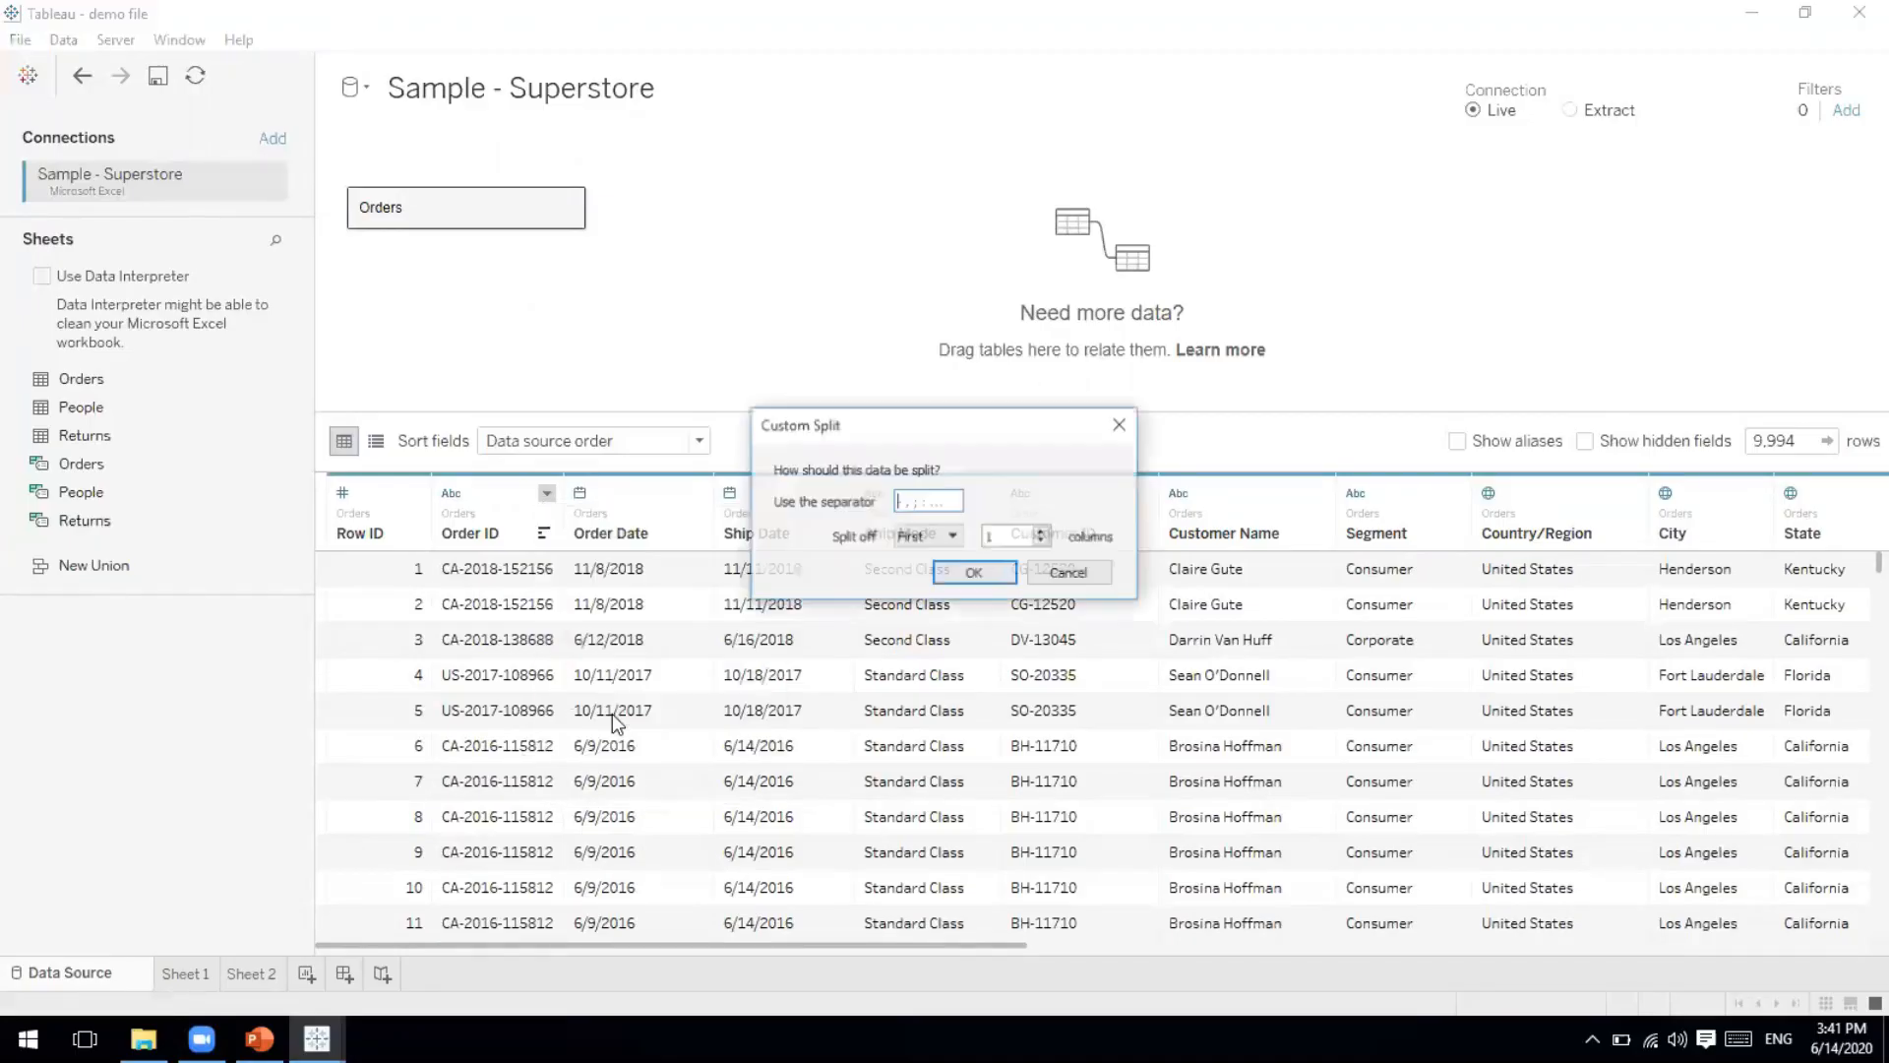
drag(865, 430, 1004, 436)
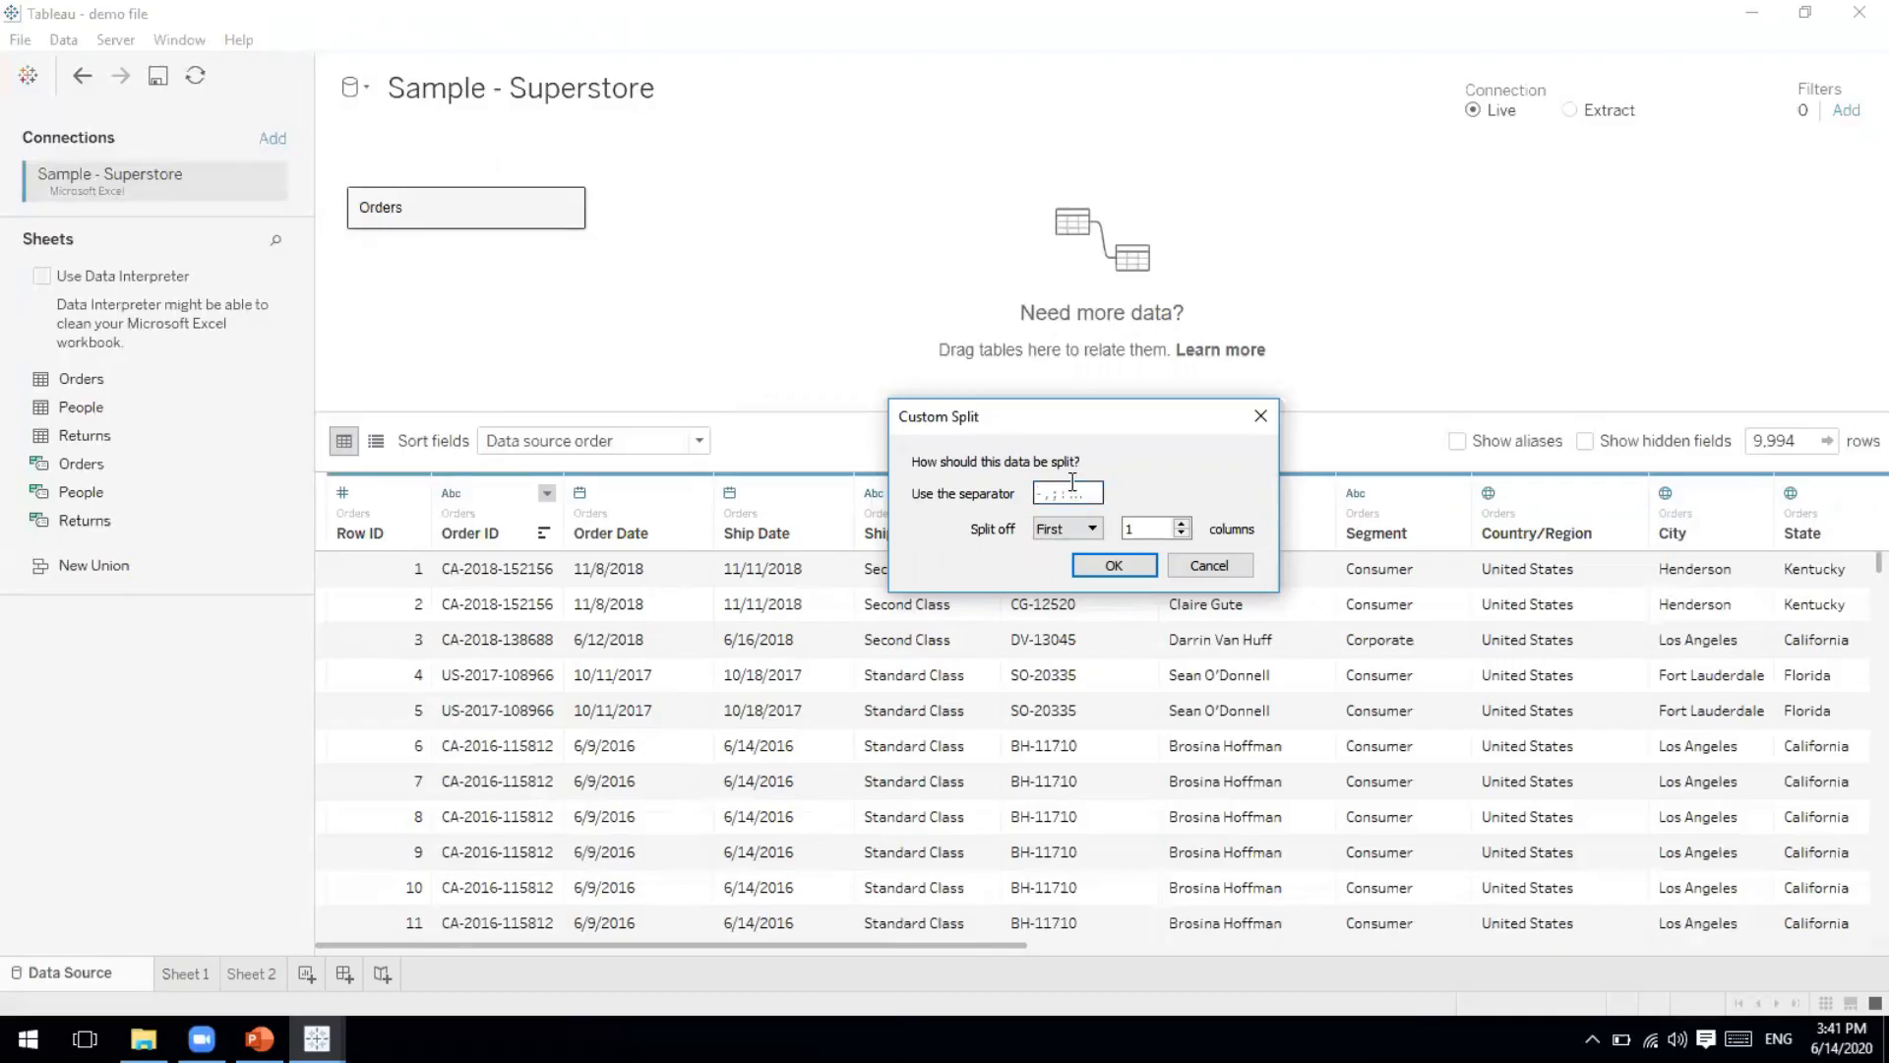
click(1209, 564)
Look across the columns of the Orders data grid for a field suited to a custom split.
click(547, 647)
key(Right)
key(Right)
key(Right)
key(Right)
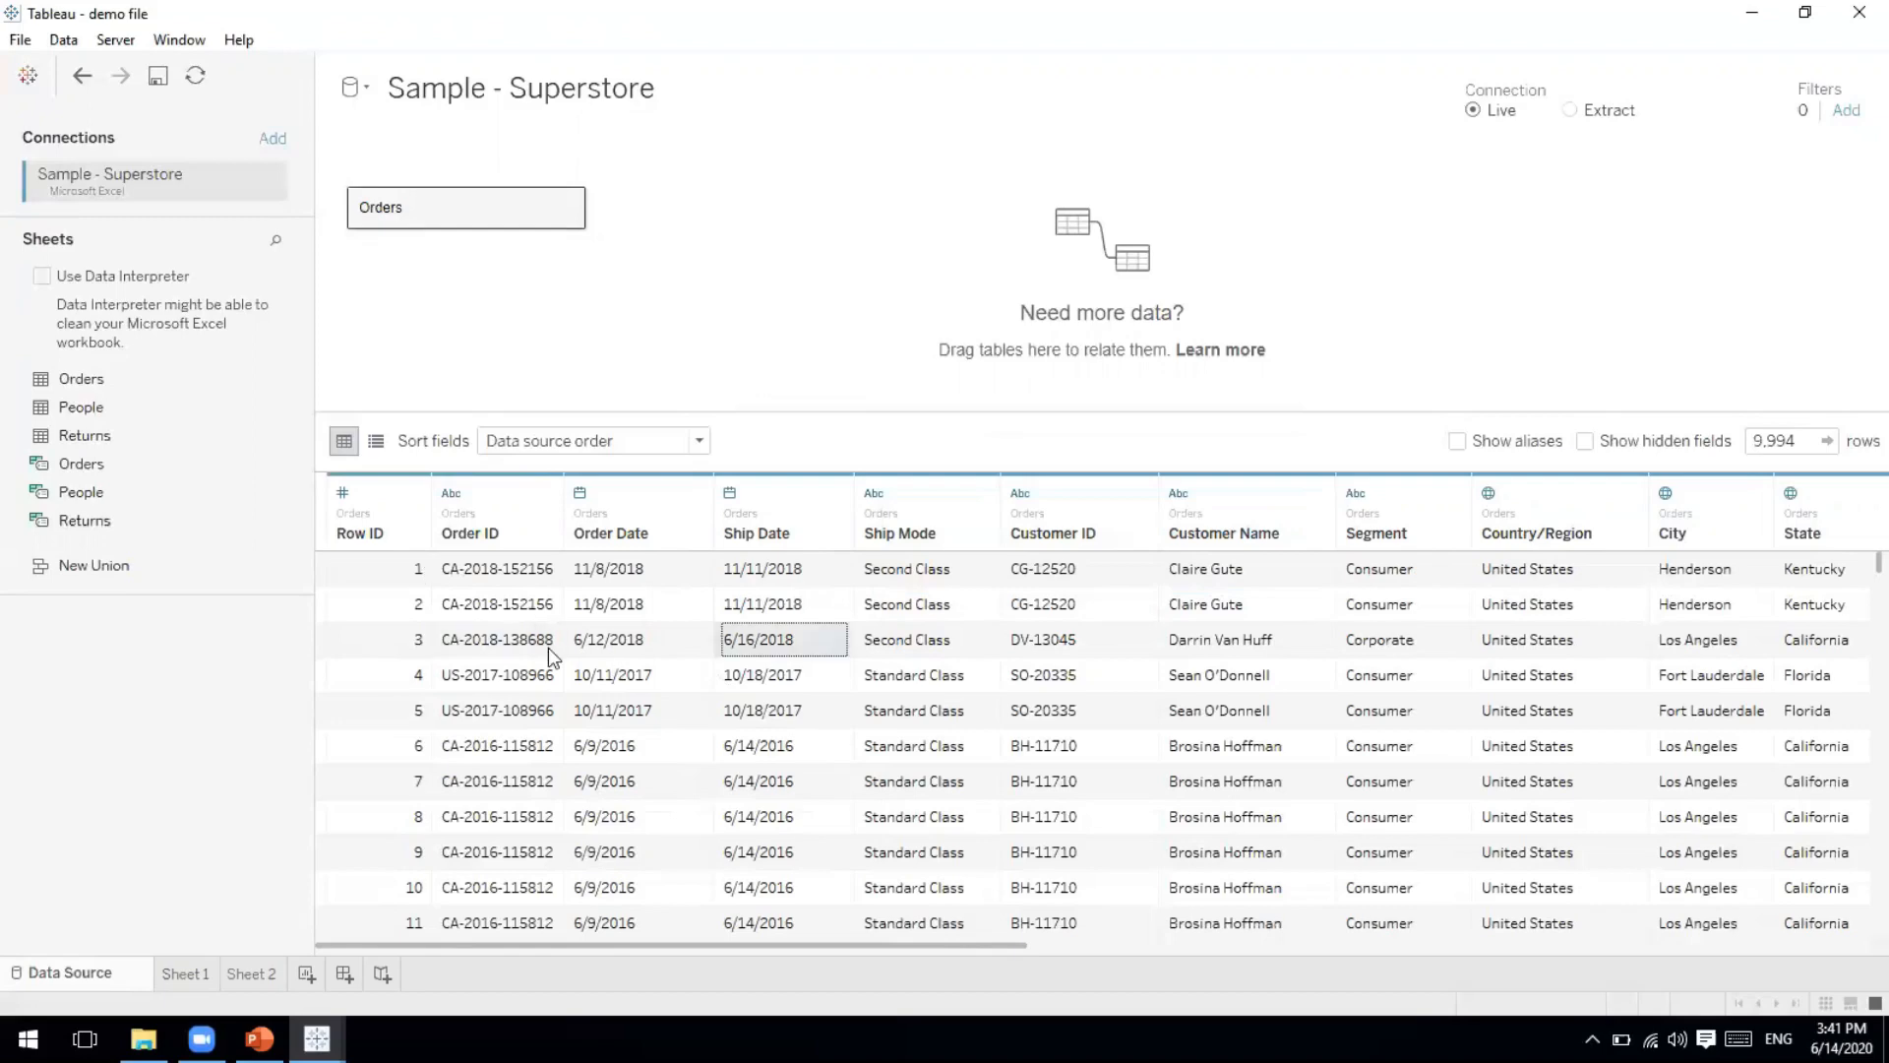
key(Right)
key(Right)
key(Right)
key(Right)
key(Right)
key(Right)
key(Right)
key(Right)
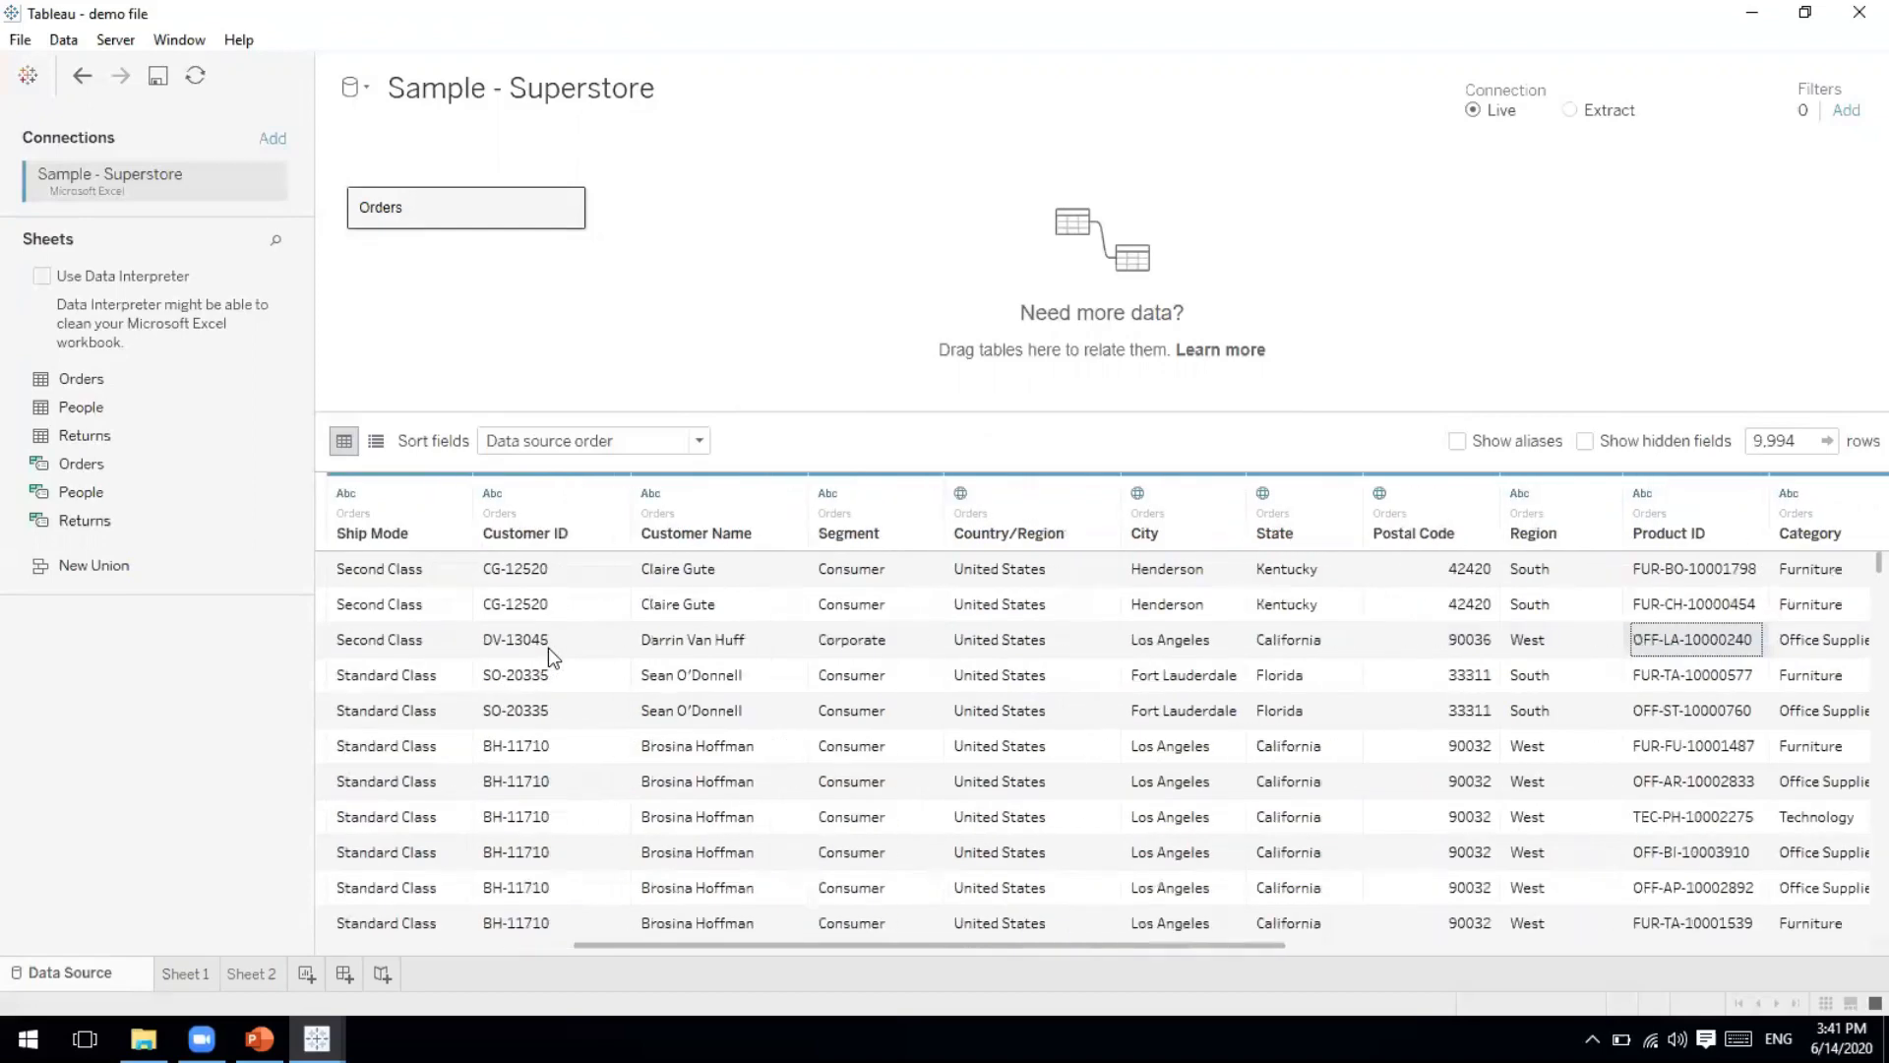
key(Right)
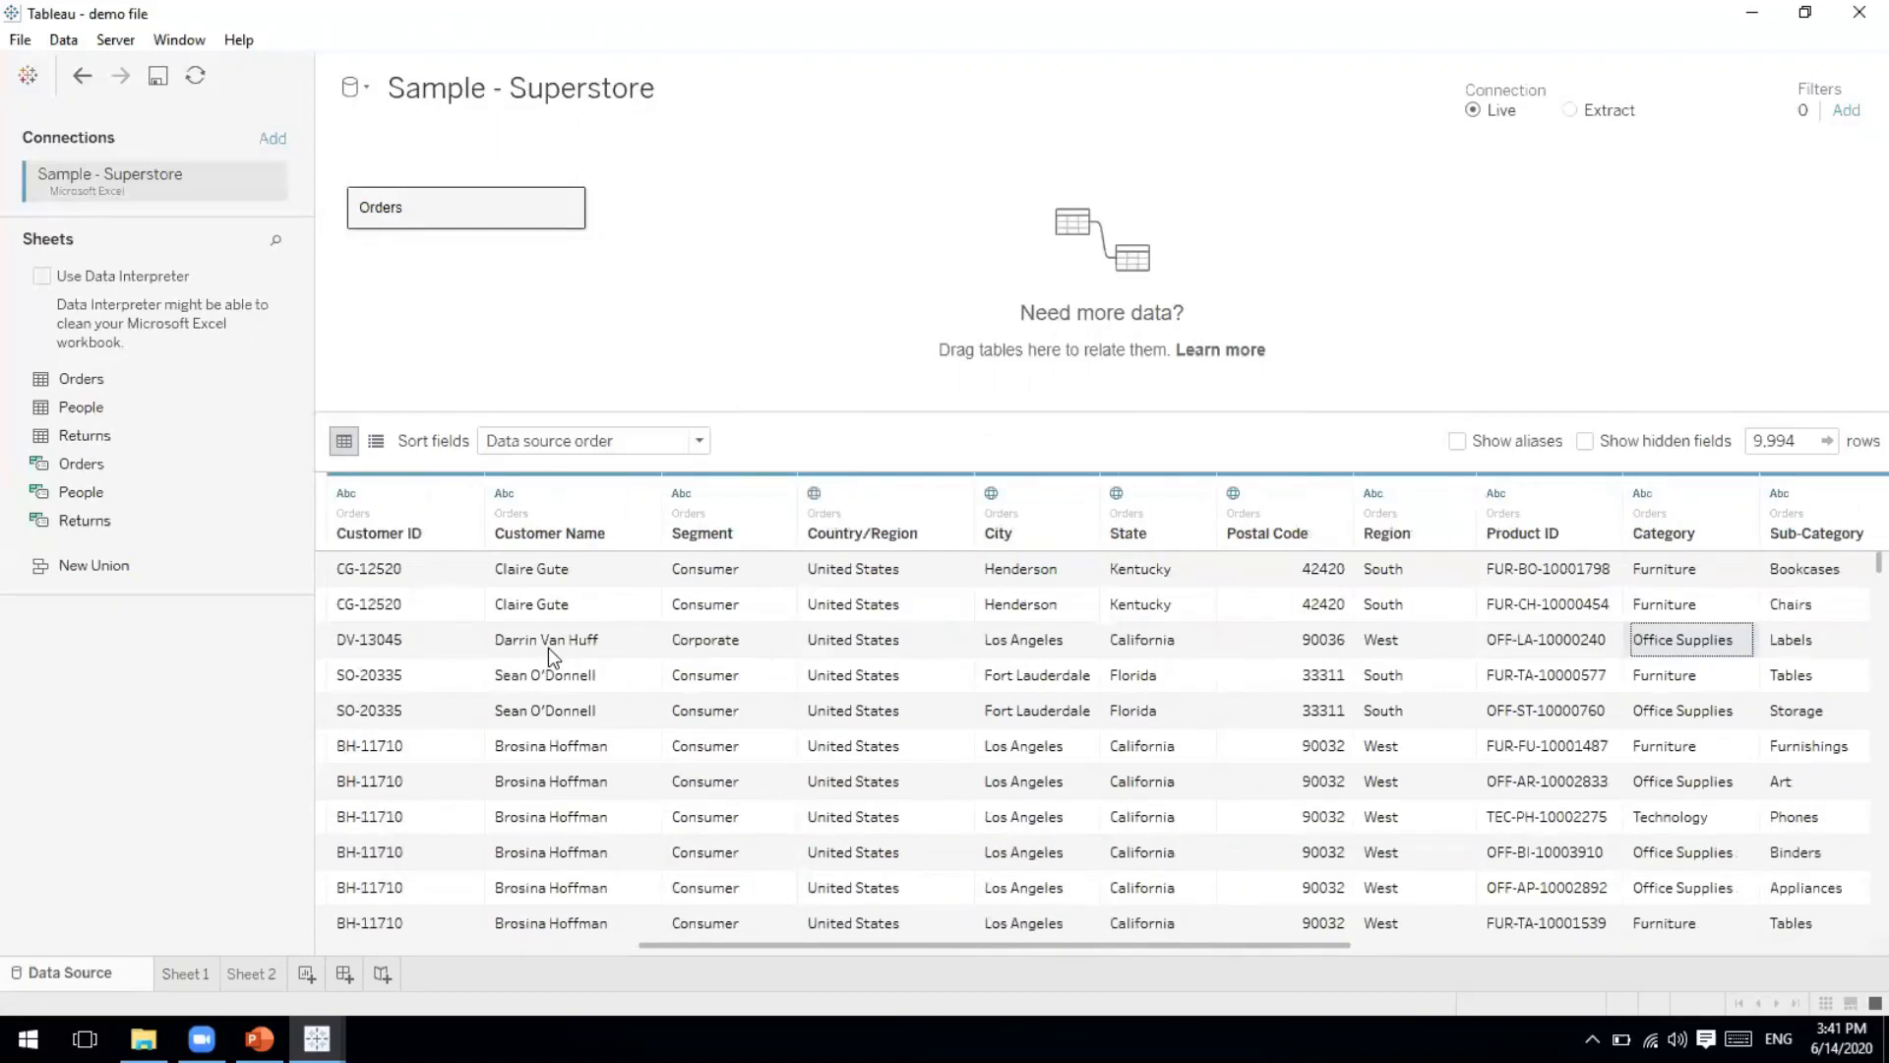
key(Right)
key(Right)
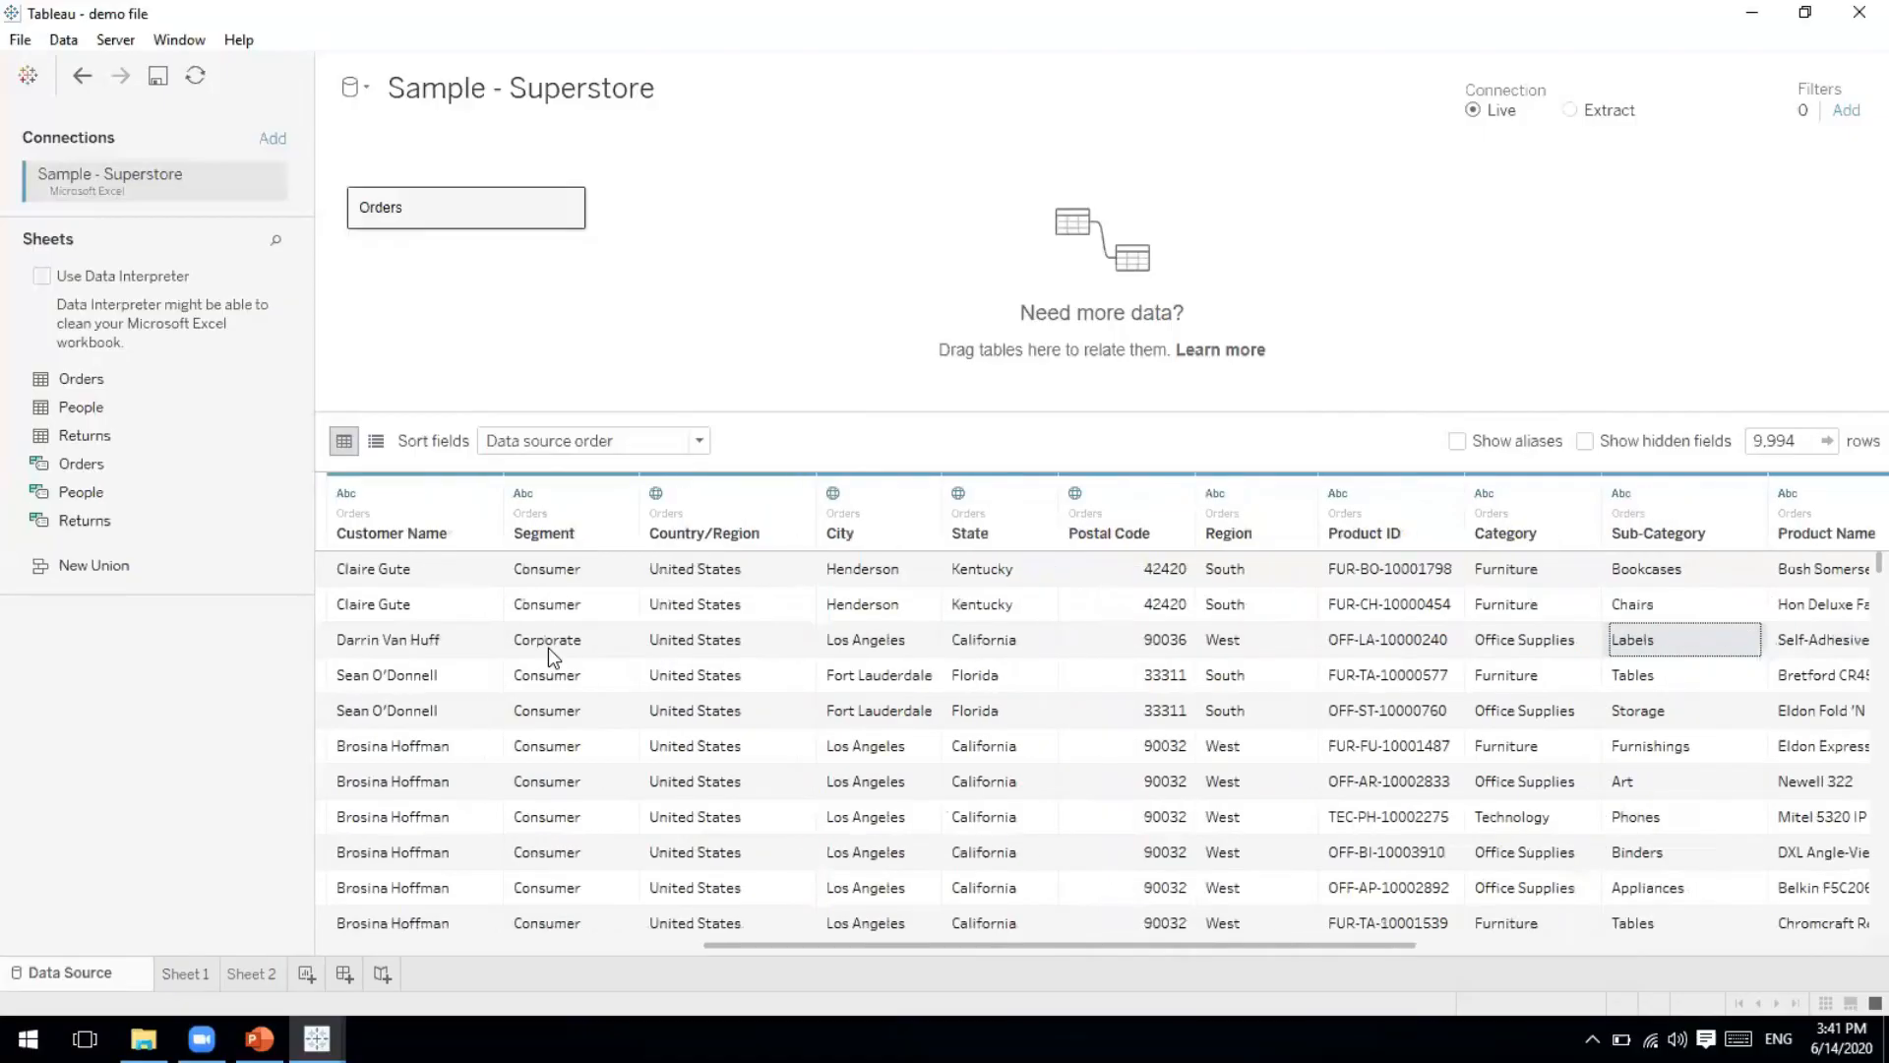
key(Right)
key(Right)
key(Right)
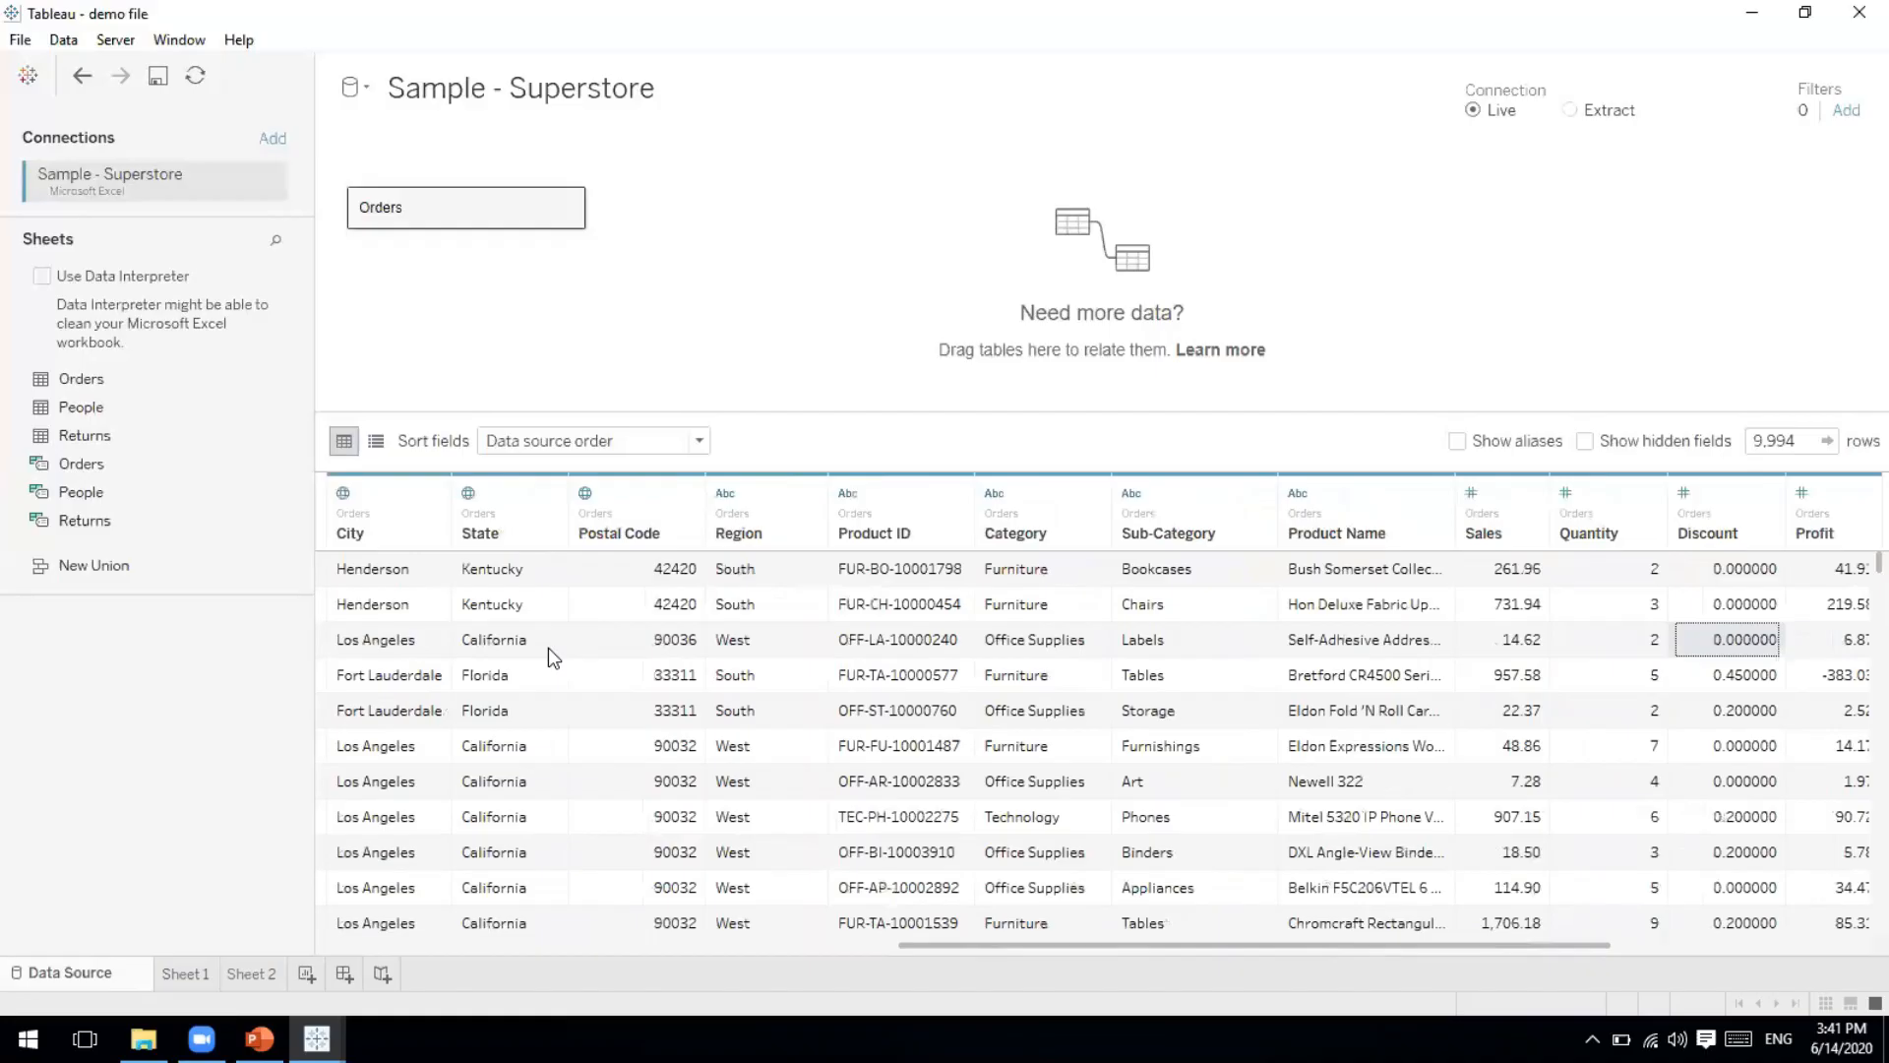
key(Left)
key(Left)
key(Left)
key(Left)
key(Left)
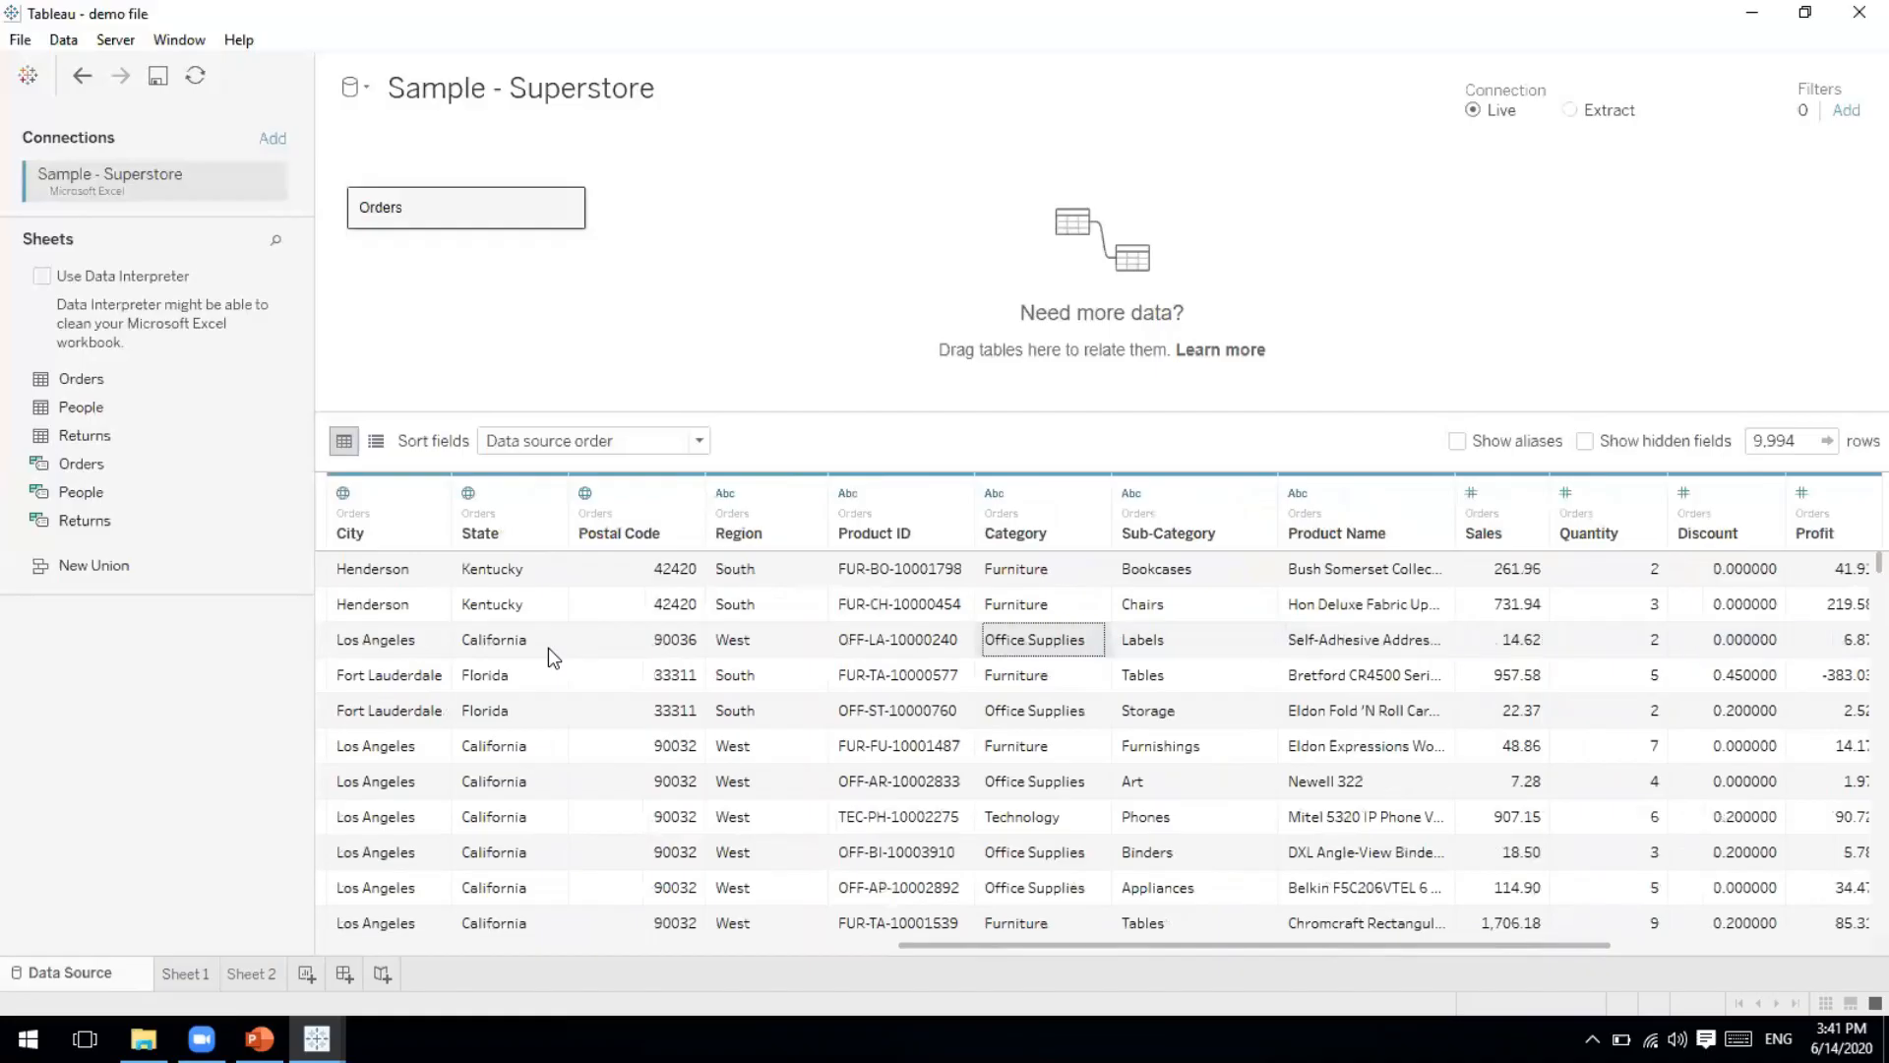
key(Left)
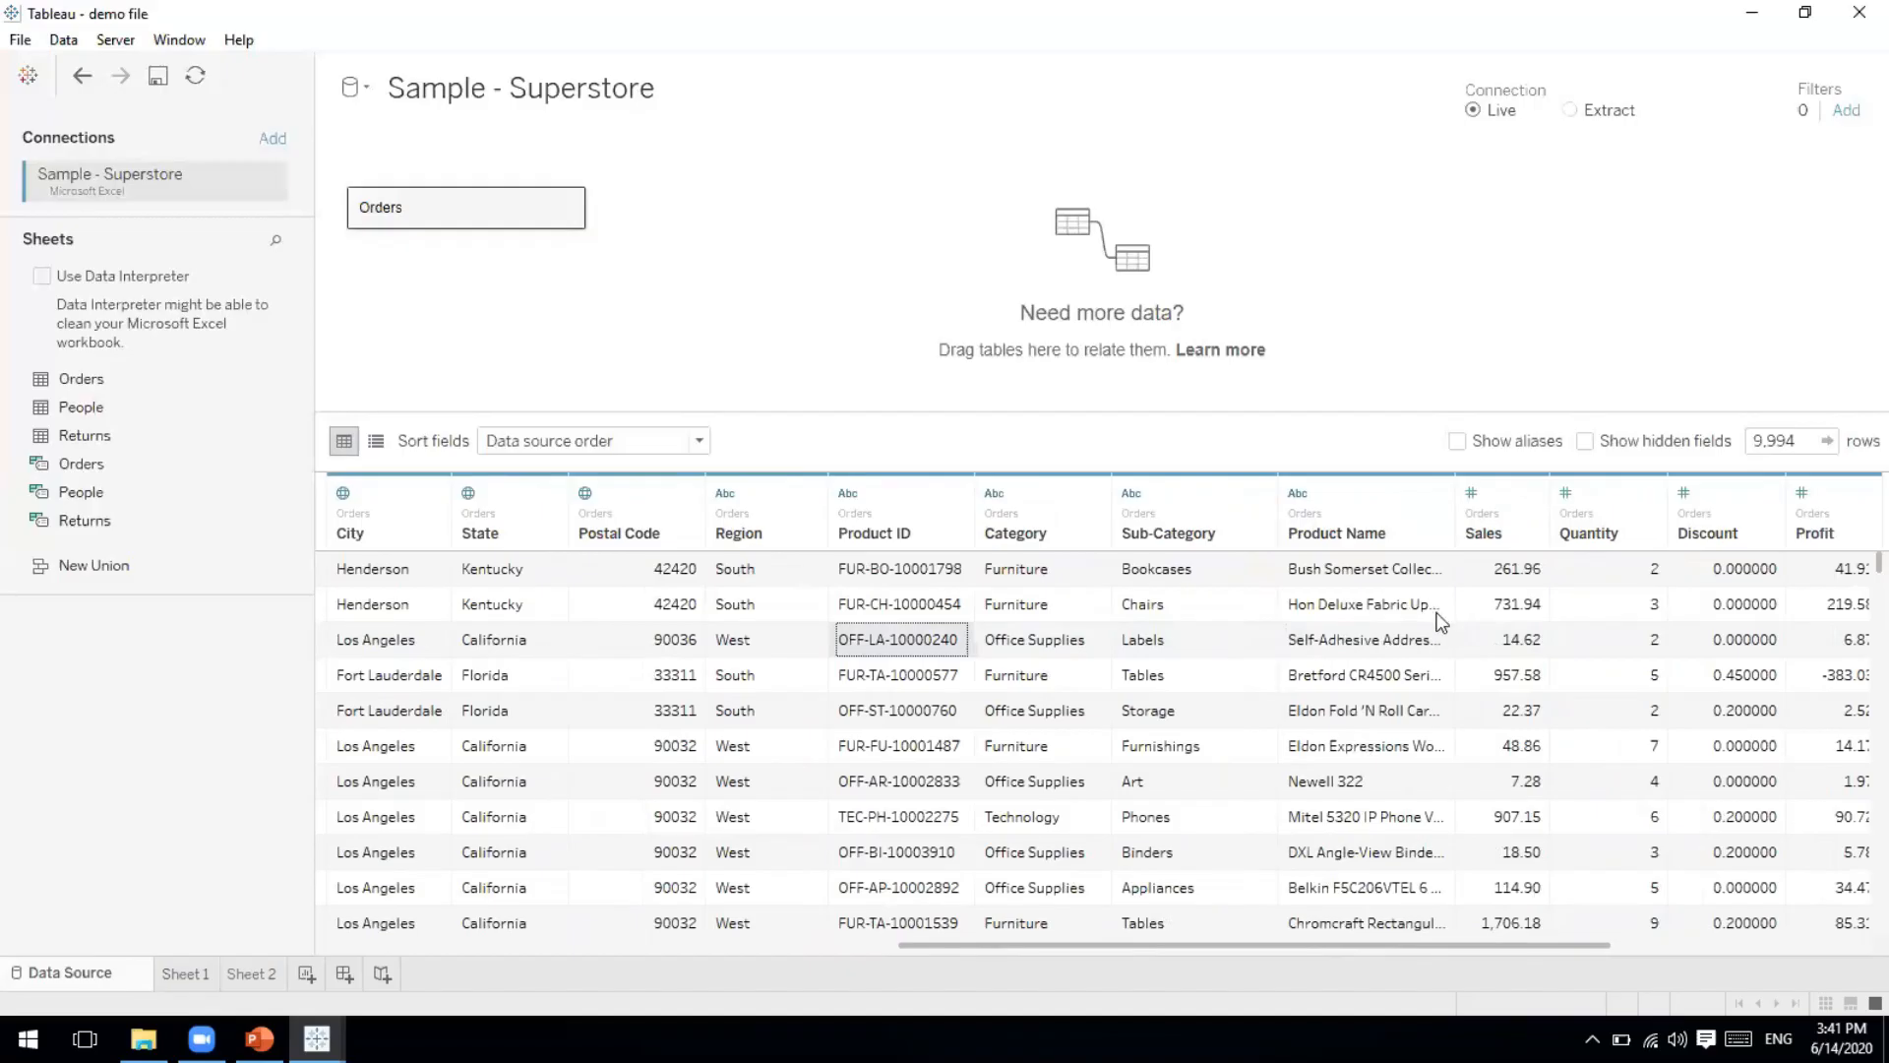
key(Right)
key(Right)
key(Right)
key(Right)
key(Right)
key(Right)
key(Right)
key(Right)
key(Right)
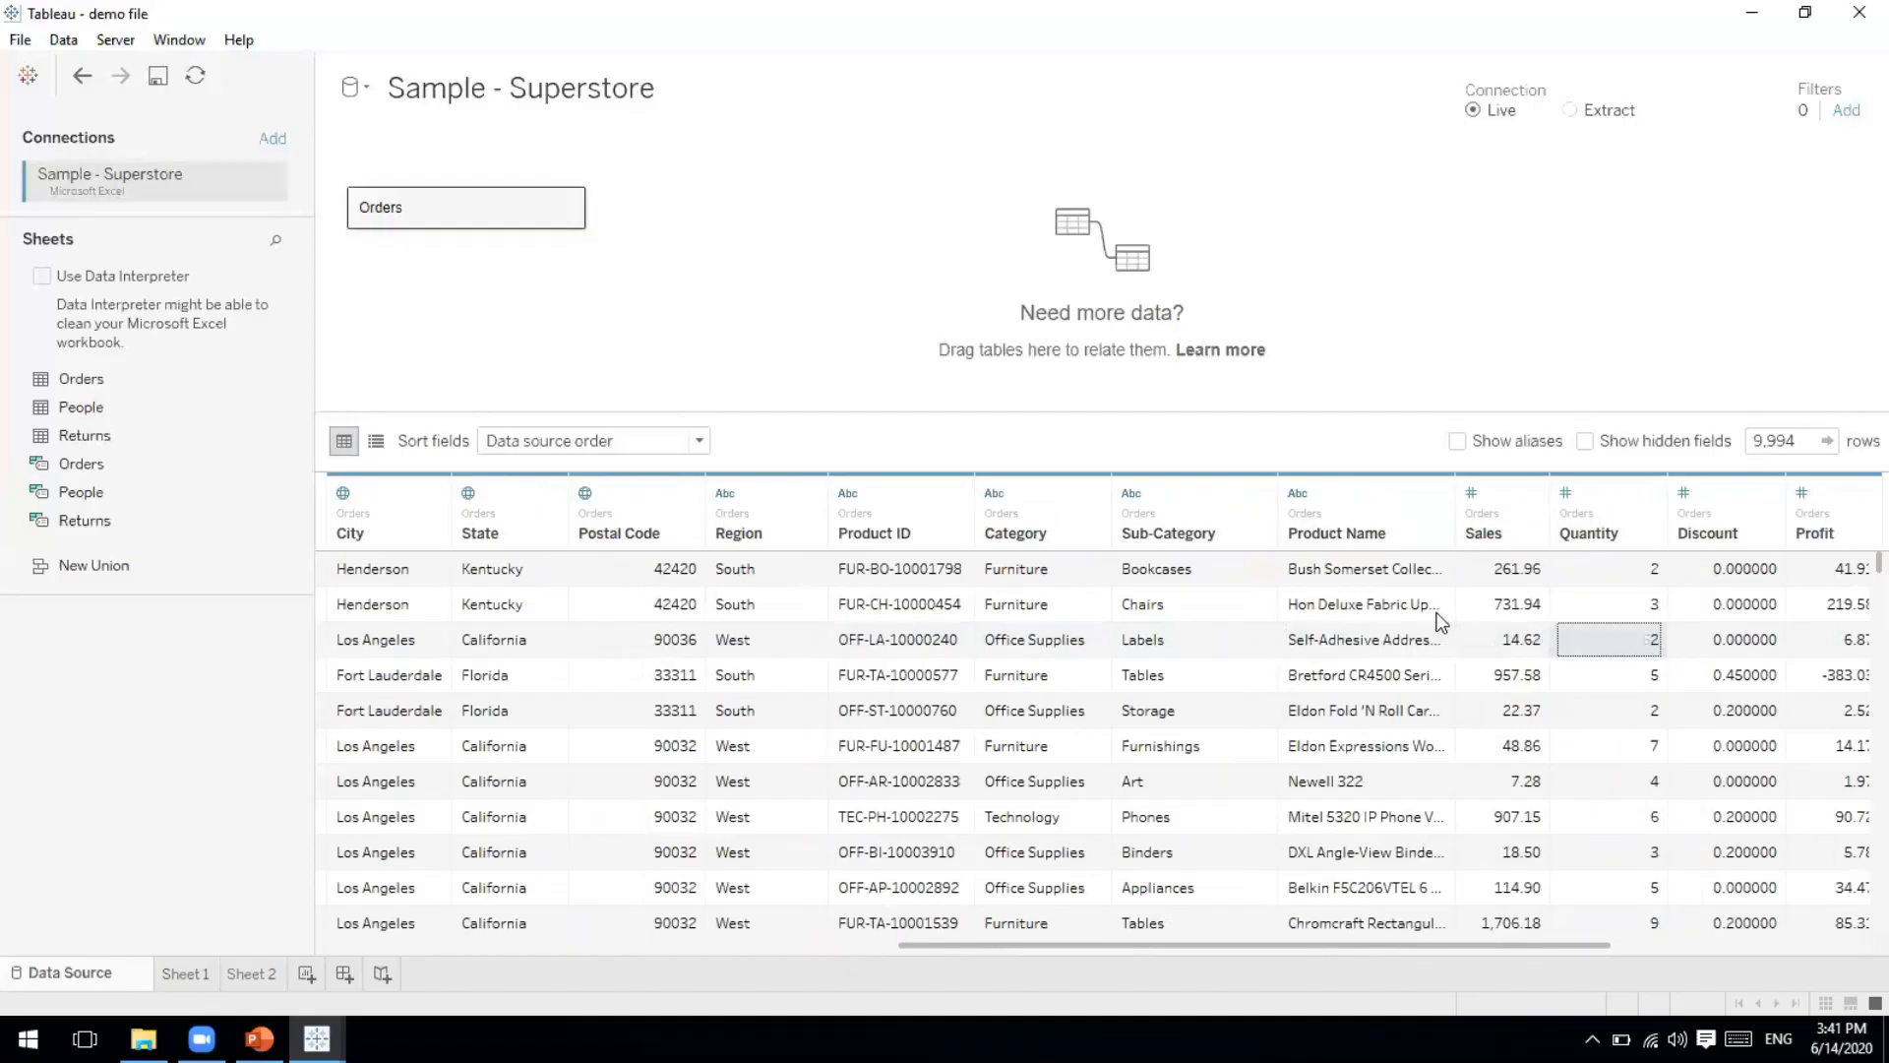
key(Right)
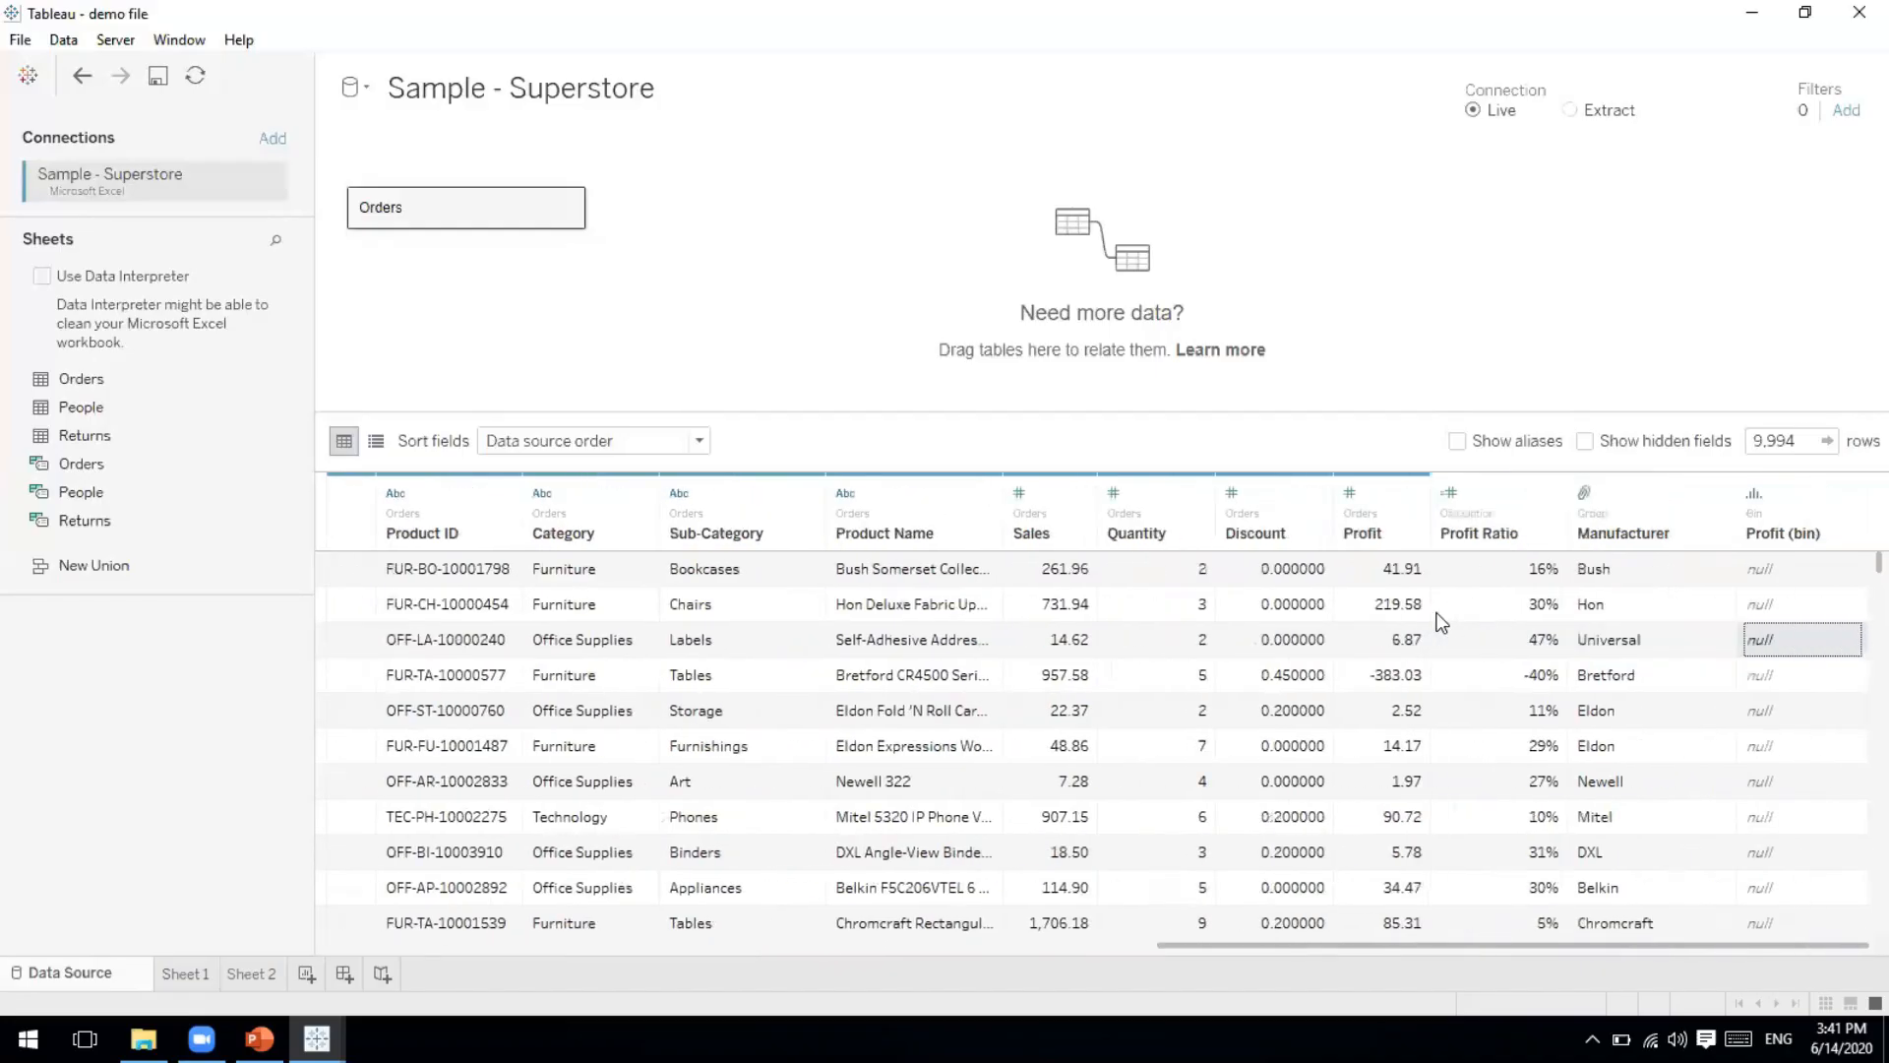
key(Left)
key(Left)
key(Left)
key(Left)
key(Left)
key(Left)
key(Left)
key(Left)
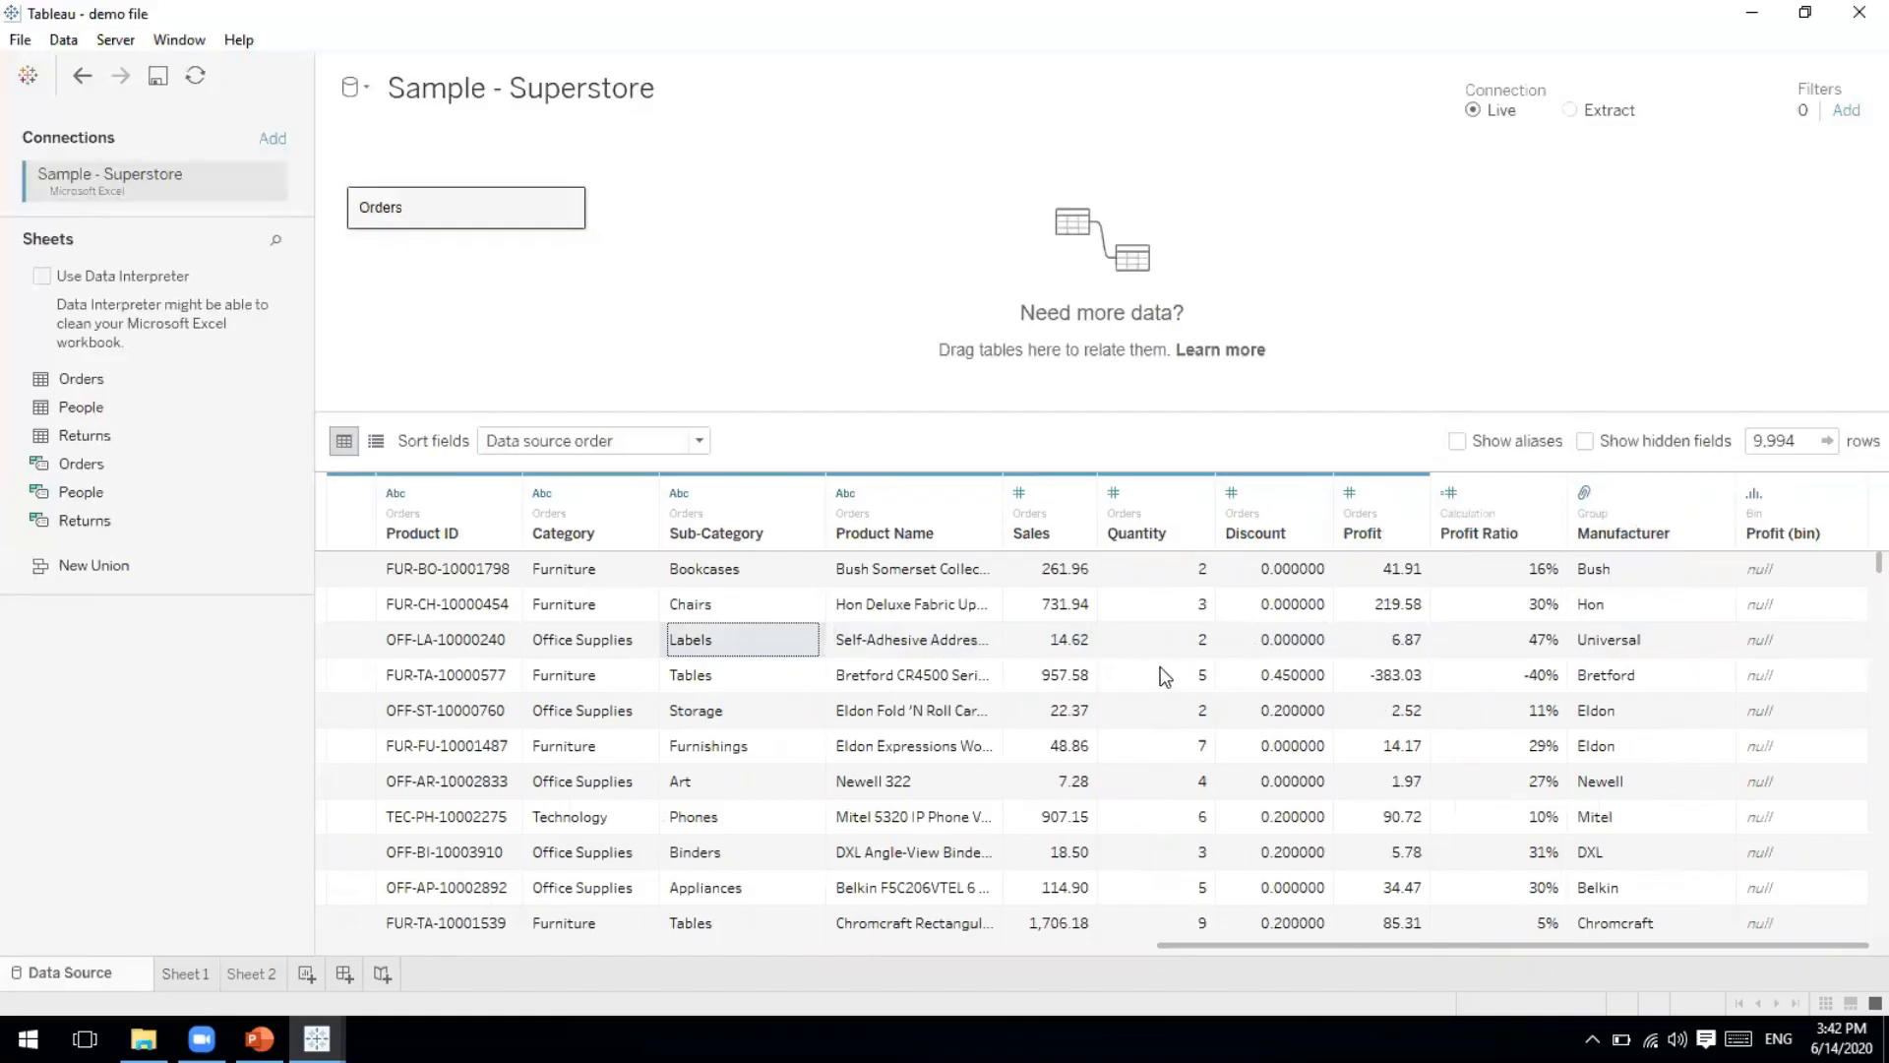
click(988, 604)
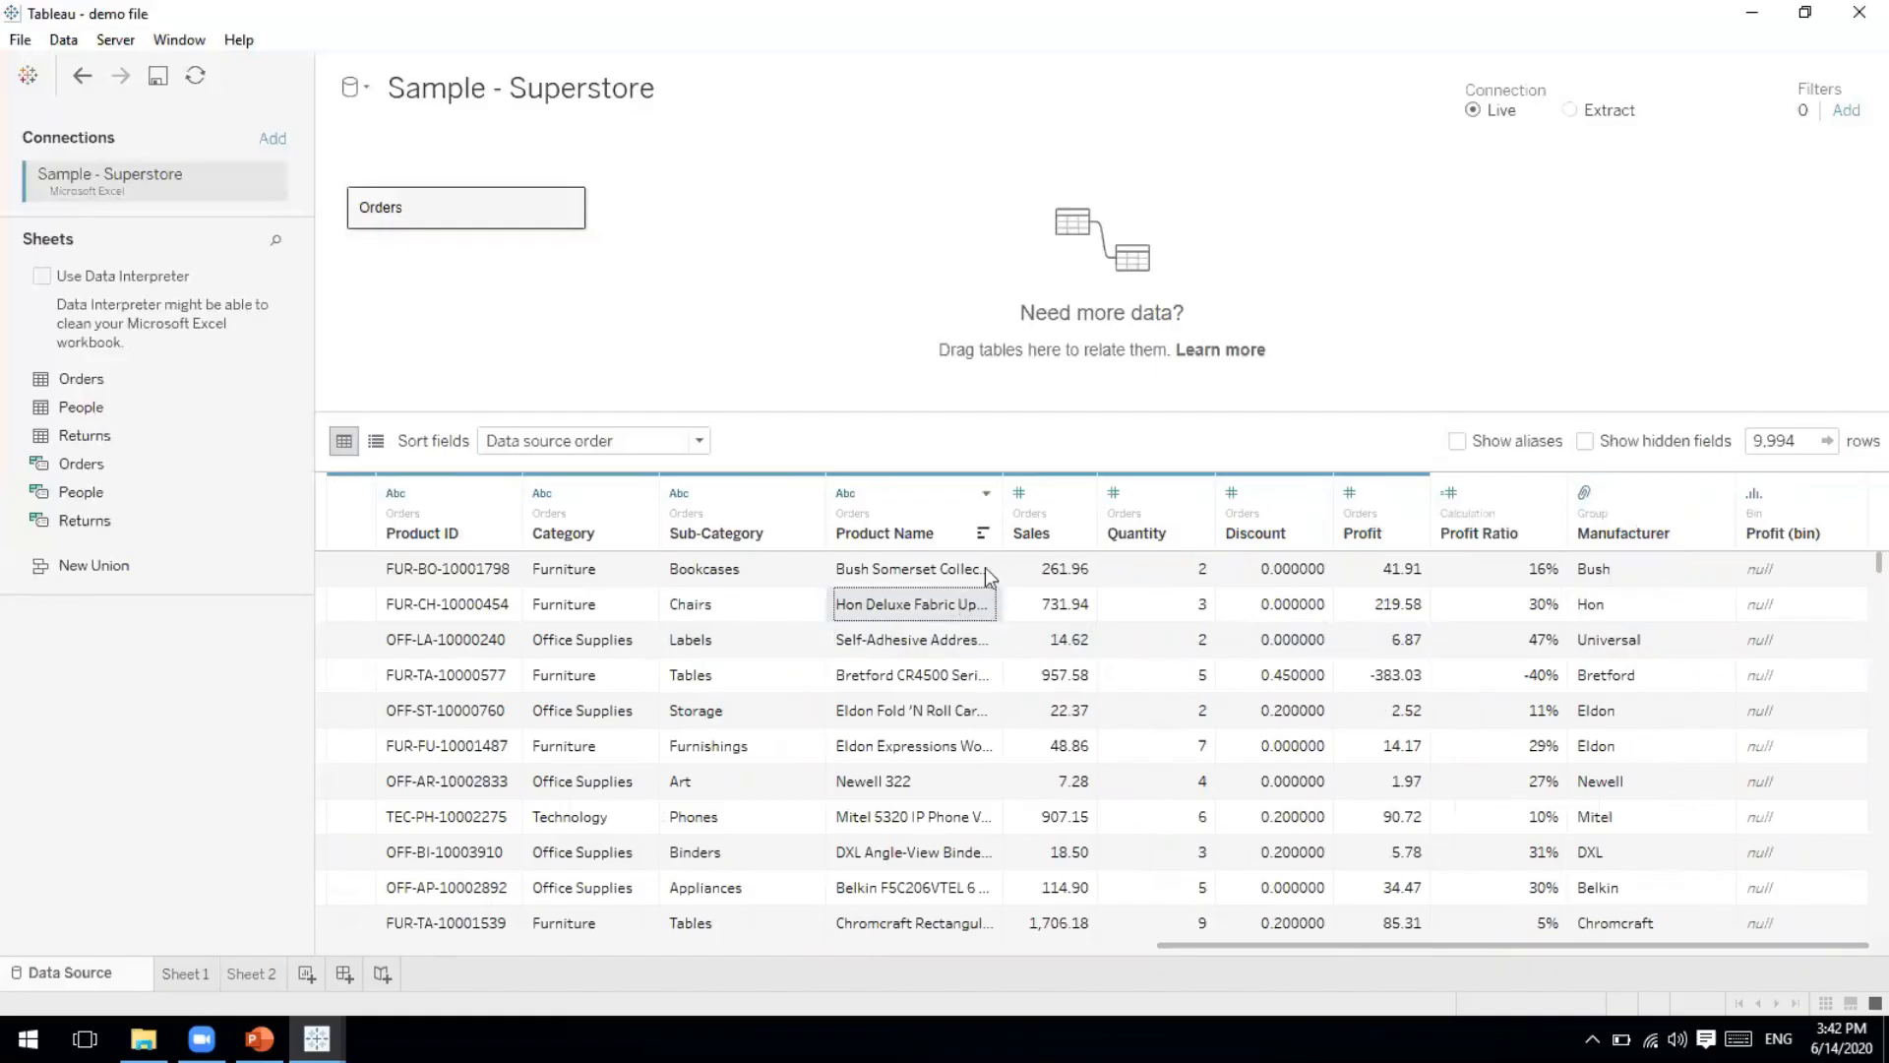
key(Left)
key(Left)
key(Left)
key(Left)
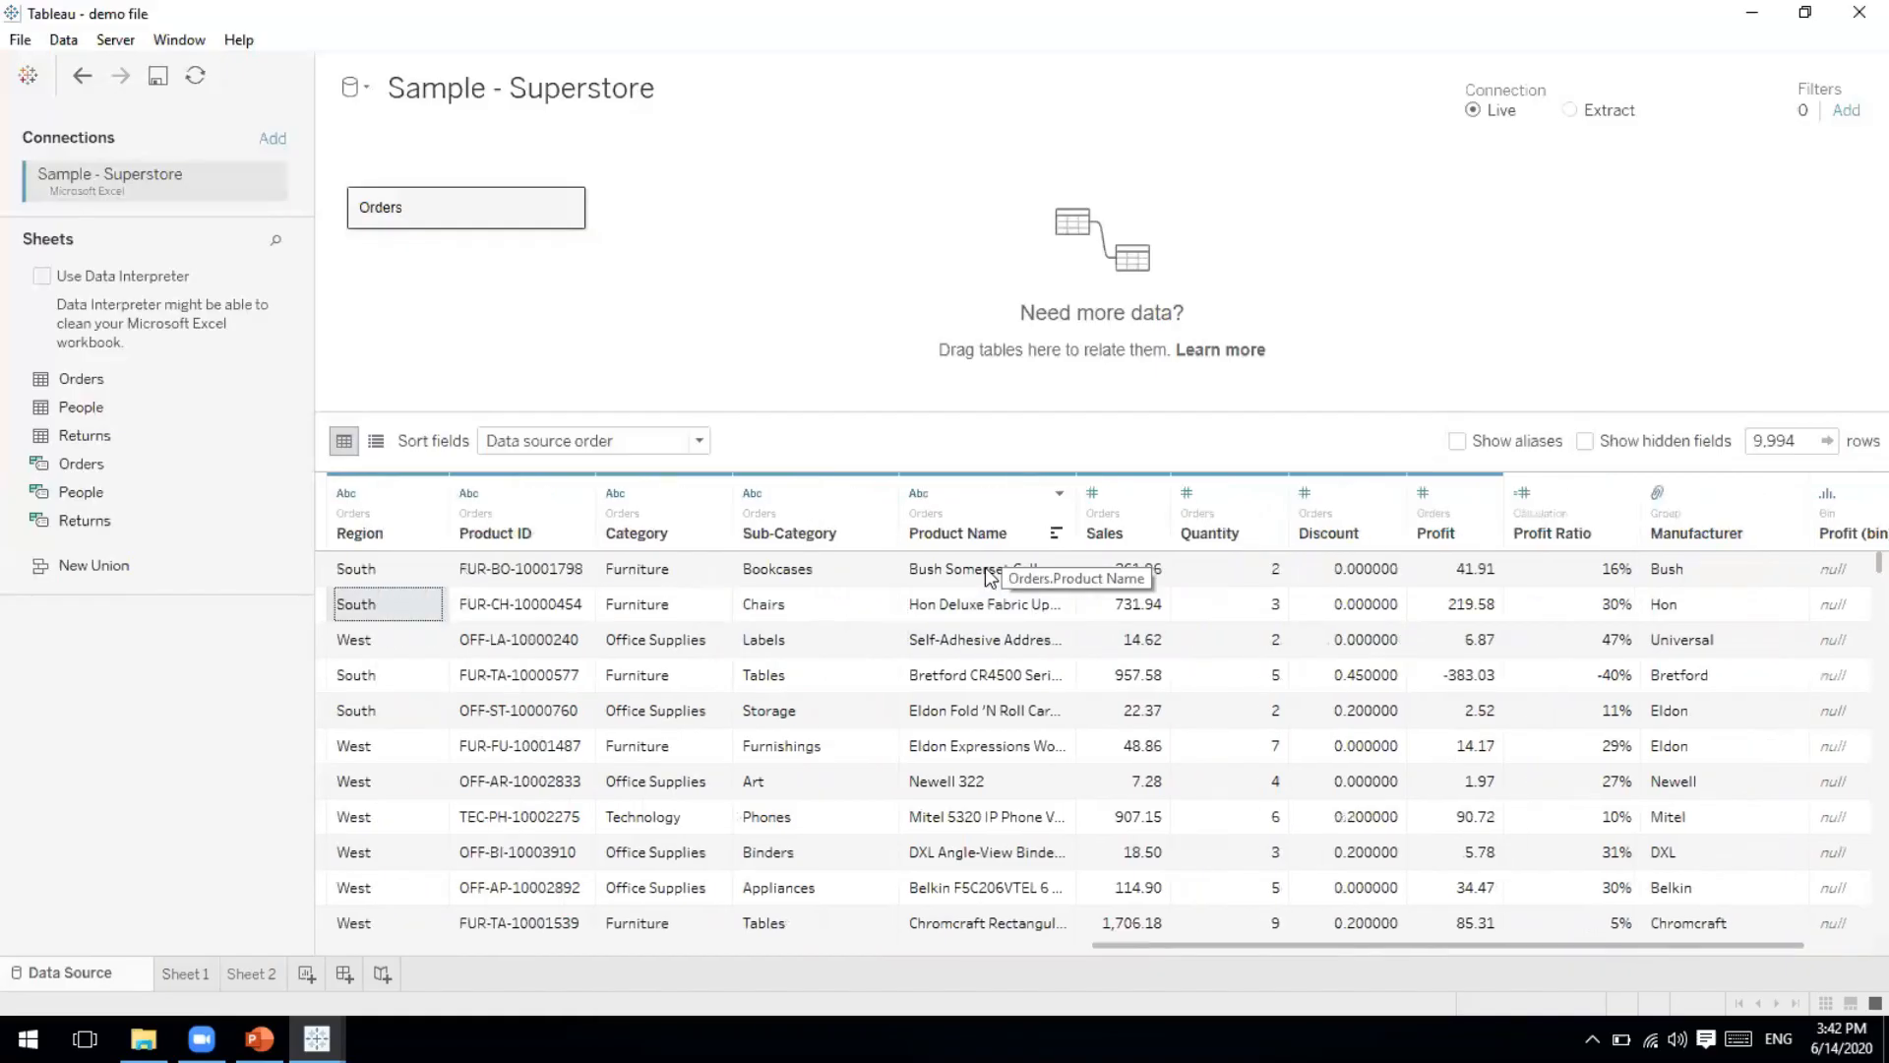
key(Left)
key(Right)
key(Right)
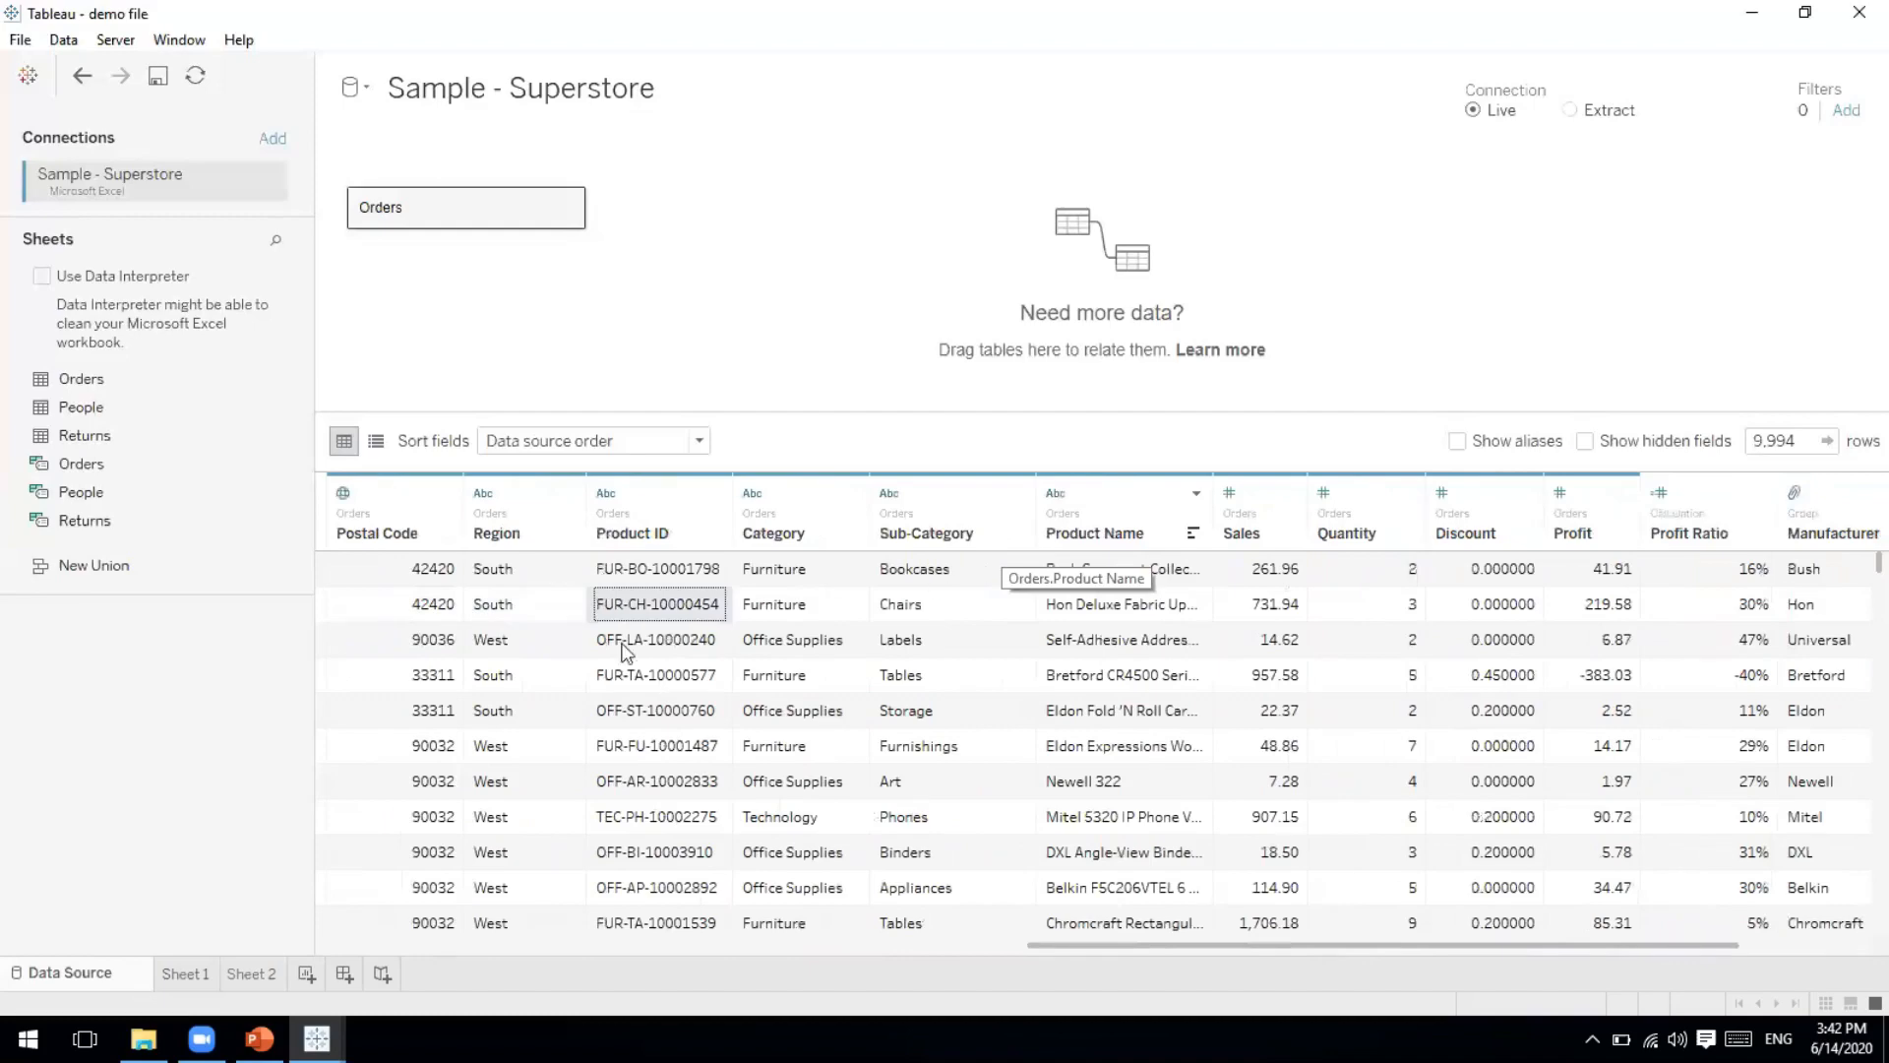
Examine the structure of the Product ID values down the rows of the data grid.
key(Down)
key(Down)
key(Down)
key(Down)
key(Down)
key(Down)
key(Down)
key(Down)
key(Down)
key(Down)
key(Down)
key(Down)
key(Down)
key(Down)
key(Down)
key(Down)
key(Down)
key(Down)
key(Down)
key(Down)
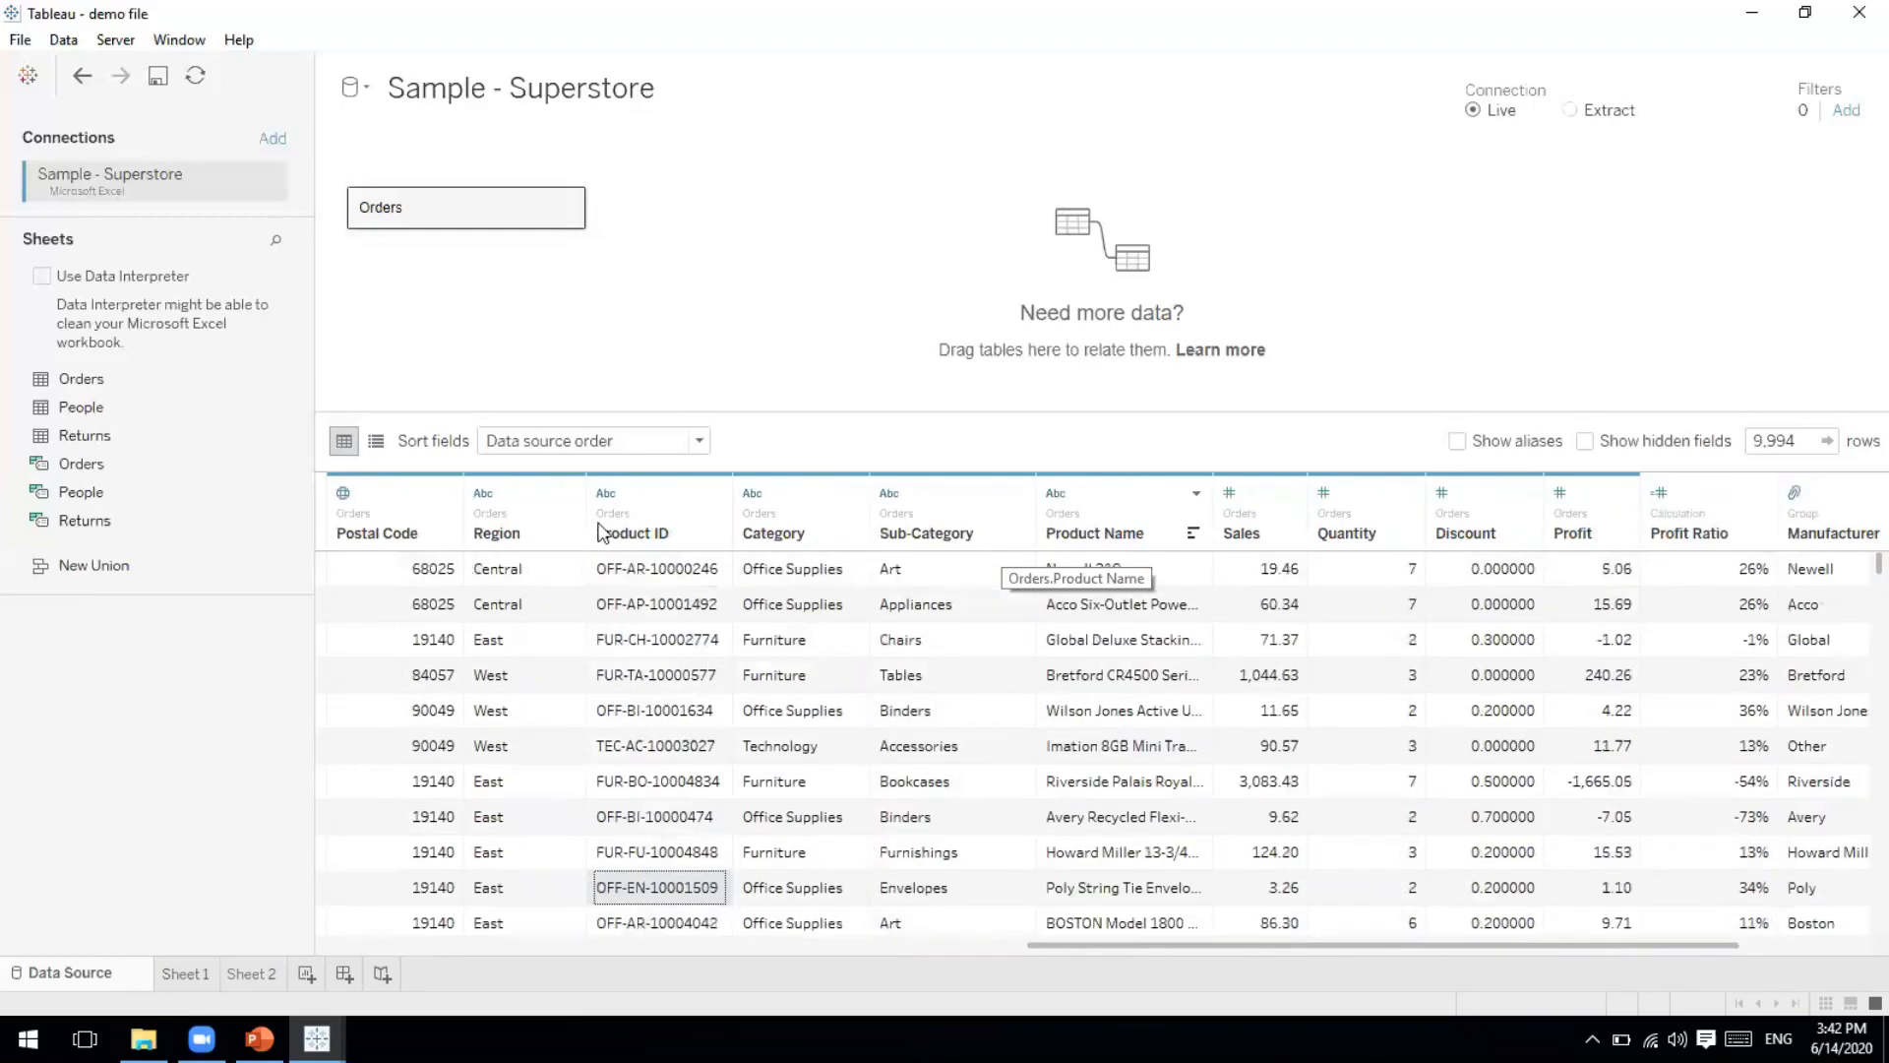
Apply a custom split to Product ID with the separator "-", splitting off the first 1 column.
click(717, 493)
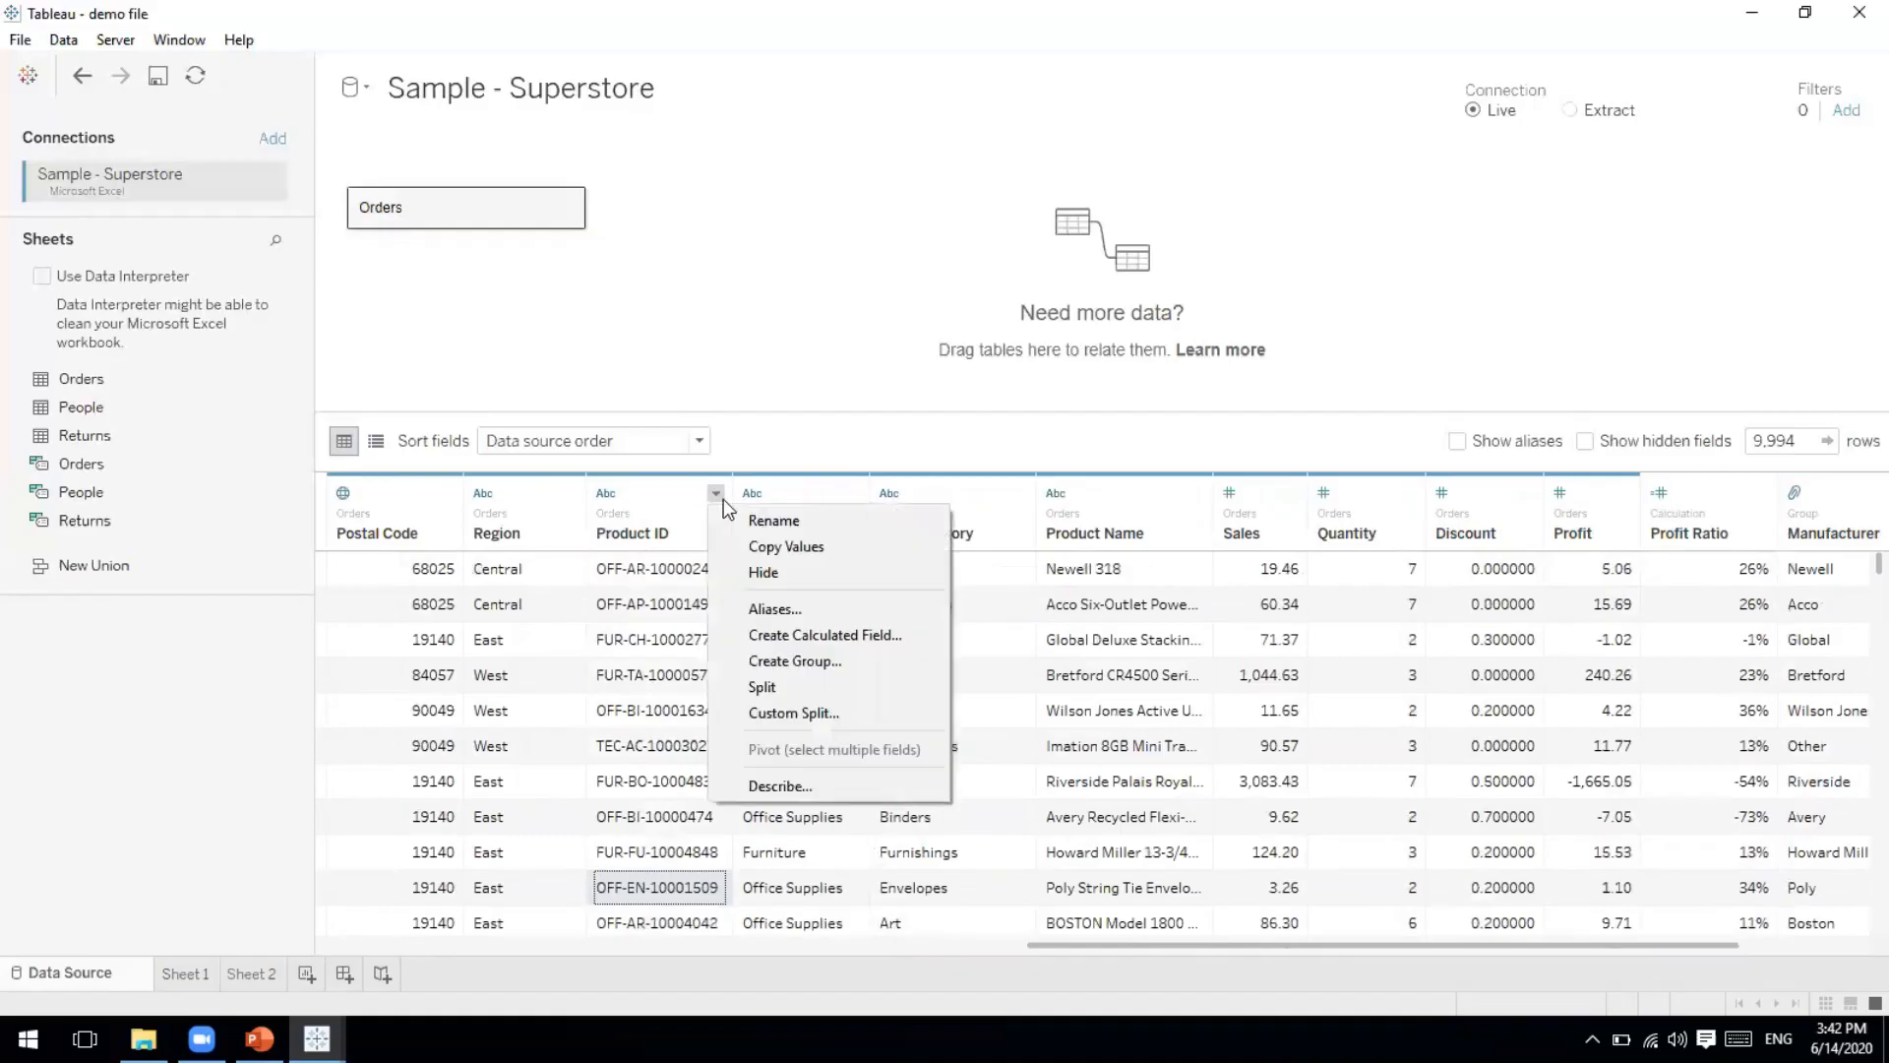
click(793, 713)
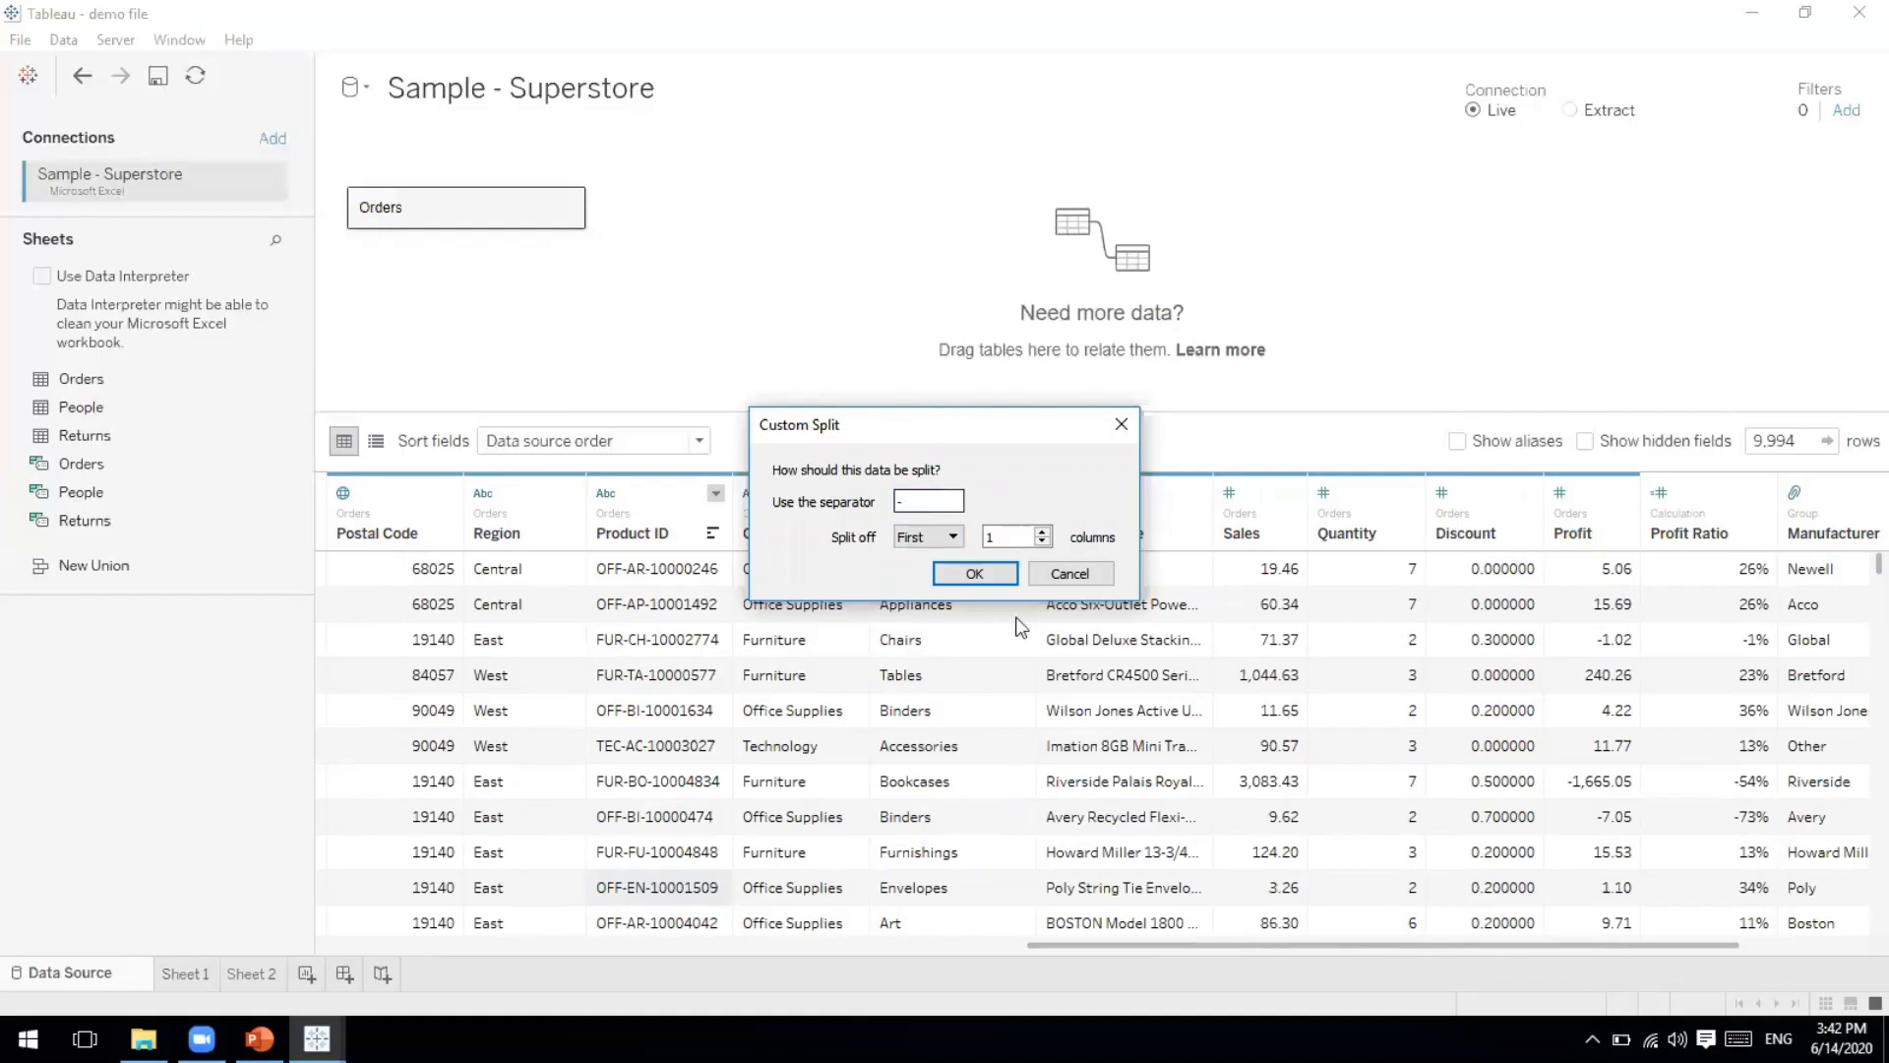
text(-)
click(949, 537)
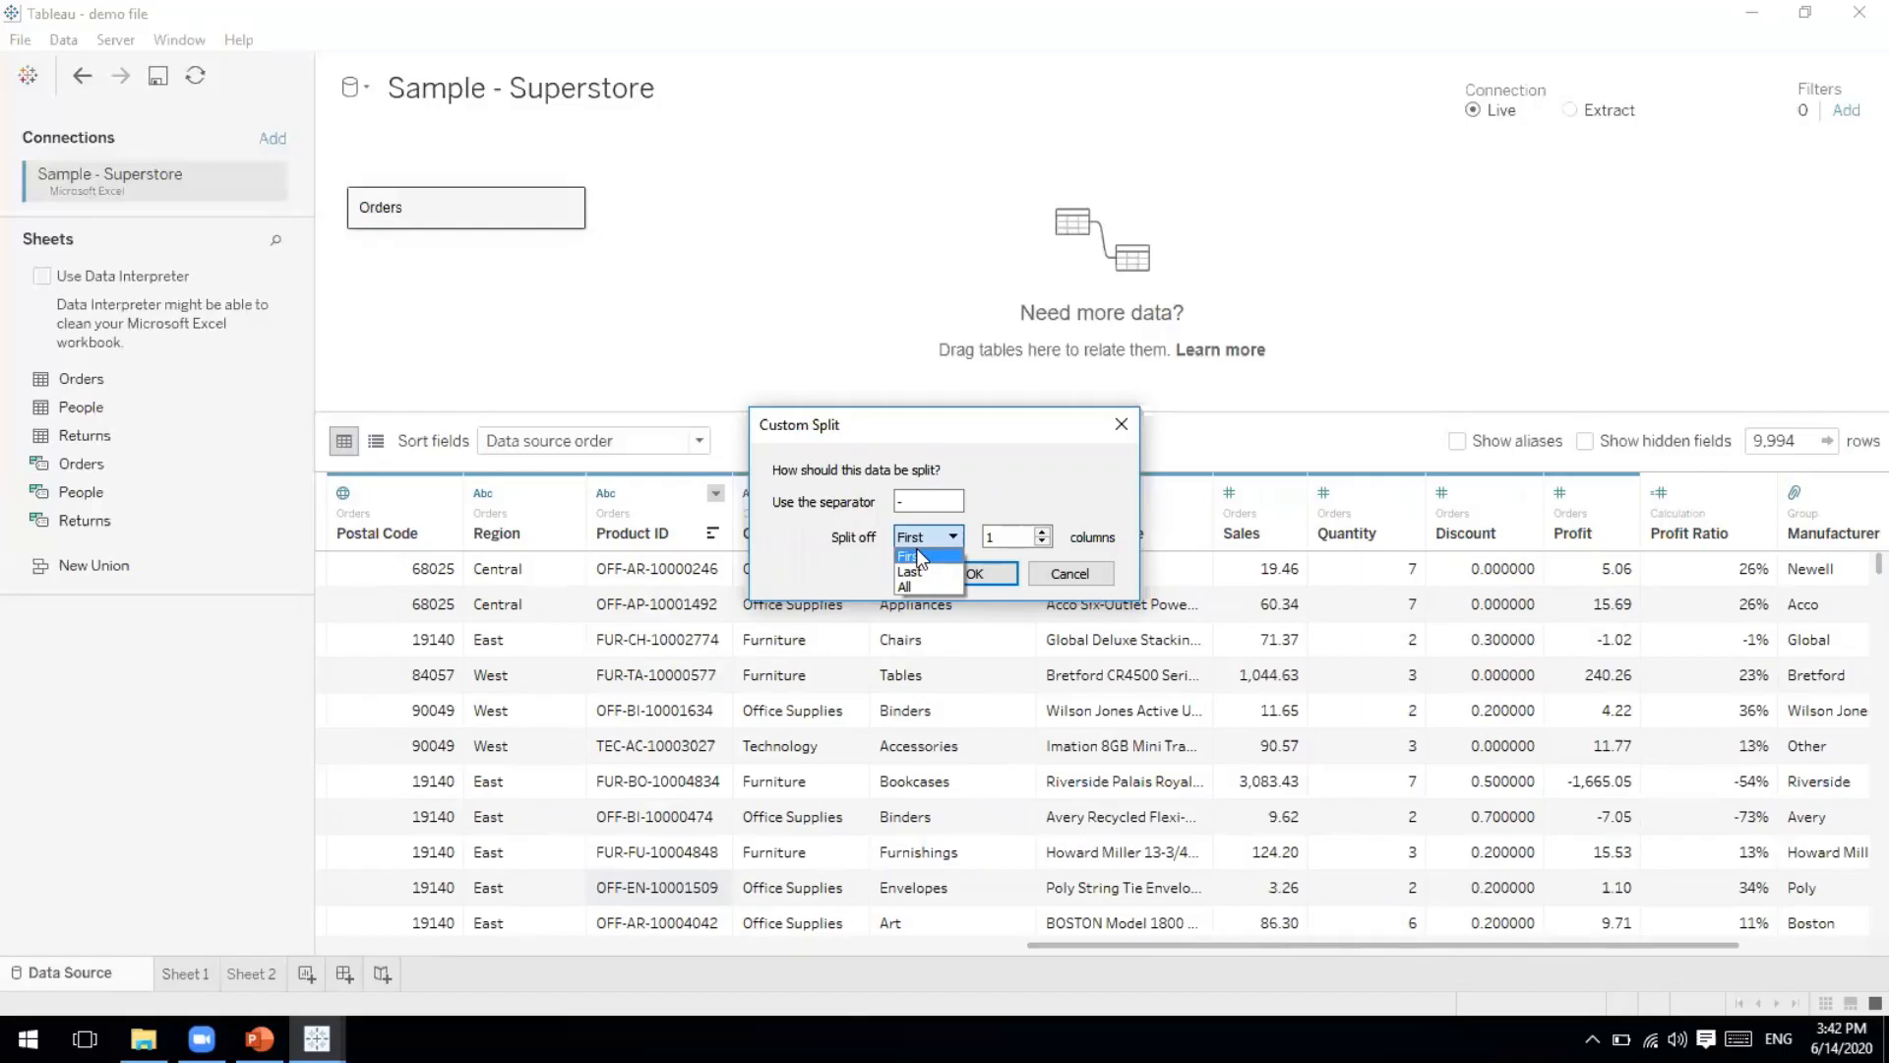
click(923, 557)
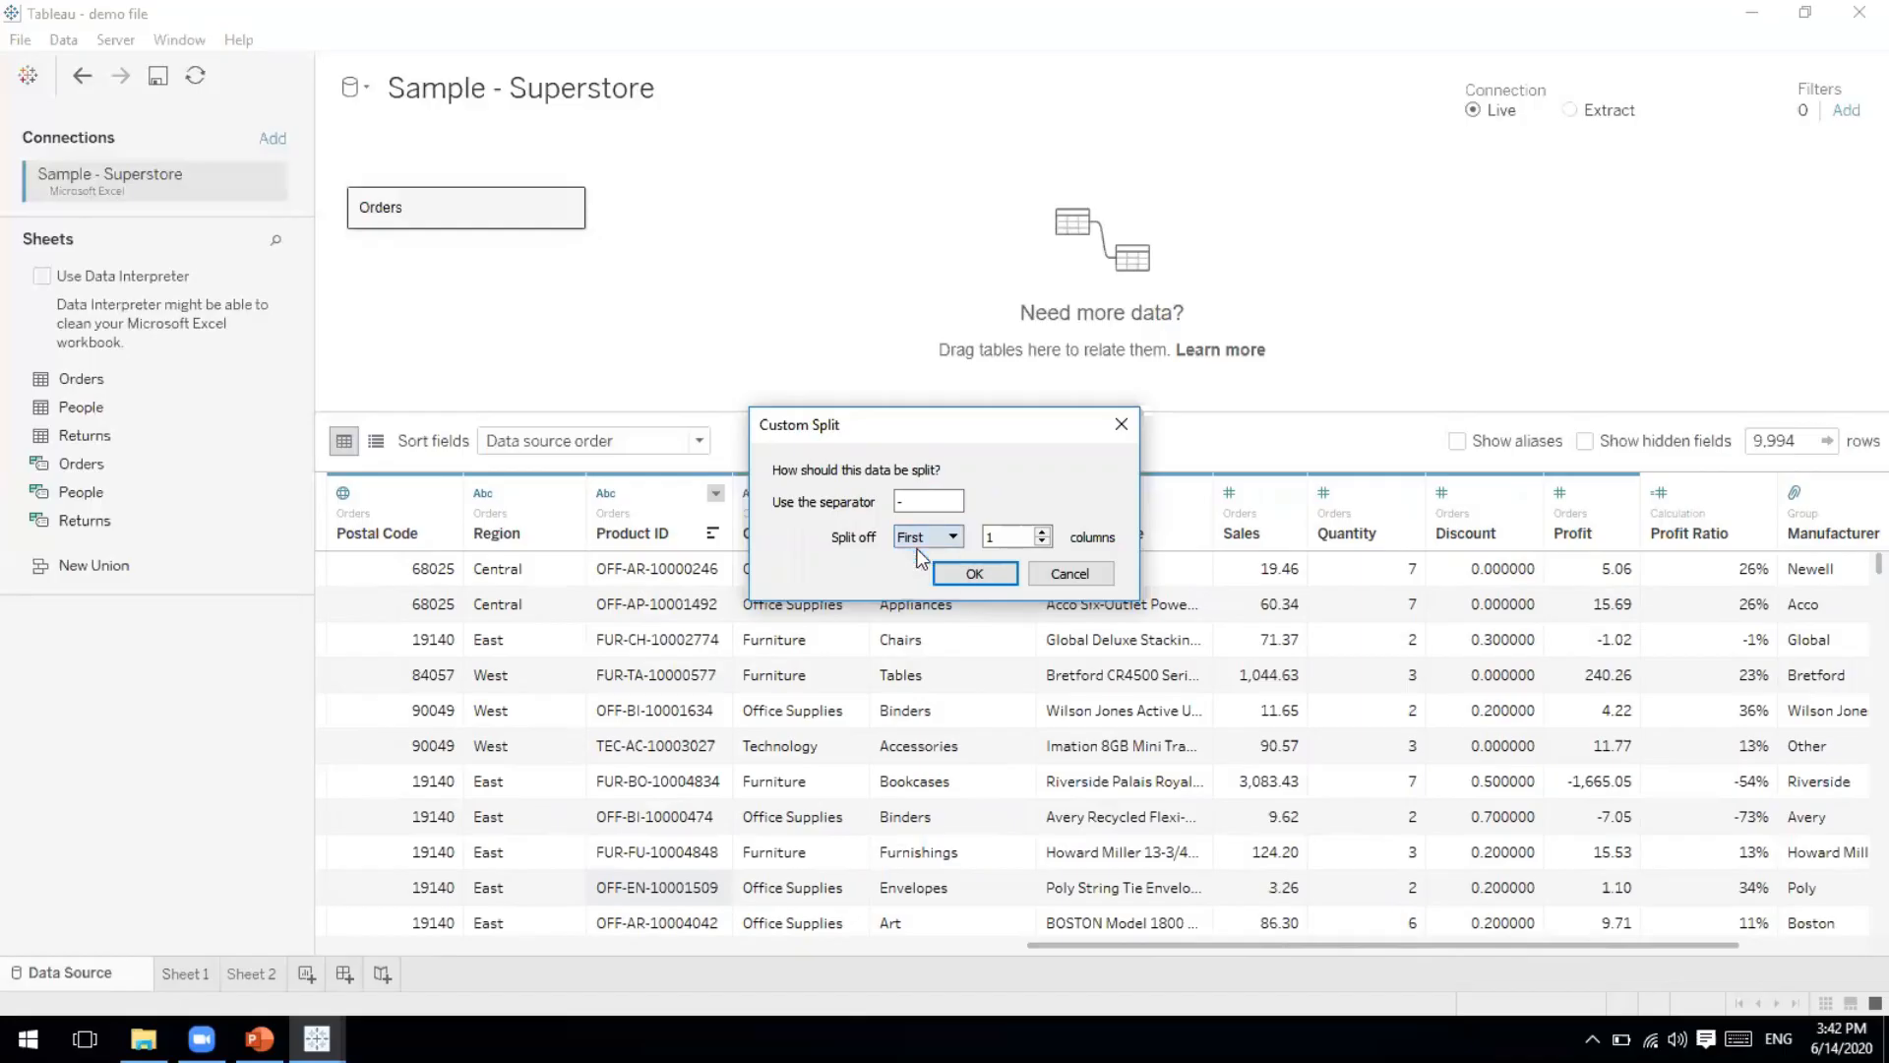
click(979, 570)
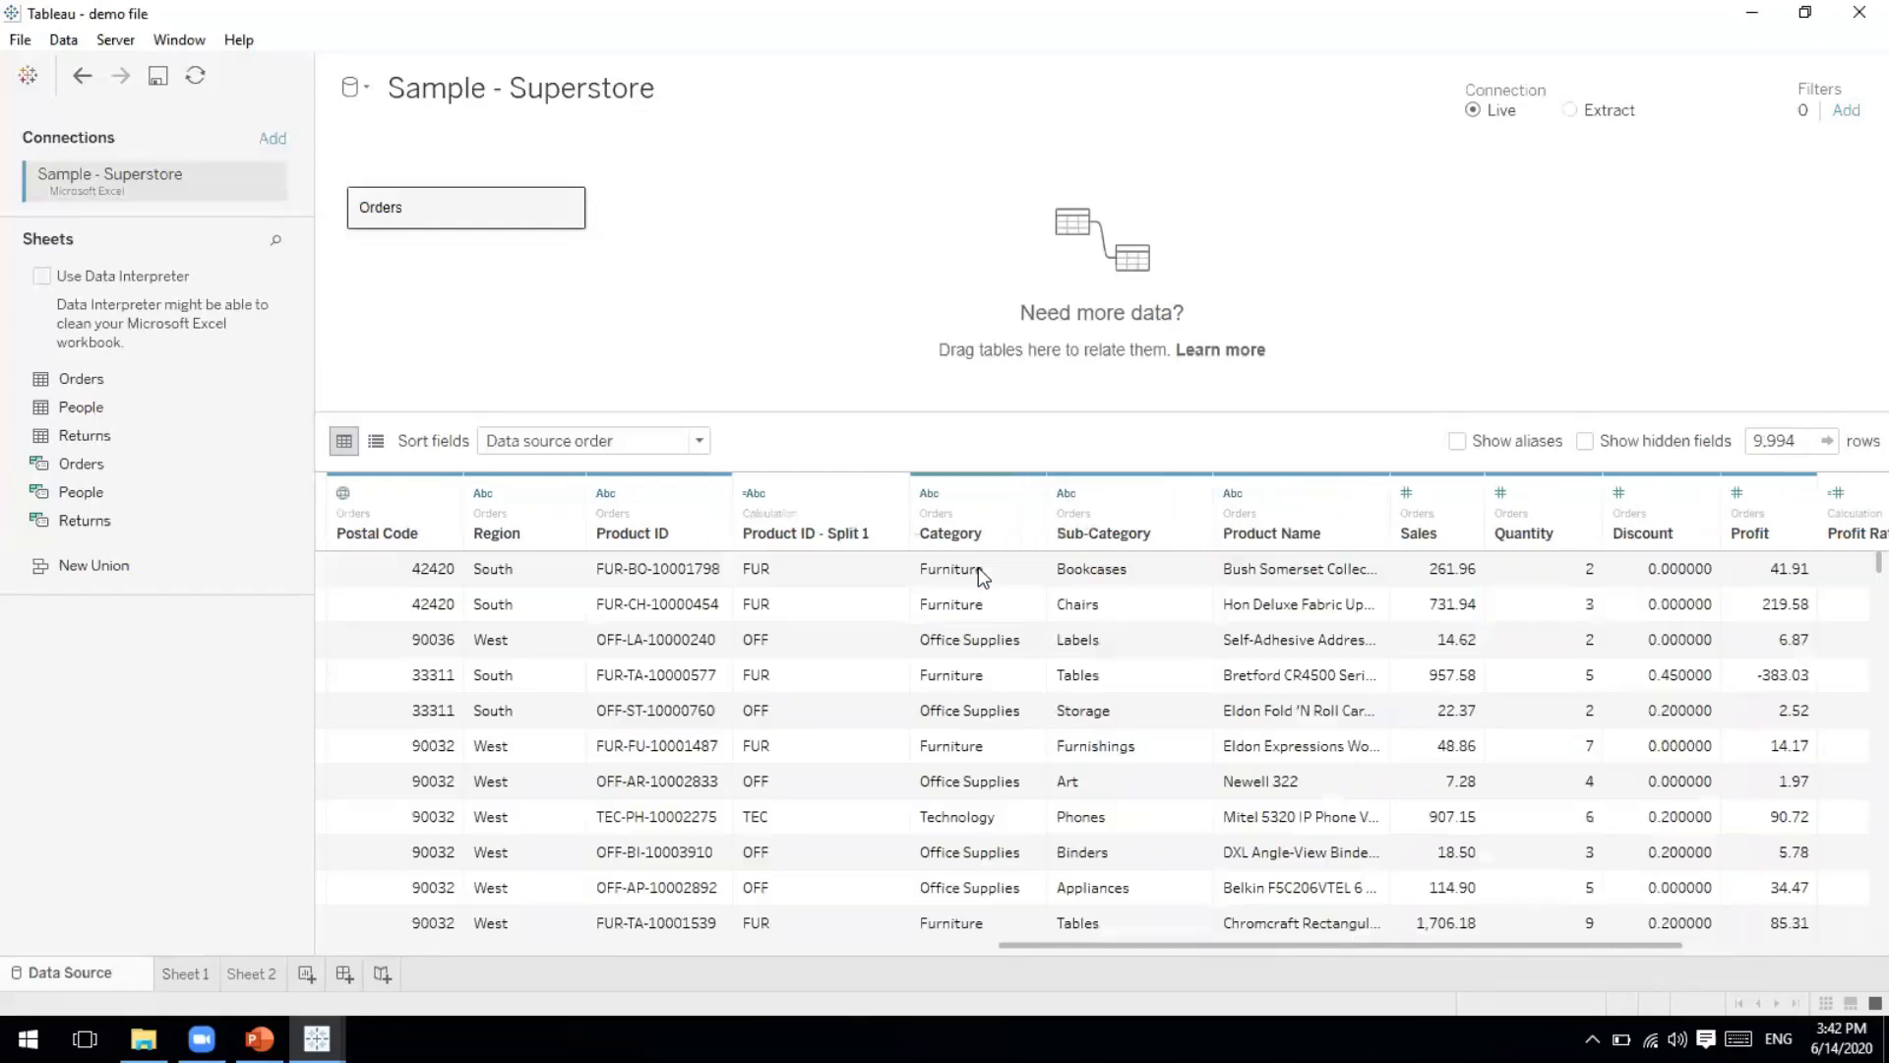
Compare the Product ID - Split 1 values with the original Product ID values down the rows.
click(635, 577)
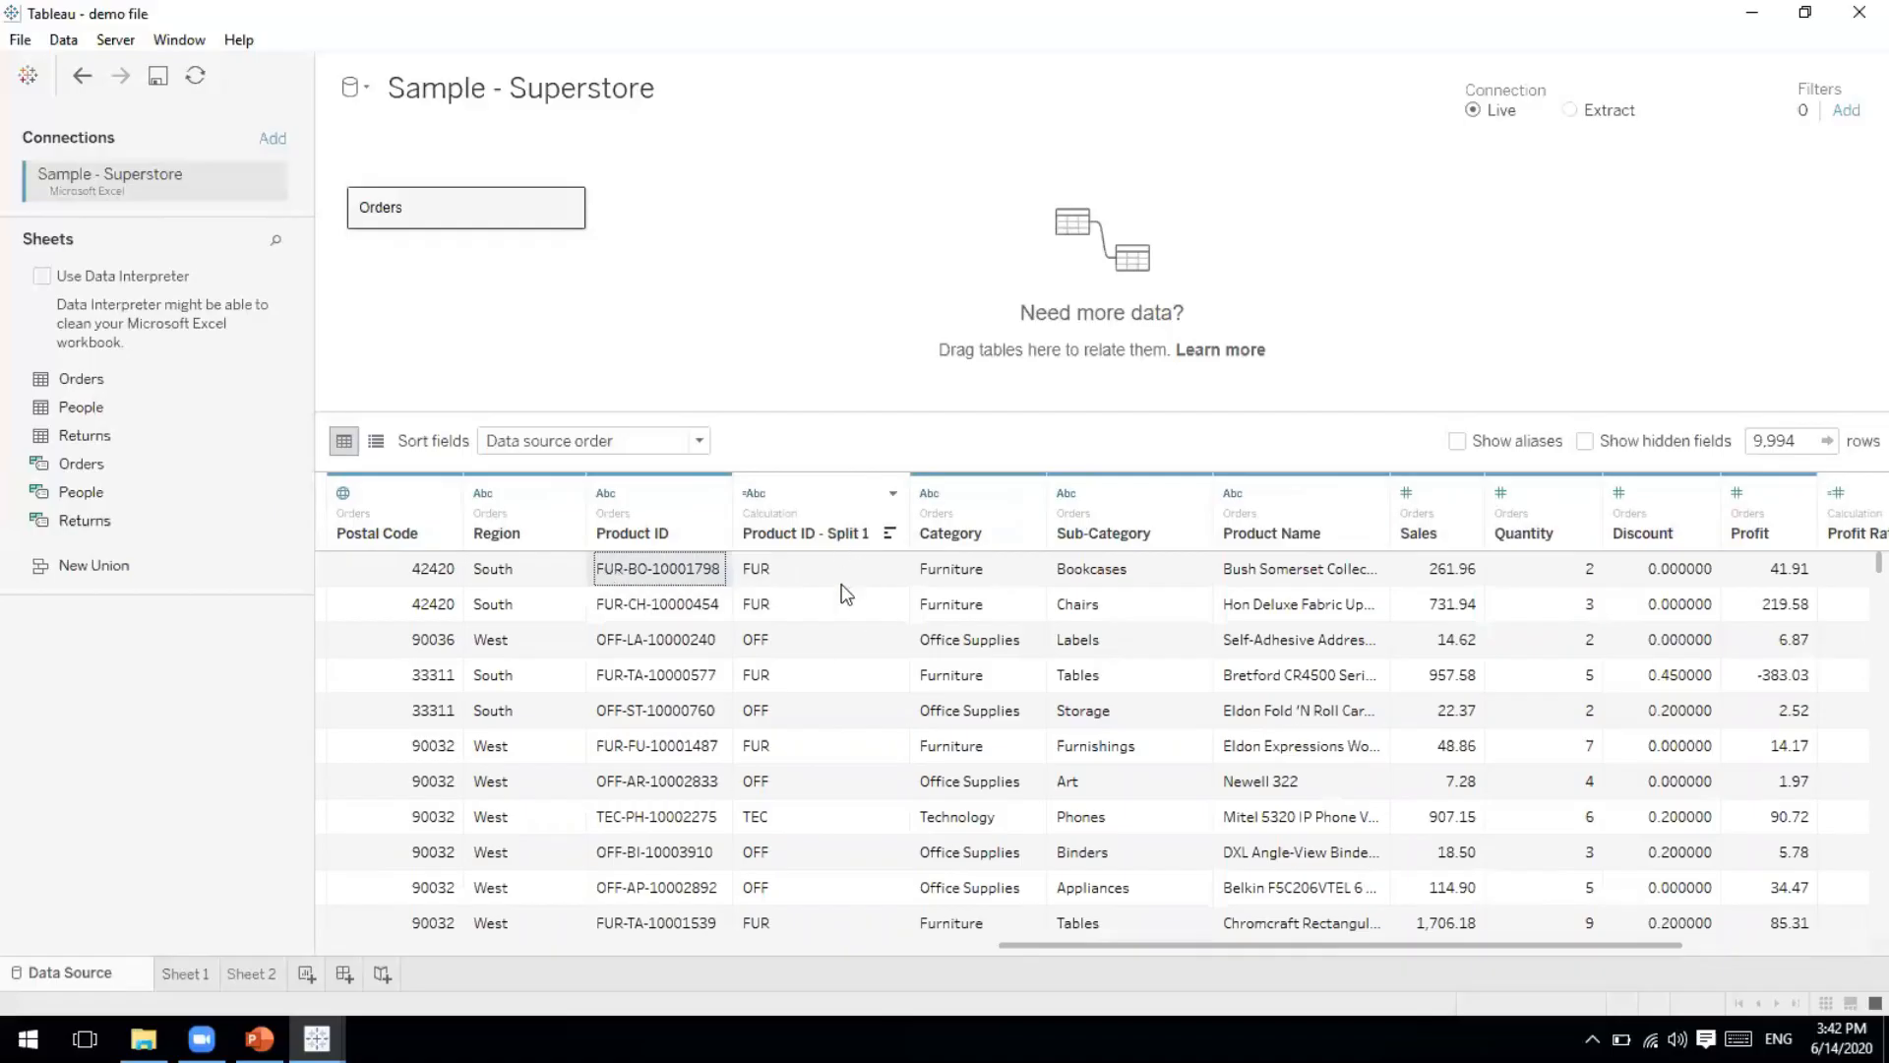
click(823, 558)
key(Down)
key(Down)
key(Down)
key(Down)
key(Down)
key(Down)
key(Down)
key(Down)
key(Down)
key(Down)
key(Down)
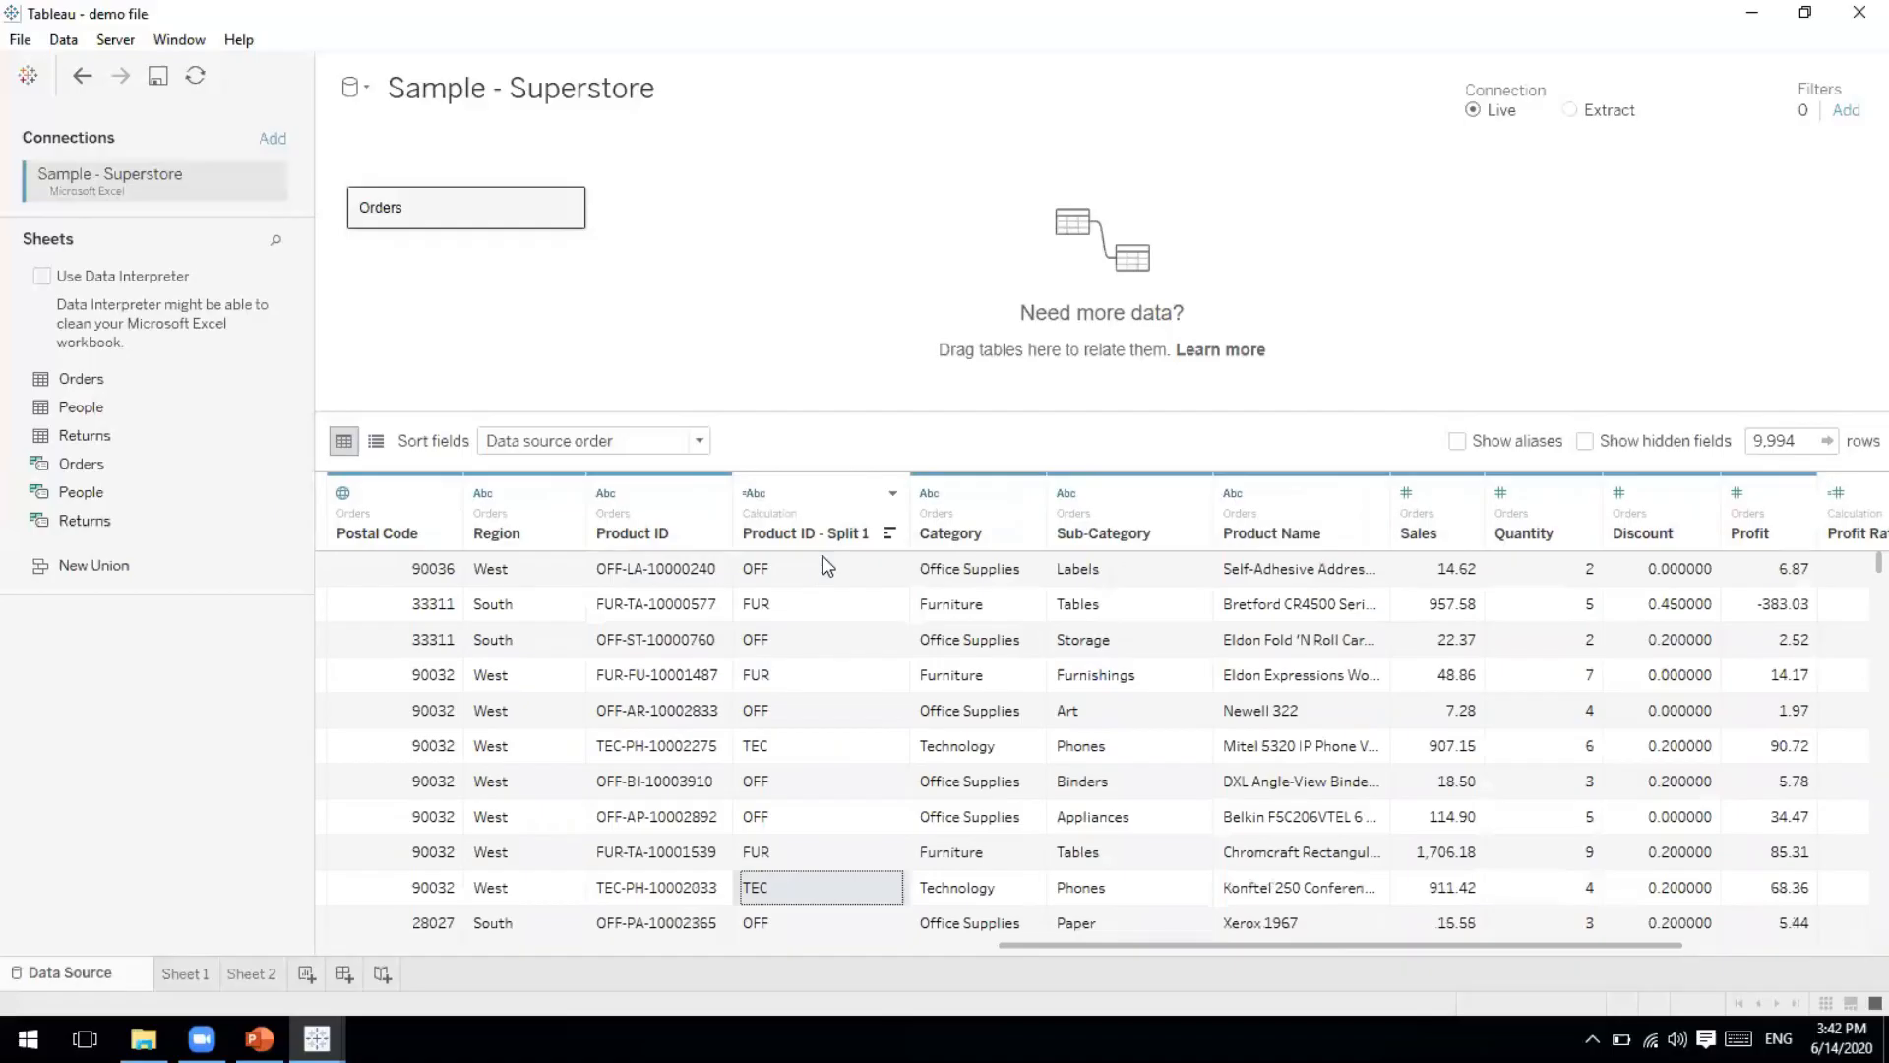
key(Up)
key(Up)
key(Up)
key(Up)
key(Up)
key(Up)
key(Up)
key(Up)
key(Up)
key(Up)
key(Up)
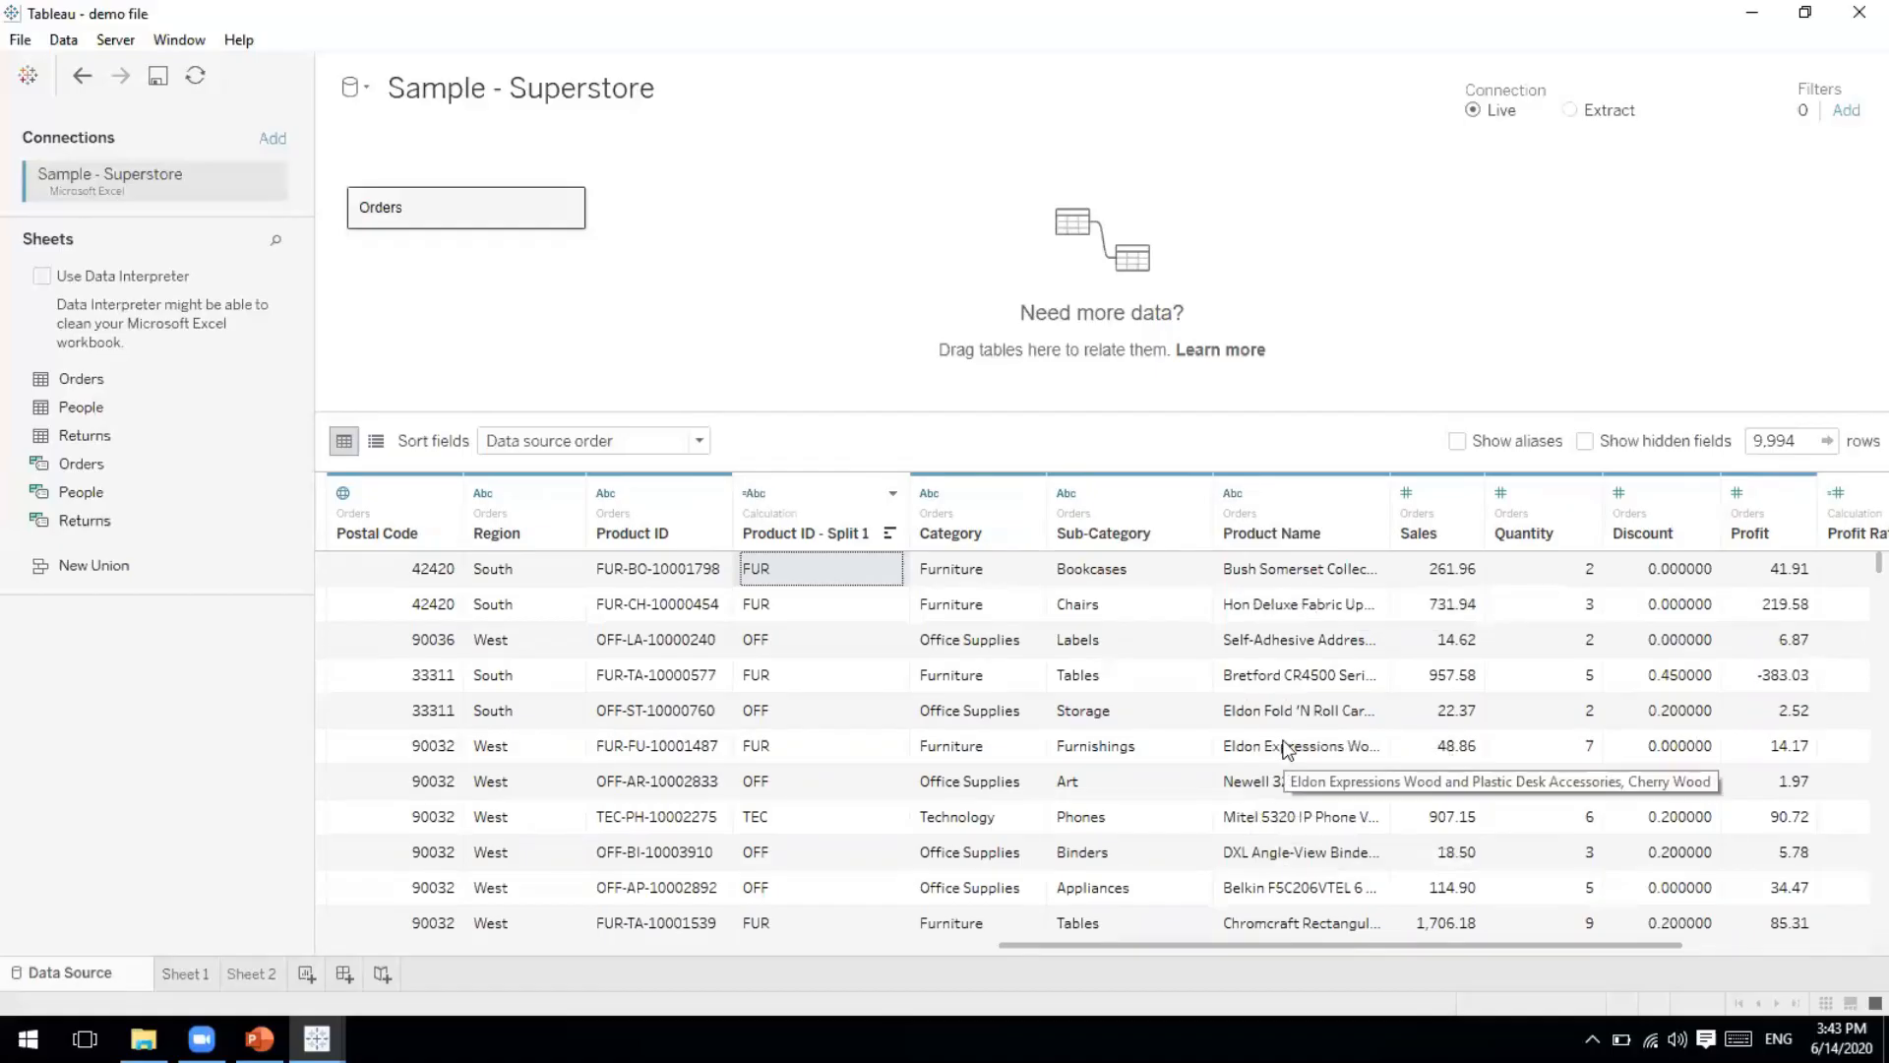
Split the Product Name field automatically and check the values in the first new split column.
click(1275, 573)
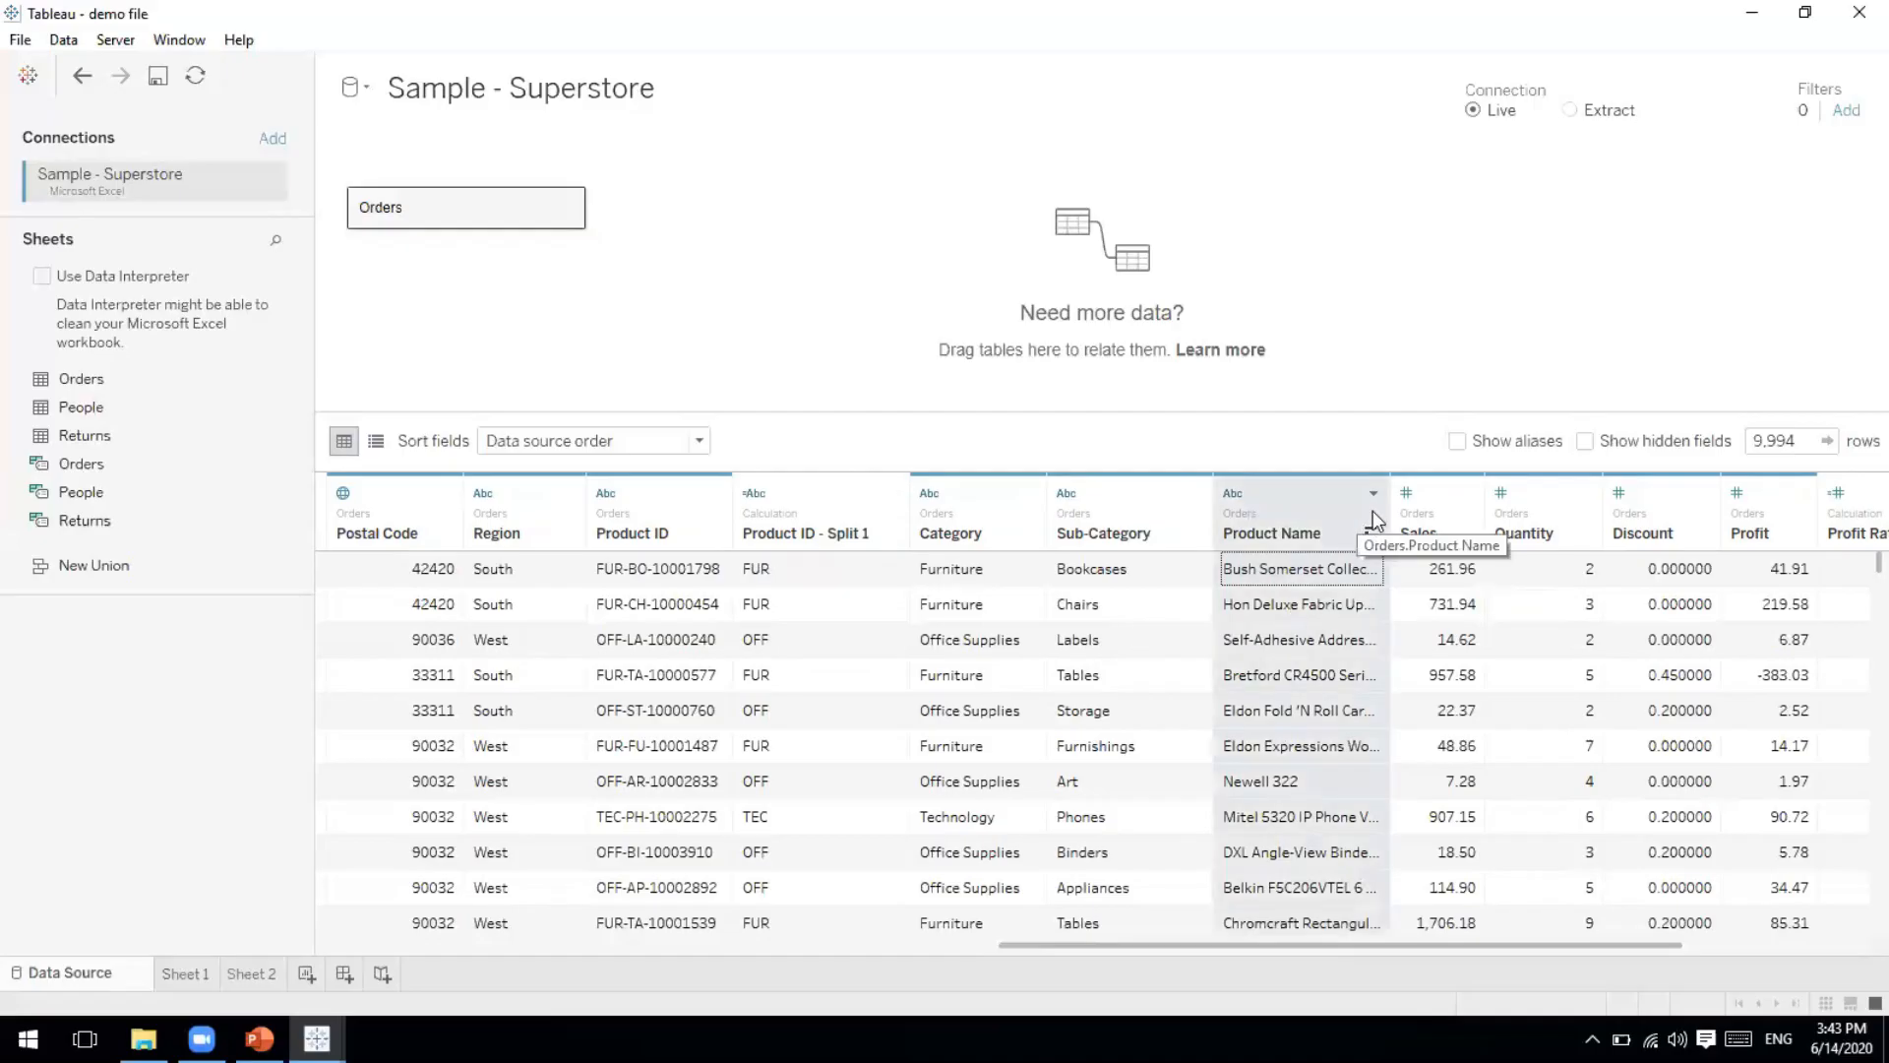
click(1373, 496)
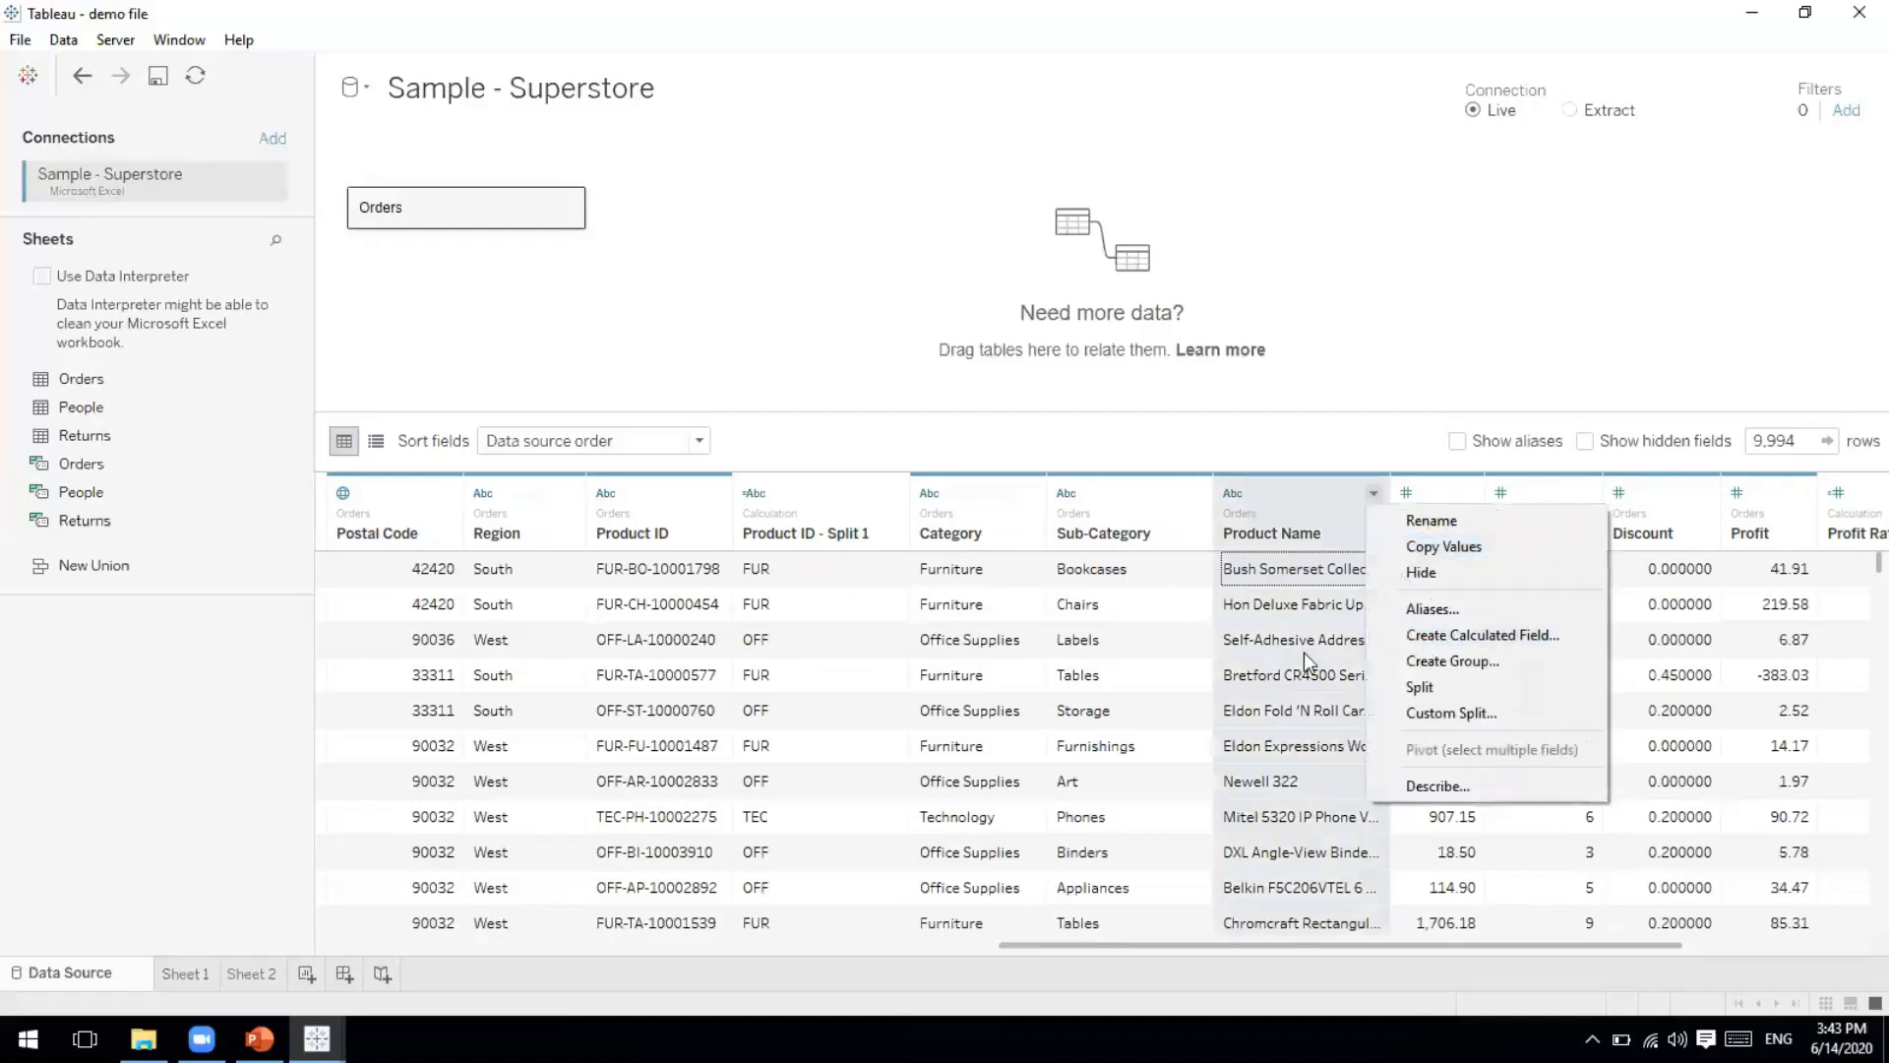
click(1437, 689)
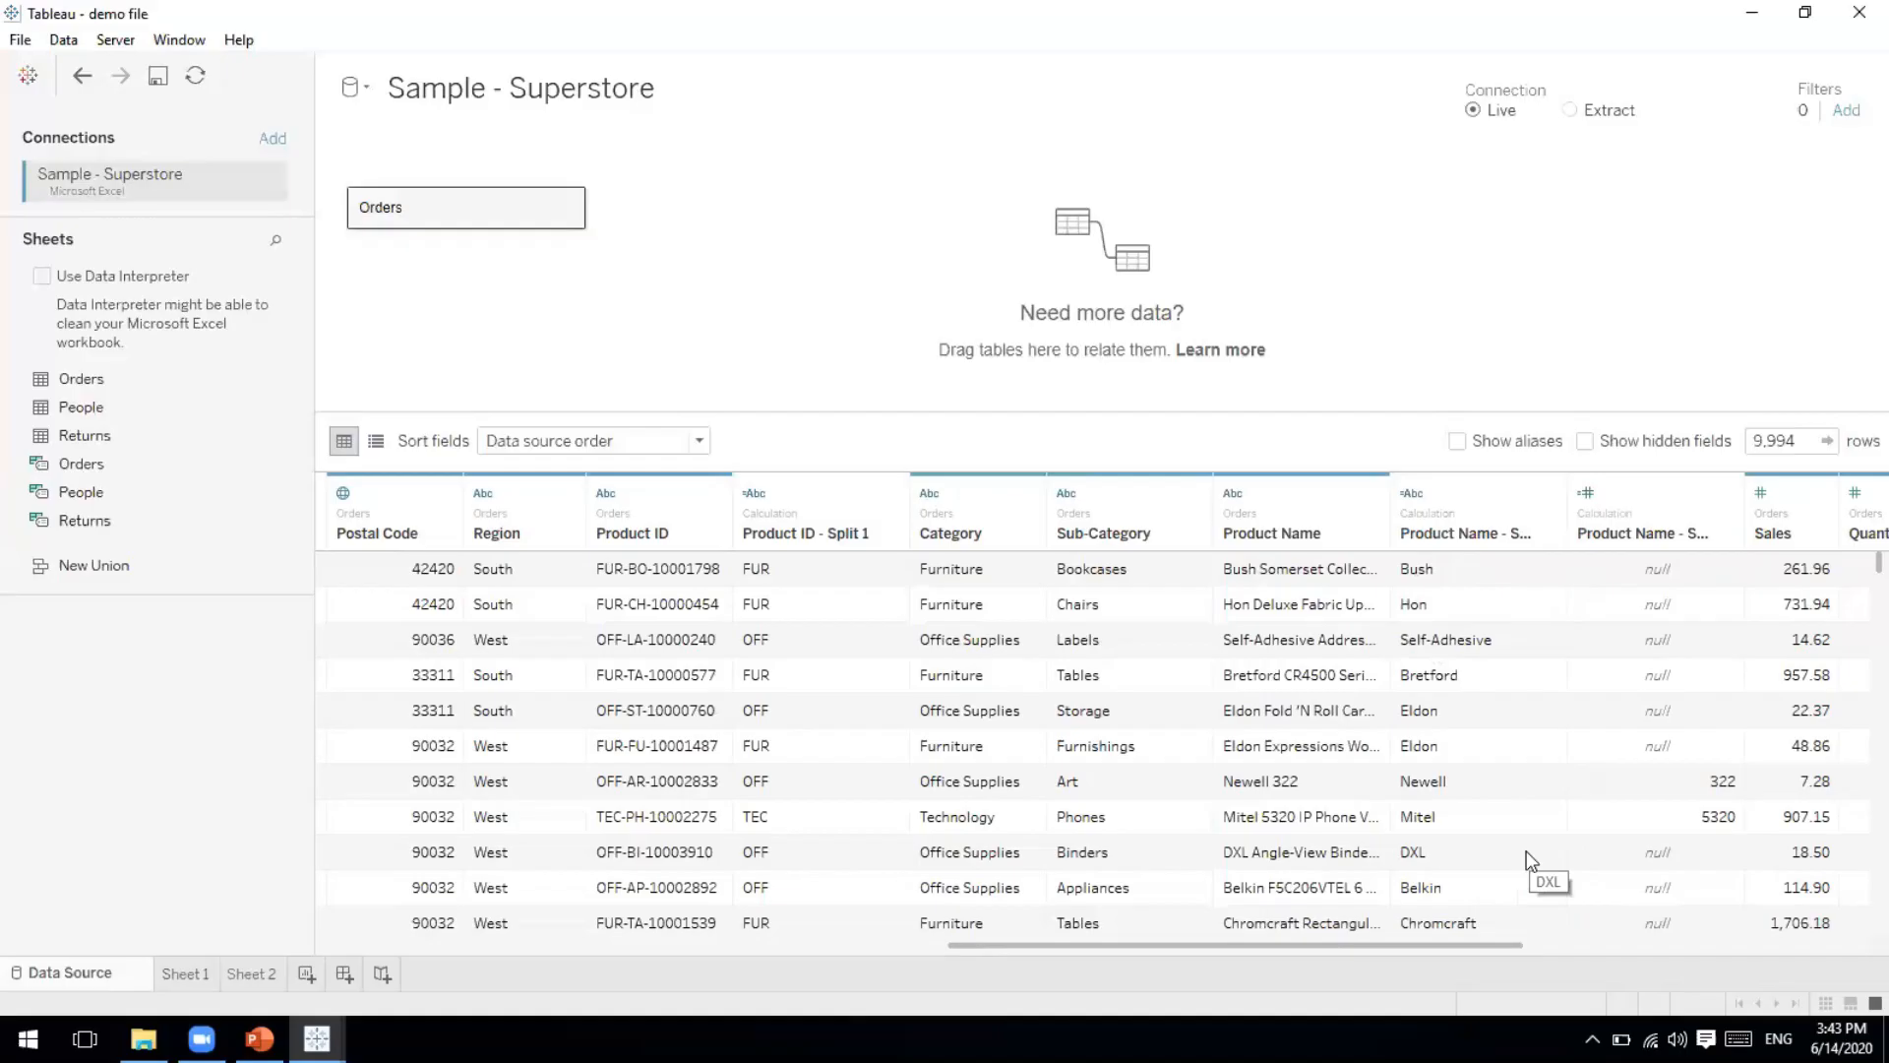
click(1443, 642)
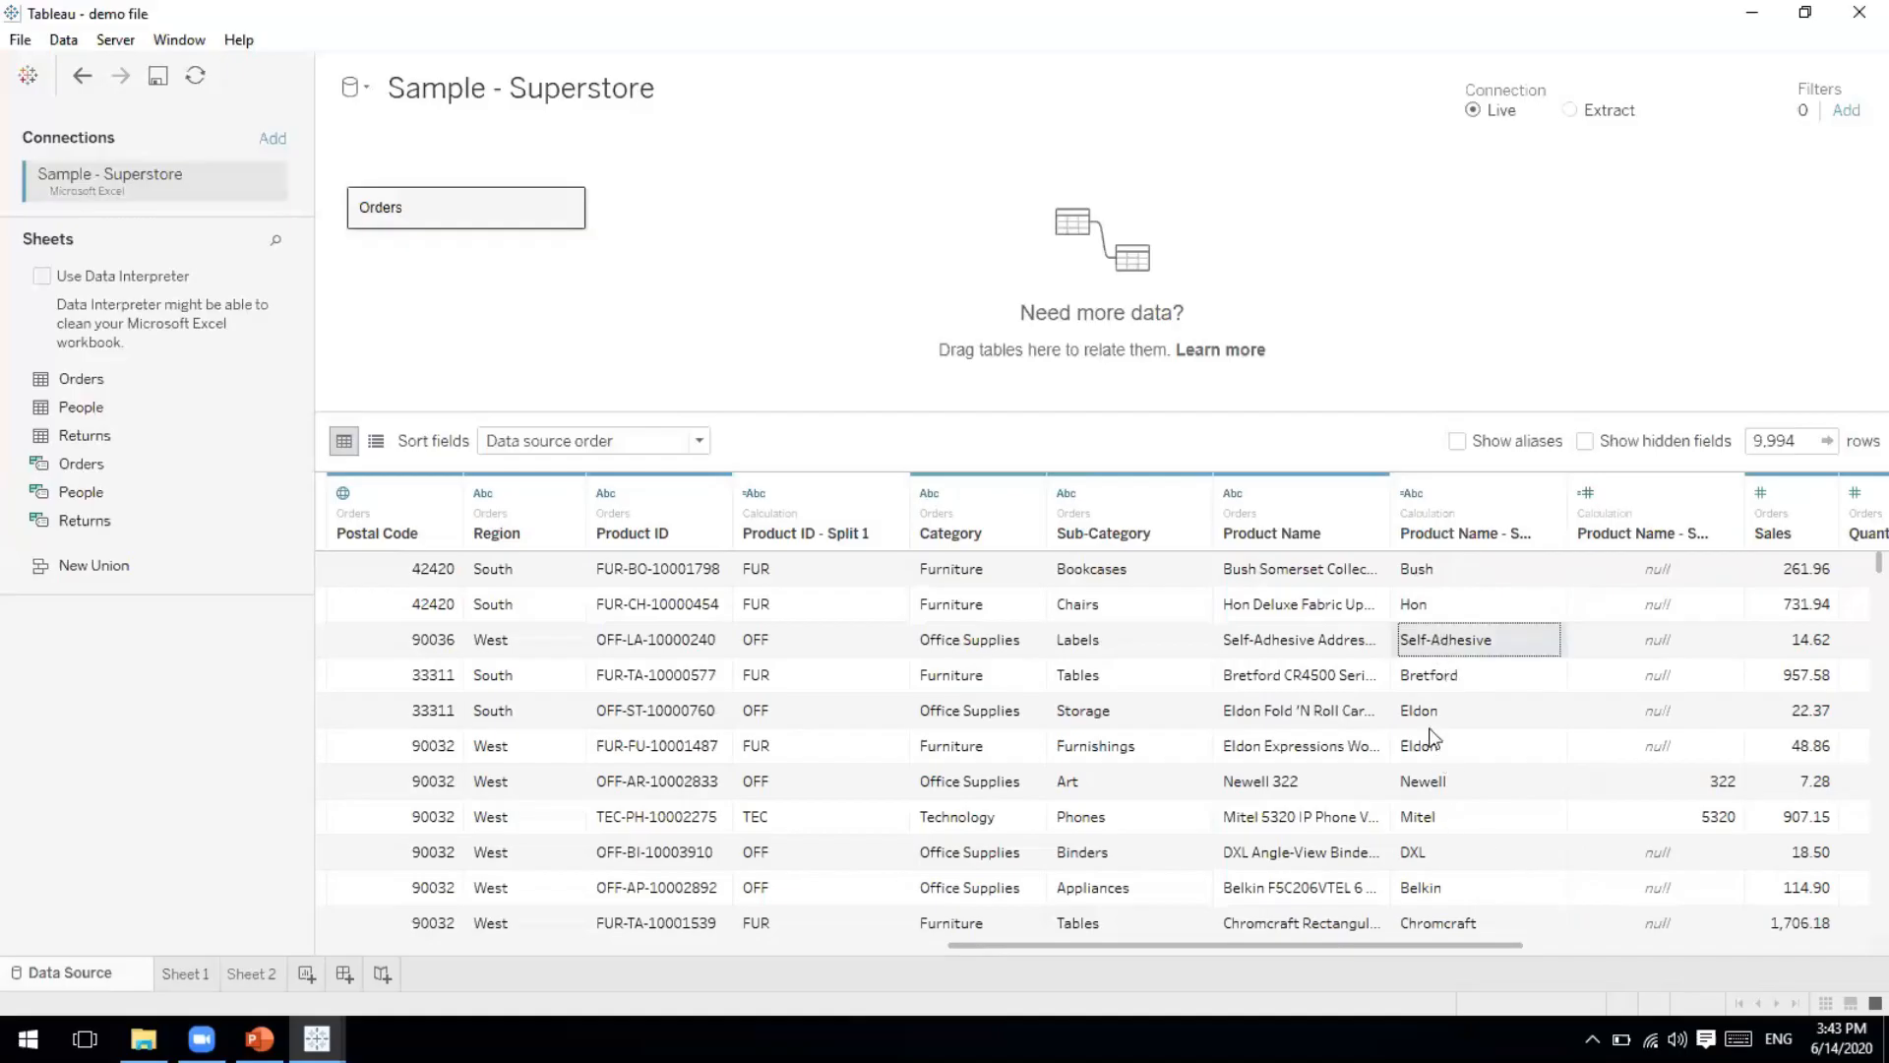
click(1260, 581)
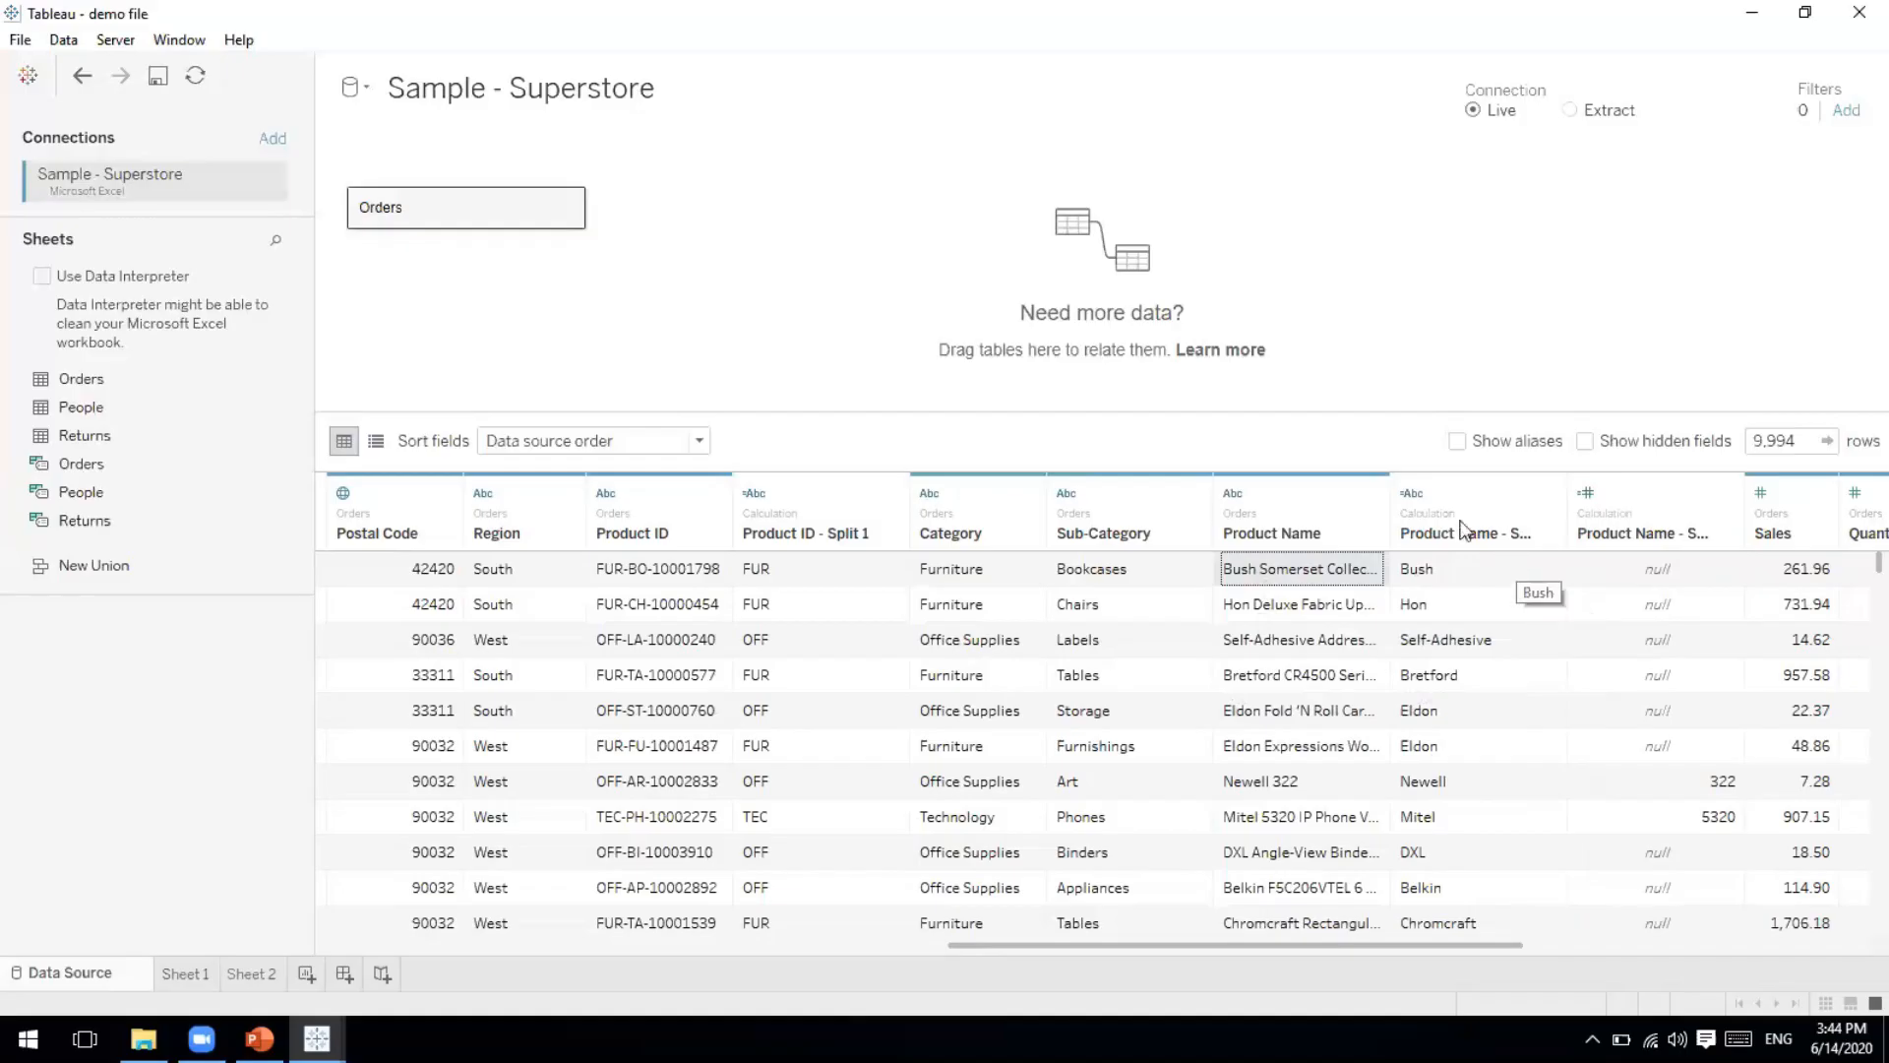
click(1374, 493)
click(1436, 715)
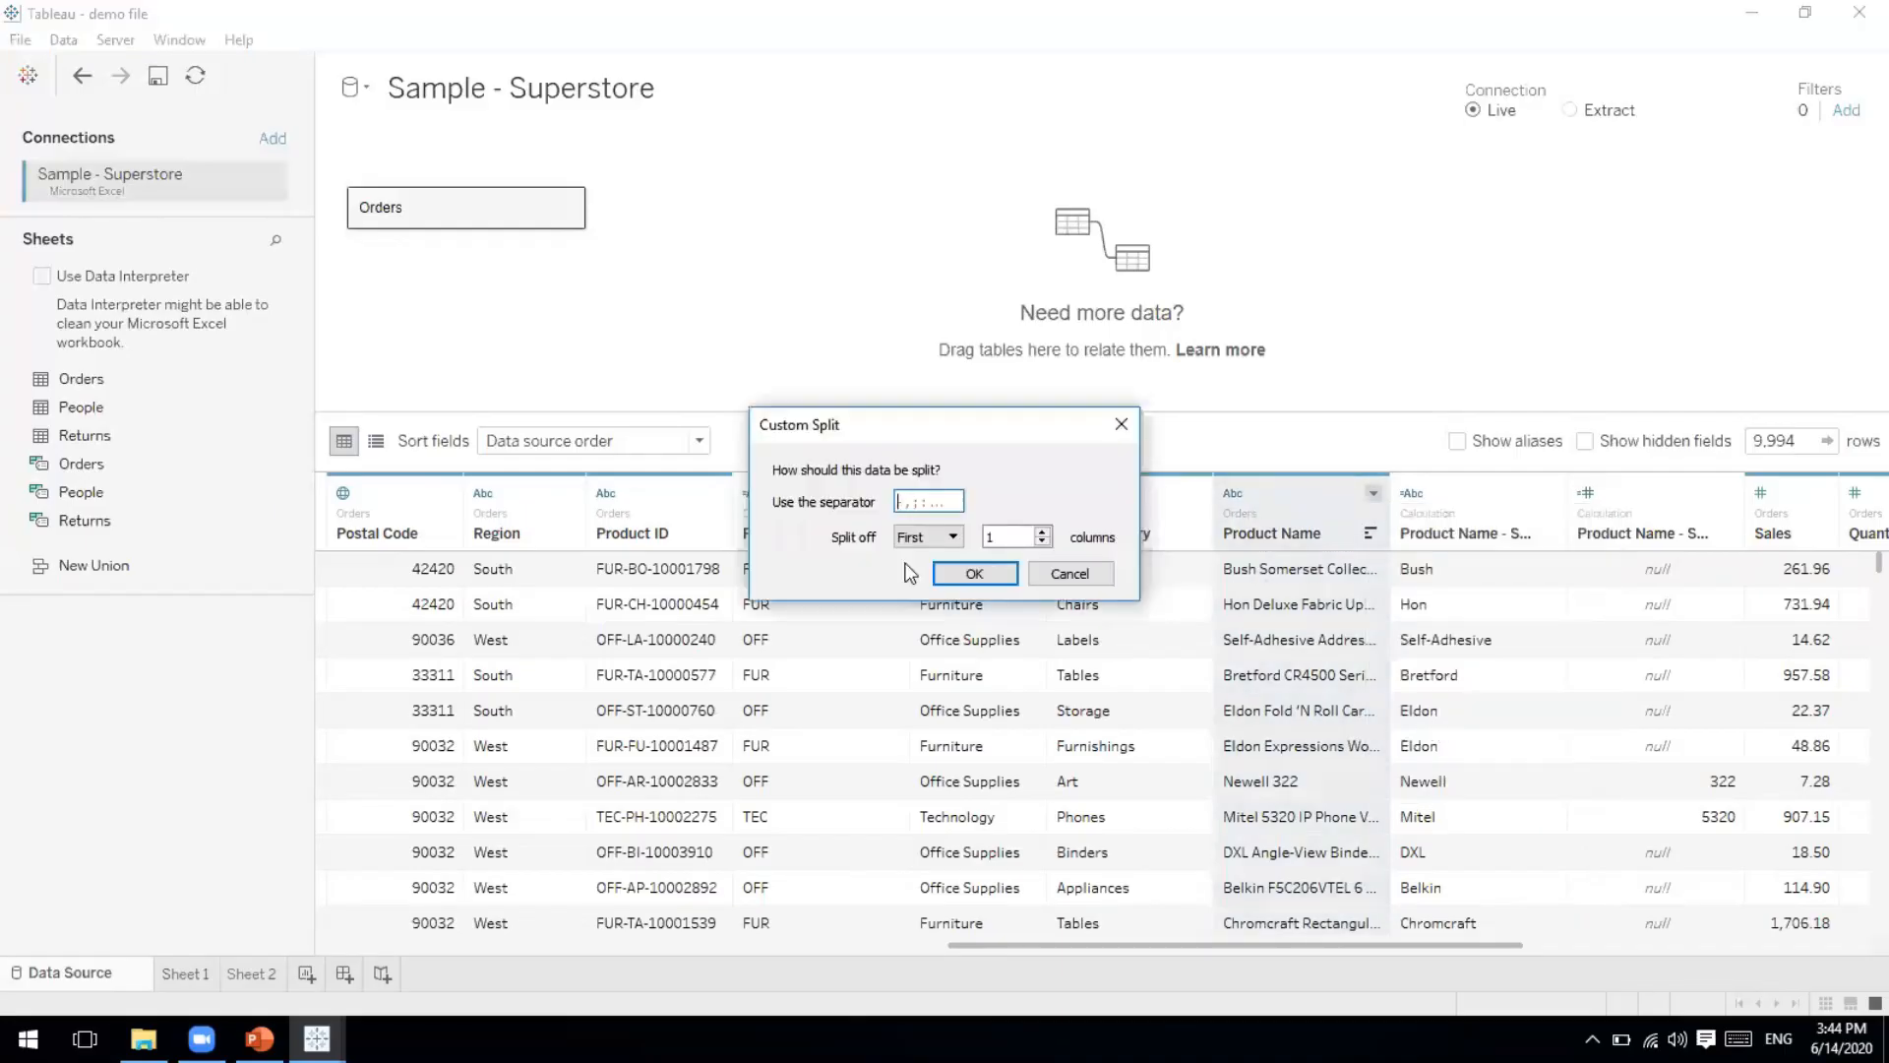
click(1071, 573)
Switch to PowerPoint to check the agenda item following Custom split, and return to the Tableau demo file workbook.
click(259, 1038)
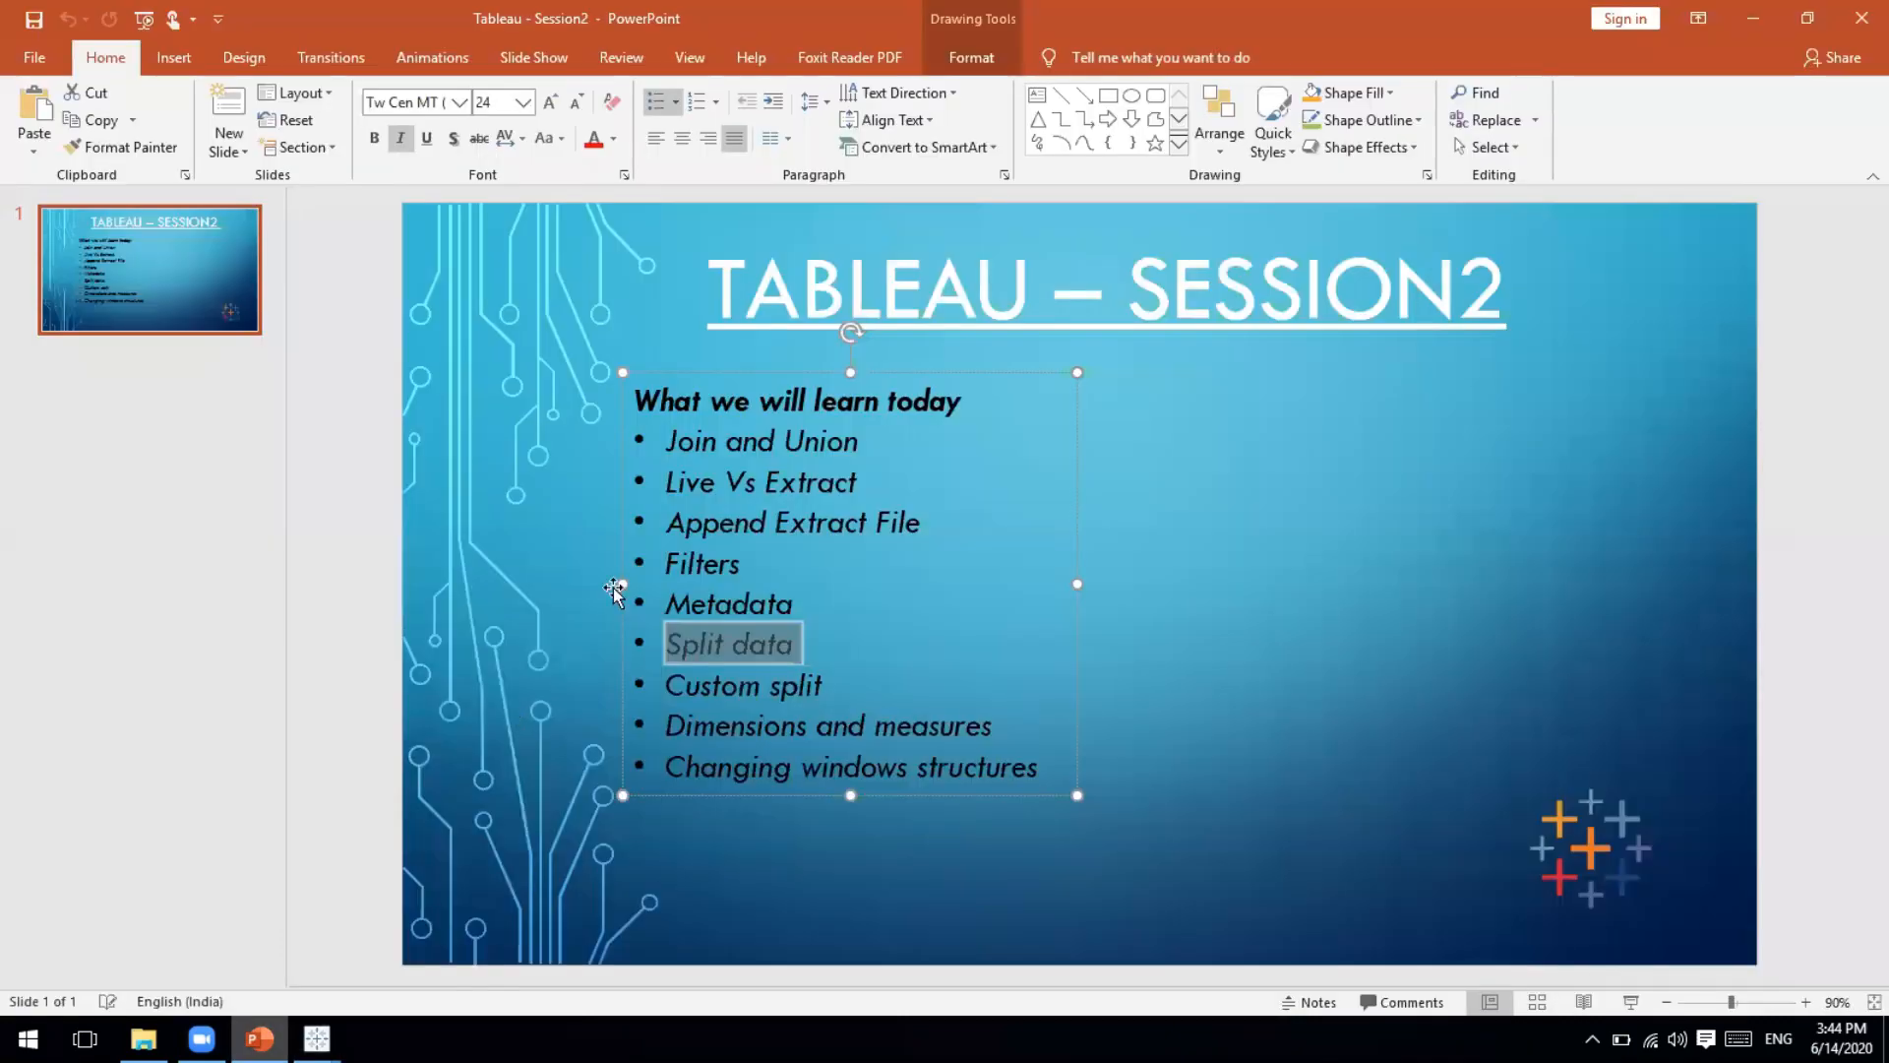
click(723, 736)
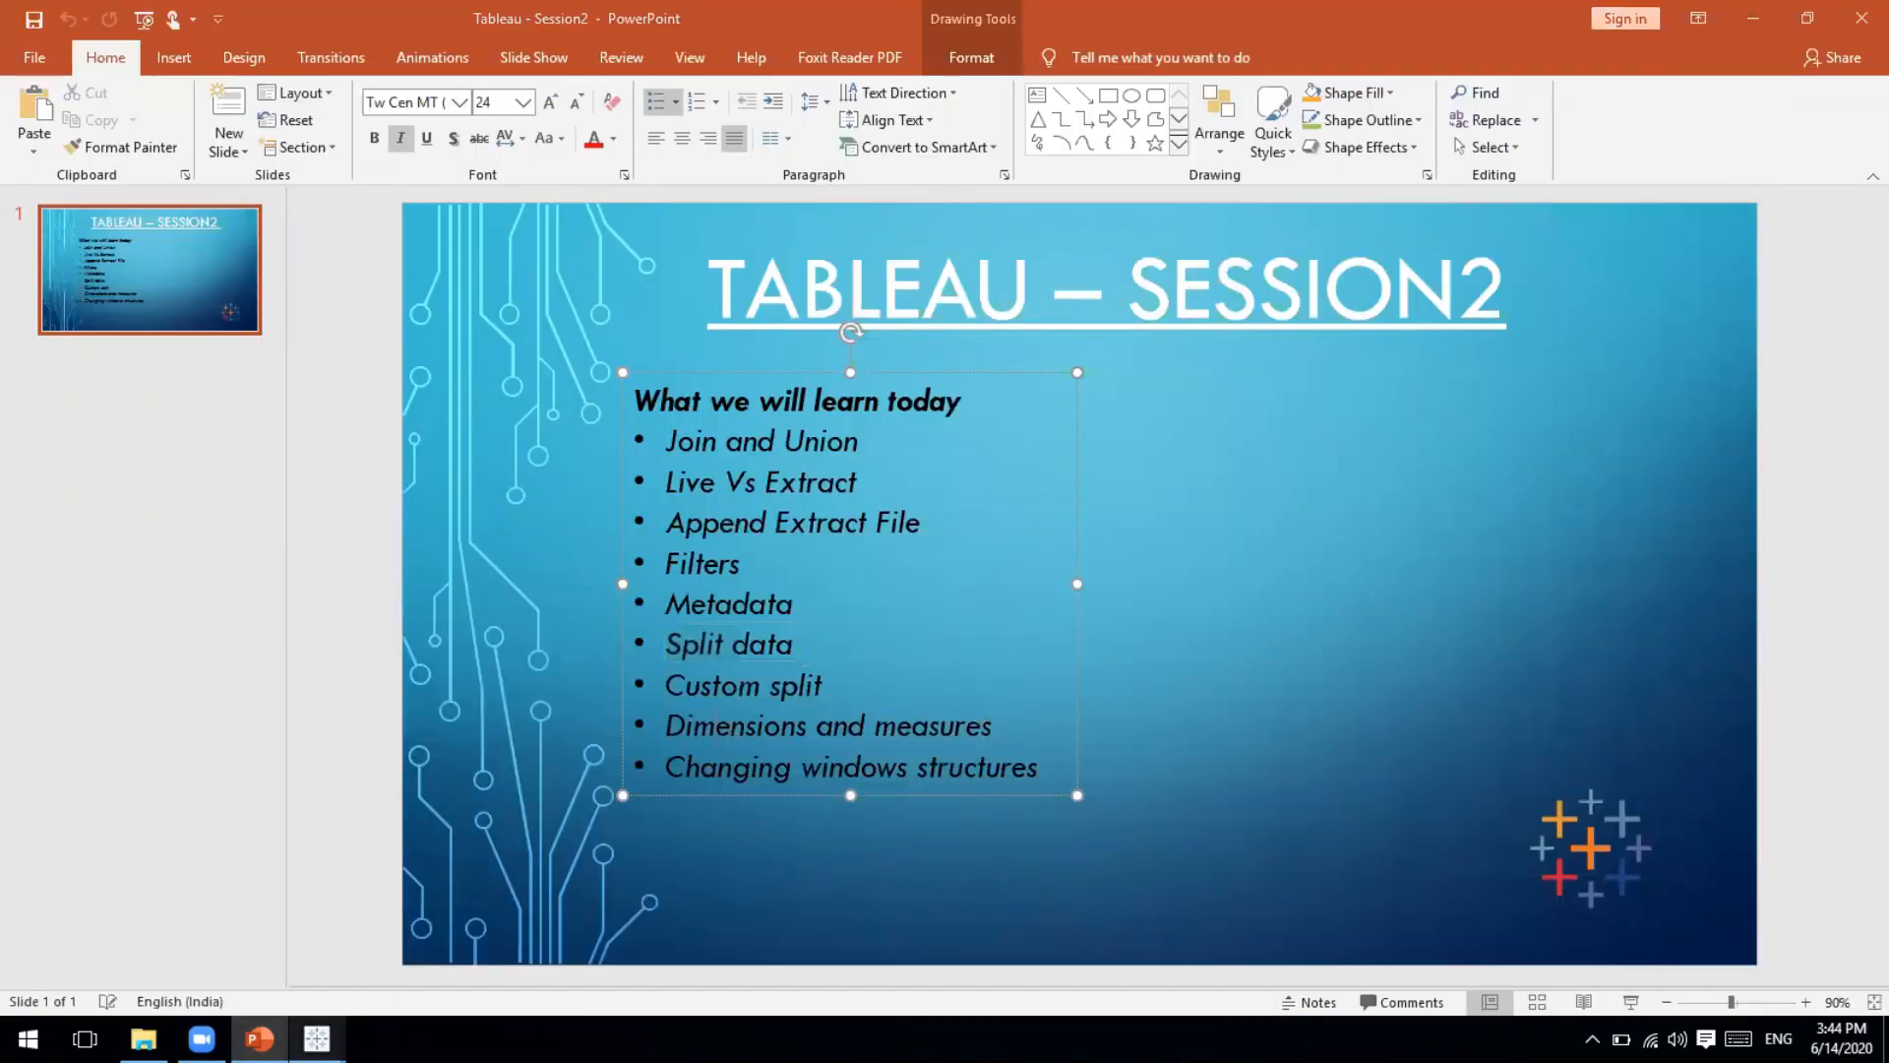
mouse_move(317, 1036)
click(649, 945)
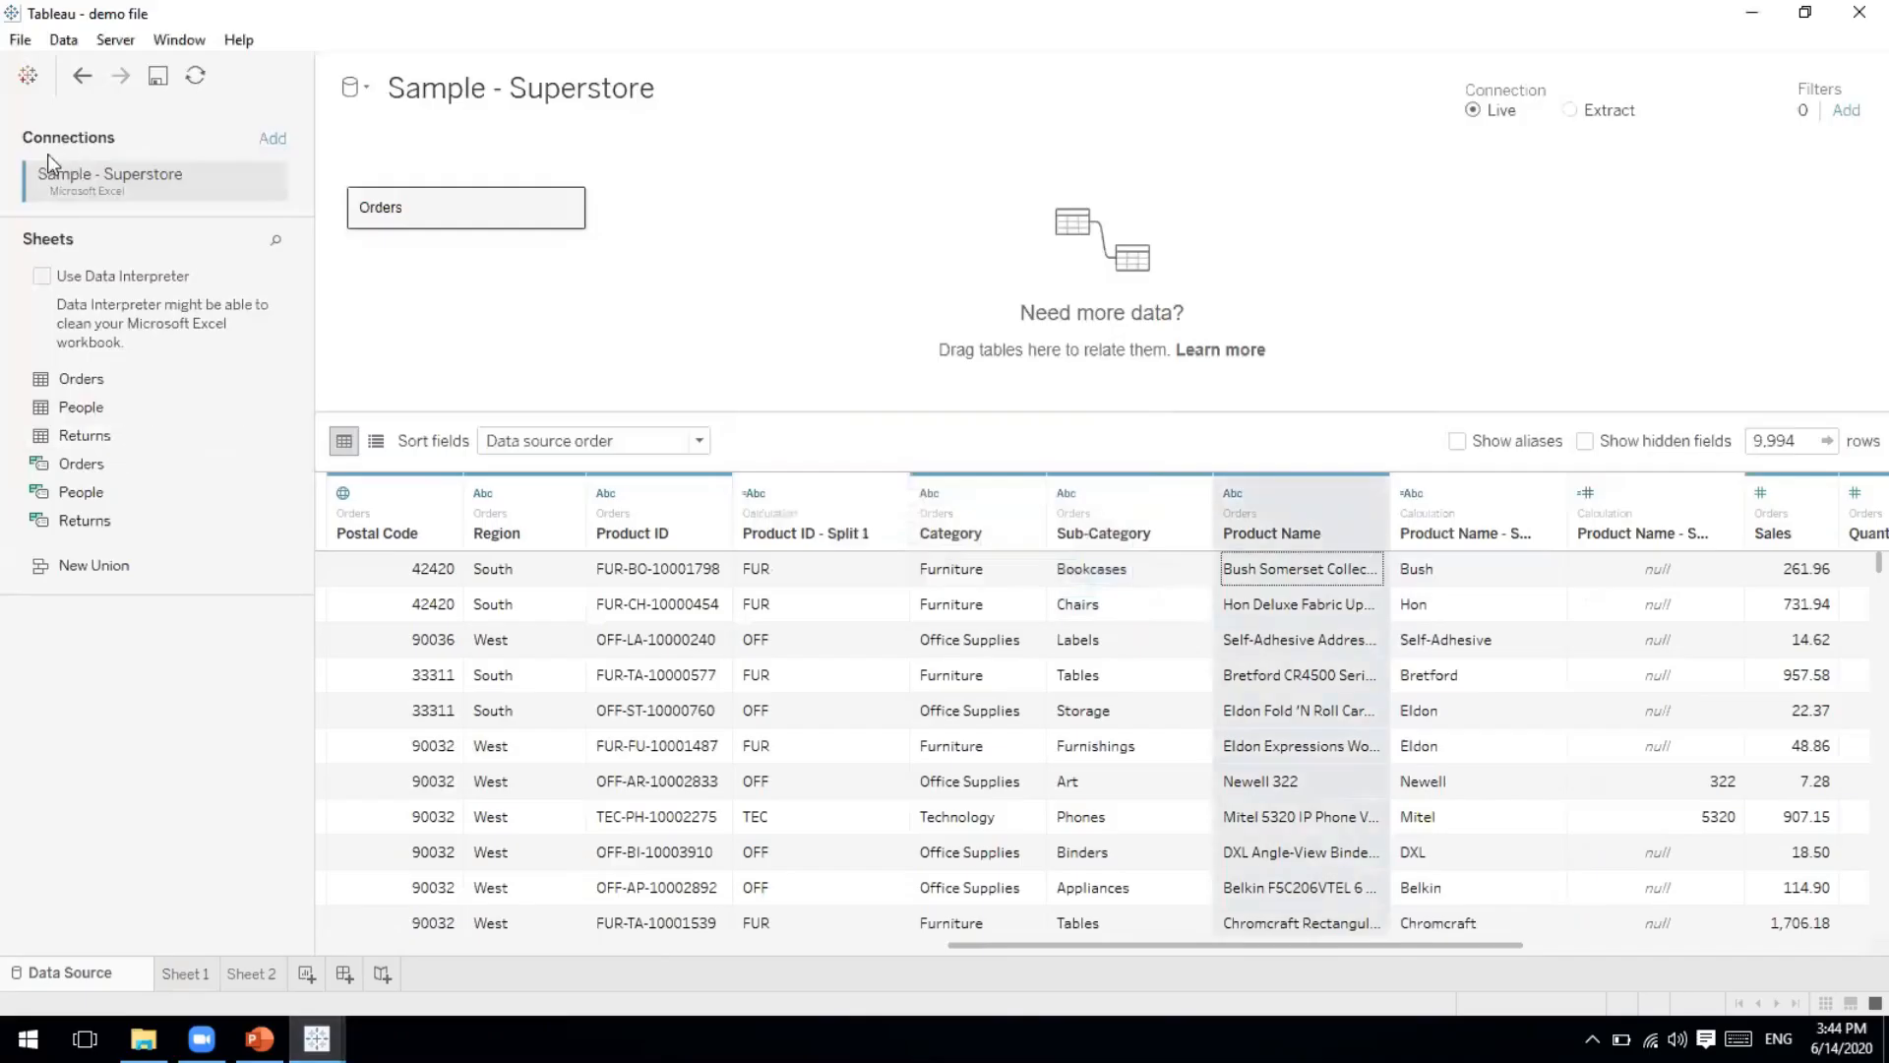
Open Sheet 1 and collapse the Customer folder, the Order folder and the Location hierarchy in the field list.
click(177, 987)
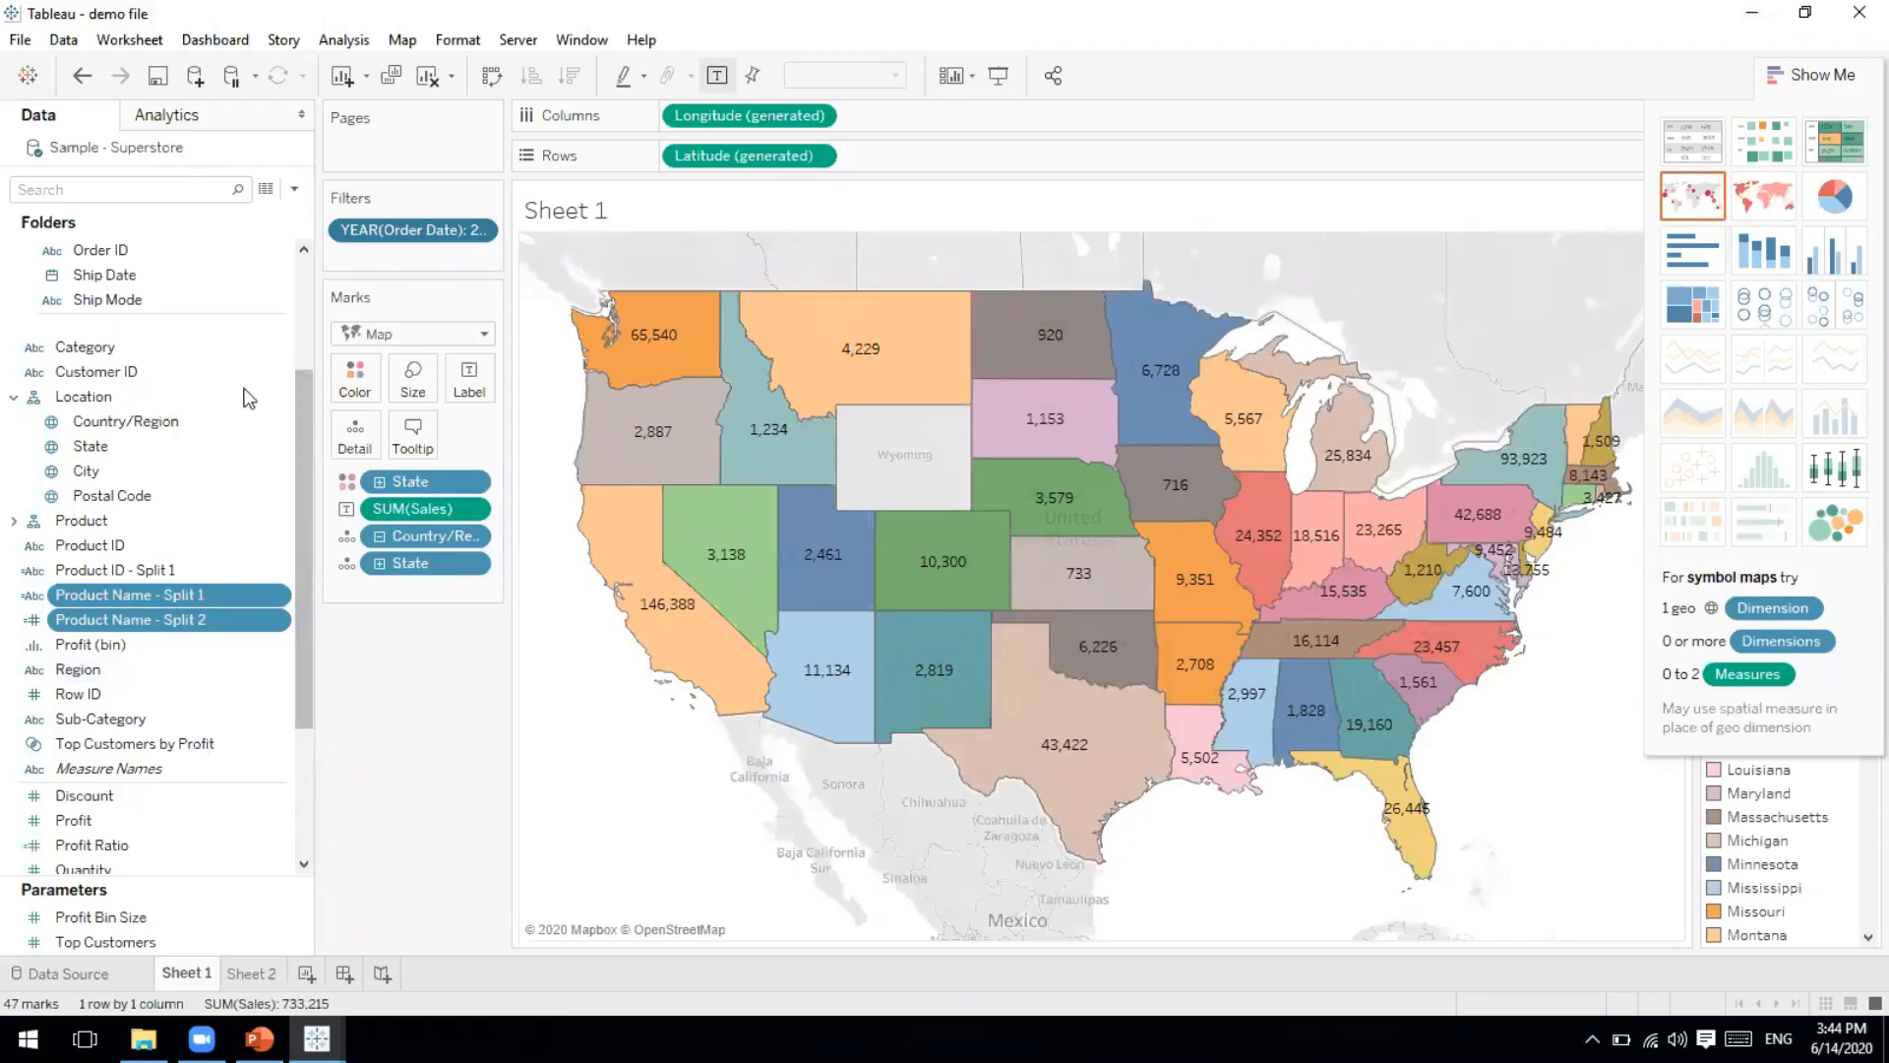
scroll(313, 307, up, 2)
scroll(313, 307, up, 1)
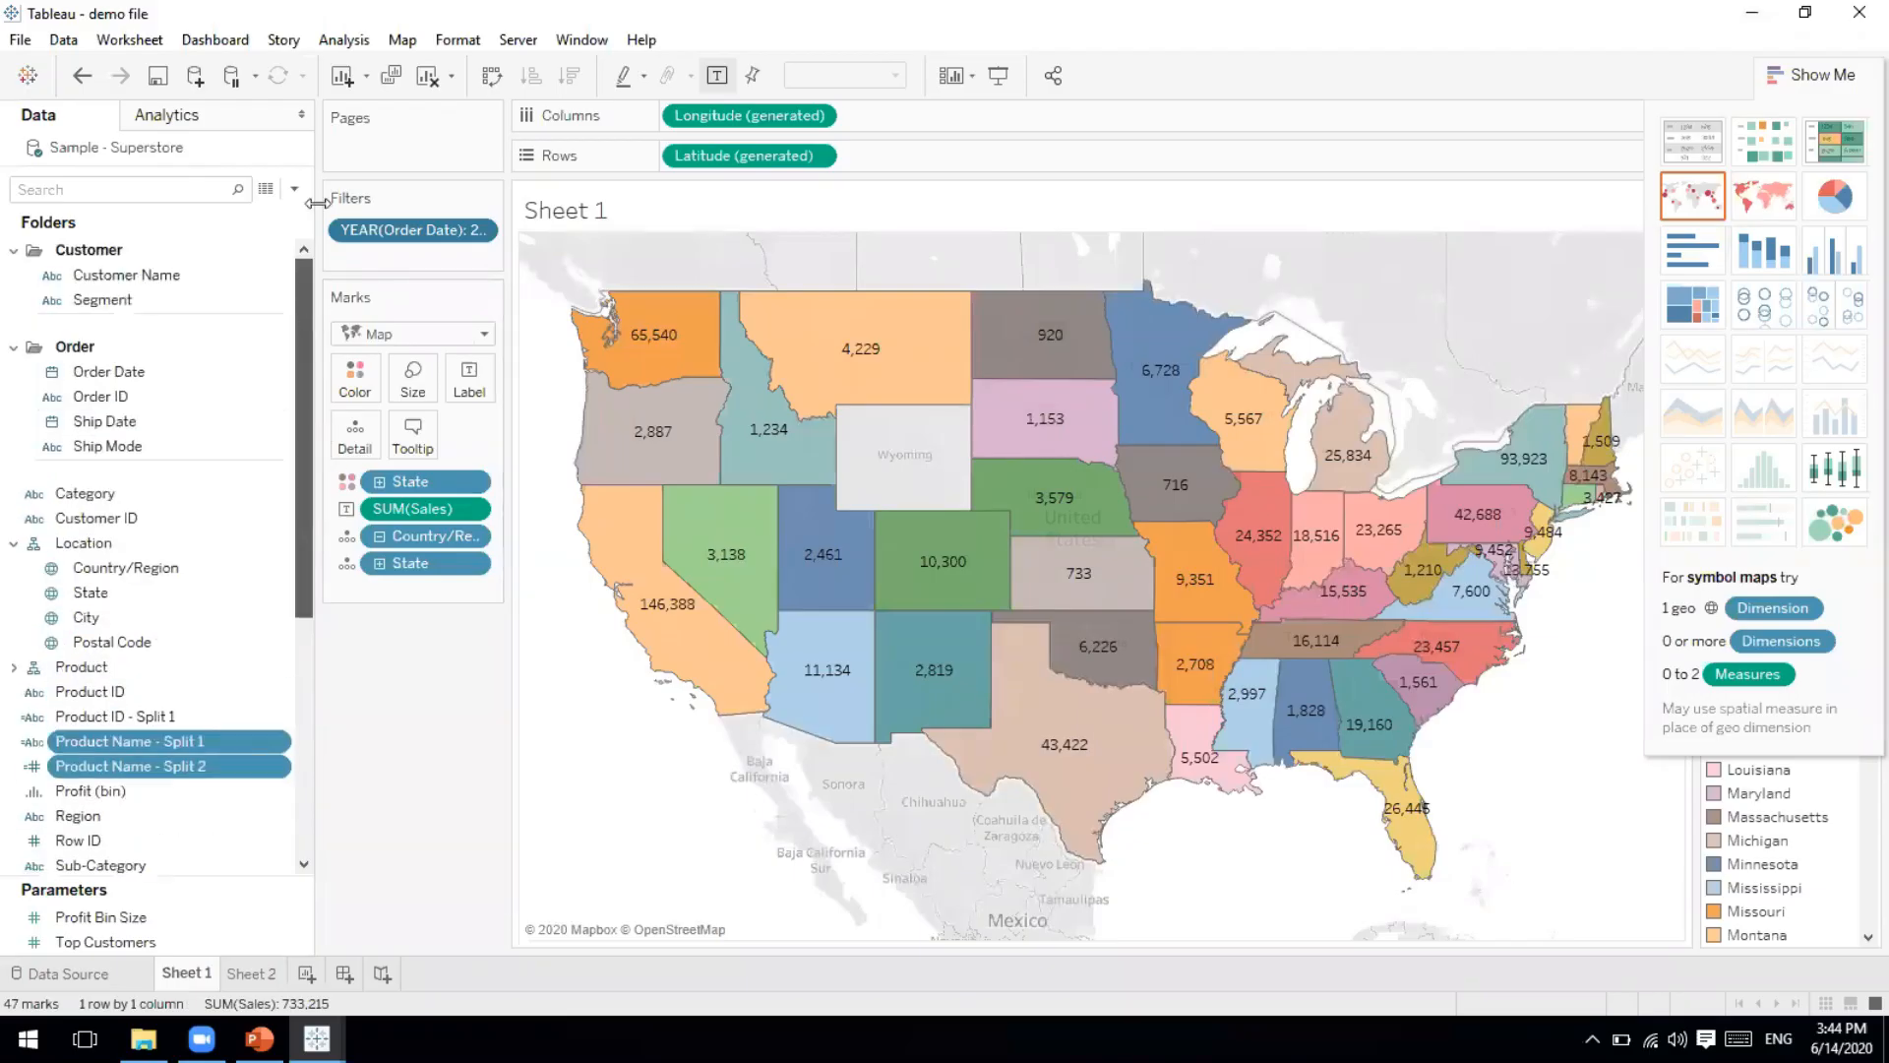
click(13, 252)
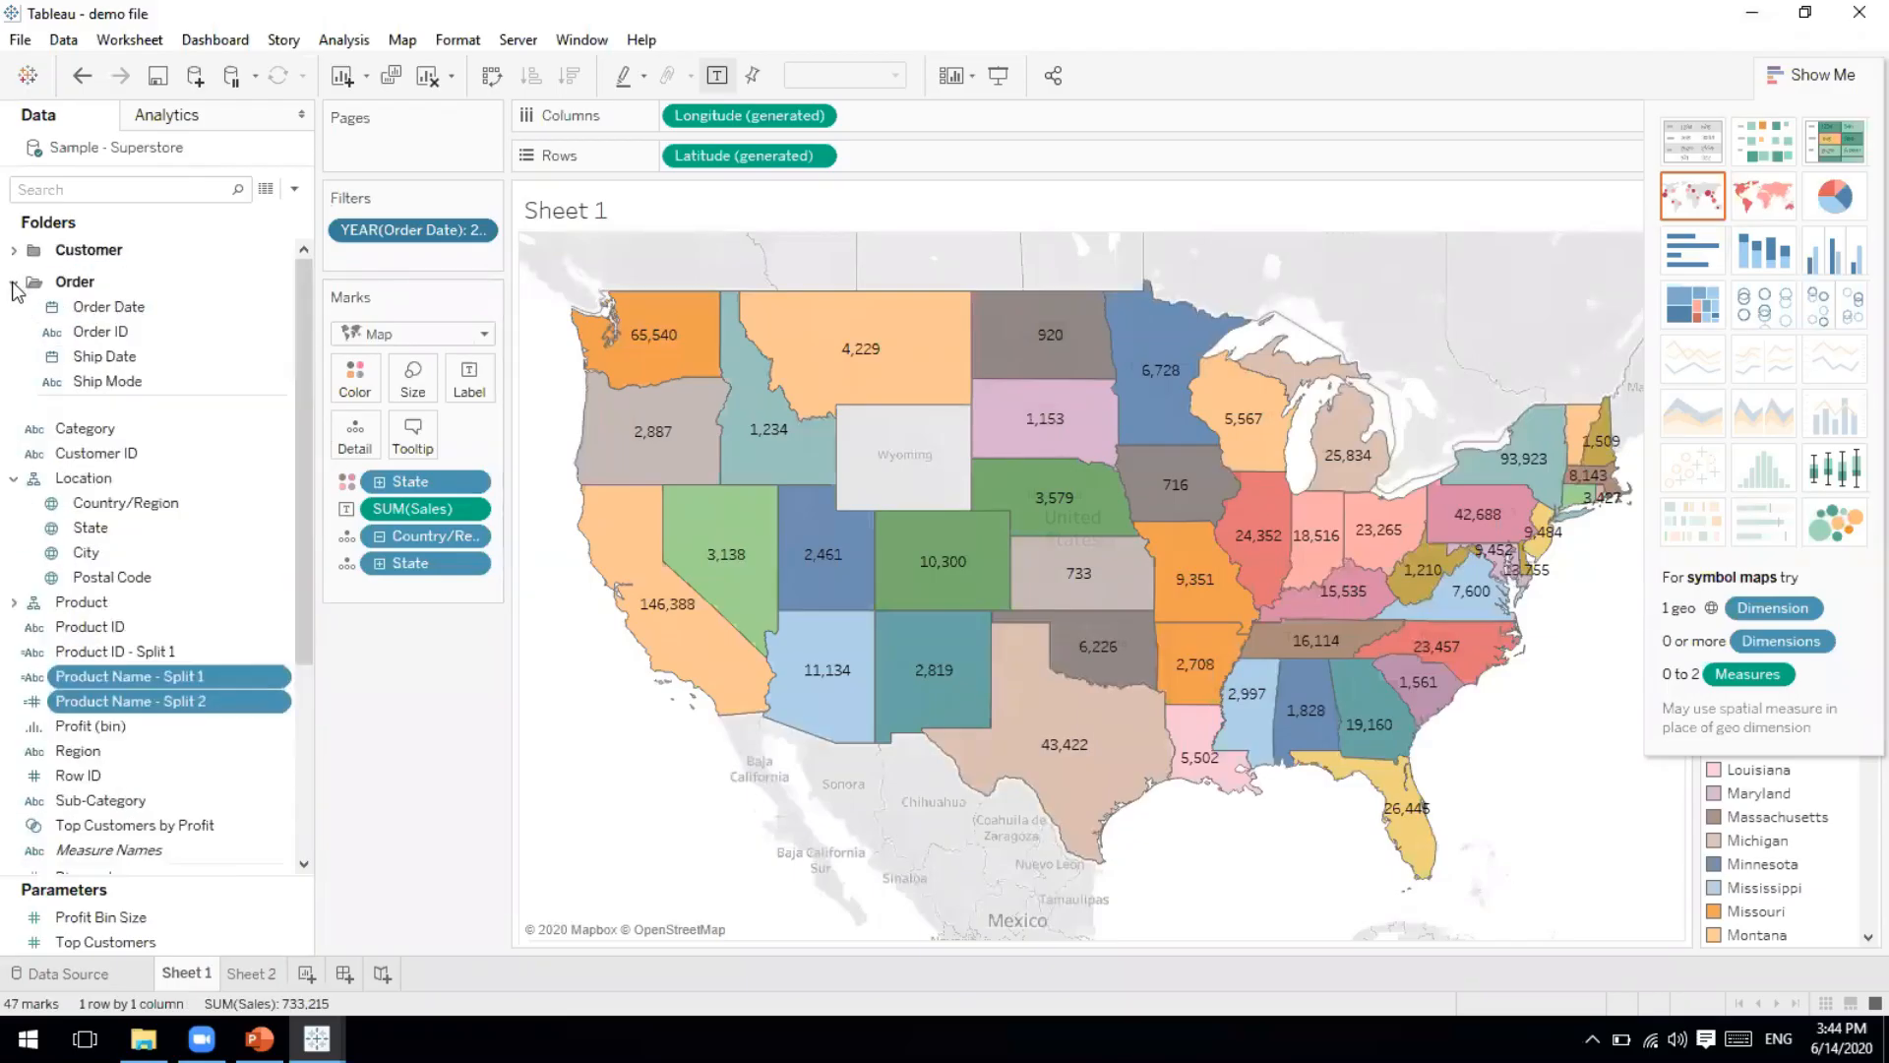
click(14, 282)
click(14, 364)
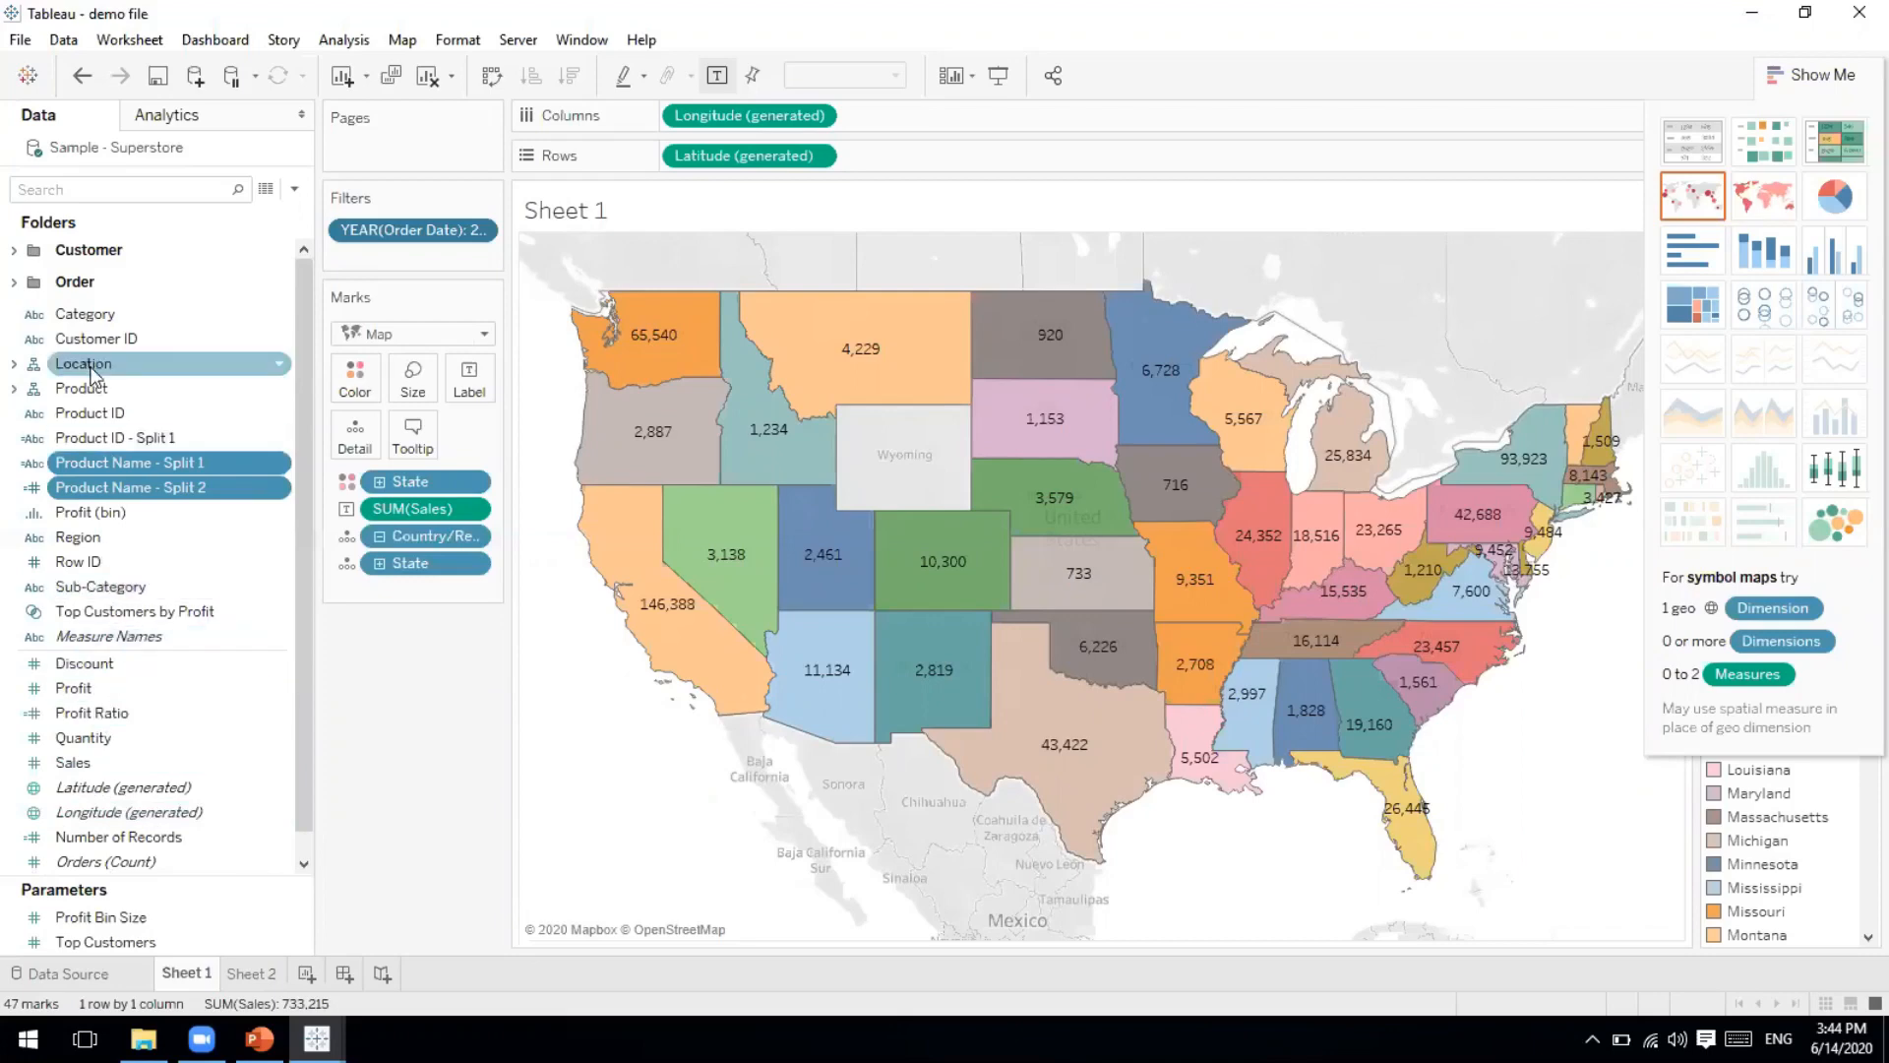
Check the agenda slide in PowerPoint, and back in Tableau examine the fields inside the Customer and Order folders.
key(alt+Tab)
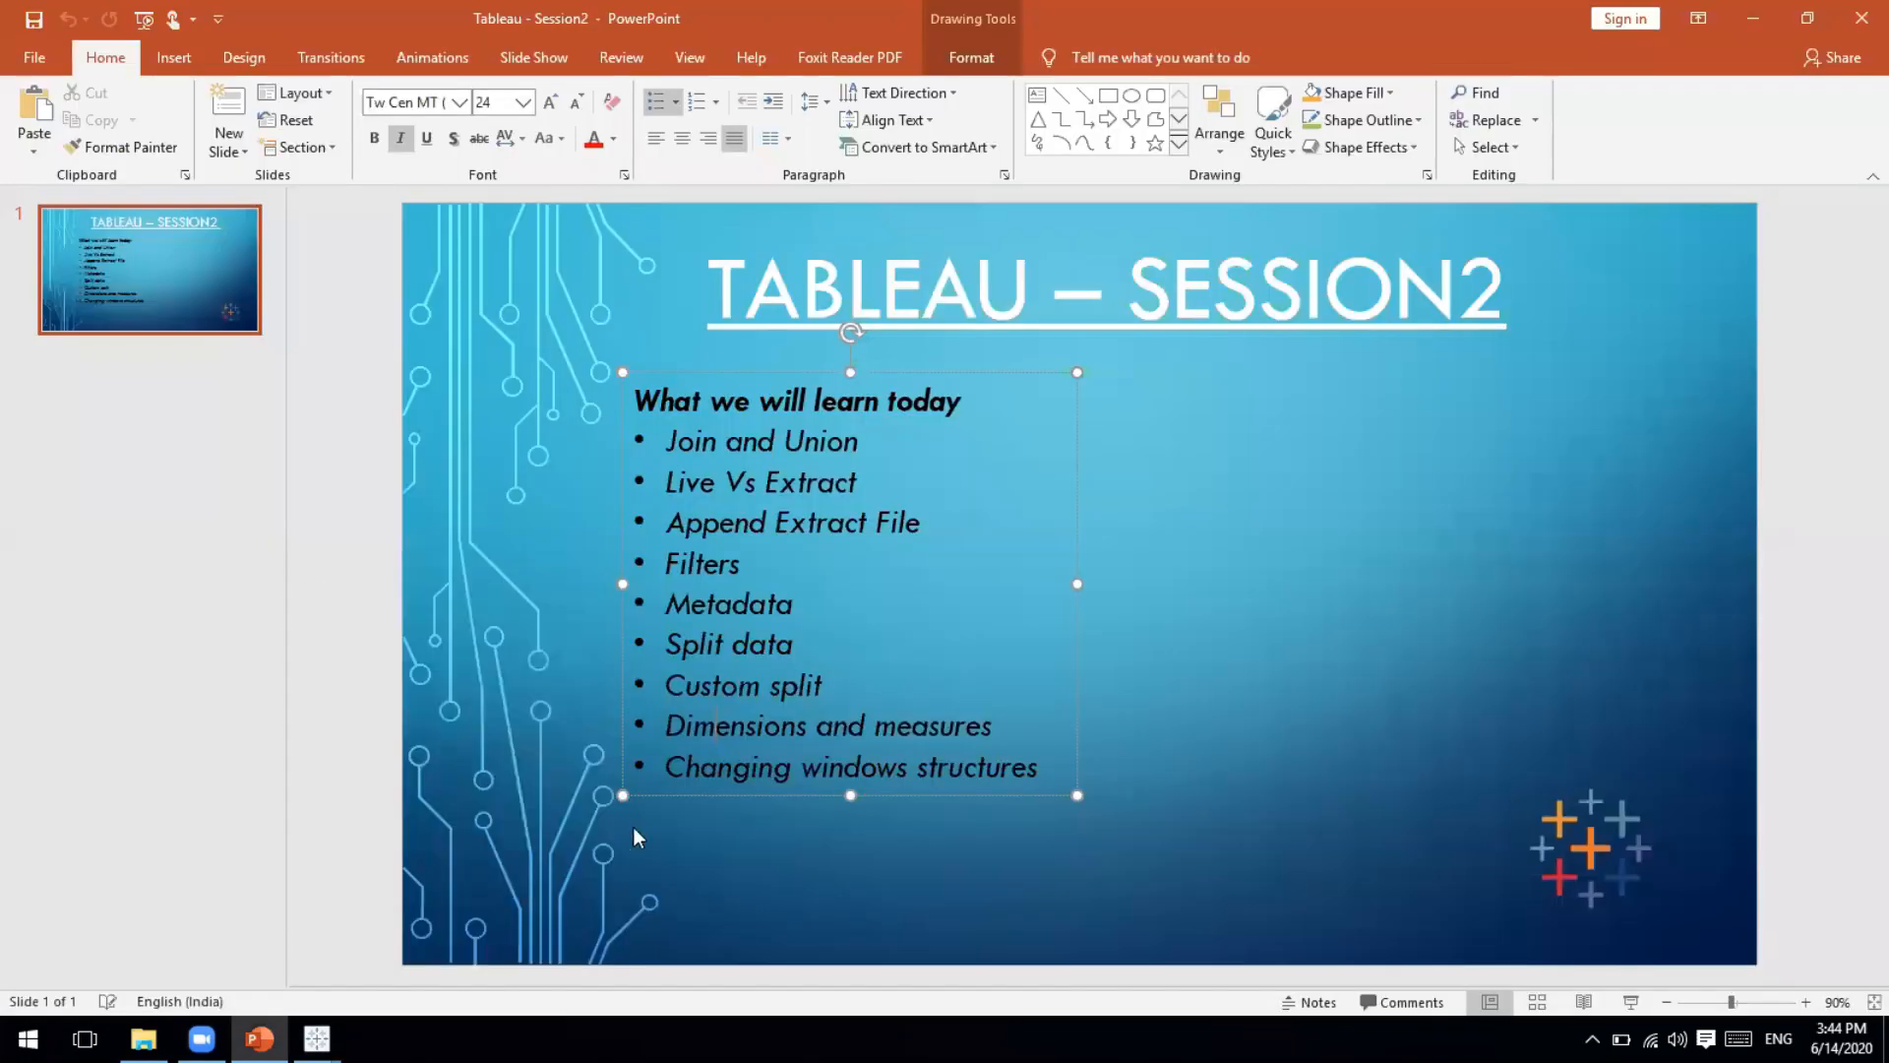
key(alt+Tab)
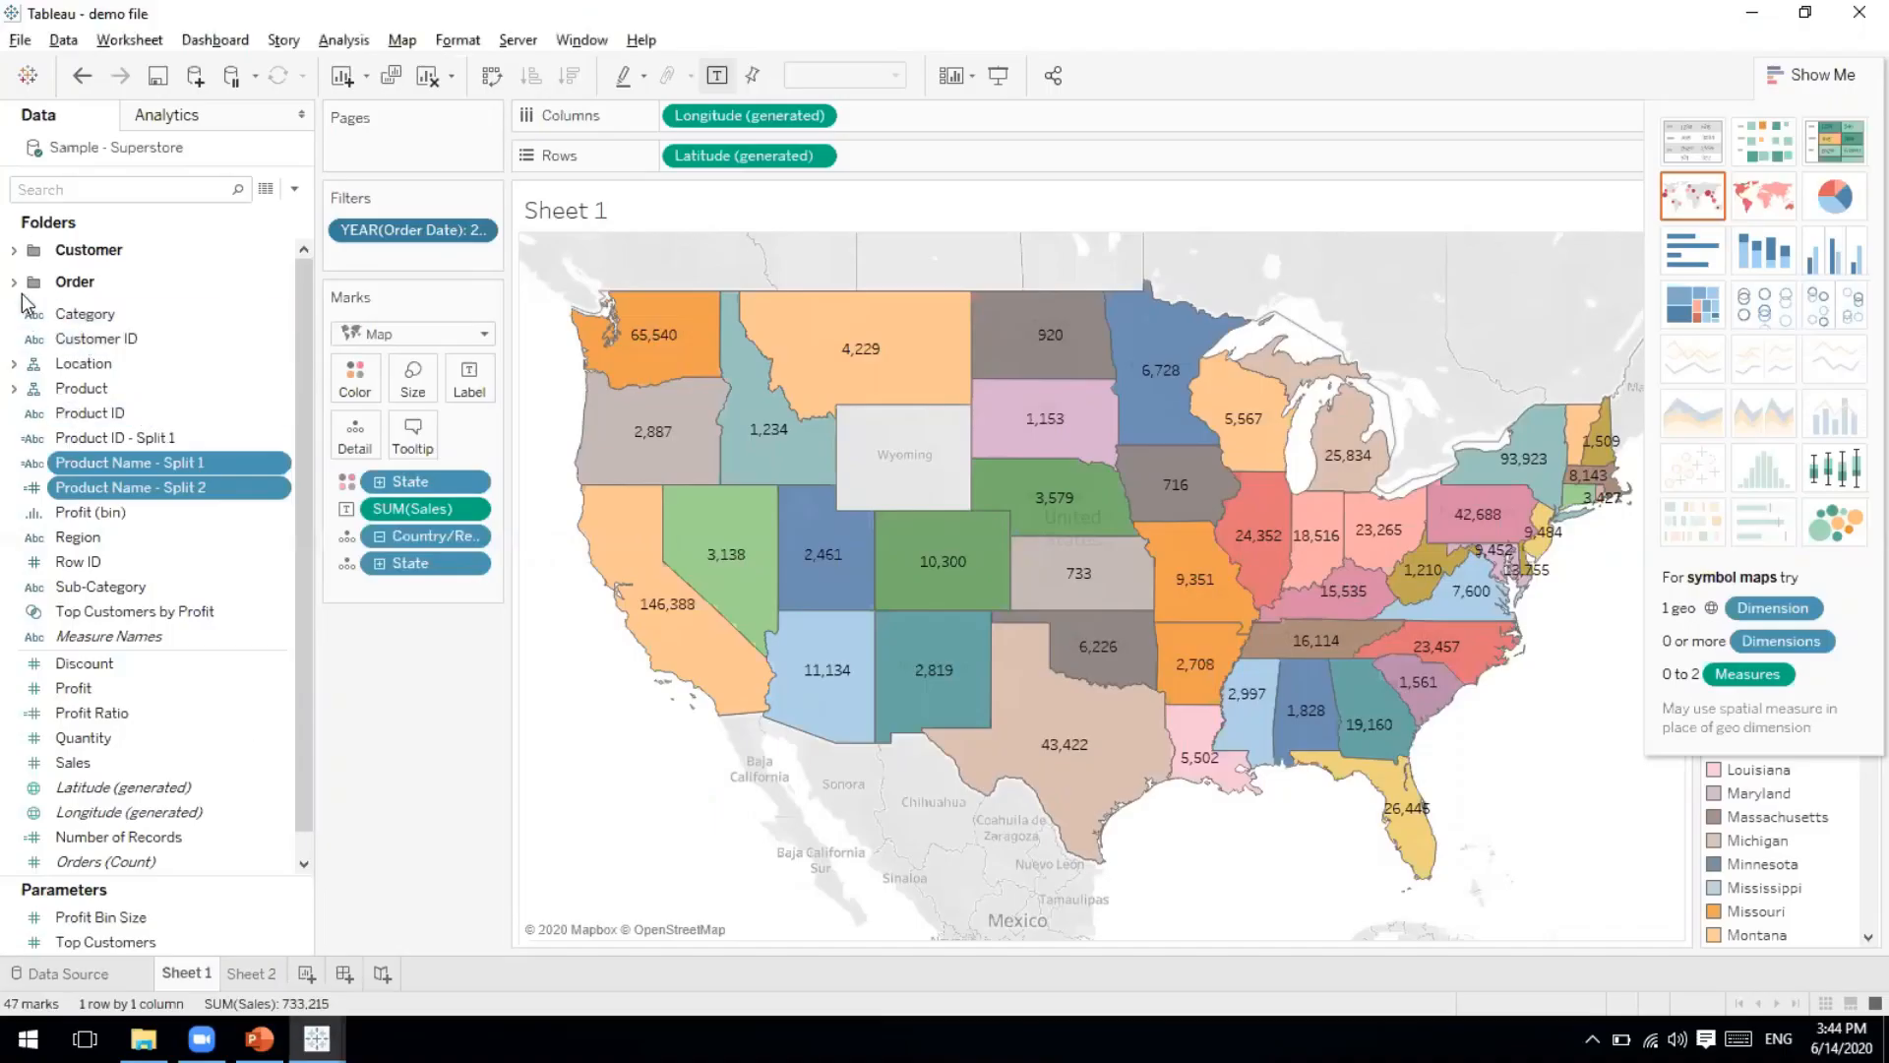
click(20, 255)
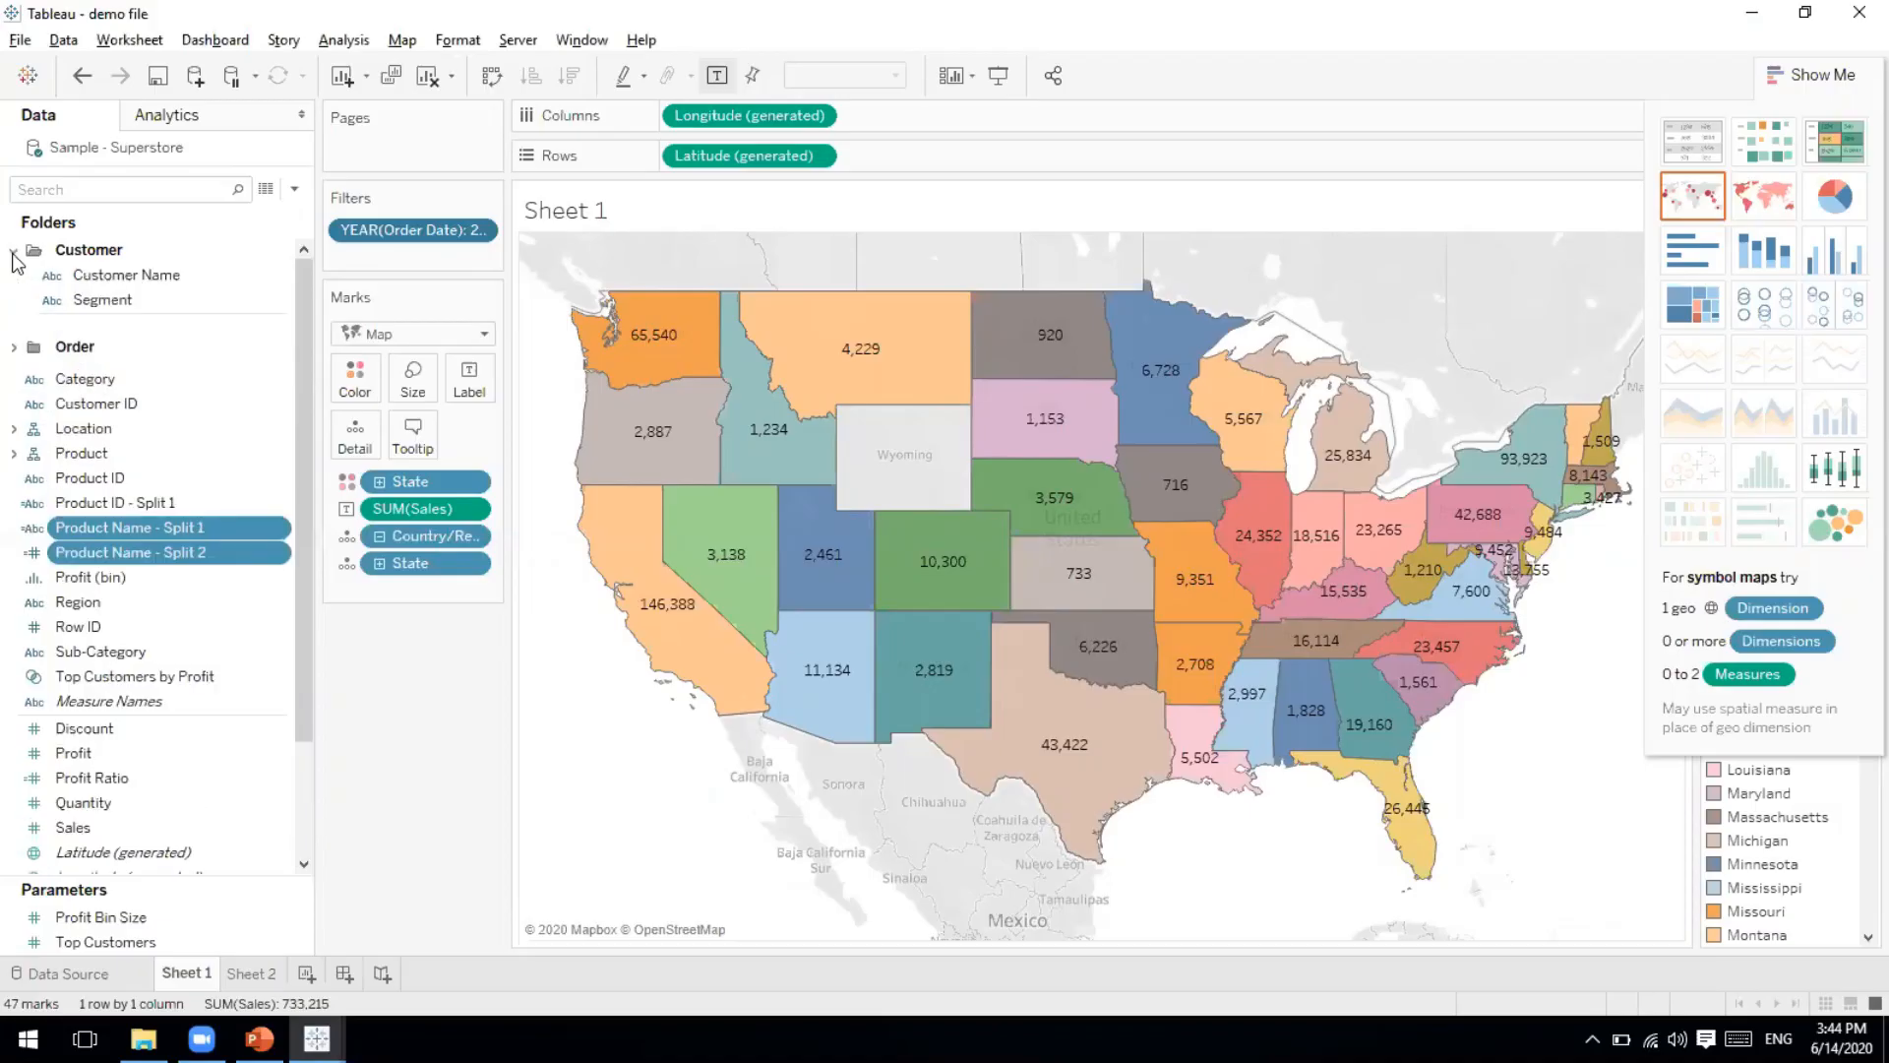
click(20, 257)
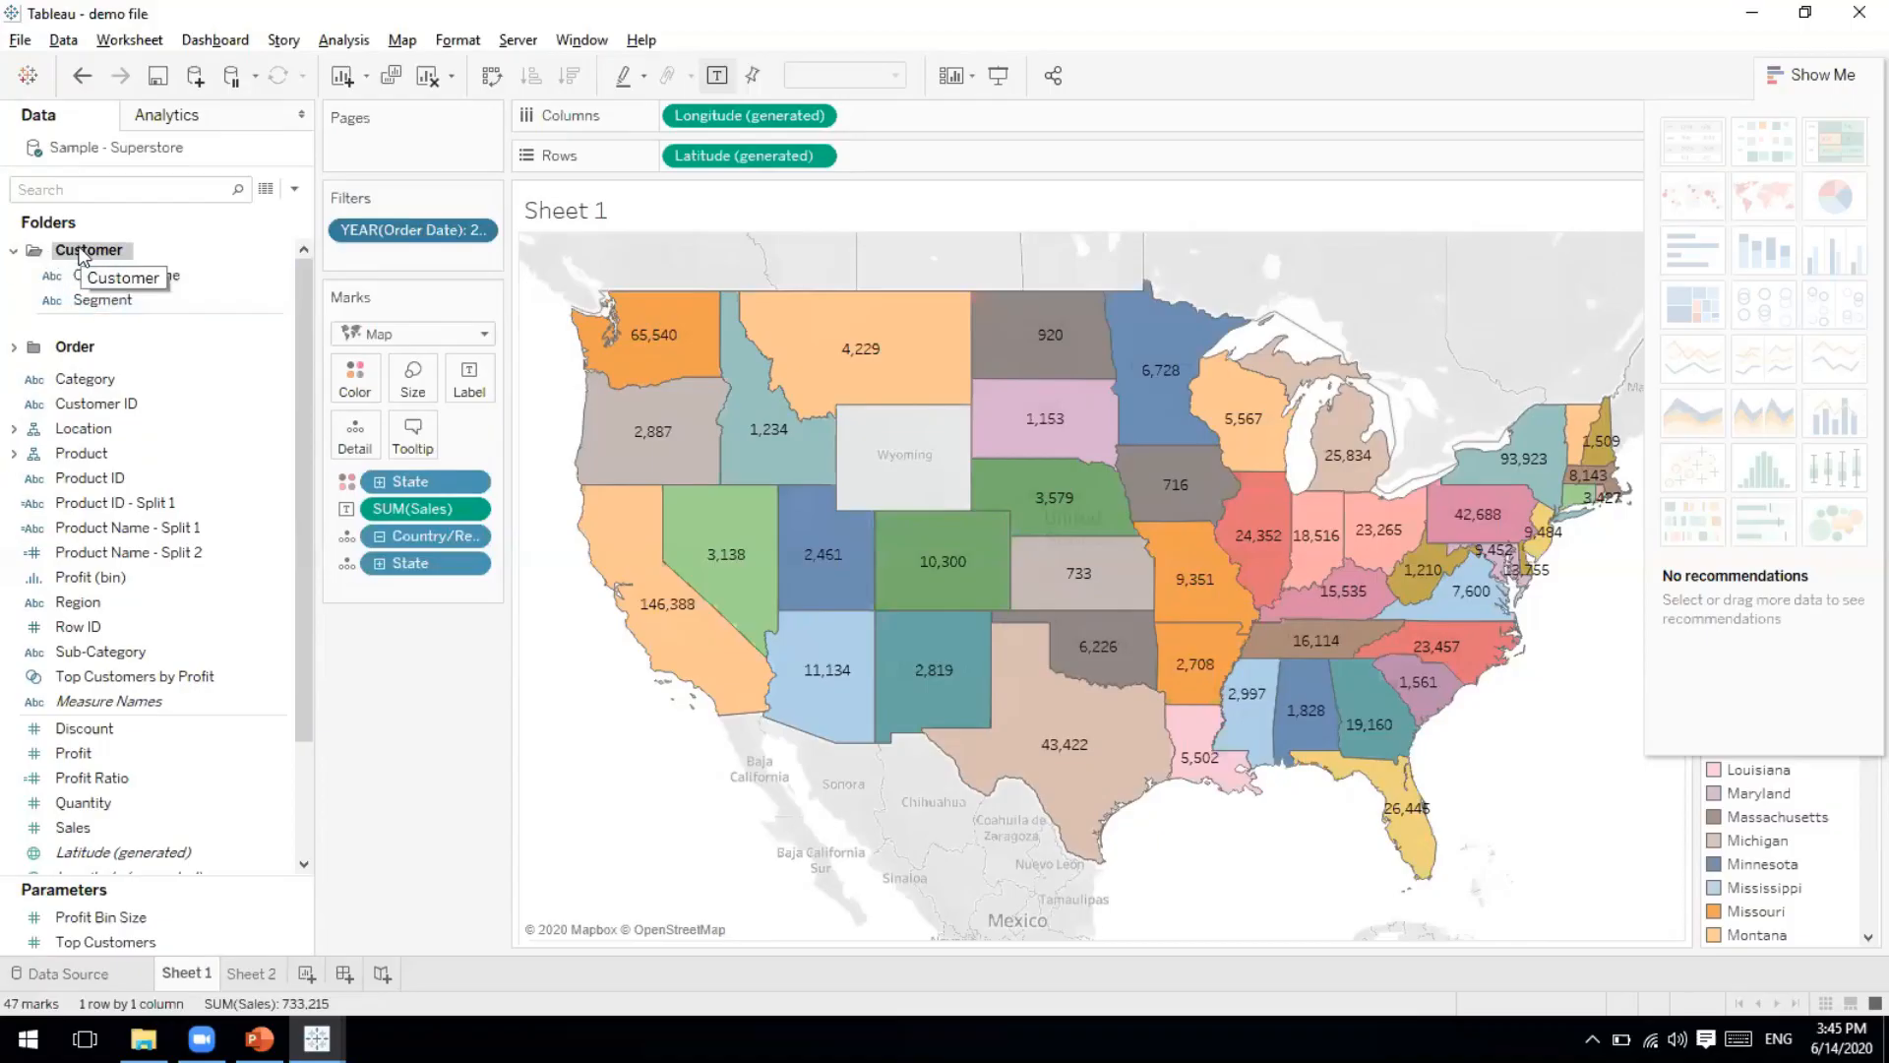
click(14, 348)
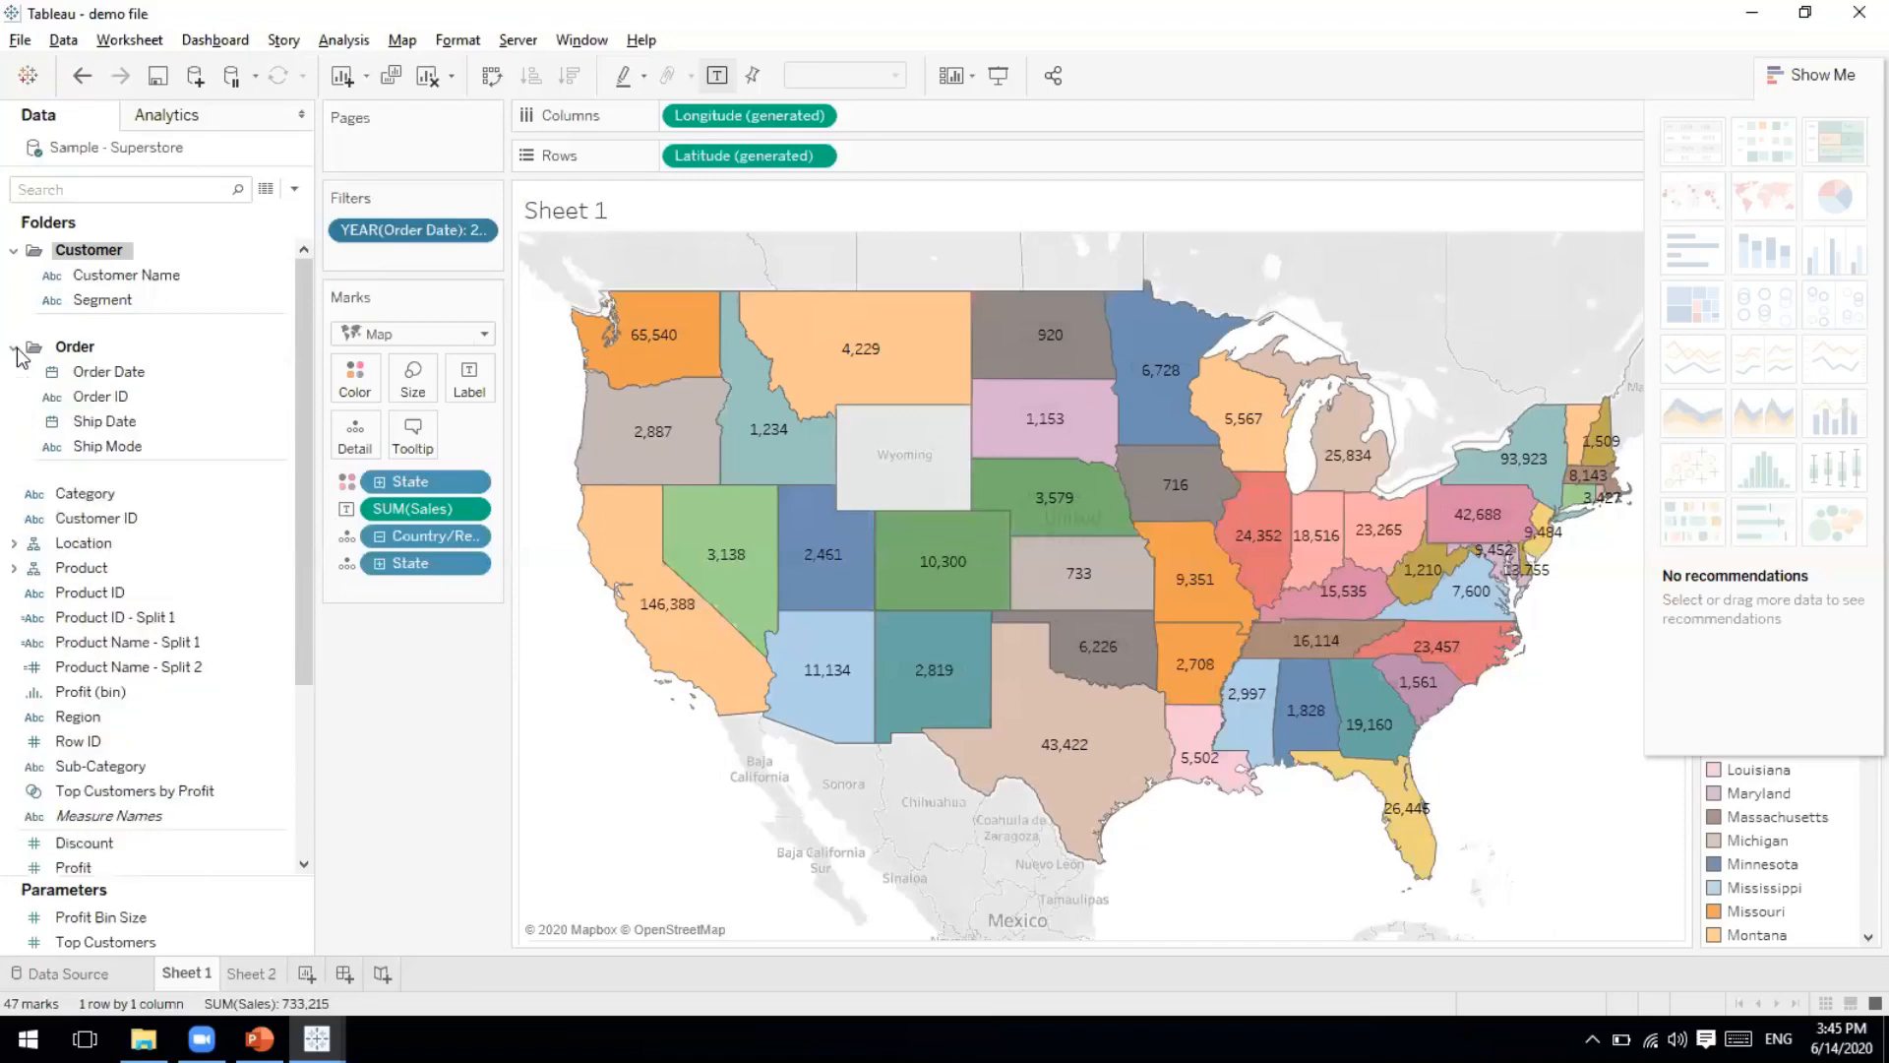
click(123, 397)
click(14, 347)
click(14, 251)
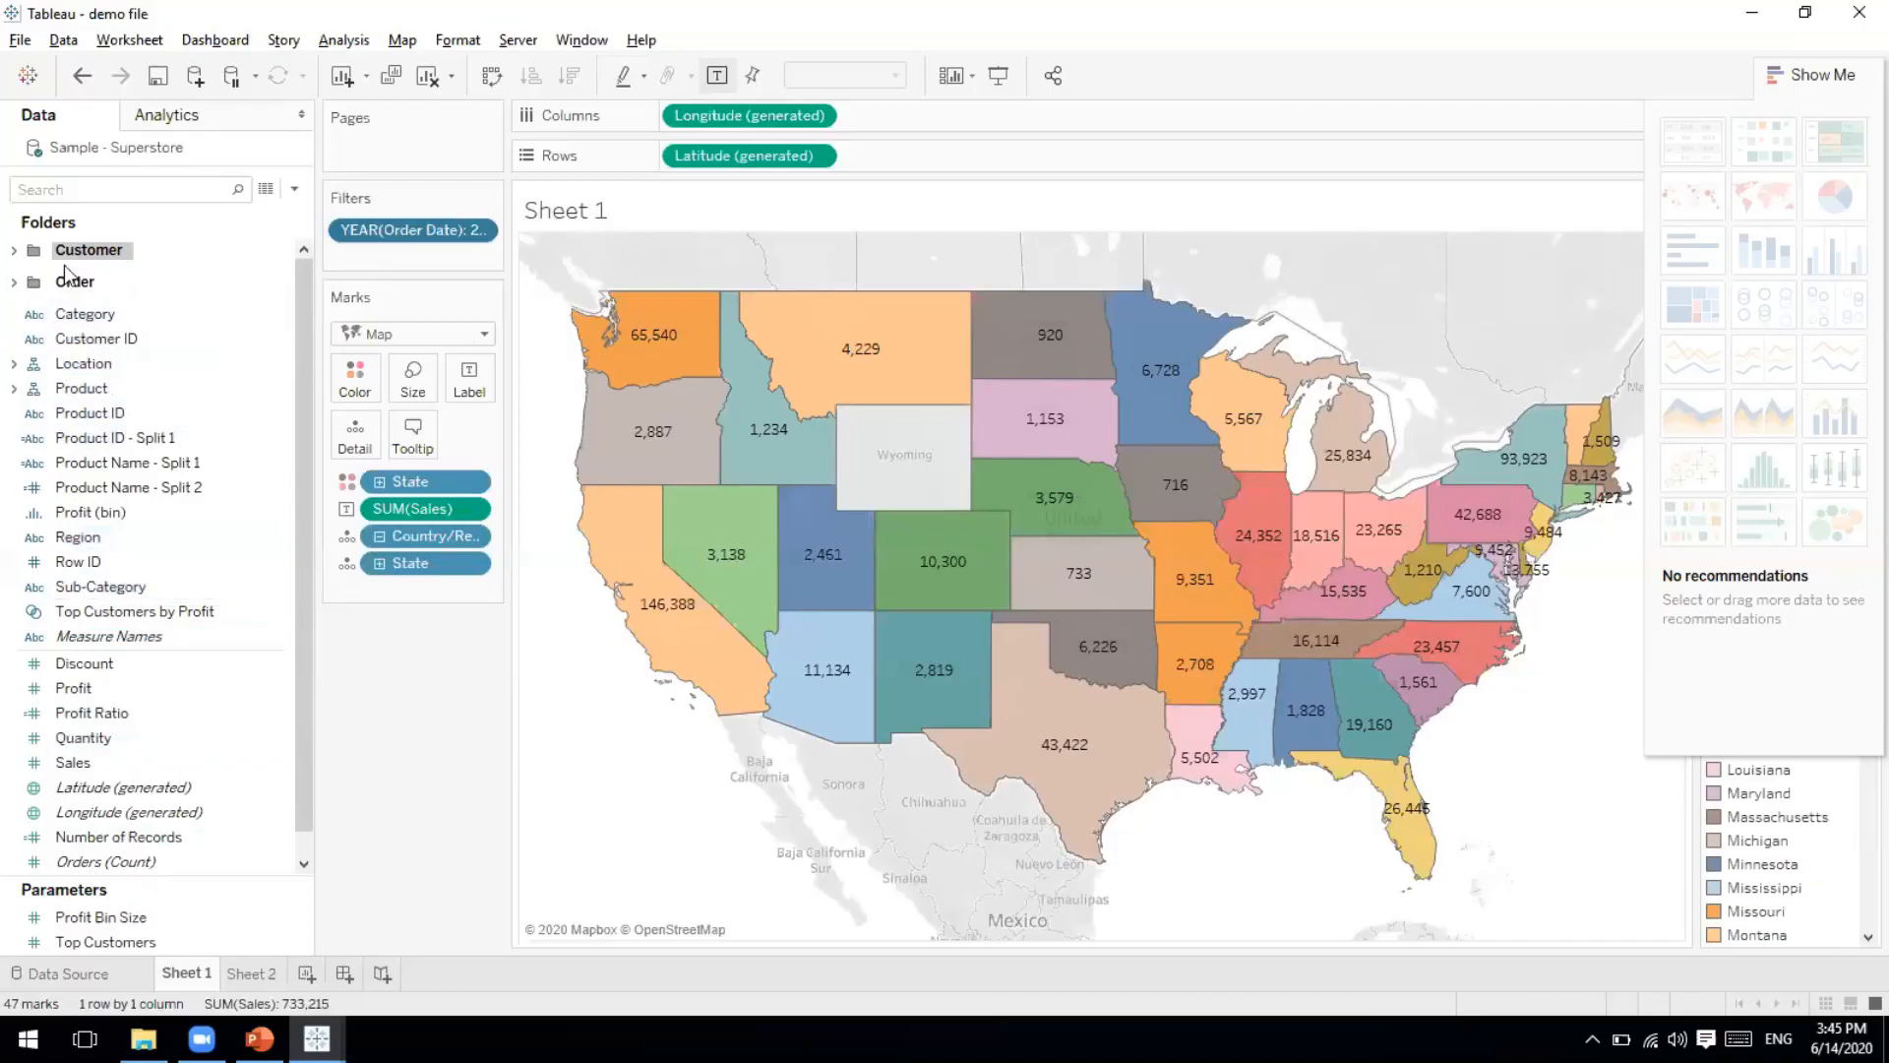
click(61, 345)
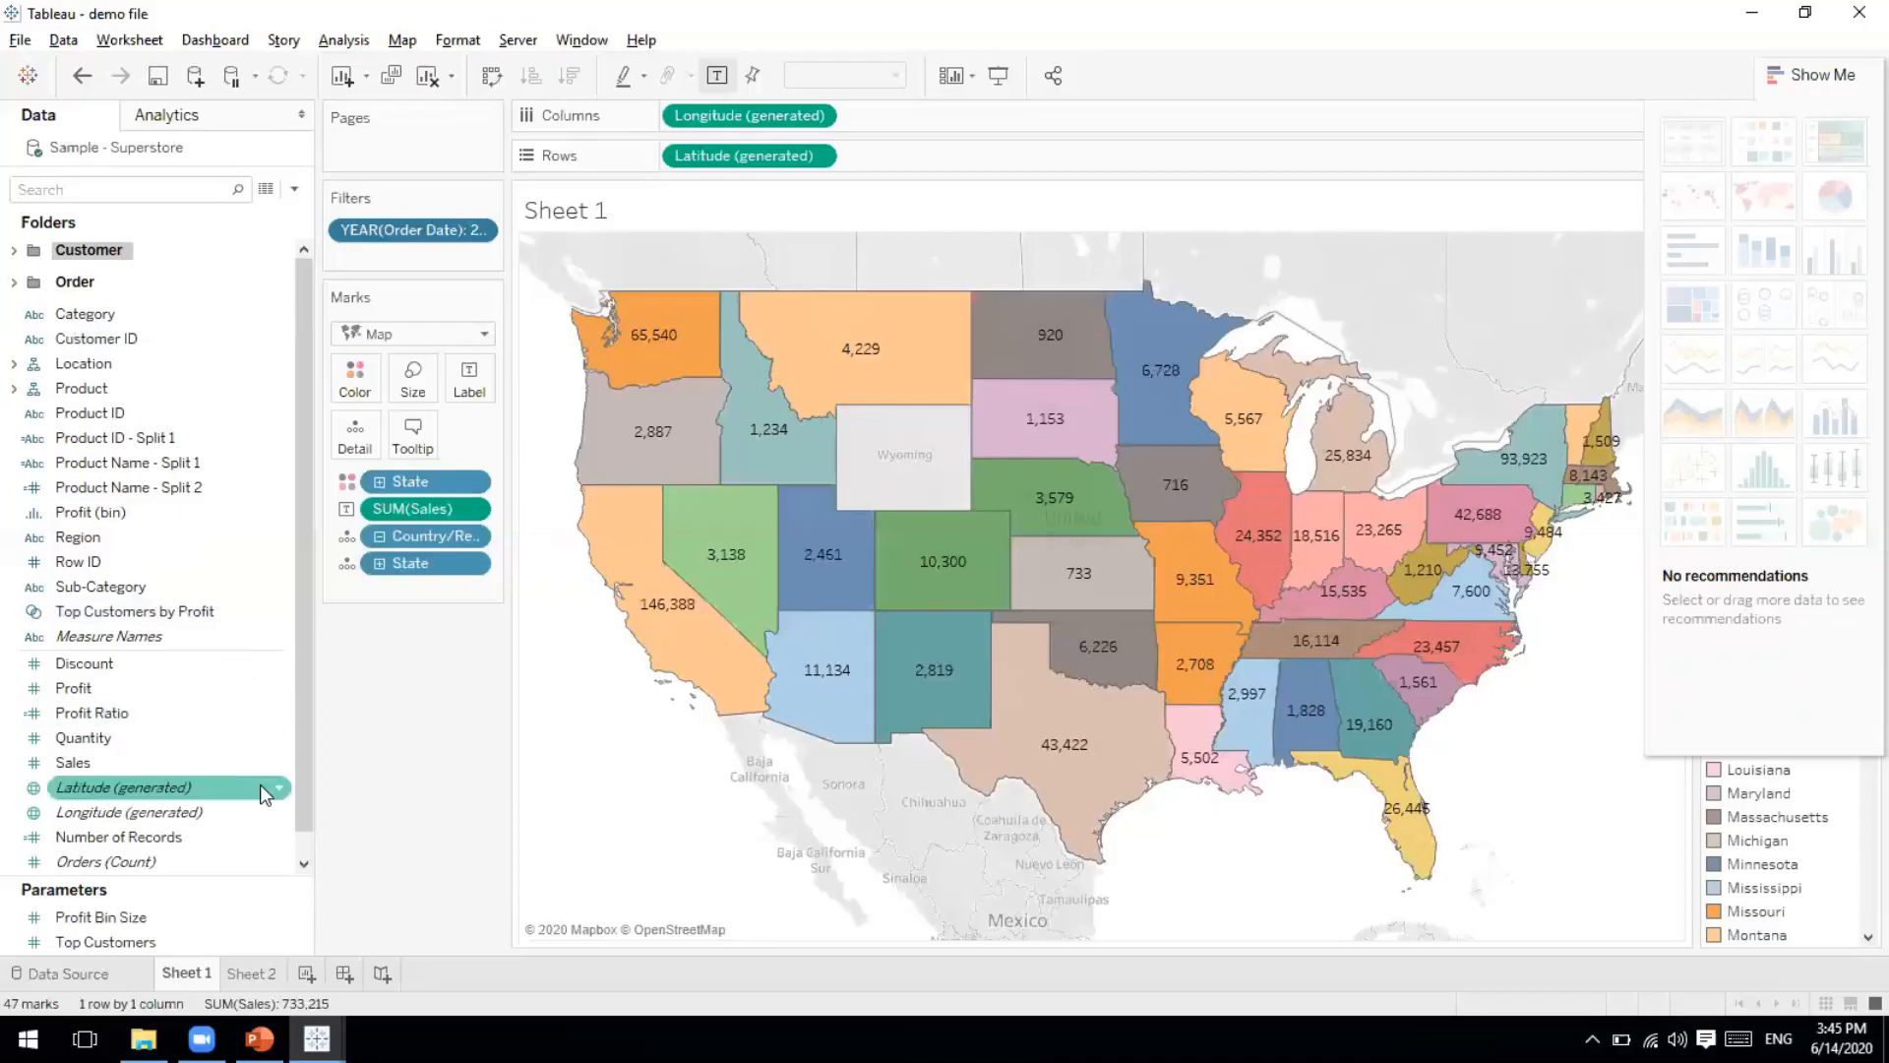
Switch to the DAY 2 case study workbook and pick out the State and Region fields on Sheet 4.
click(317, 1038)
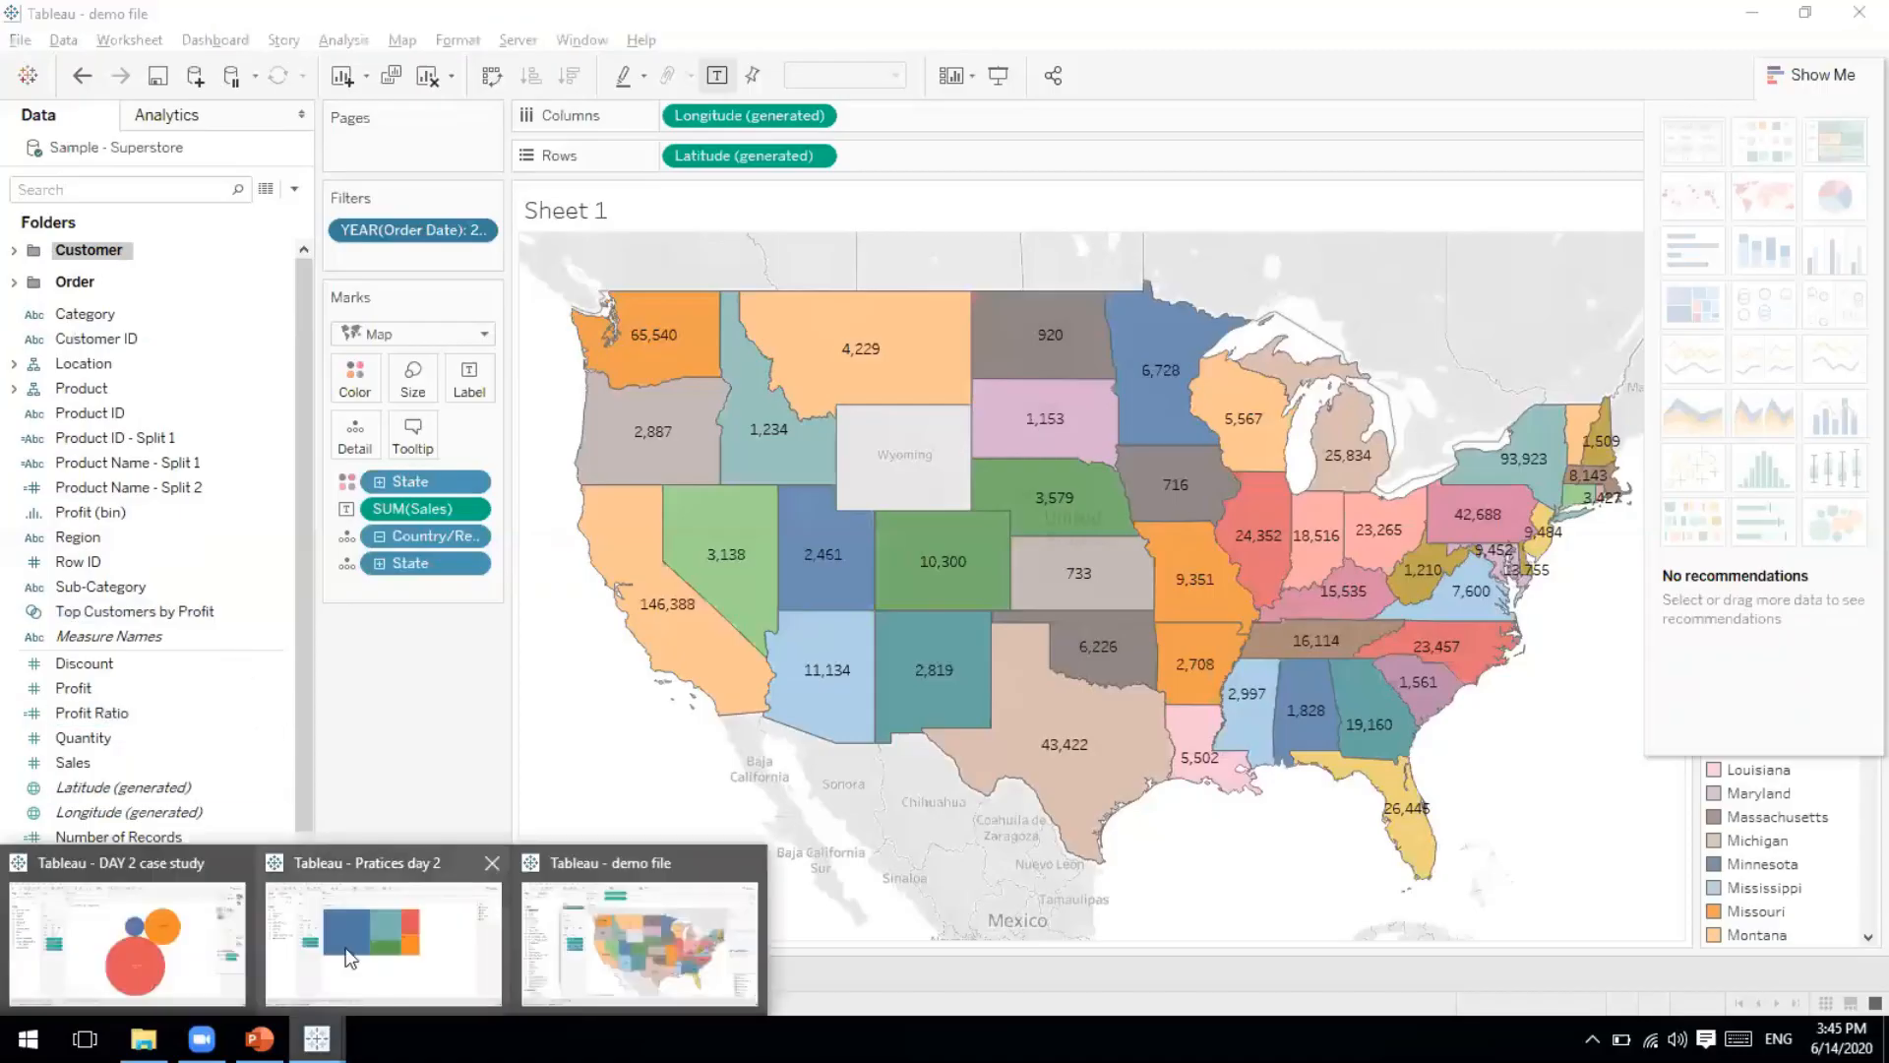
click(168, 936)
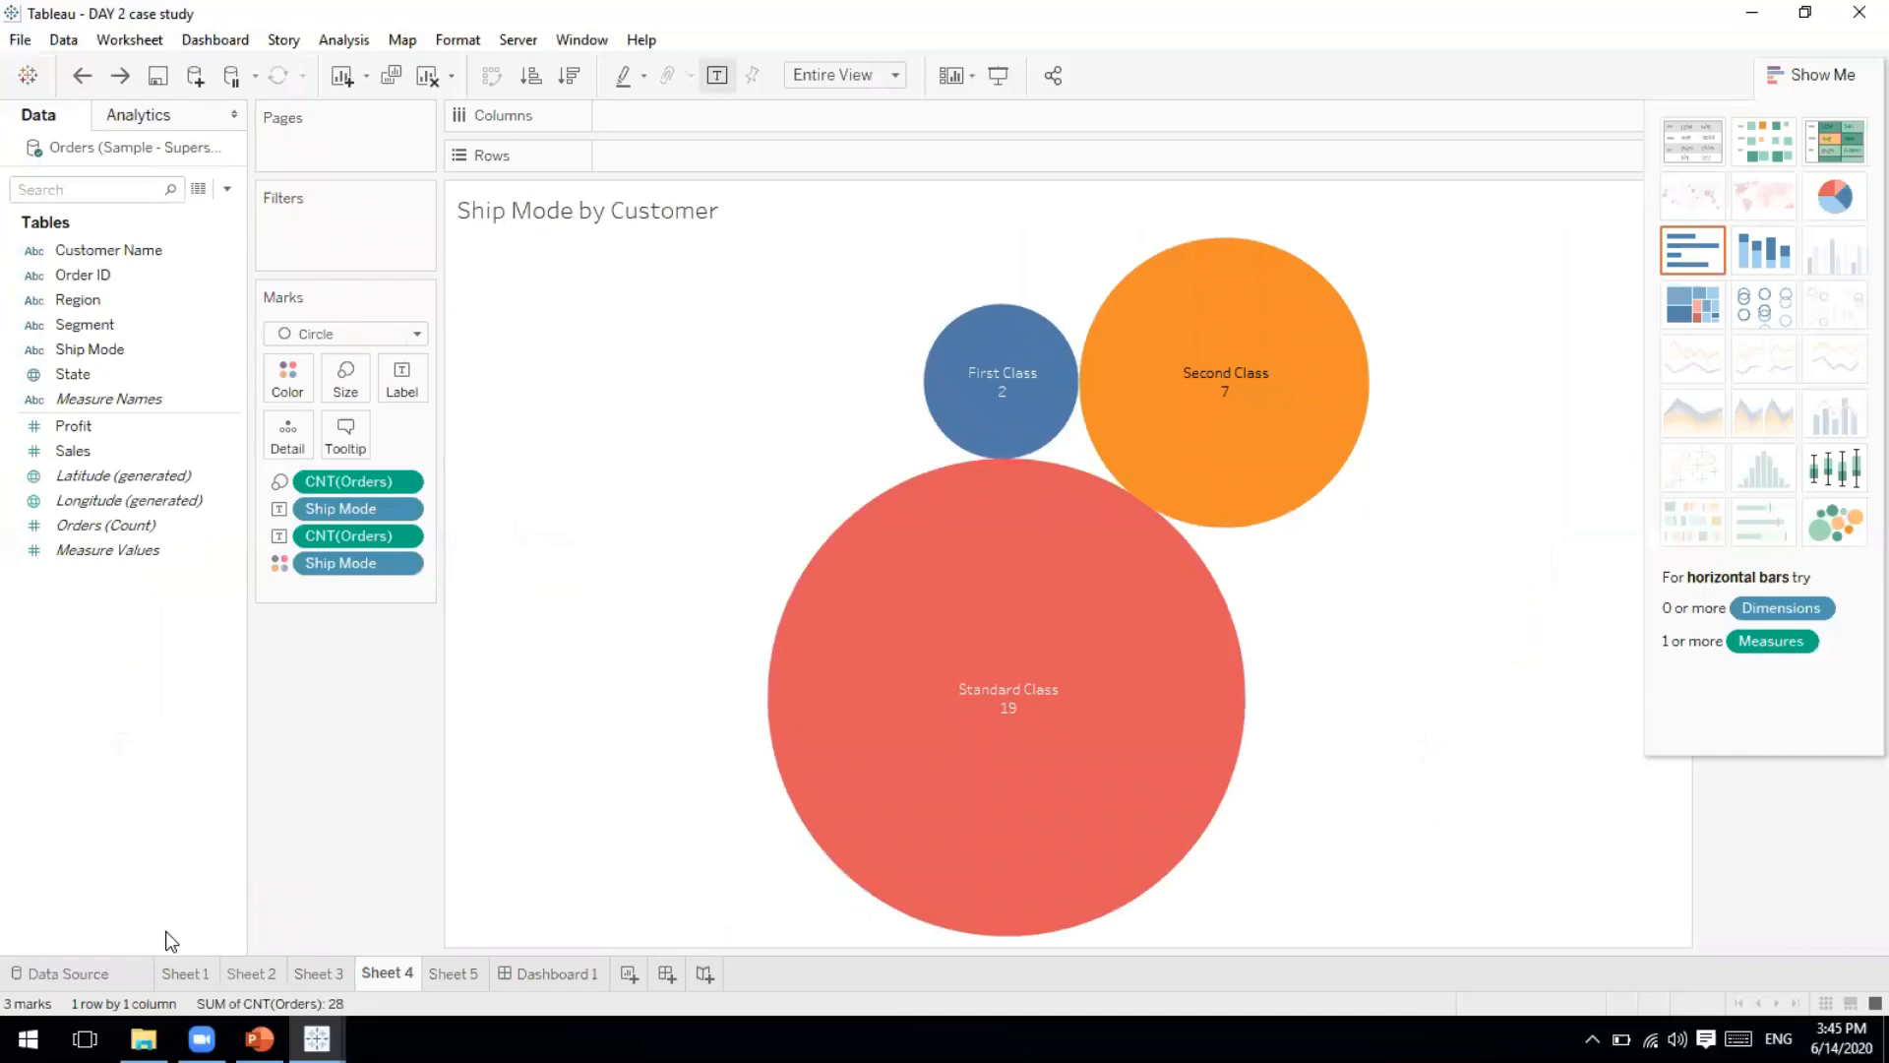
click(69, 377)
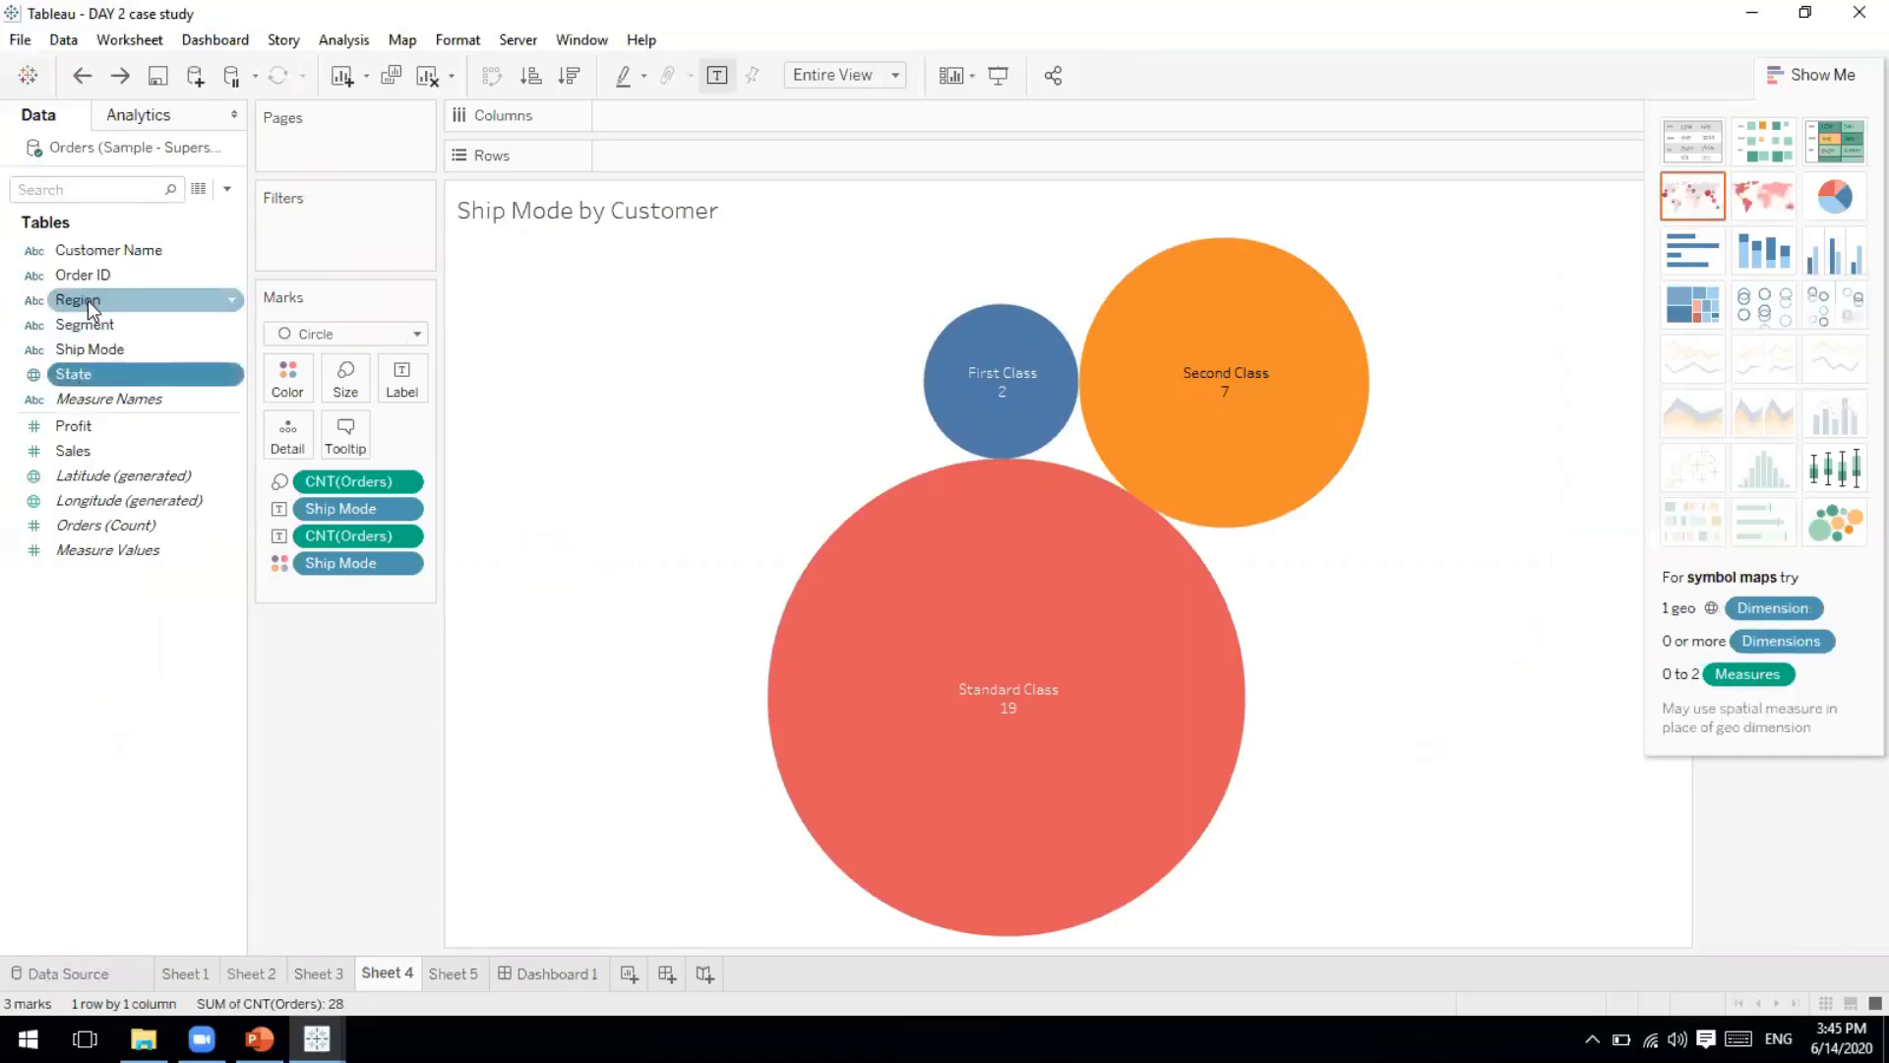
click(89, 301)
click(74, 375)
click(79, 300)
click(71, 374)
Look through the Region field's Geographic Role, Hierarchy and Create options for a way to organise fields.
right_click(78, 308)
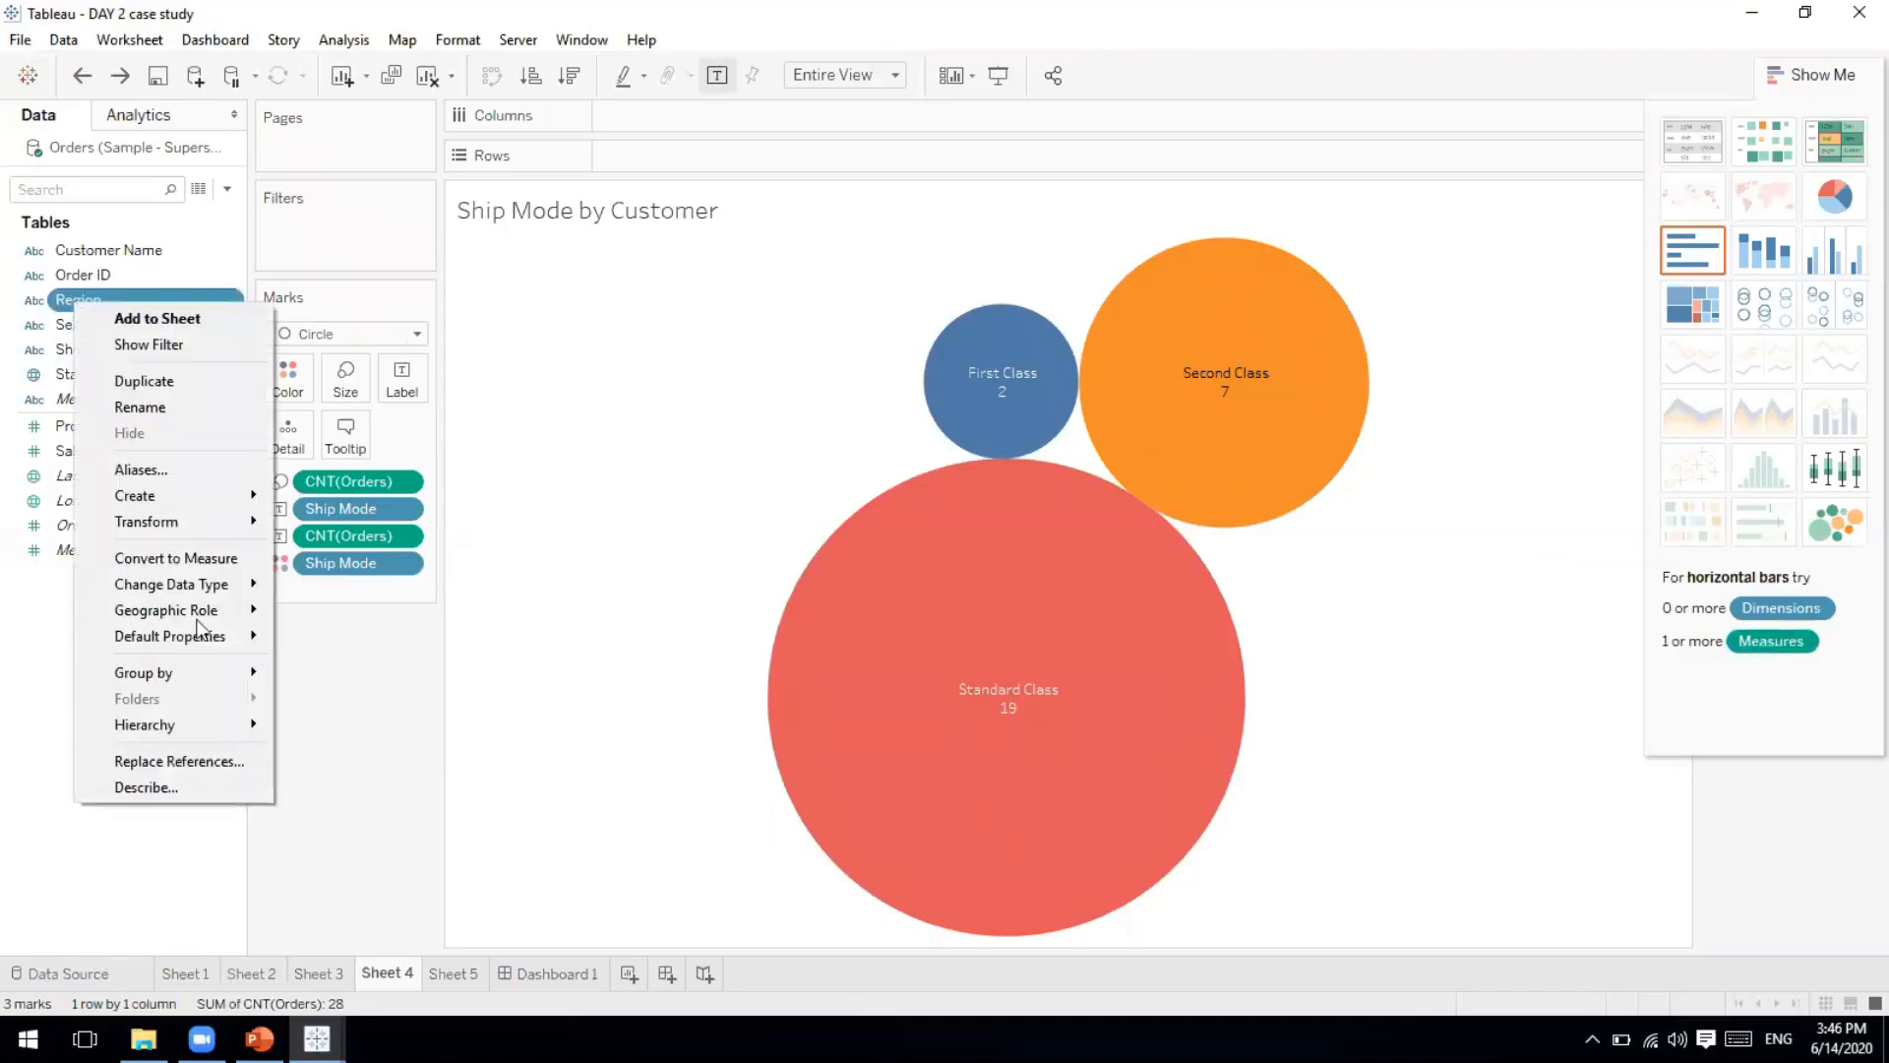
mouse_move(200, 627)
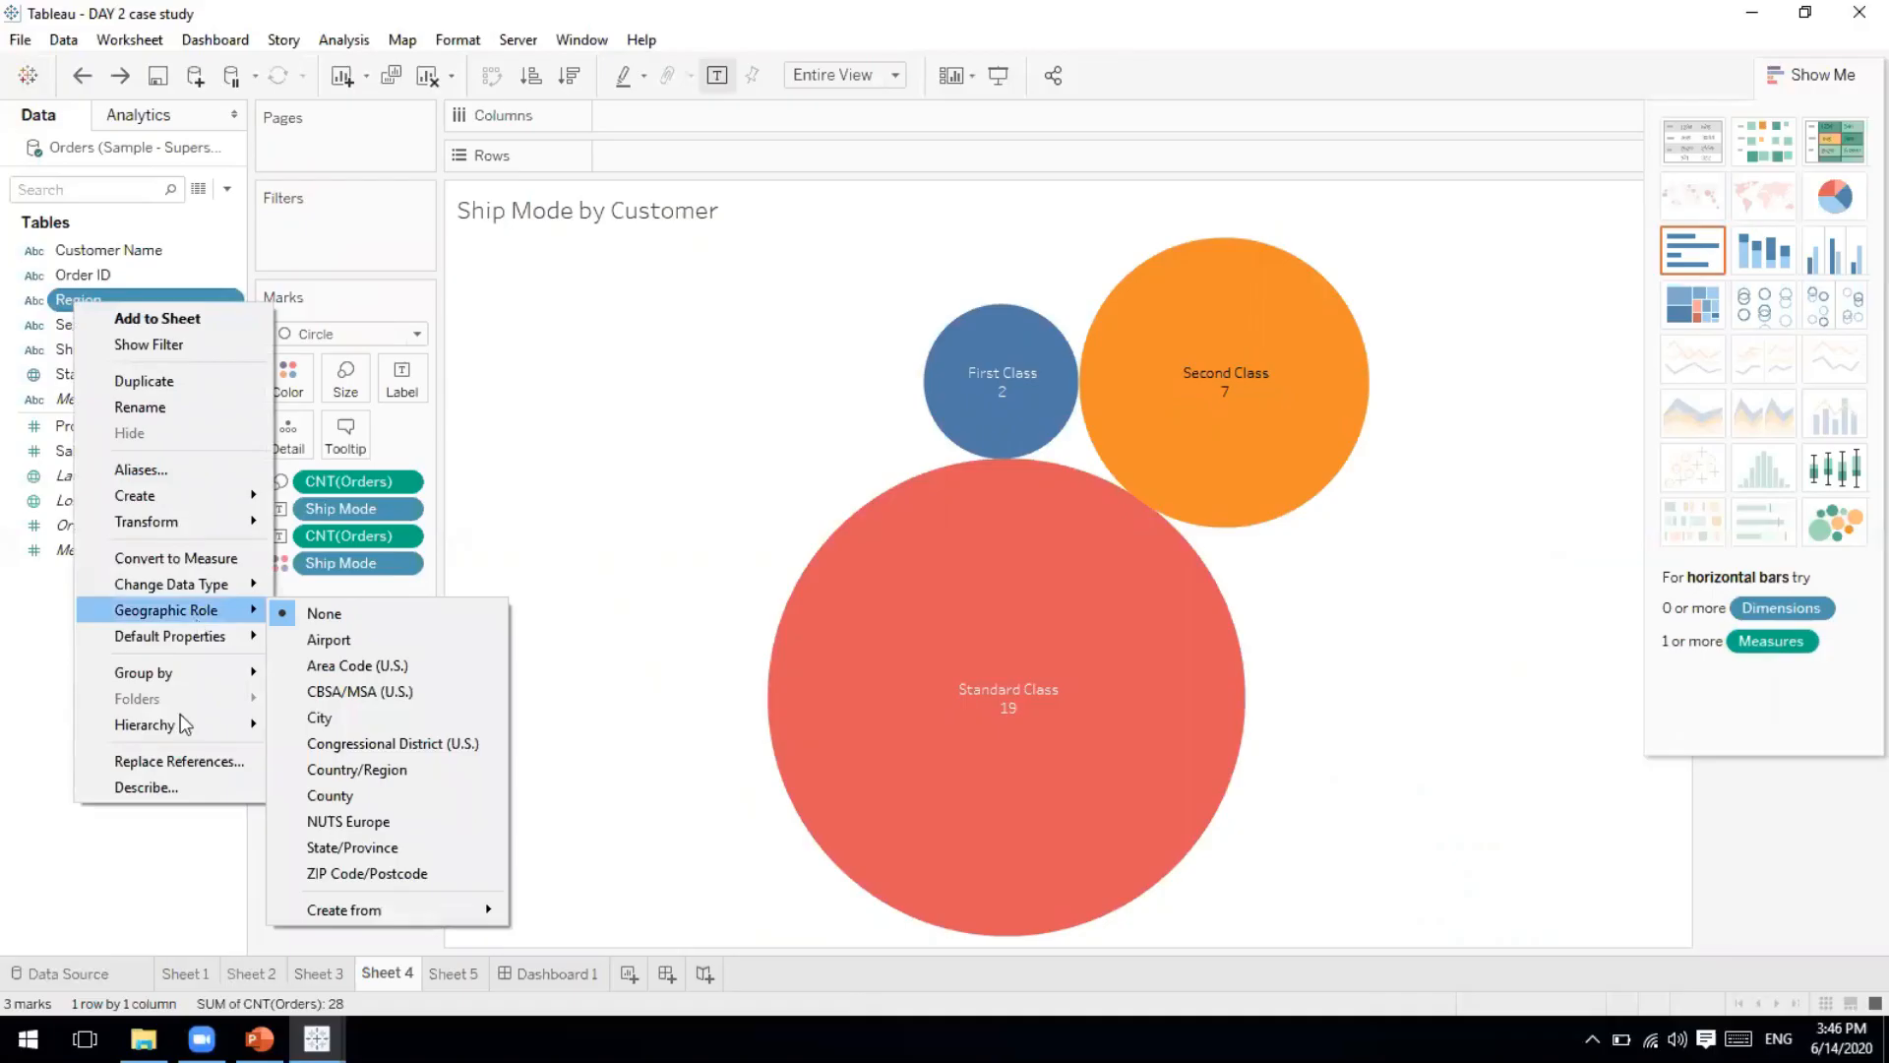
mouse_move(181, 725)
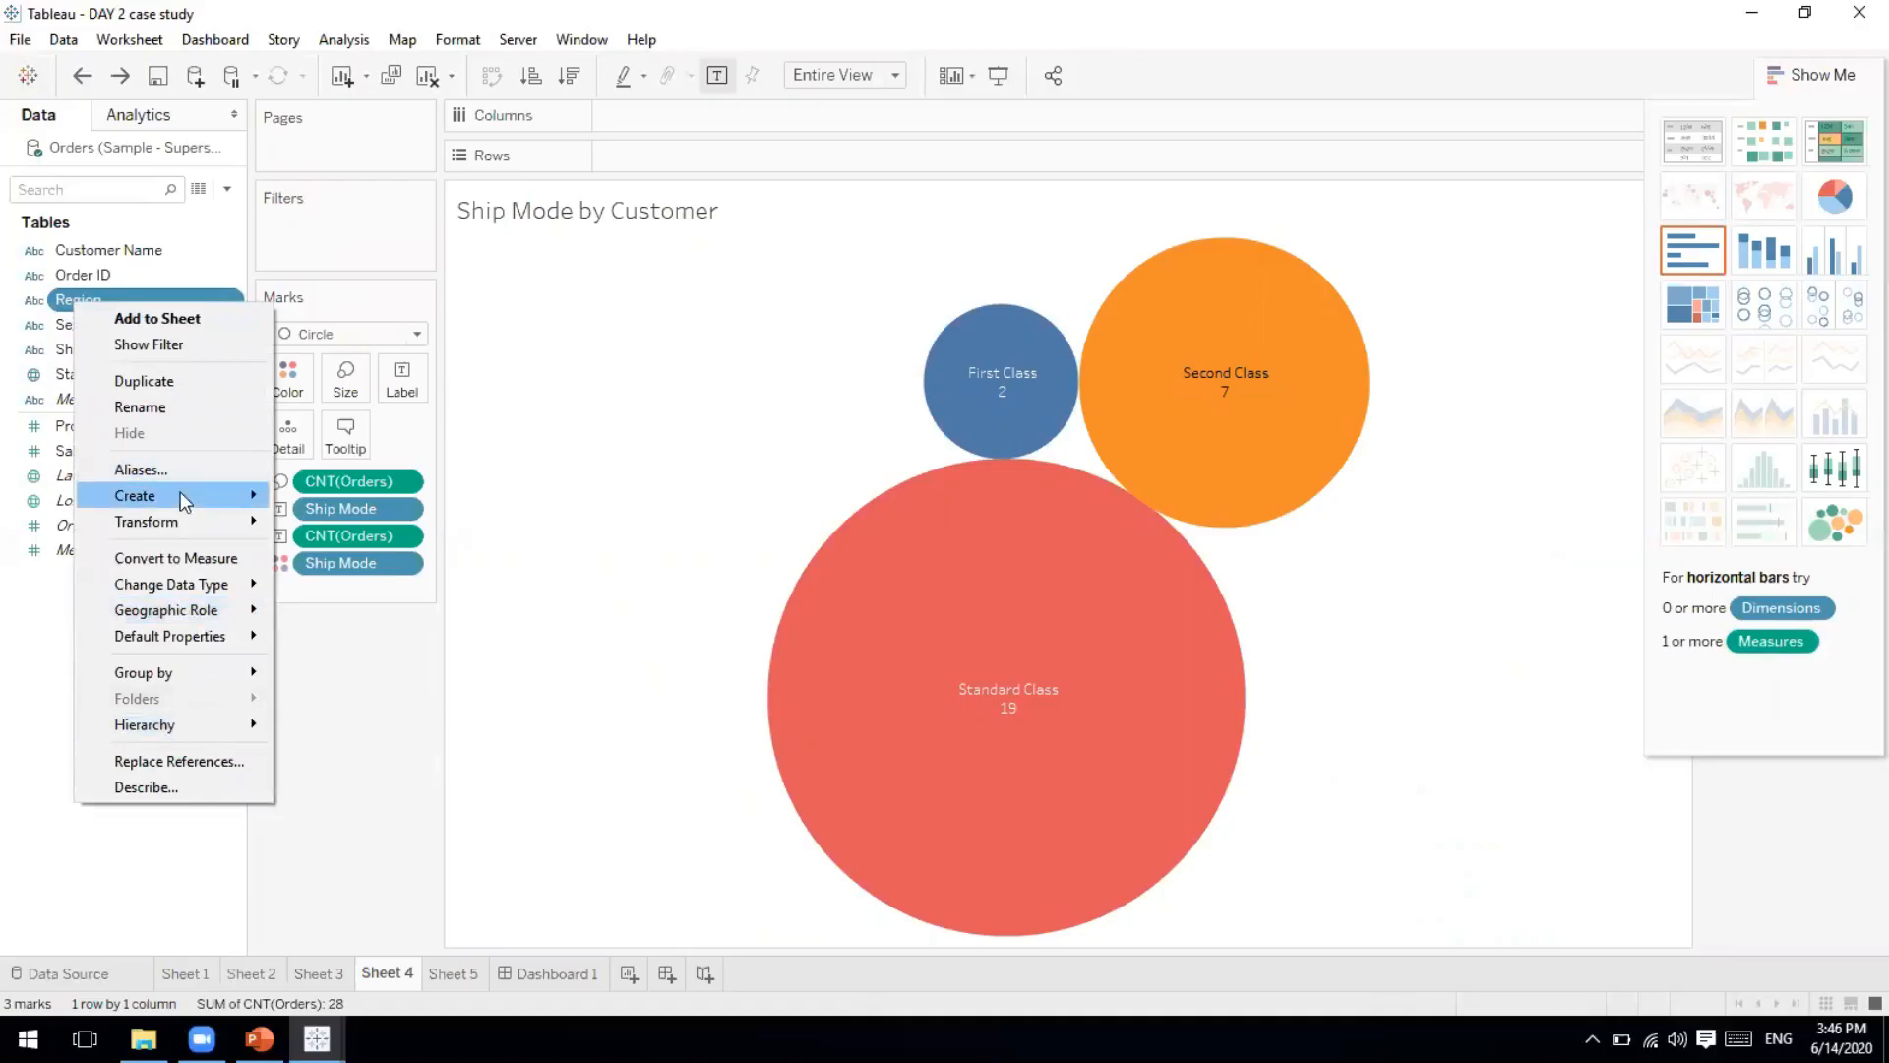
mouse_move(182, 496)
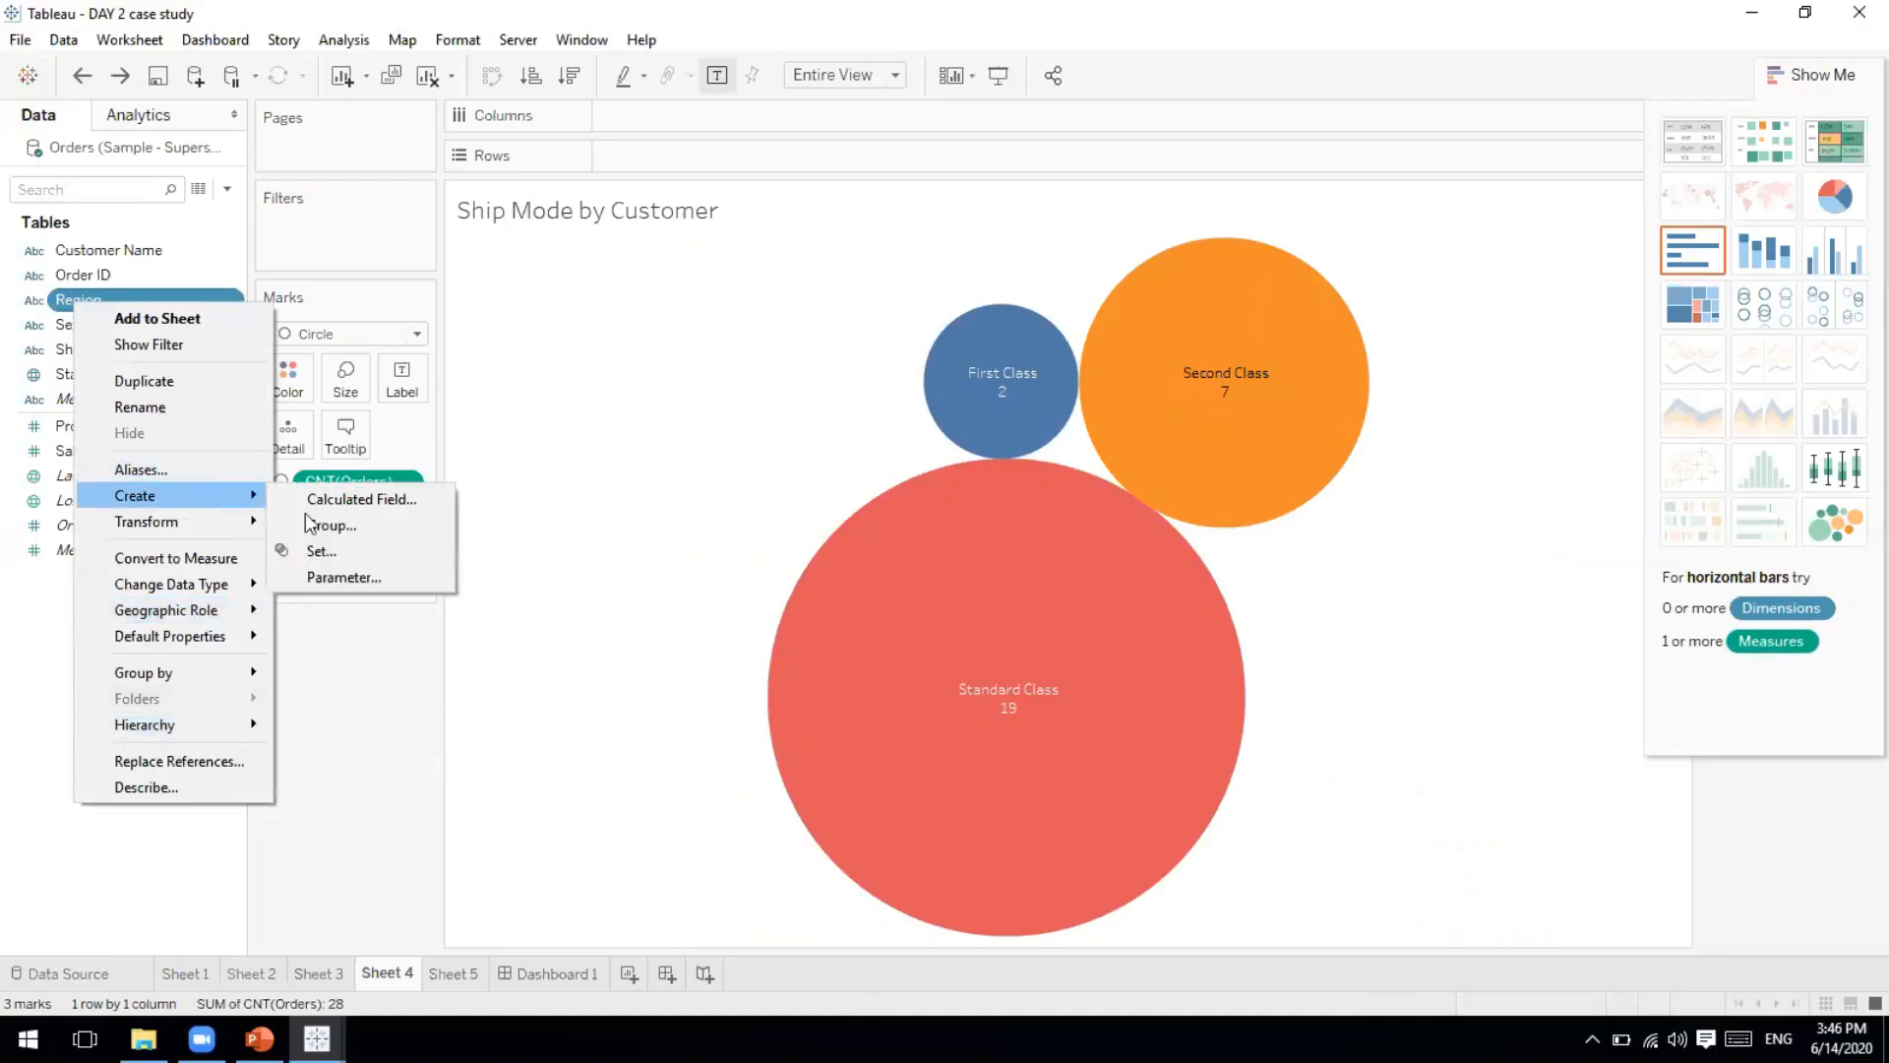
click(67, 759)
Group the fields of the Orders data source by folder instead of by data source table.
click(227, 189)
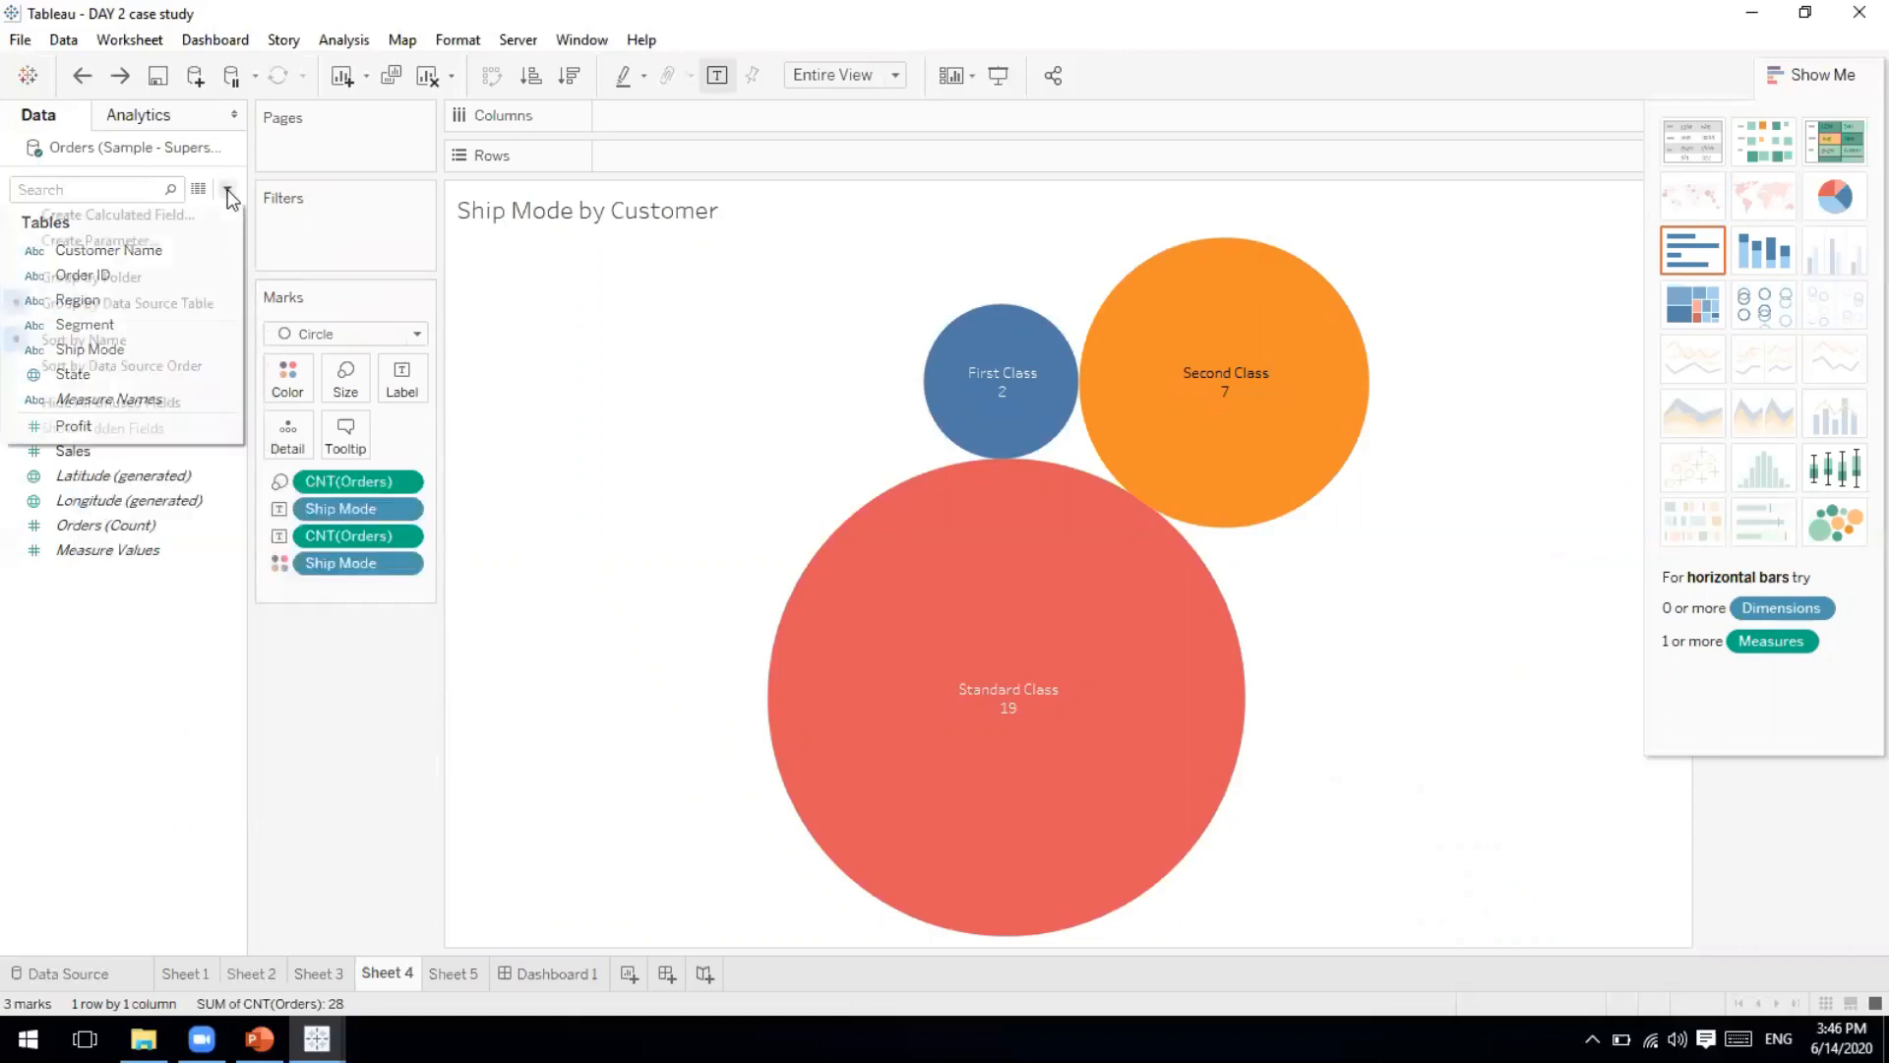
click(232, 191)
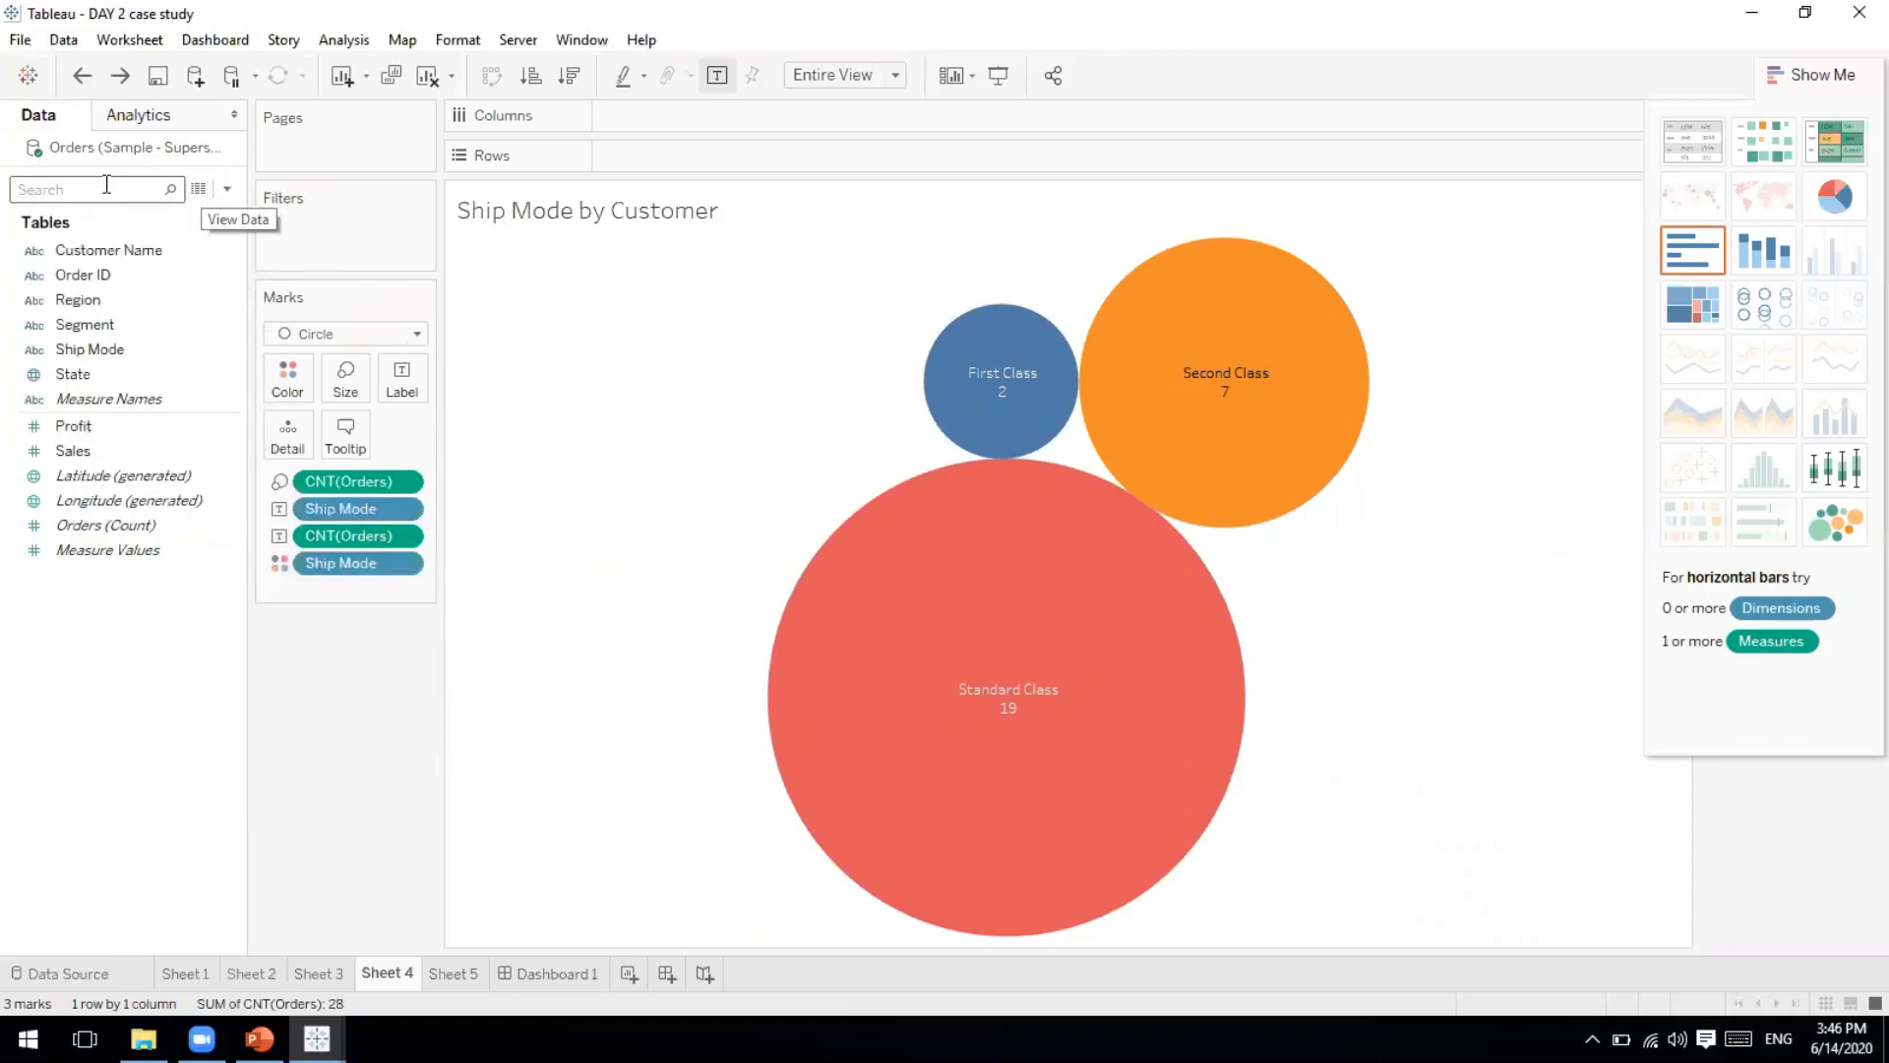
click(228, 190)
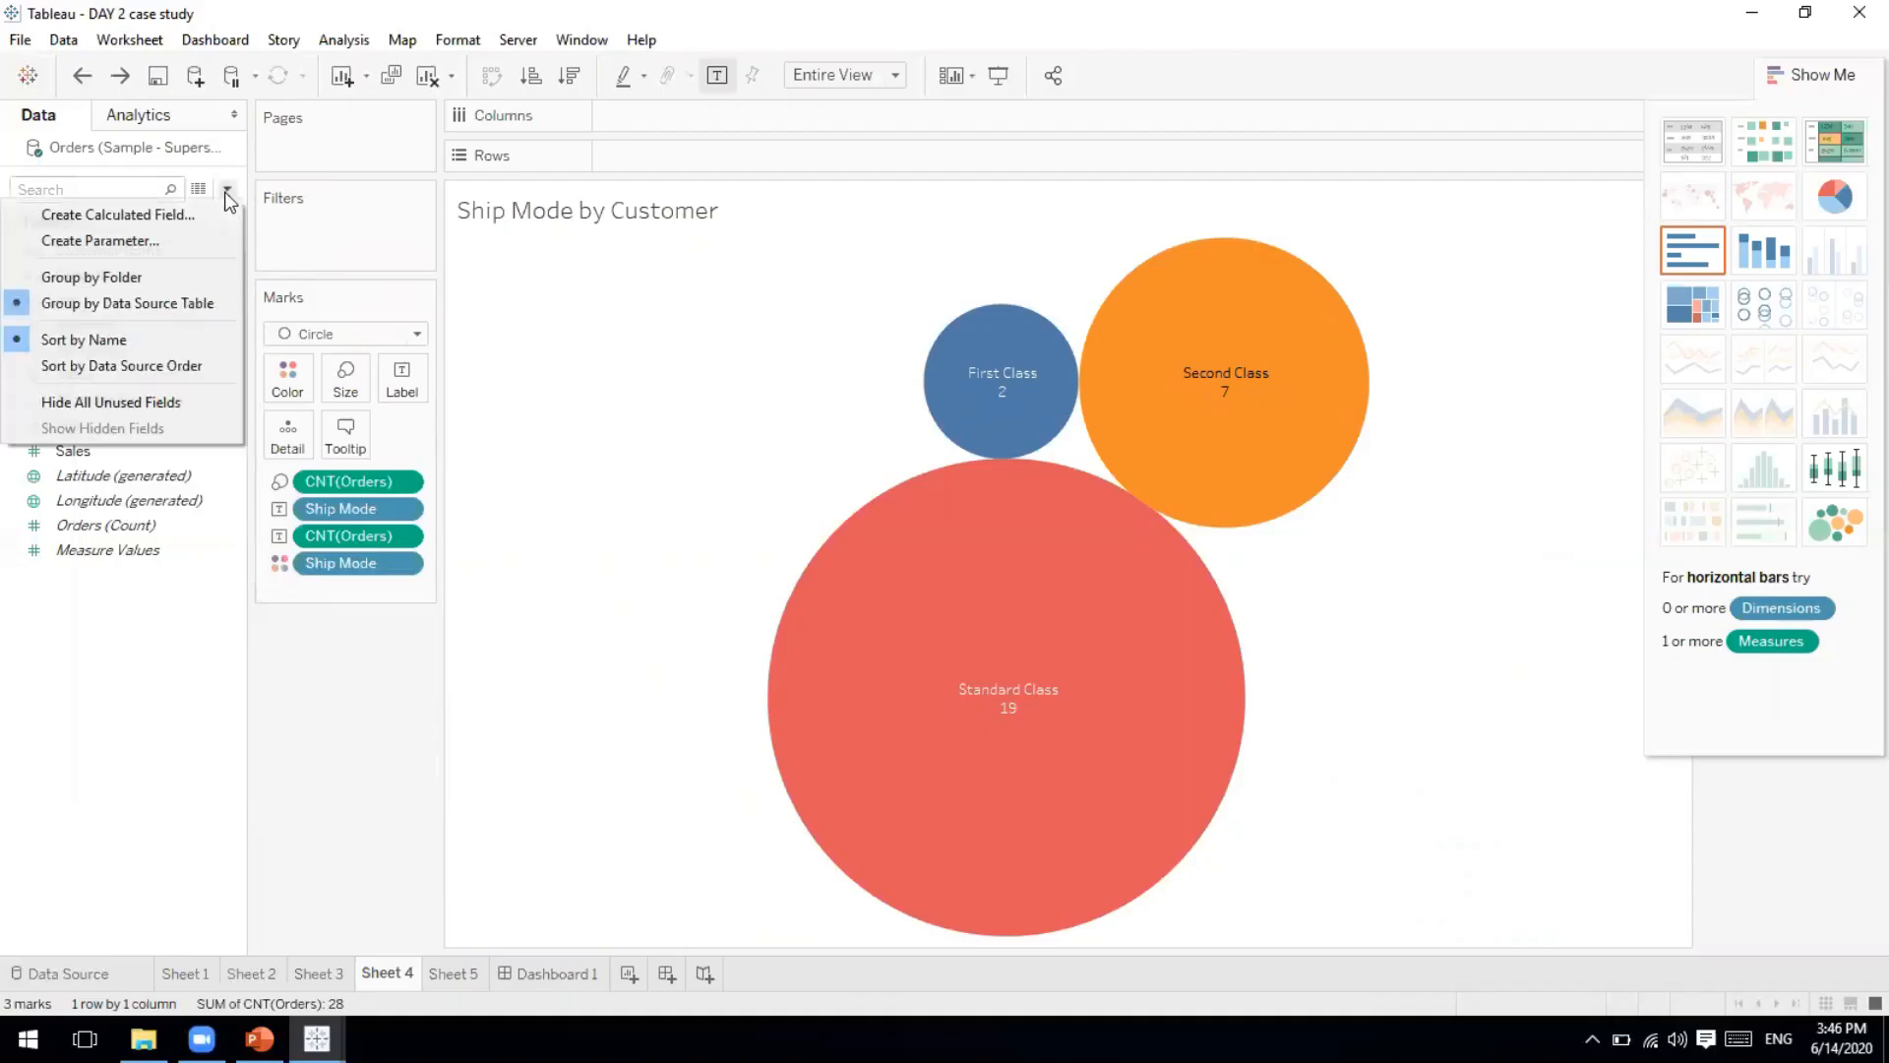
click(98, 279)
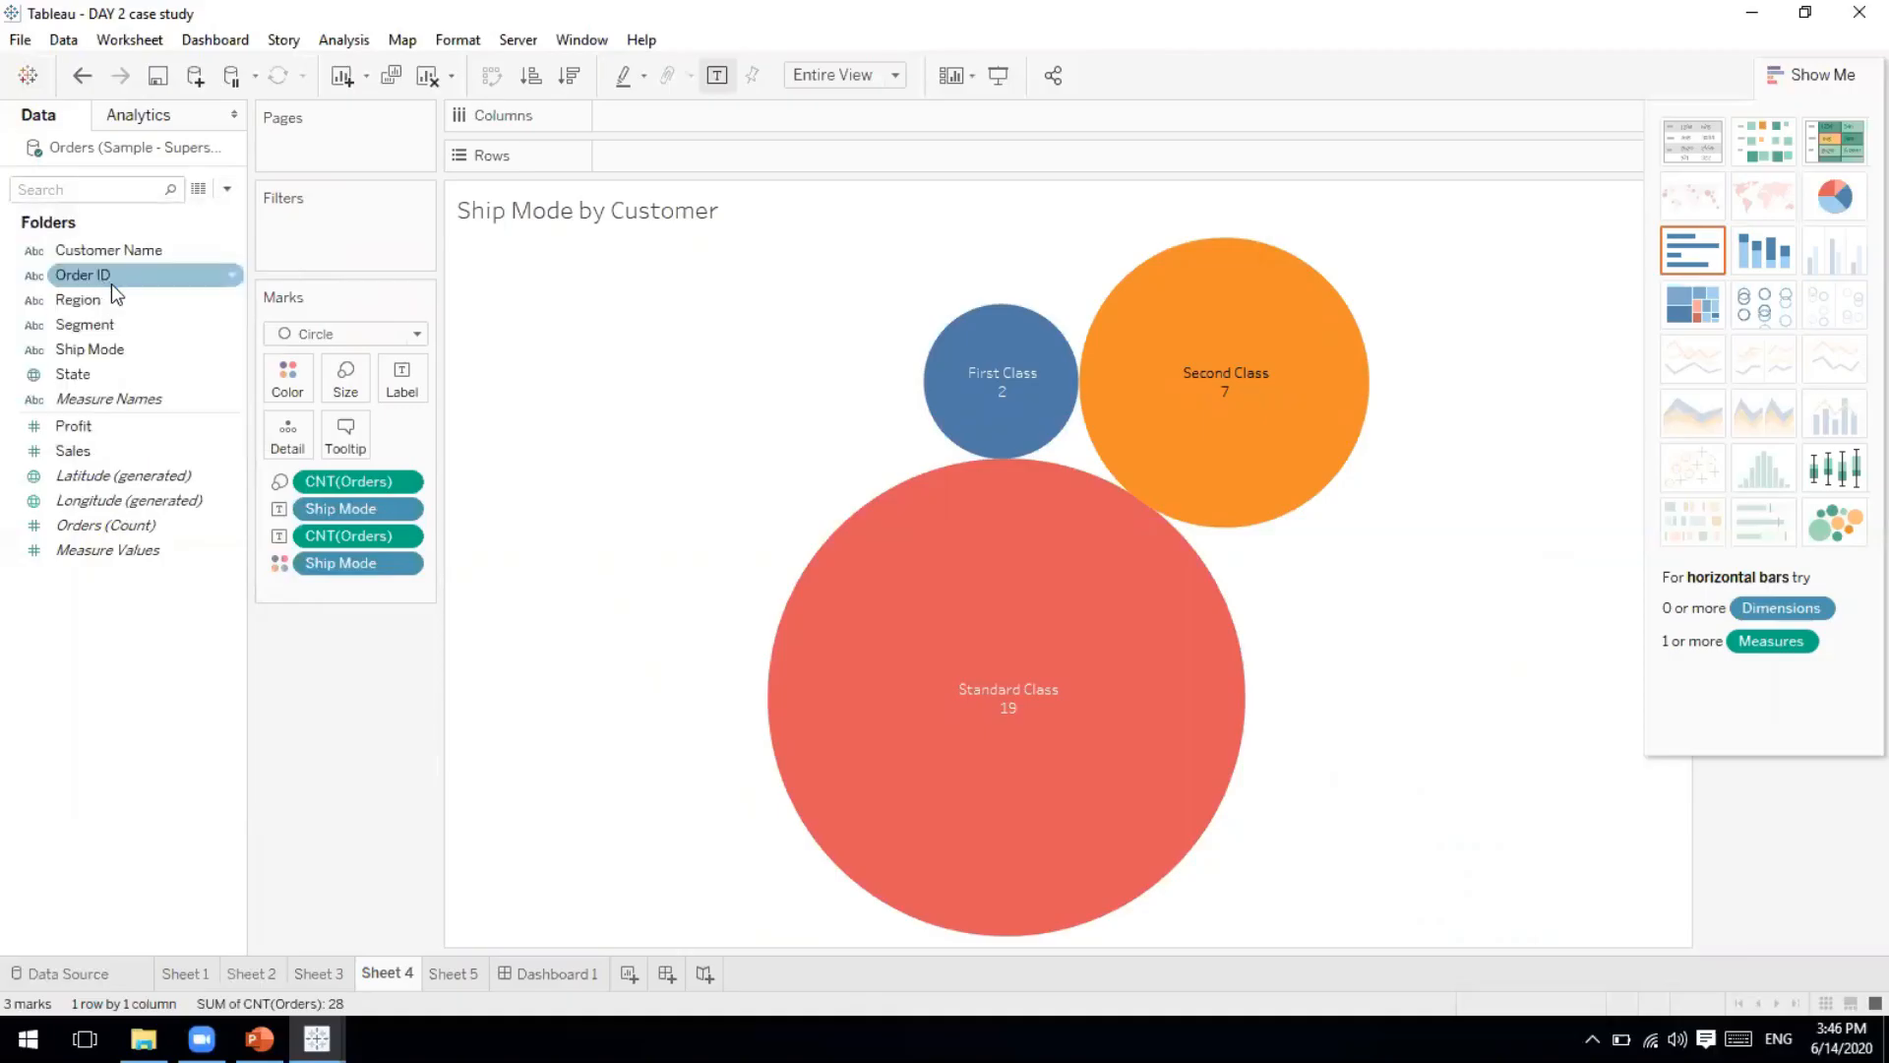
Try to group the State and Order ID fields together by reapplying Group by Folder.
click(84, 375)
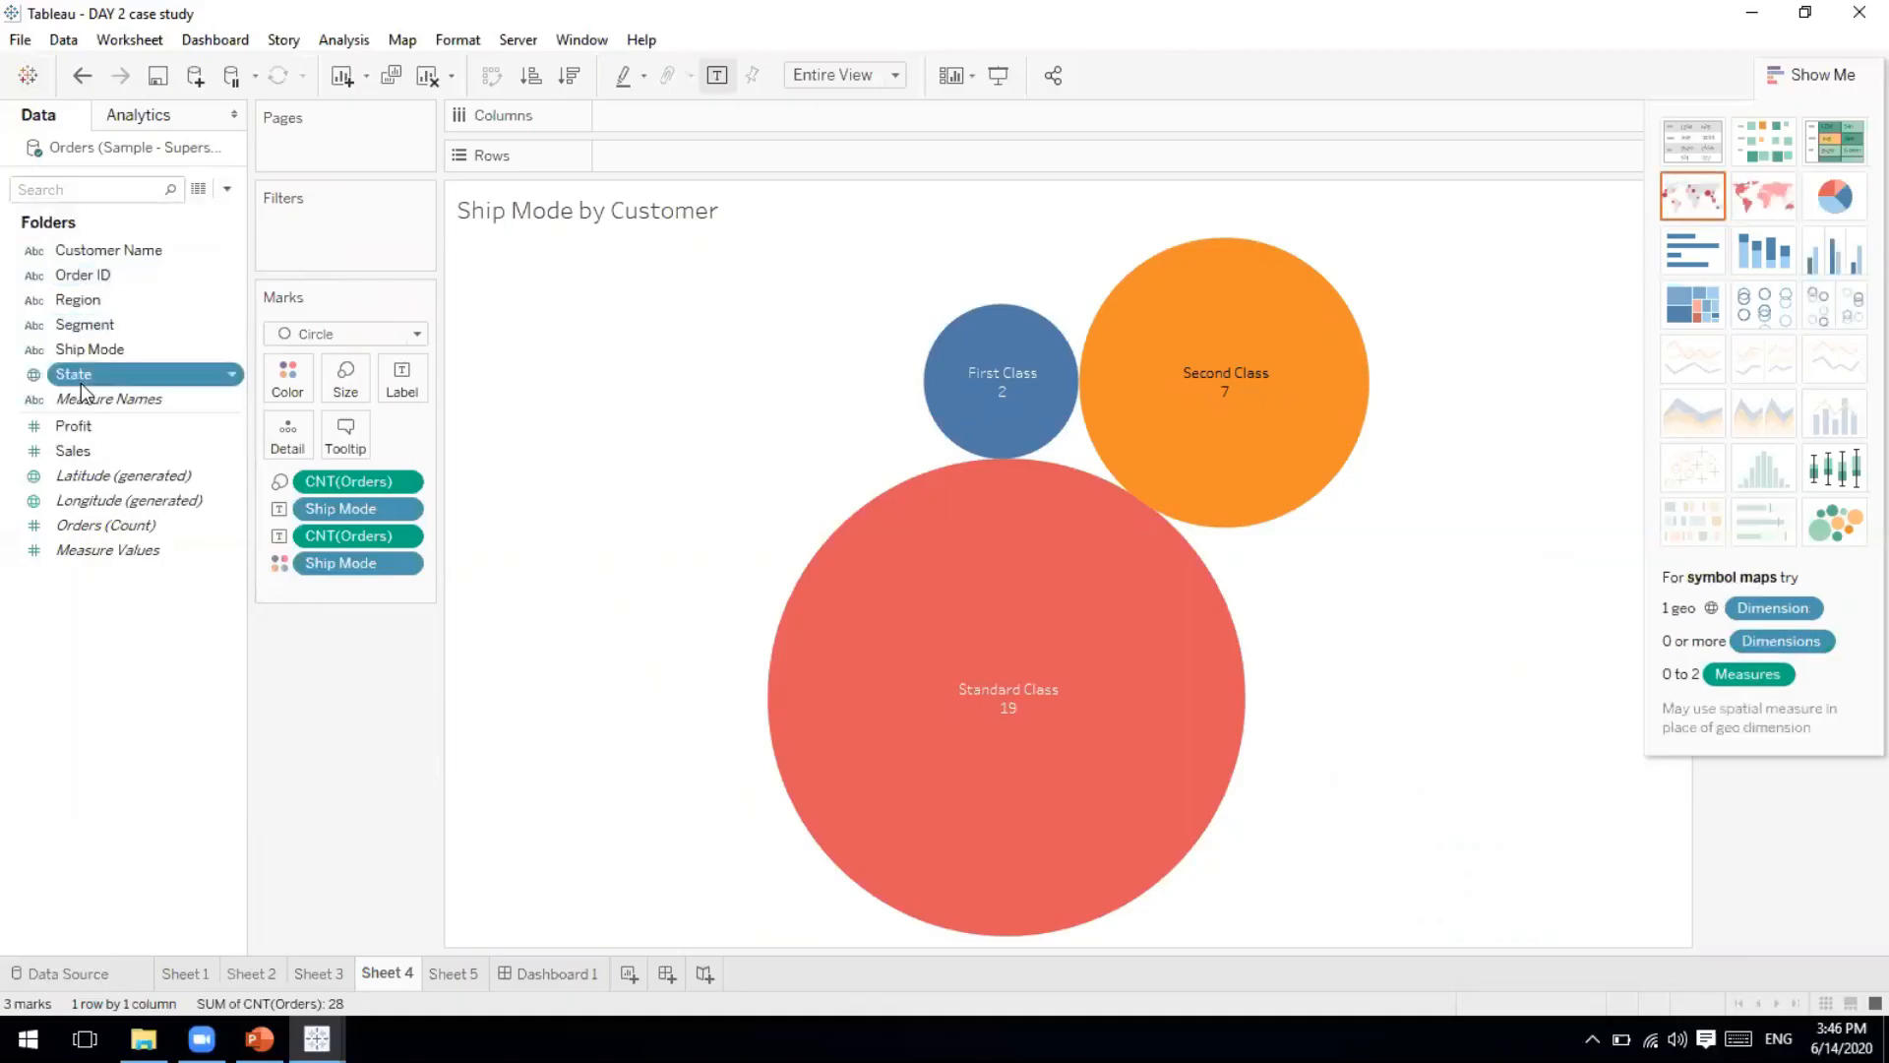
ctrl+click(80, 284)
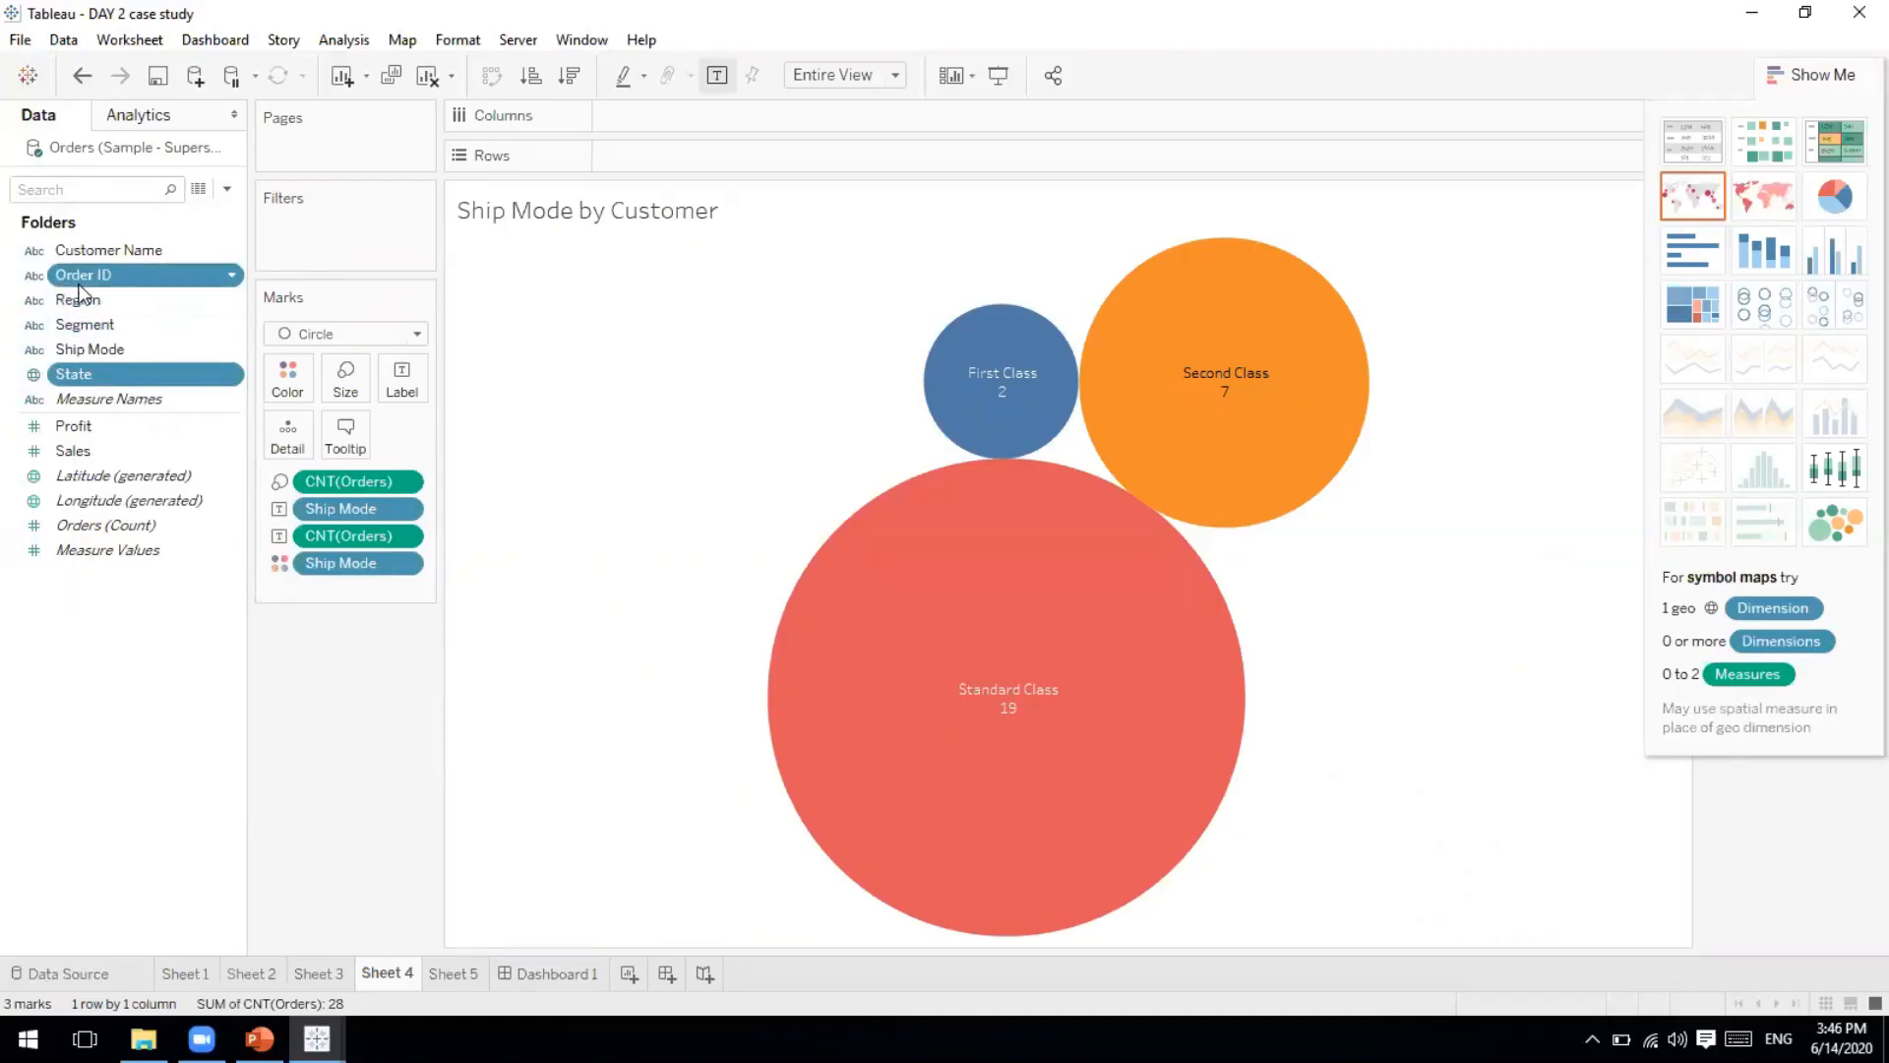
click(228, 190)
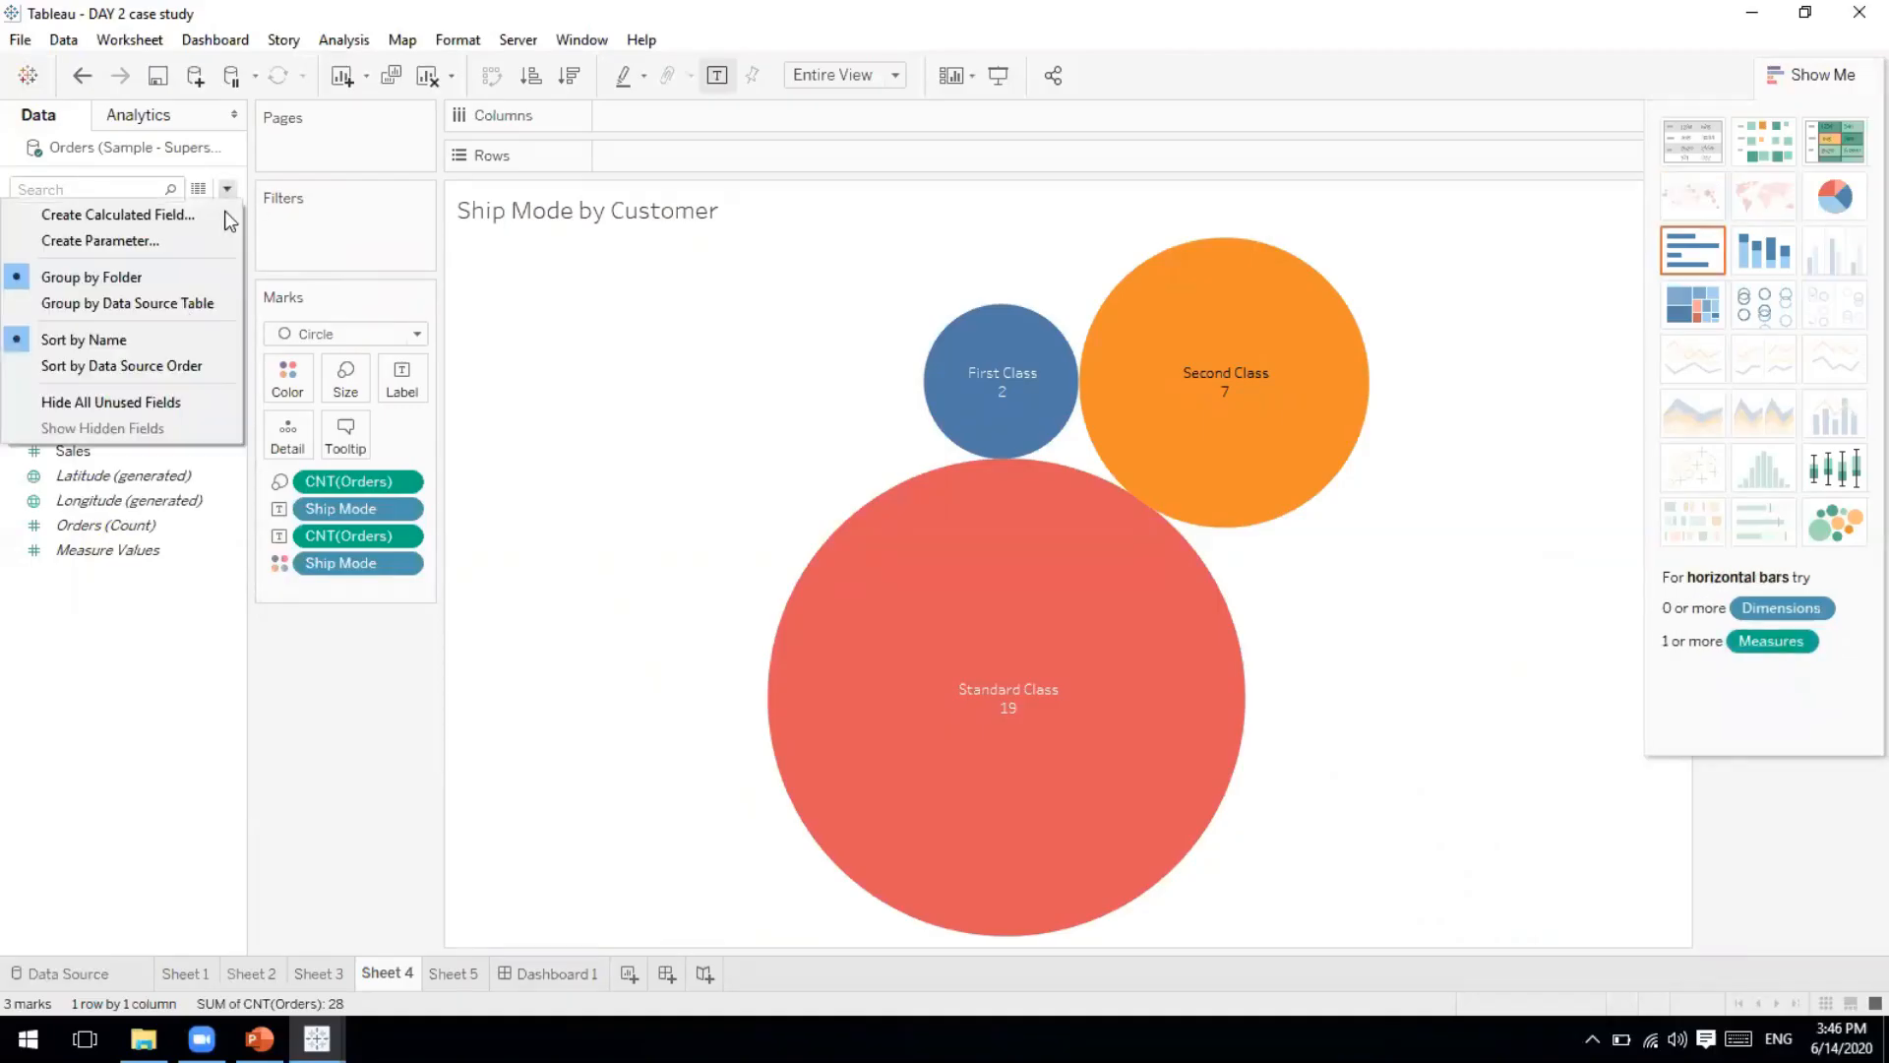
click(117, 275)
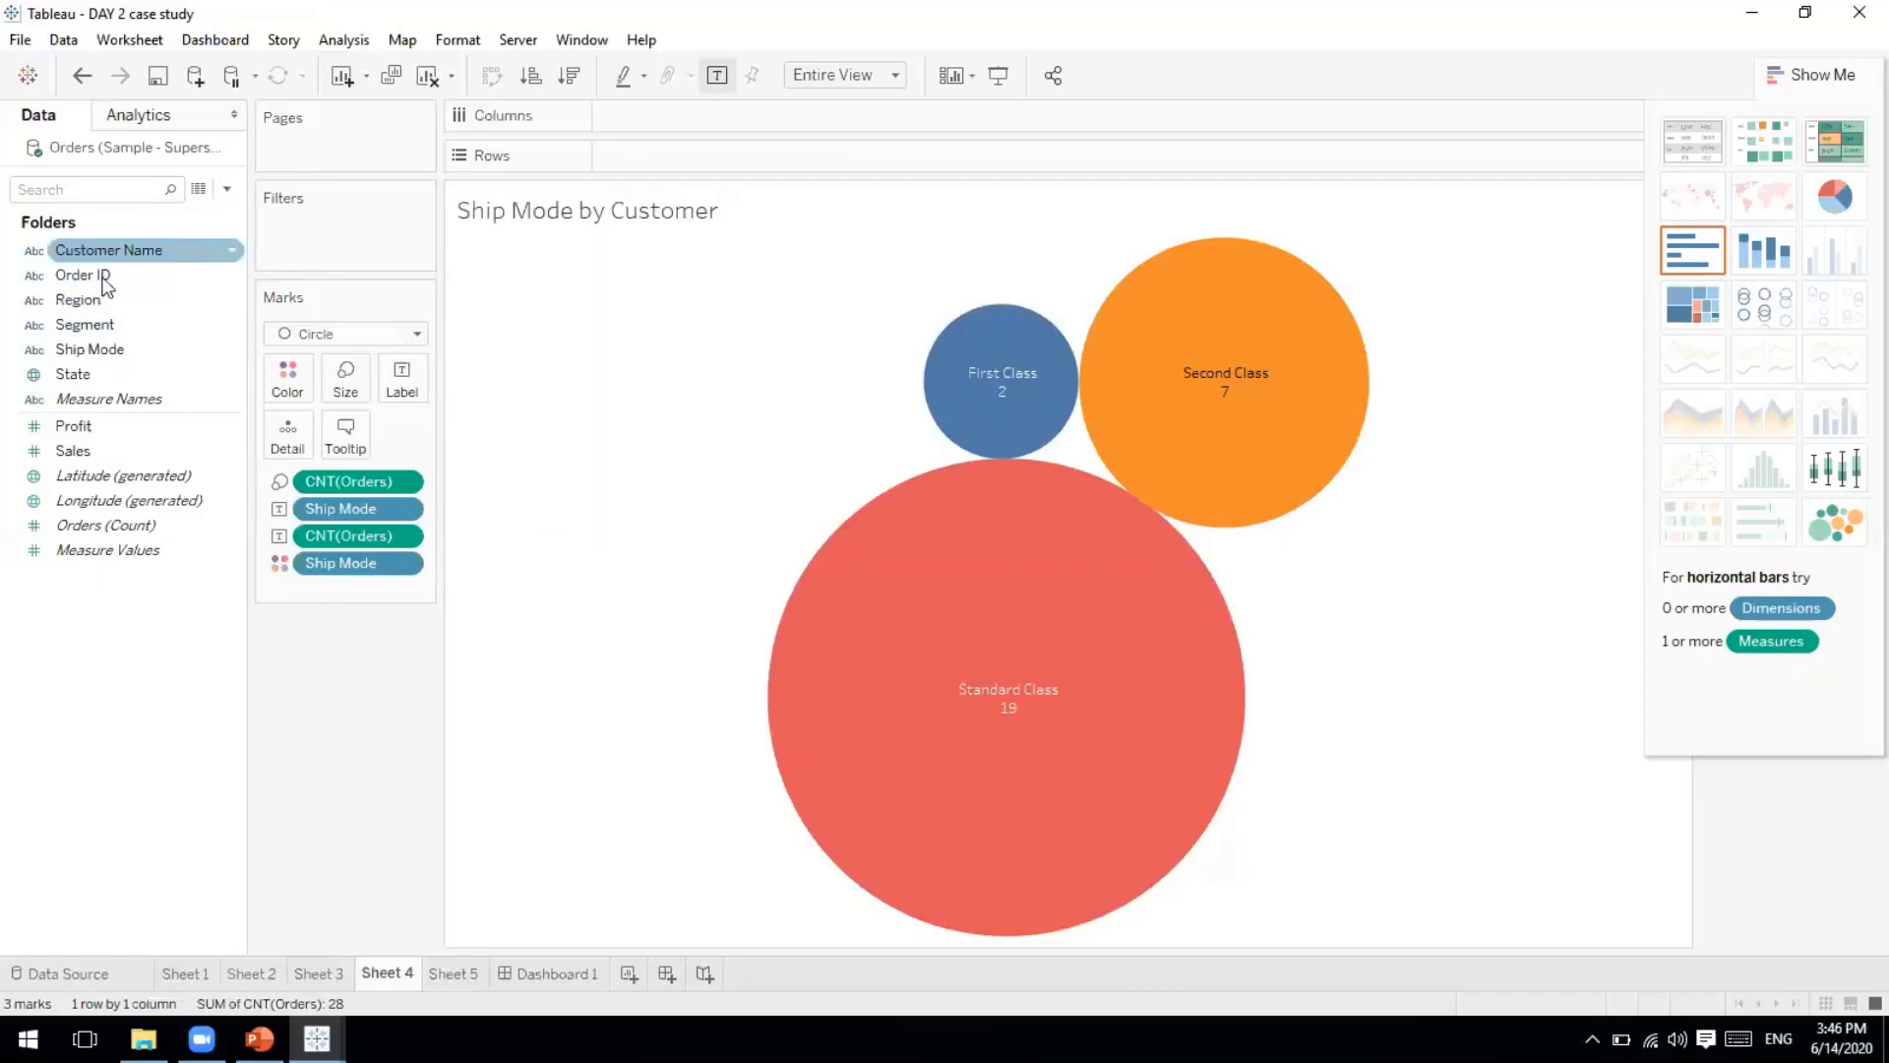
Create a folder named area in the Data pane from the Order ID field.
click(231, 281)
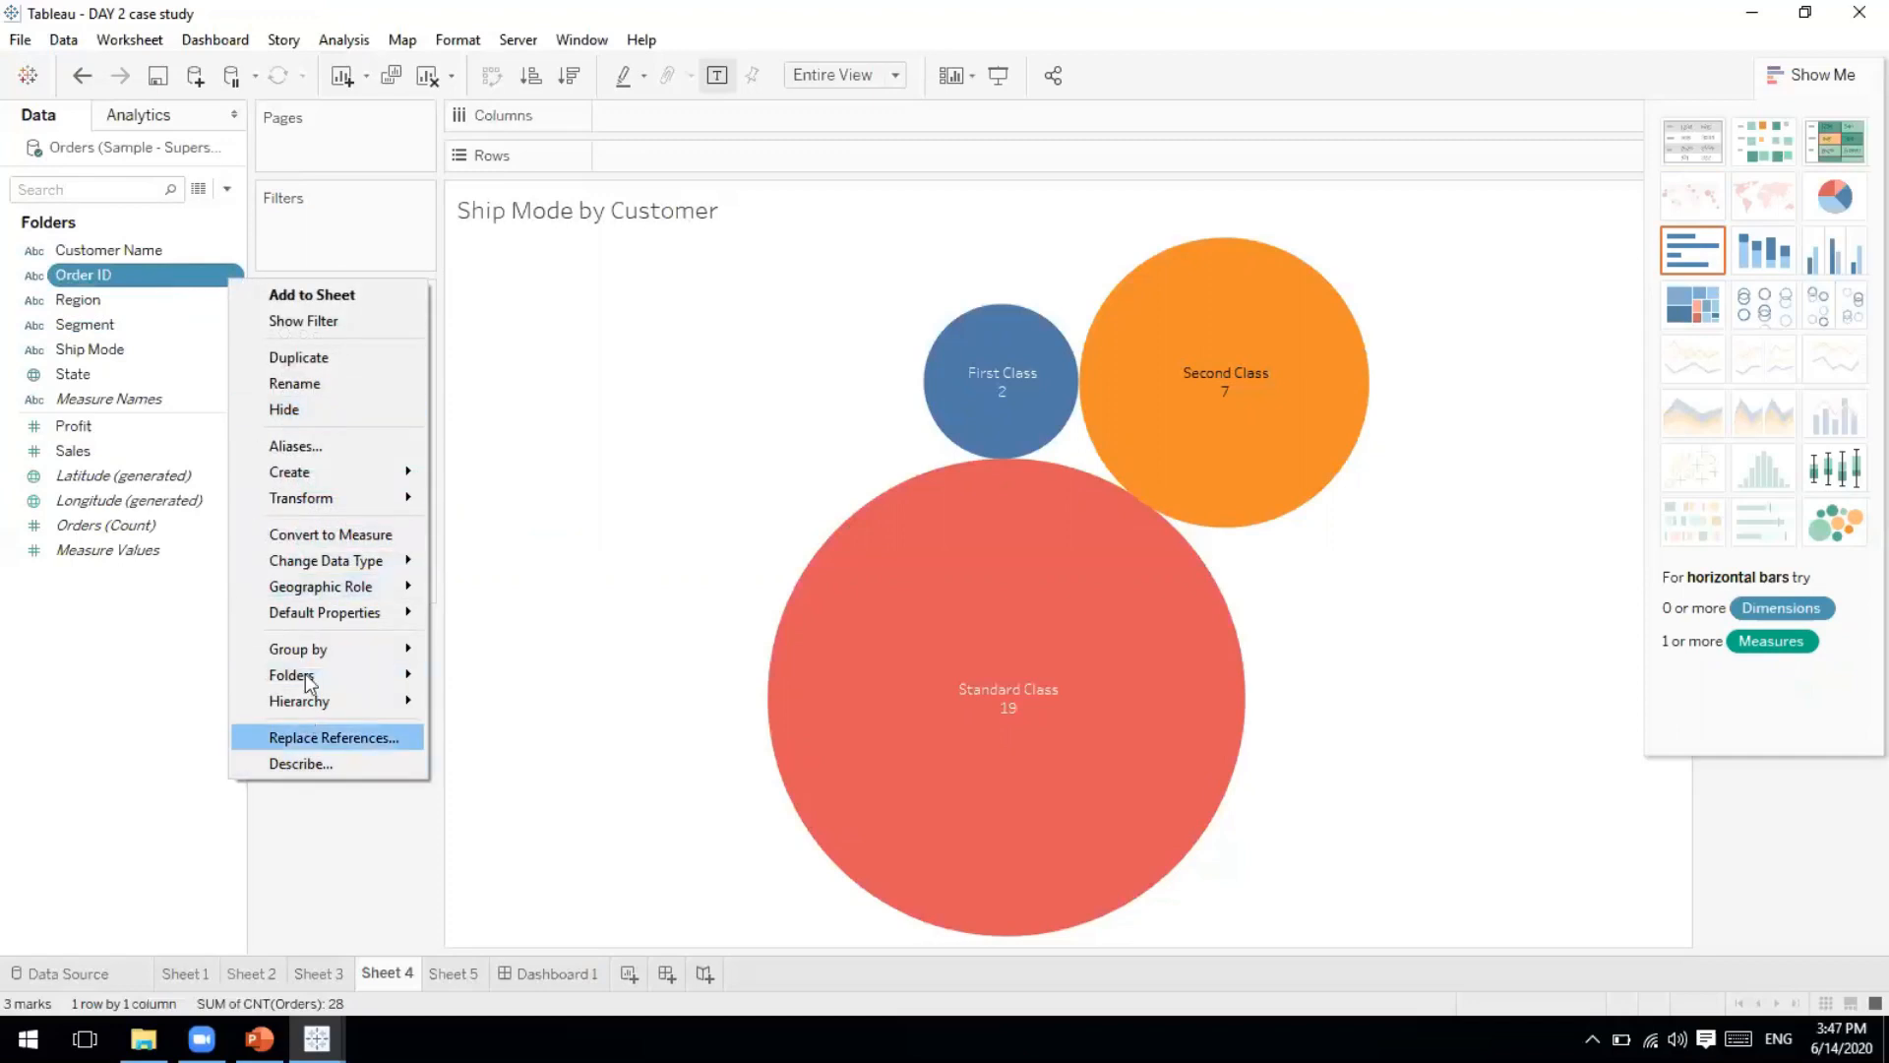
mouse_move(307, 679)
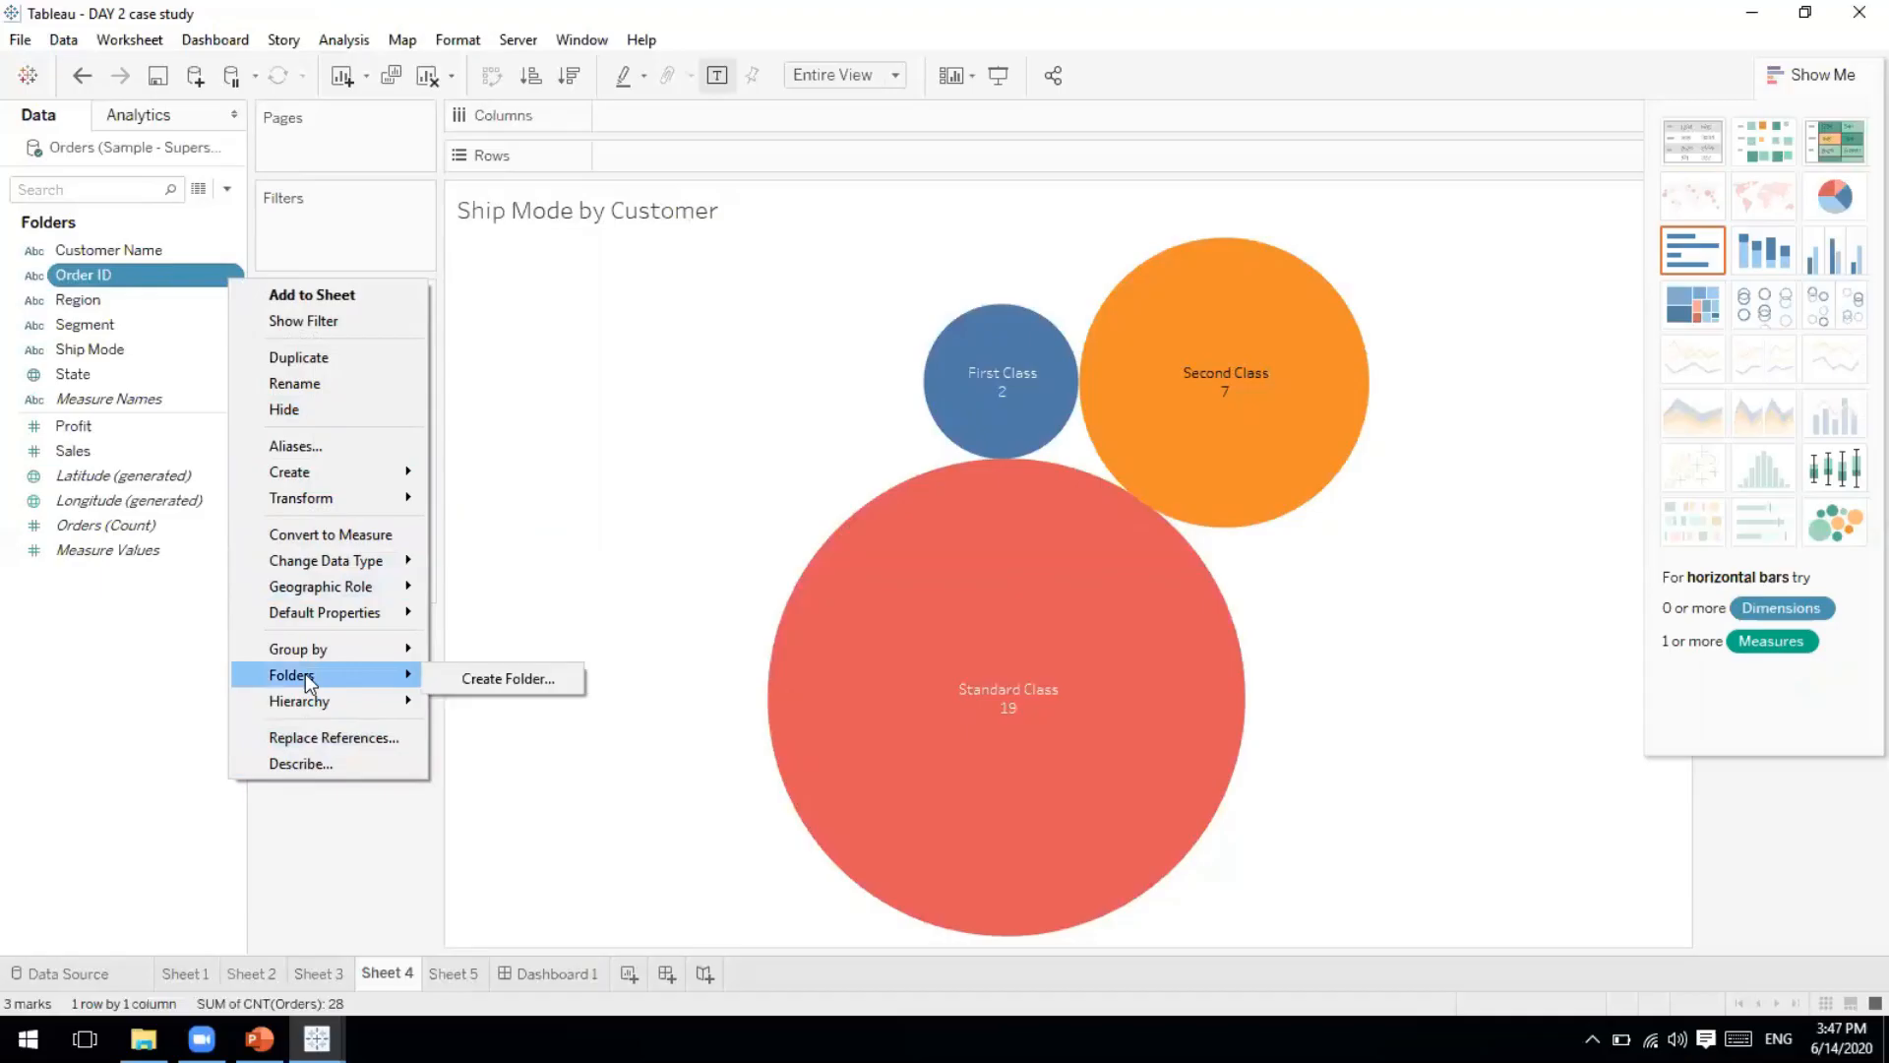
click(521, 688)
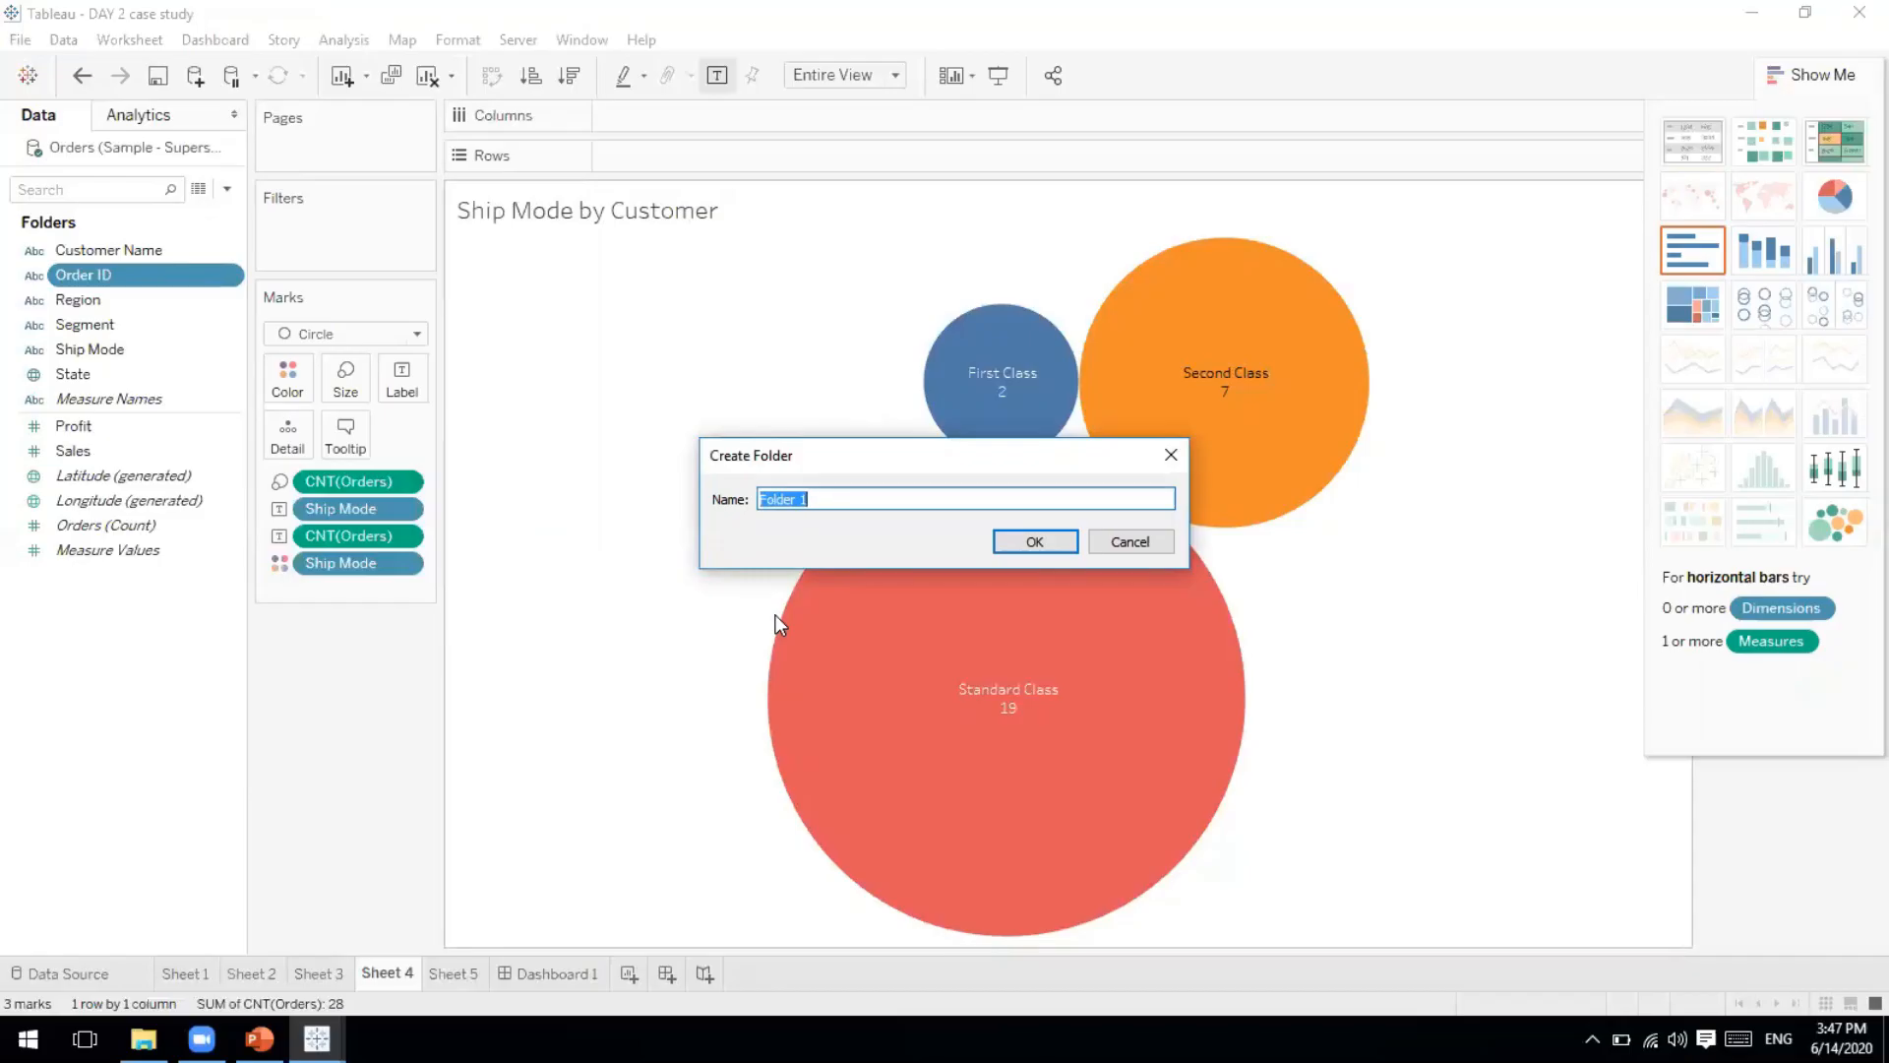
key(BackSpace)
text(area)
click(1034, 541)
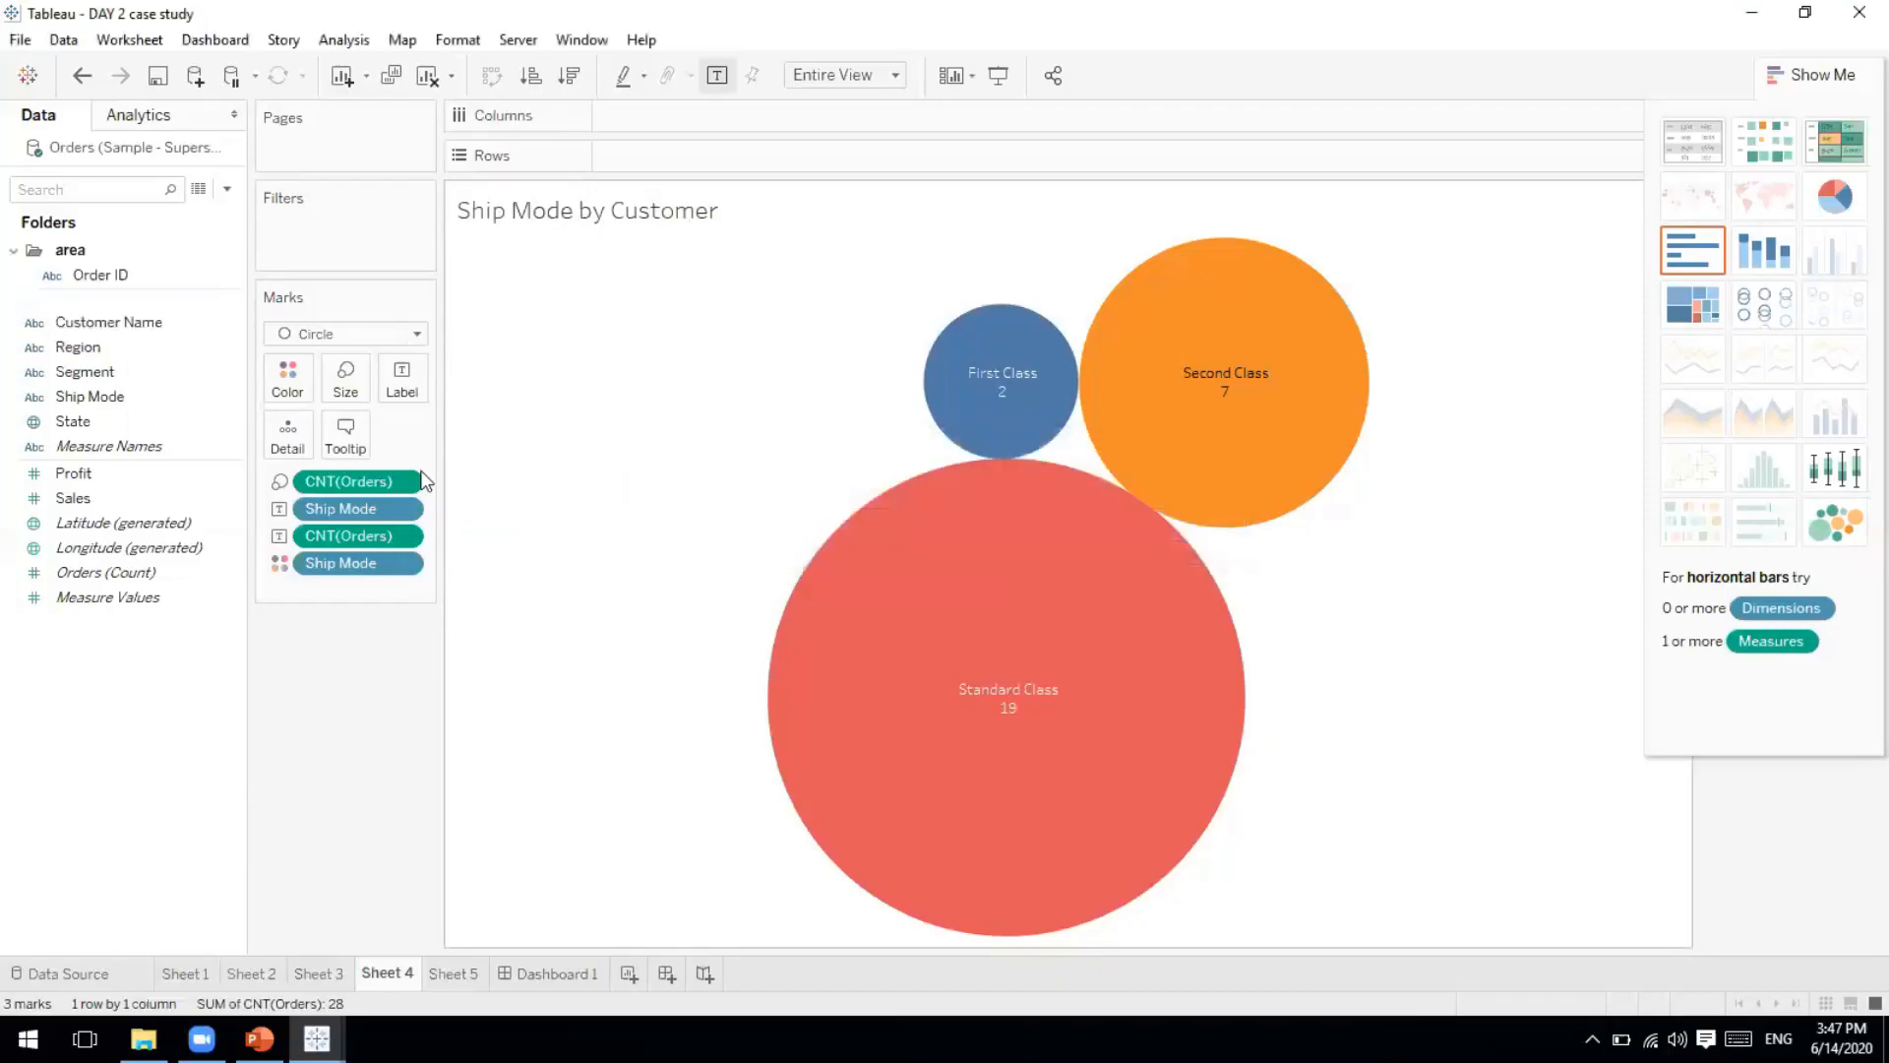
Move Order ID out of the area folder into the measures and put Region and State in the folder instead.
drag(91, 277, 69, 429)
click(108, 311)
click(91, 276)
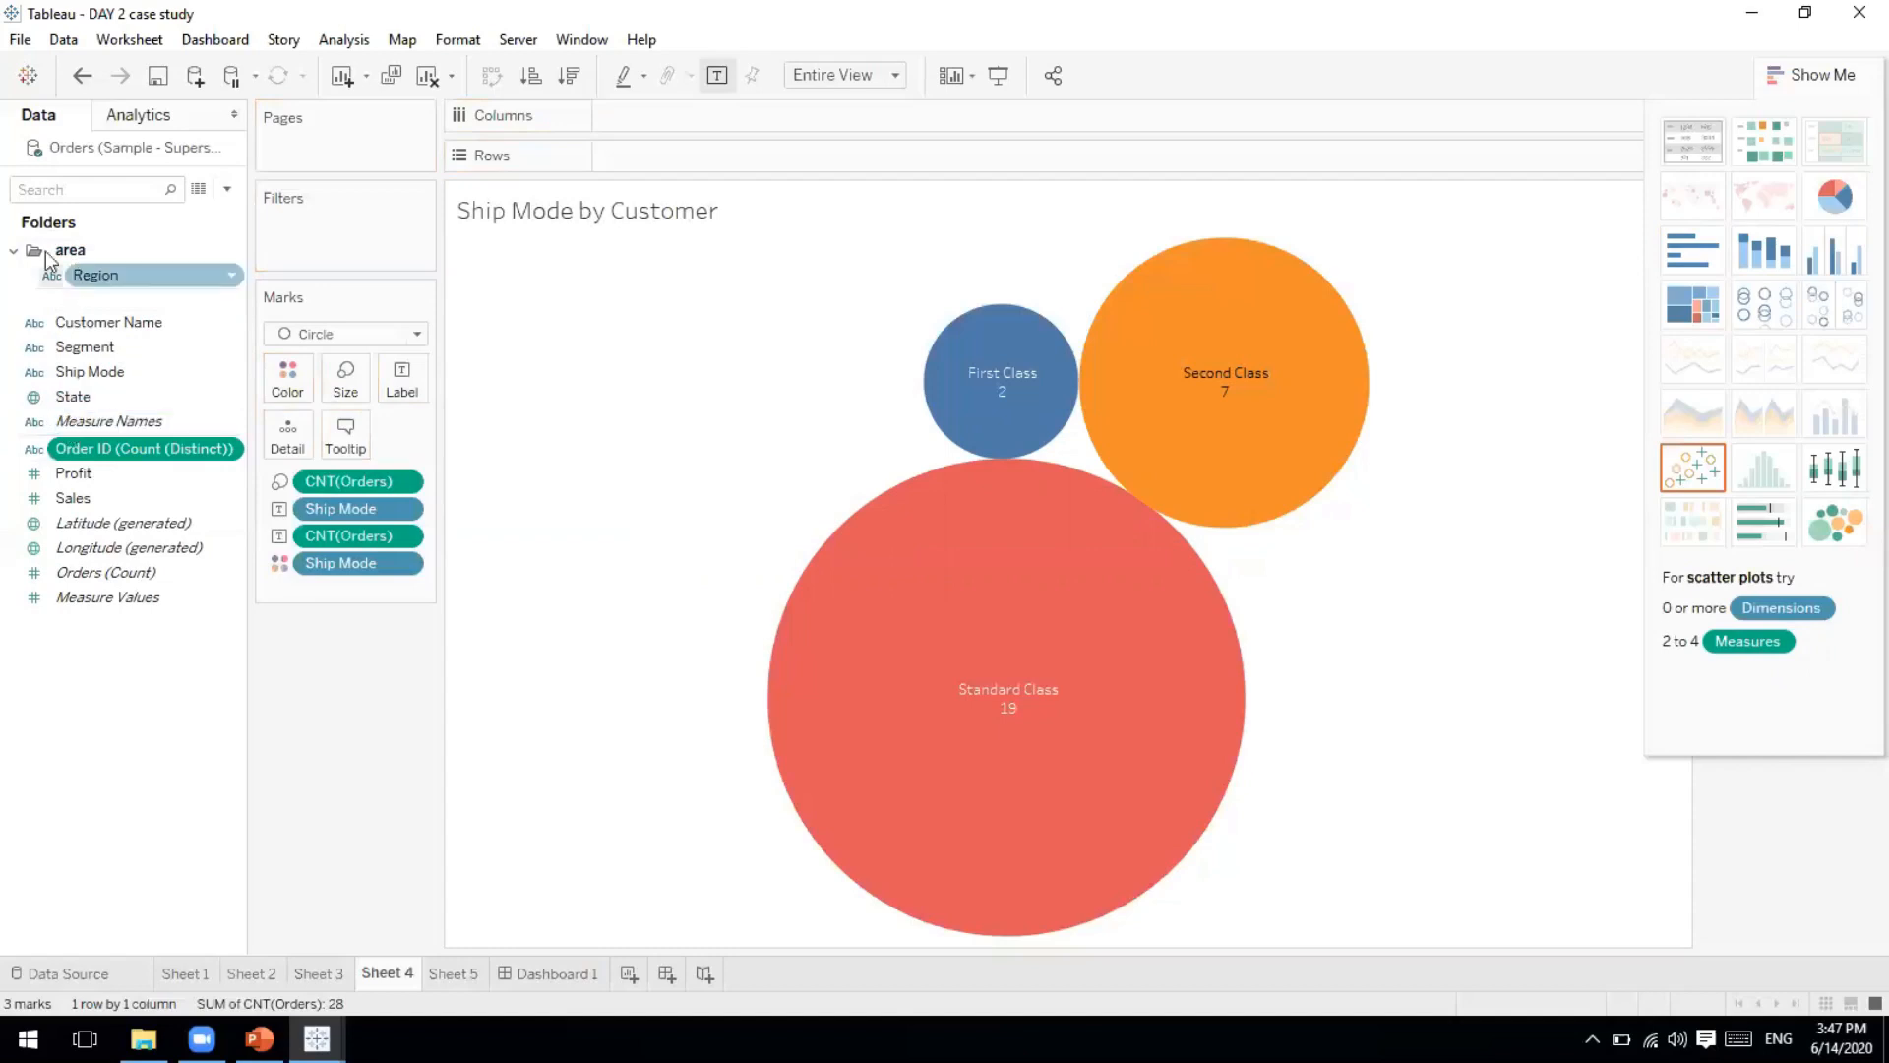
drag(94, 395, 99, 292)
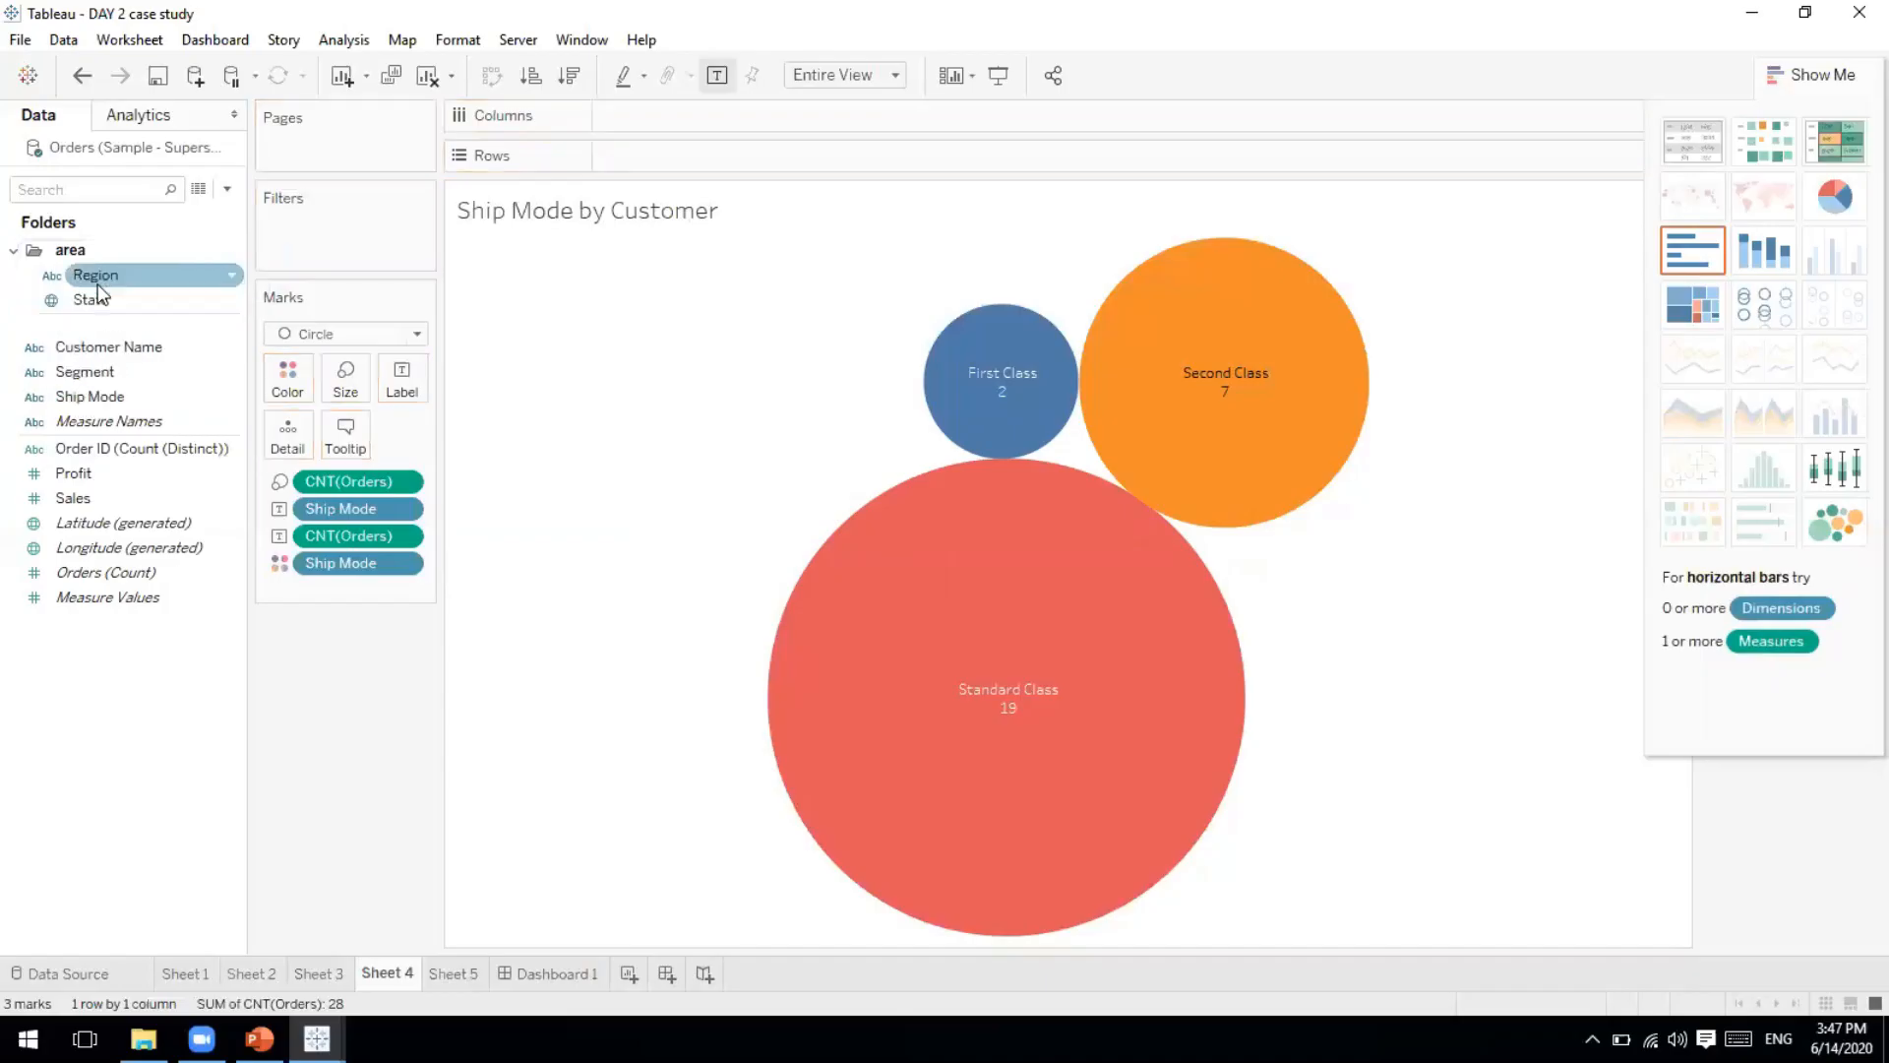
click(12, 250)
click(13, 250)
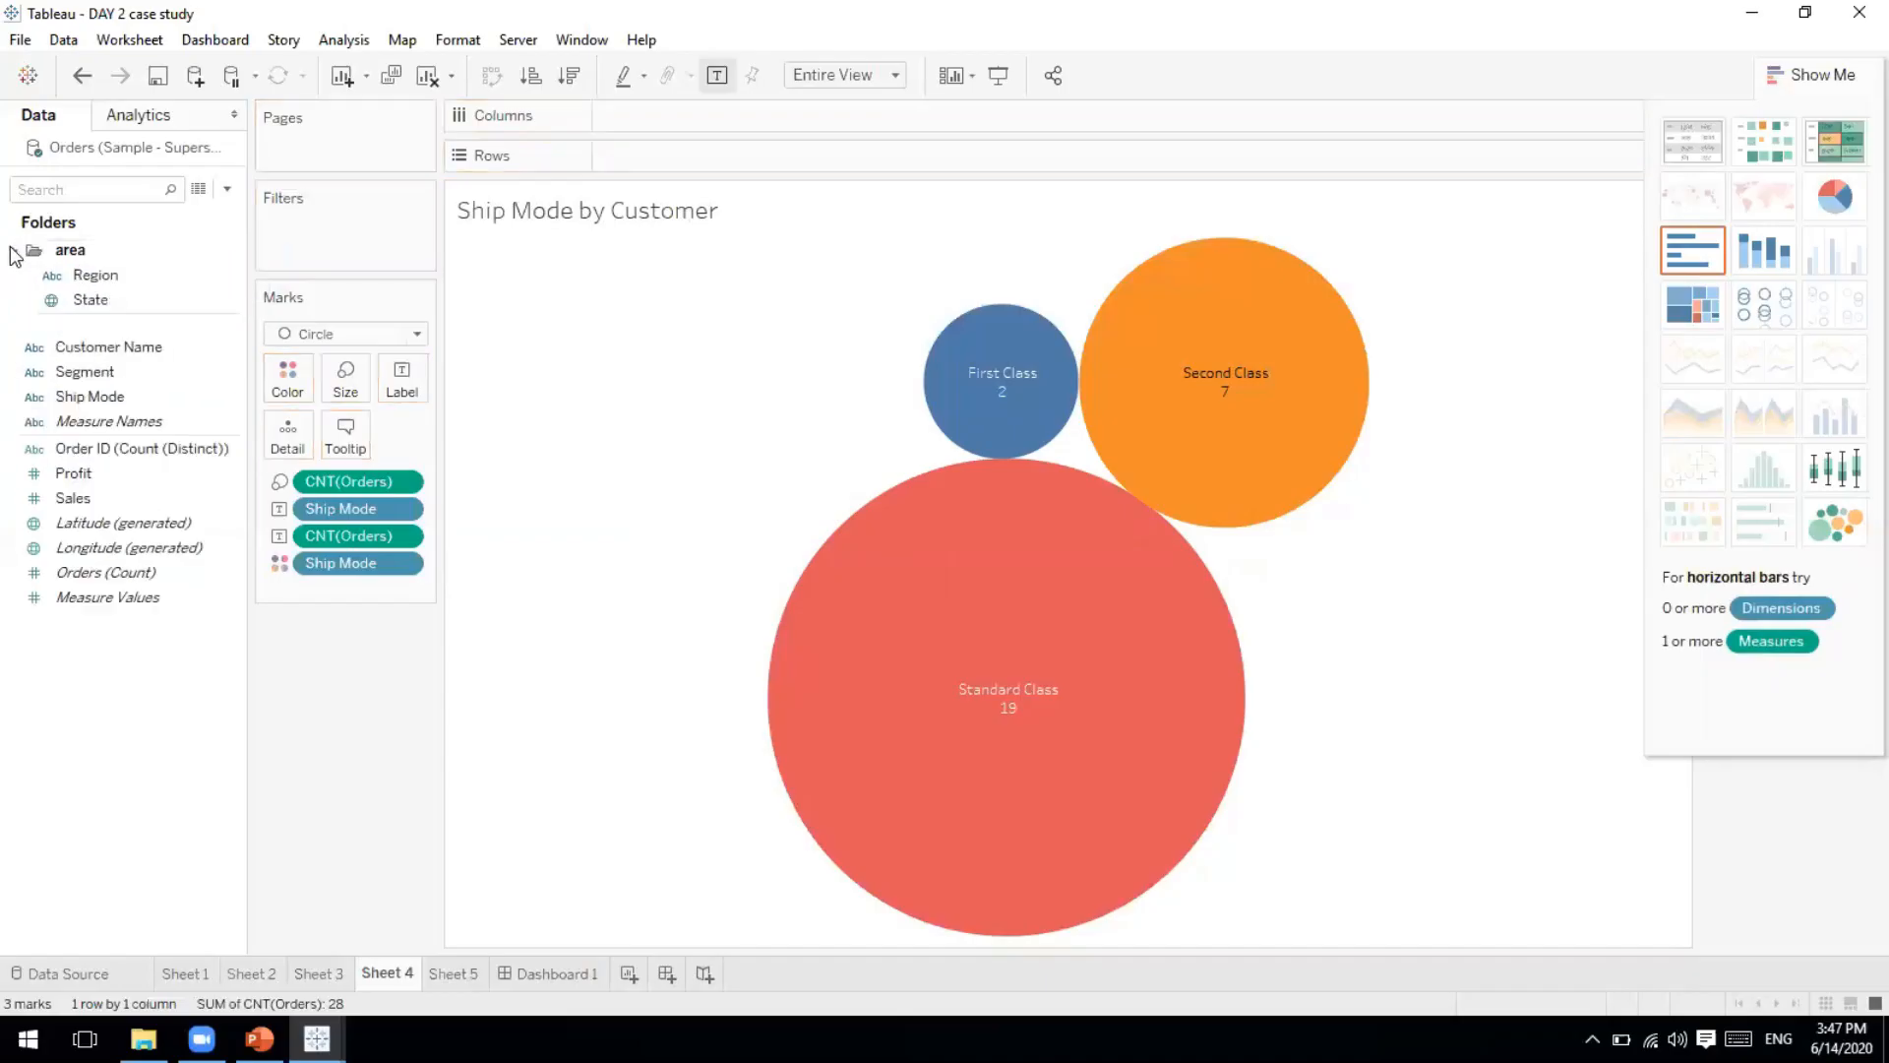
click(18, 252)
click(14, 251)
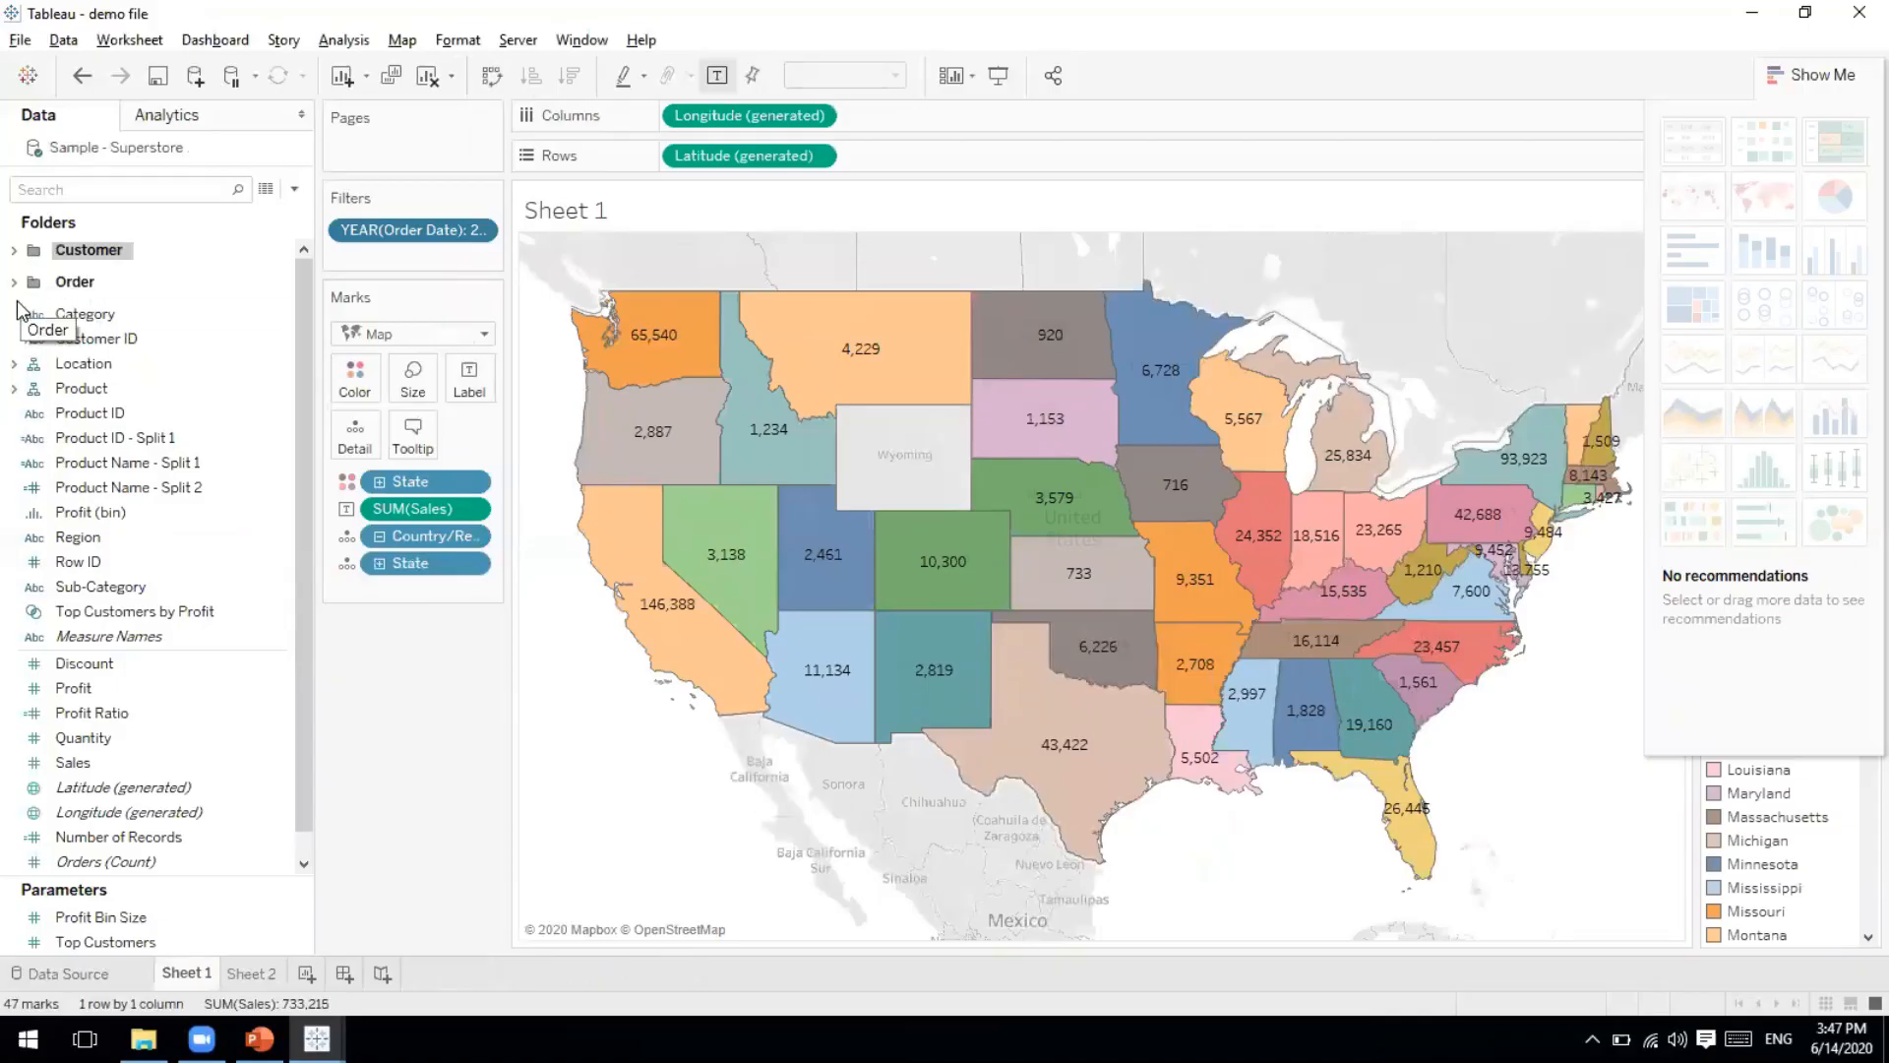
Check the Session 2 topic list in PowerPoint and return to the demo file workbook in Tableau.
click(29, 313)
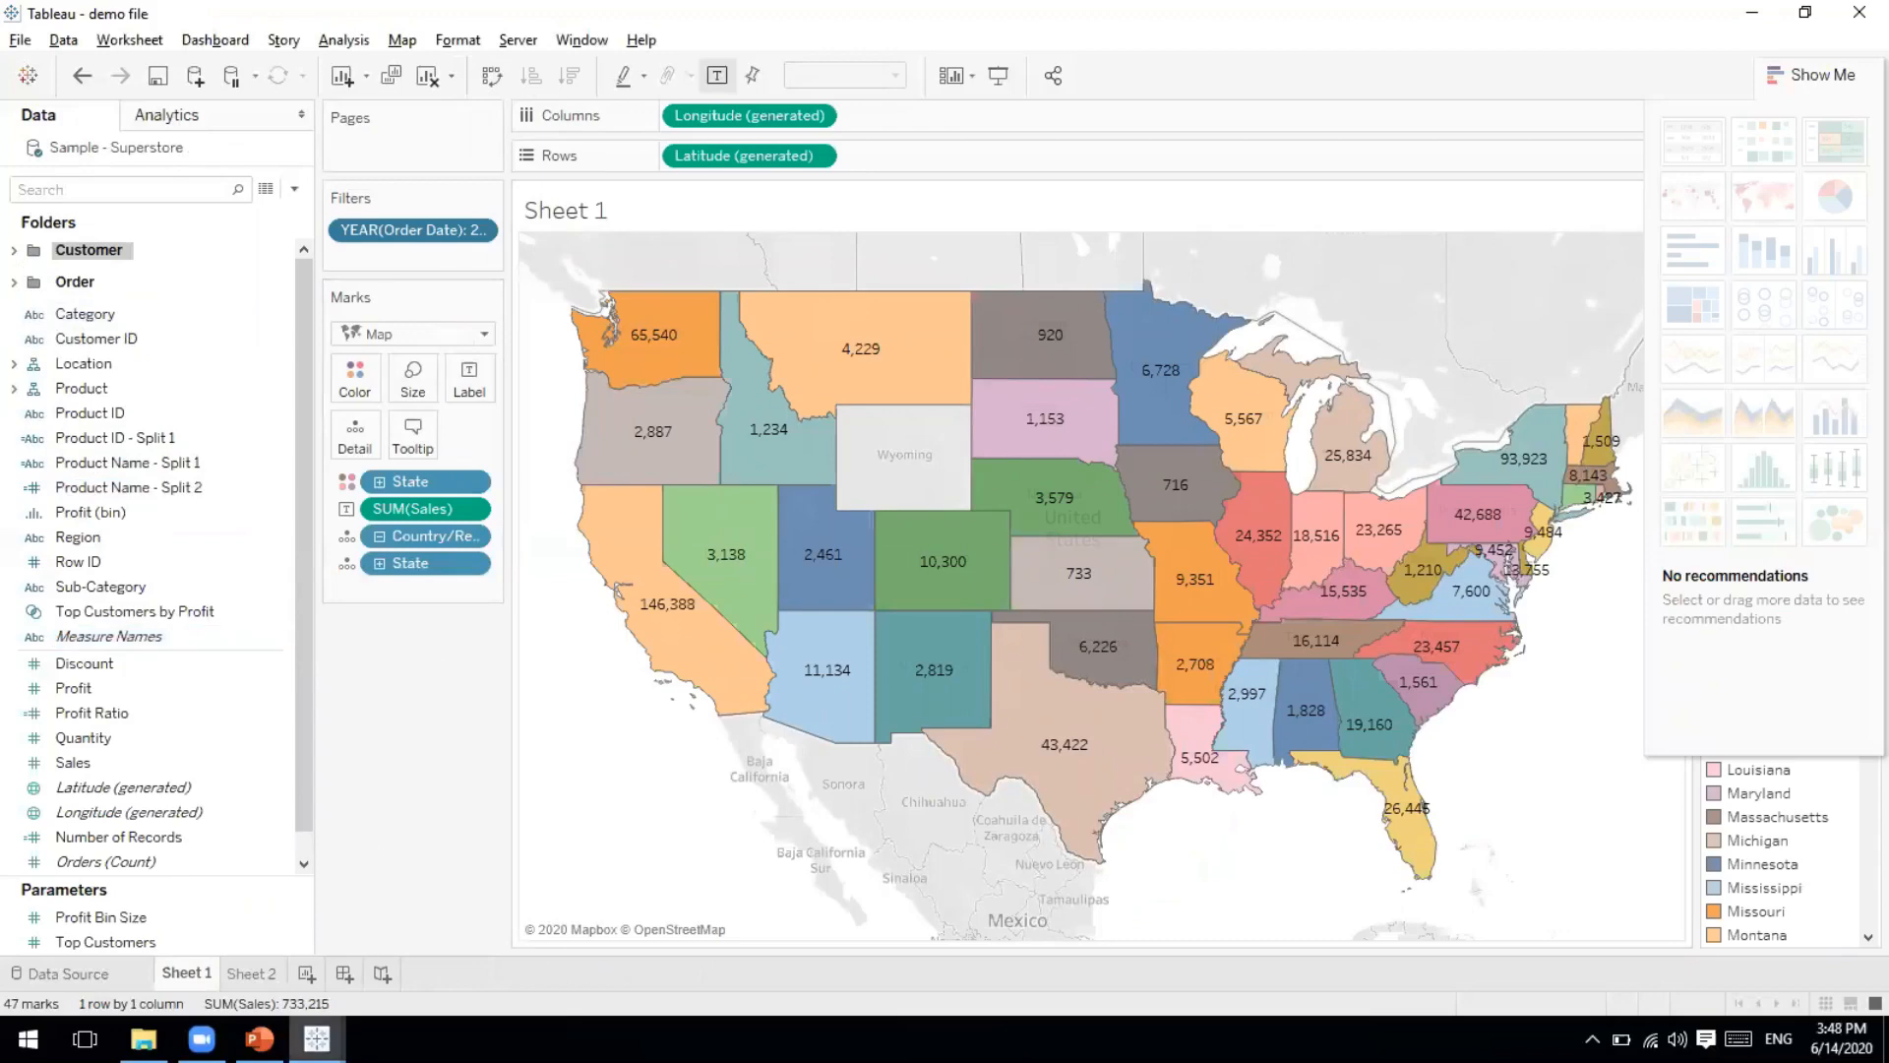
mouse_move(317, 1039)
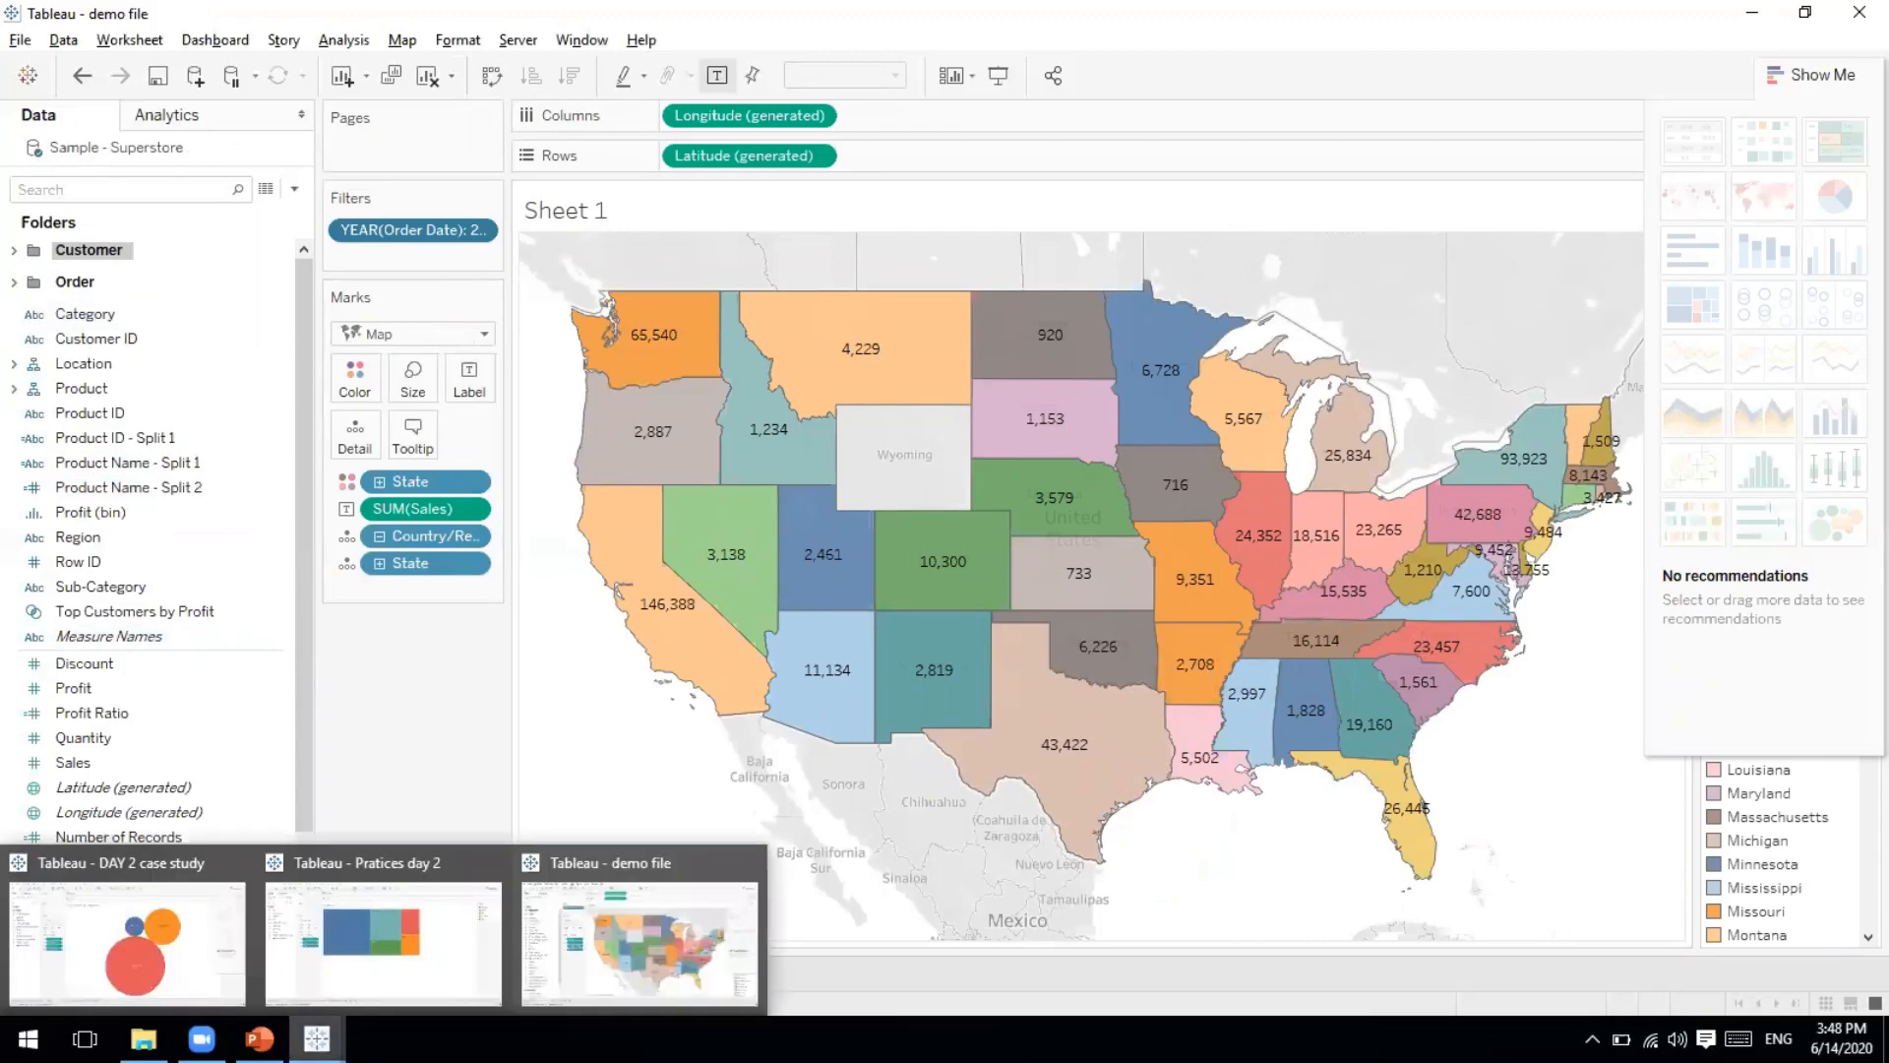
click(317, 1038)
click(259, 1038)
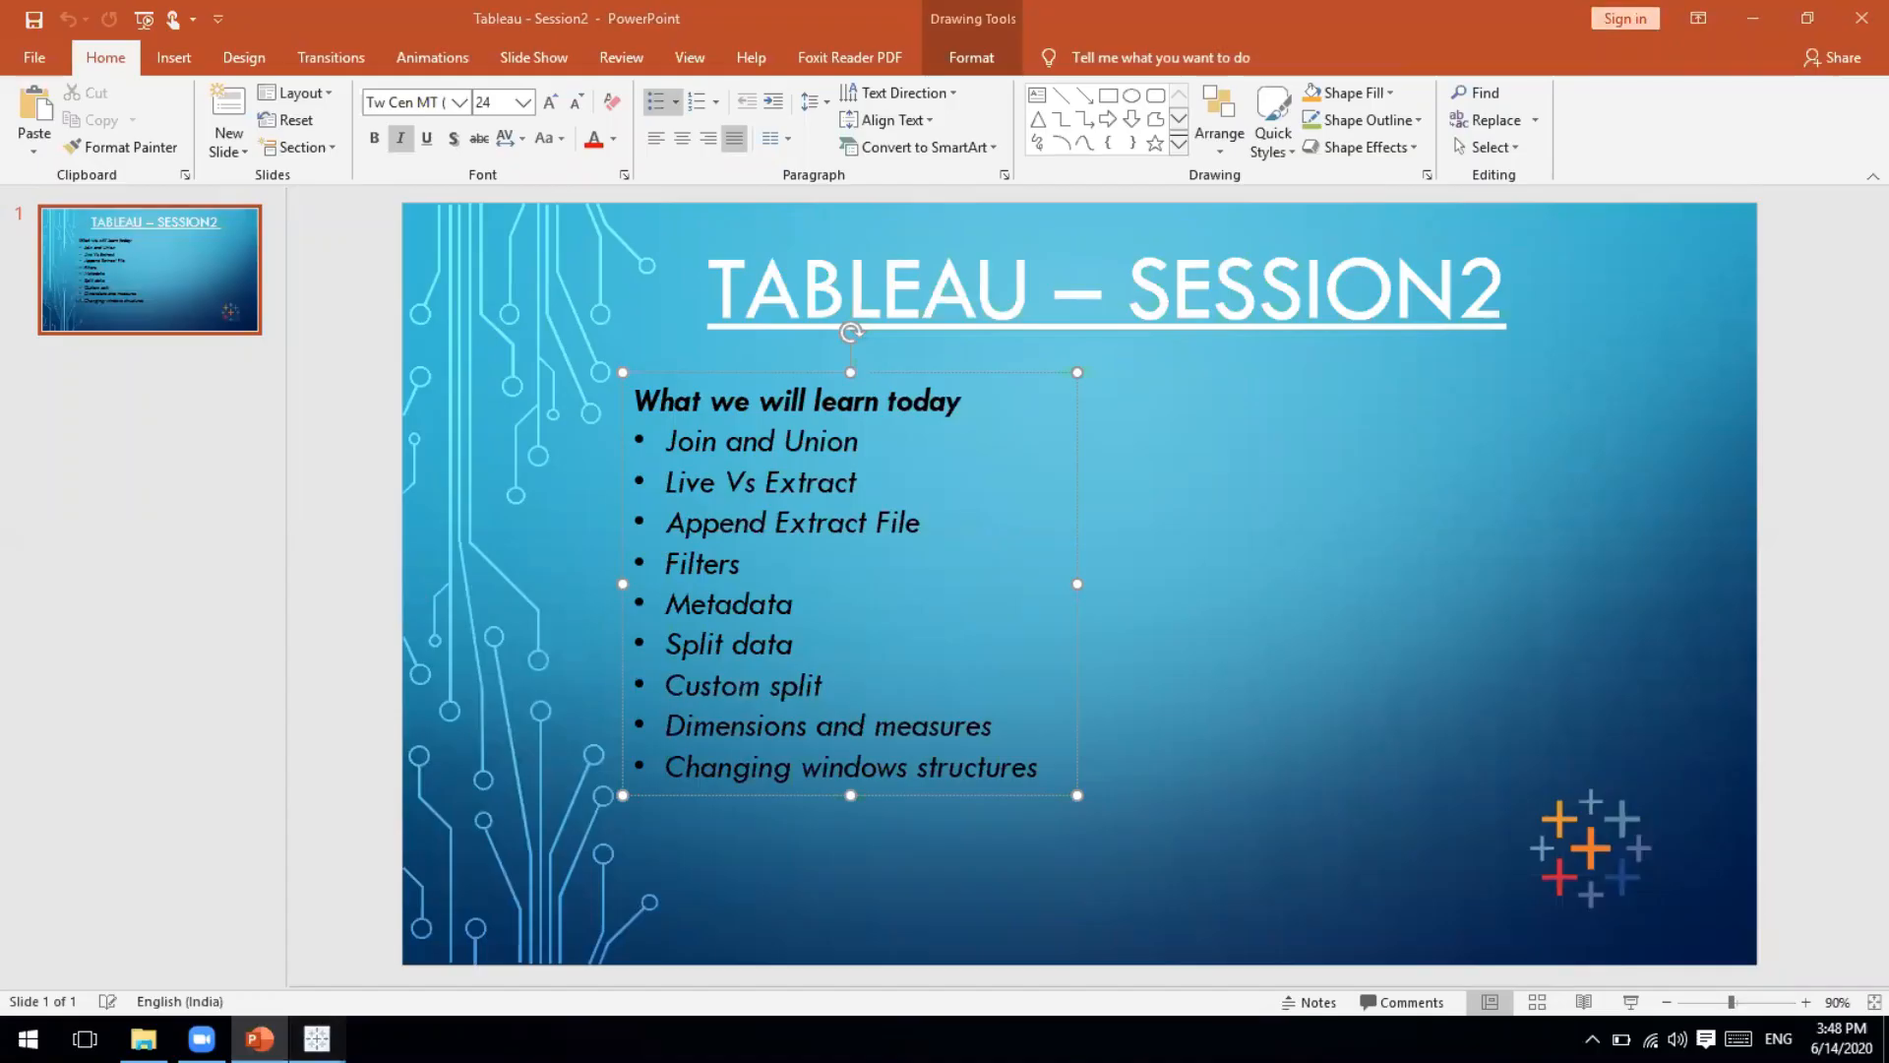
mouse_move(317, 1038)
click(612, 912)
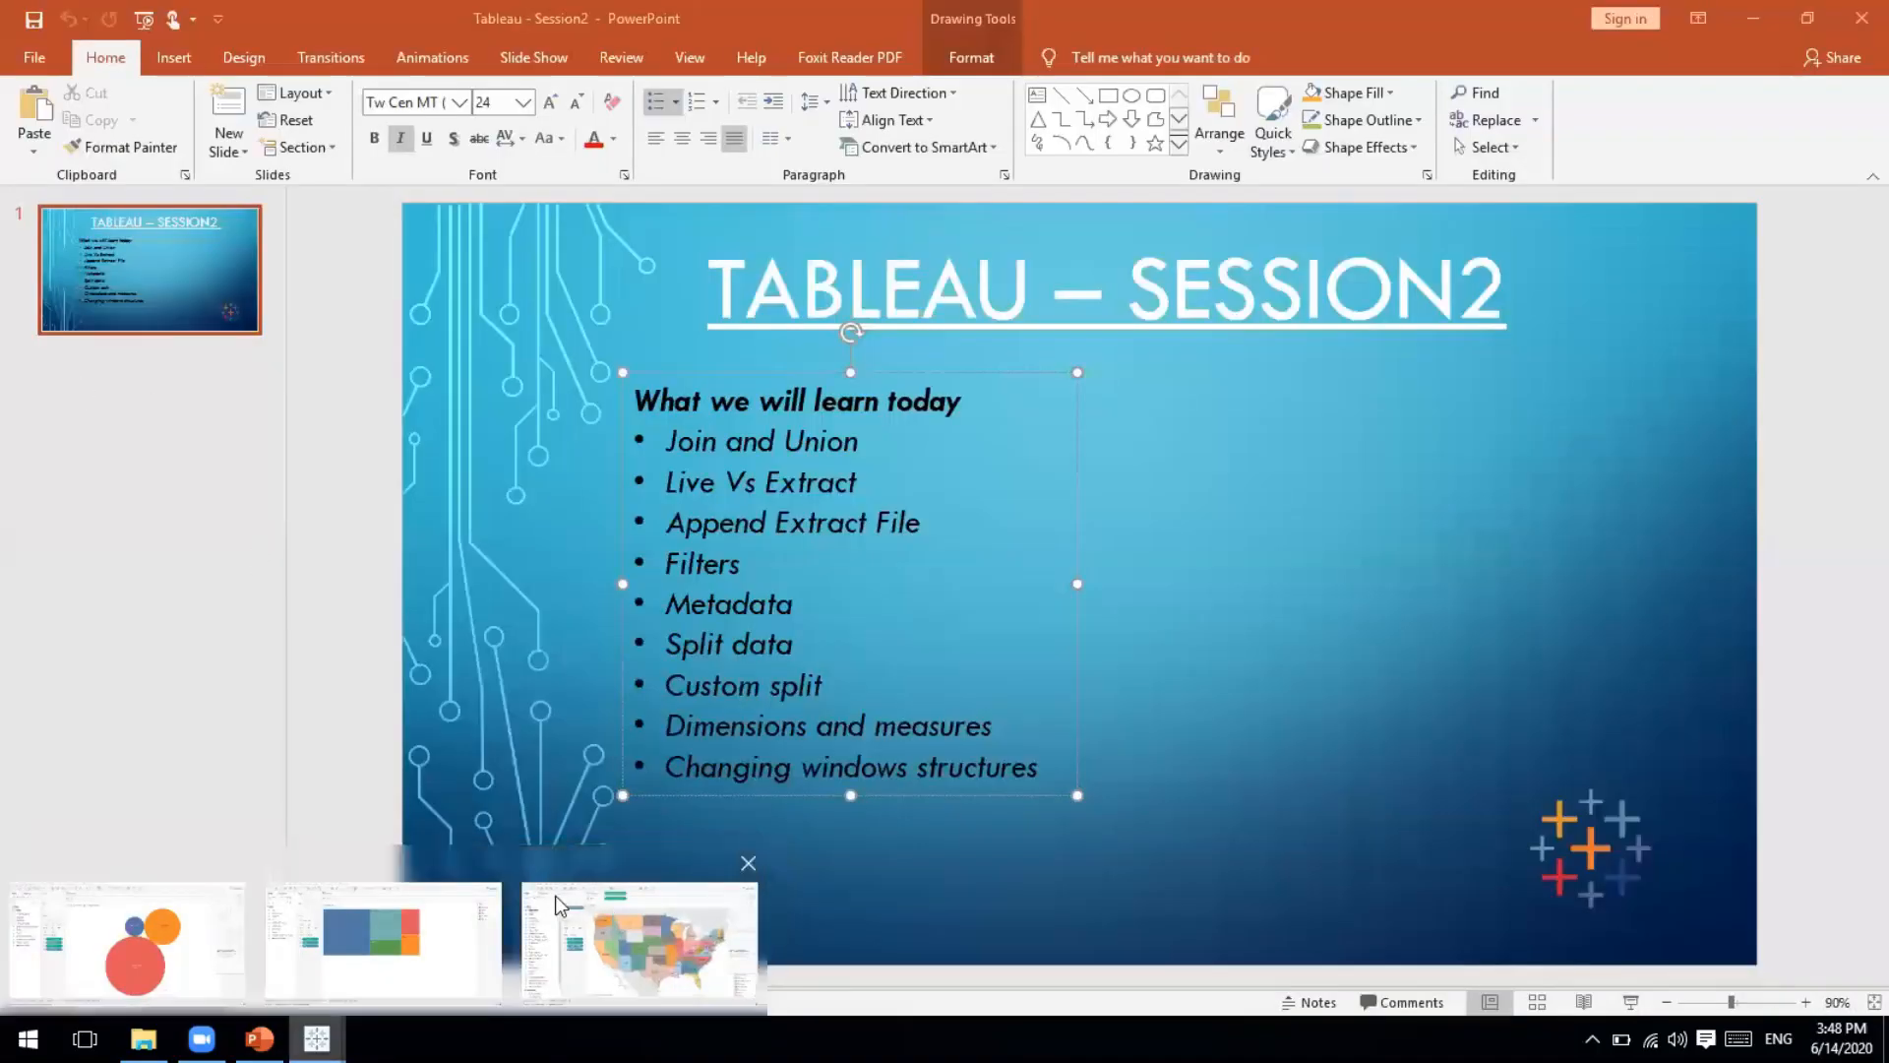
click(559, 905)
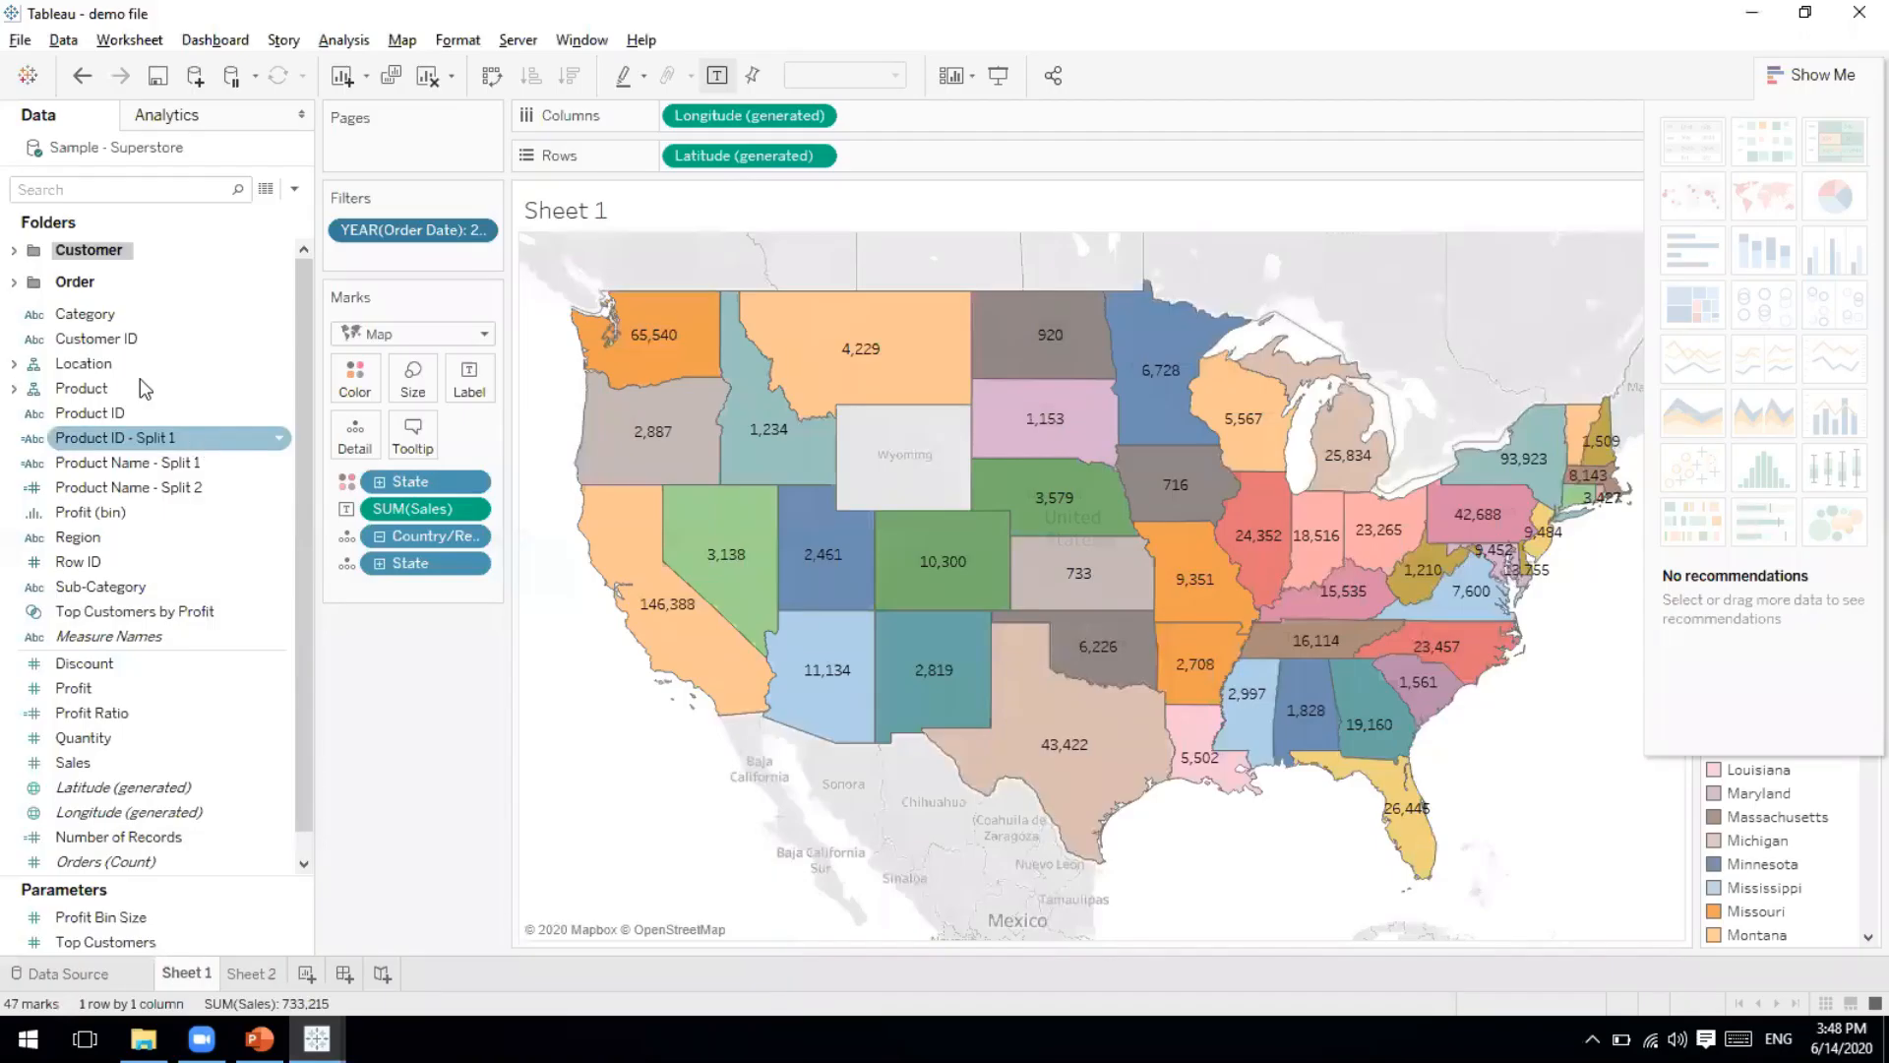
Remove the existing Location and Product hierarchies from the Data pane.
right_click(20, 369)
key(Escape)
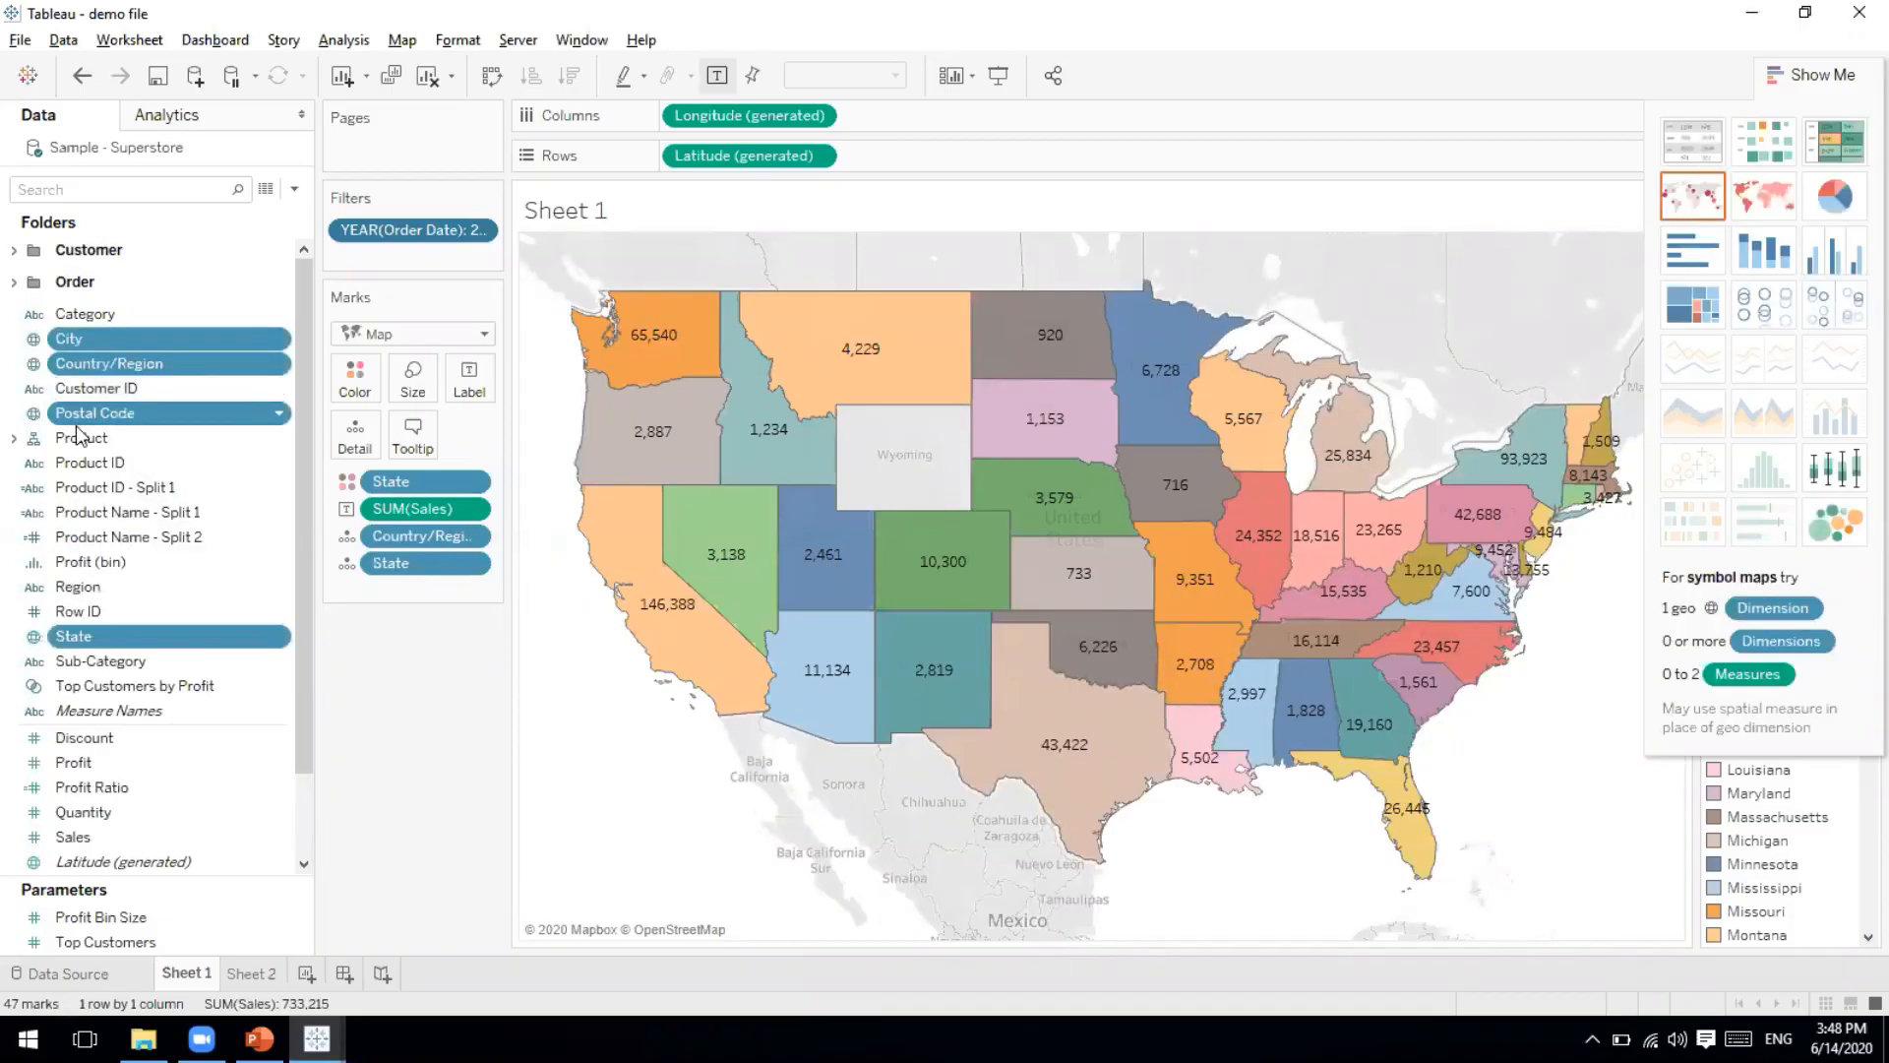
right_click(79, 433)
click(79, 438)
right_click(76, 441)
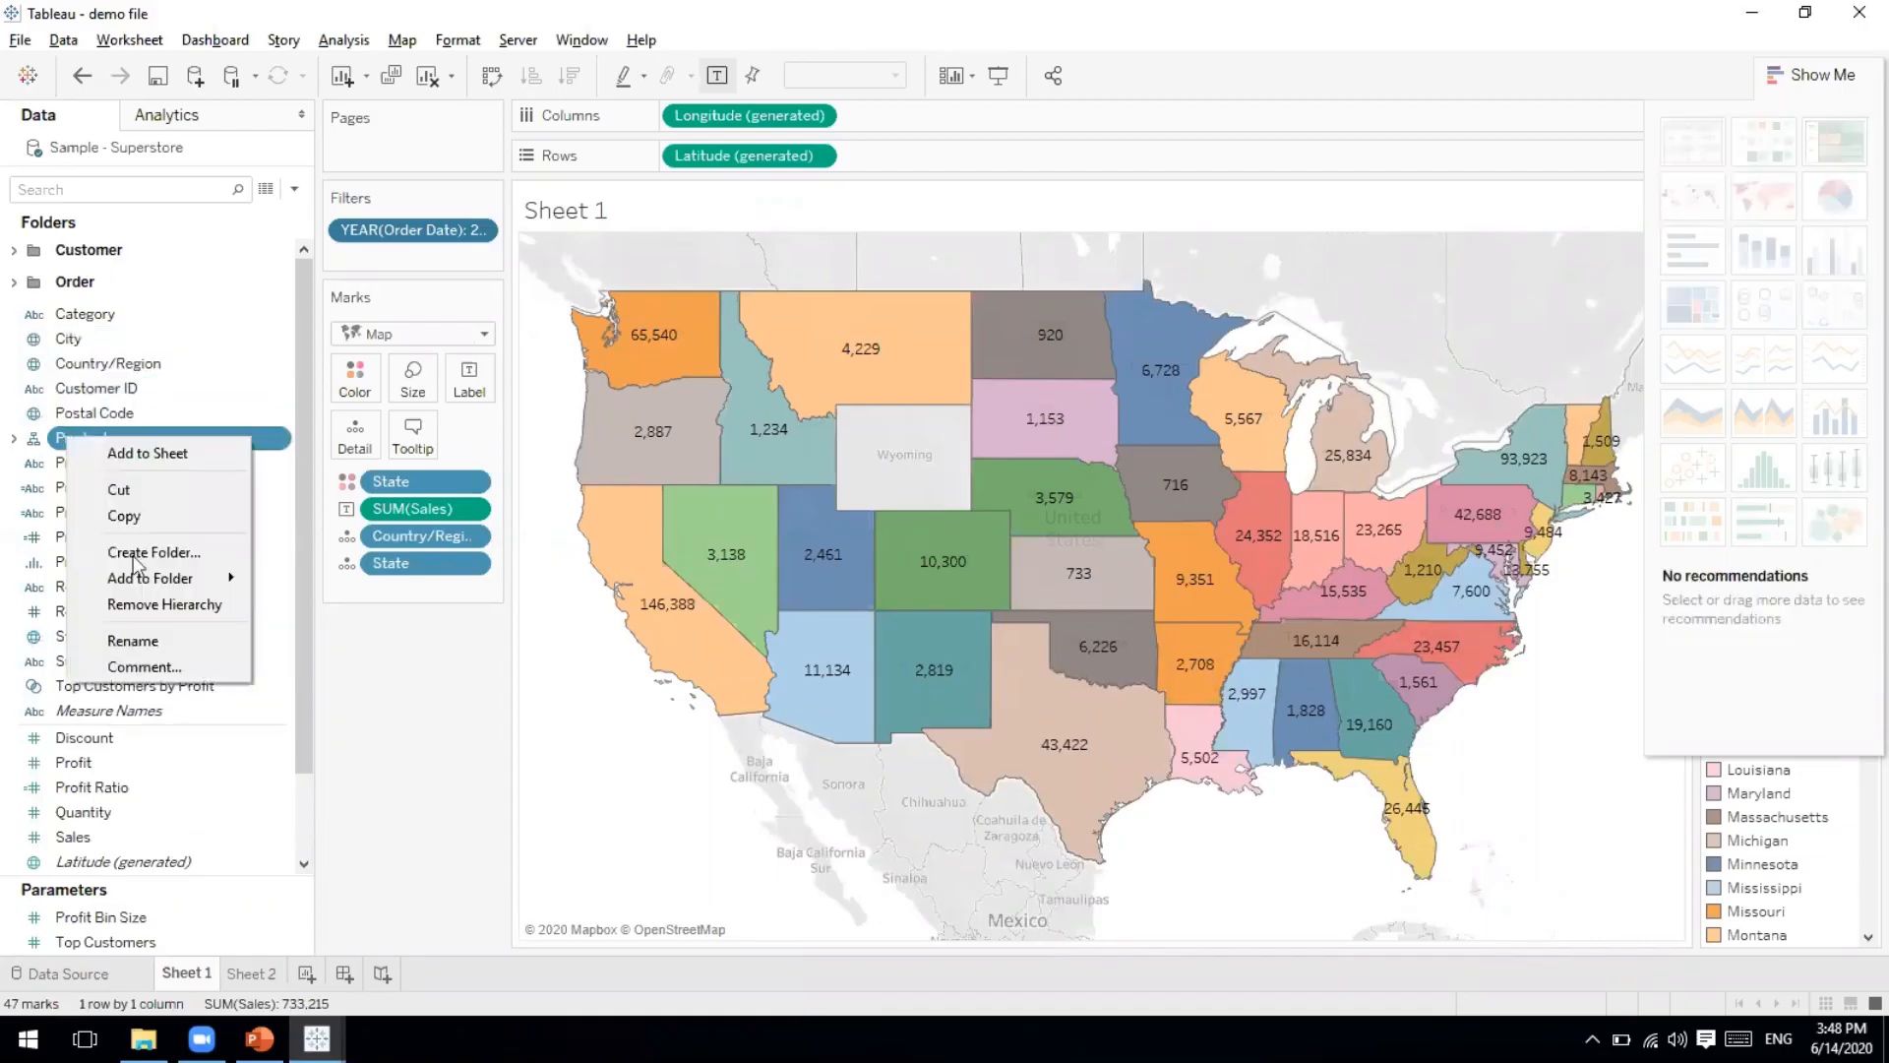
click(135, 606)
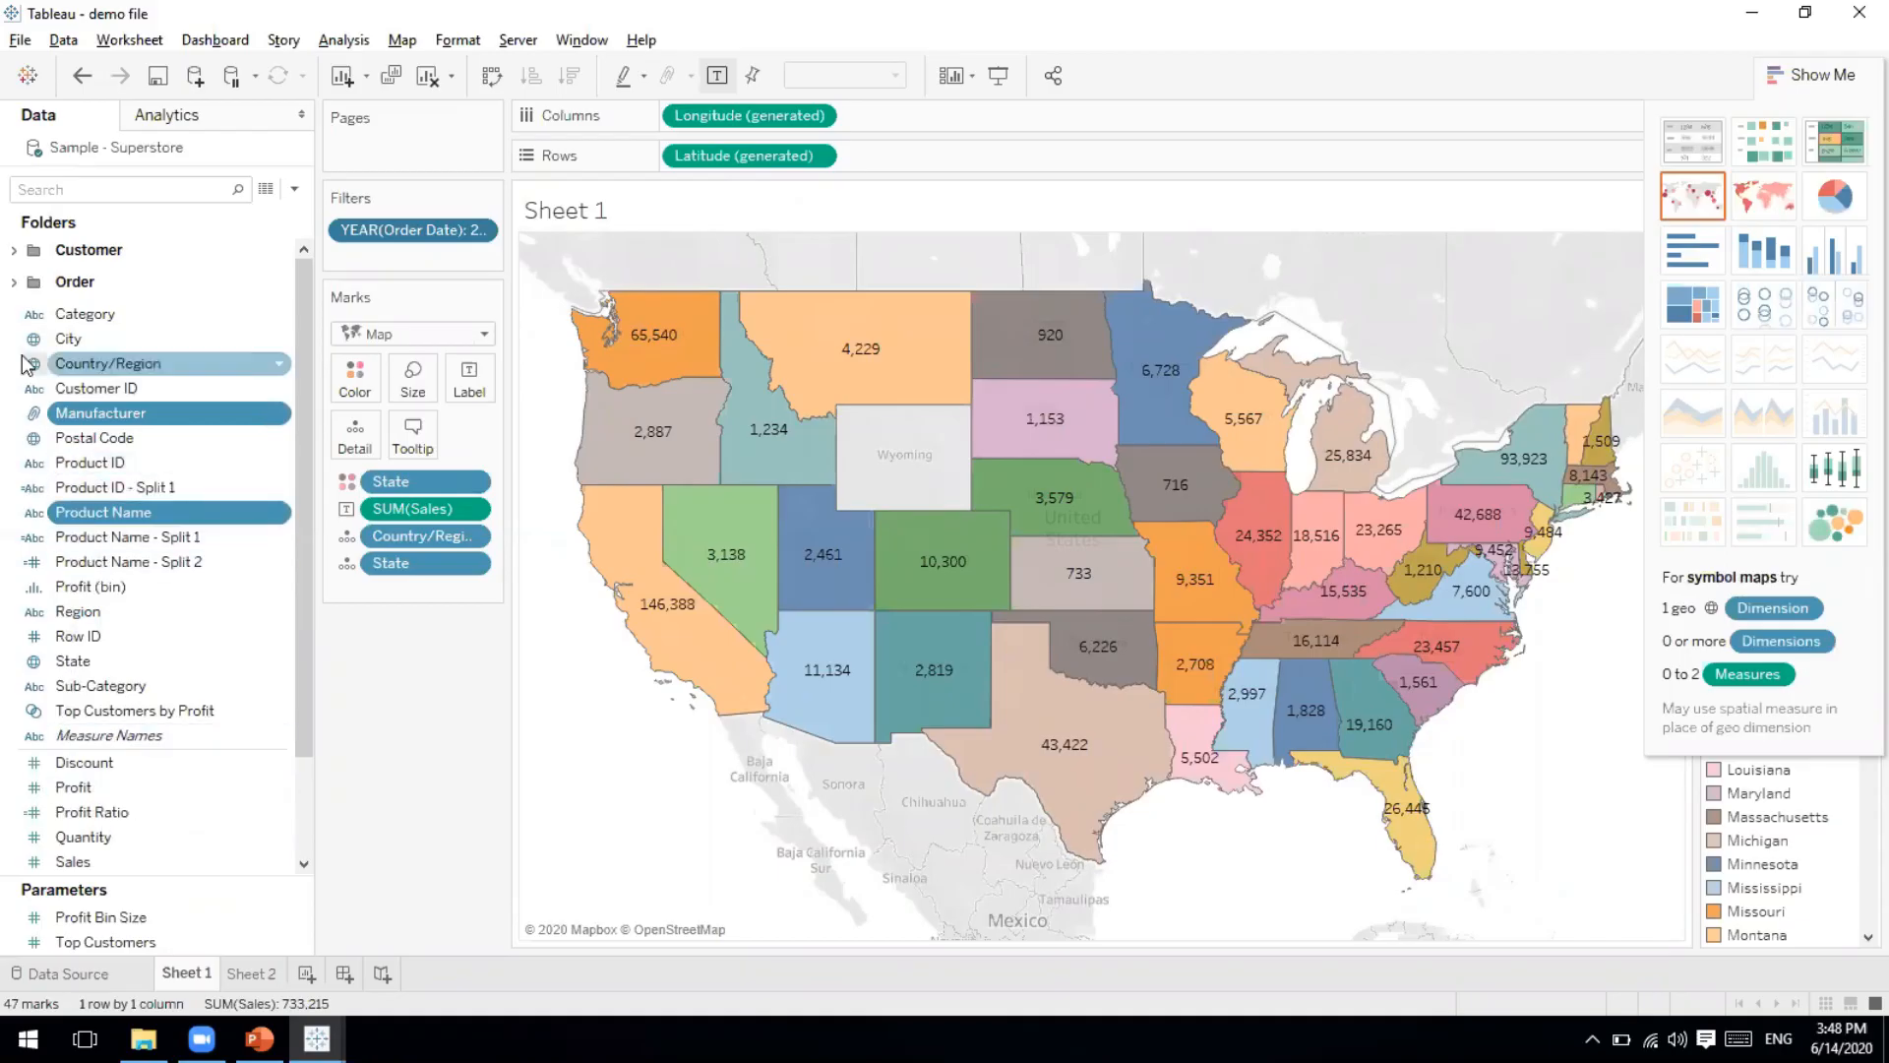
click(74, 281)
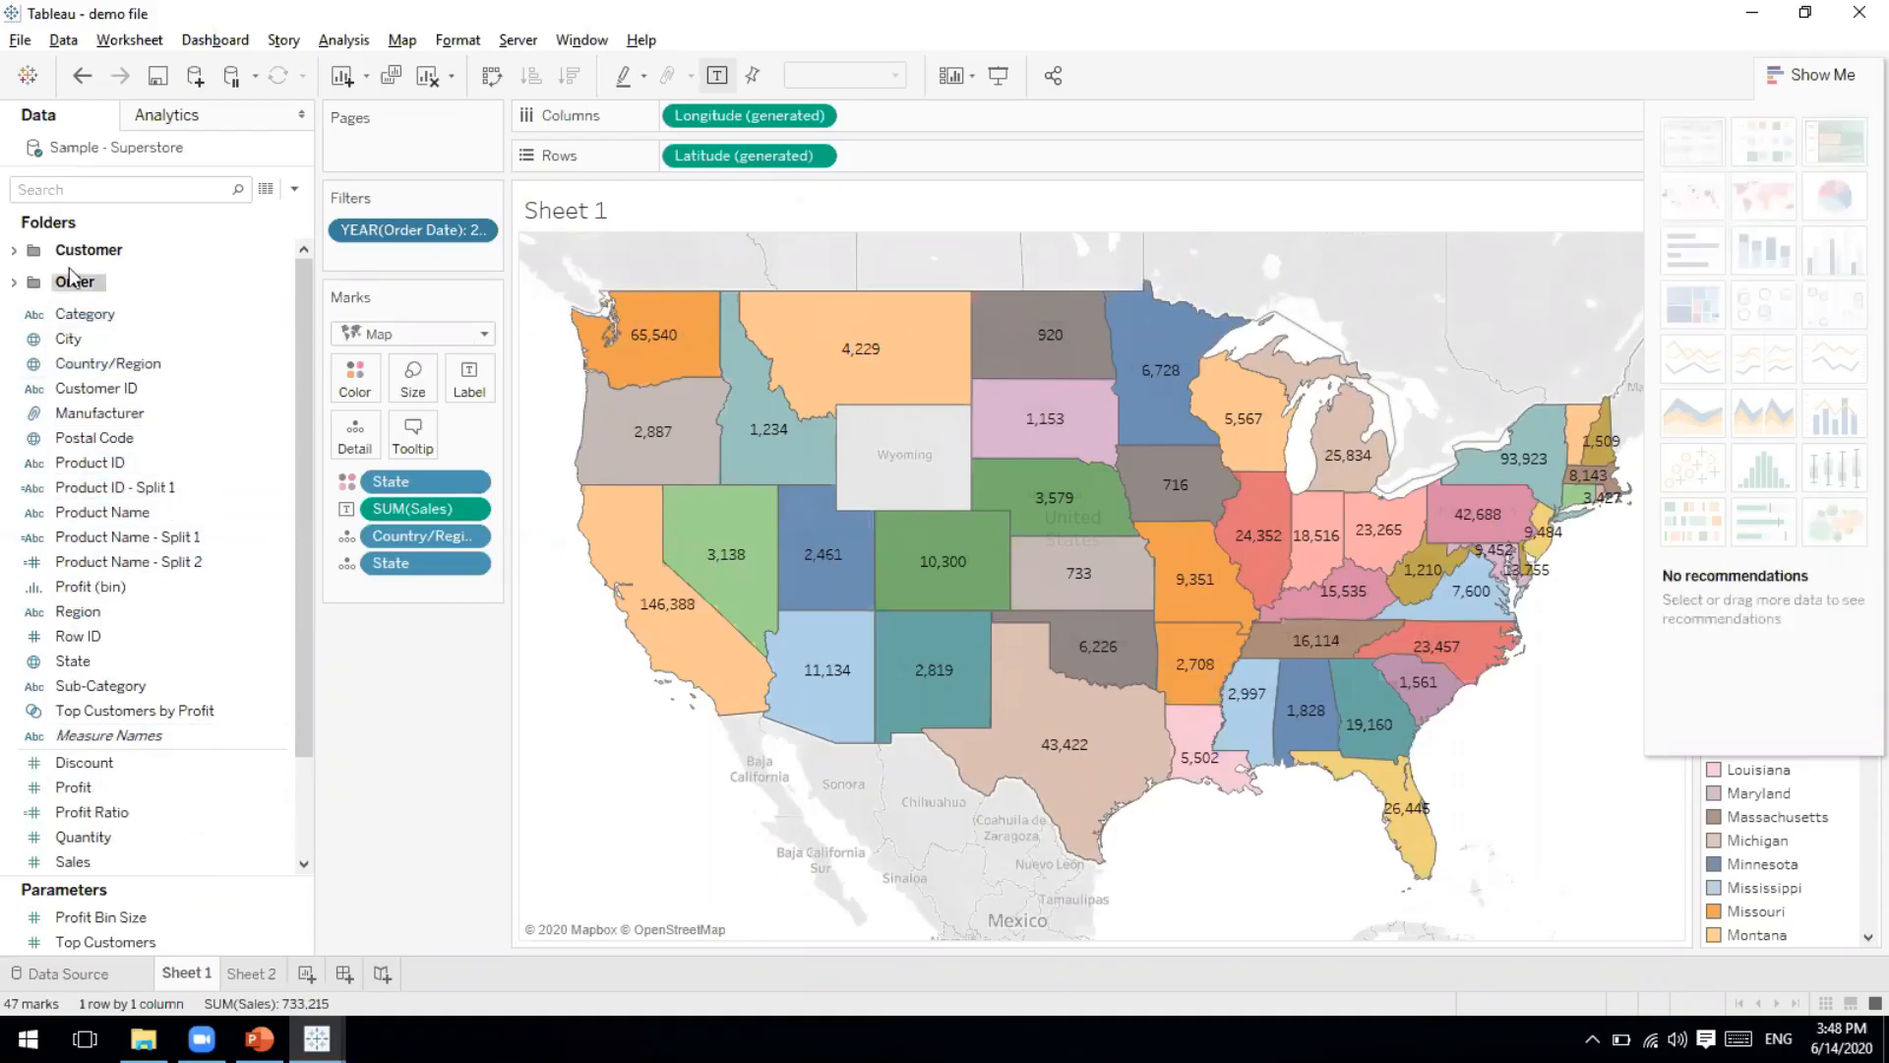
click(81, 338)
click(86, 363)
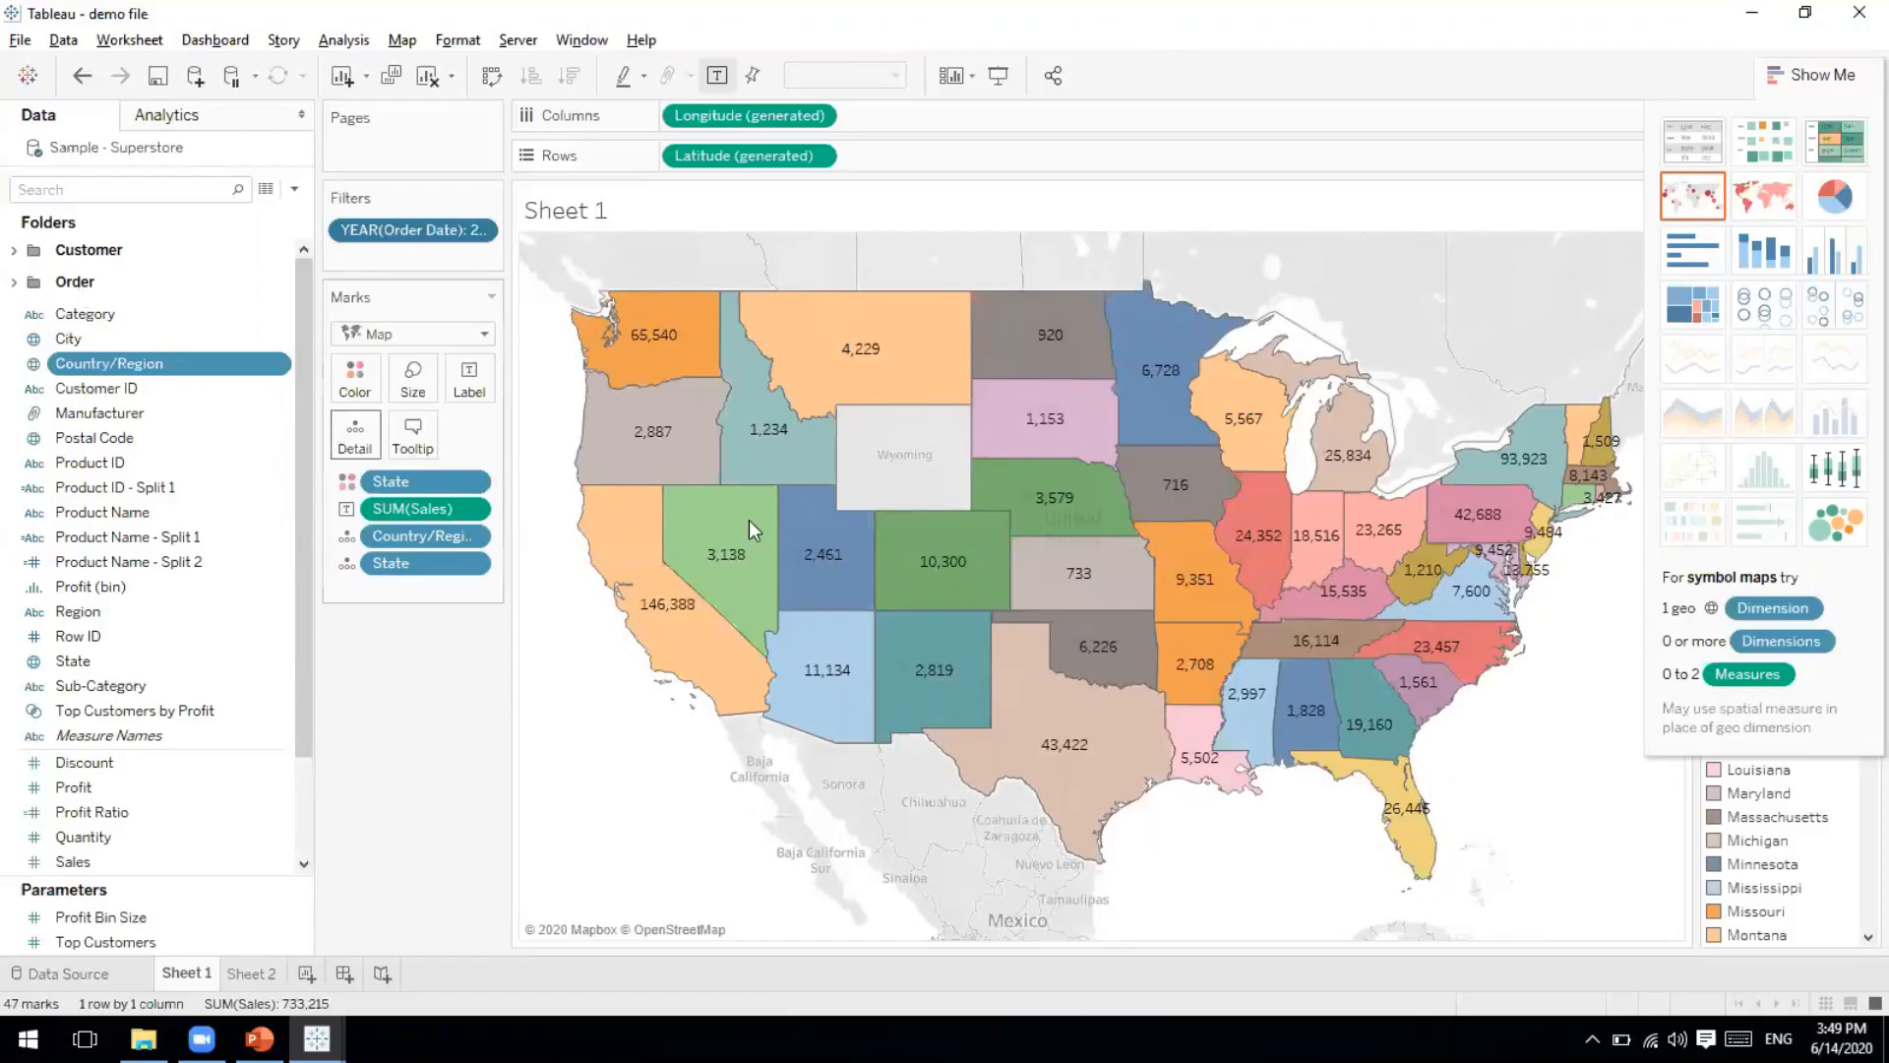
Clear all fields from Sheet 1's Marks card, Rows and Columns and set the mark type to Automatic.
drag(401, 562, 426, 807)
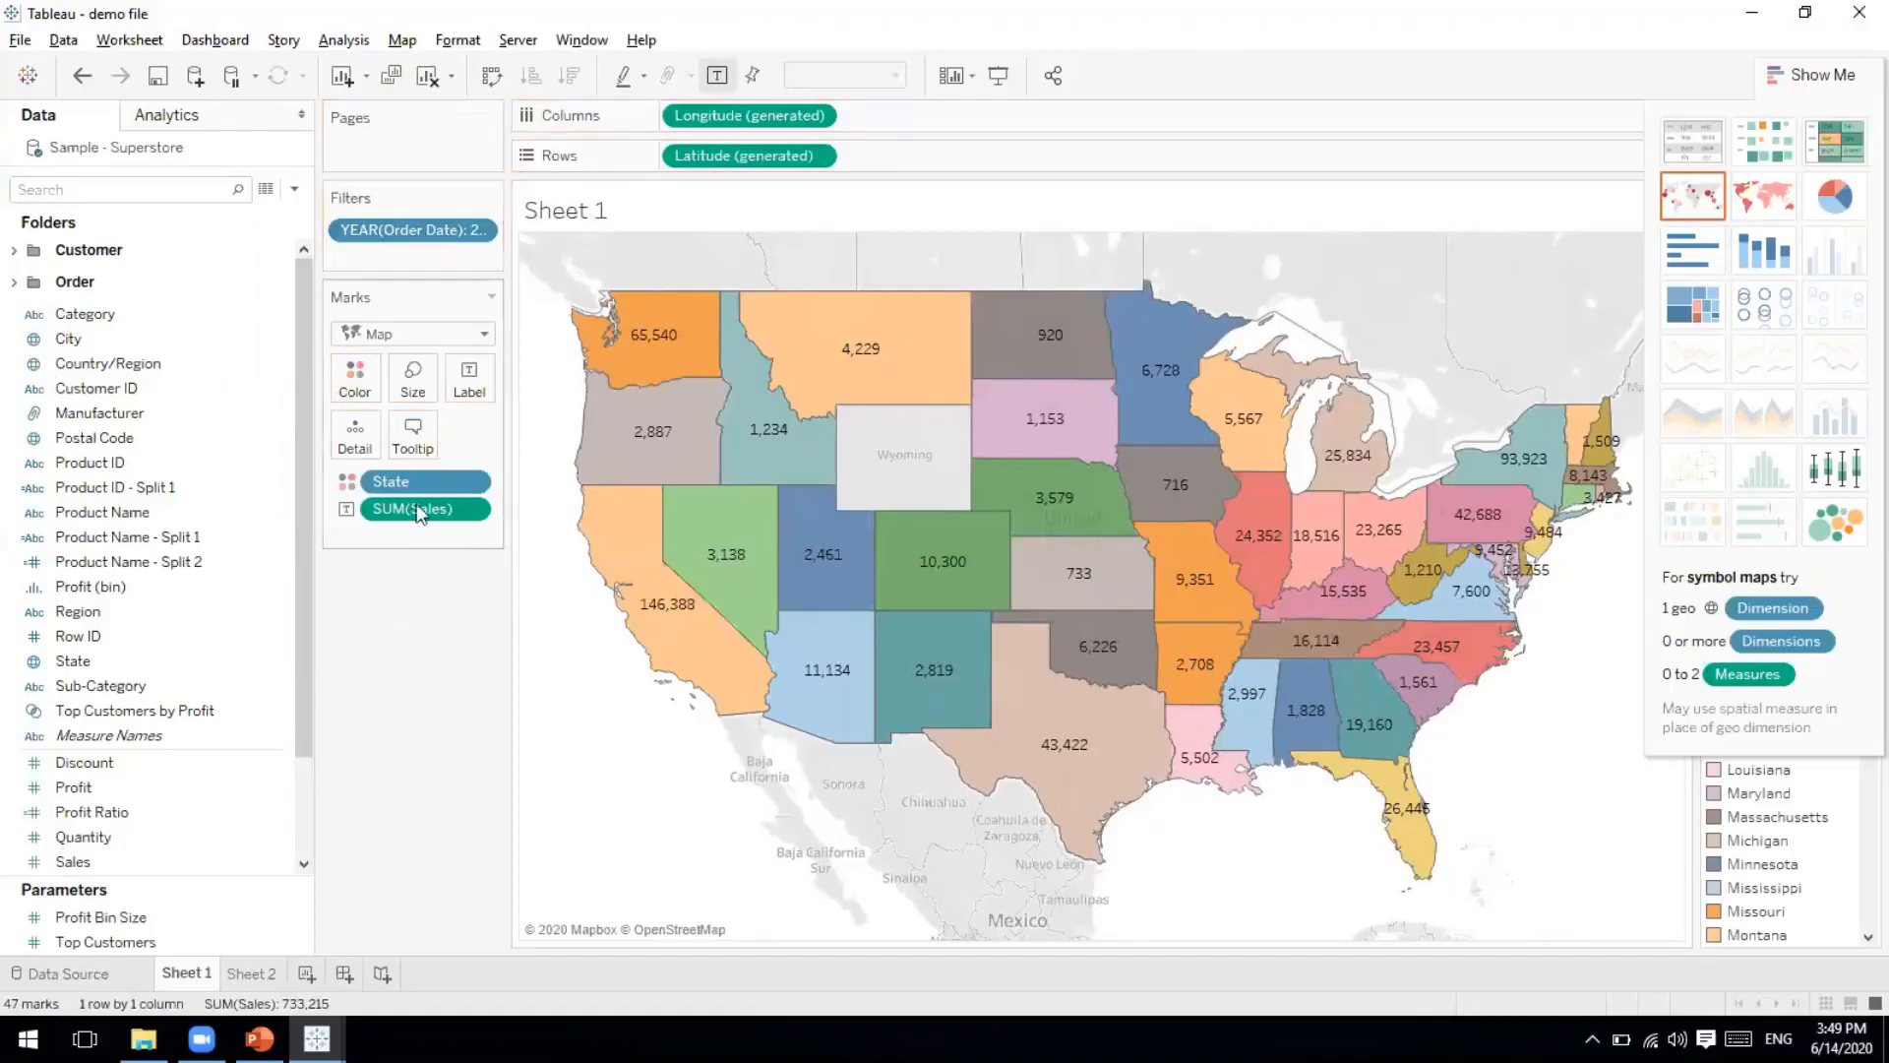
drag(419, 509, 397, 672)
drag(399, 484, 545, 440)
drag(707, 158, 459, 518)
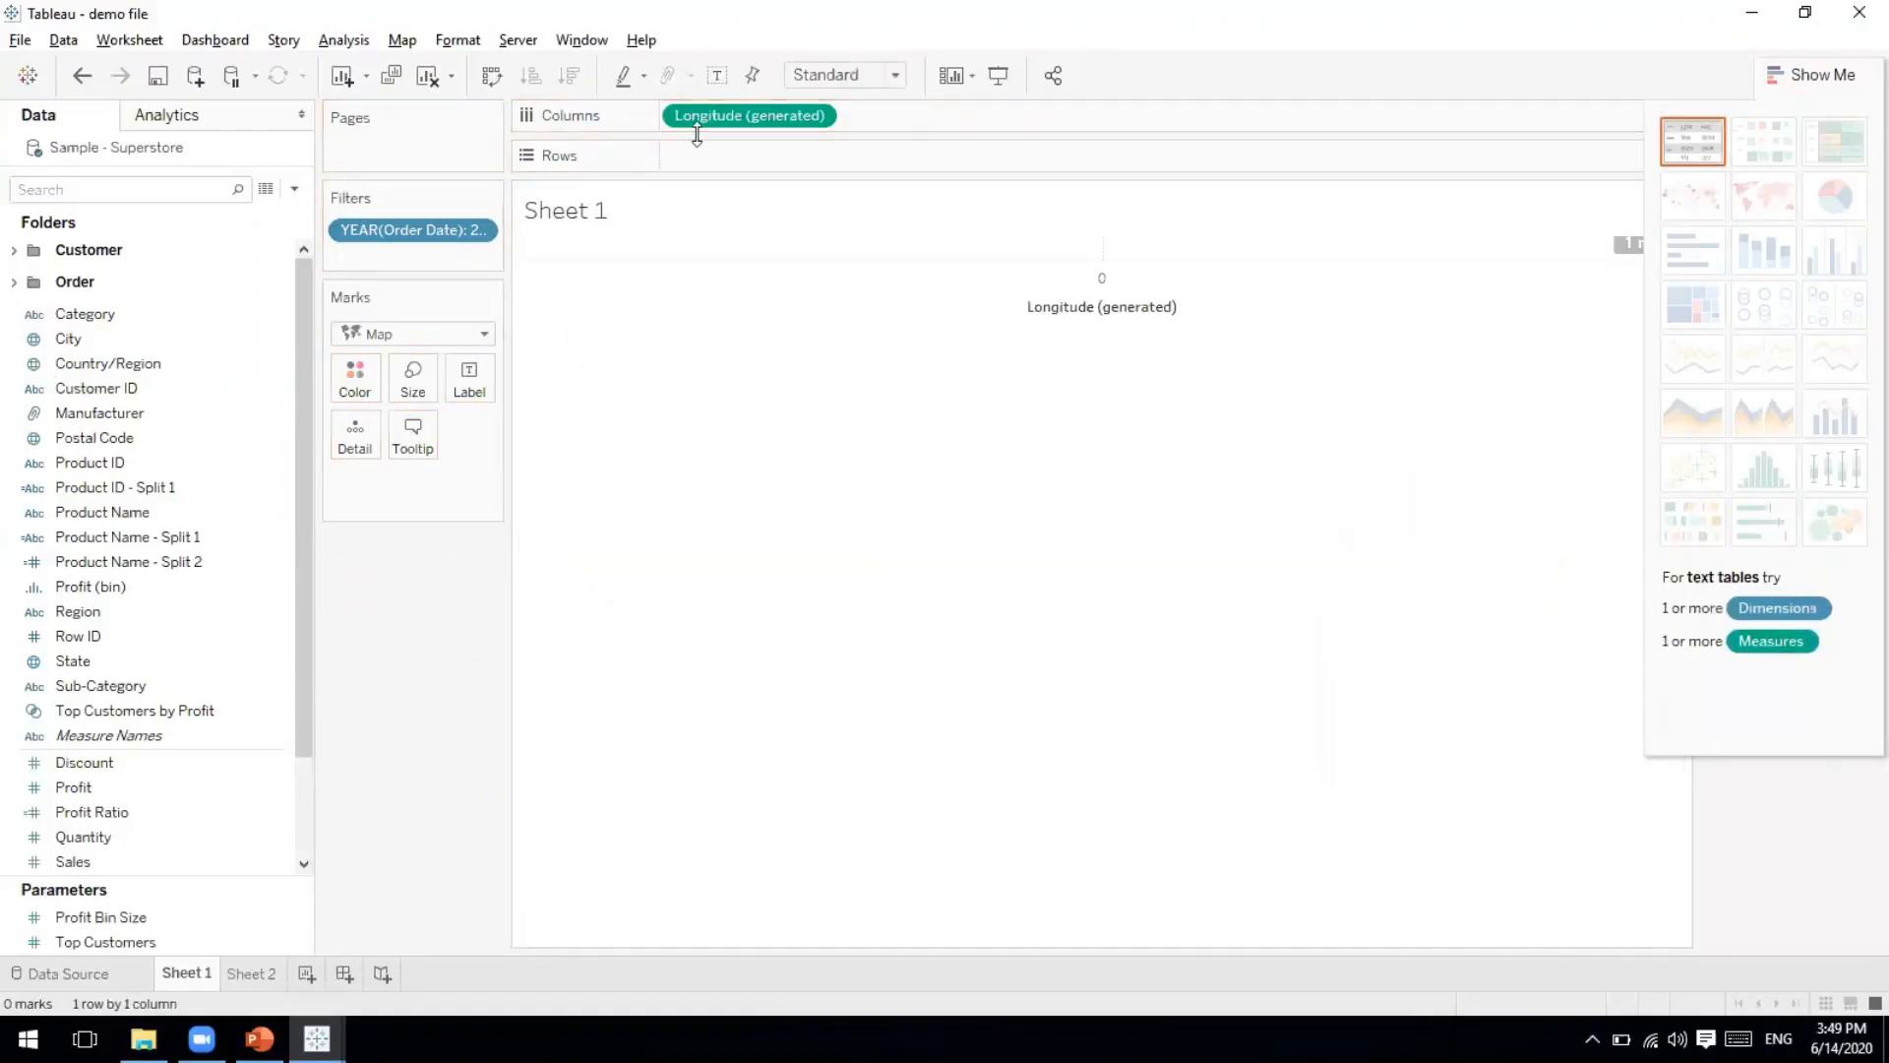
drag(695, 126, 395, 618)
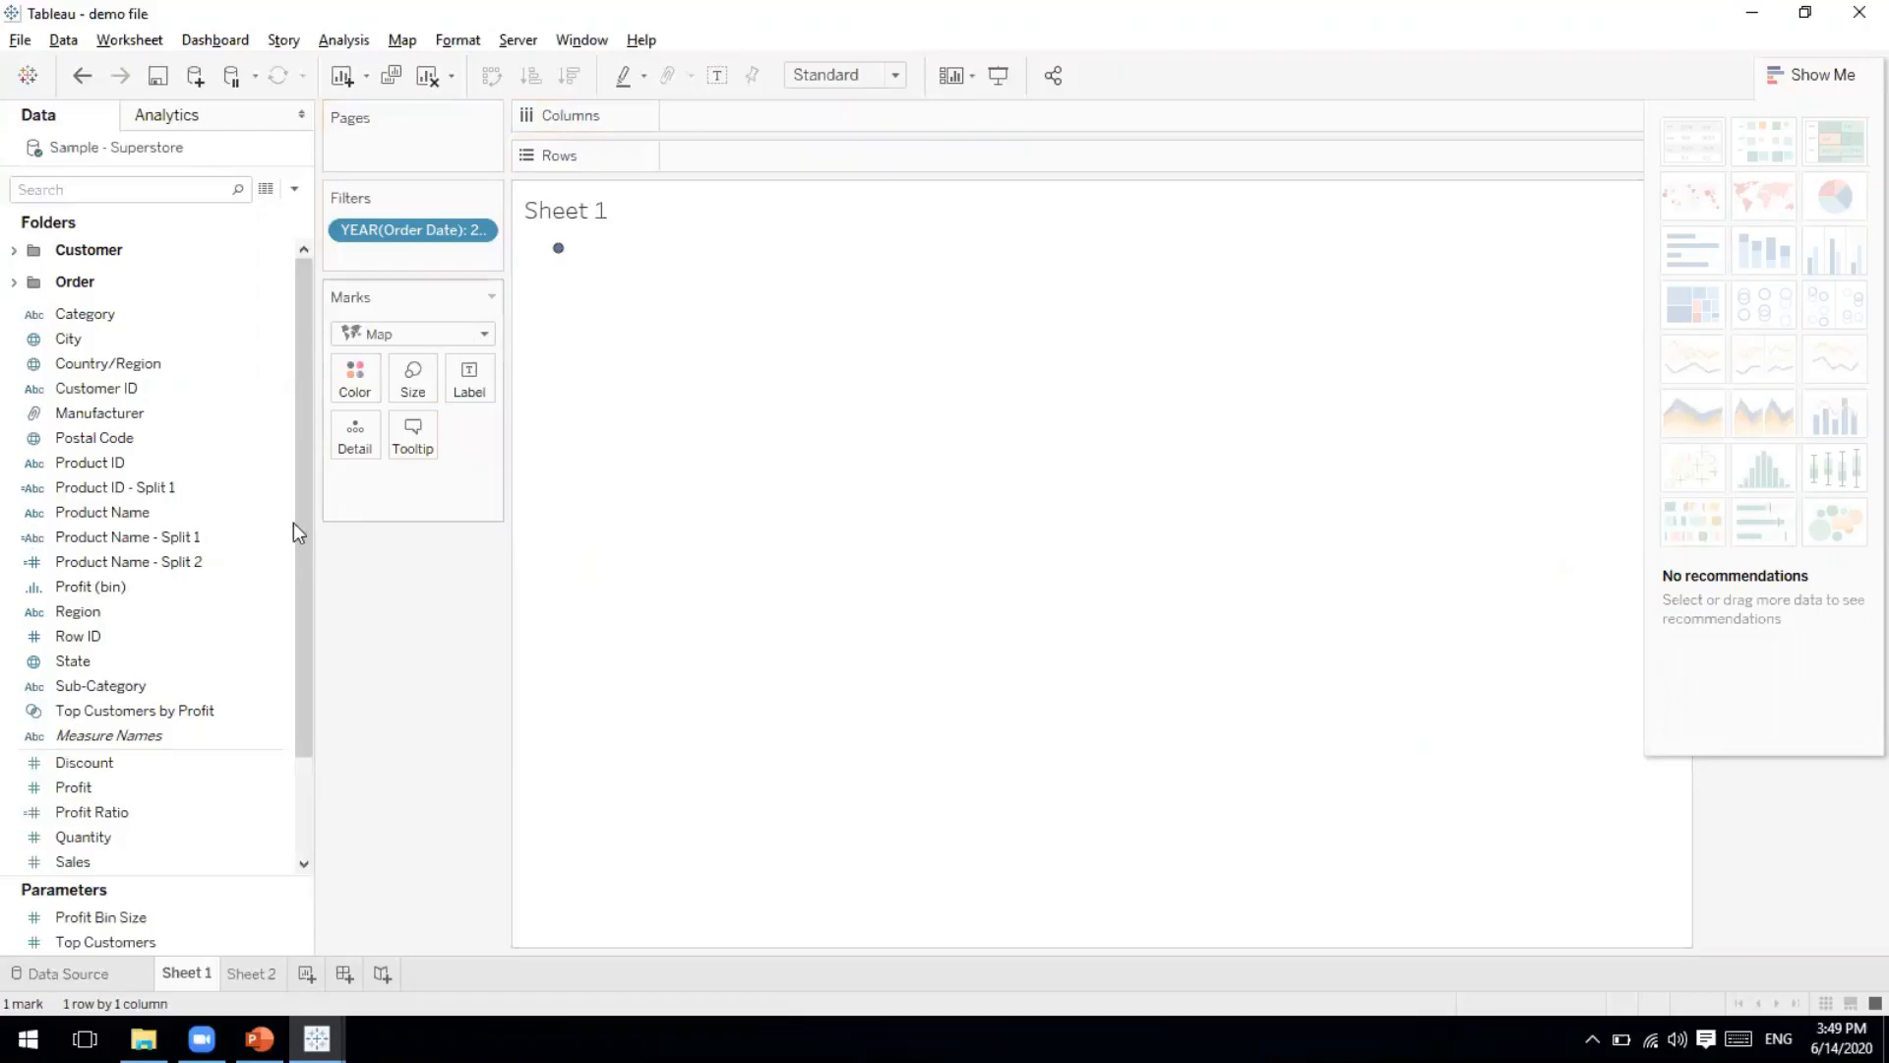
click(488, 333)
click(392, 358)
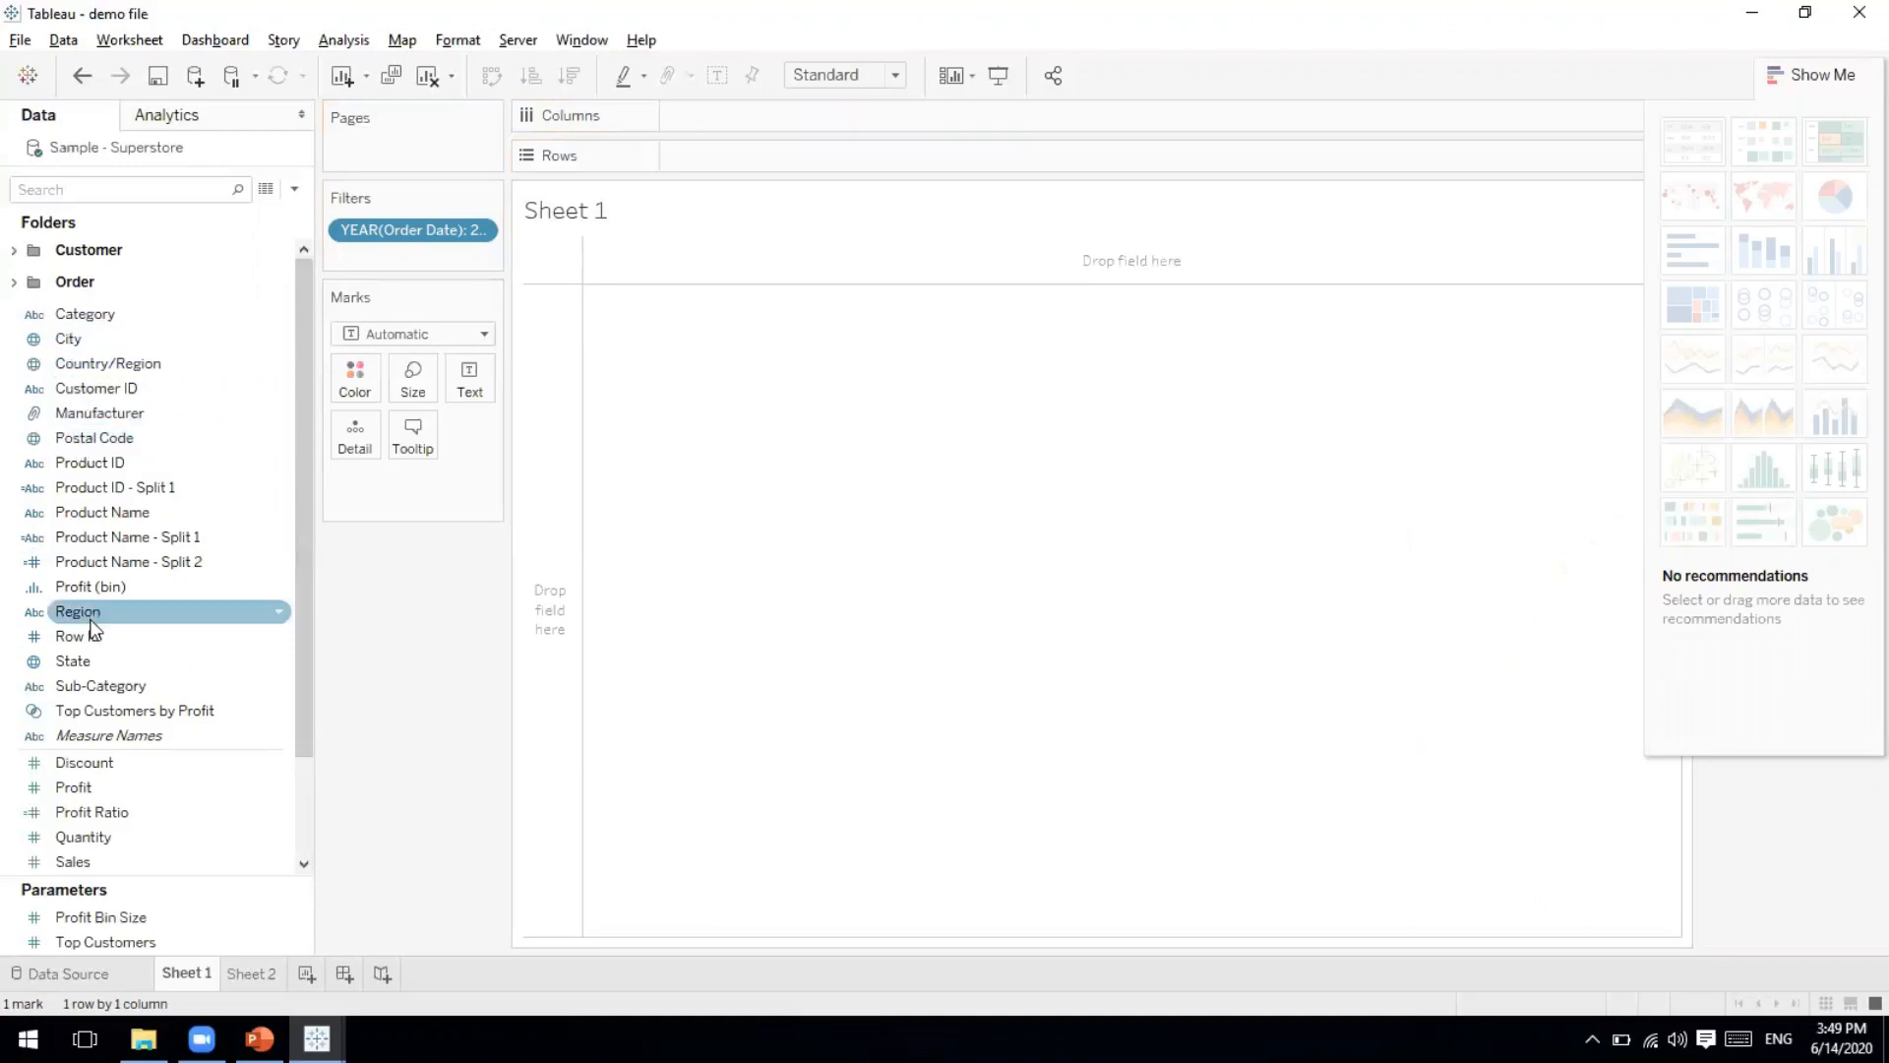
Pick out the geographic fields City, Country/Region, Postal Code and State in the Data pane.
click(68, 342)
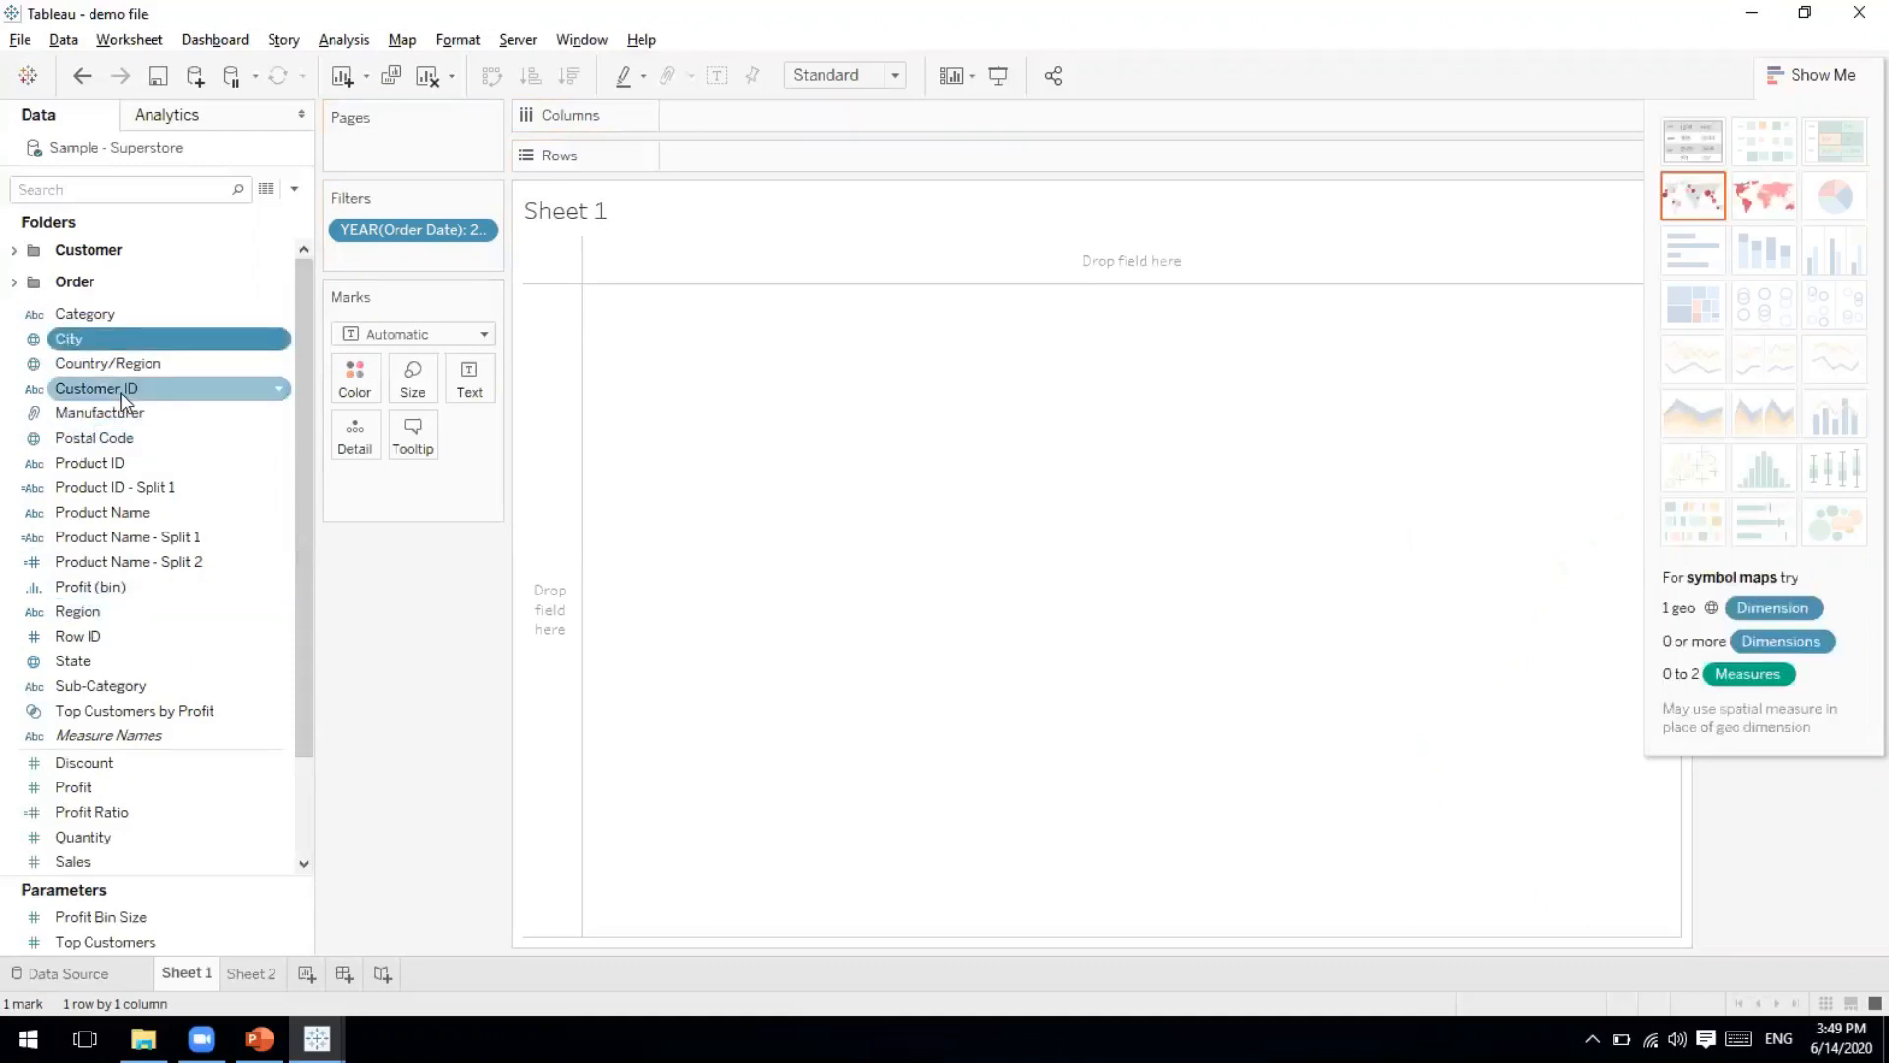
click(92, 366)
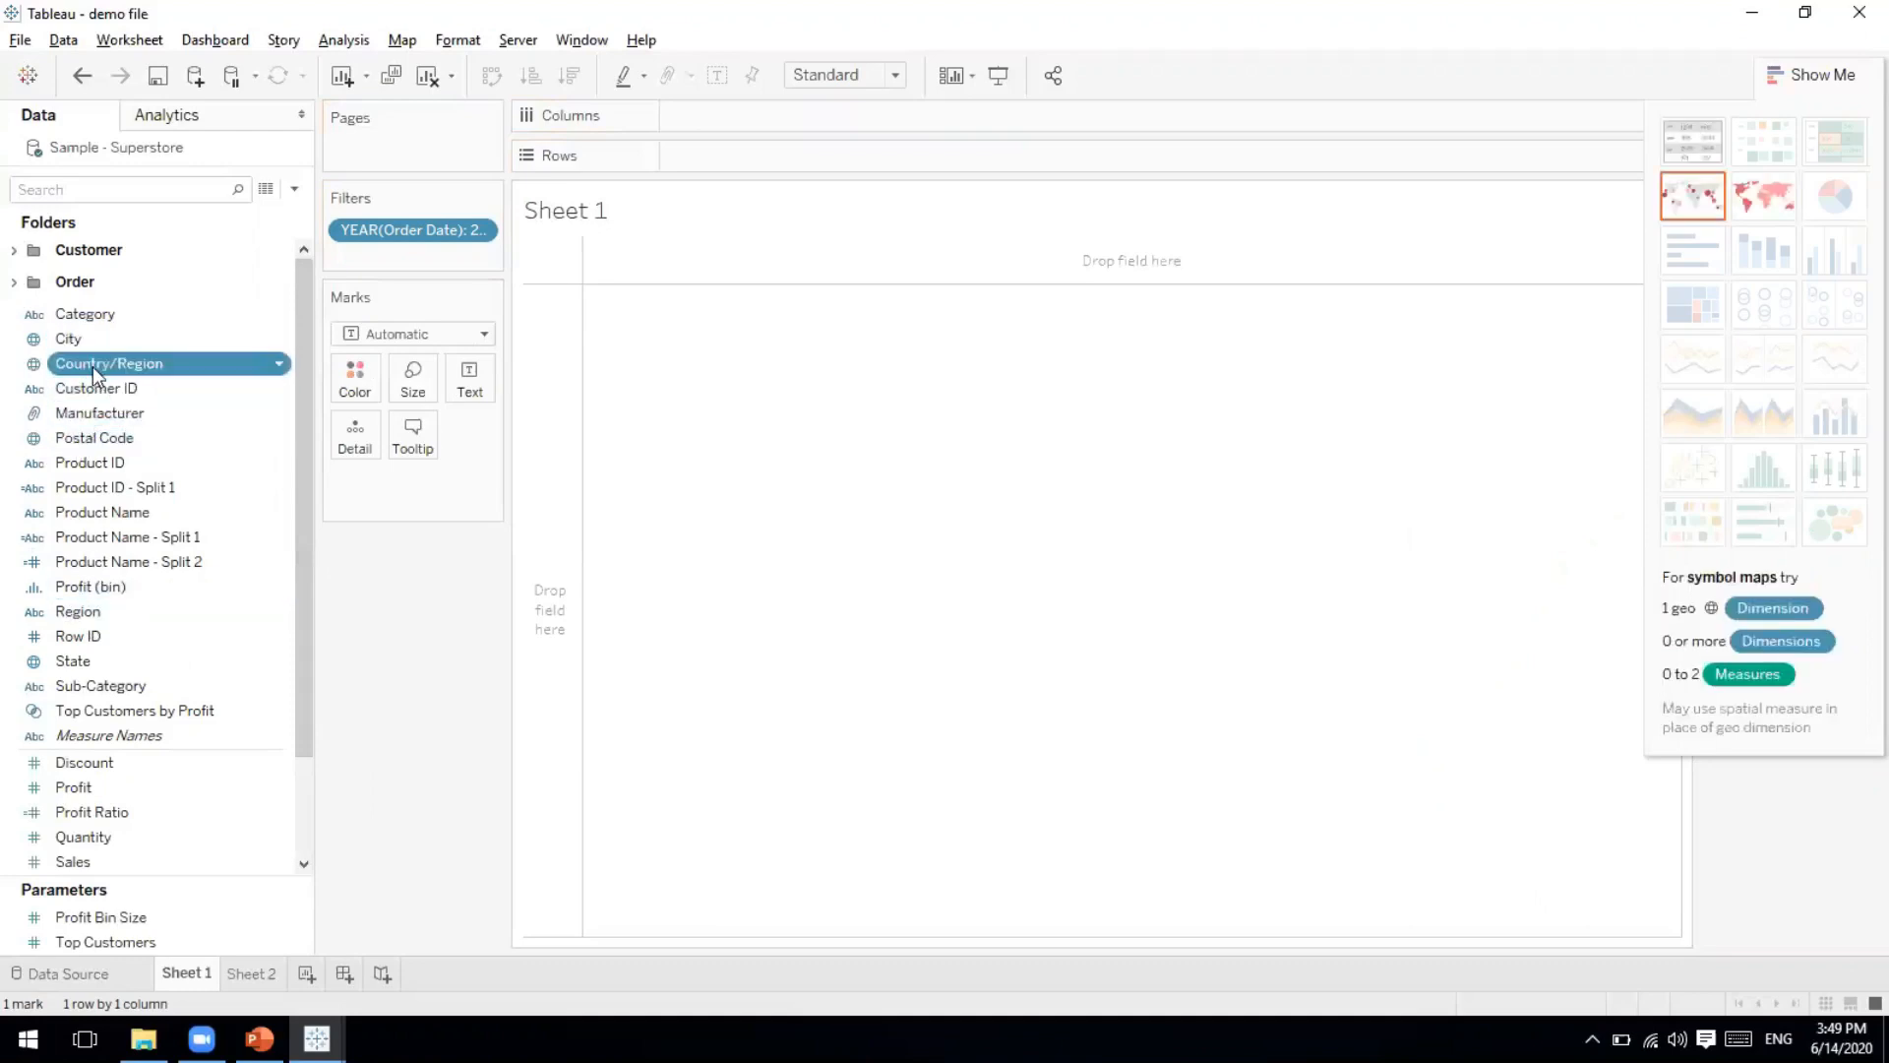
click(94, 442)
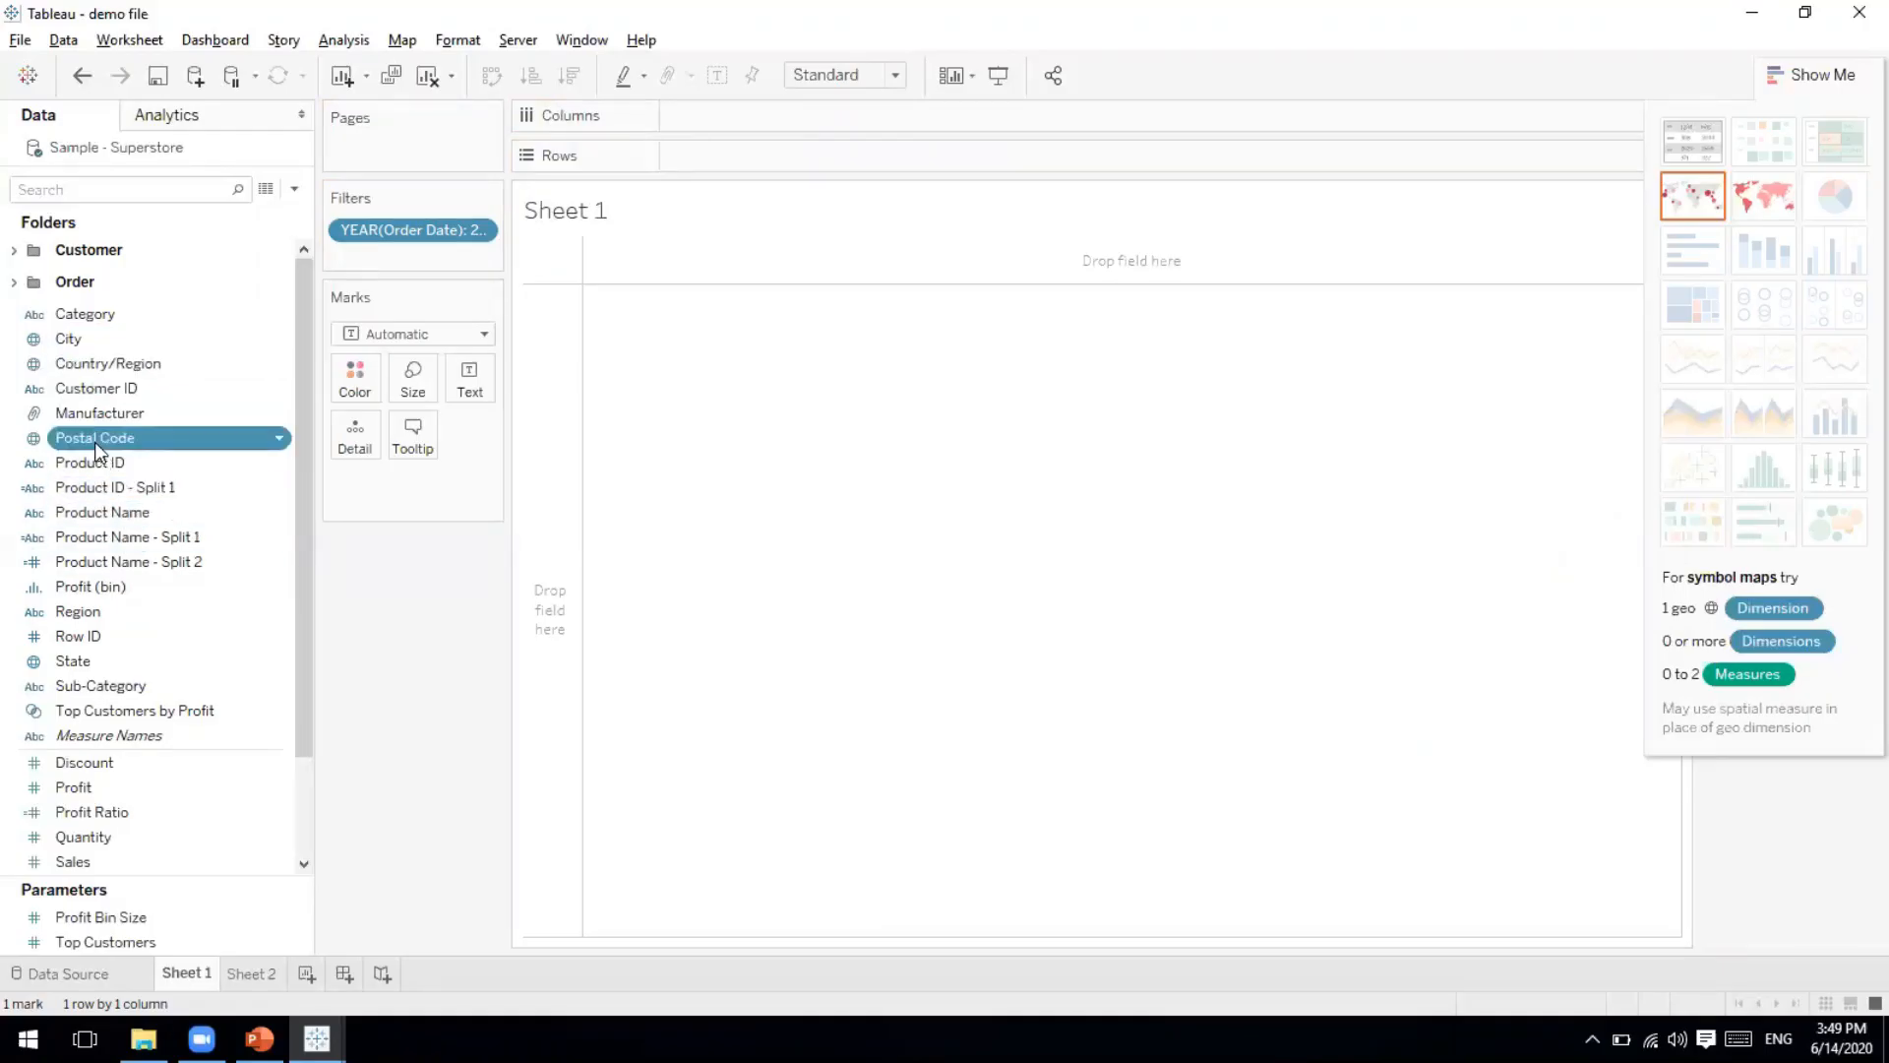
click(62, 663)
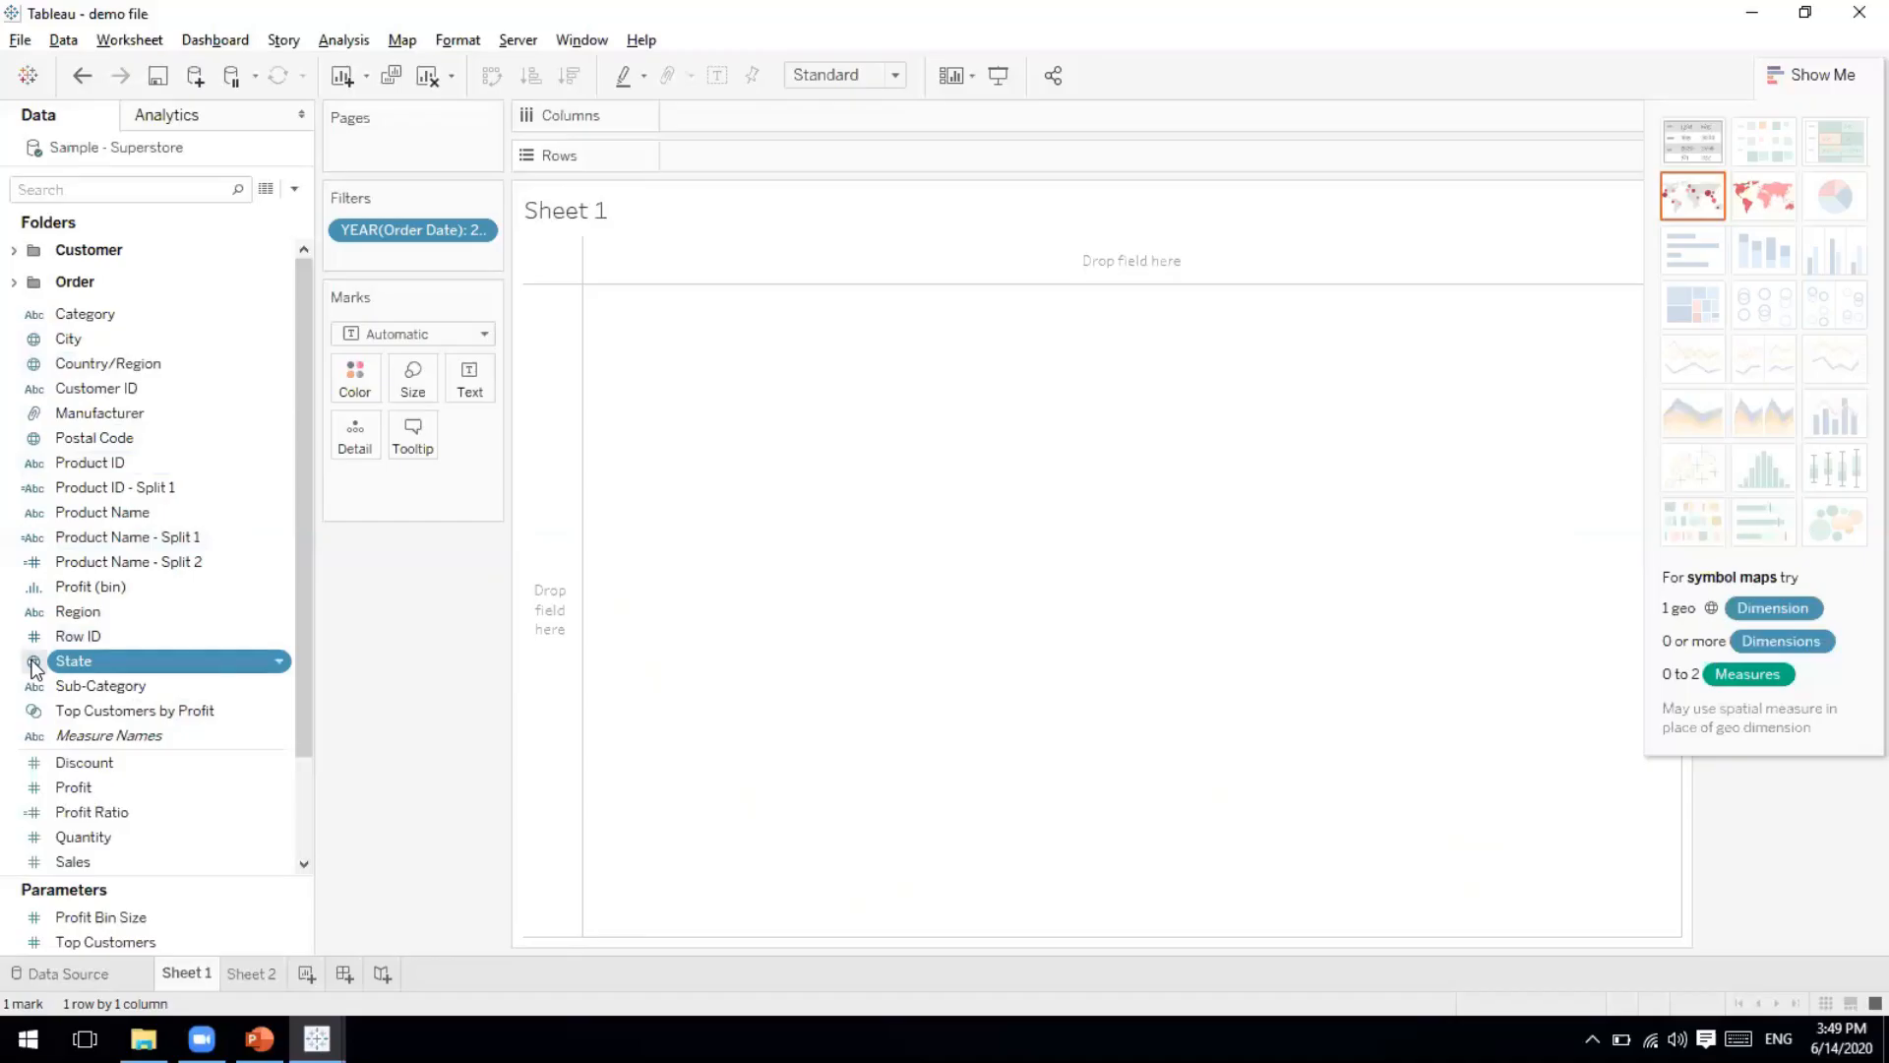
click(69, 365)
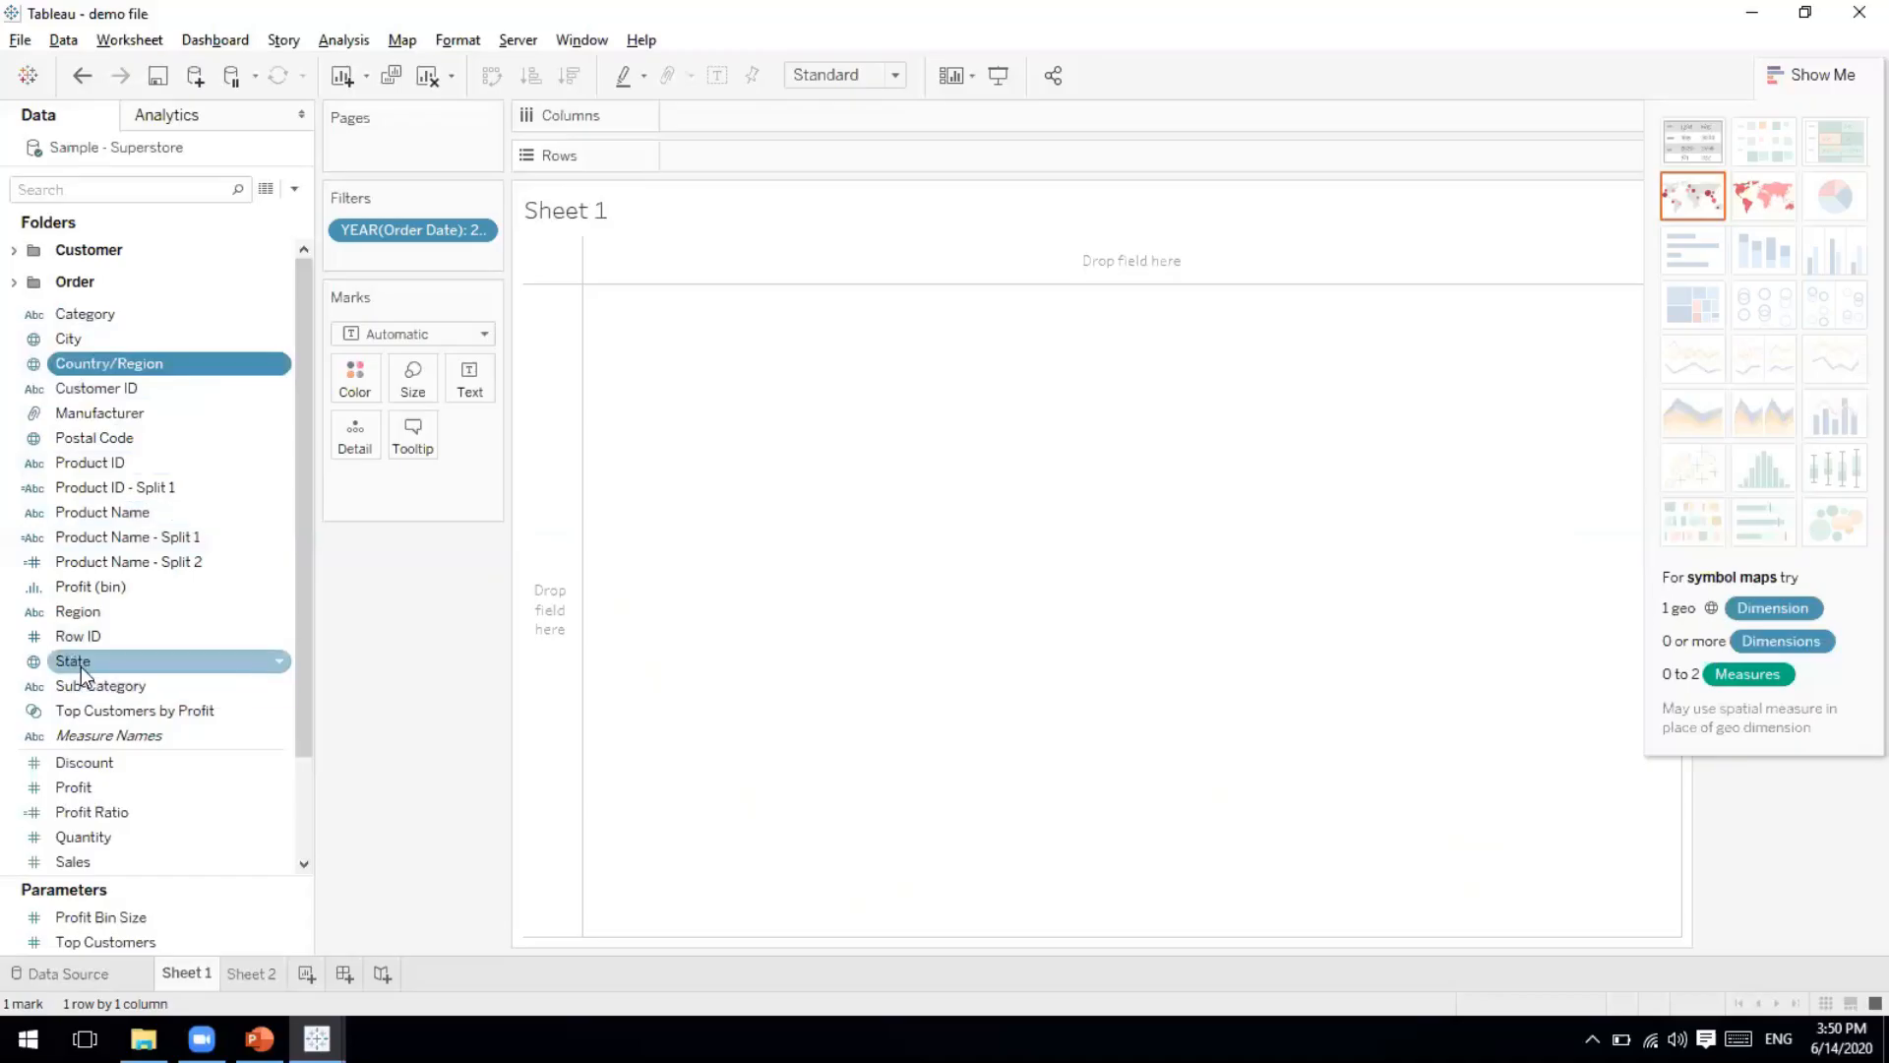
click(79, 661)
click(68, 339)
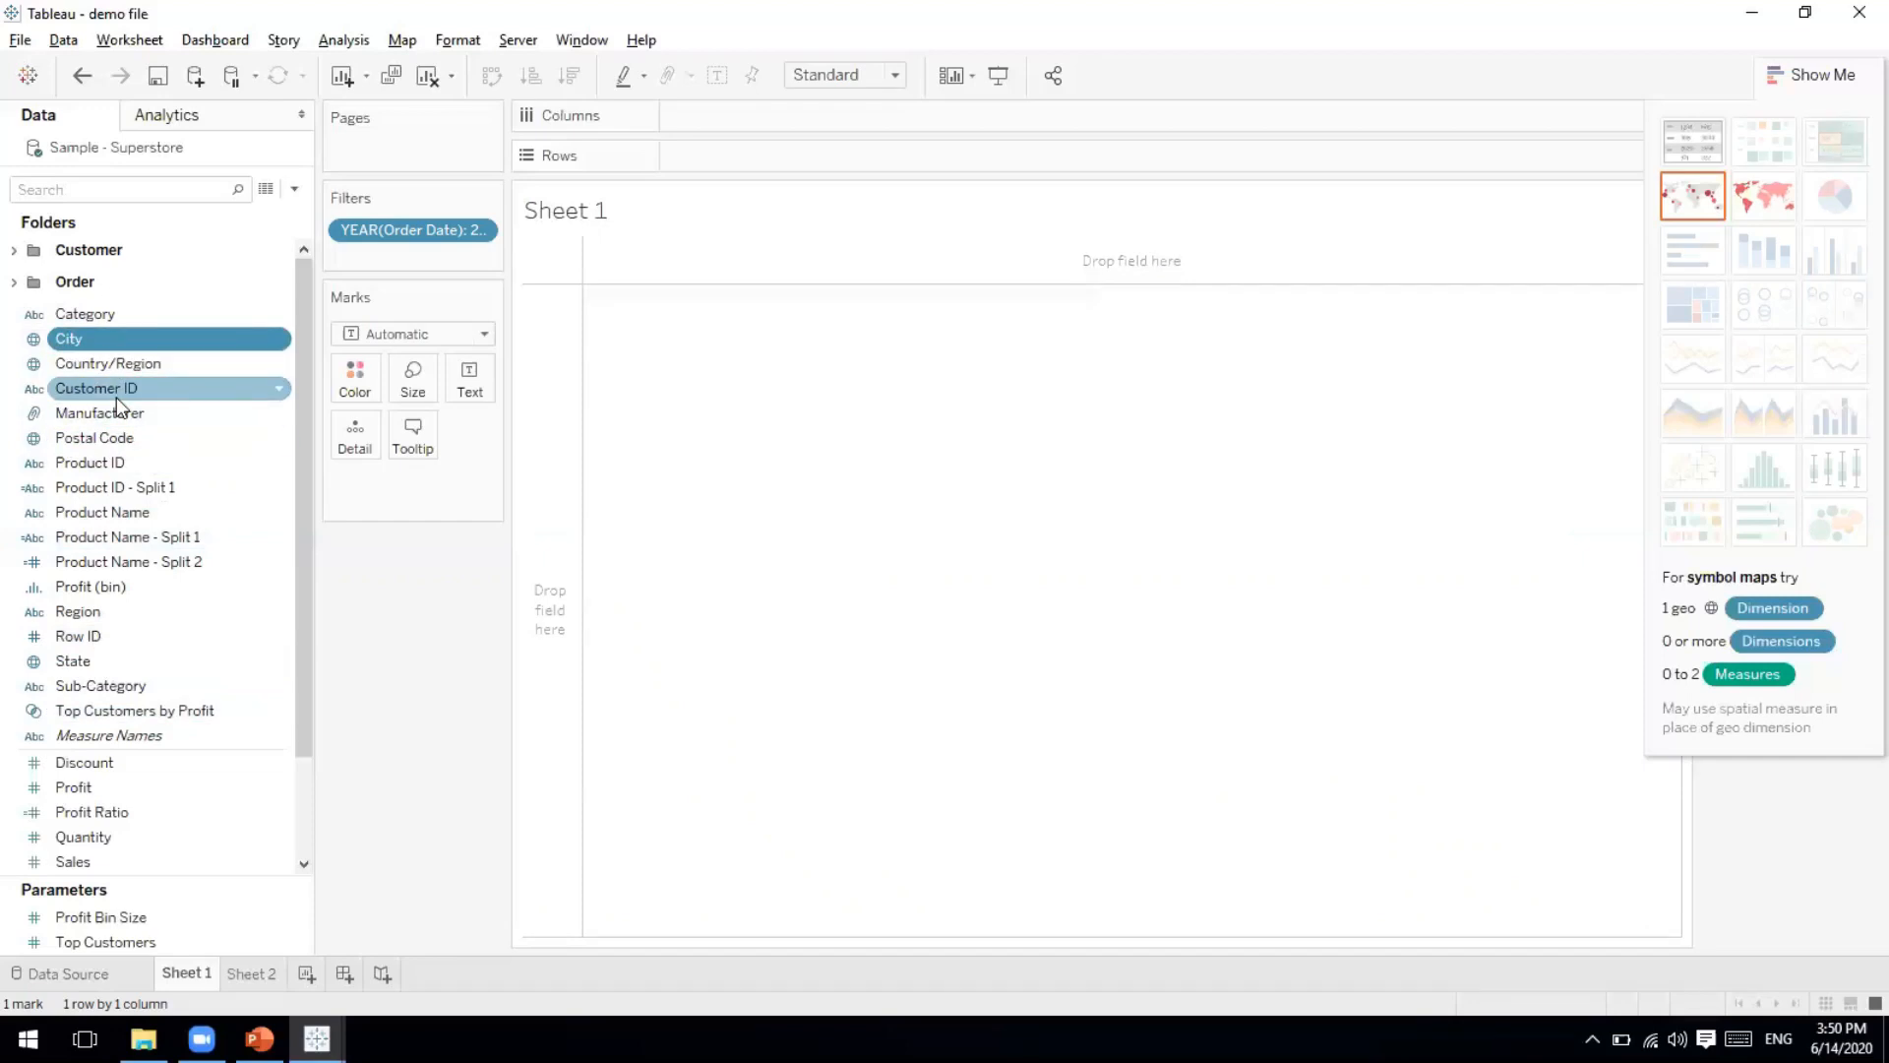
Remove the YEAR(Order Date) filter from Sheet 1.
drag(452, 234, 430, 617)
click(35, 342)
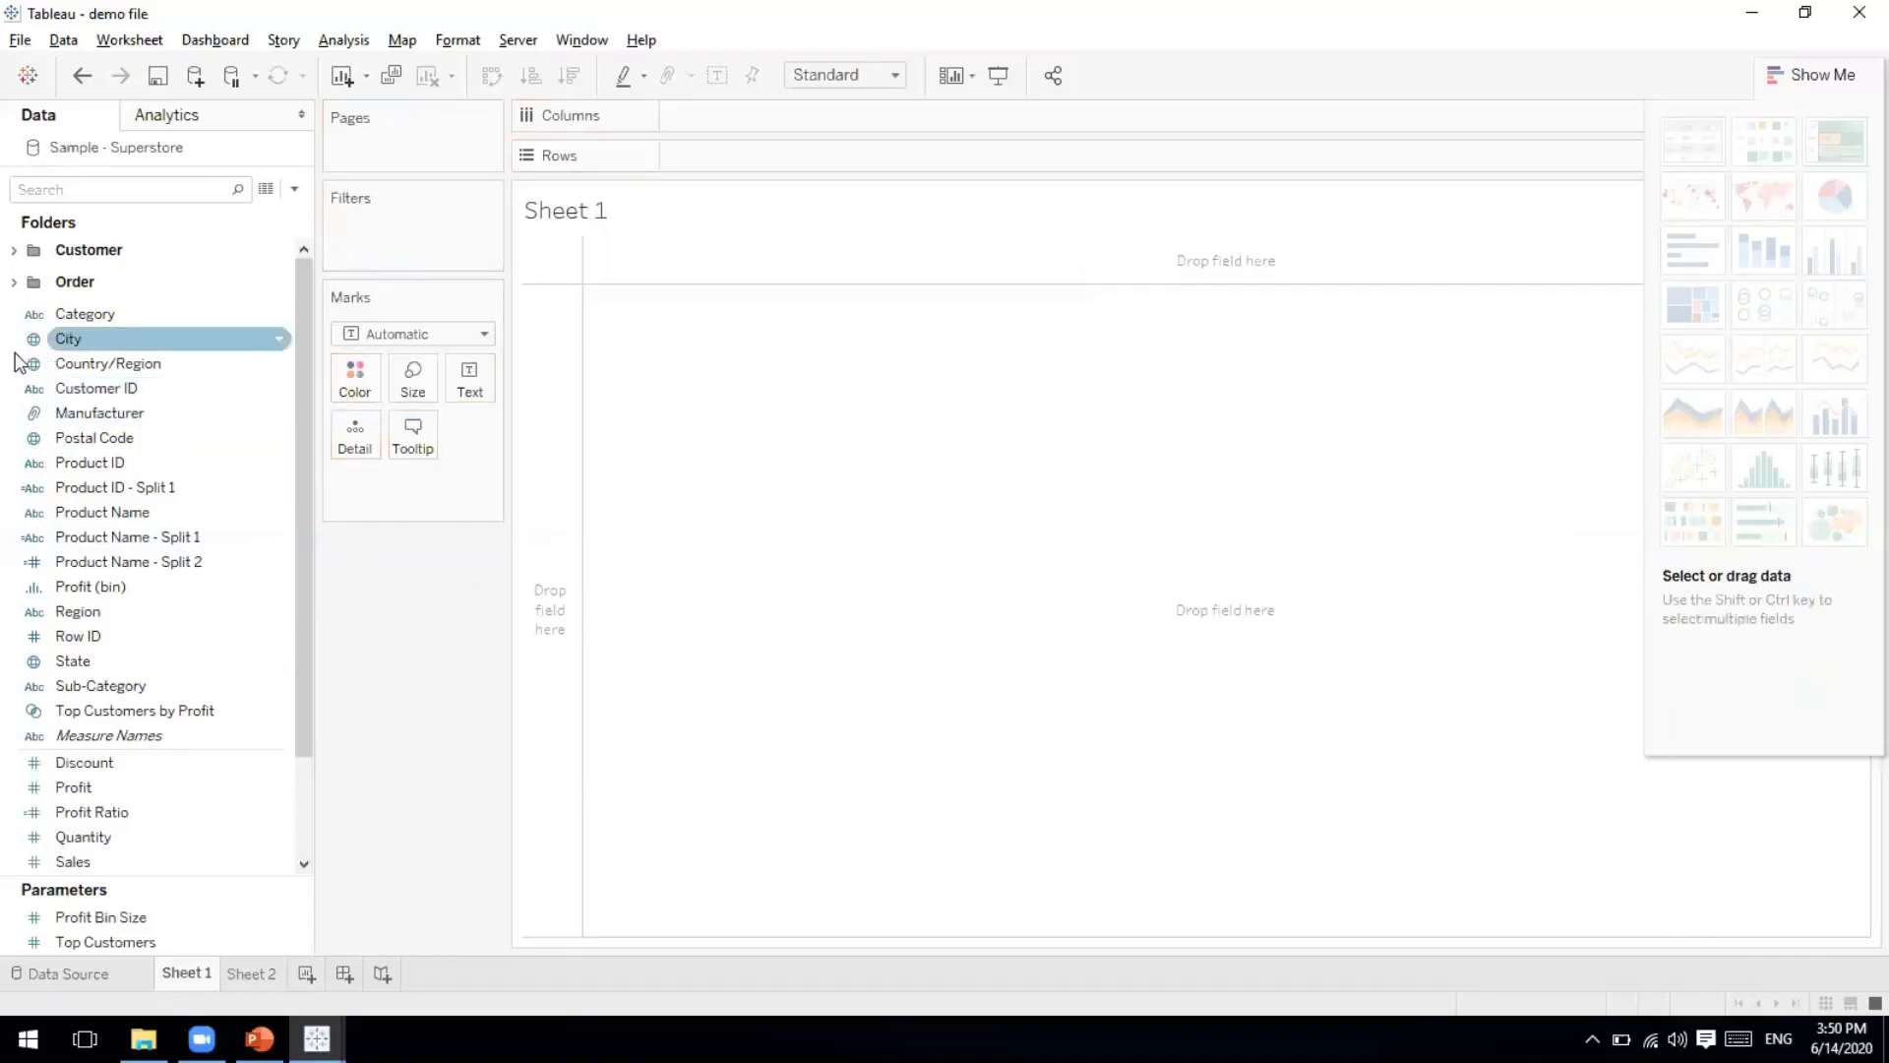
Create a hierarchy named "US States" from the City, Country/Region, State and Postal Code fields.
click(63, 340)
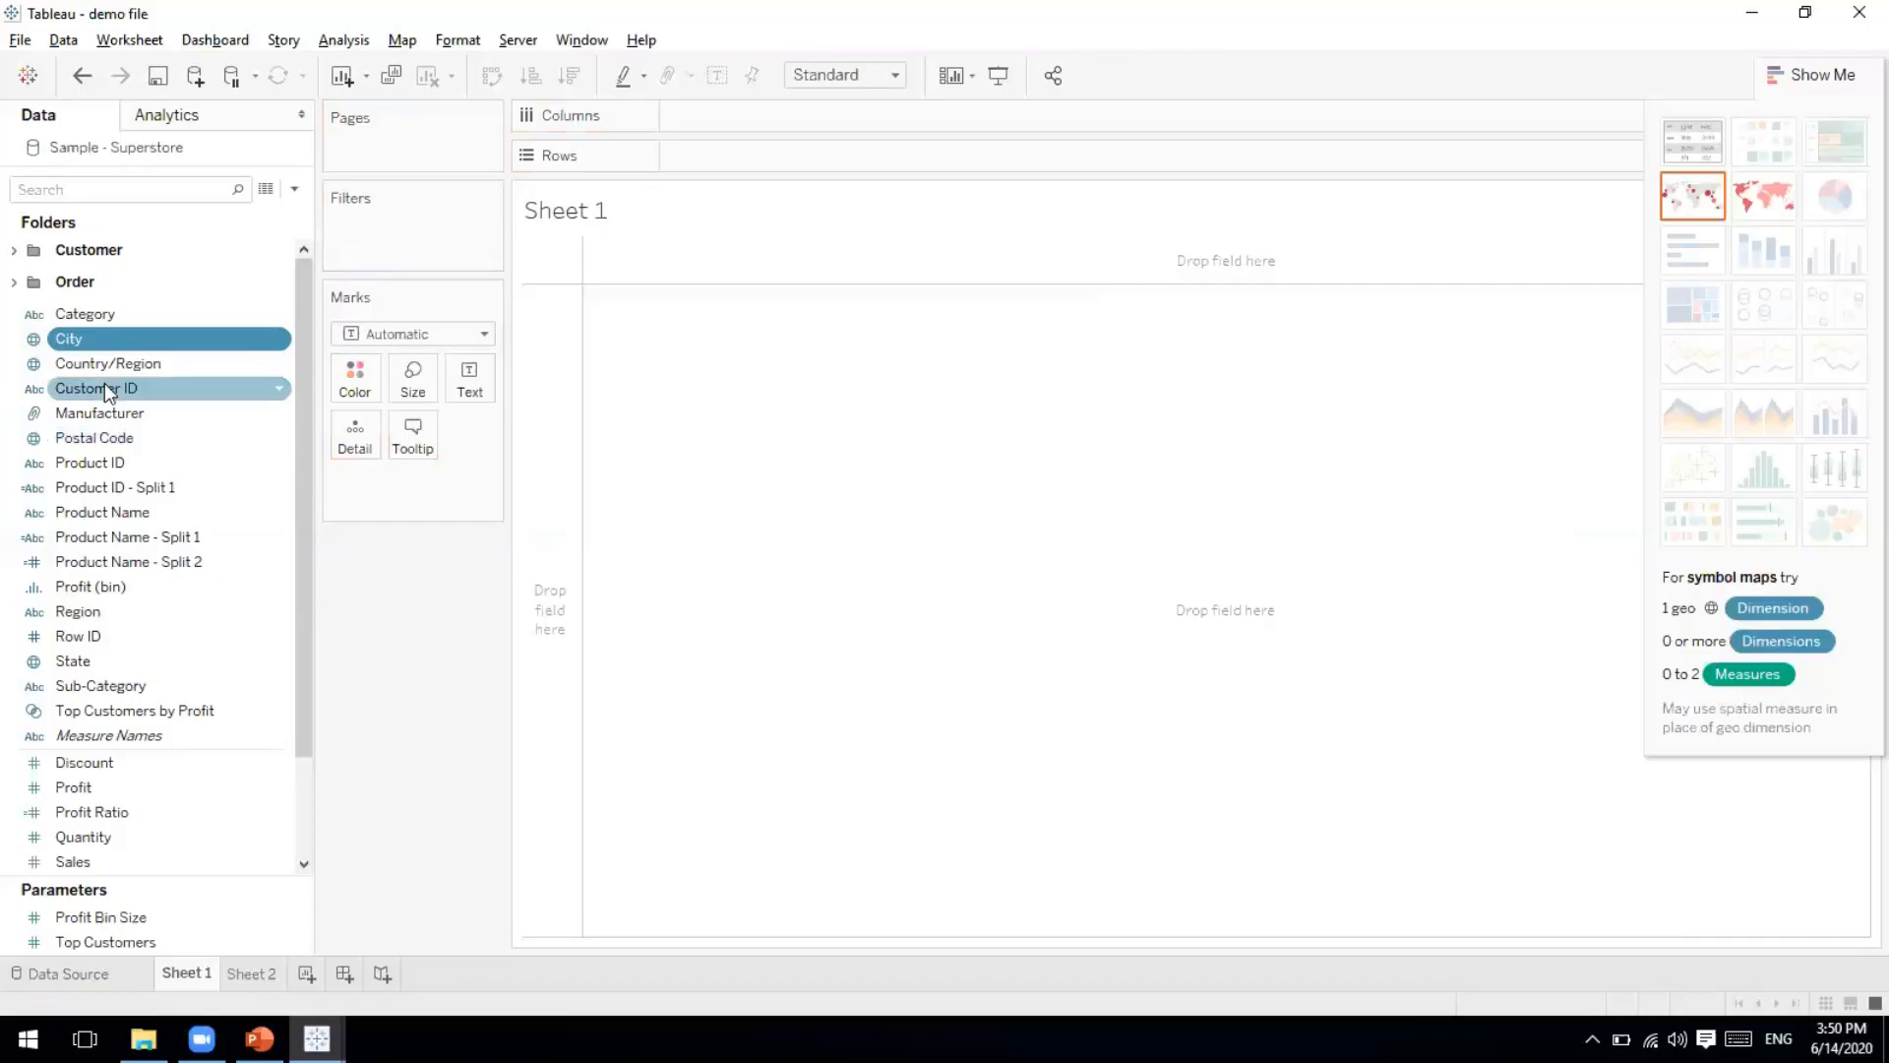
ctrl+click(145, 367)
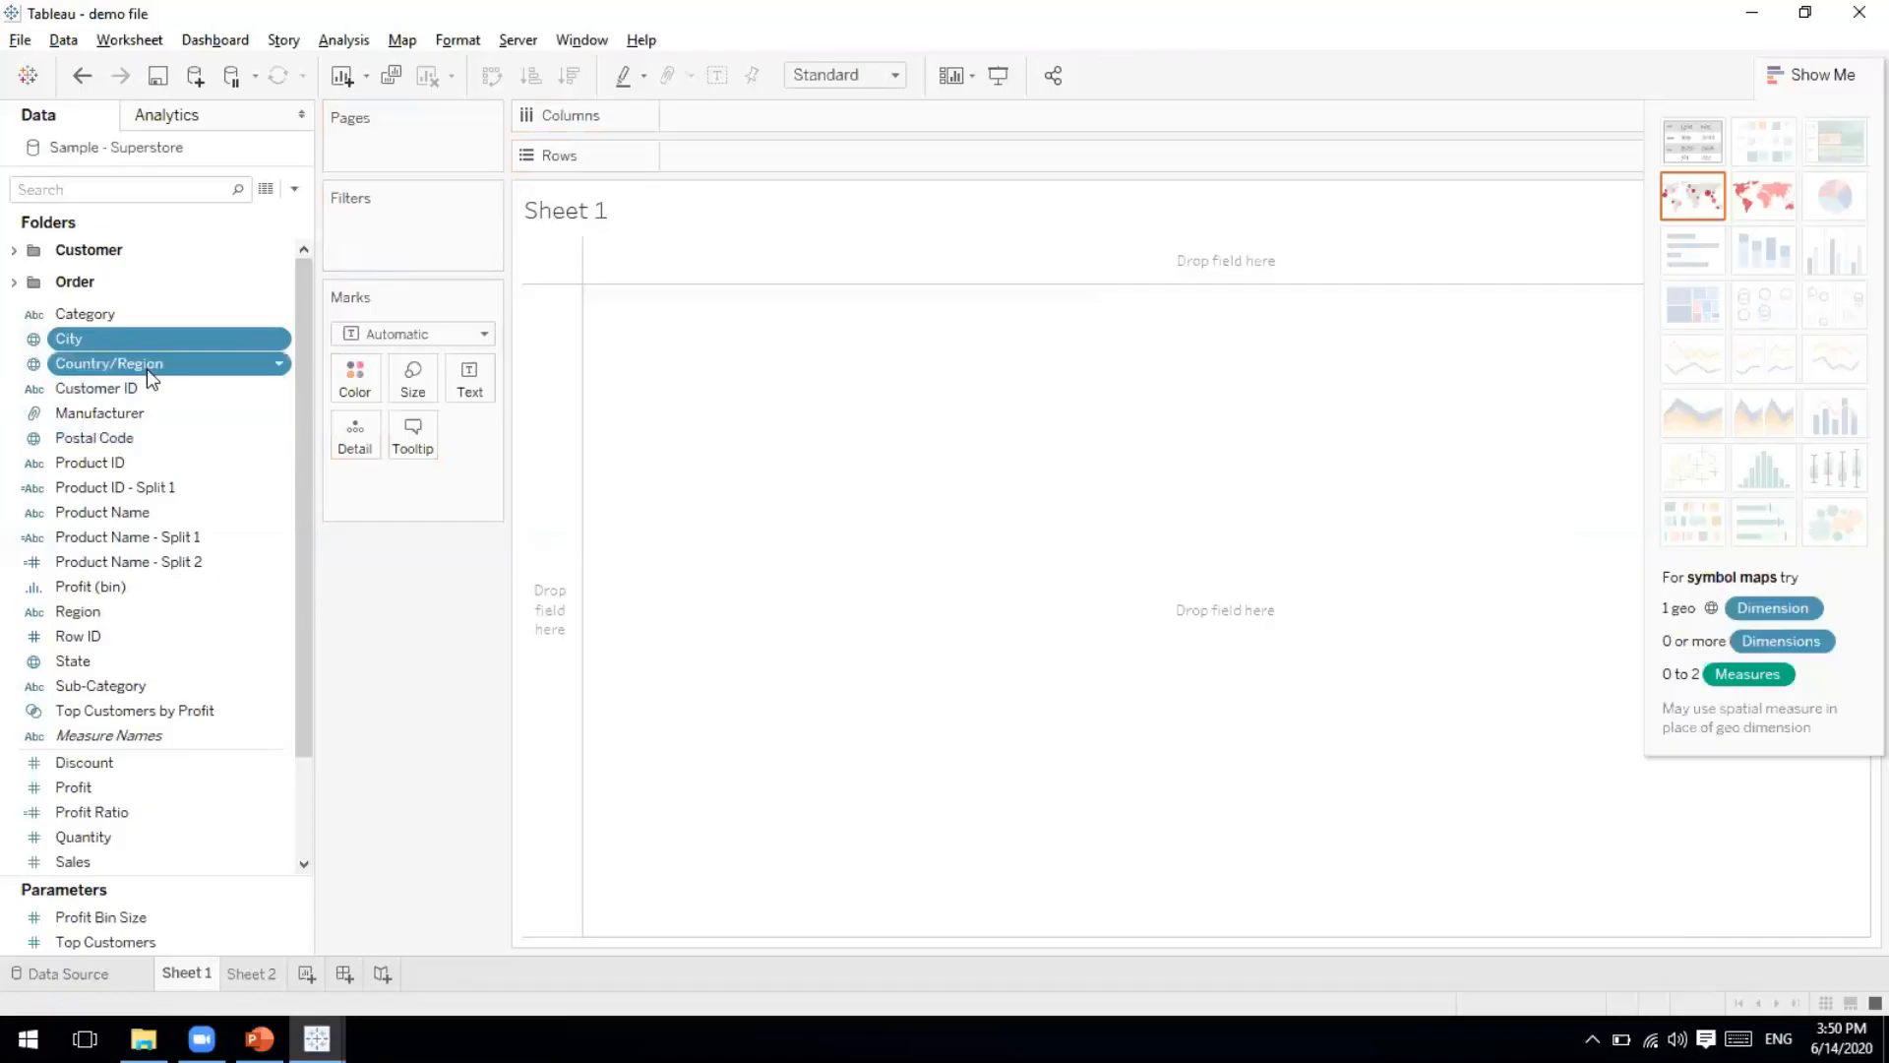
ctrl+click(71, 663)
ctrl+click(74, 435)
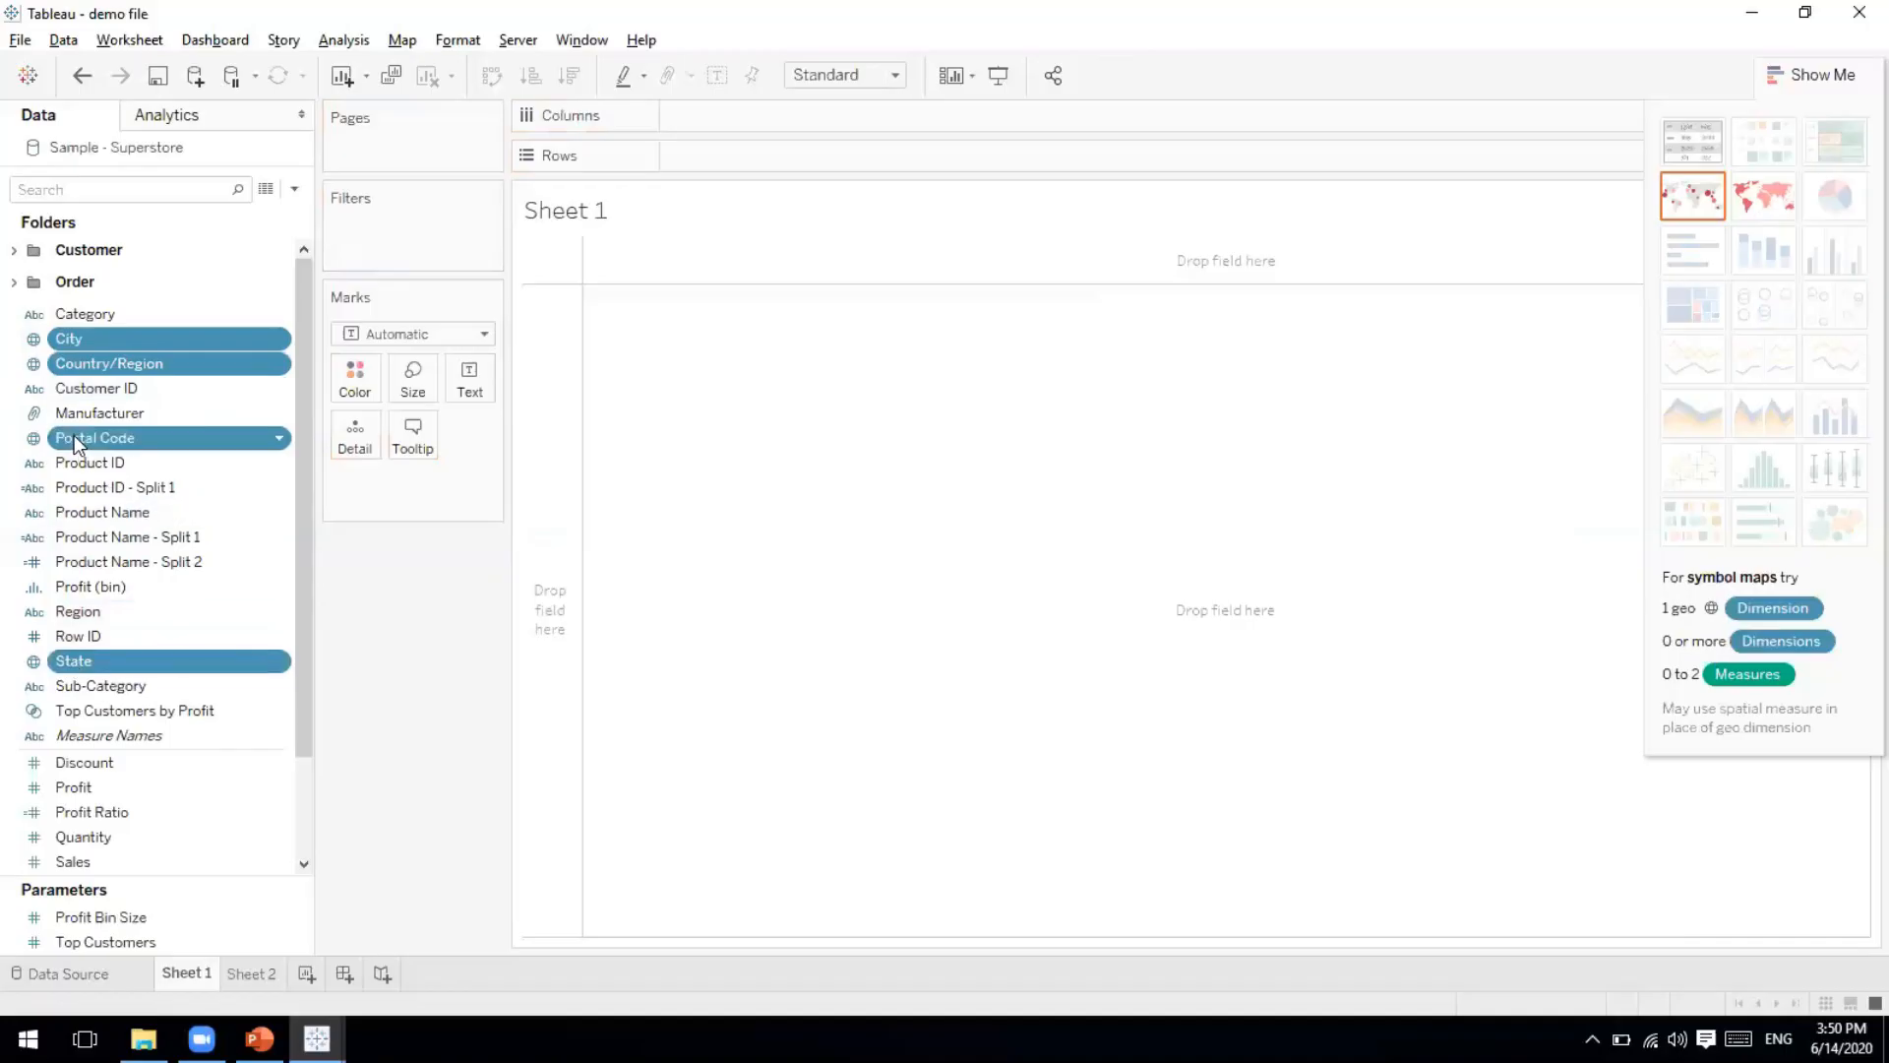
click(279, 340)
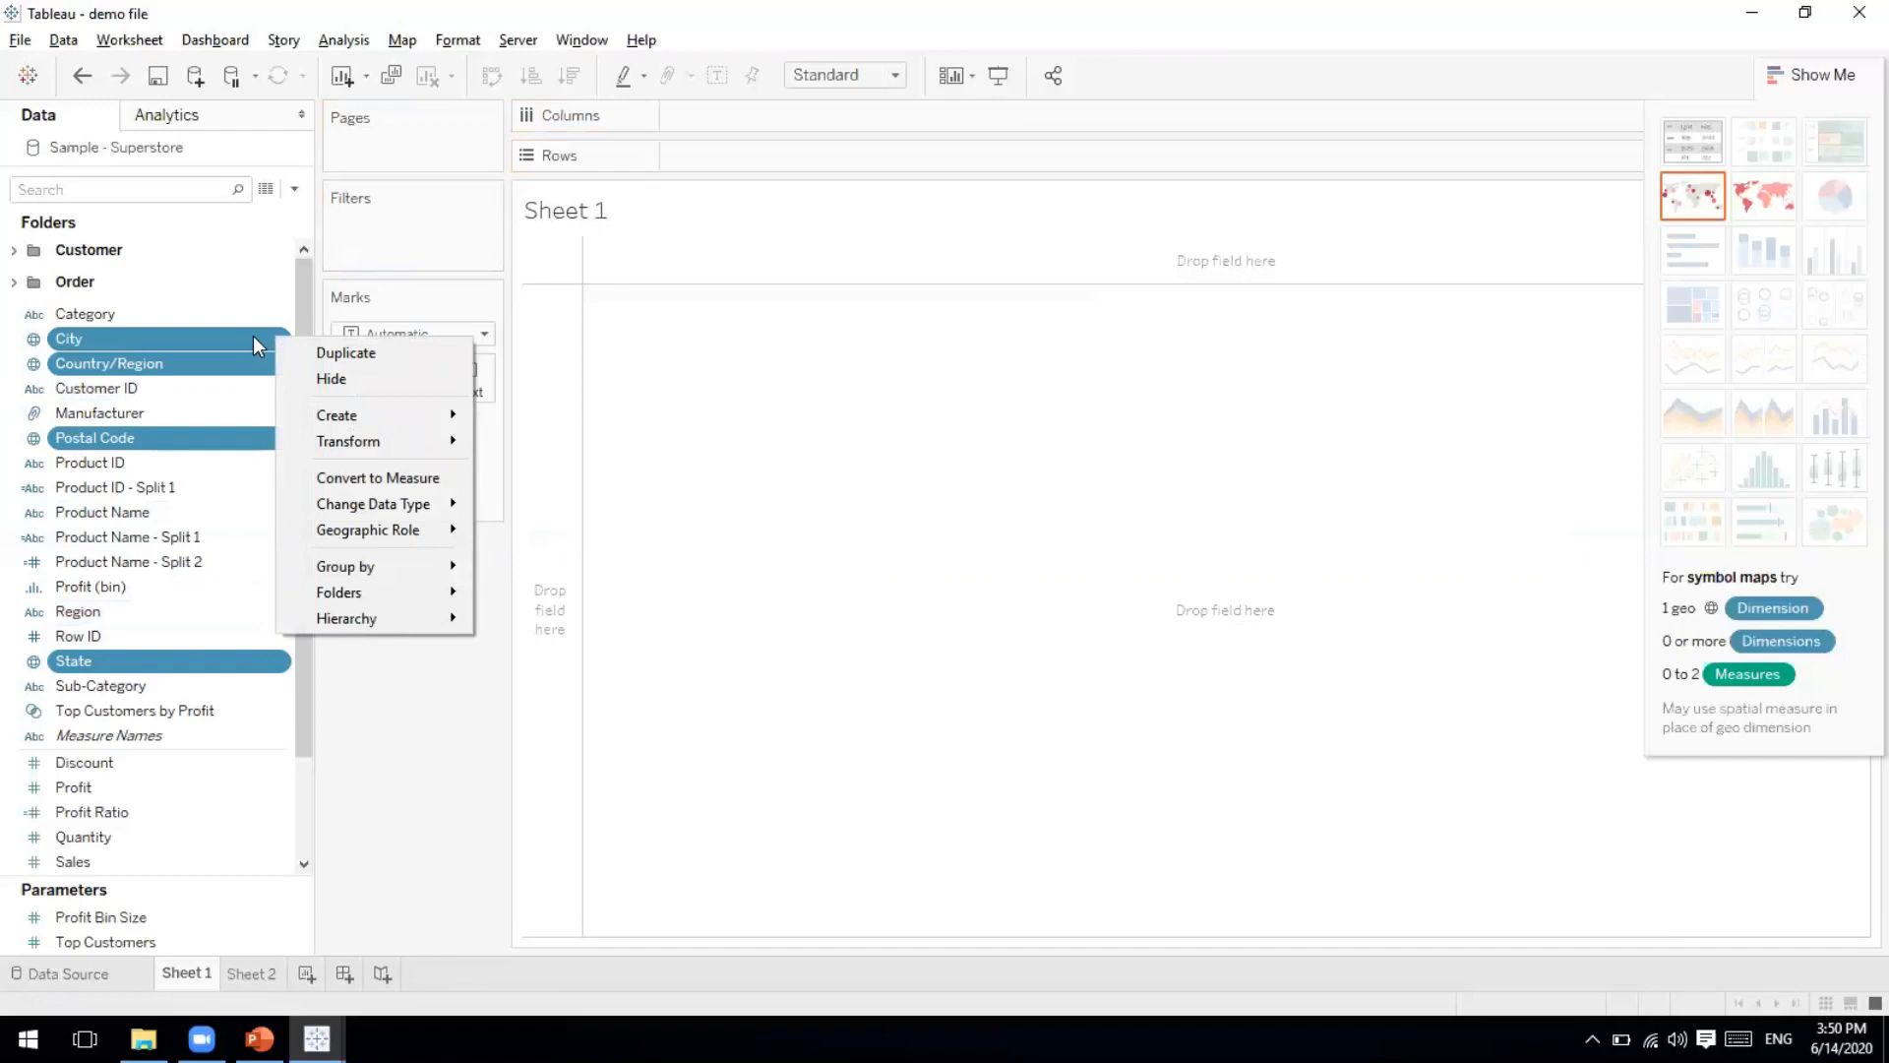
mouse_move(353, 622)
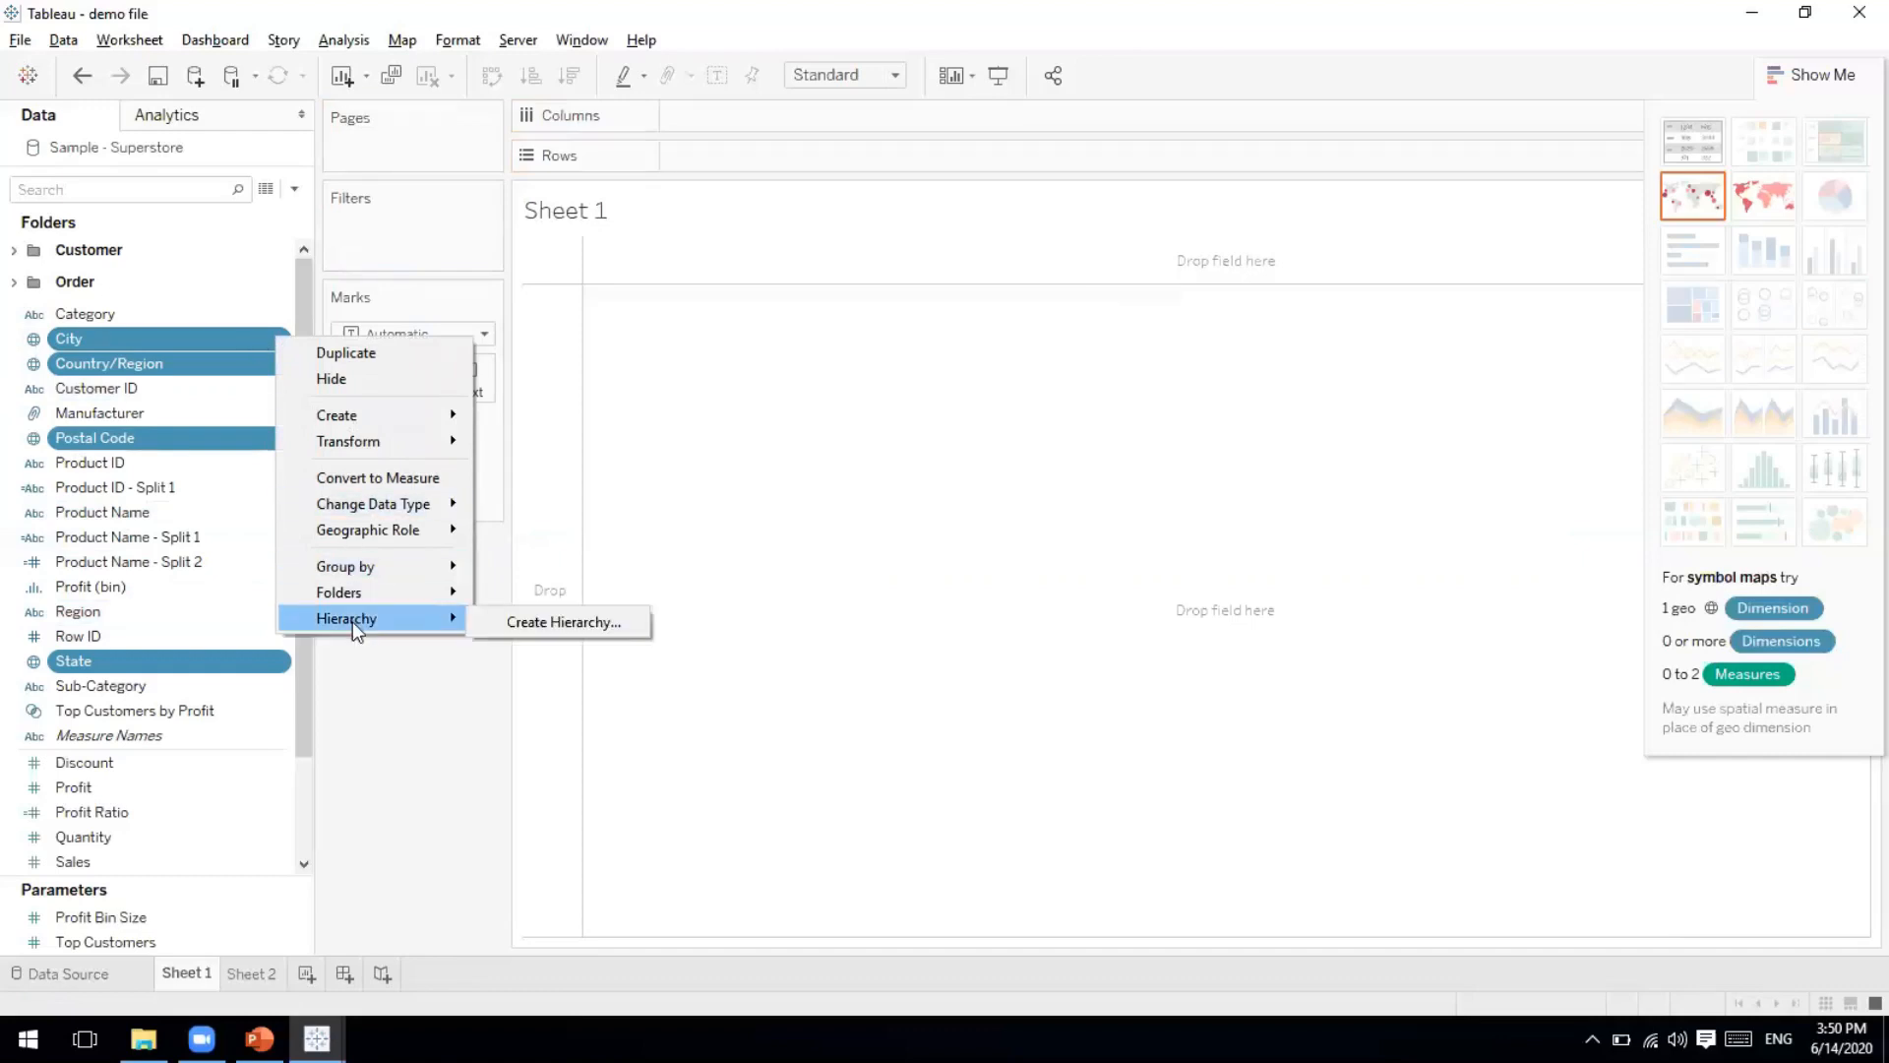
click(541, 625)
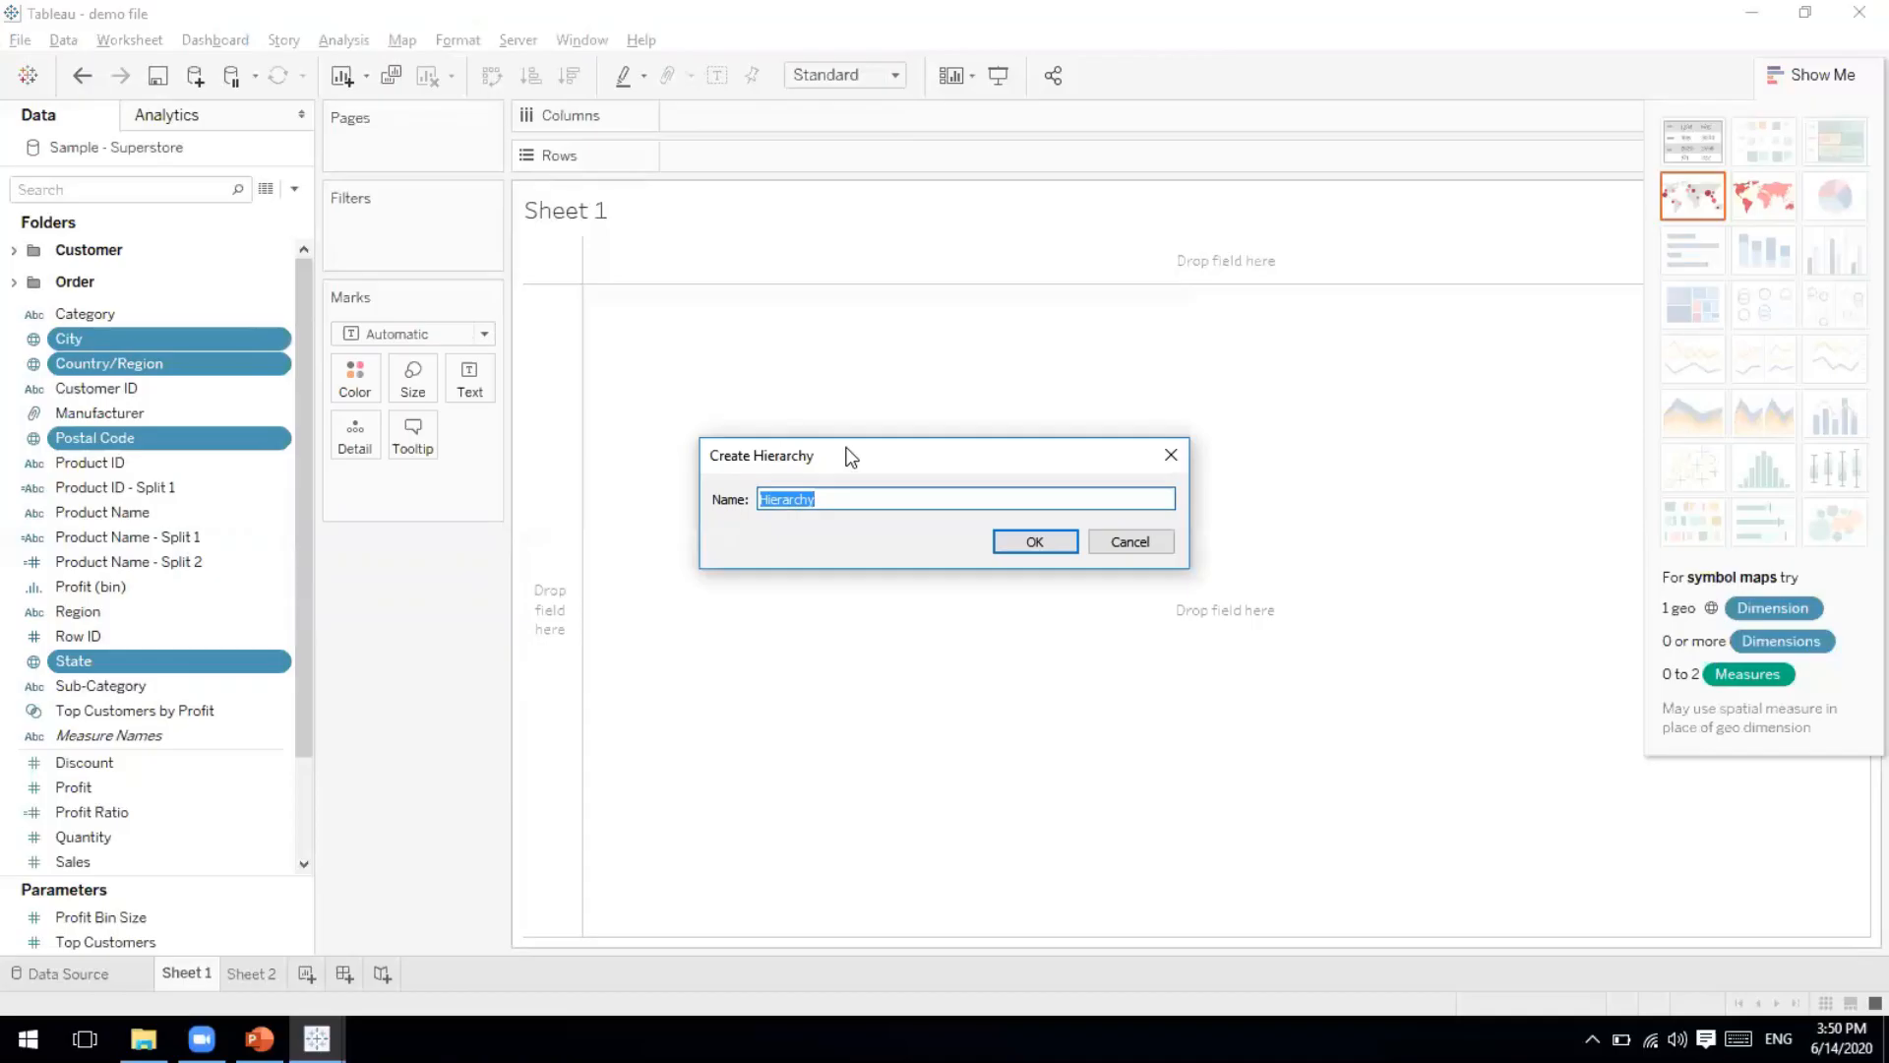
text(US States)
click(1033, 544)
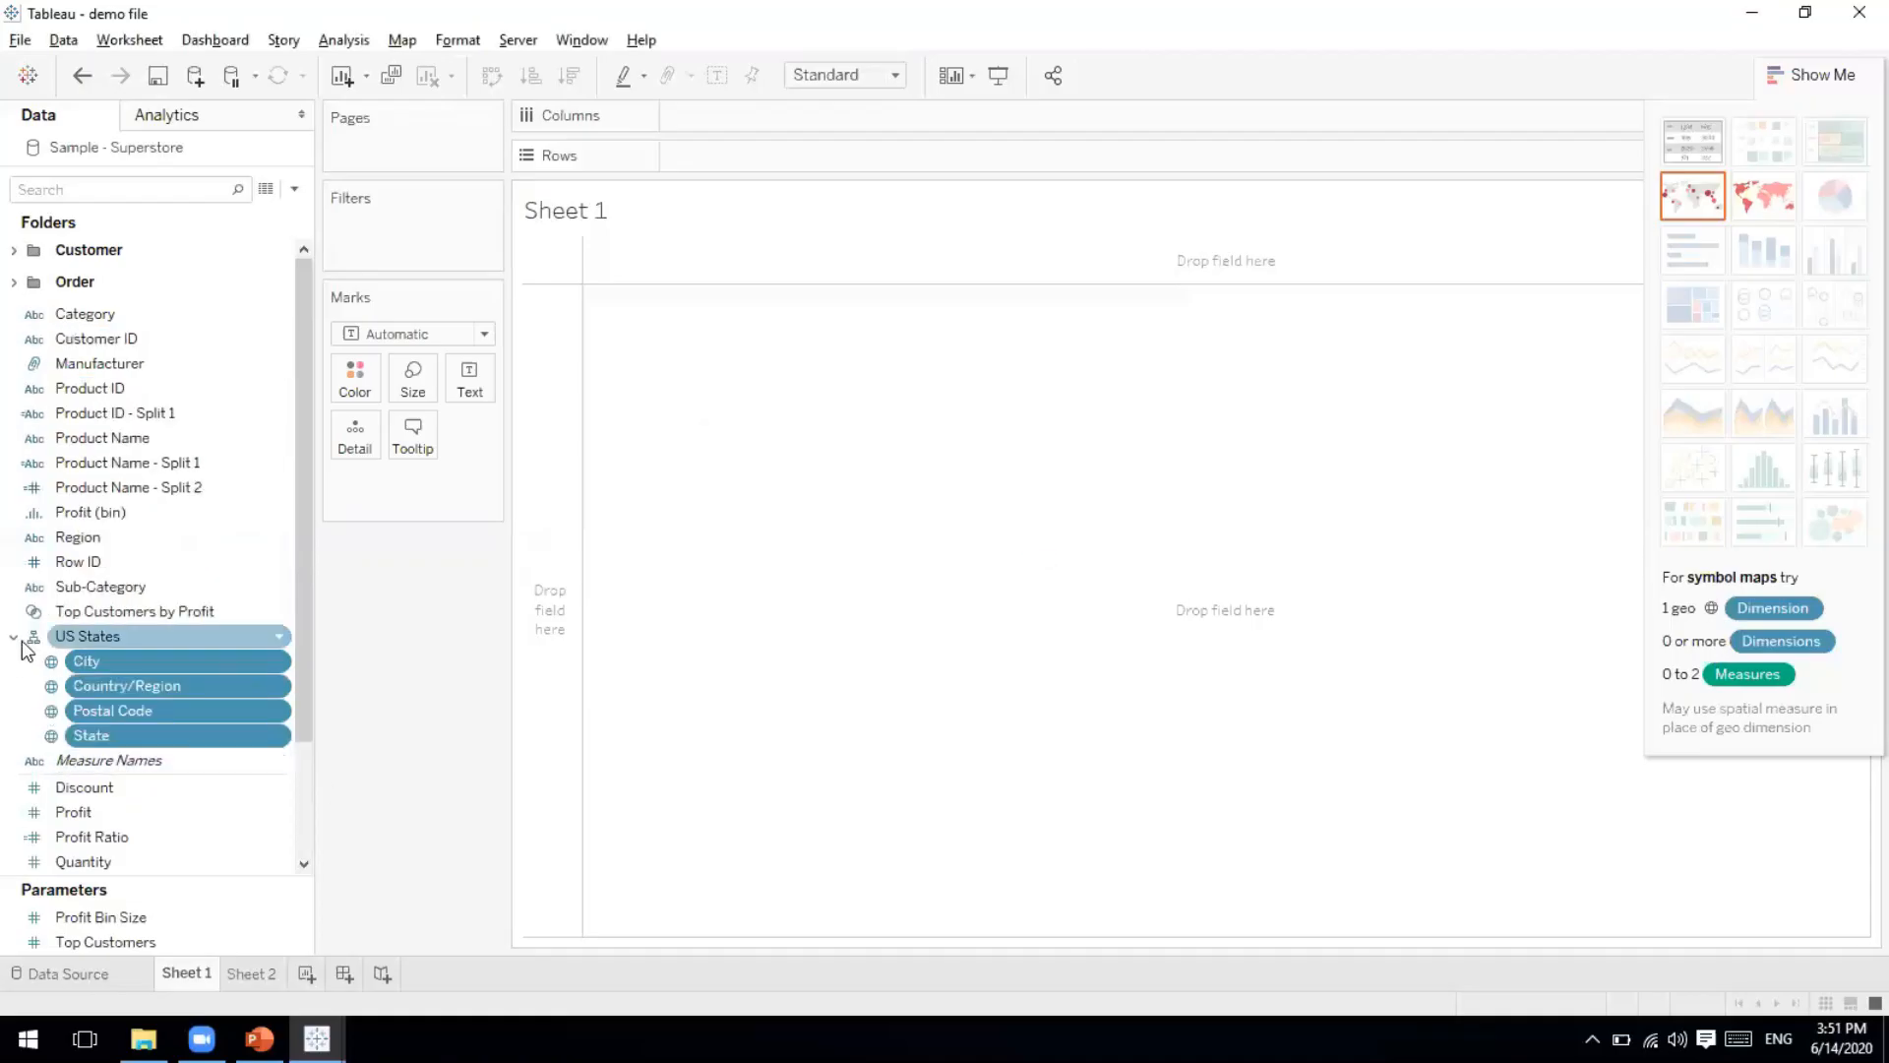
Collapse and expand the US States hierarchy in the Data pane to view its member fields.
click(62, 638)
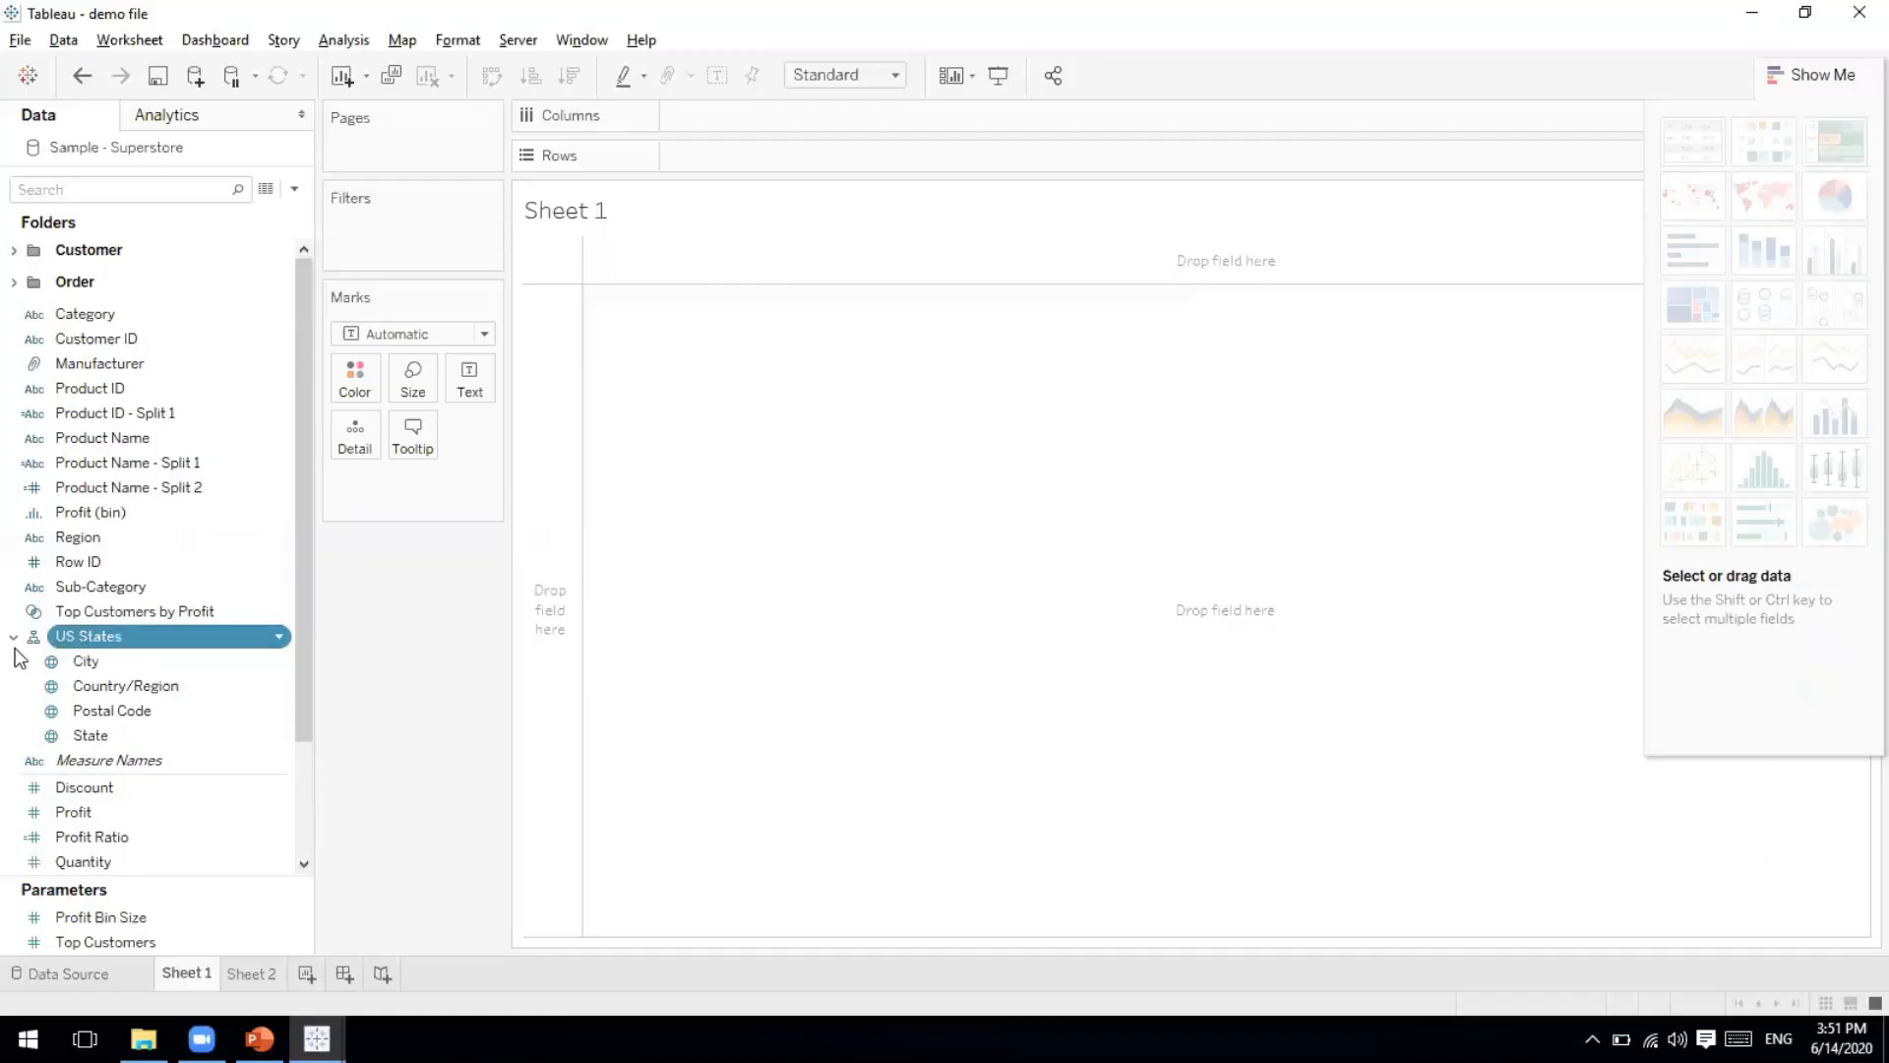
click(14, 638)
click(12, 638)
click(14, 639)
click(14, 638)
click(14, 637)
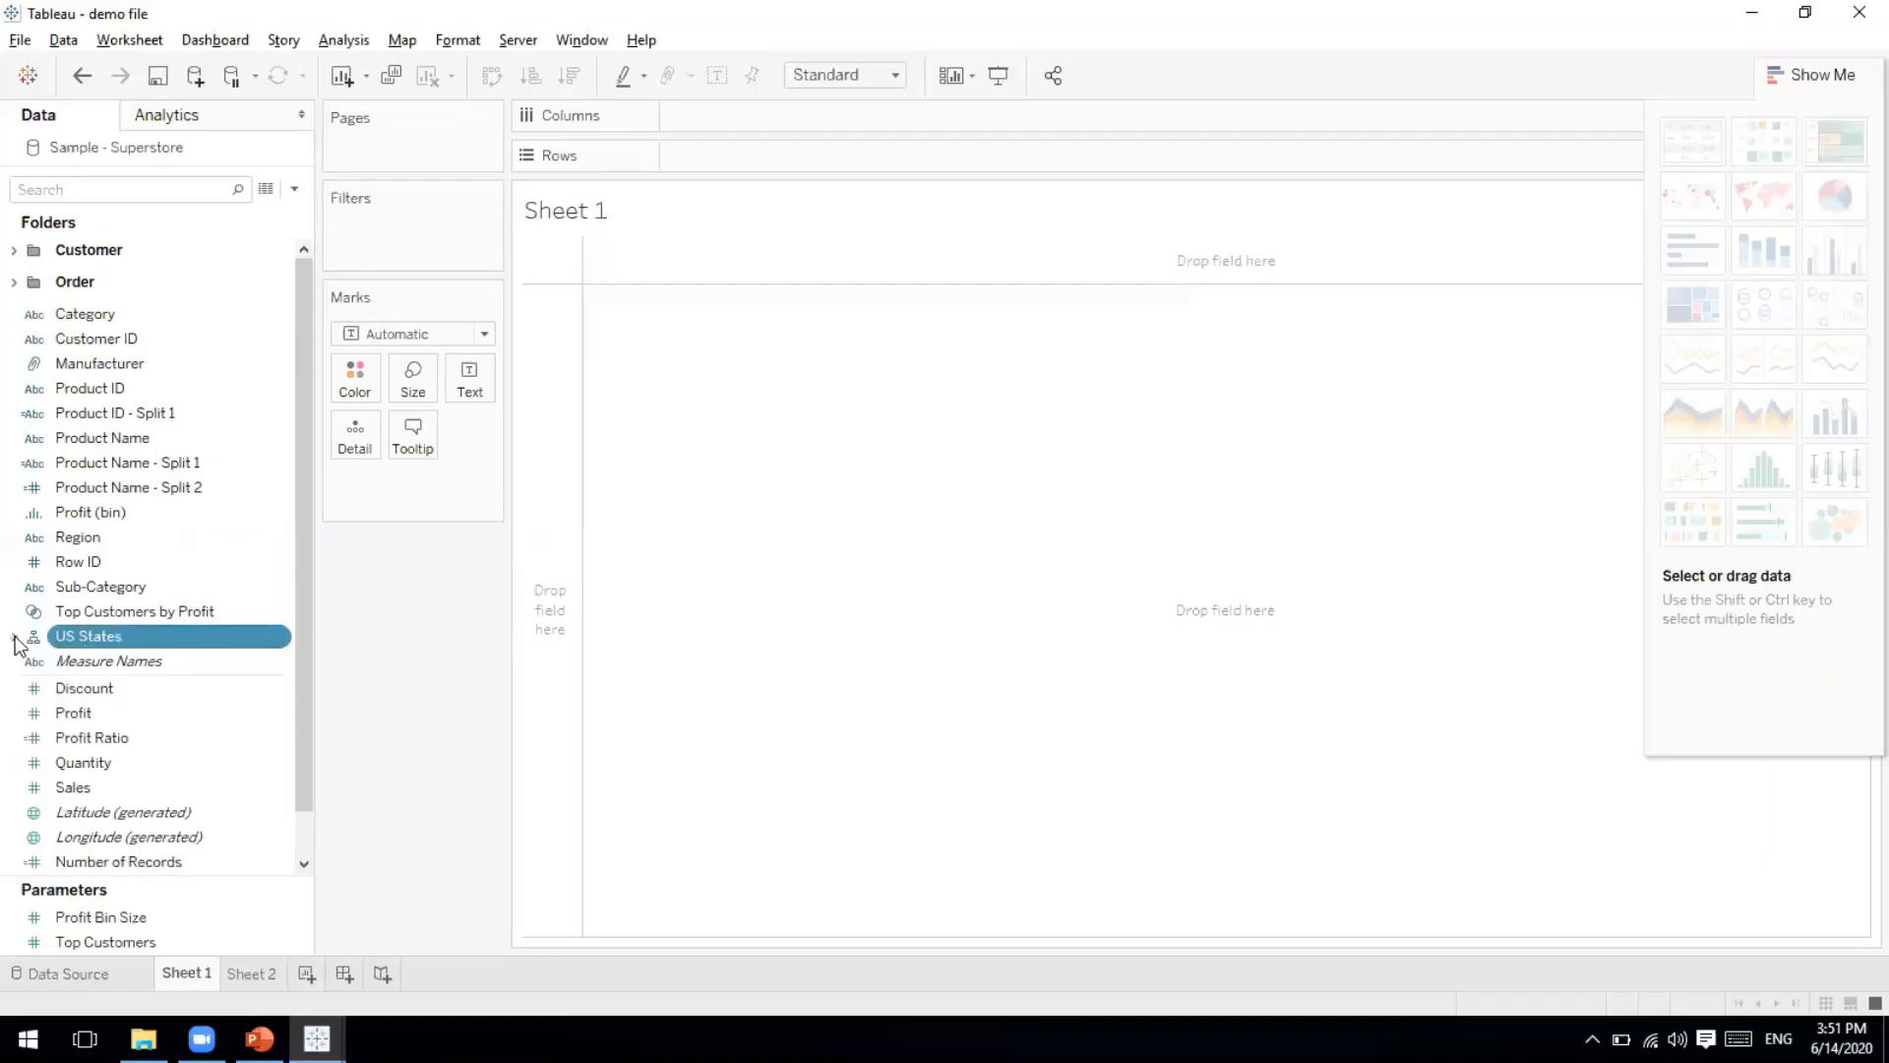
click(13, 638)
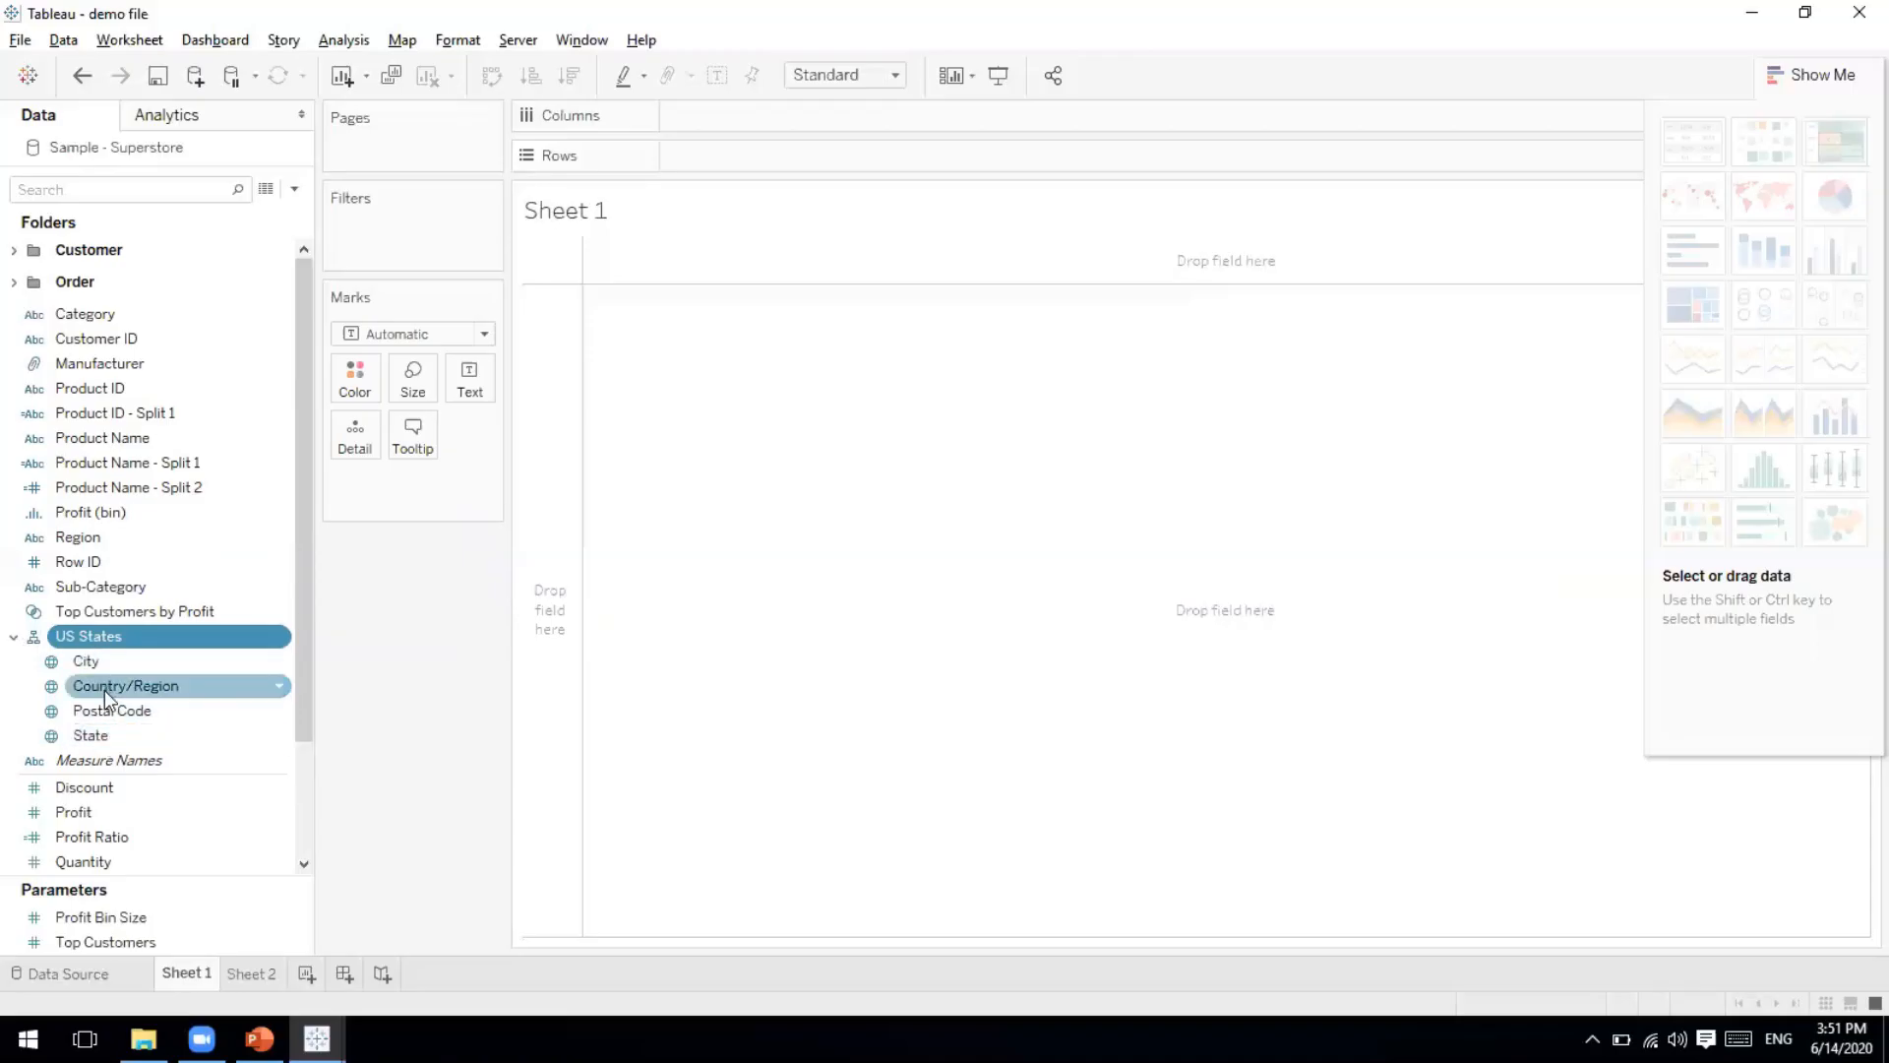
Reorder the US States hierarchy as Country/Region, State, City, Postal Code, and collapse it.
drag(104, 689, 104, 659)
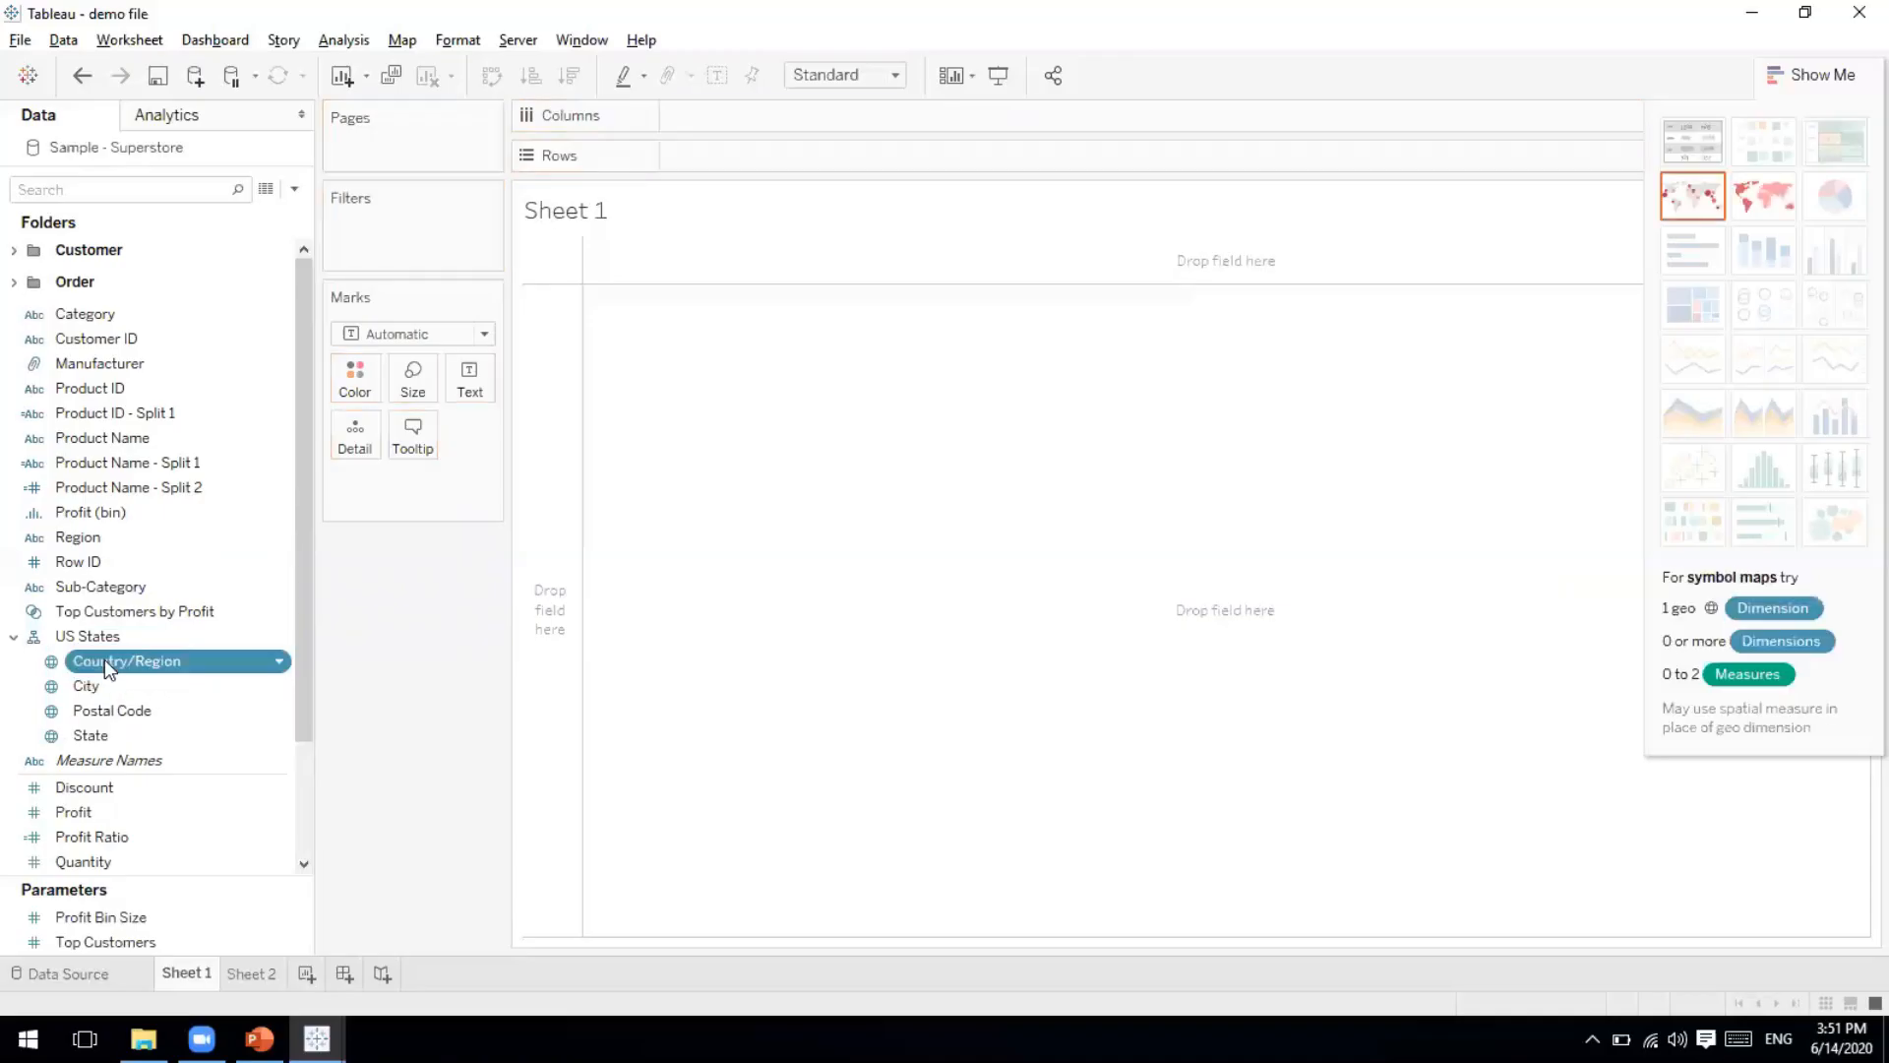
drag(86, 735, 98, 689)
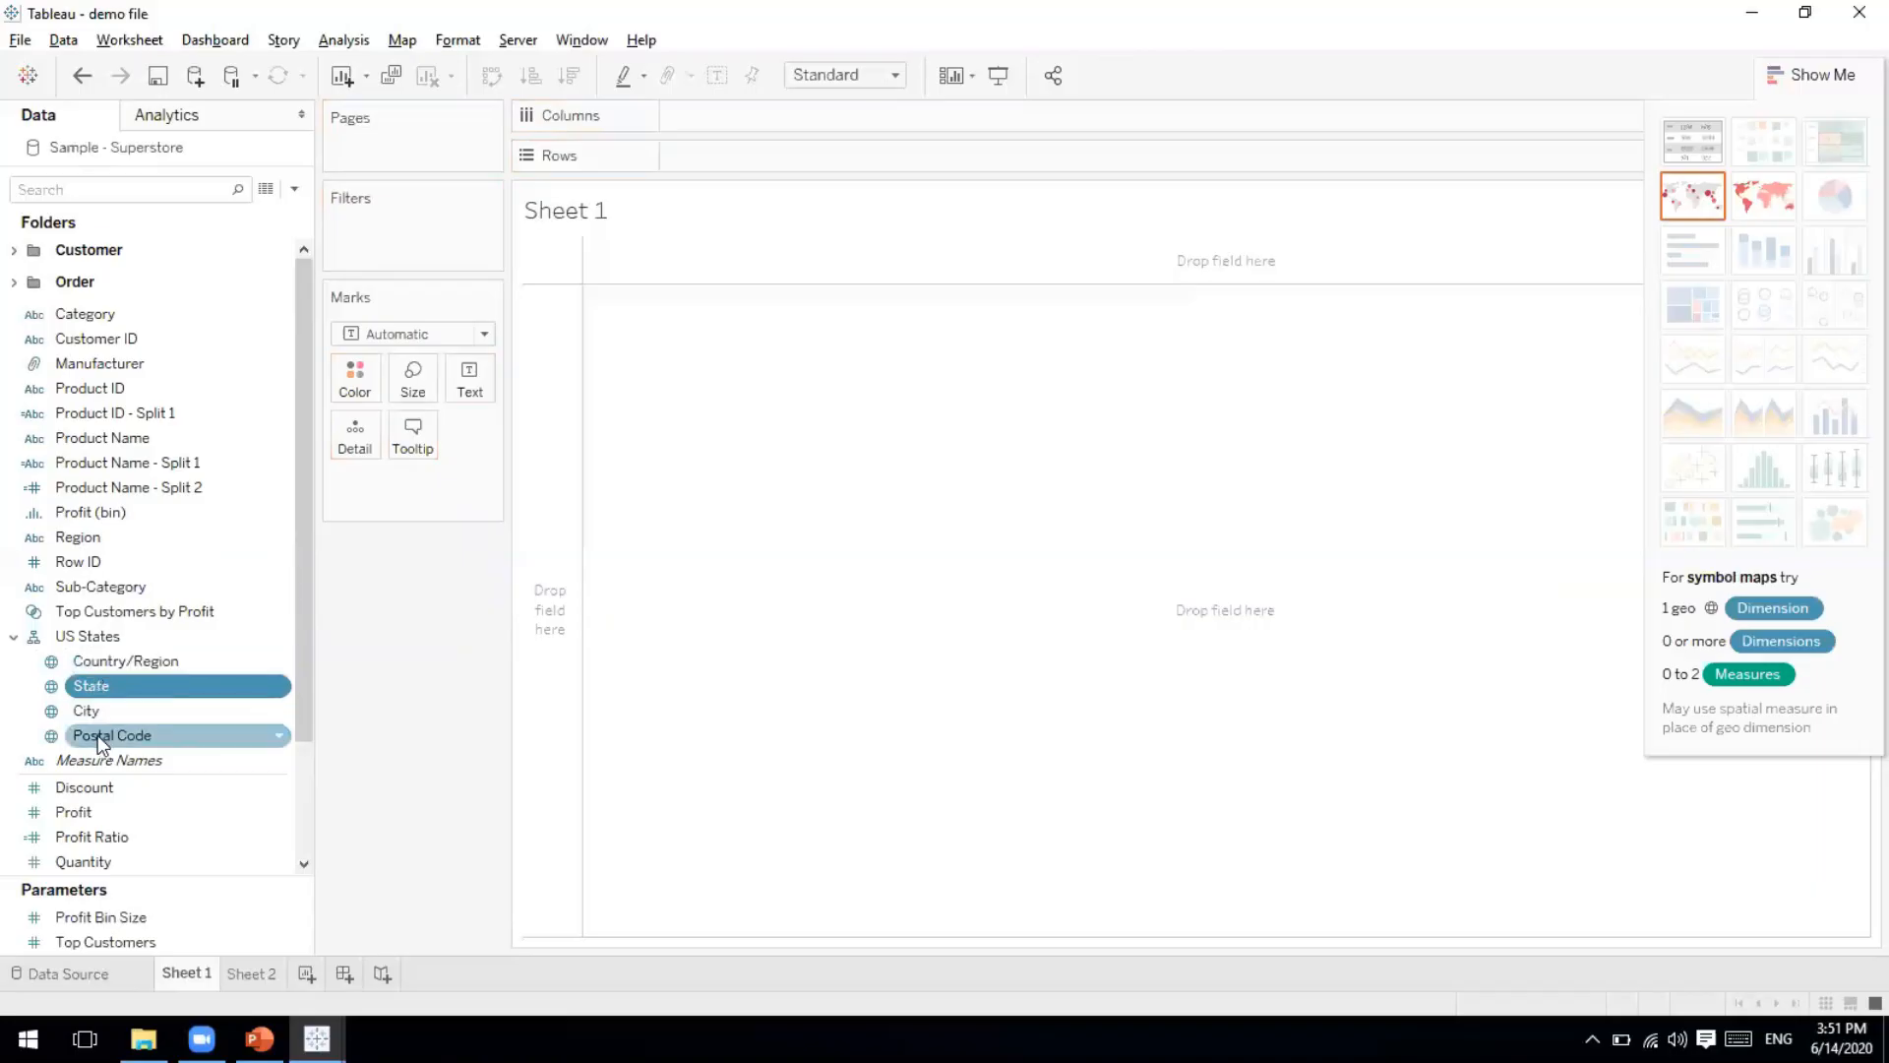
click(59, 637)
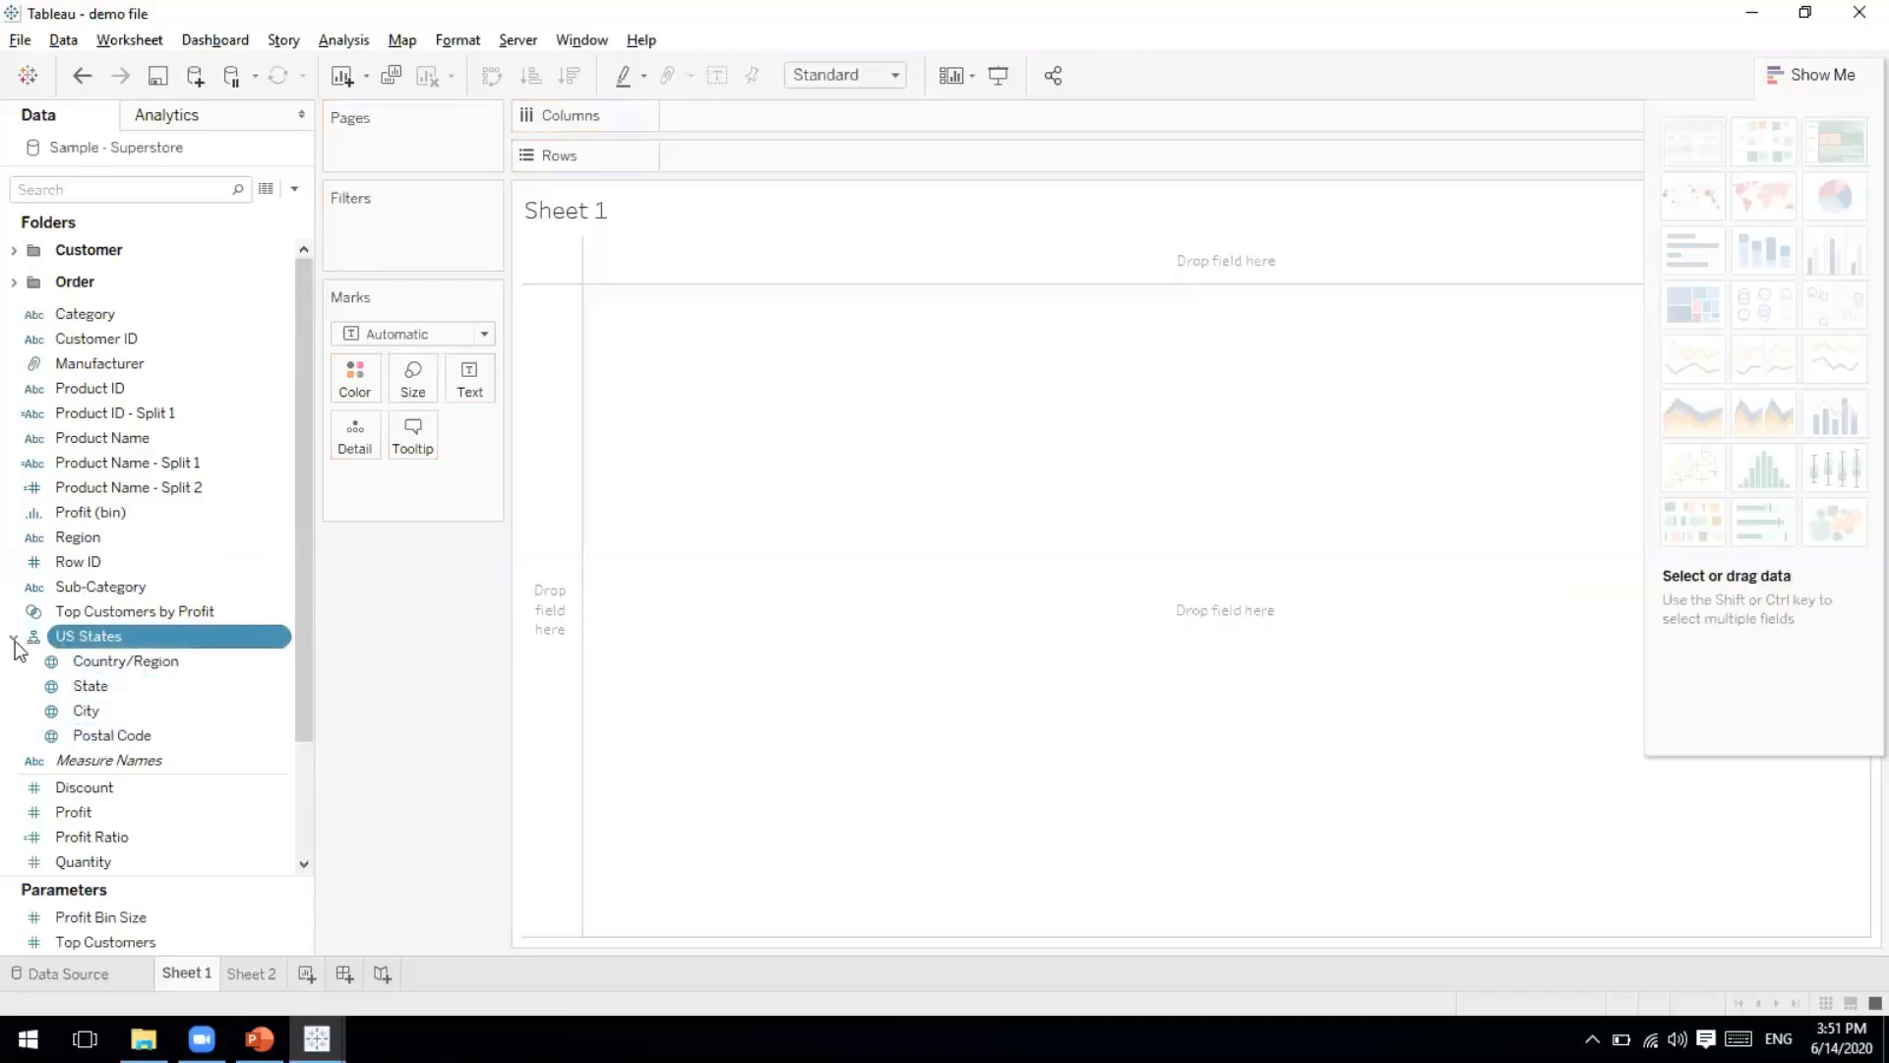
click(13, 638)
Add the US States hierarchy to Sheet 1's view and set the mark type to Map.
drag(86, 641, 933, 592)
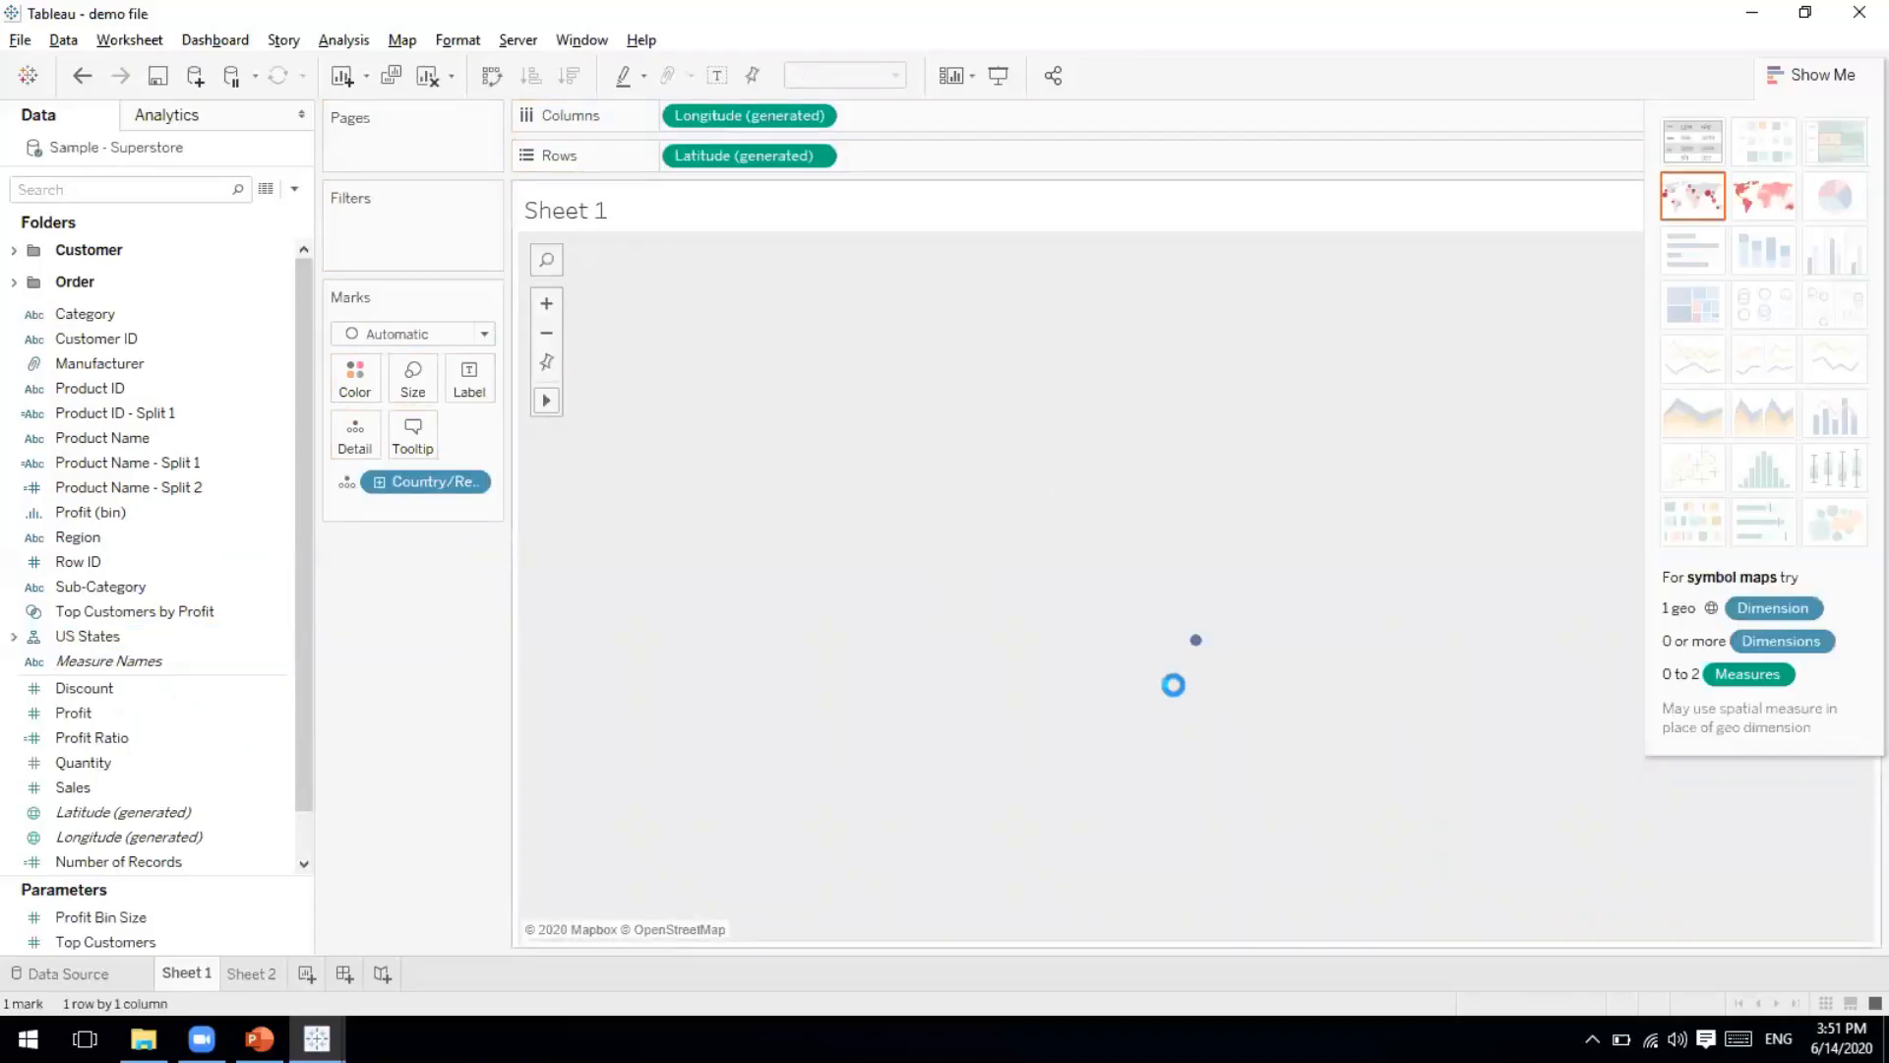
mouse_move(1187, 655)
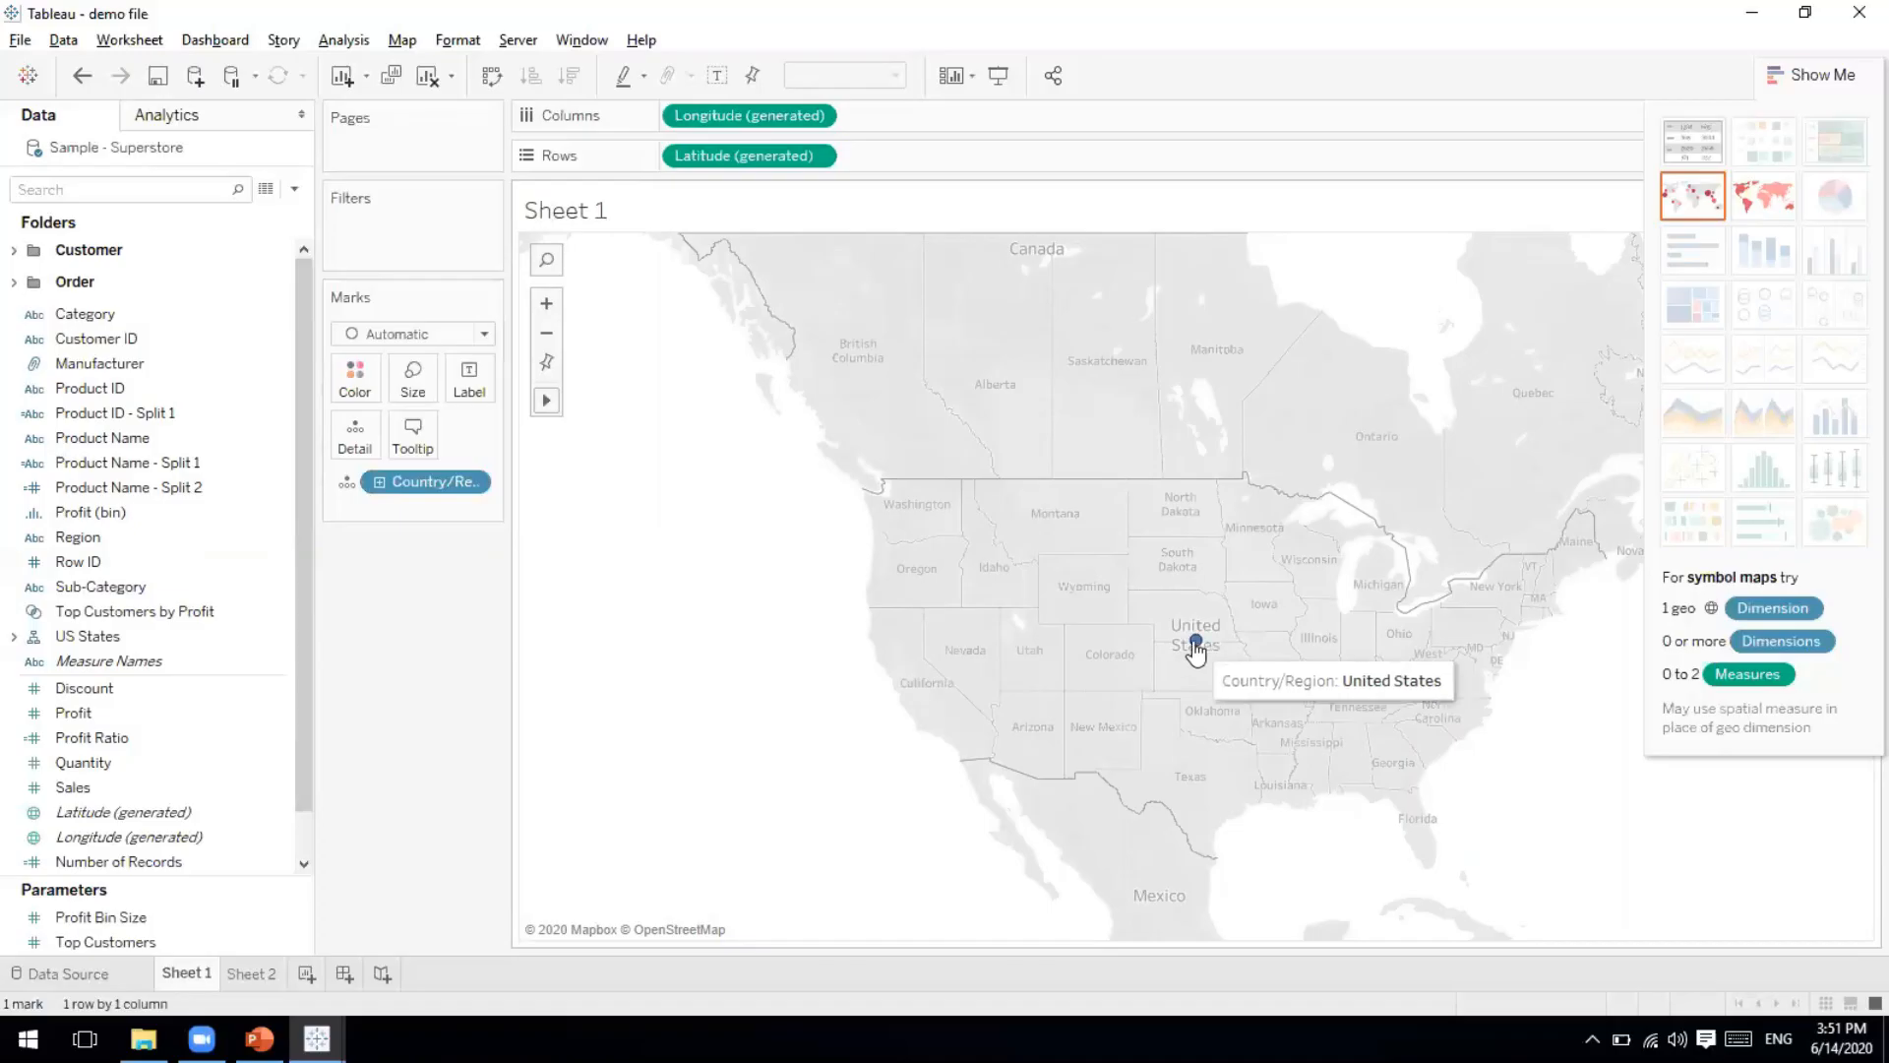
click(485, 336)
click(374, 580)
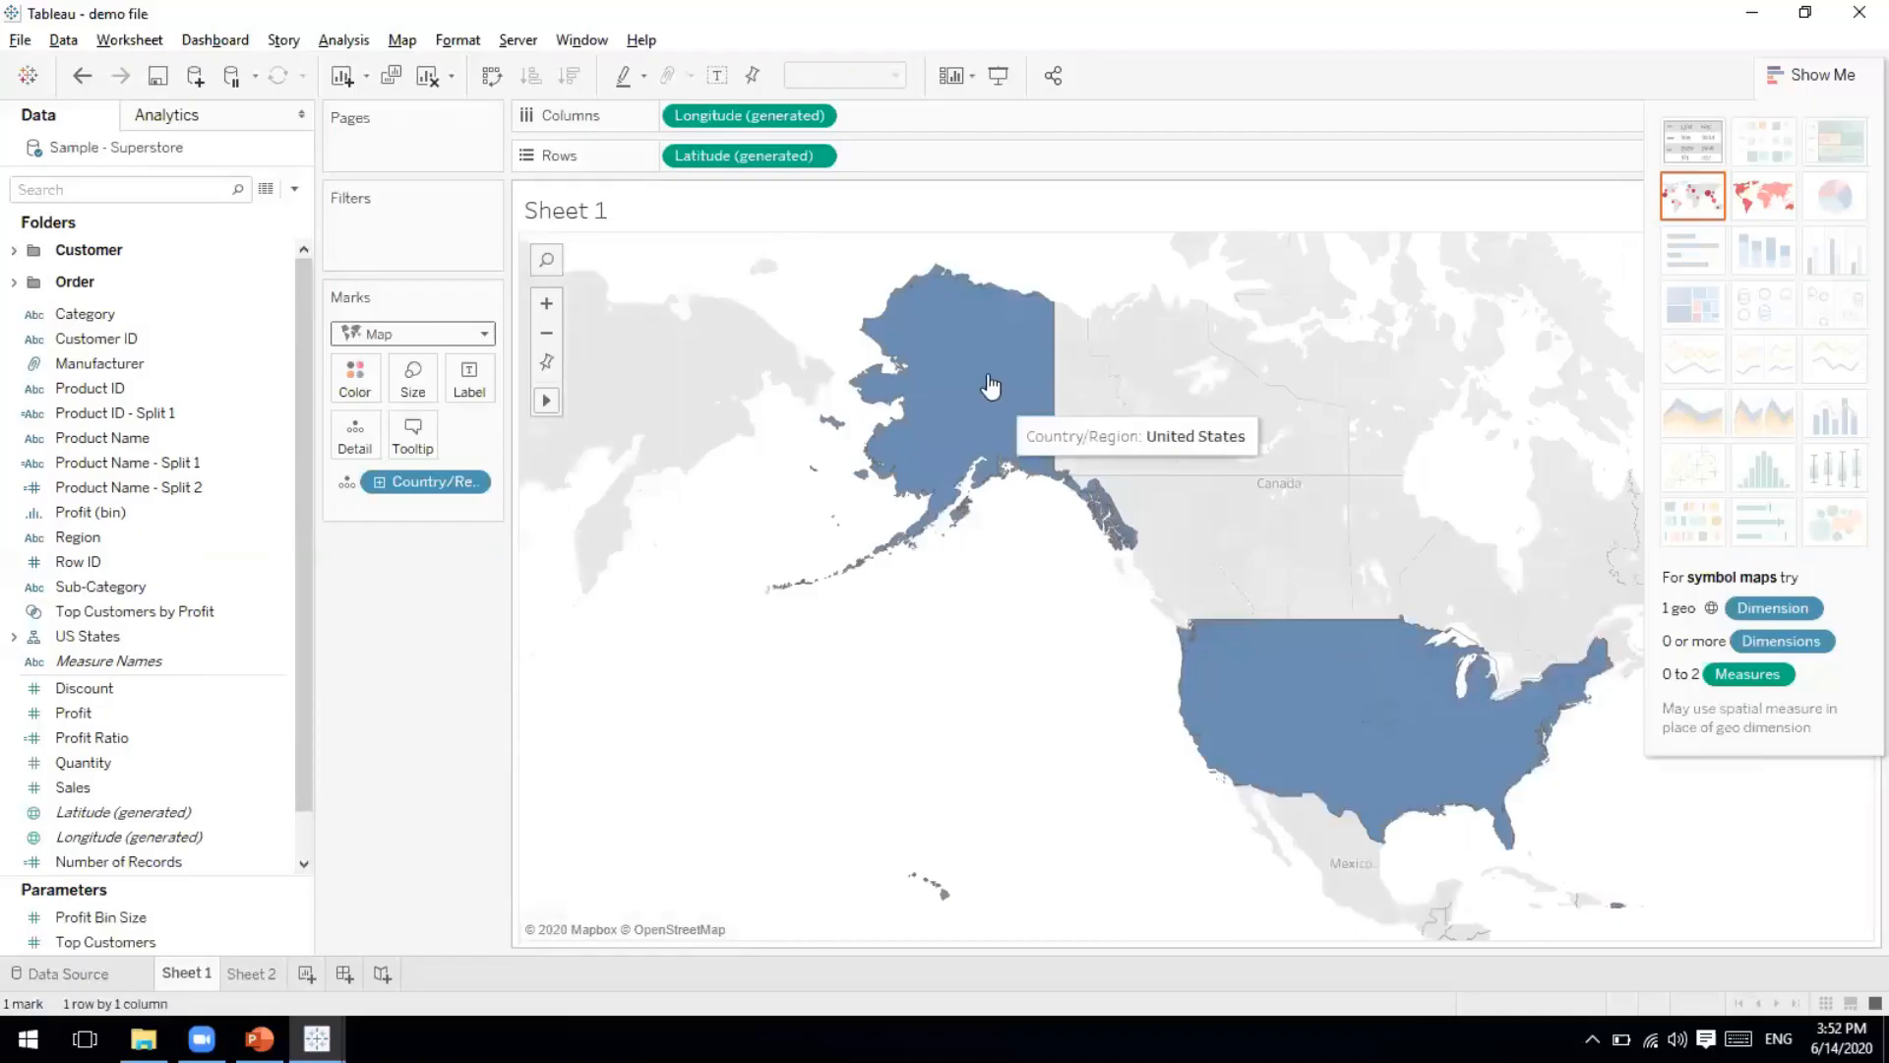
Drill the map down from Country/Region through State and City to Postal Code.
click(1284, 727)
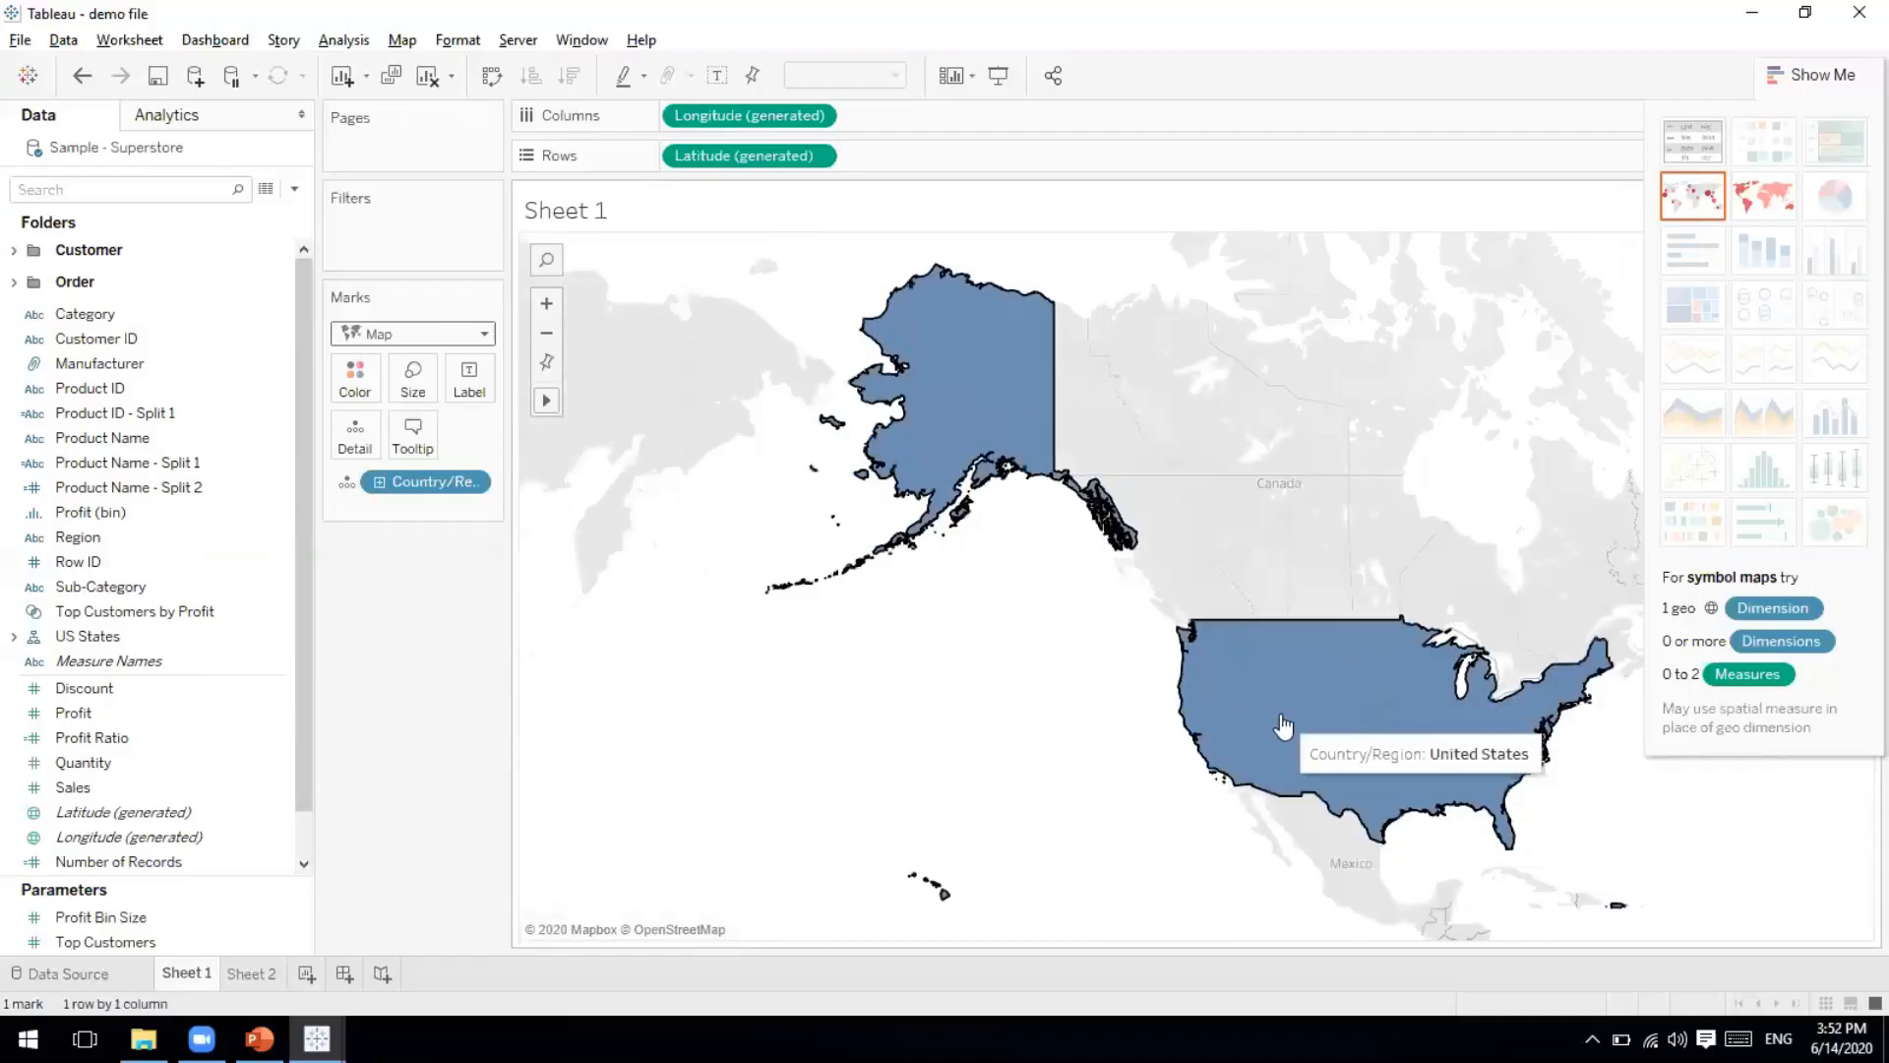
click(931, 637)
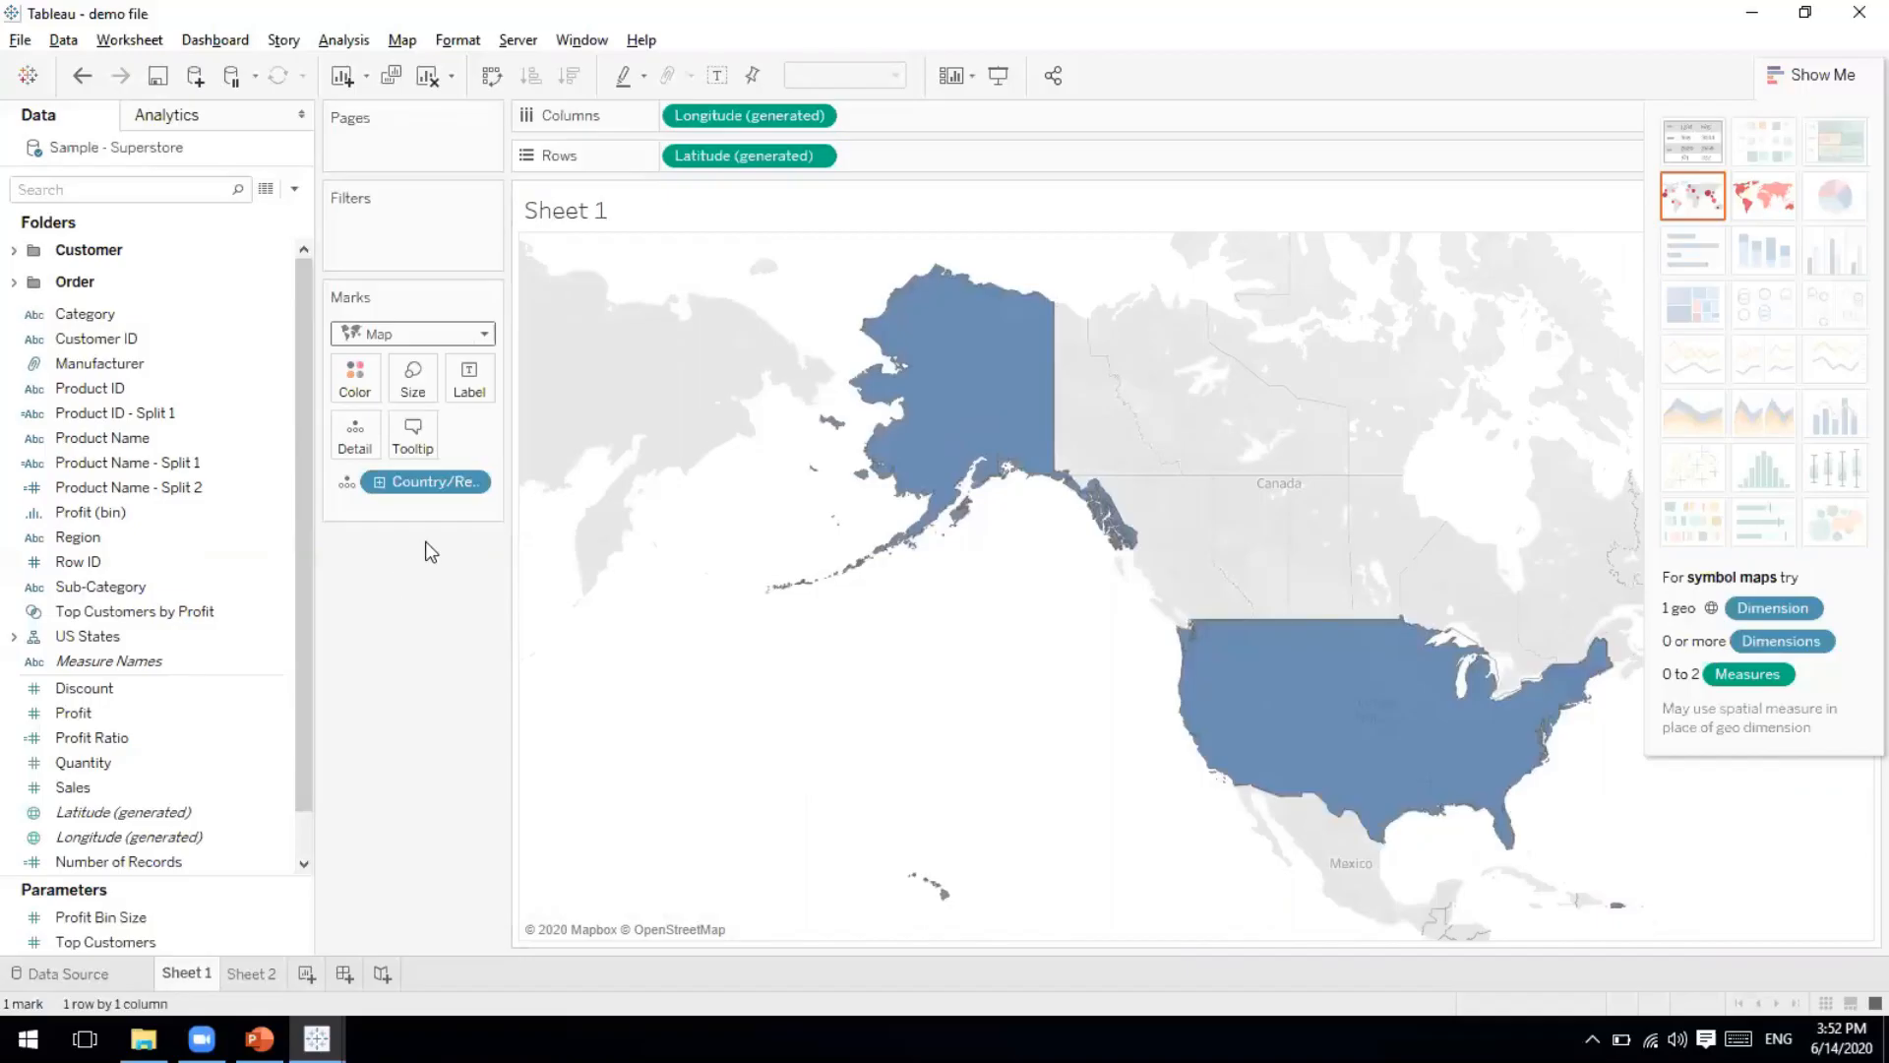
click(1279, 704)
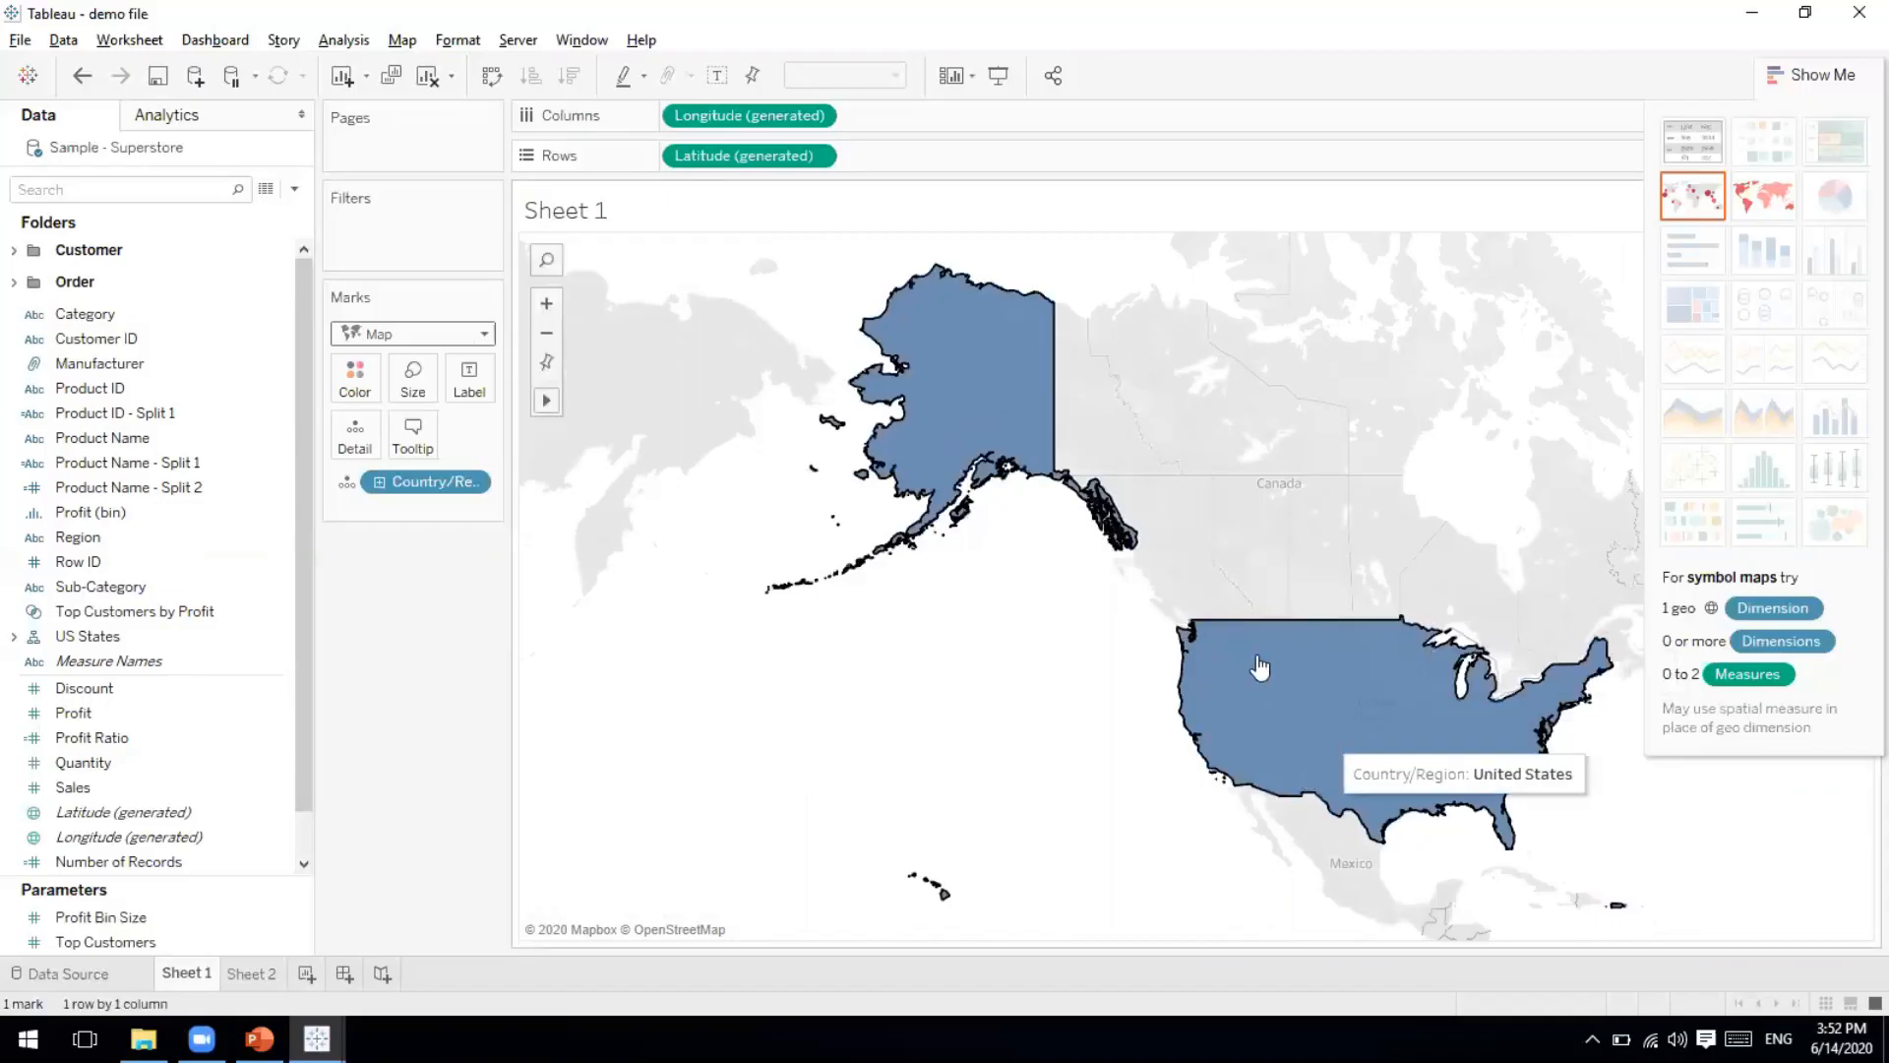
click(379, 482)
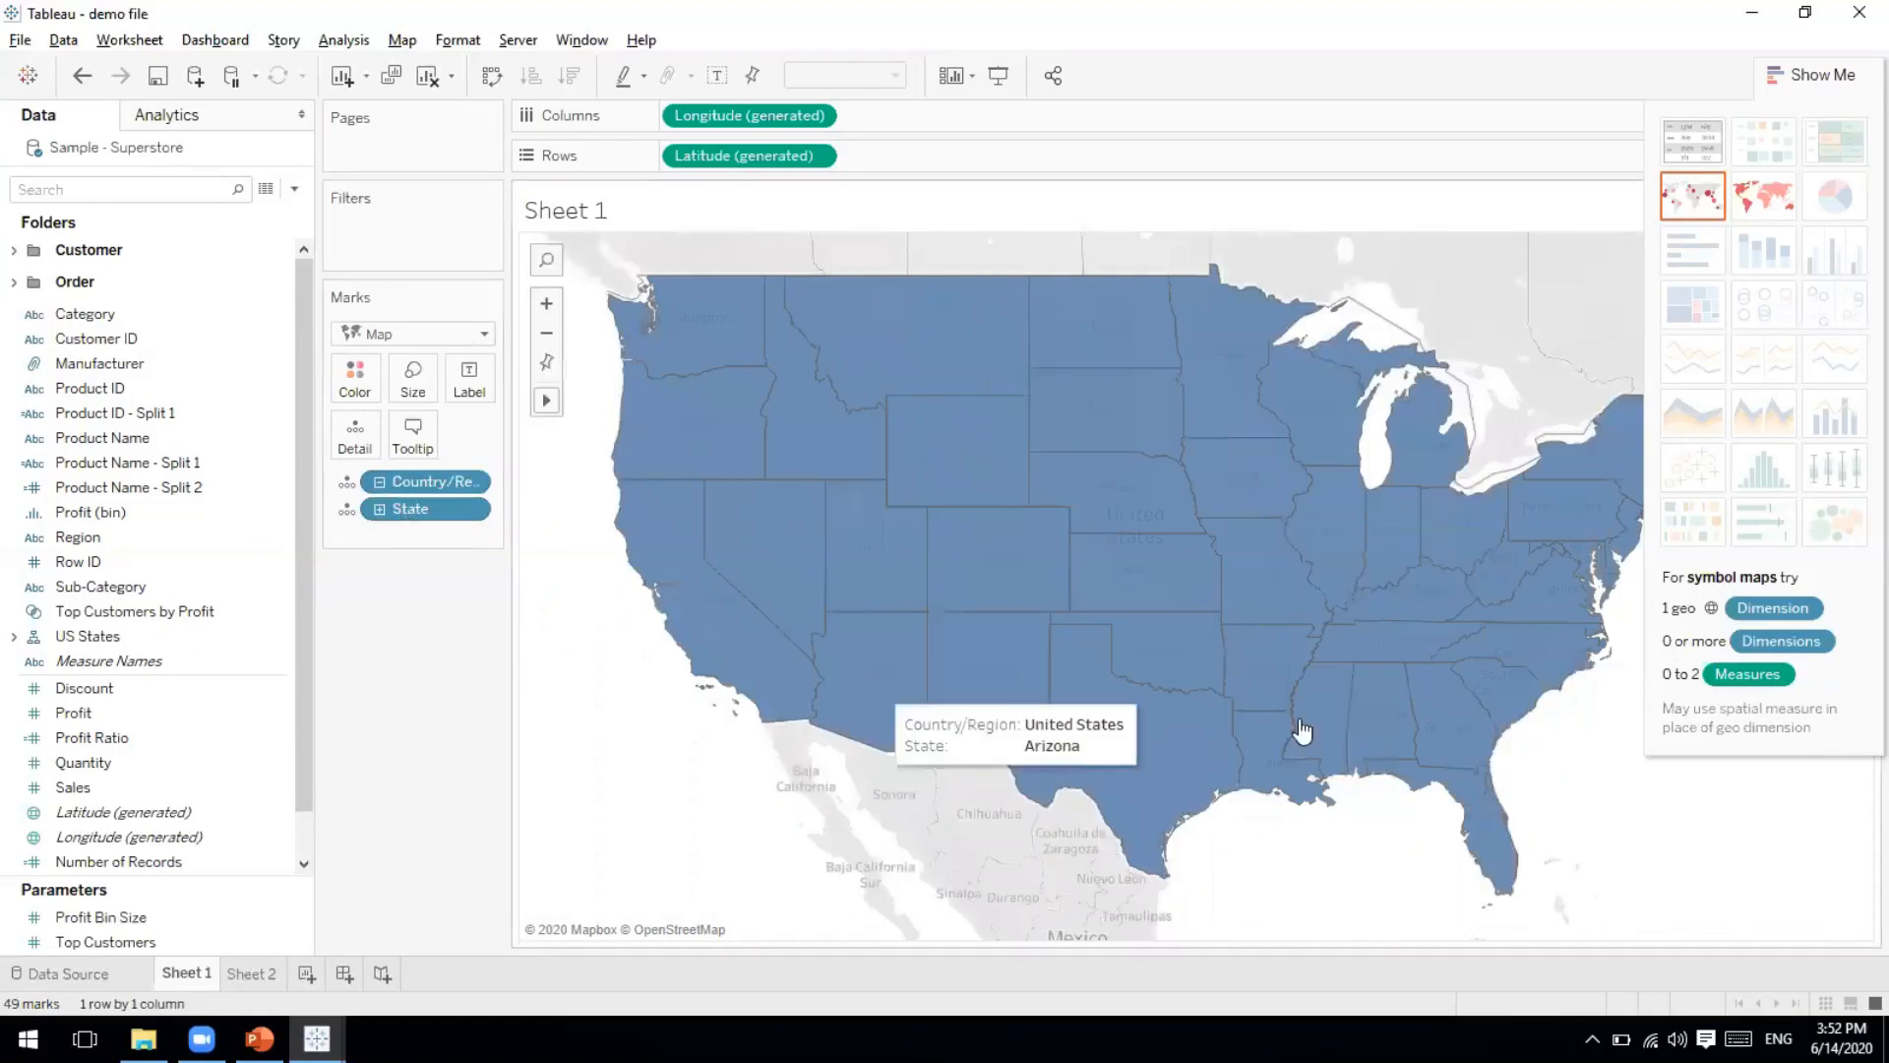
click(379, 509)
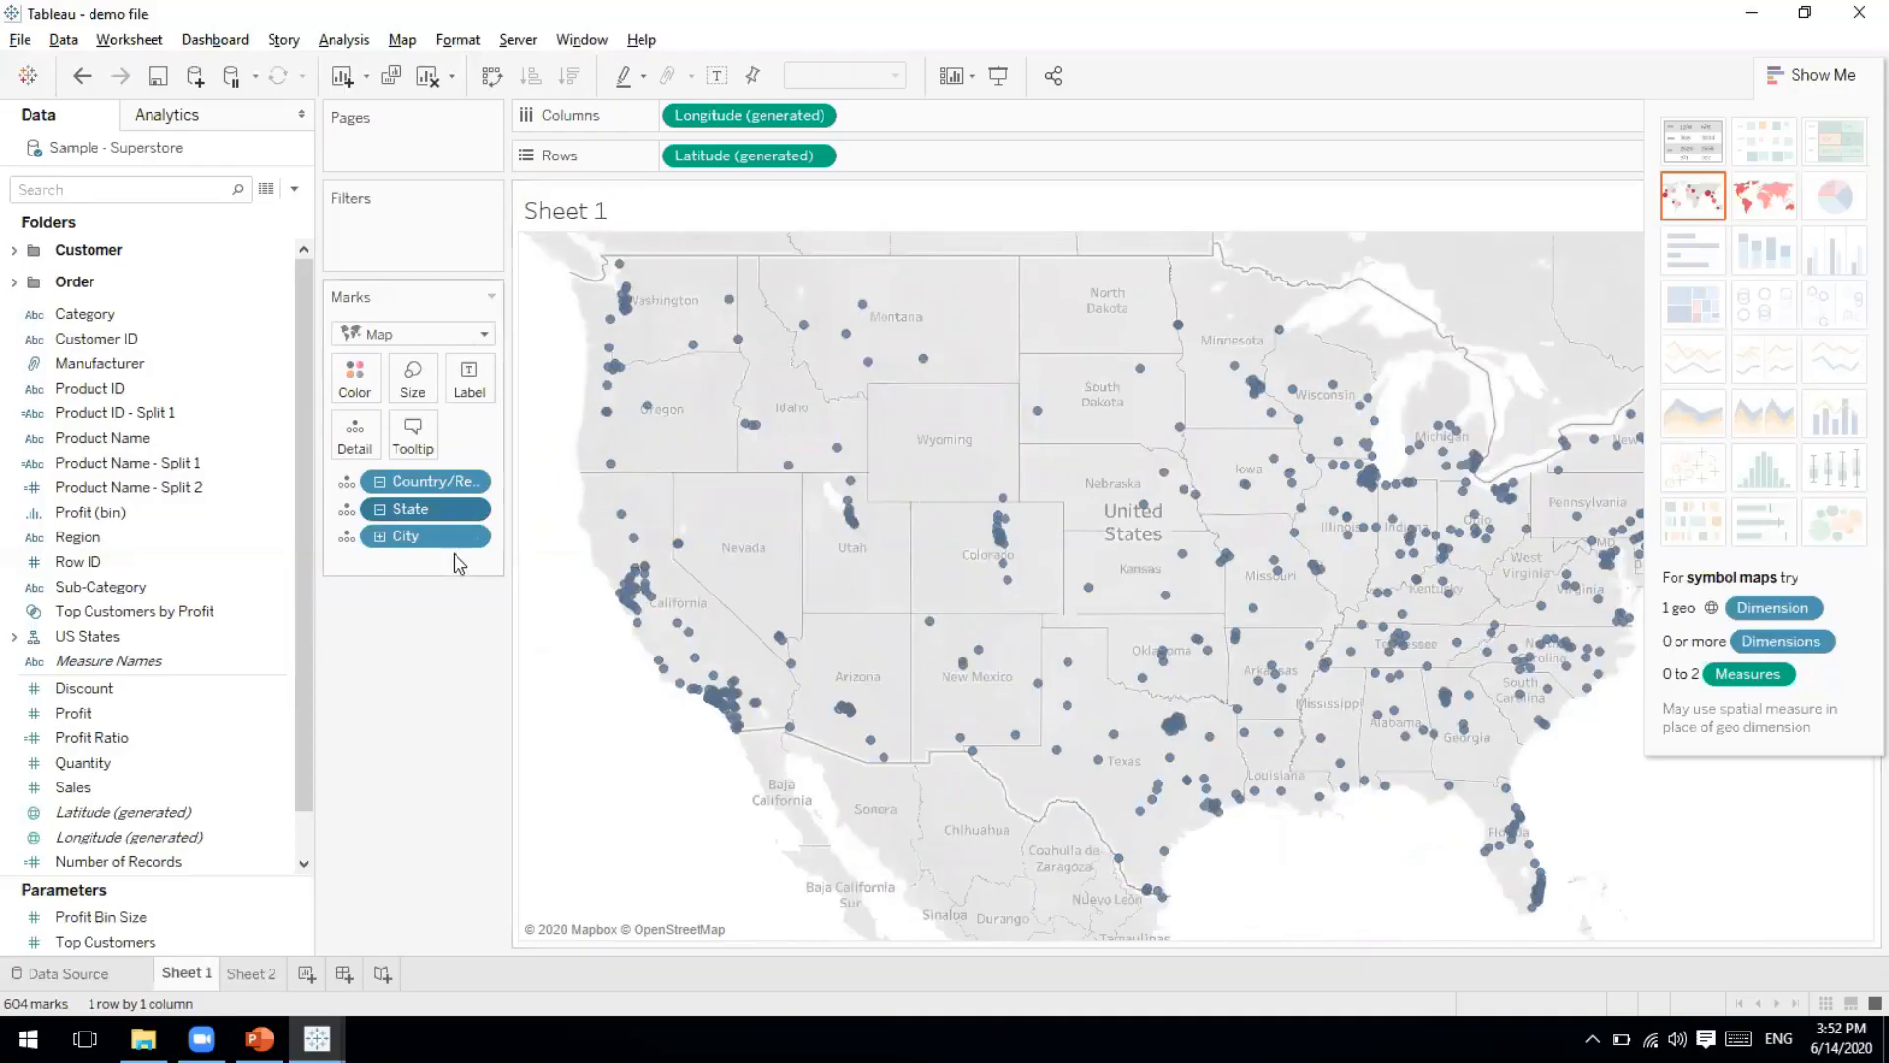
click(378, 535)
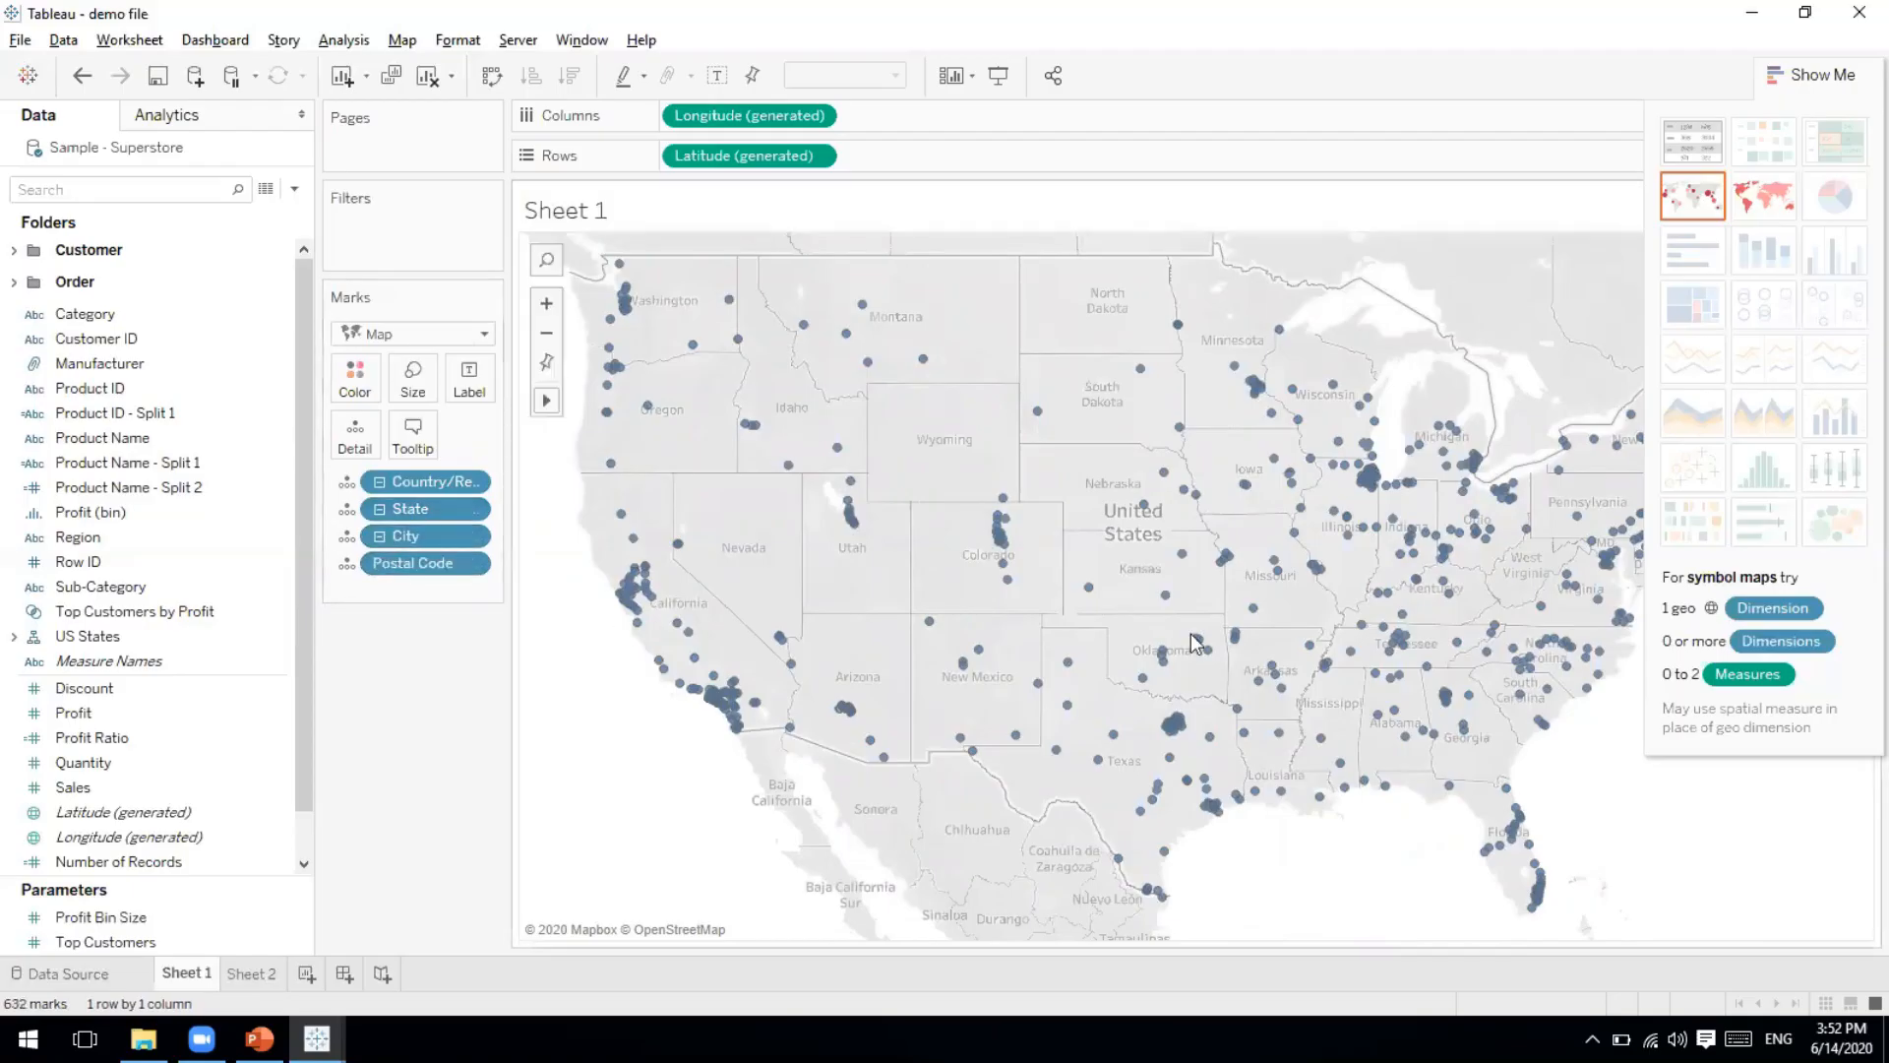
Roll the map back up to Country/Region, and drill down to State level.
click(378, 535)
click(380, 508)
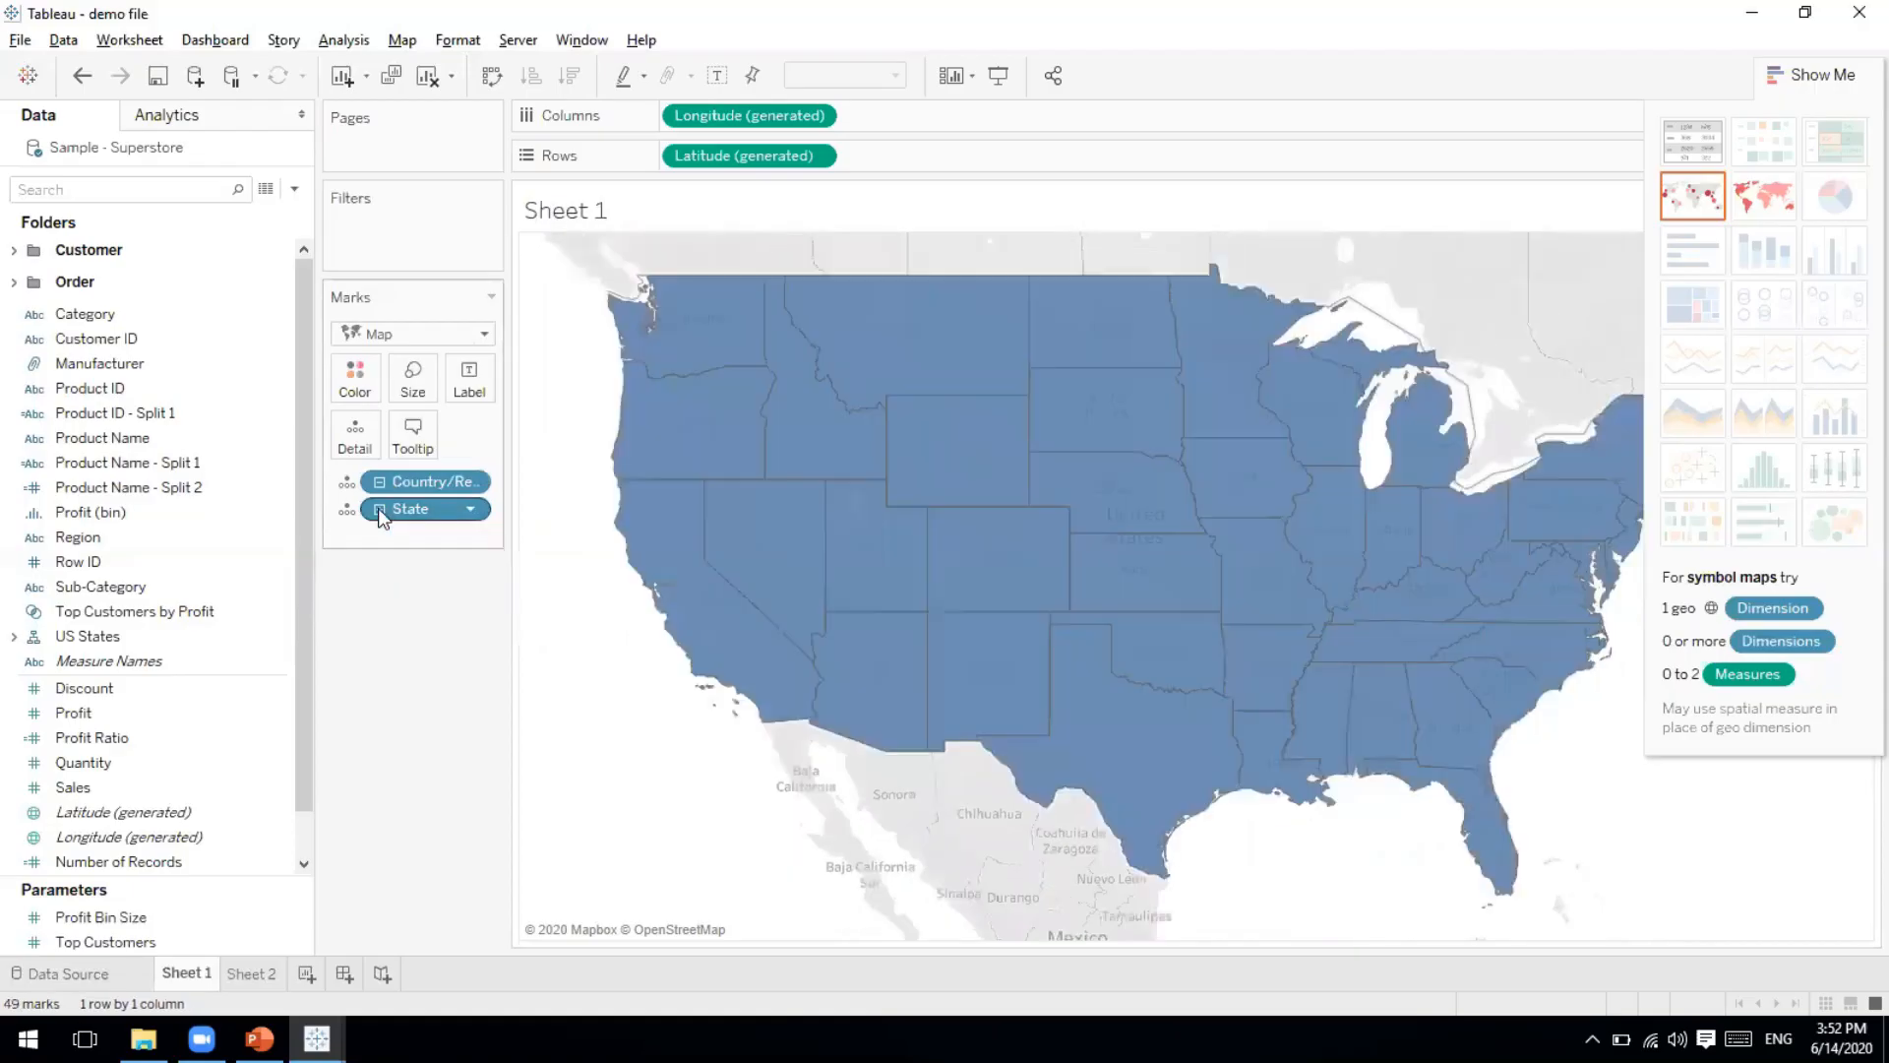
click(379, 508)
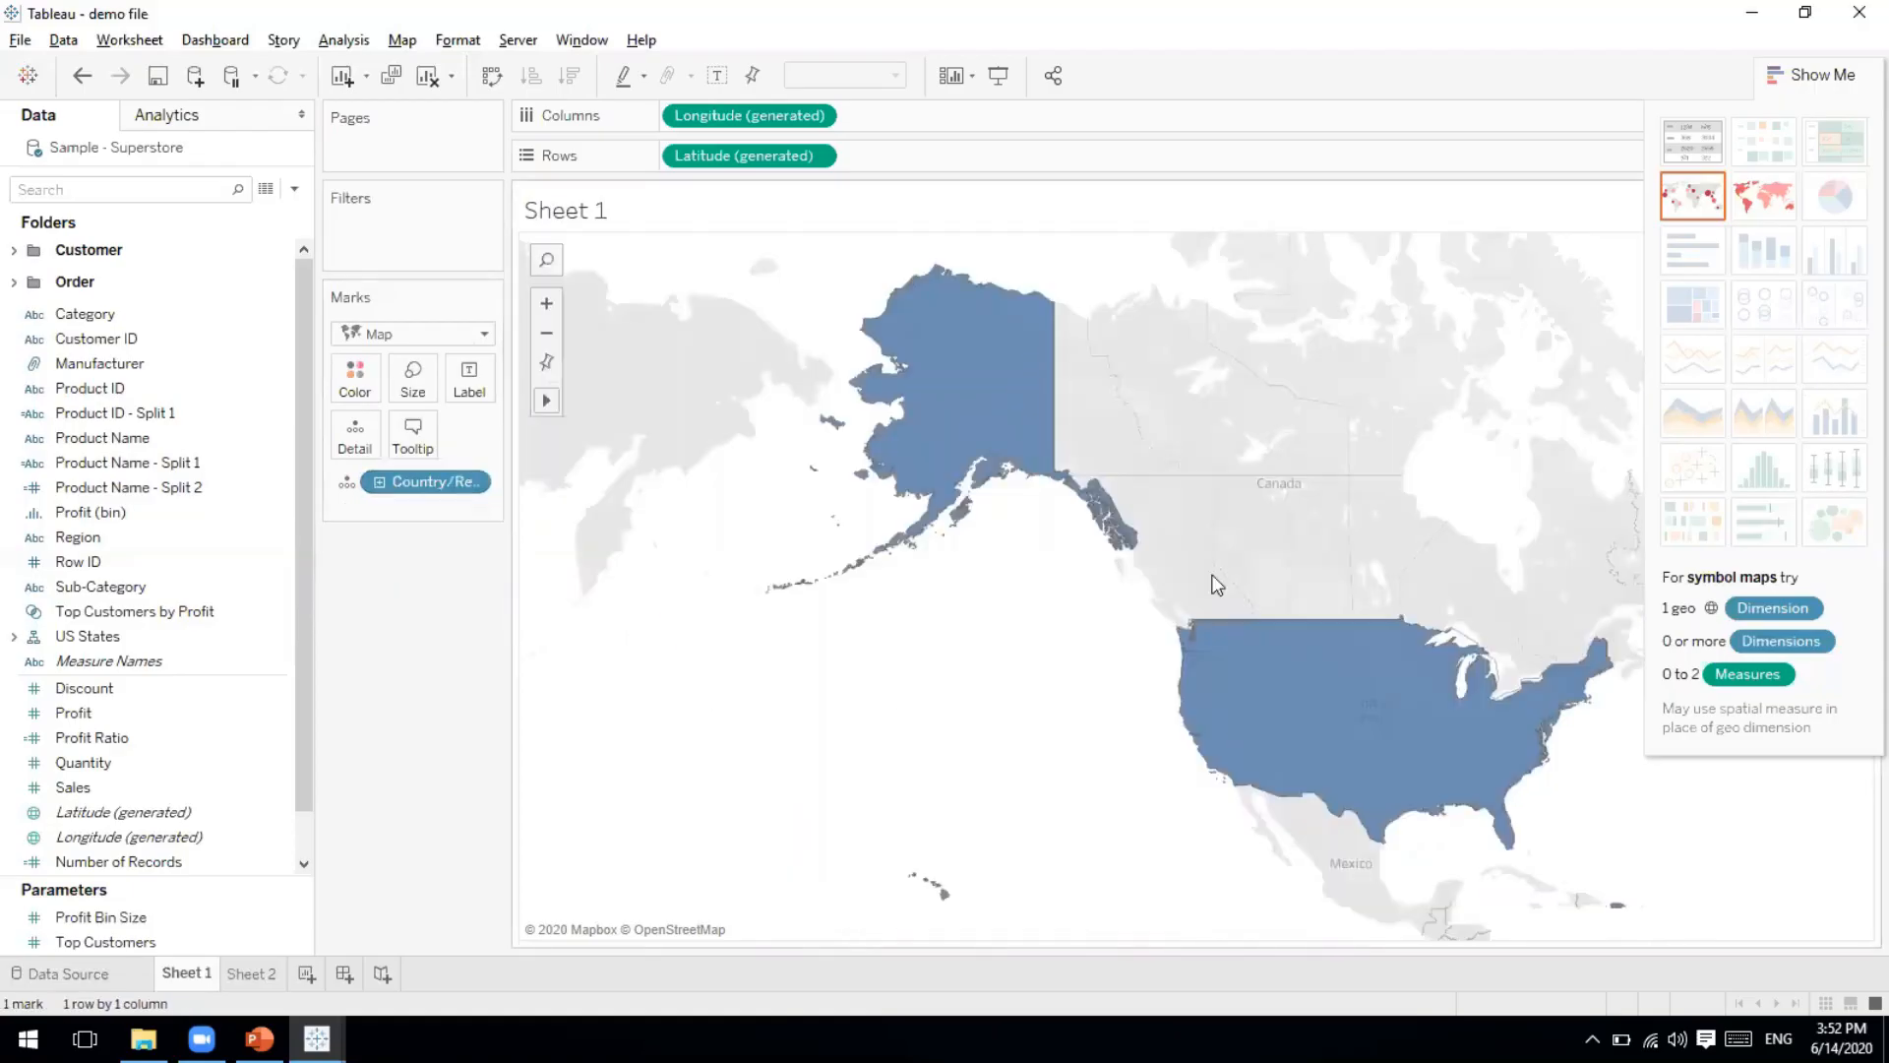
click(380, 482)
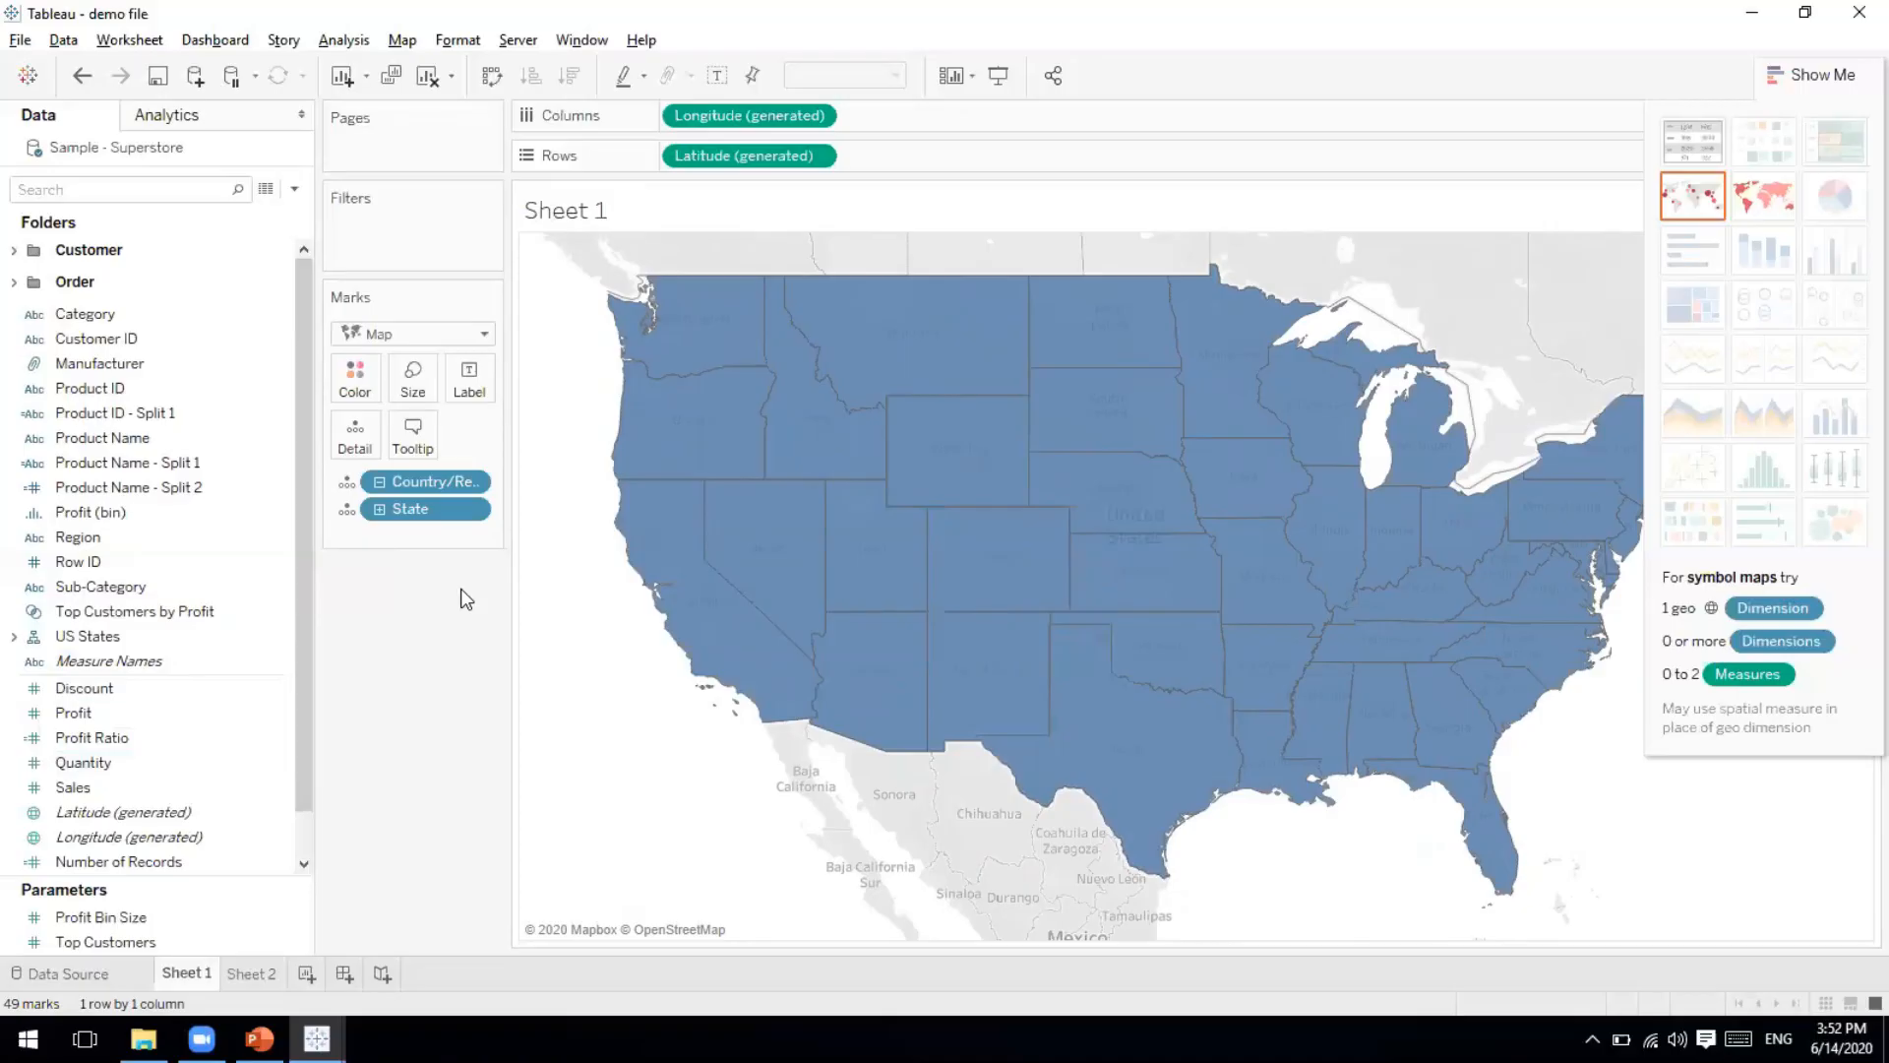
Expand the US States hierarchy in the Data pane to show its levels.
click(79, 638)
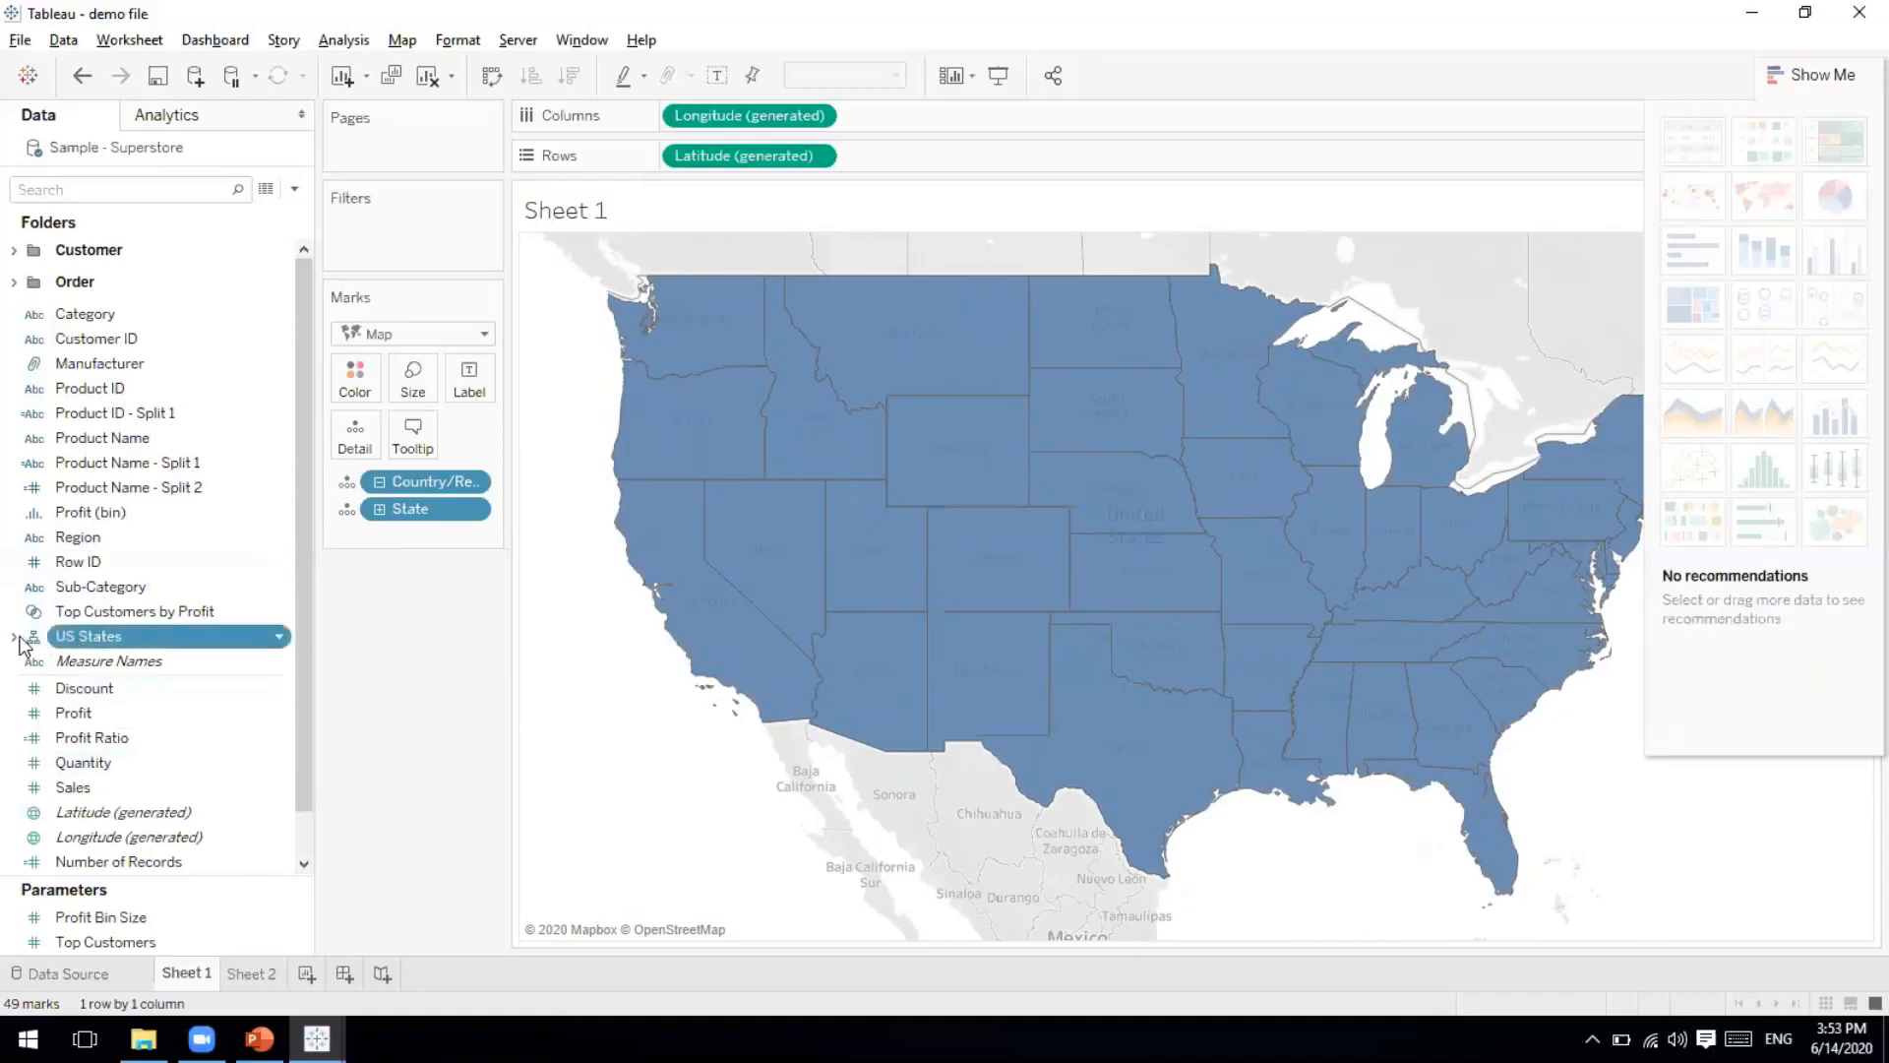
click(16, 637)
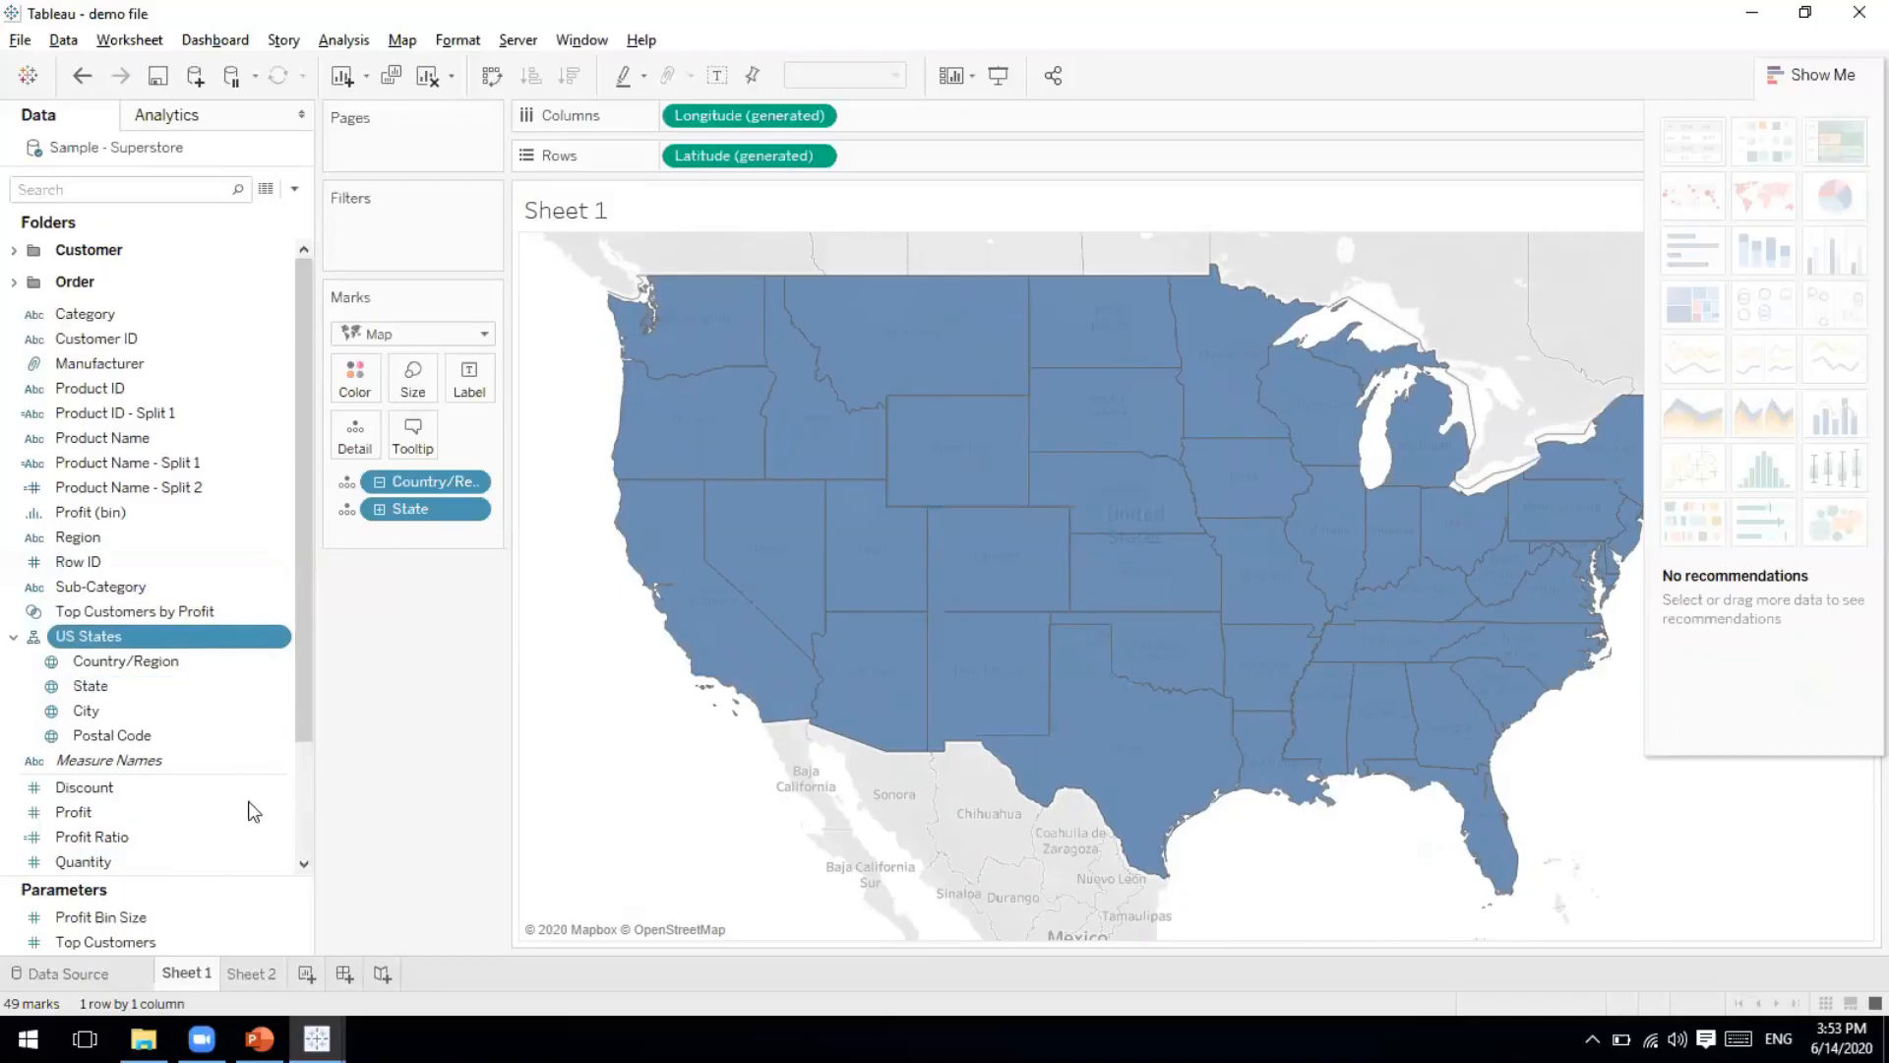
Switch to PowerPoint to check the Tableau Session 2 topic list, and return to Tableau.
click(259, 1038)
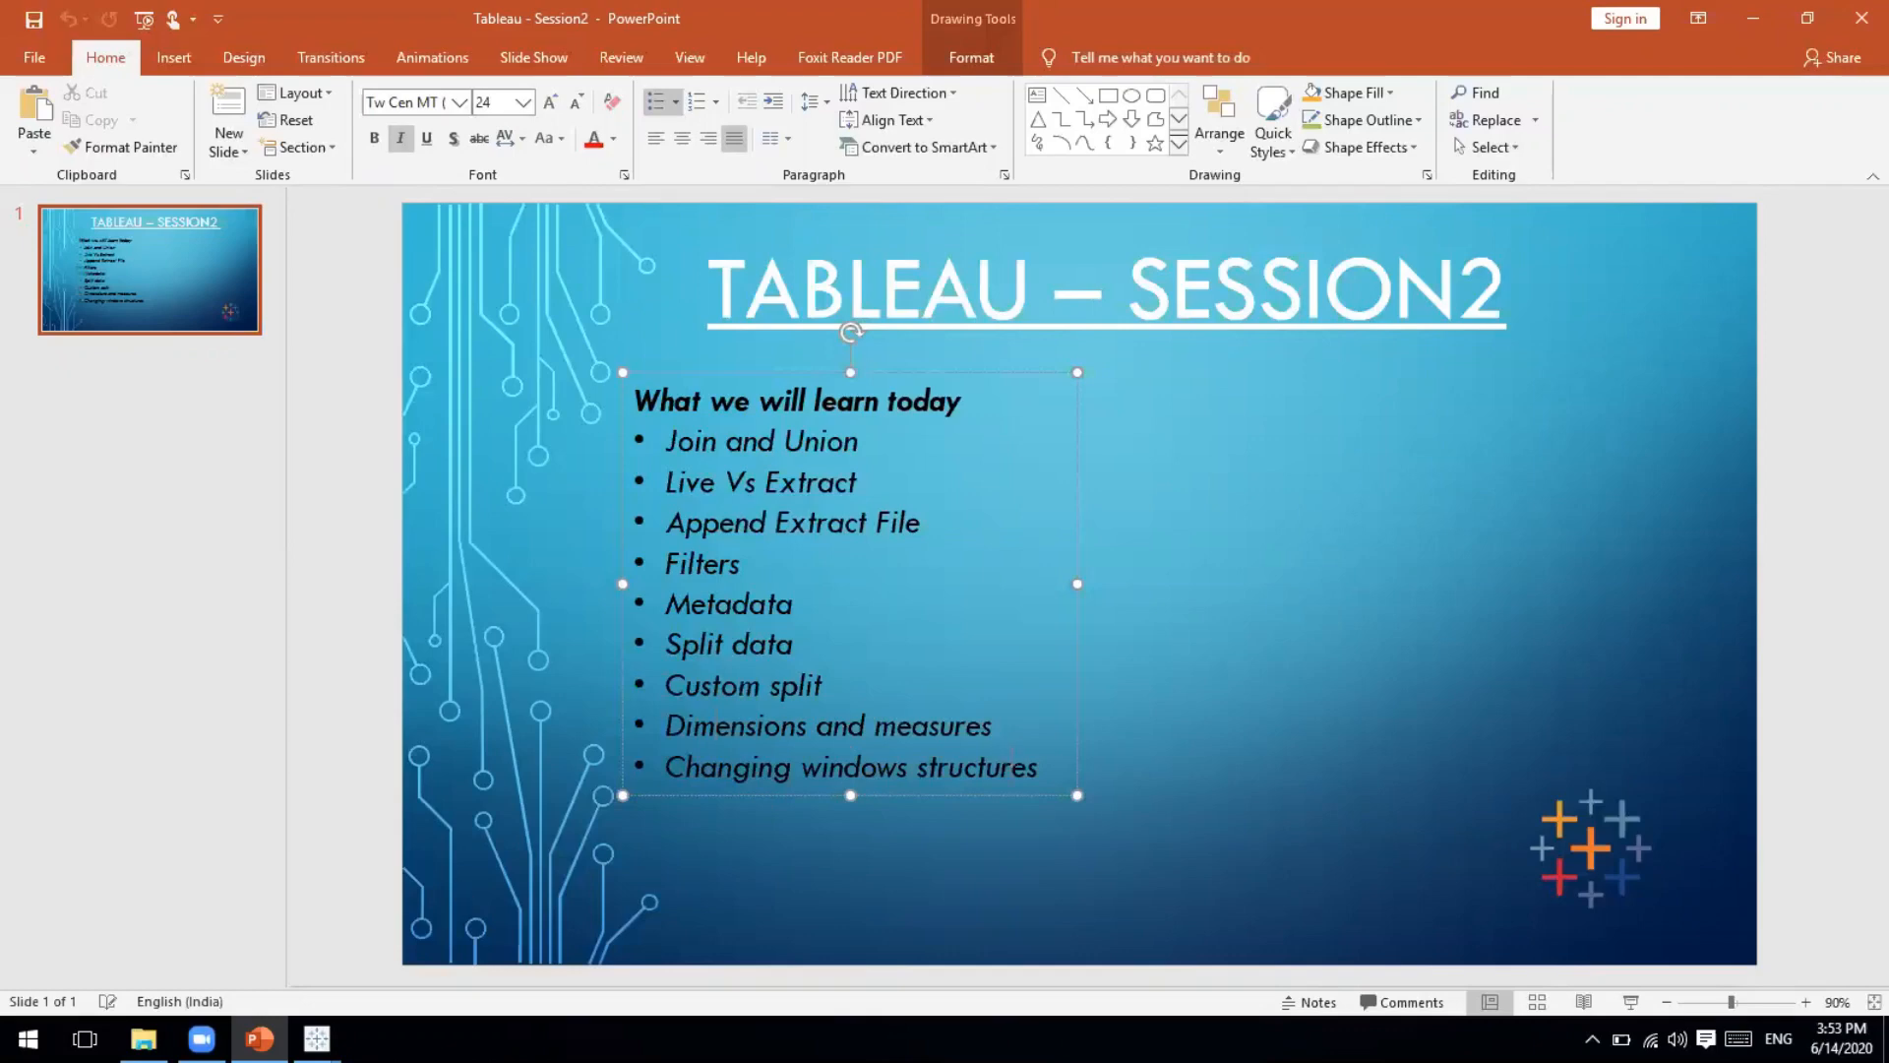
mouse_move(317, 1039)
click(595, 907)
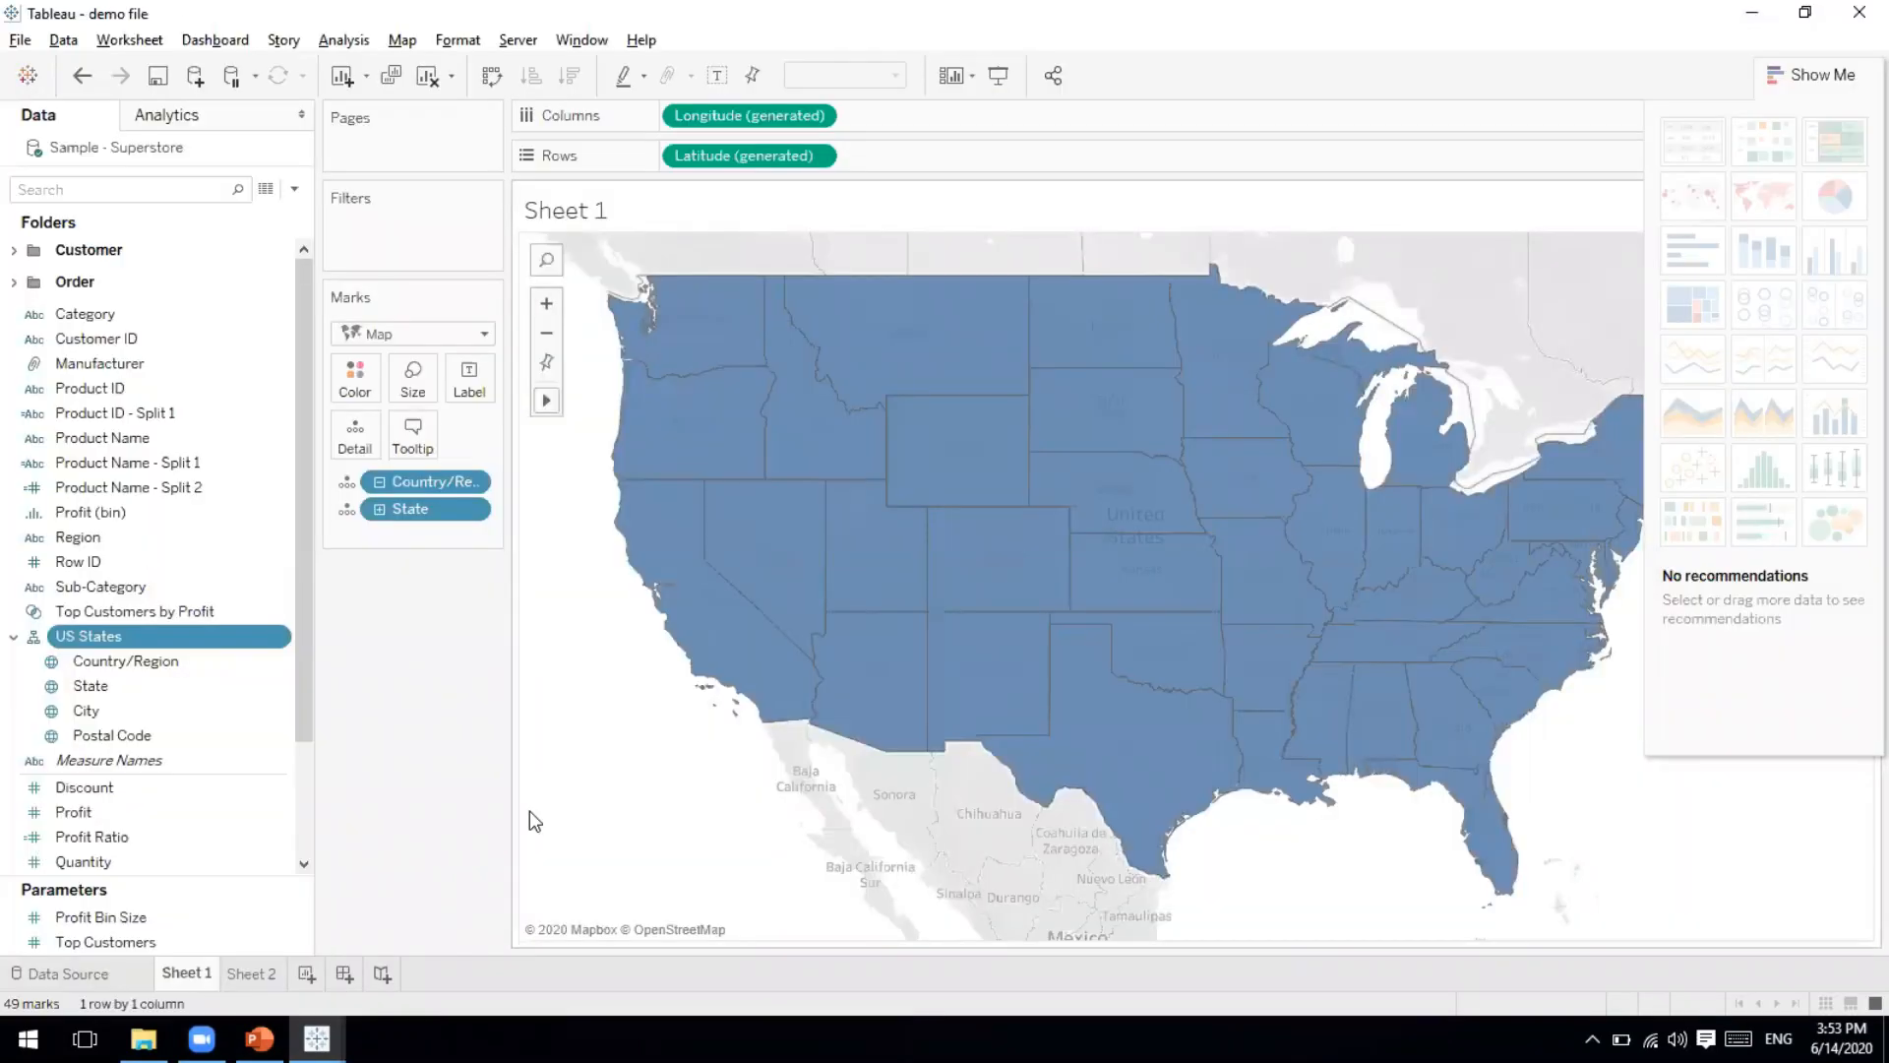
Collapse Show Me and hide the Marks, Filters and Pages cards from Sheet 1.
click(1829, 82)
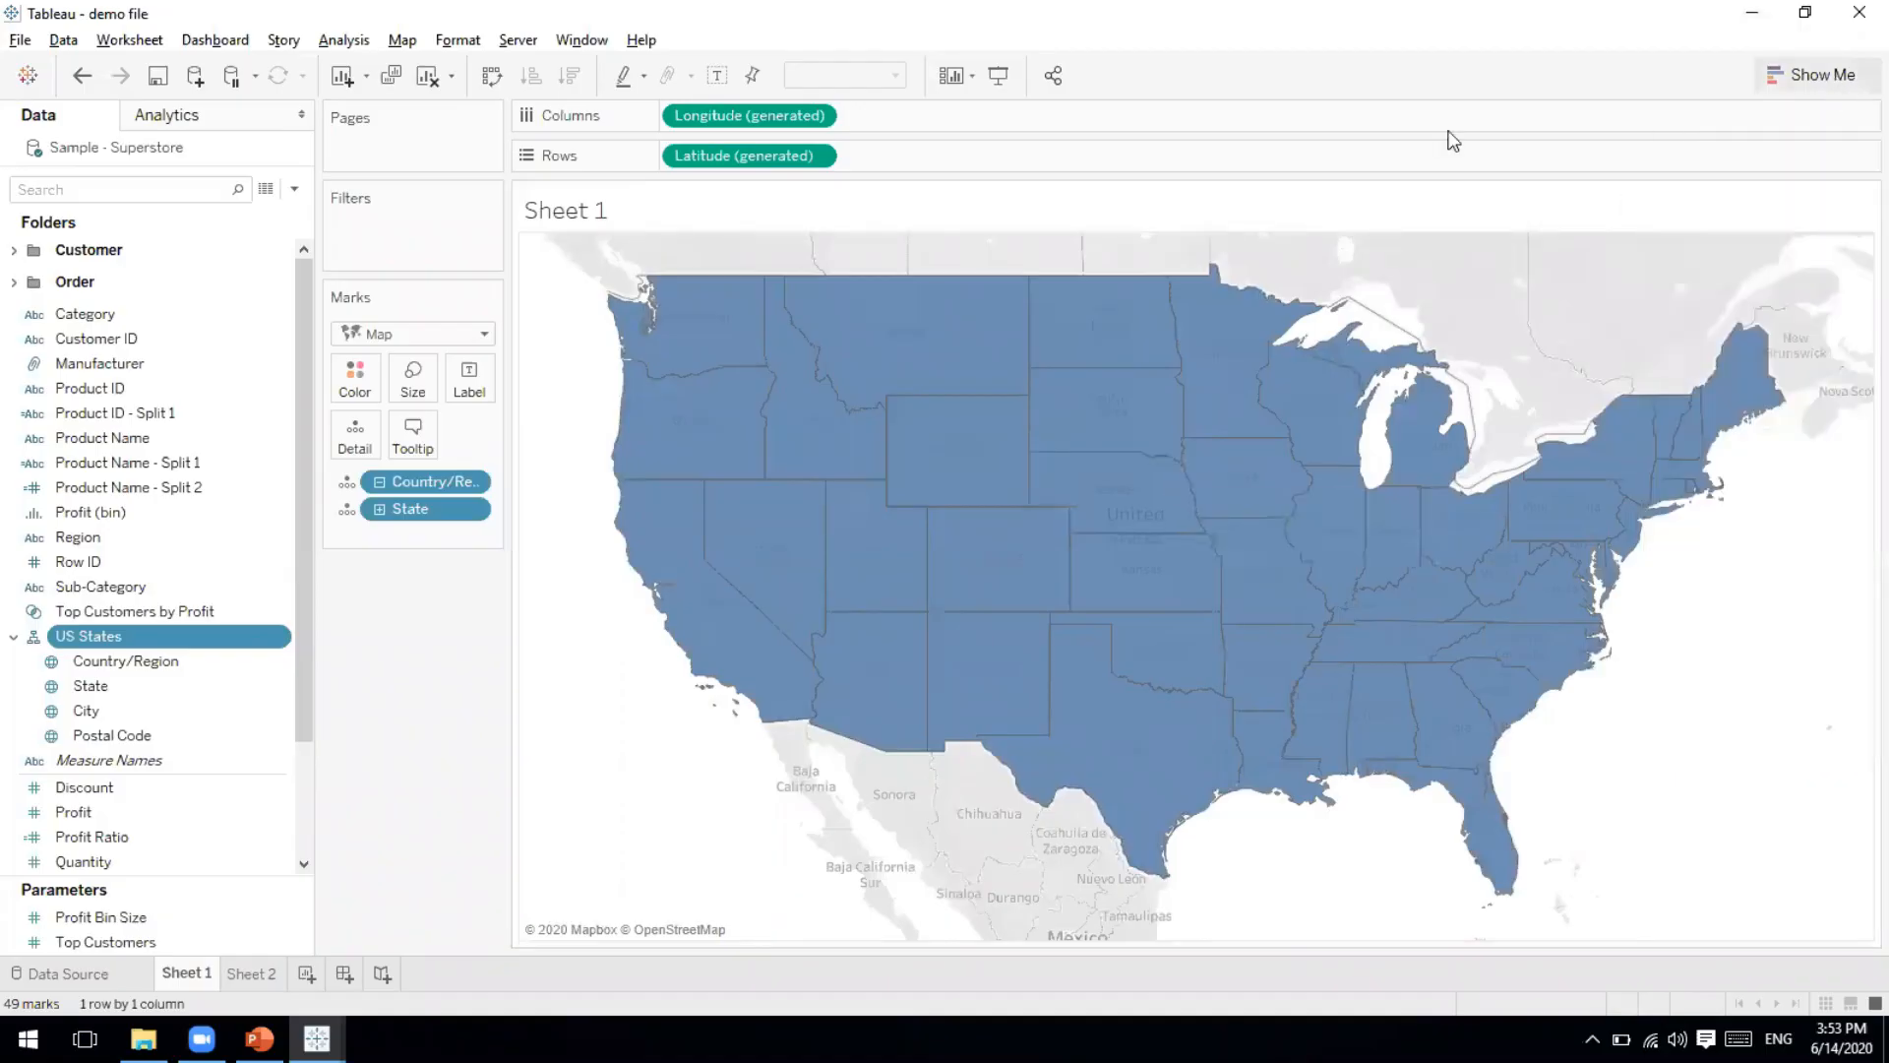
click(491, 295)
click(452, 315)
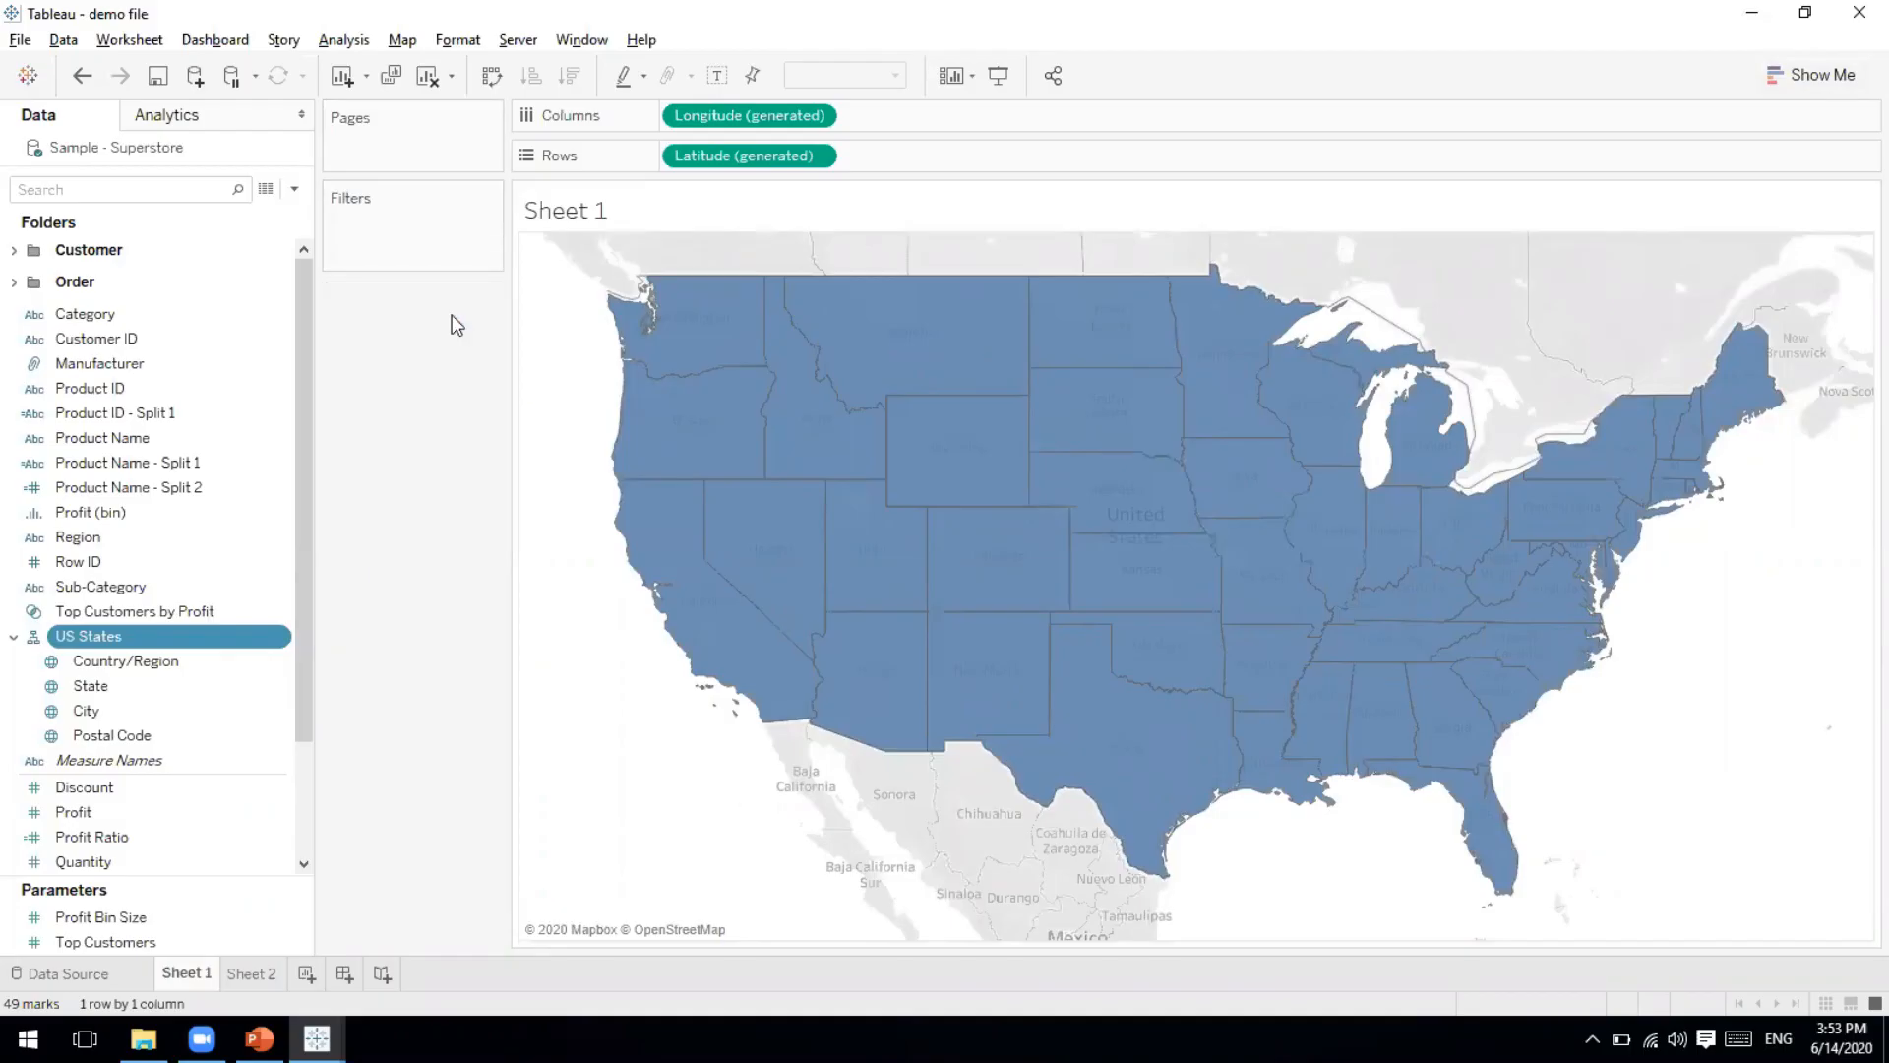
click(494, 198)
click(489, 196)
click(489, 194)
click(457, 215)
click(491, 117)
click(435, 144)
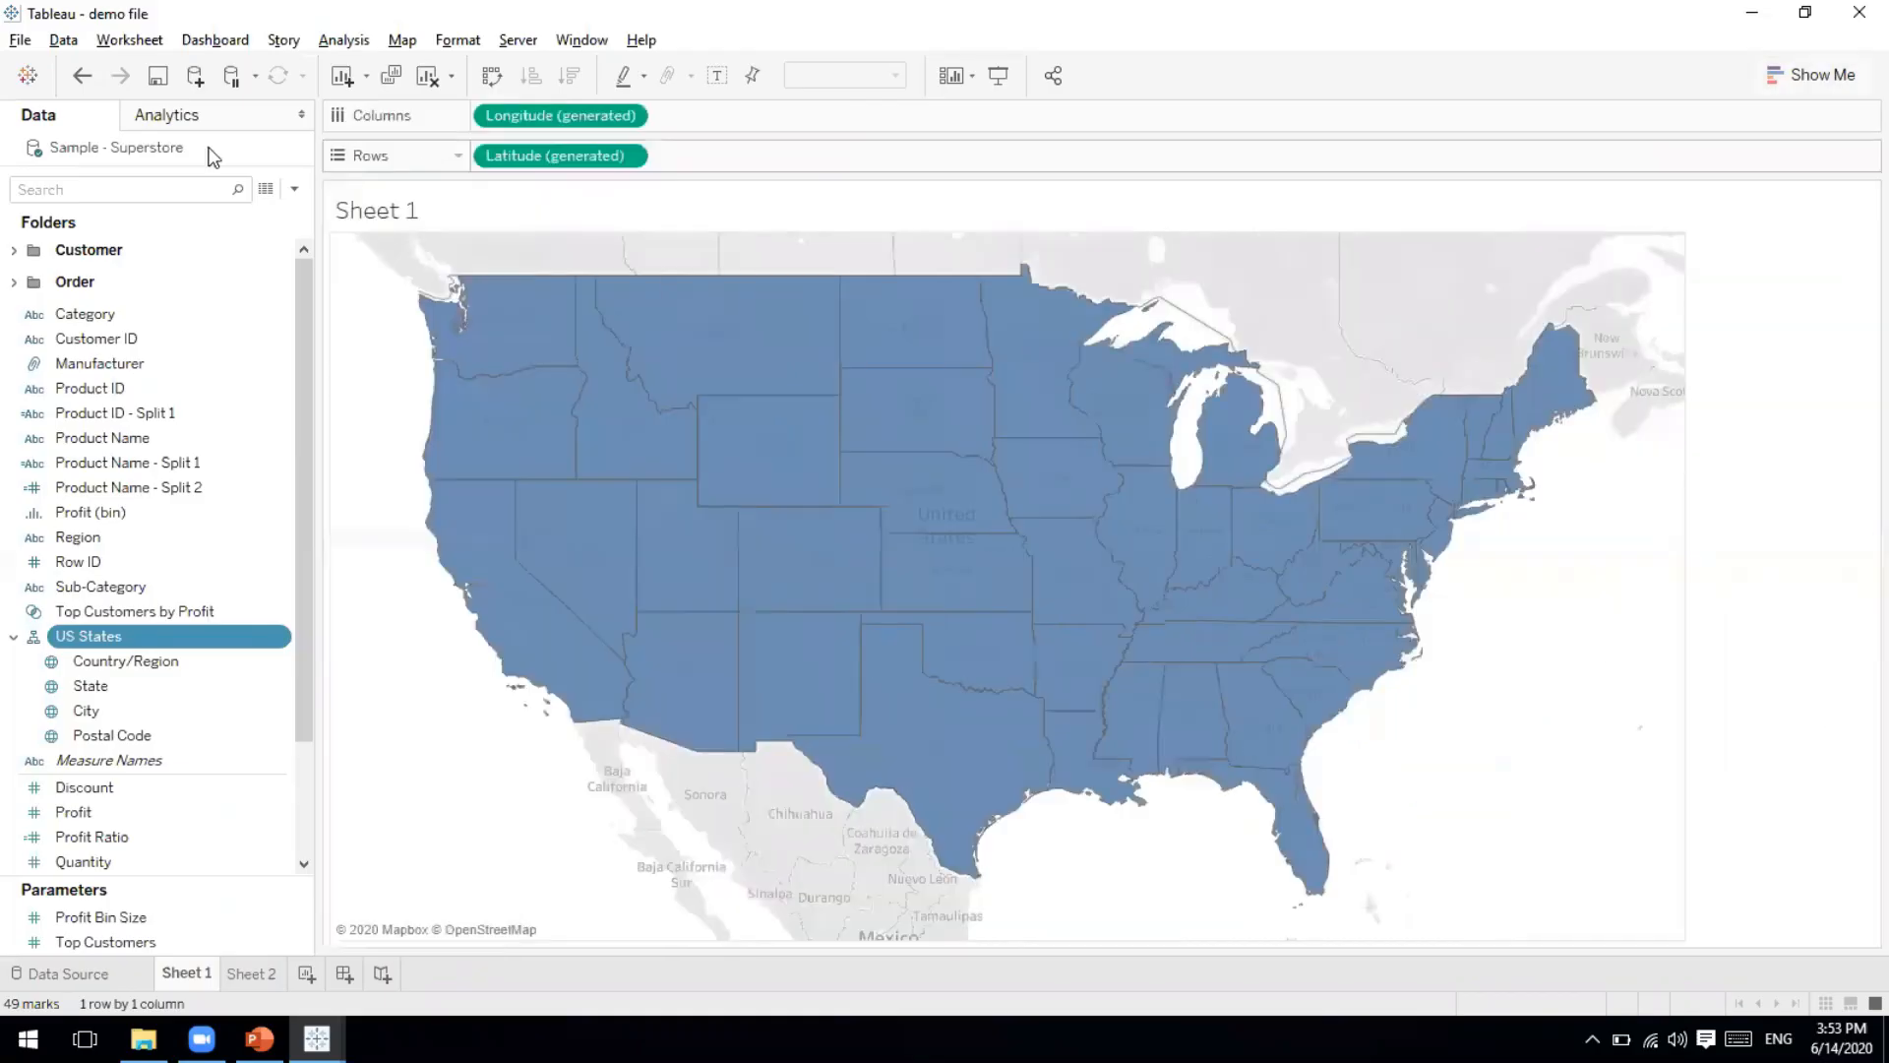
Minimize the Data pane to enlarge the map area, and restore it.
click(301, 116)
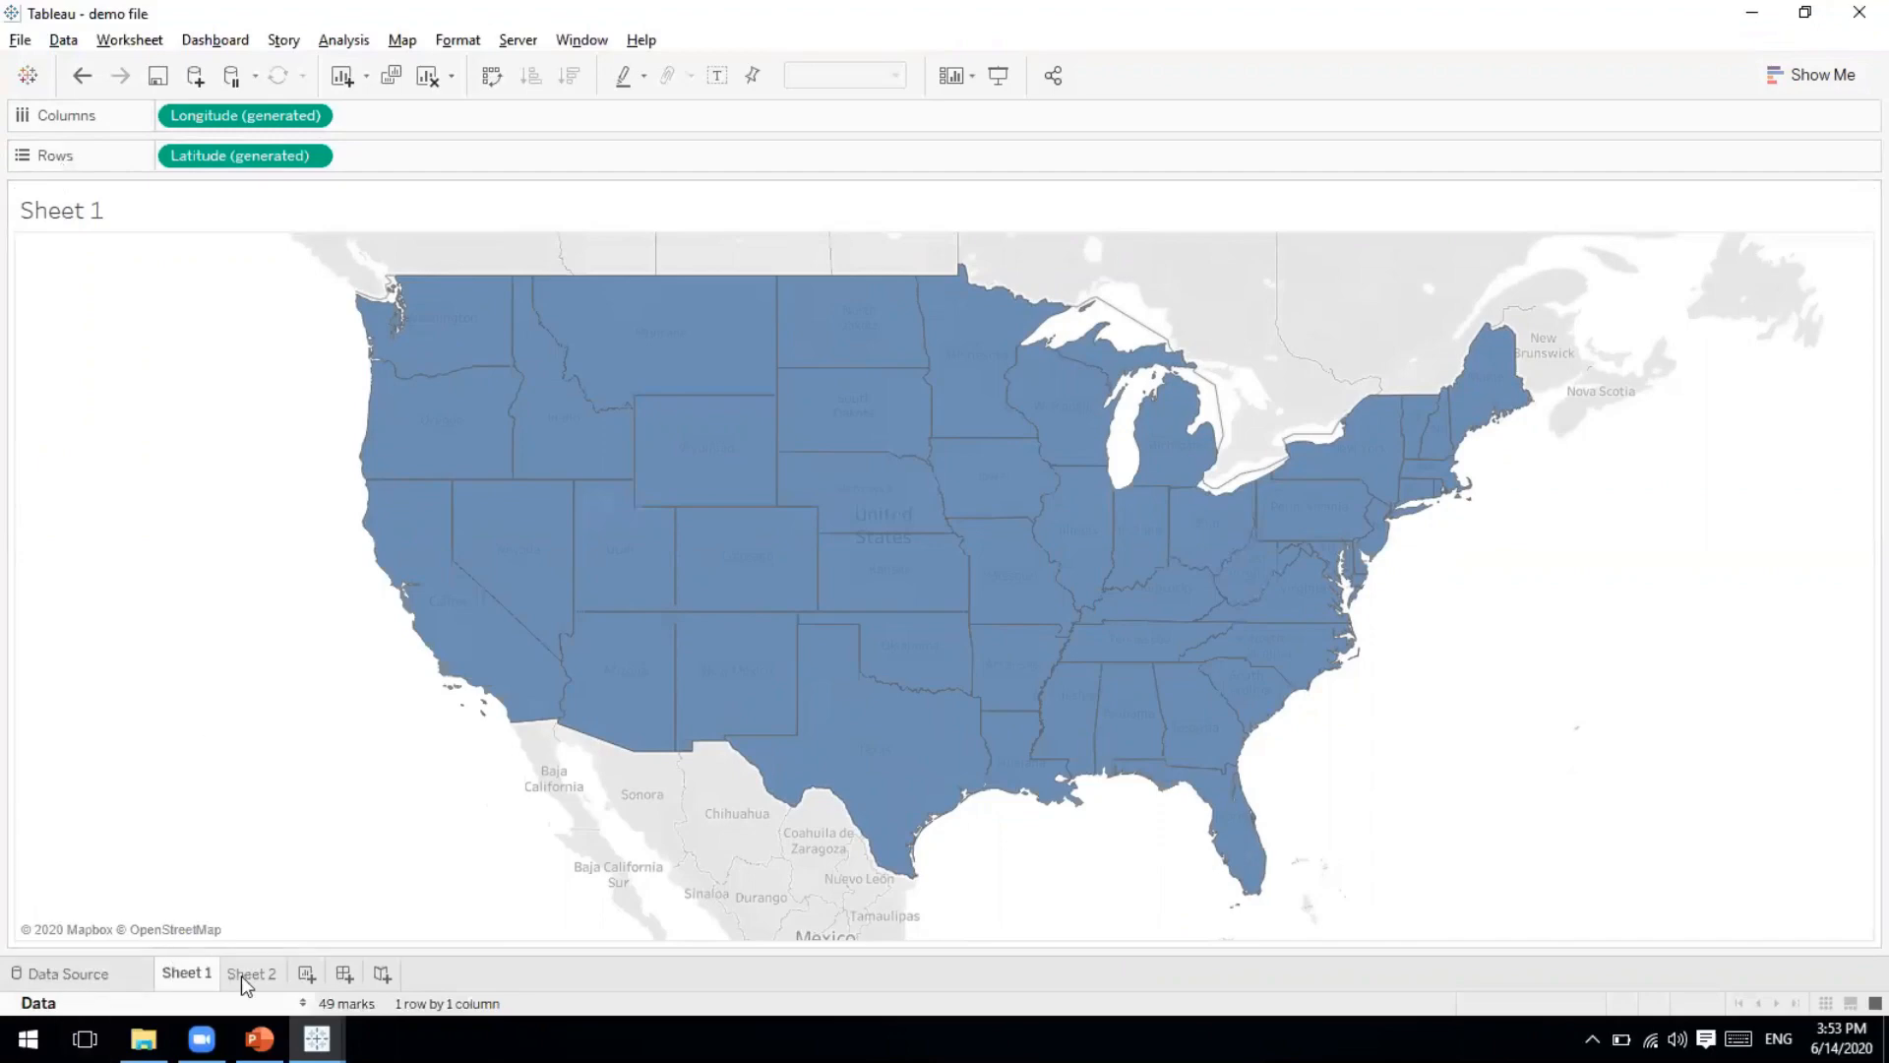
click(301, 999)
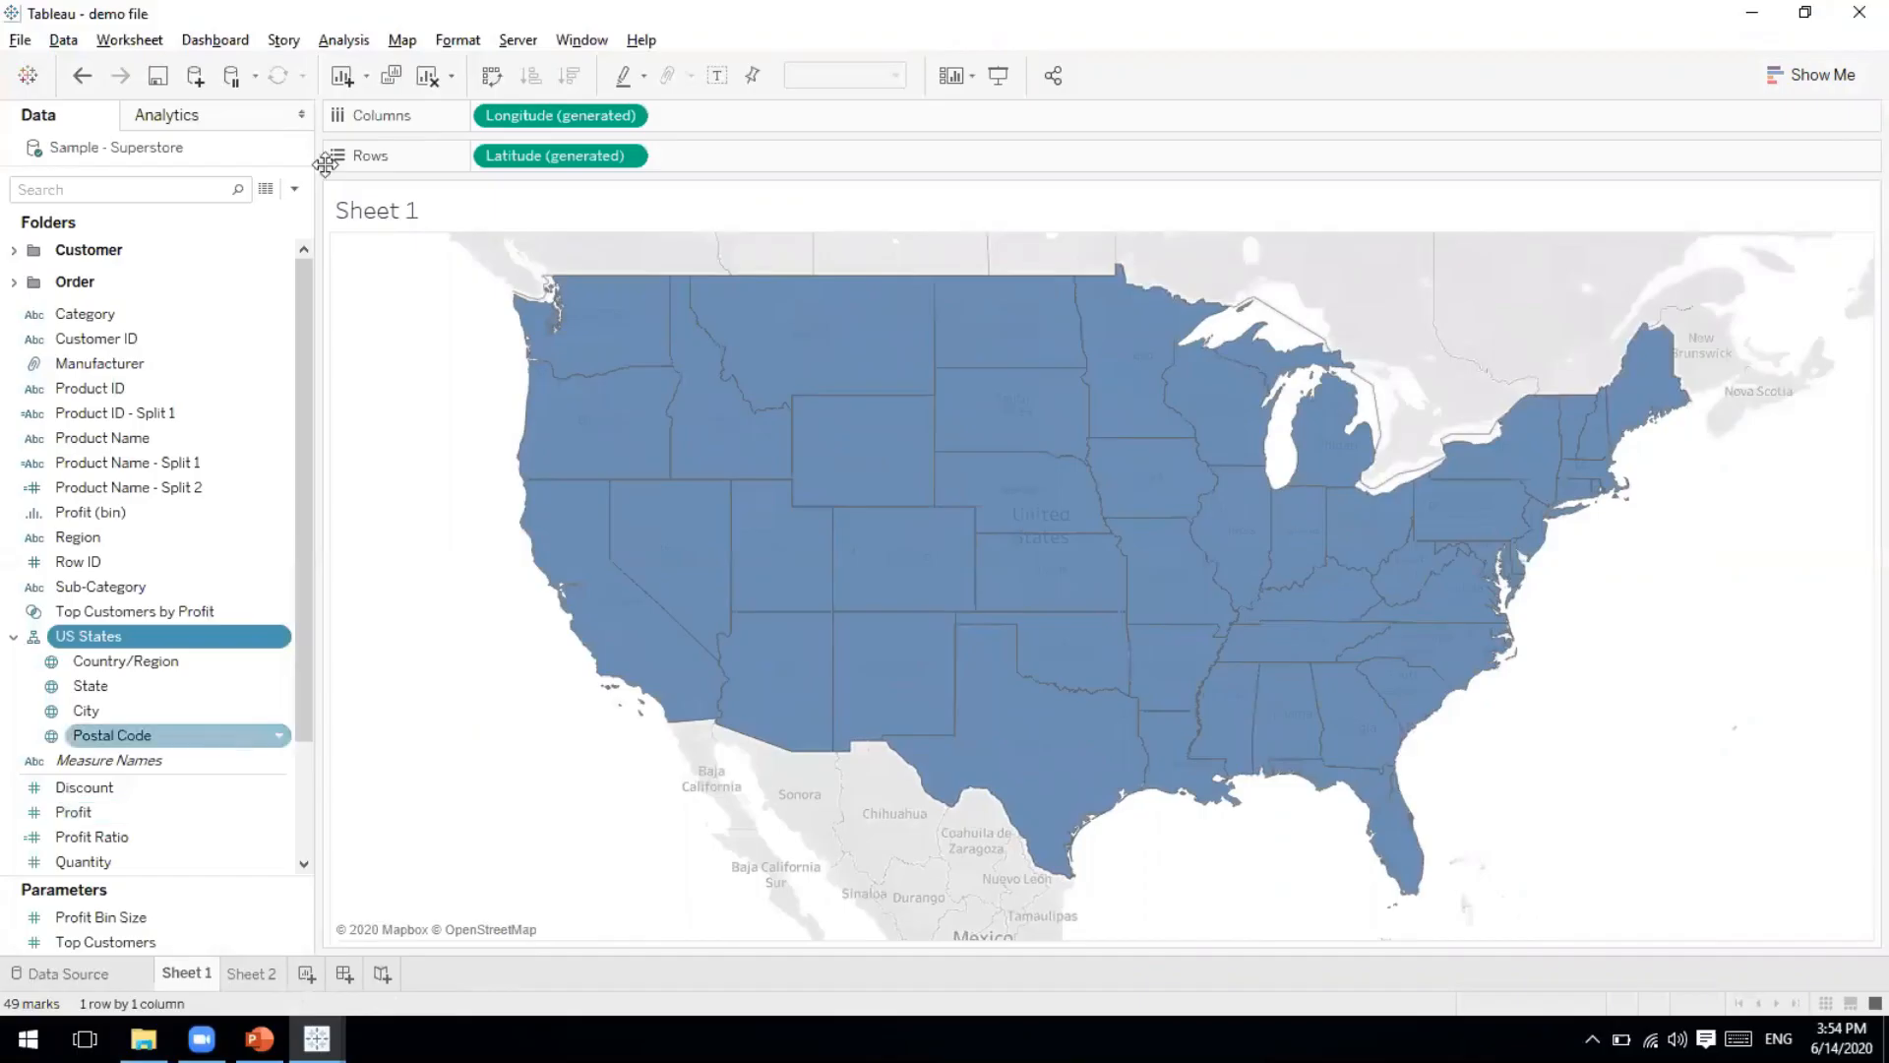
mouse_move(349, 396)
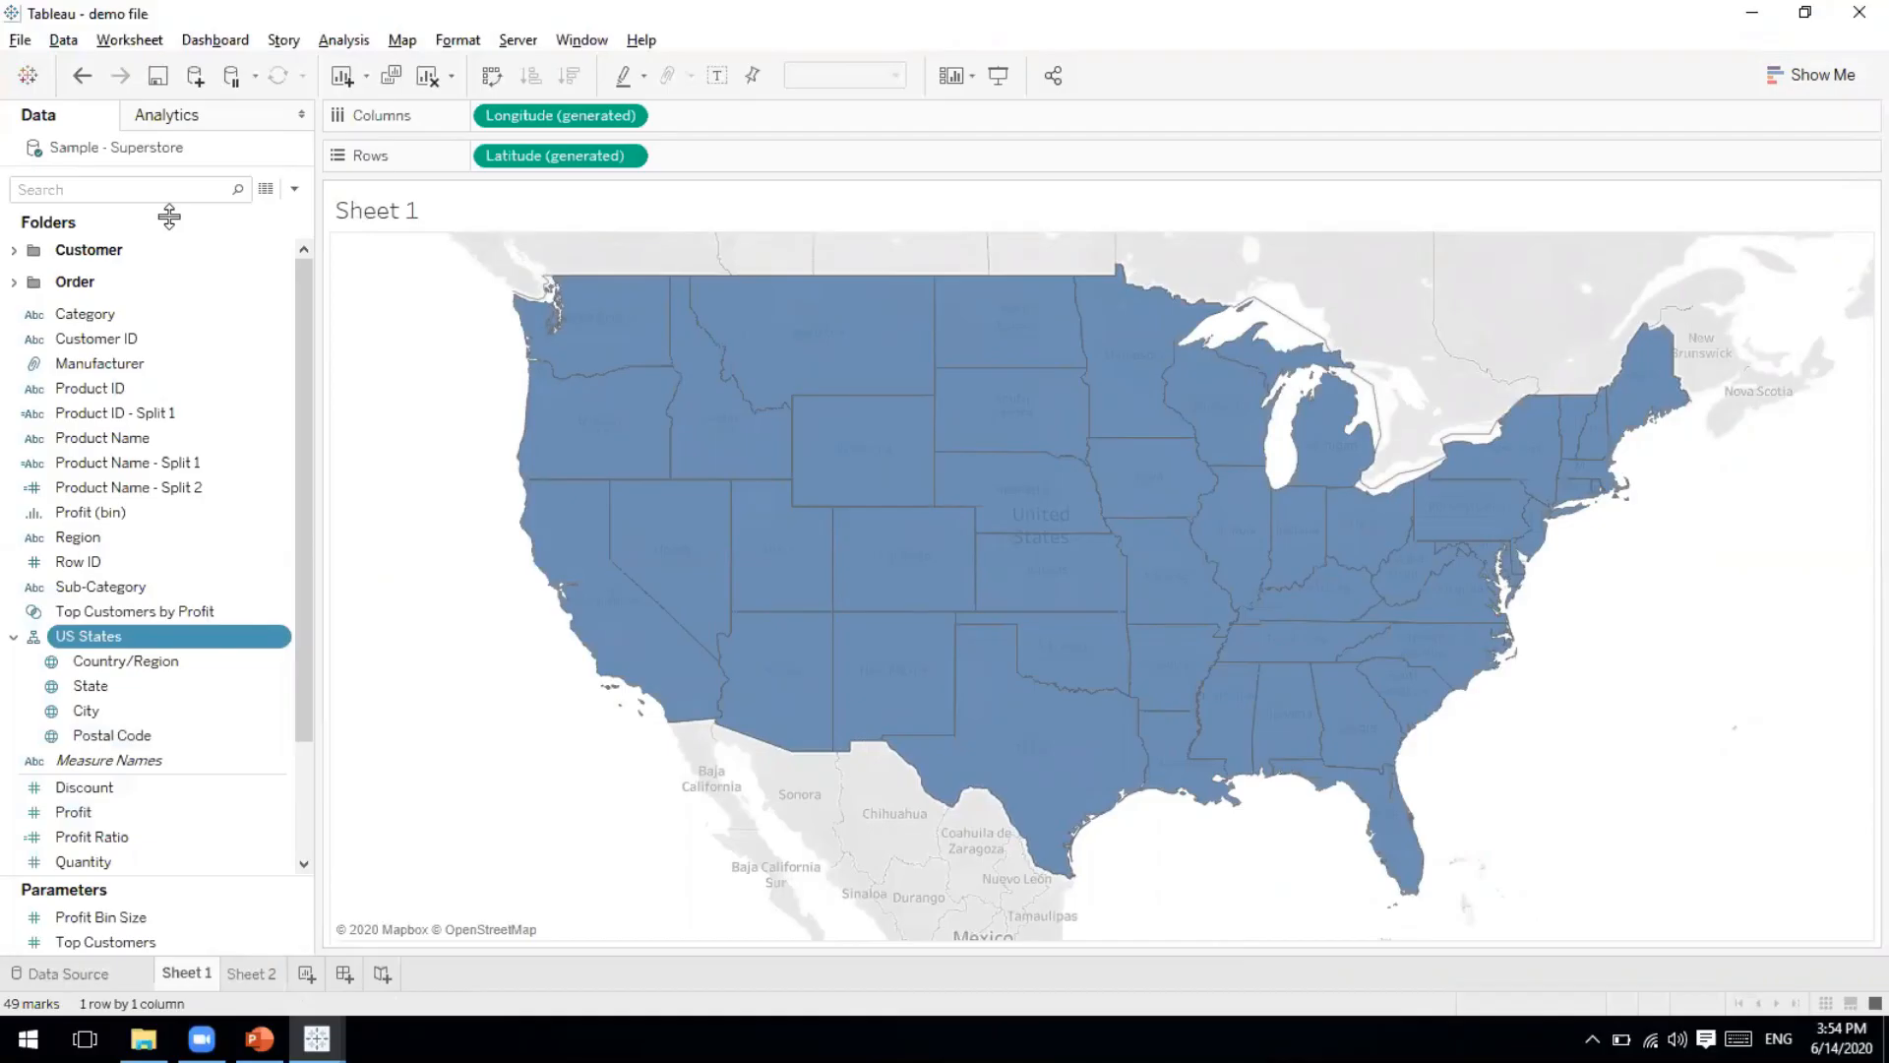
Reset the cards on Sheet 1 to restore the Pages, Filters and Marks cards.
click(102, 47)
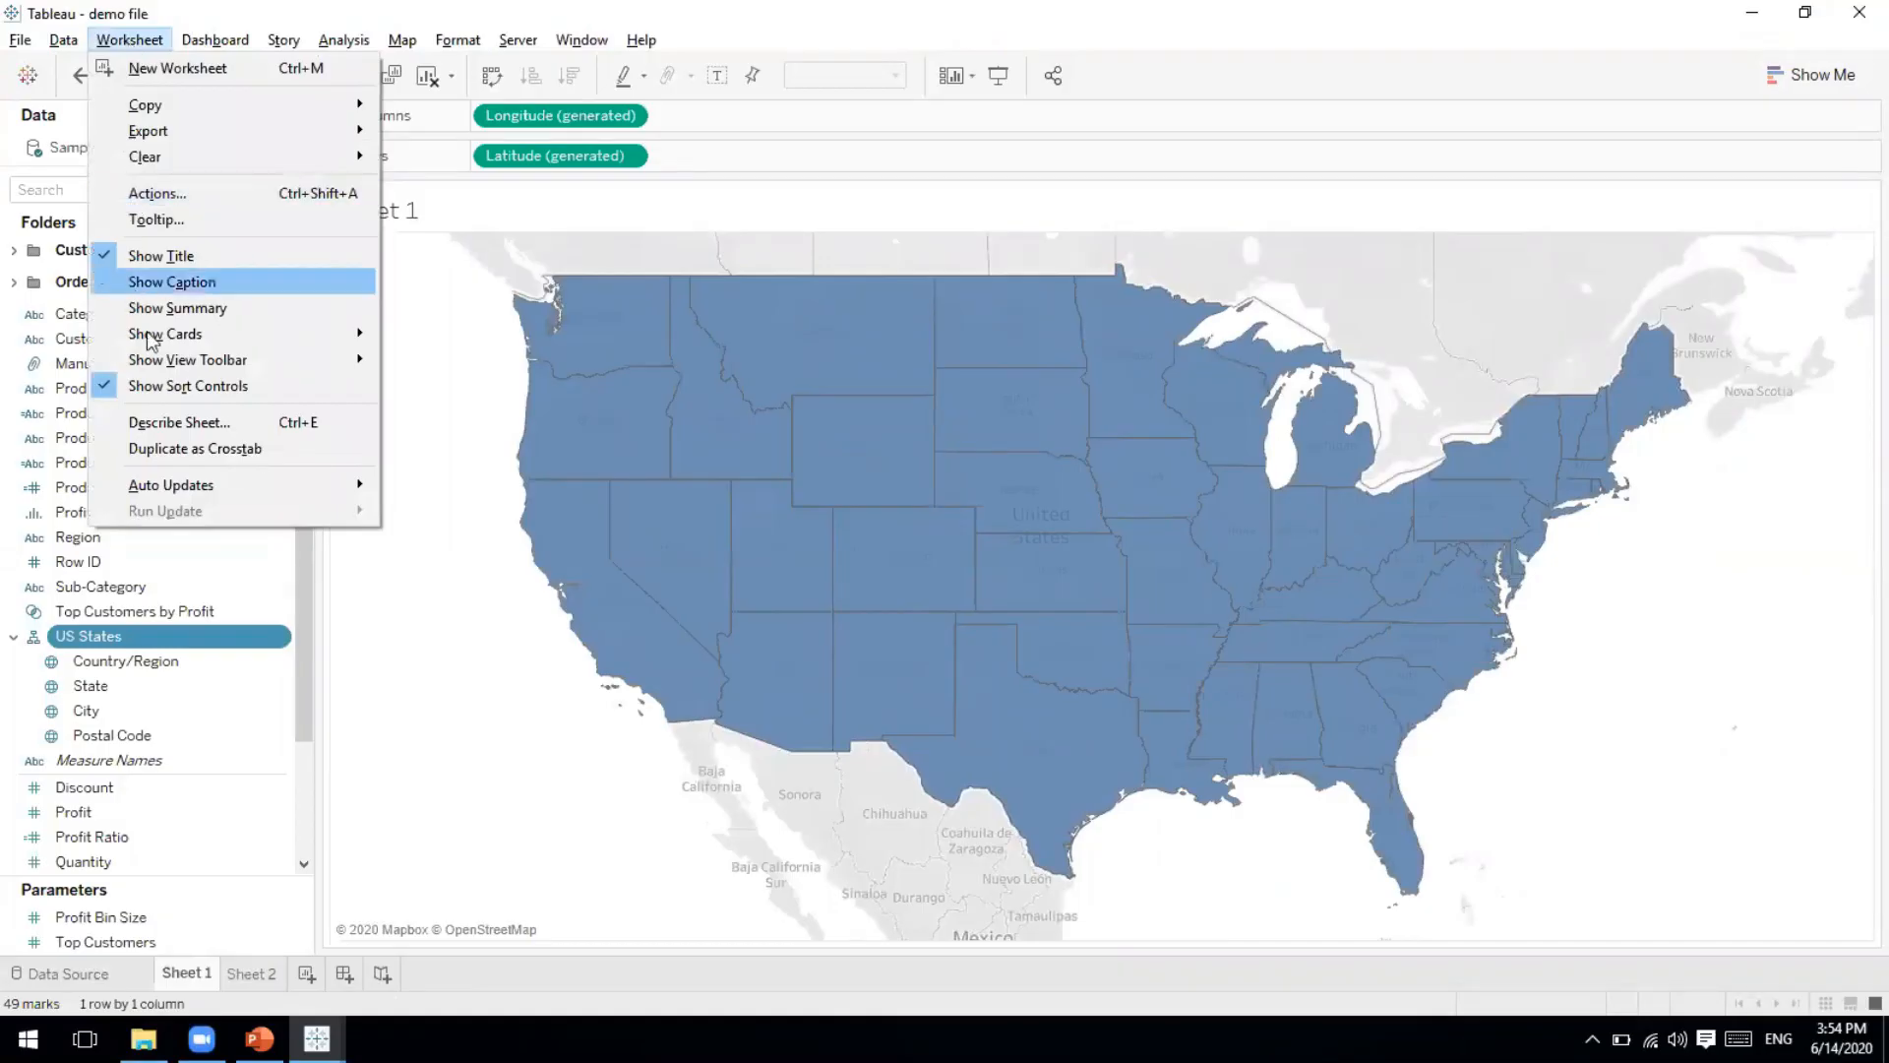
mouse_move(150, 340)
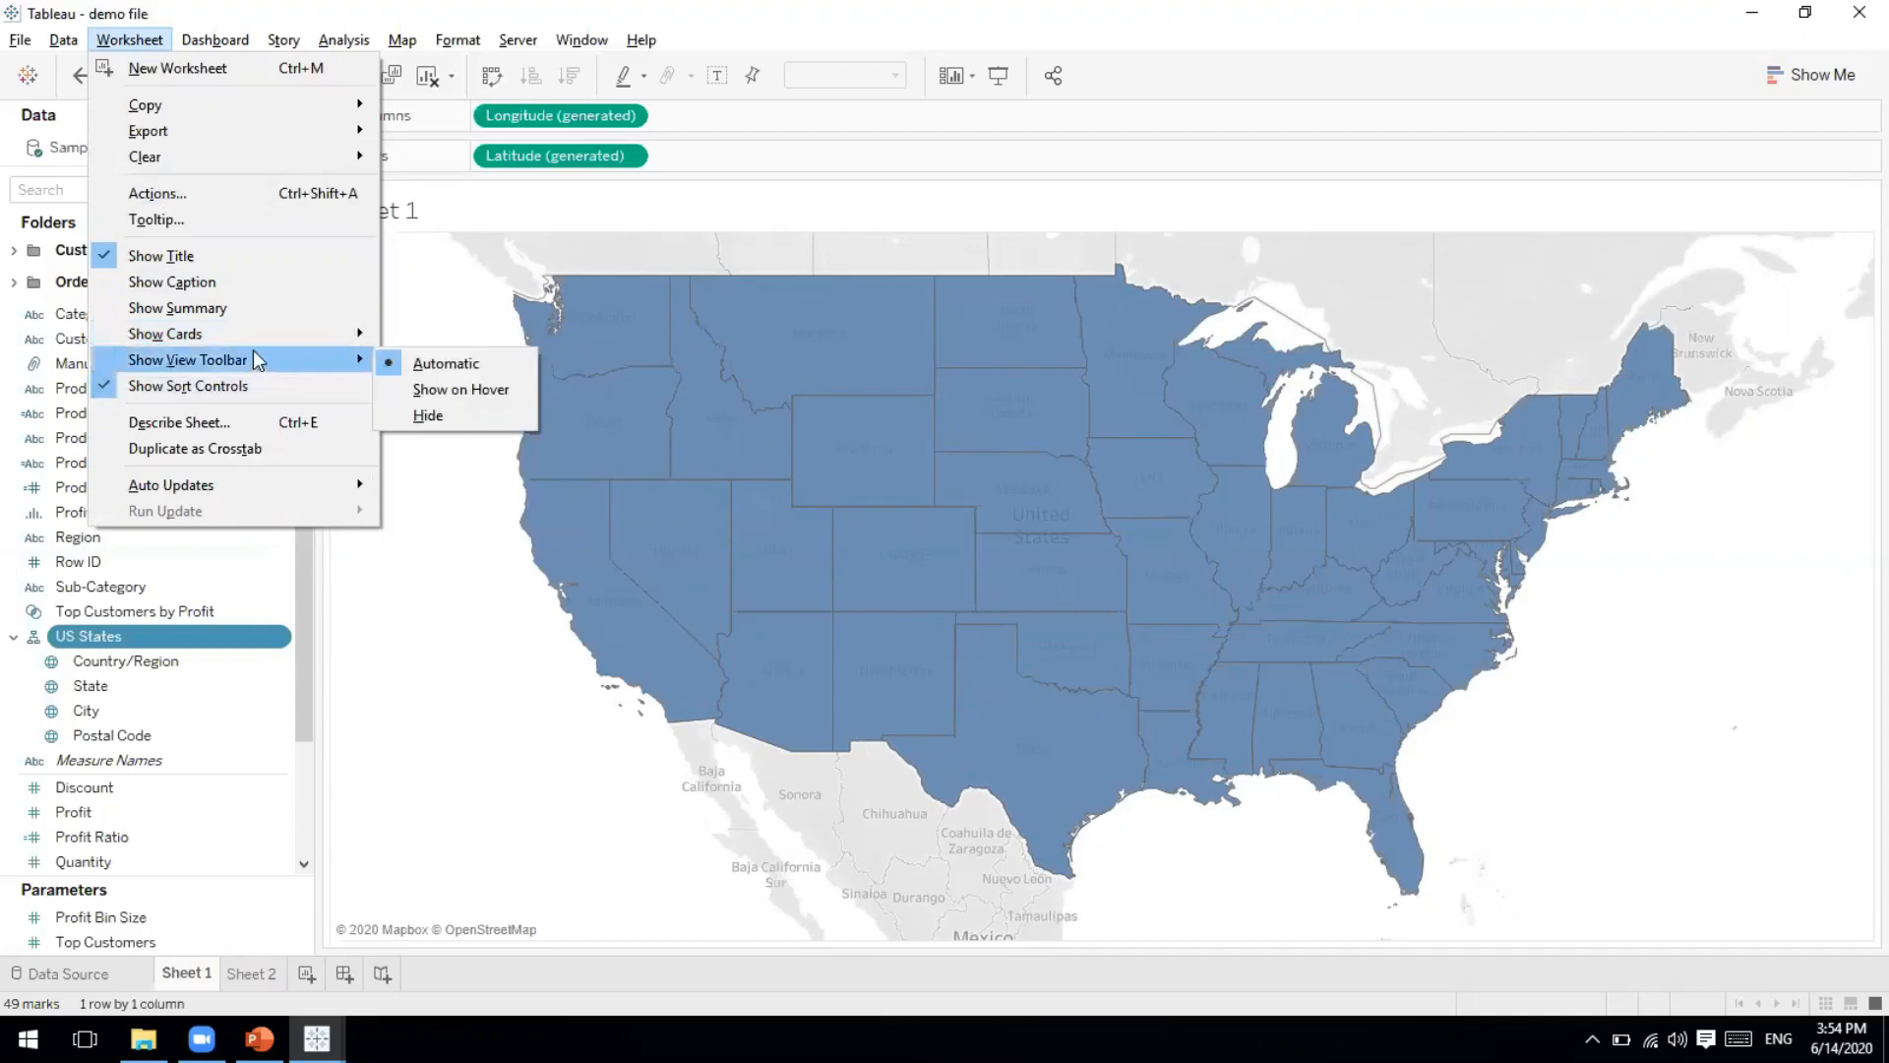
mouse_move(313, 343)
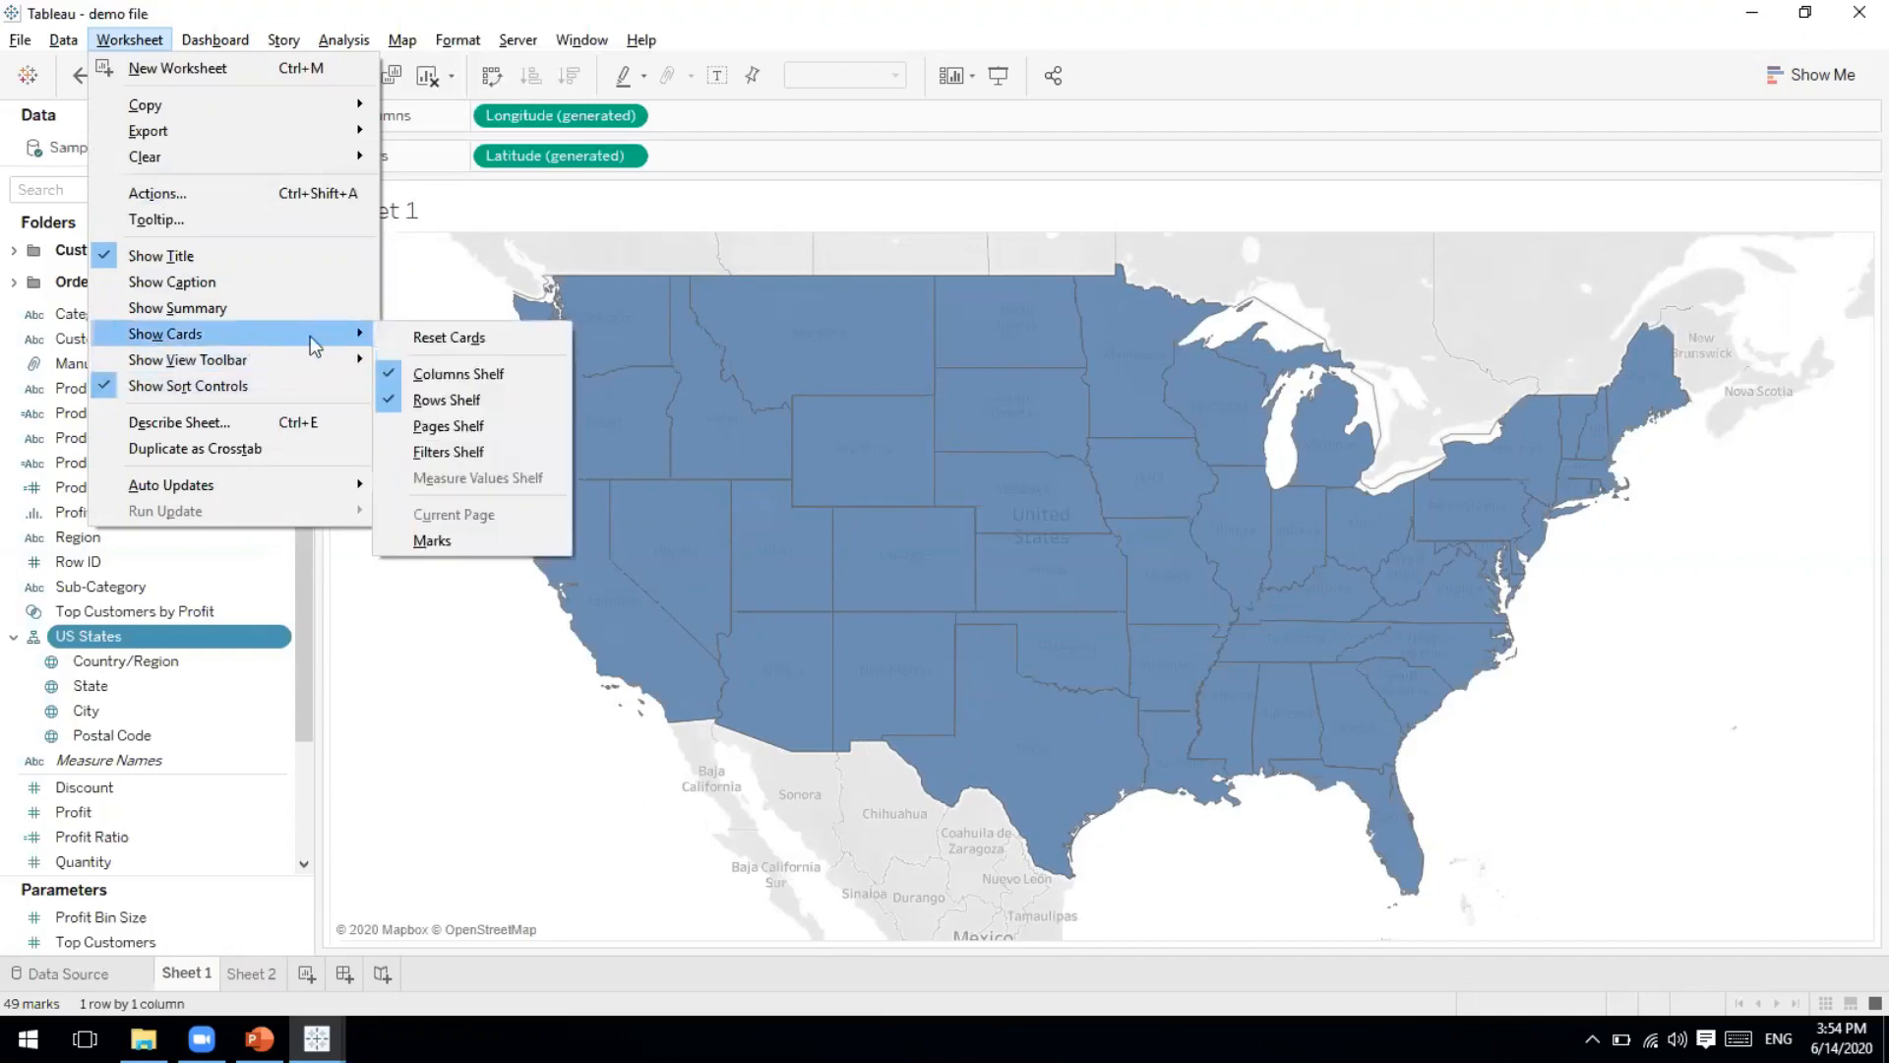
click(428, 340)
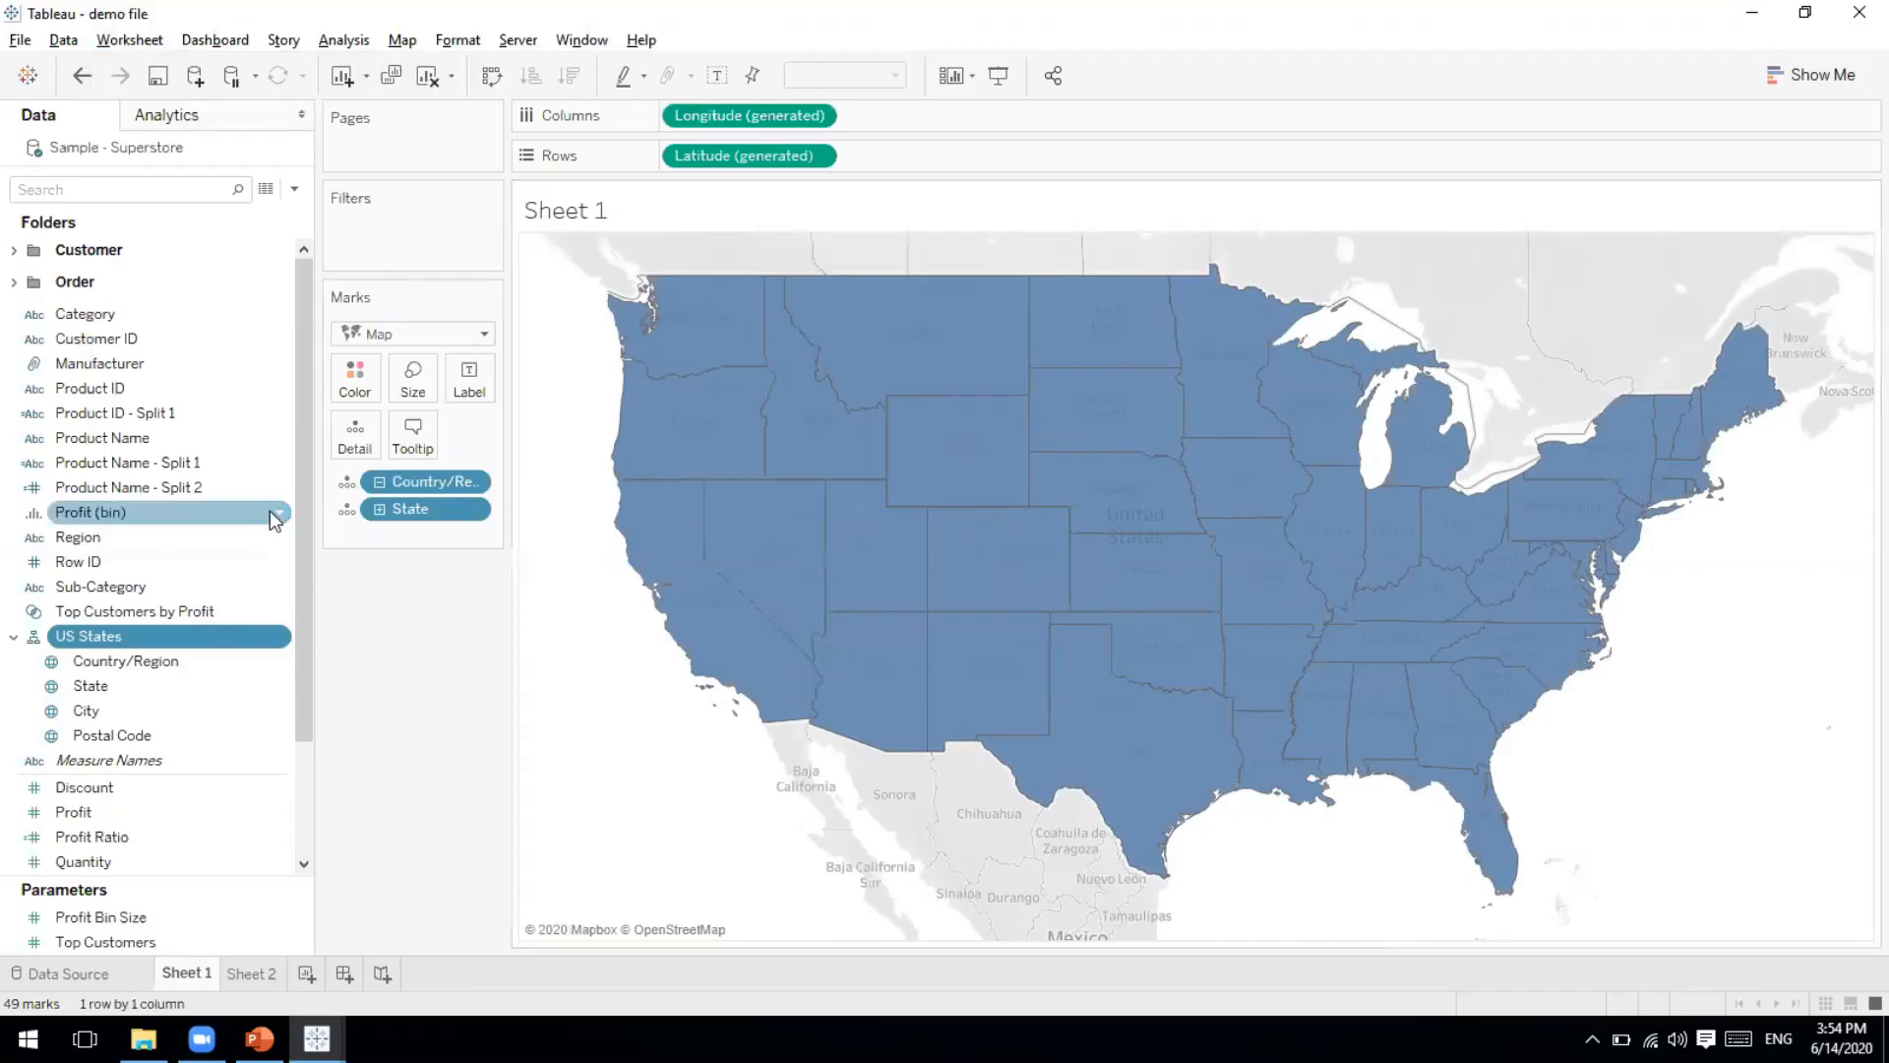
click(129, 41)
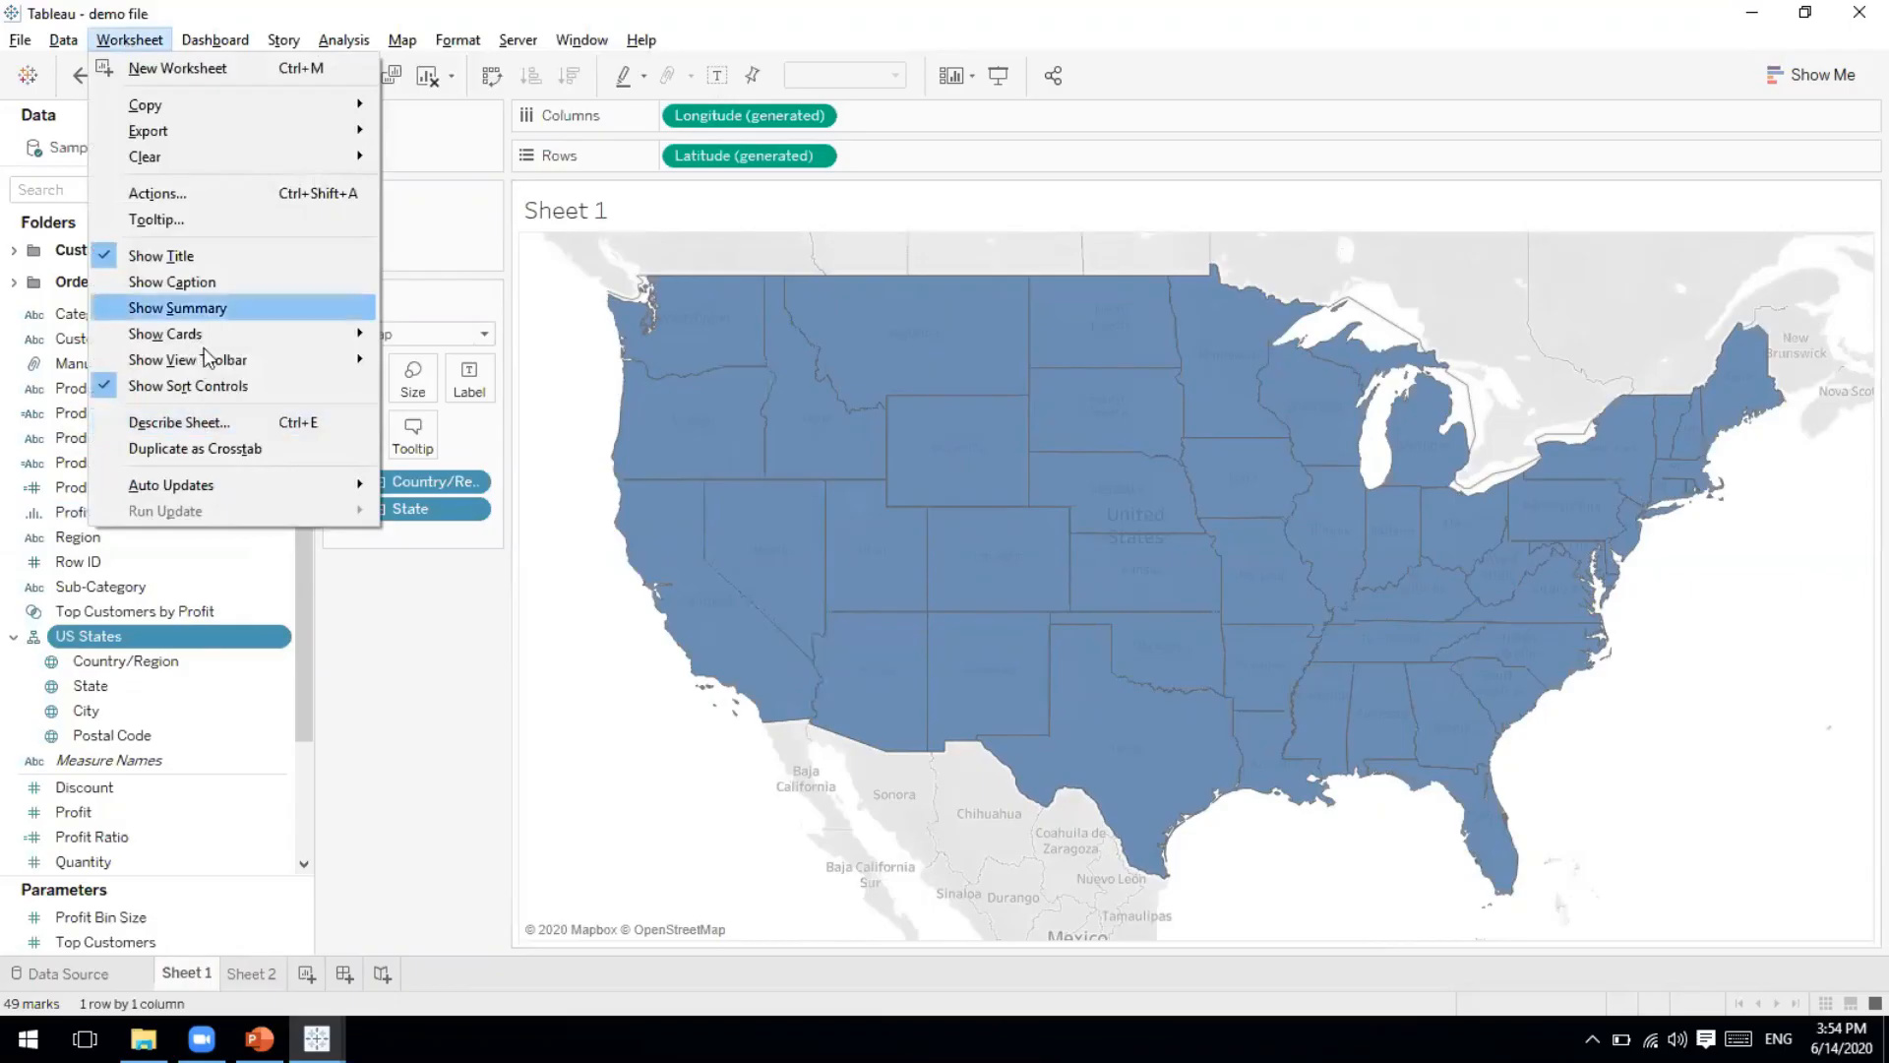
mouse_move(203, 362)
click(388, 700)
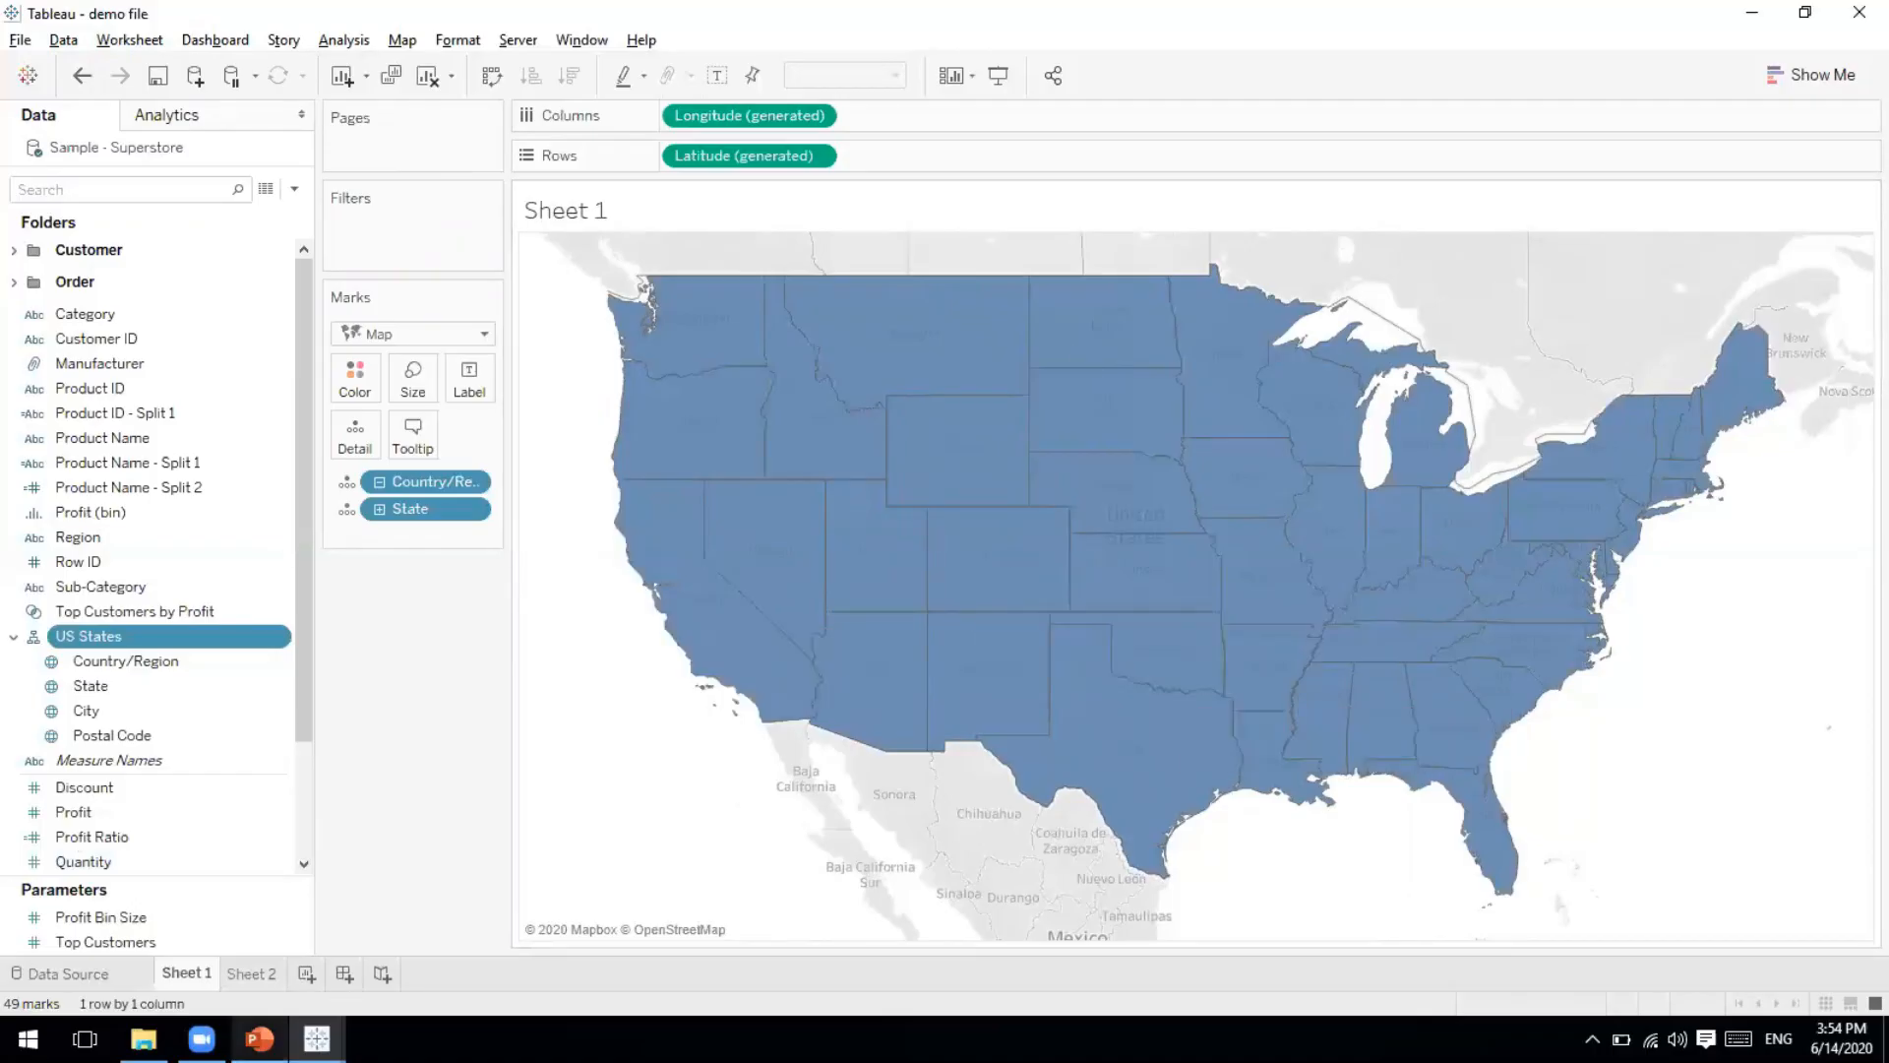
Switch to PowerPoint to review the Tableau Session 2 topic list.
click(259, 1038)
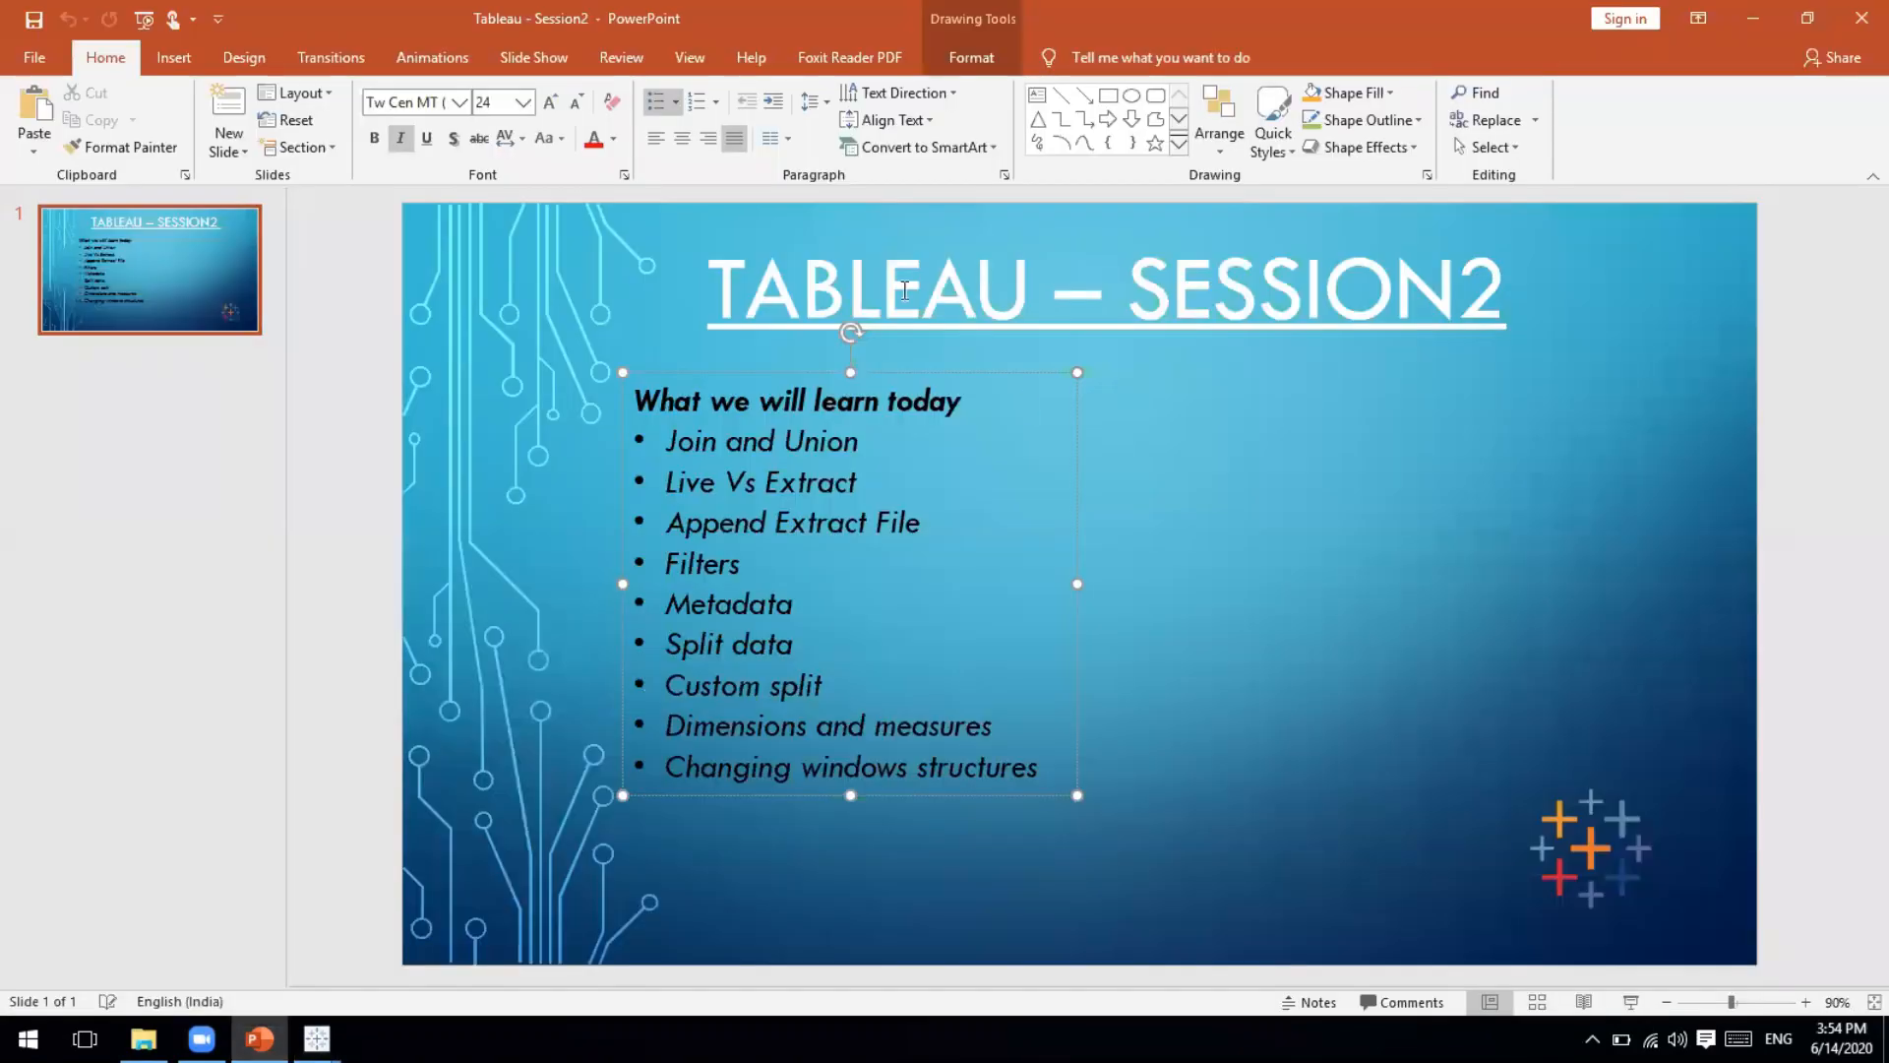